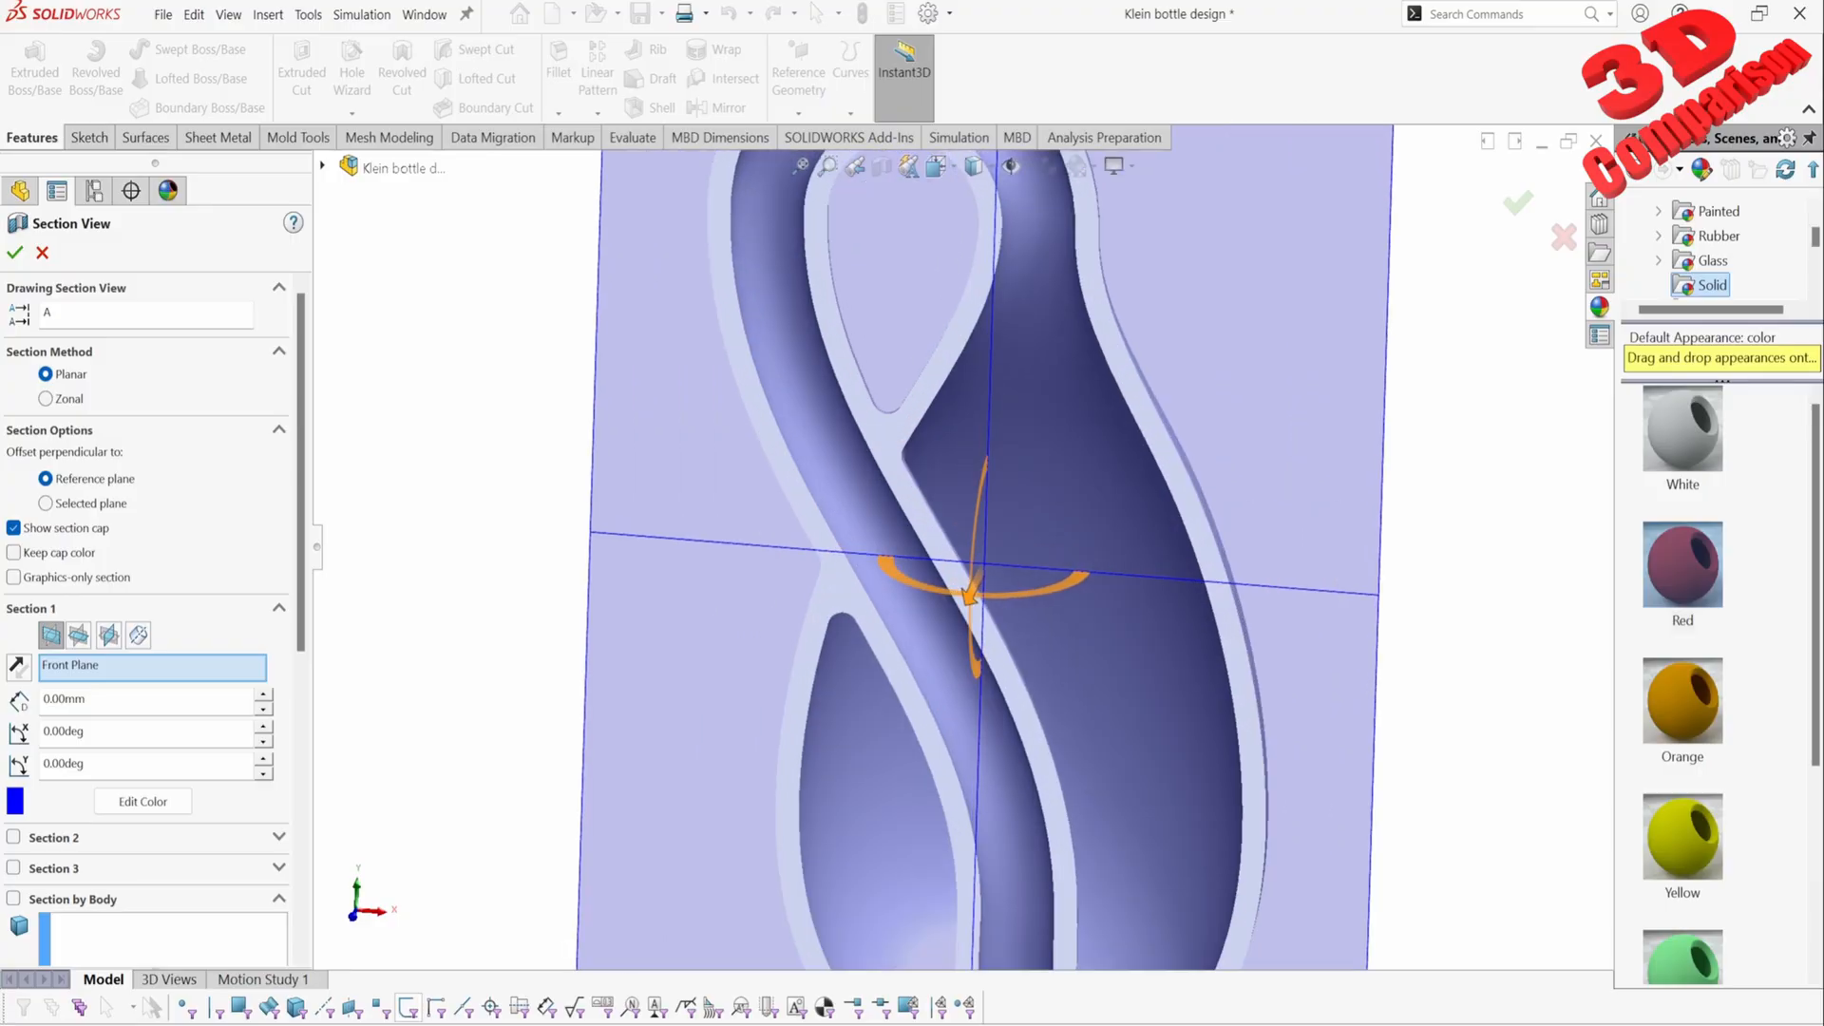
# Step: Inspect the finished Klein bottle's Front Plane section up close, and close the section view without keeping it
pyautogui.moveTo(870, 464); pyautogui.dragTo(936, 523, button='middle')
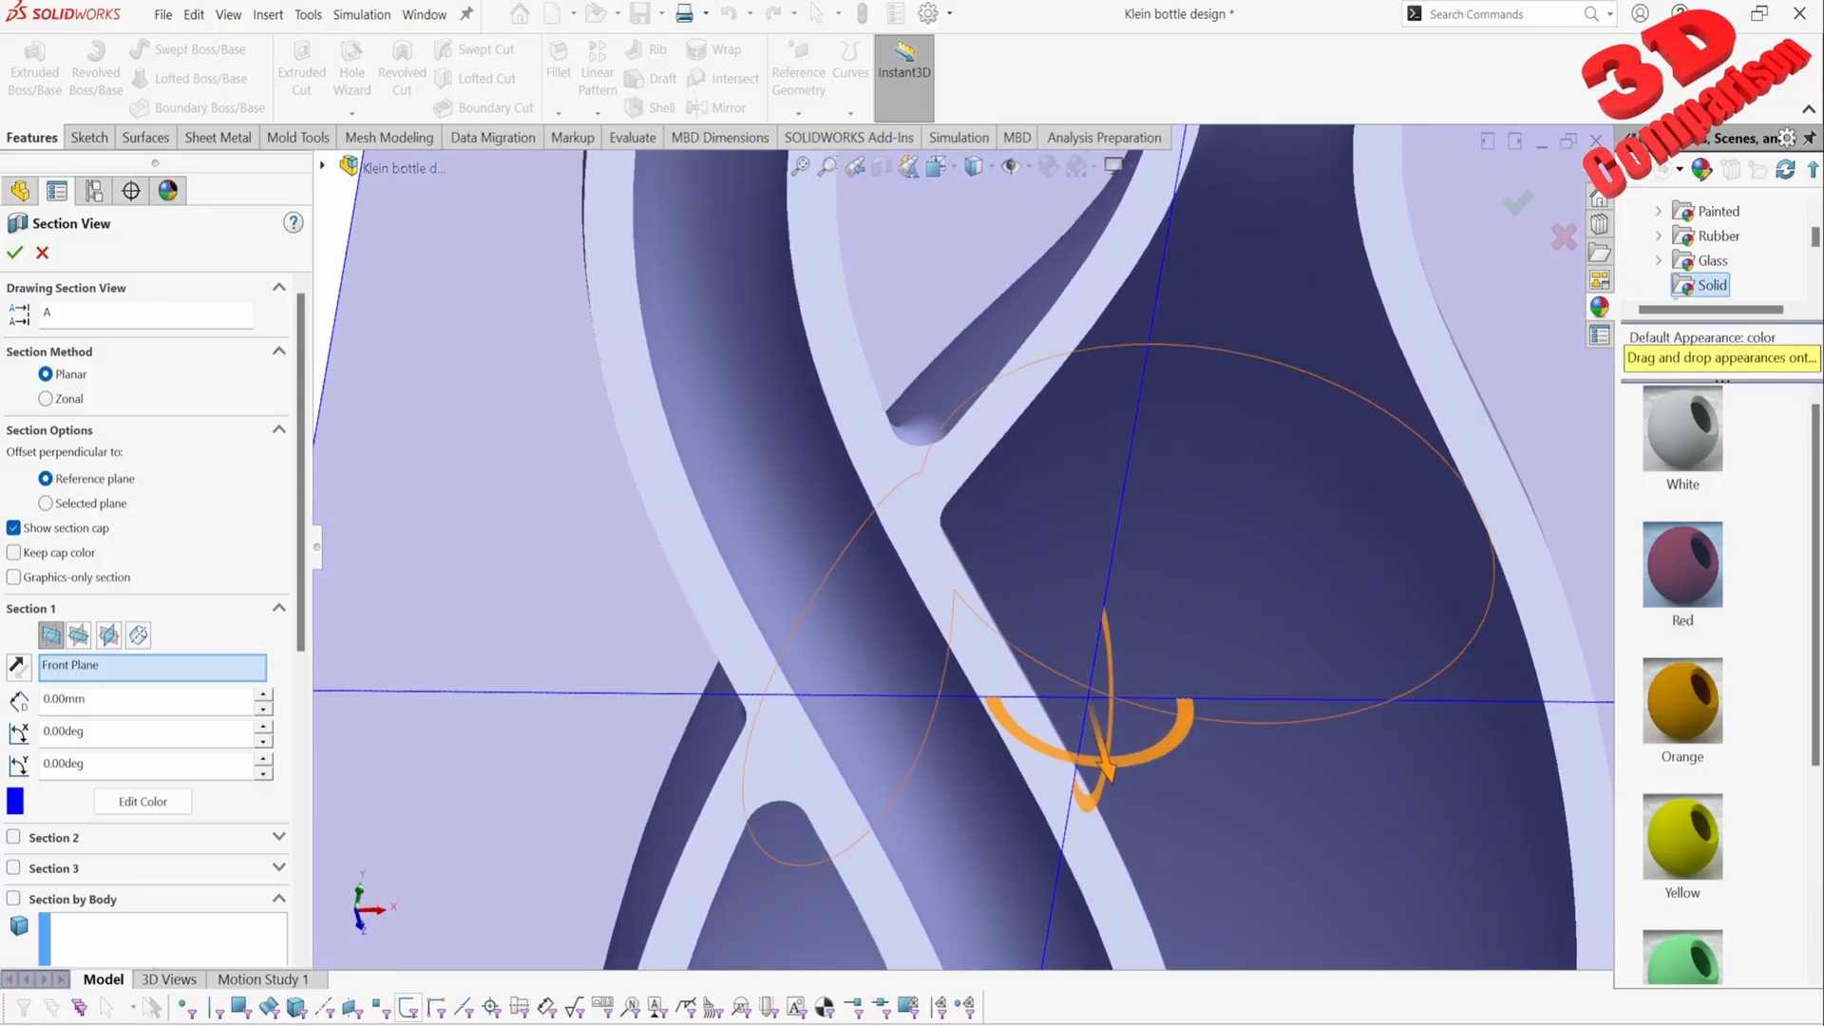
pyautogui.scroll(5, 950, 551)
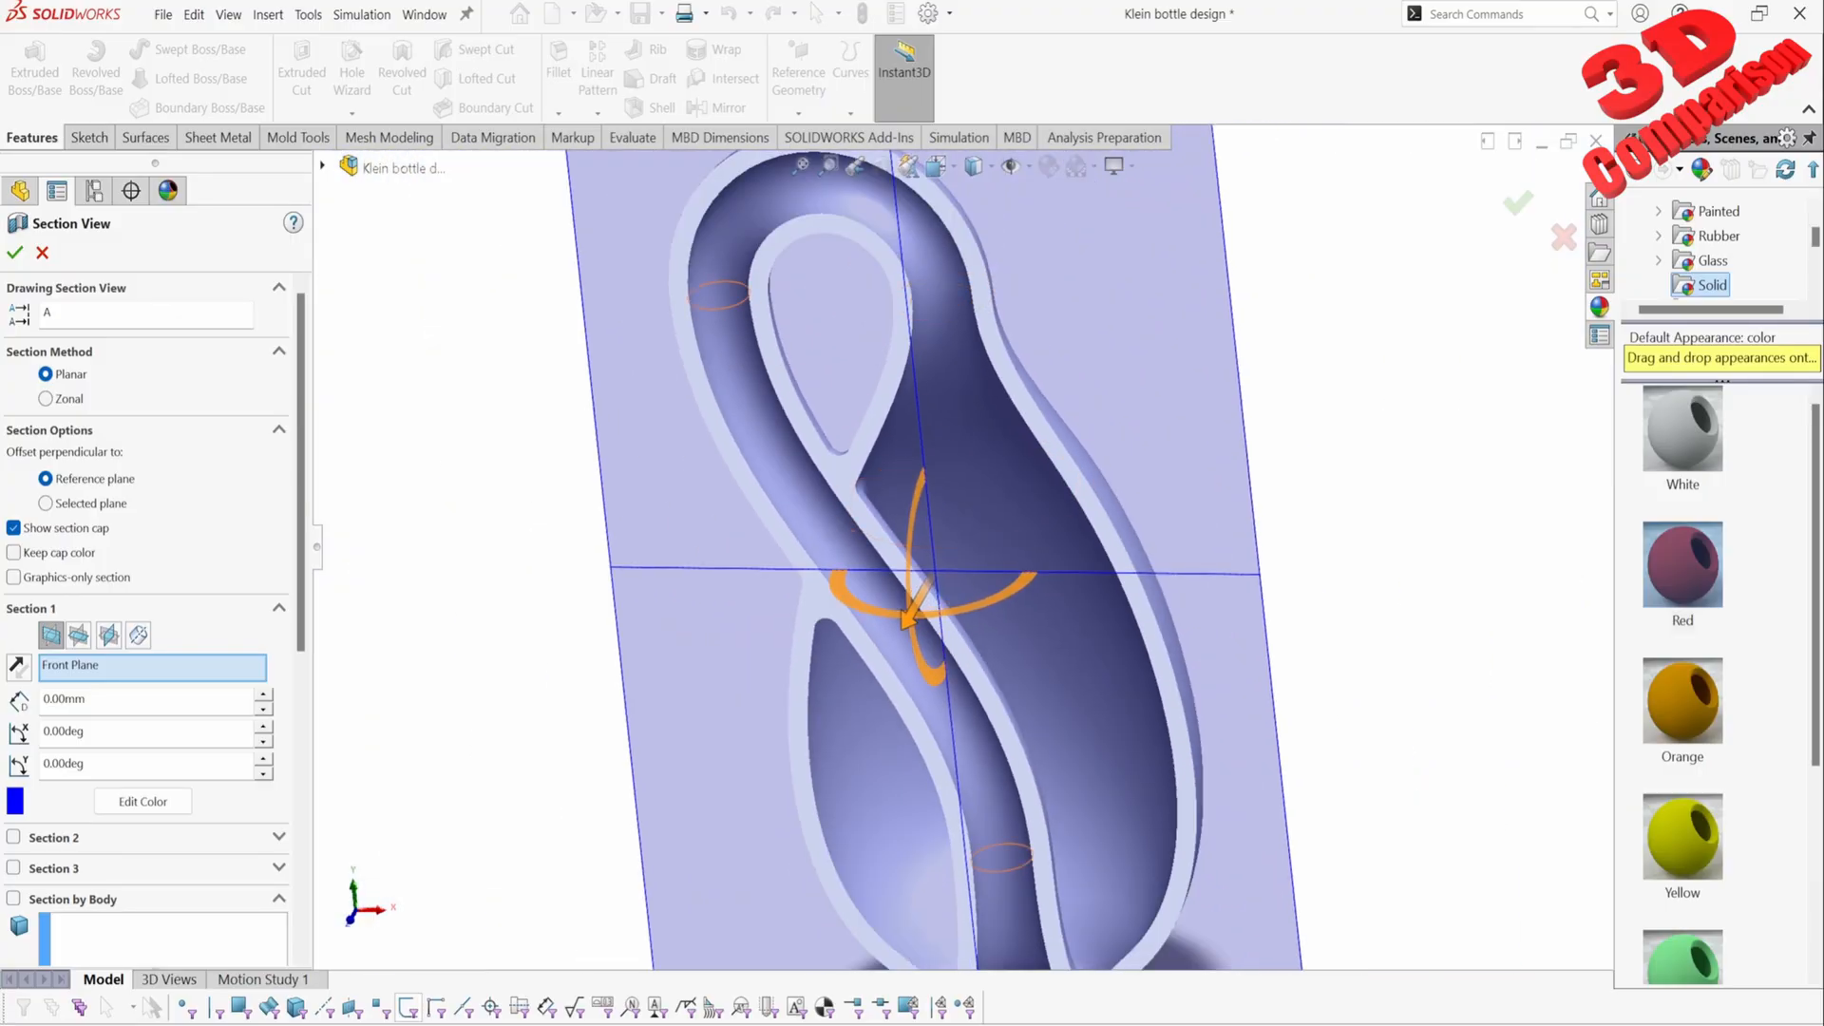
pyautogui.click(42, 252)
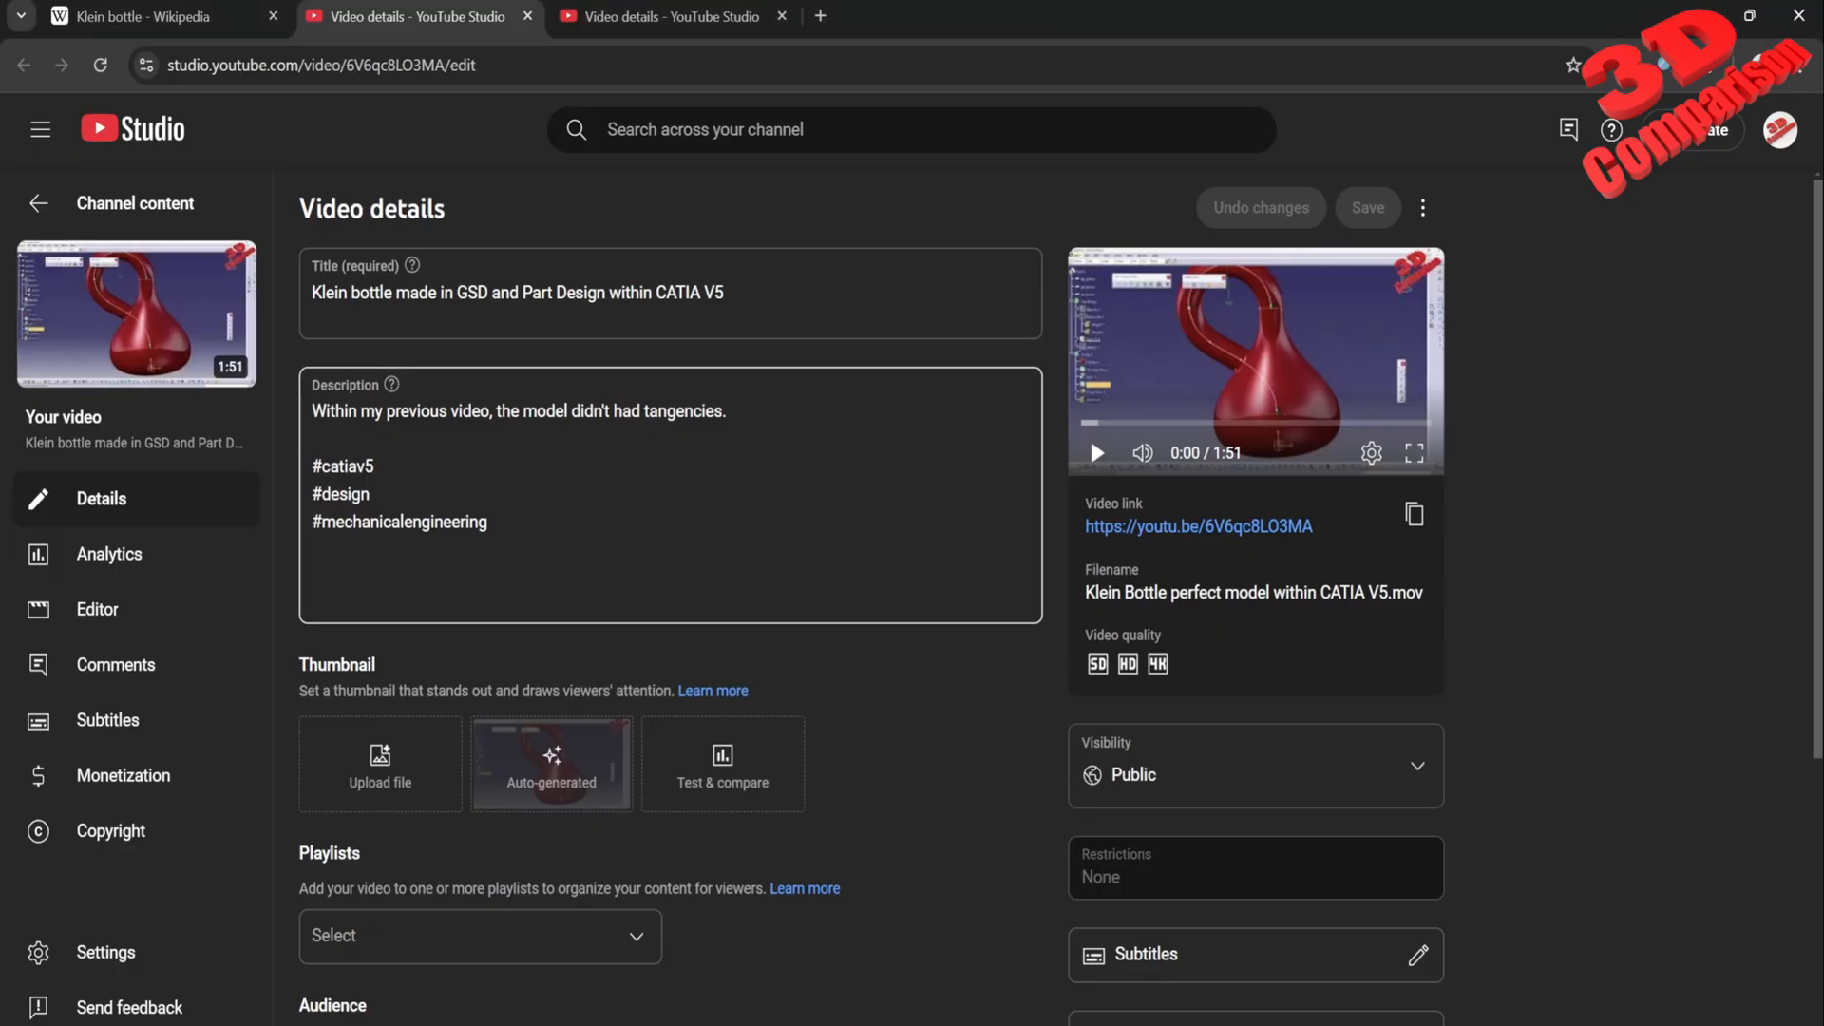
# Step: Switch to the browser and open the Wikipedia article on the Klein bottle for reference
pyautogui.press('Escape')
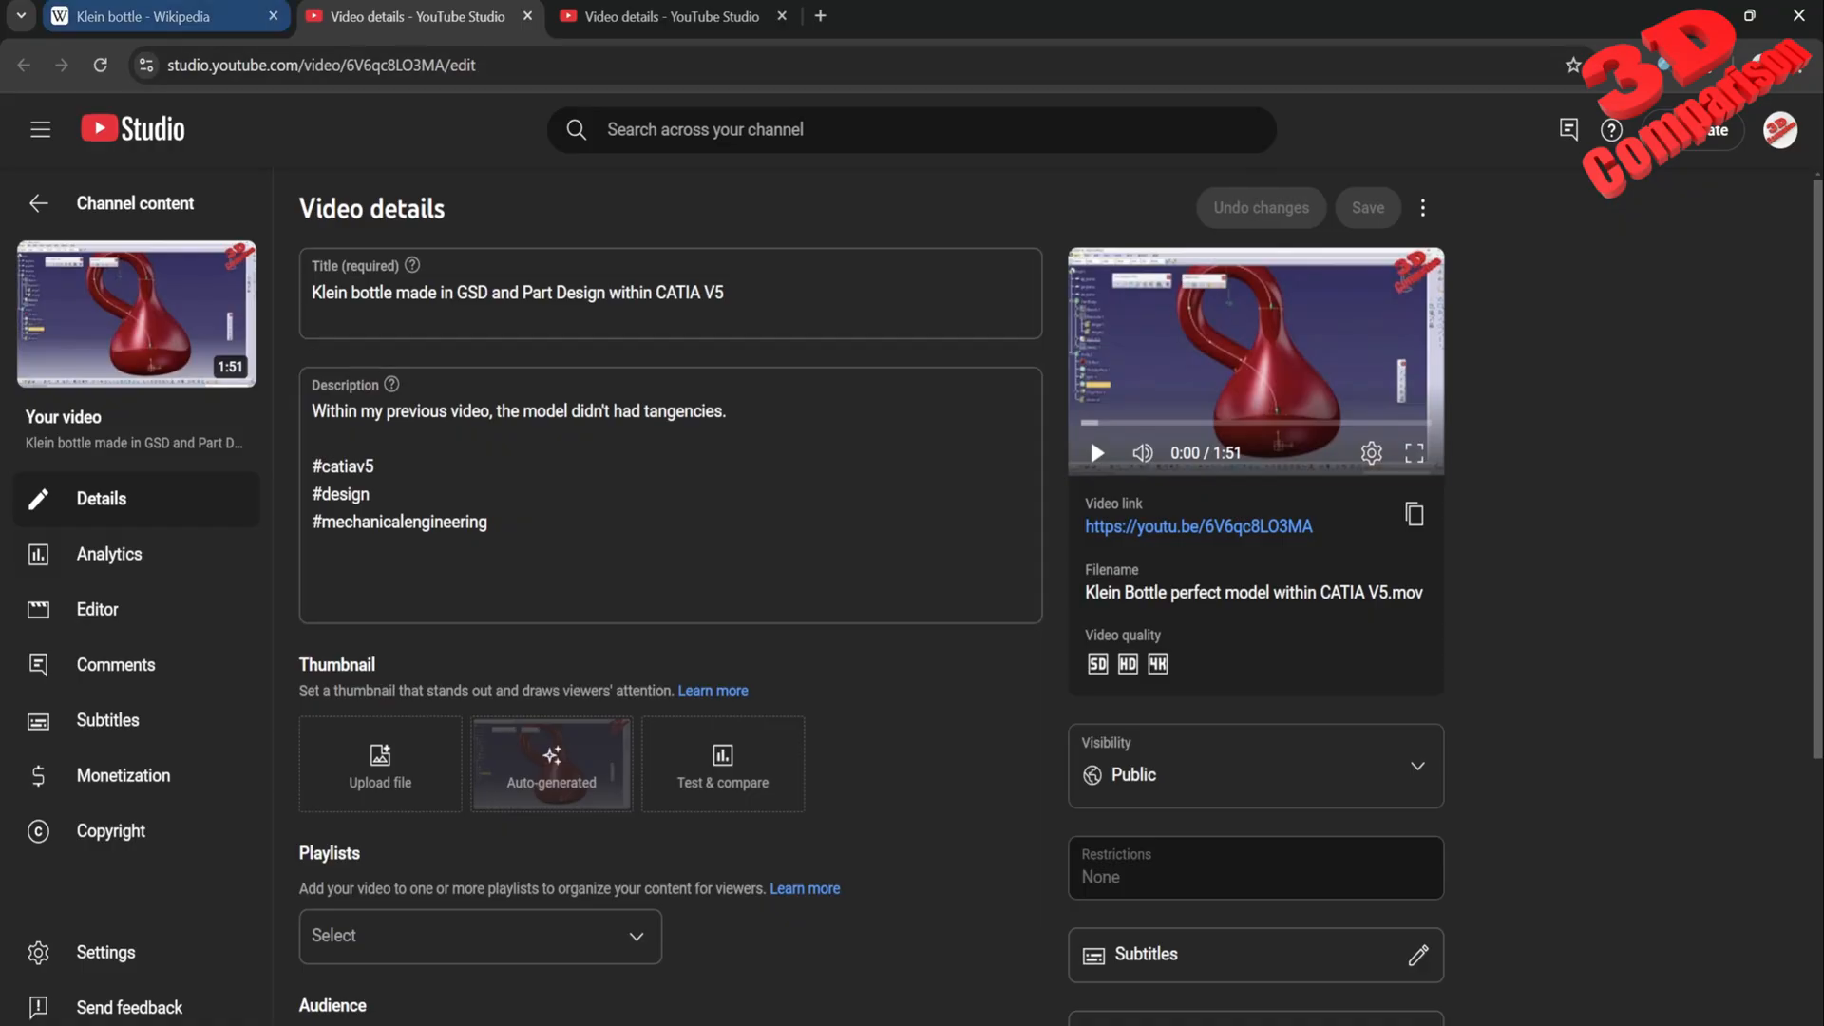
pyautogui.click(152, 16)
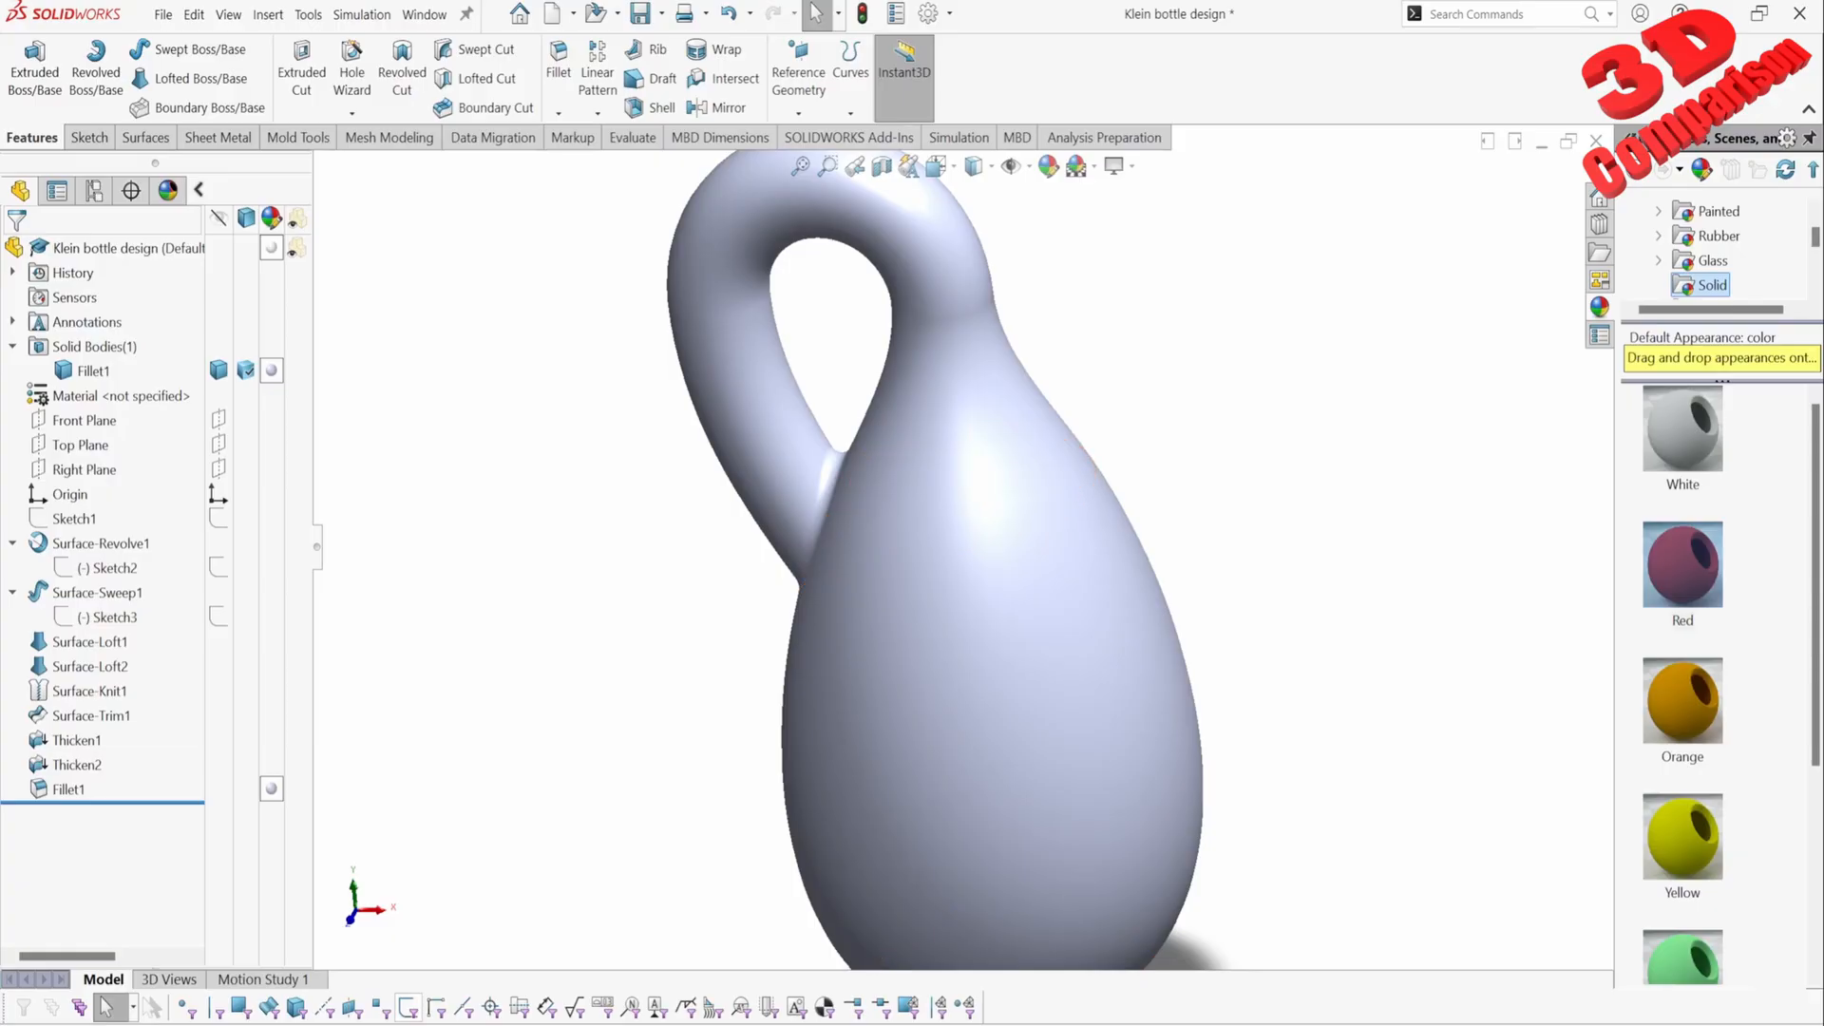
# Step: Return to SOLIDWORKS and create a new part document
pyautogui.click(164, 14)
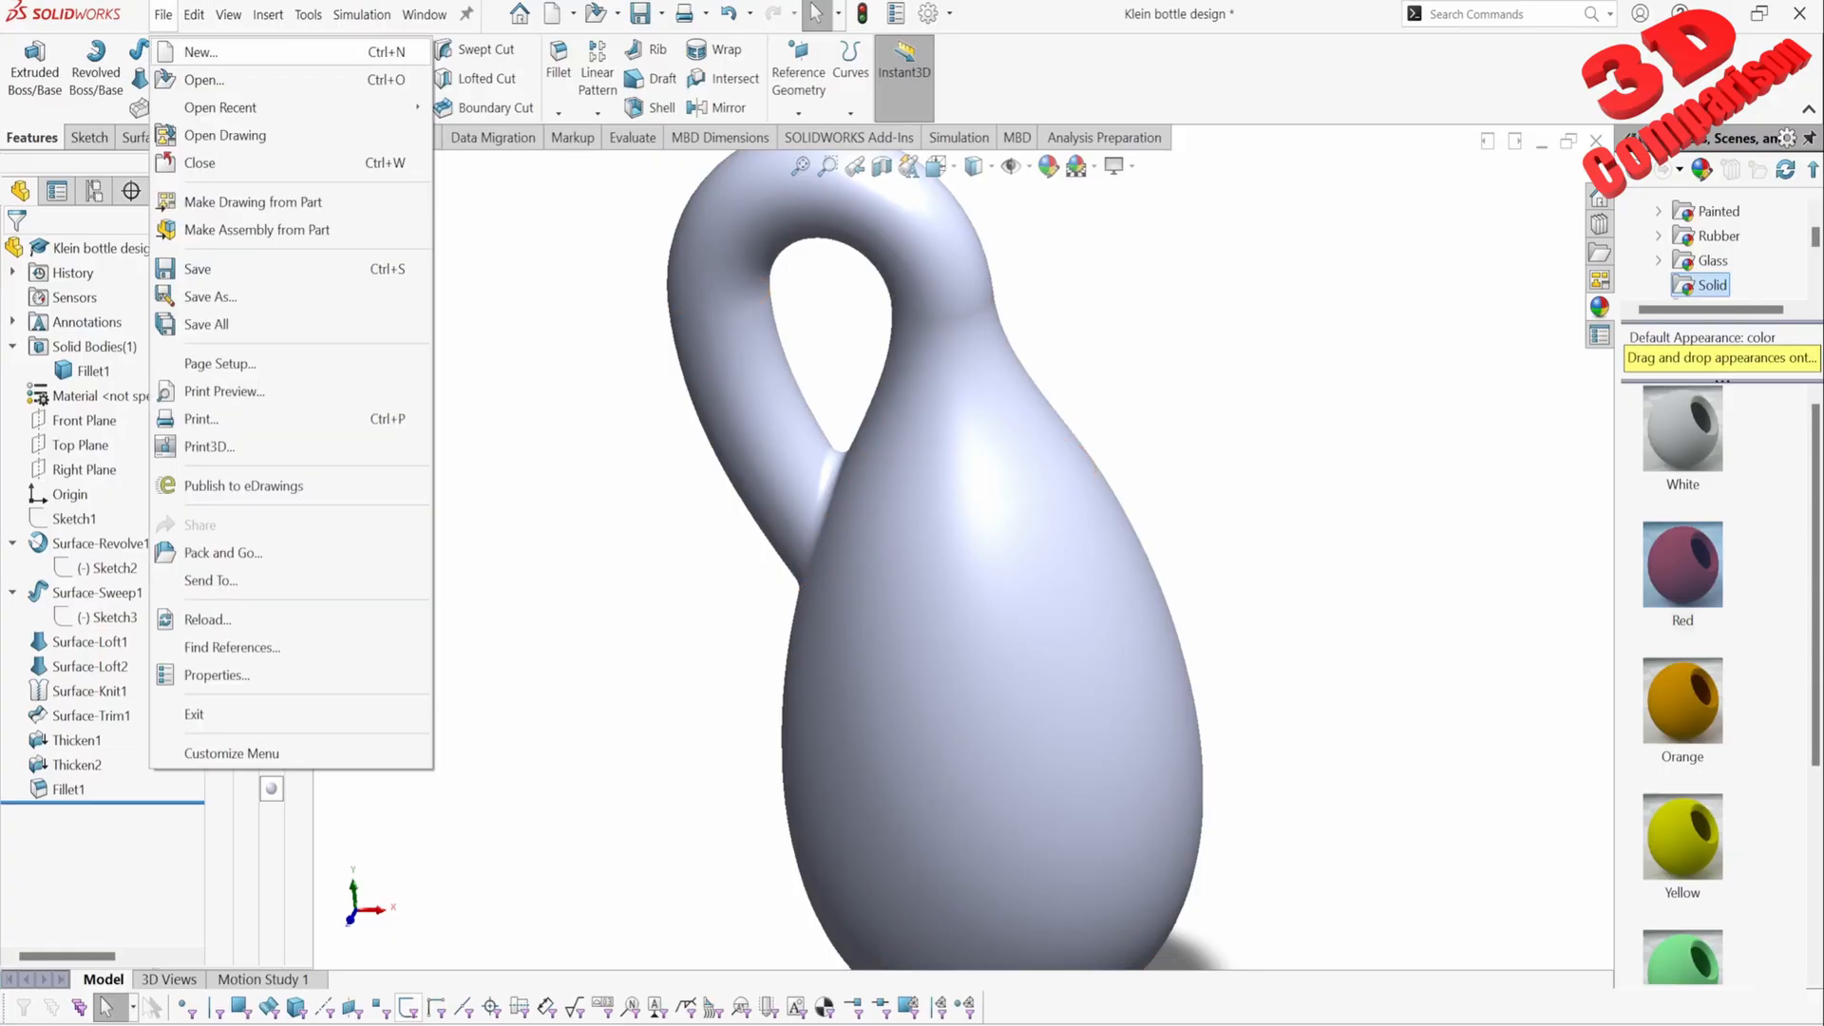
pyautogui.click(190, 48)
pyautogui.click(1094, 837)
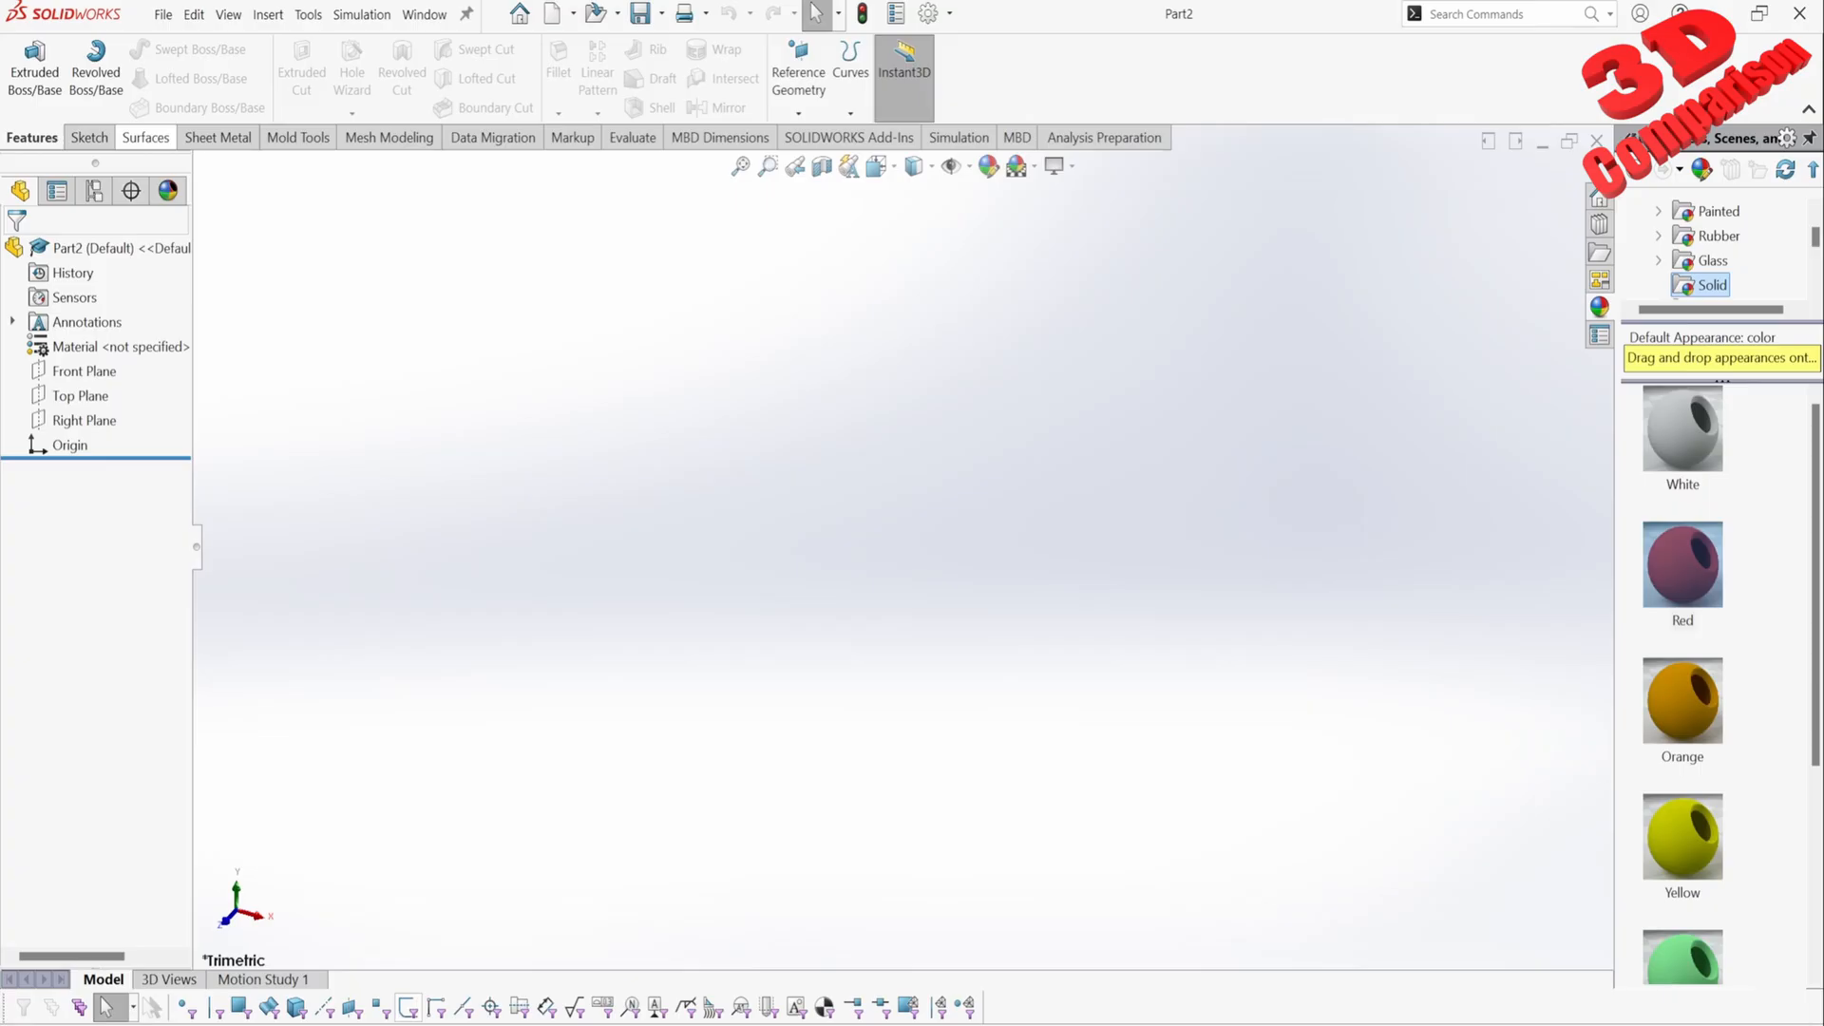
# Step: Bring up the surface modelling commands and check that Surfaces is enabled in the CommandManager
pyautogui.click(145, 137)
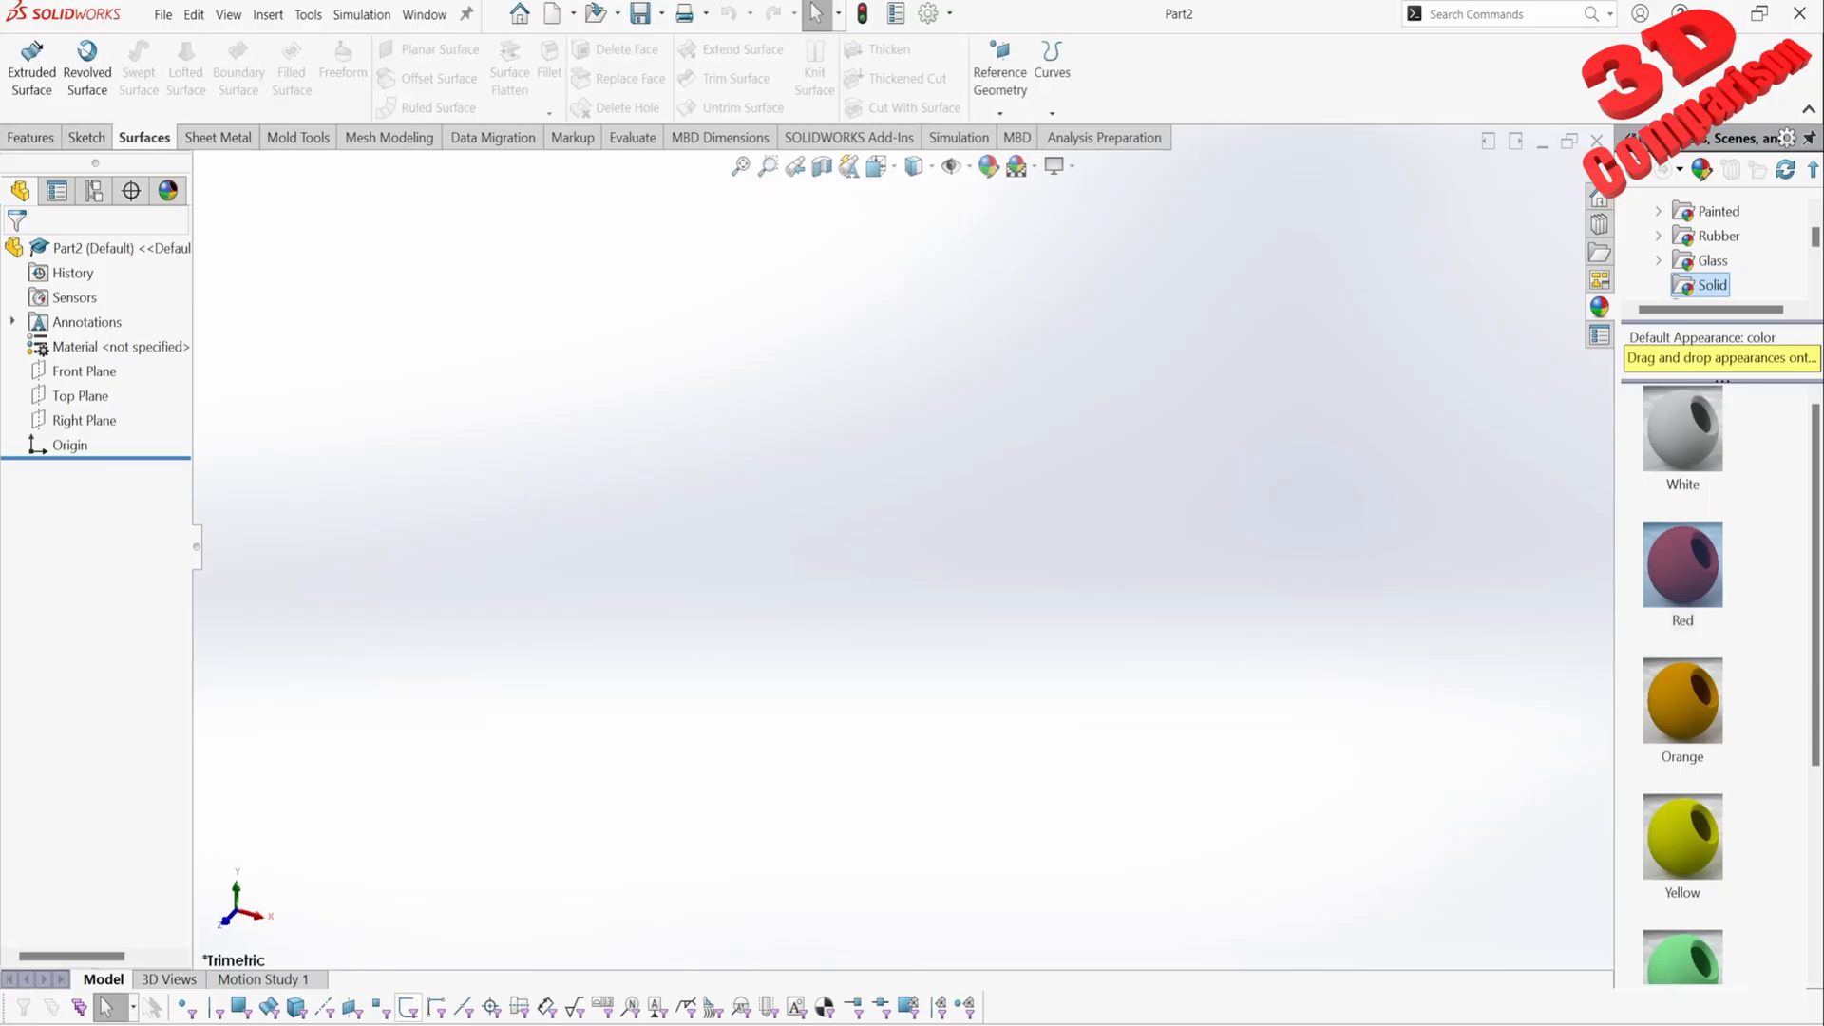
pyautogui.rightClick(148, 135)
pyautogui.moveTo(285, 204)
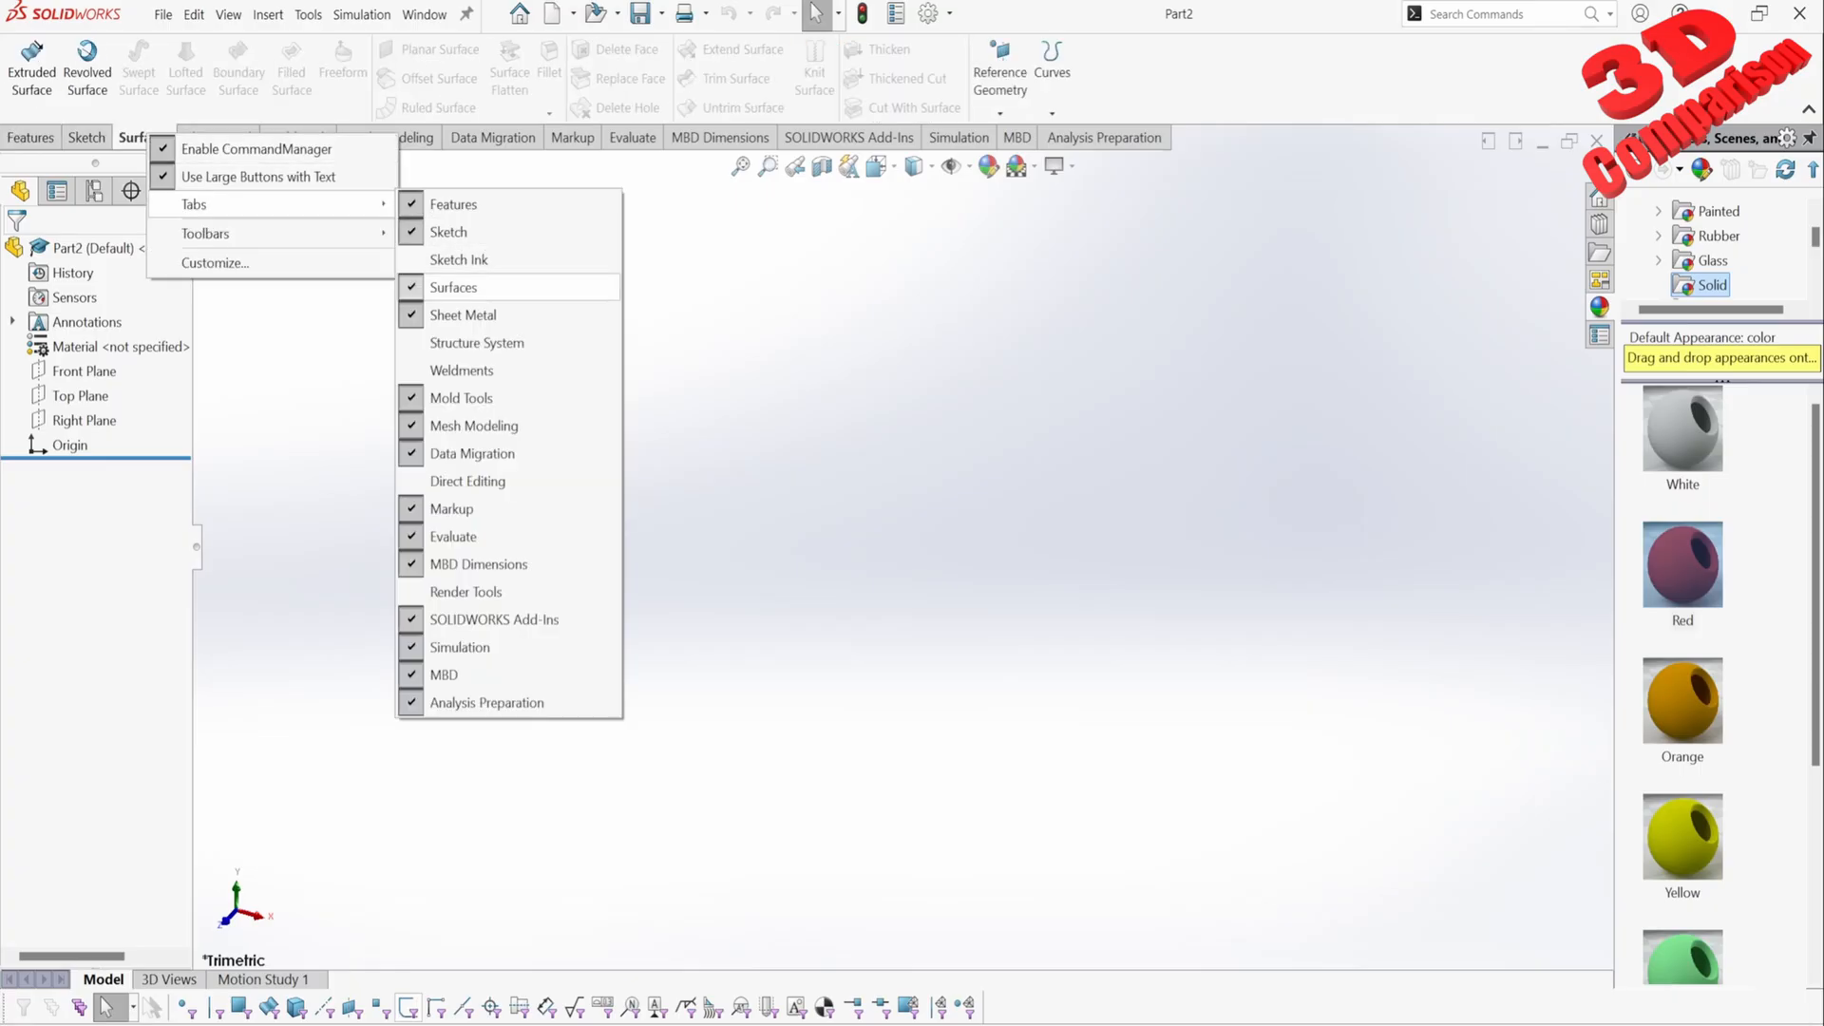
pyautogui.click(456, 286)
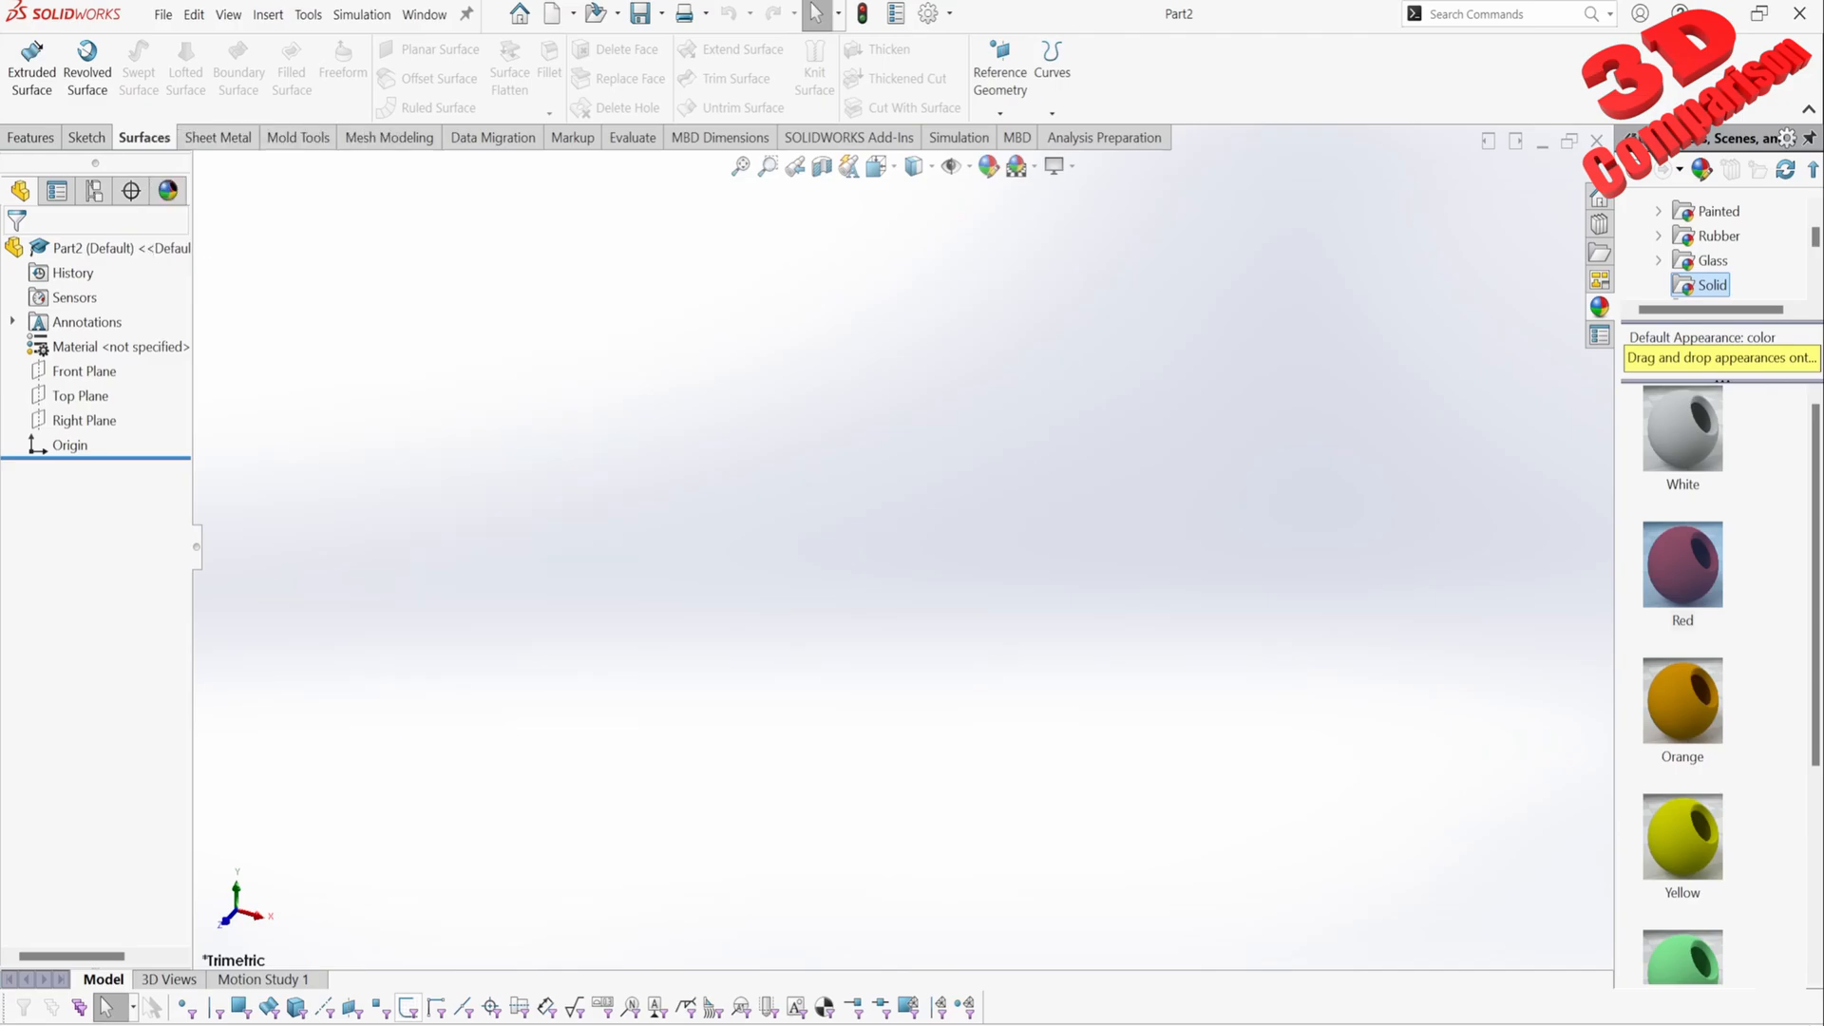
# Step: Start a sketch on the Front Plane and draw a vertical centerline about 100 mm long upward from the origin
pyautogui.click(85, 371)
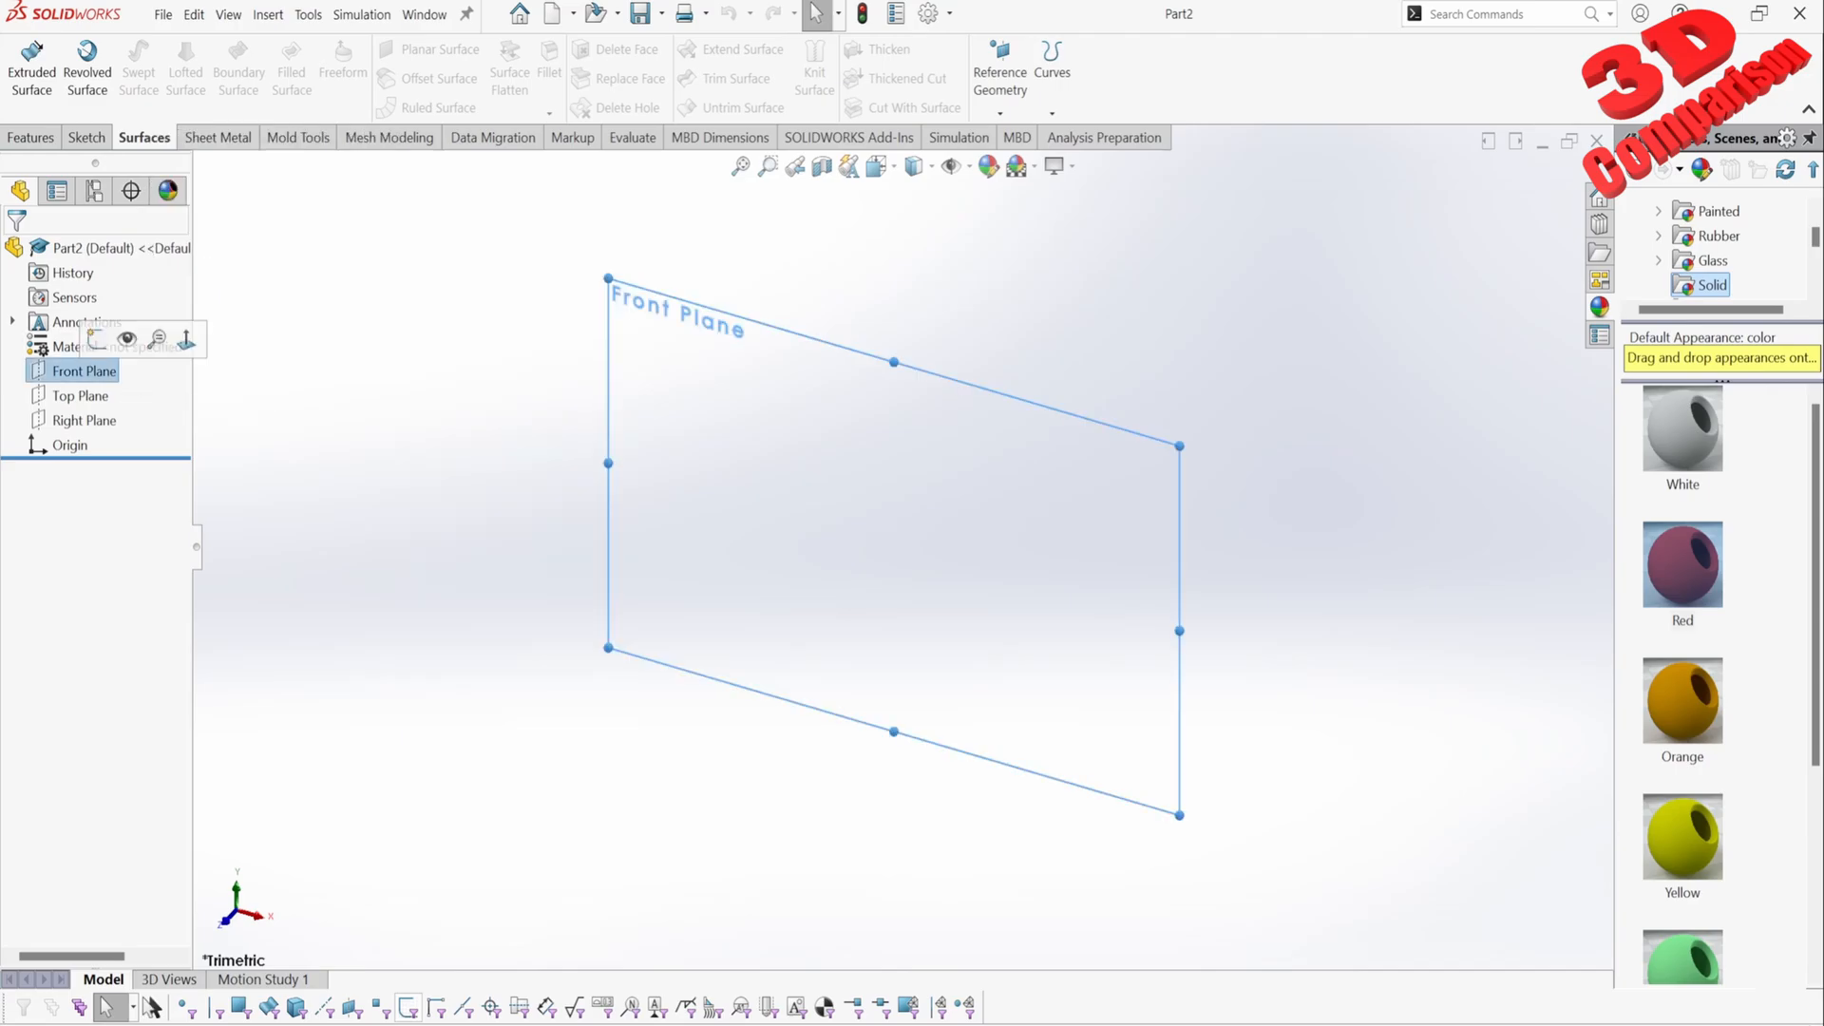
pyautogui.click(87, 137)
pyautogui.click(26, 72)
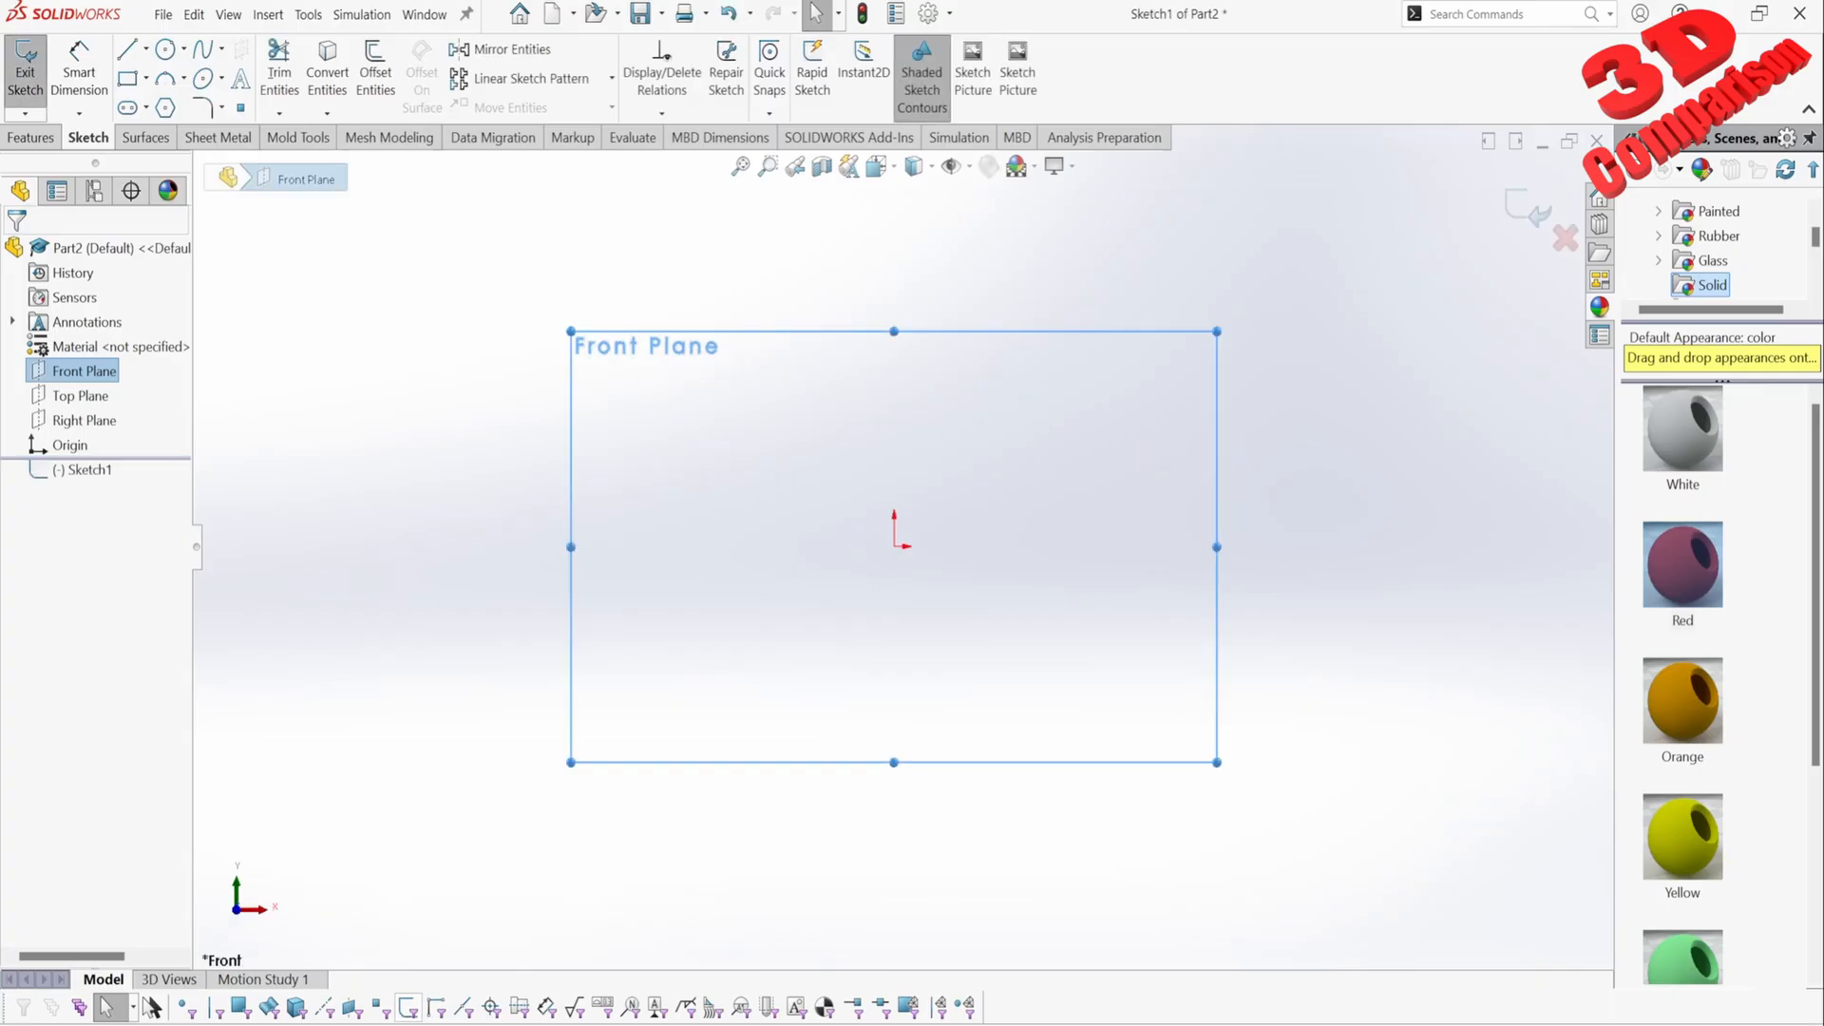
pyautogui.click(145, 49)
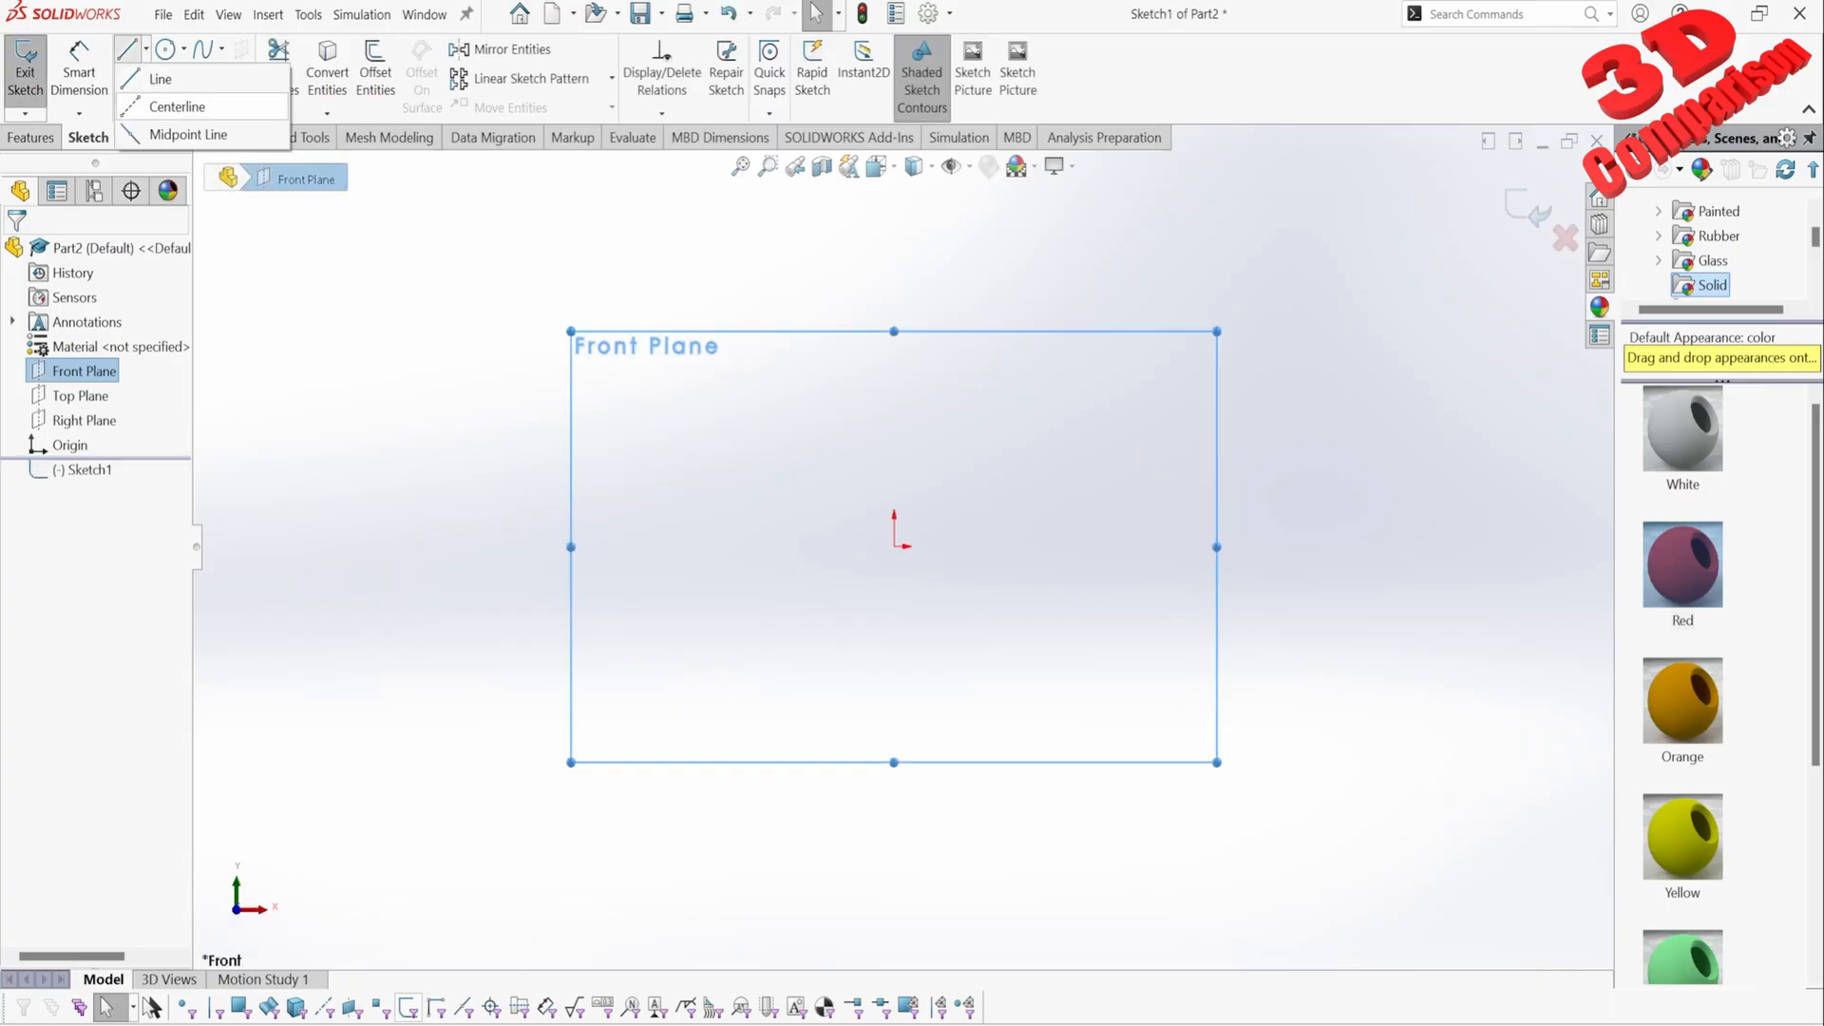
pyautogui.click(178, 107)
pyautogui.click(895, 546)
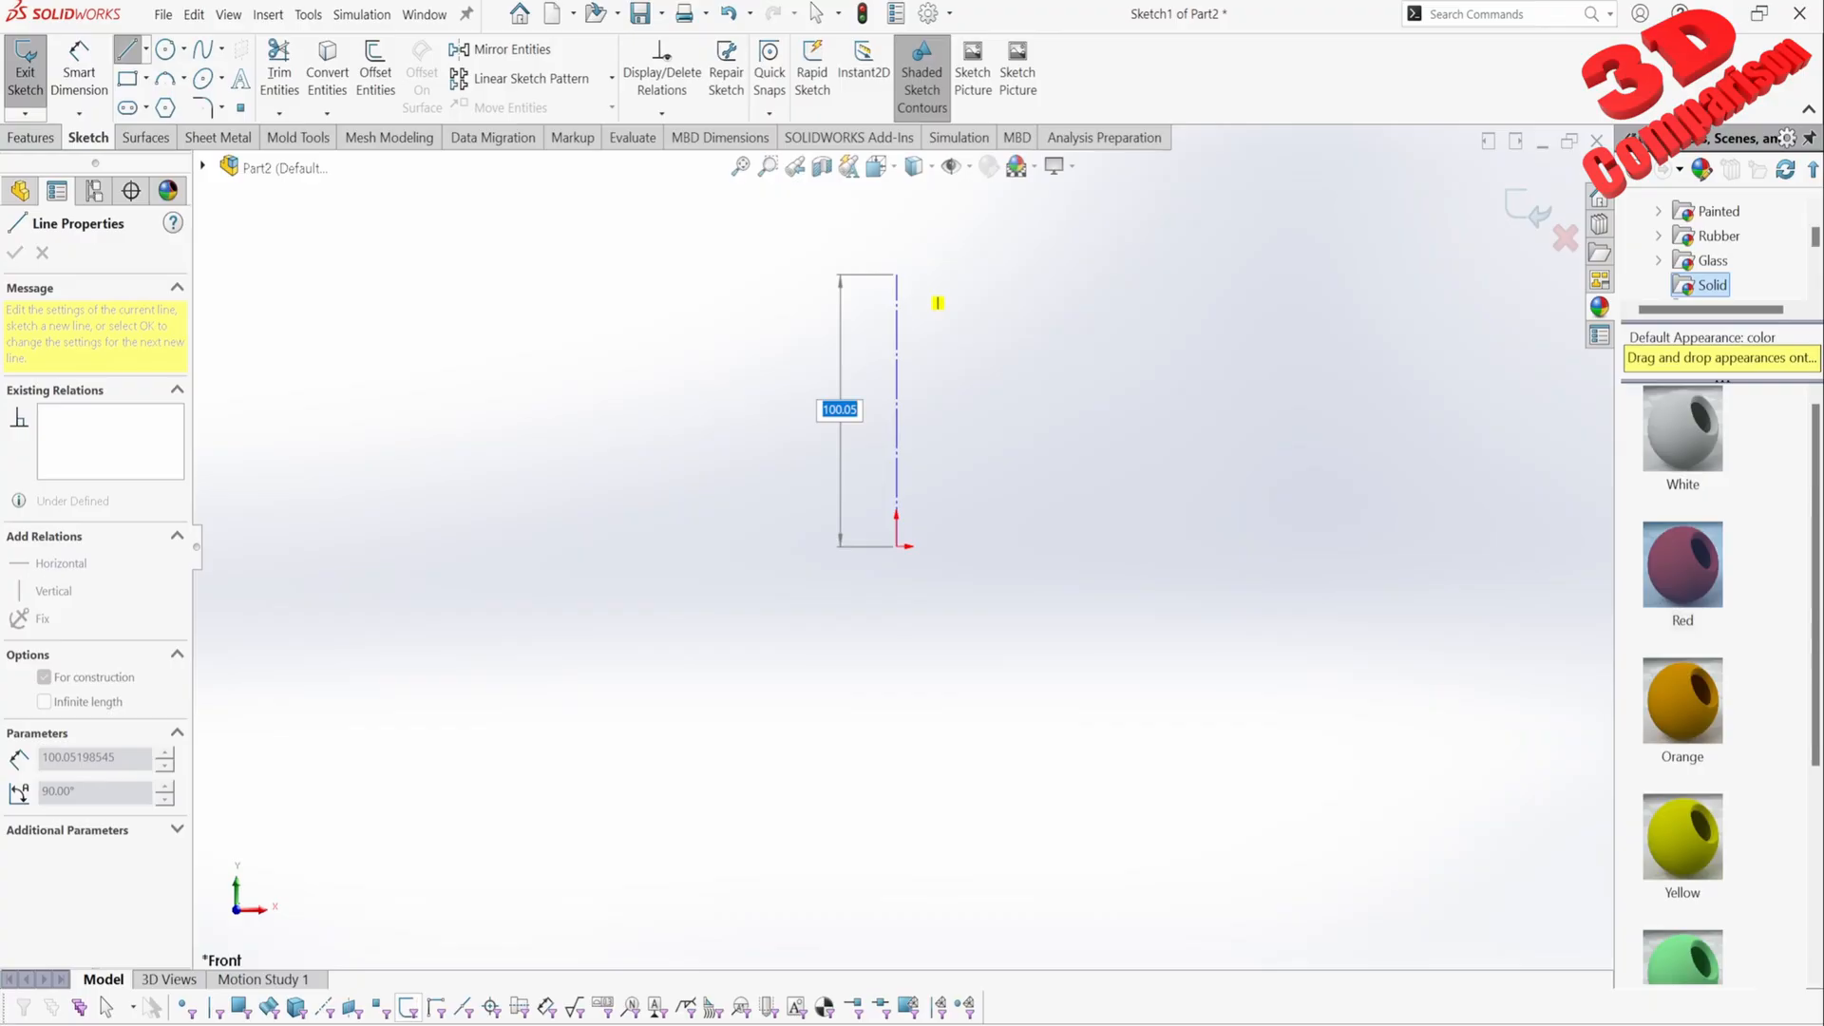
pyautogui.click(938, 302)
pyautogui.press('Escape')
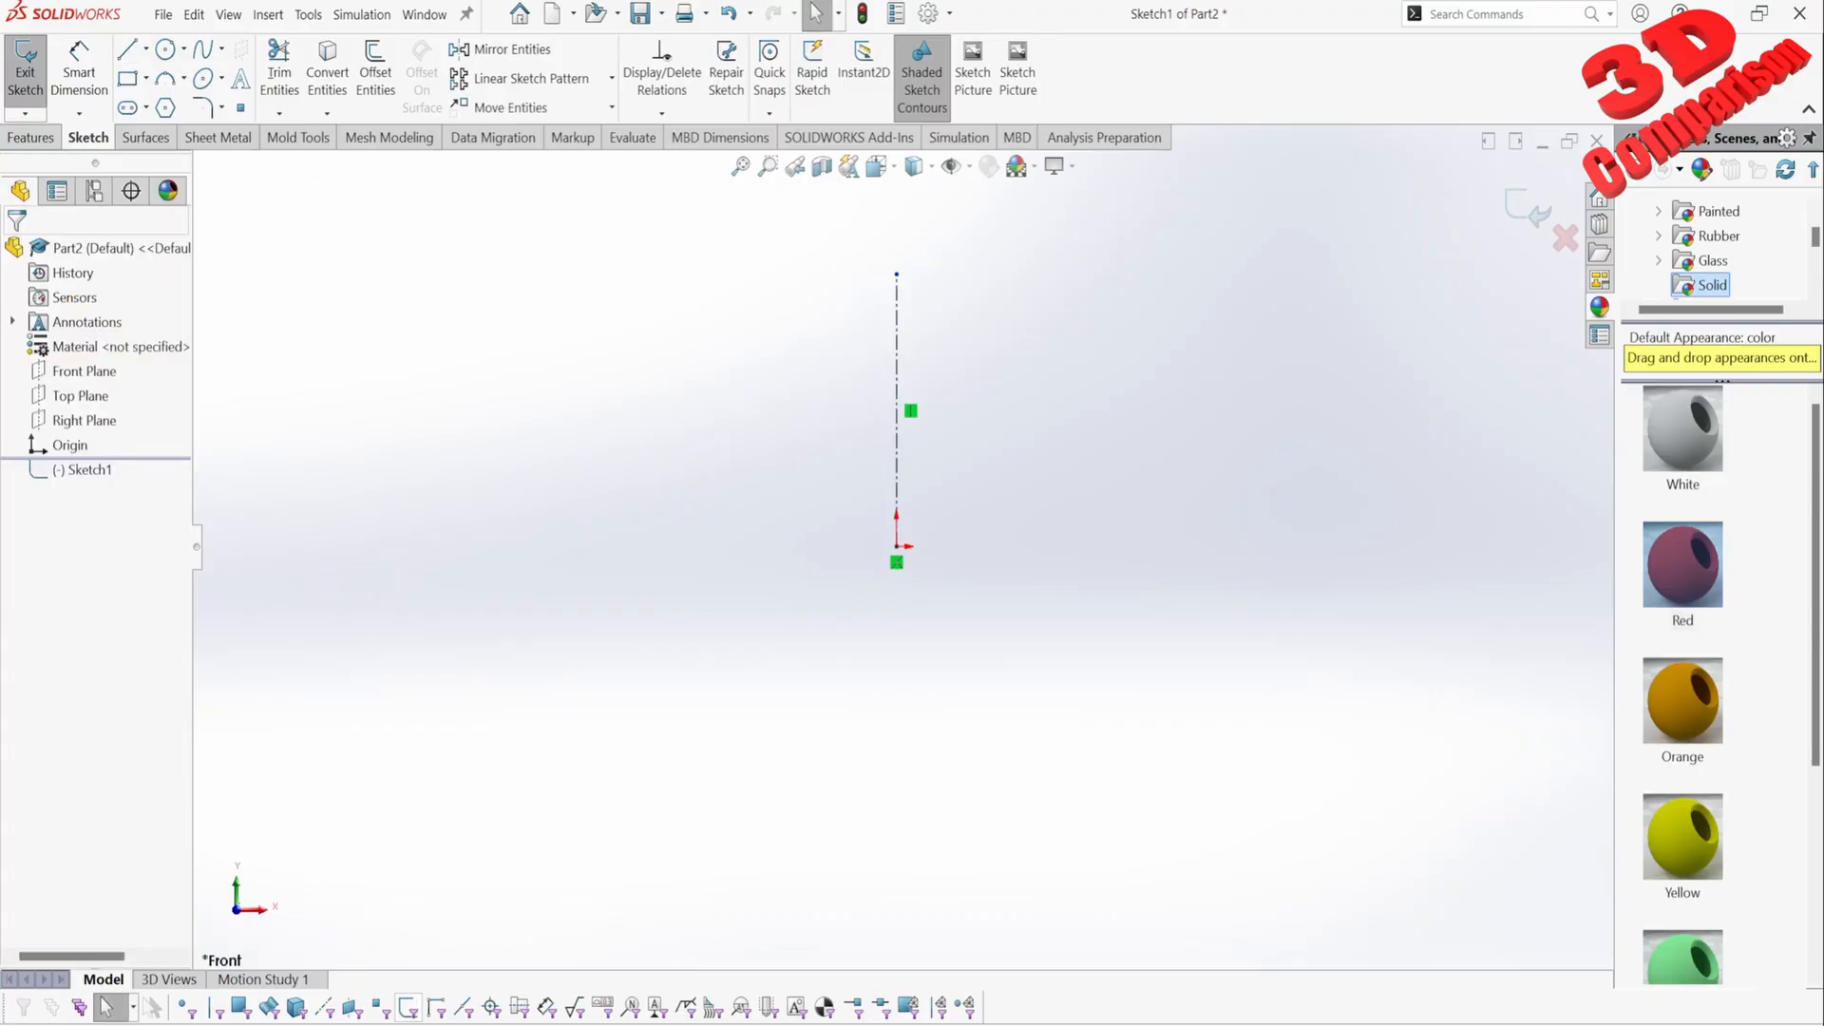
# Step: Dimension the vertical centerline's length as 200 mm
pyautogui.click(79, 71)
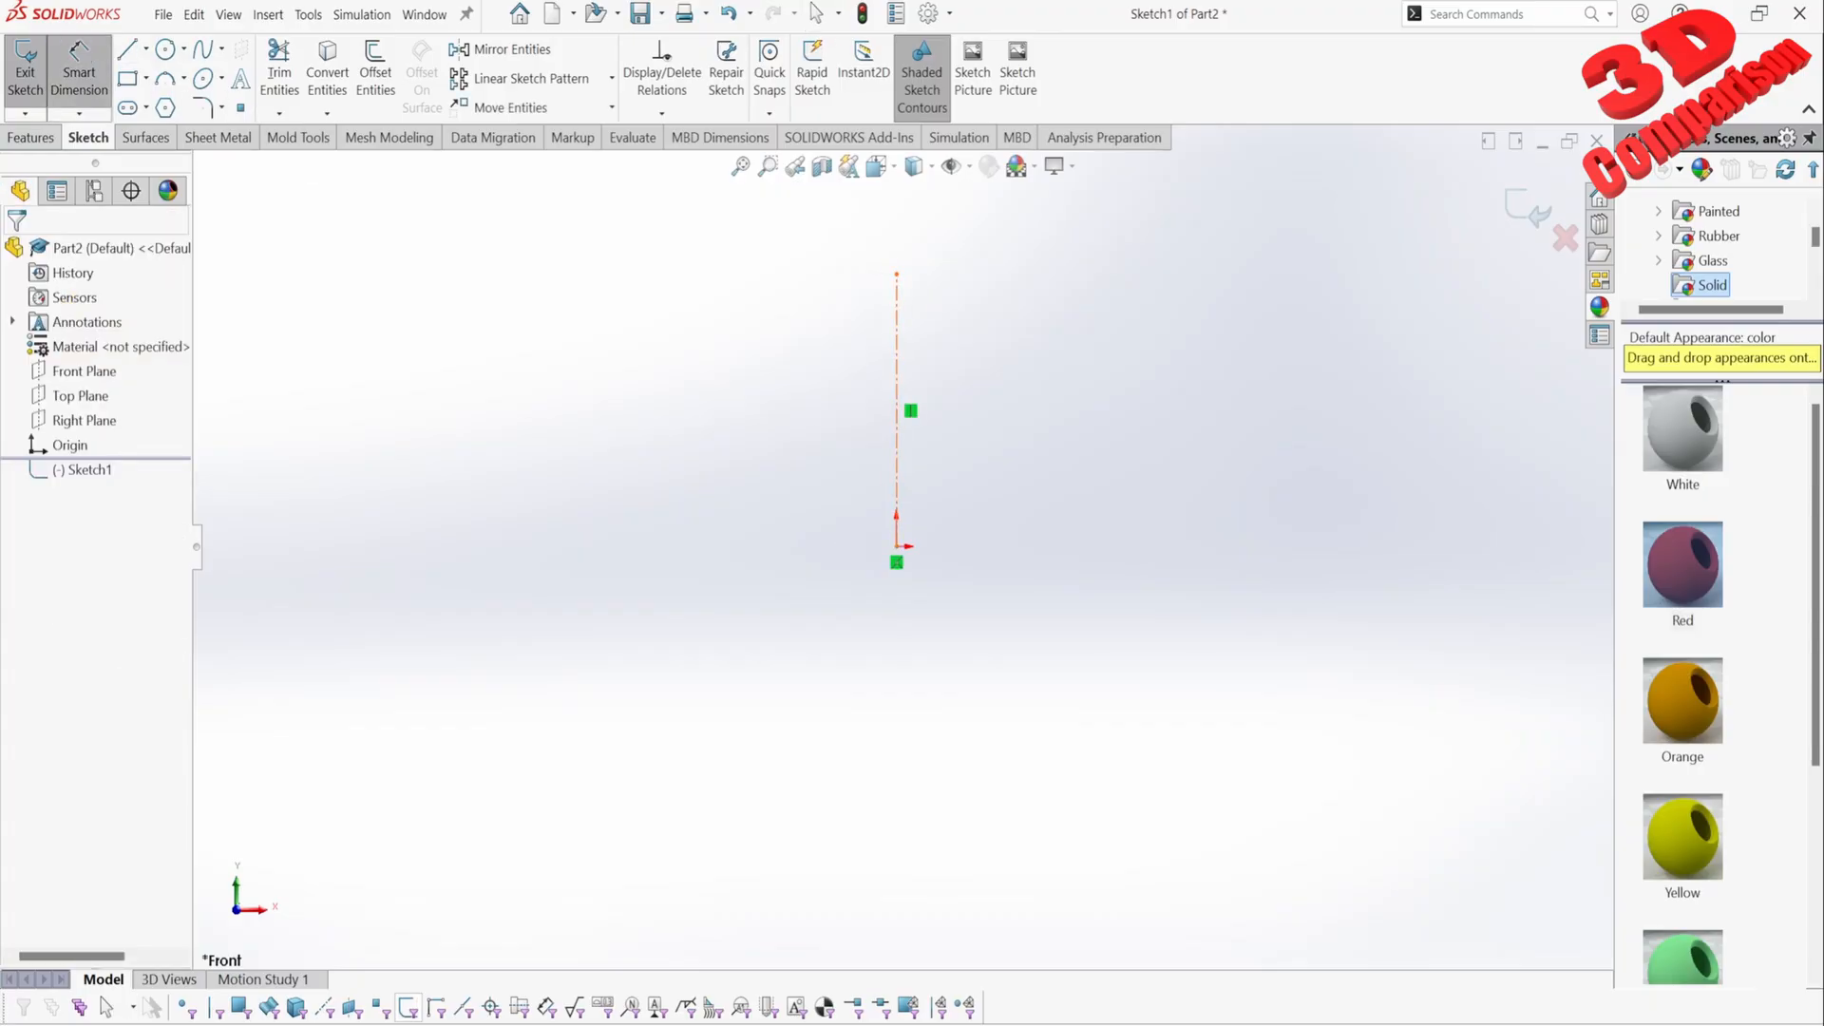
pyautogui.click(896, 453)
pyautogui.click(676, 418)
pyautogui.write('200')
pyautogui.press('Return')
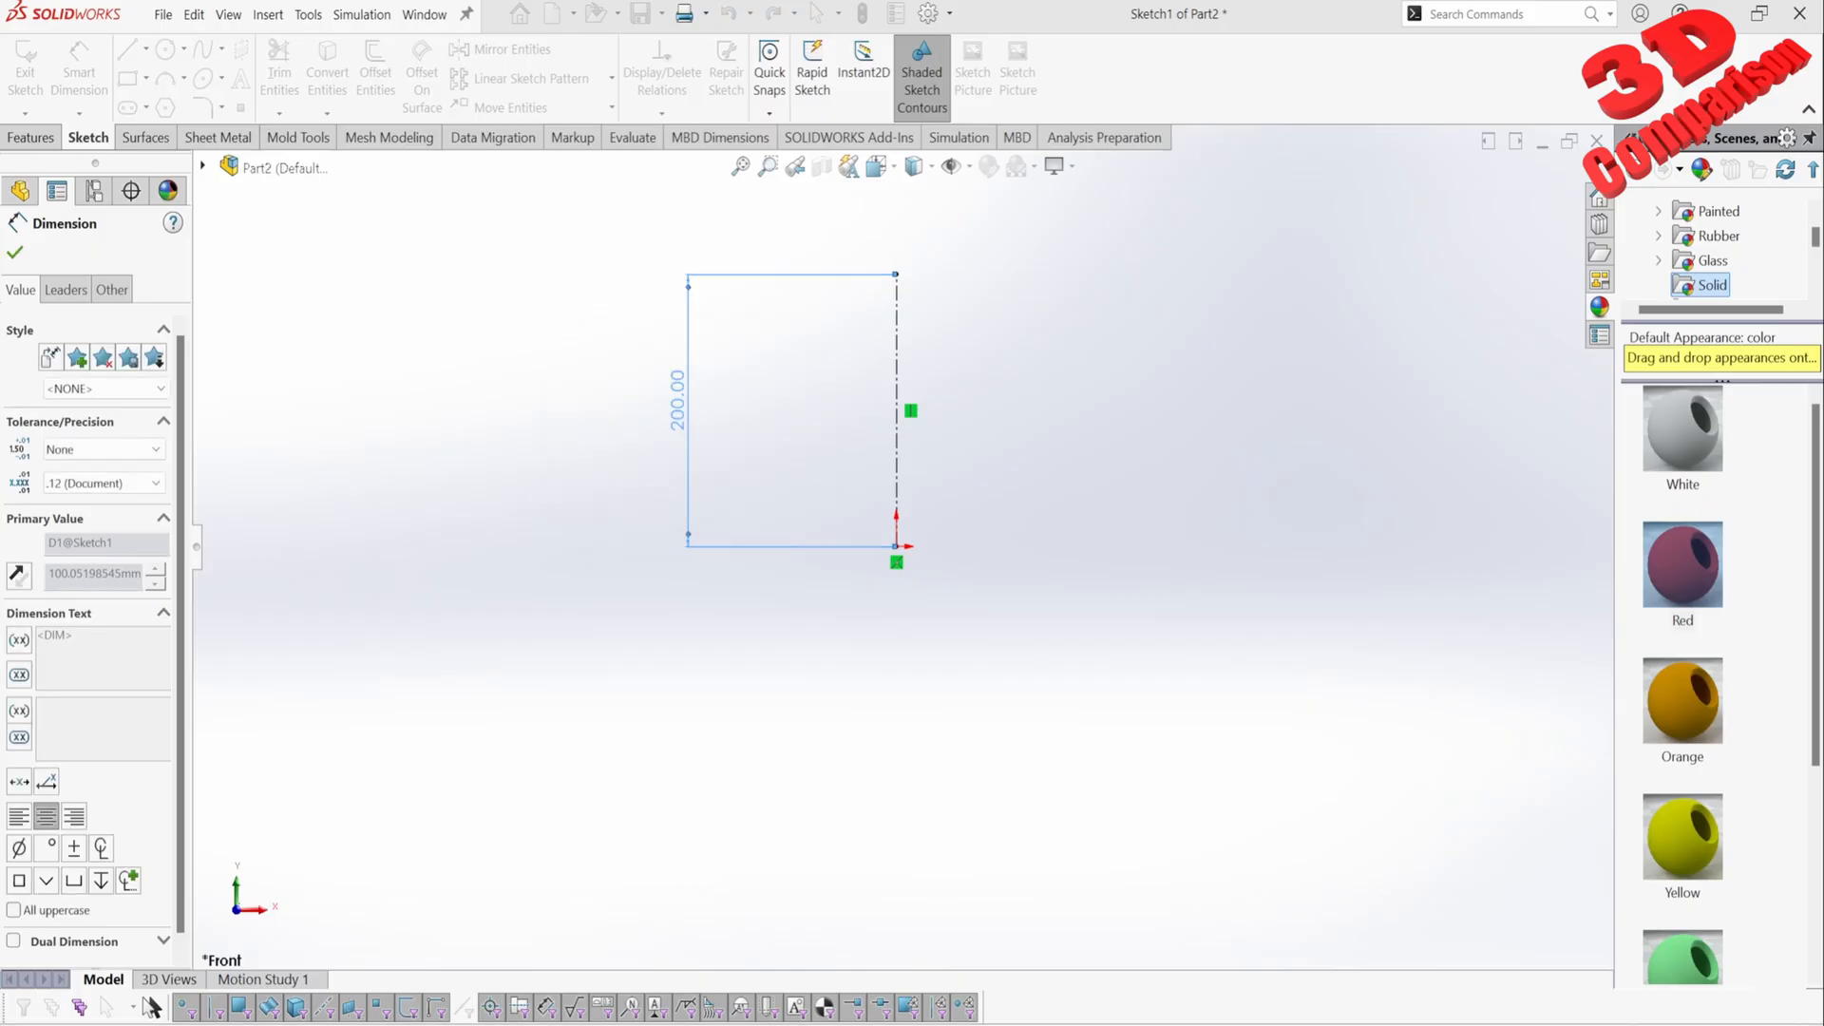
pyautogui.press('Escape')
# Step: Sketch a straight two-point spline from the centerline's upper endpoint down to the origin
pyautogui.scroll(-3, 934, 213)
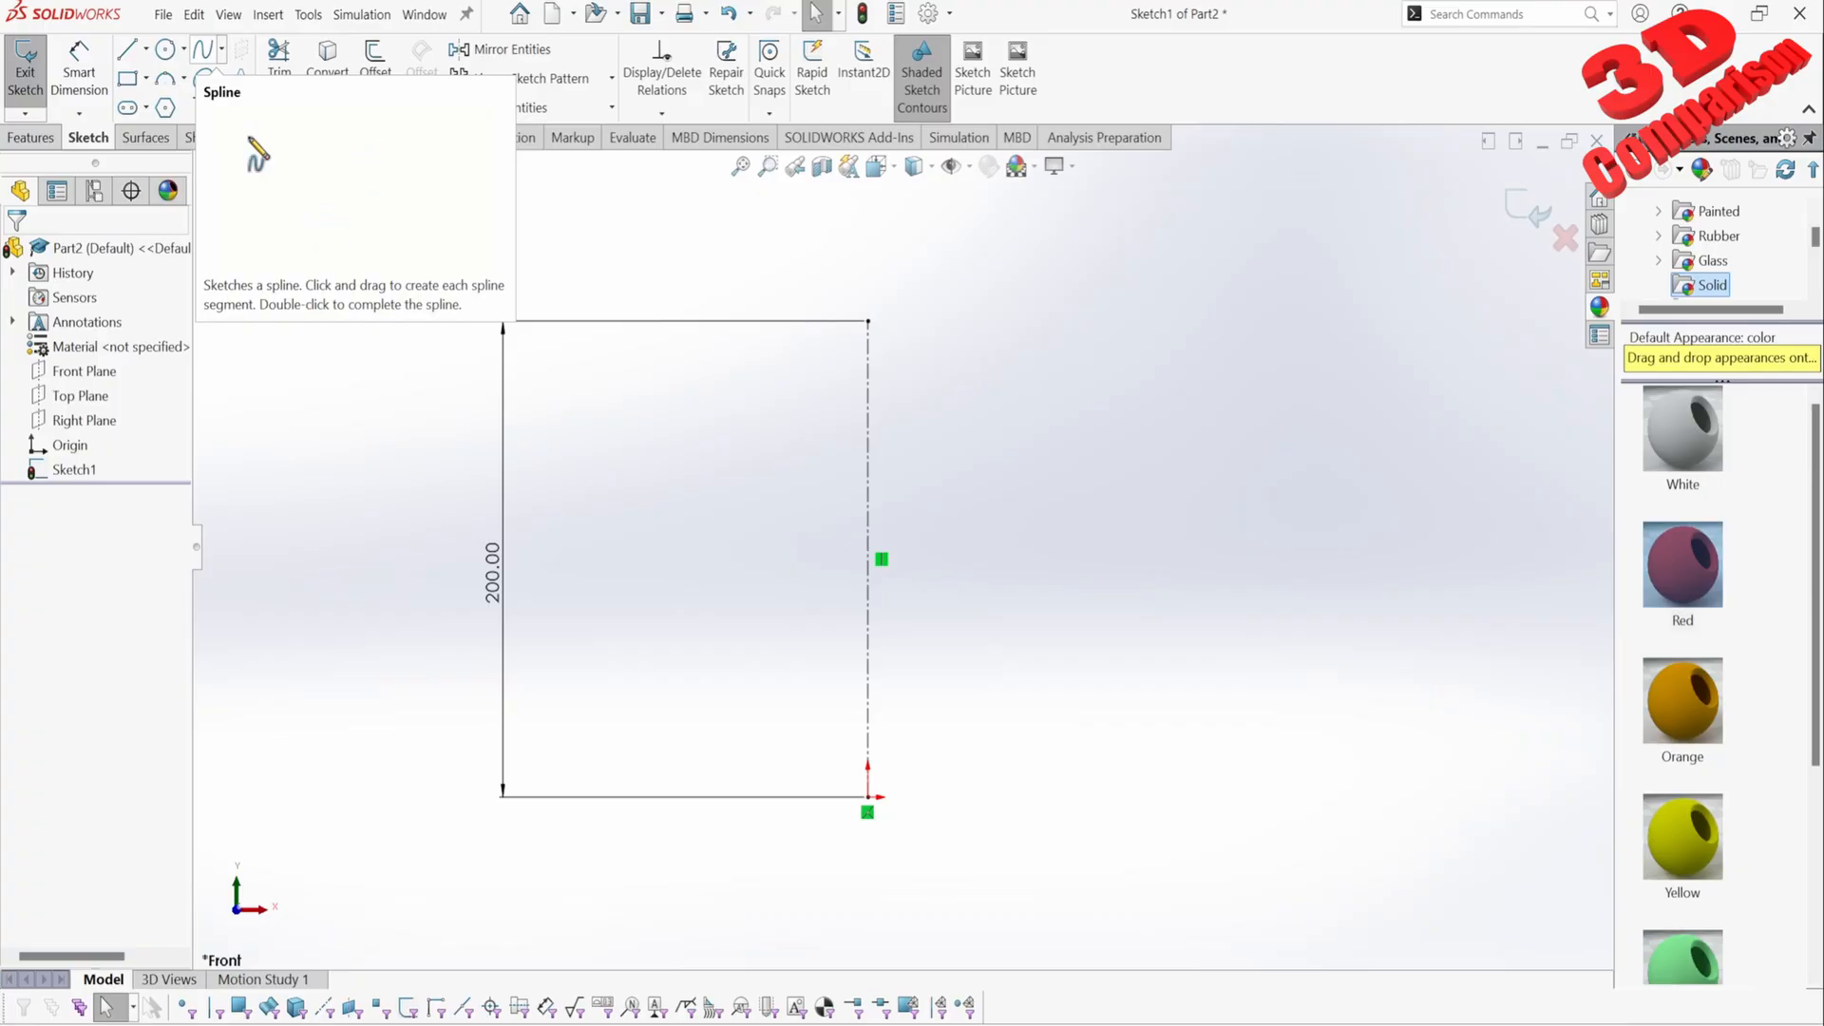
pyautogui.click(202, 49)
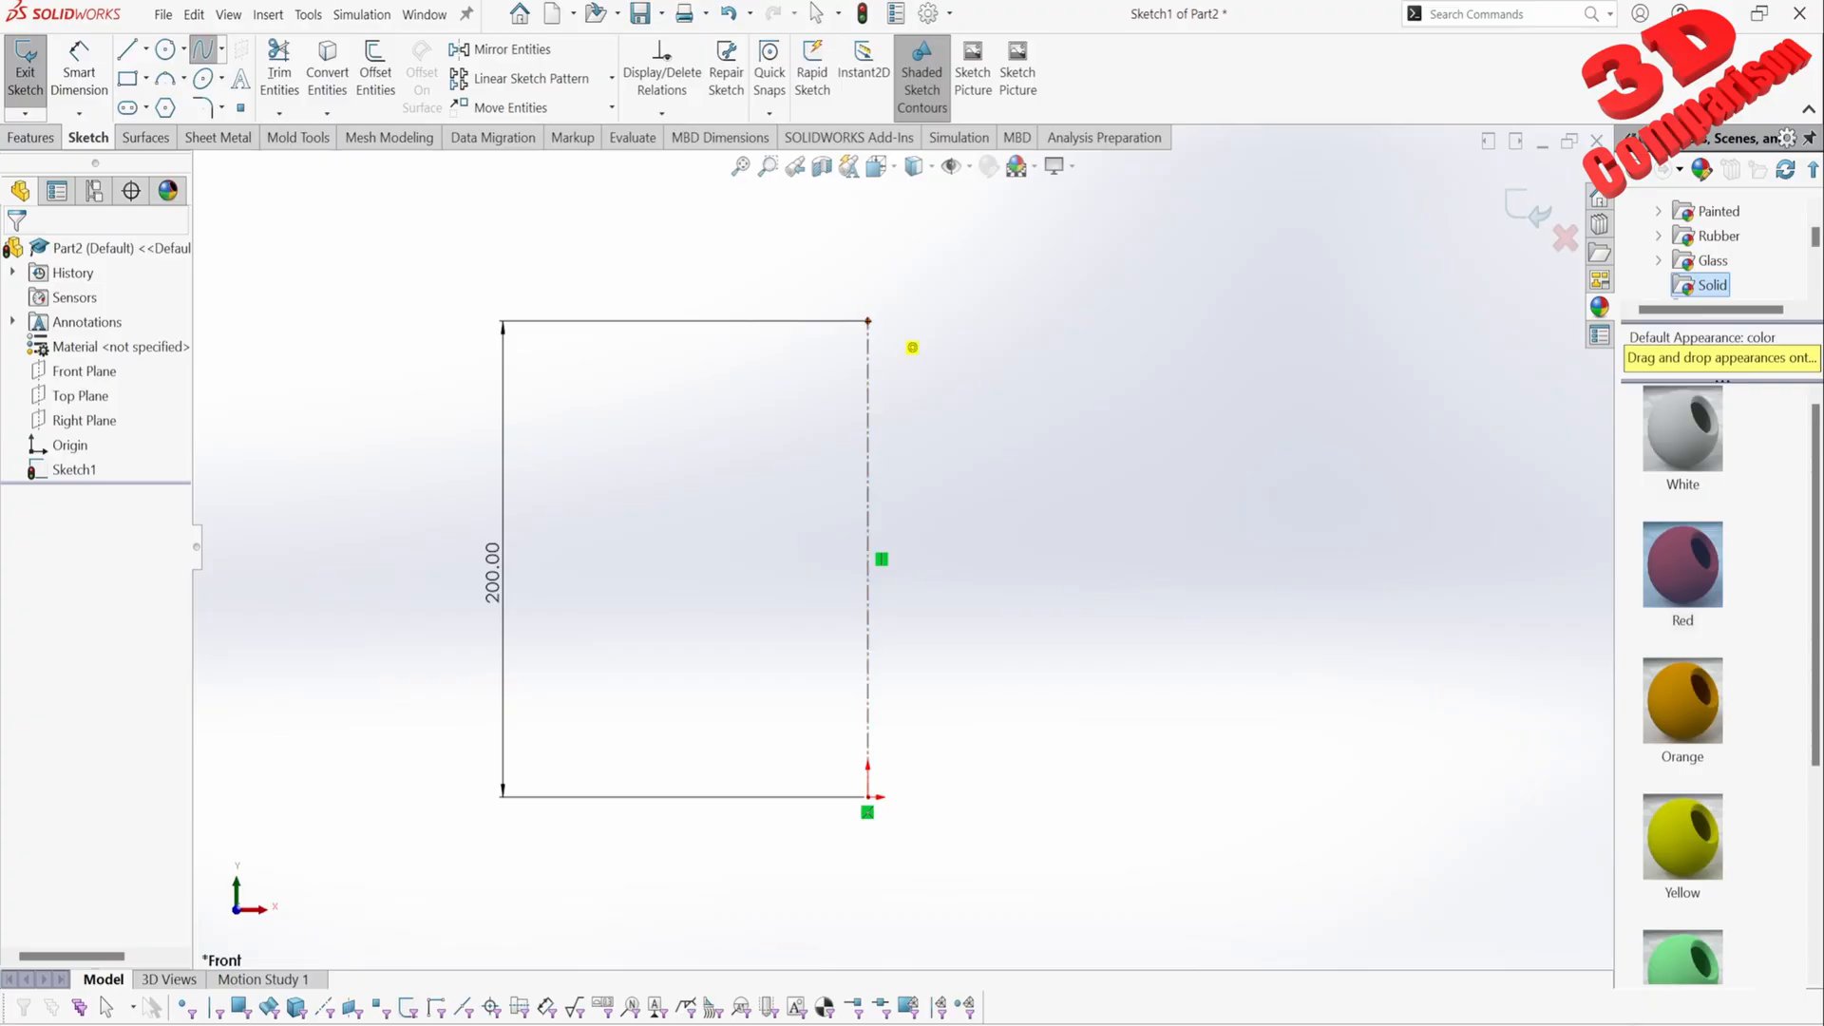
pyautogui.click(868, 322)
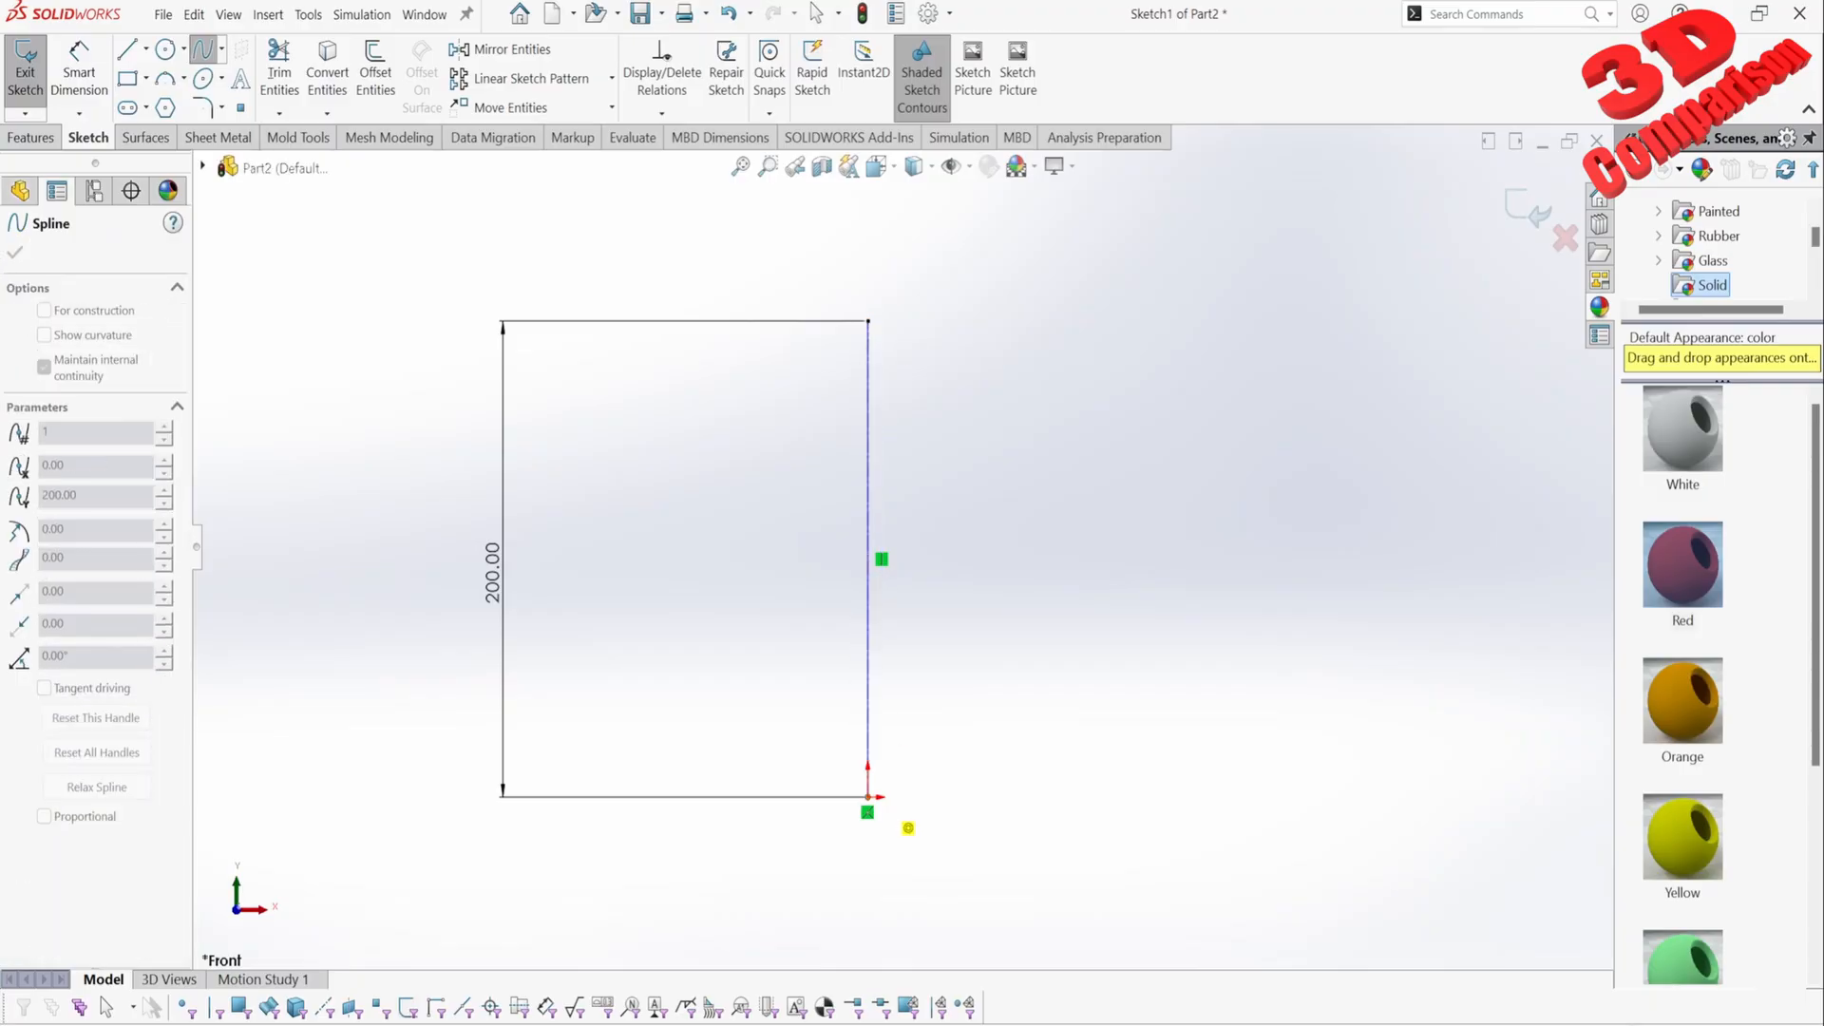
pyautogui.press('Escape')
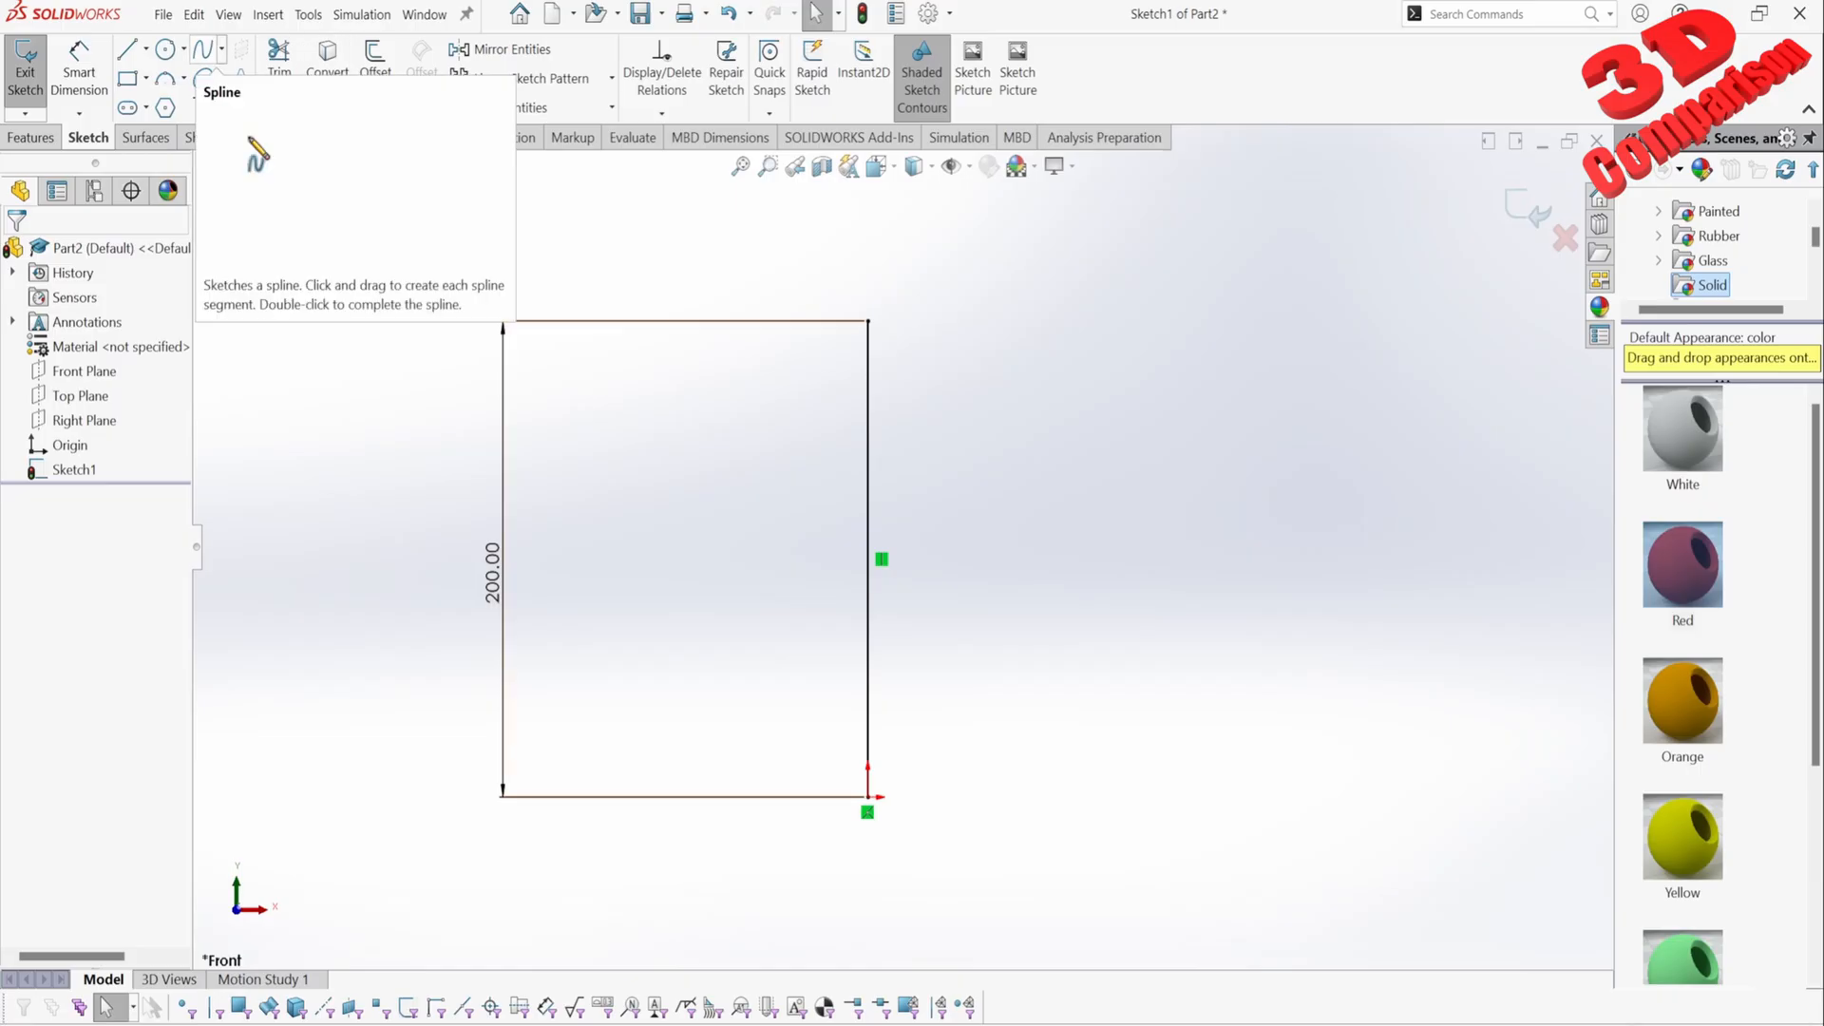
# Step: Try a three-point spline bulging outward between the centerline's upper endpoint and the origin, reshape its middle point, and delete it
pyautogui.click(202, 50)
pyautogui.click(868, 322)
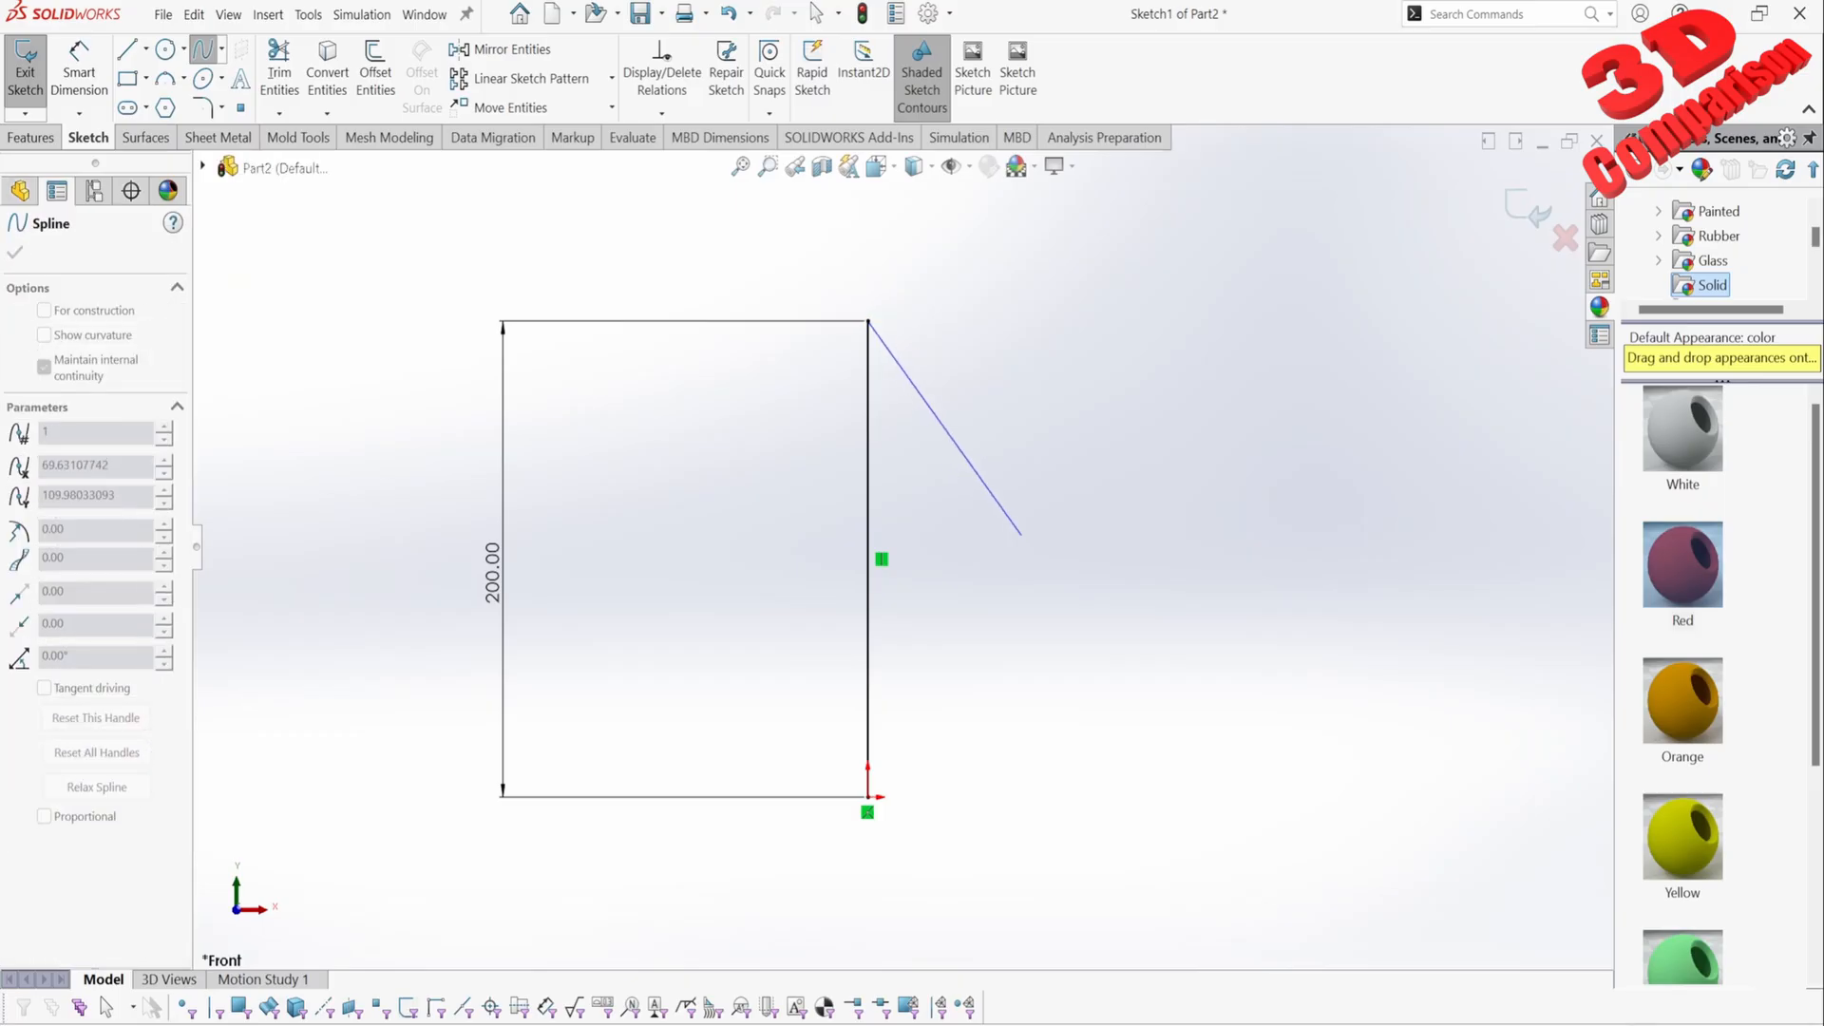
pyautogui.click(1021, 536)
pyautogui.click(905, 830)
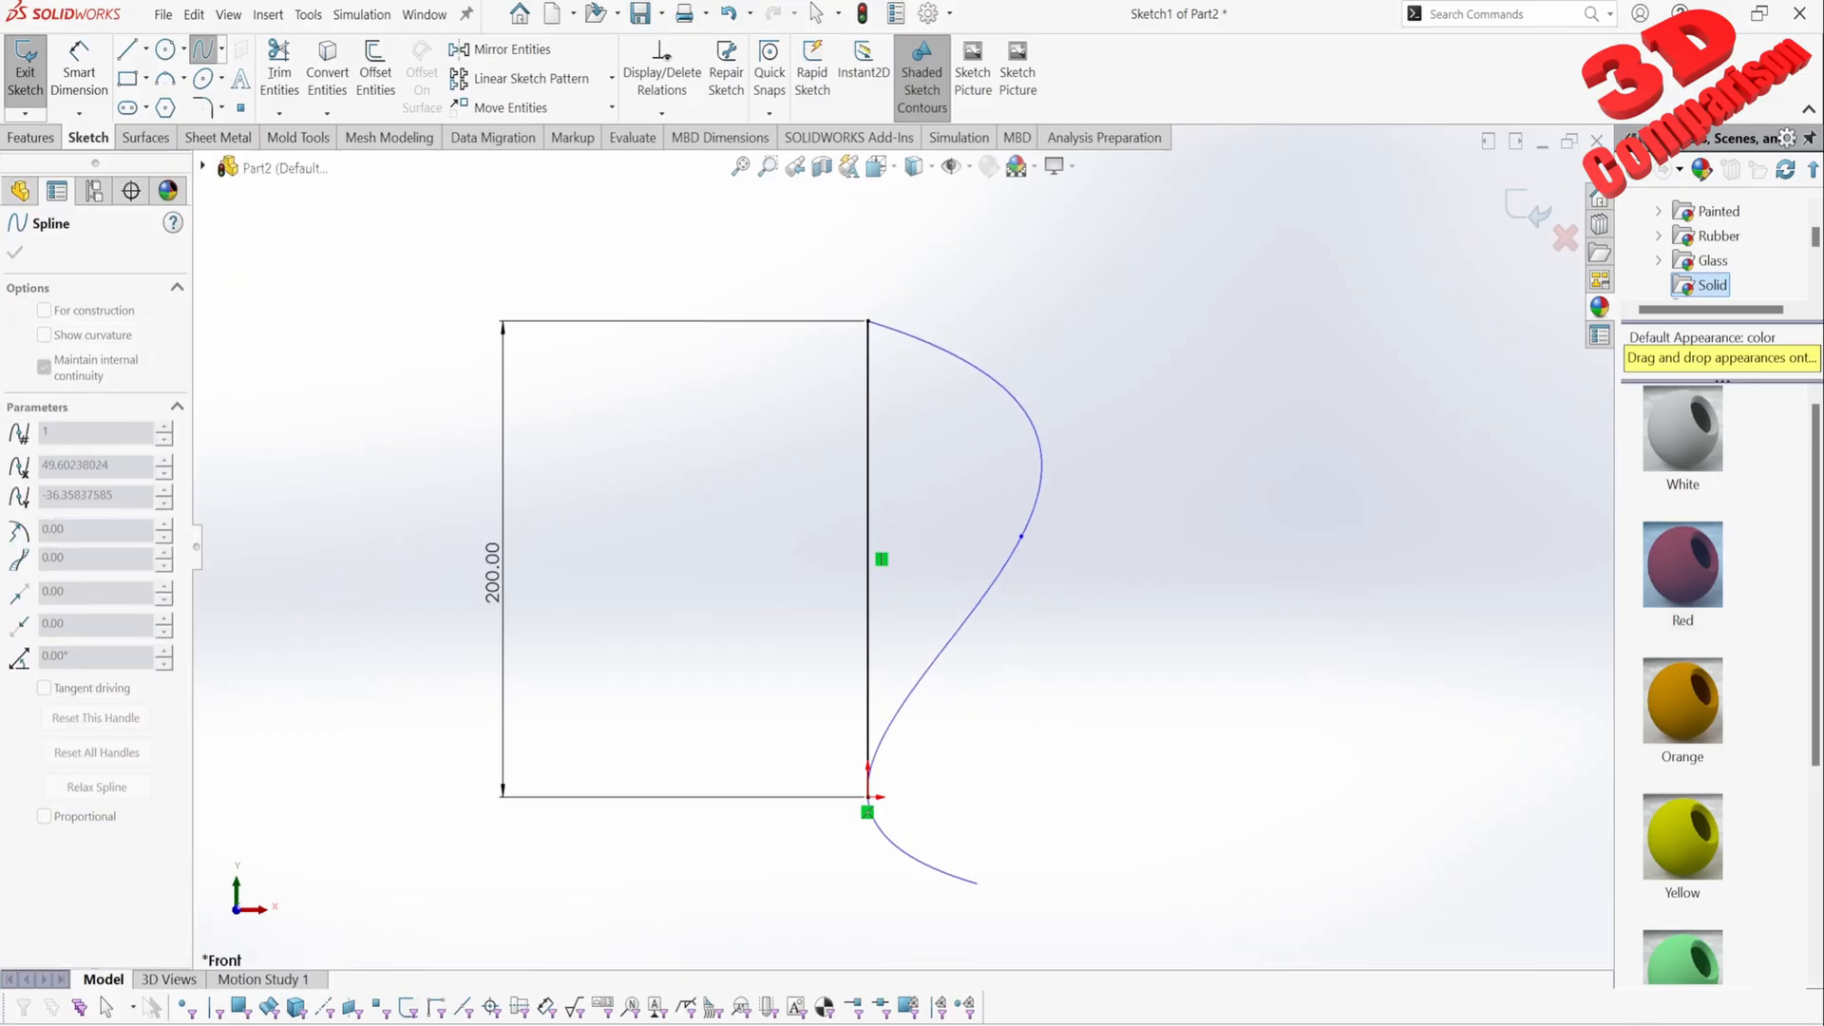
pyautogui.press('Escape')
pyautogui.moveTo(1021, 537)
pyautogui.mouseDown()
pyautogui.moveTo(997, 426)
pyautogui.moveTo(1009, 506)
pyautogui.mouseUp()
pyautogui.press('Escape')
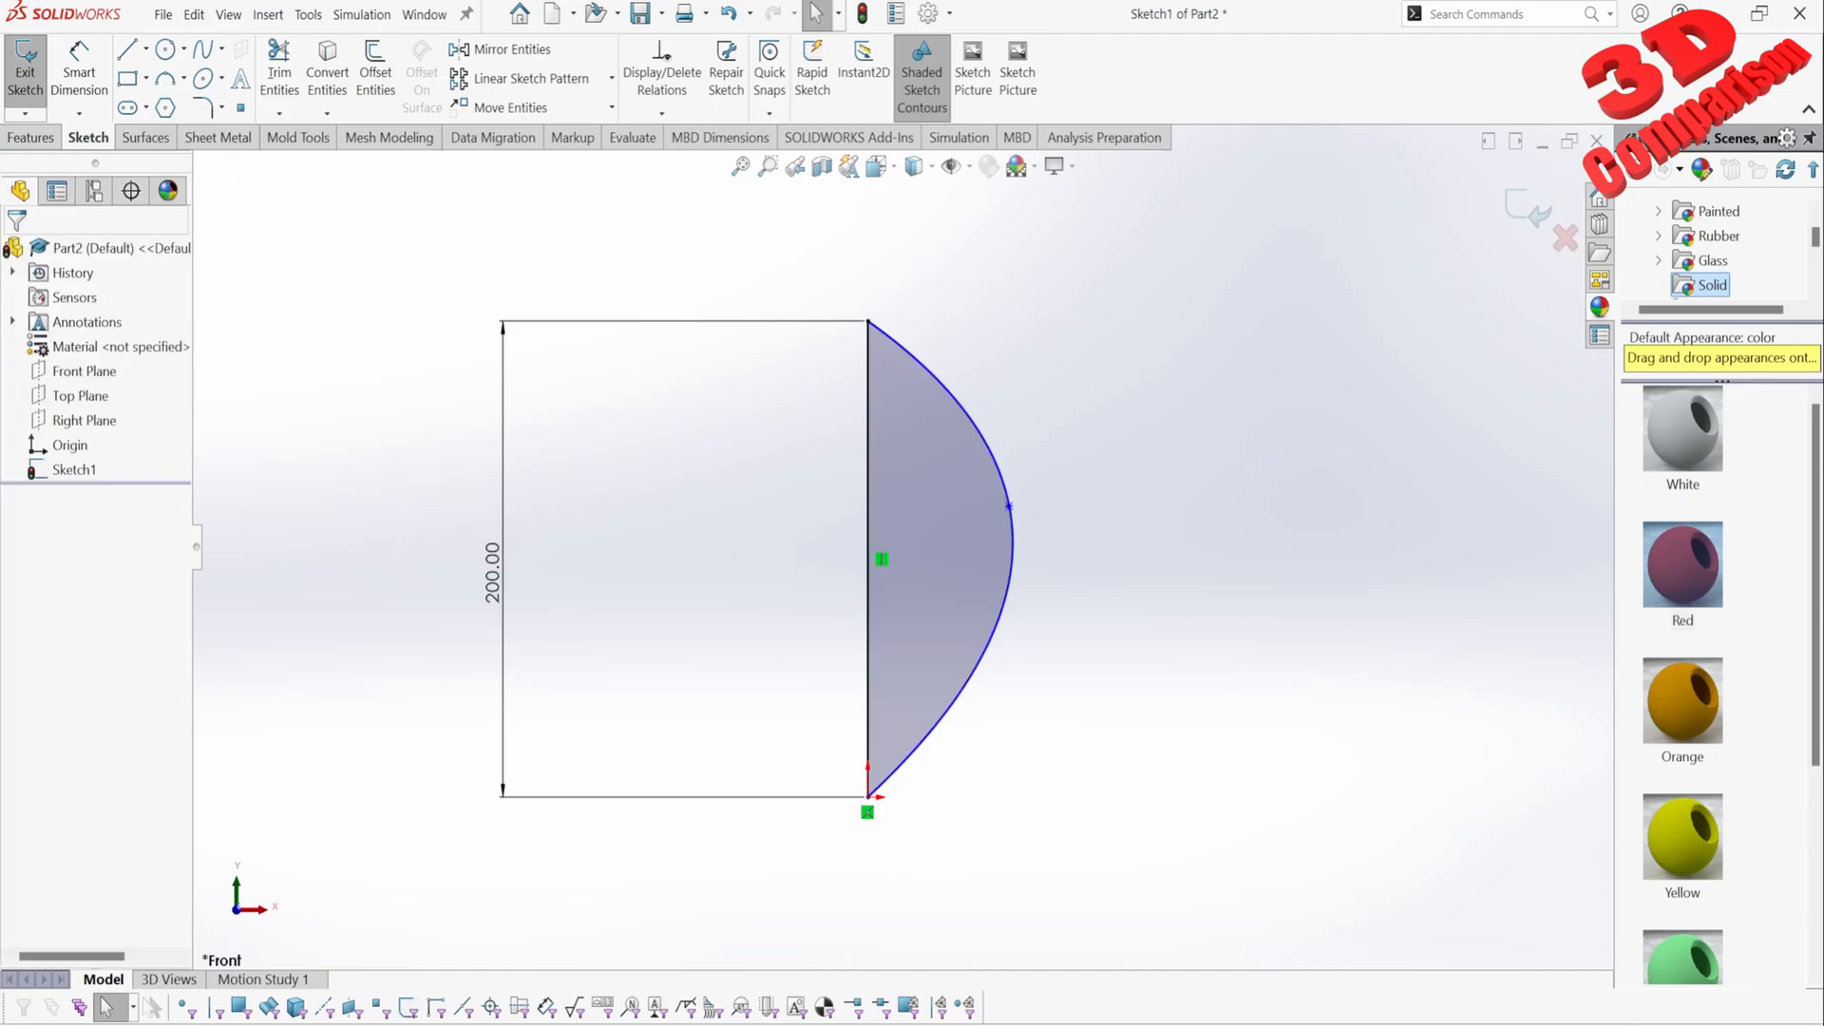
pyautogui.click(987, 437)
pyautogui.press('Delete')
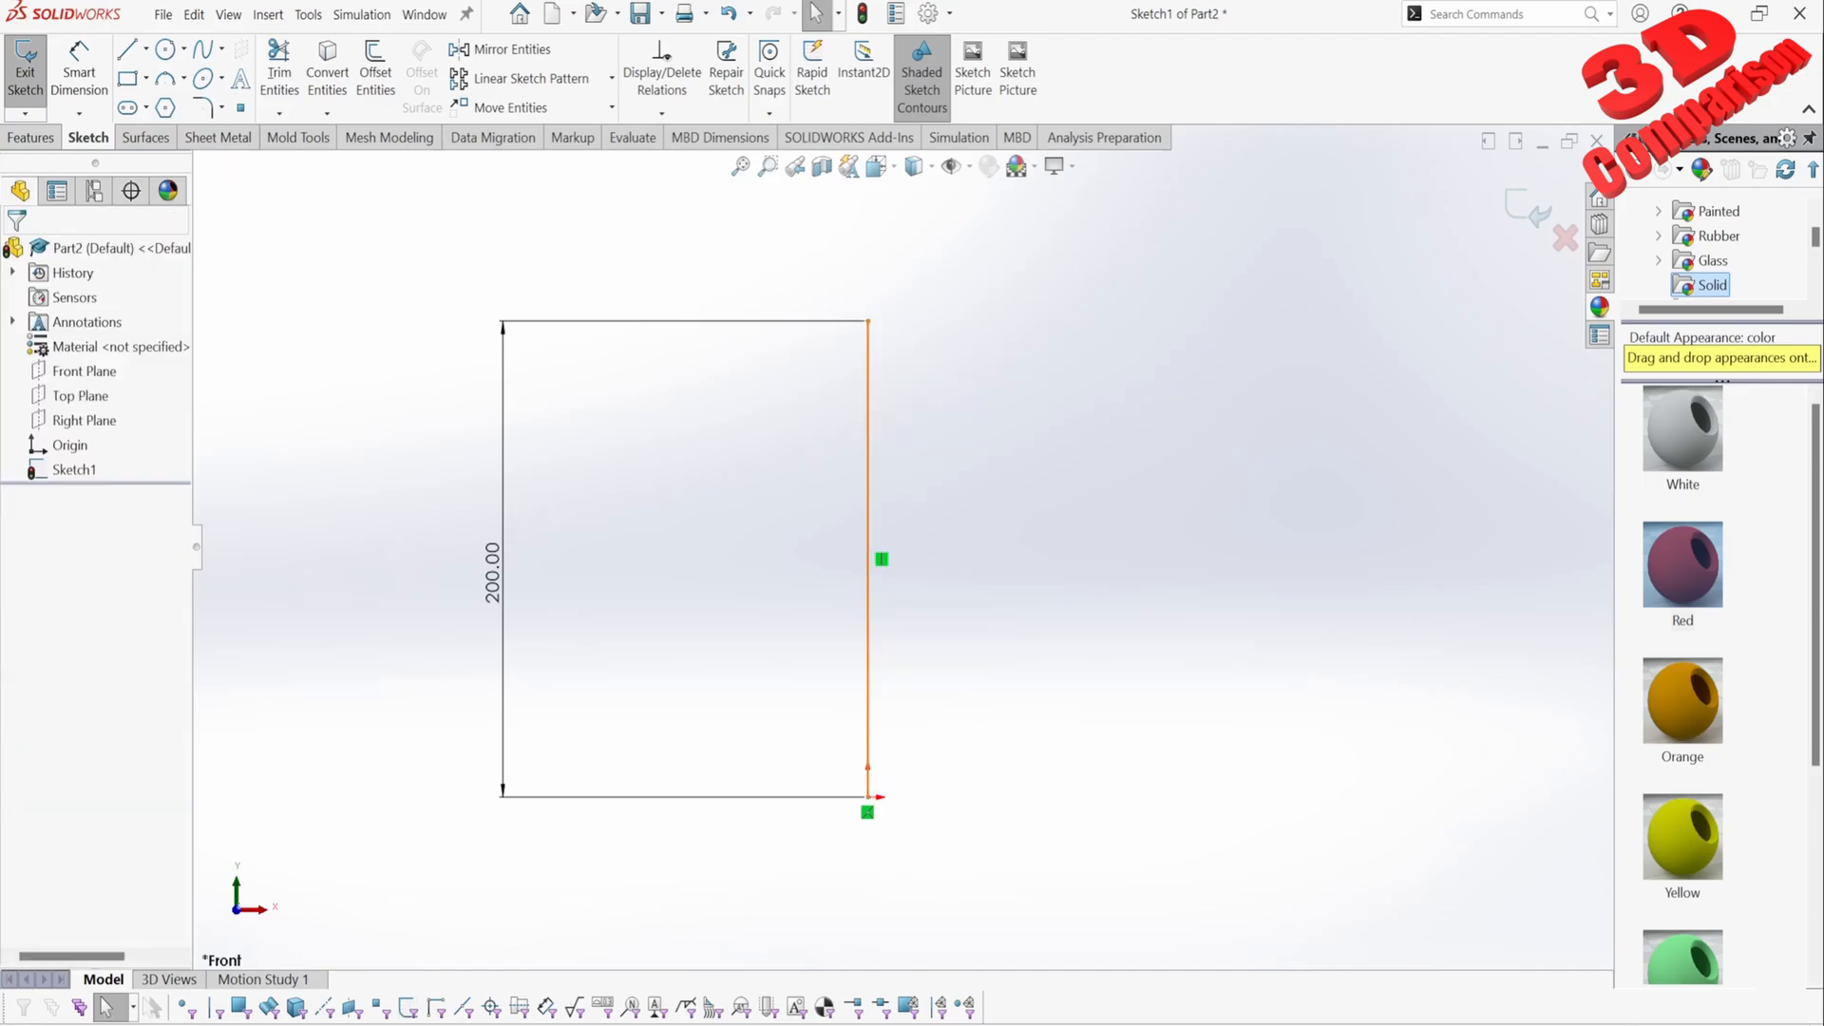
# Step: Bulge the straight two-point spline to the right, angling its upper tangent handle about -9.7° and its lower one about -151°
pyautogui.click(867, 561)
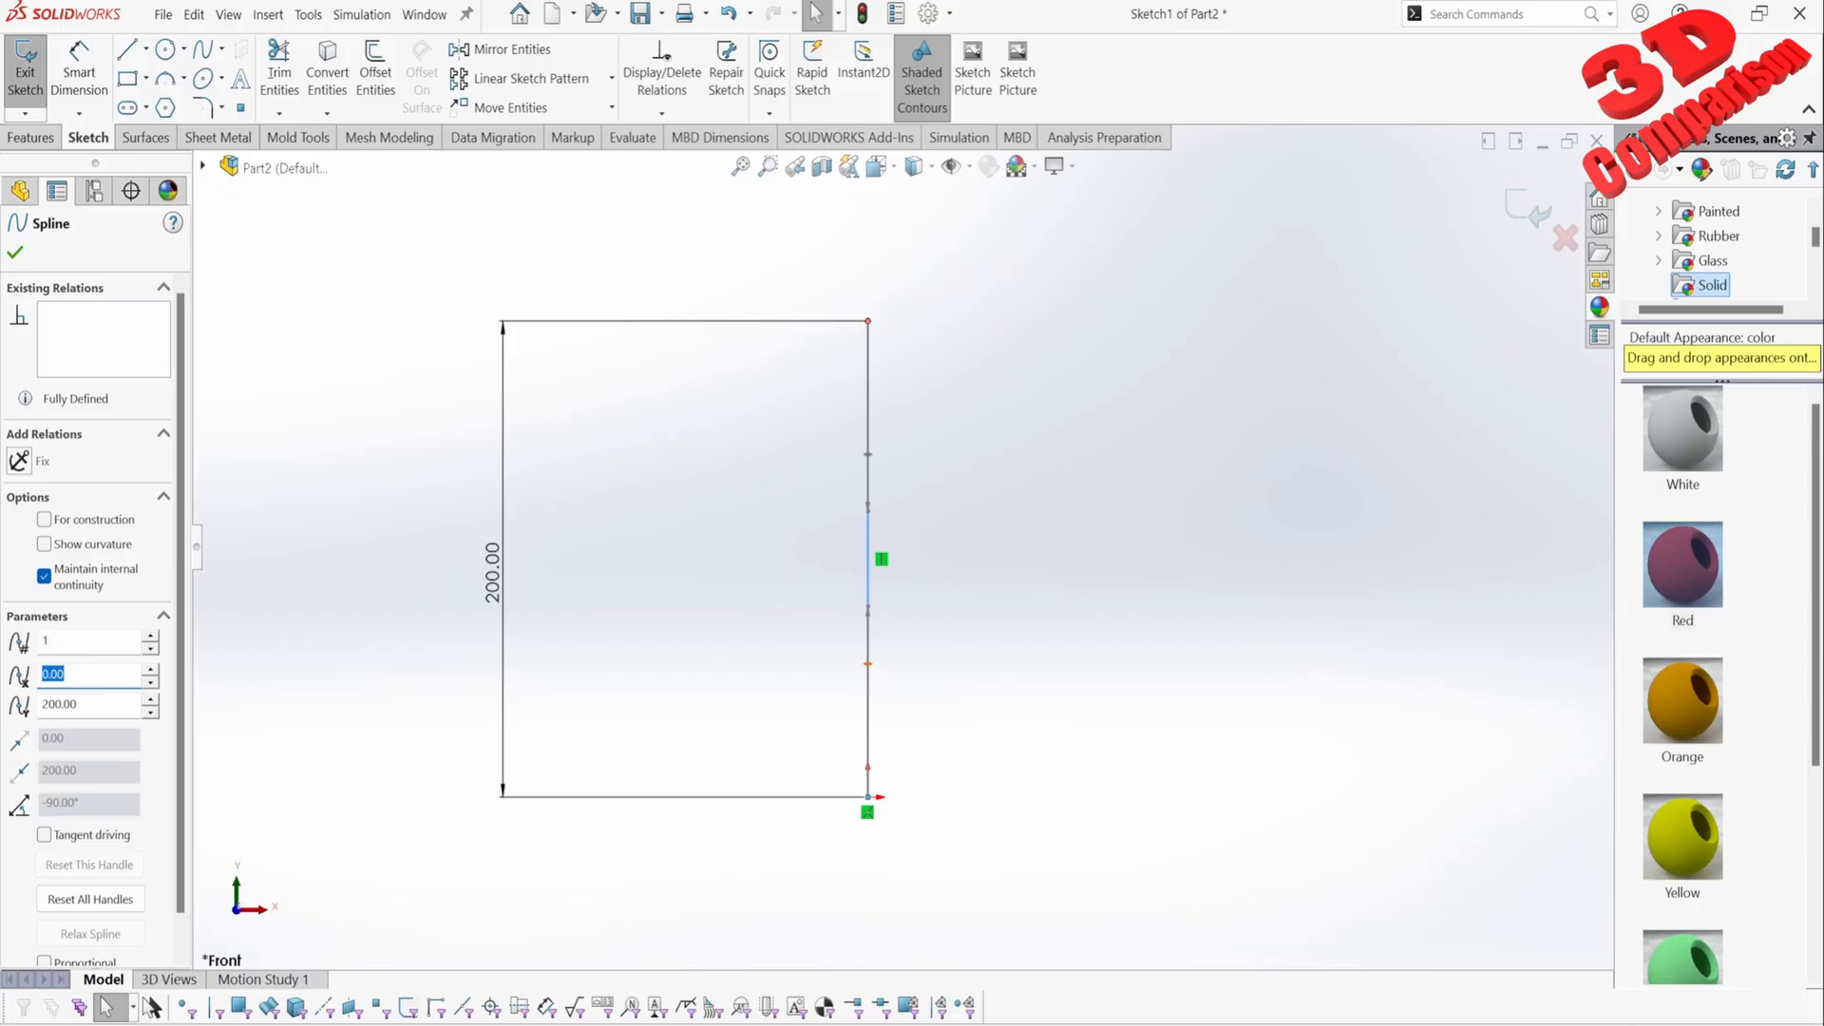
pyautogui.press('Escape')
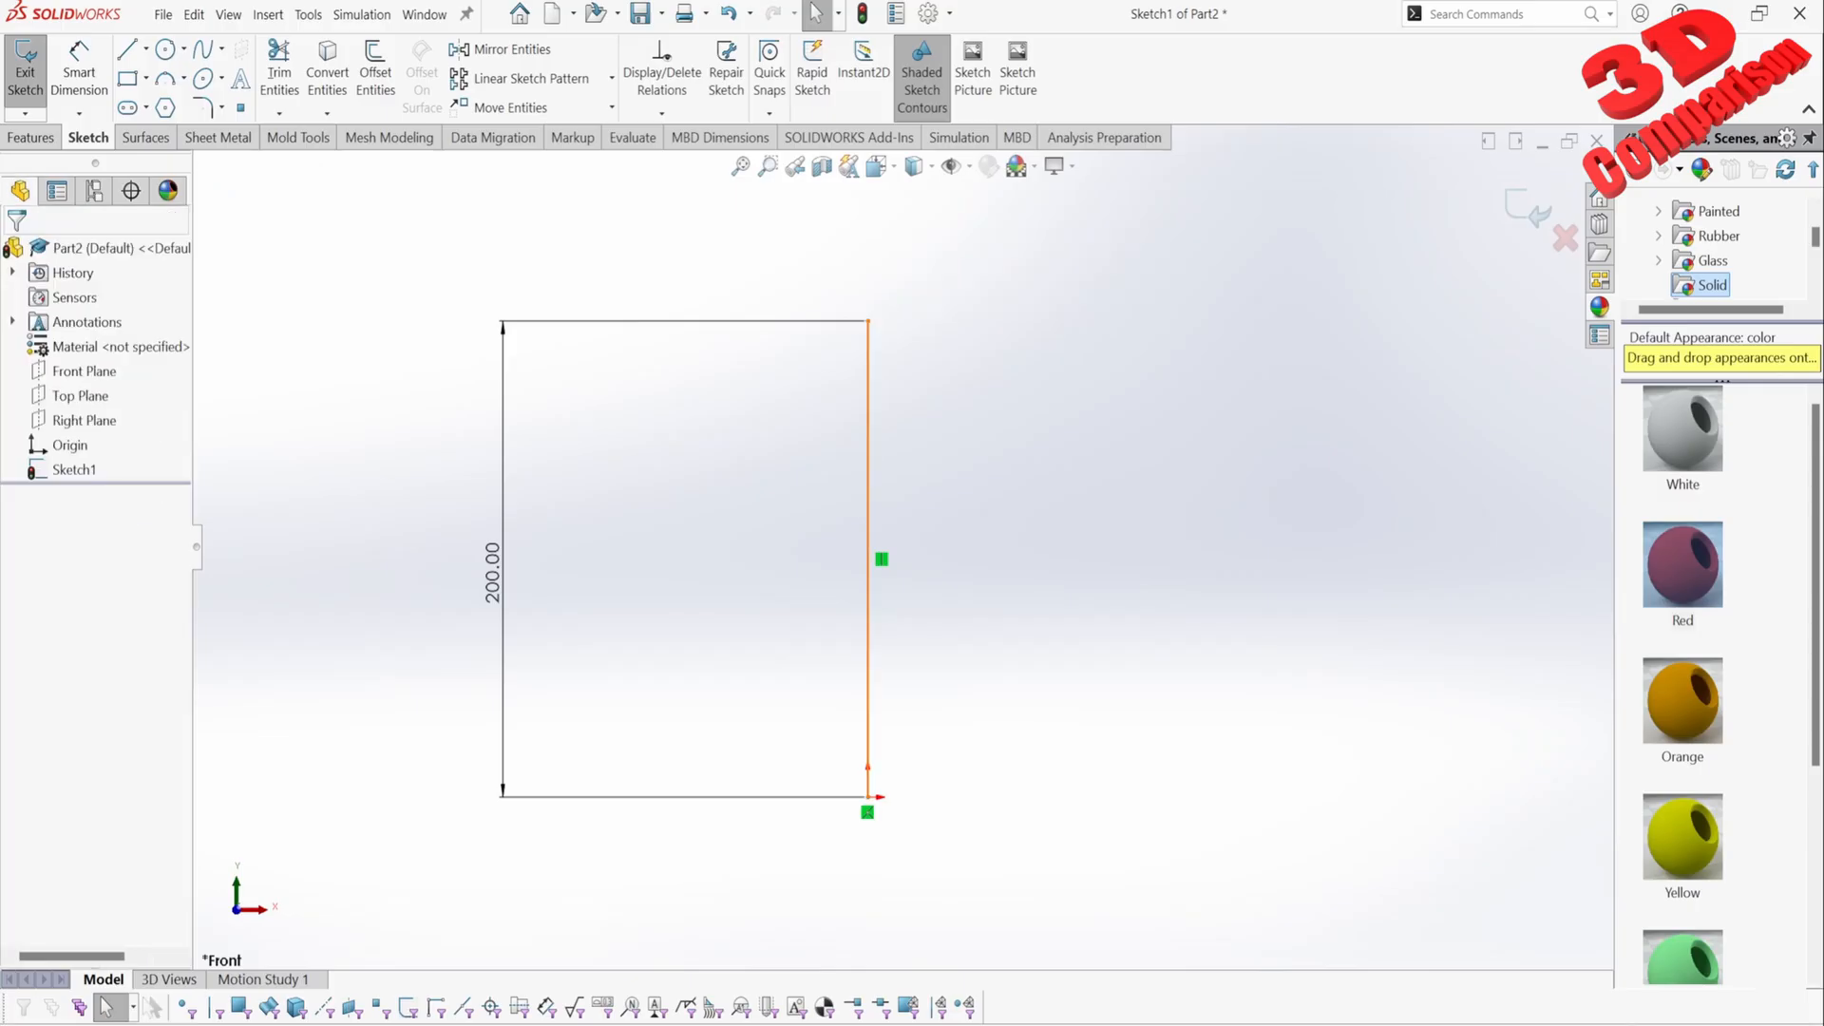
pyautogui.click(867, 380)
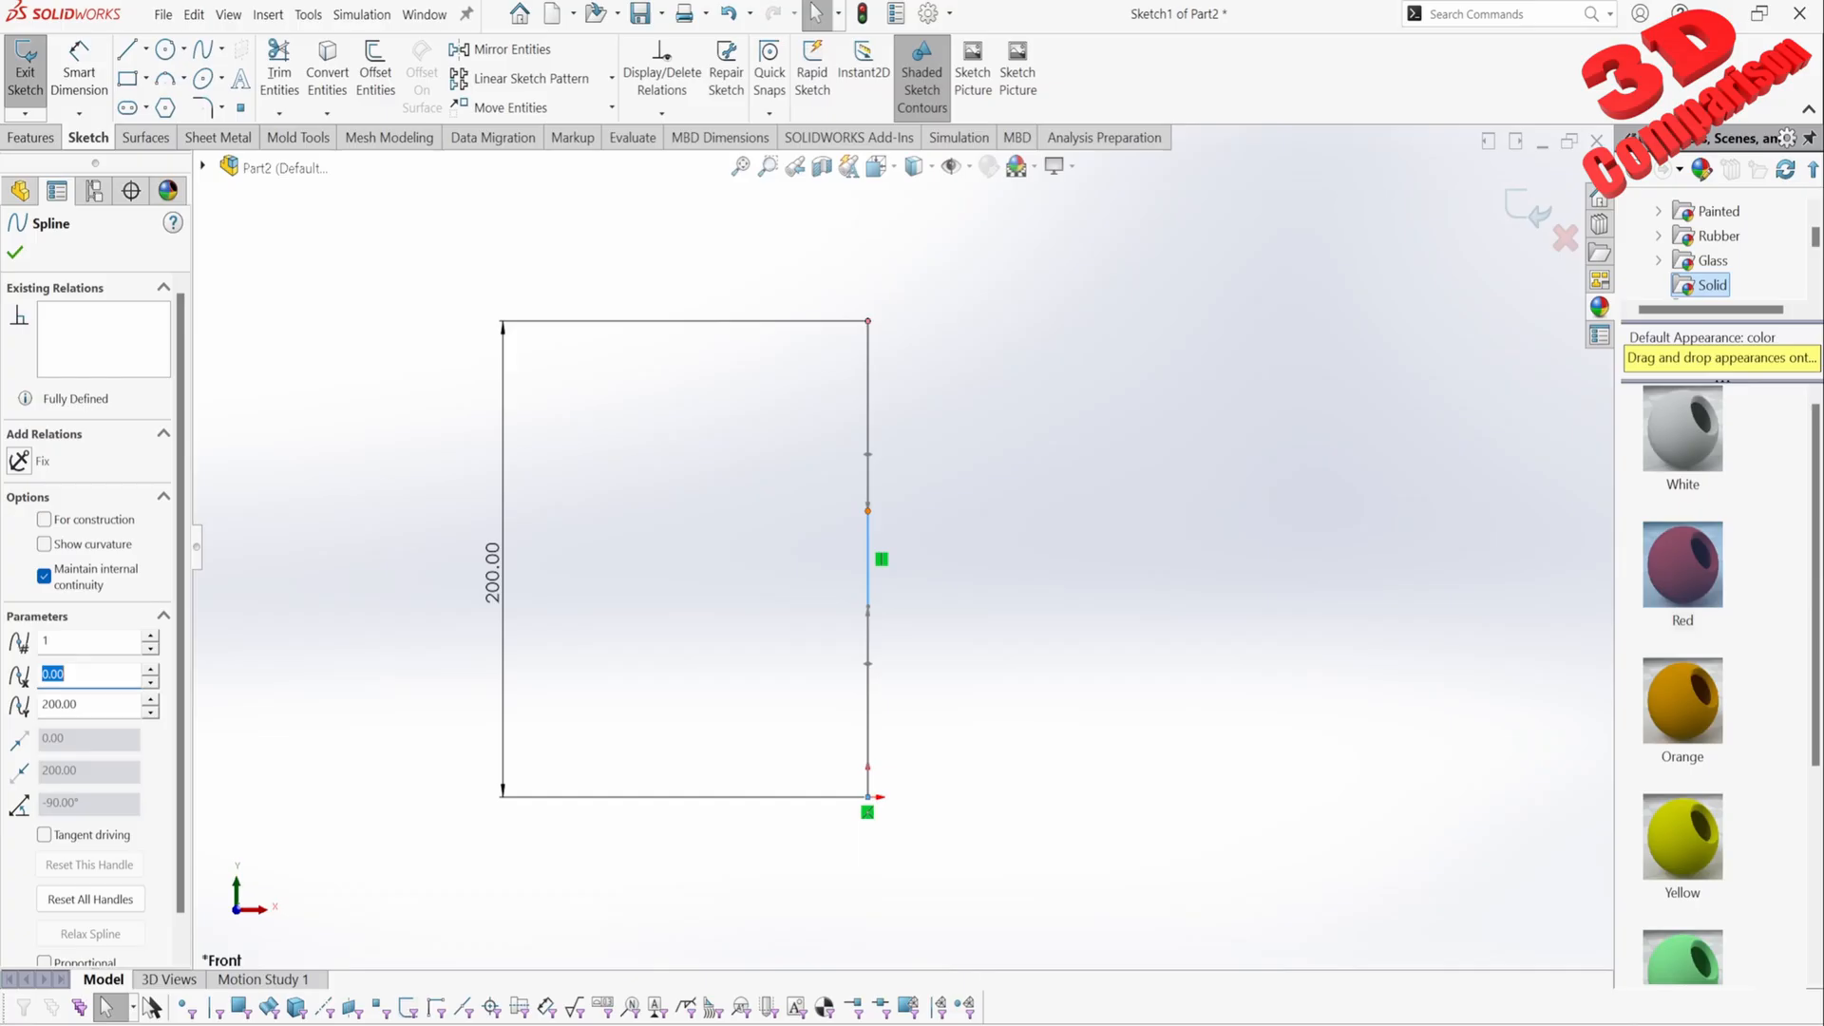
pyautogui.moveTo(867, 509); pyautogui.dragTo(1015, 346)
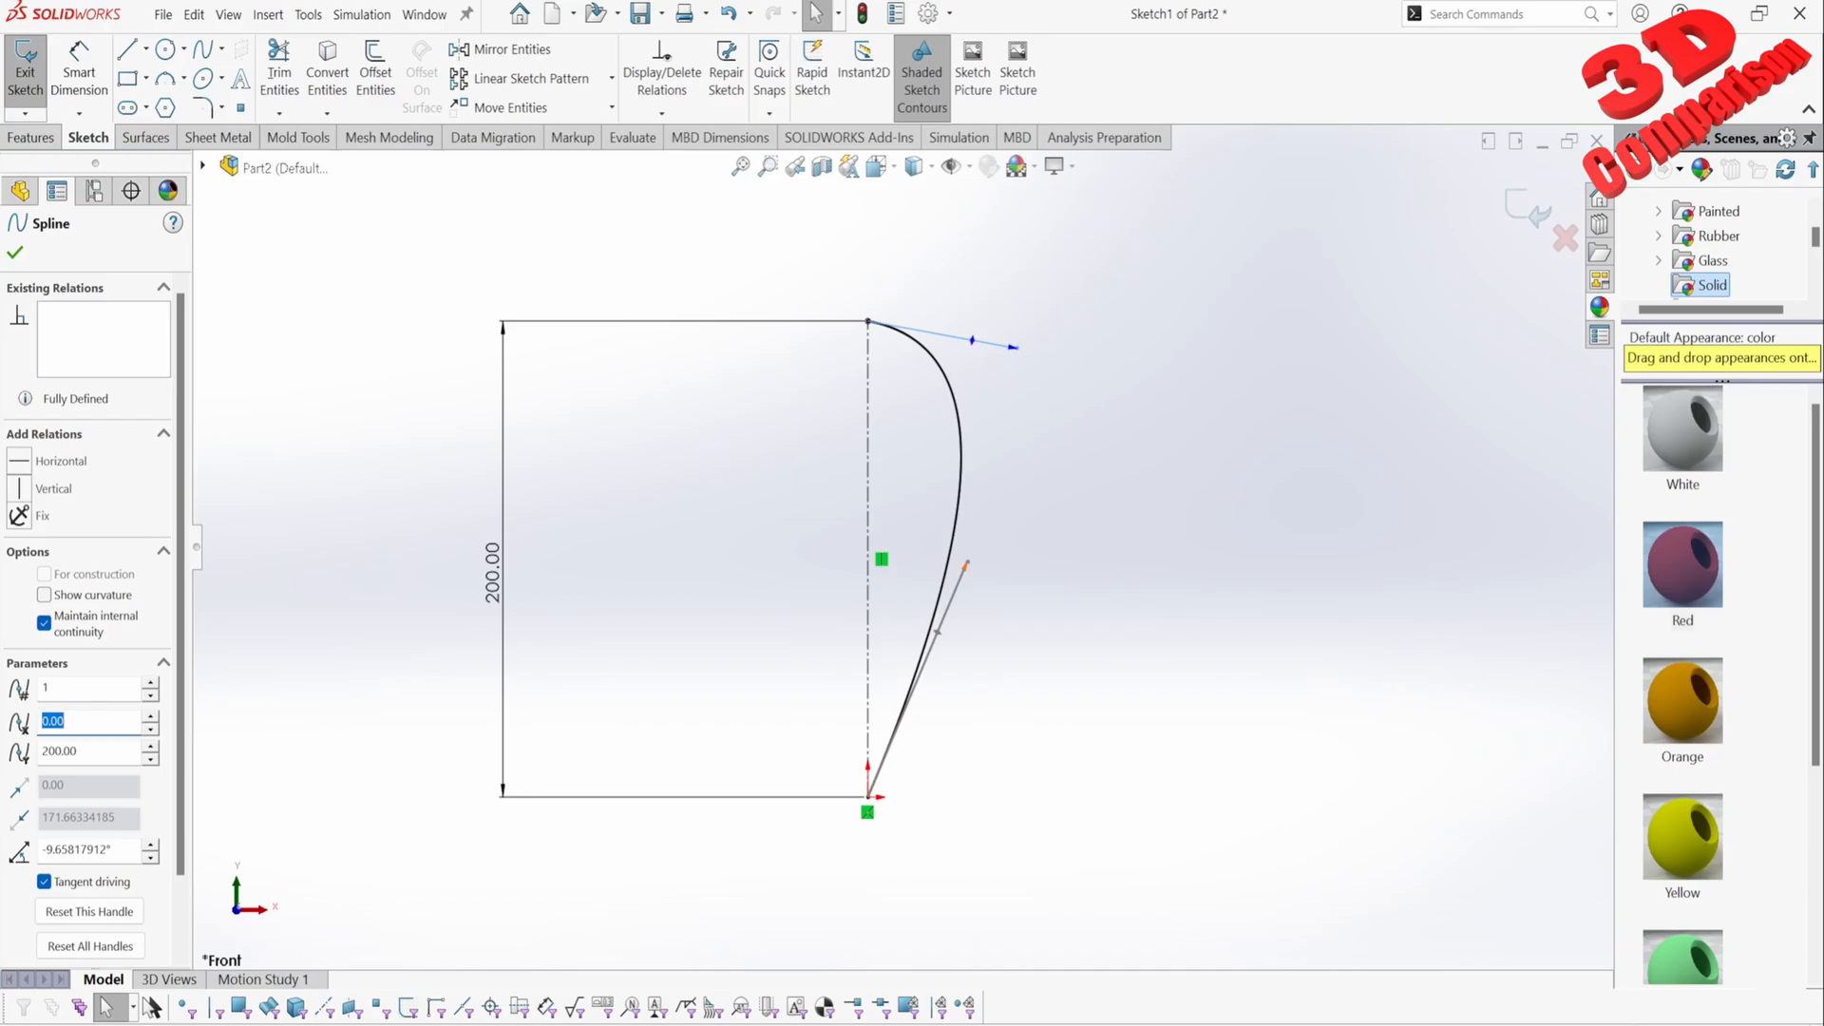
pyautogui.moveTo(968, 562); pyautogui.dragTo(1027, 702)
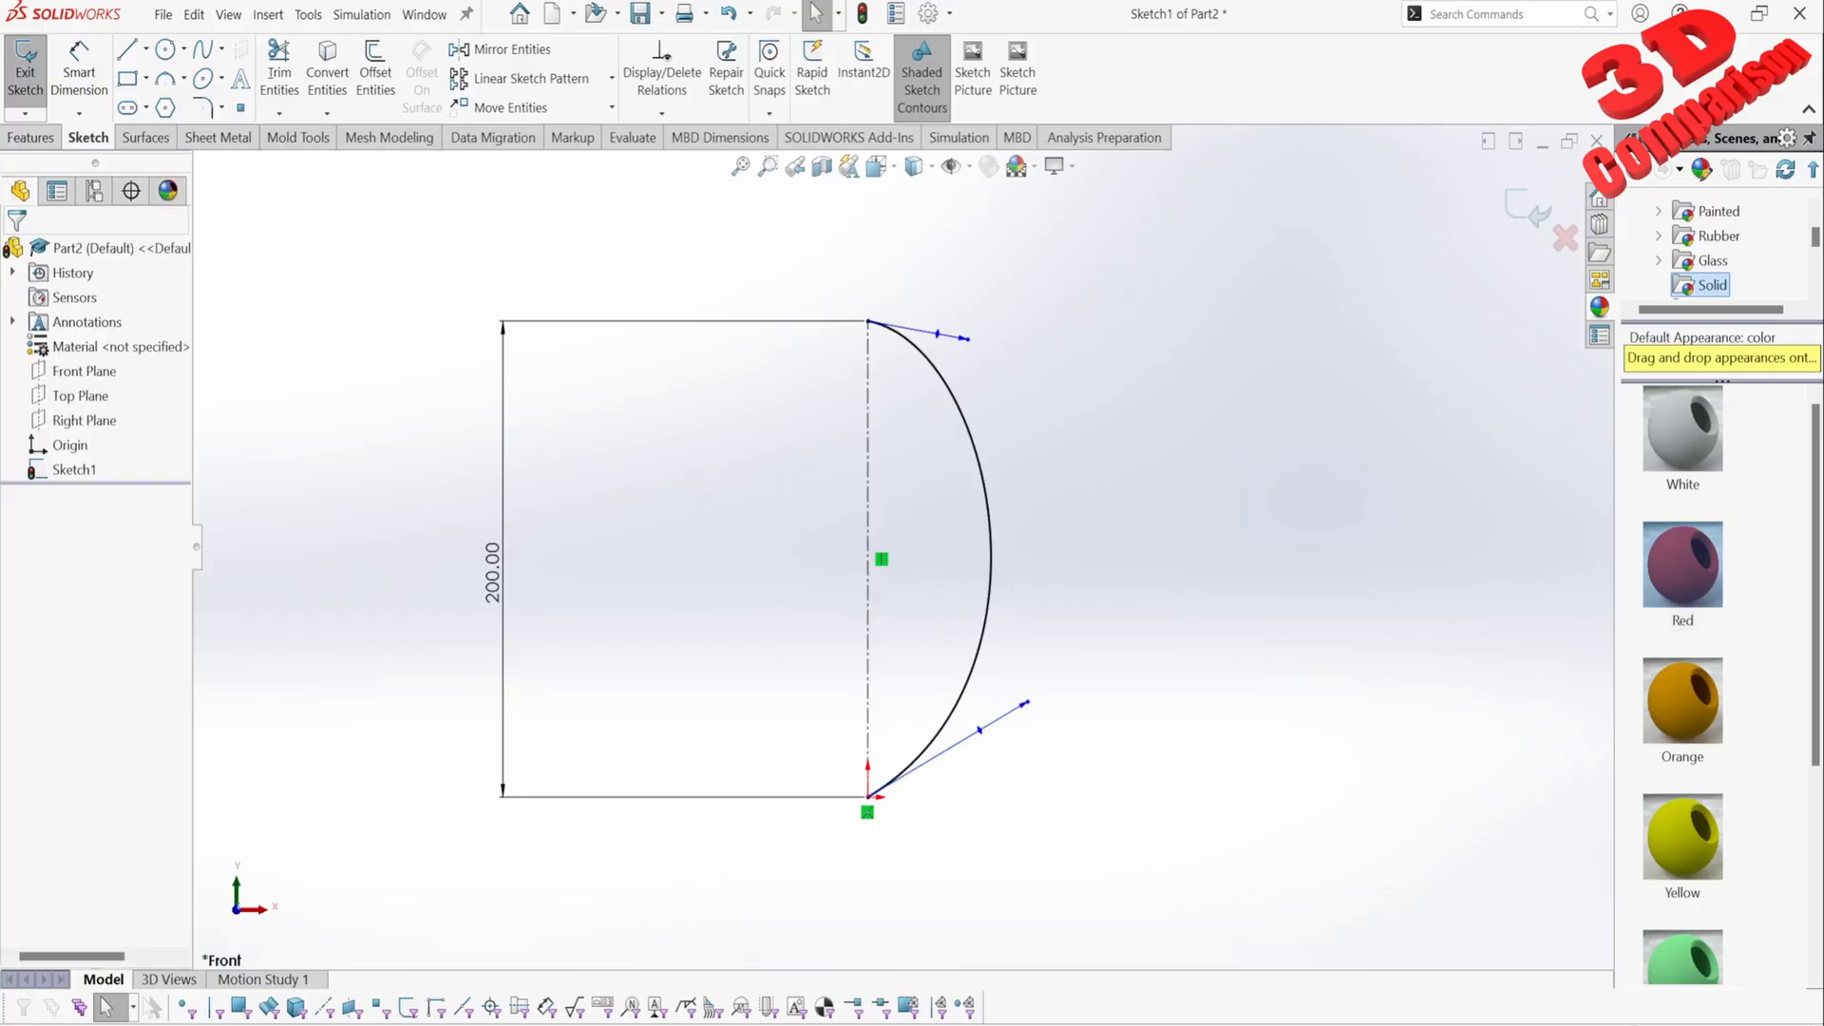
# Step: Add a Horizontal relation to the spline's tangent handle at the origin
pyautogui.click(1026, 703)
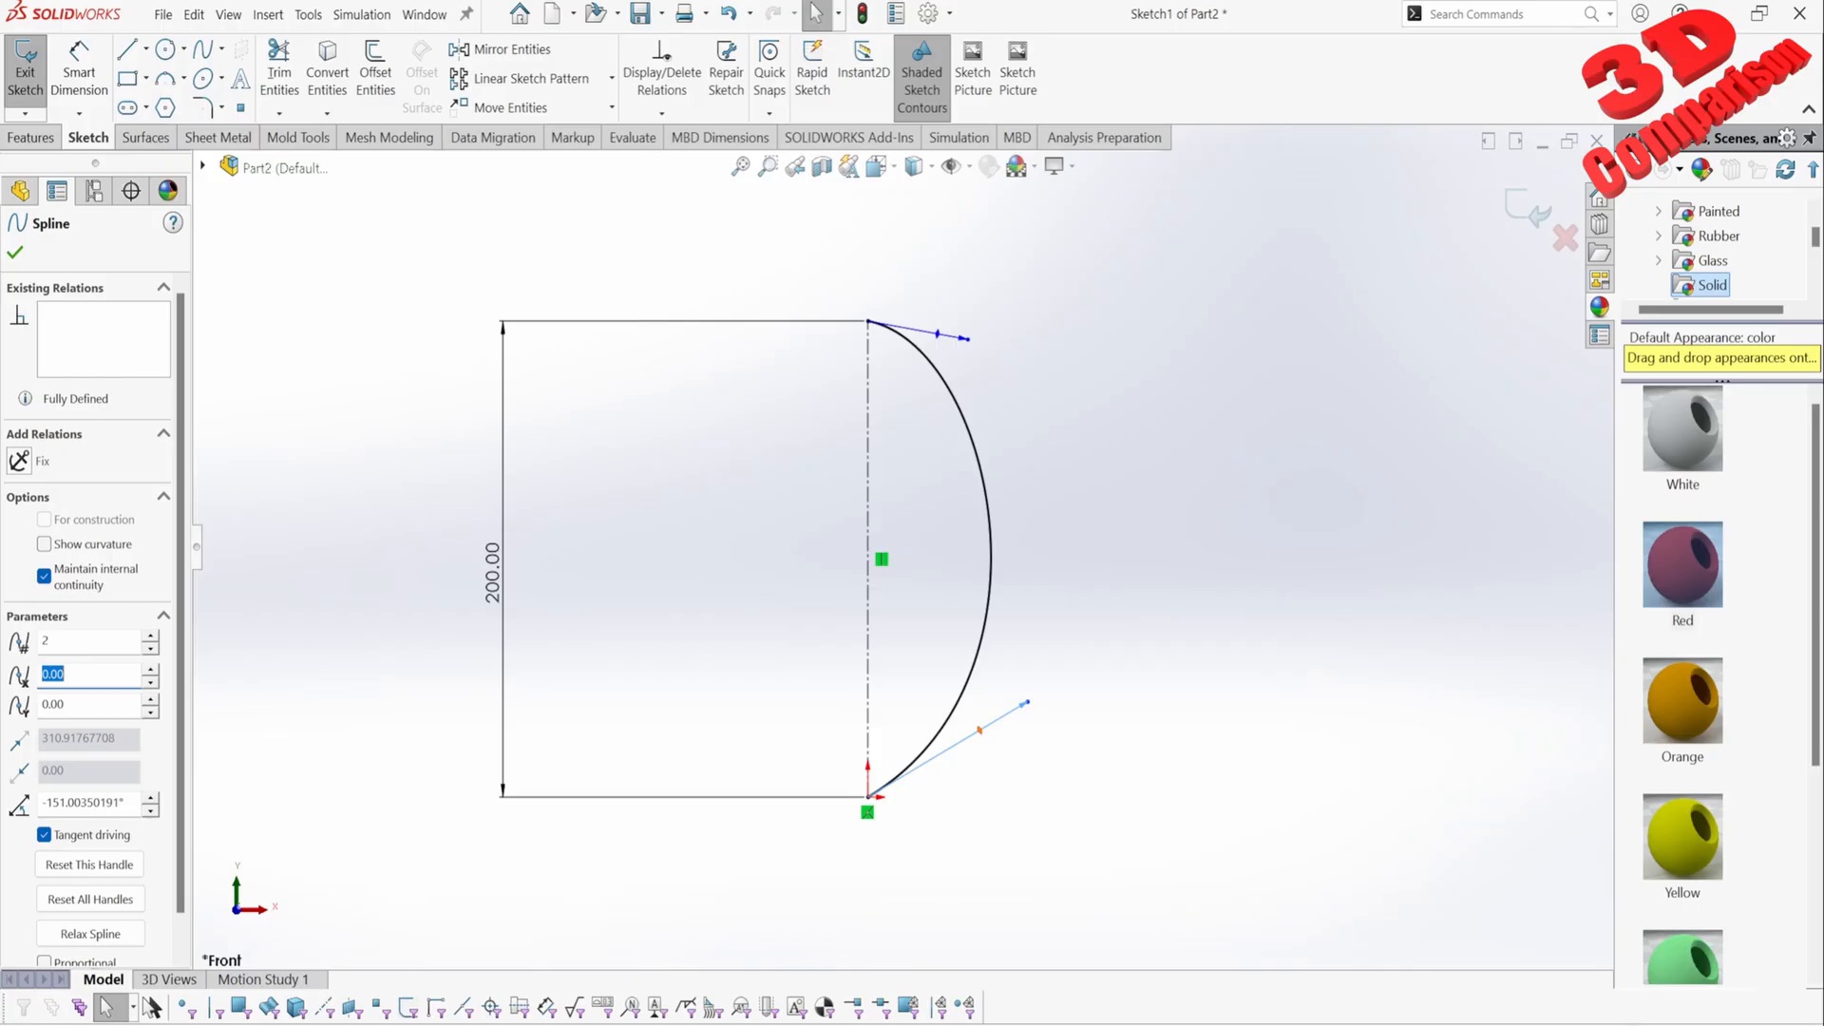
pyautogui.click(980, 731)
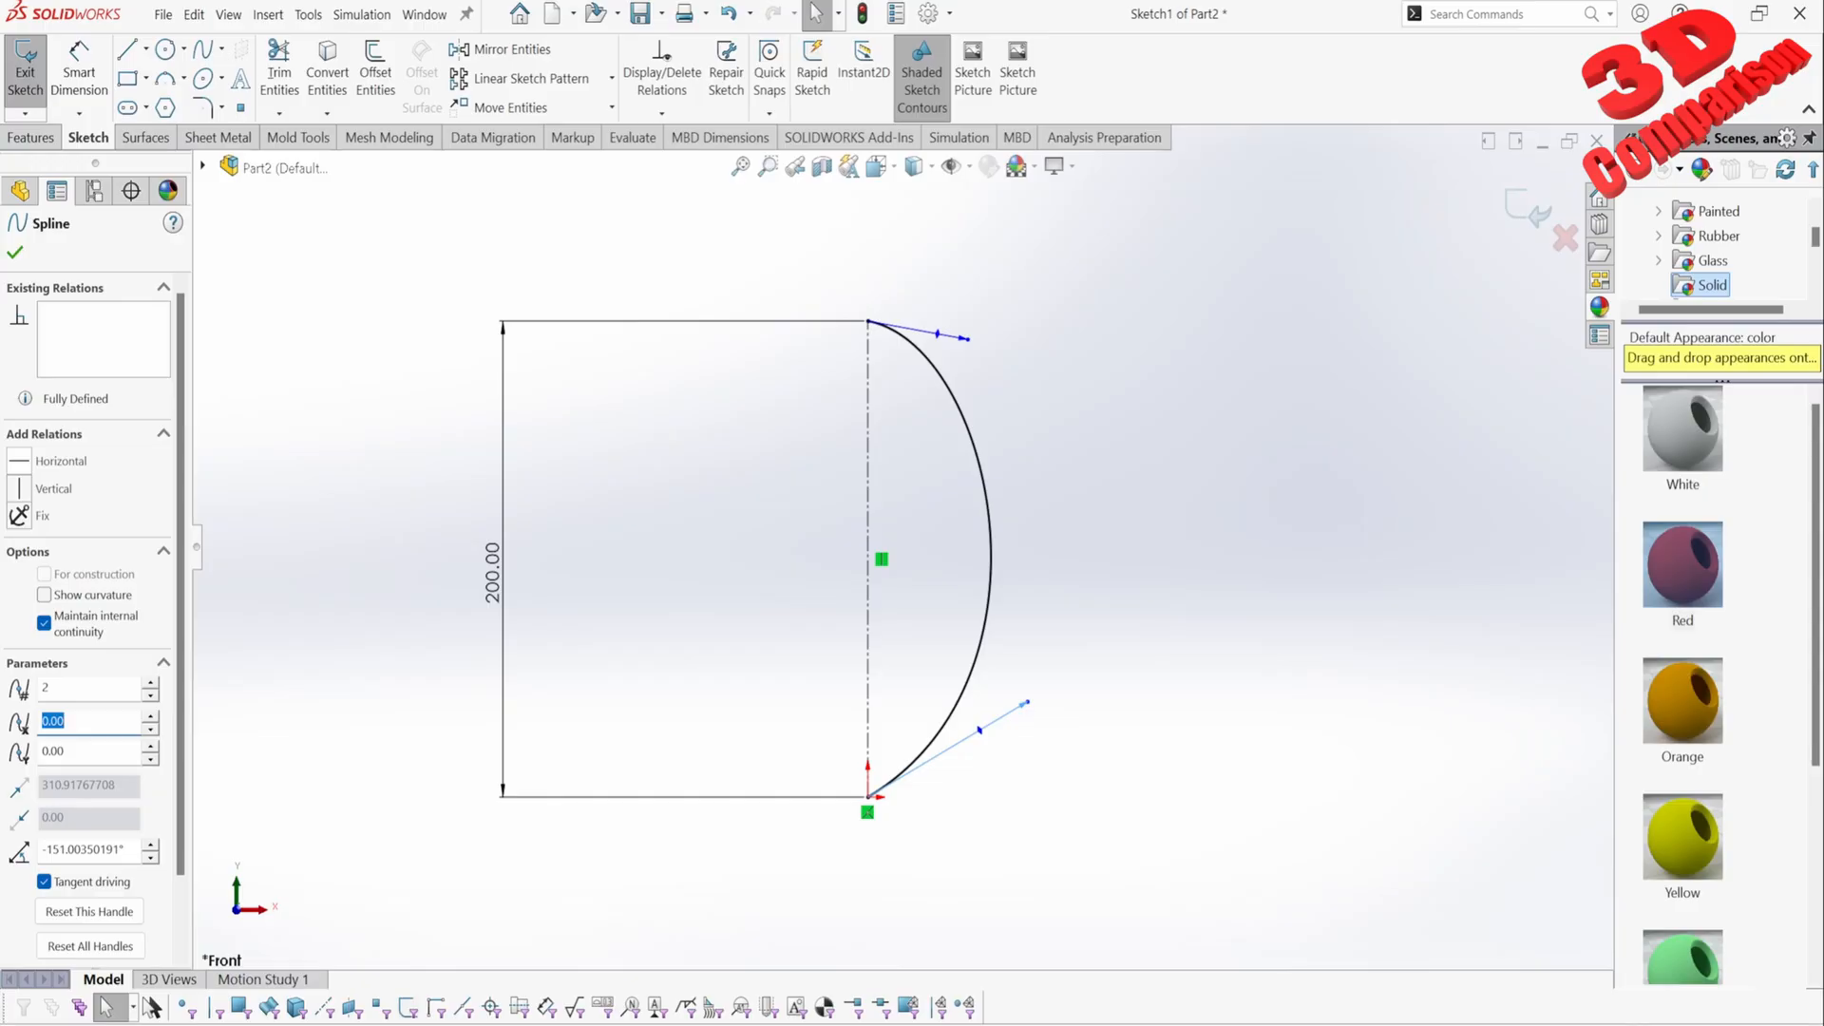
pyautogui.click(19, 462)
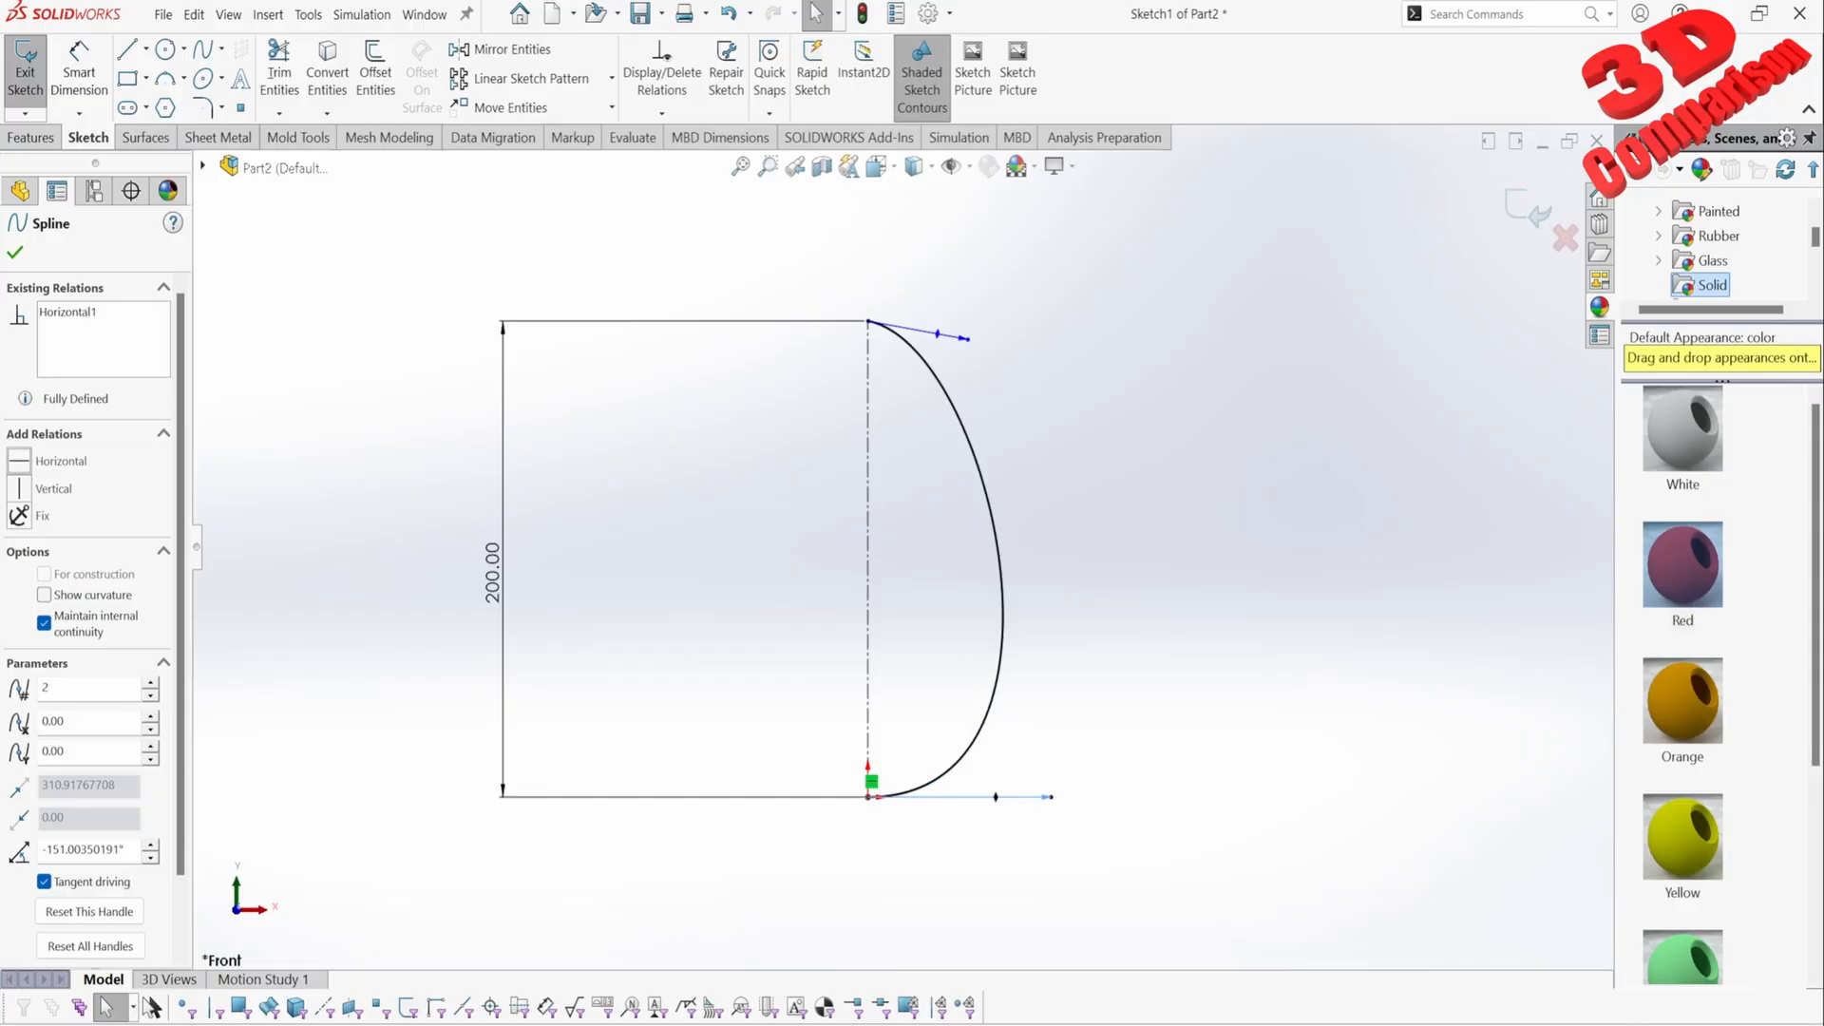
pyautogui.press('Escape')
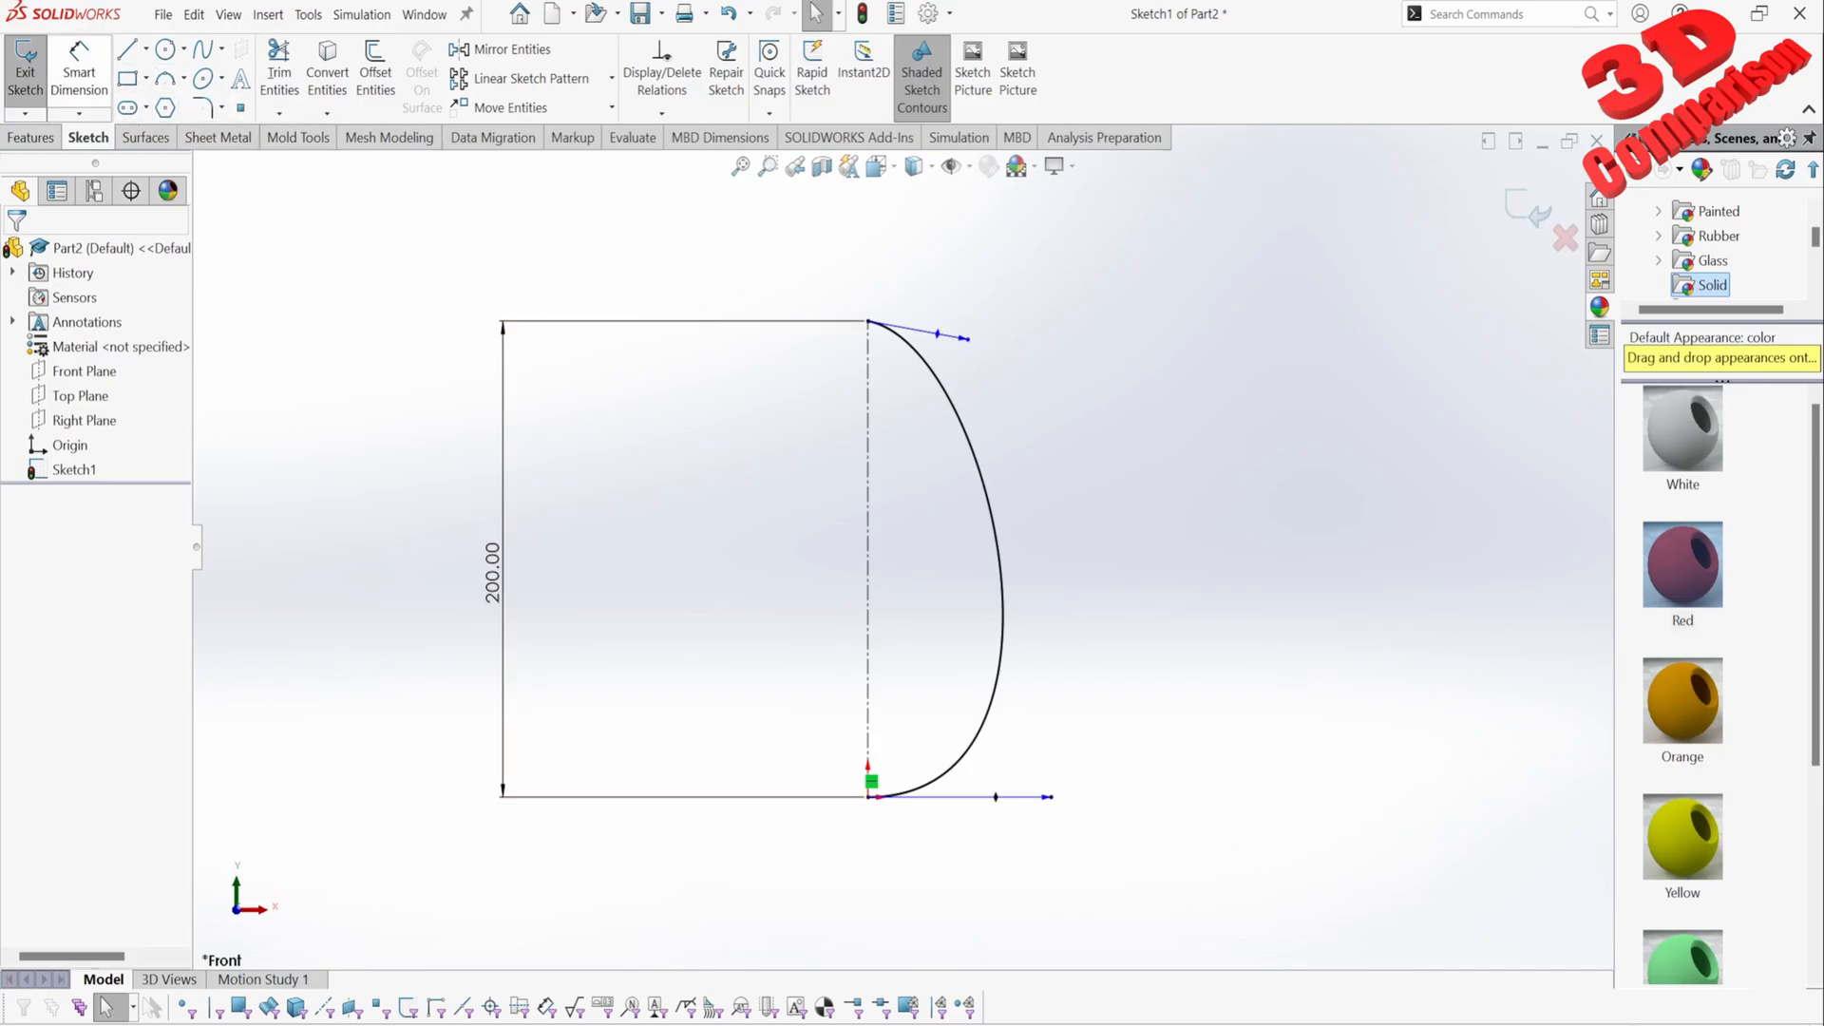
# Step: Dimension the spline's lower tangent handle at the origin to 300 mm
pyautogui.click(79, 71)
pyautogui.click(1050, 797)
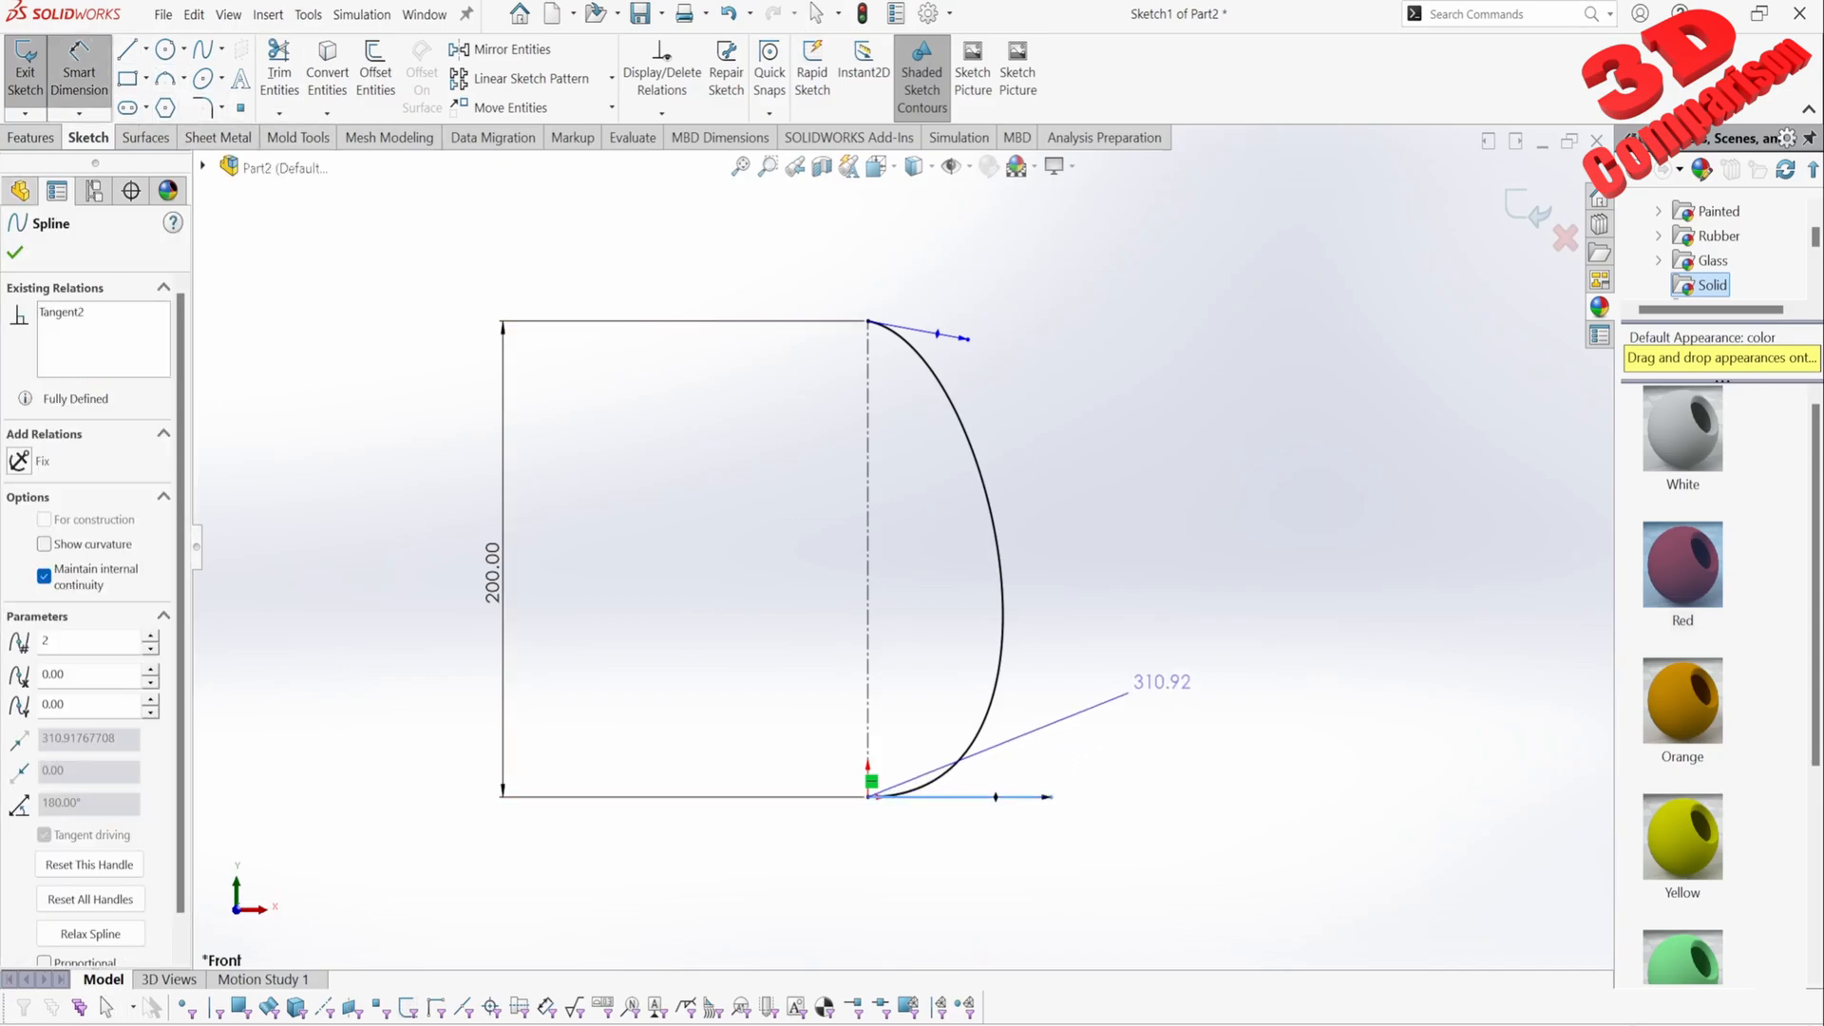
pyautogui.click(1162, 681)
pyautogui.write('300')
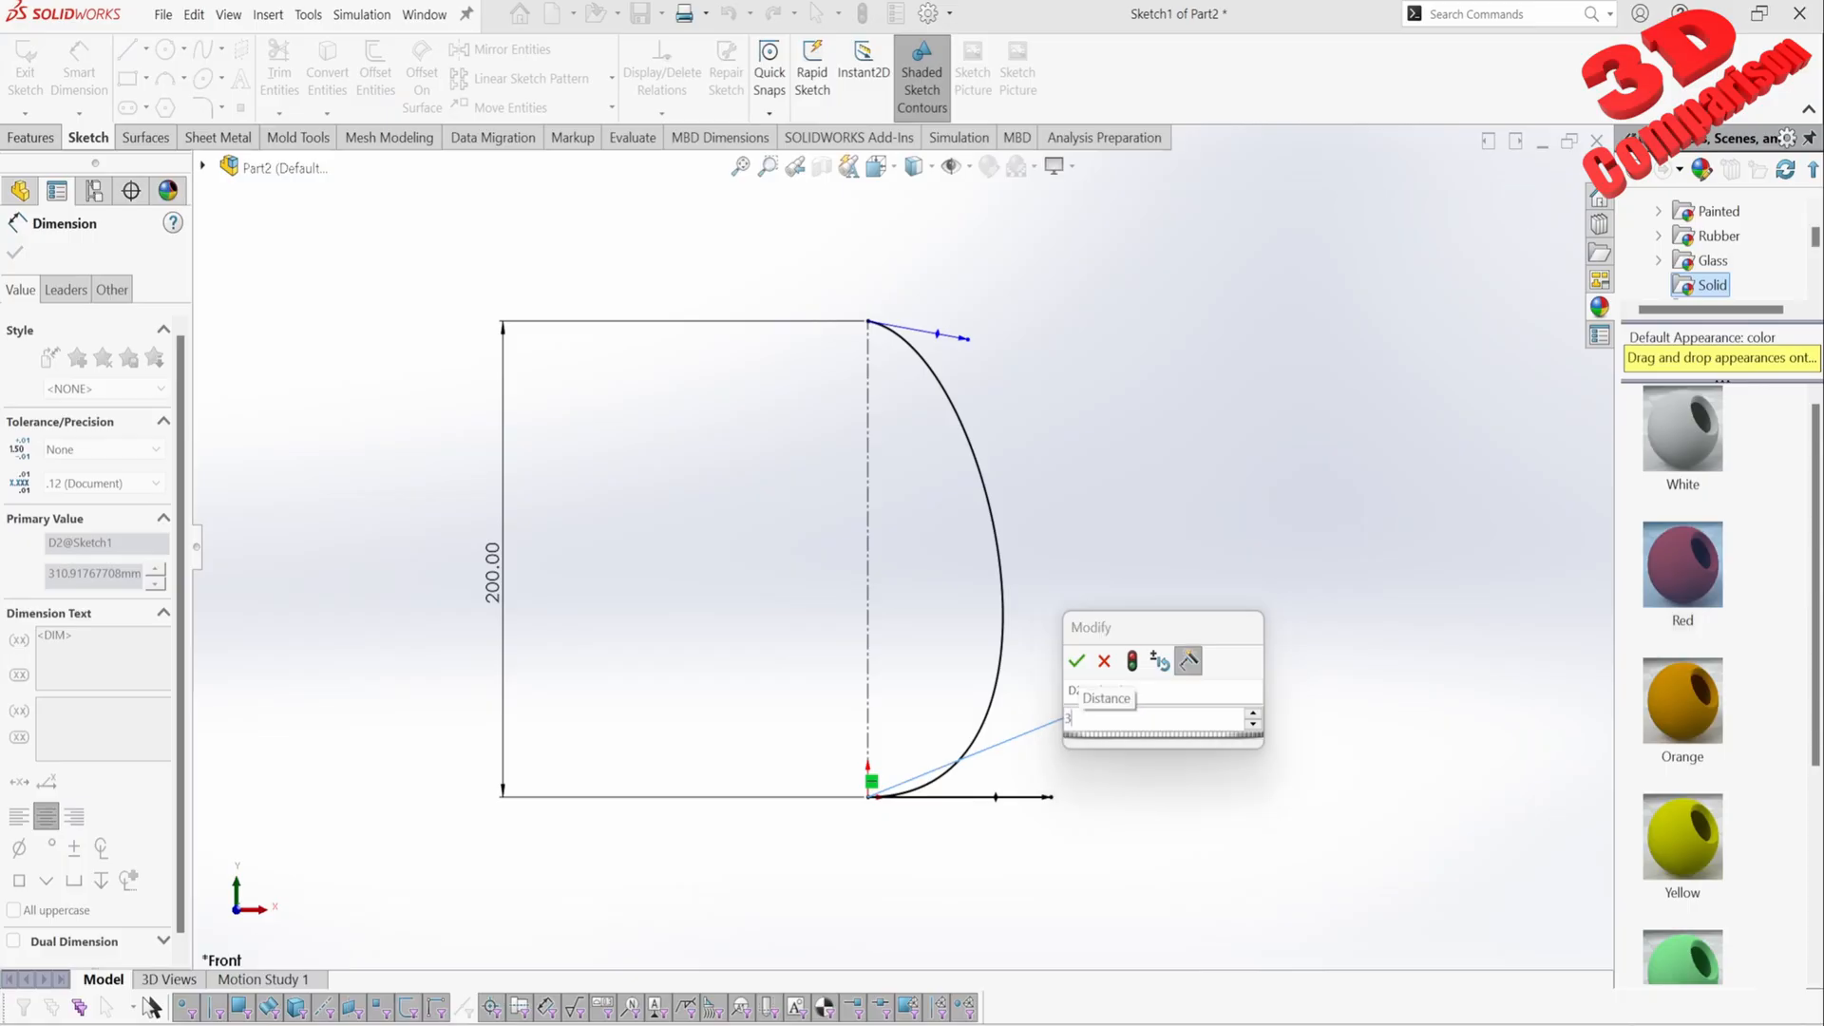
pyautogui.press('Return')
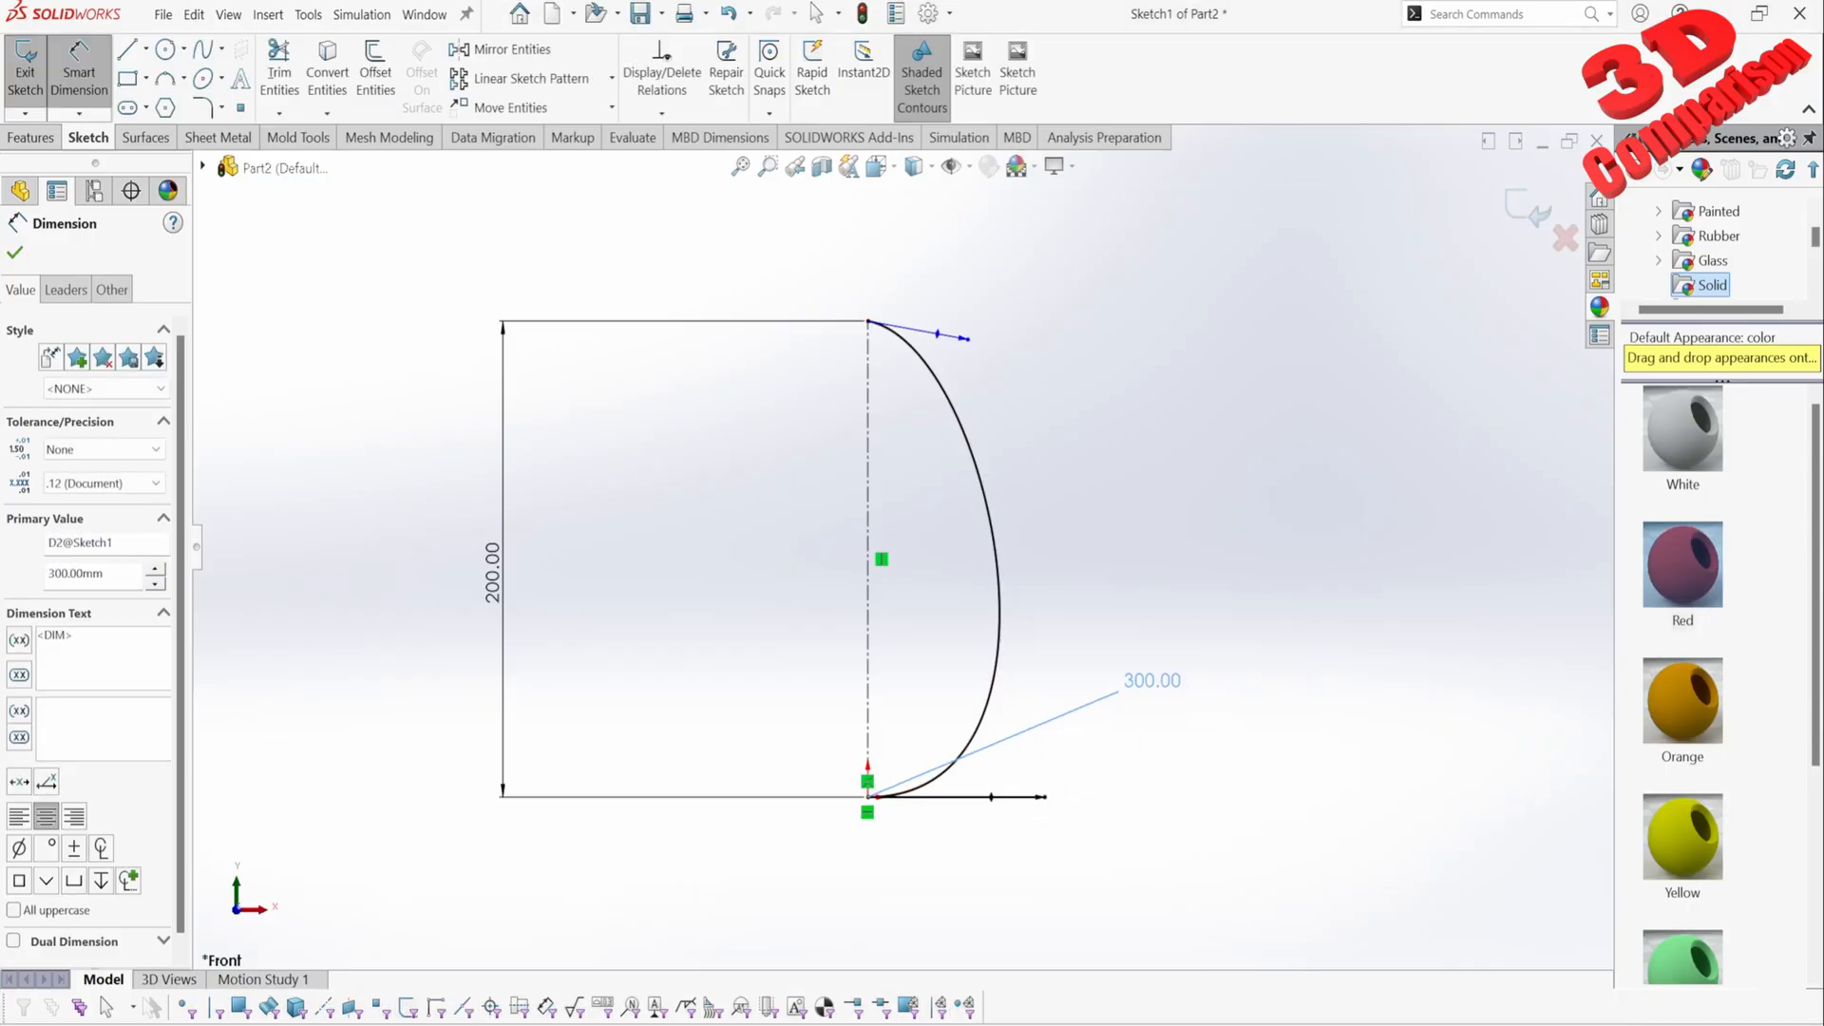
# Step: Try a value of 50 mm for the lower tangent handle's dimension, and return it to 300 mm
pyautogui.doubleClick(1152, 680)
pyautogui.write('5')
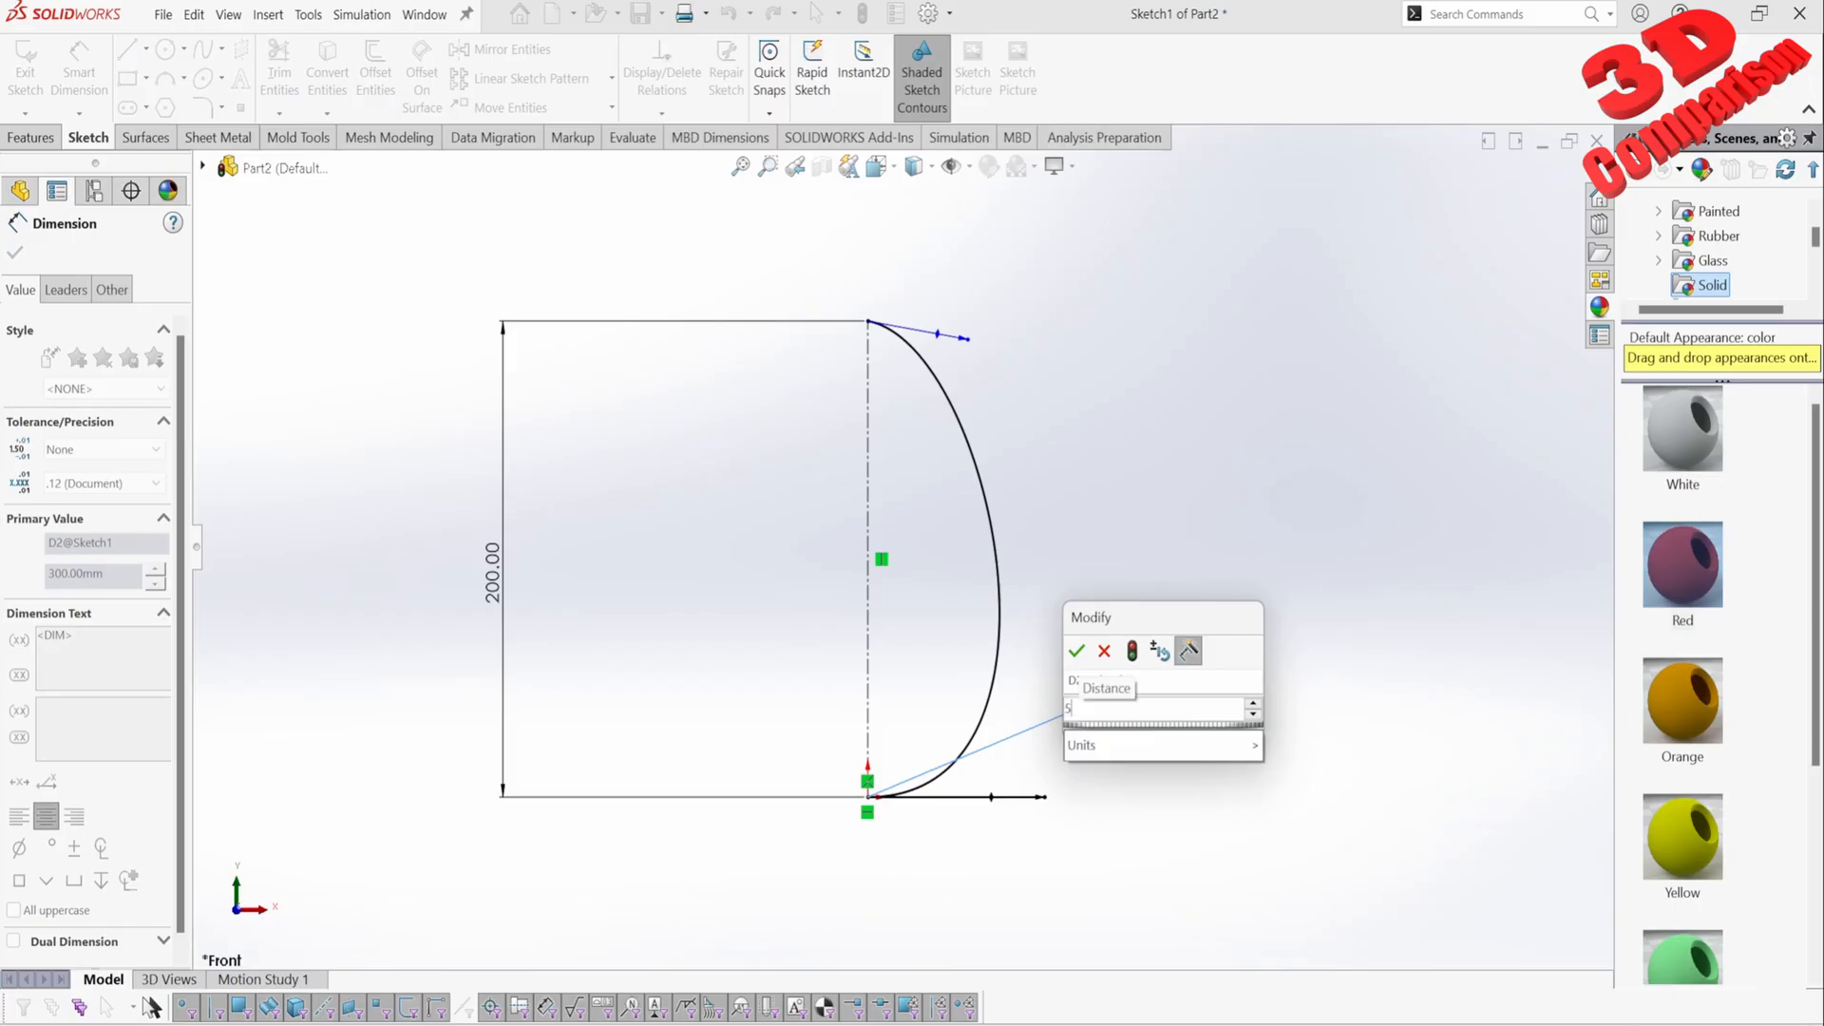
pyautogui.write('0')
pyautogui.press('Return')
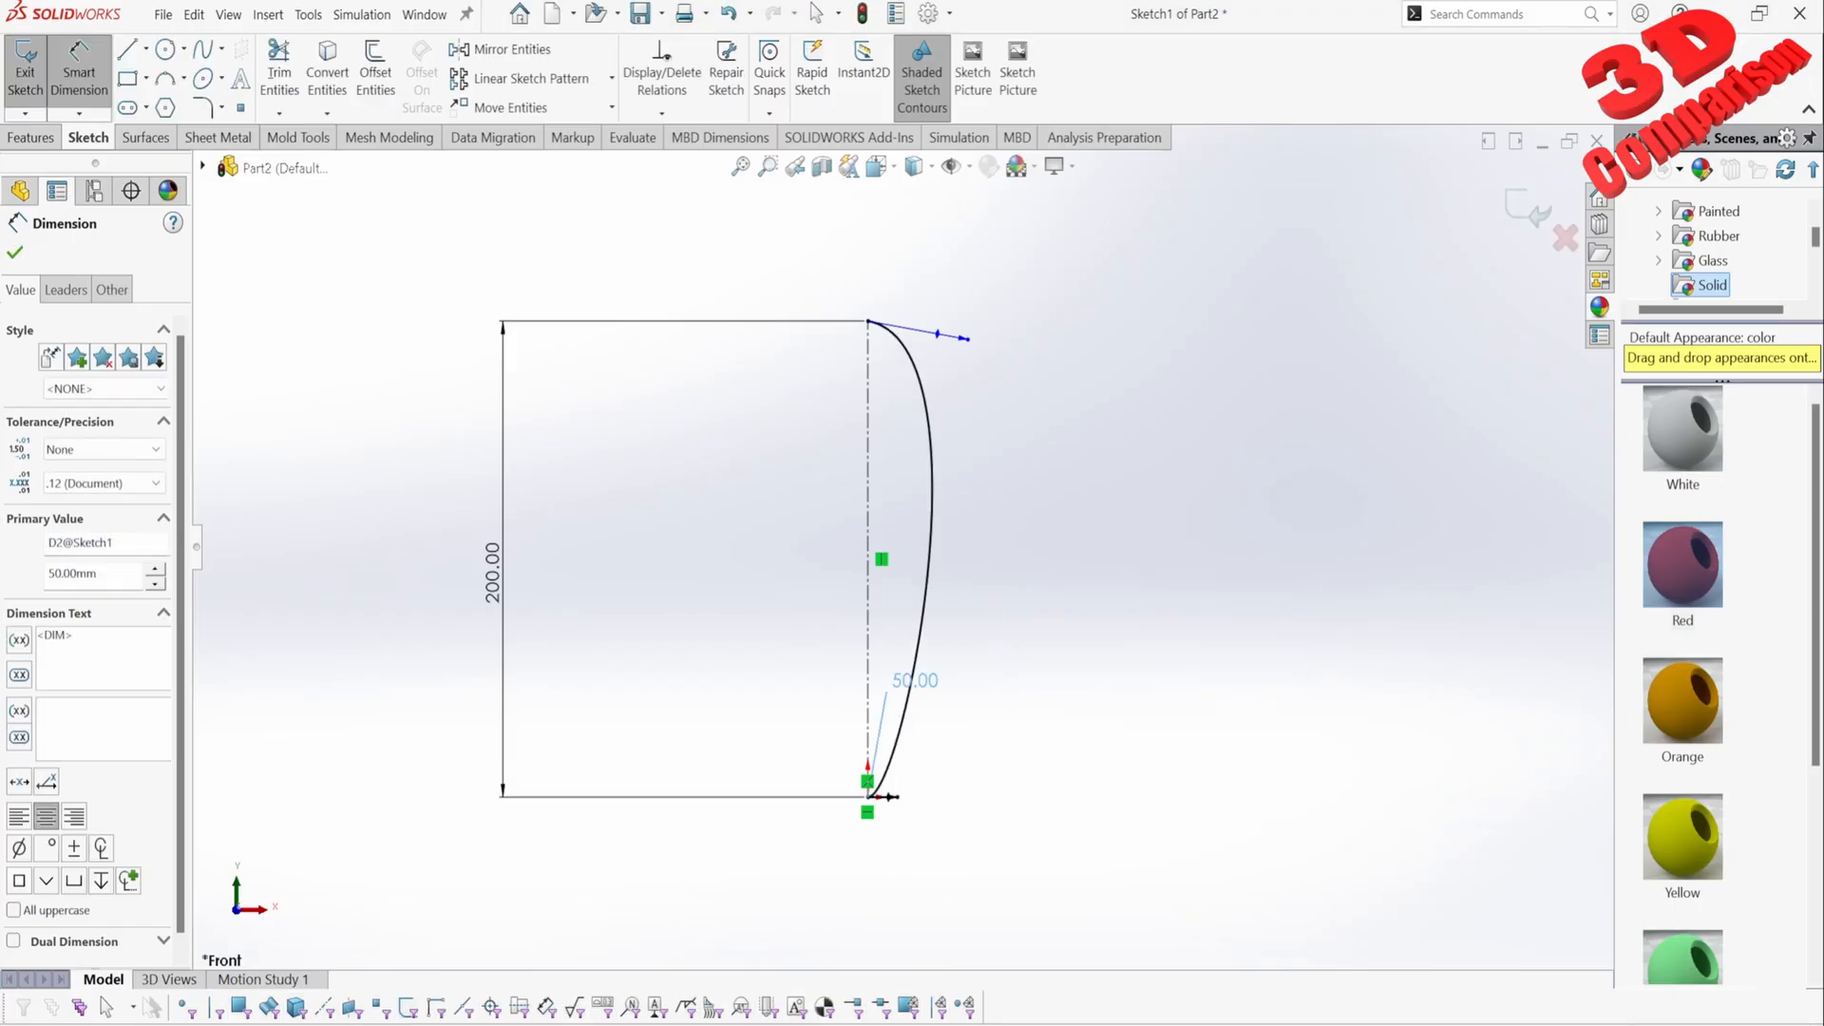
pyautogui.doubleClick(915, 681)
pyautogui.write('300')
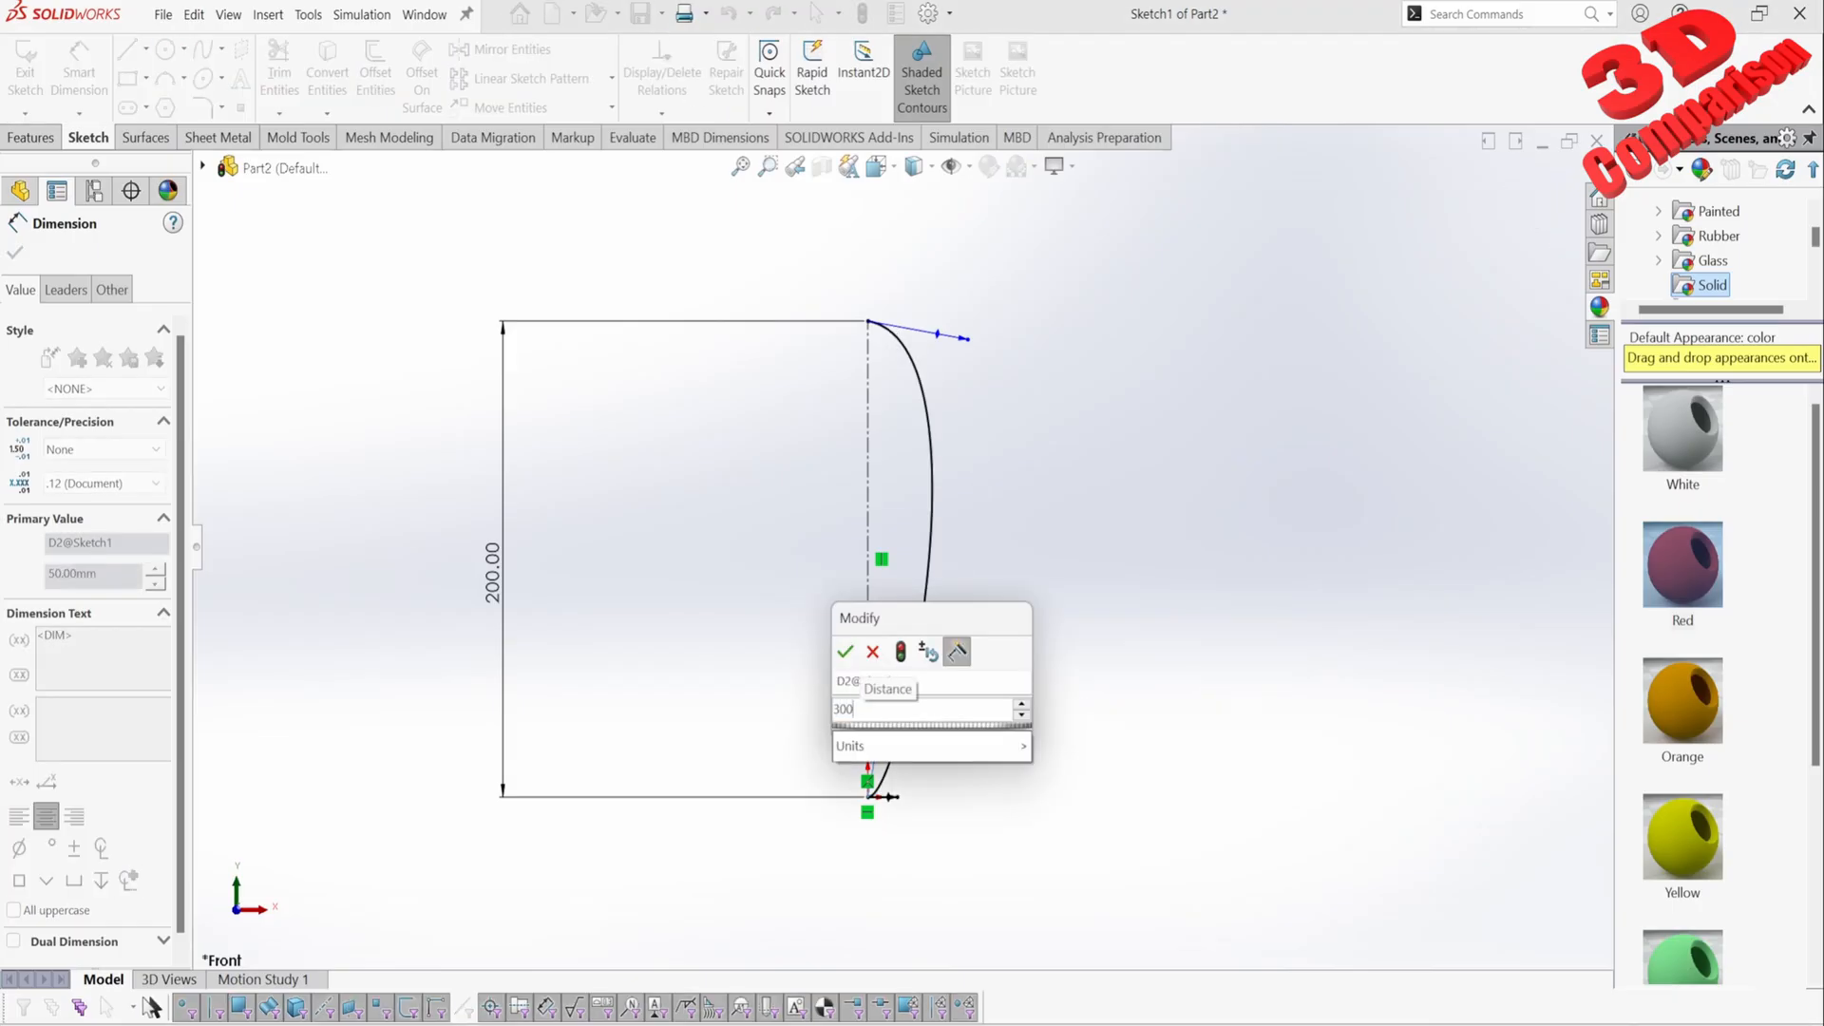
pyautogui.press('Return')
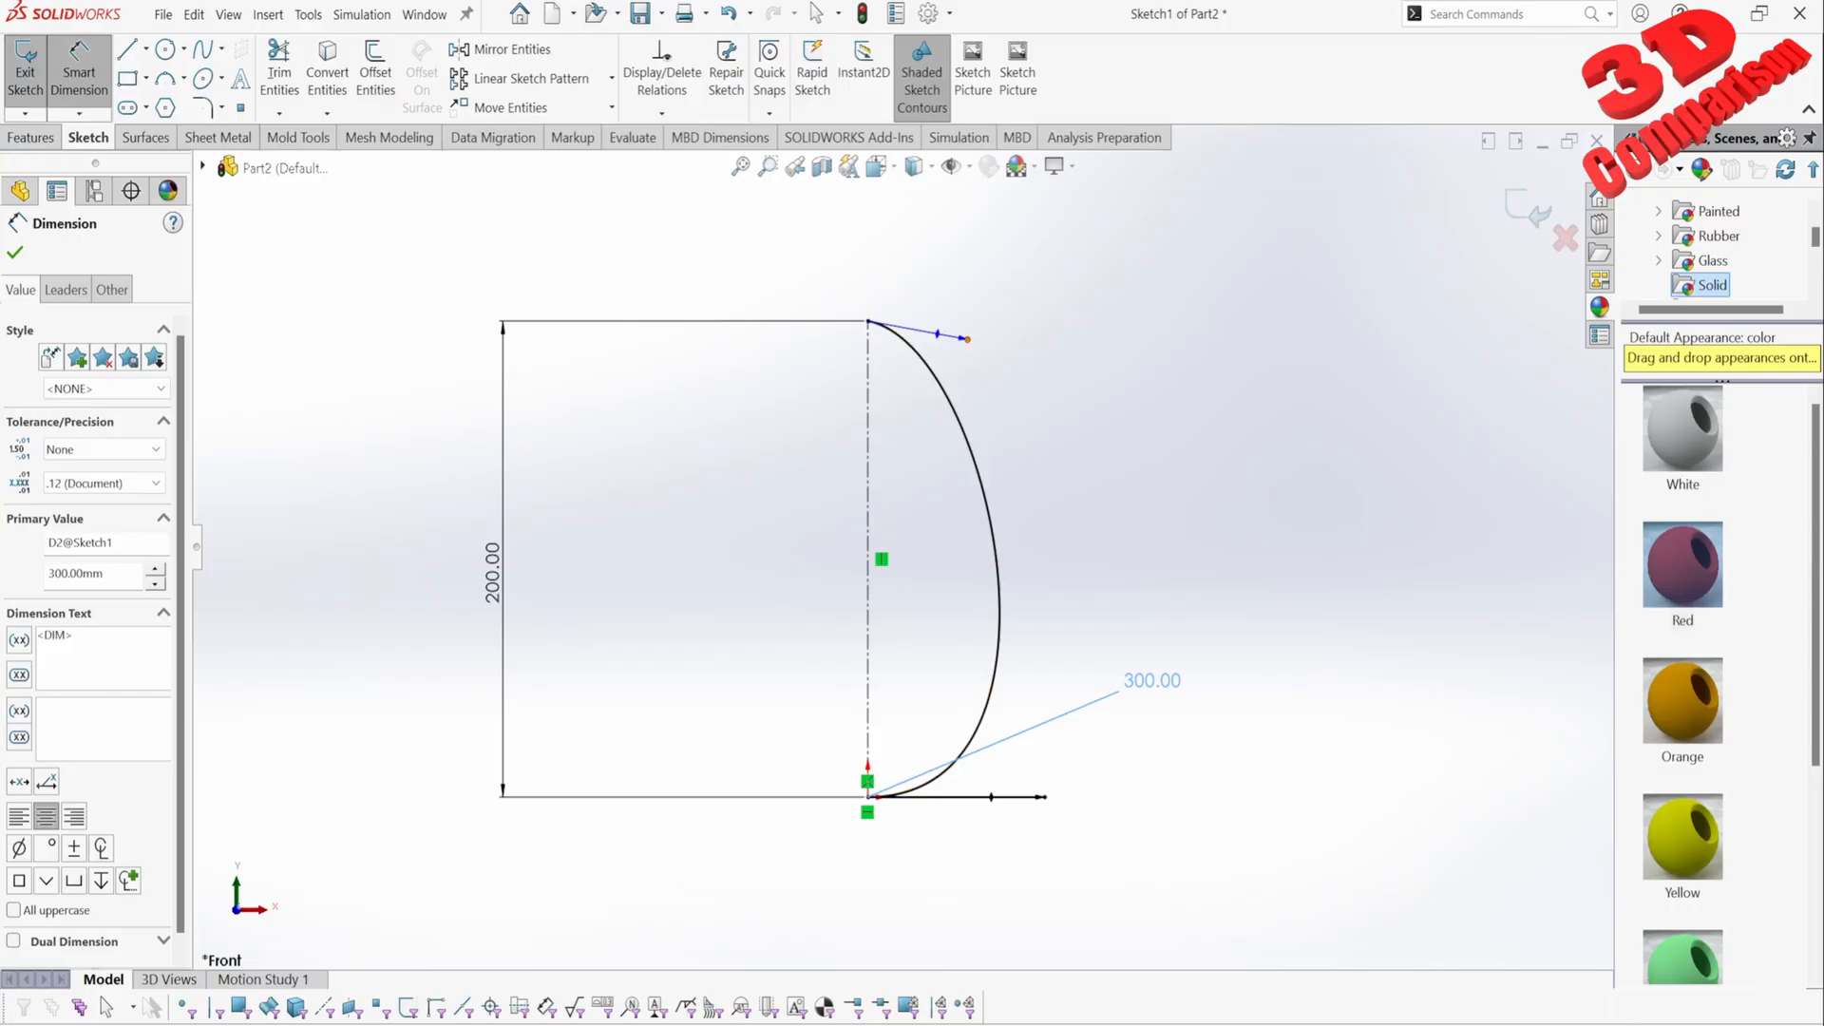
# Step: Dimension the angle between the spline's upper tangent handle and the centerline as 50°, placing its text closer to the centerline
pyautogui.click(968, 339)
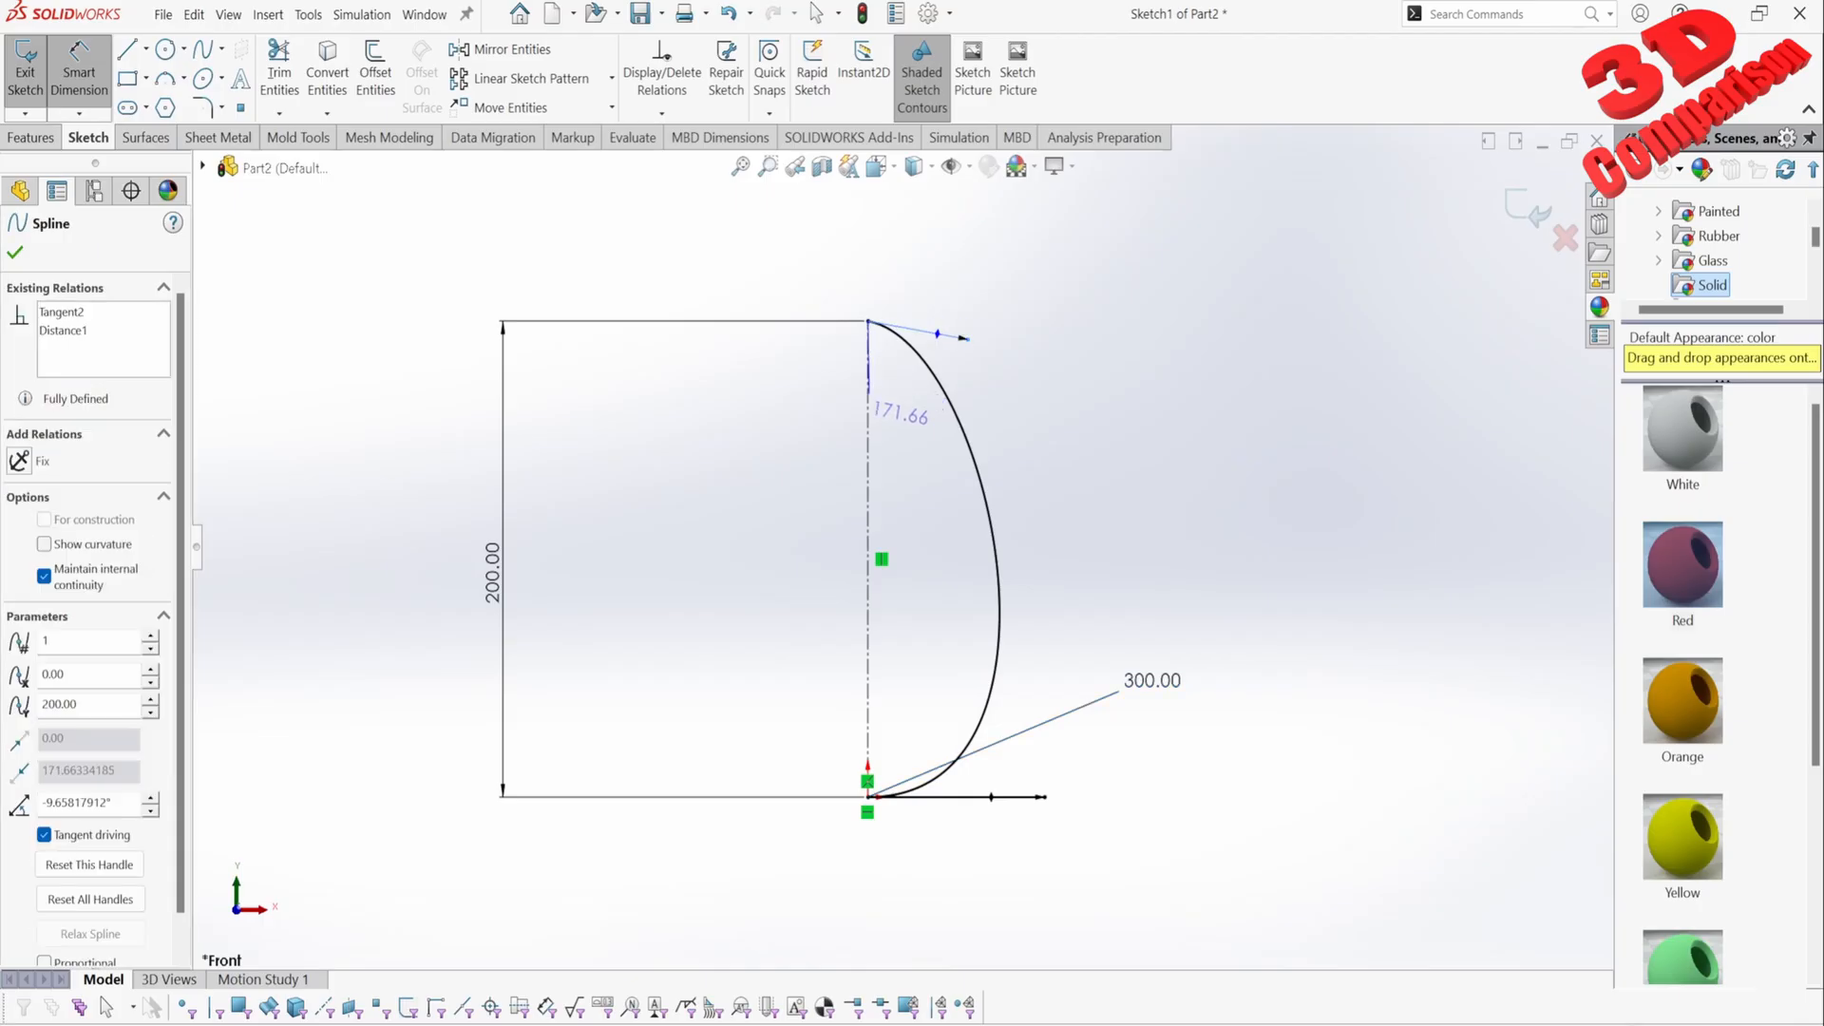
pyautogui.click(868, 456)
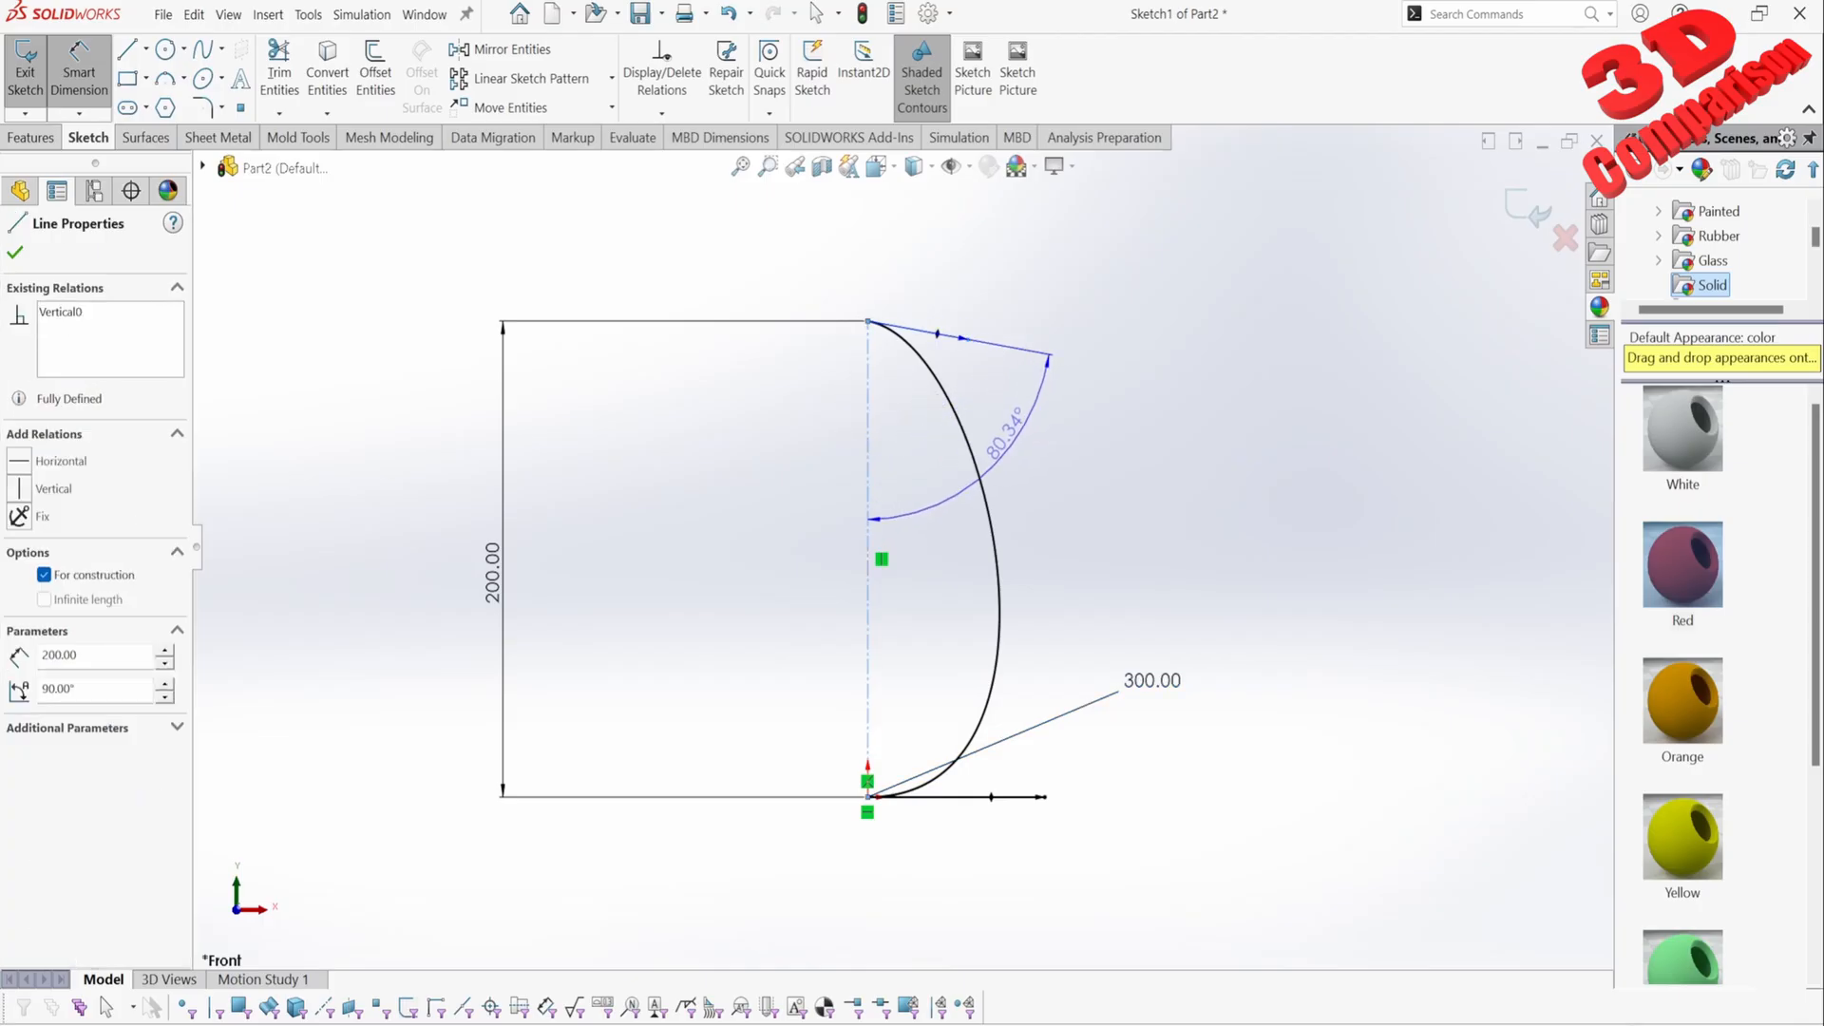
pyautogui.click(1000, 431)
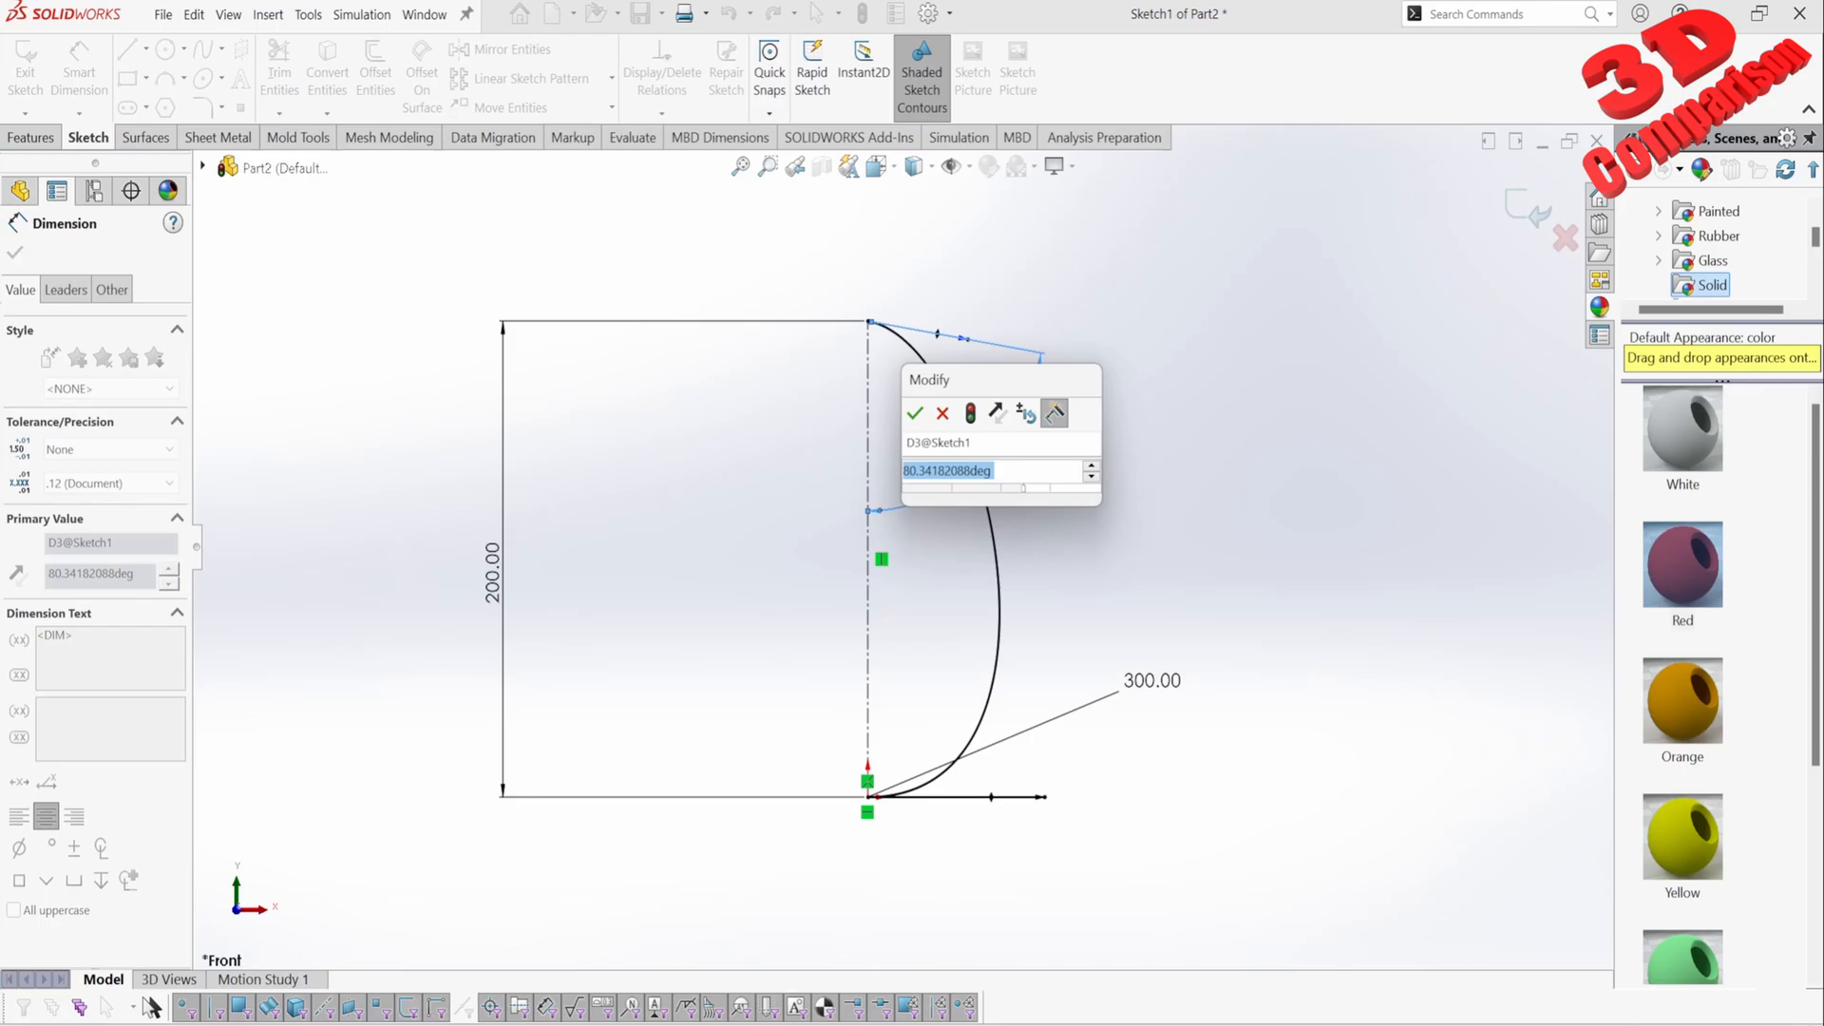
pyautogui.write('50')
pyautogui.press('Return')
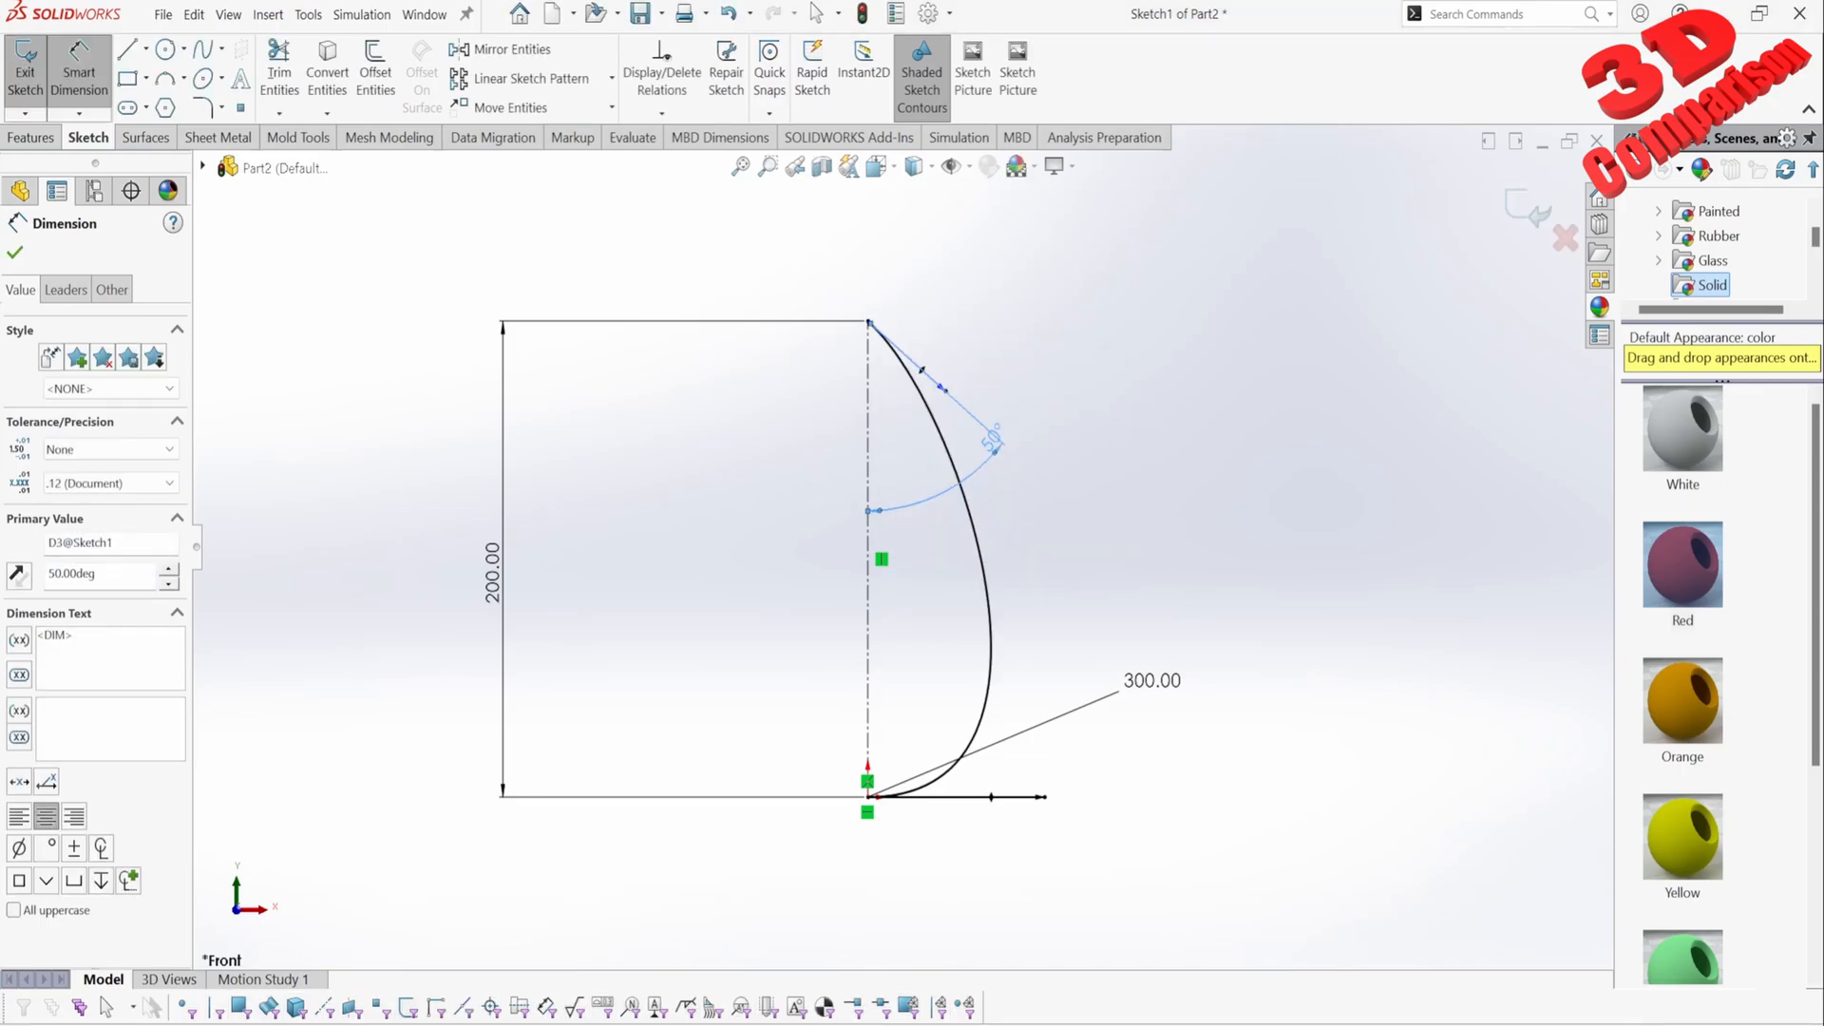
pyautogui.moveTo(992, 439); pyautogui.dragTo(910, 448)
# Step: Dimension the spline's upper tangent handle to 250 mm
pyautogui.click(944, 390)
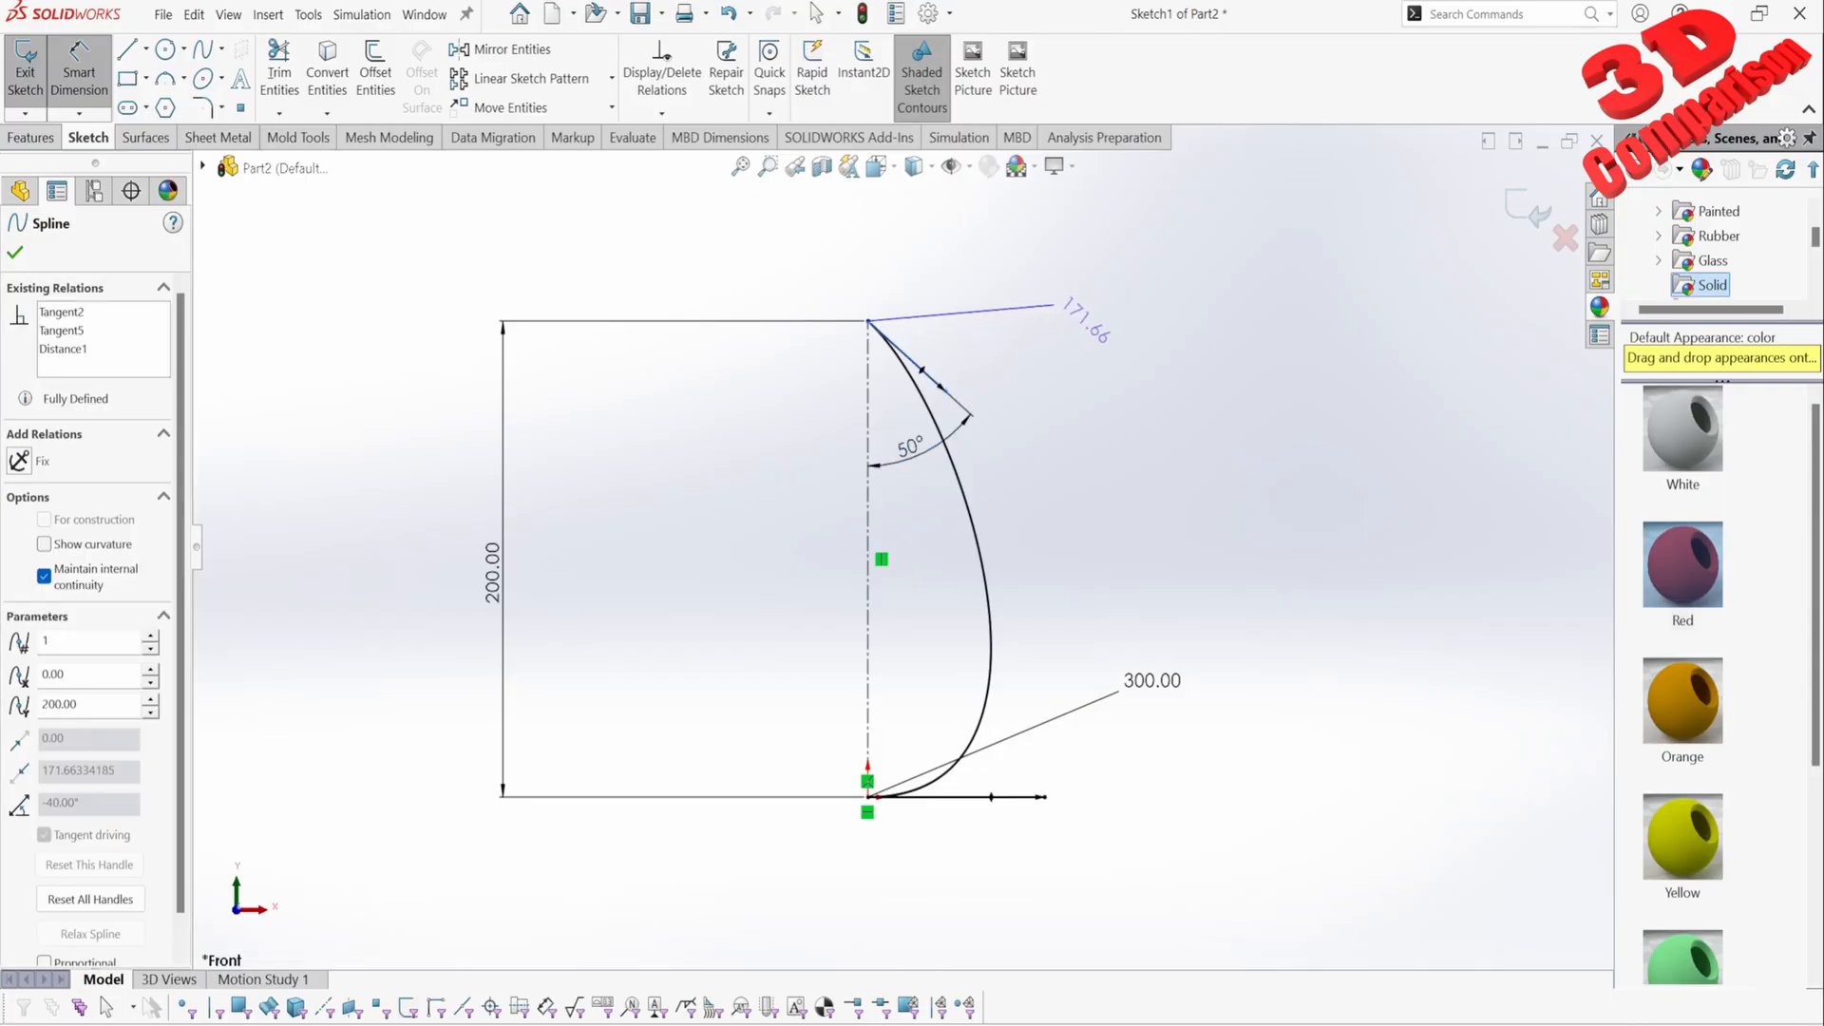
pyautogui.click(1083, 319)
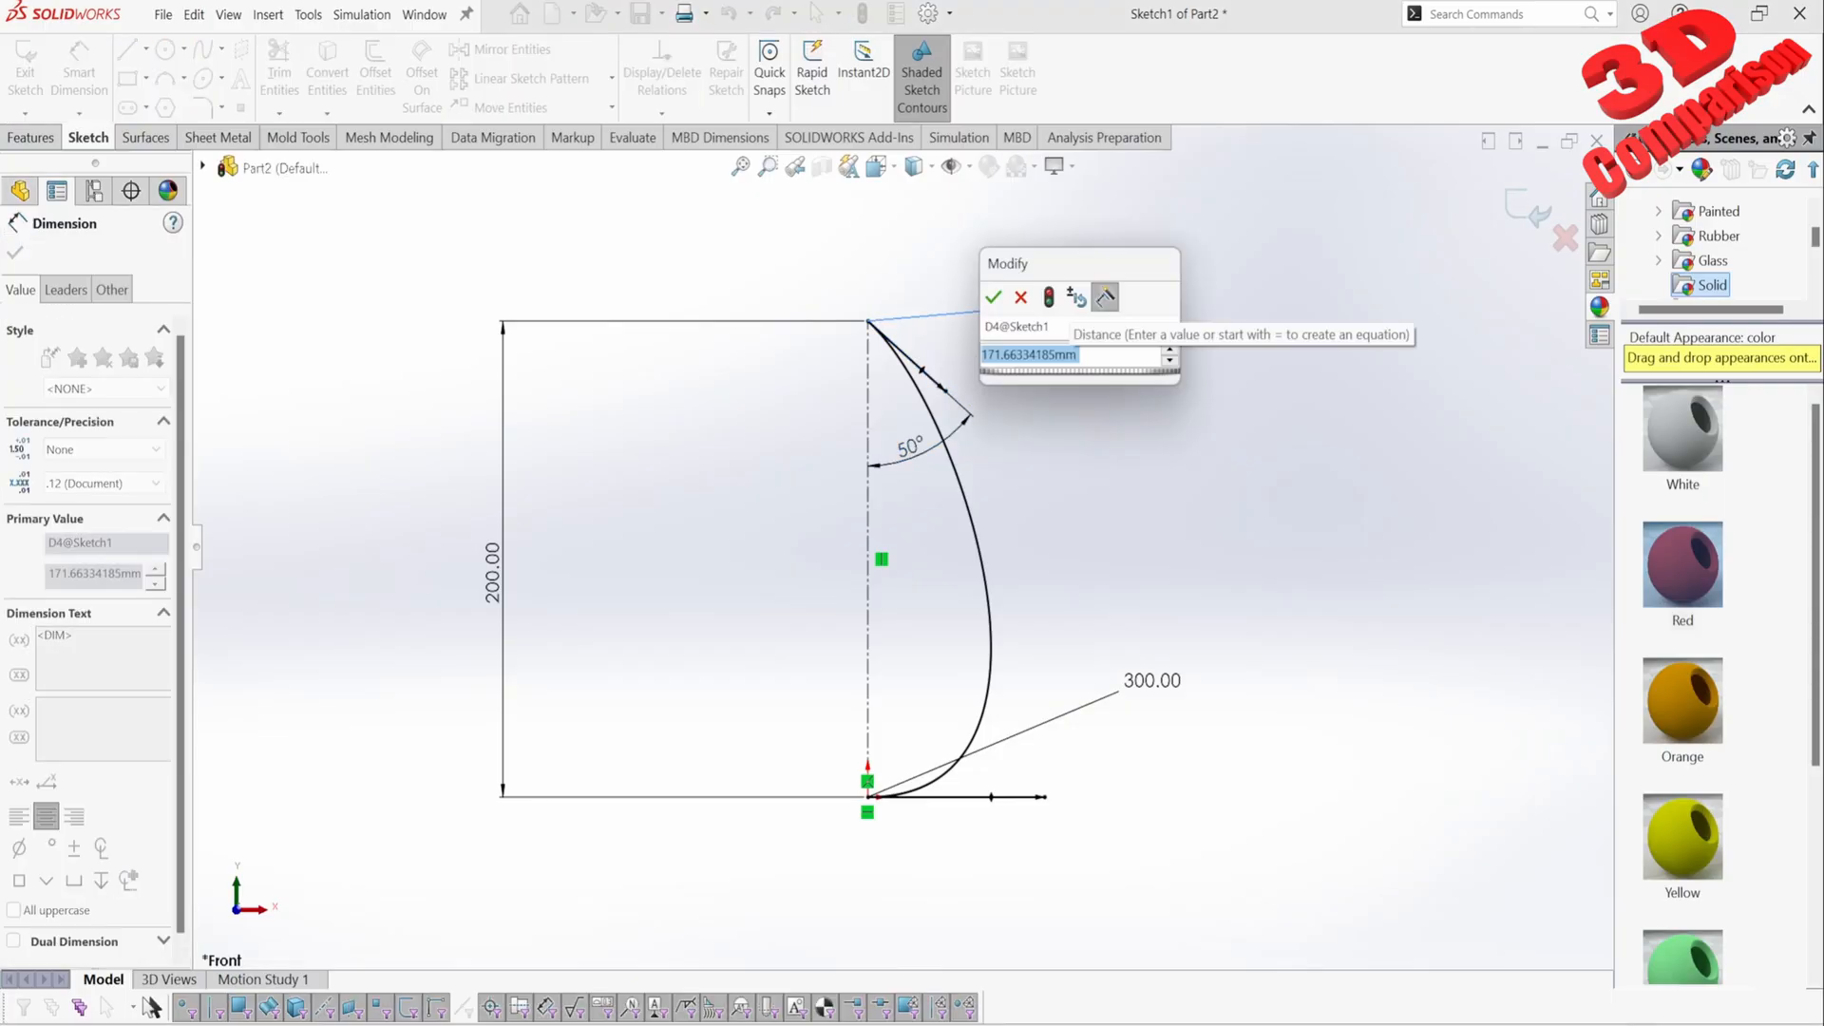
pyautogui.write('250')
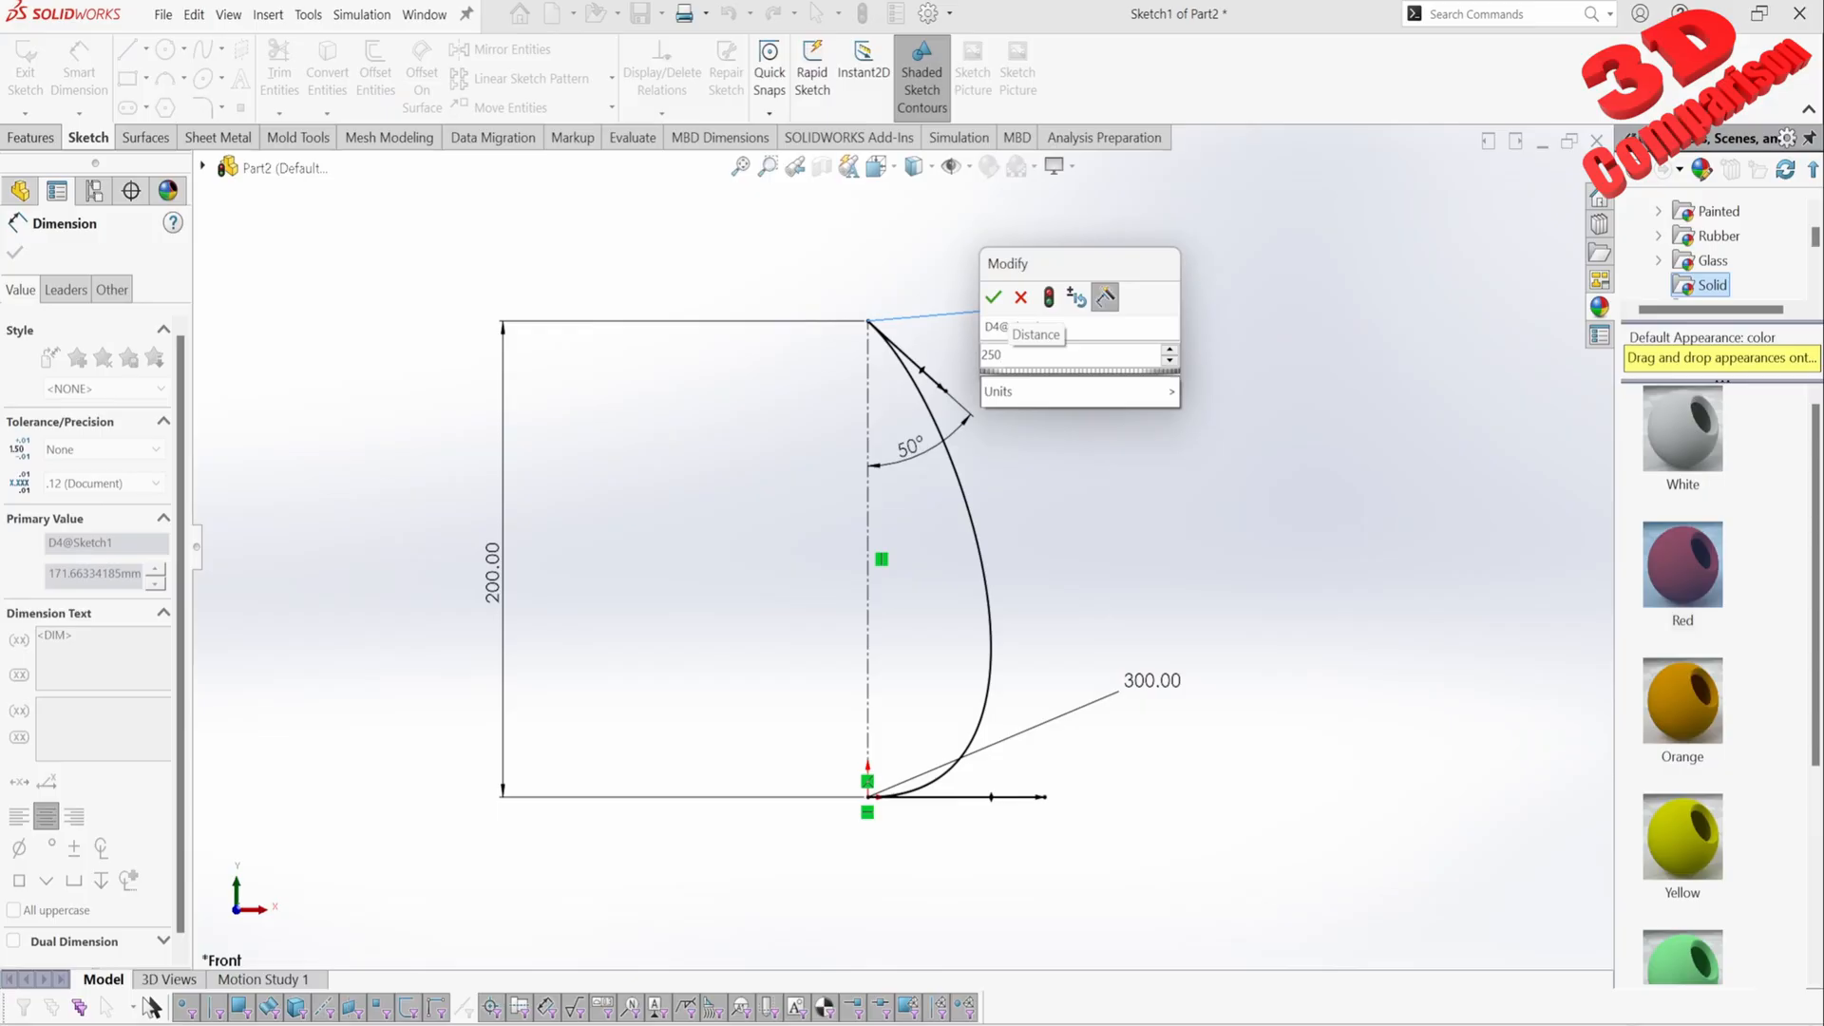
pyautogui.press('Return')
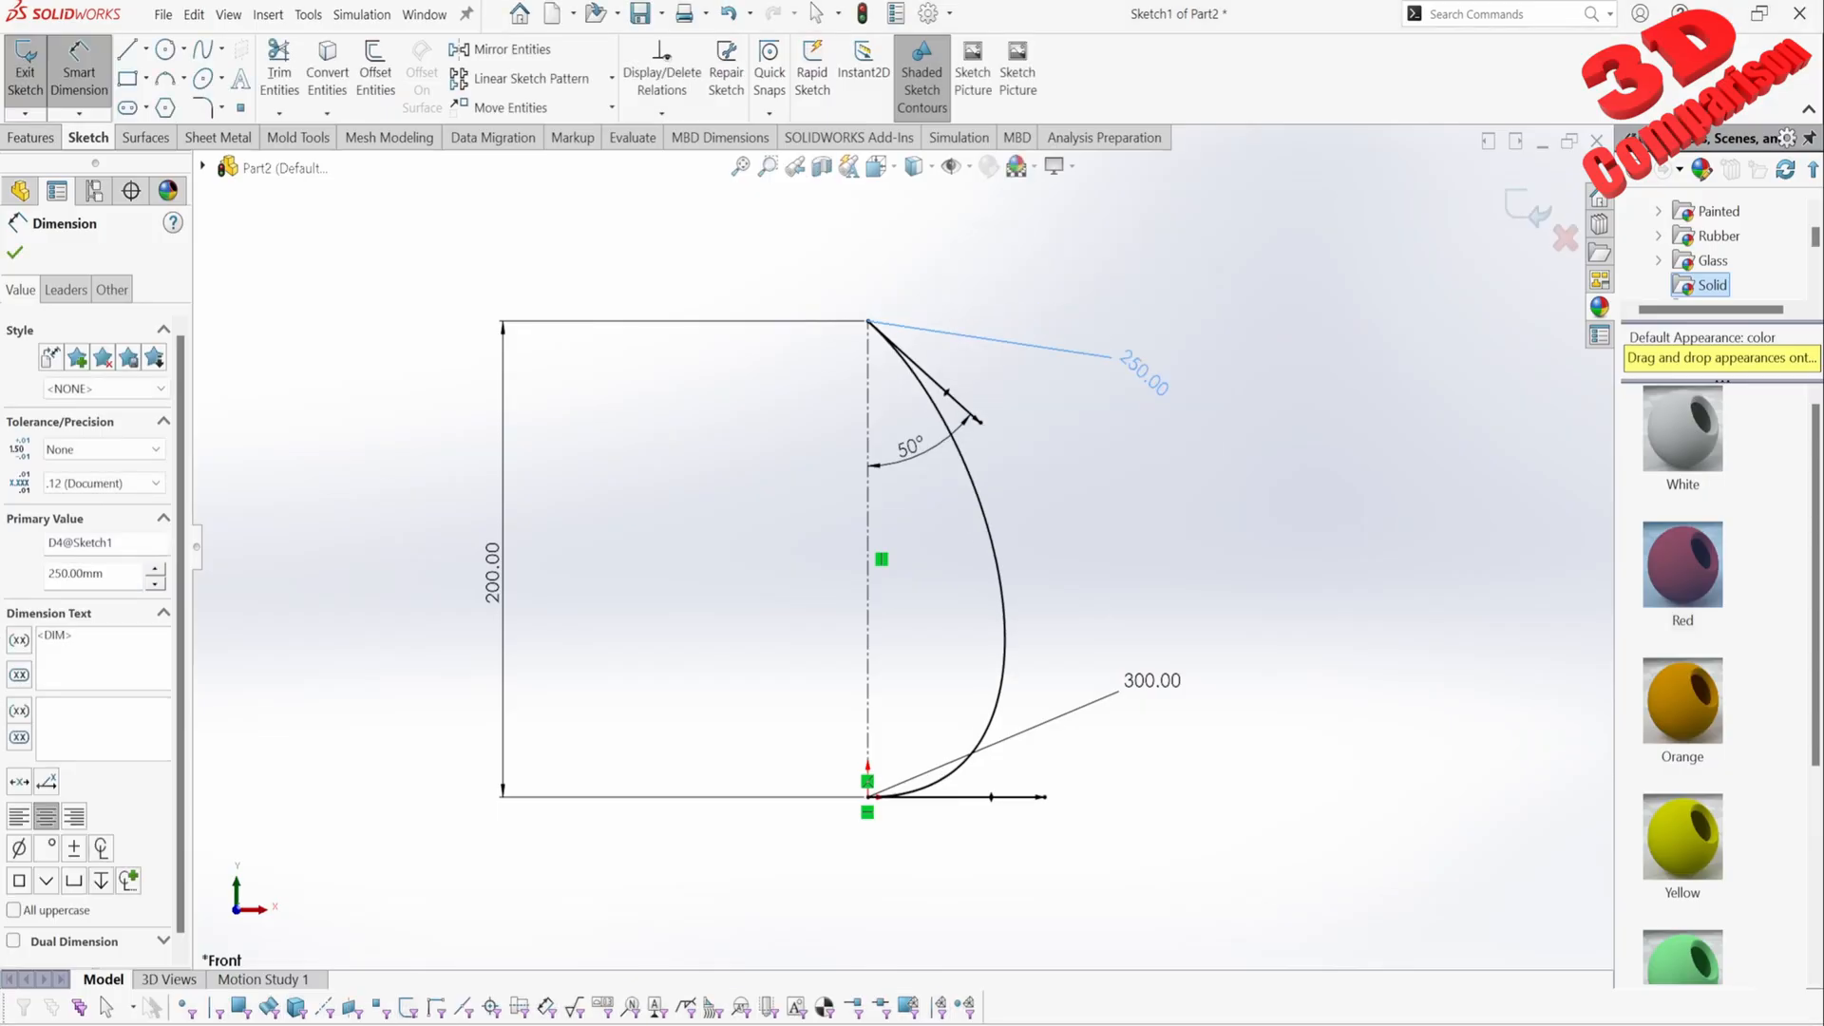
pyautogui.press('Escape')
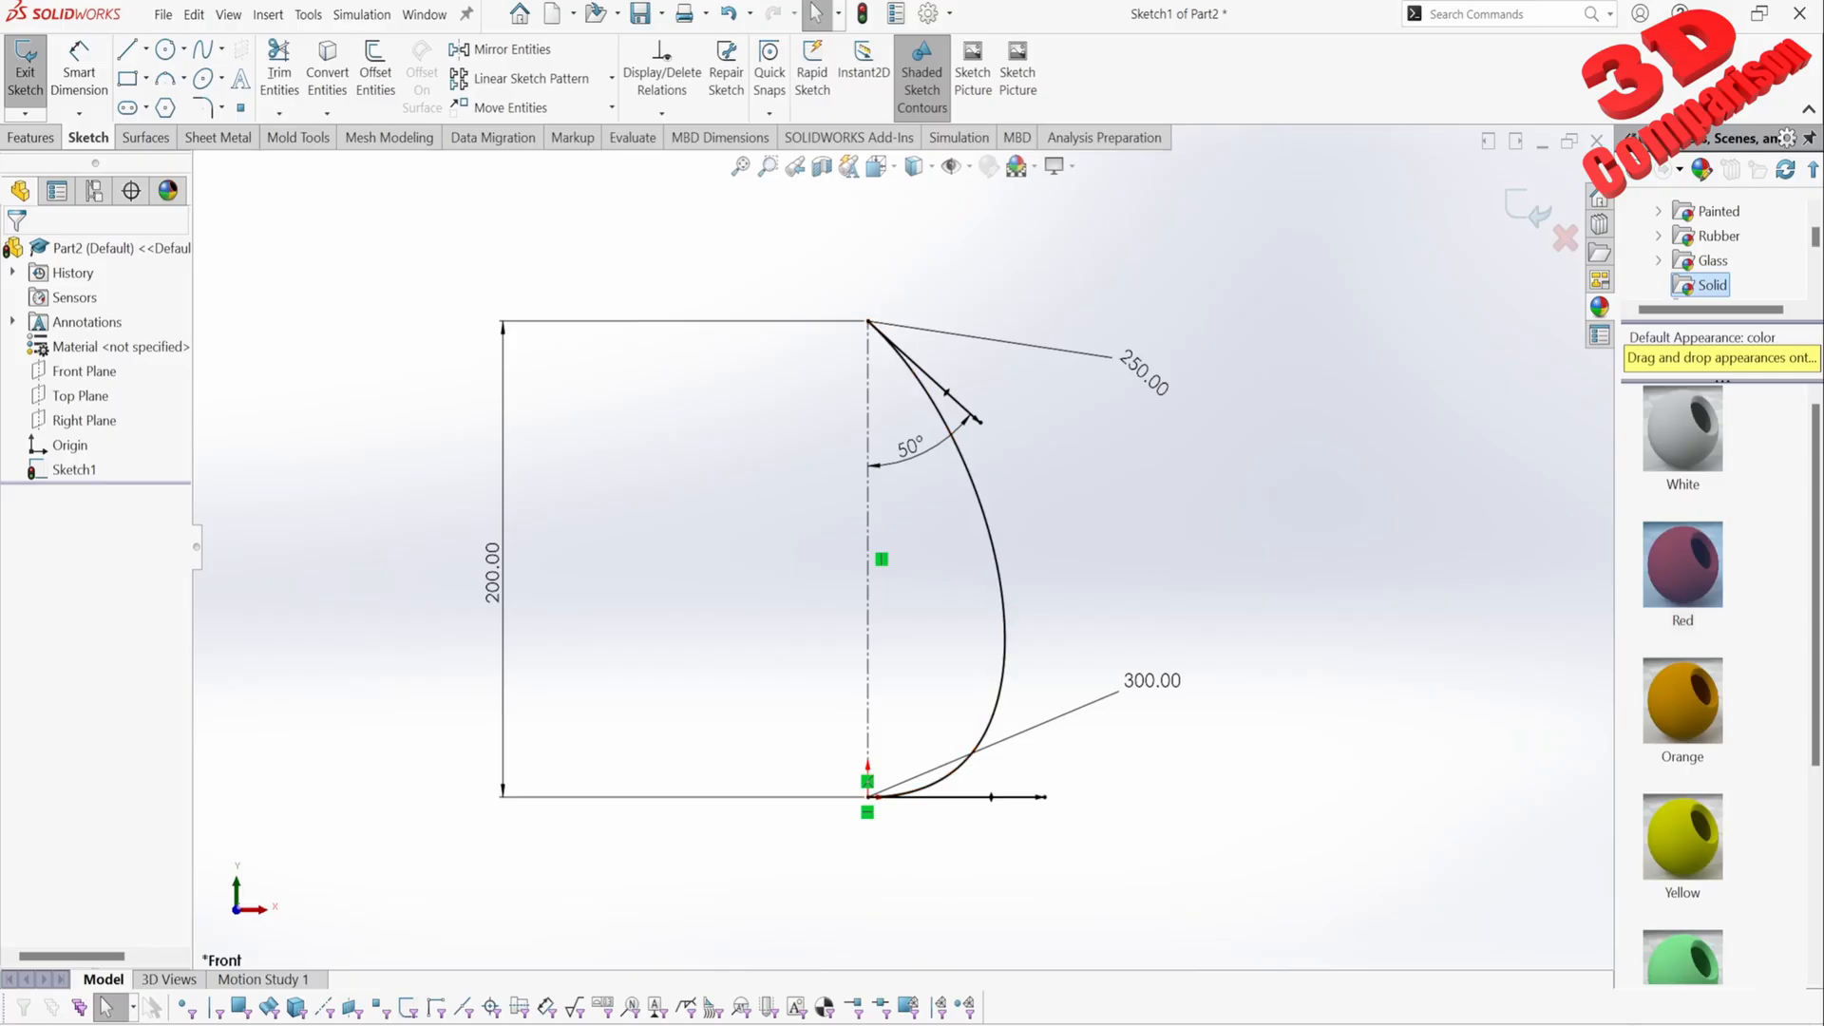
# Step: Sketch a horizontal line about 49 mm long from the centerline's upper half to the spline
pyautogui.click(145, 49)
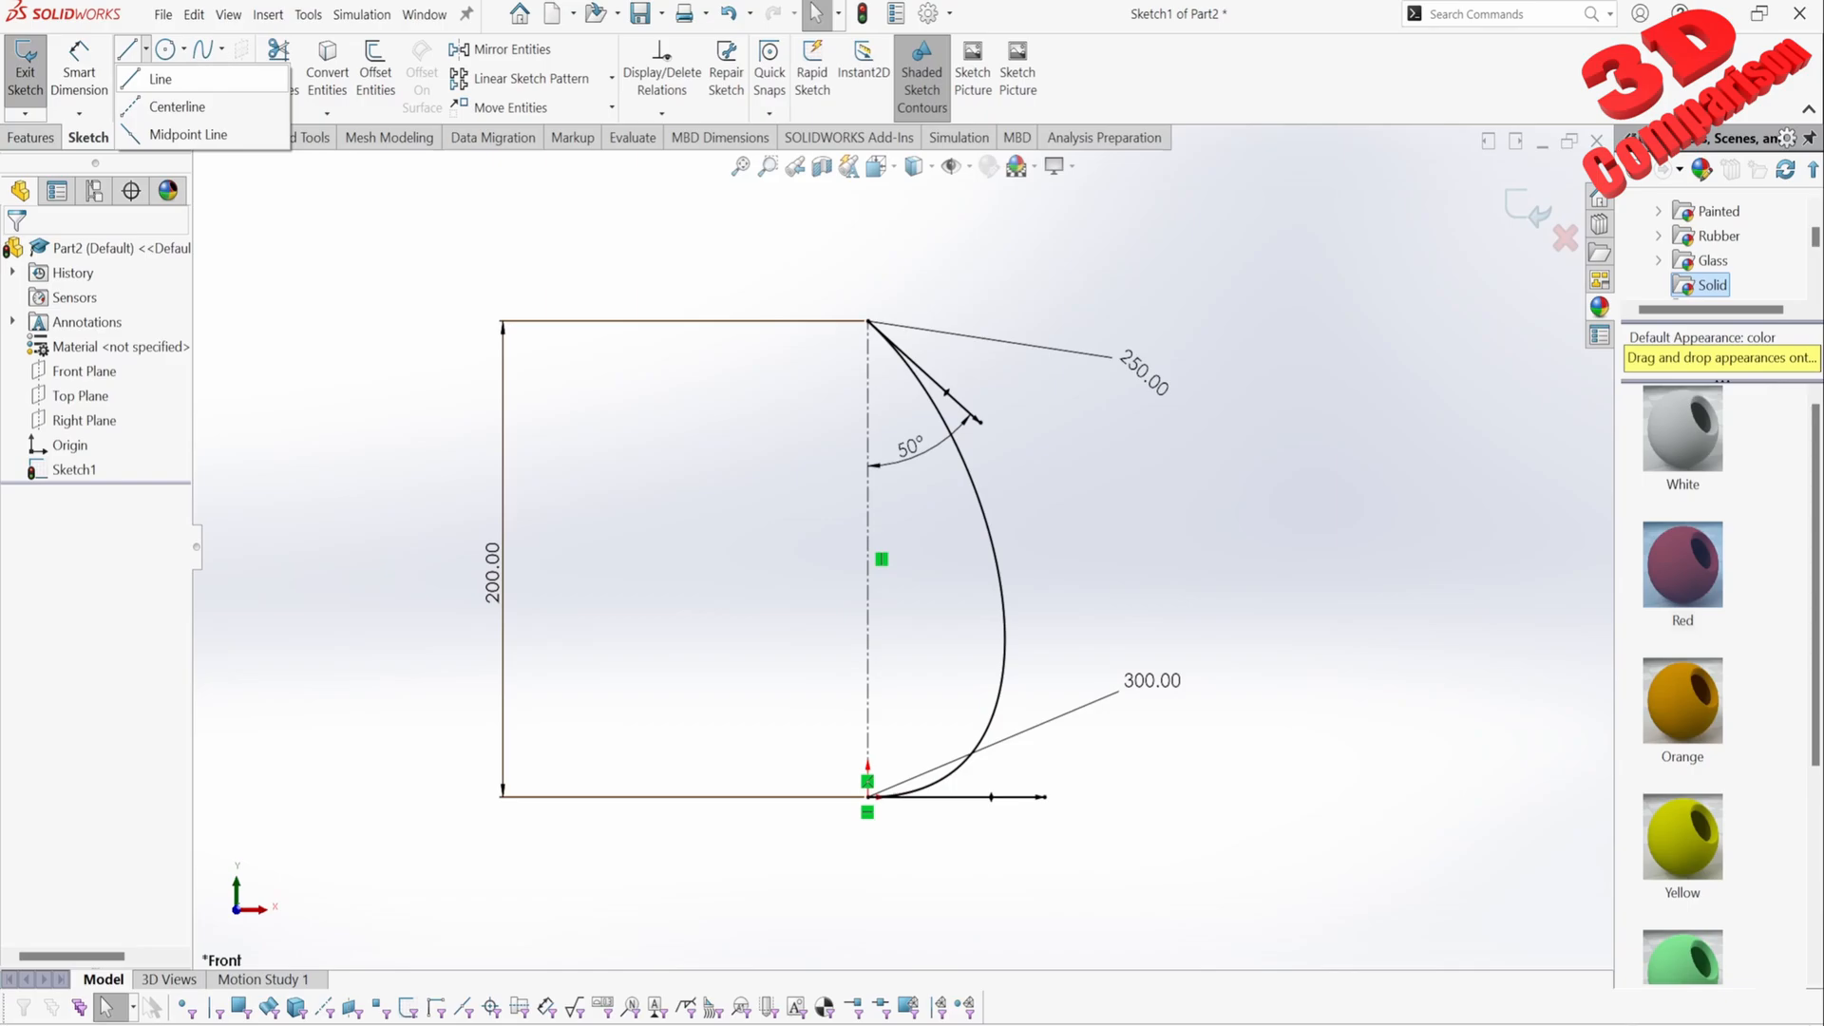
pyautogui.click(160, 79)
pyautogui.click(867, 490)
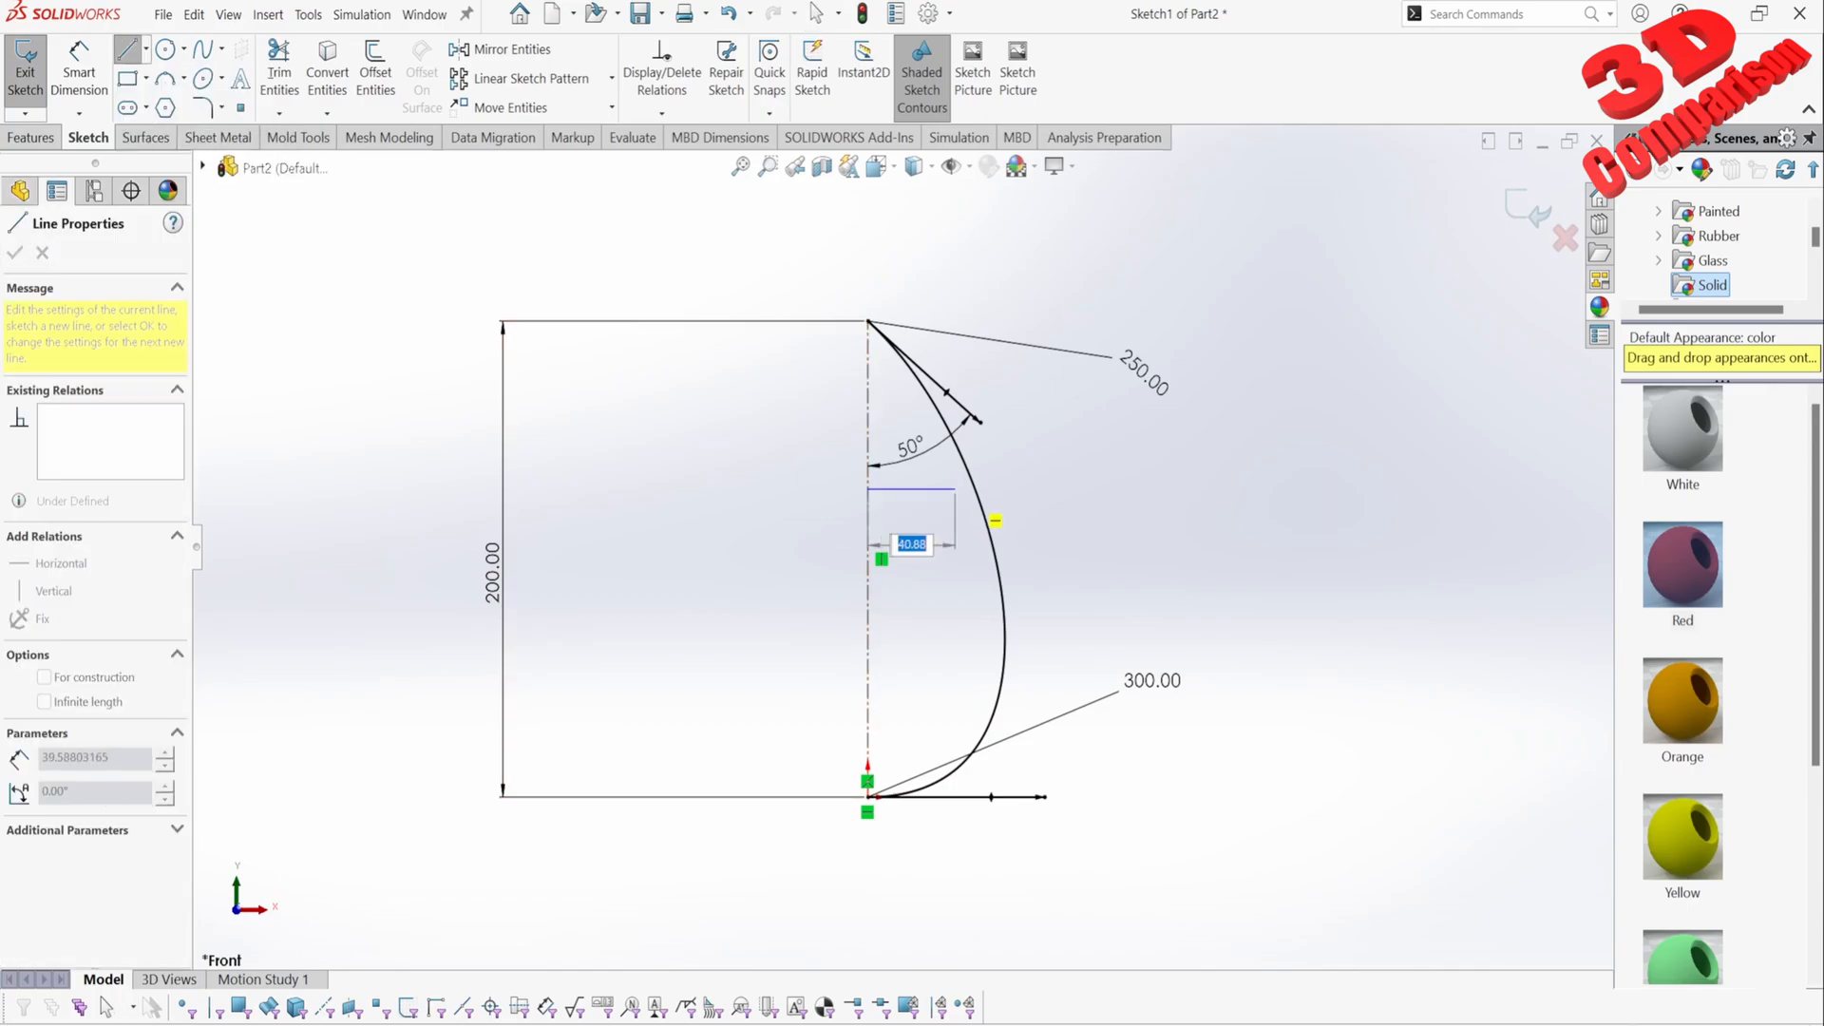
pyautogui.click(988, 489)
pyautogui.press('Escape')
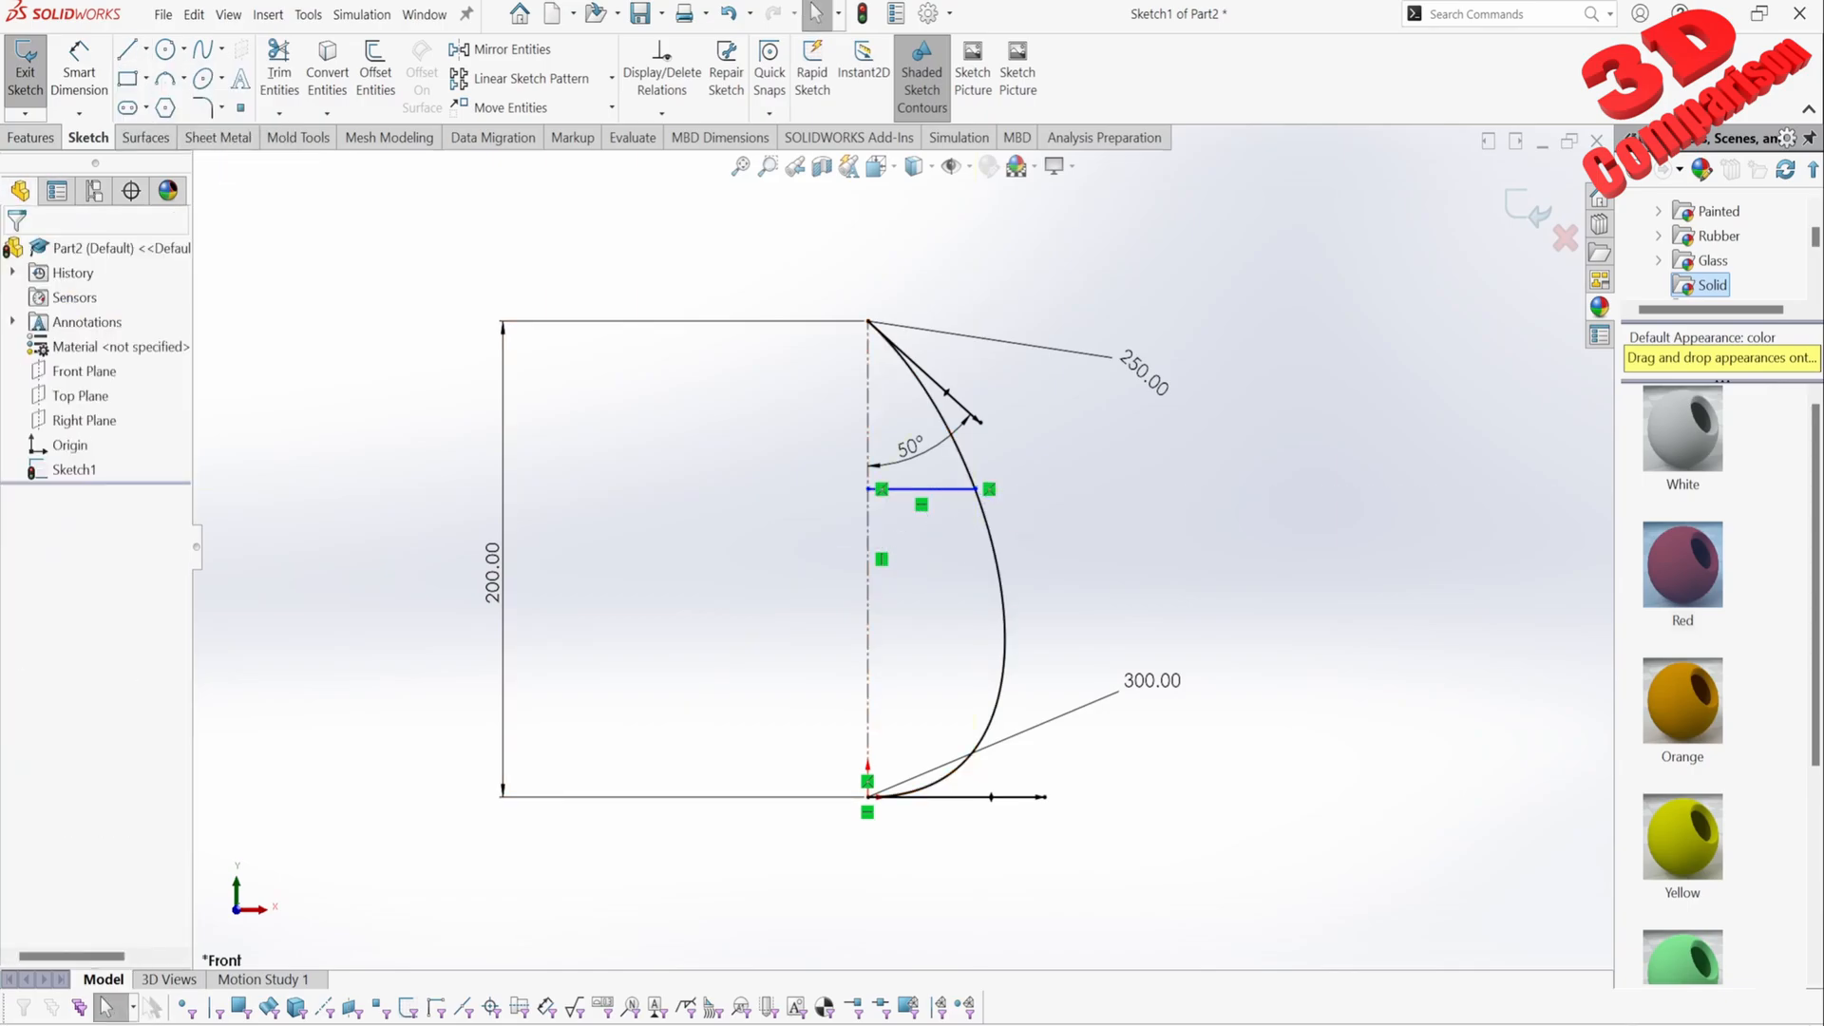
# Step: Sketch a second horizontal line about 56 mm long from the centerline to the spline, near the profile's lower end
pyautogui.click(126, 49)
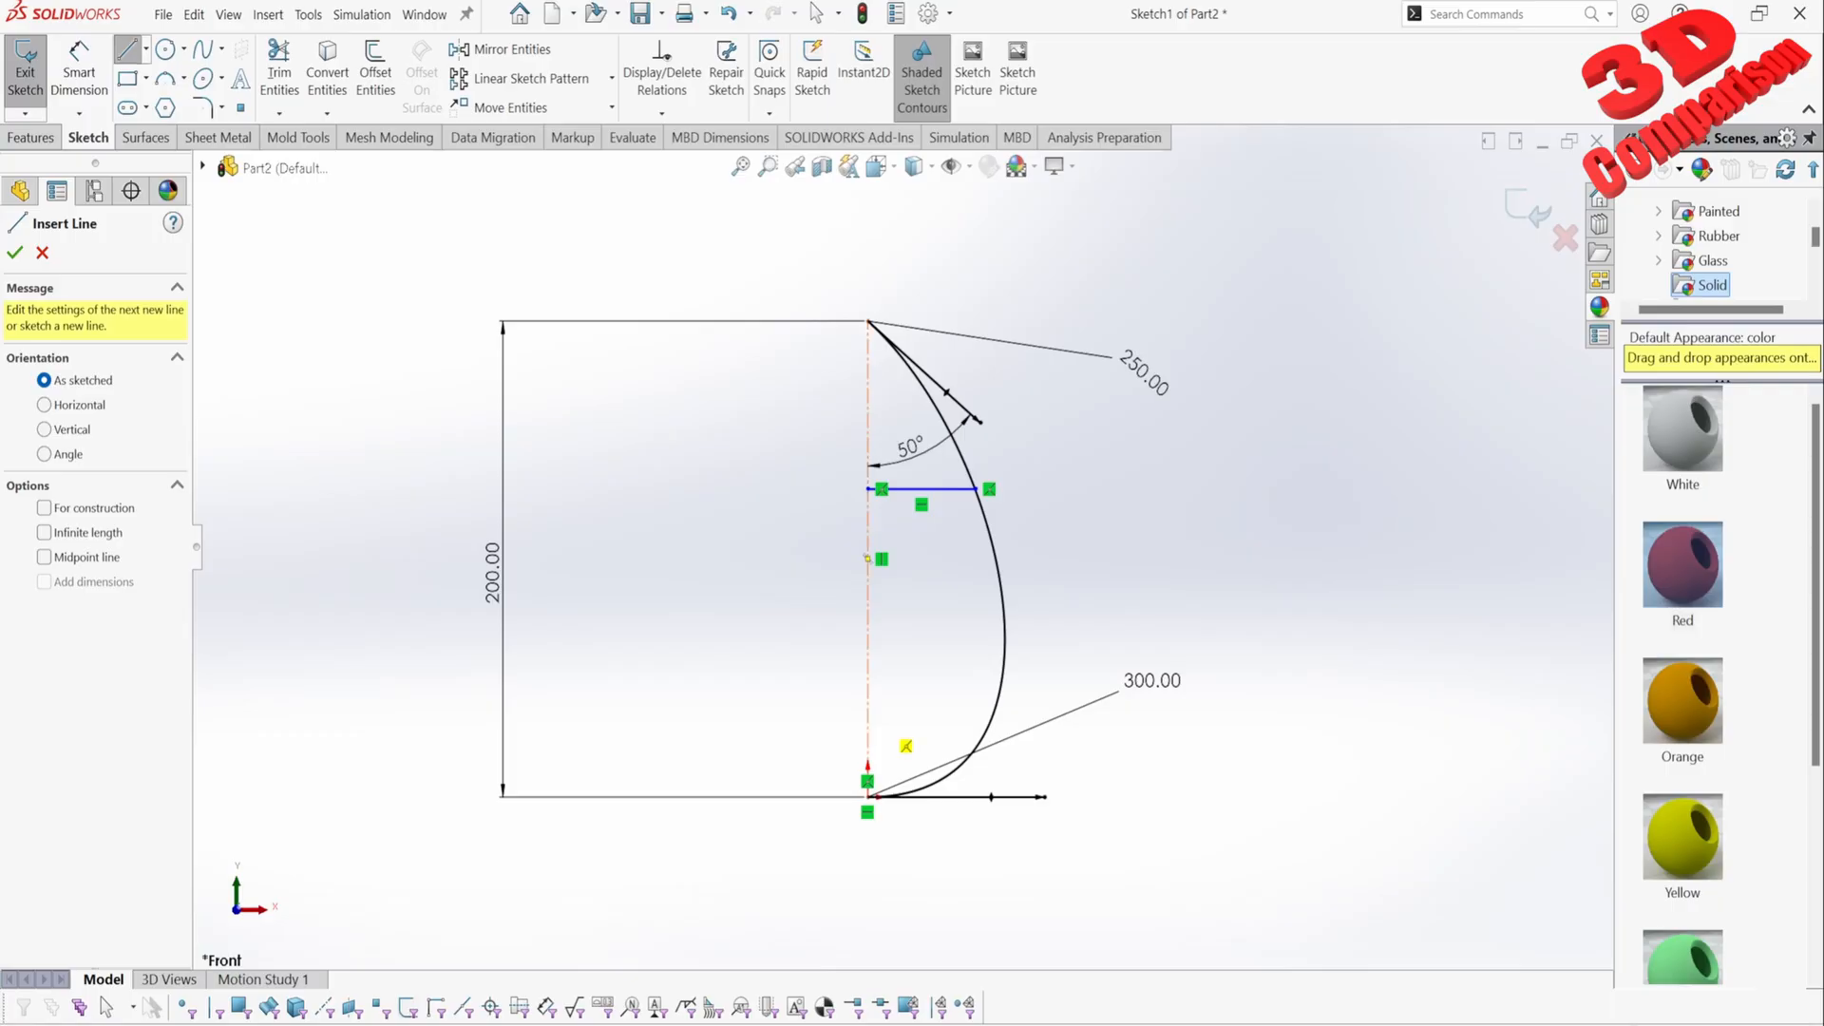
pyautogui.click(867, 718)
pyautogui.click(993, 717)
pyautogui.press('Escape')
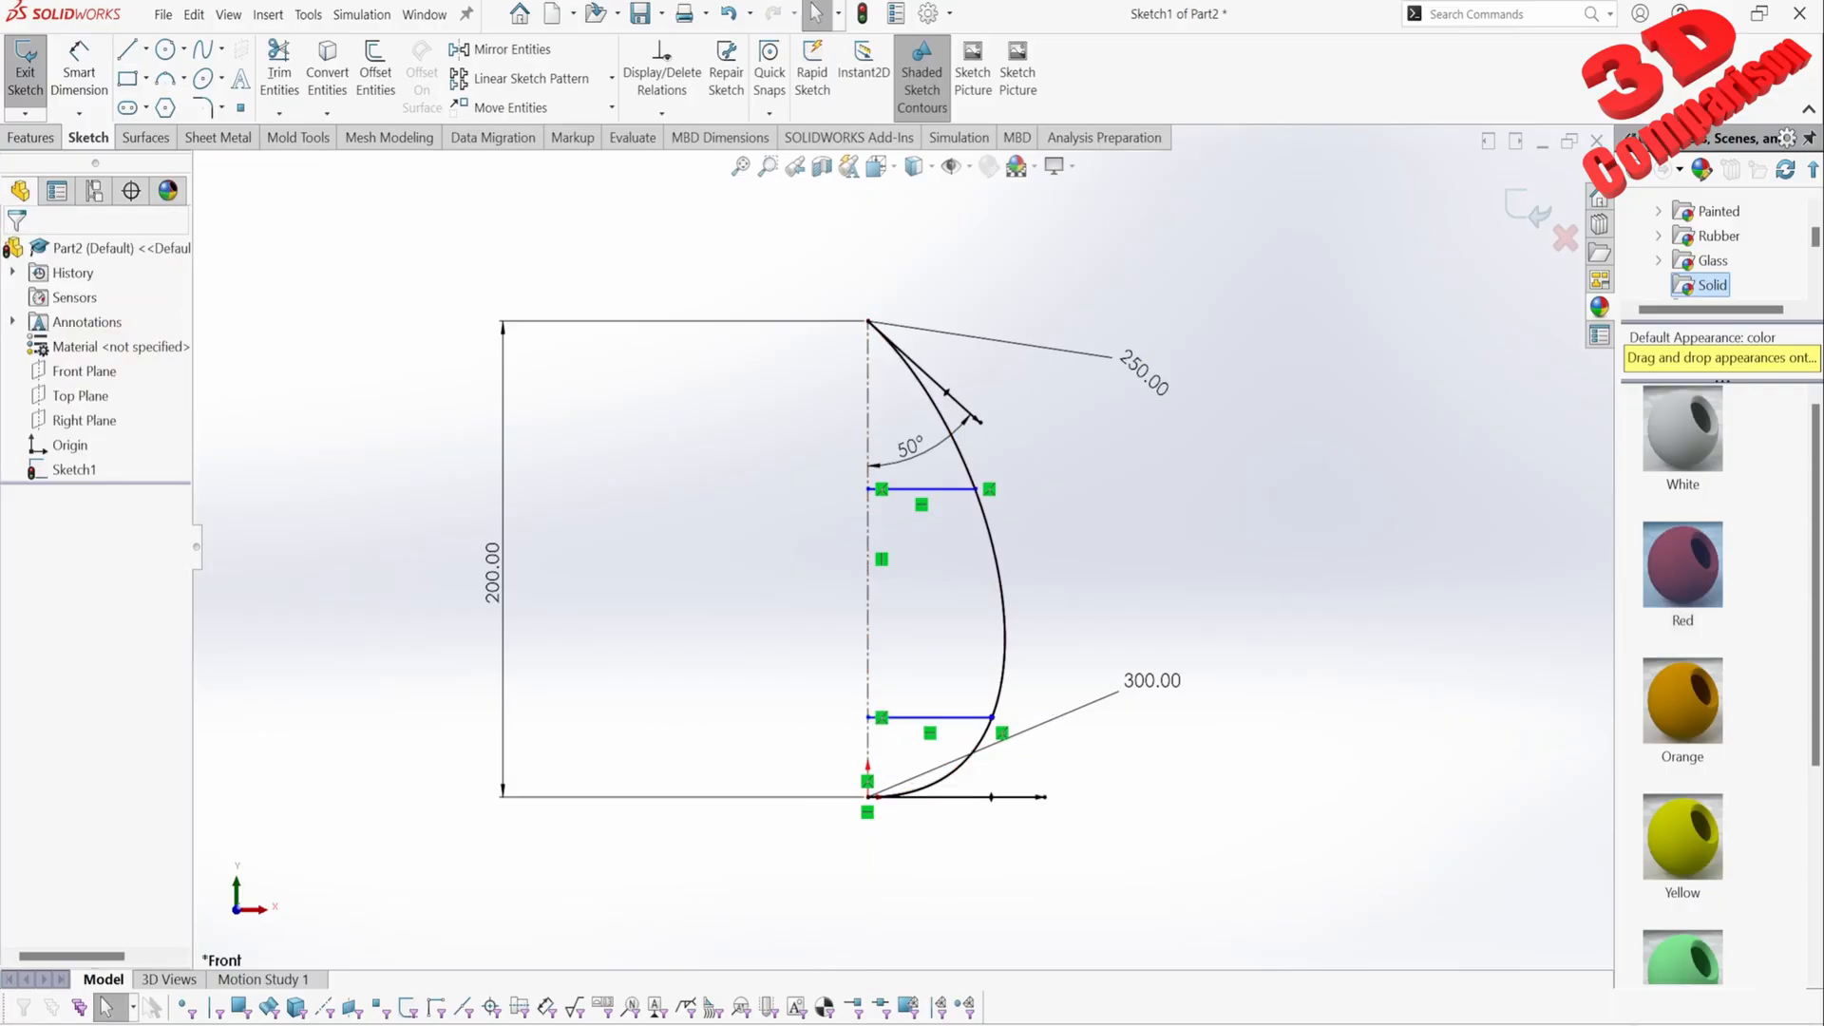
# Step: Dimension the upper horizontal line to 30 mm, and move its text and the 50° angle dimension clear of the geometry
pyautogui.click(79, 71)
pyautogui.click(931, 488)
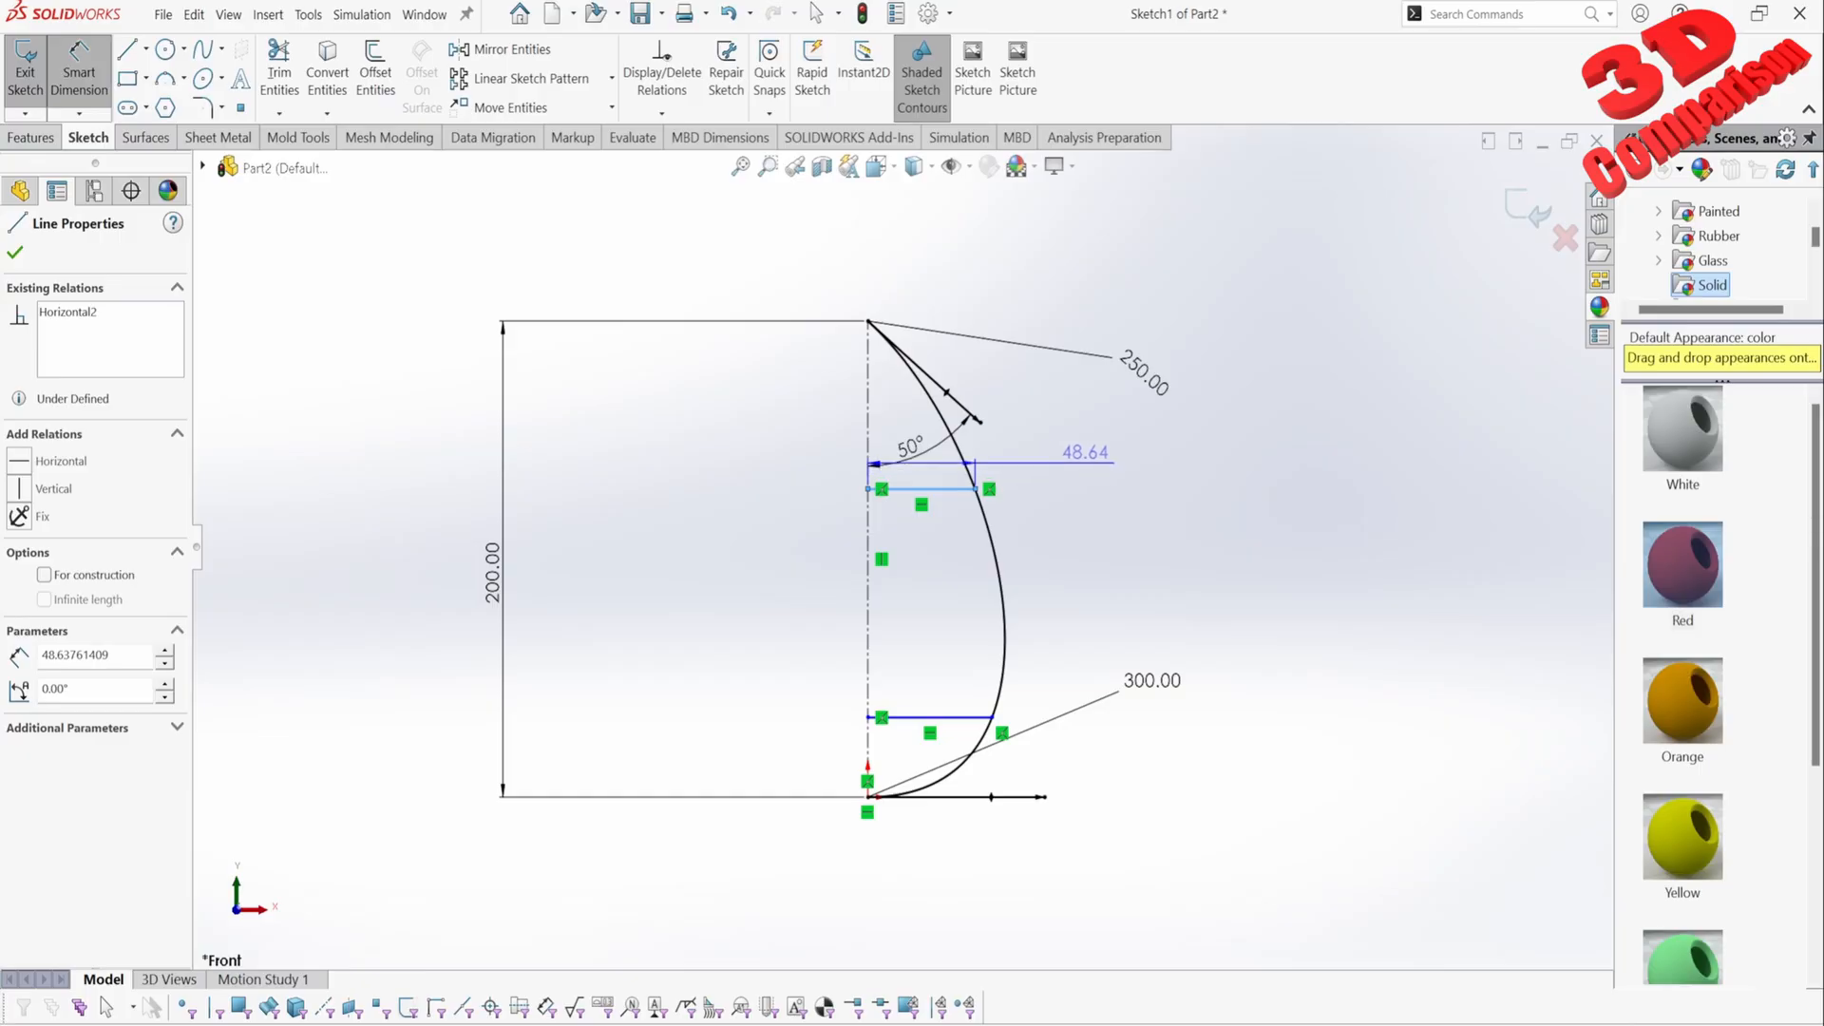
pyautogui.click(1007, 456)
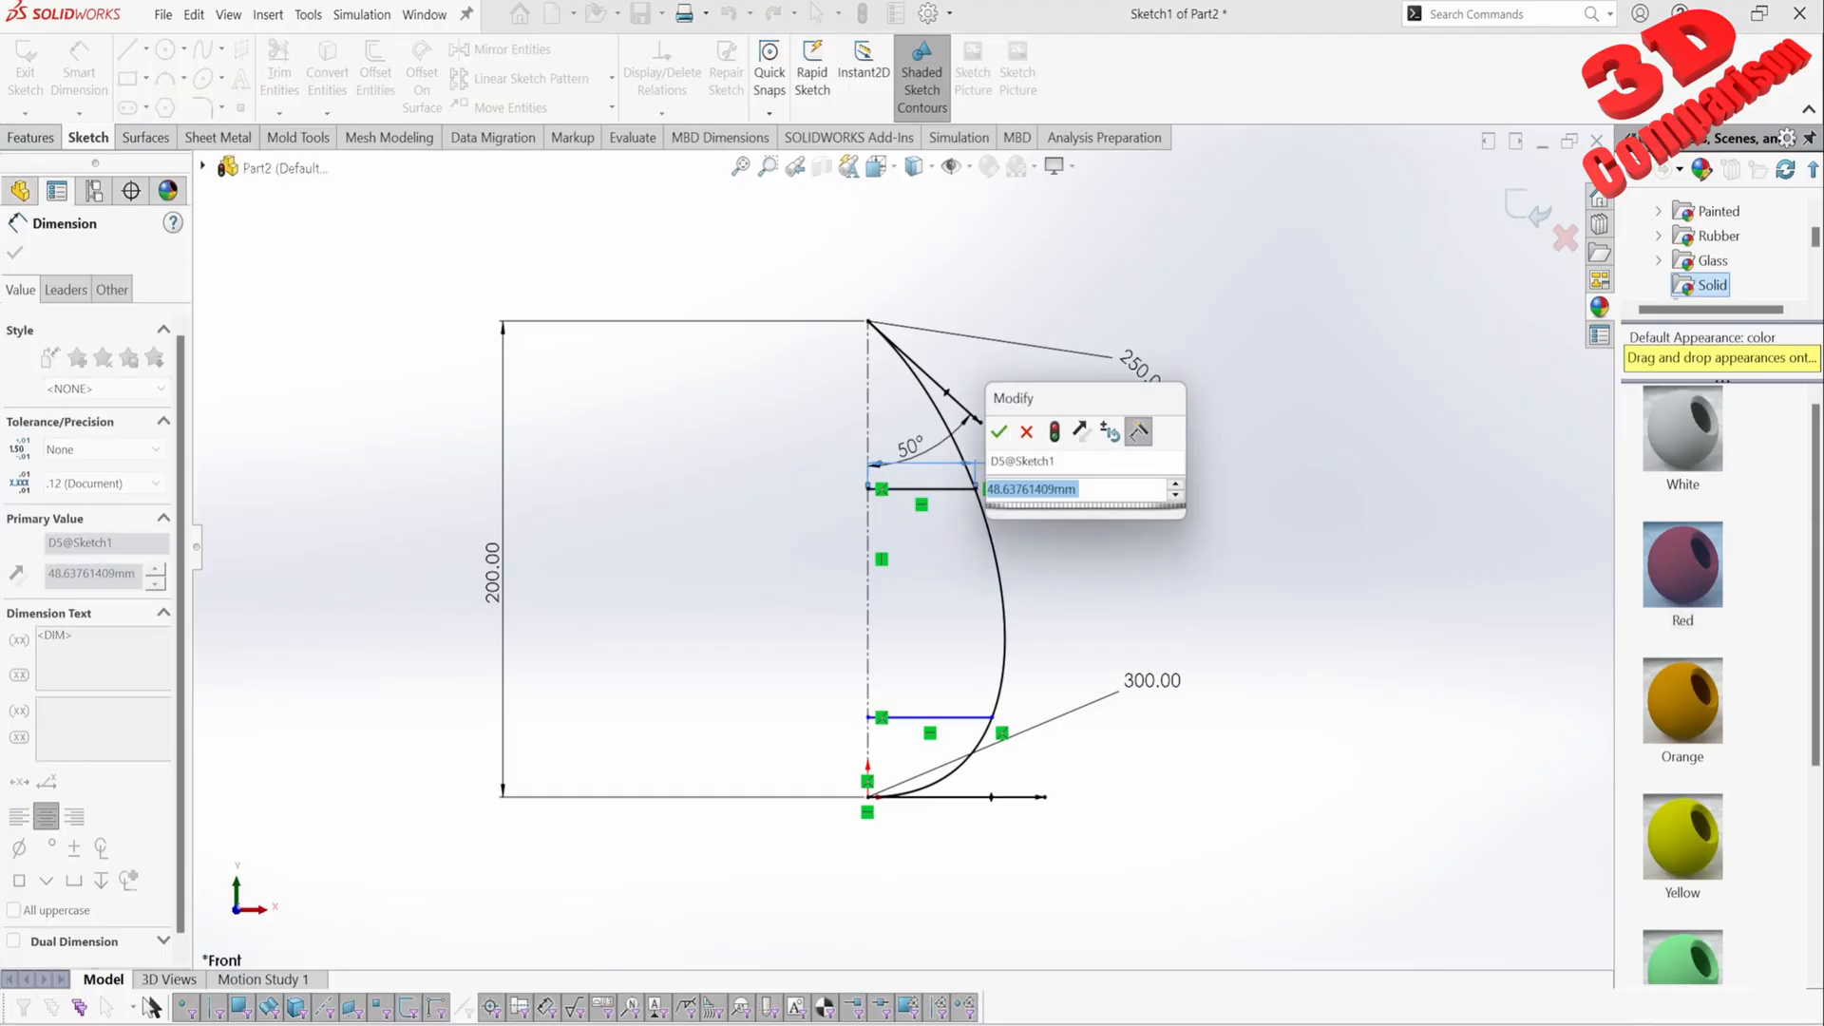
pyautogui.write('30')
pyautogui.press('Return')
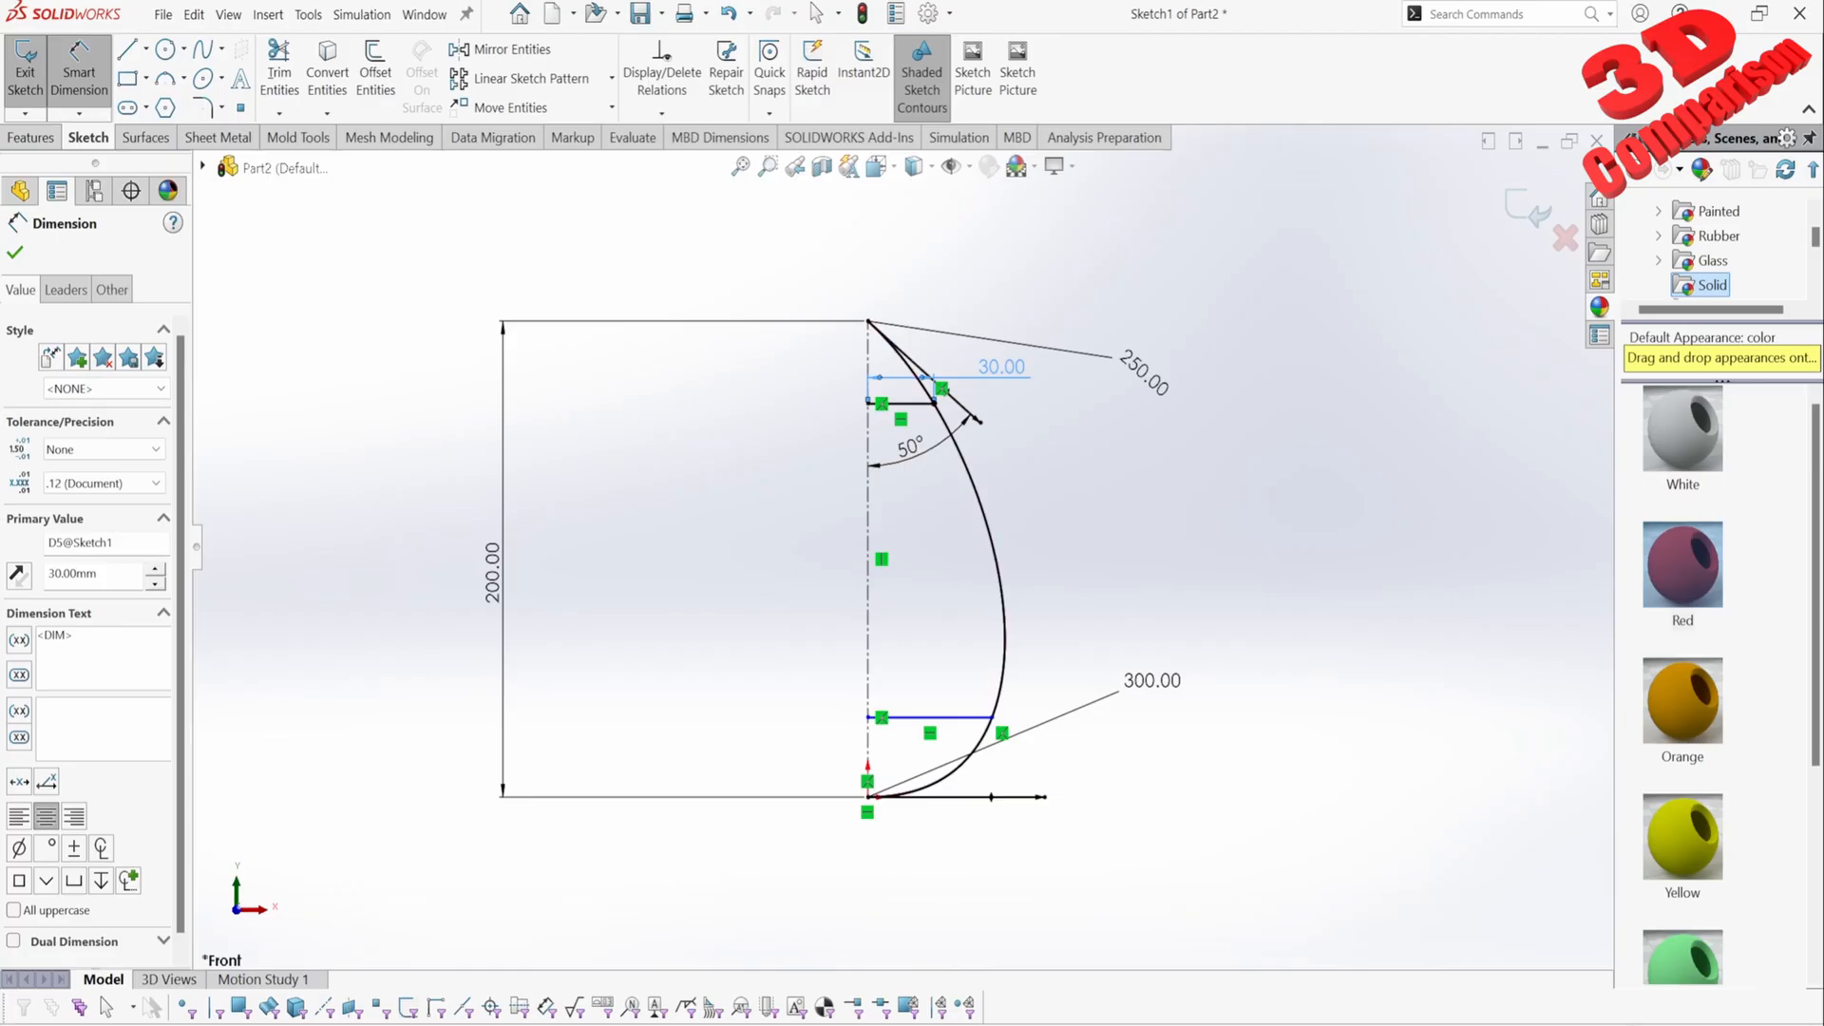
pyautogui.moveTo(1001, 367); pyautogui.dragTo(781, 418)
pyautogui.moveTo(910, 446); pyautogui.dragTo(936, 496)
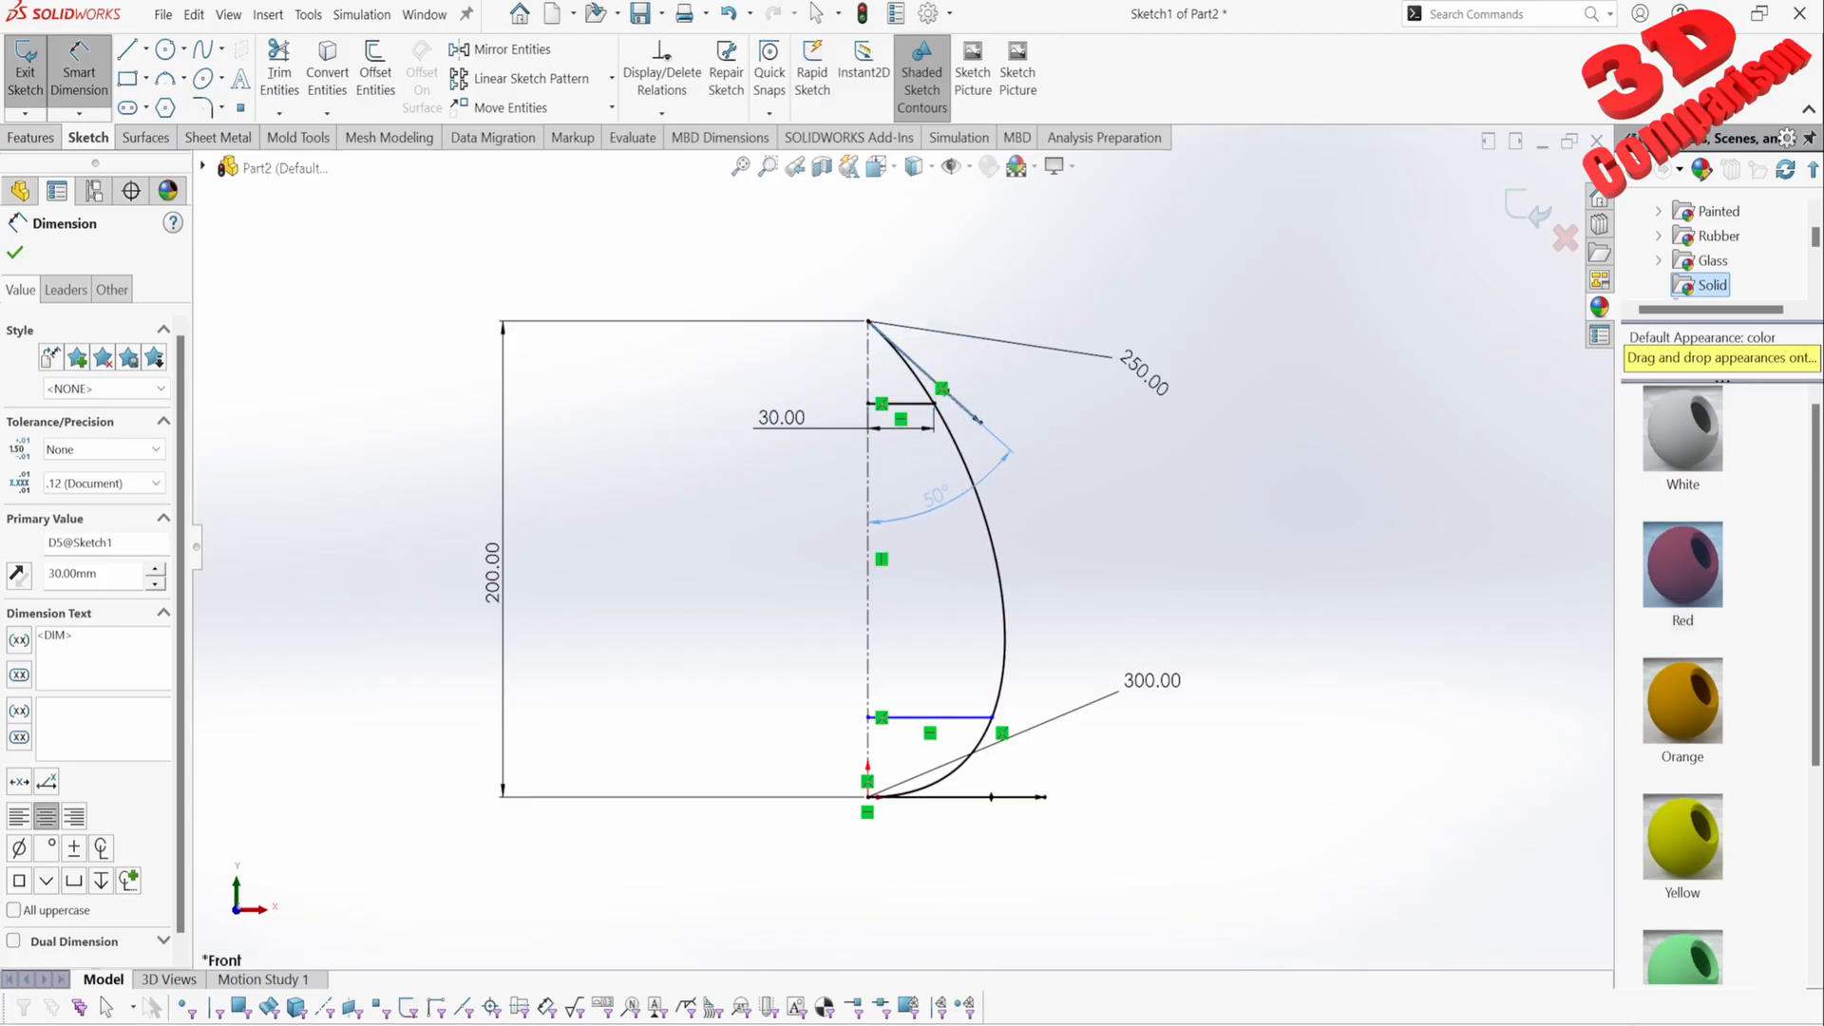
pyautogui.click(1083, 532)
# Step: Dimension the lower horizontal line to 45 mm and move the dimension text slightly above the line
pyautogui.click(936, 717)
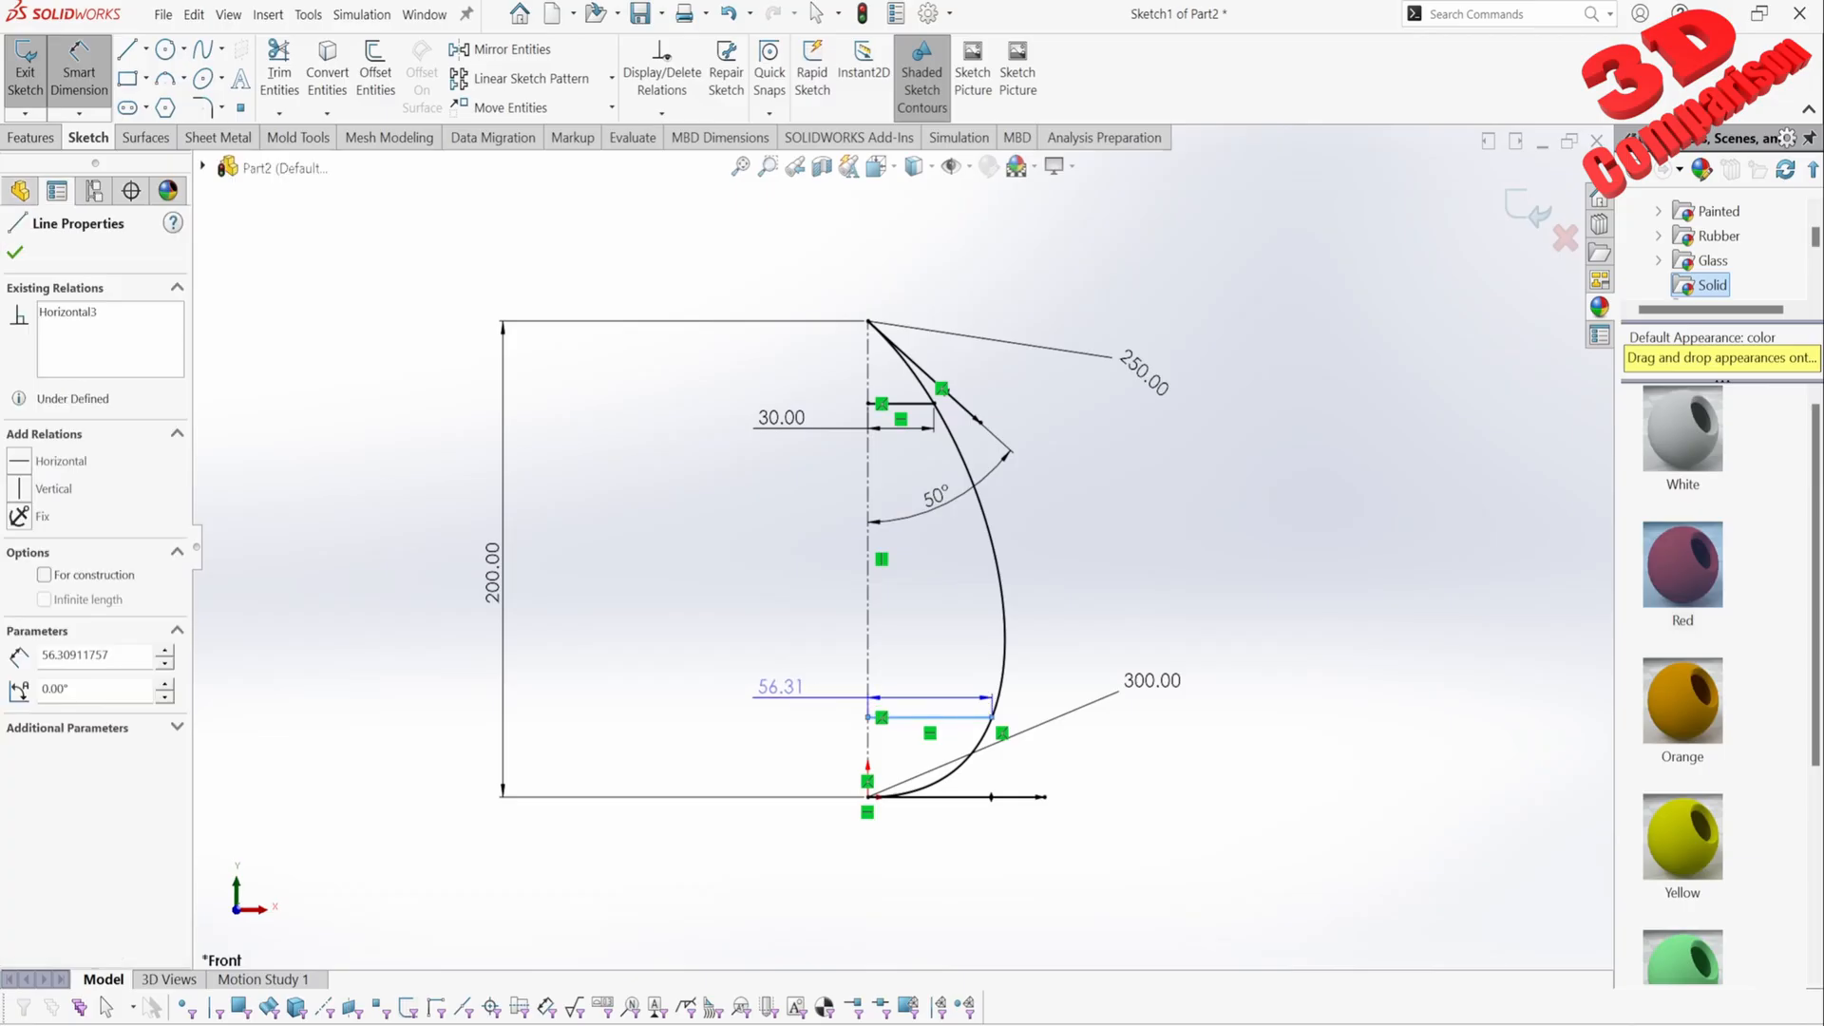
pyautogui.click(769, 698)
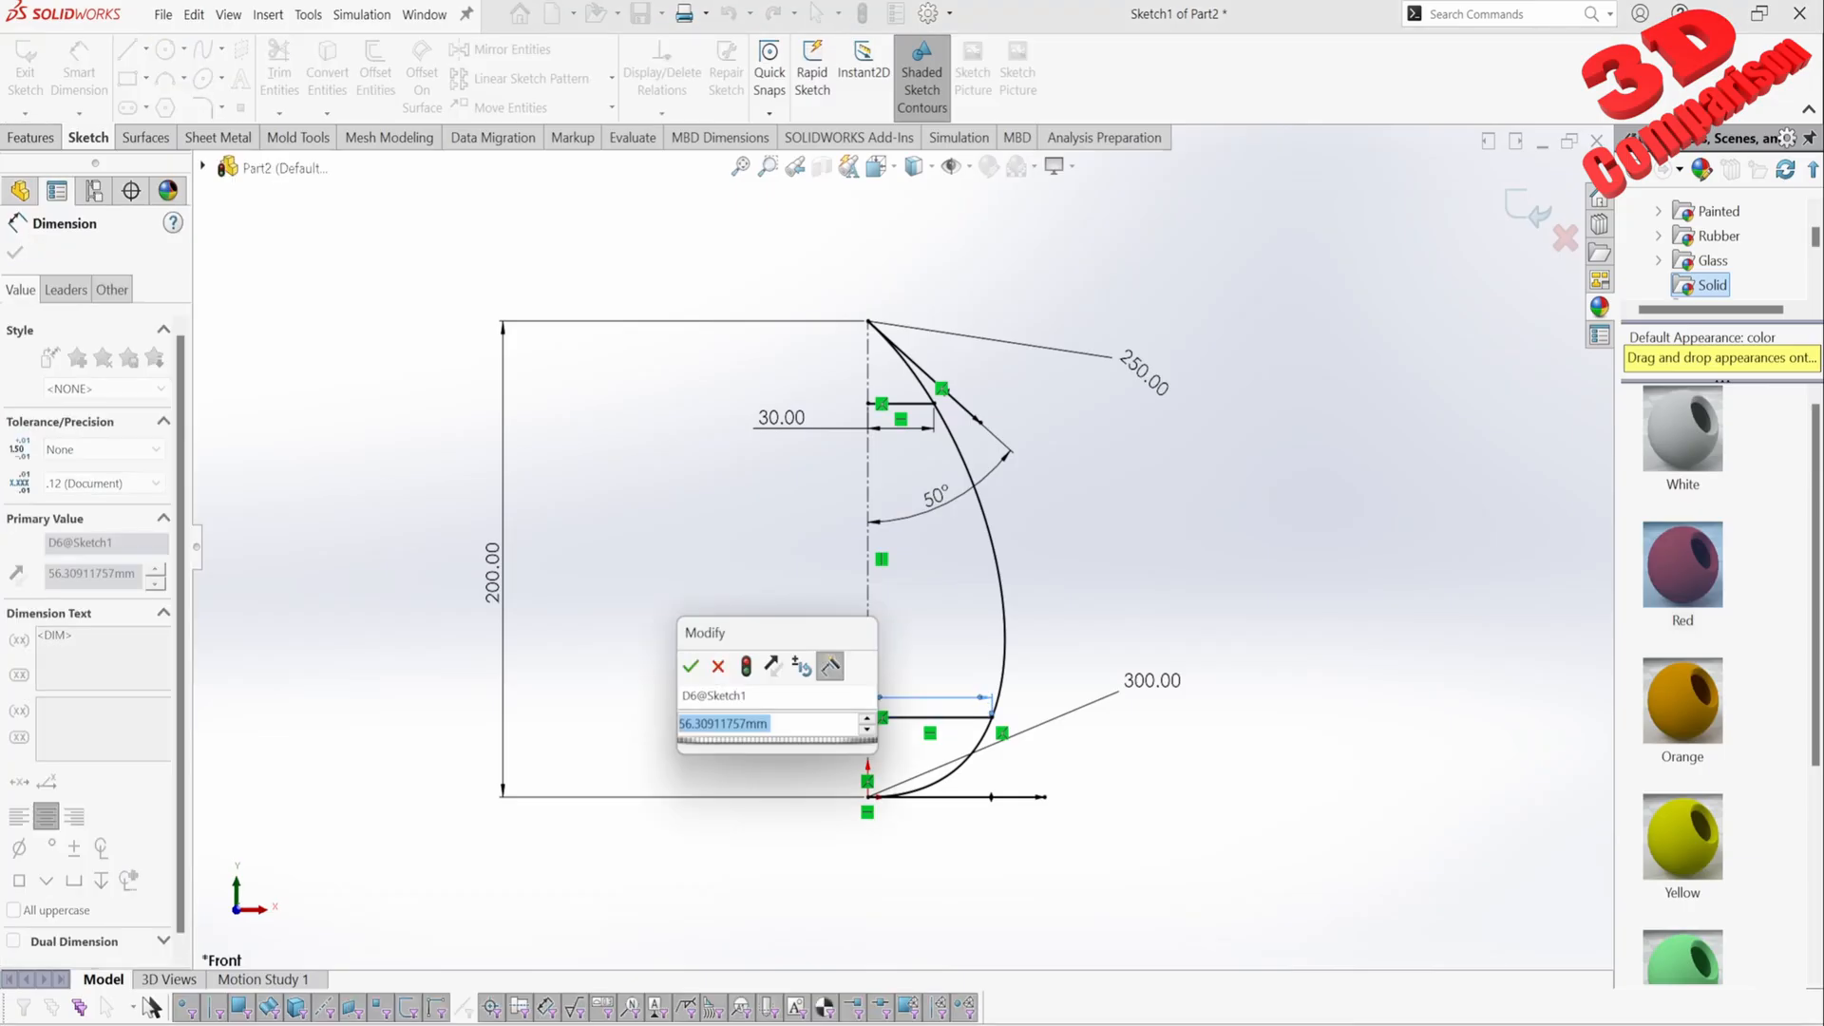
pyautogui.write('45')
pyautogui.press('Return')
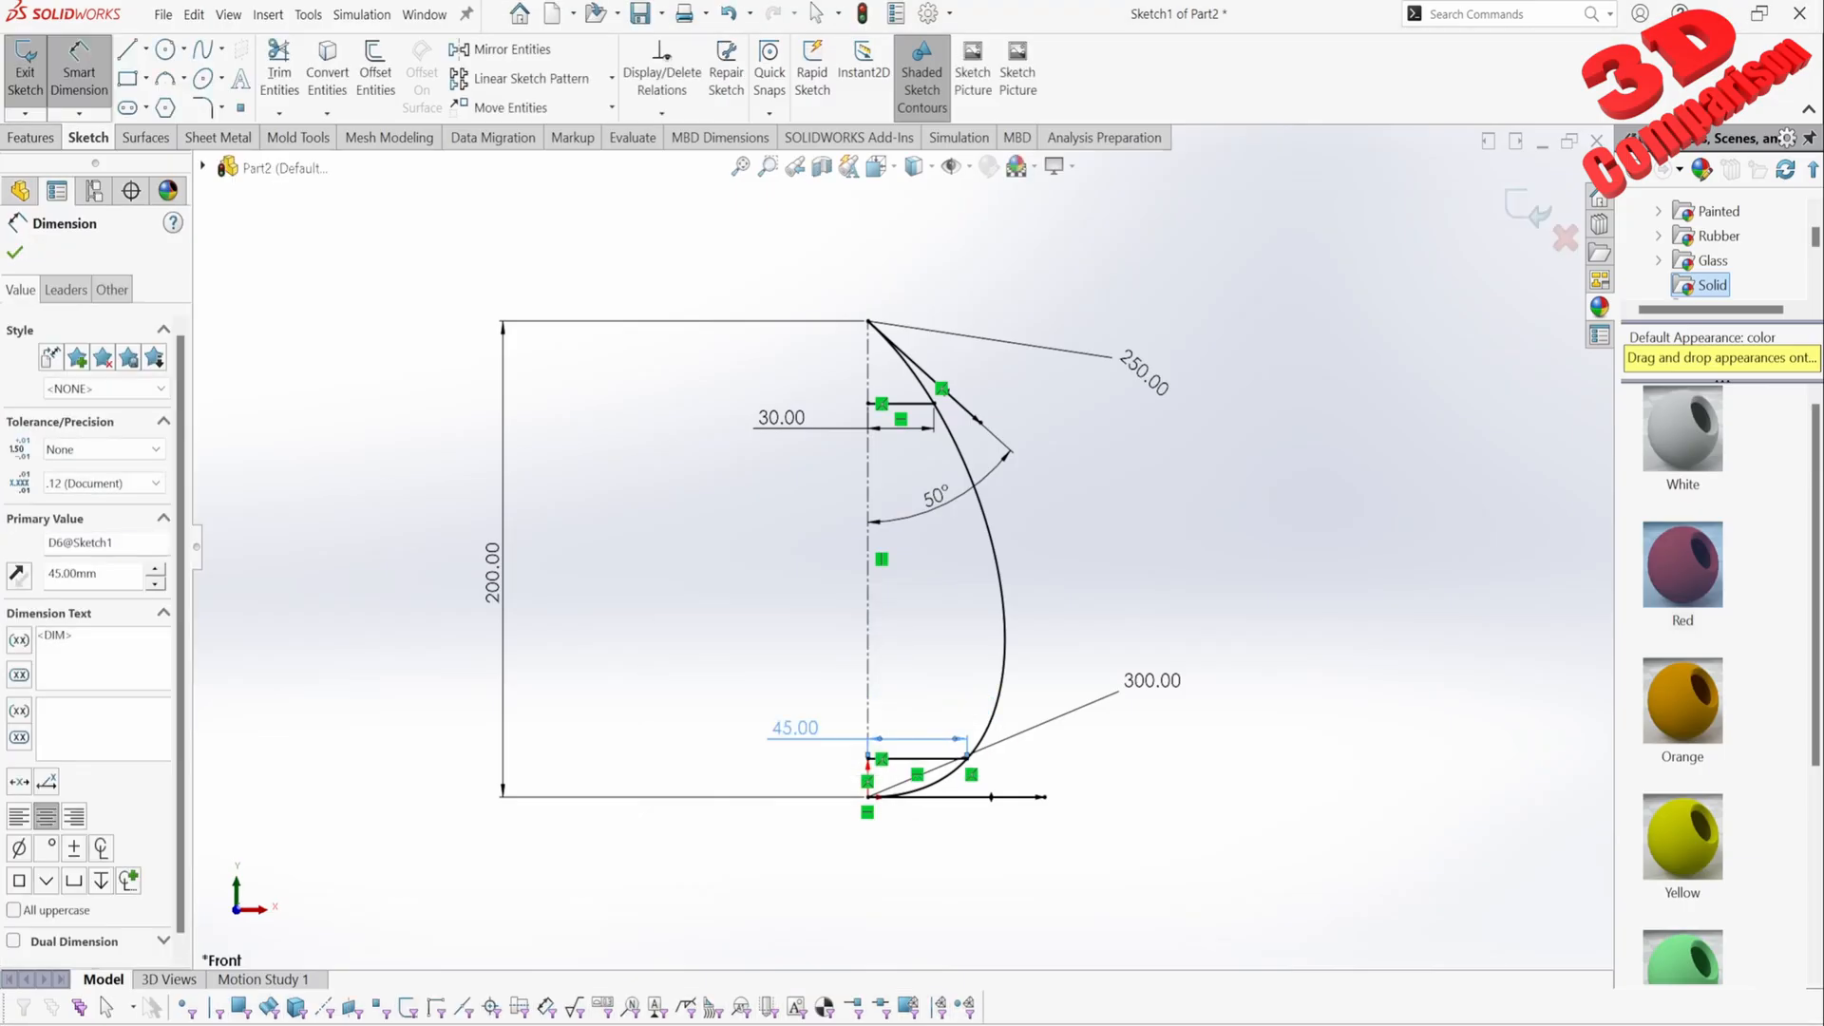
pyautogui.moveTo(795, 728); pyautogui.dragTo(791, 708)
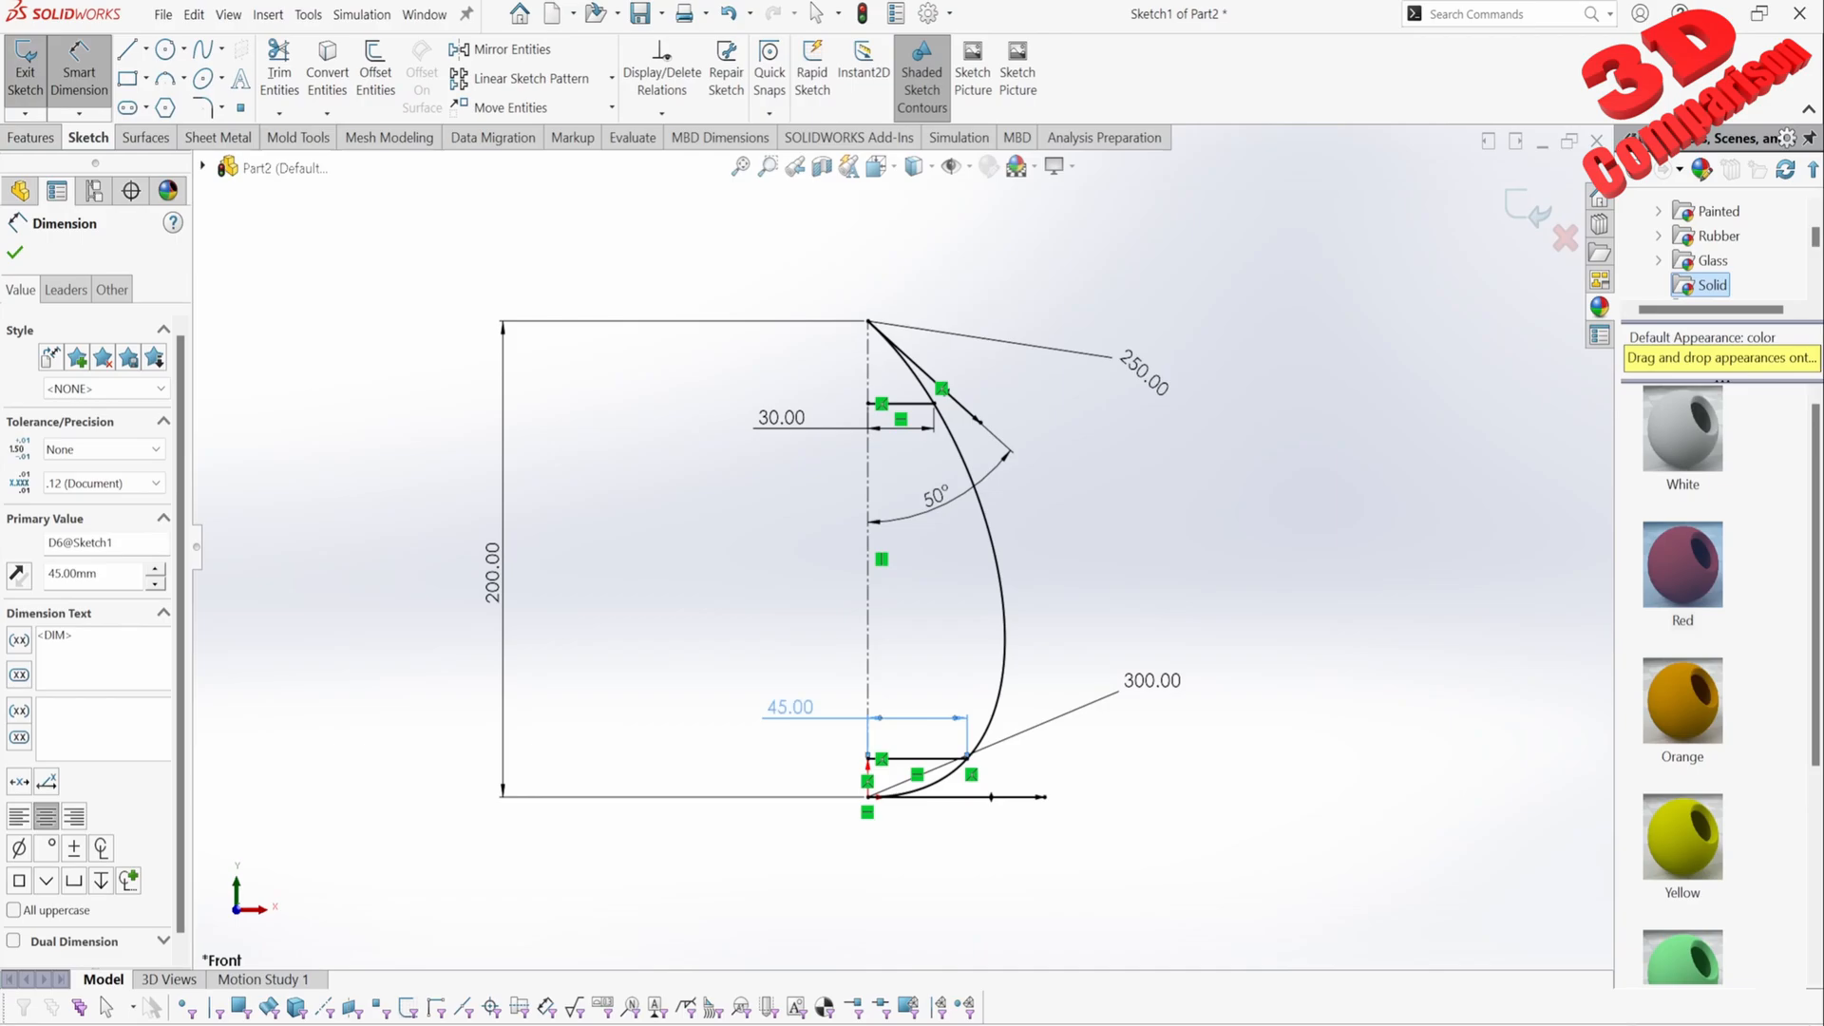
pyautogui.press('Escape')
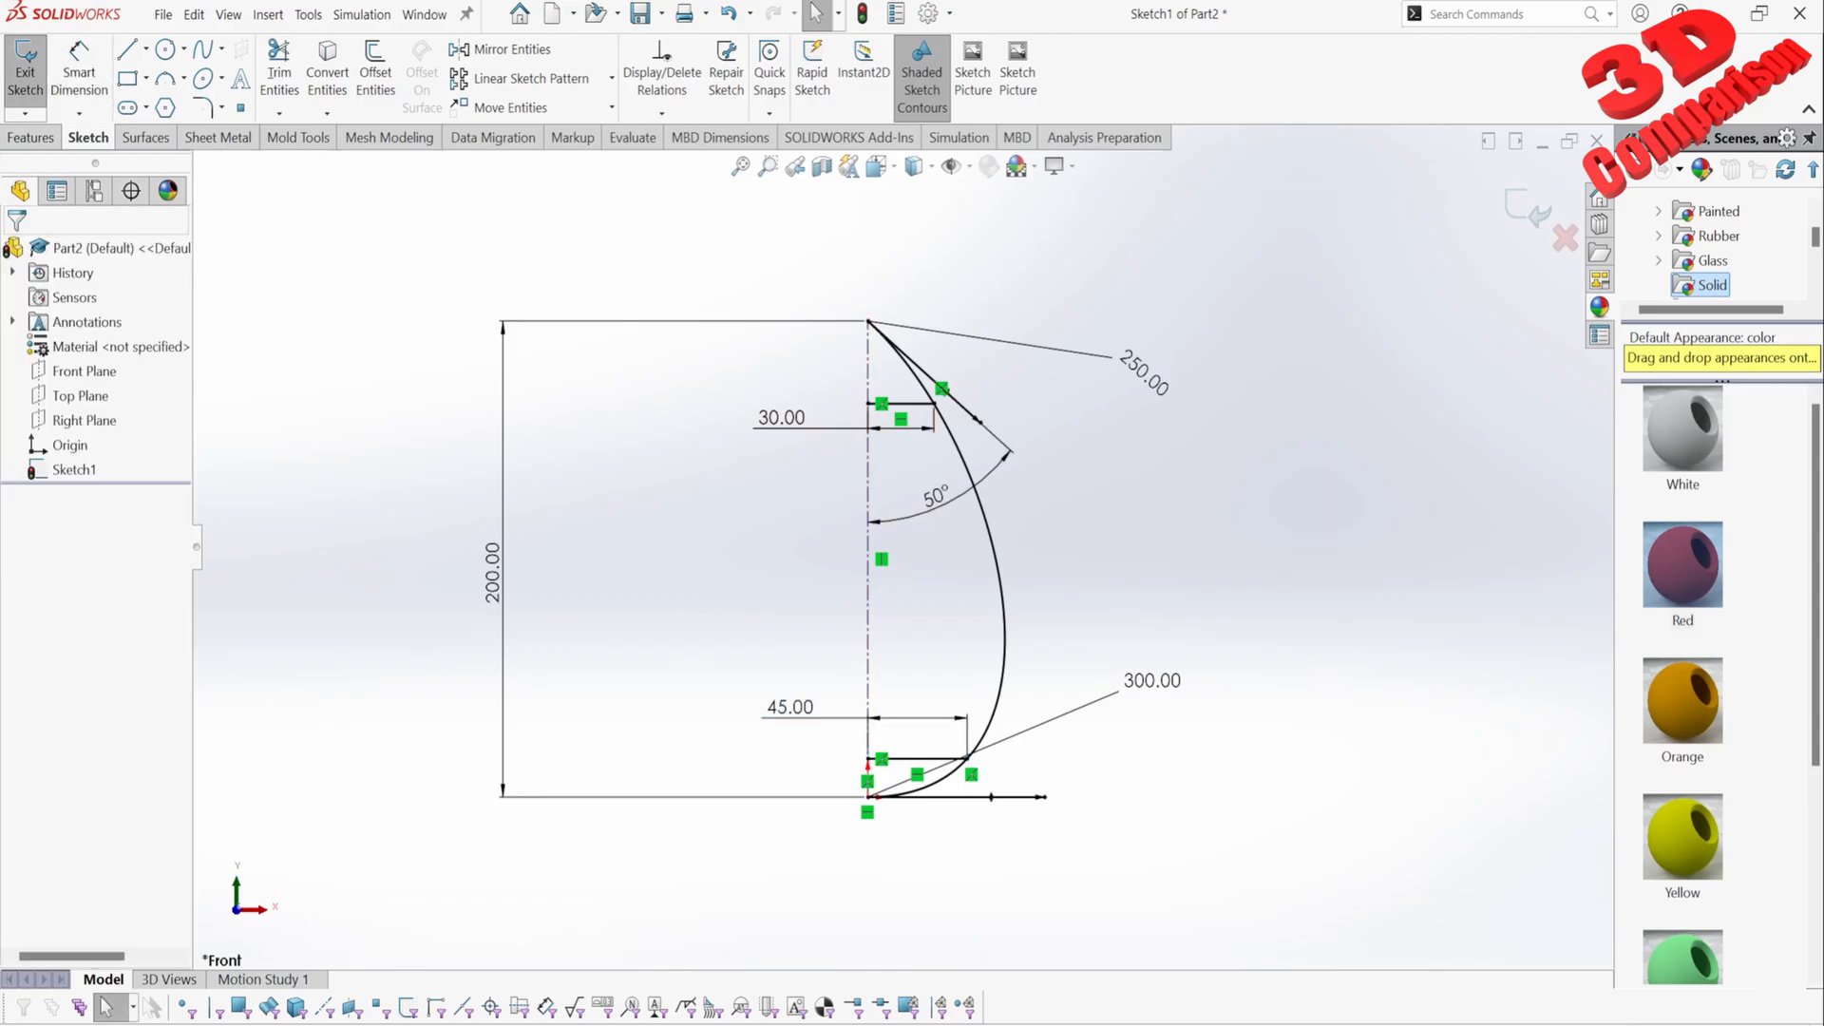
# Step: Convert the spline and both horizontal lines to construction geometry, and exit the sketch
pyautogui.click(900, 402)
pyautogui.keyDown('ctrl'); pyautogui.click(929, 418); pyautogui.keyUp('ctrl')
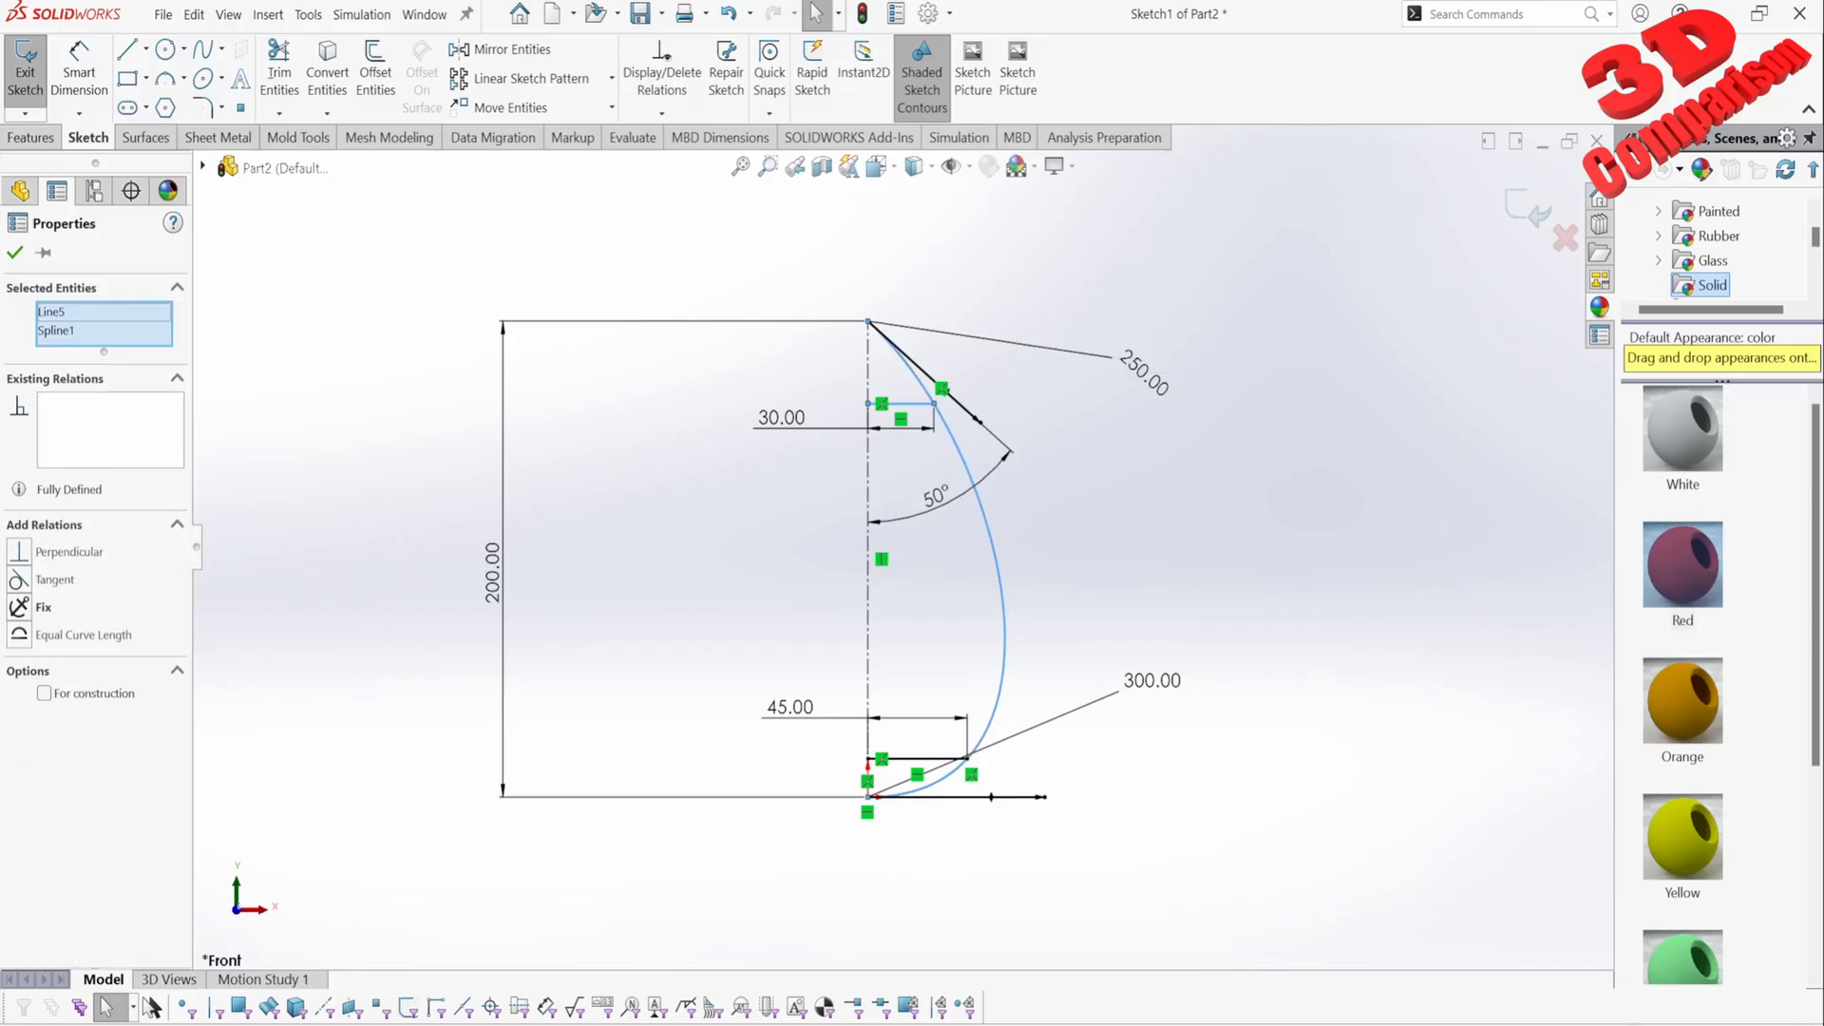
pyautogui.keyDown('ctrl'); pyautogui.click(921, 759); pyautogui.keyUp('ctrl')
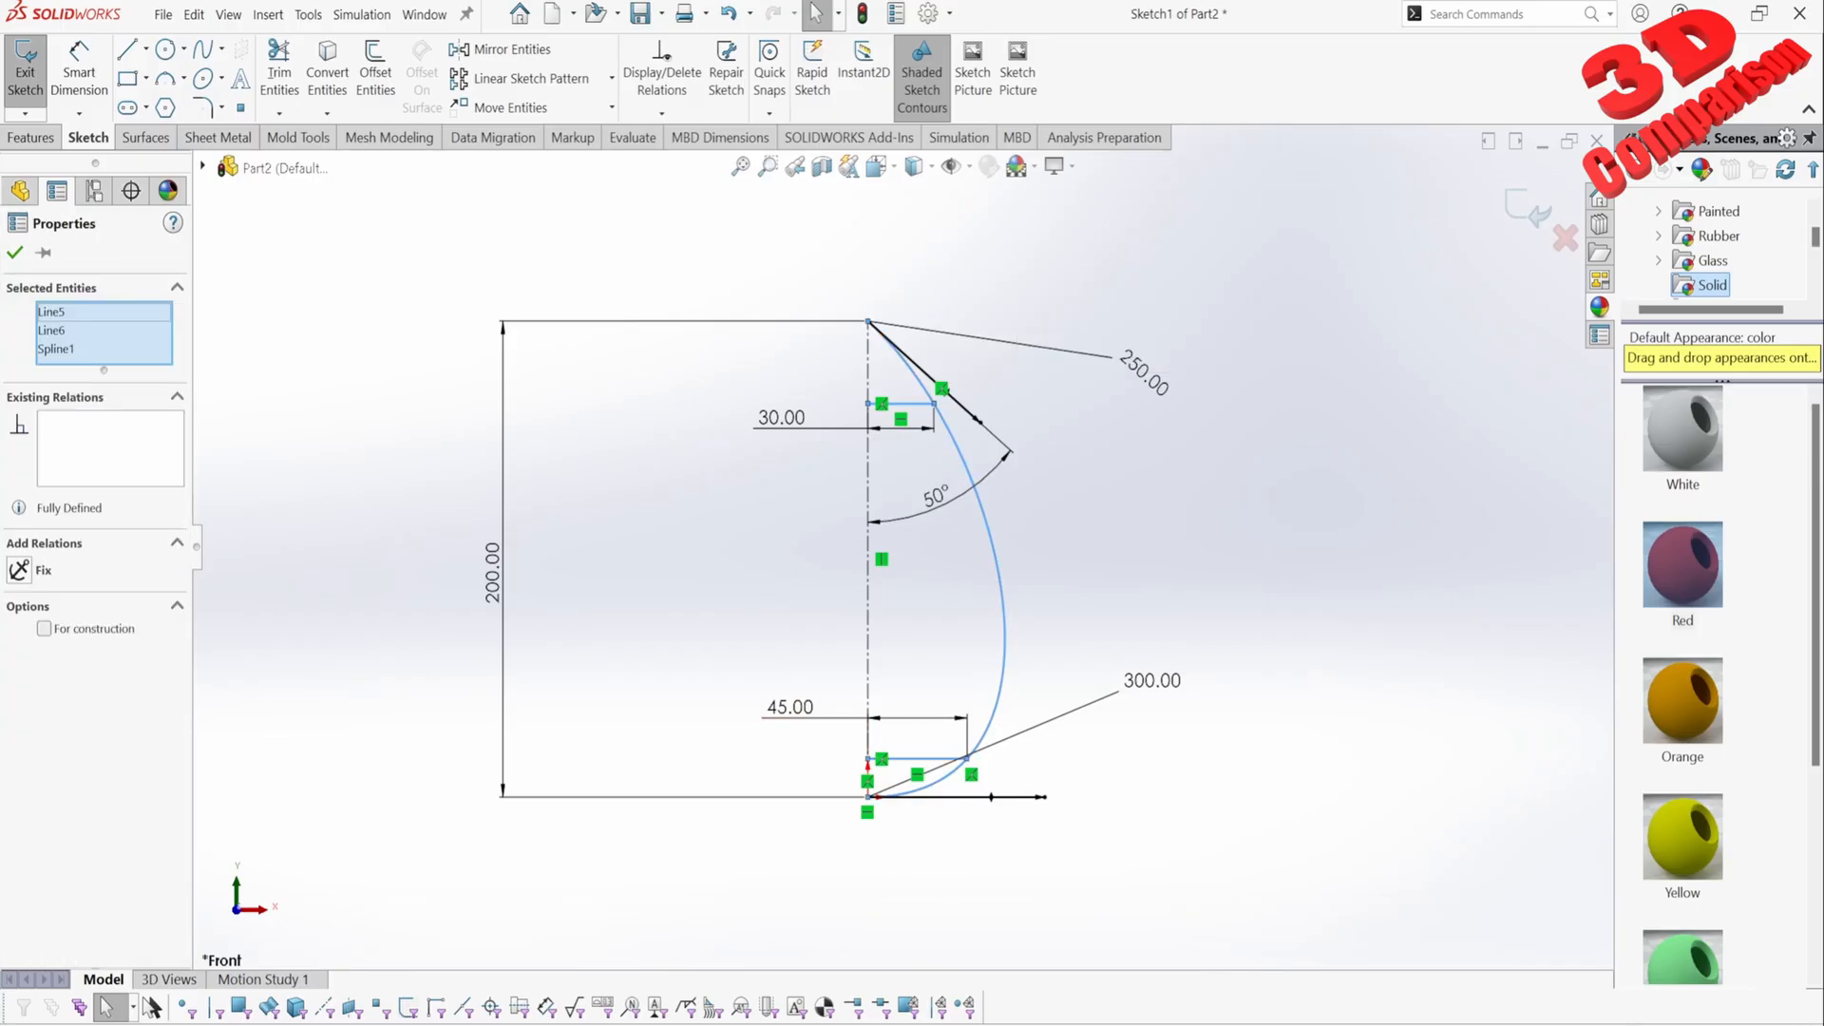
pyautogui.click(45, 629)
pyautogui.press('Escape')
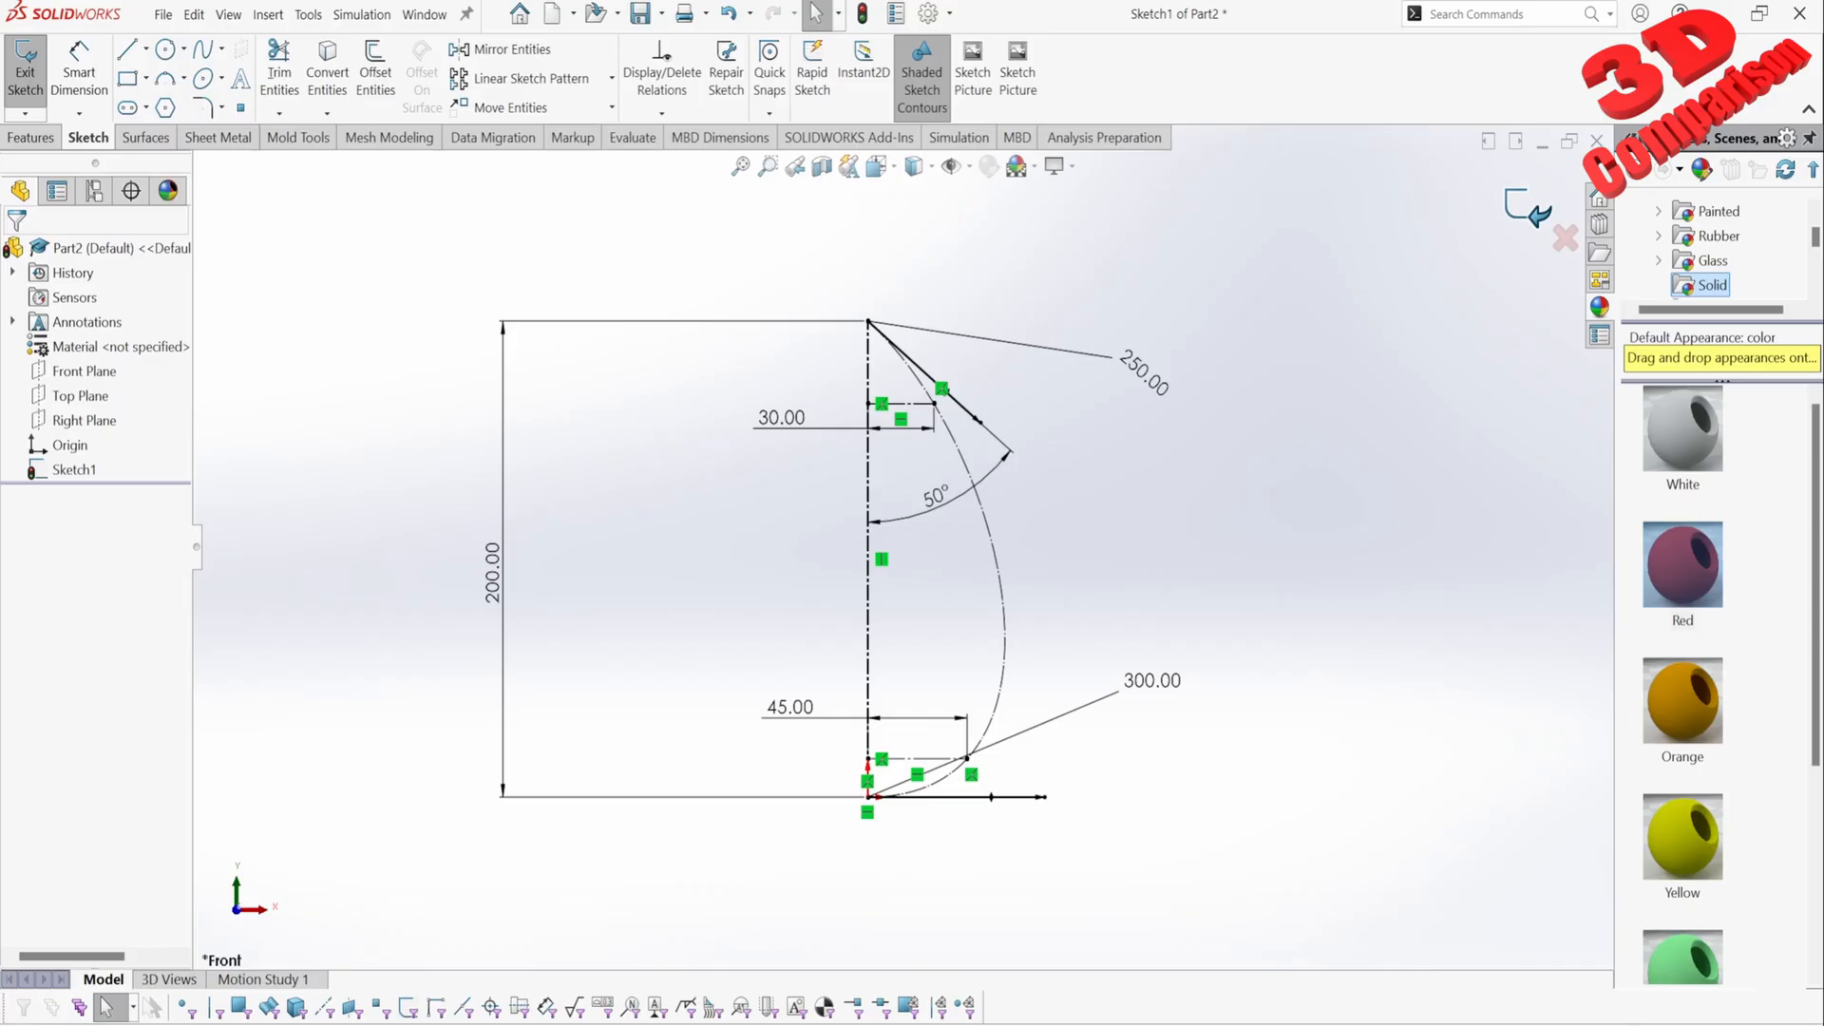
pyautogui.click(1527, 207)
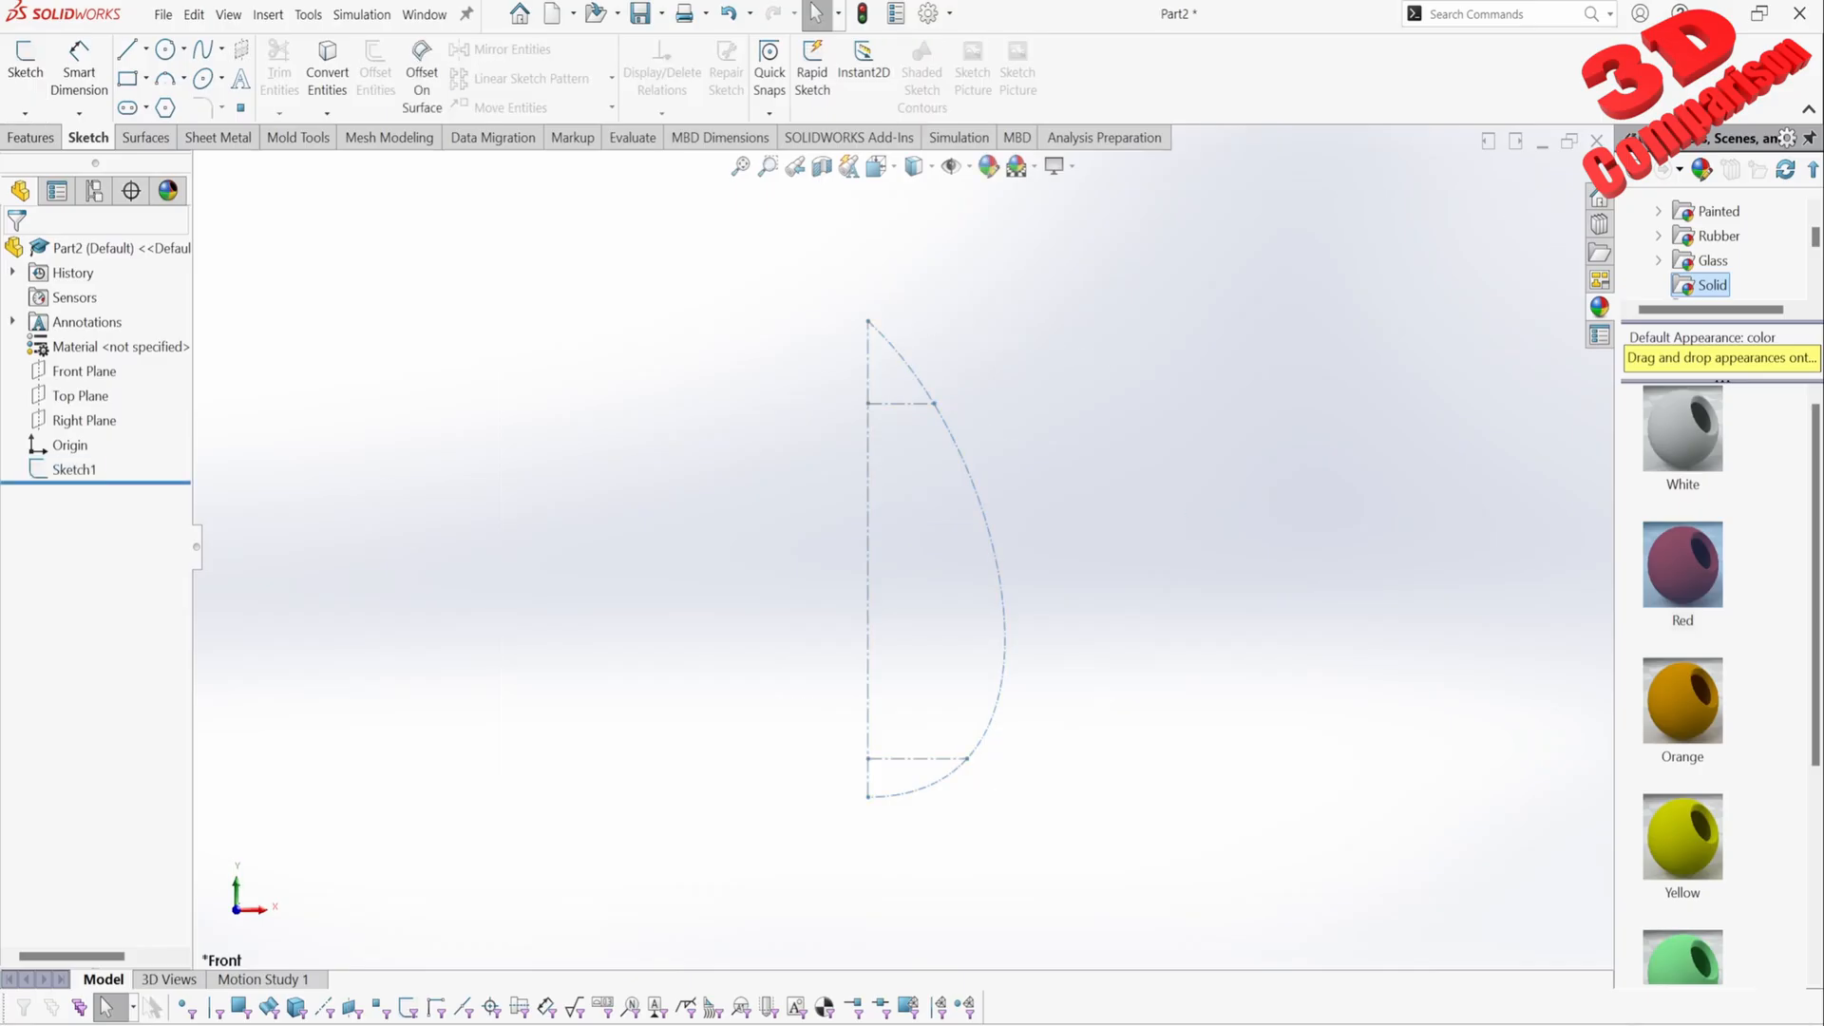
# Step: Start a sketch on the Front Plane and project the layout spline into it with Convert Entities
pyautogui.click(73, 470)
pyautogui.click(84, 371)
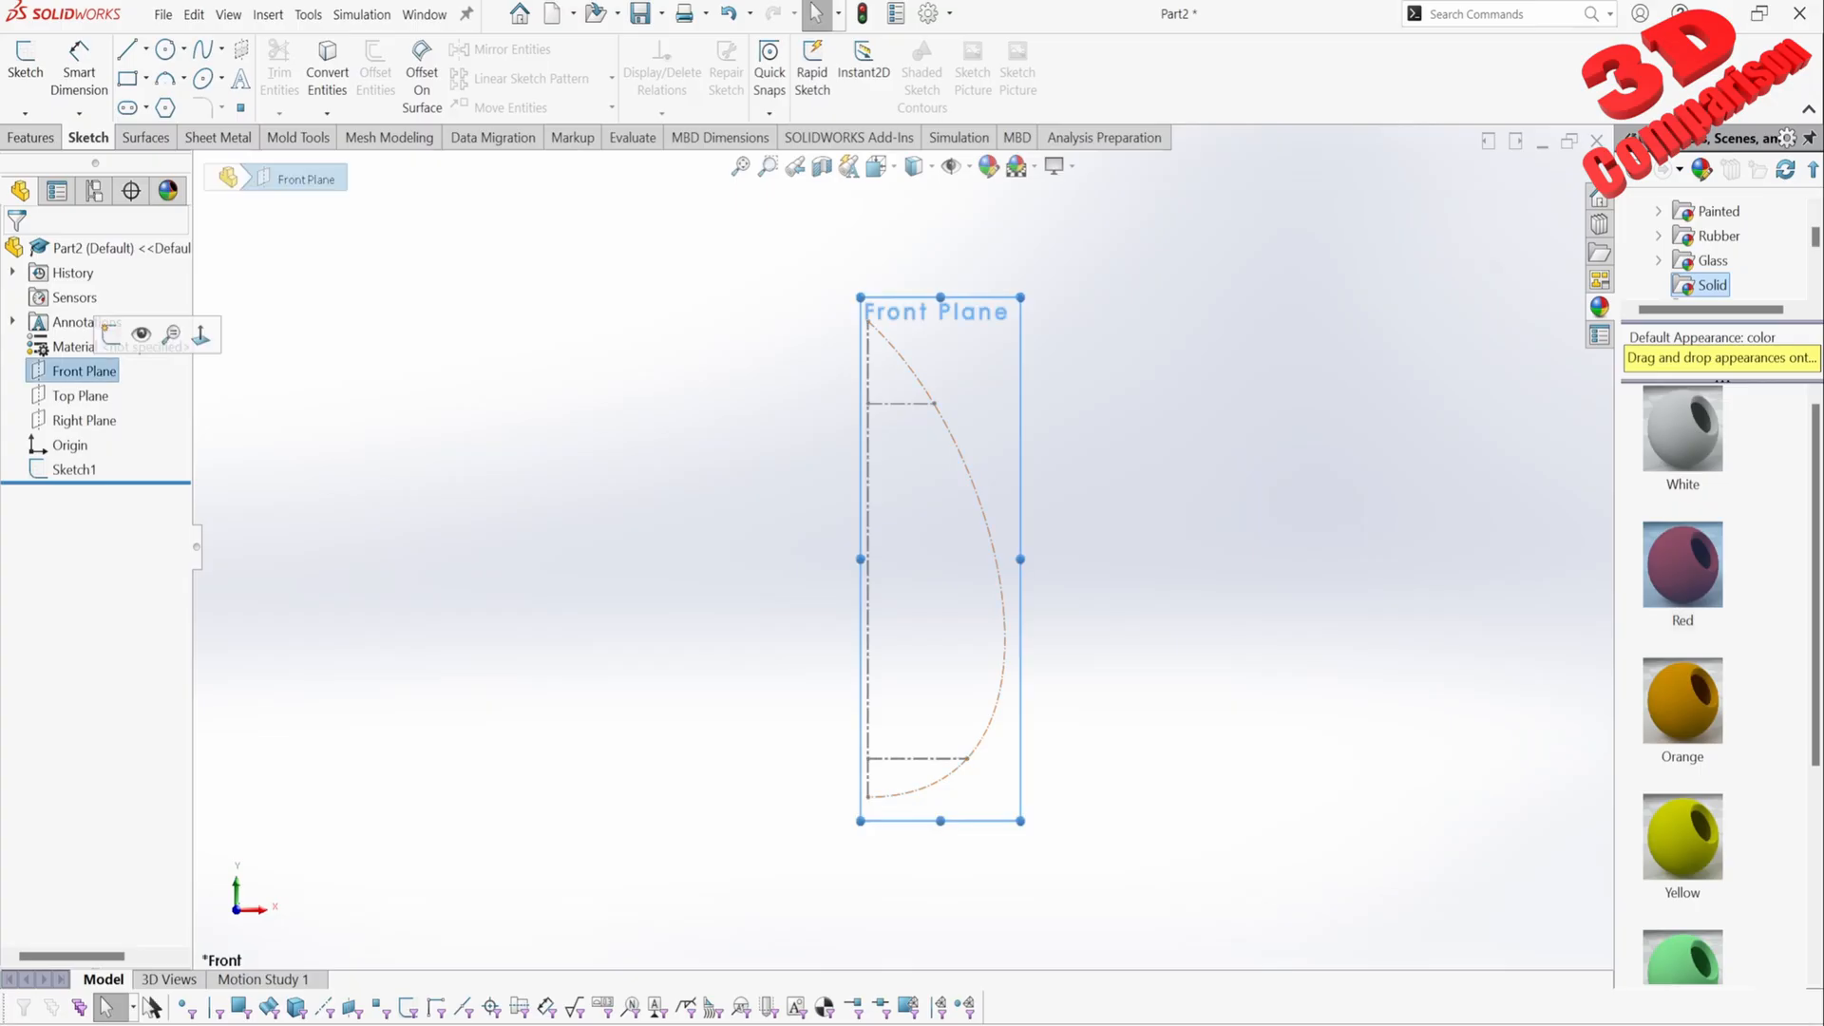
pyautogui.click(26, 72)
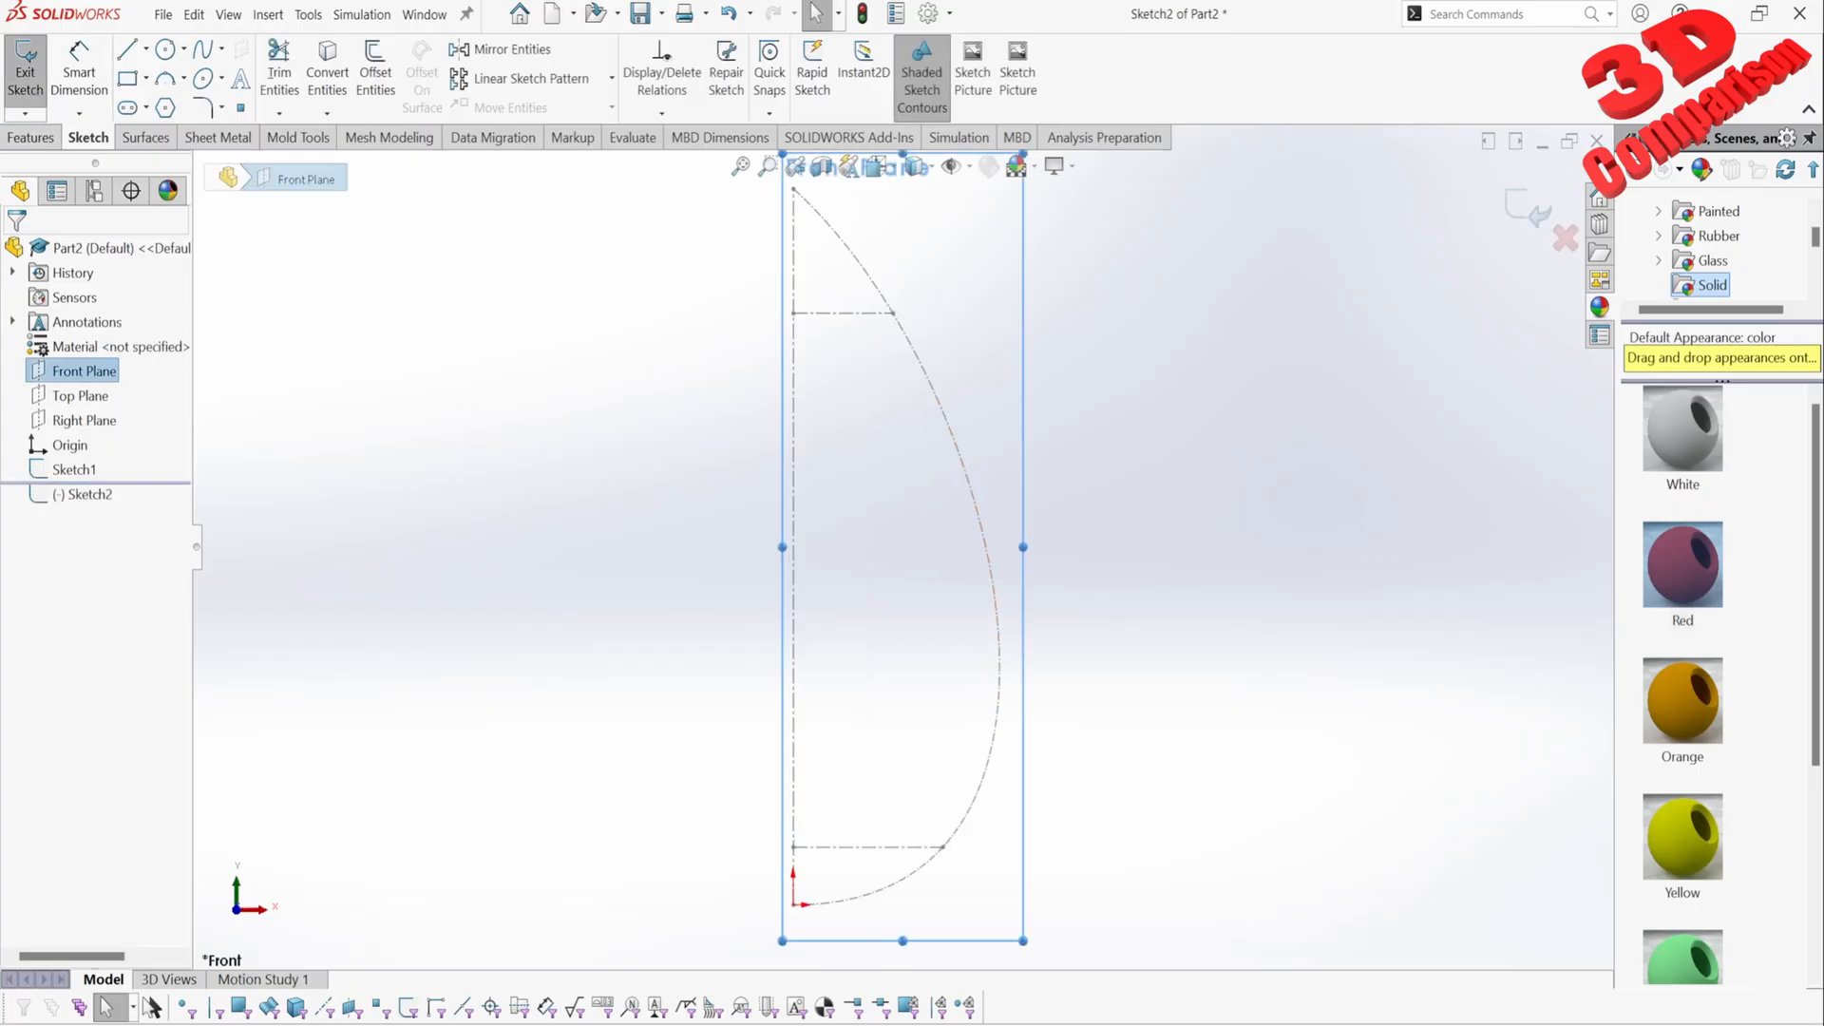
pyautogui.click(74, 469)
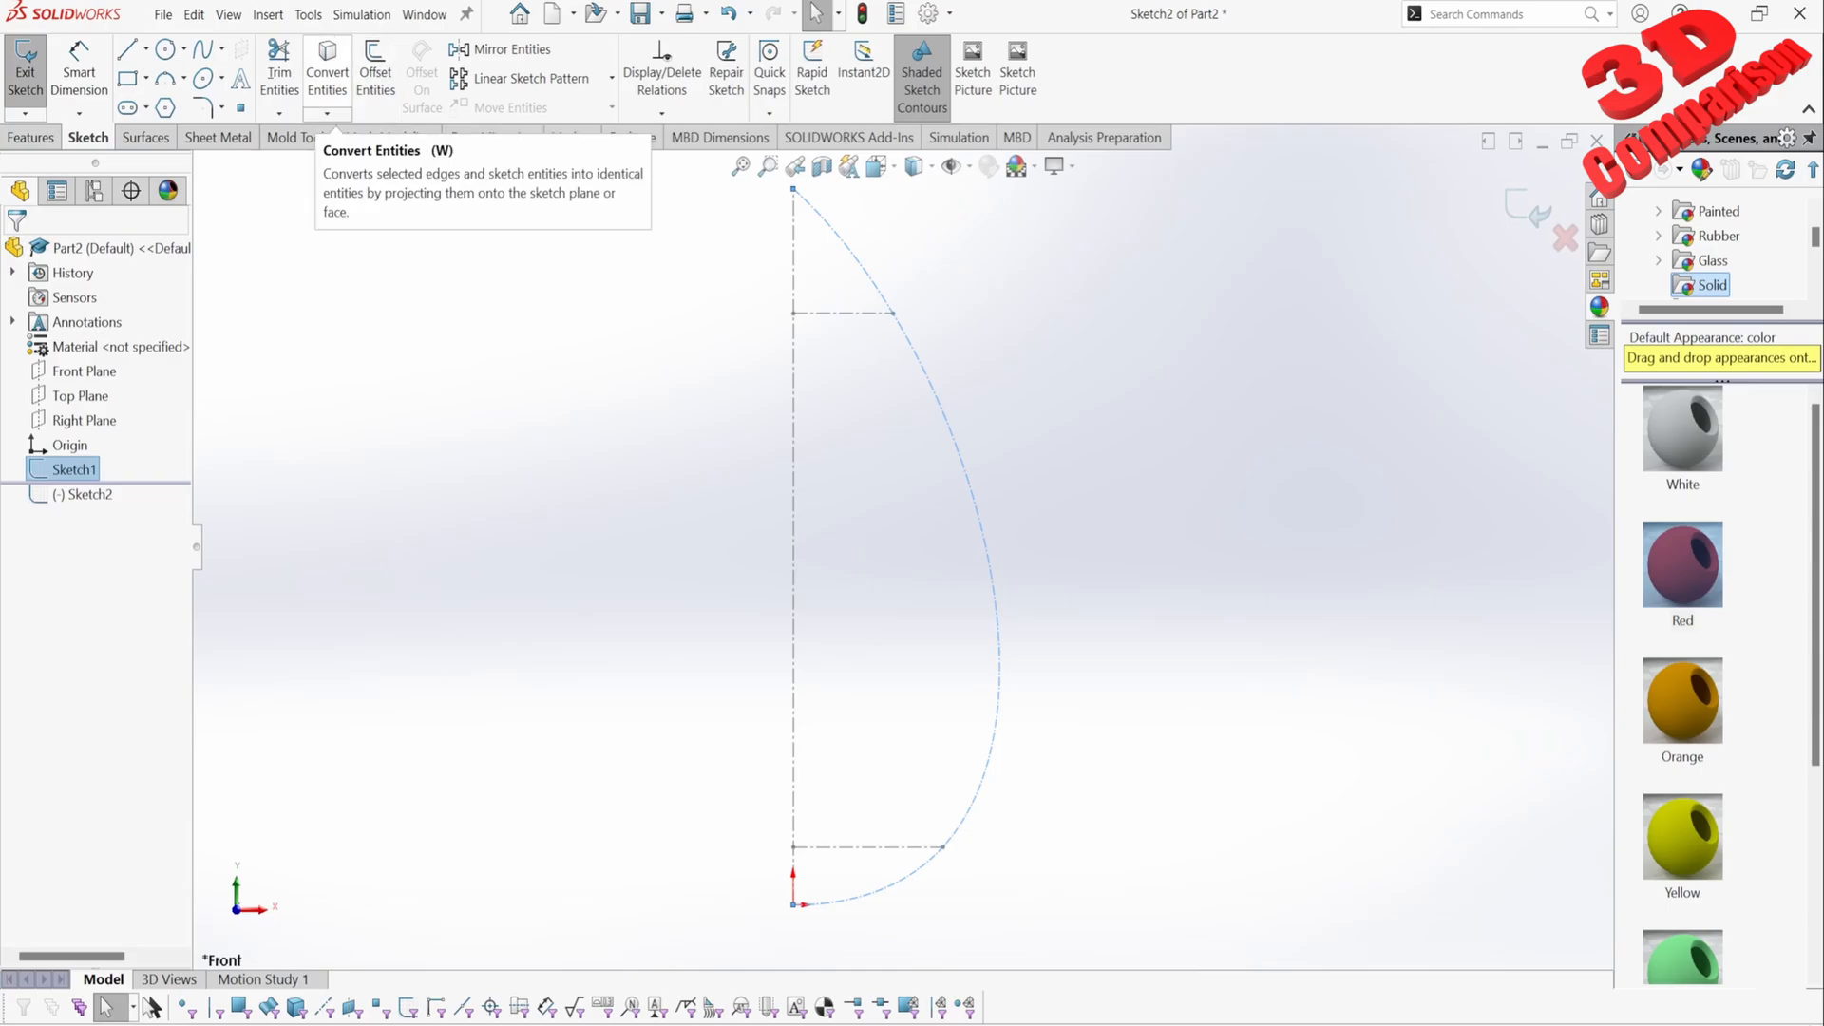
pyautogui.click(327, 74)
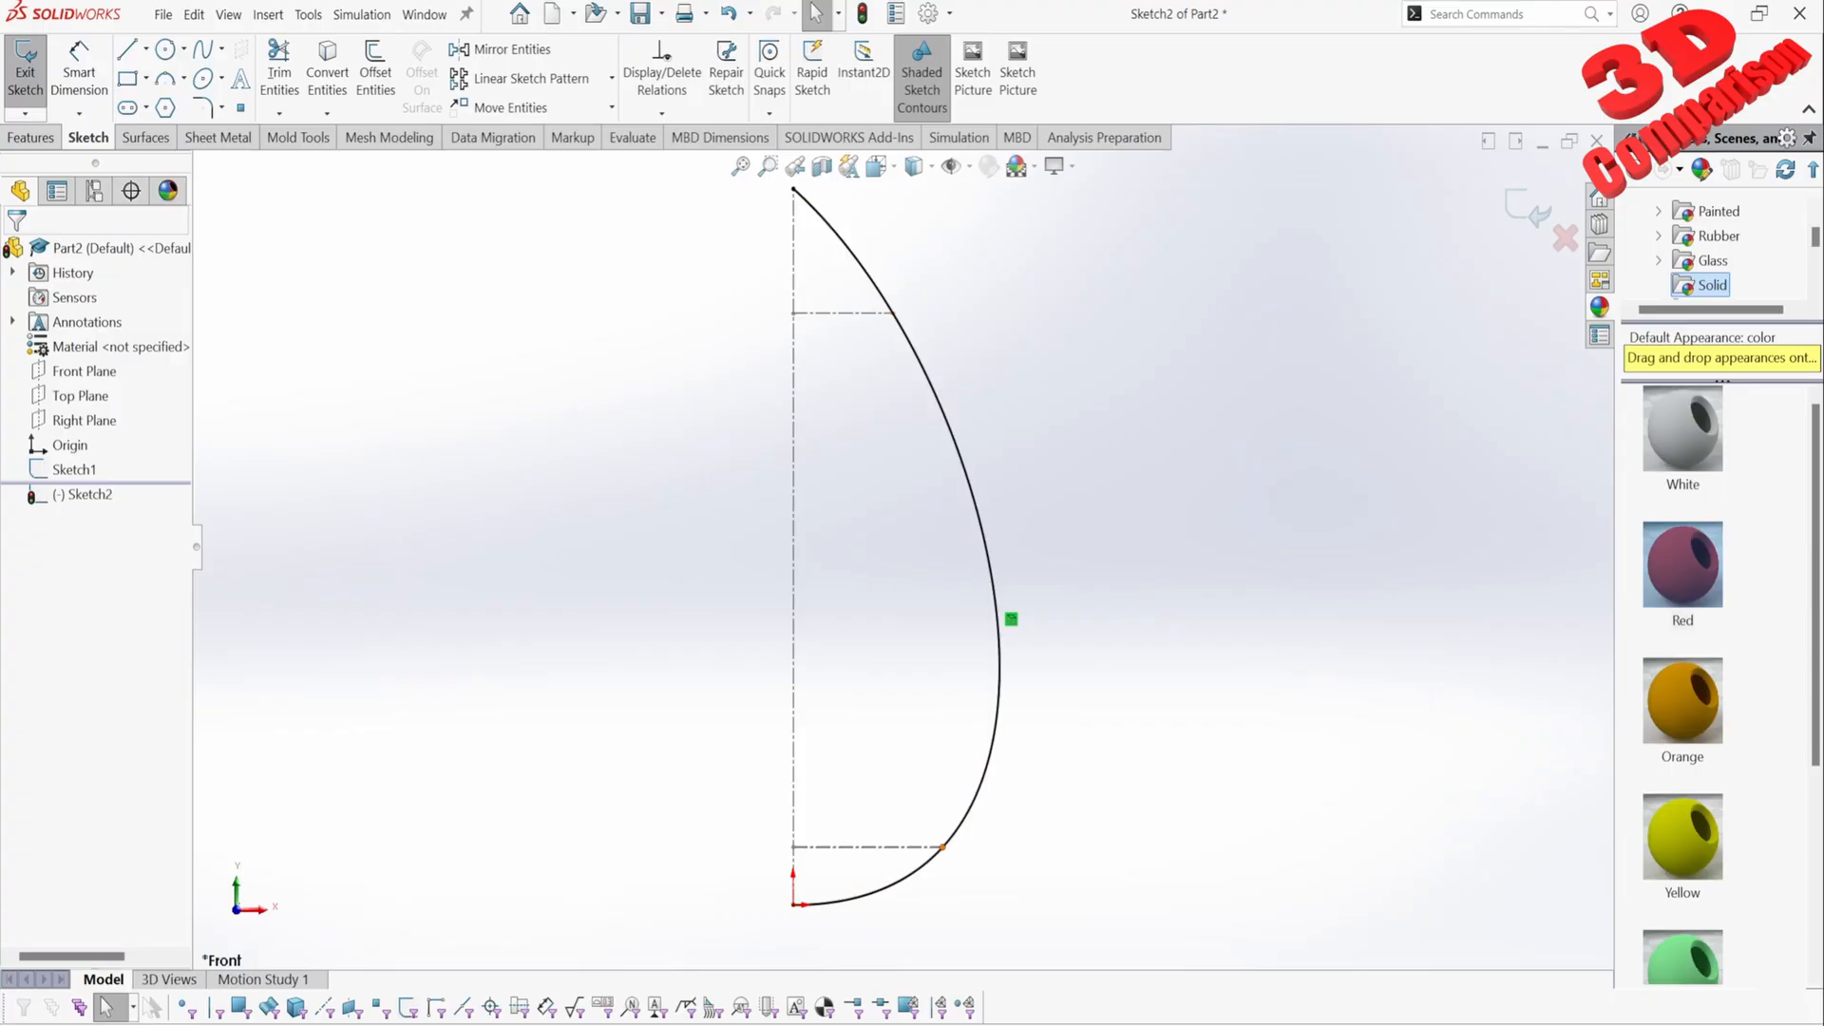
# Step: Convert the upper and lower horizontal layout lines into the same sketch
pyautogui.click(858, 312)
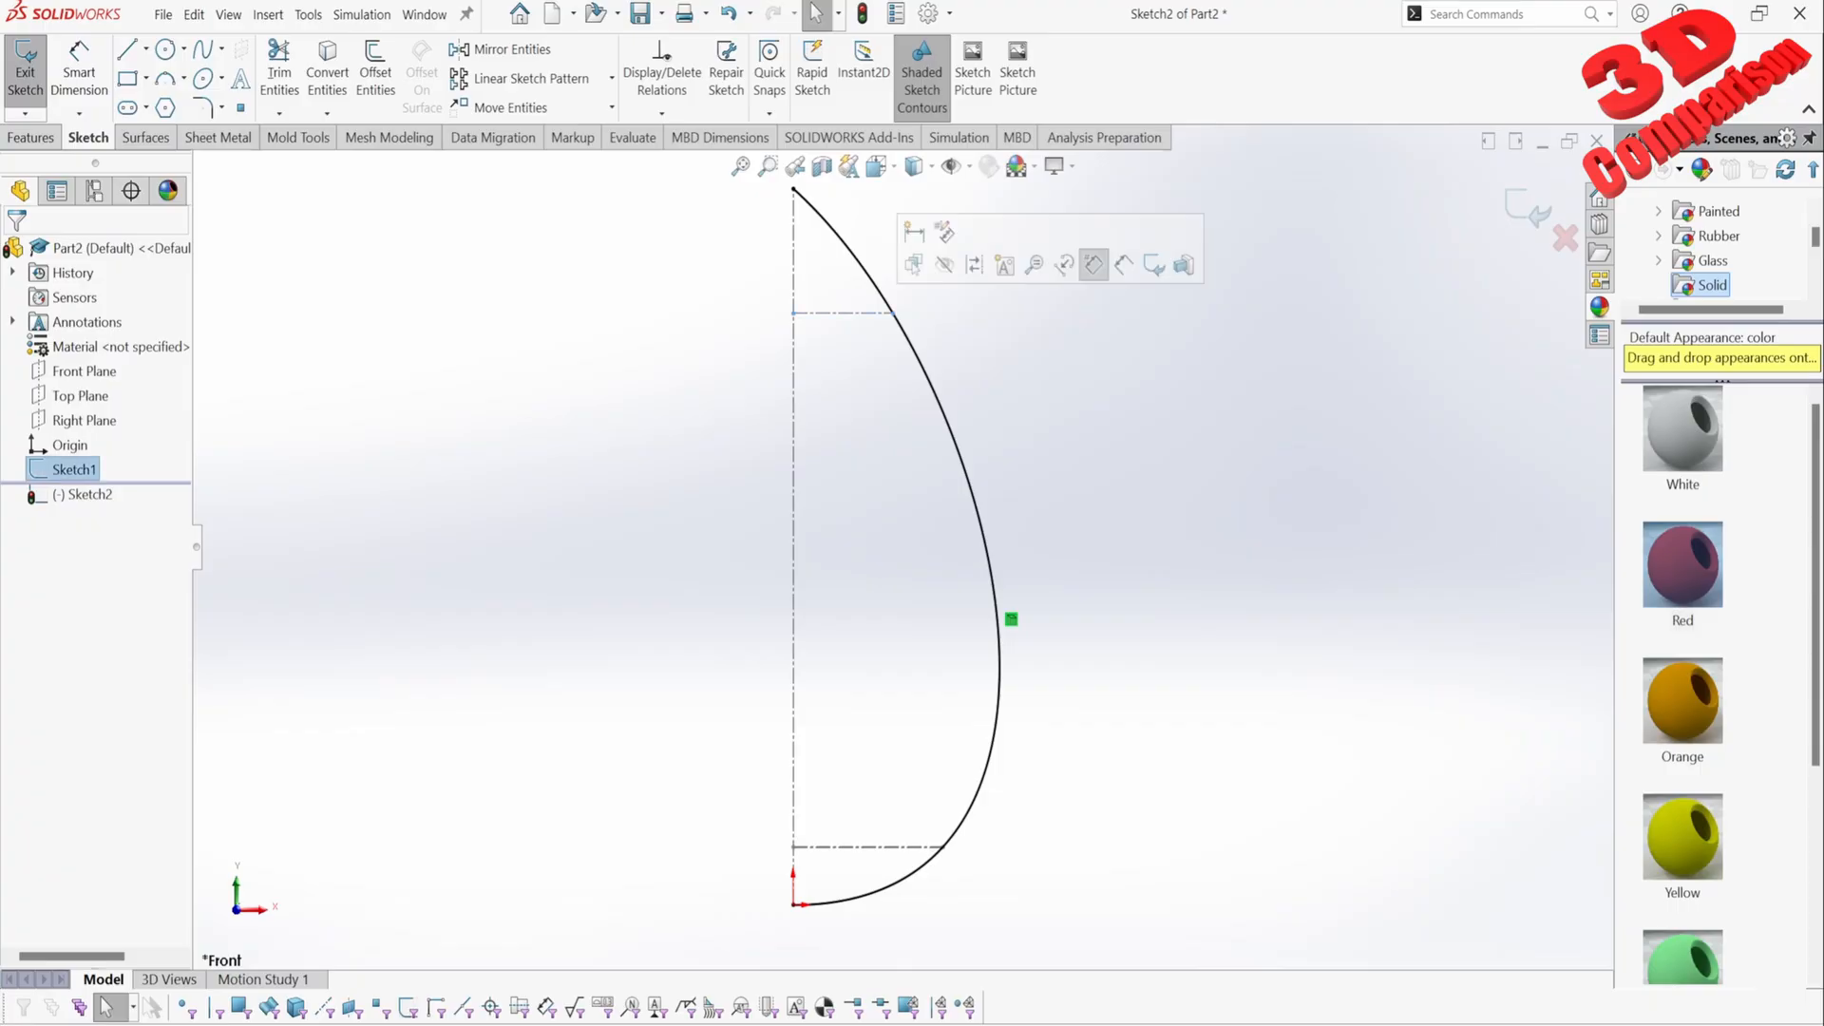
pyautogui.click(328, 75)
pyautogui.click(866, 847)
pyautogui.click(328, 74)
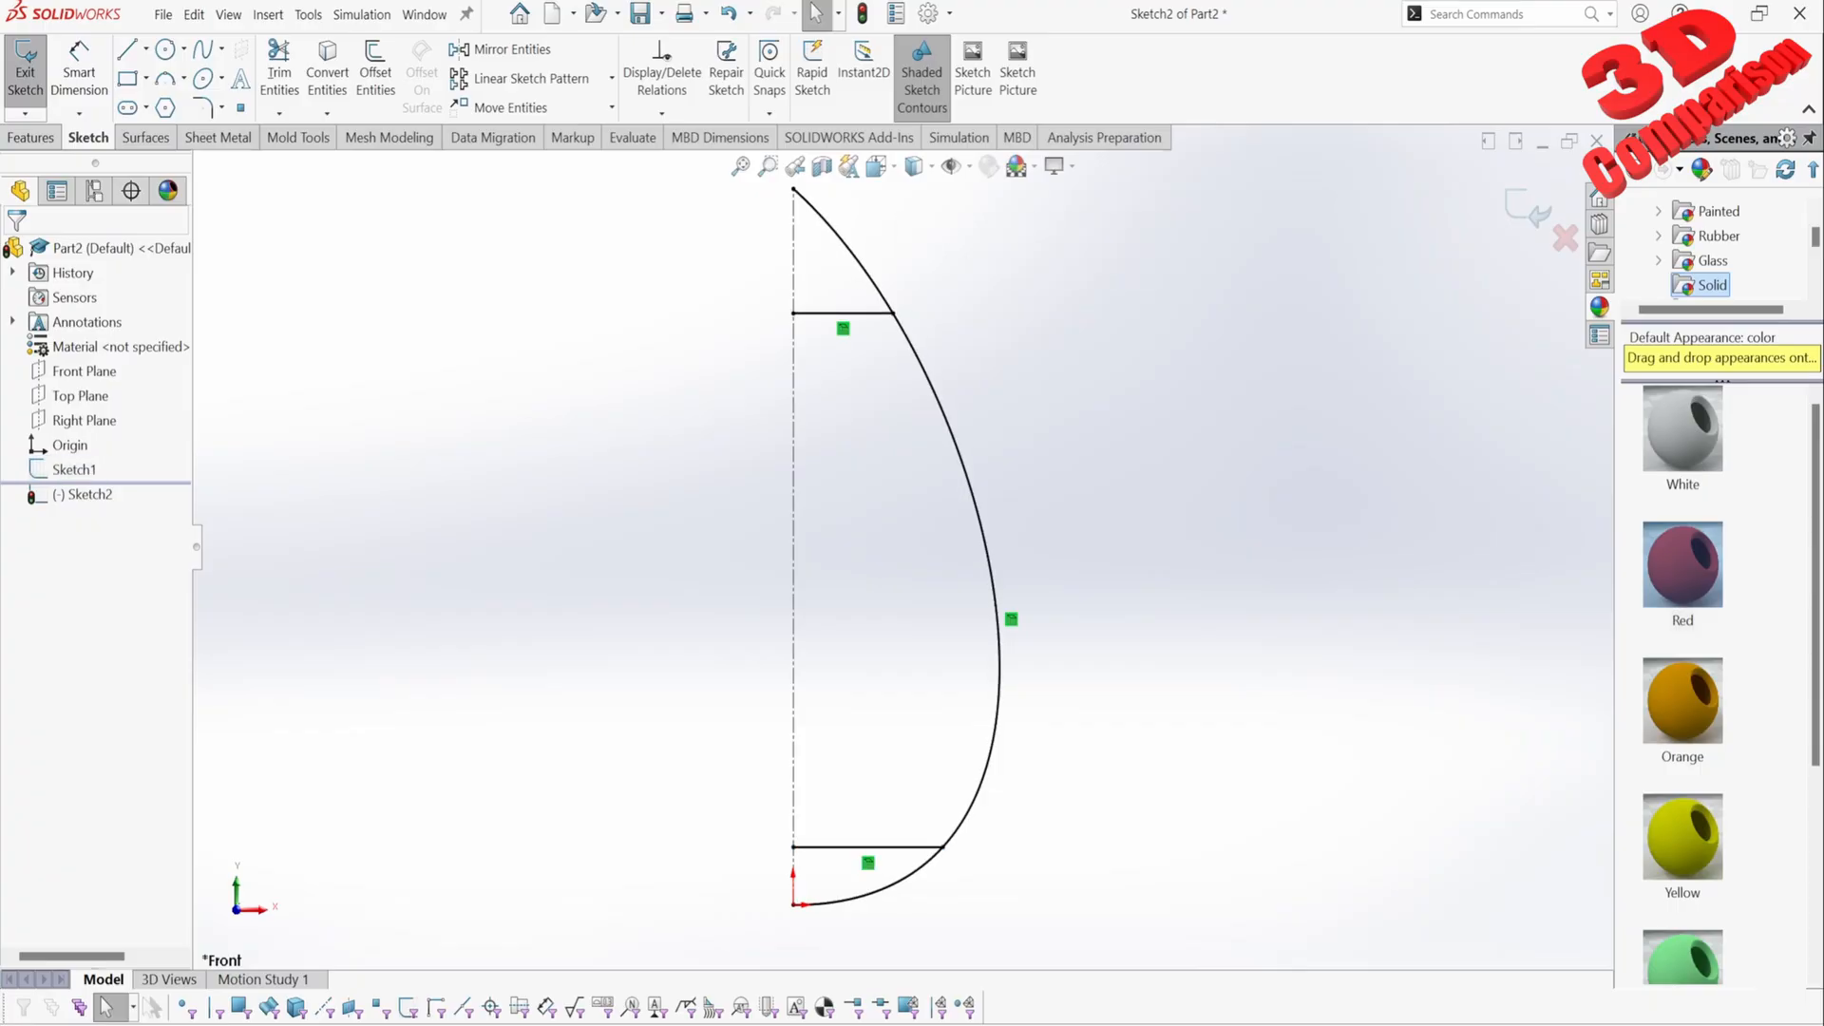
# Step: Trim away the spline portion above the upper horizontal line, and remove that line, using Trim to closest
pyautogui.click(279, 71)
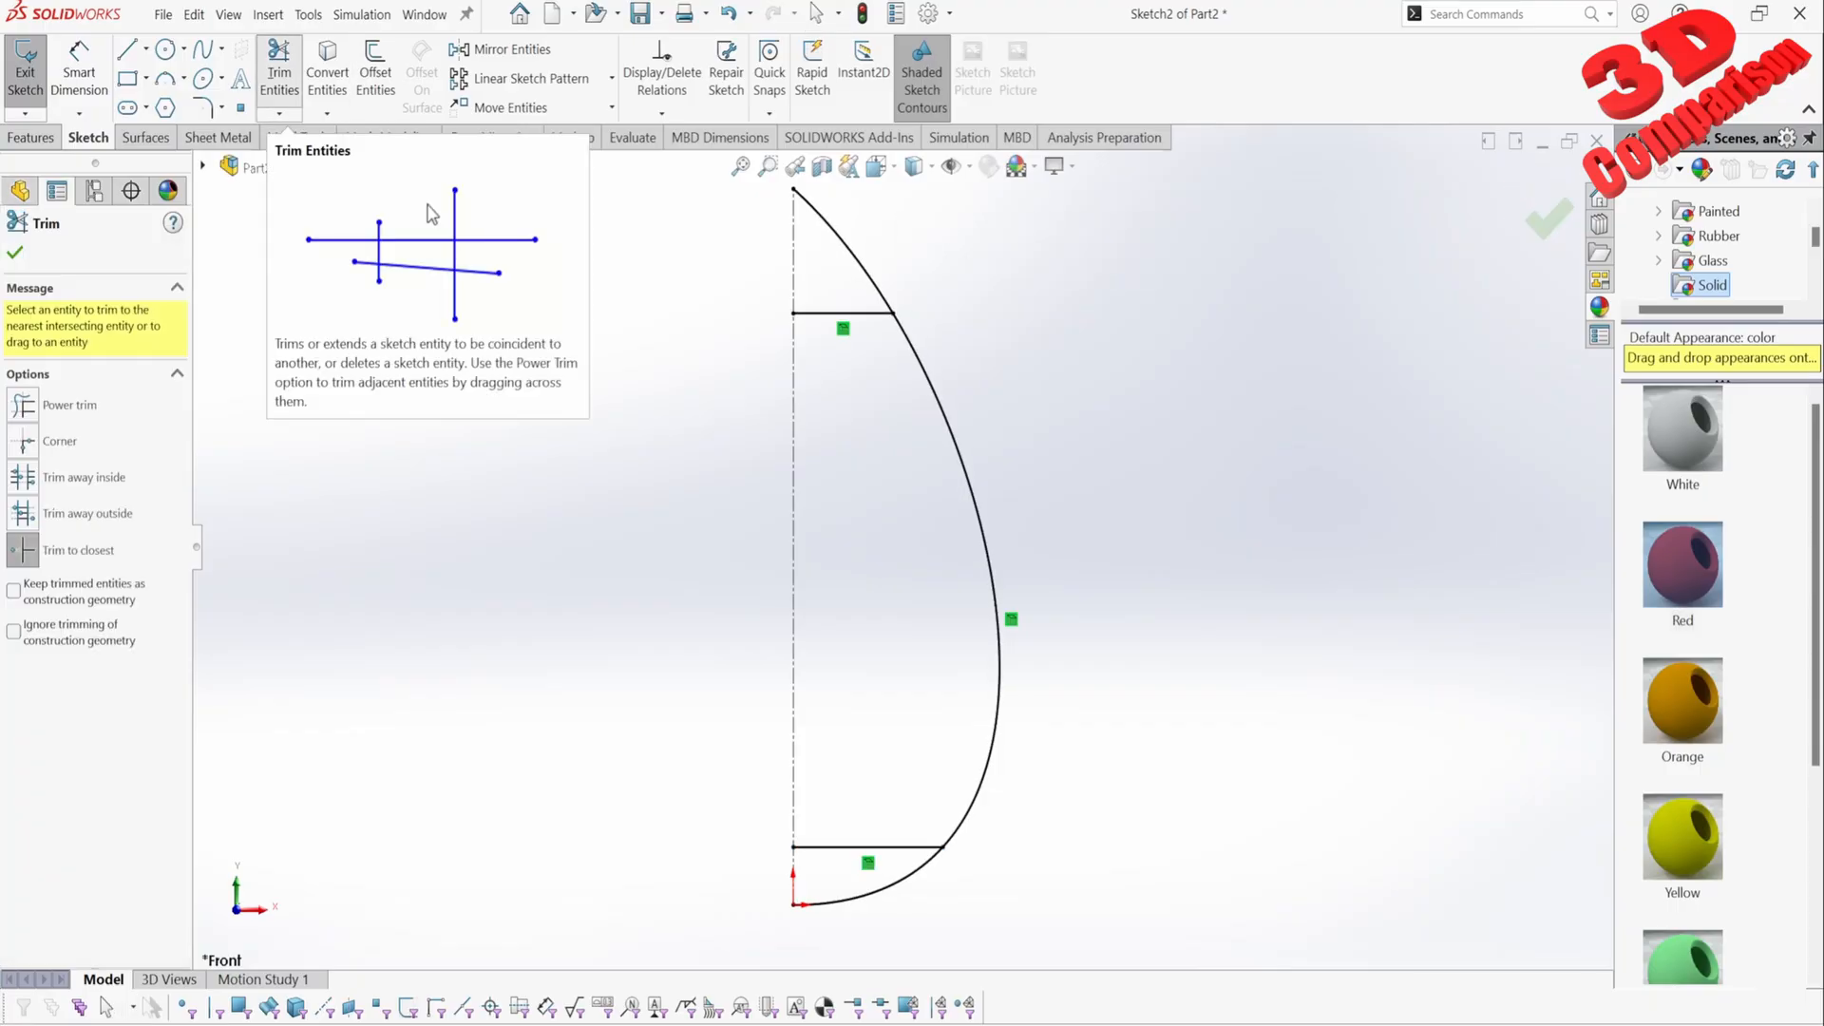
pyautogui.click(429, 207)
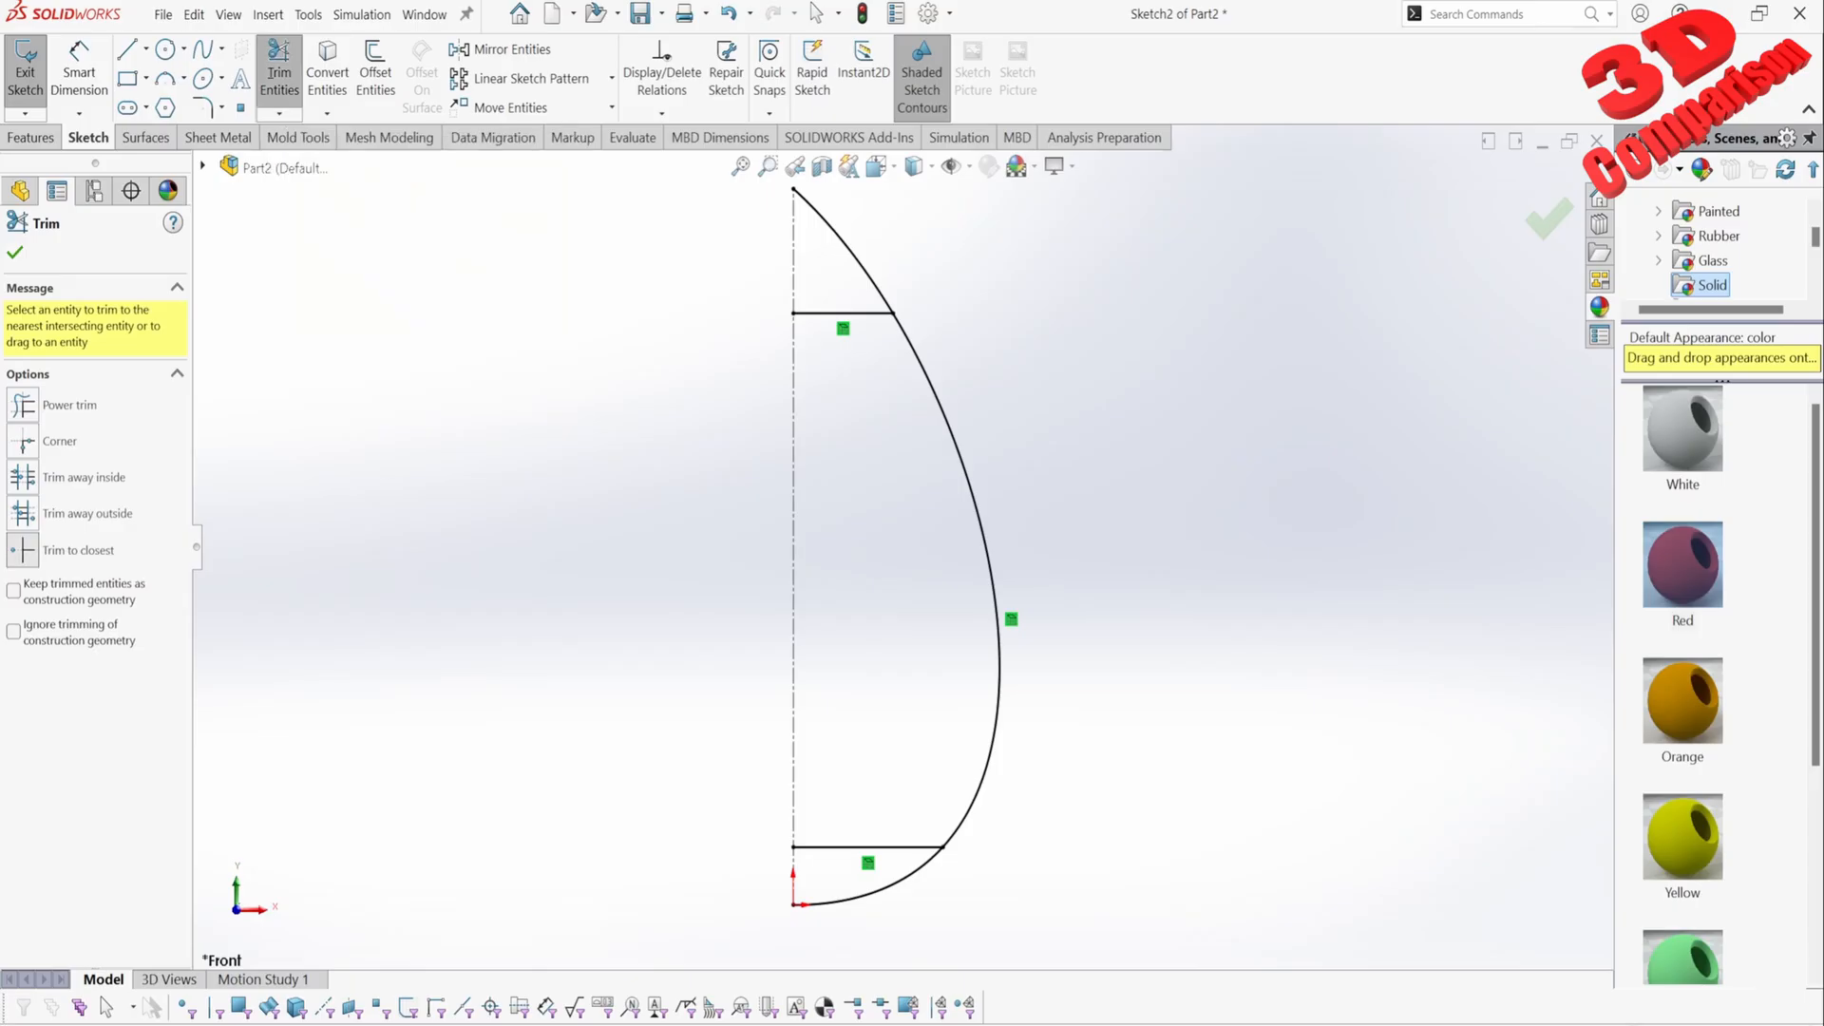
pyautogui.click(23, 550)
pyautogui.click(847, 251)
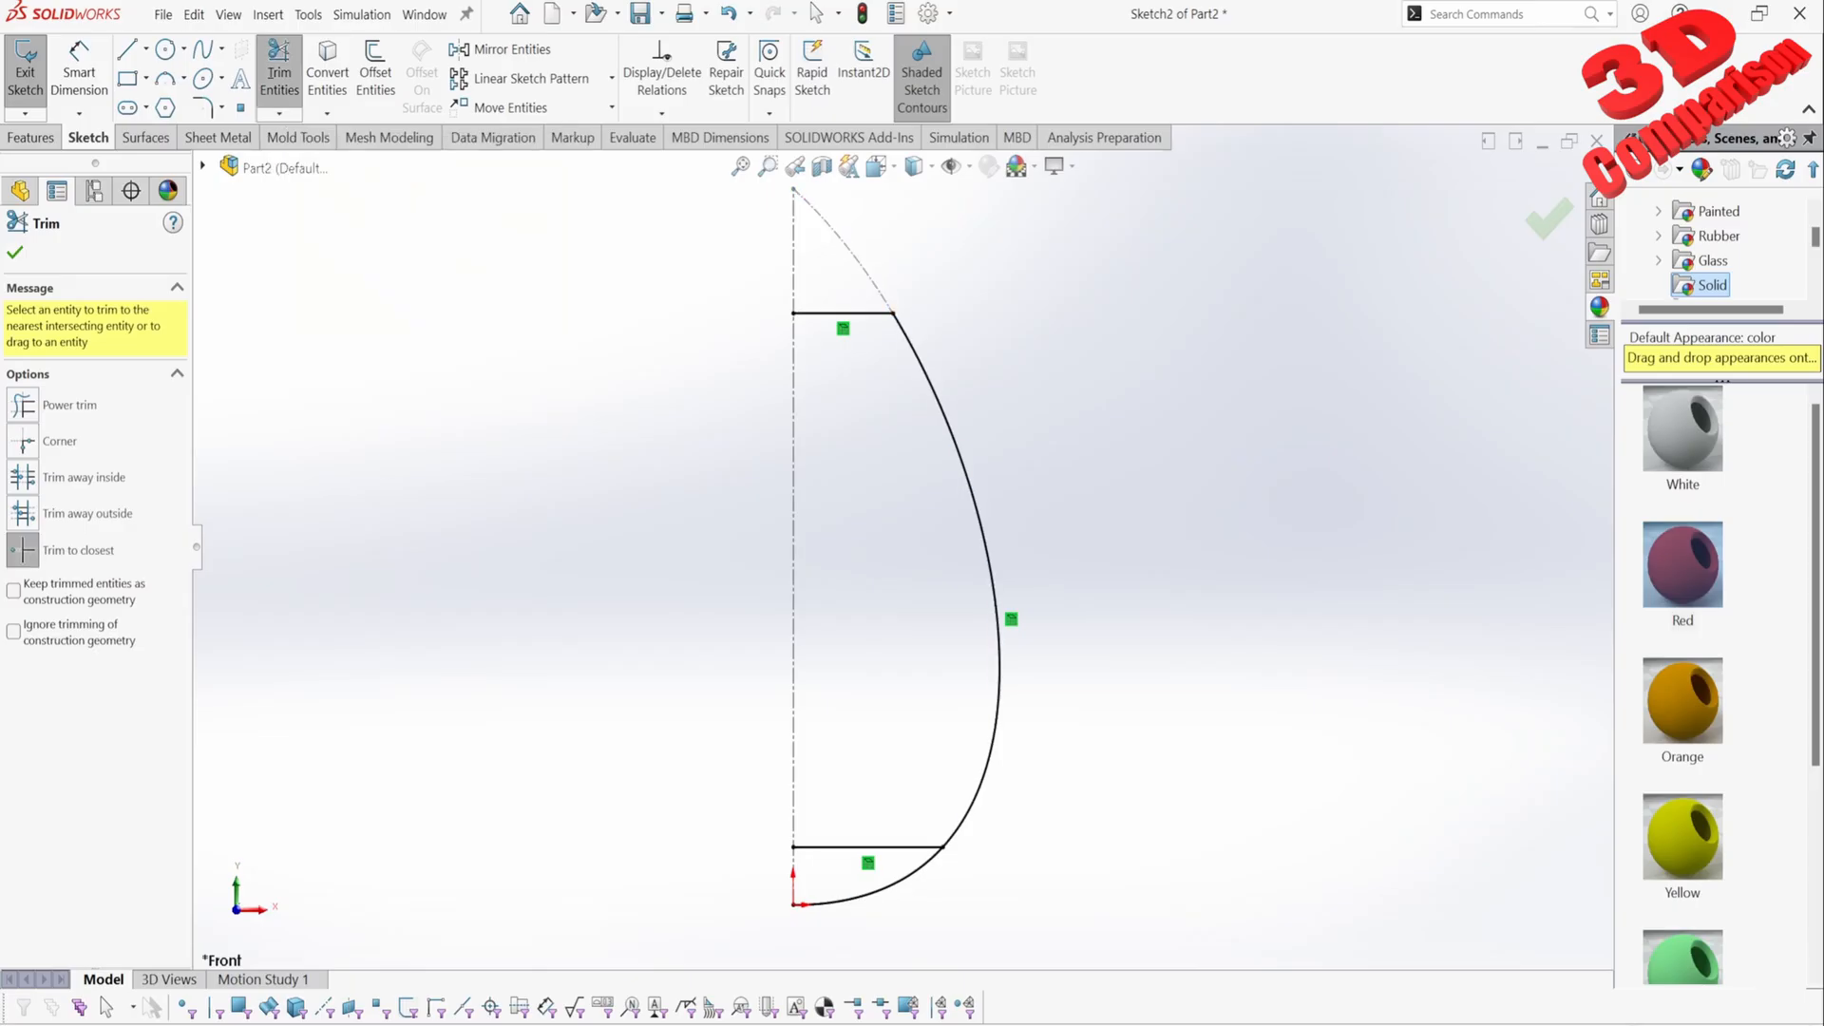
pyautogui.click(845, 313)
pyautogui.click(867, 847)
pyautogui.click(997, 589)
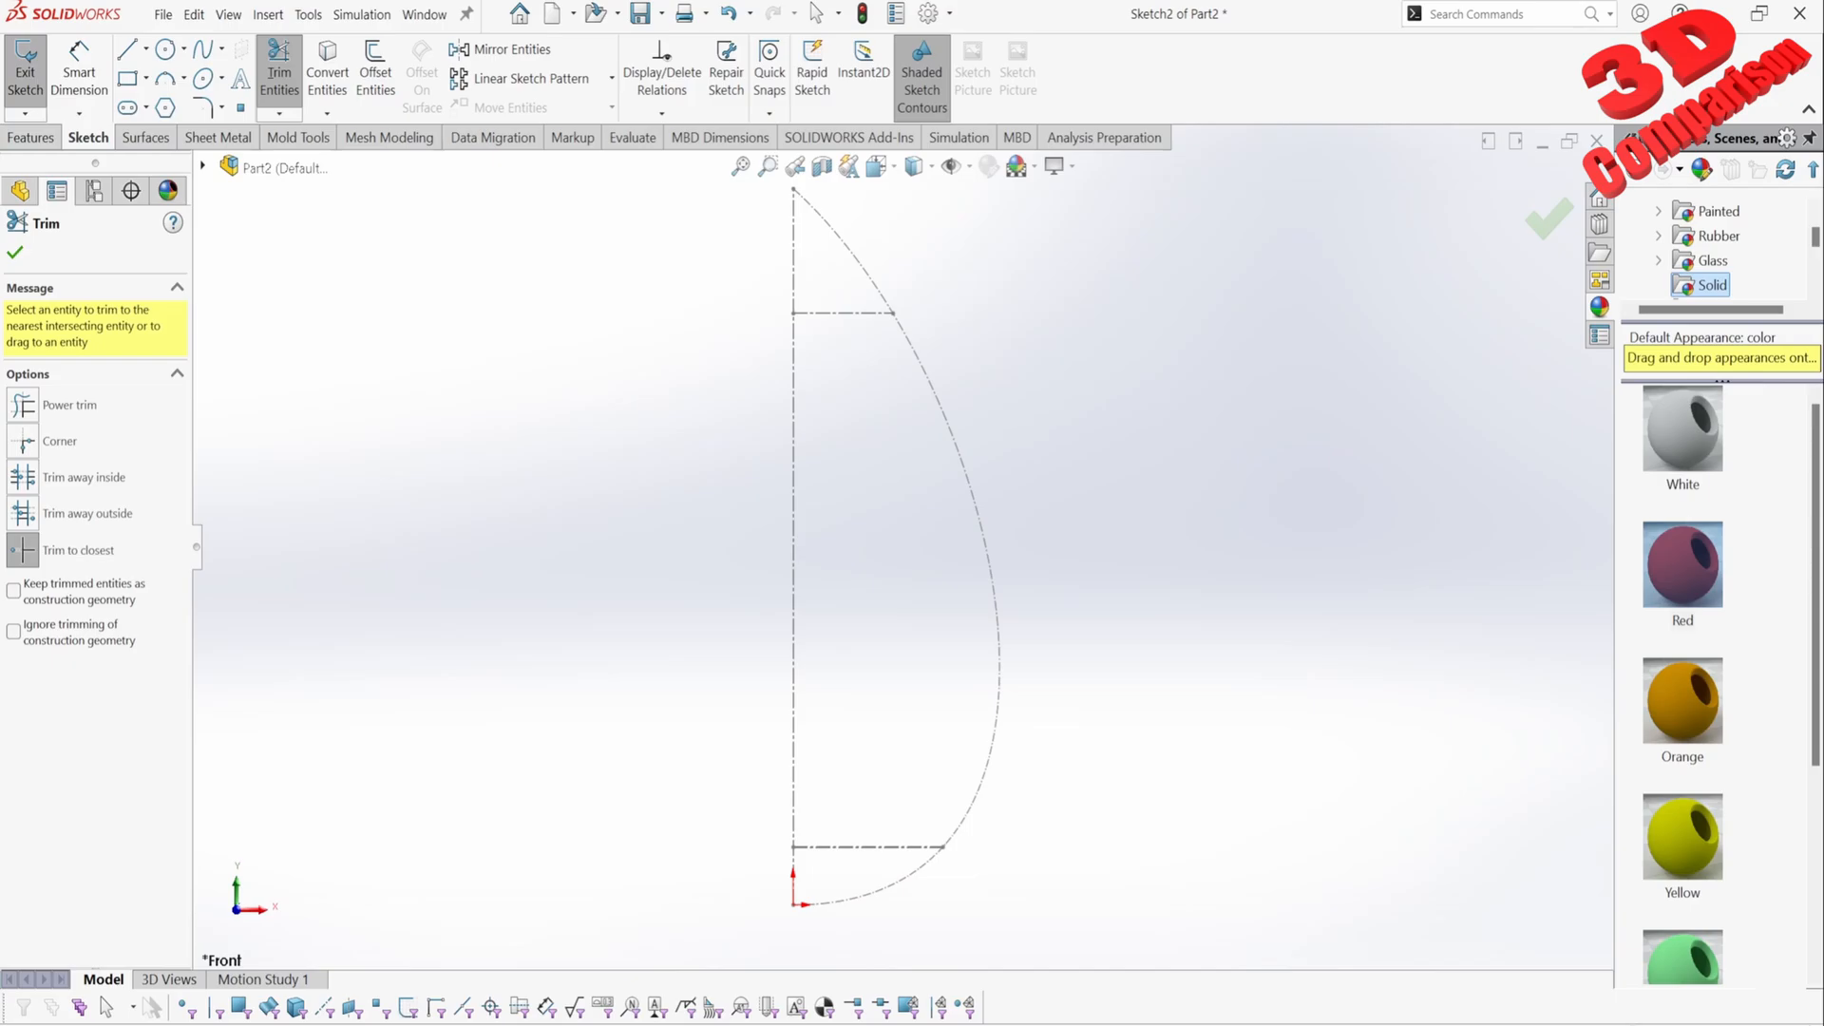
pyautogui.press('super')
pyautogui.press('super')
pyautogui.hotkey('ctrl', 'z')
pyautogui.hotkey('ctrl', 'z')
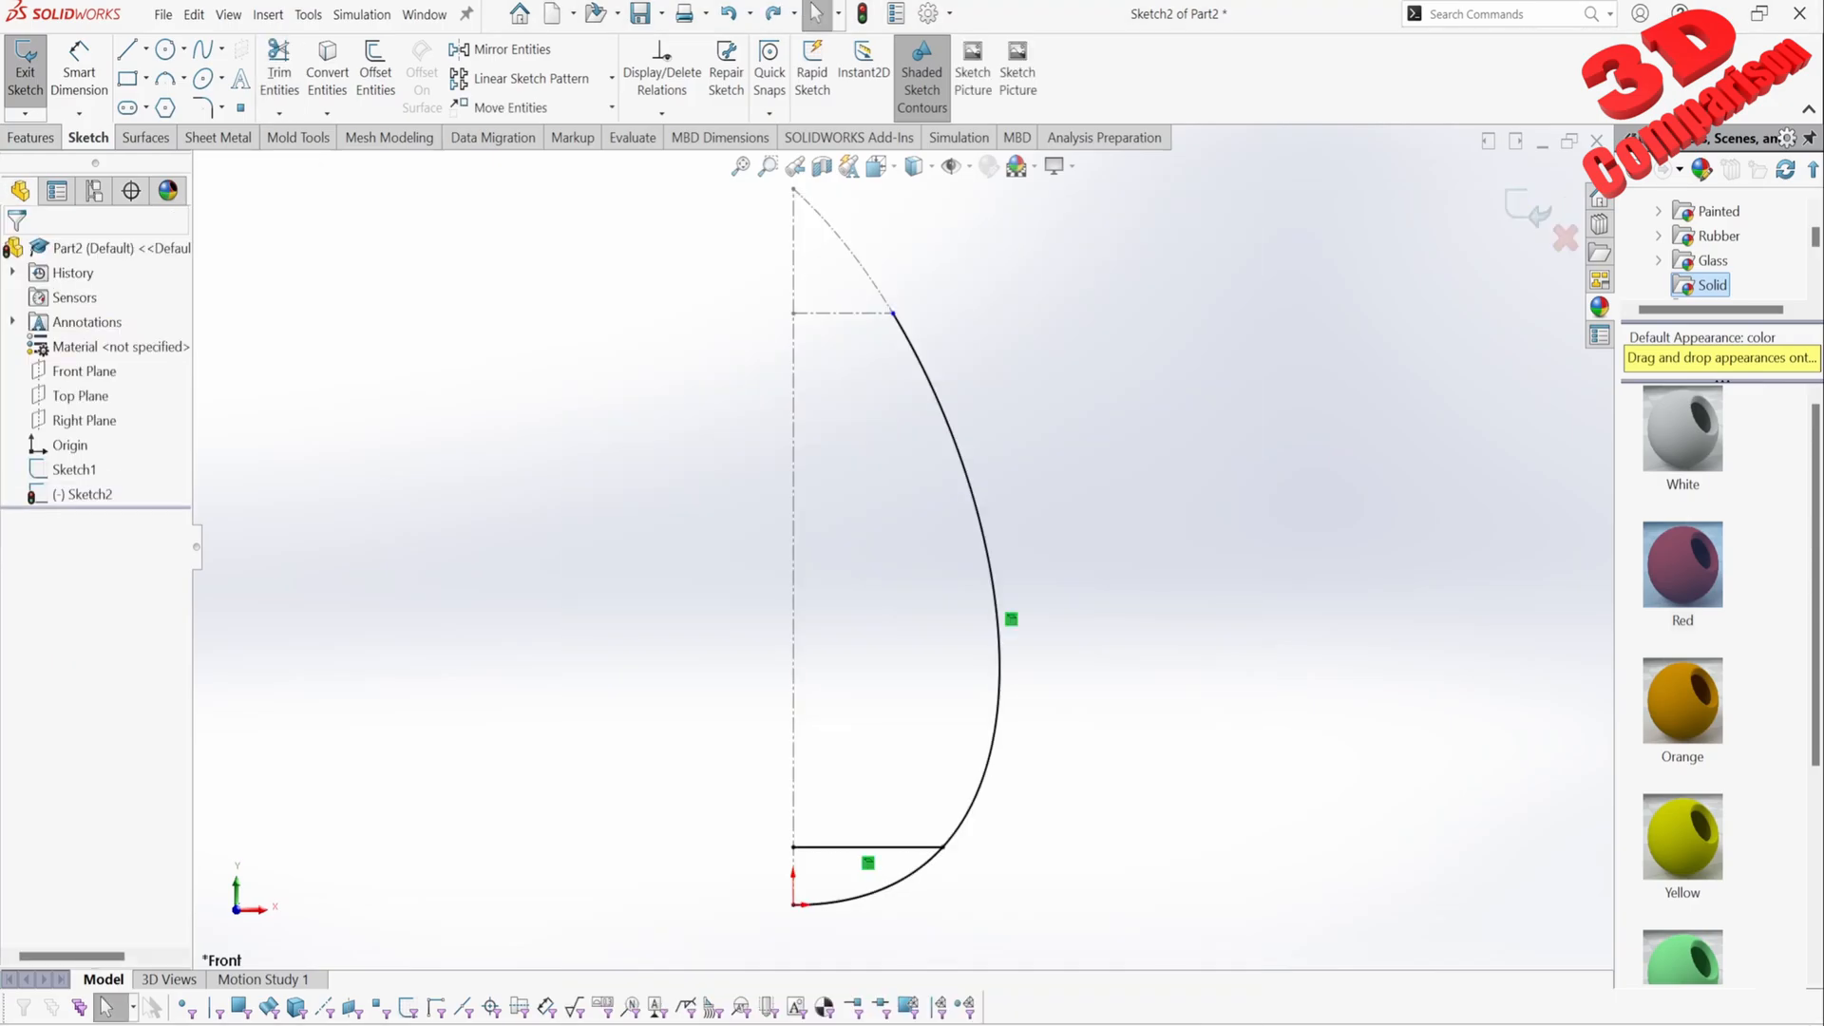
# Step: Trim away the spline portion below the lower horizontal line and that line itself, and exit the sketch
pyautogui.click(279, 69)
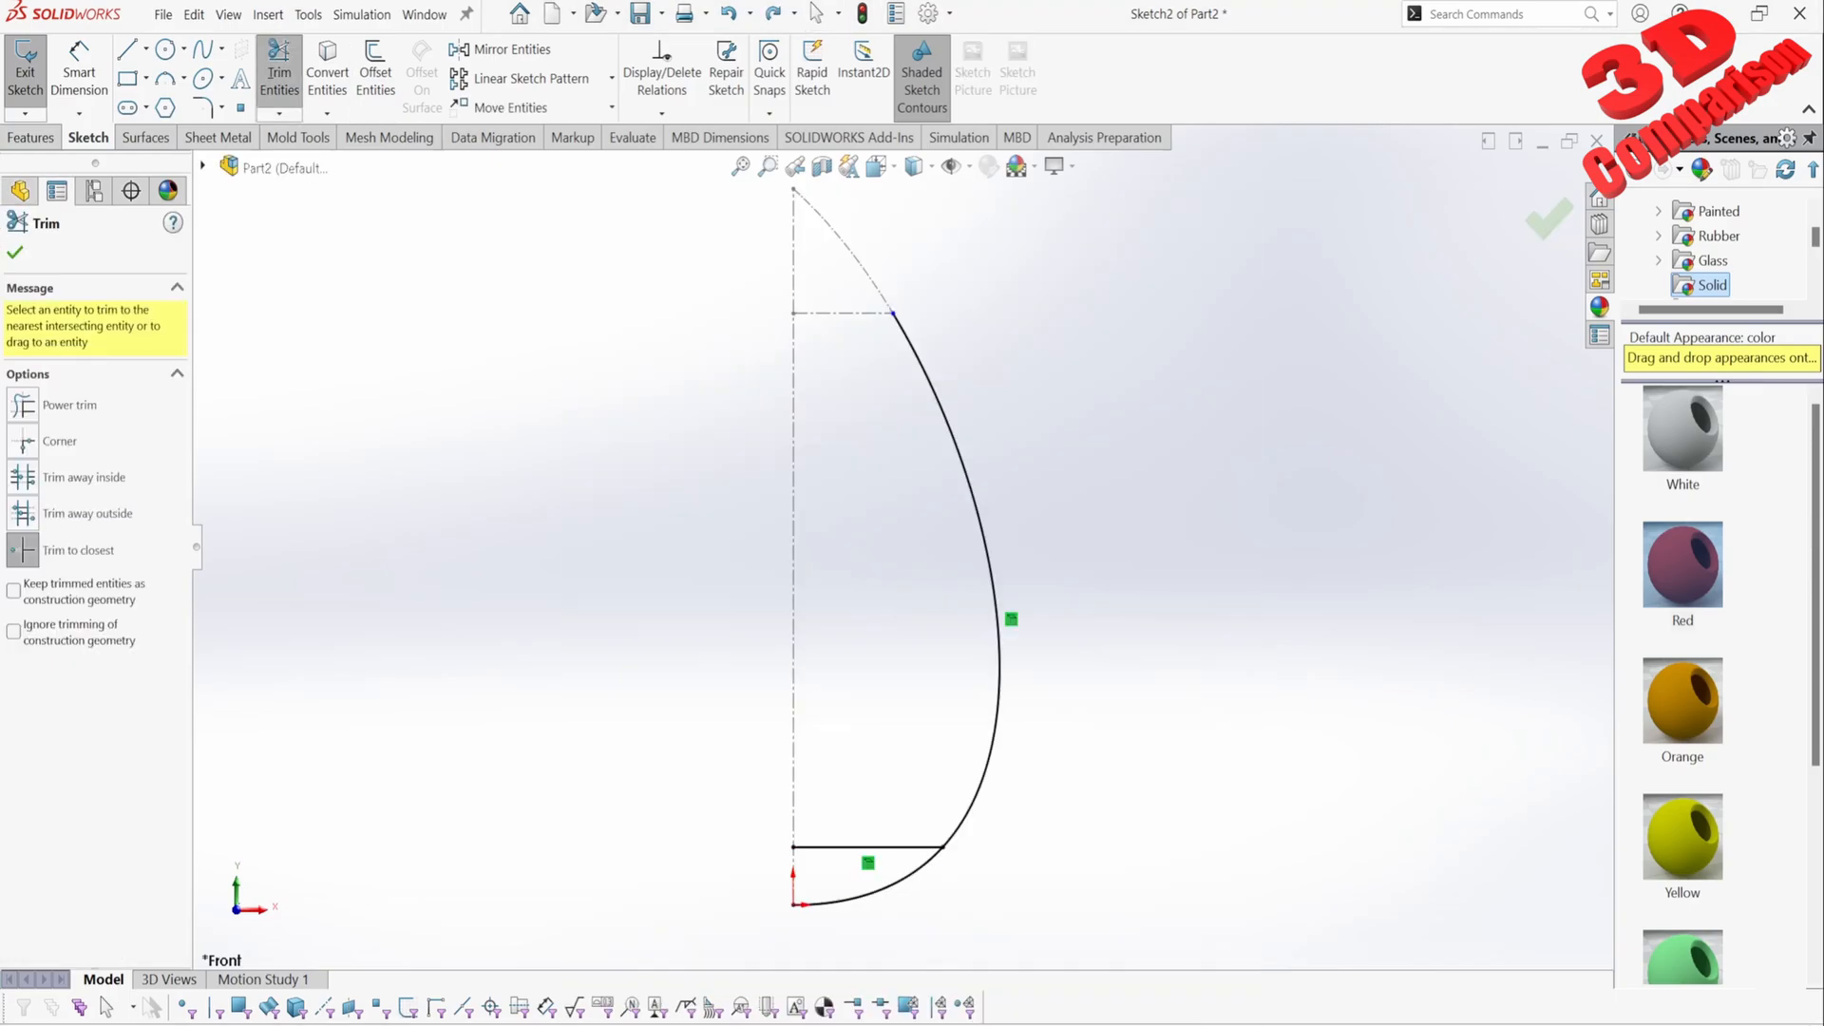
pyautogui.click(891, 884)
pyautogui.click(875, 847)
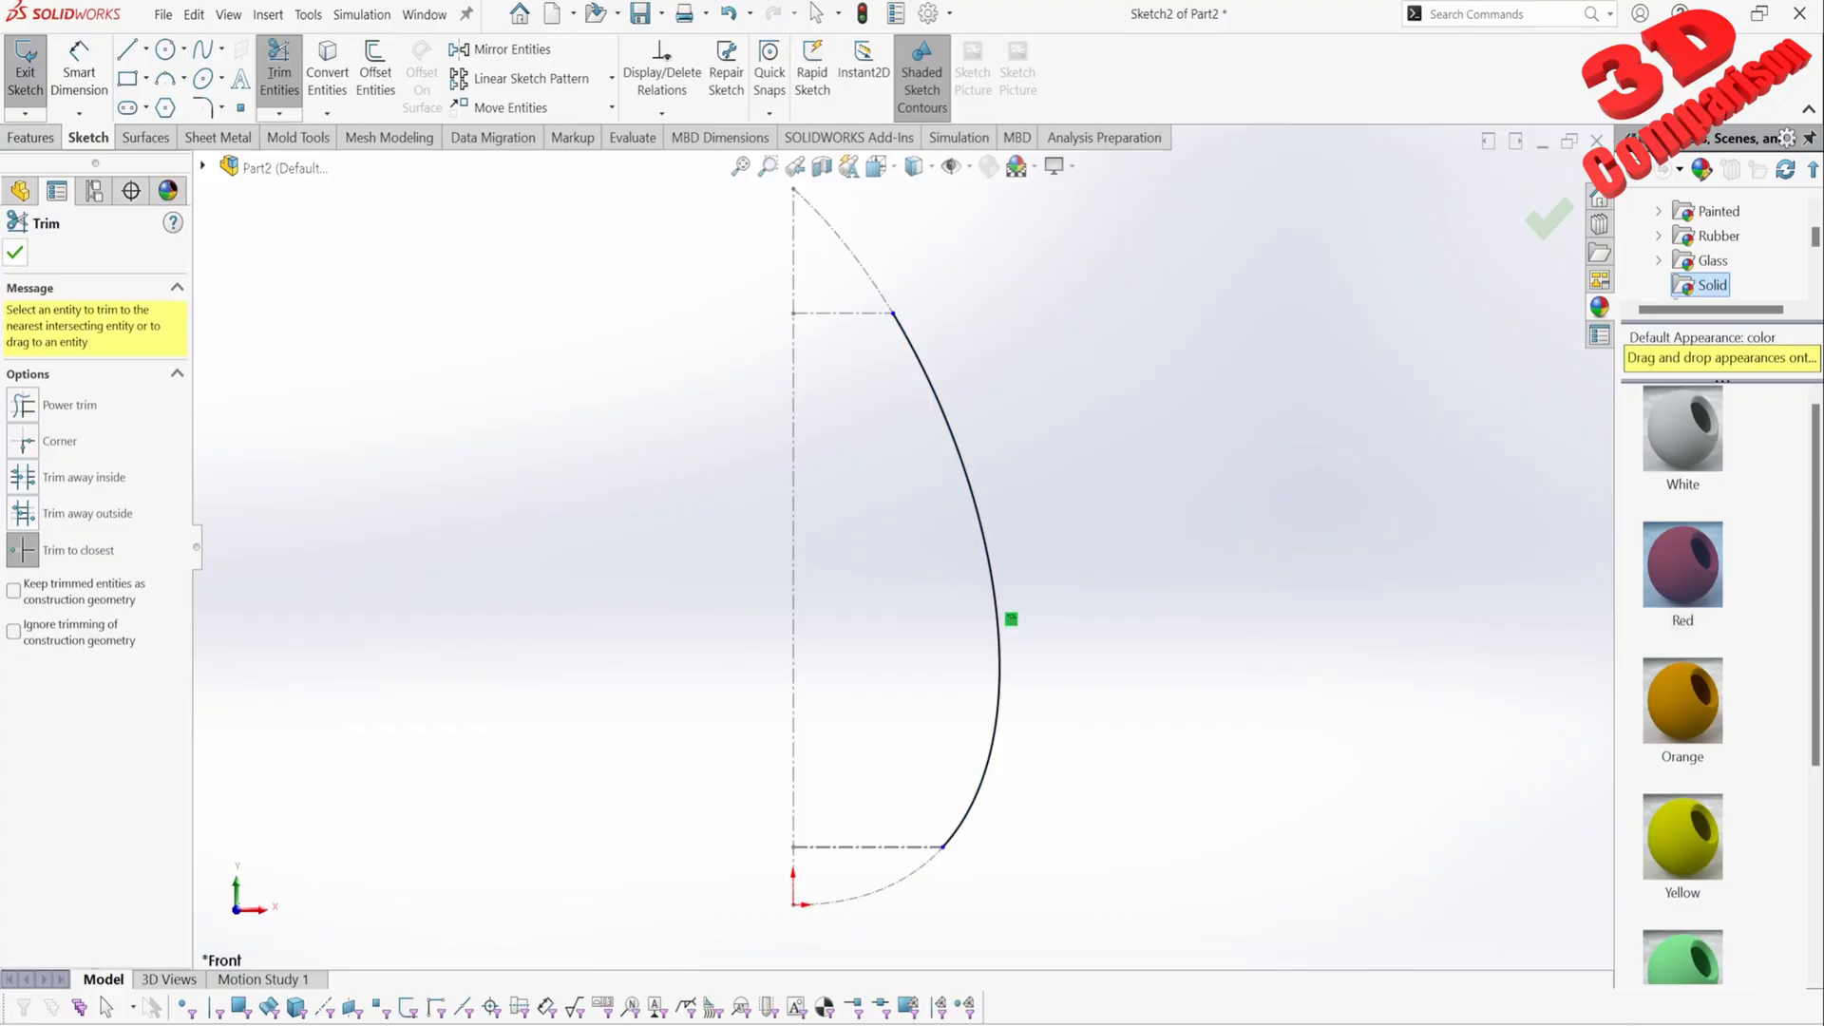
pyautogui.press('Escape')
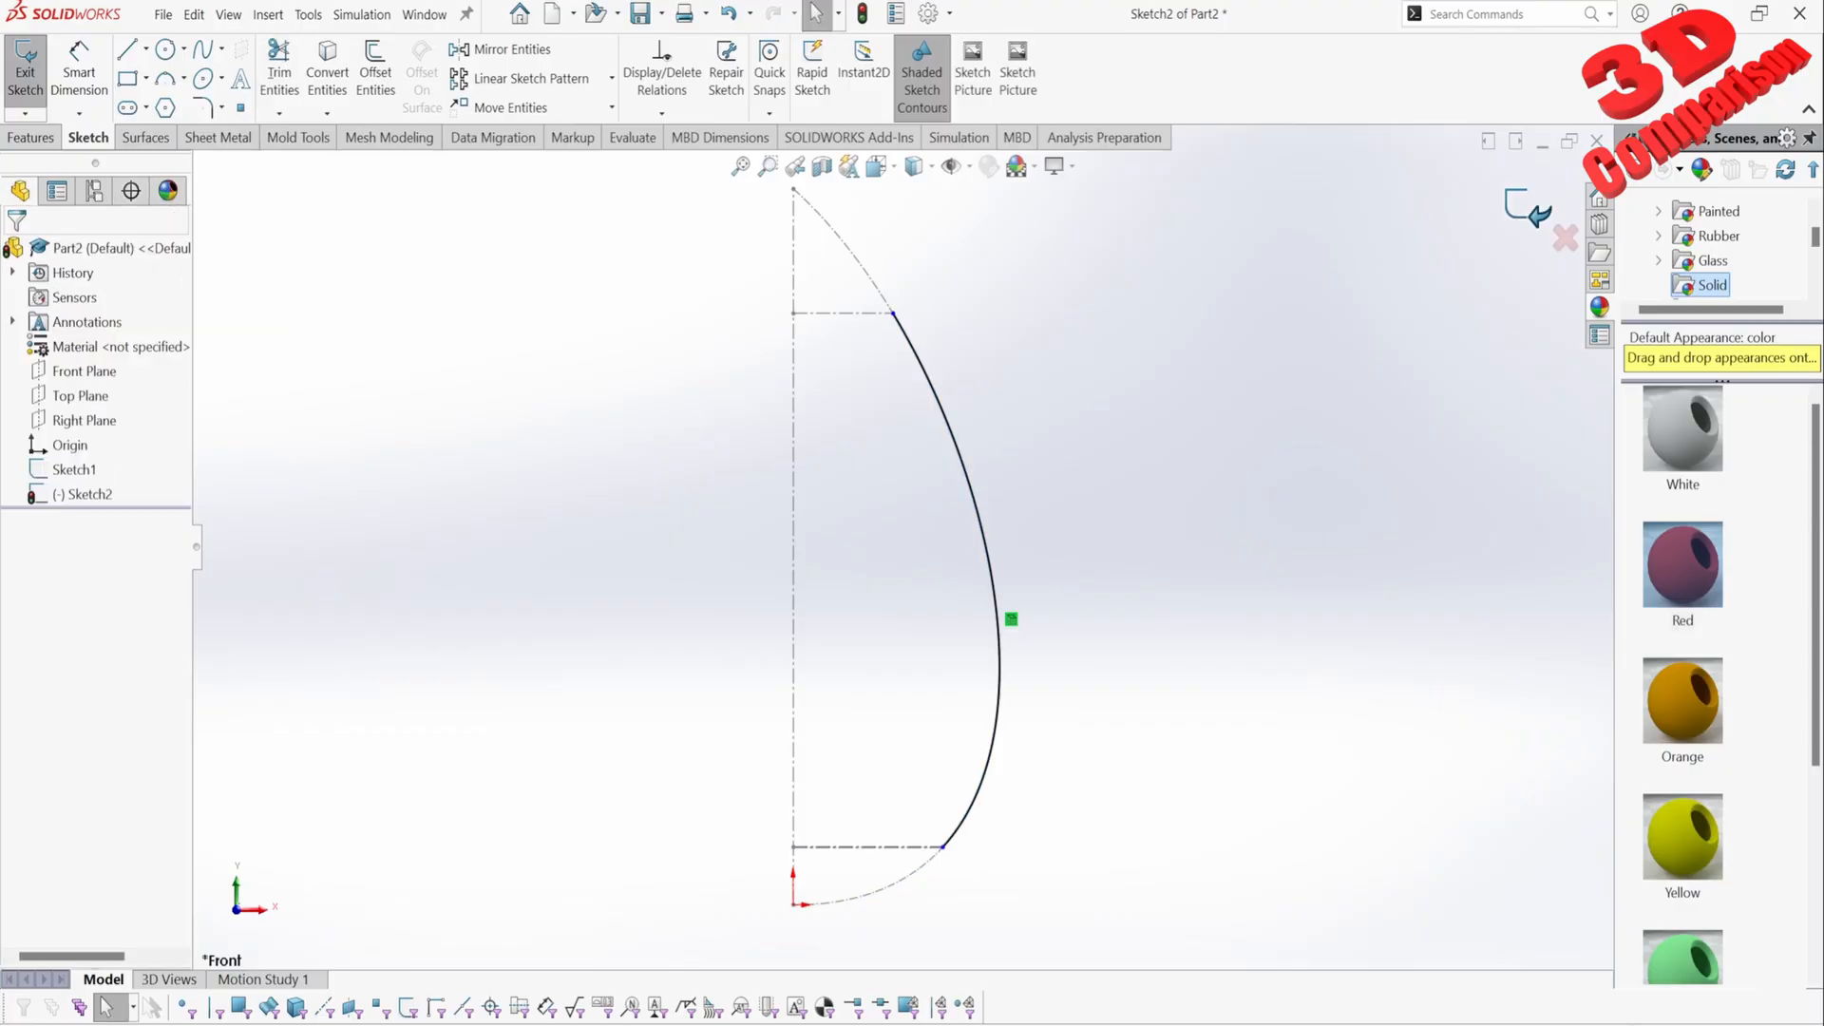
pyautogui.click(1528, 209)
# Step: Create a revolved surface by turning the trimmed spline 360° about the layout sketch's vertical centerline
pyautogui.scroll(2, 895, 544)
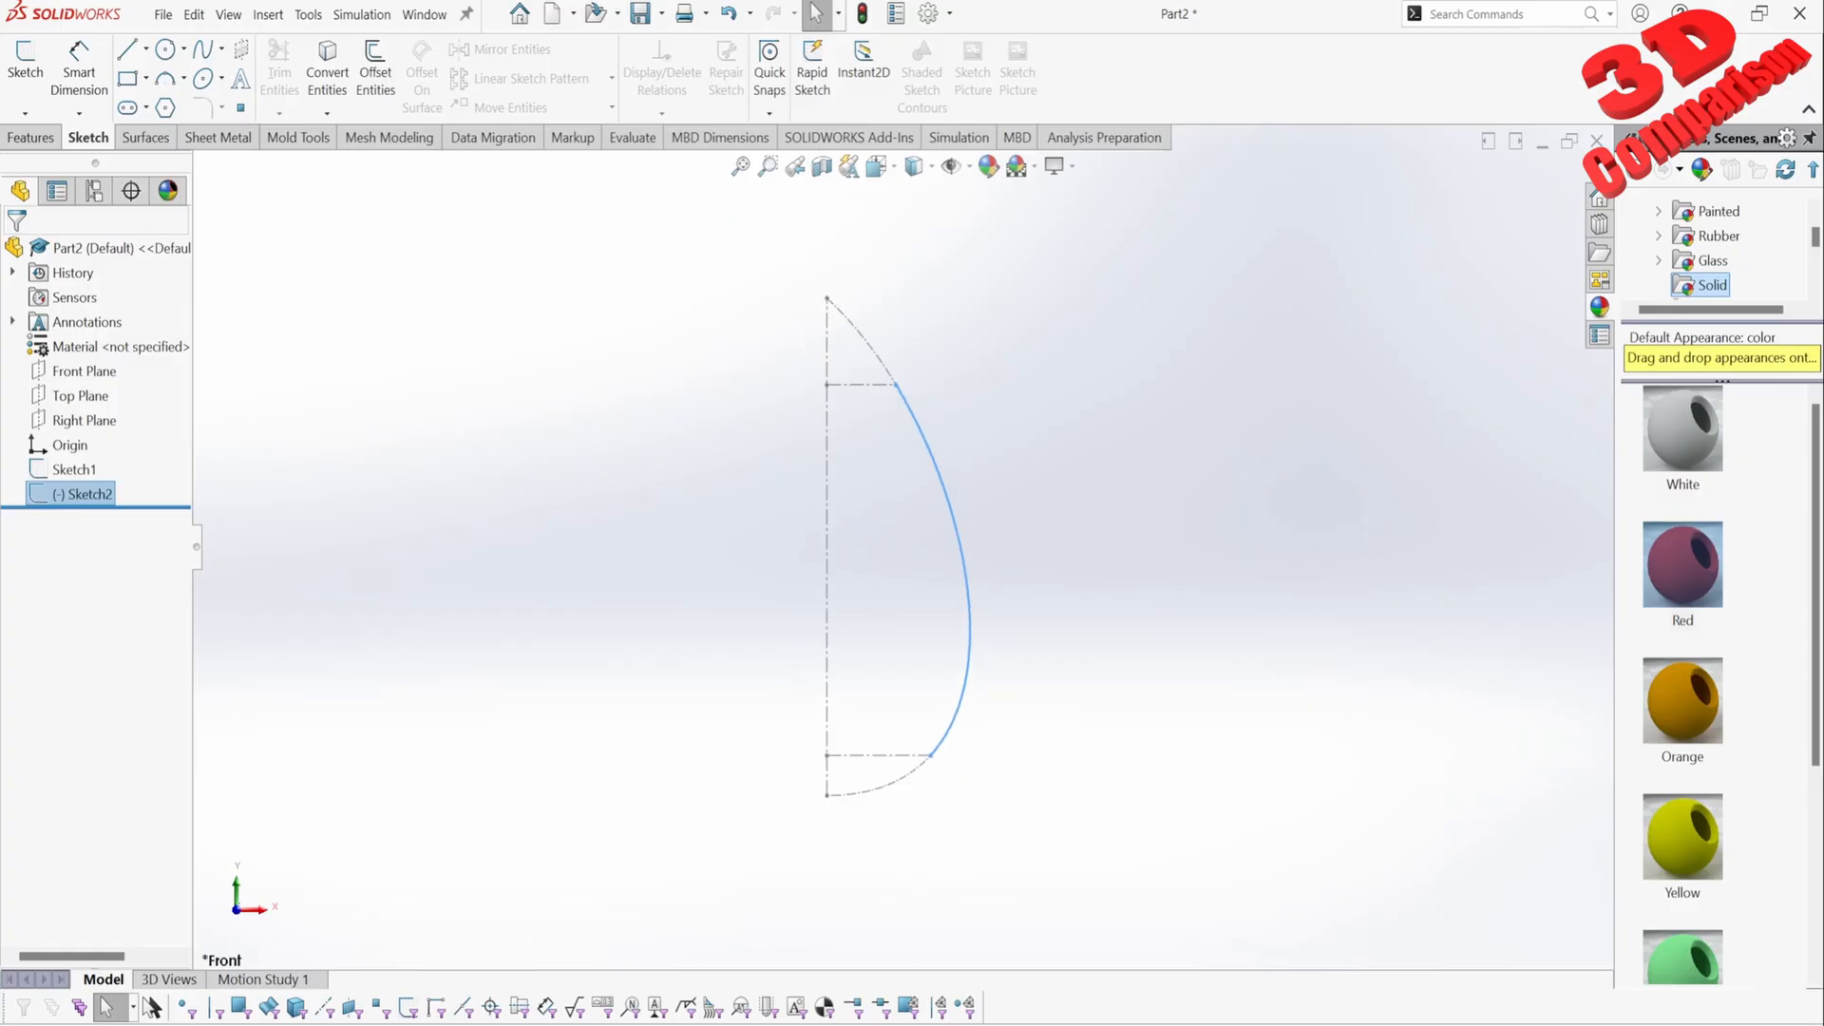
pyautogui.moveTo(895, 544); pyautogui.dragTo(899, 608, button='middle')
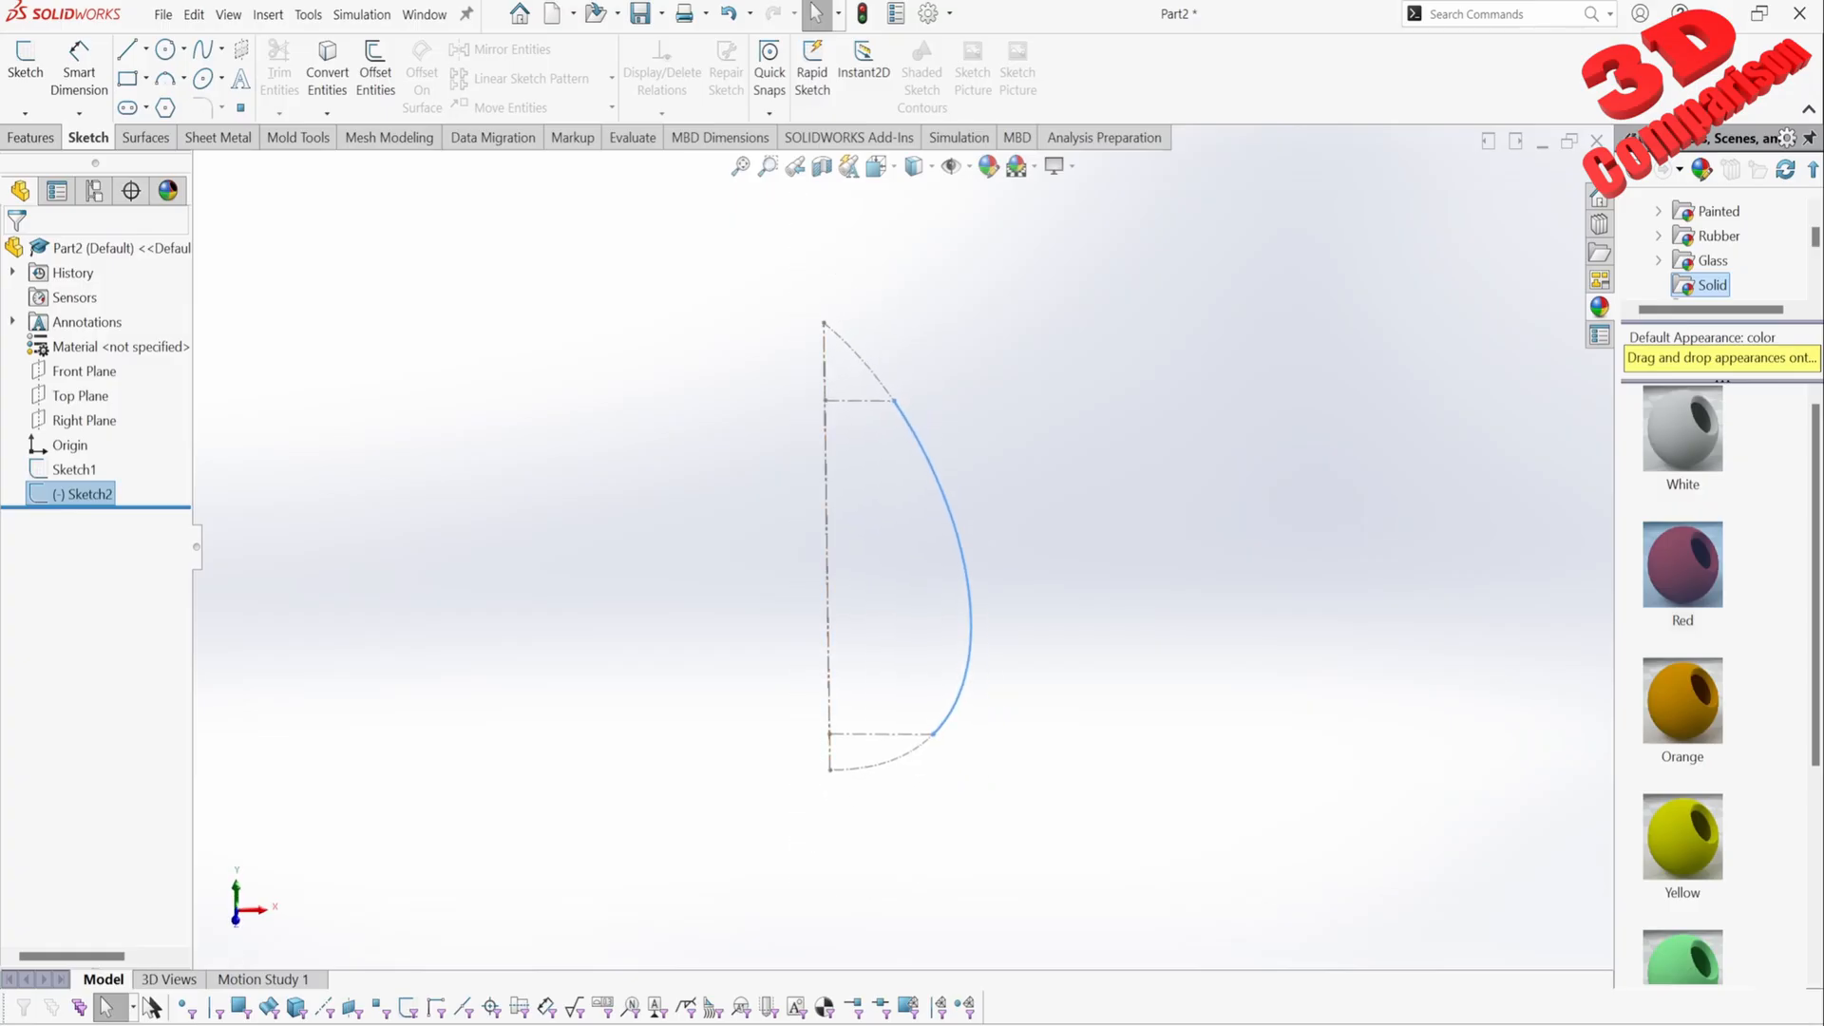
pyautogui.click(145, 137)
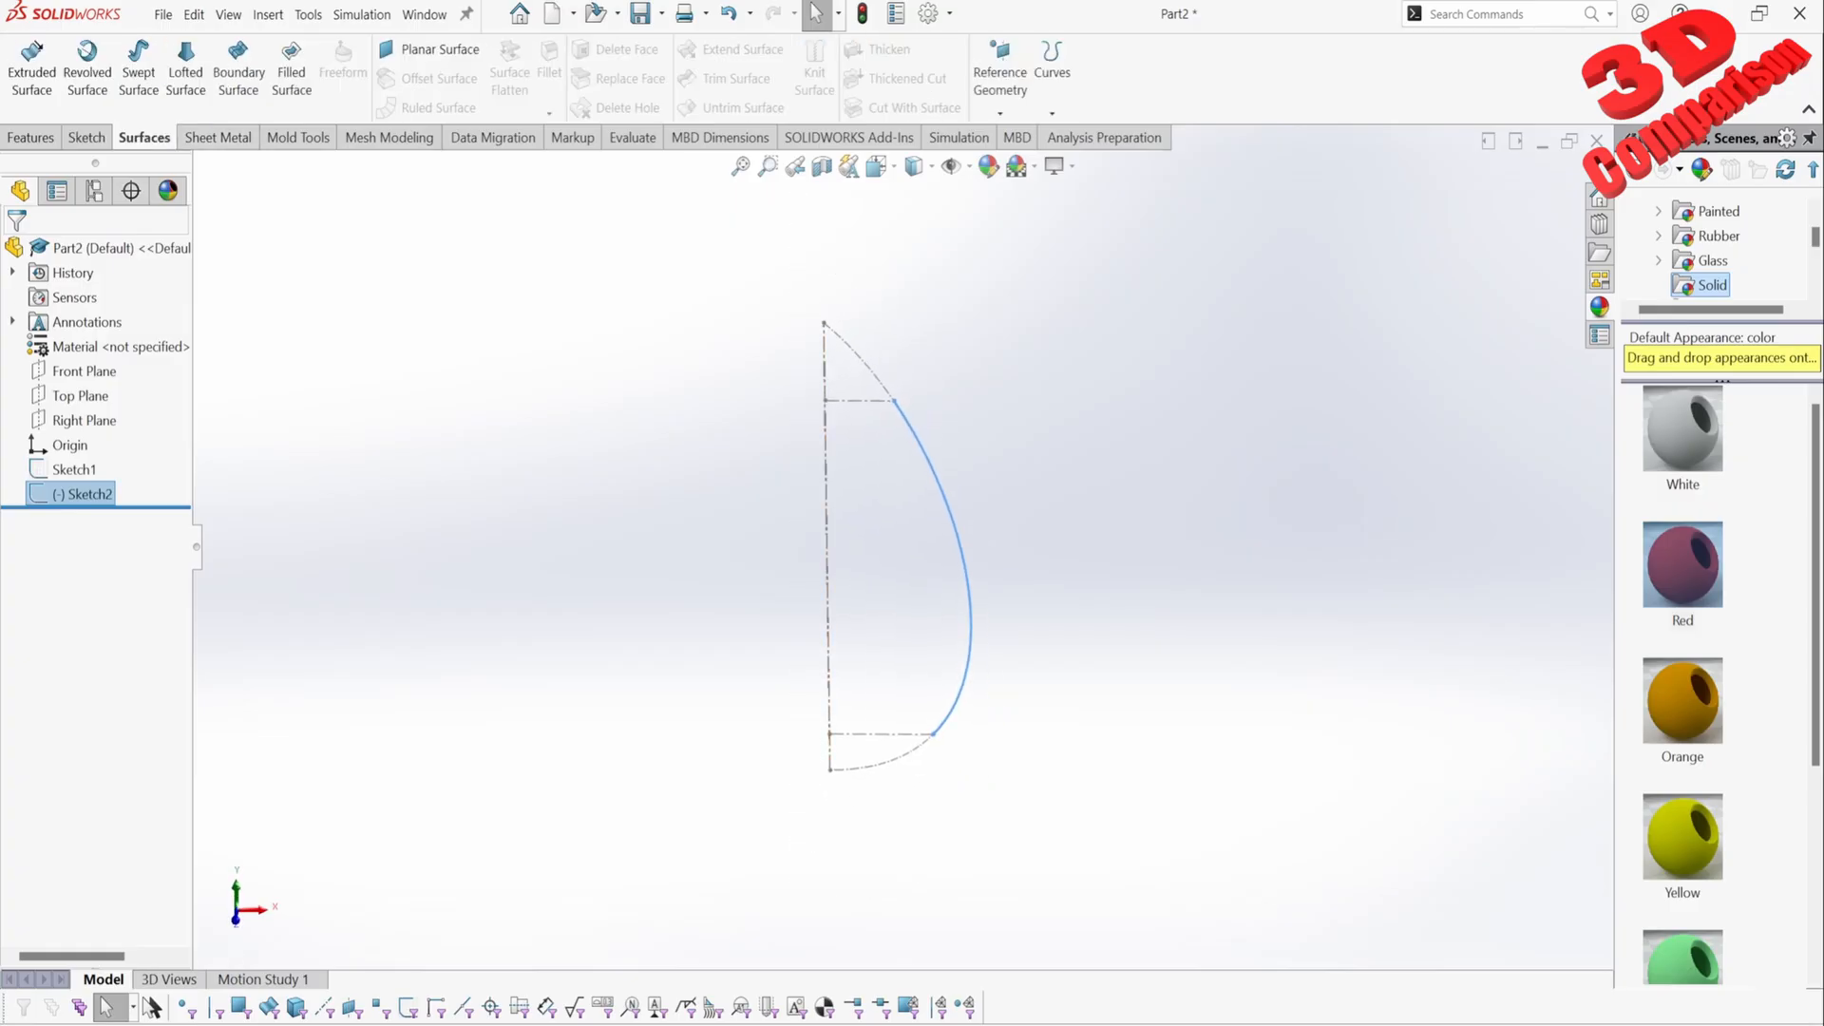
pyautogui.click(86, 76)
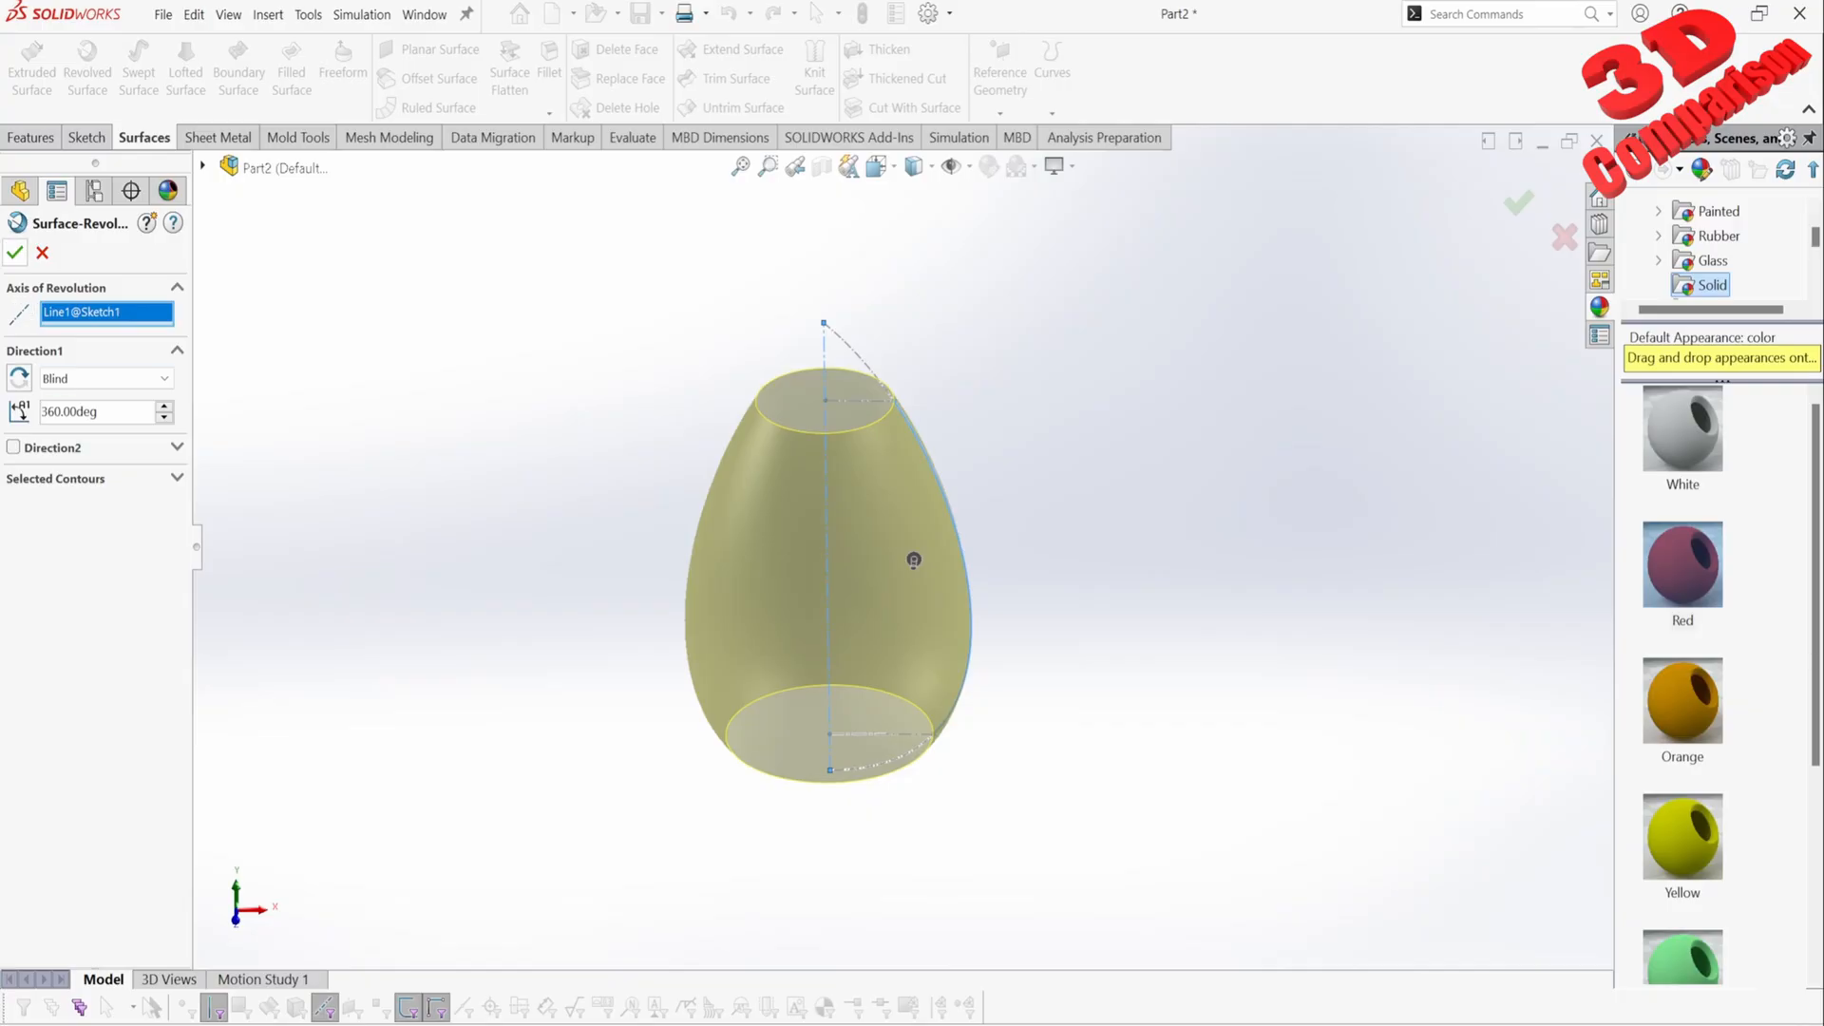
pyautogui.click(14, 252)
pyautogui.moveTo(827, 570)
pyautogui.mouseDown(button='middle')
pyautogui.moveTo(821, 418)
pyautogui.moveTo(821, 561)
pyautogui.mouseUp(button='middle')
pyautogui.moveTo(969, 583); pyautogui.dragTo(953, 585, button='middle')
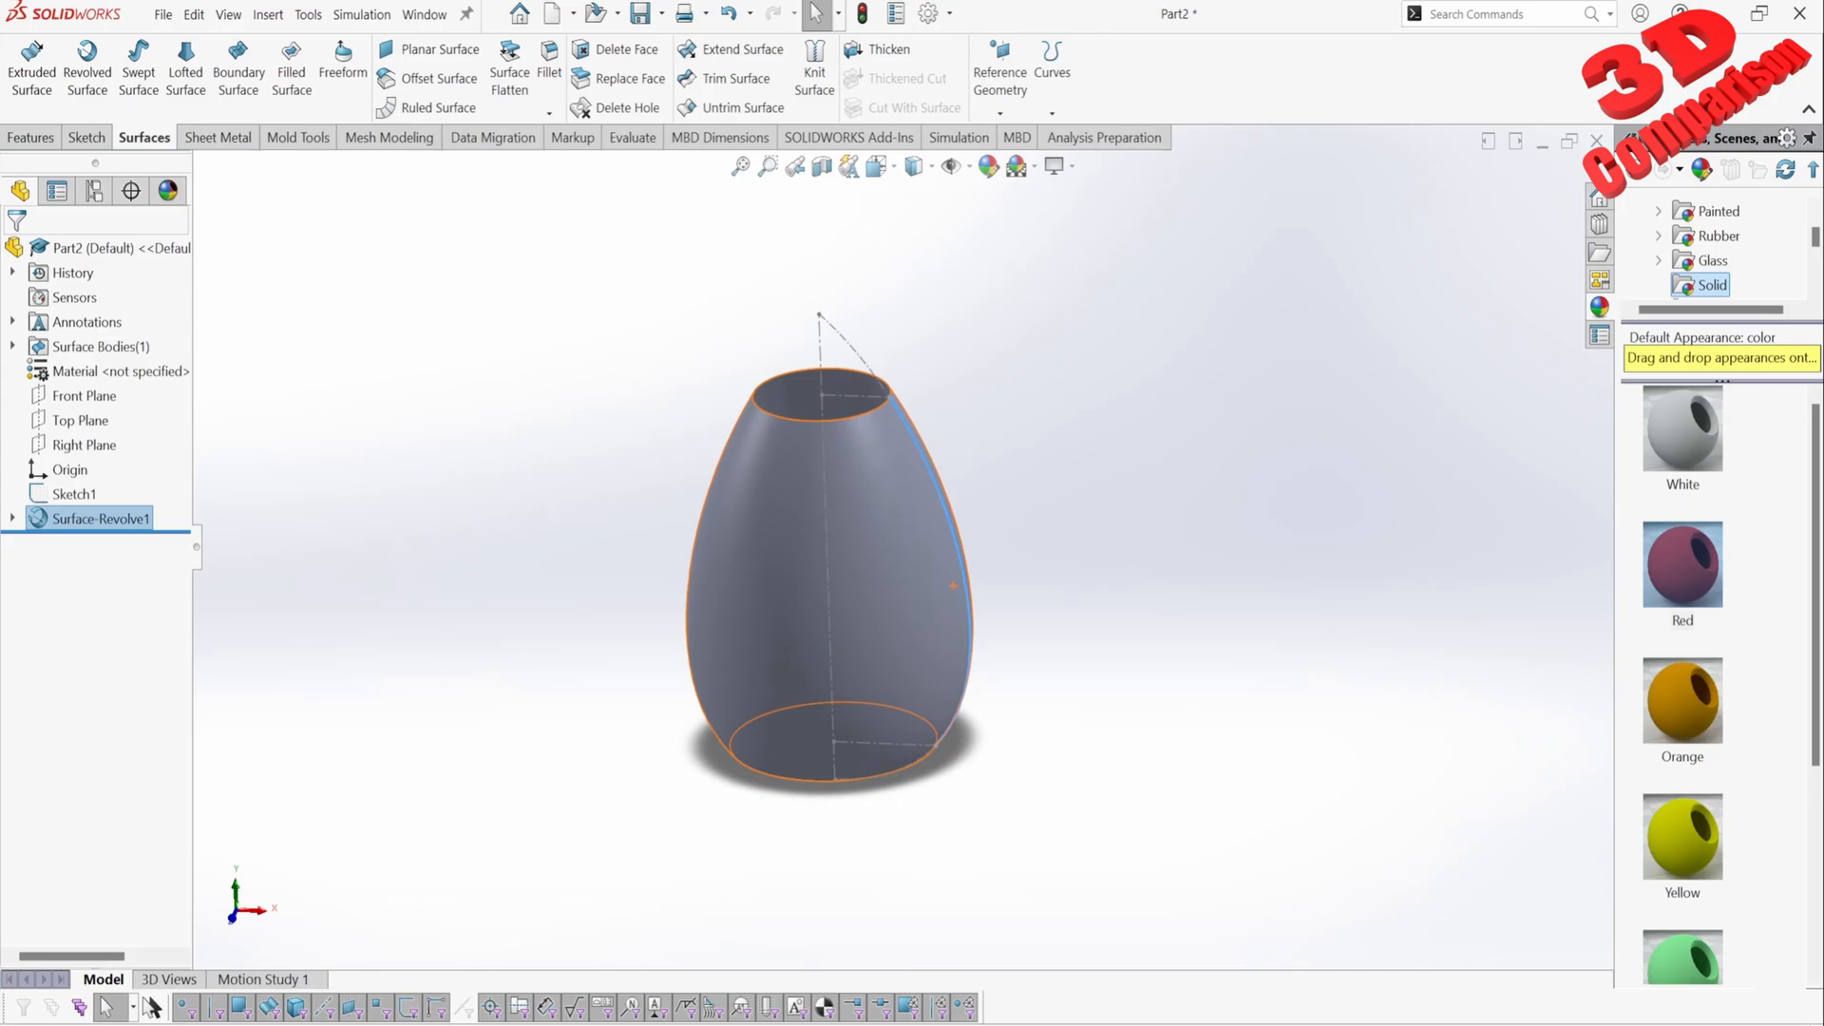
# Step: Apply the Plain White scene to the model view
pyautogui.scroll(-3, 887, 553)
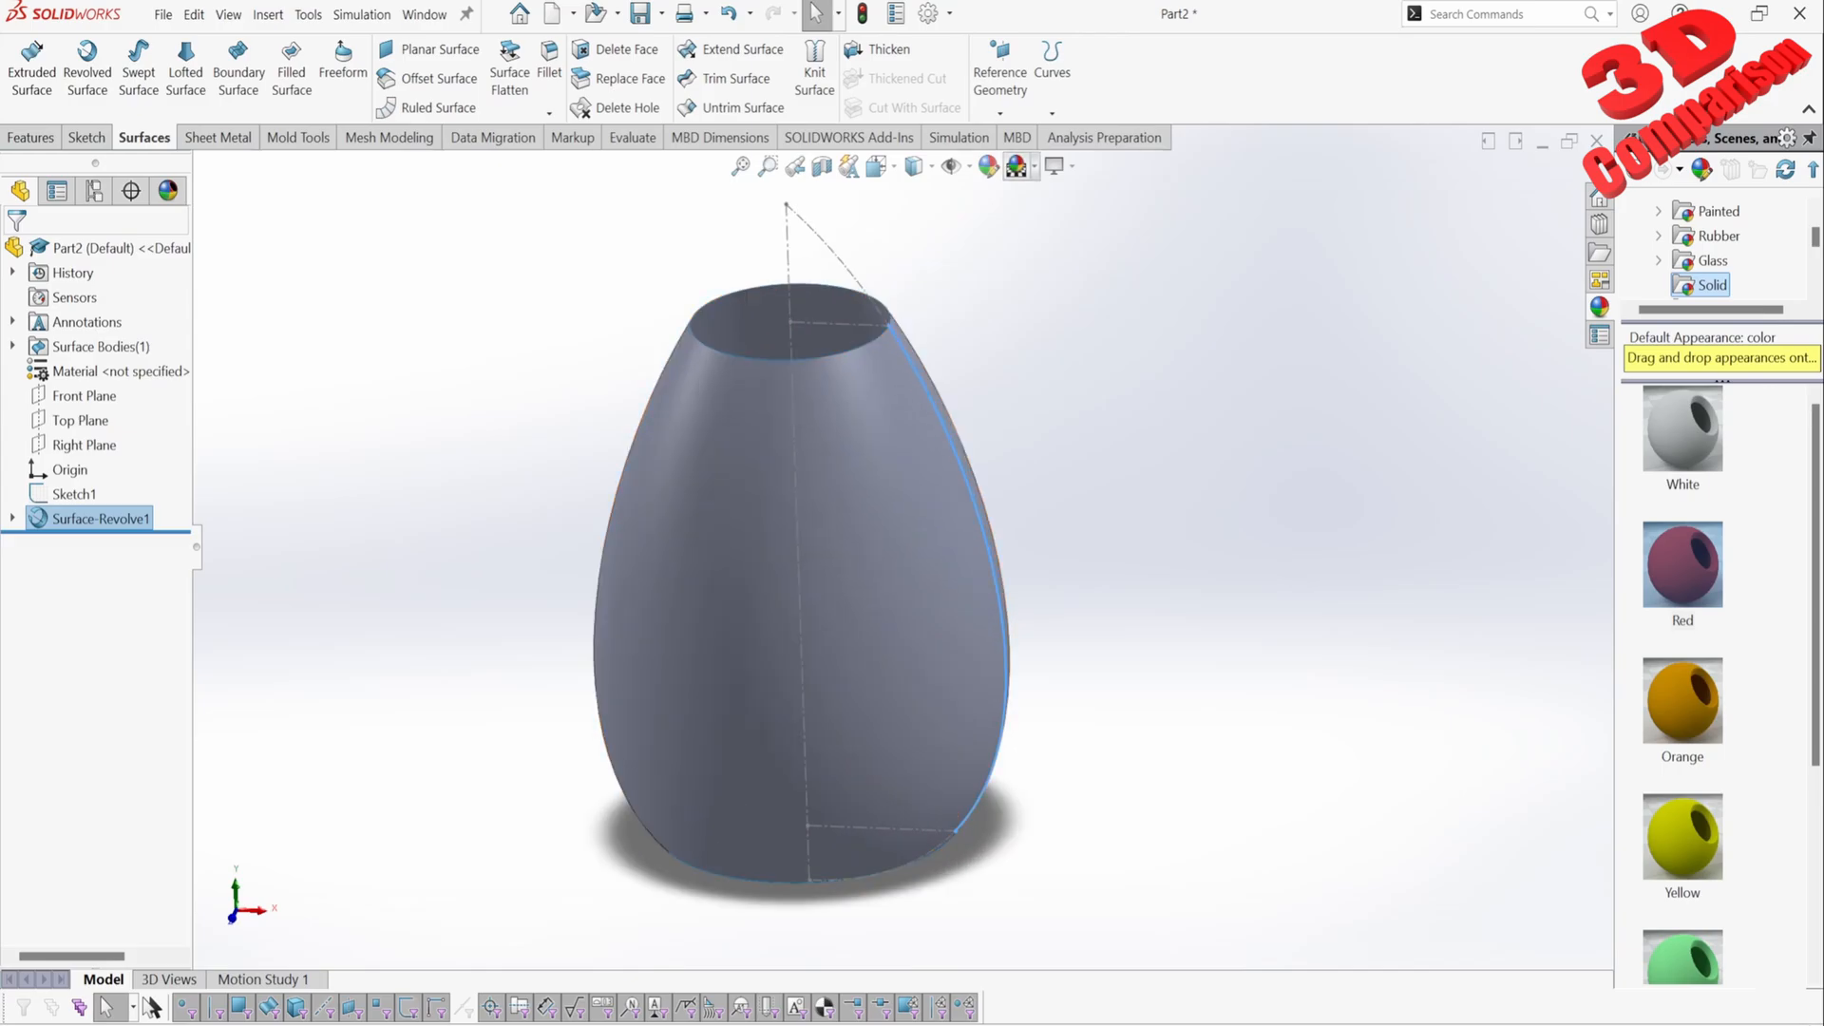
pyautogui.click(1035, 166)
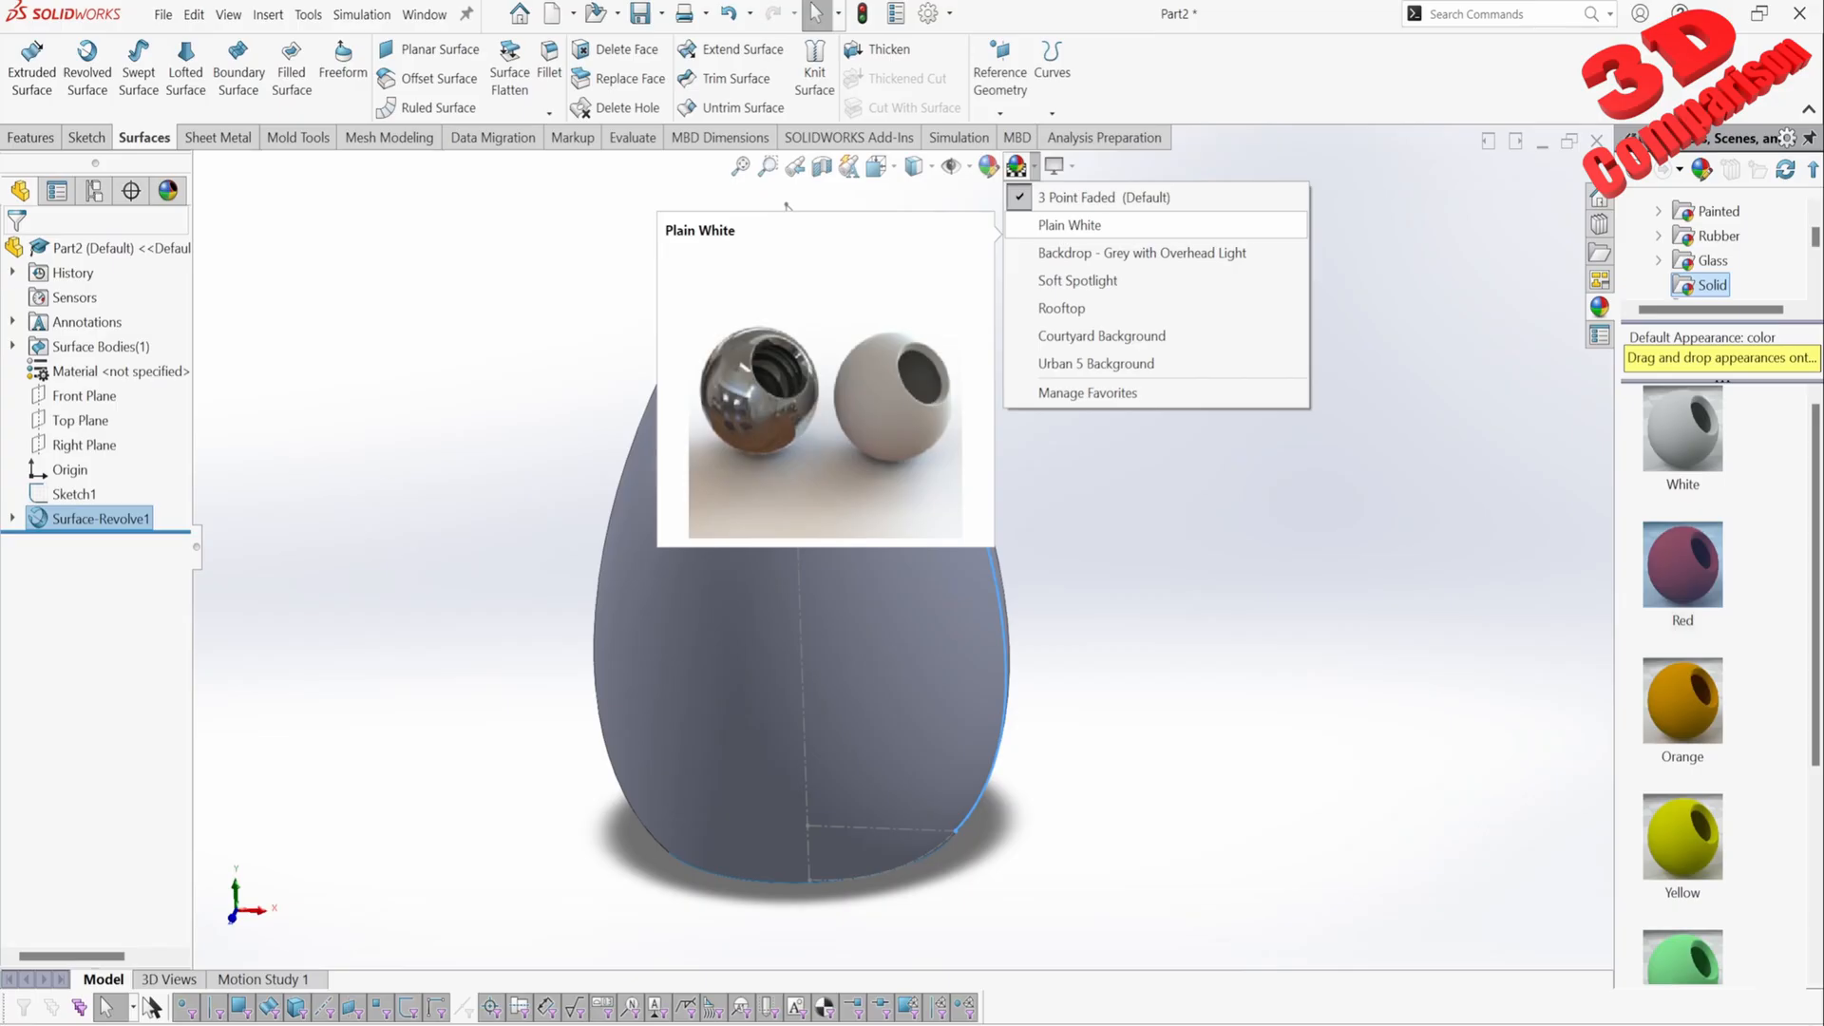
pyautogui.click(1070, 225)
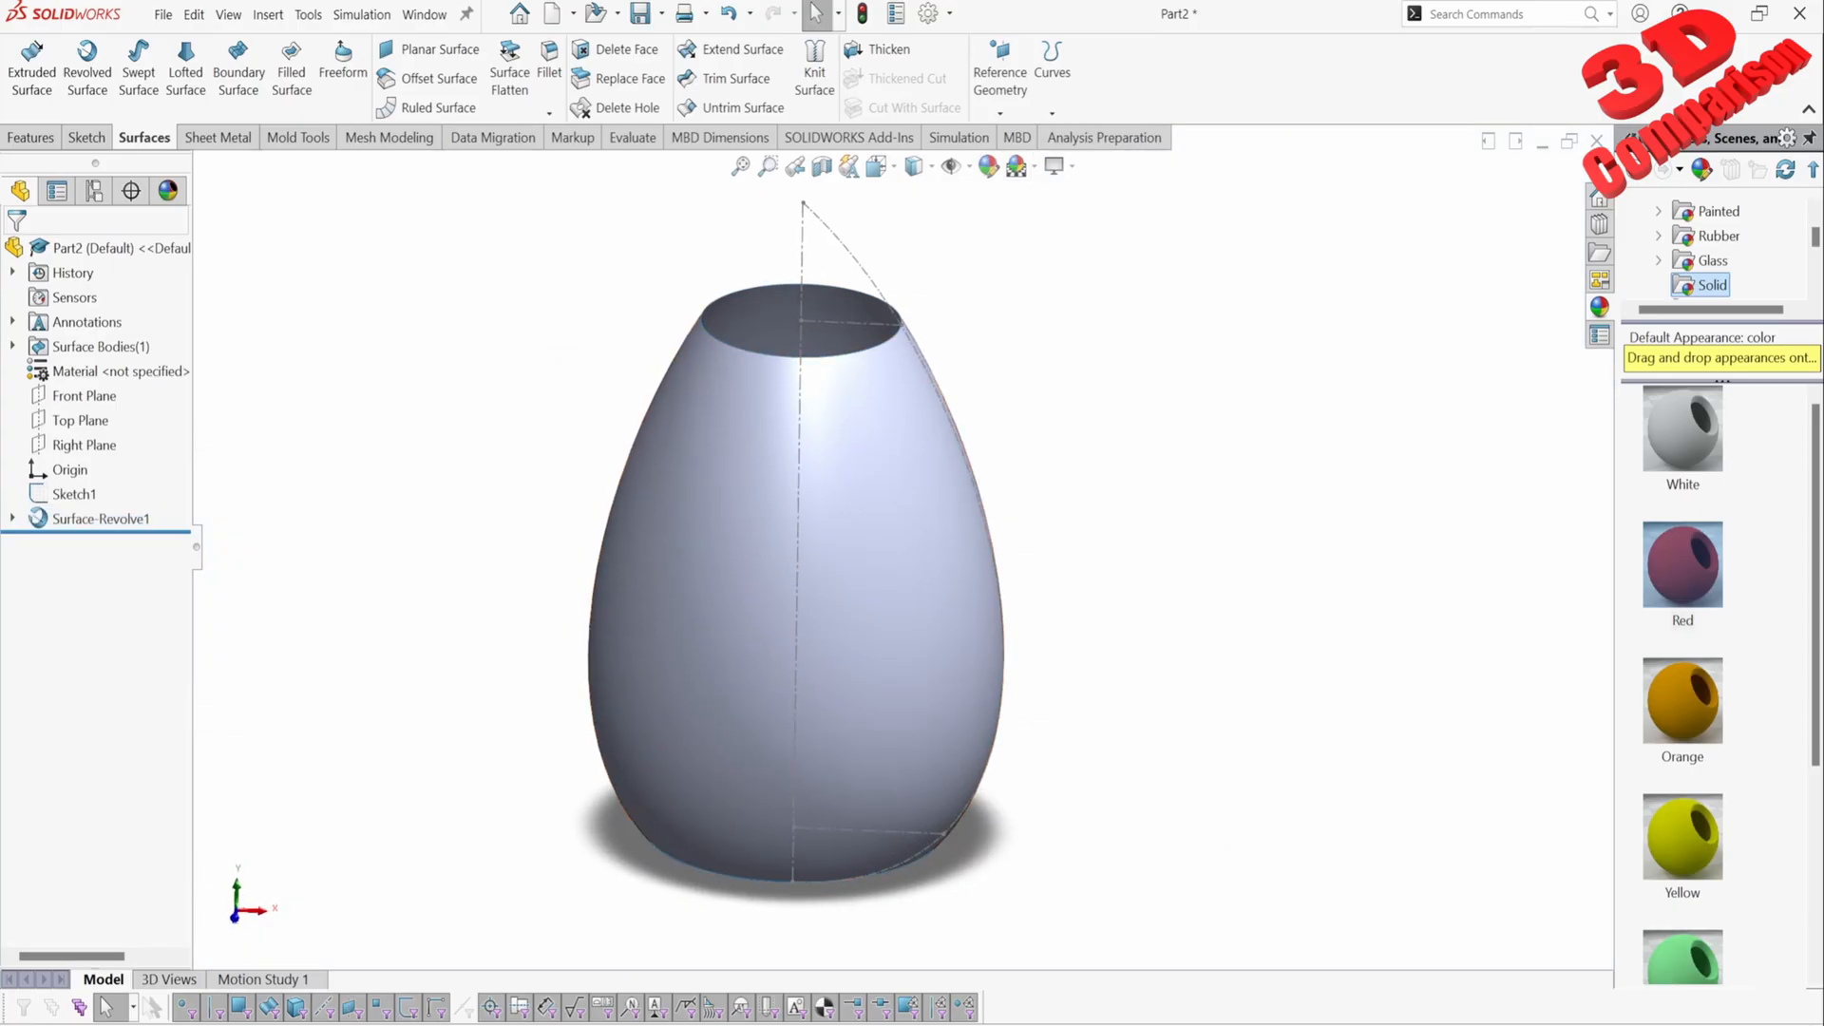
pyautogui.scroll(1, 904, 548)
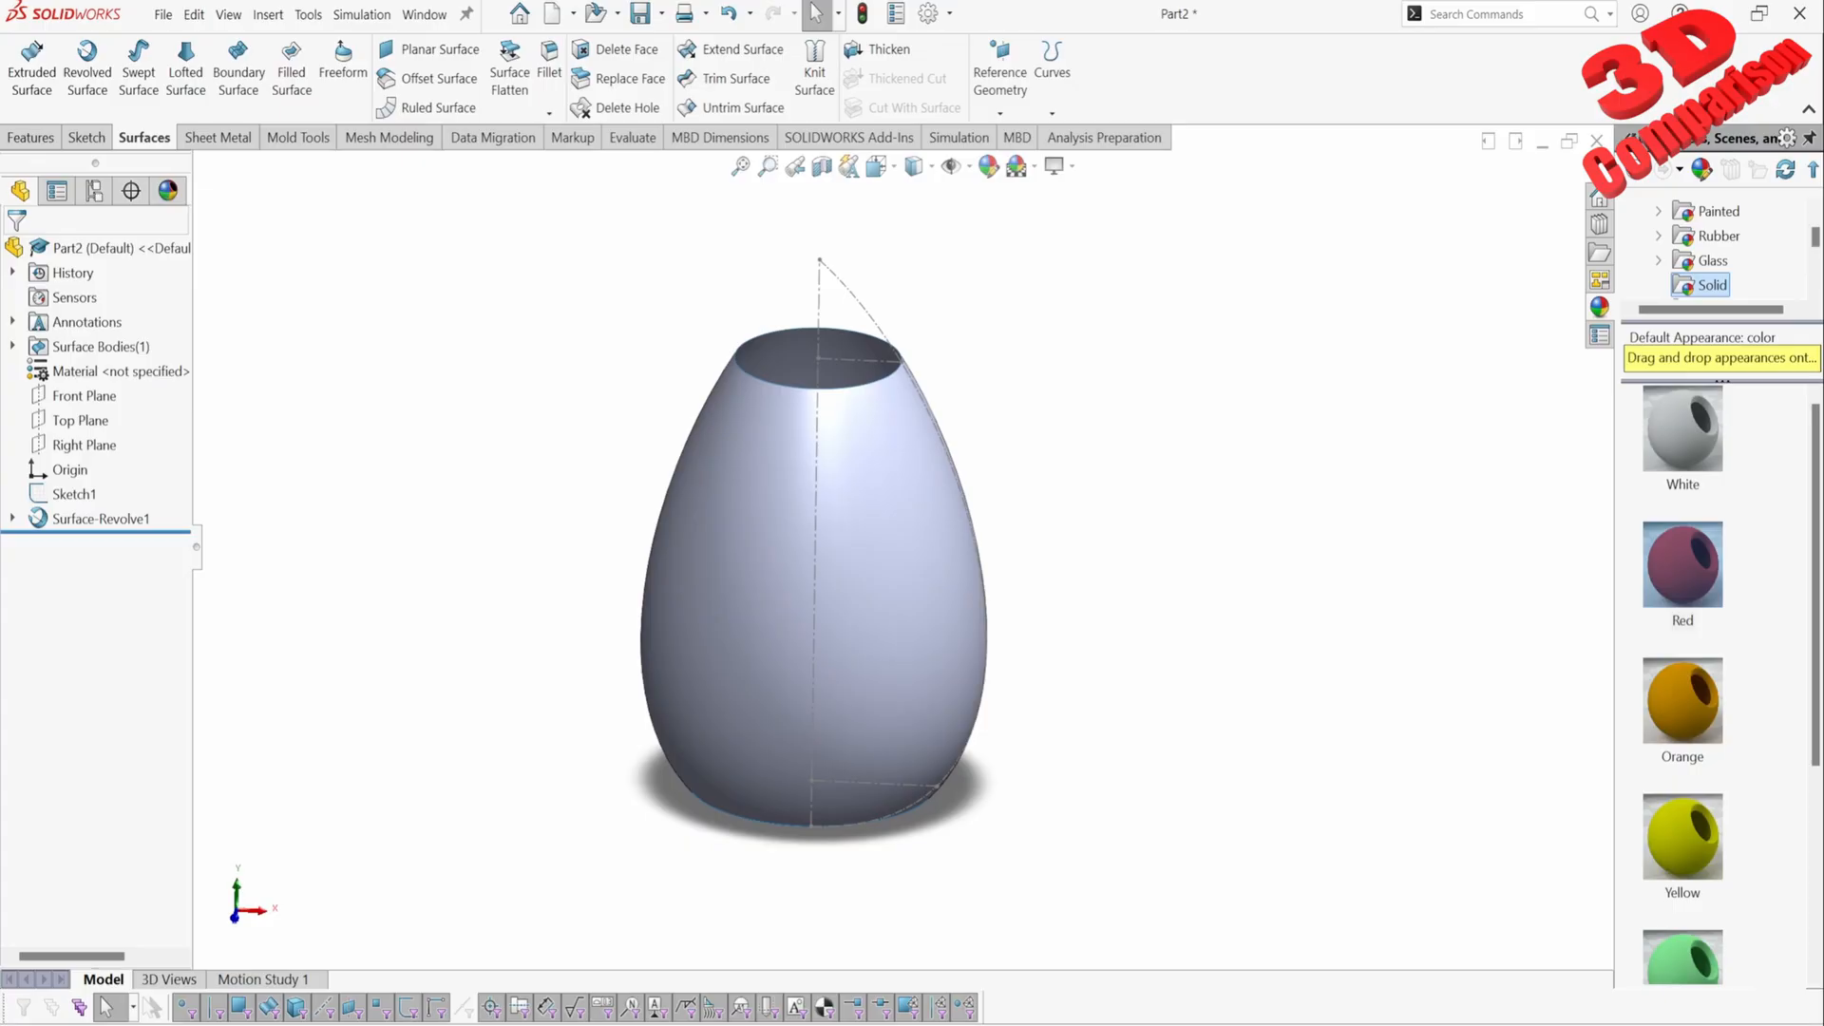
pyautogui.scroll(-1, 570, 627)
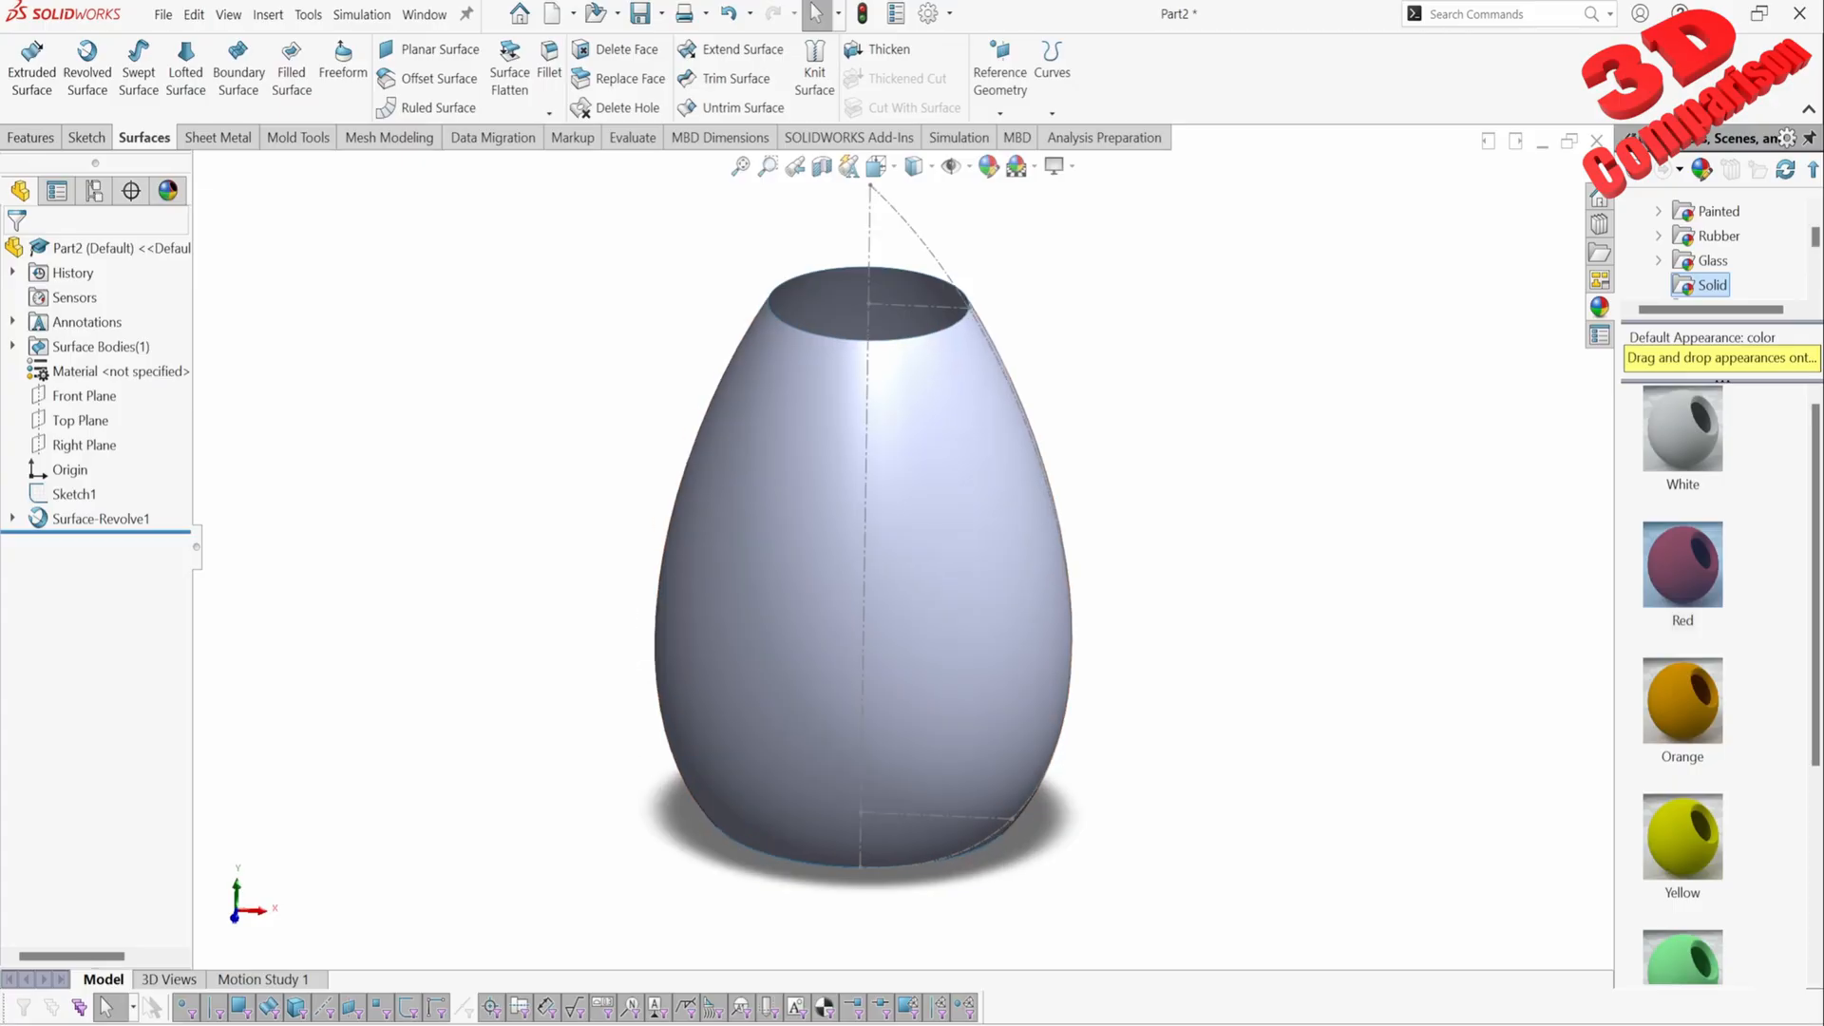
# Step: Hide the layout sketch Sketch1 and rename it "sketch dimensions"
pyautogui.click(73, 495)
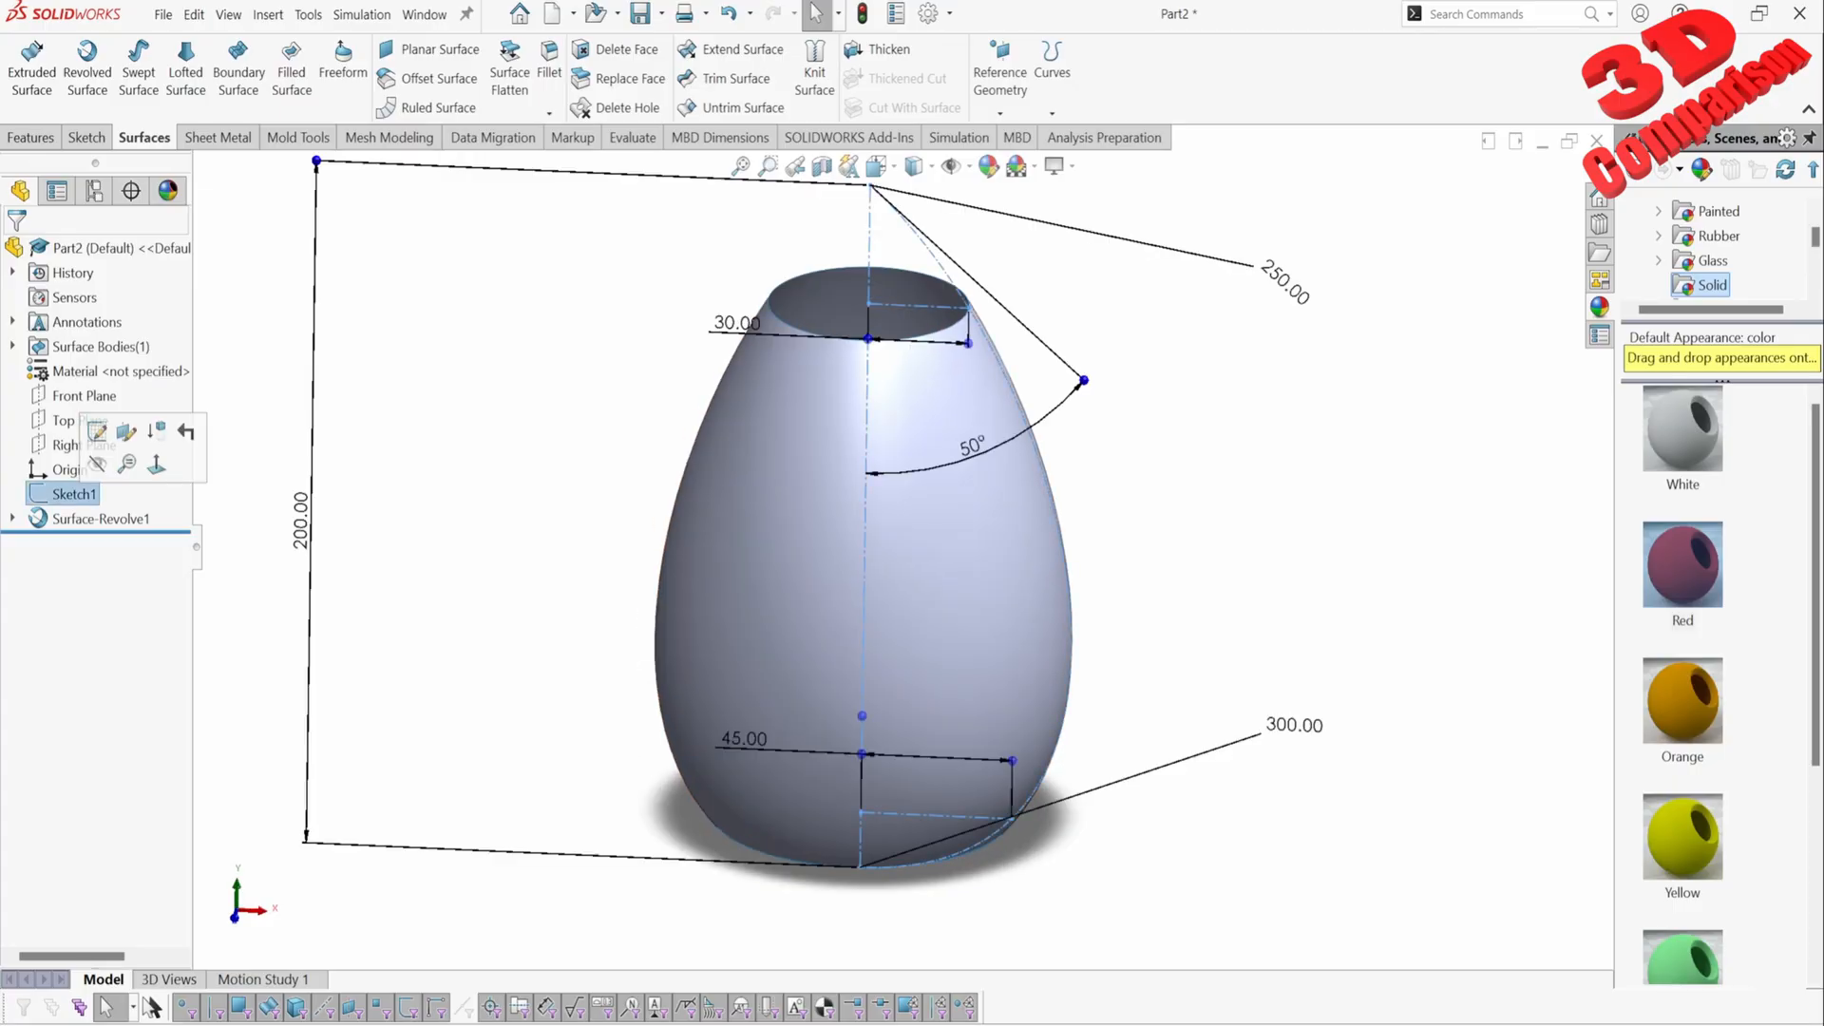
pyautogui.click(95, 463)
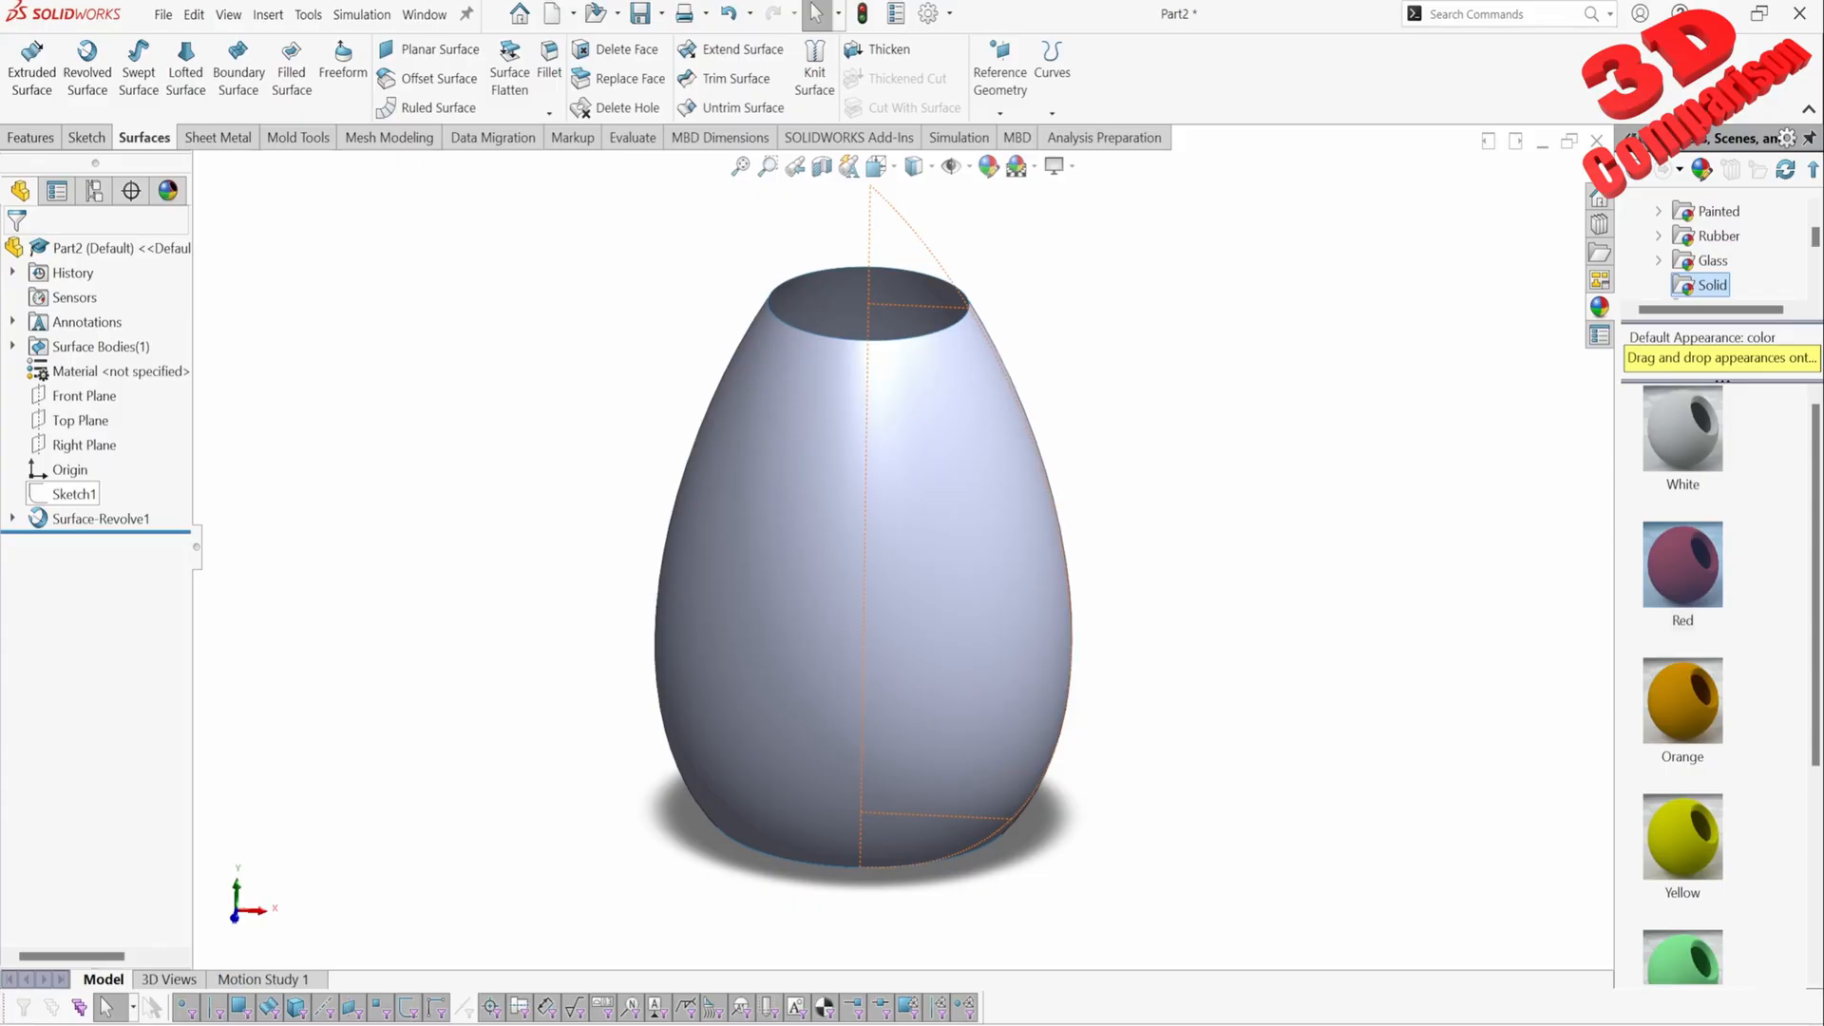
pyautogui.click(80, 495)
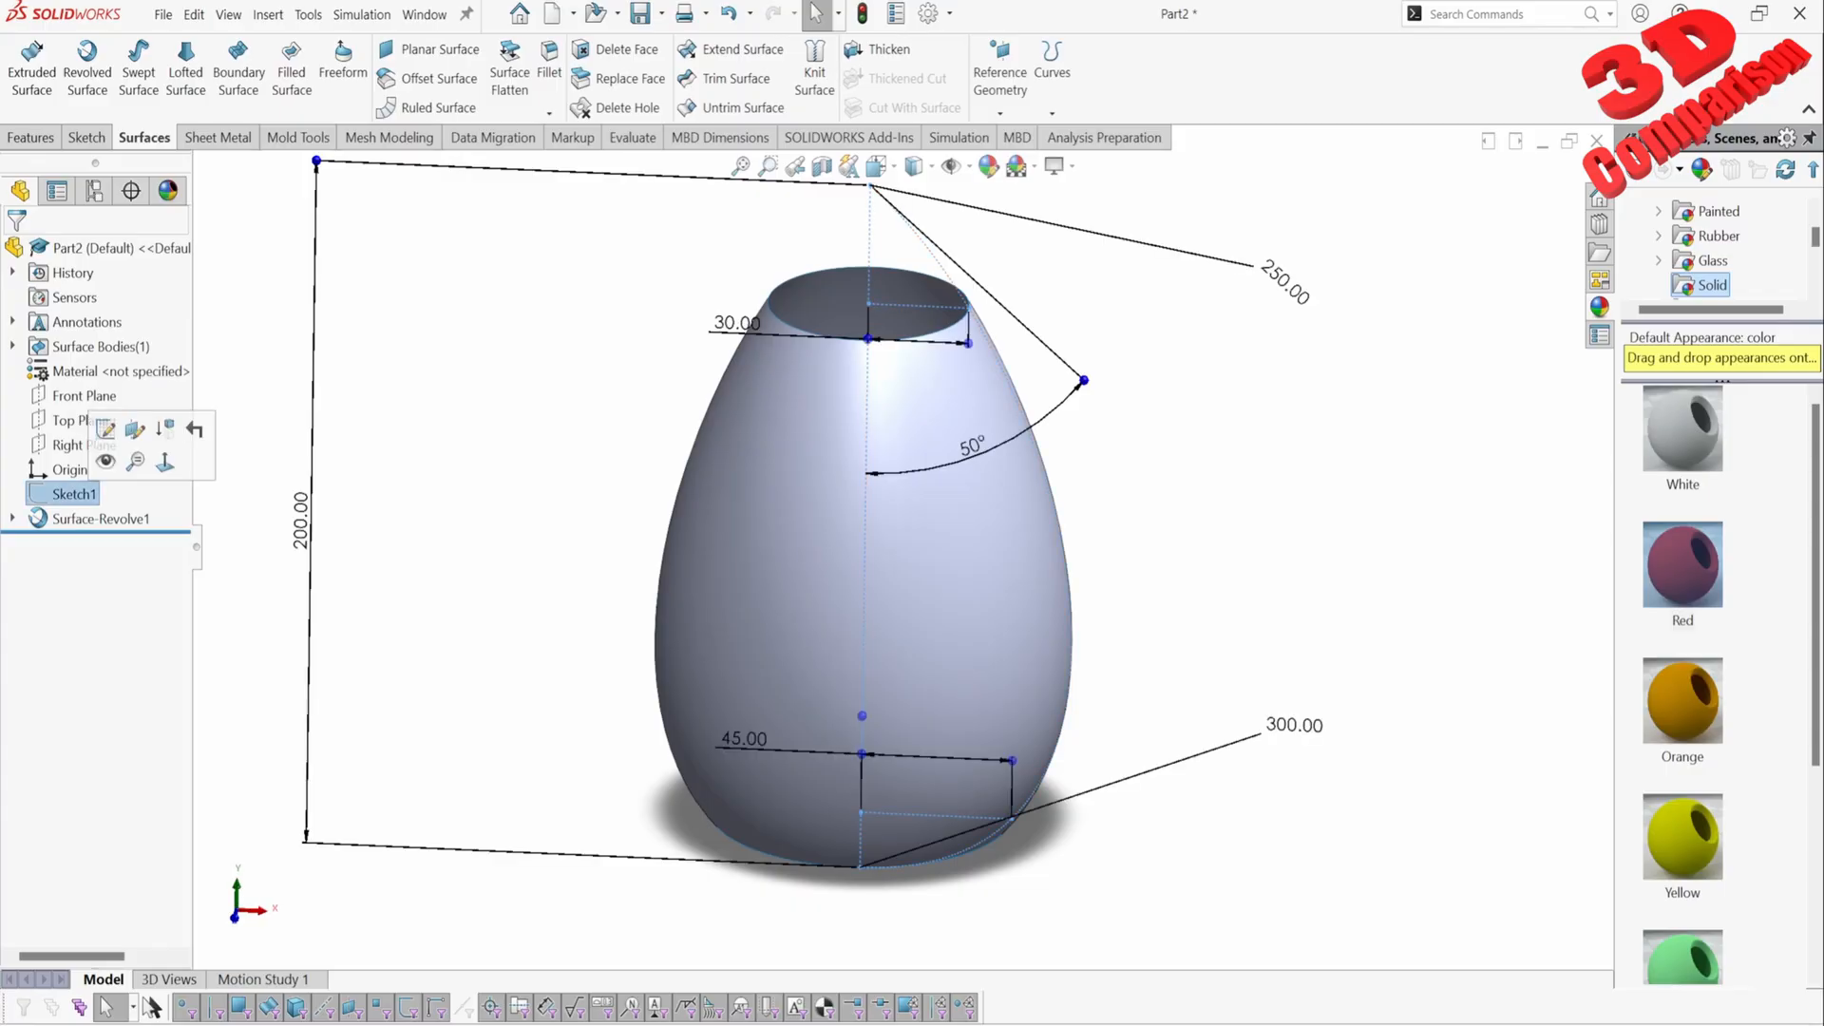
pyautogui.click(78, 495)
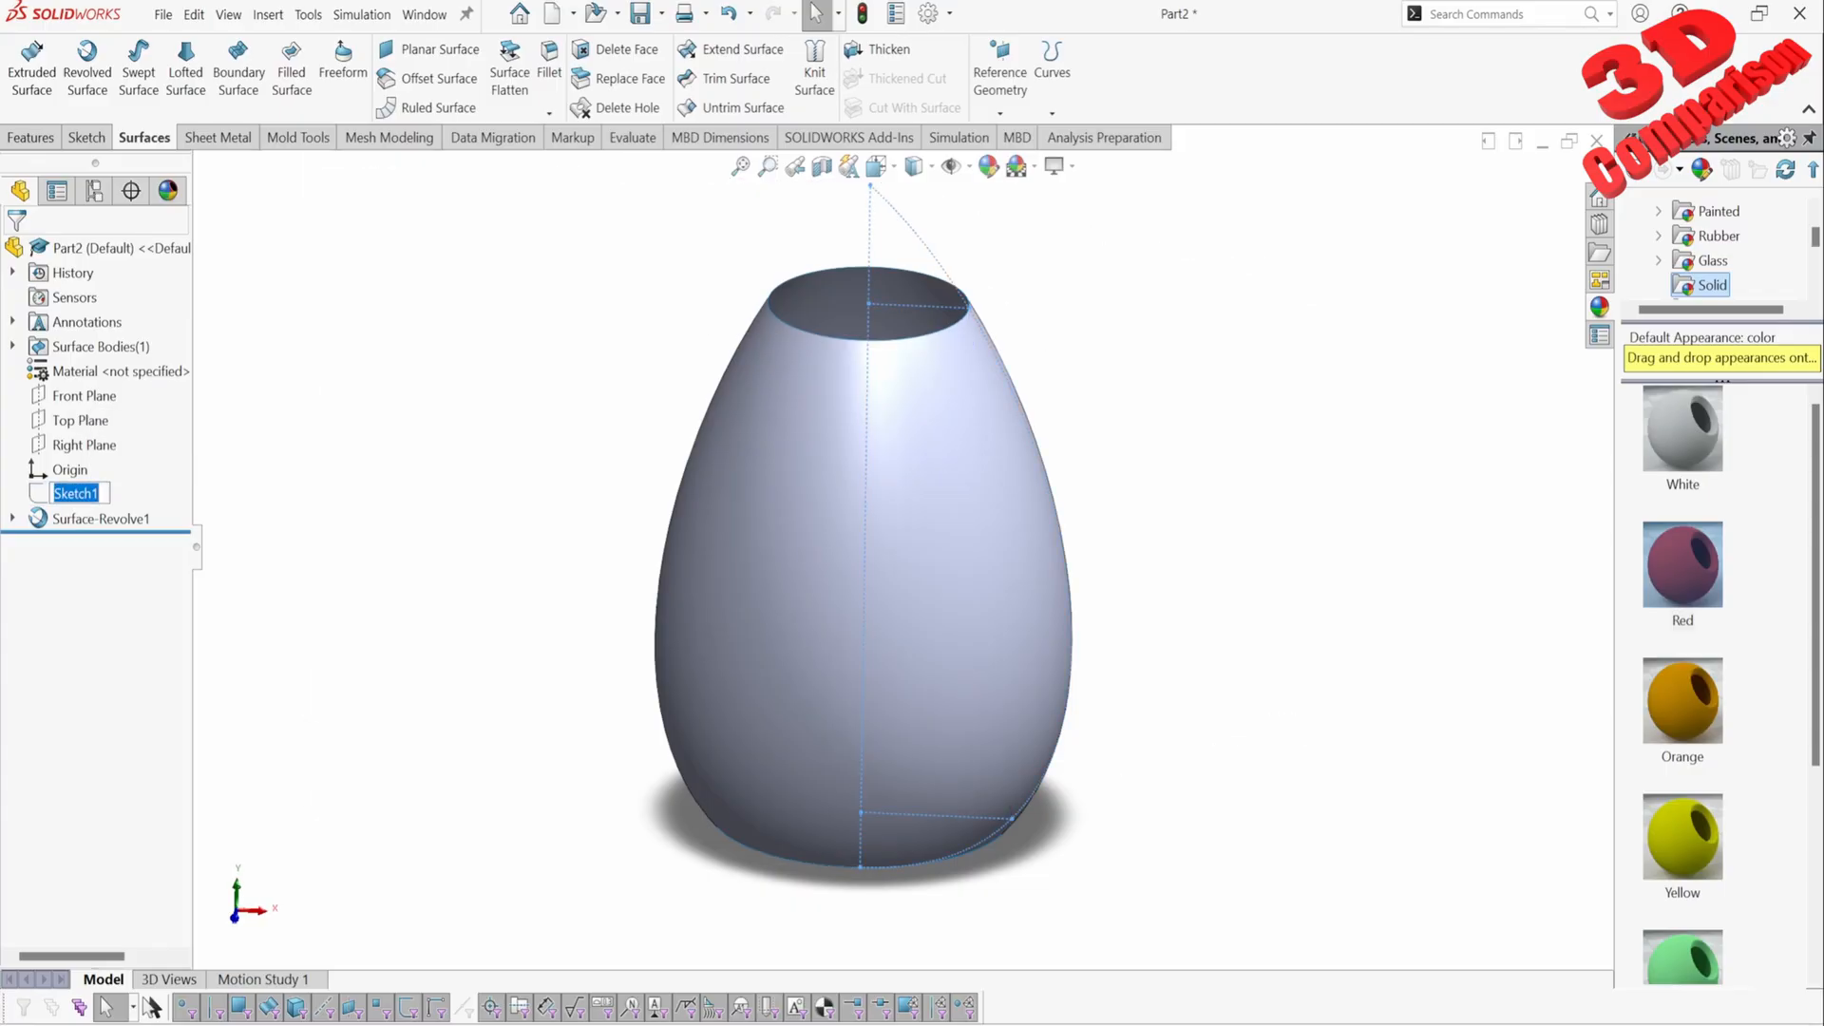
pyautogui.write('sketch dimensions')
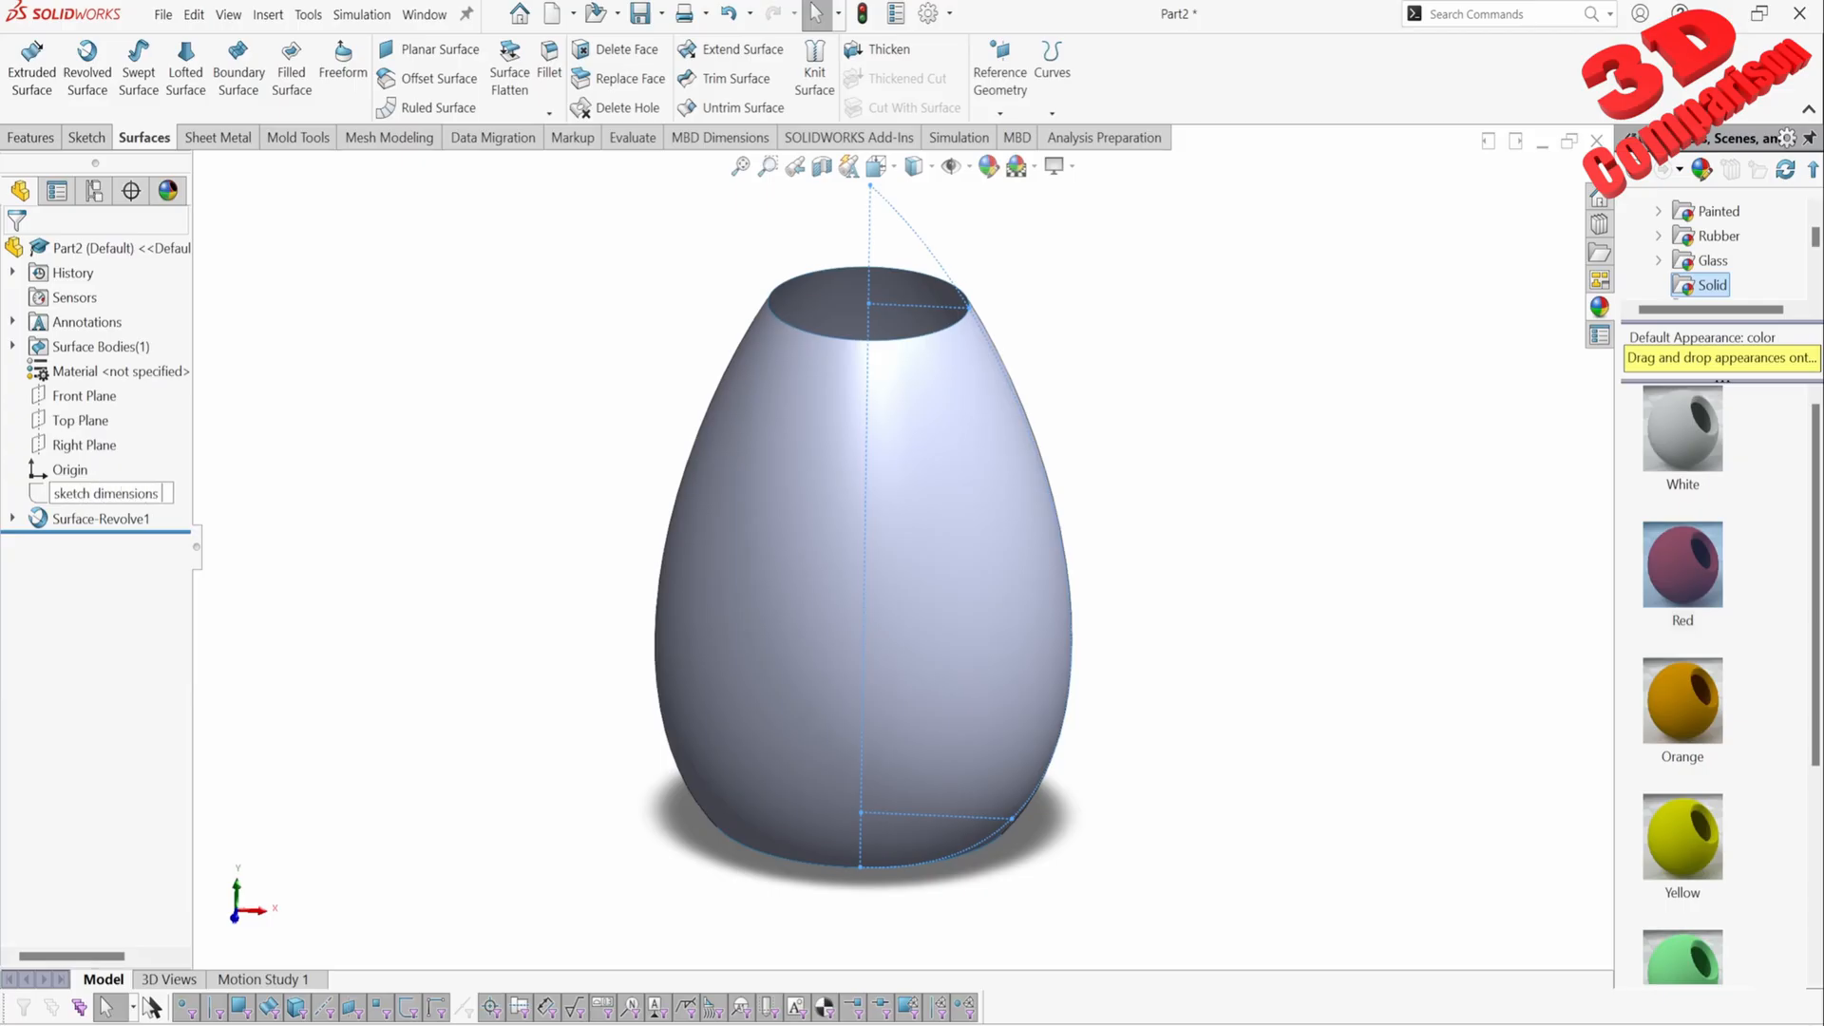
pyautogui.press('Return')
pyautogui.press('Escape')
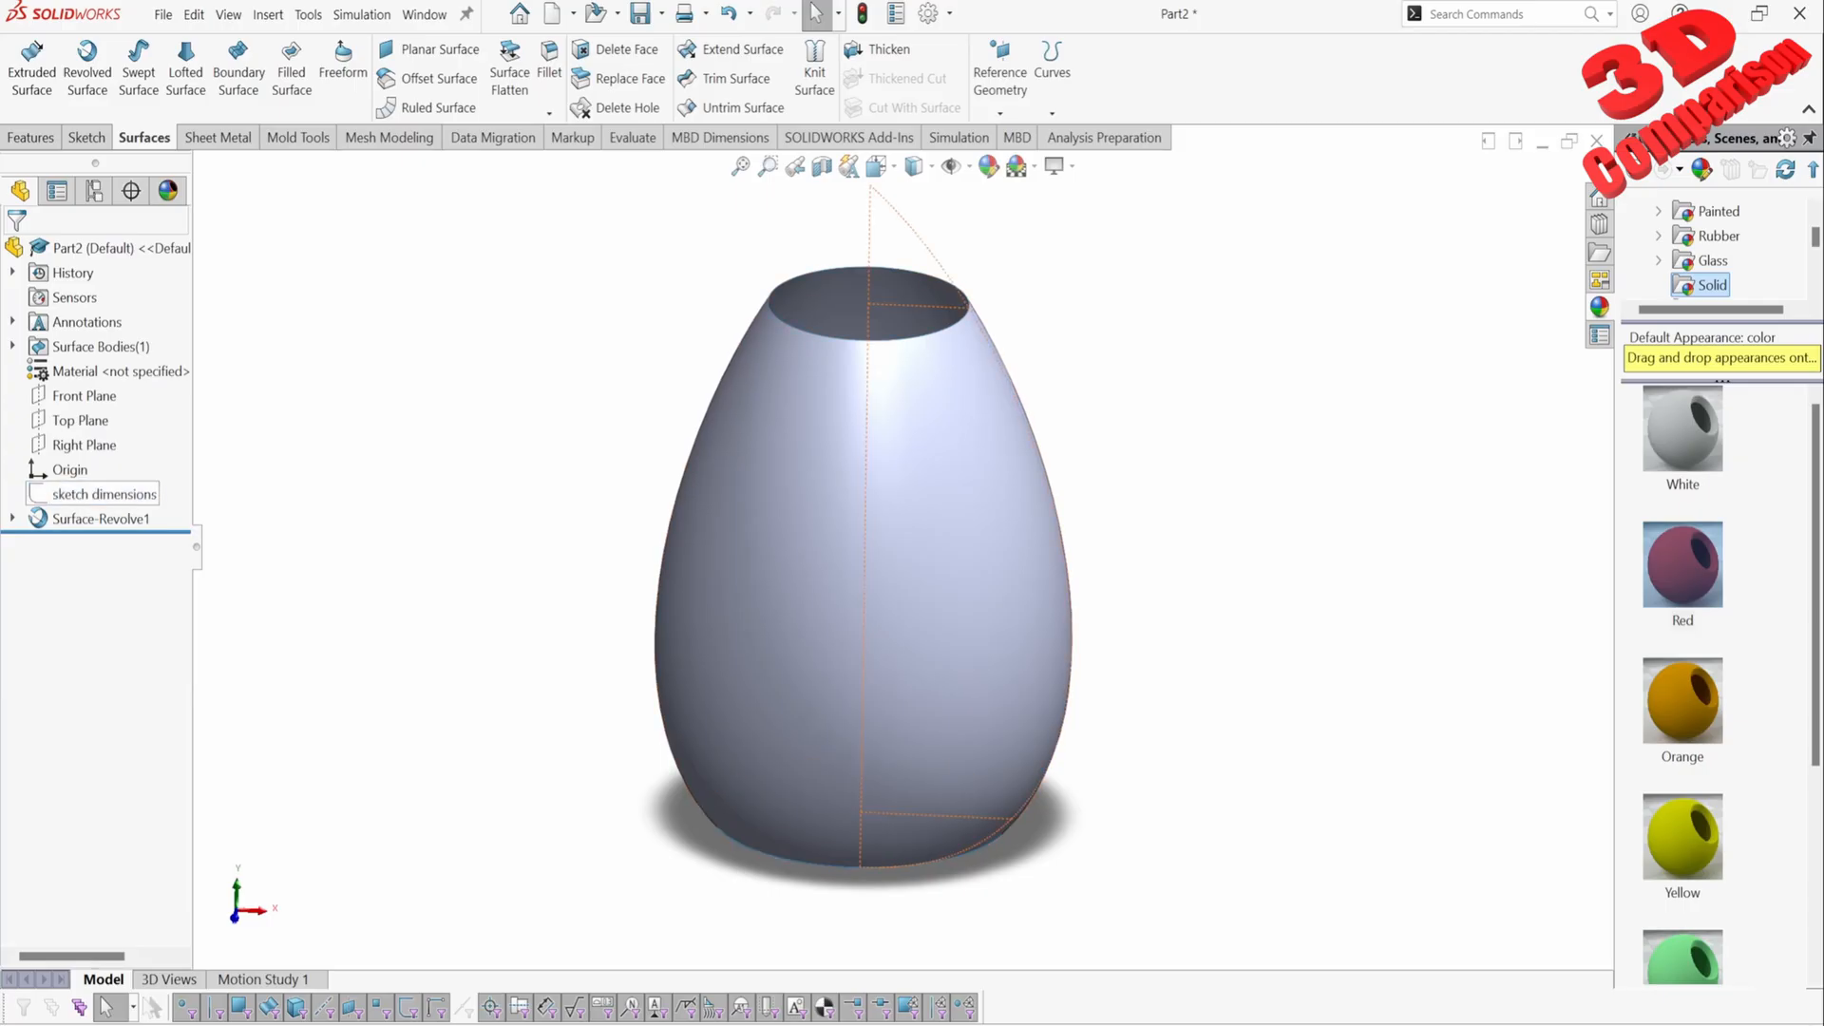
pyautogui.click(93, 495)
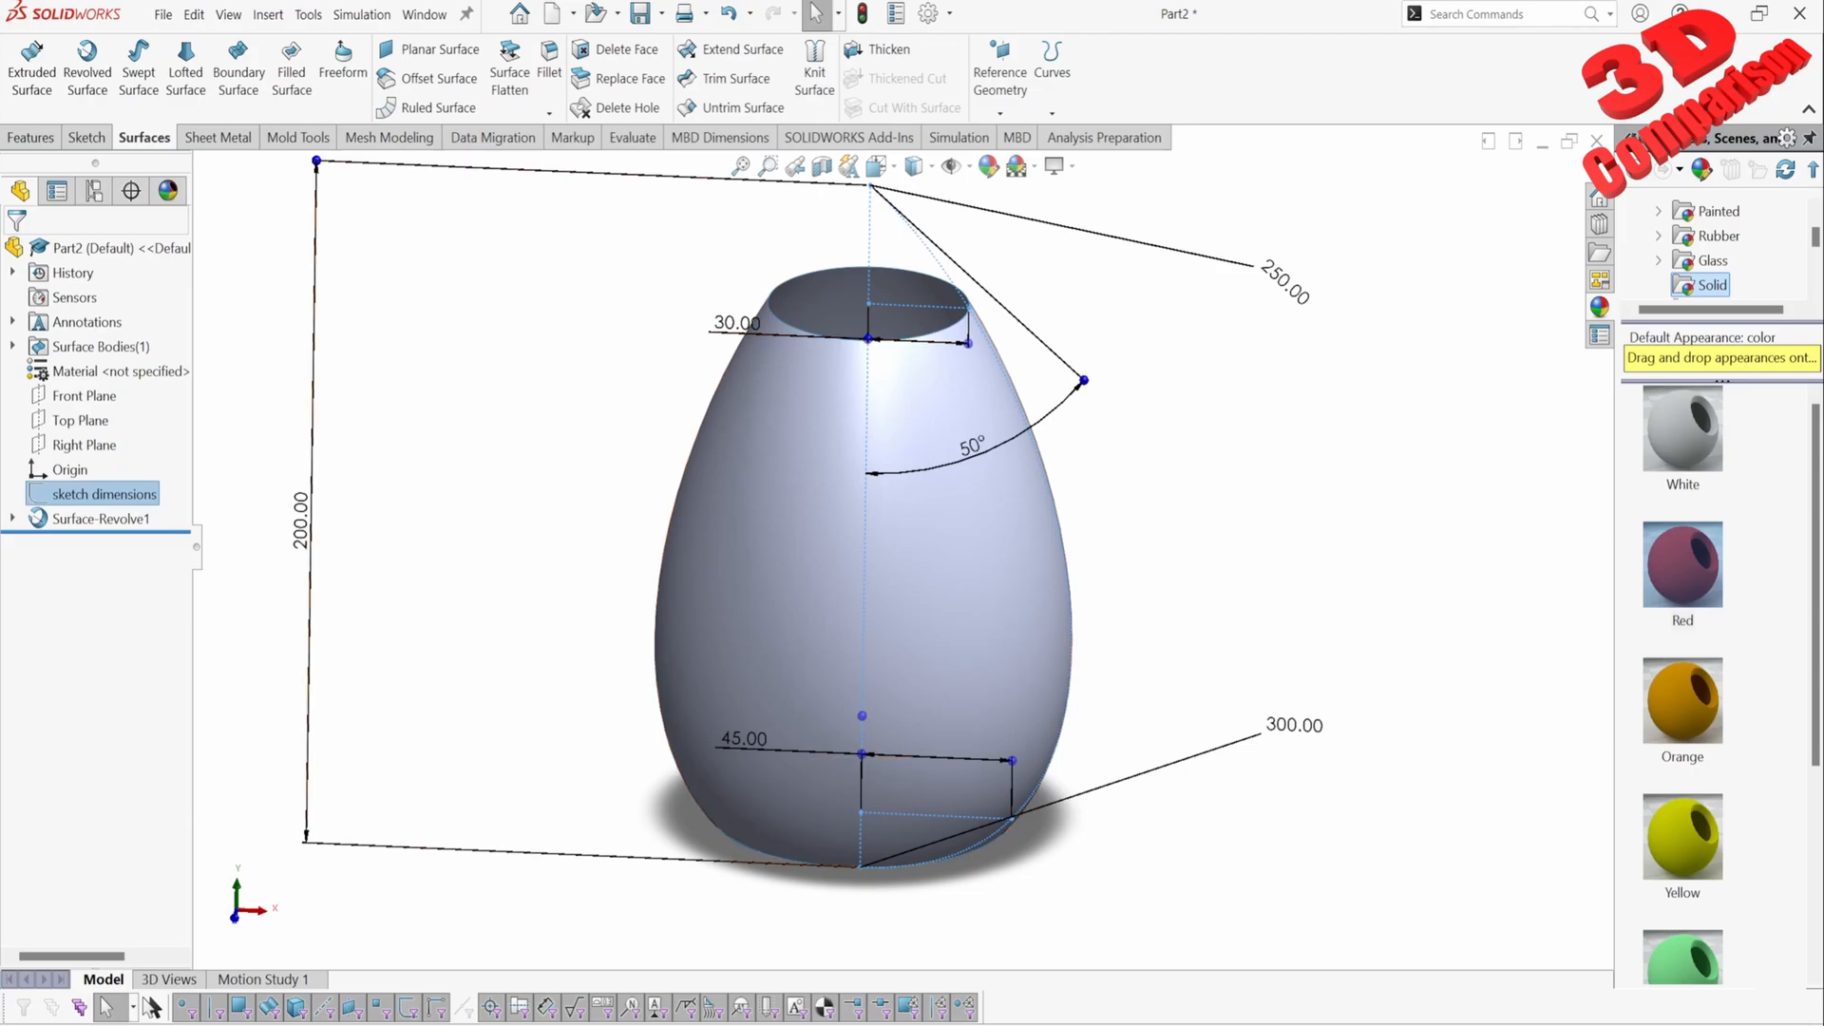
pyautogui.scroll(2, 903, 547)
pyautogui.press('Escape')
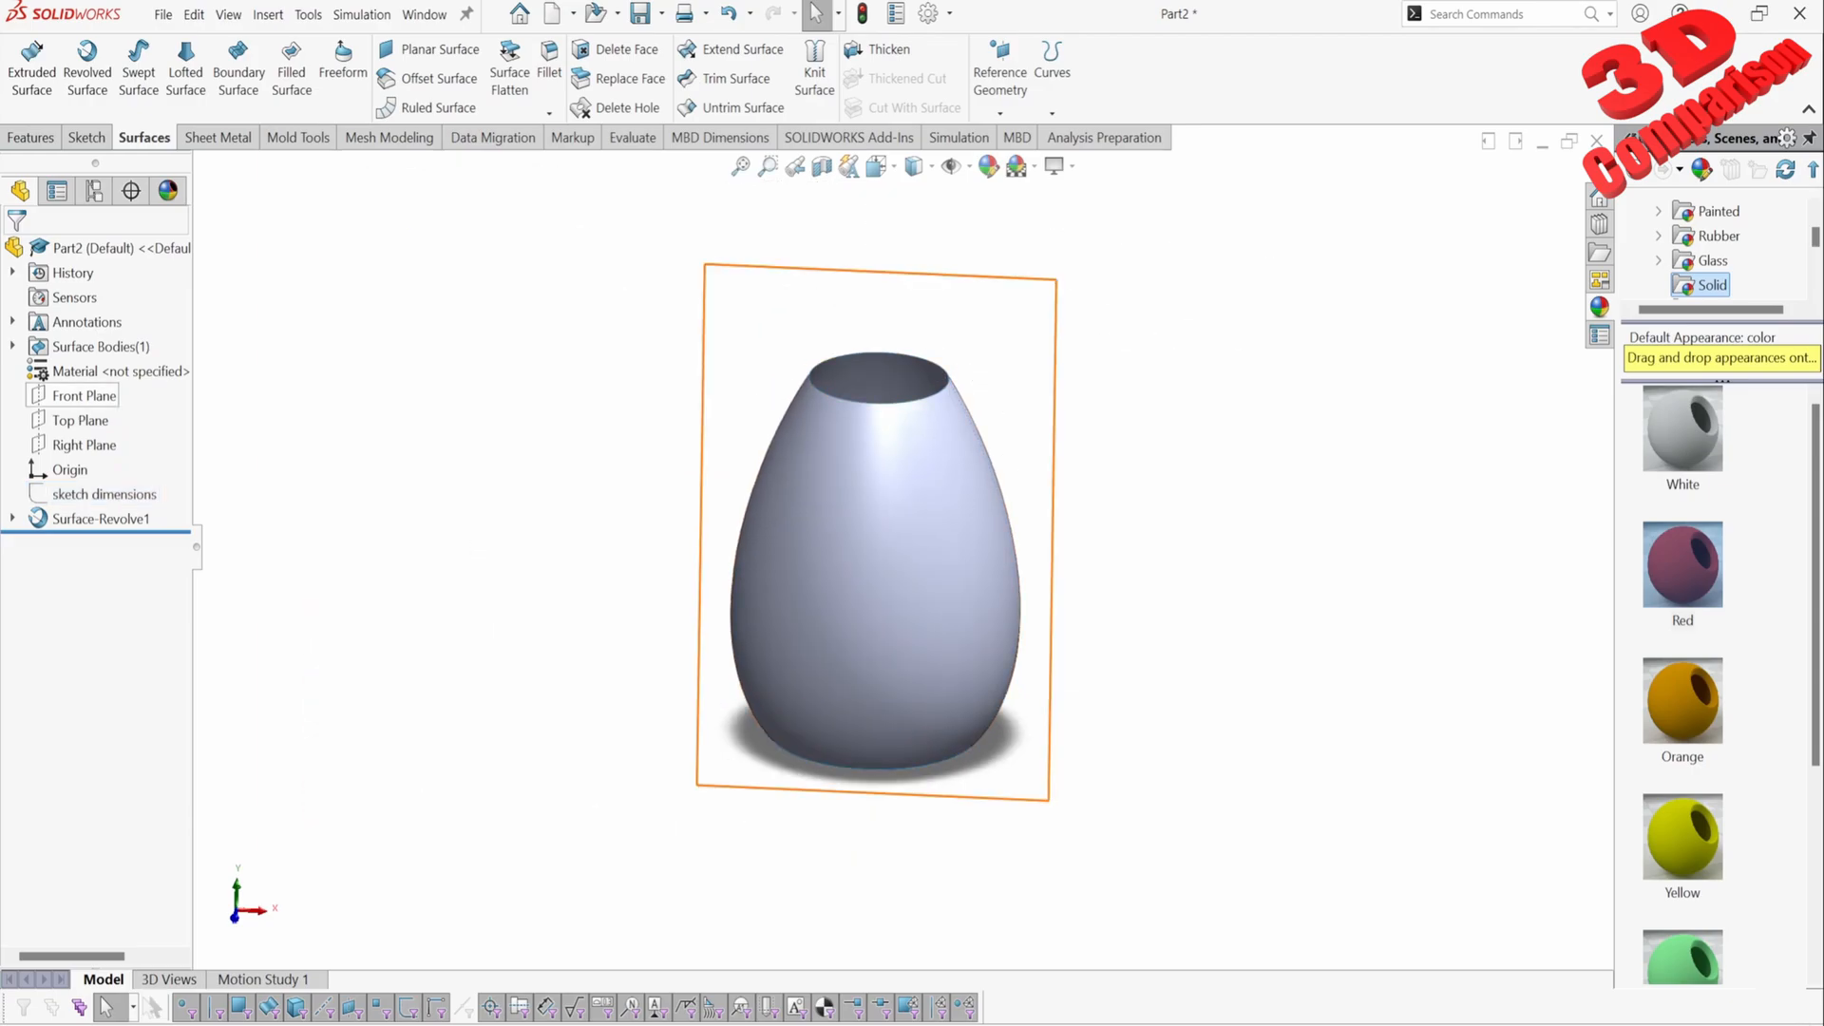
# Step: Start a sketch on the Front Plane and draw a three-point arc of about 46 mm radius above the body's opening, bulging upward
pyautogui.click(85, 396)
pyautogui.click(89, 137)
pyautogui.click(25, 68)
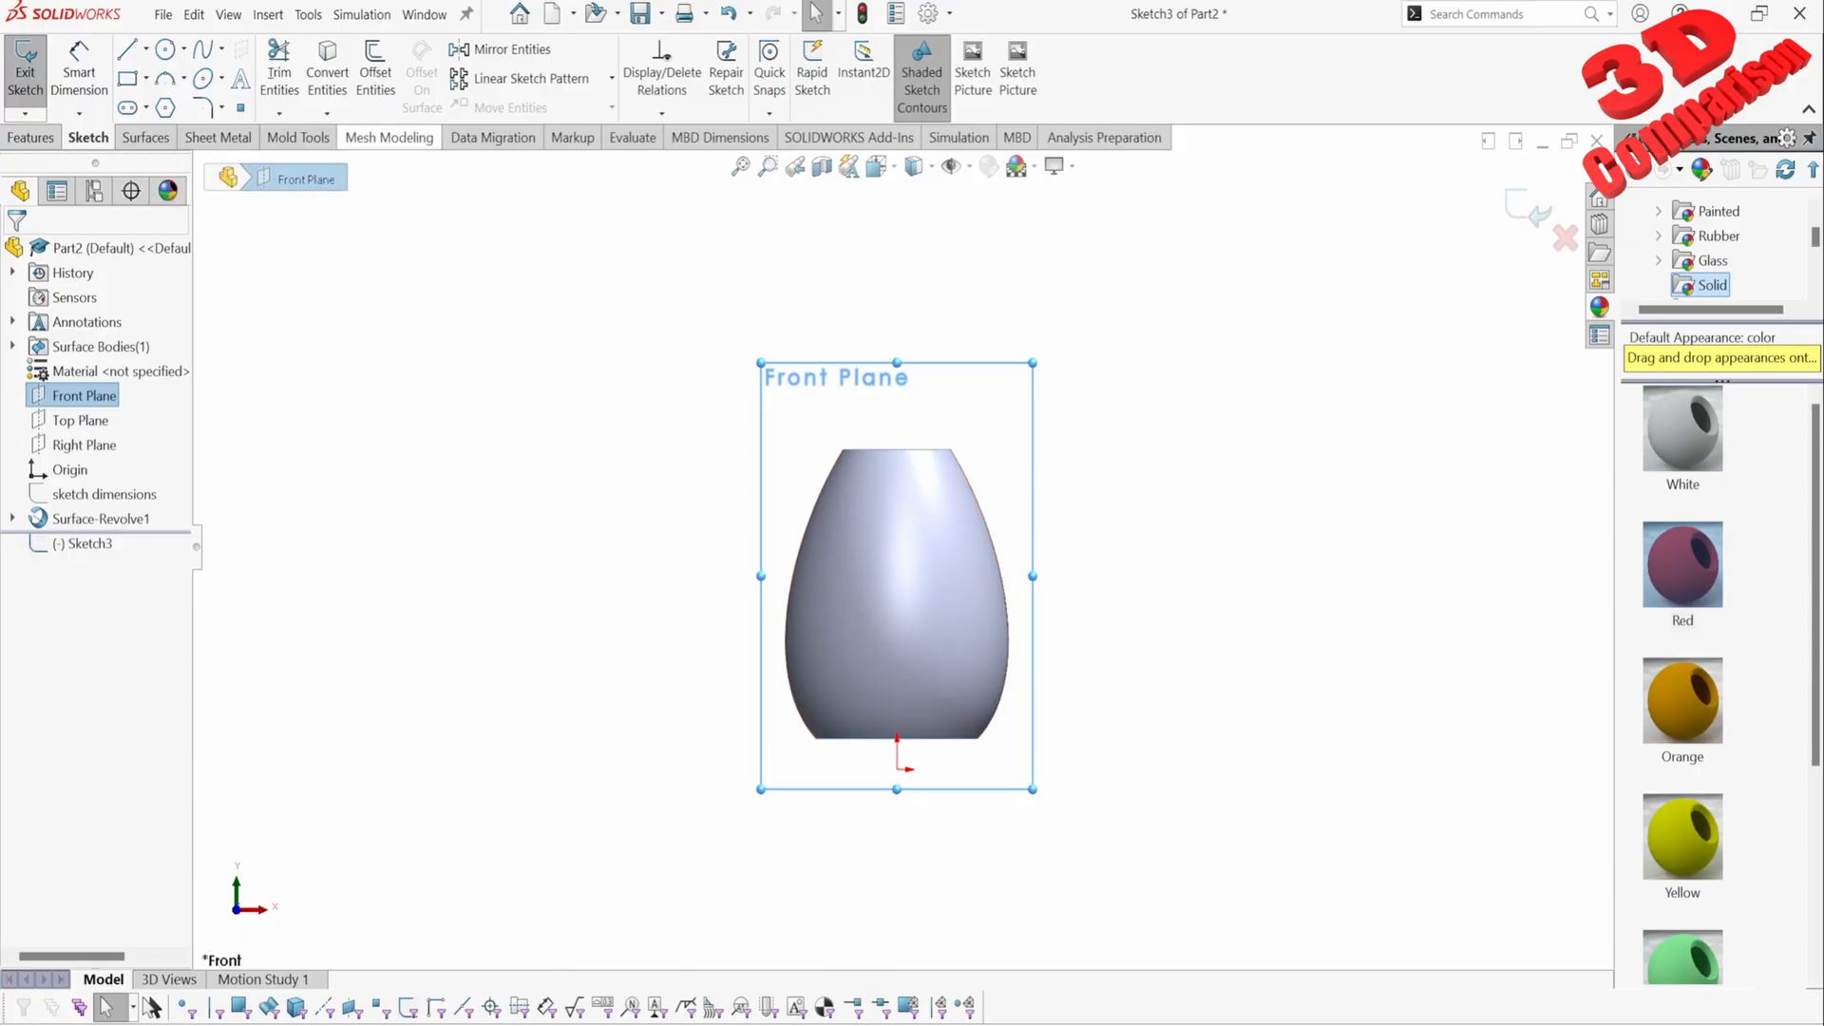
pyautogui.click(164, 79)
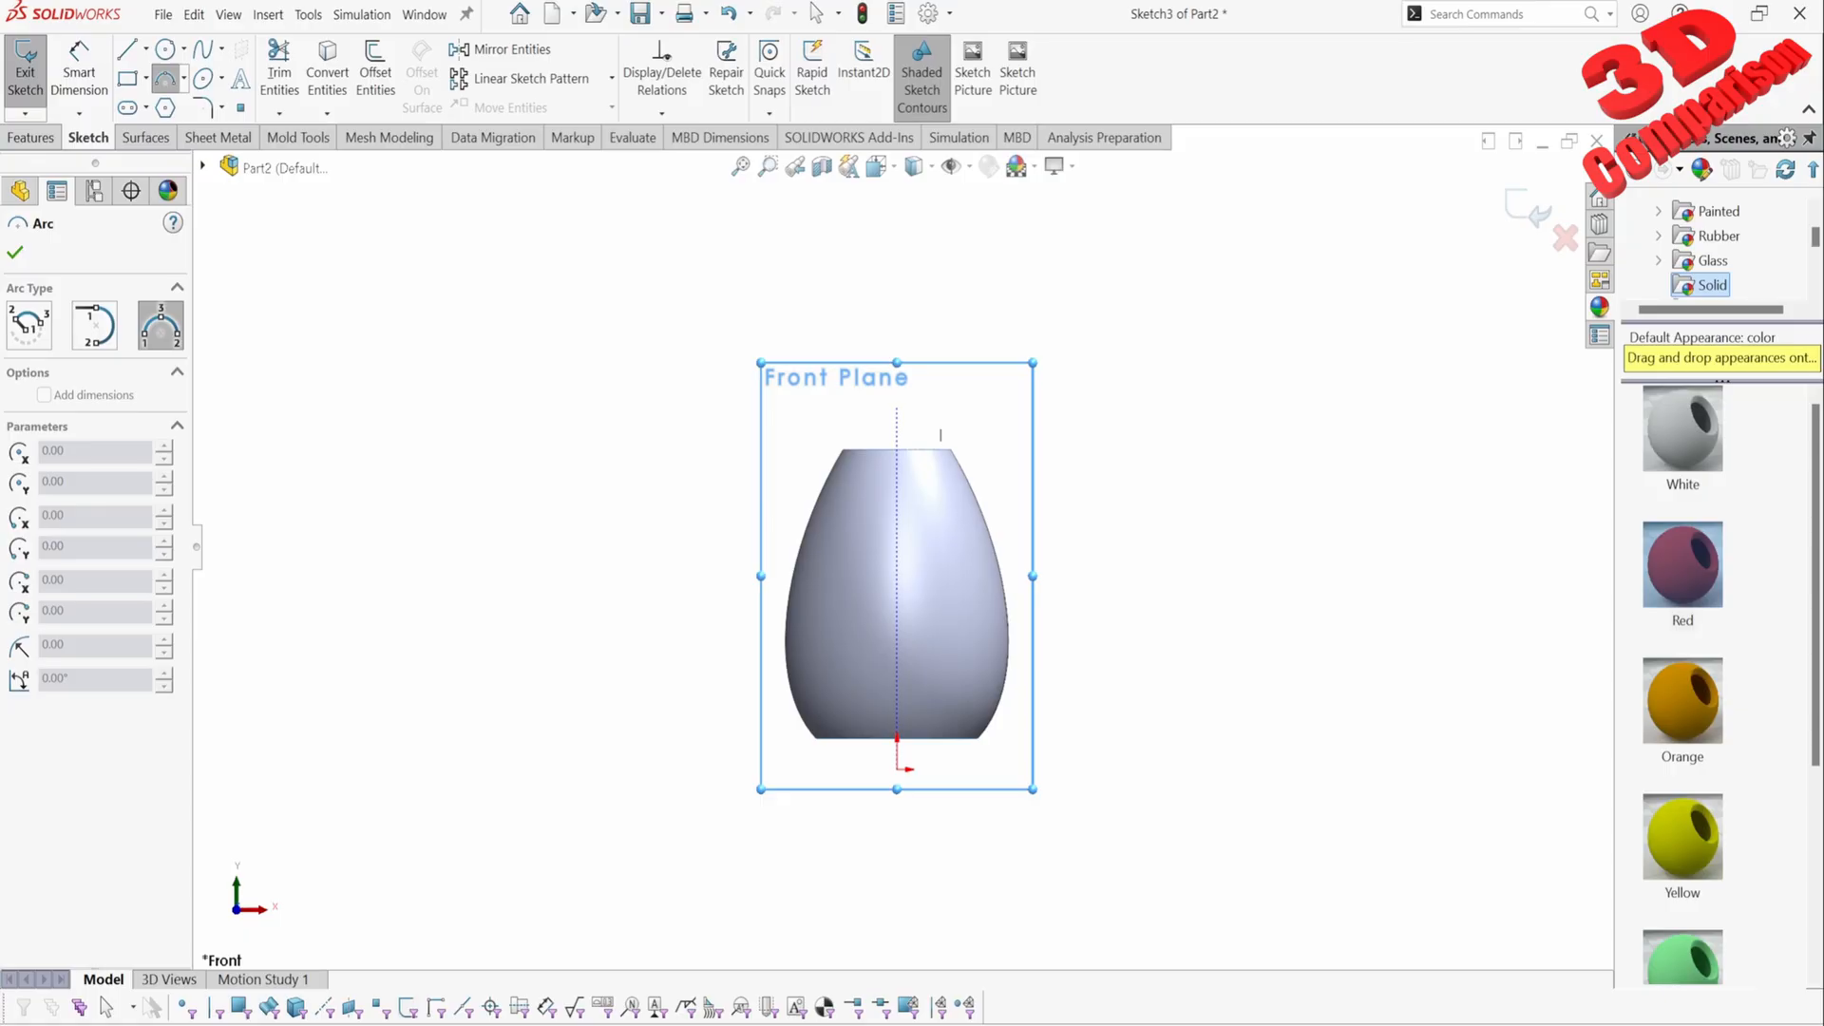
pyautogui.click(897, 408)
pyautogui.click(733, 407)
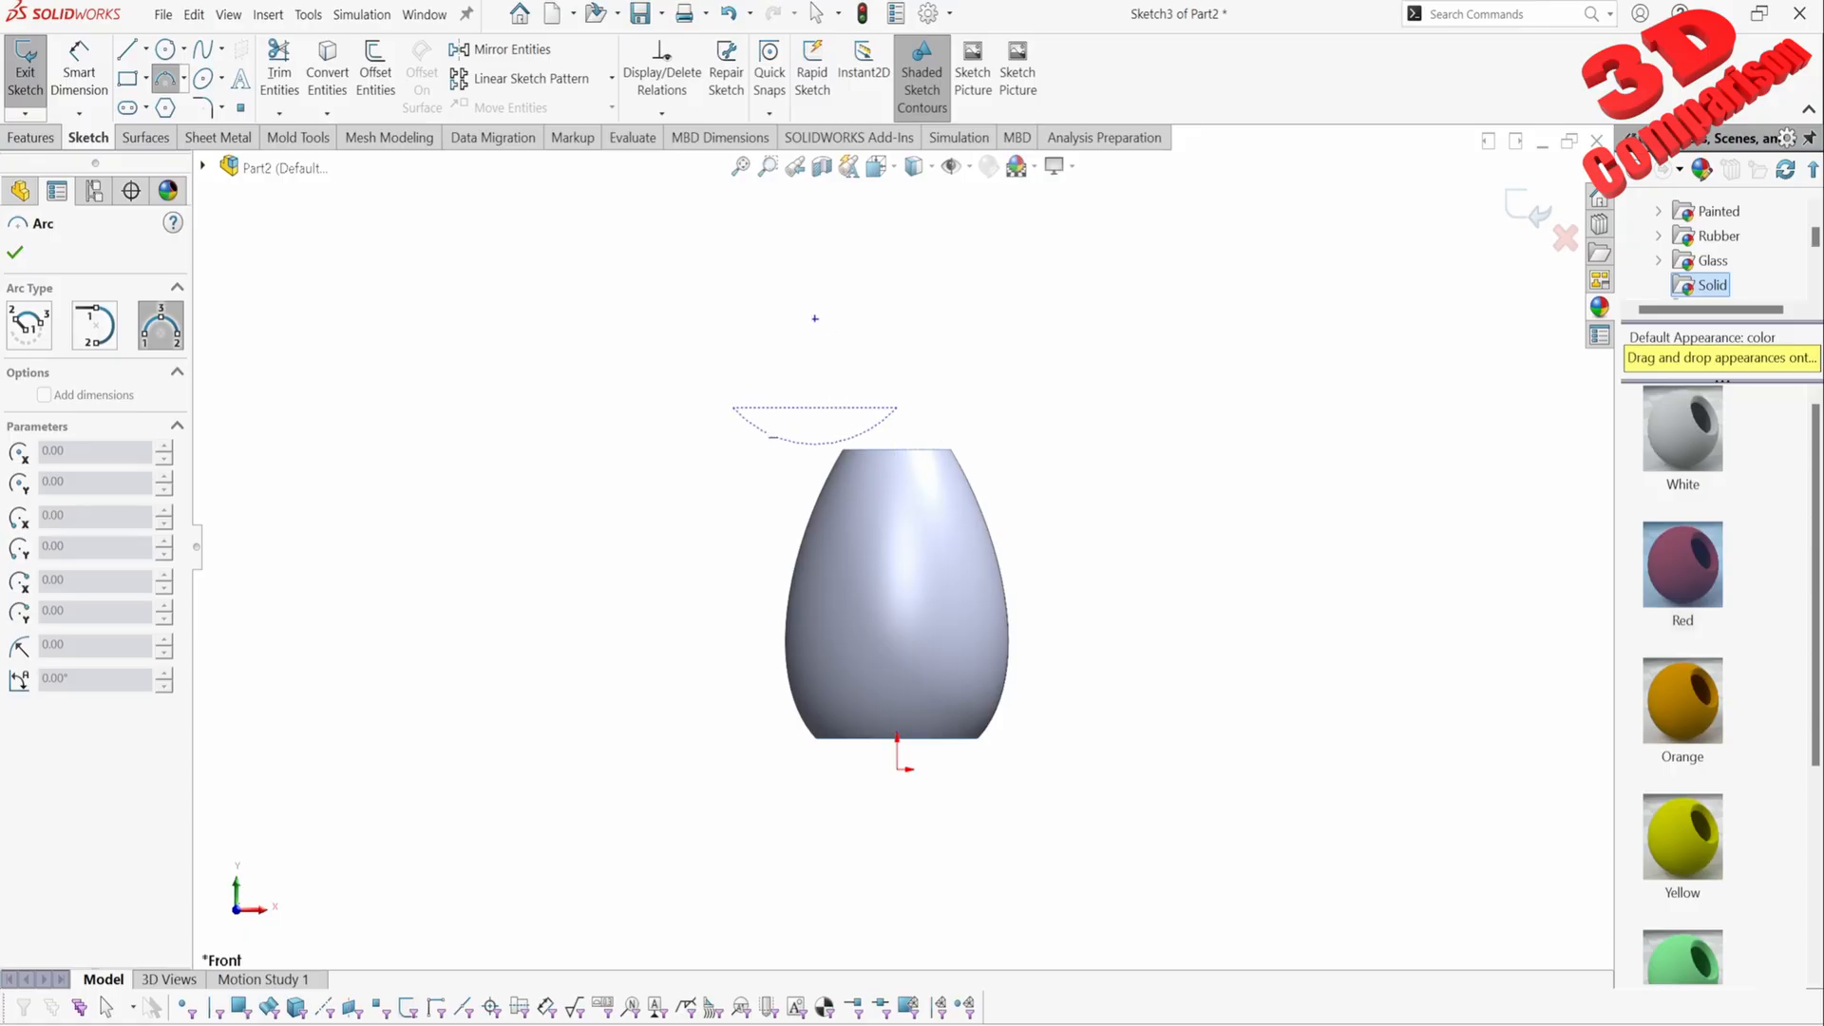
pyautogui.click(815, 318)
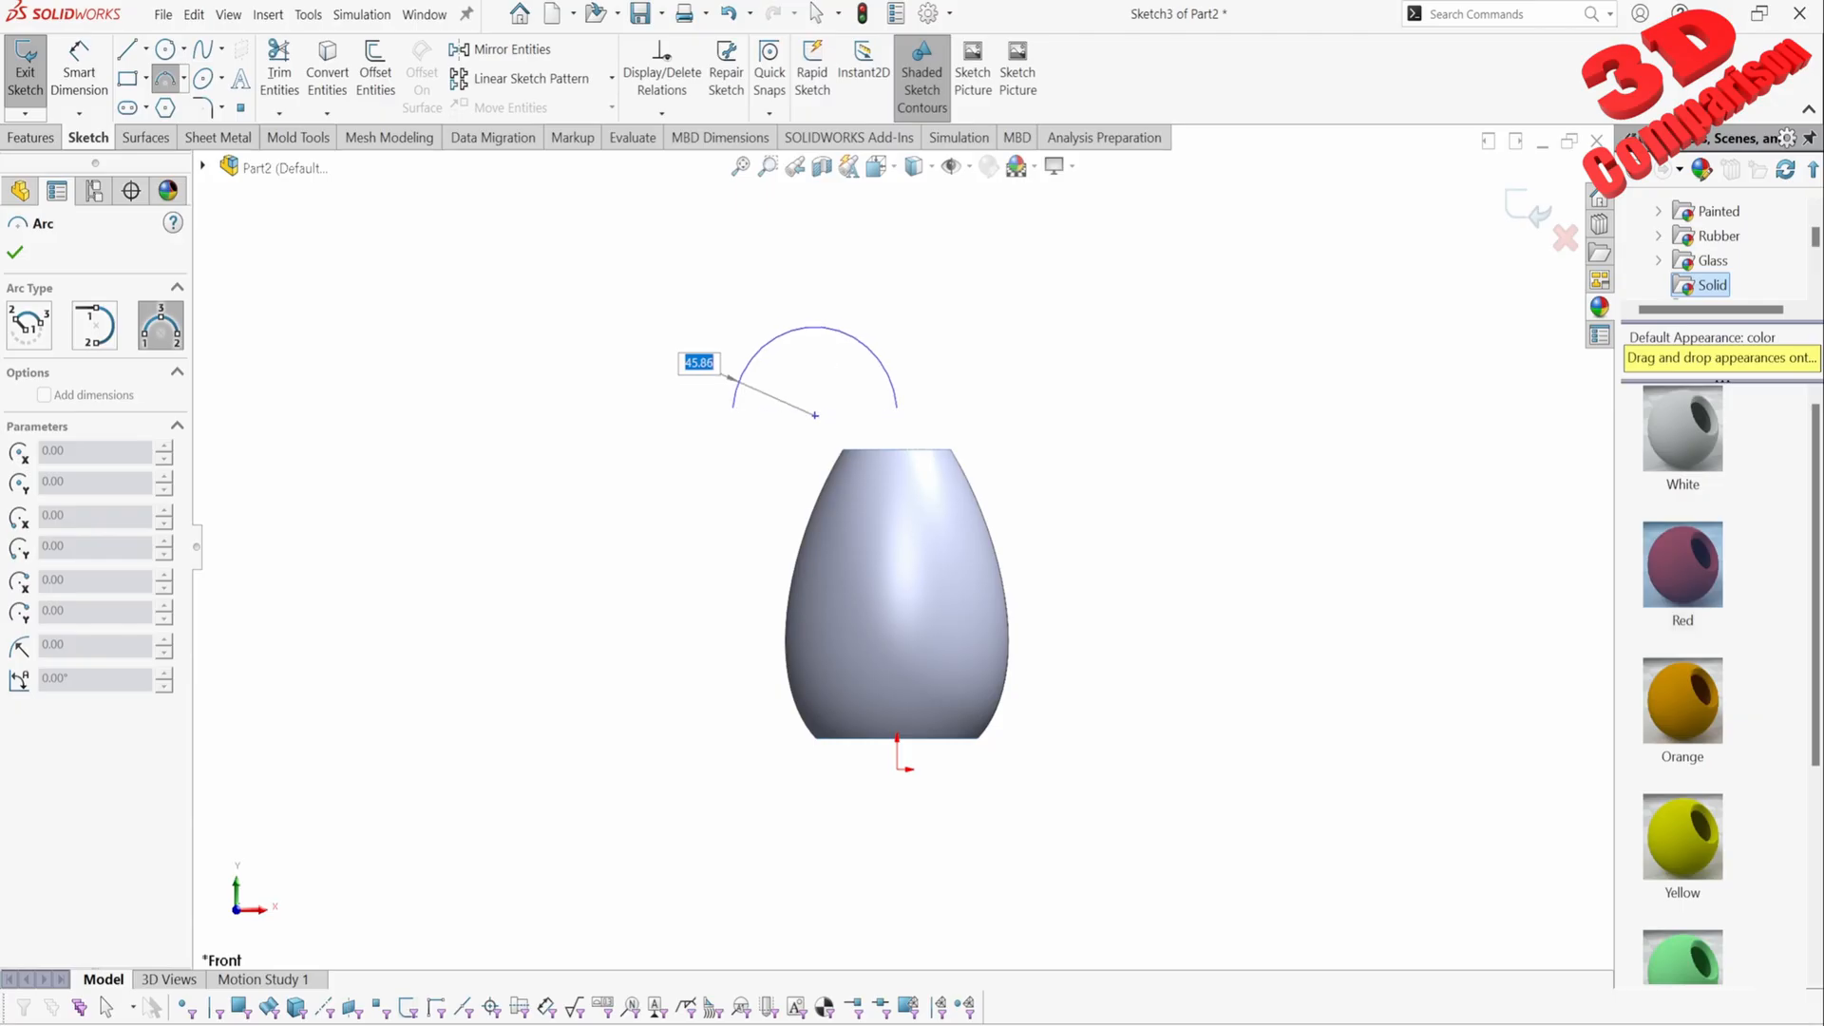
pyautogui.click(815, 430)
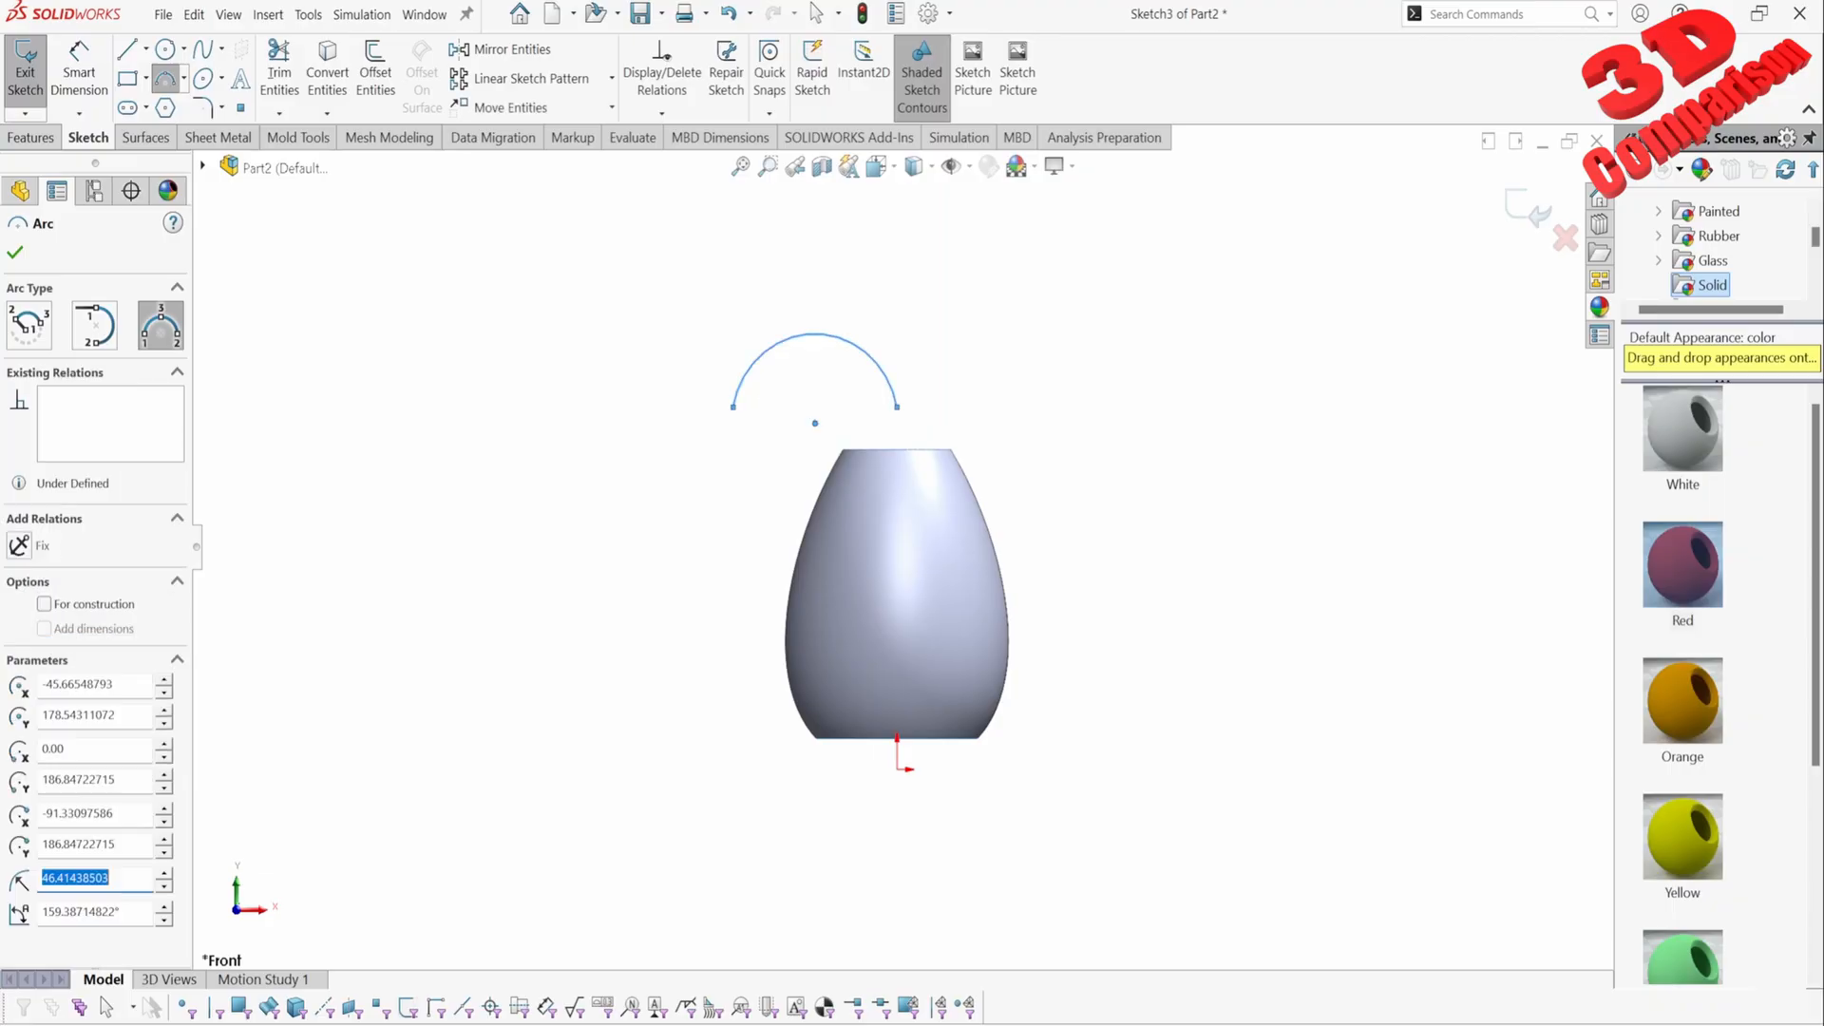
pyautogui.press('Escape')
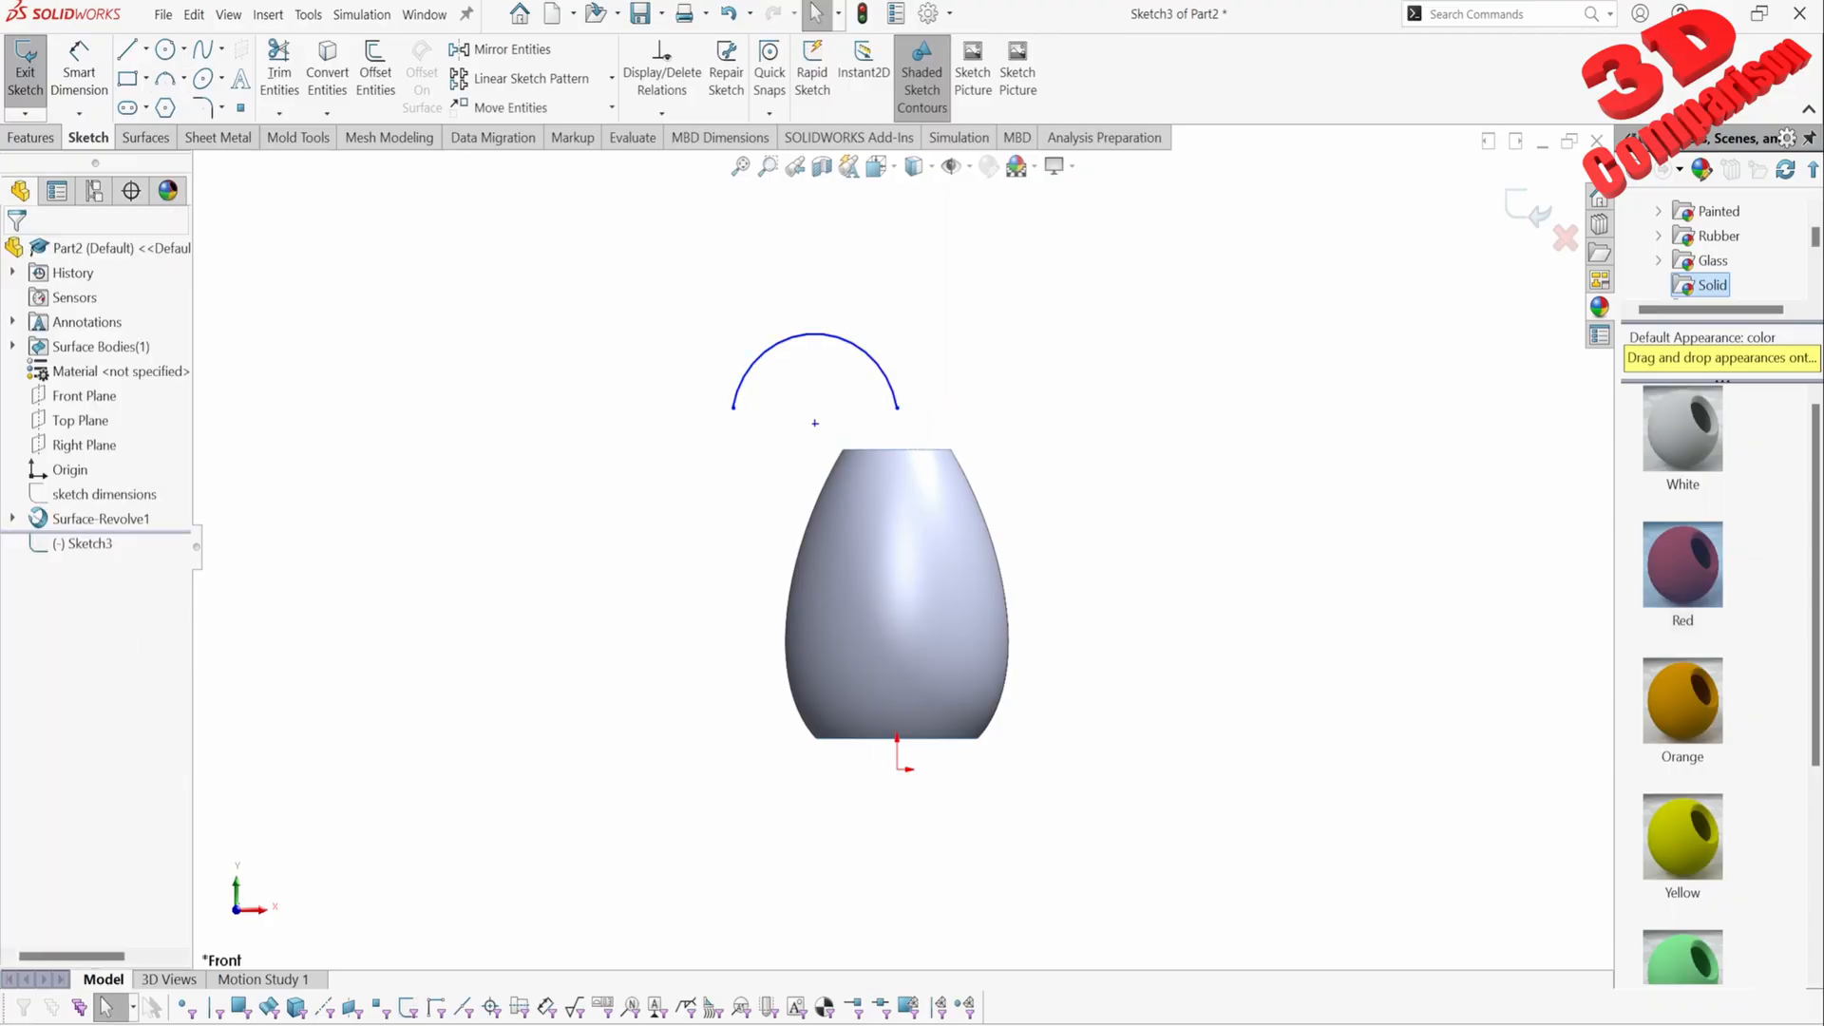
# Step: Align the arc's two endpoints and its center point with a Horizontal relation
pyautogui.click(733, 406)
pyautogui.keyDown('ctrl'); pyautogui.click(816, 422); pyautogui.keyUp('ctrl')
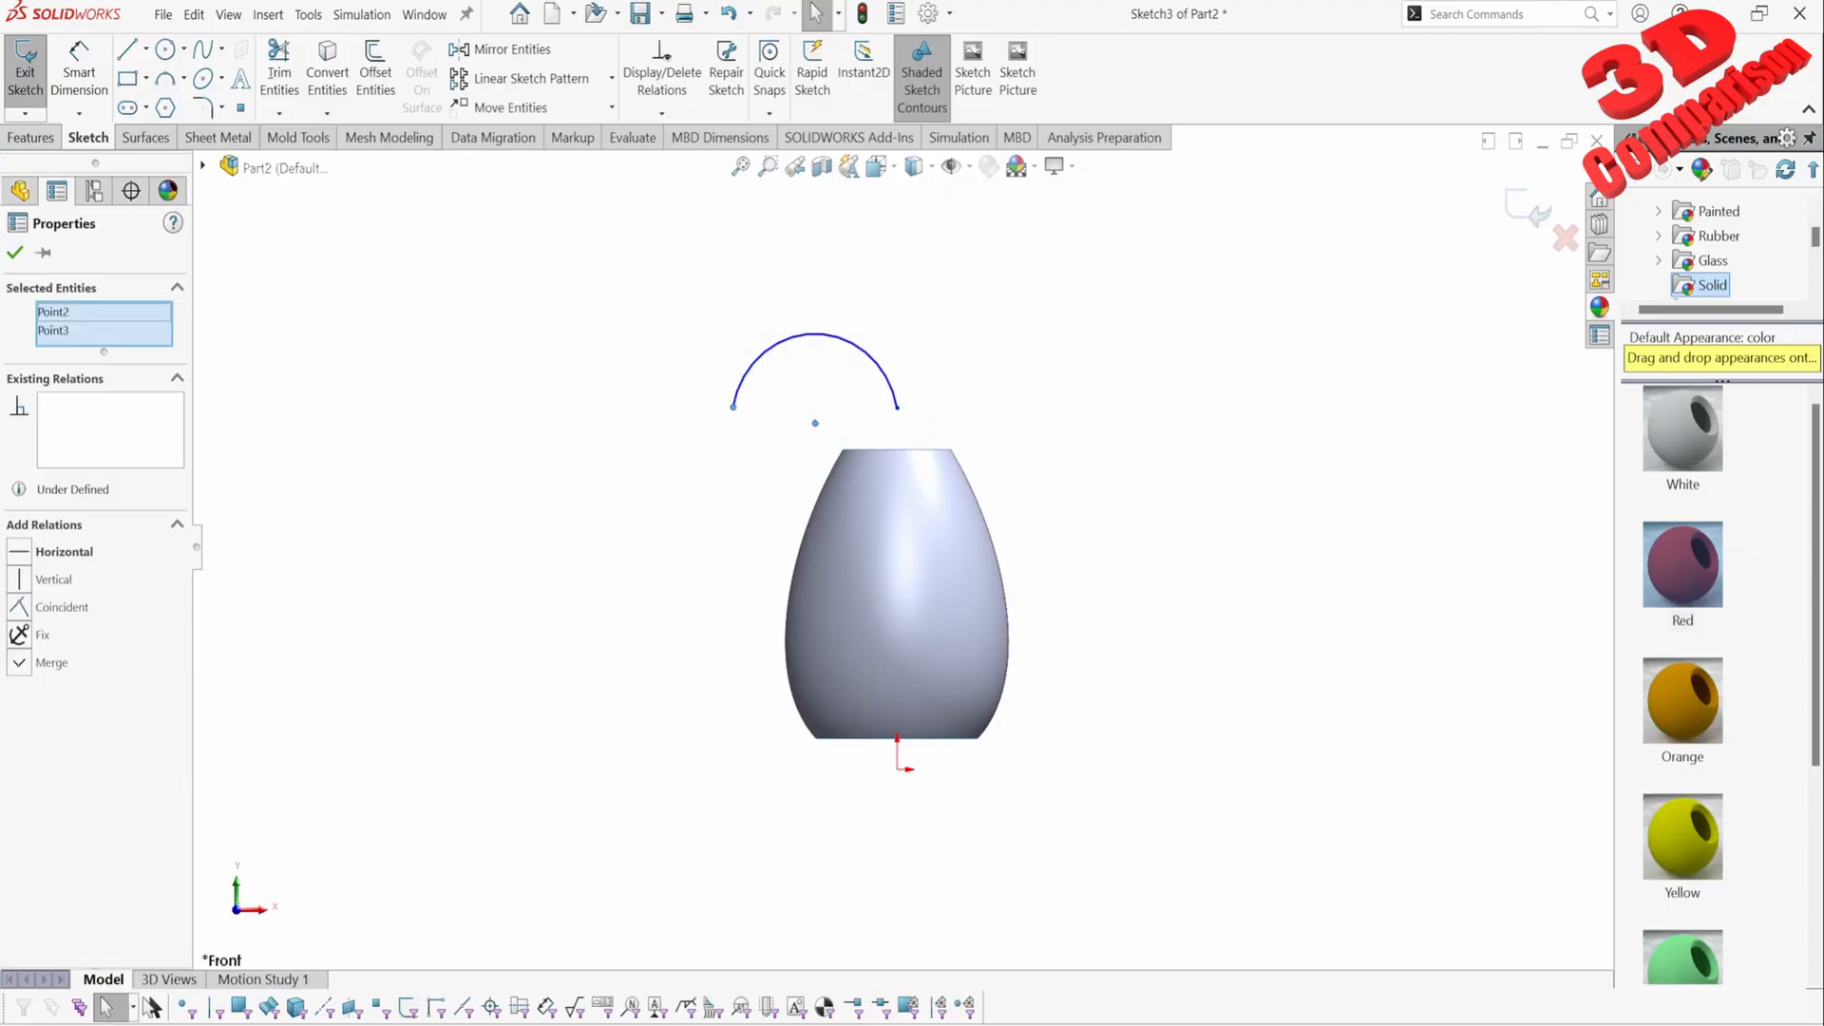
pyautogui.keyDown('ctrl'); pyautogui.click(897, 406); pyautogui.keyUp('ctrl')
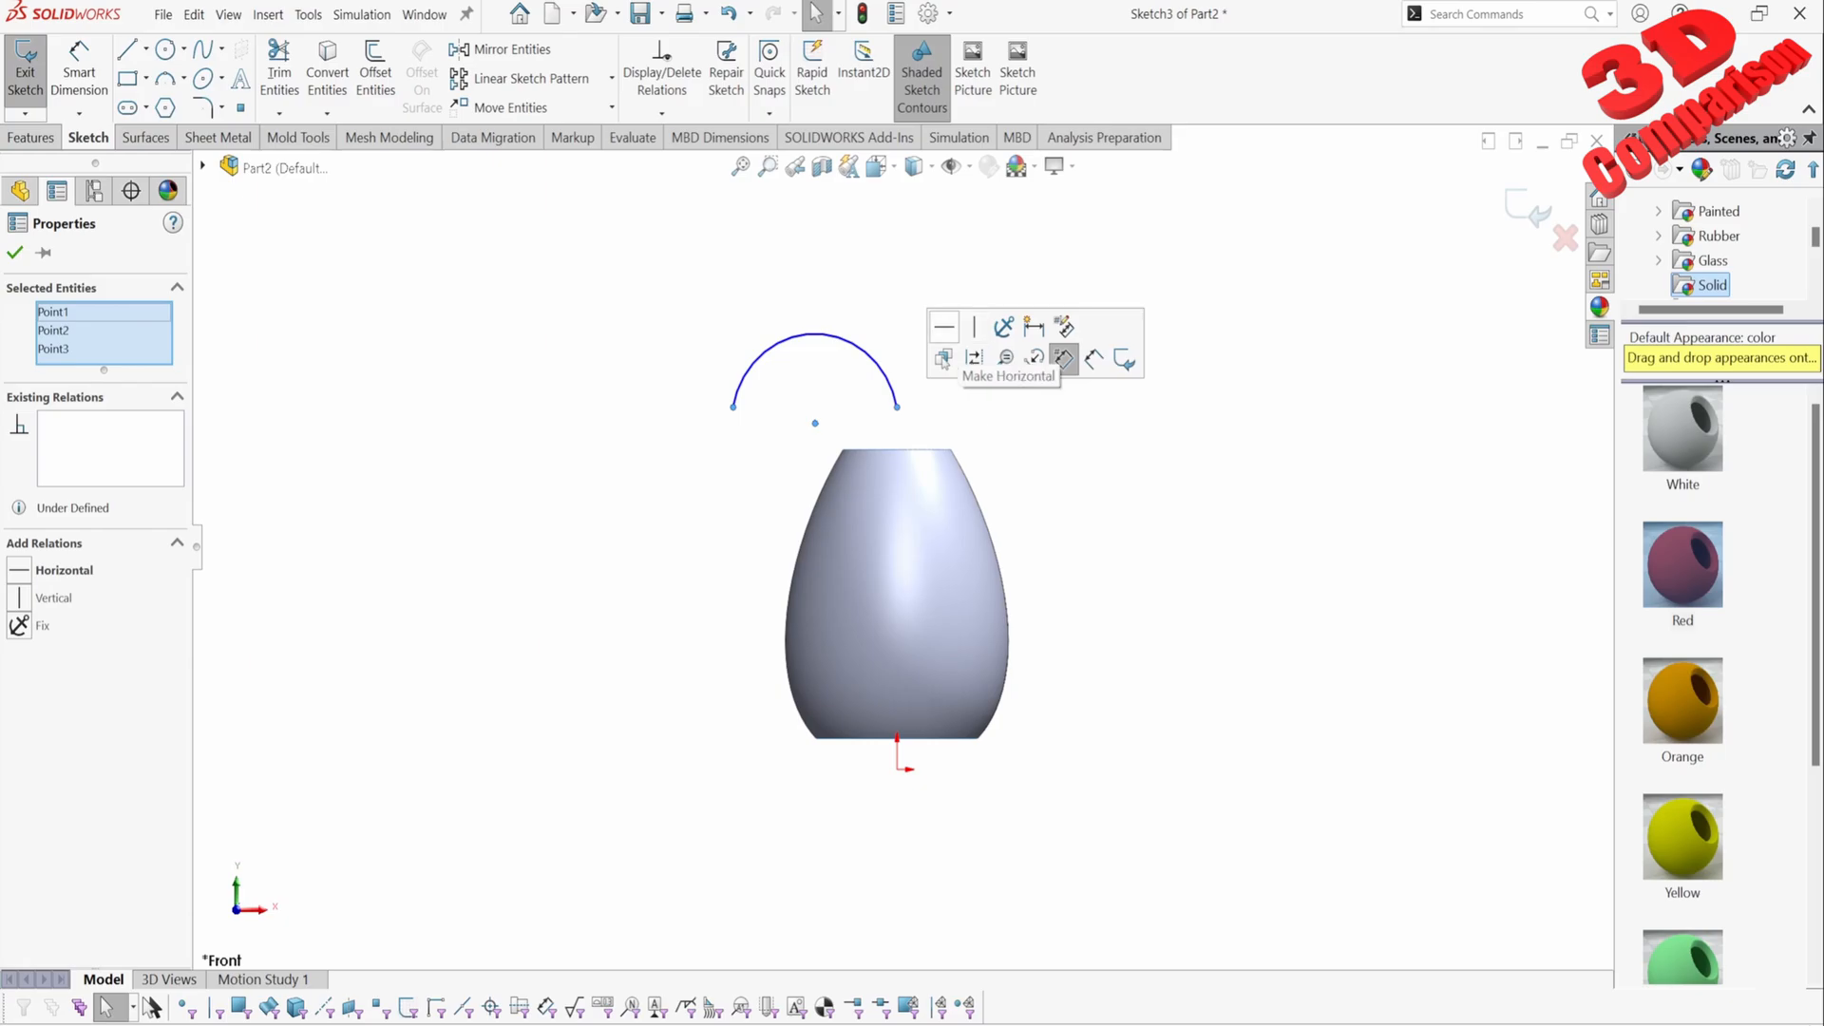
pyautogui.click(1064, 357)
pyautogui.press('Escape')
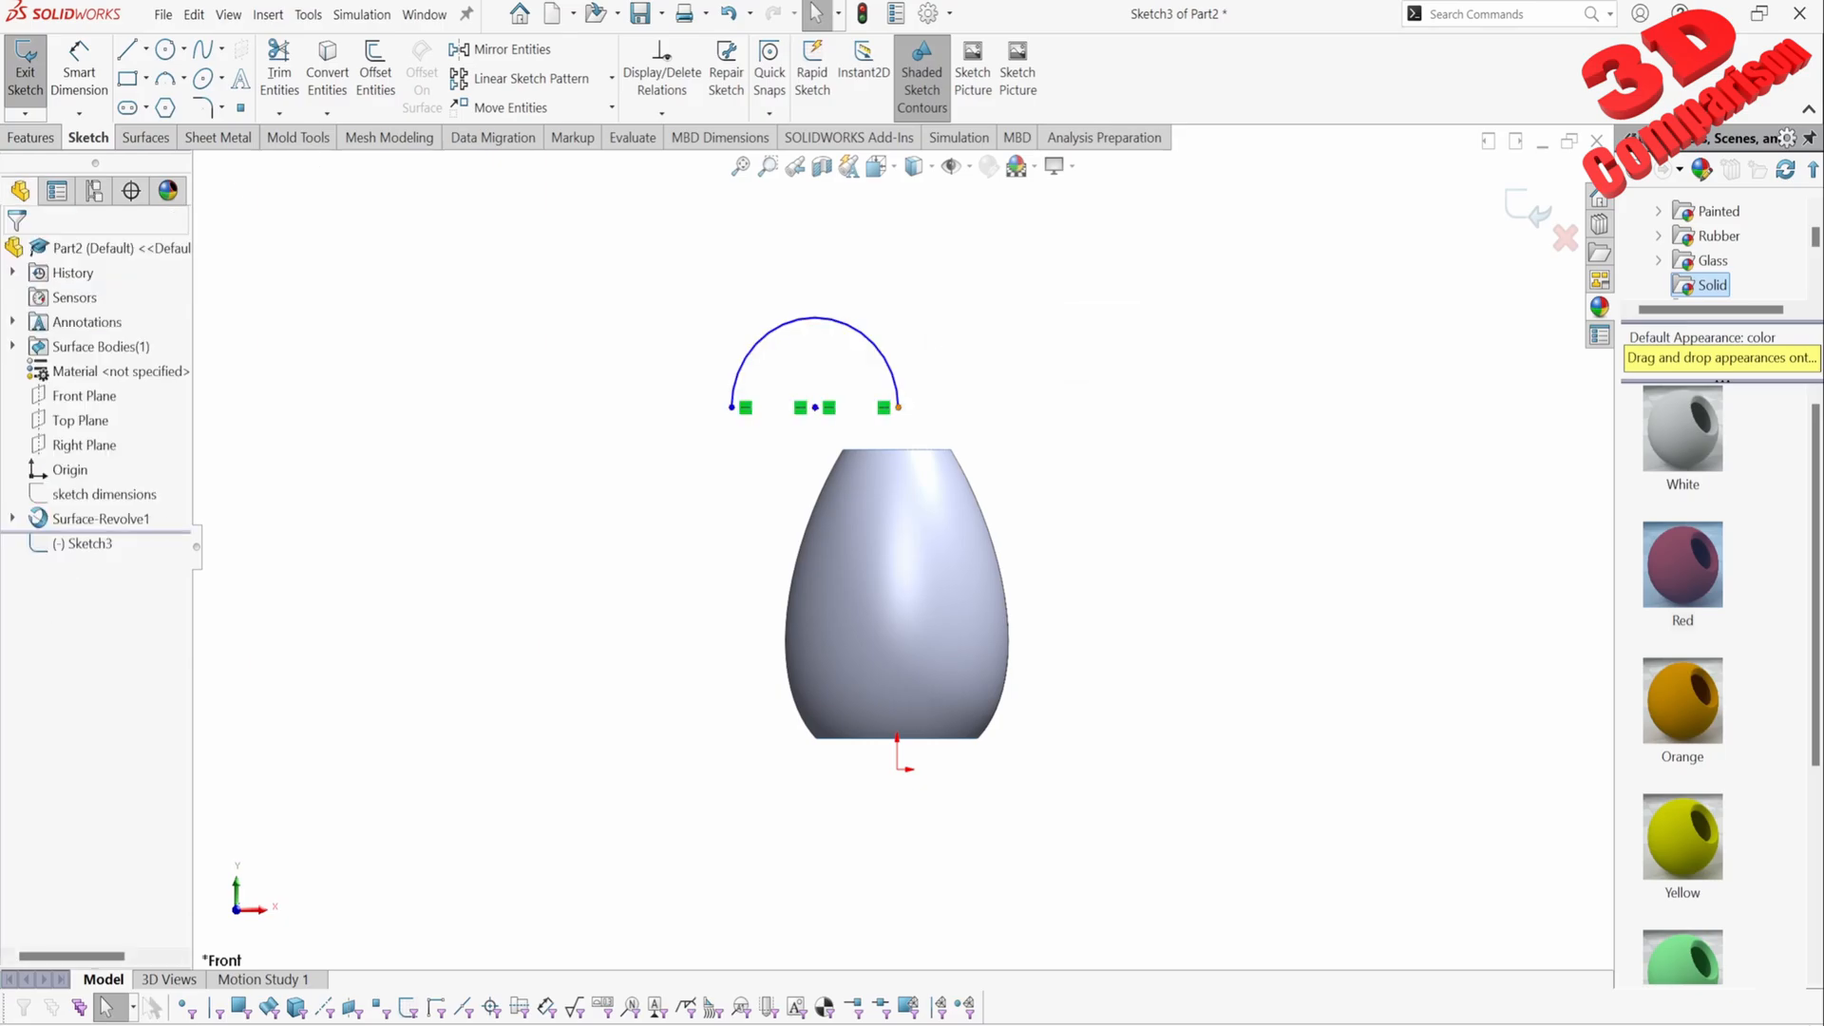
# Step: Align the arc's right endpoint above the origin with a Vertical relation
pyautogui.click(897, 407)
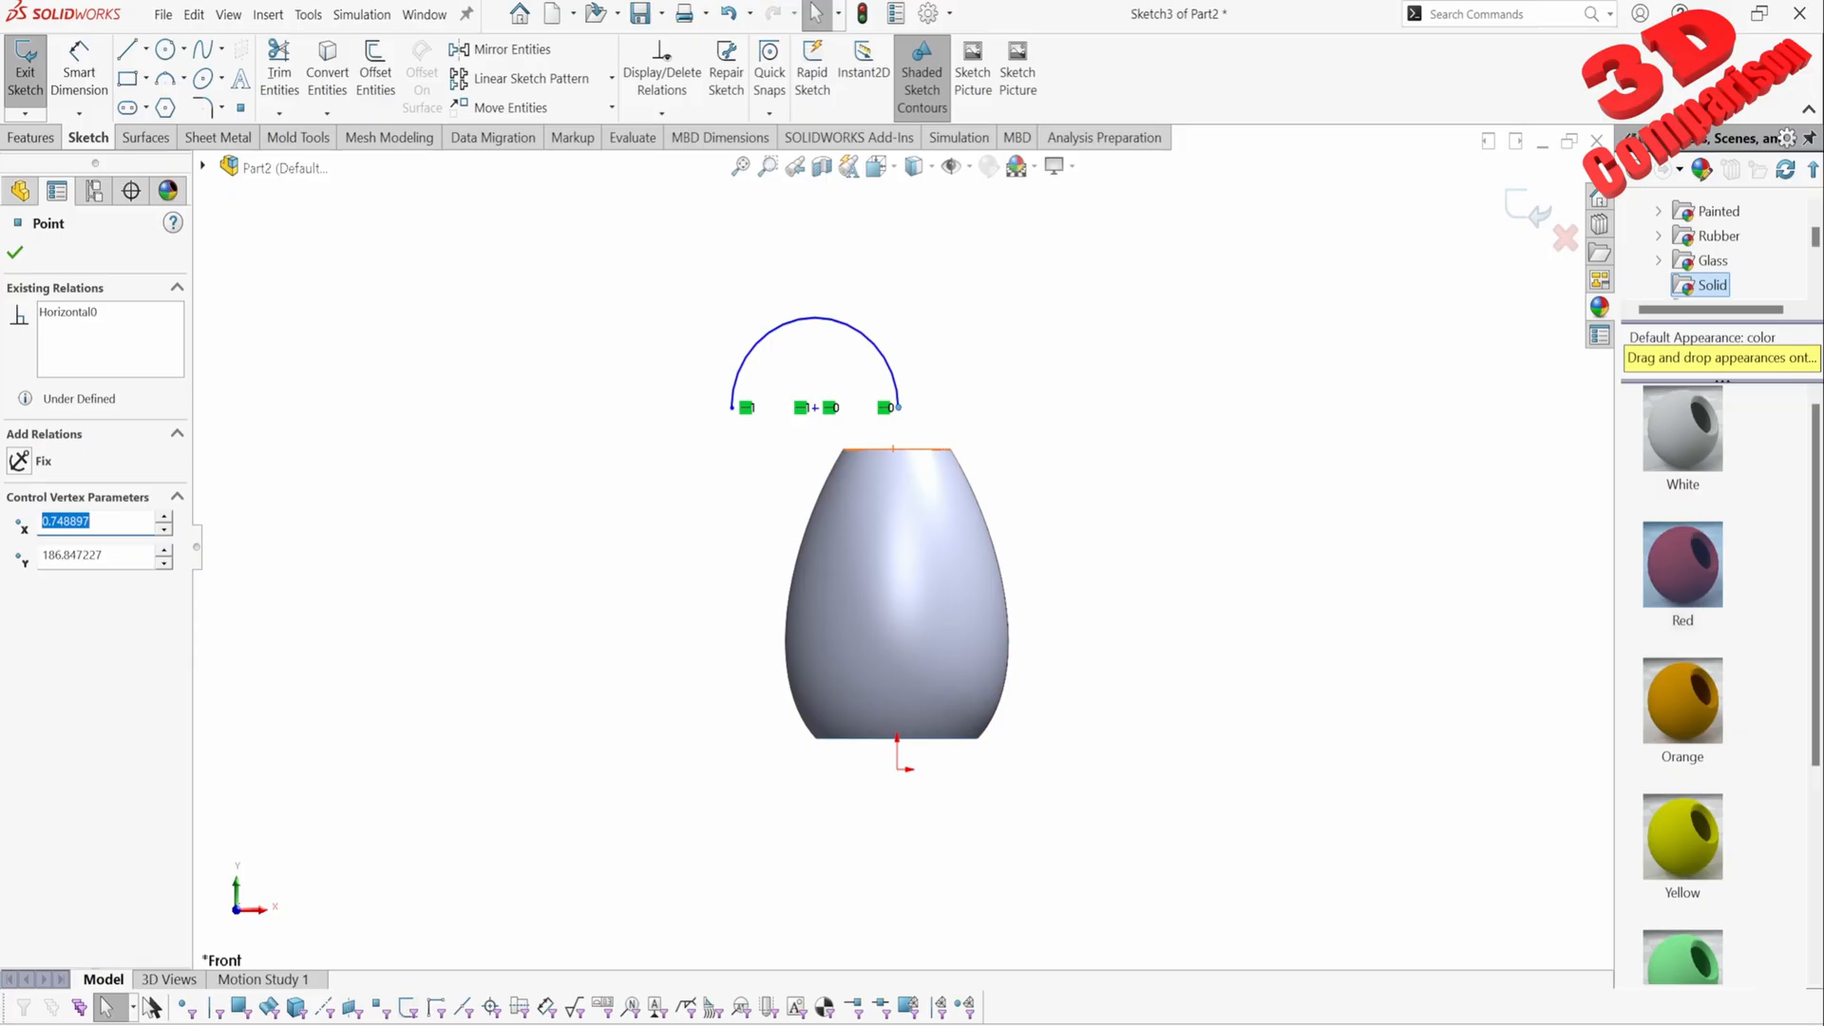
pyautogui.keyDown('ctrl'); pyautogui.click(897, 767); pyautogui.keyUp('ctrl')
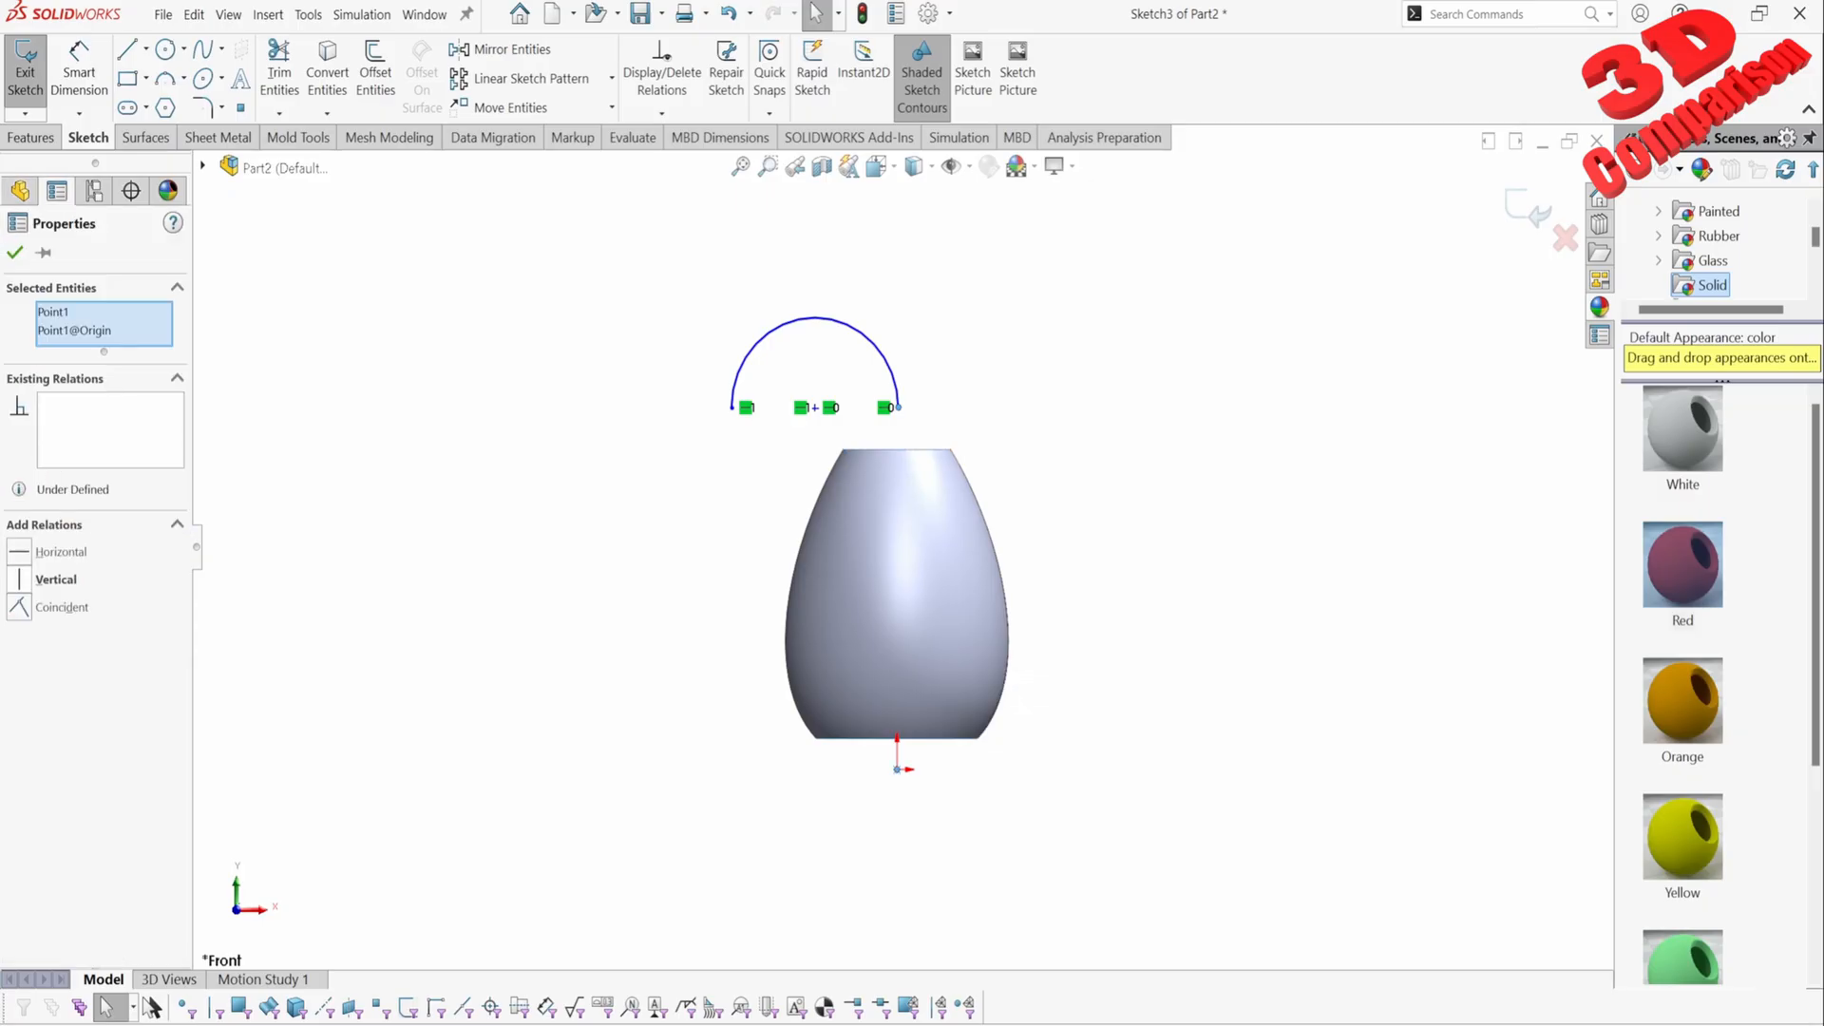
pyautogui.click(19, 579)
pyautogui.press('Escape')
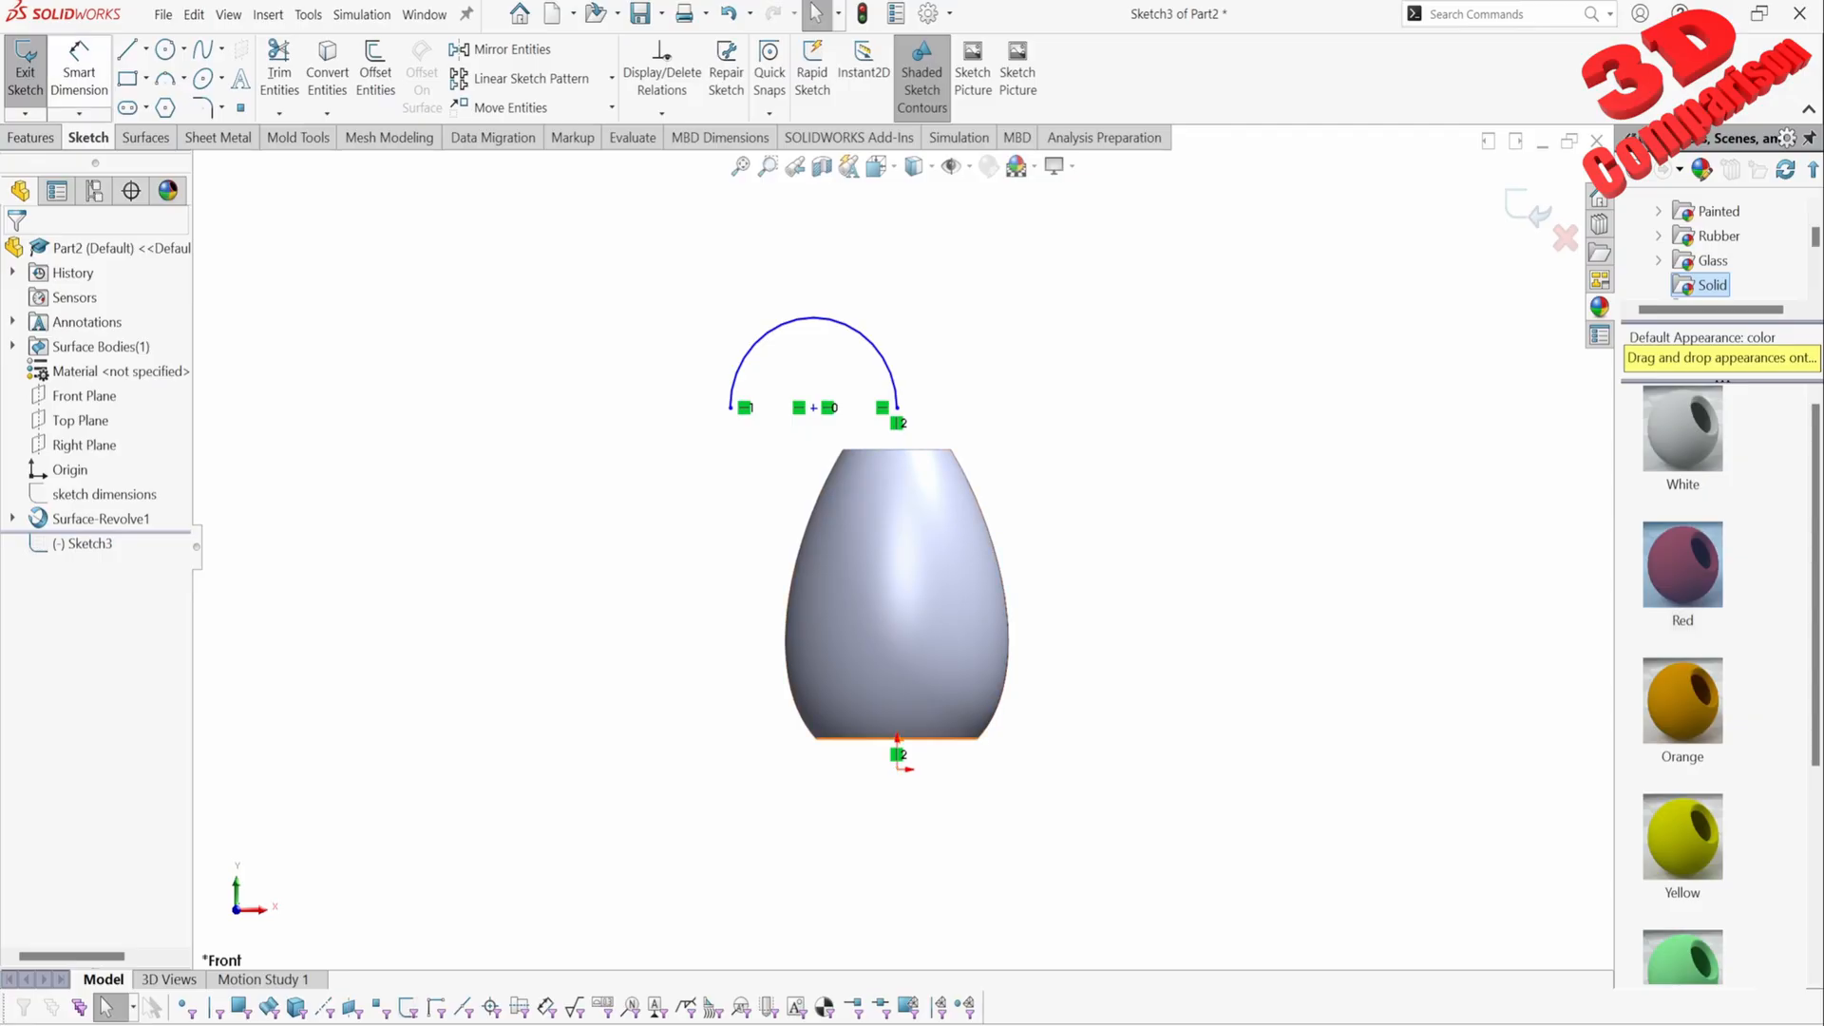
# Step: Dimension the arc's radius as 50 mm
pyautogui.click(79, 71)
pyautogui.click(878, 351)
pyautogui.click(860, 304)
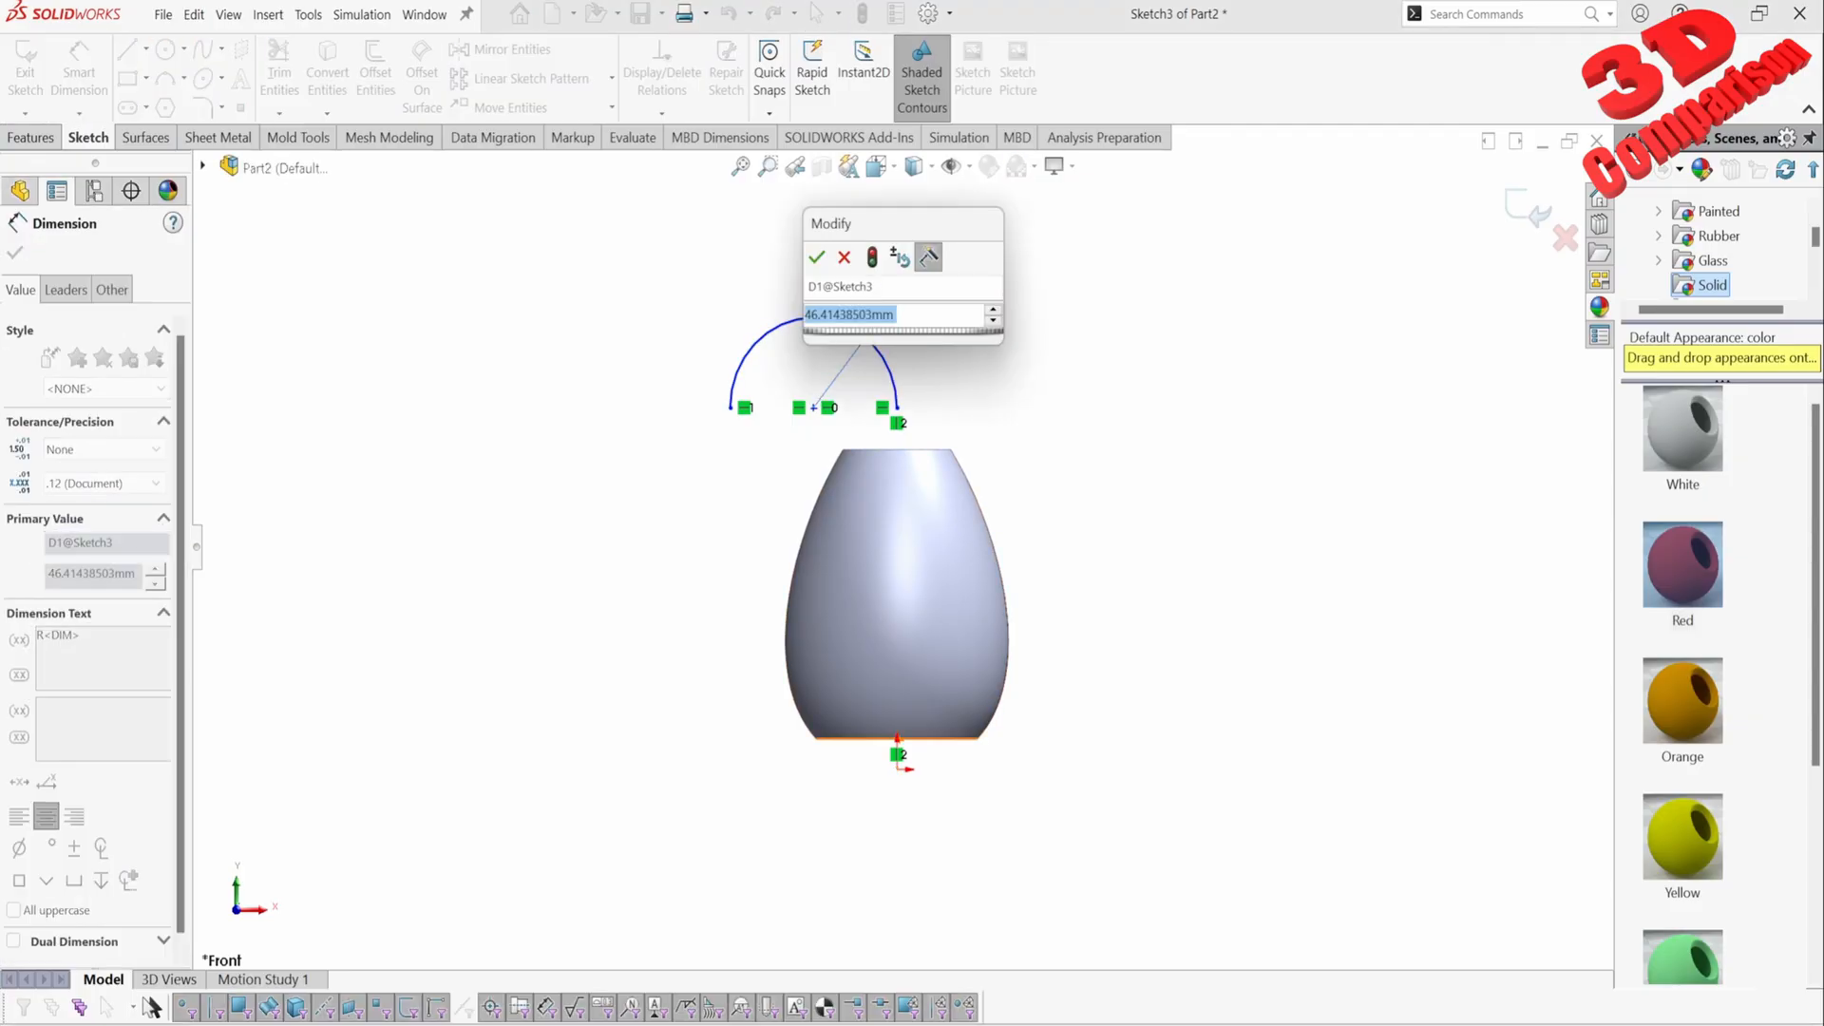
pyautogui.write('50')
pyautogui.press('Return')
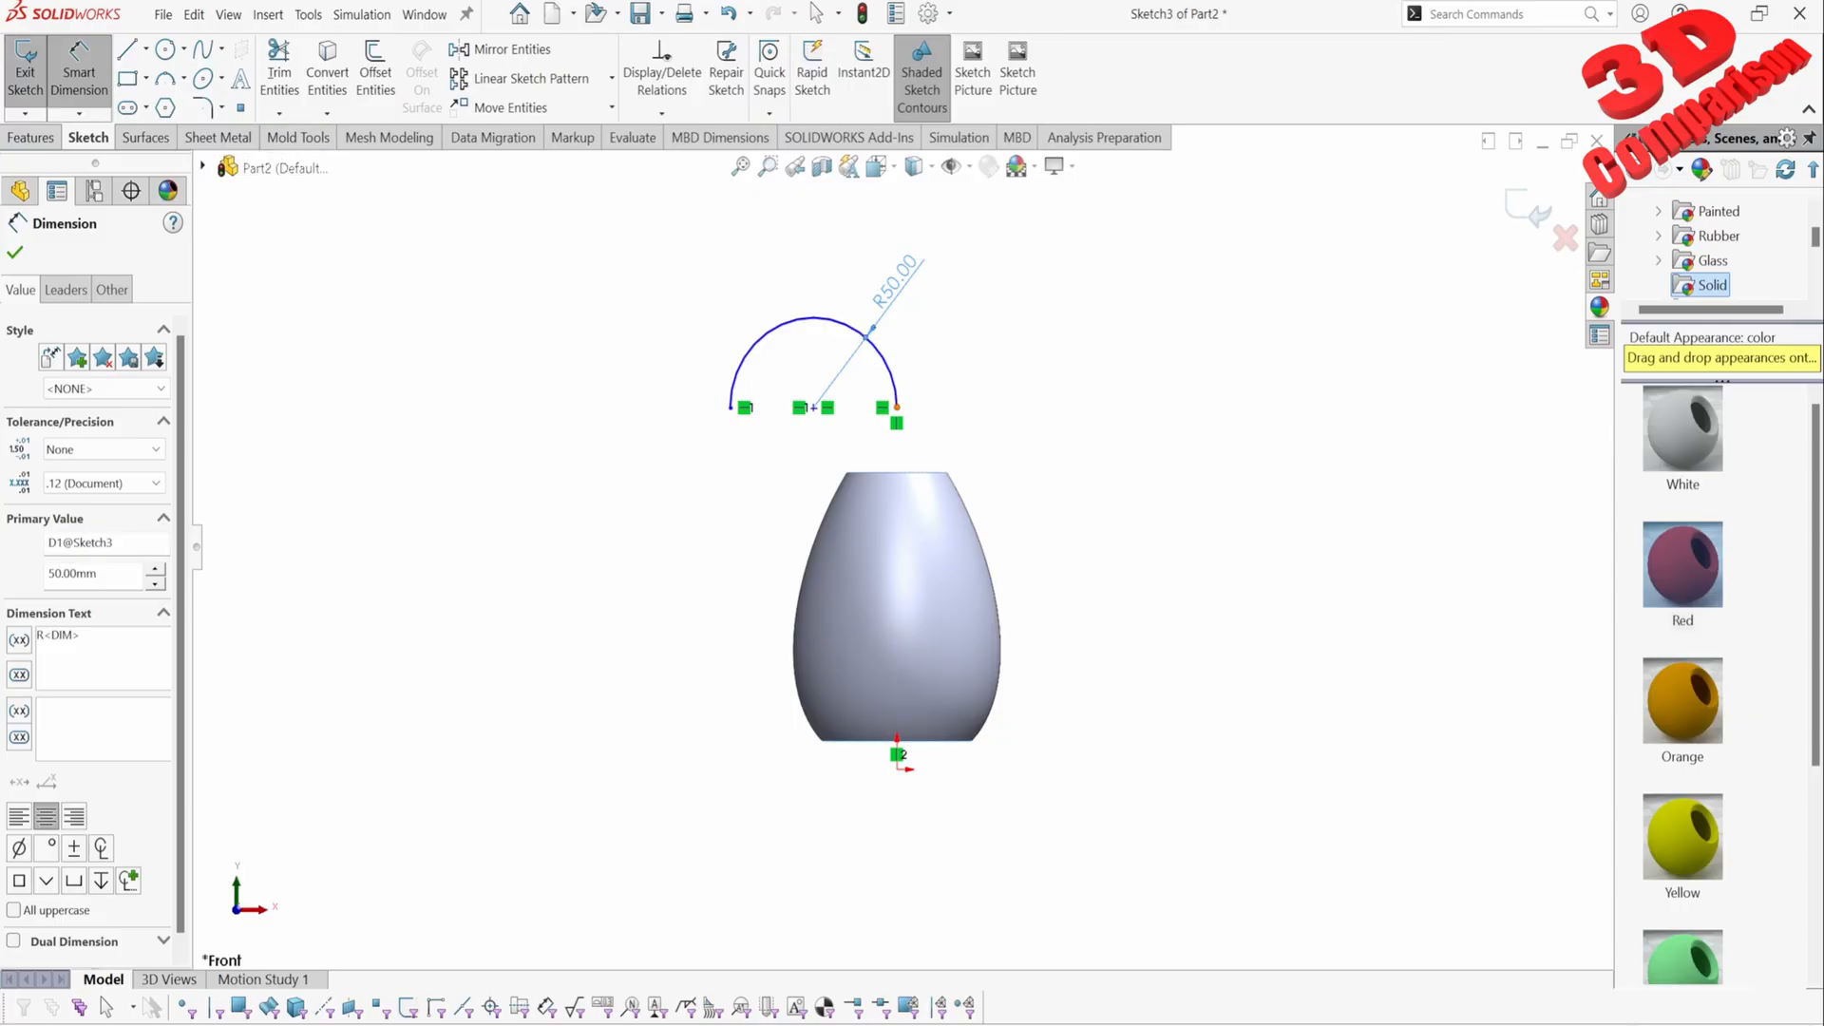
# Step: Dimension the arc's right endpoint 30 mm above the body's top edge
pyautogui.click(896, 408)
pyautogui.click(919, 472)
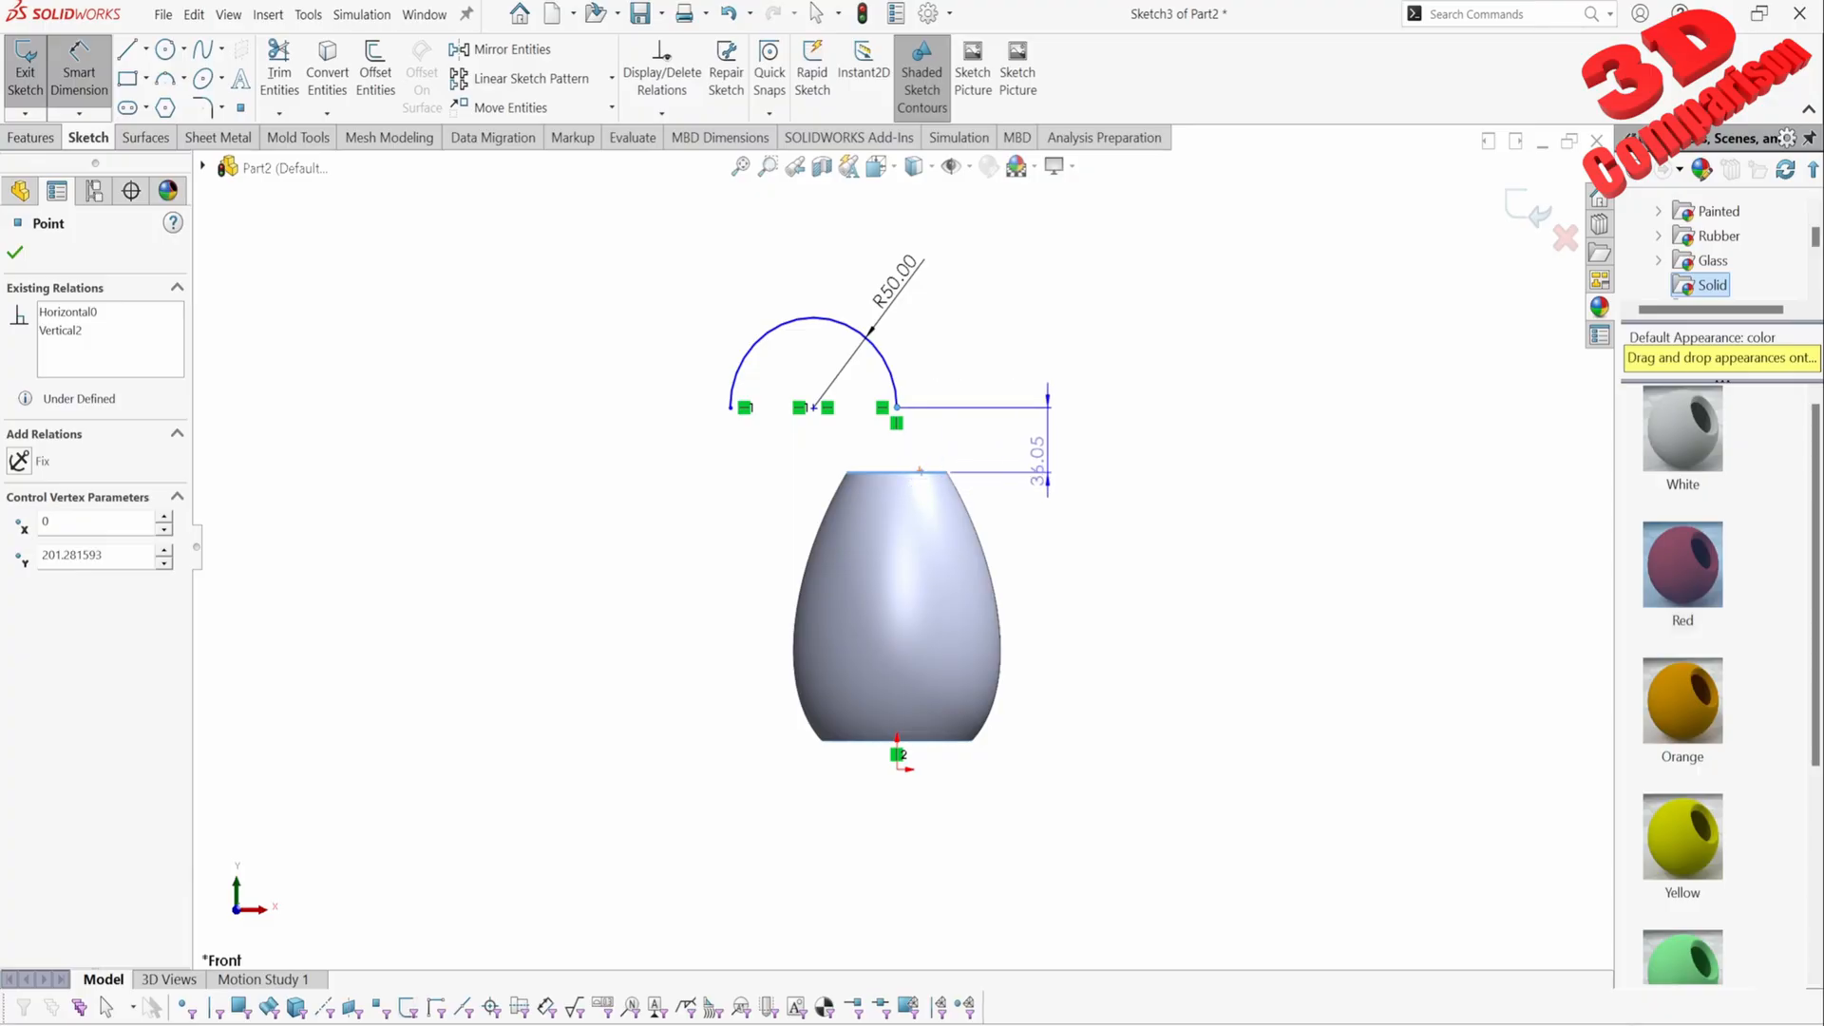
pyautogui.click(1051, 451)
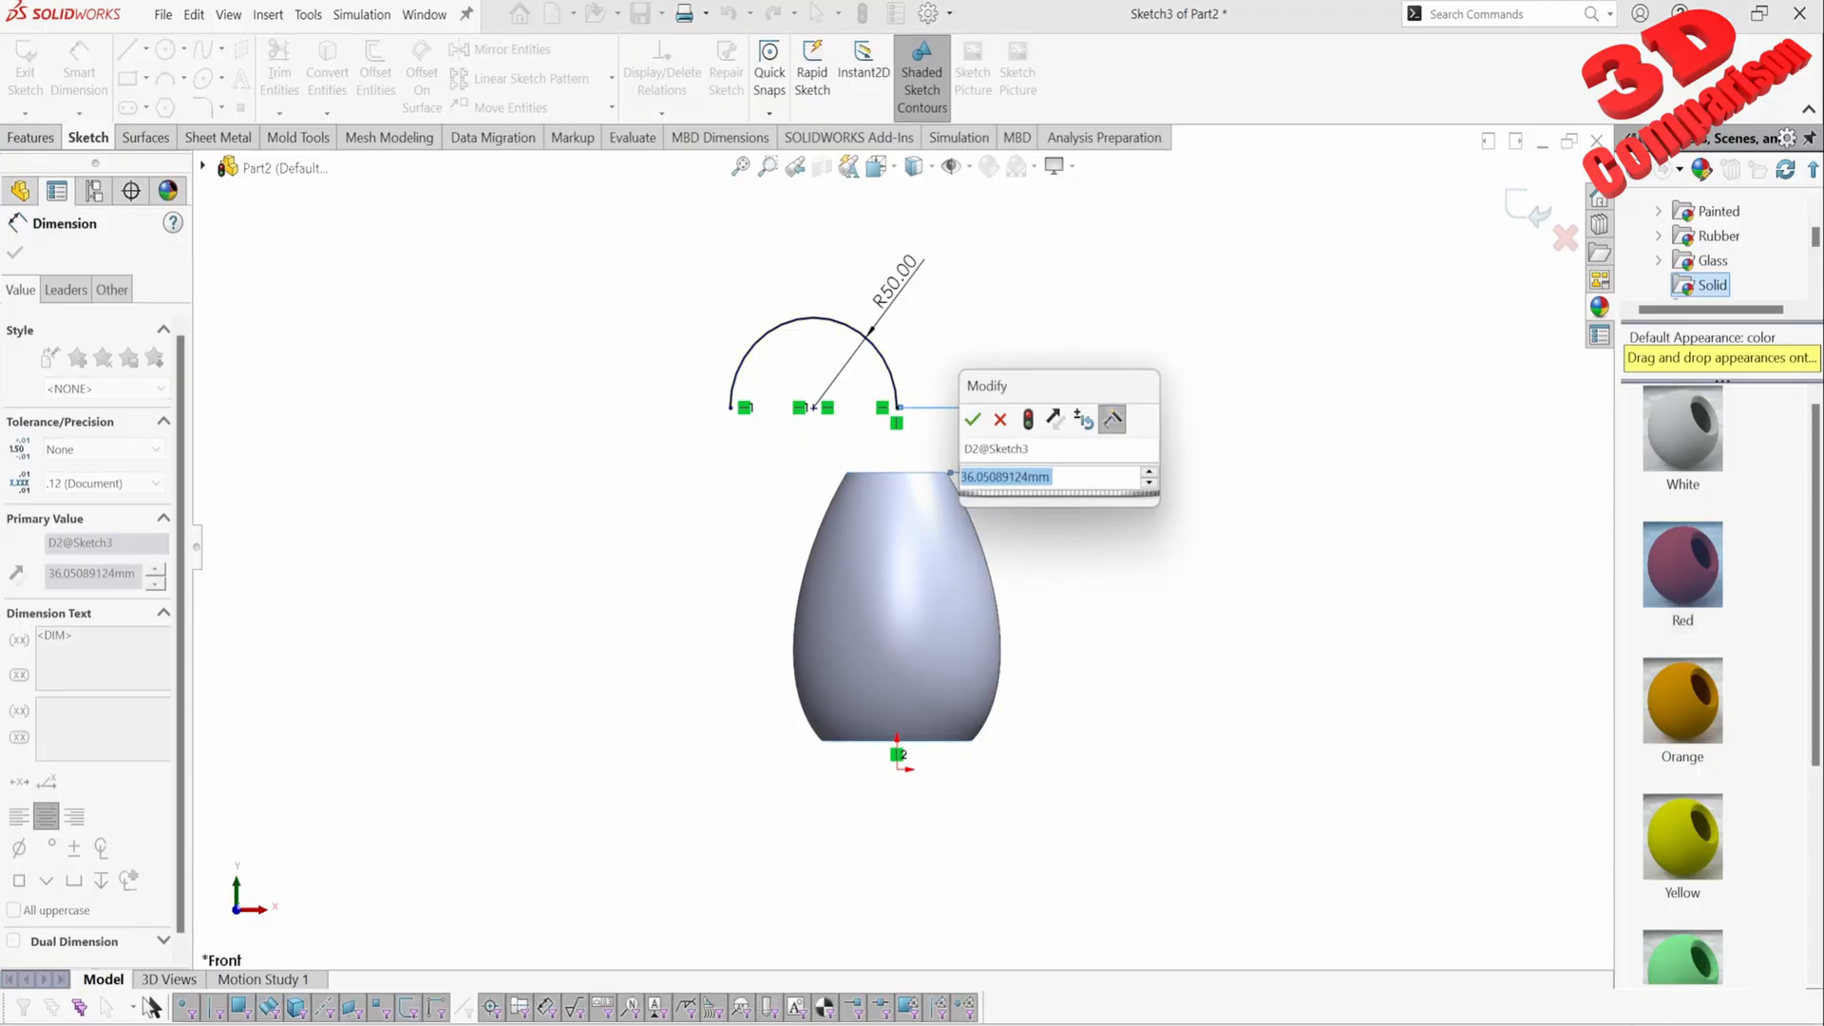
pyautogui.write('30')
pyautogui.press('Return')
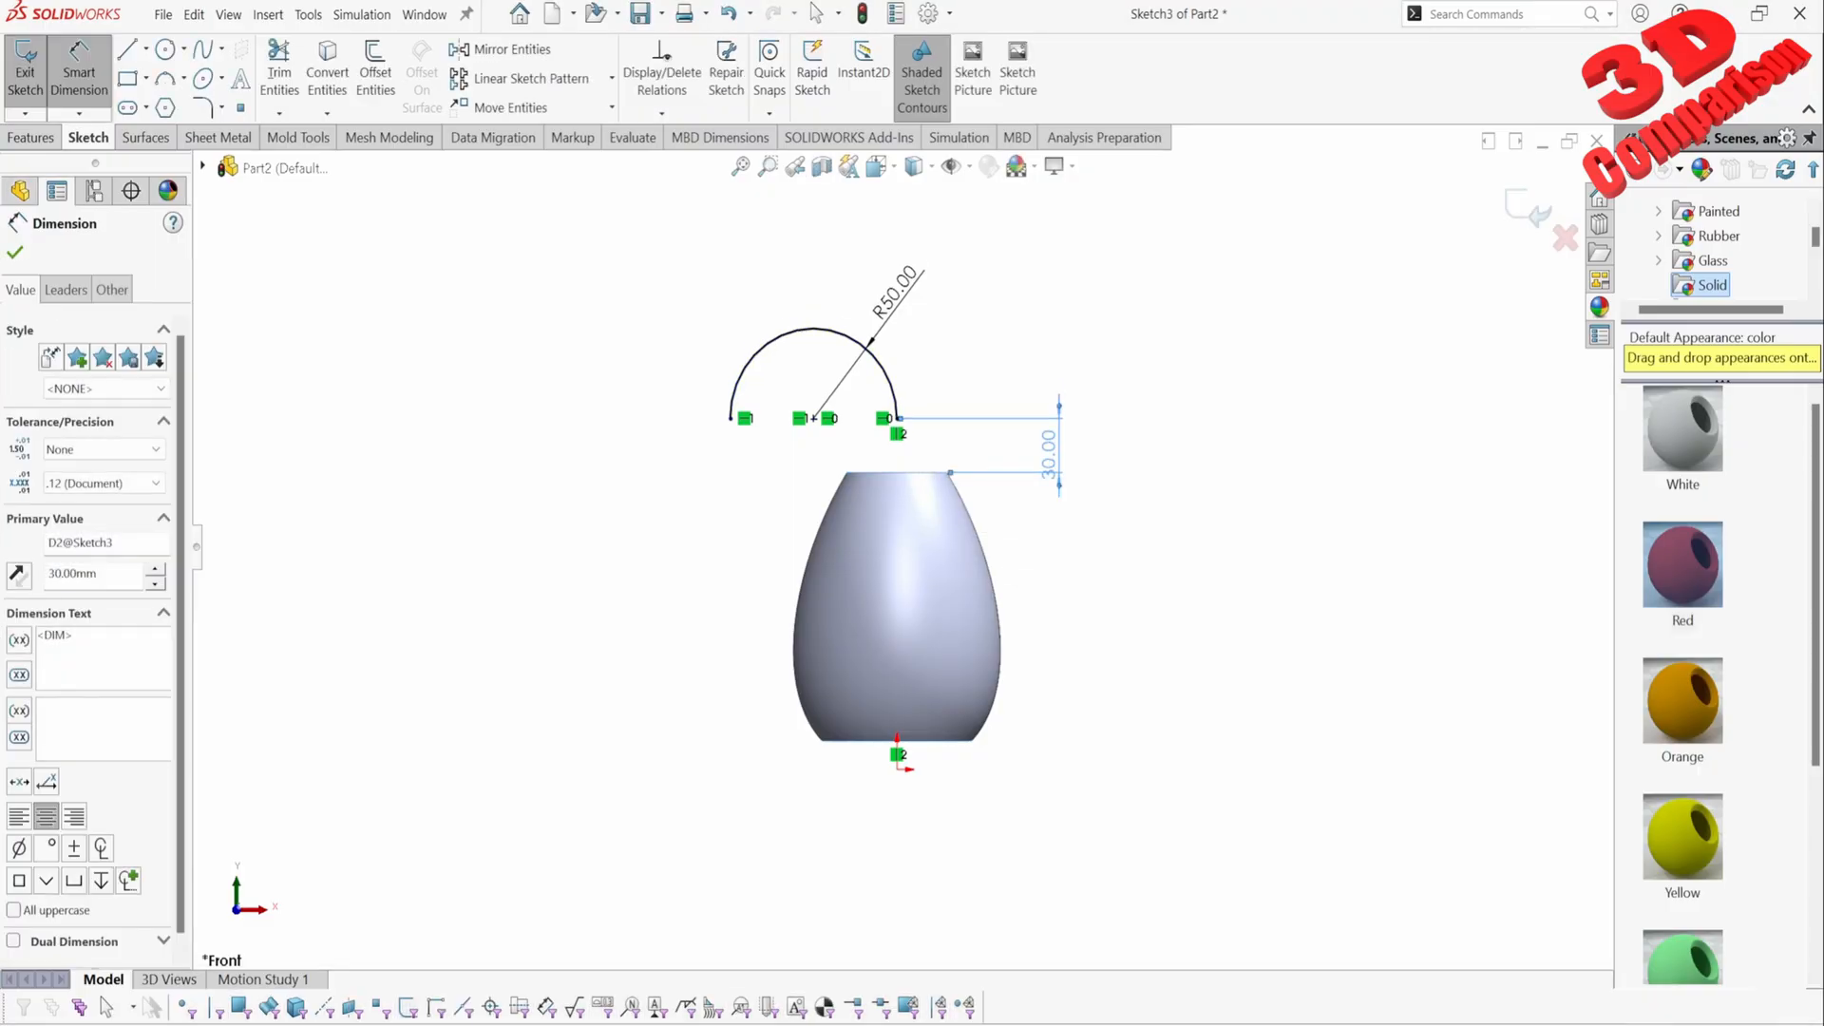
pyautogui.press('Escape')
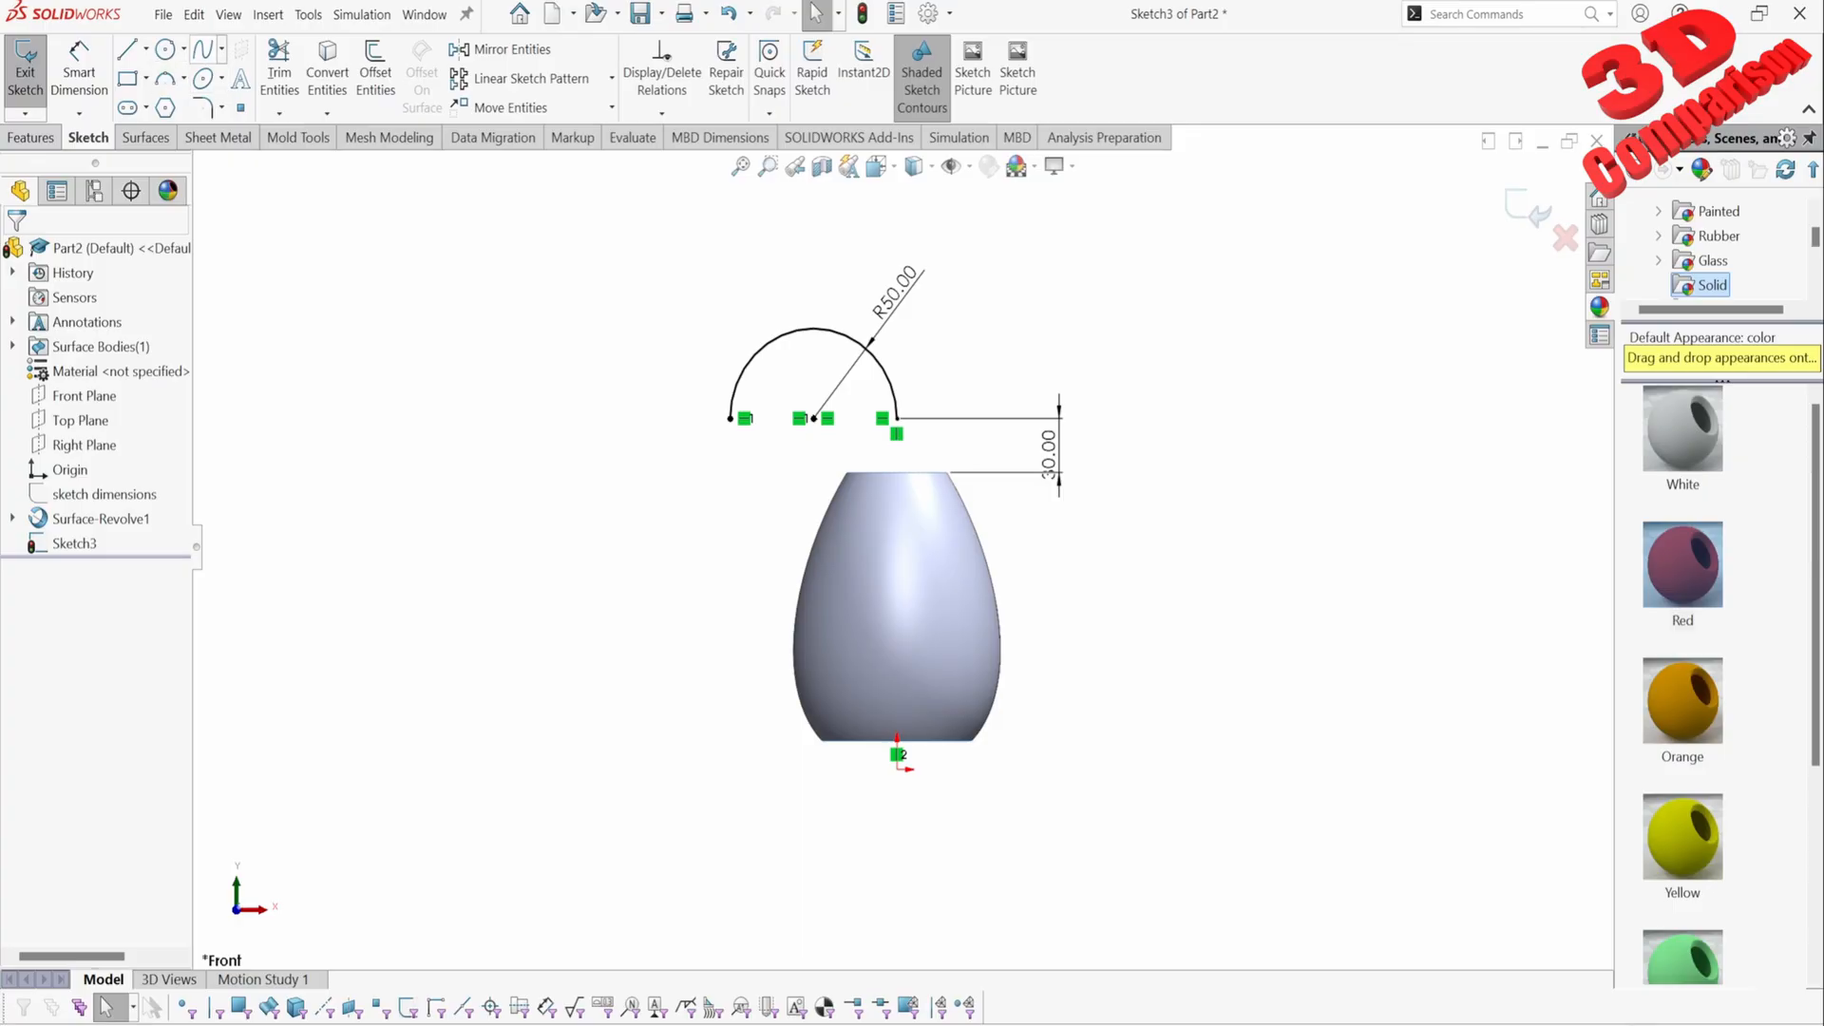
# Step: Draw a two-point spline from the arc's left endpoint to a point inside the lower body, in line with the origin
pyautogui.click(202, 49)
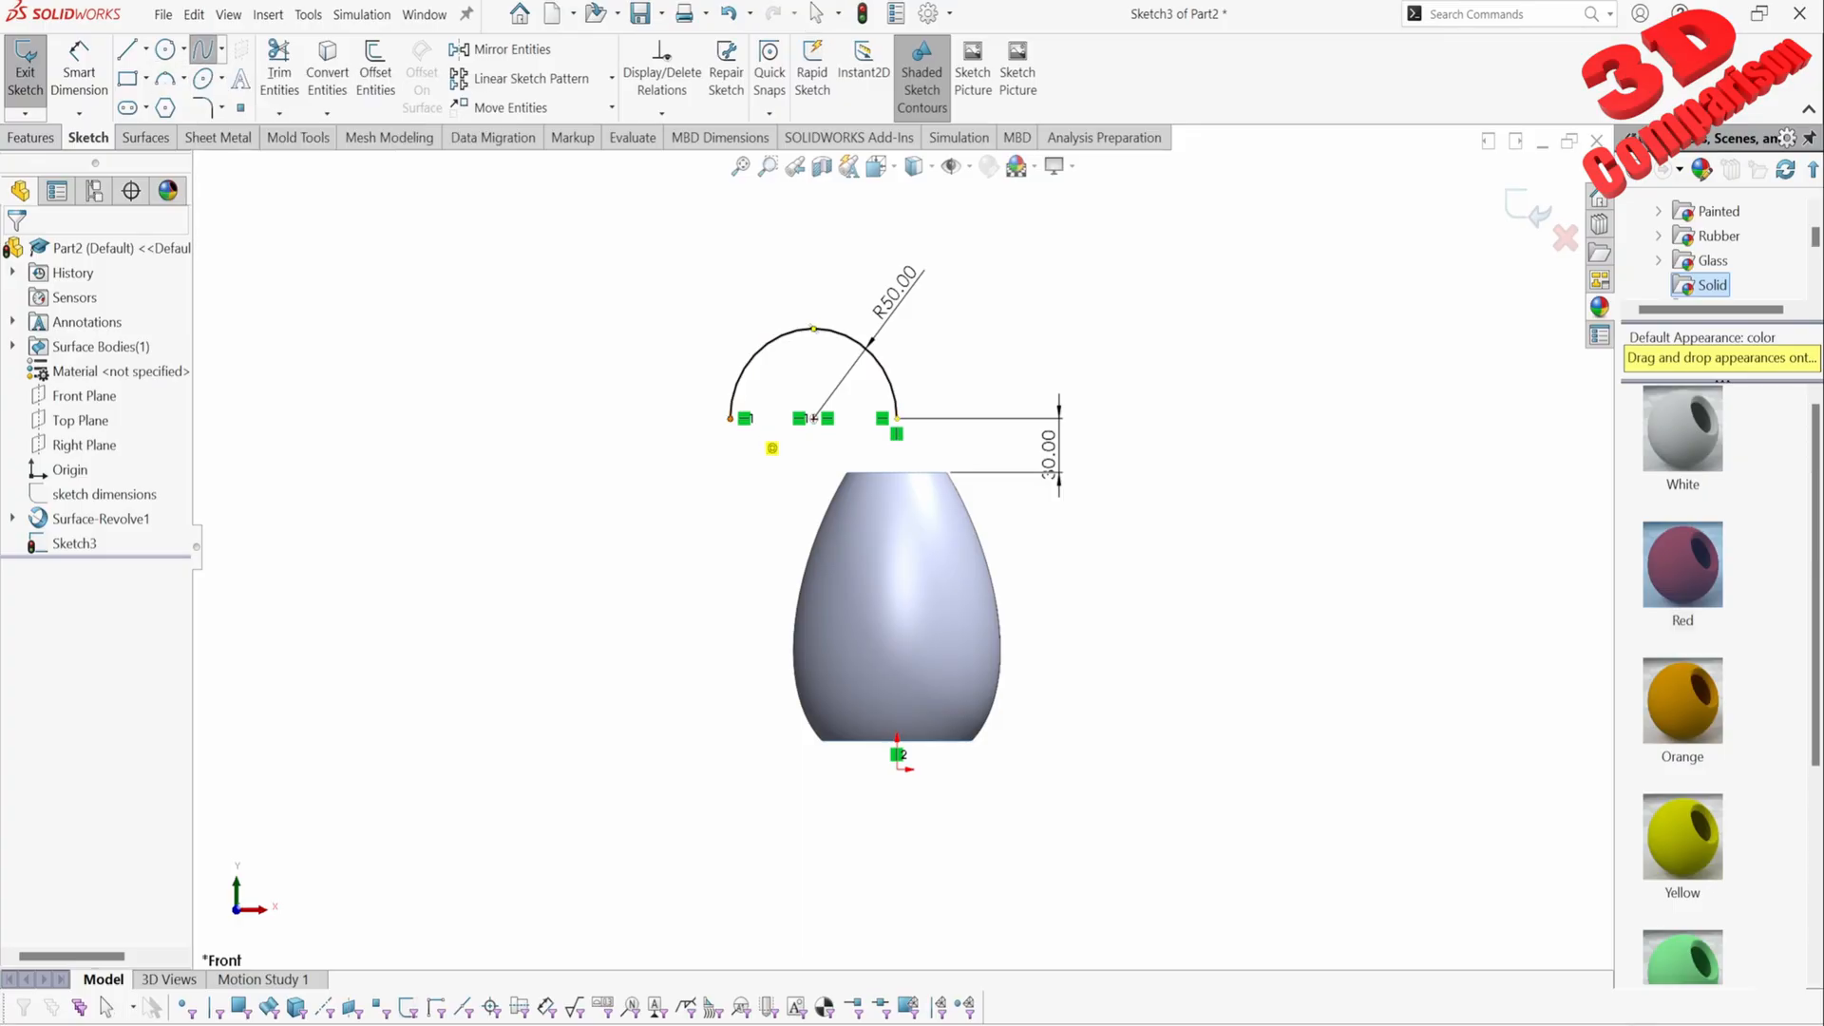
pyautogui.click(729, 418)
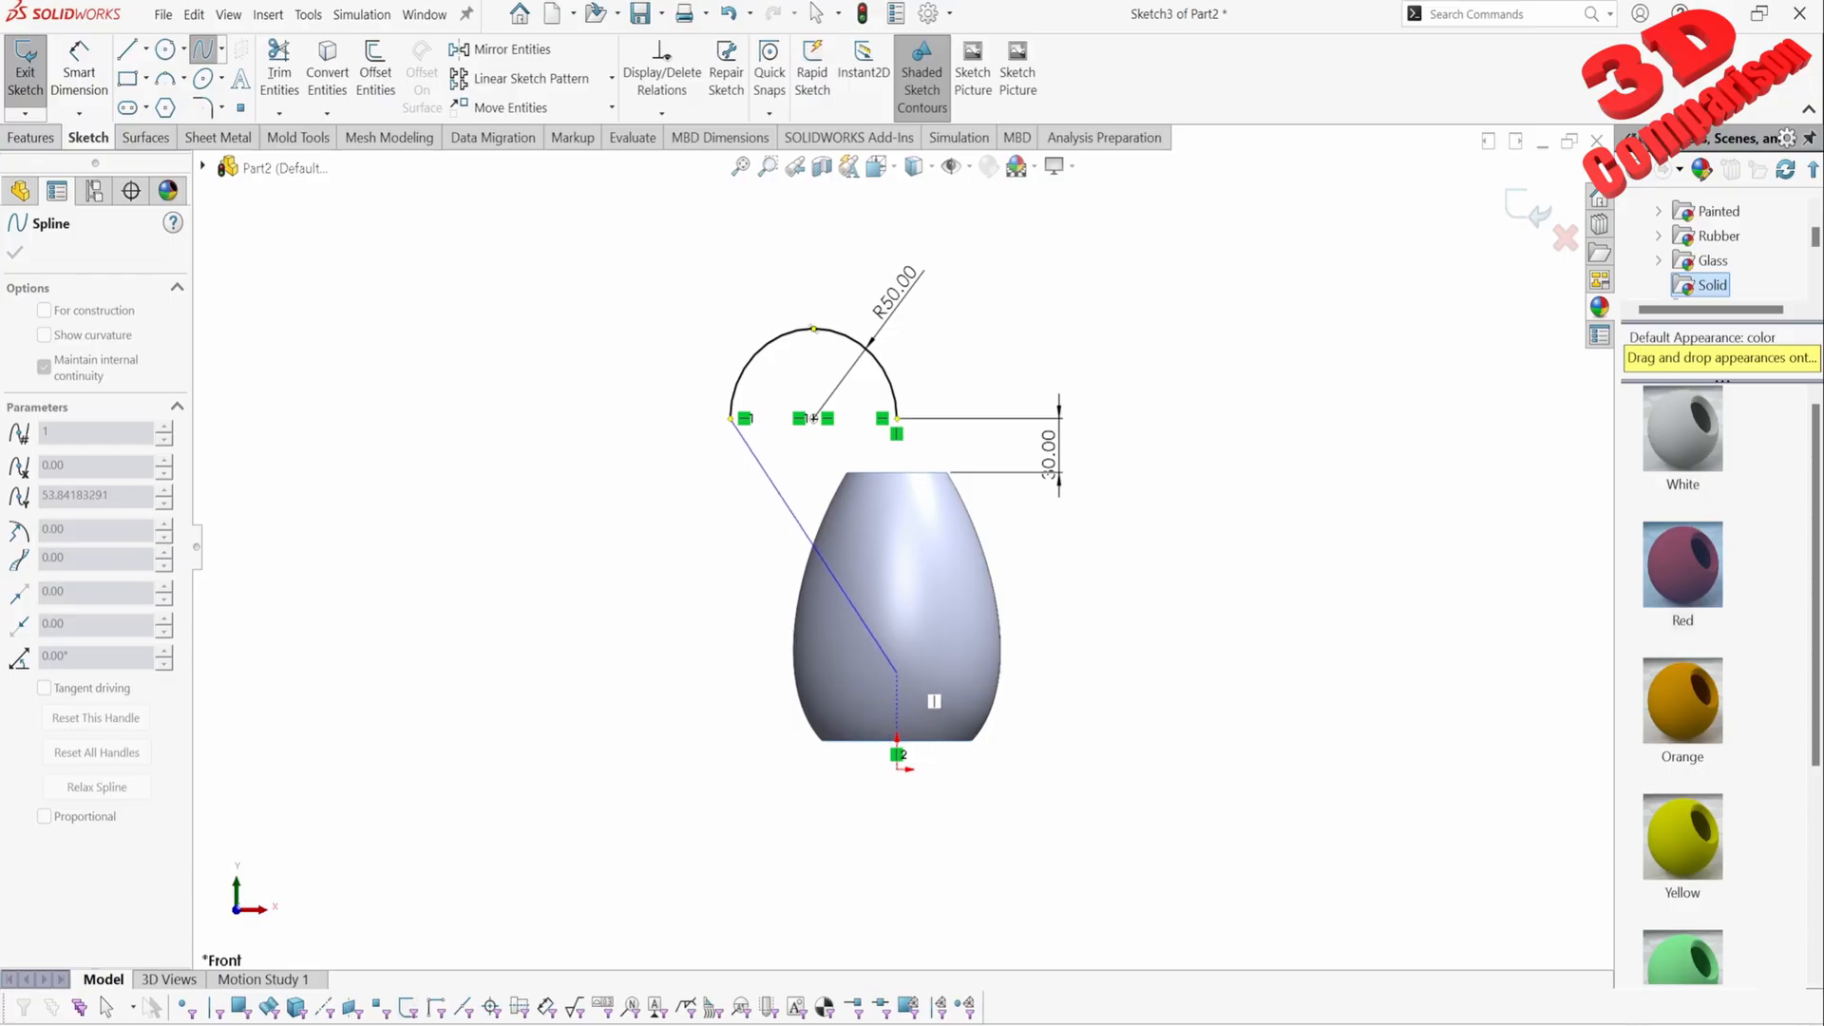
pyautogui.doubleClick(897, 671)
pyautogui.press('Escape')
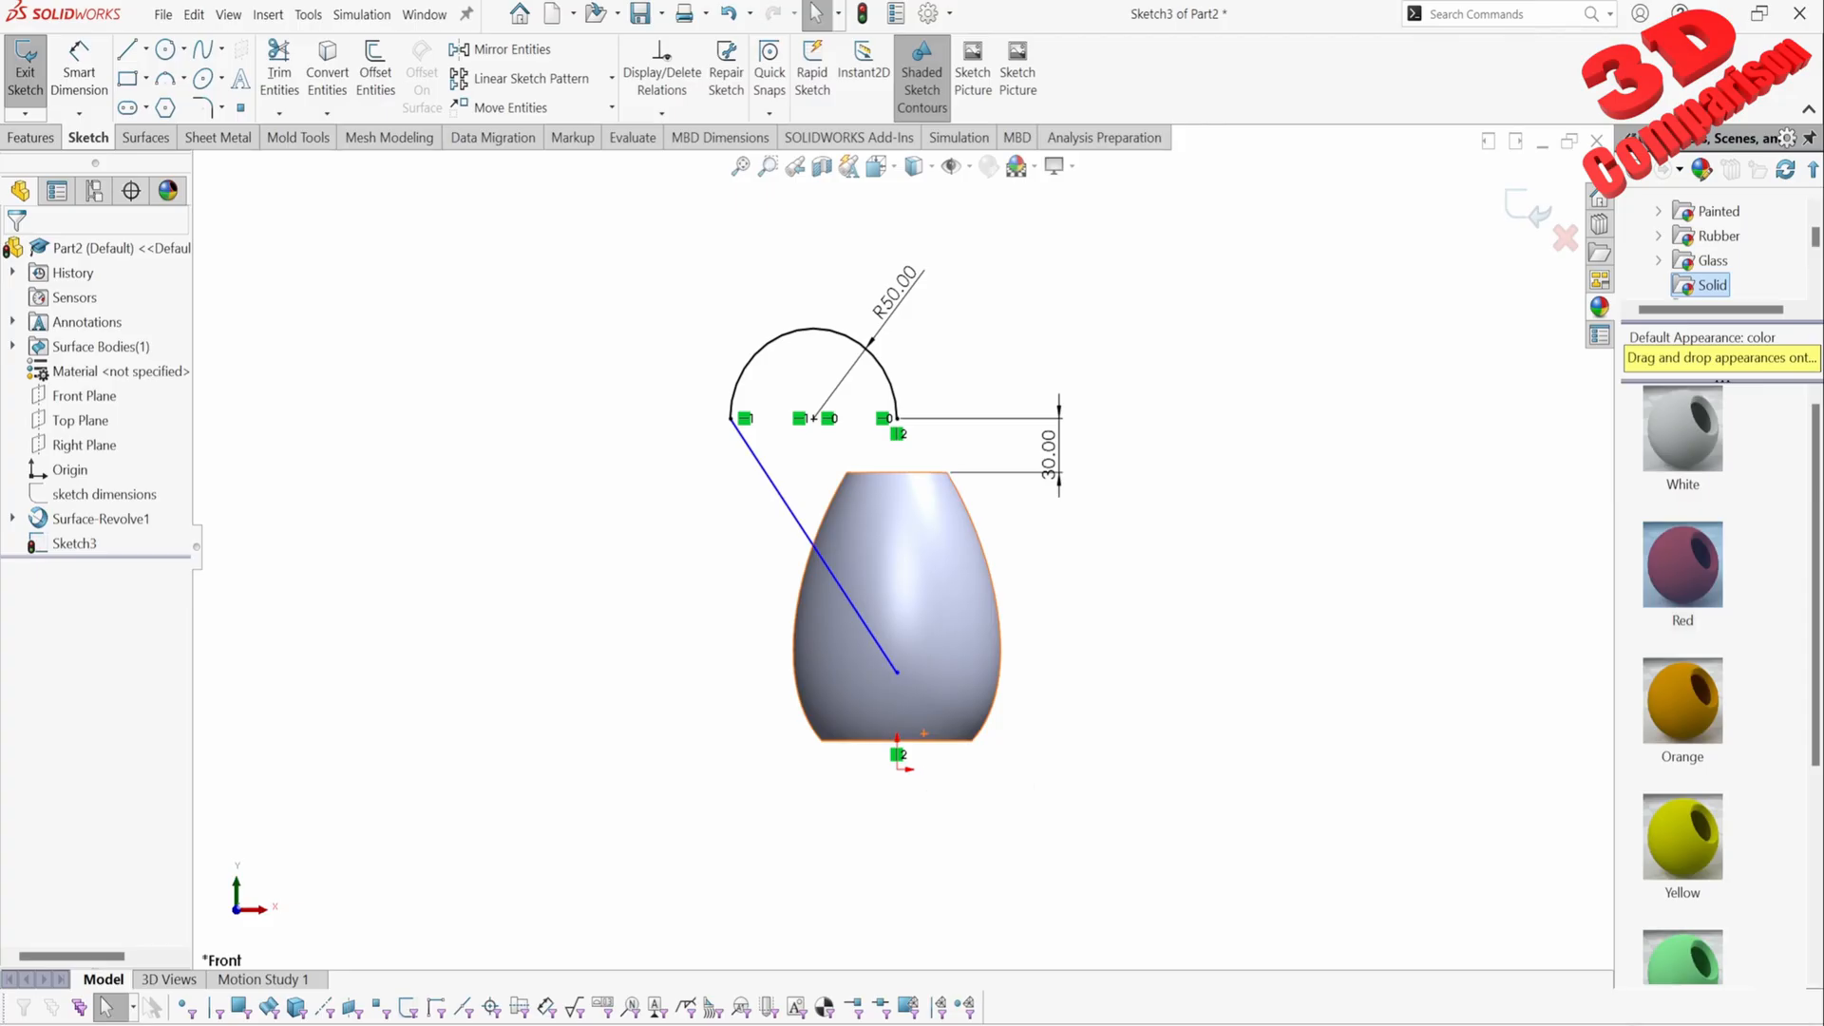
# Step: Make the spline's upper end handle vertical and add a Tangent relation between the spline and the arc
pyautogui.click(814, 549)
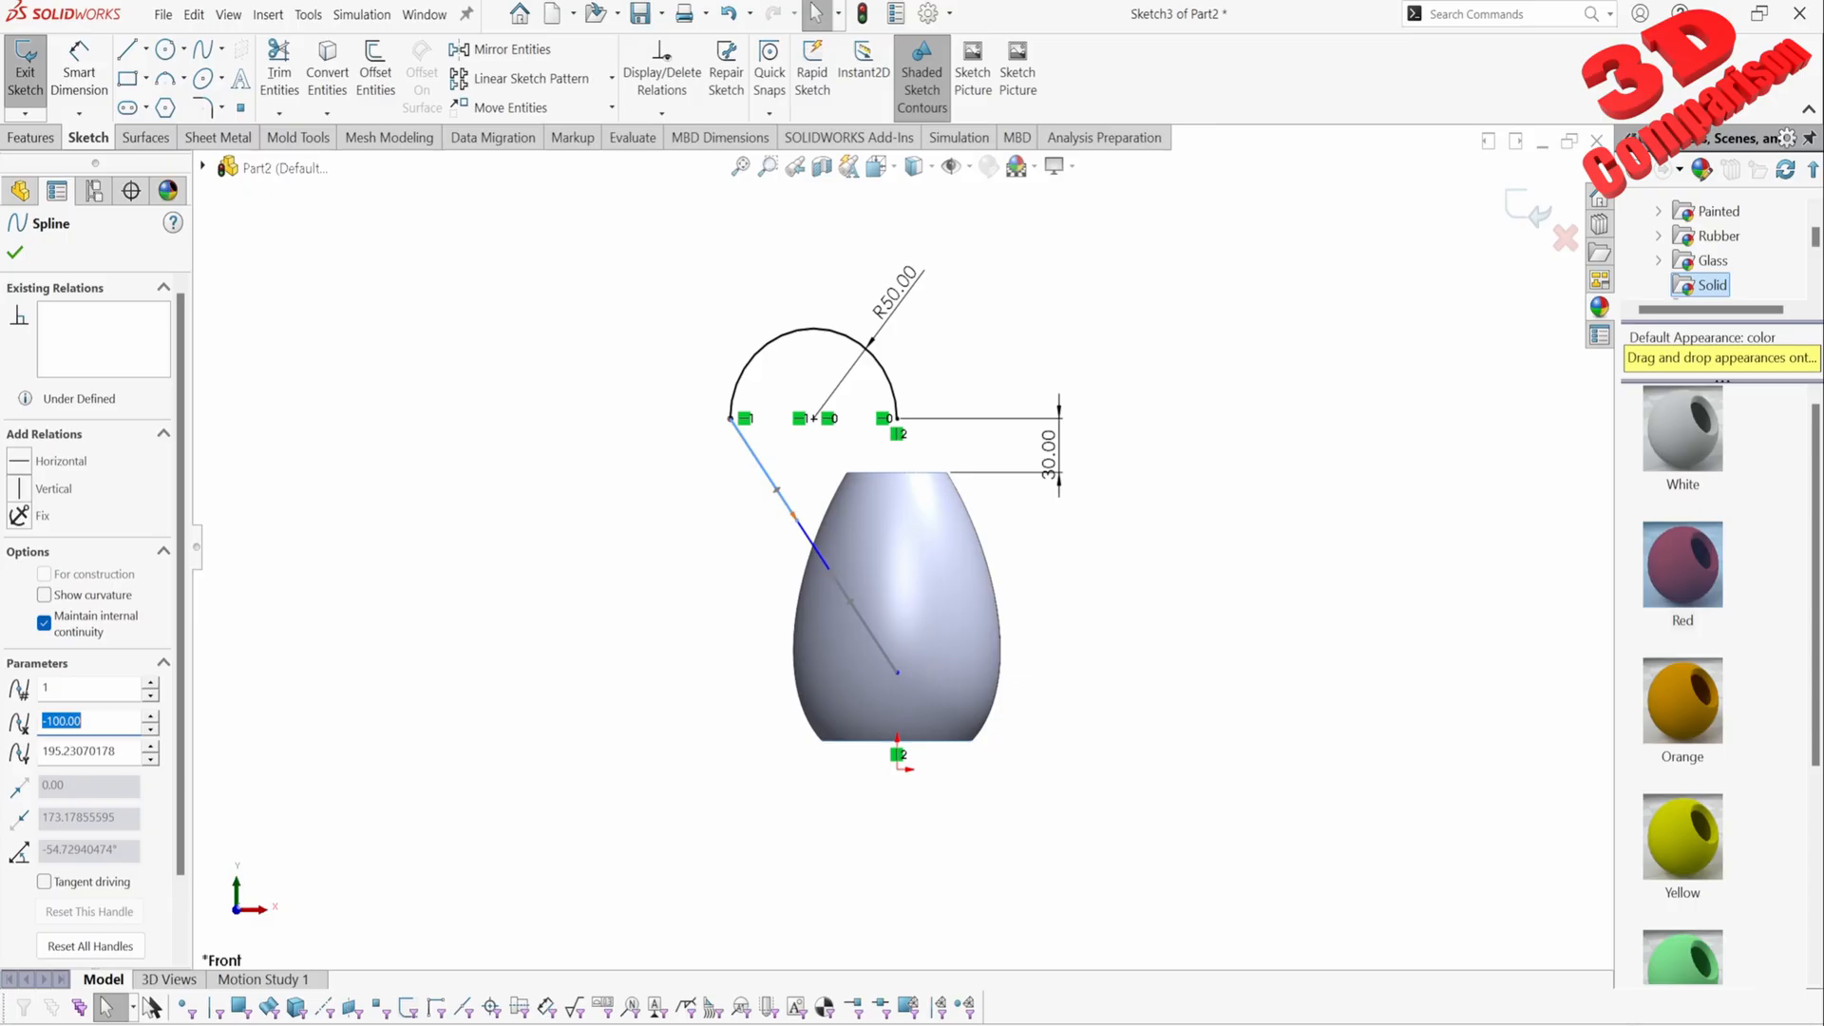
pyautogui.click(38, 488)
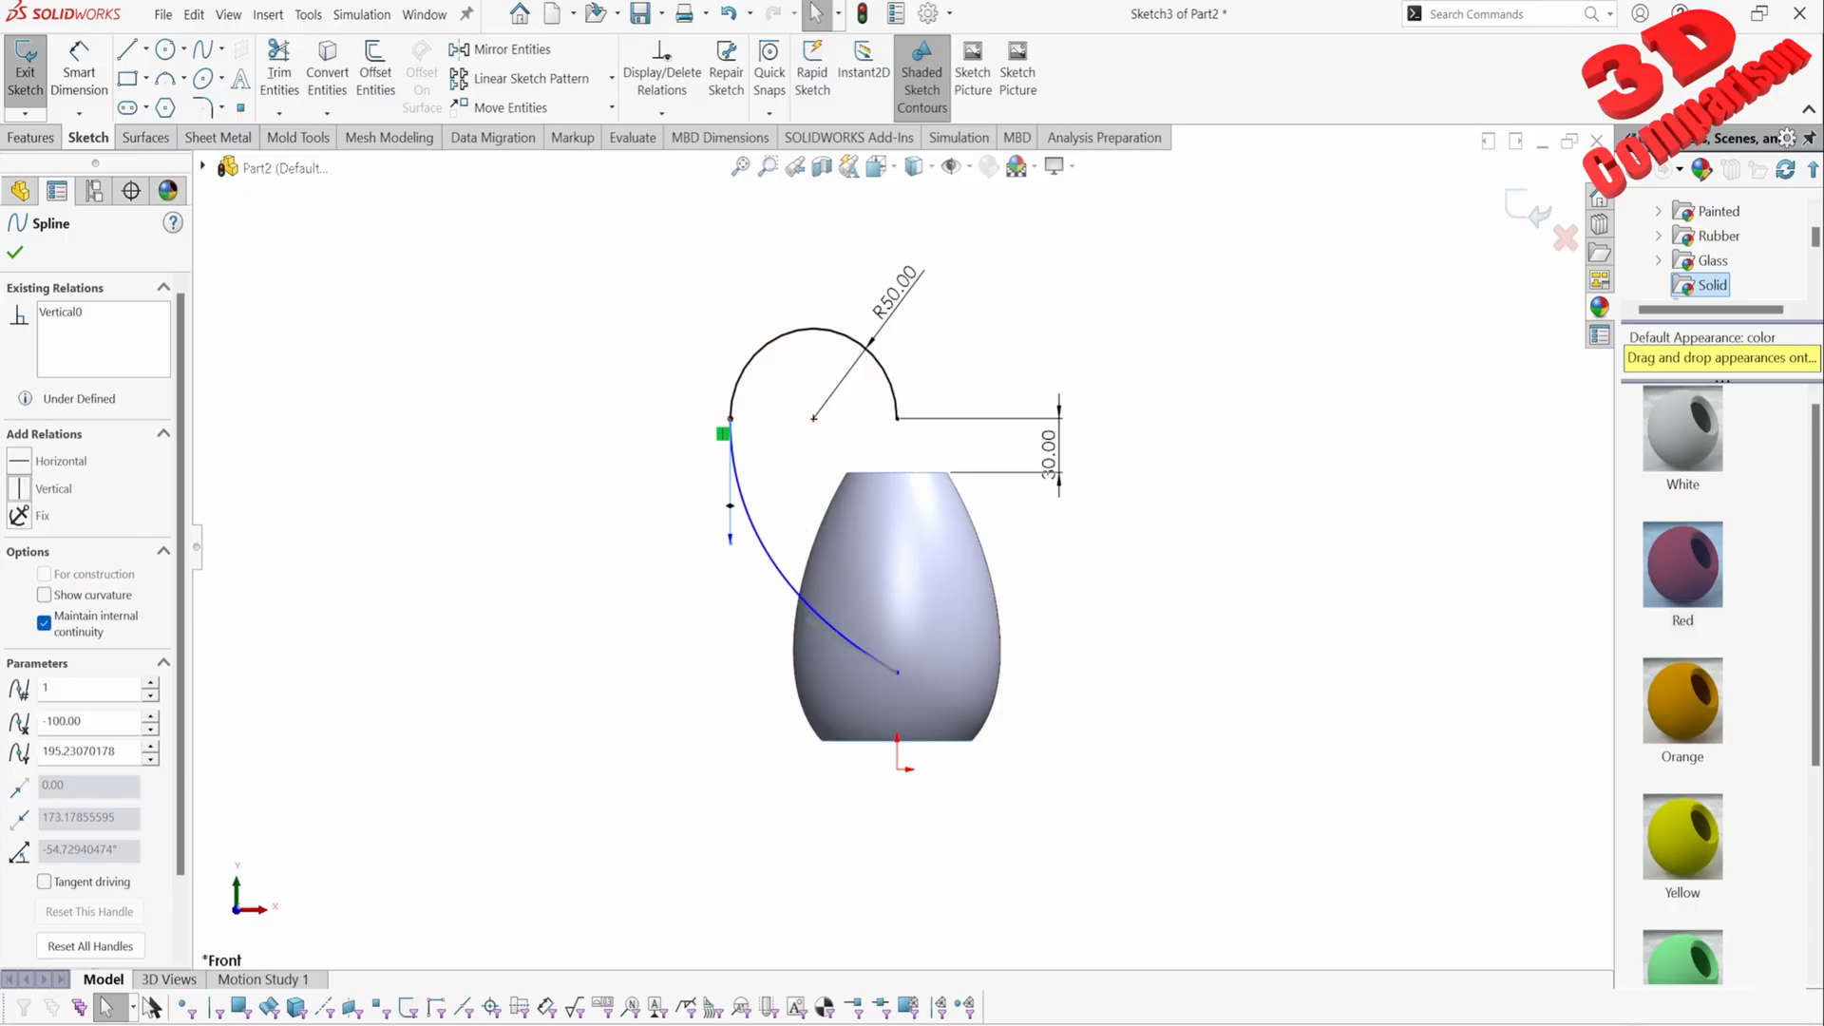
pyautogui.press('Escape')
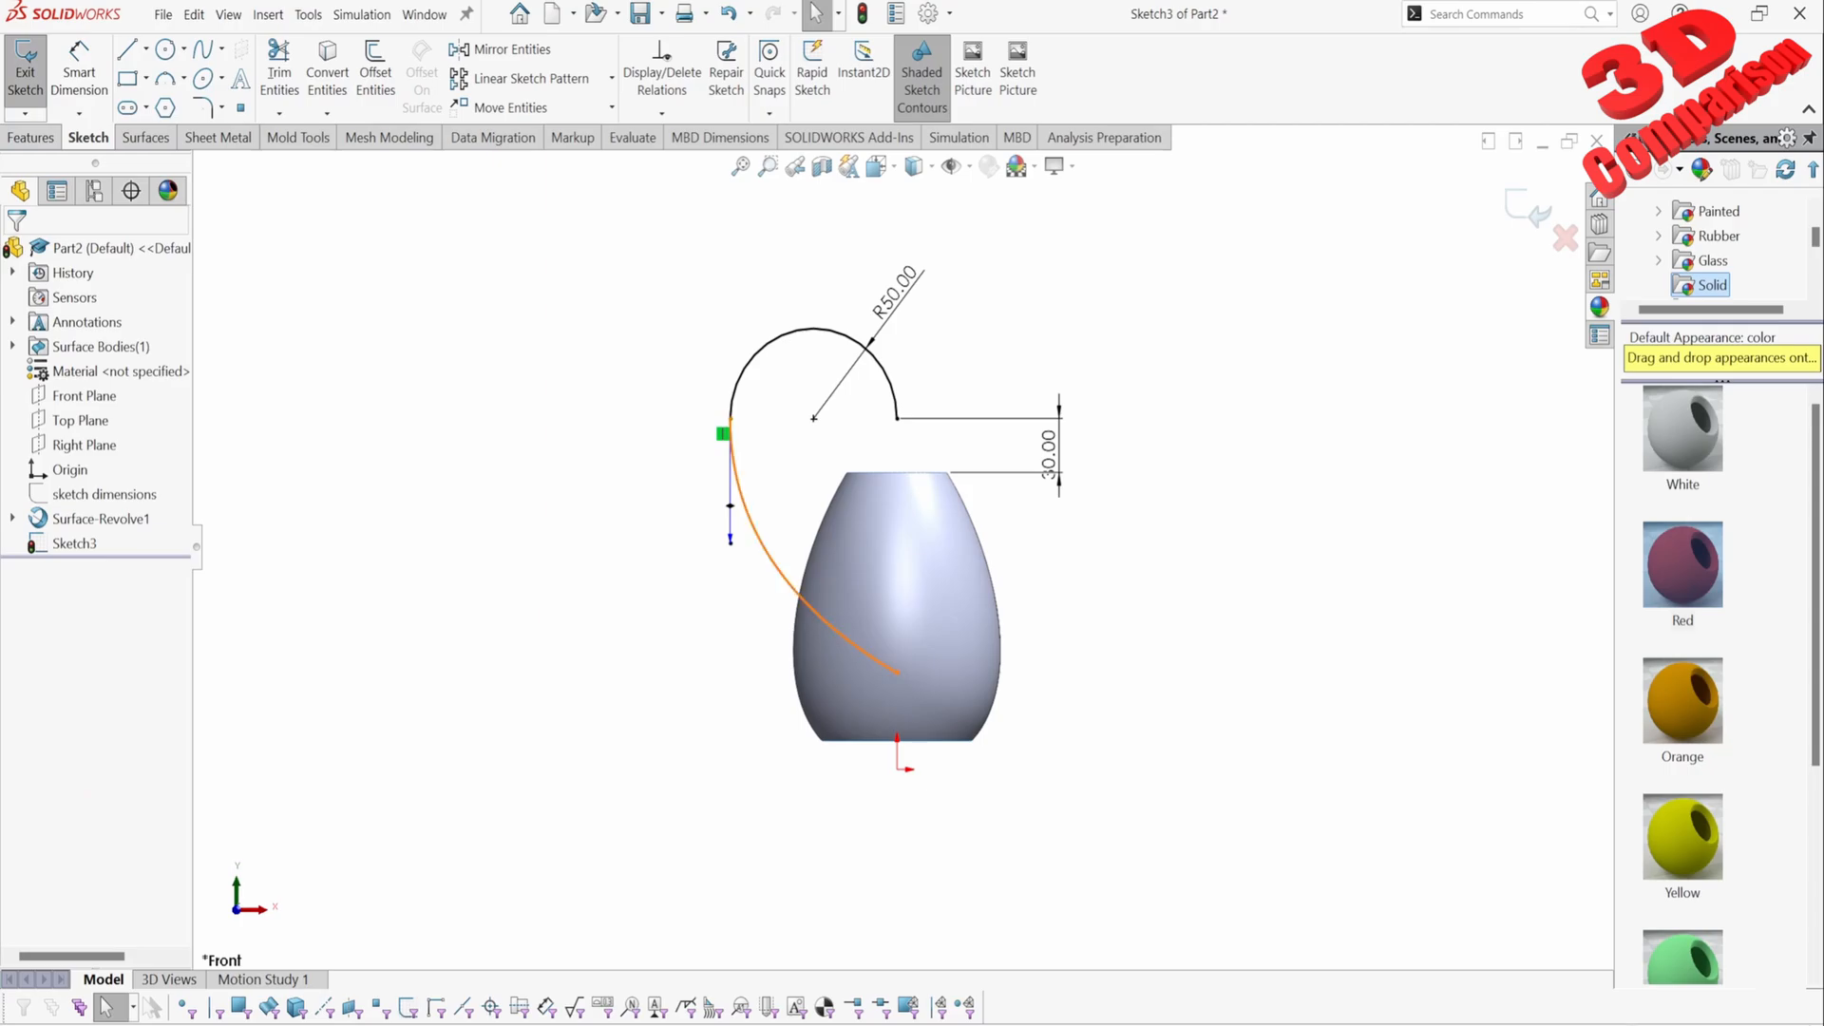
pyautogui.click(746, 504)
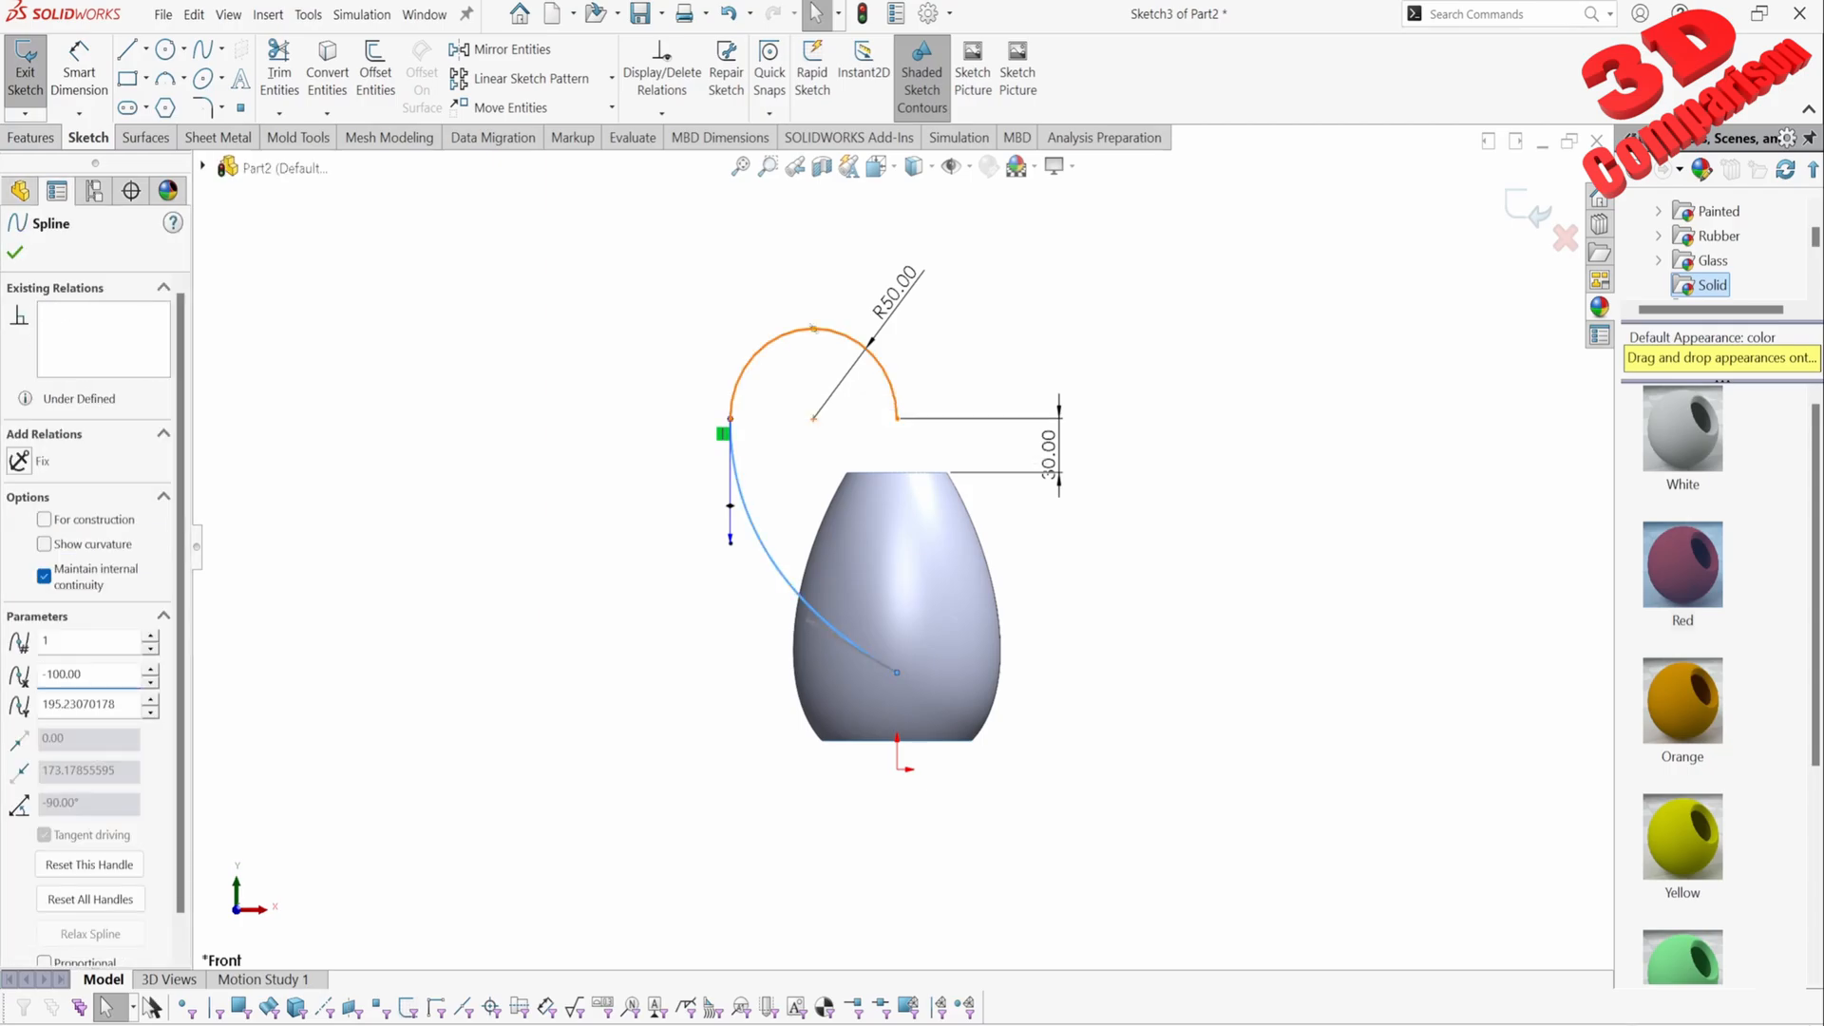
pyautogui.keyDown('ctrl'); pyautogui.click(846, 334); pyautogui.keyUp('ctrl')
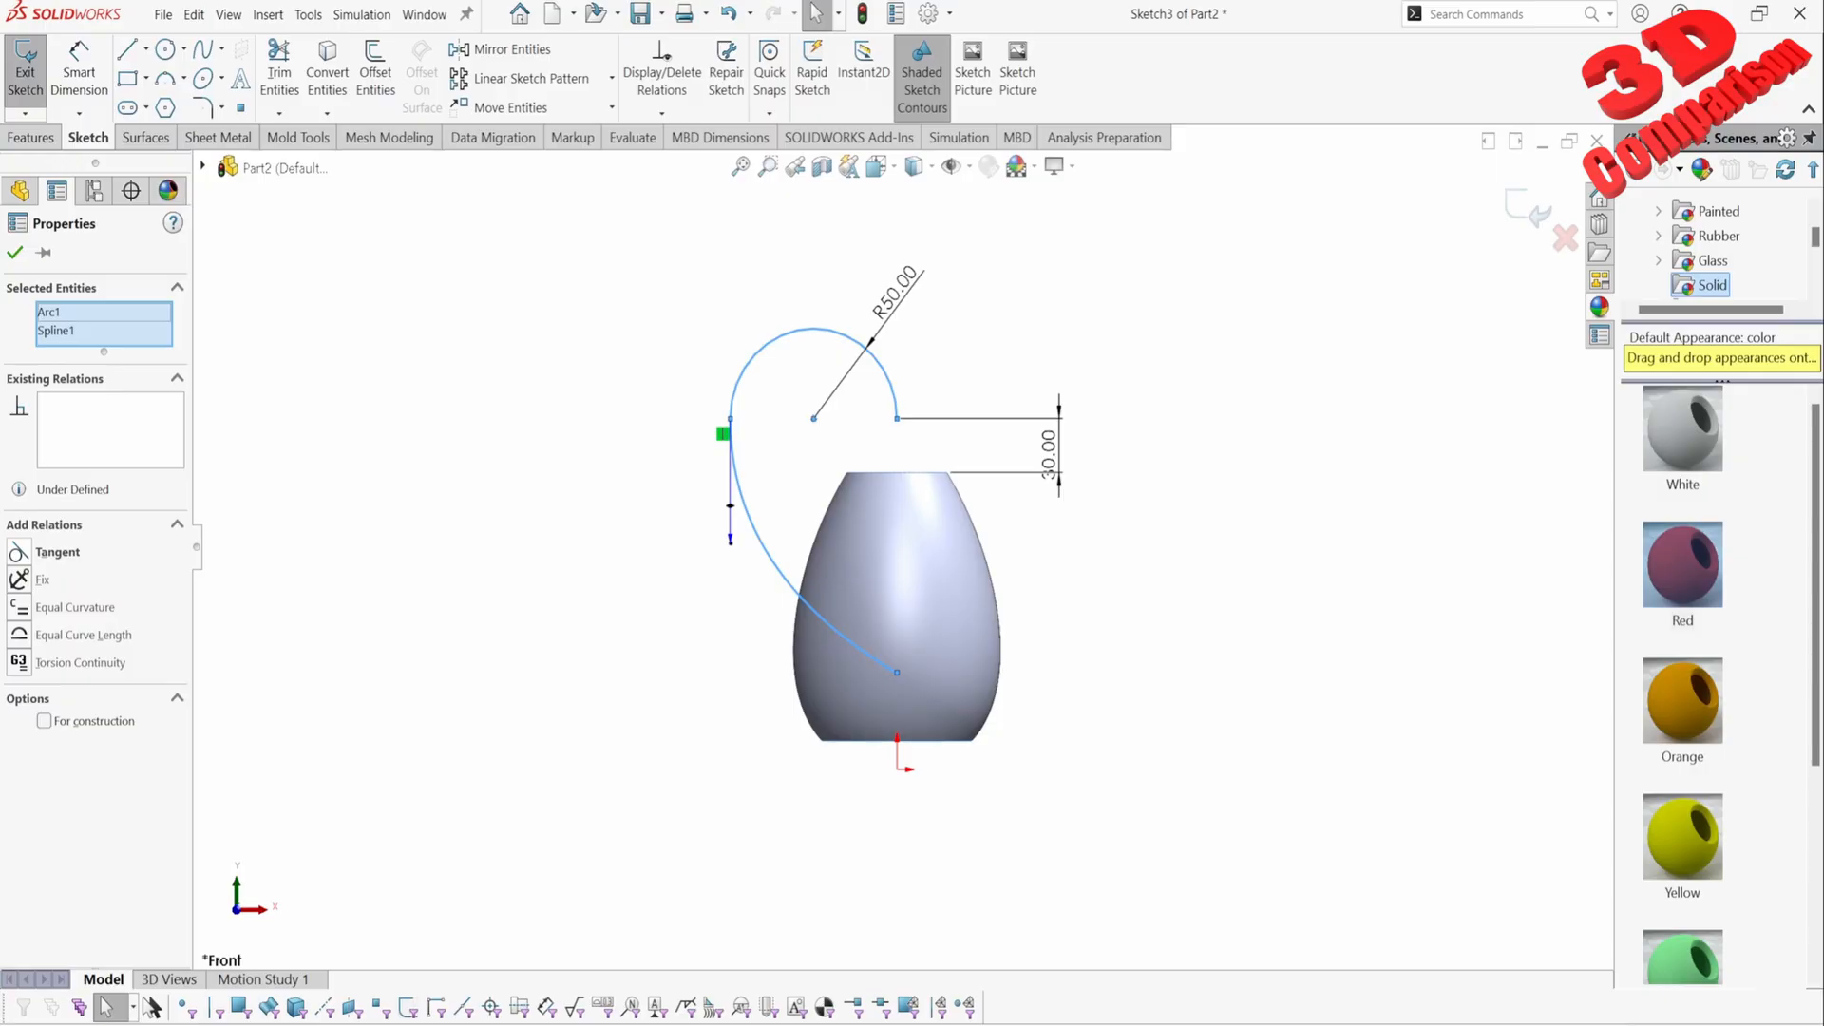
pyautogui.click(21, 552)
pyautogui.press('Escape')
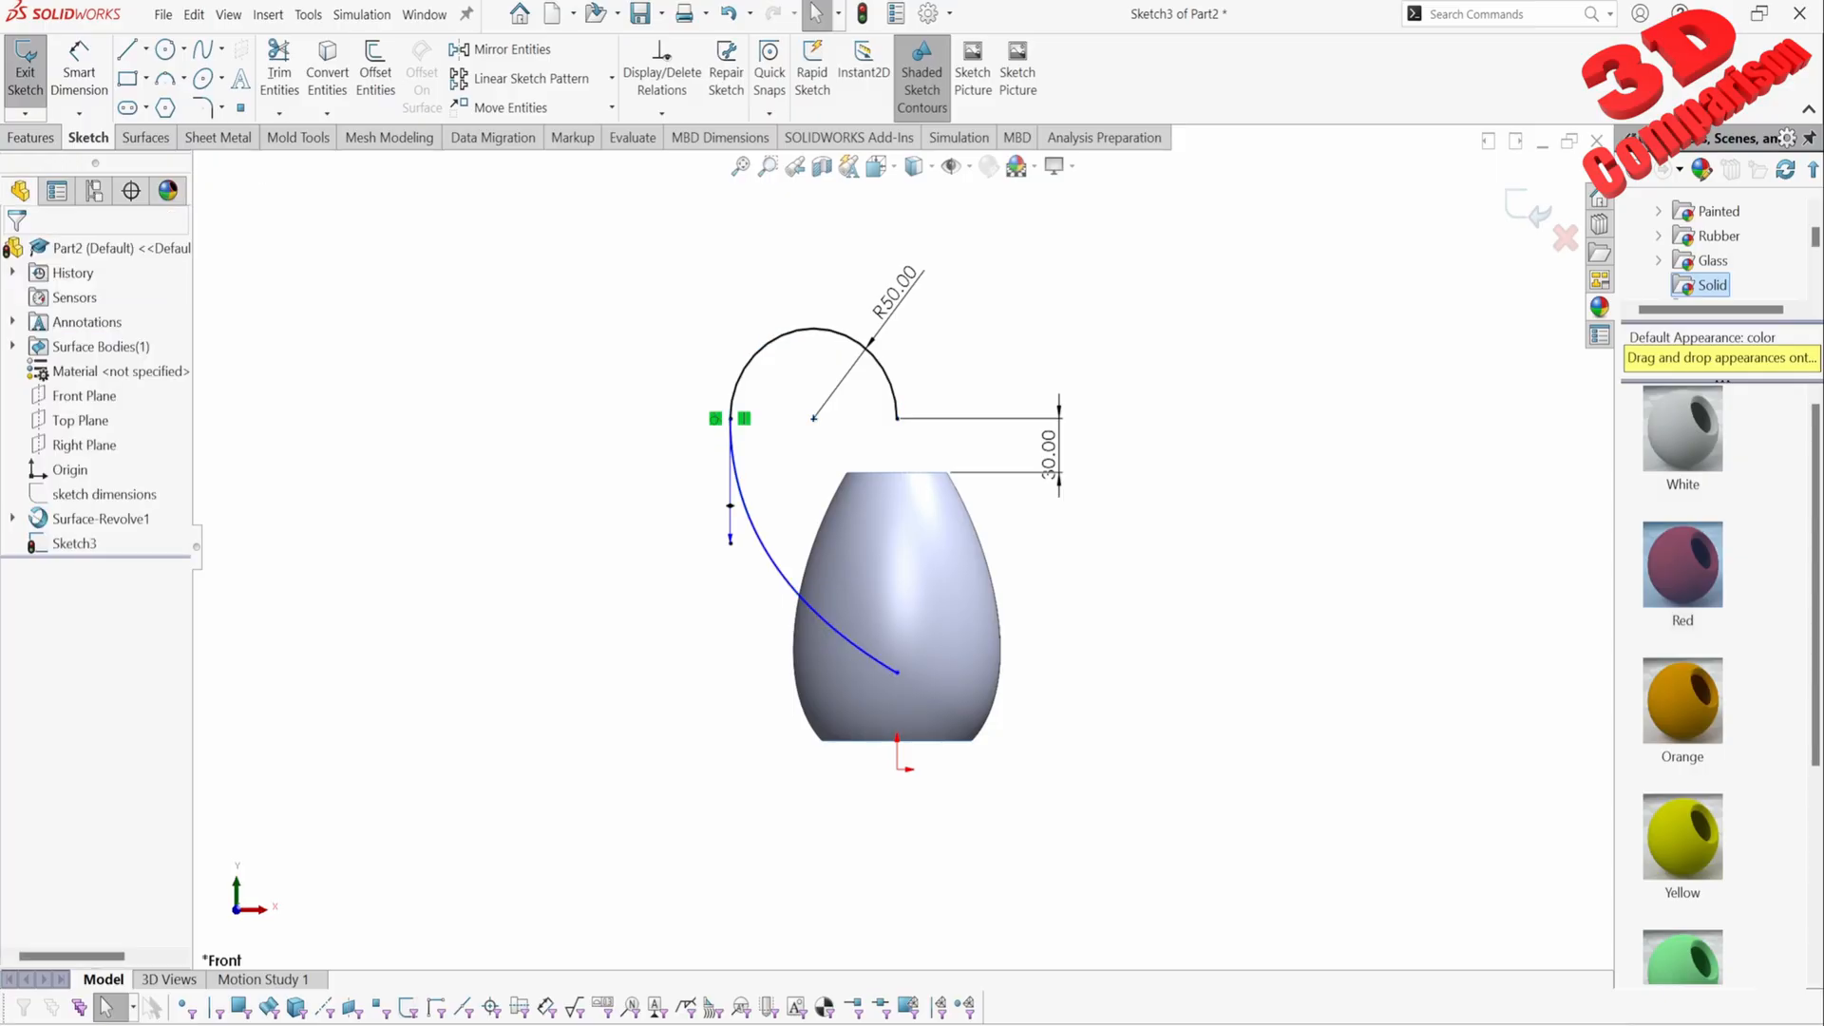
# Step: Align the spline's lower endpoint with the origin using a Vertical relation
pyautogui.click(897, 672)
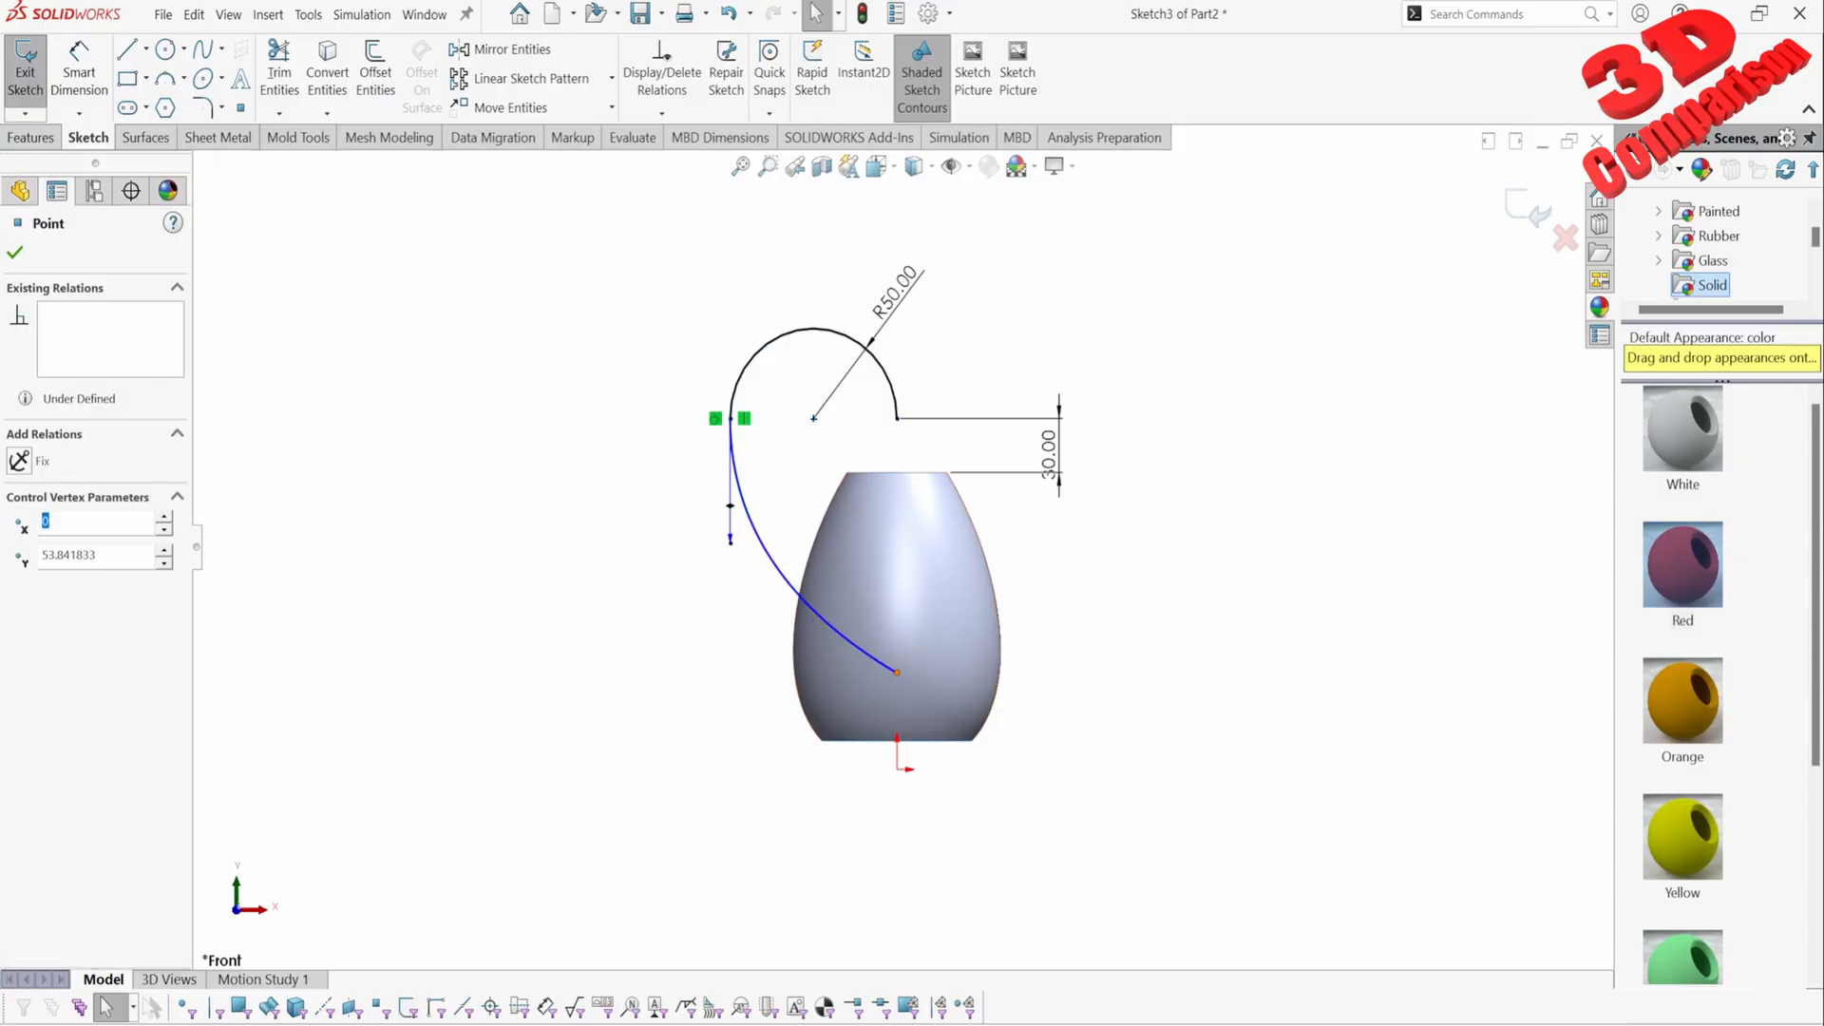
pyautogui.keyDown('ctrl'); pyautogui.click(897, 769); pyautogui.keyUp('ctrl')
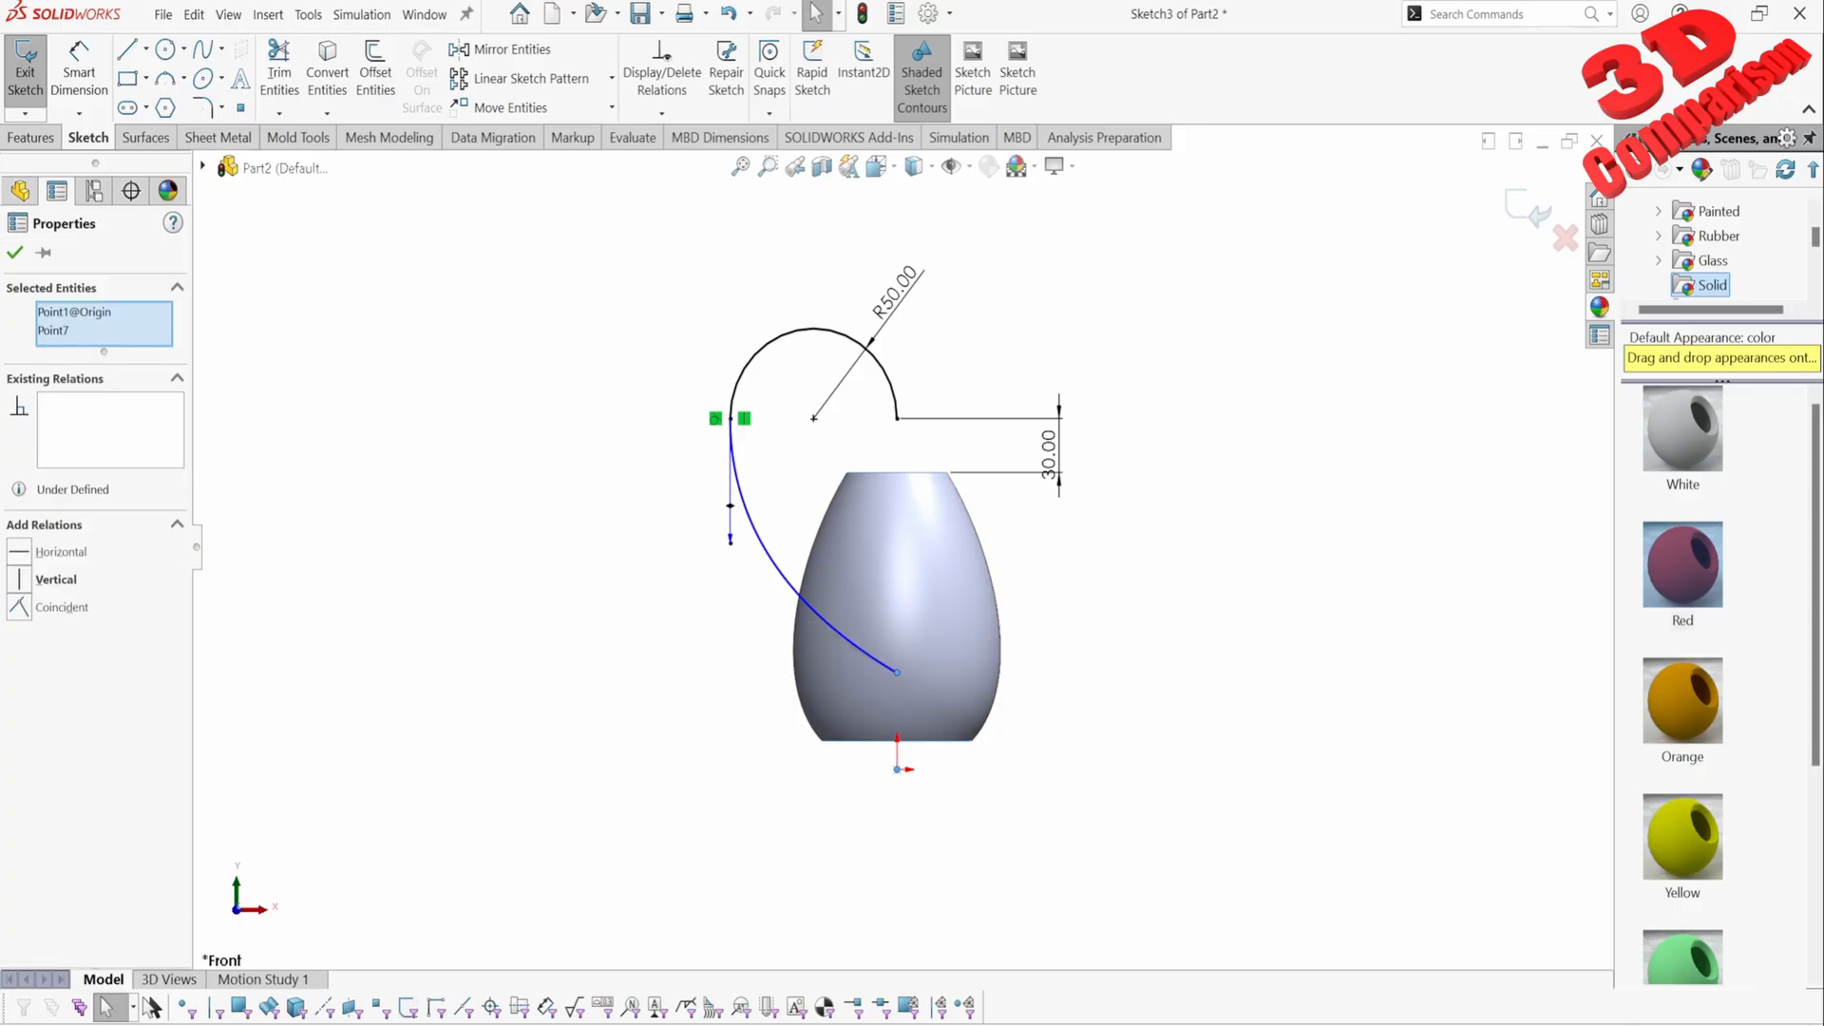
pyautogui.click(19, 579)
pyautogui.press('Escape')
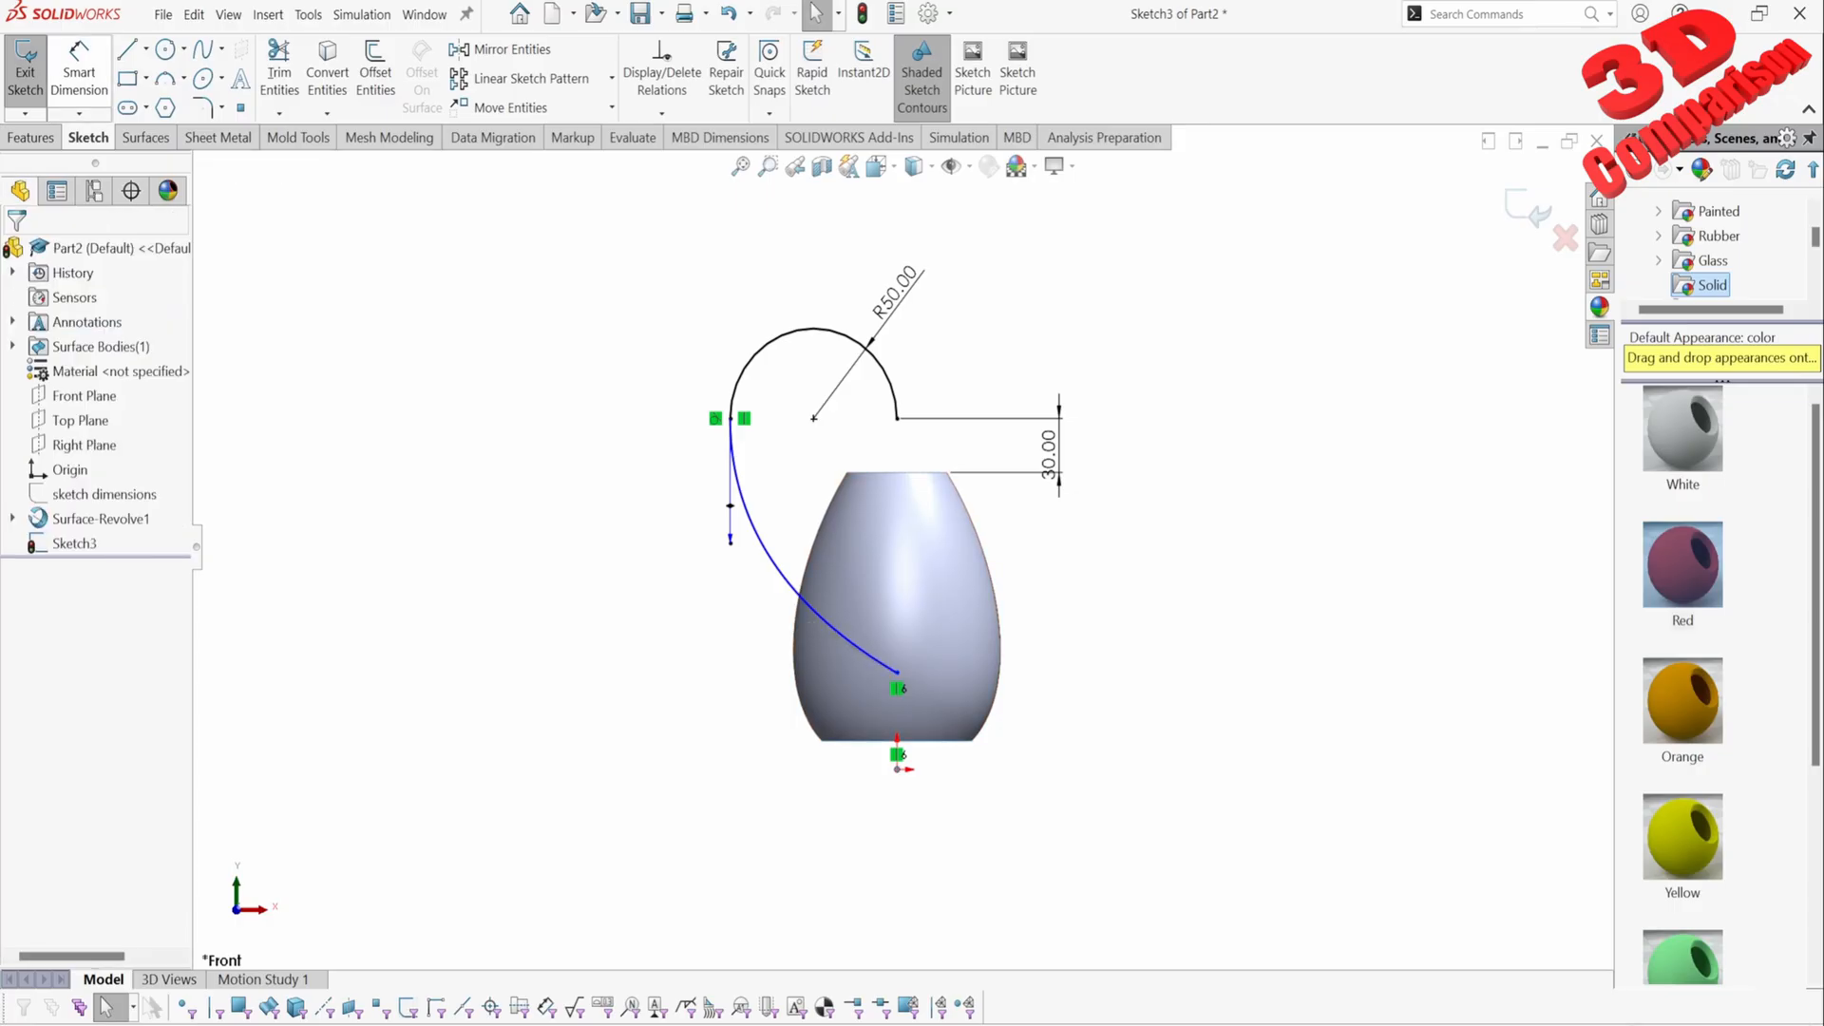
# Step: Dimension the spline's lower endpoint 30 mm above the body's bottom edge and place the dimension clear of the body
pyautogui.click(79, 72)
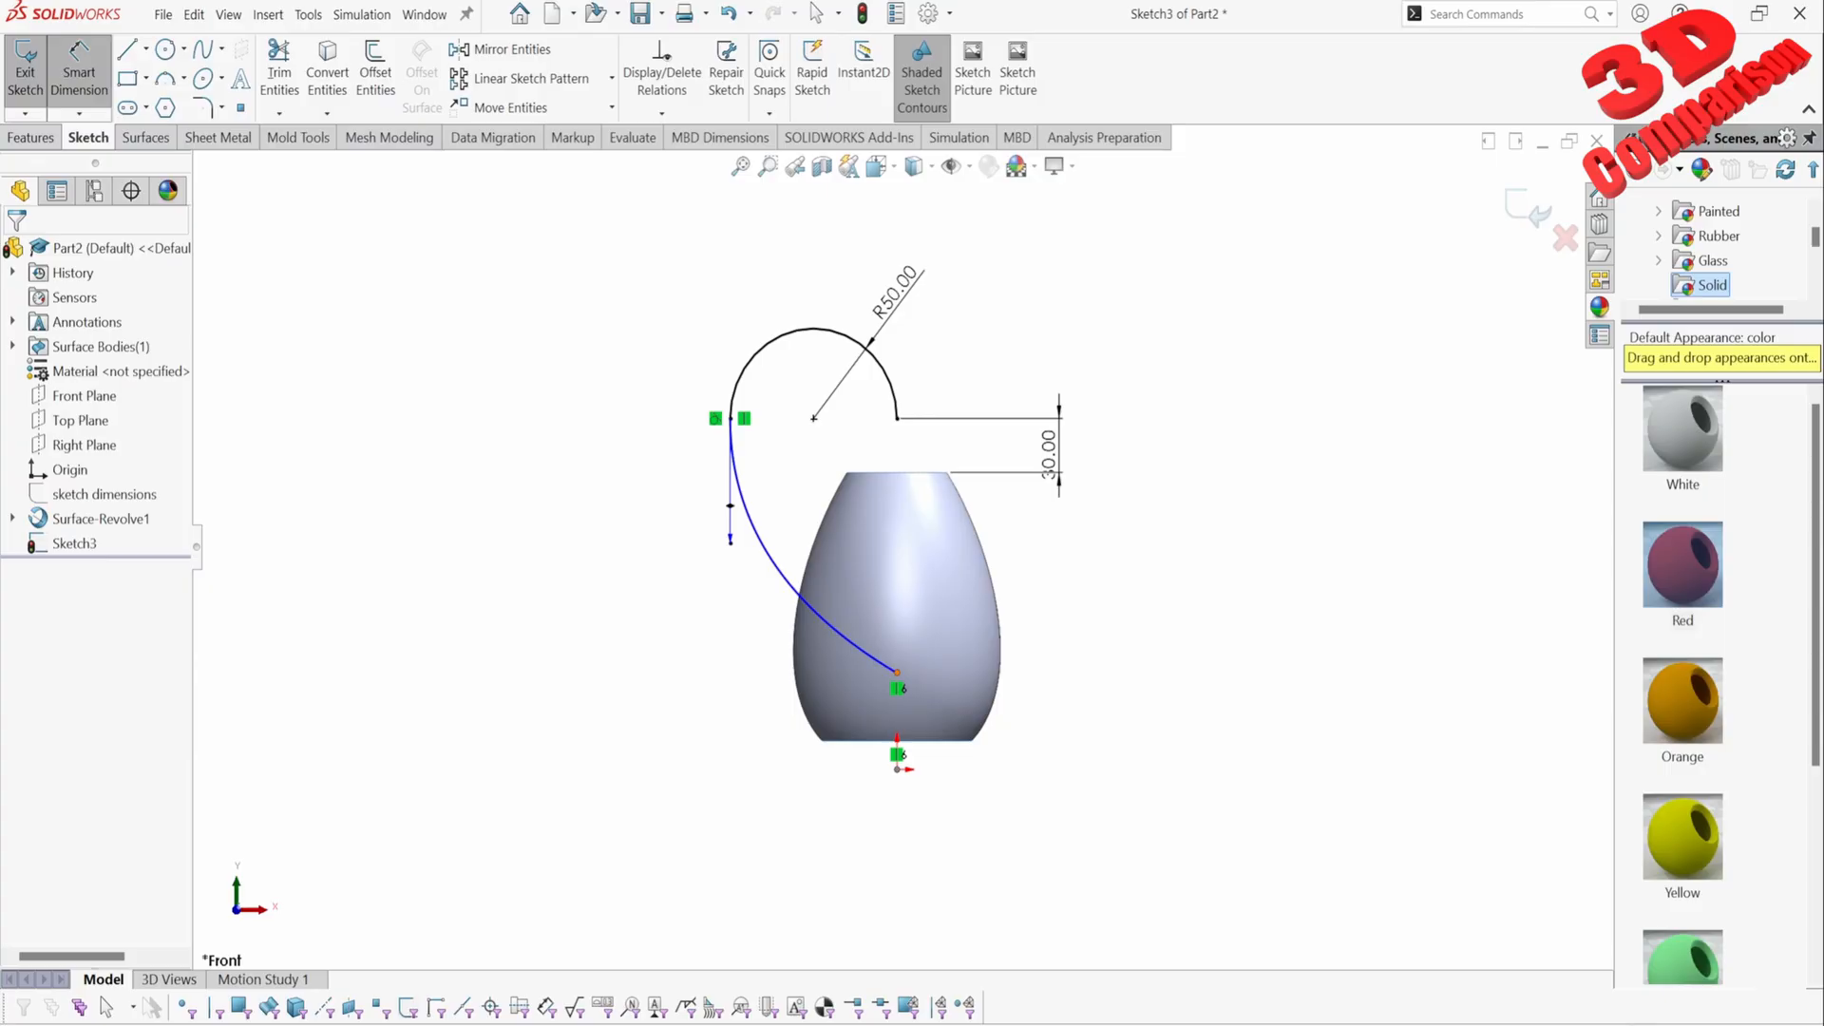
pyautogui.click(897, 673)
pyautogui.click(855, 740)
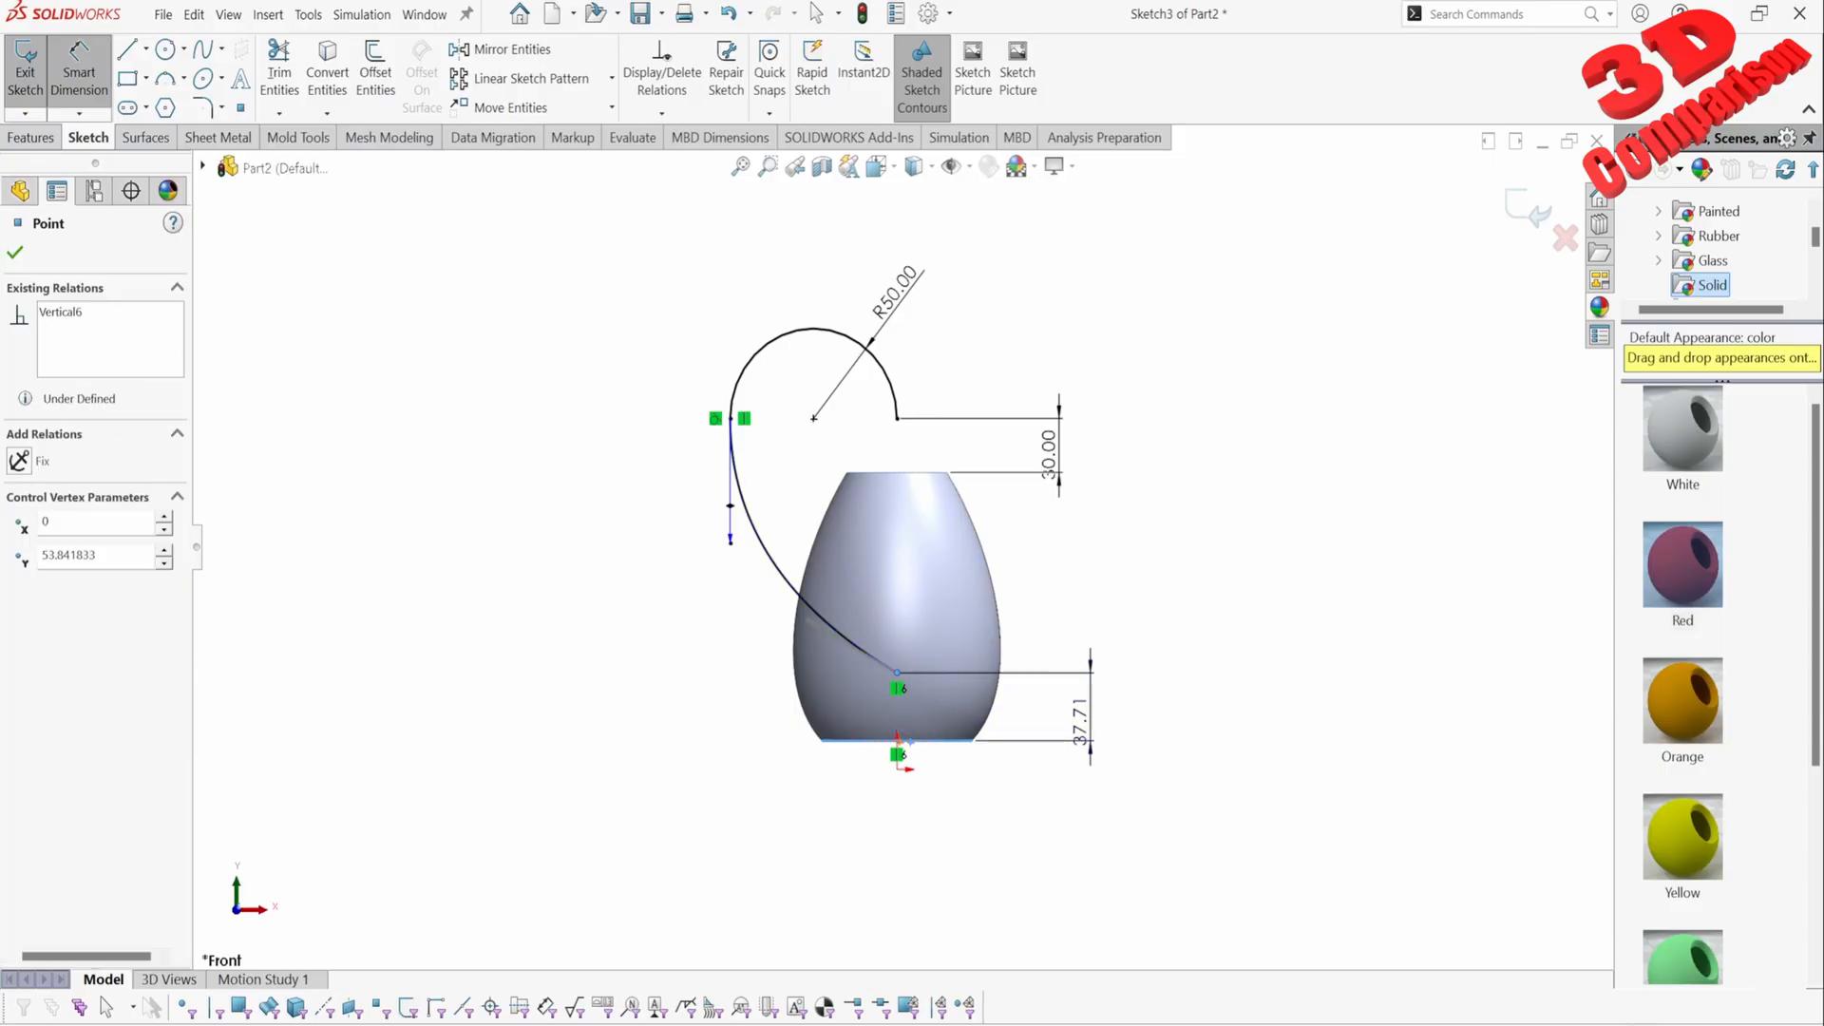
pyautogui.click(1082, 712)
pyautogui.write('30')
pyautogui.press('Return')
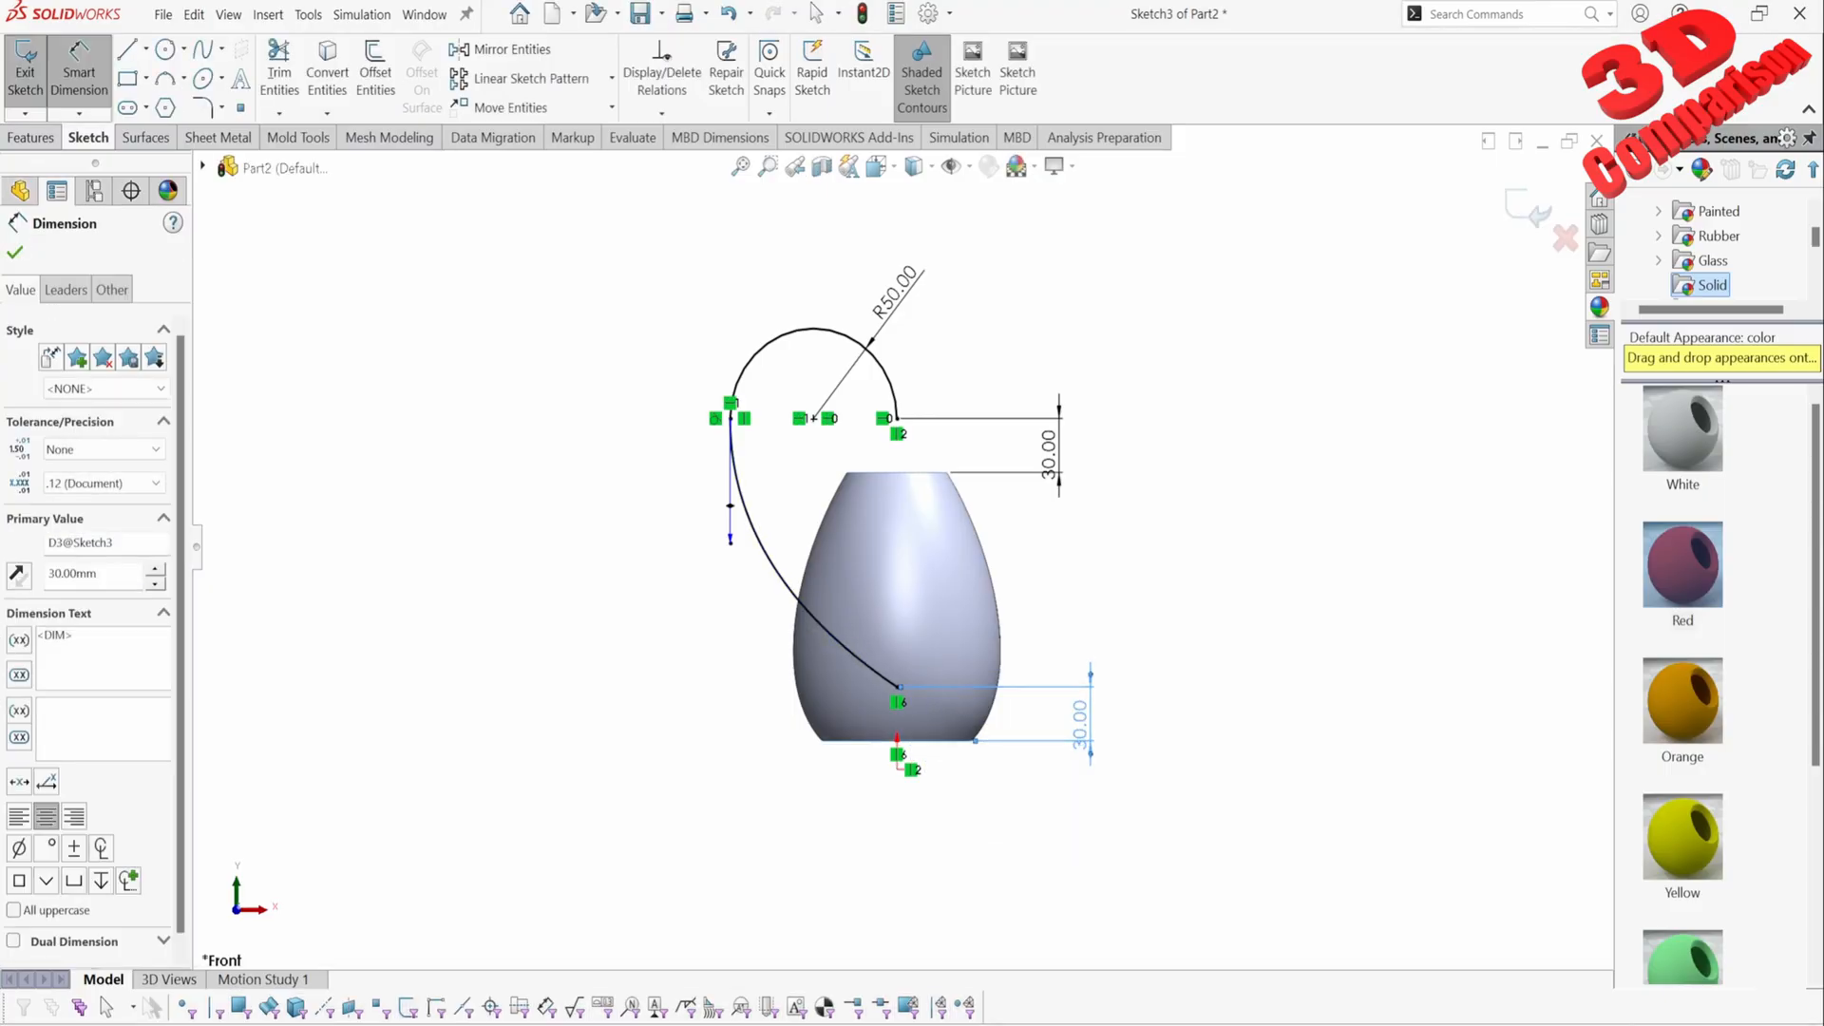
pyautogui.moveTo(1080, 725); pyautogui.dragTo(1093, 715)
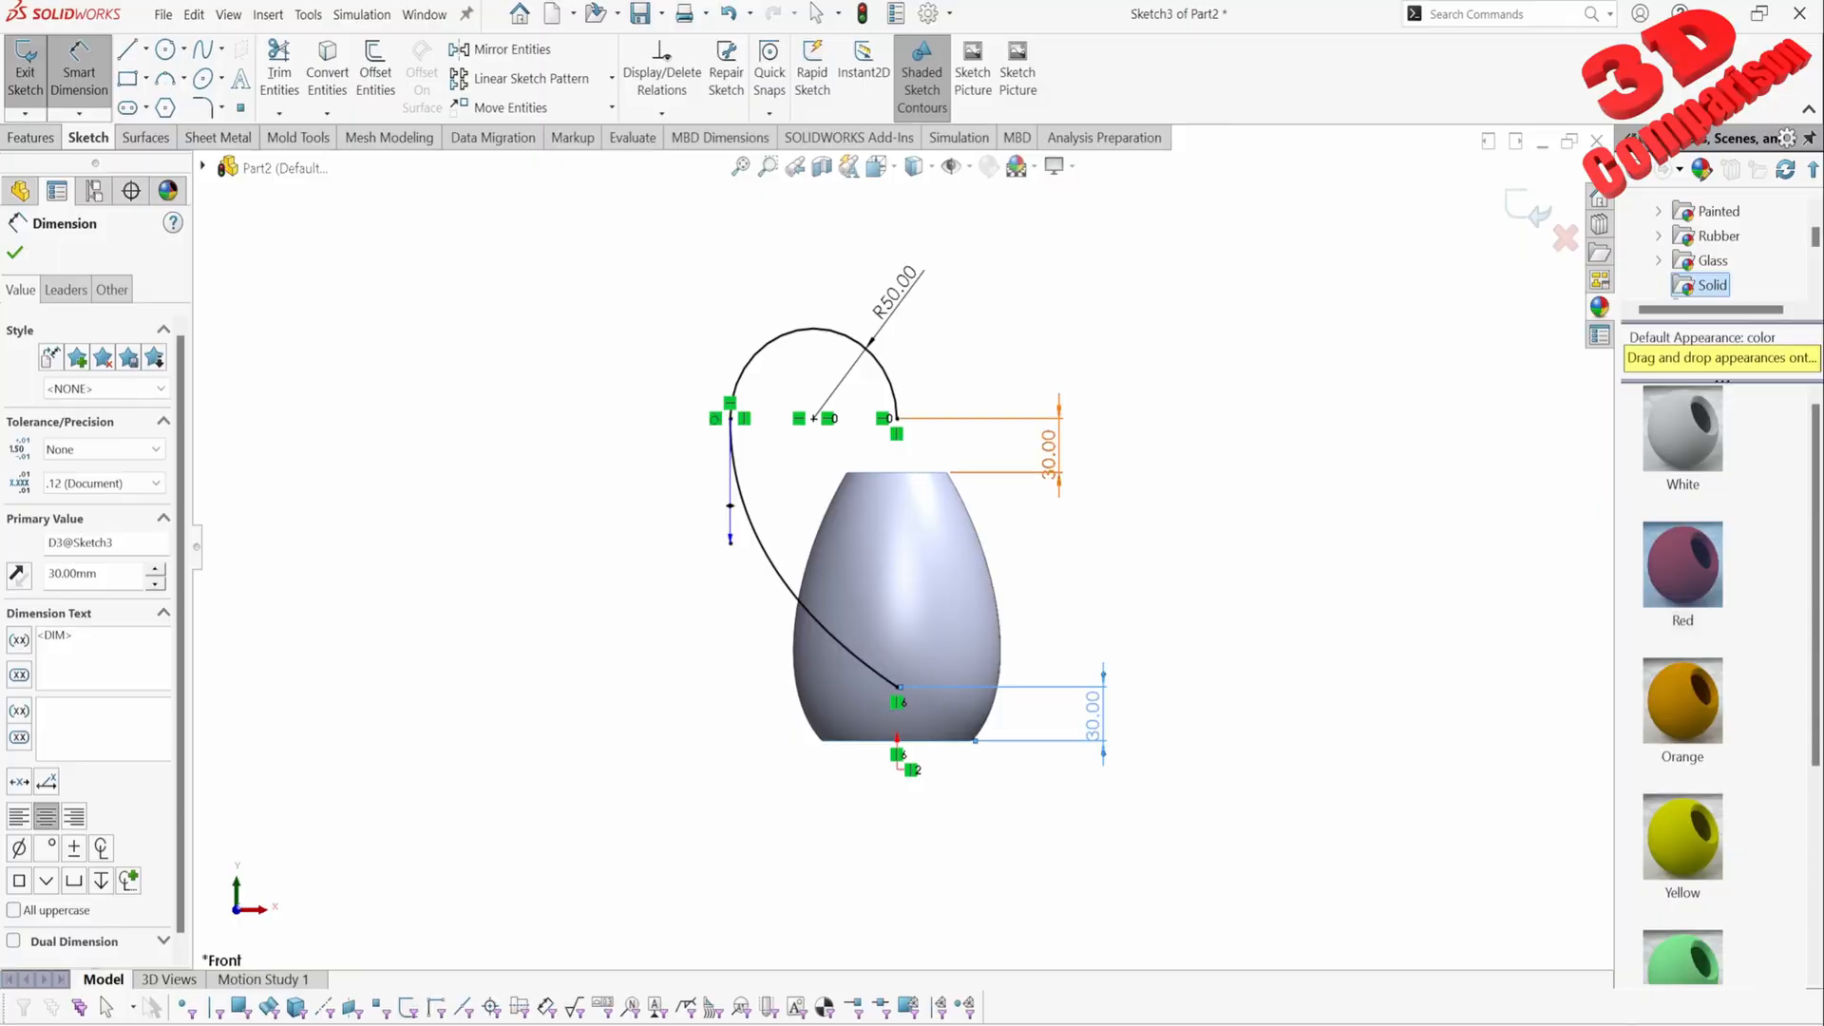
pyautogui.press('Escape')
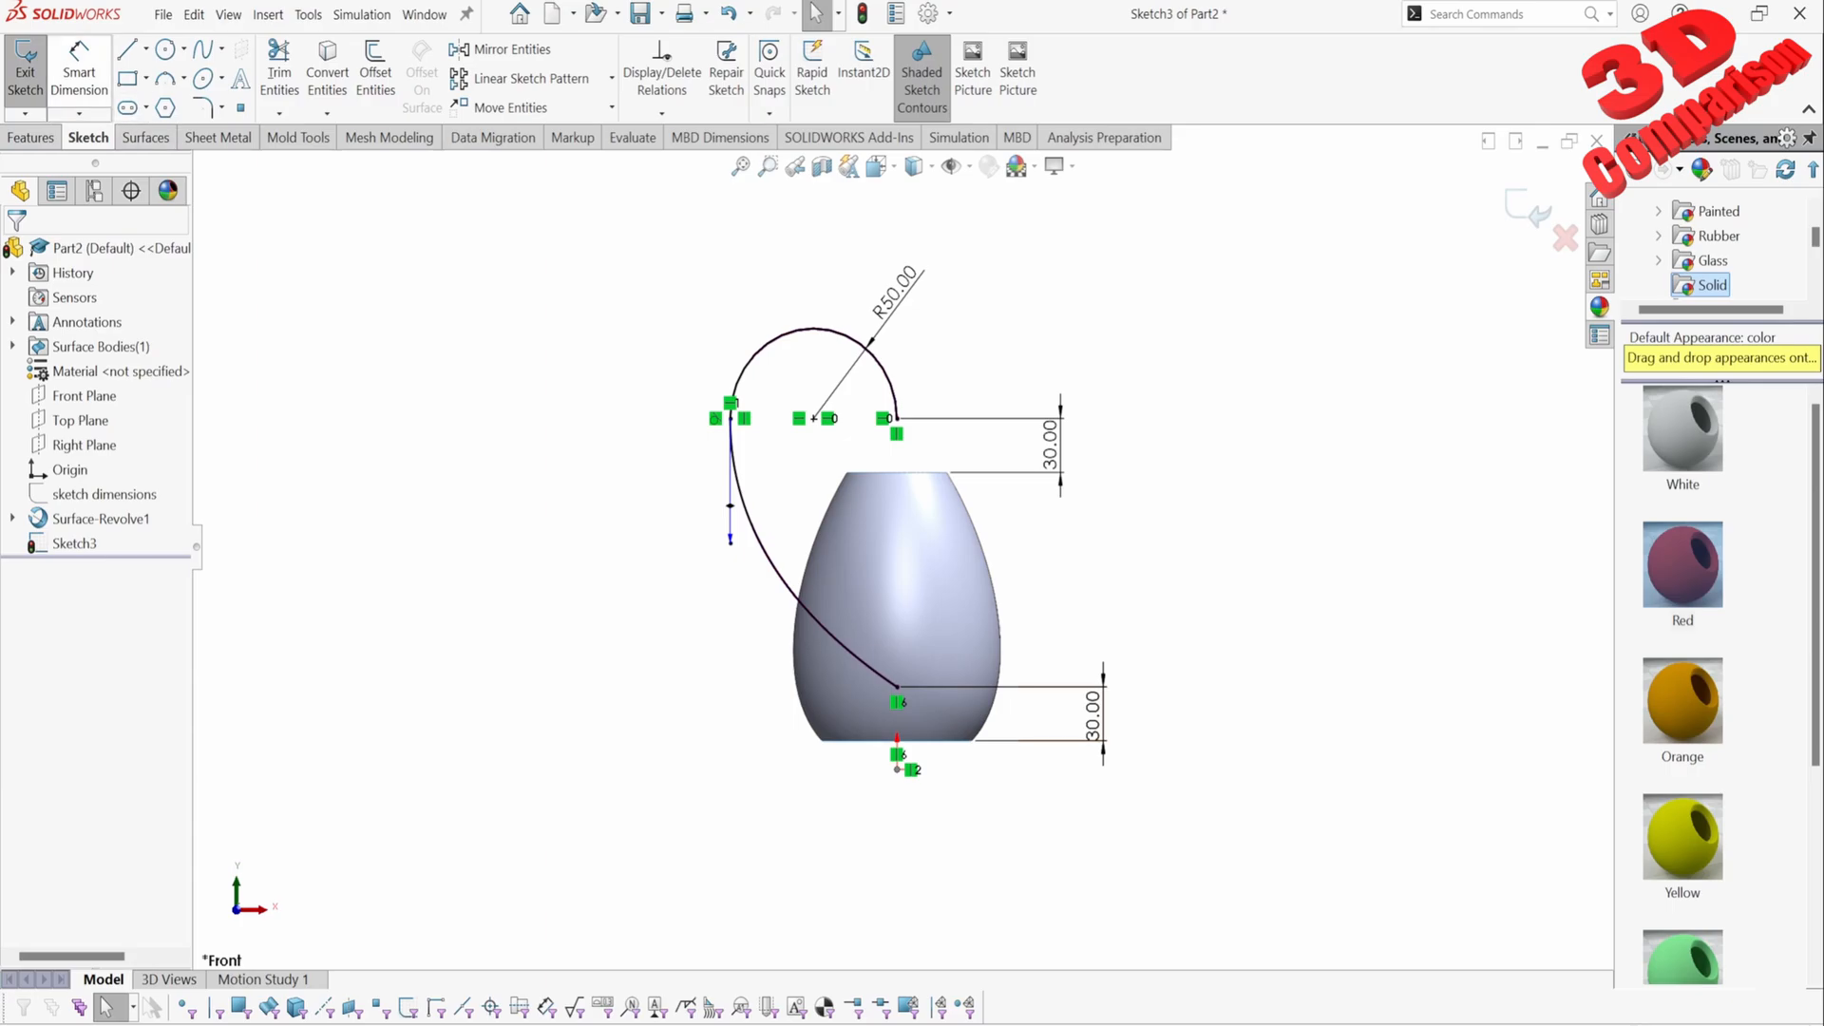
# Step: Dimension the tangent weight of the spline's upper handle at 250 mm
pyautogui.click(88, 82)
pyautogui.click(755, 560)
pyautogui.click(623, 599)
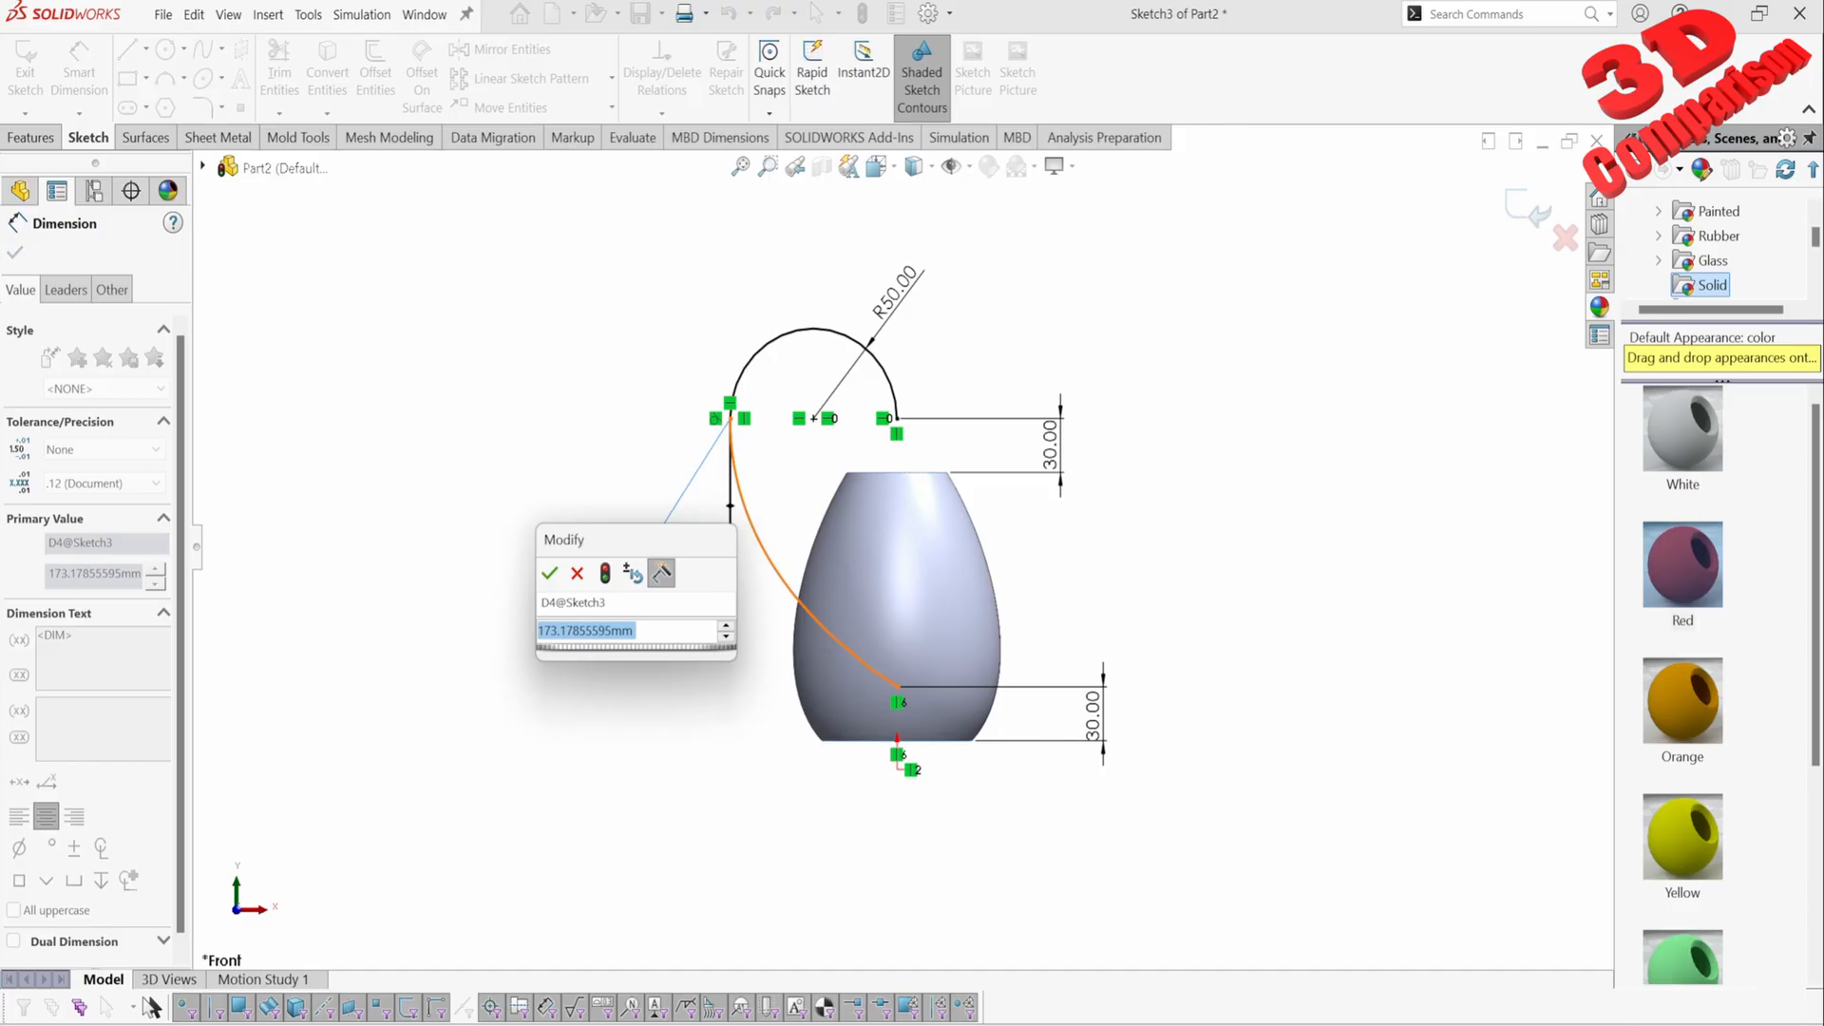
pyautogui.write('250')
pyautogui.press('Return')
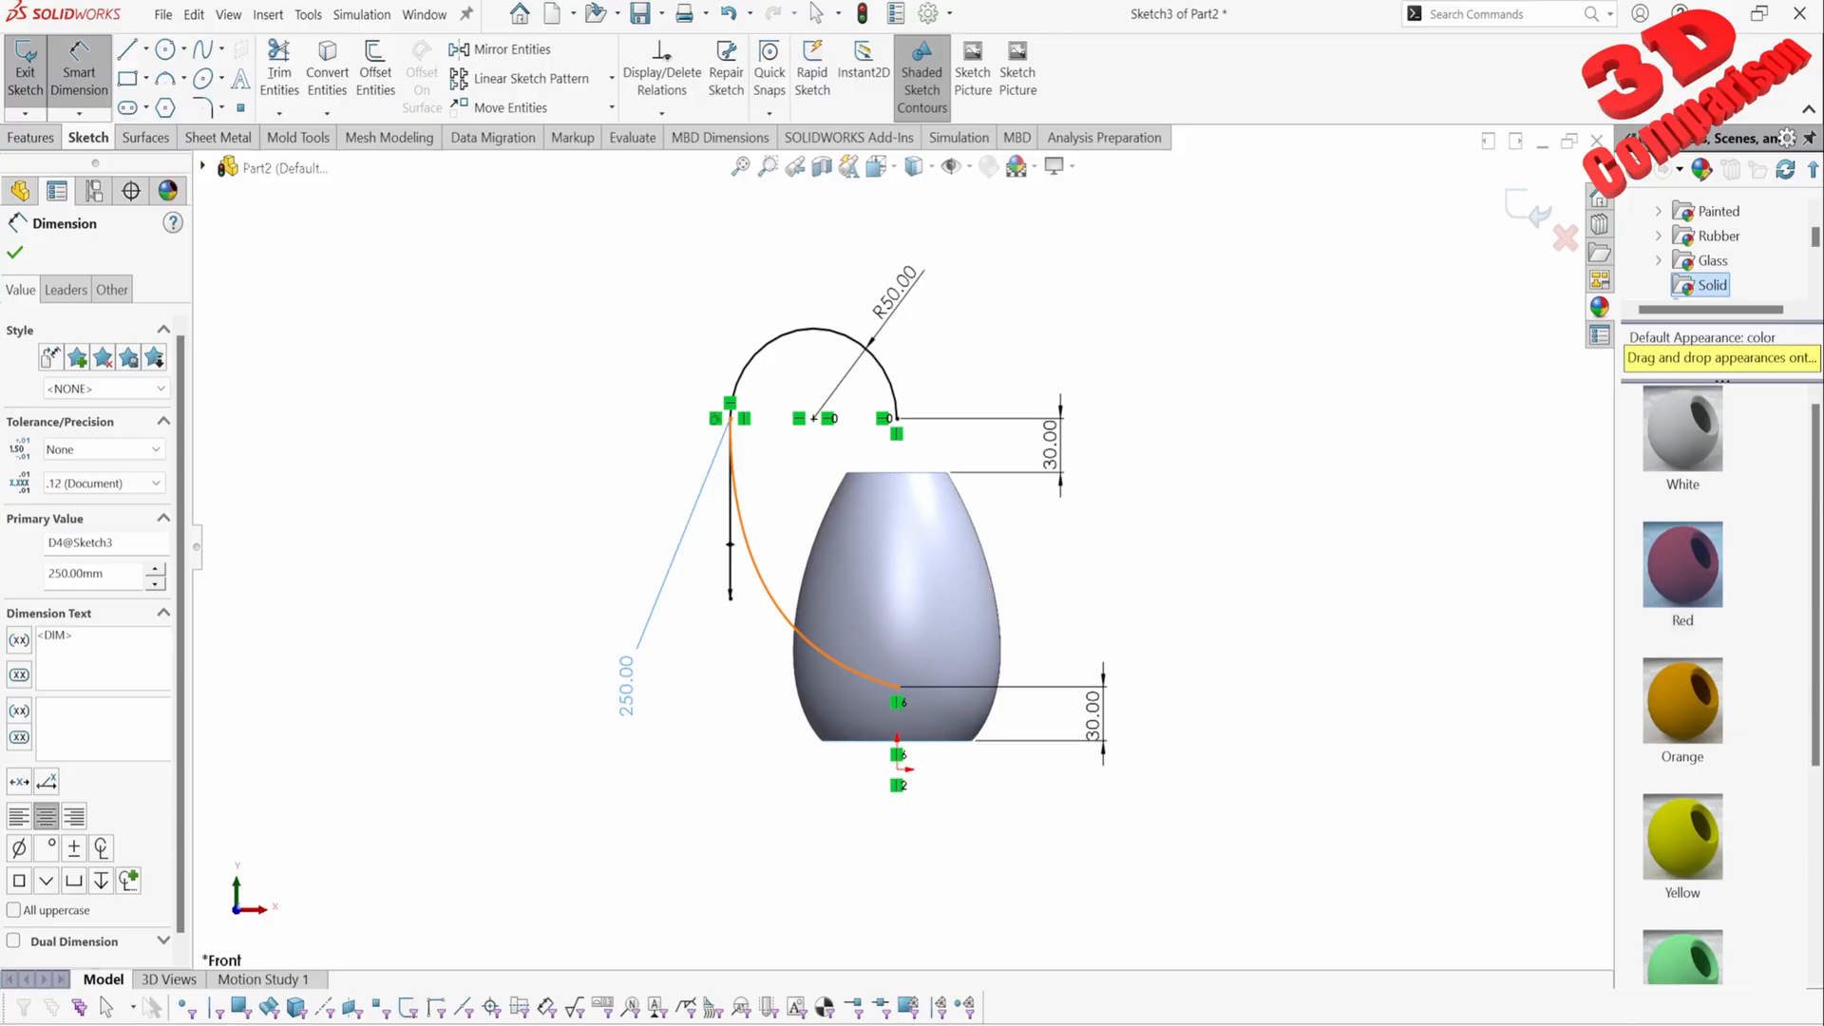
# Step: Set the spline's upper handle dimension to 150 mm and exit the path sketch
pyautogui.doubleClick(626, 686)
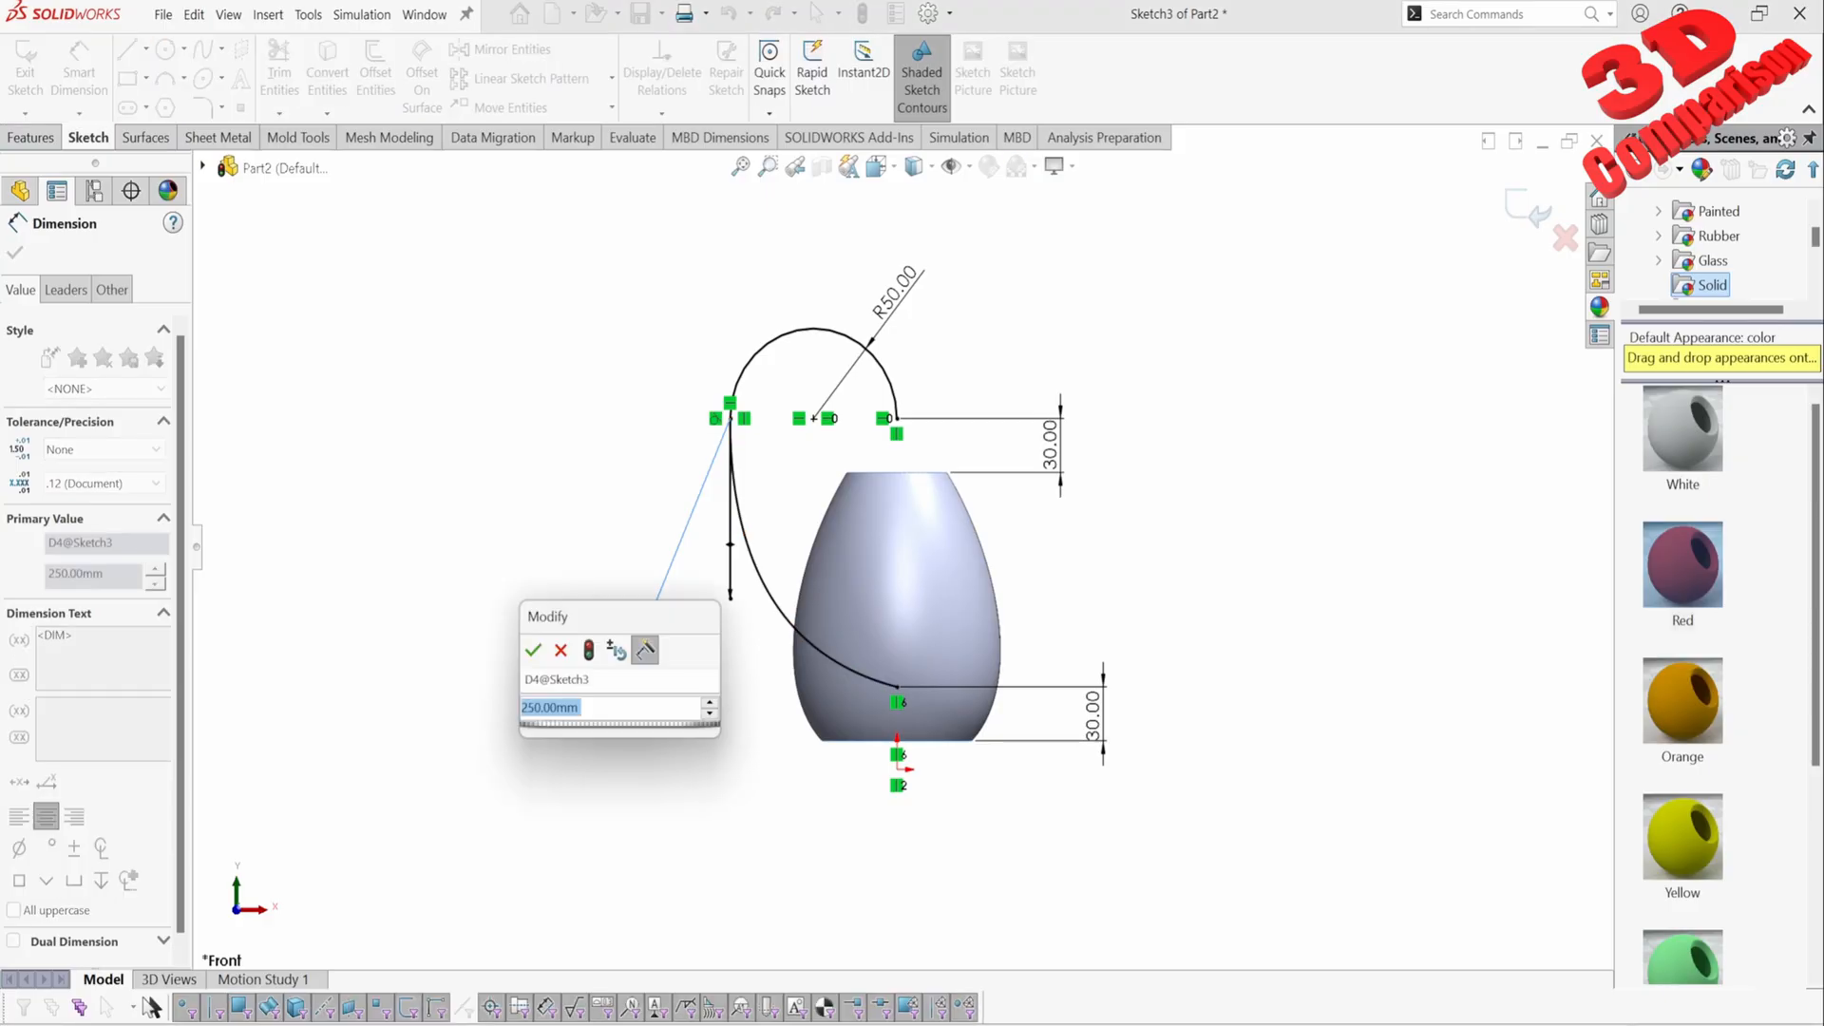
pyautogui.write('150')
pyautogui.press('Return')
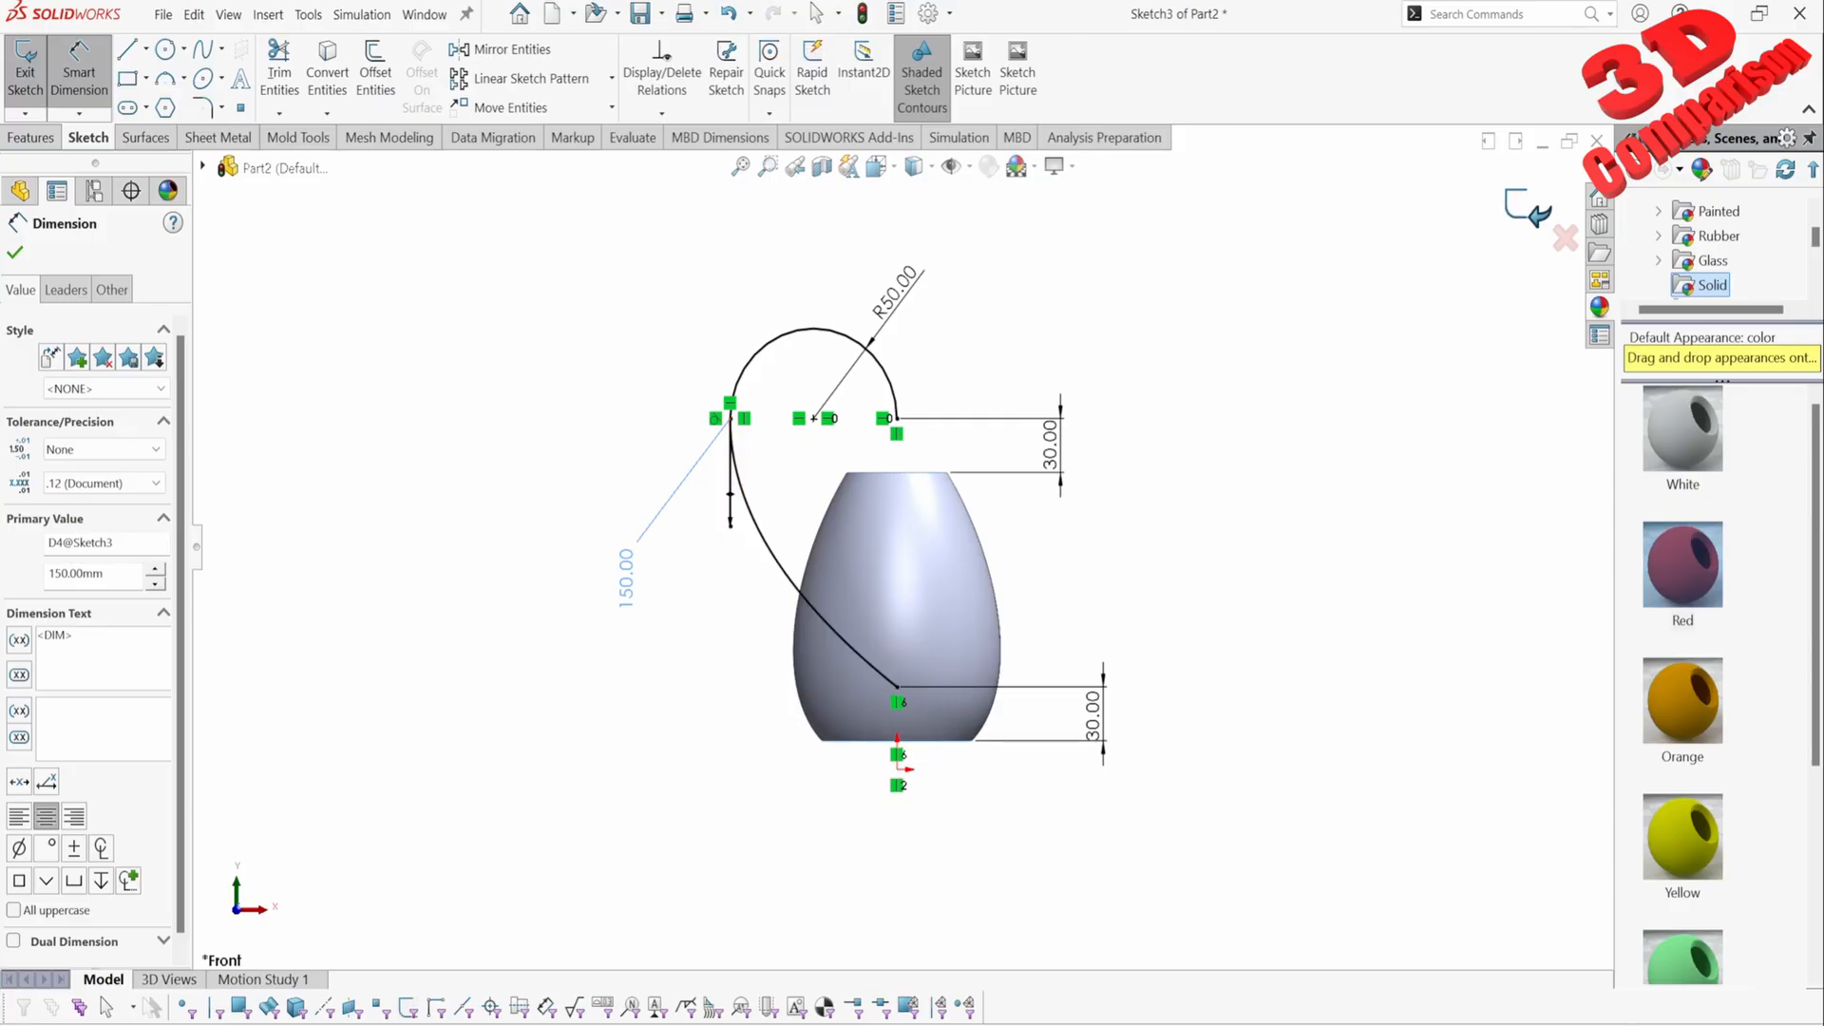
pyautogui.click(1532, 213)
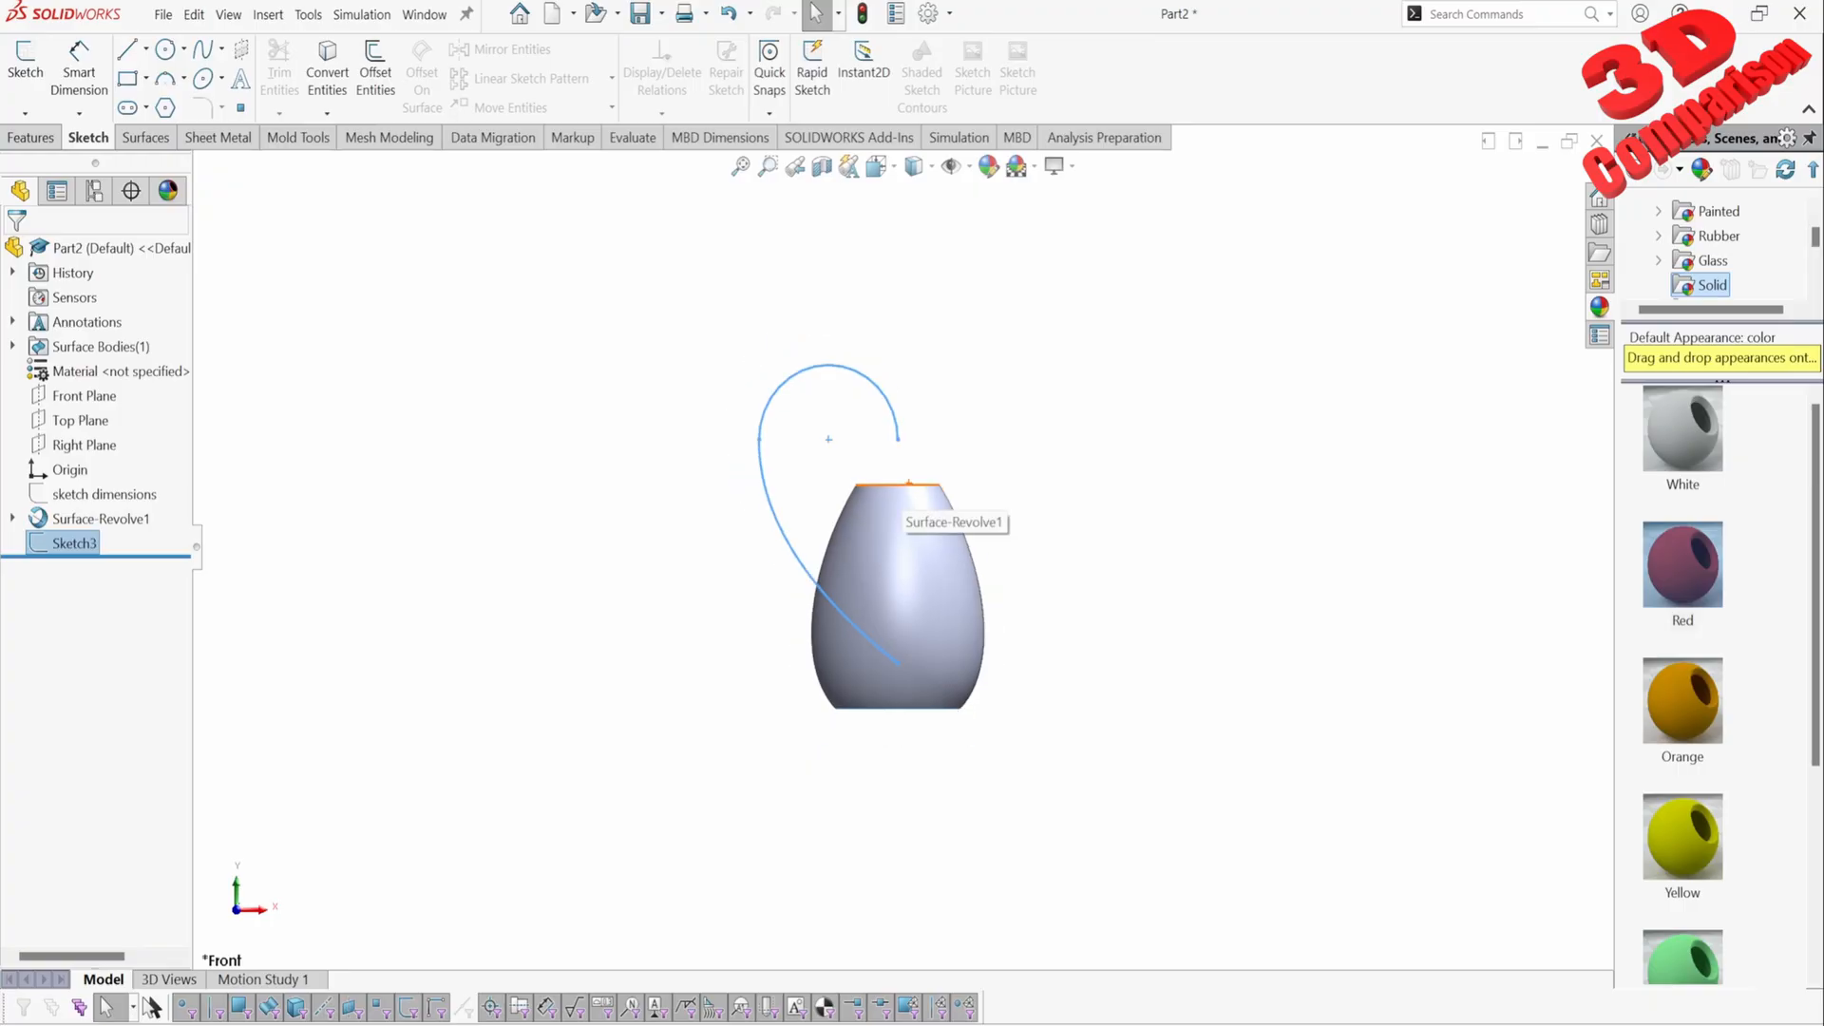
# Step: Create a swept surface with a 30 mm circular profile along the arc-and-spline neck path
pyautogui.press('Escape')
pyautogui.scroll(-2, 909, 544)
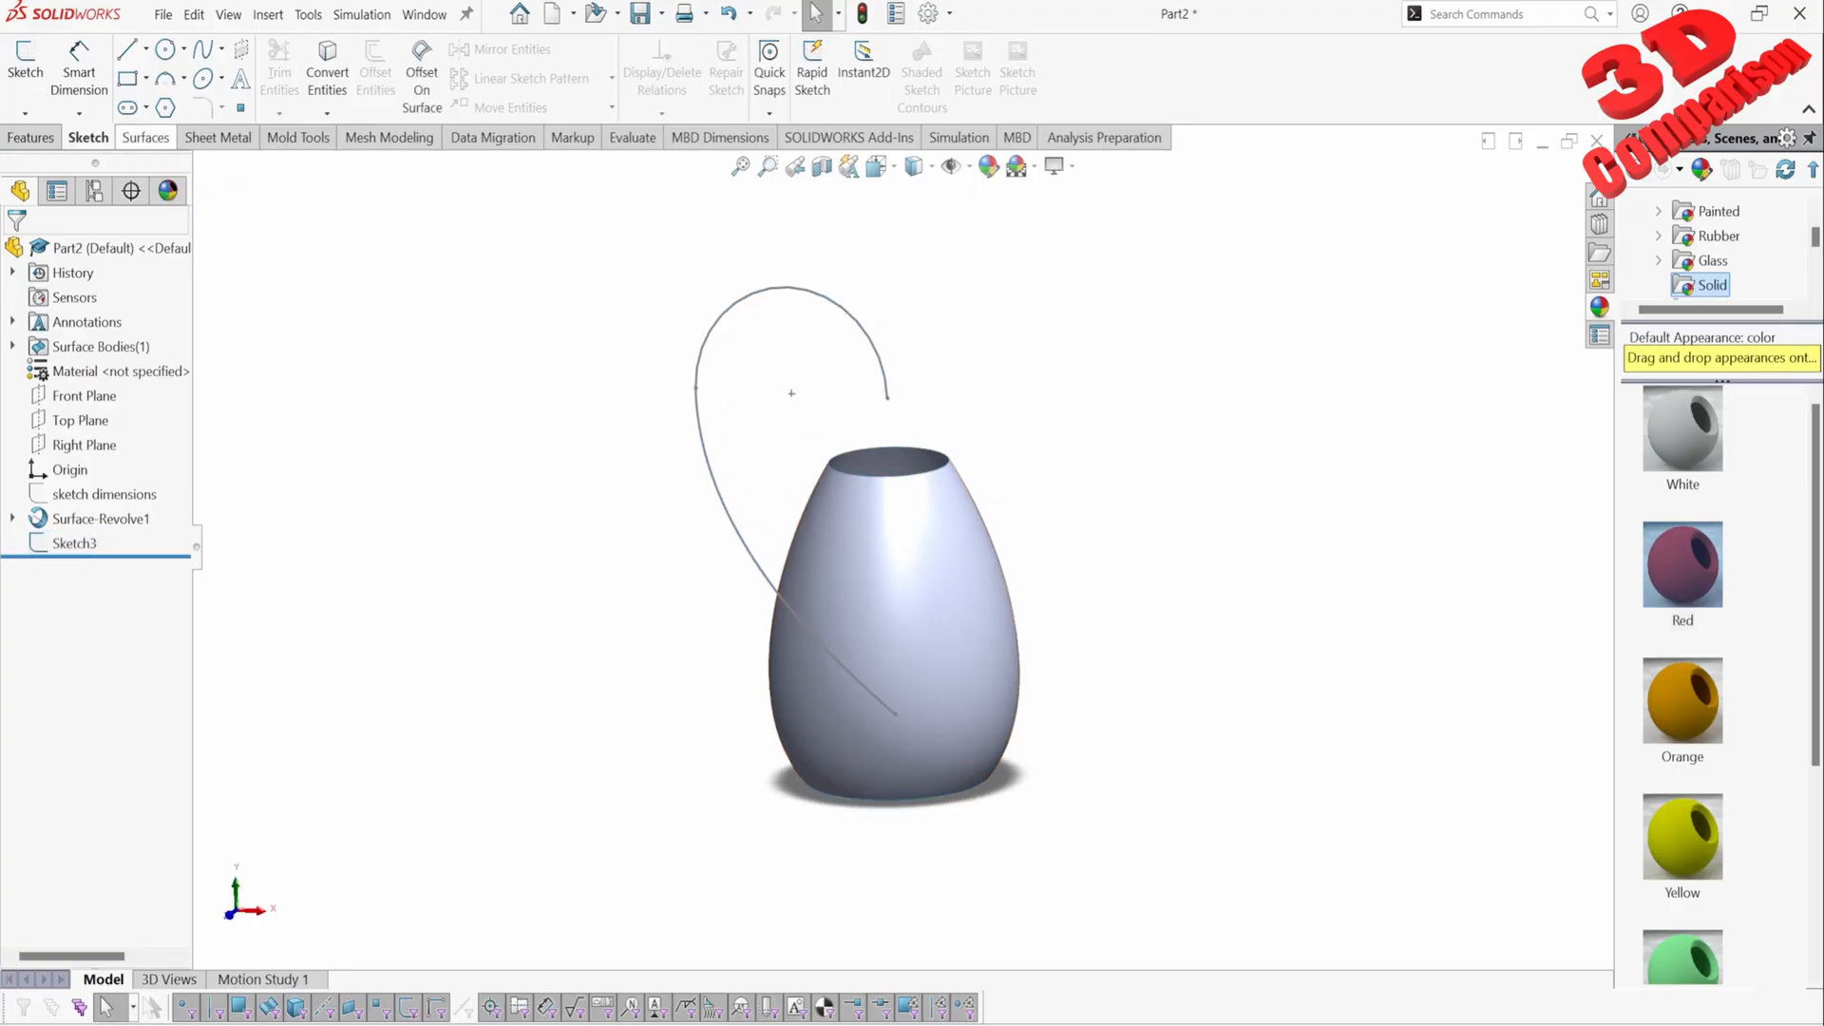
pyautogui.click(144, 137)
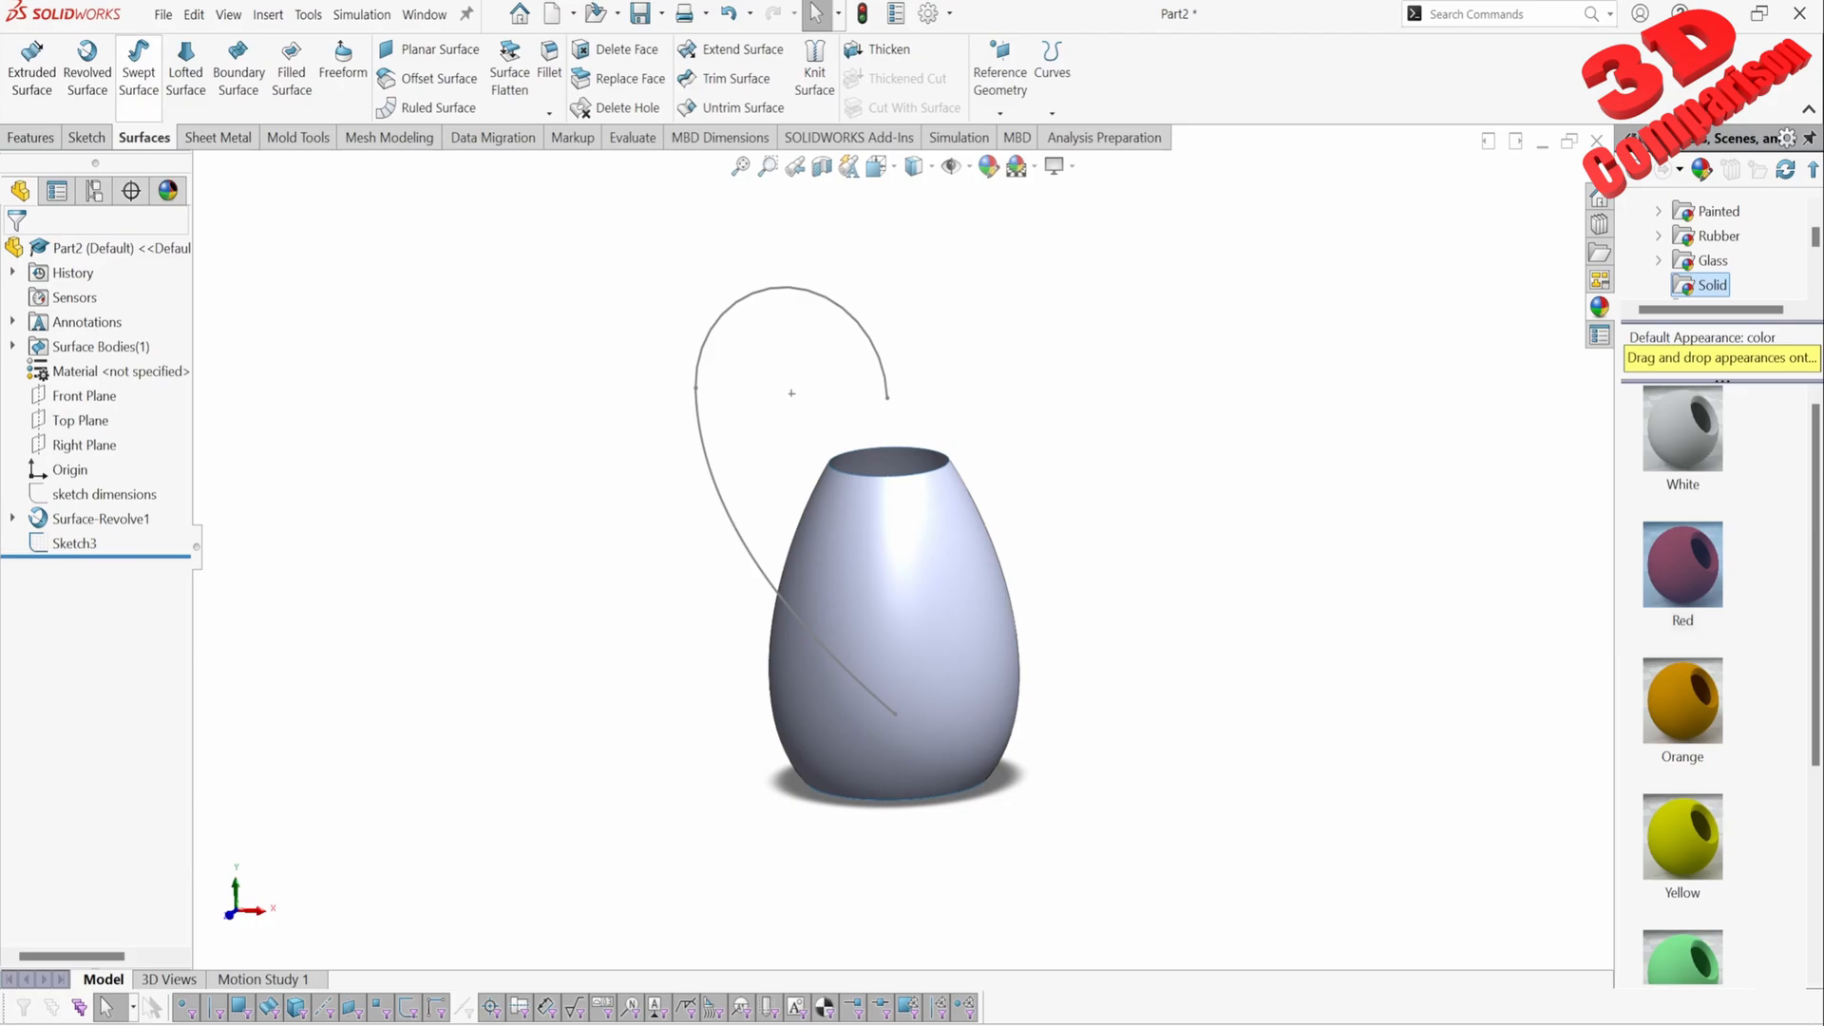
pyautogui.click(139, 67)
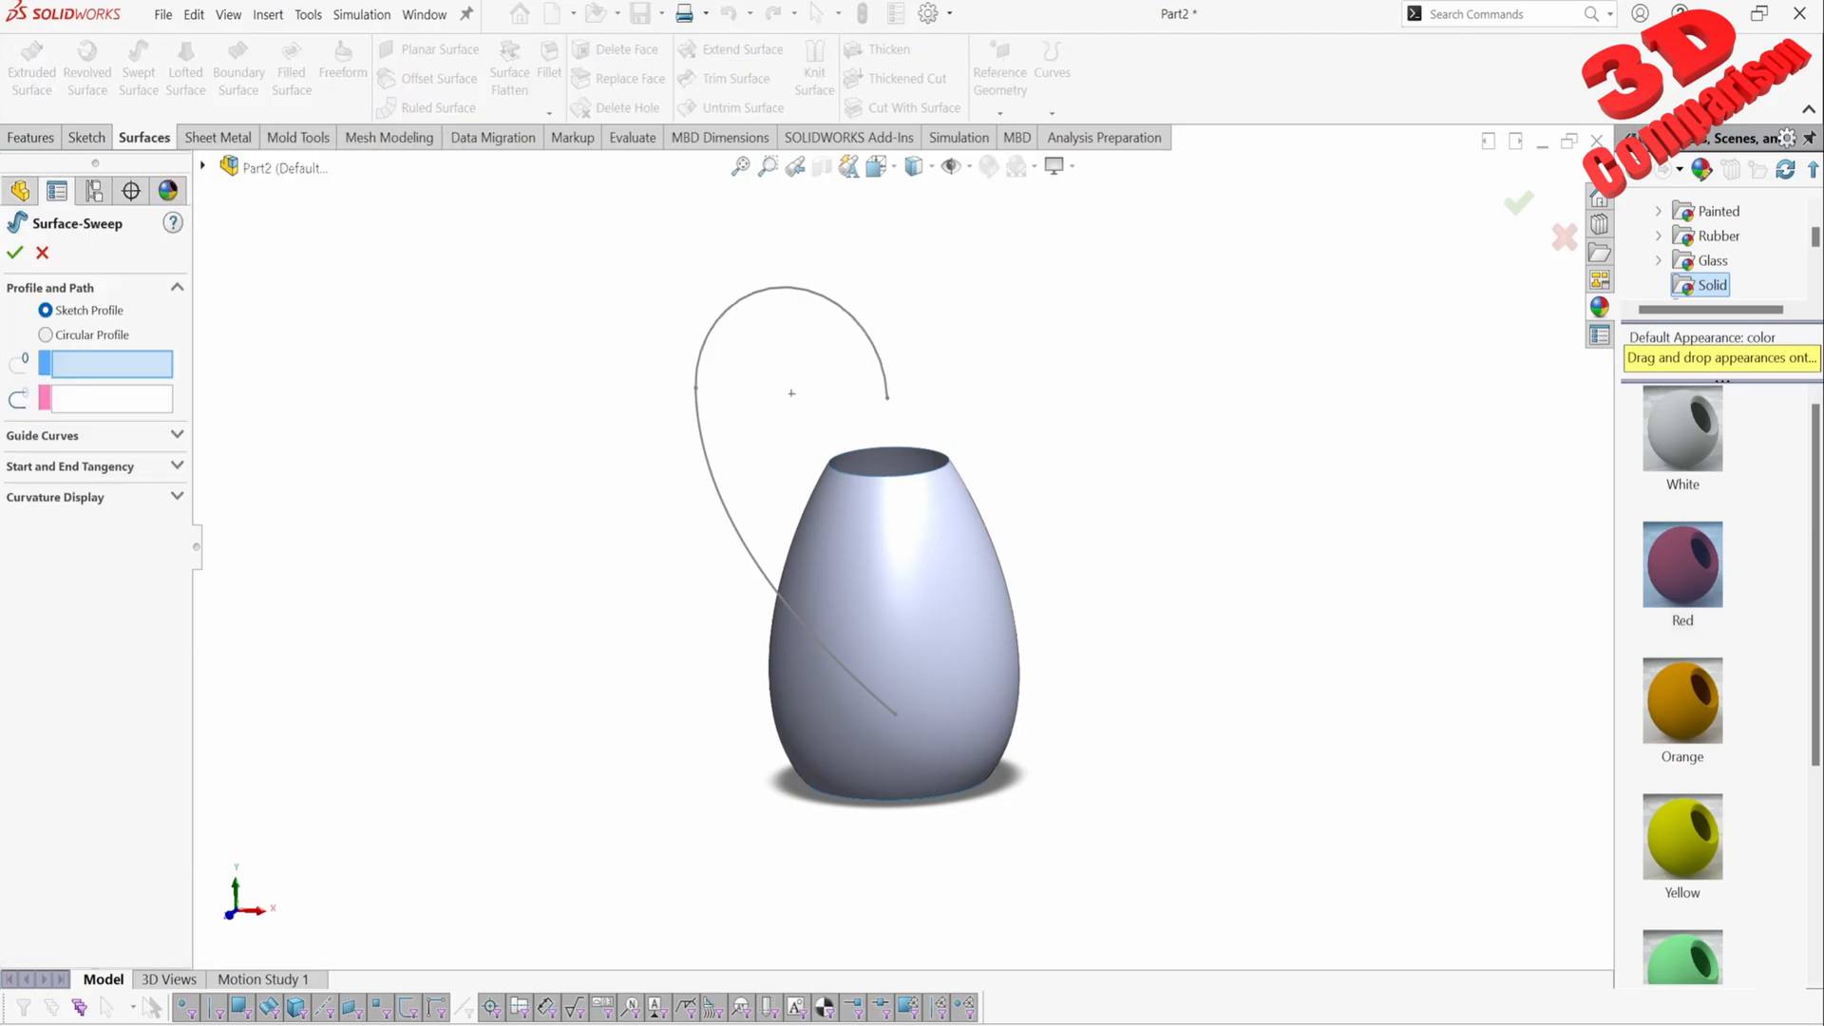
pyautogui.click(46, 334)
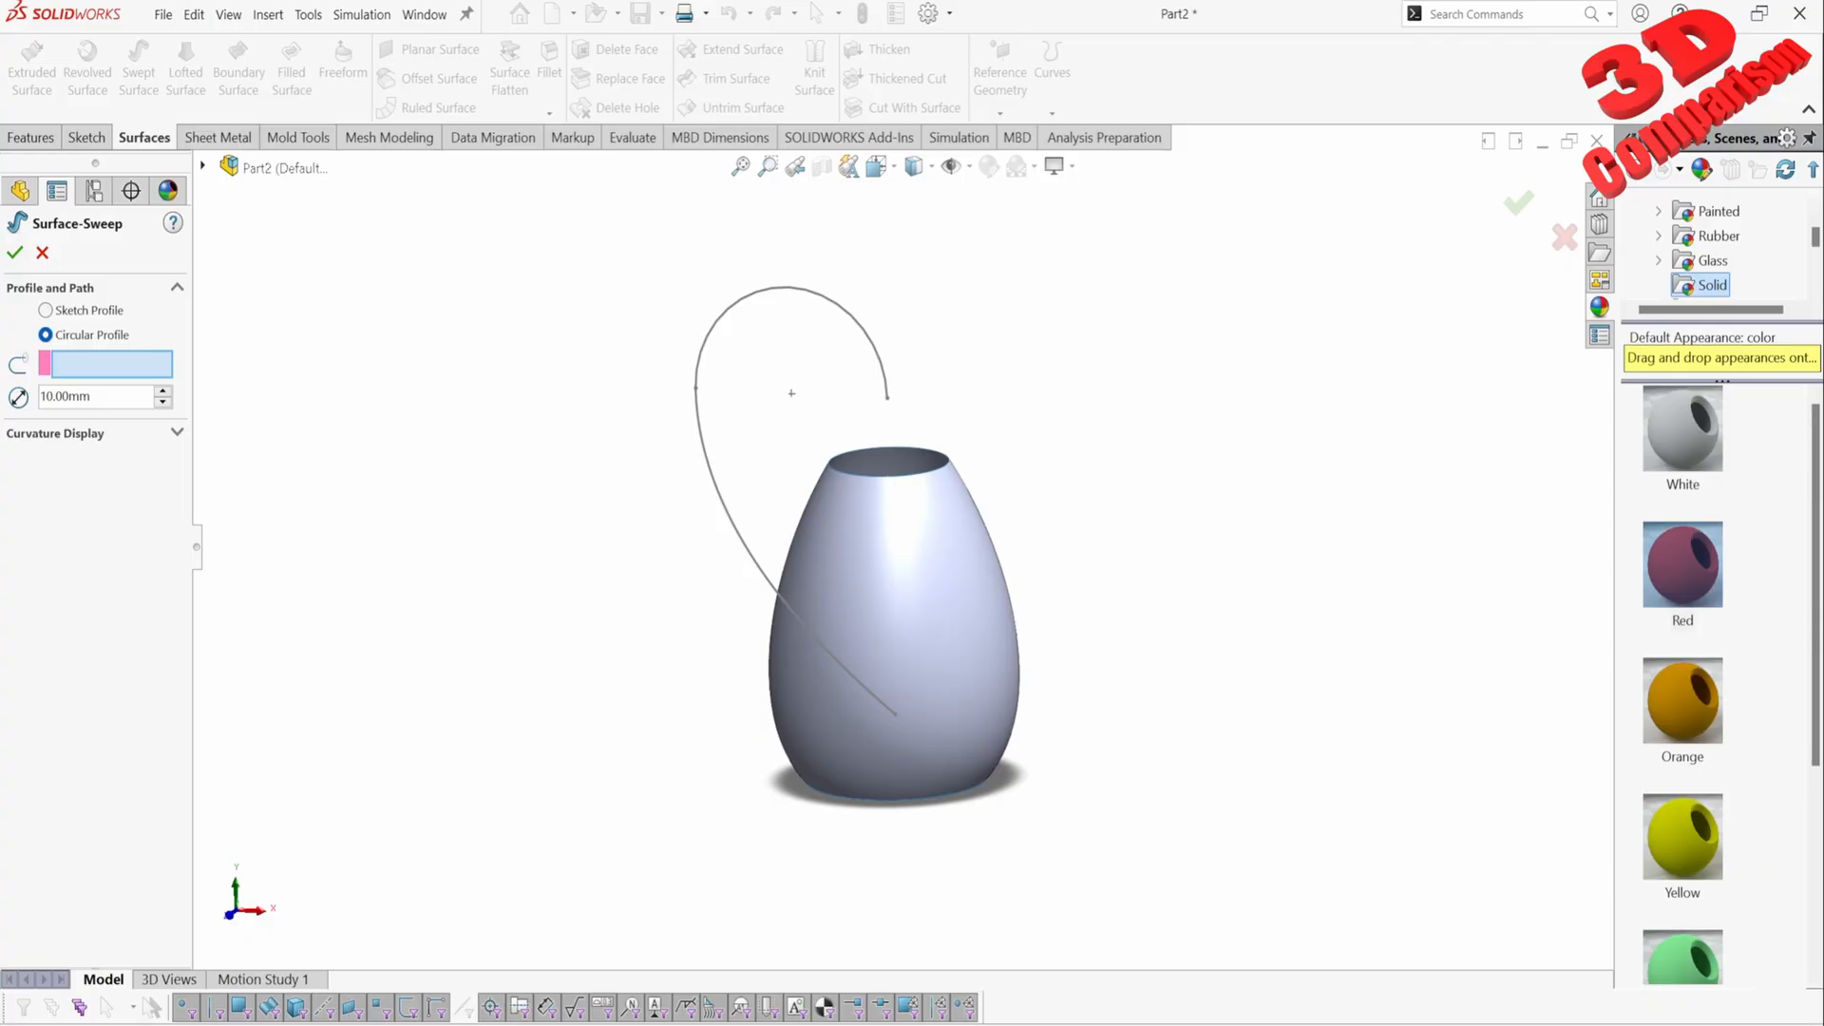
pyautogui.click(842, 307)
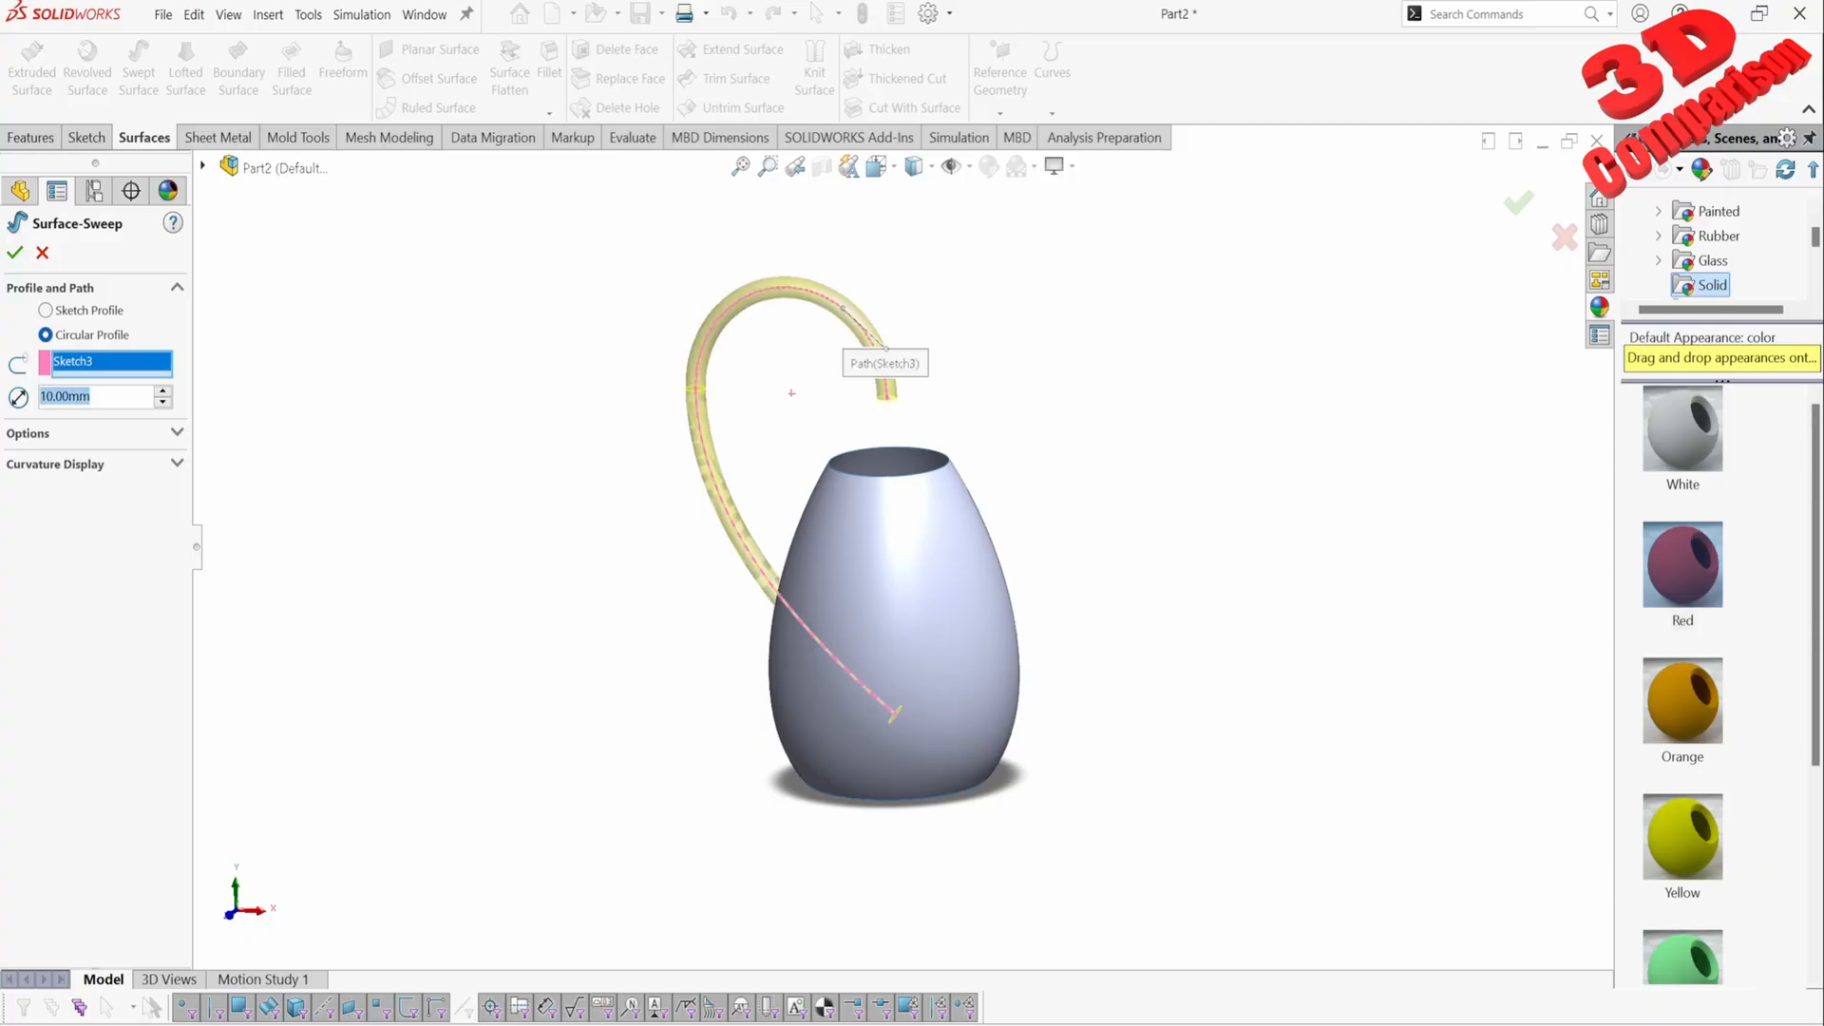
pyautogui.write('30')
pyautogui.press('Return')
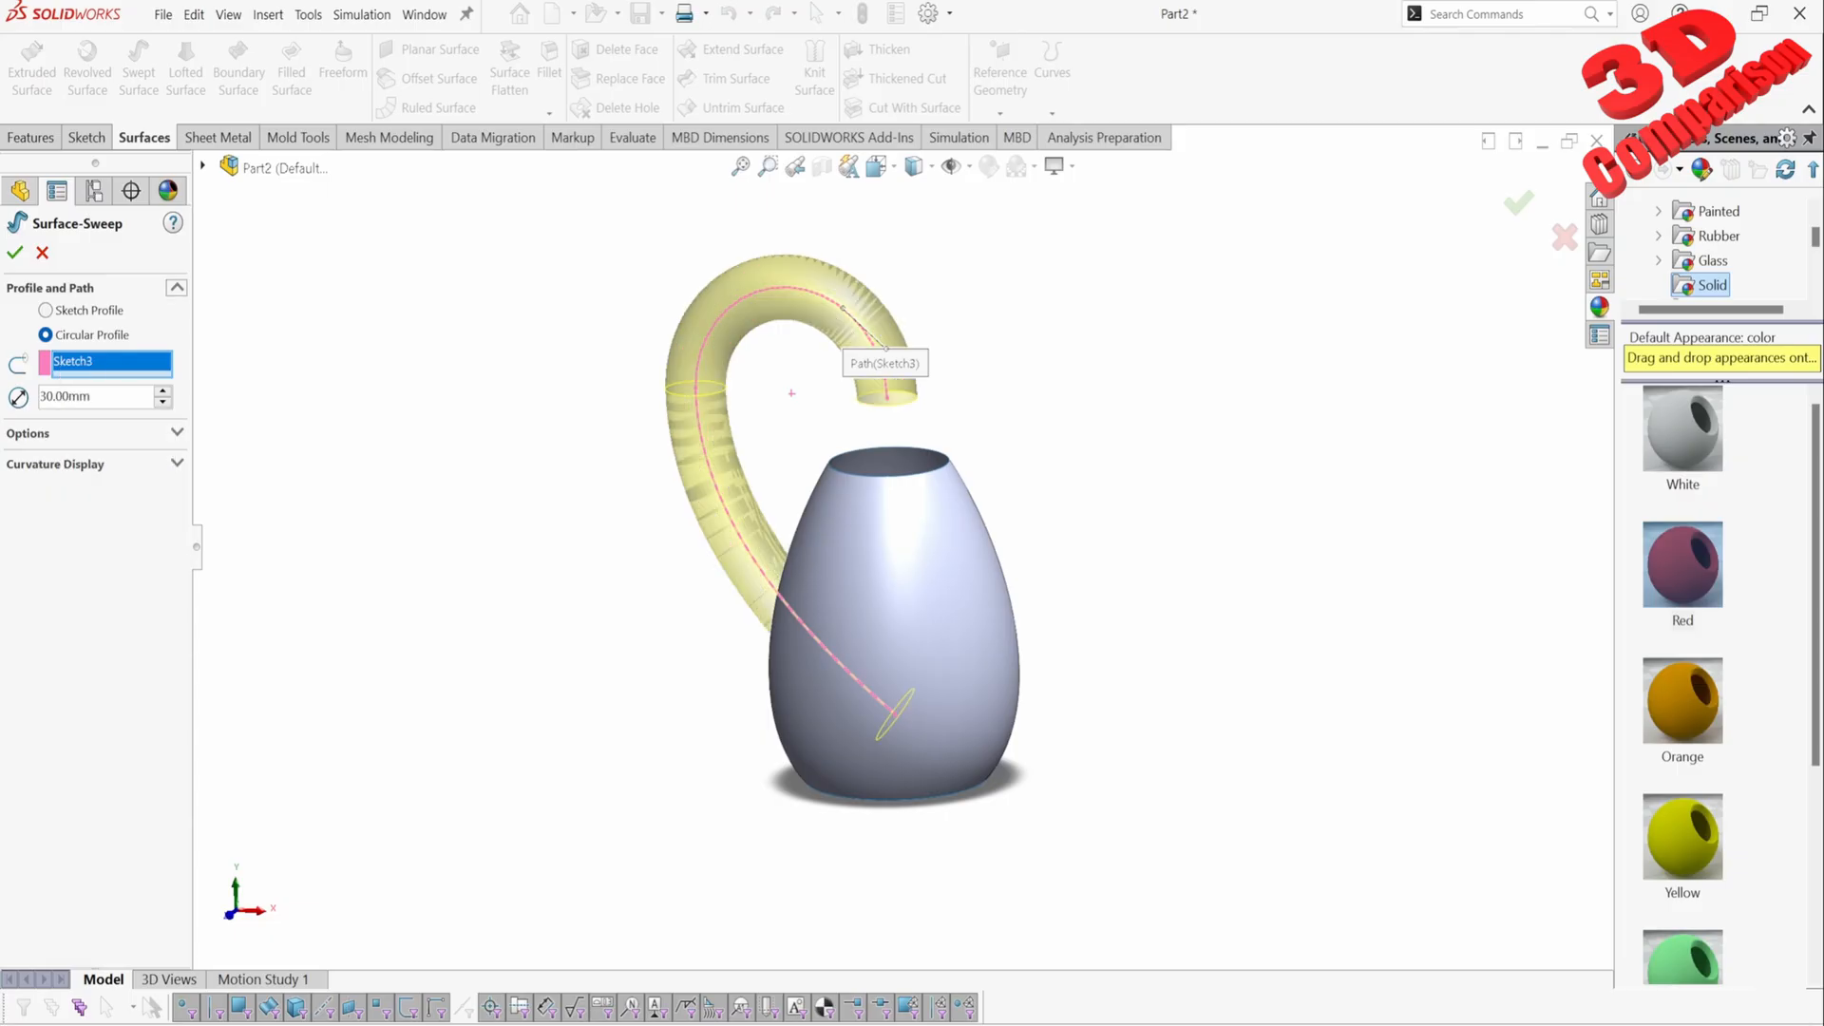
pyautogui.moveTo(855, 618); pyautogui.dragTo(902, 509, button='middle')
pyautogui.scroll(-4, 854, 726)
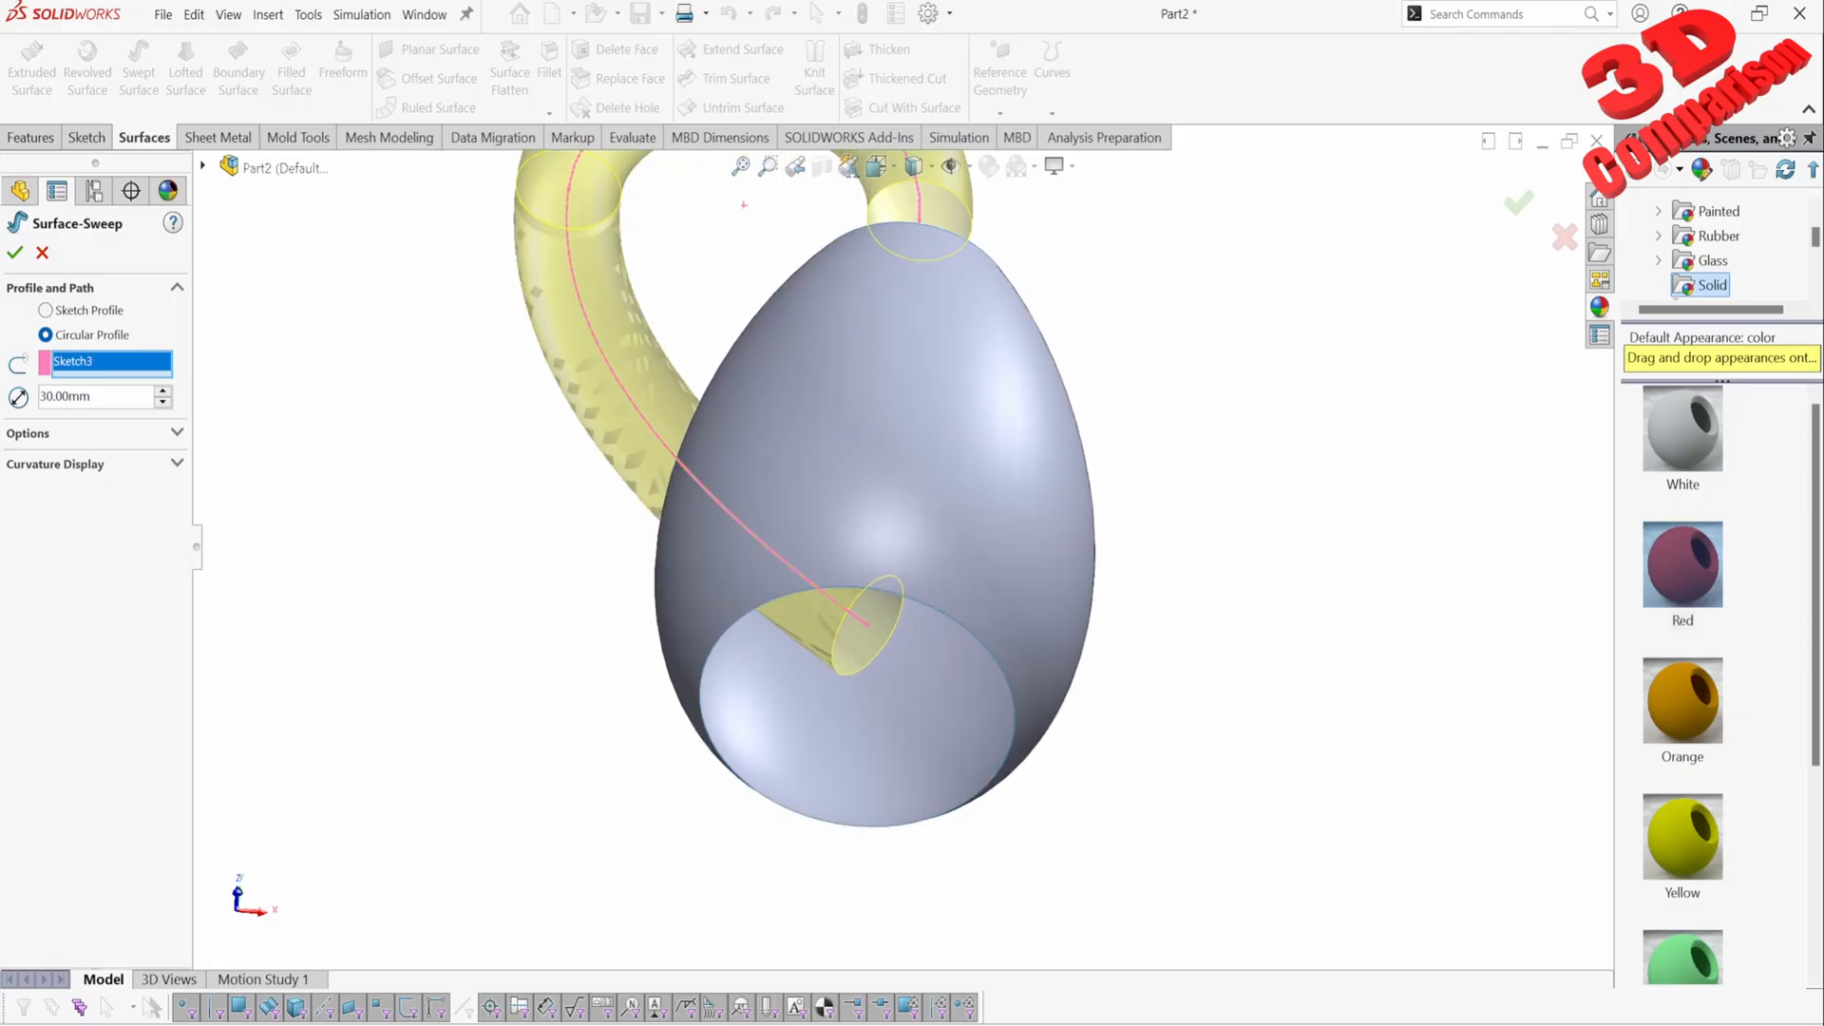
pyautogui.moveTo(884, 532); pyautogui.dragTo(883, 489, button='middle')
pyautogui.click(15, 253)
# Step: Open the neck sweep's path sketch for editing
pyautogui.scroll(2, 901, 542)
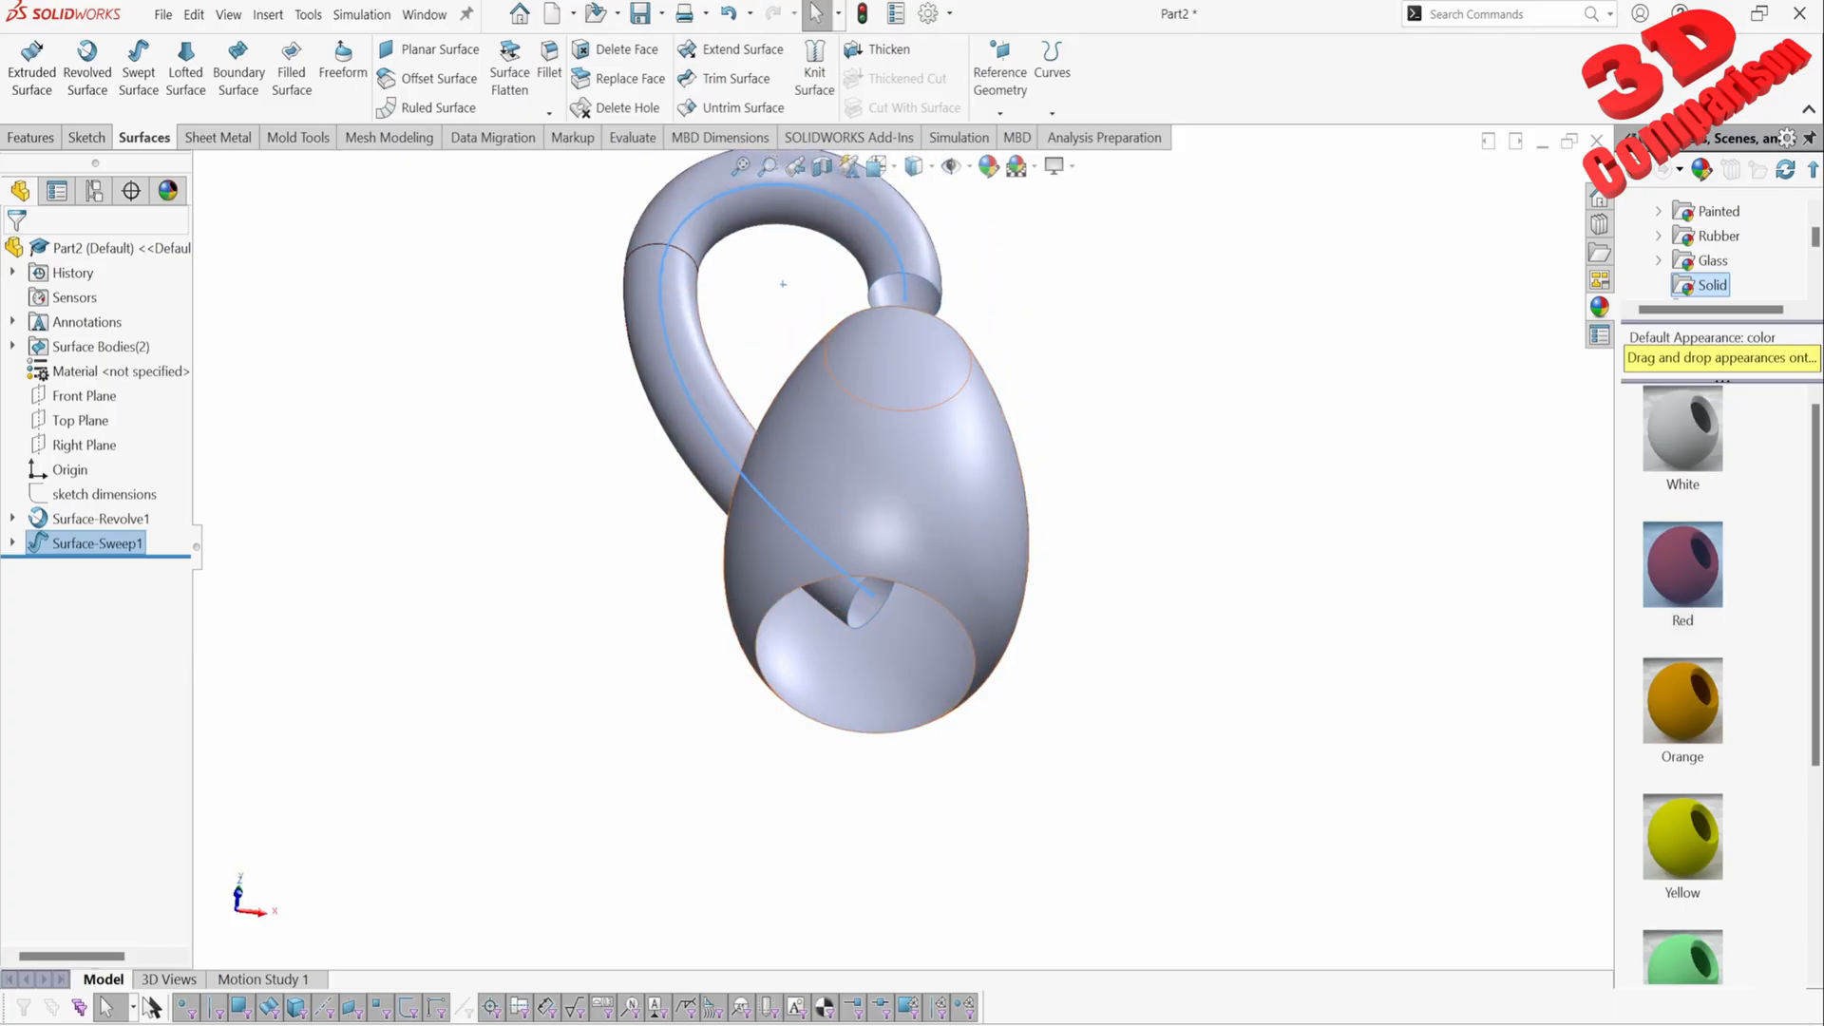
pyautogui.moveTo(867, 603); pyautogui.dragTo(885, 676, button='middle')
pyautogui.scroll(4, 897, 618)
pyautogui.scroll(-5, 941, 361)
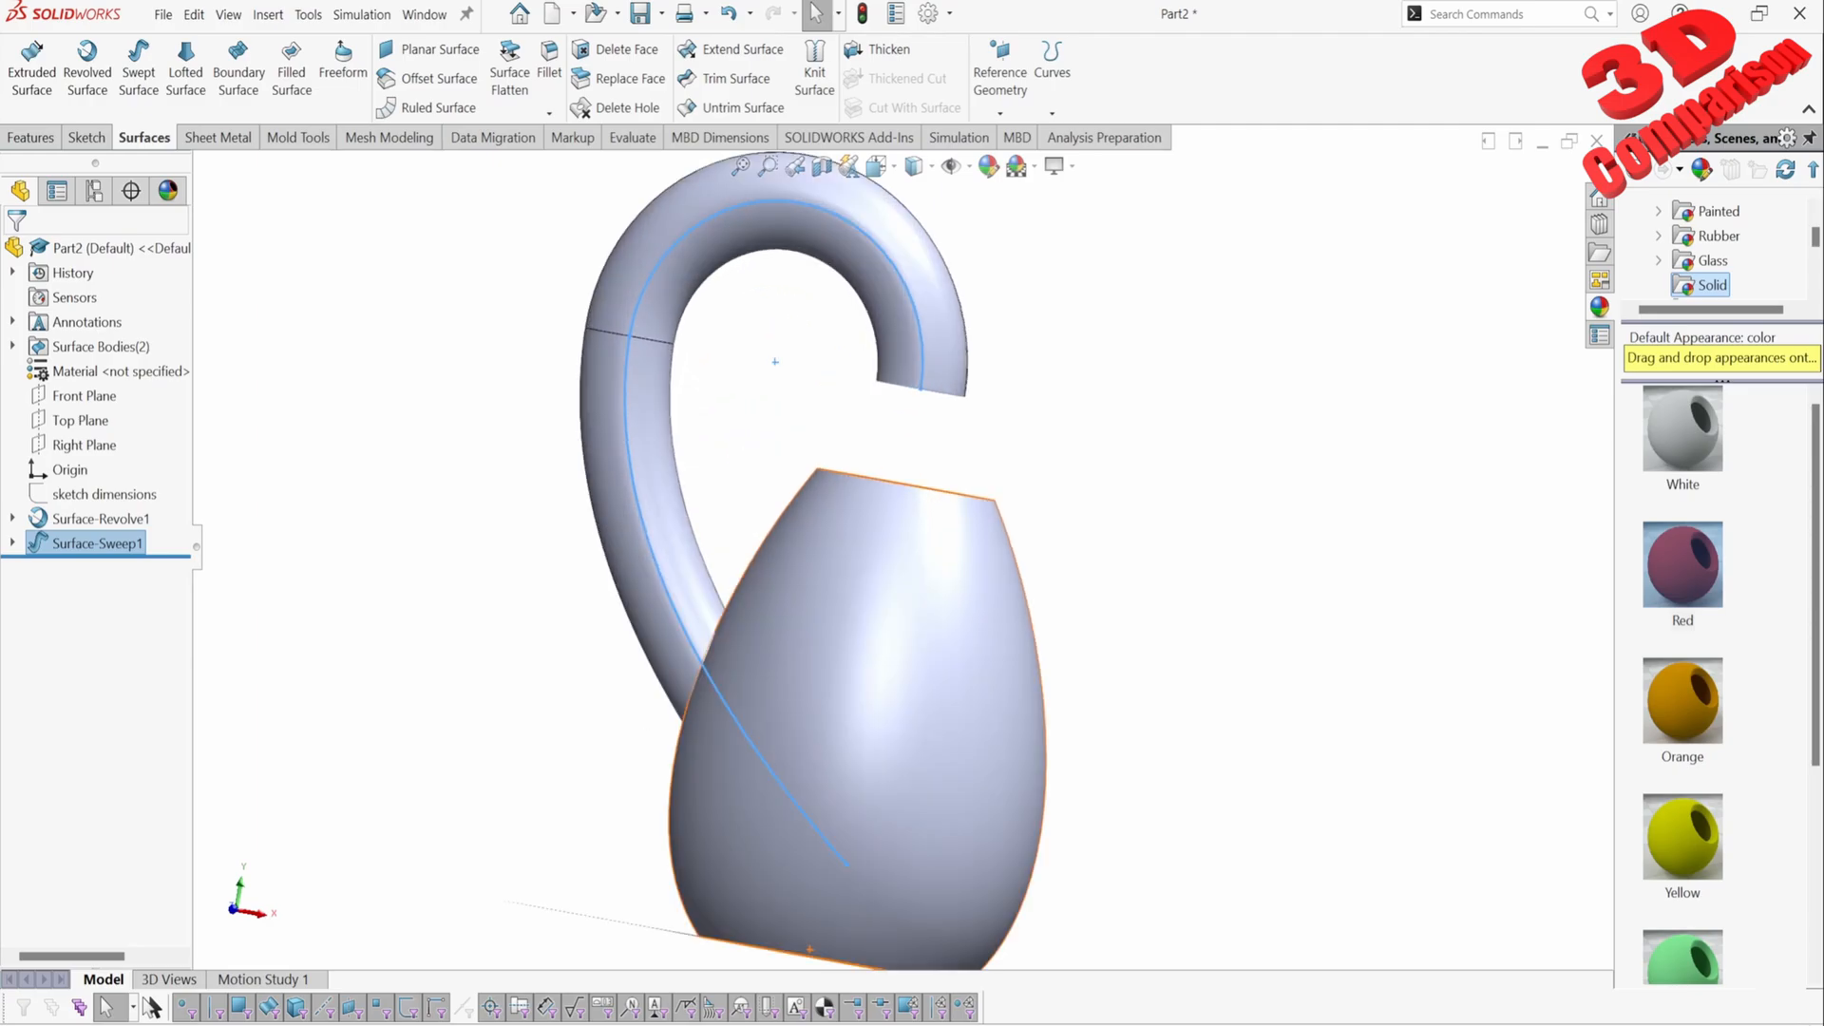
pyautogui.moveTo(912, 466); pyautogui.dragTo(900, 492, button='middle')
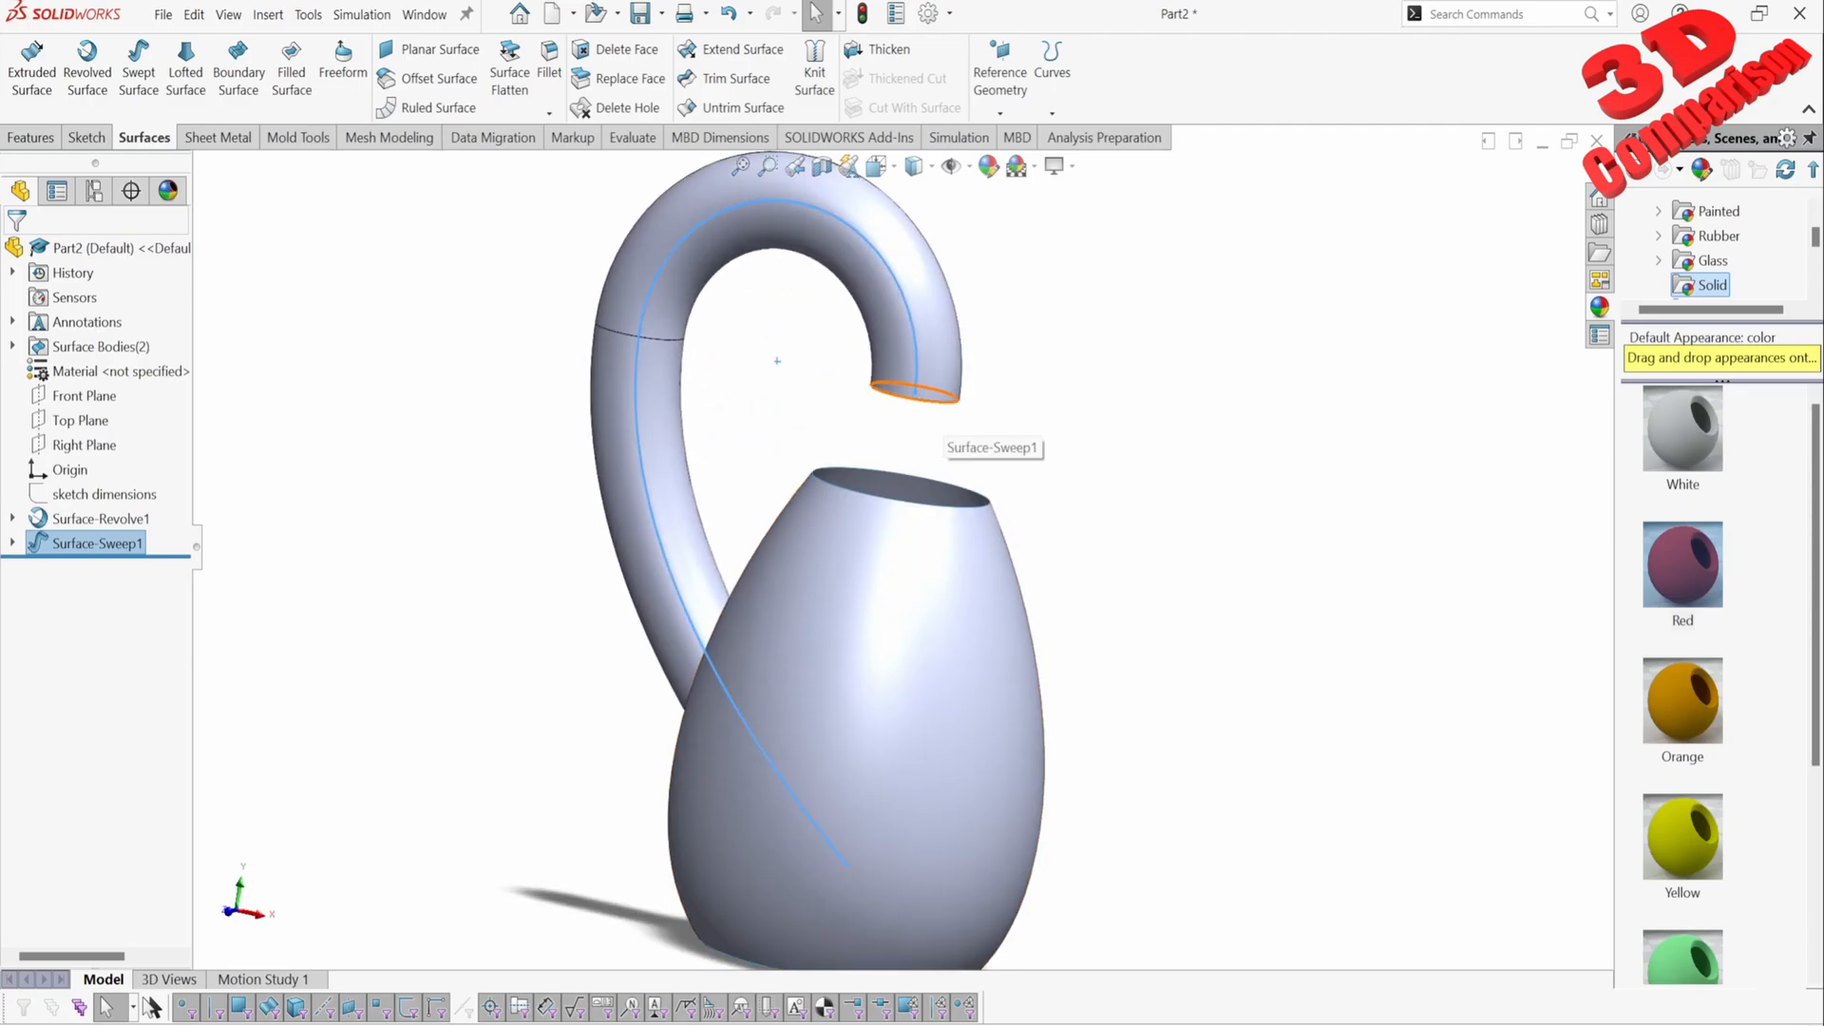
pyautogui.click(12, 543)
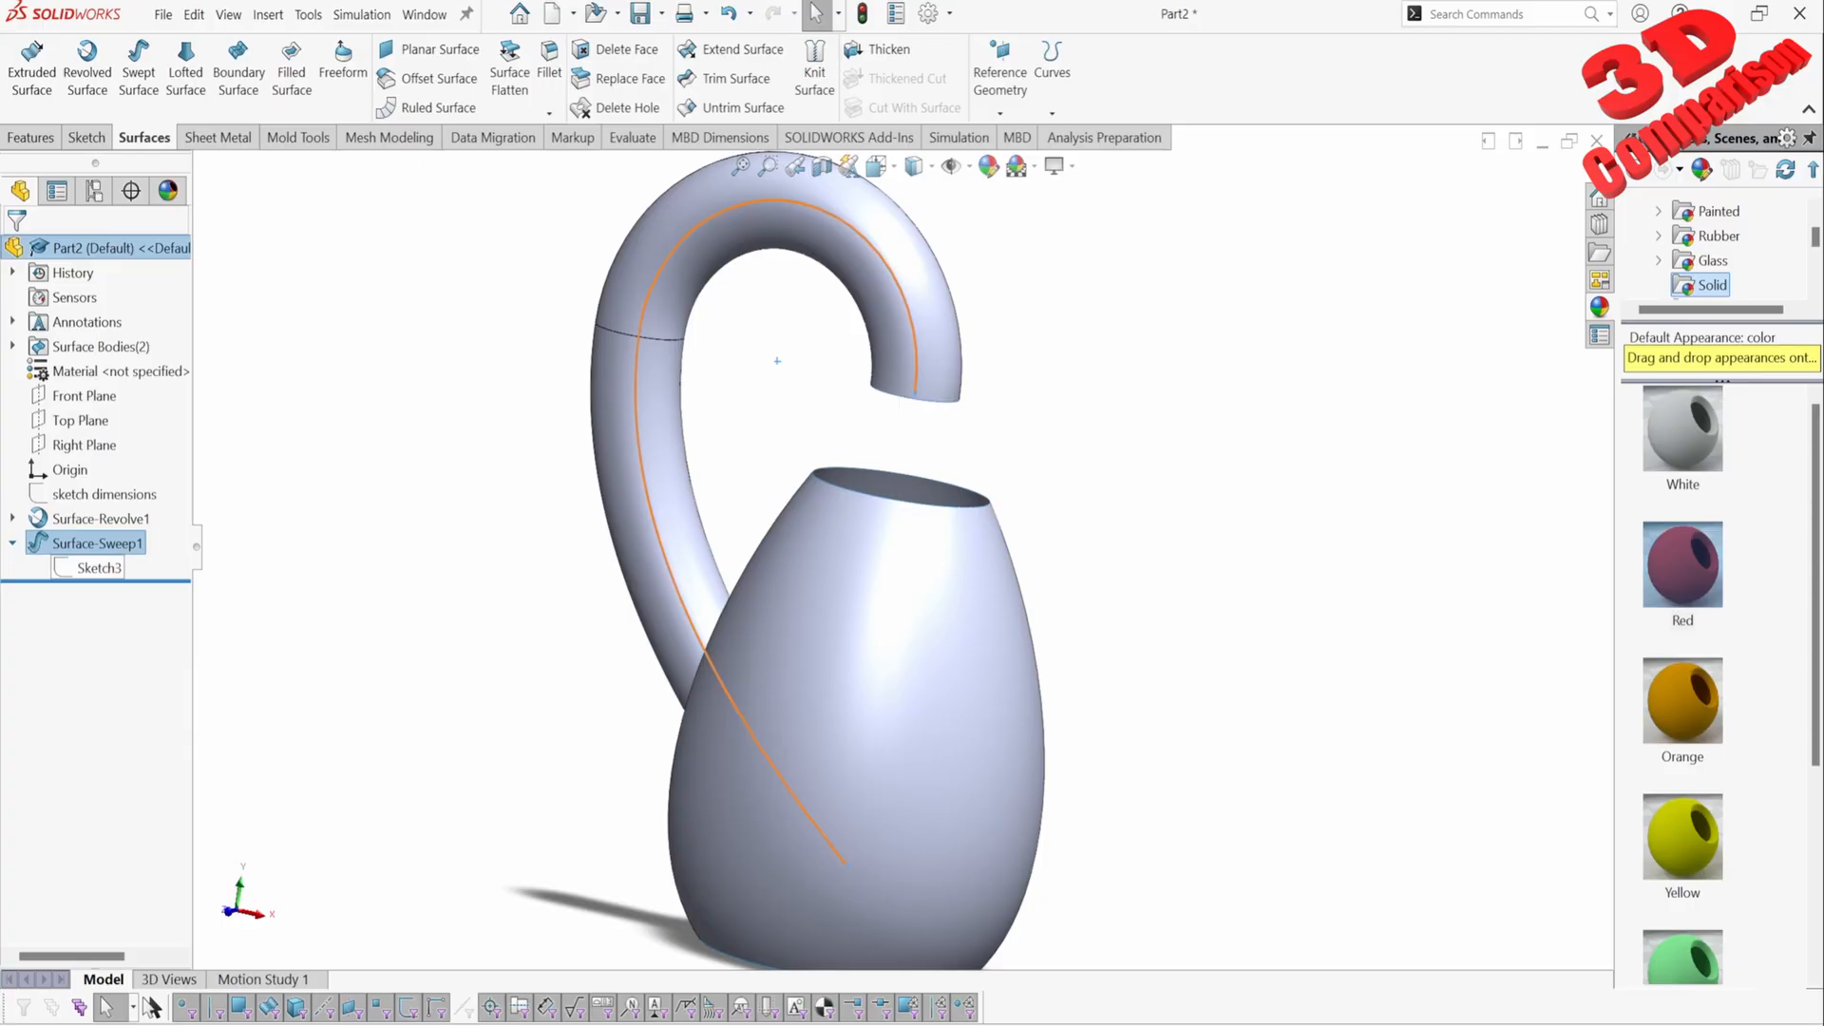
pyautogui.click(93, 568)
pyautogui.click(101, 504)
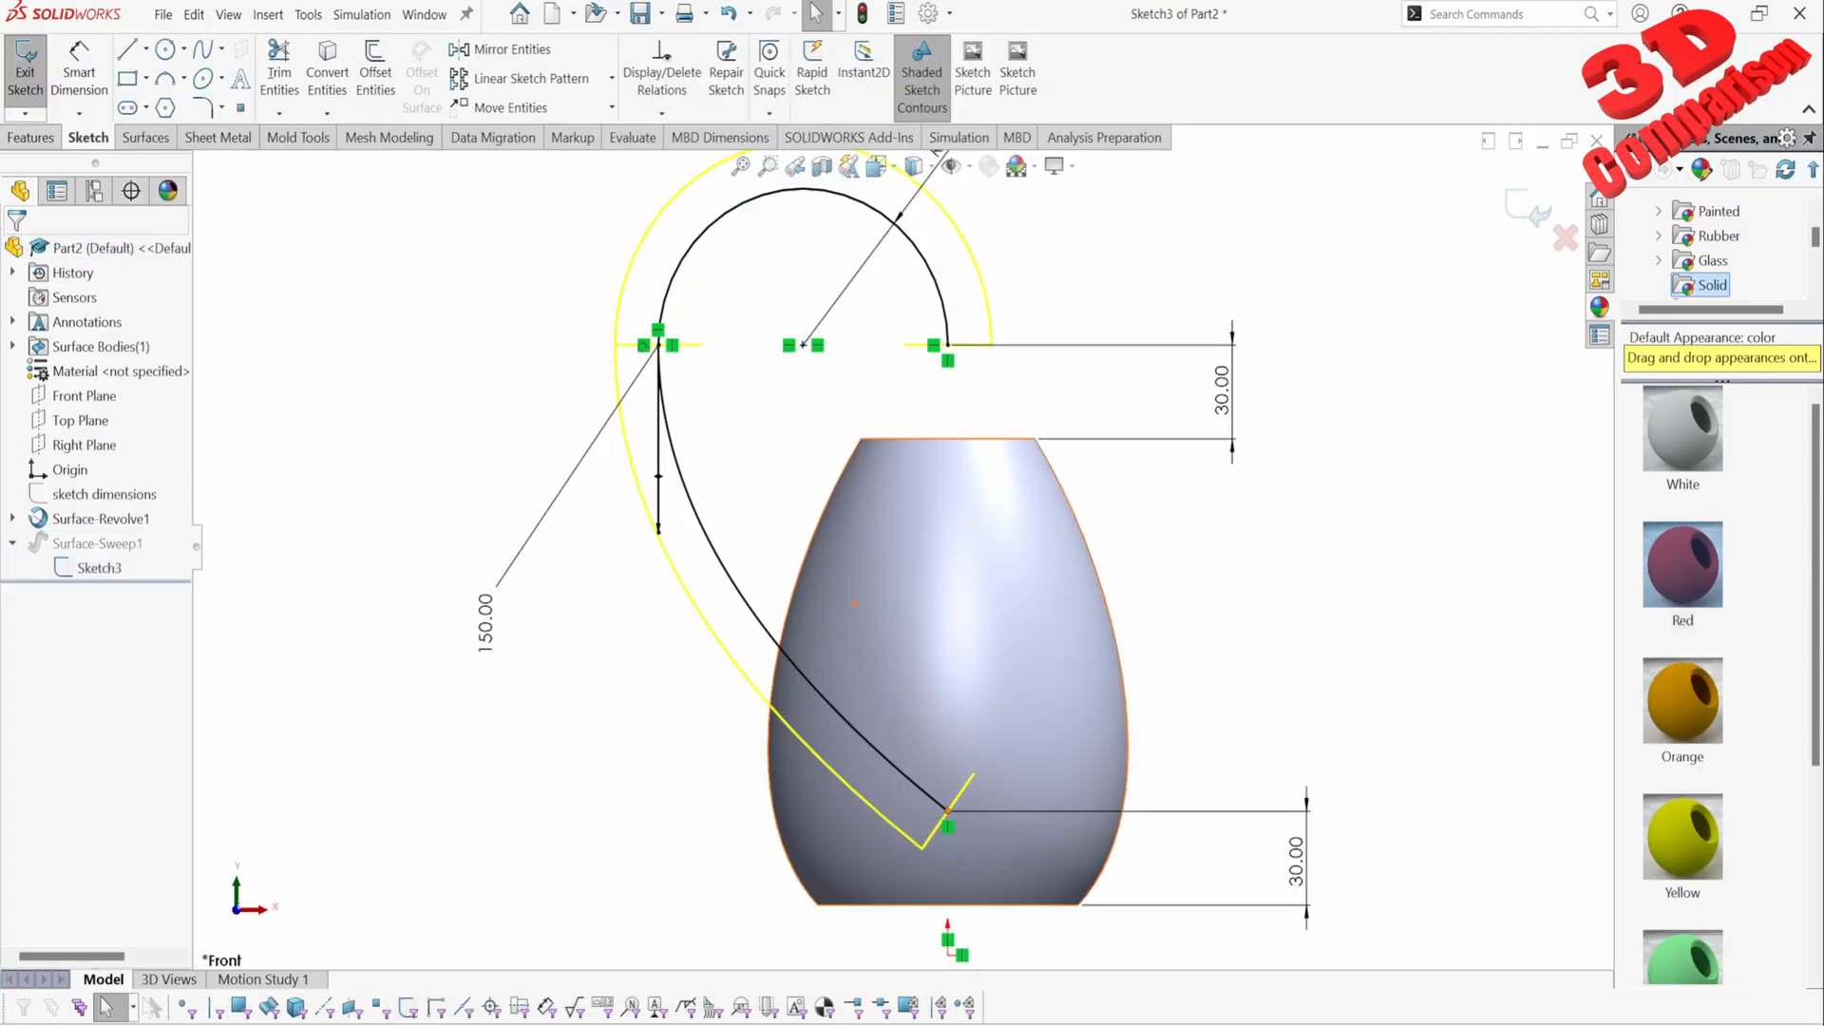
# Step: Pull the tangent handle at the spline's lower endpoint slightly outward and exit the sketch
pyautogui.click(947, 811)
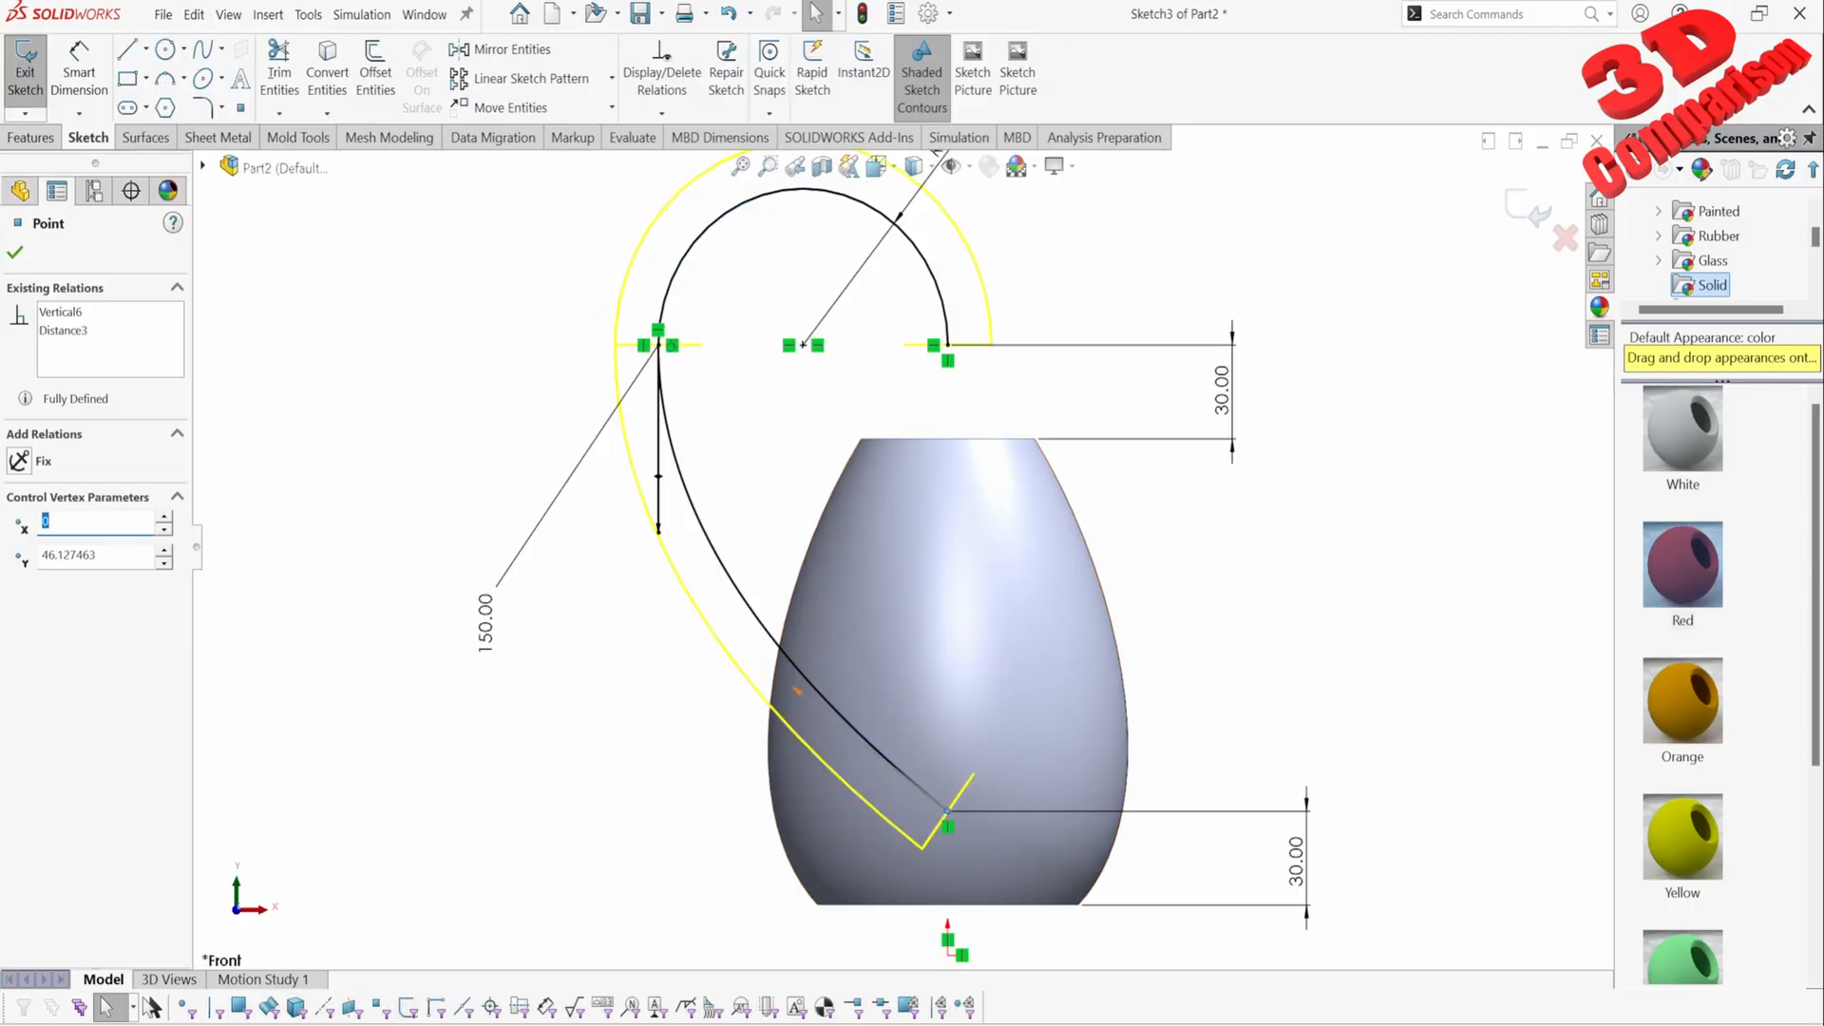
pyautogui.press('Escape')
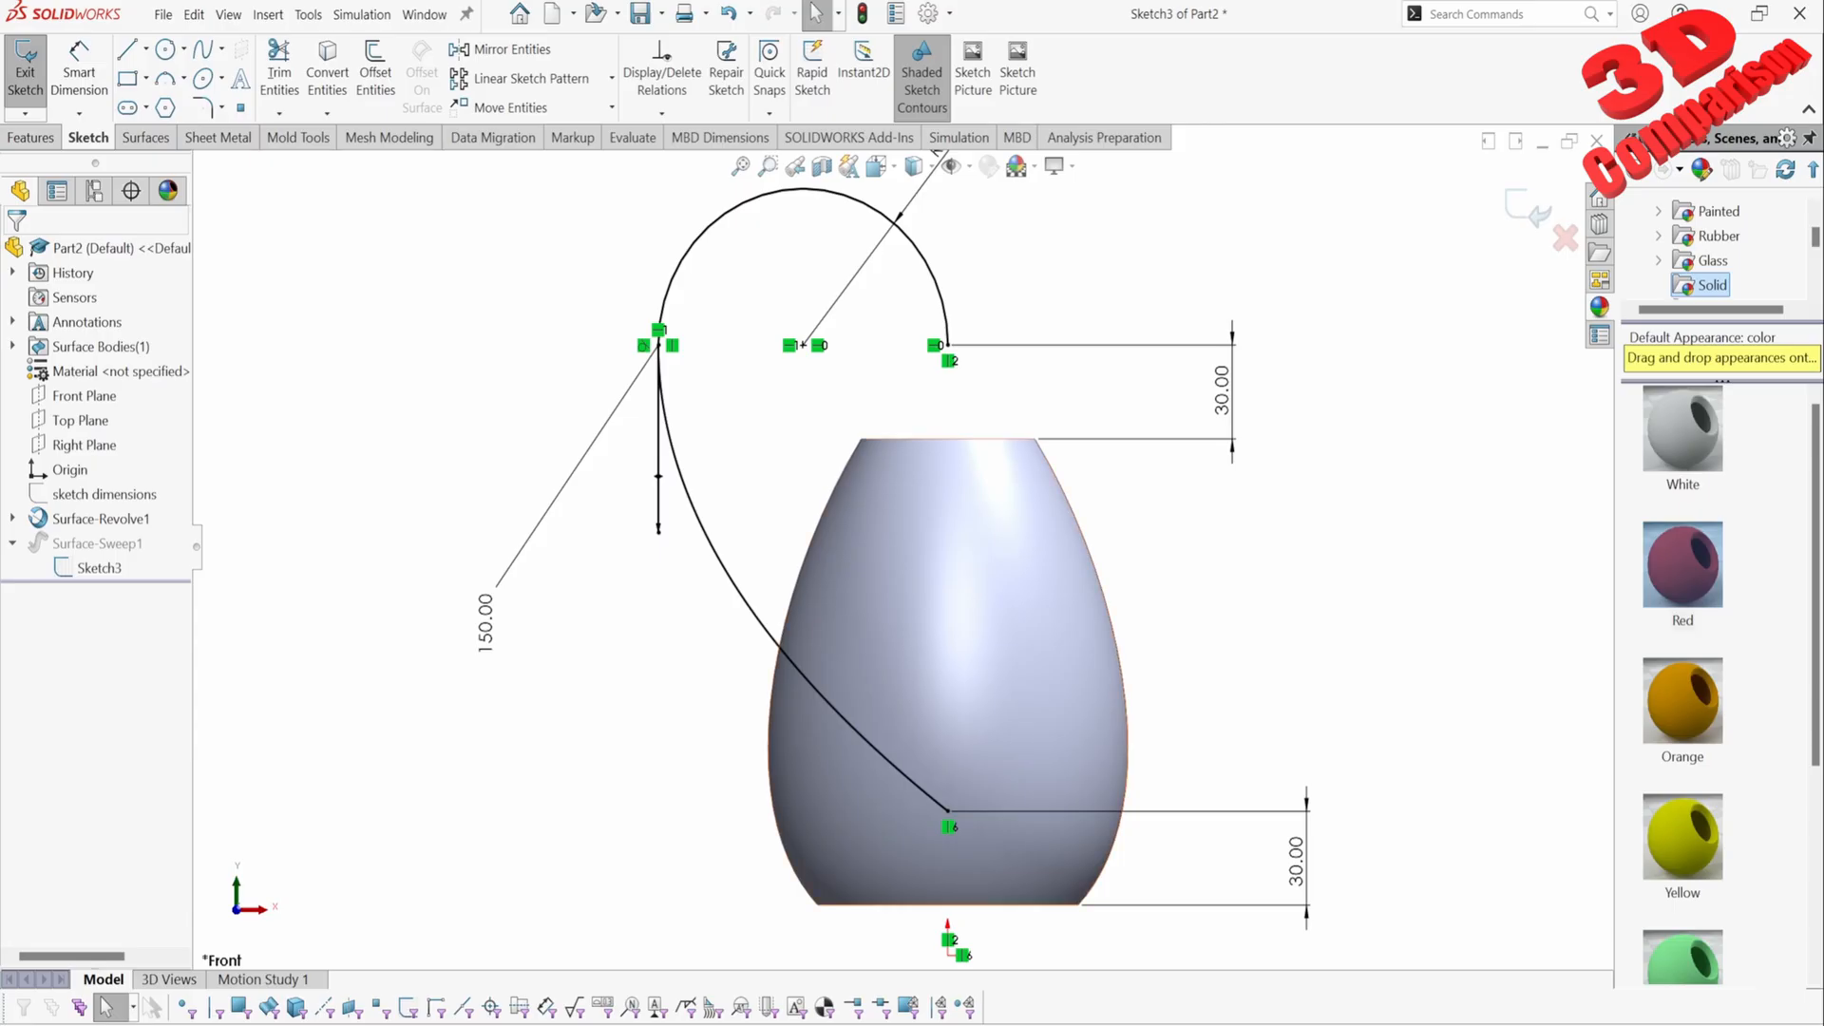
pyautogui.click(812, 682)
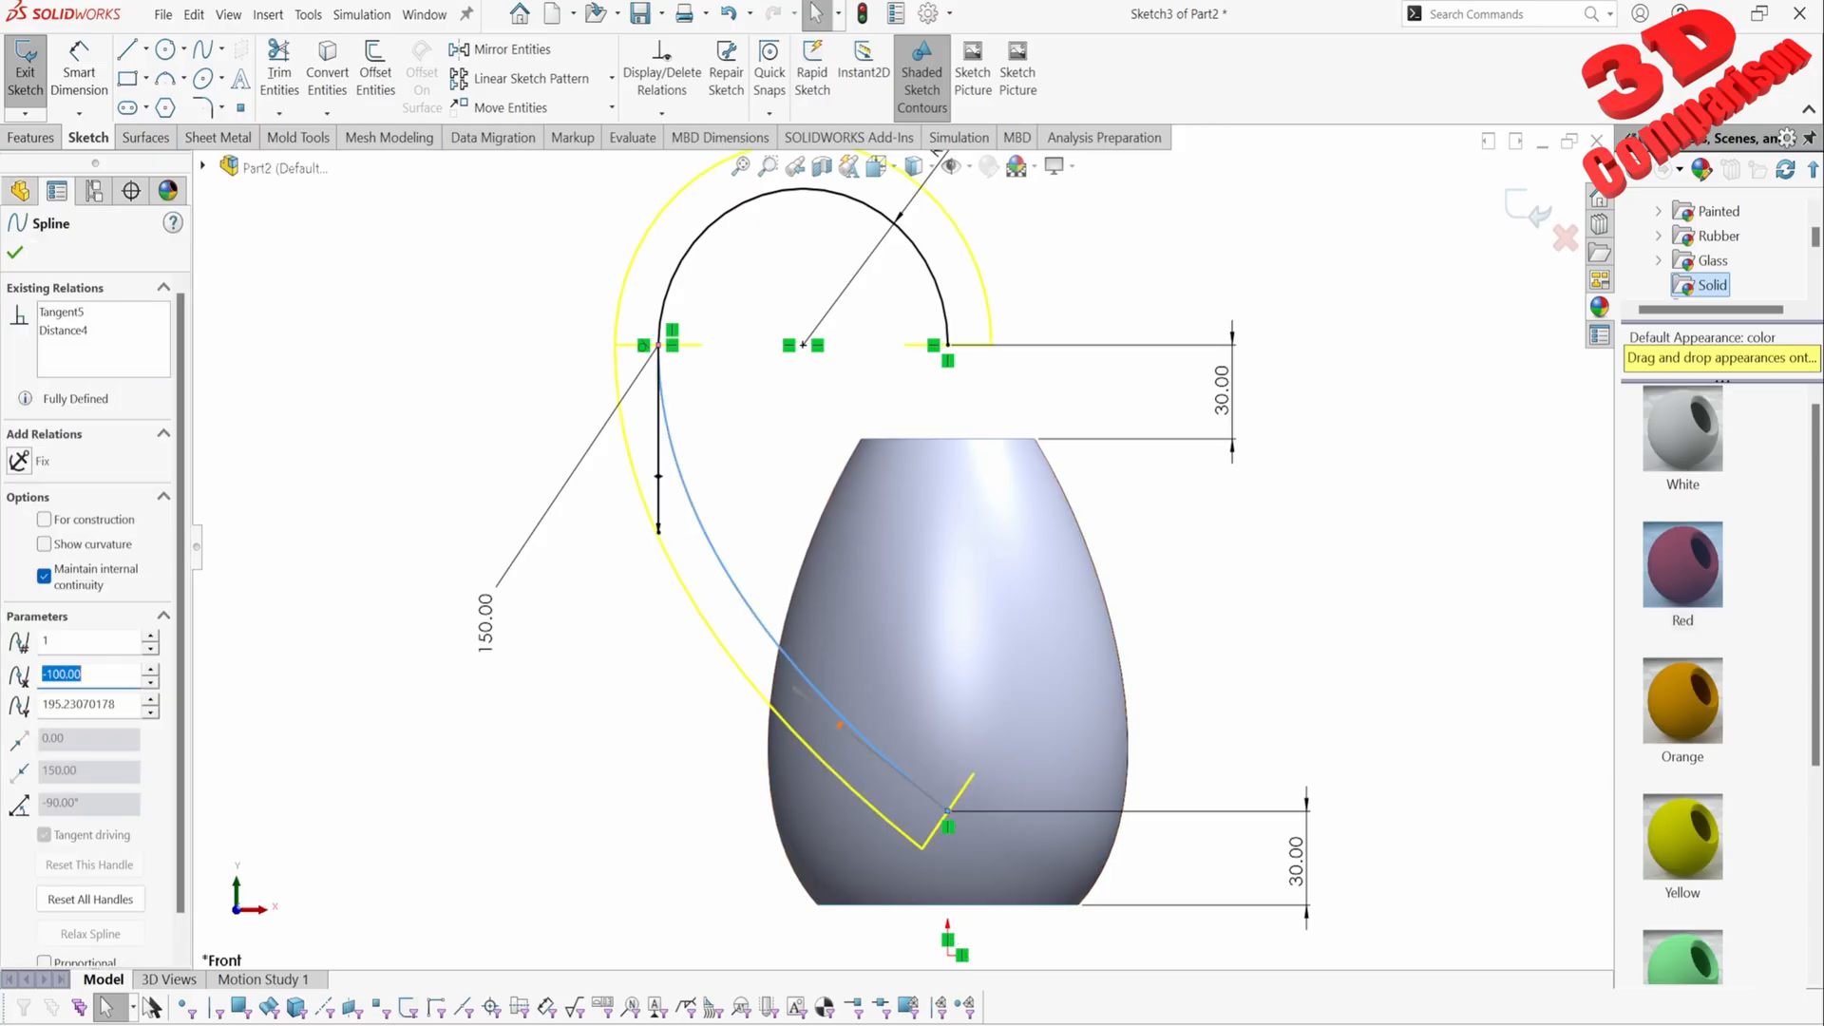
pyautogui.press('Escape')
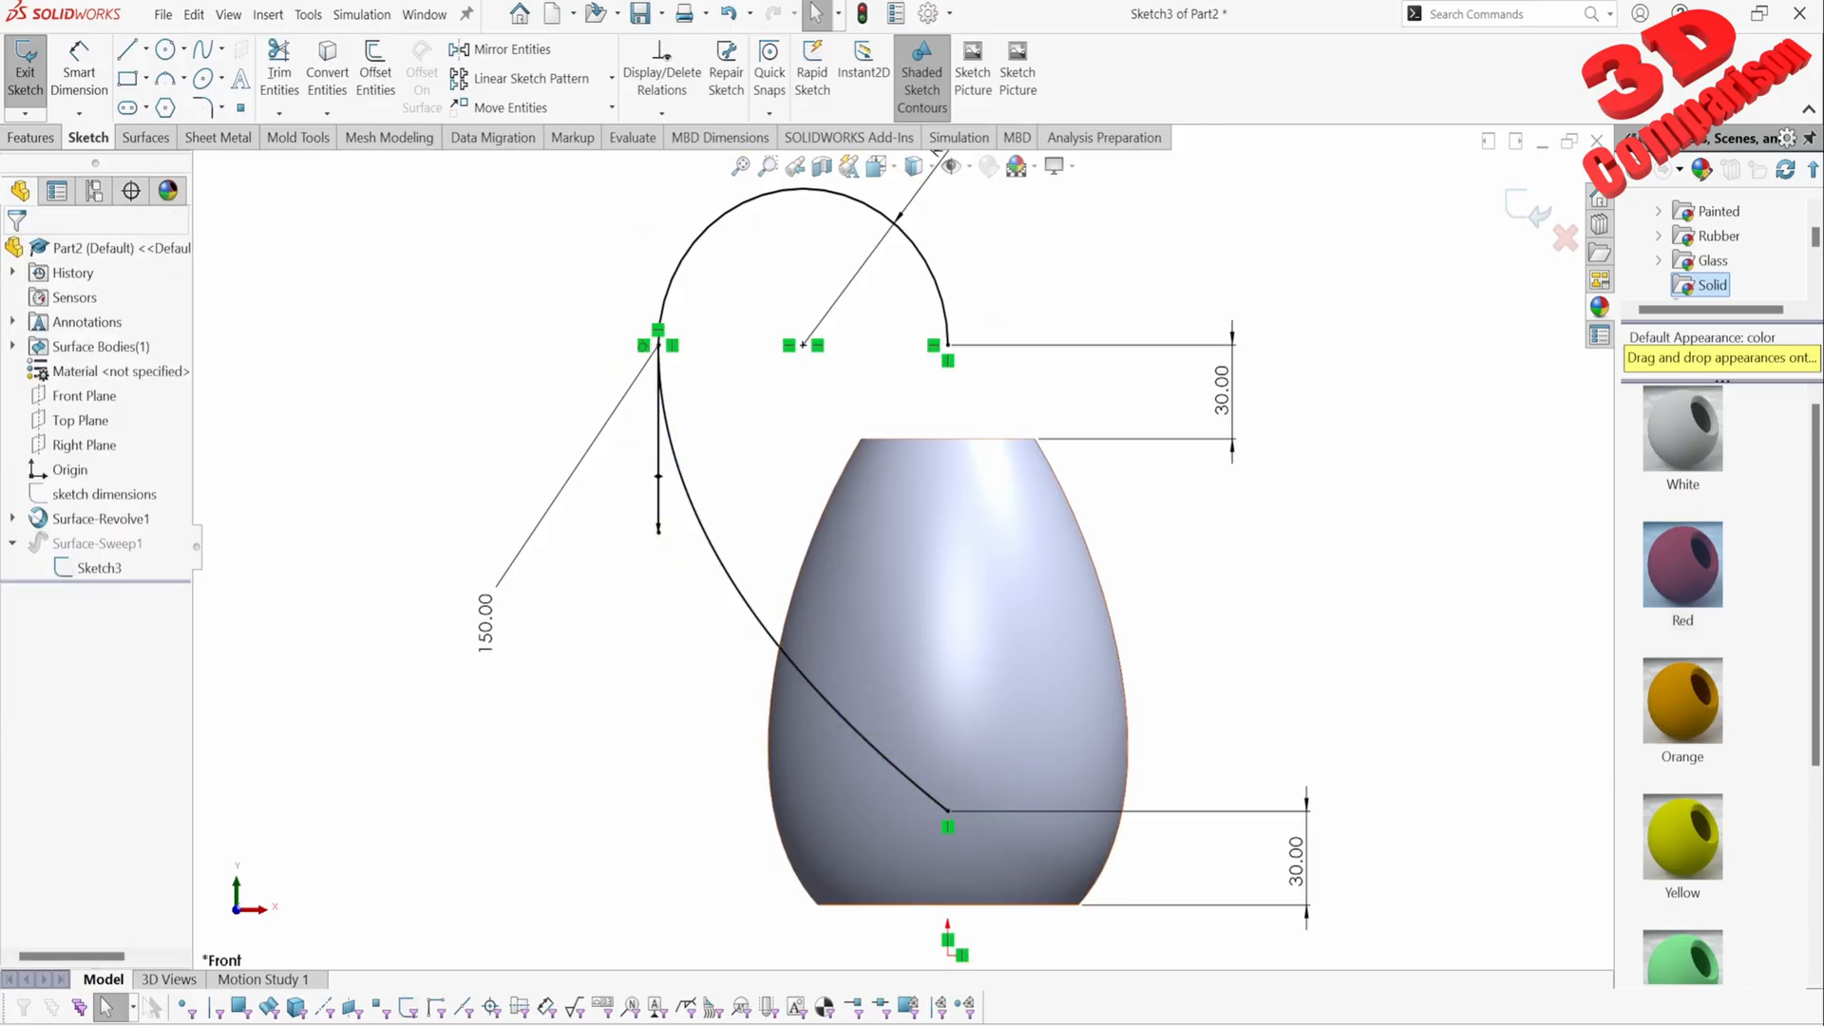
pyautogui.click(802, 692)
pyautogui.moveTo(795, 688); pyautogui.dragTo(787, 682)
pyautogui.press('Escape')
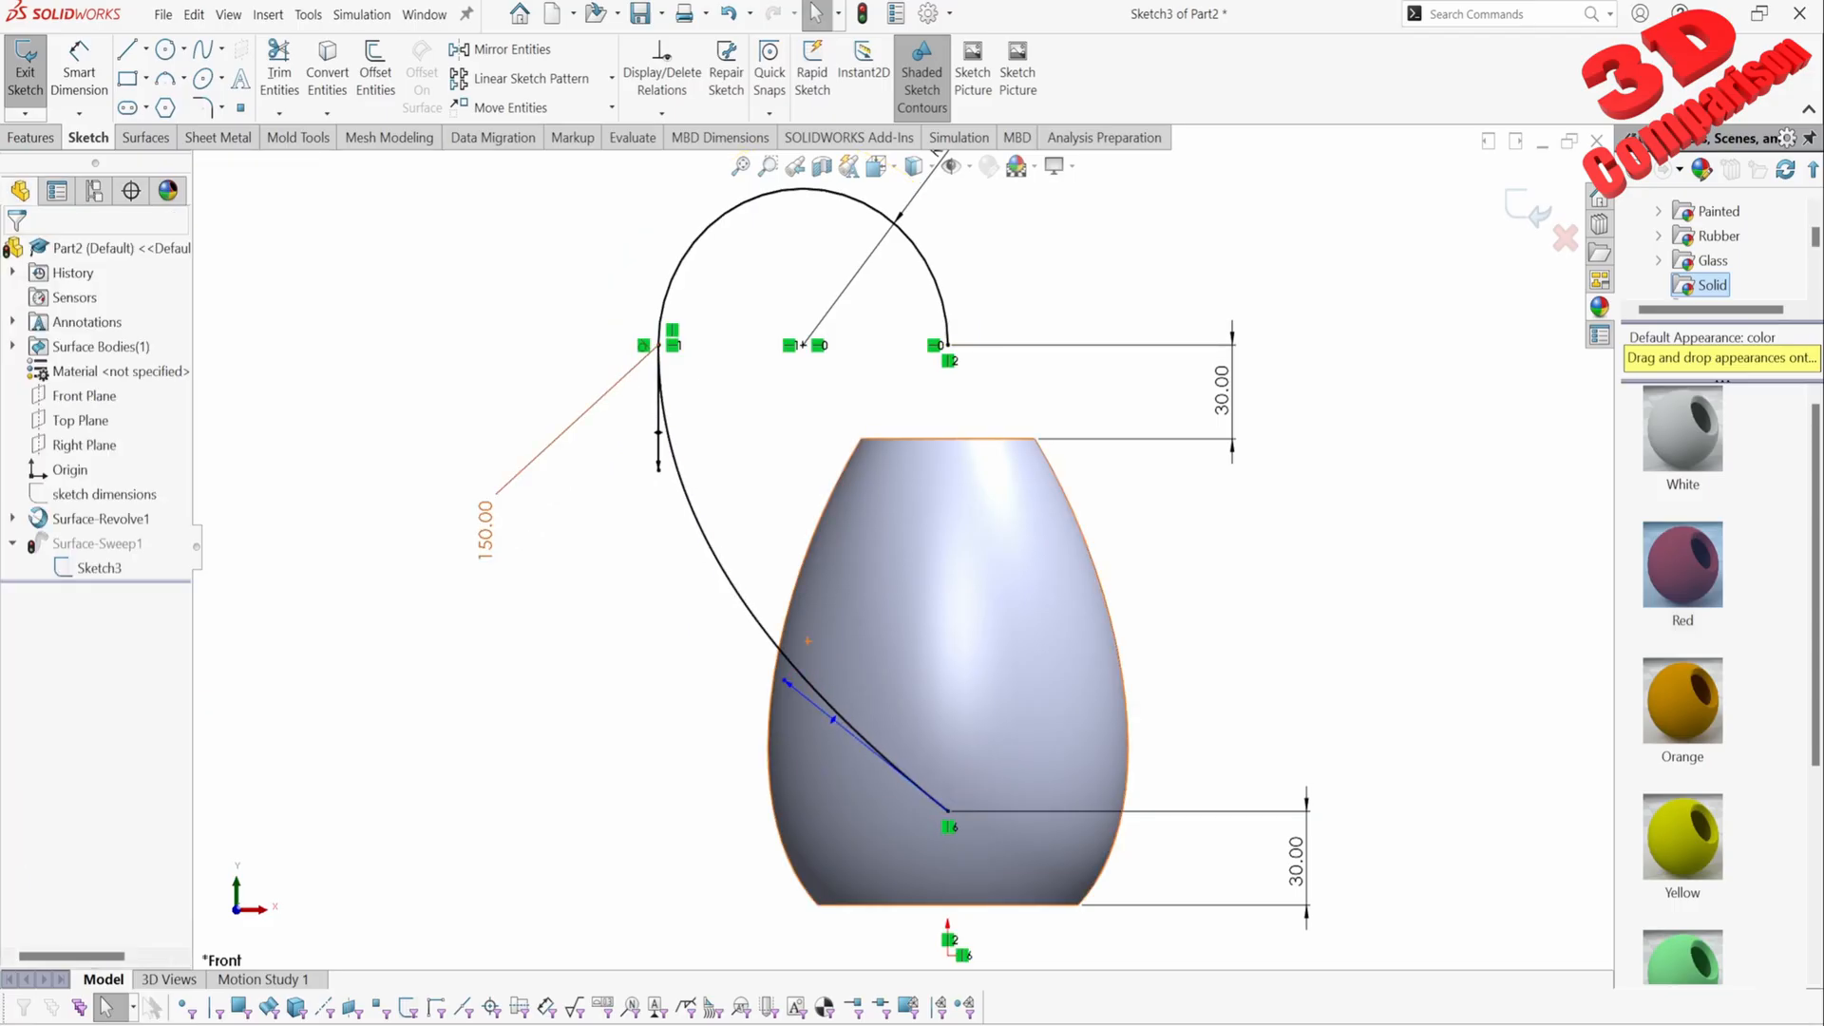
pyautogui.click(1529, 209)
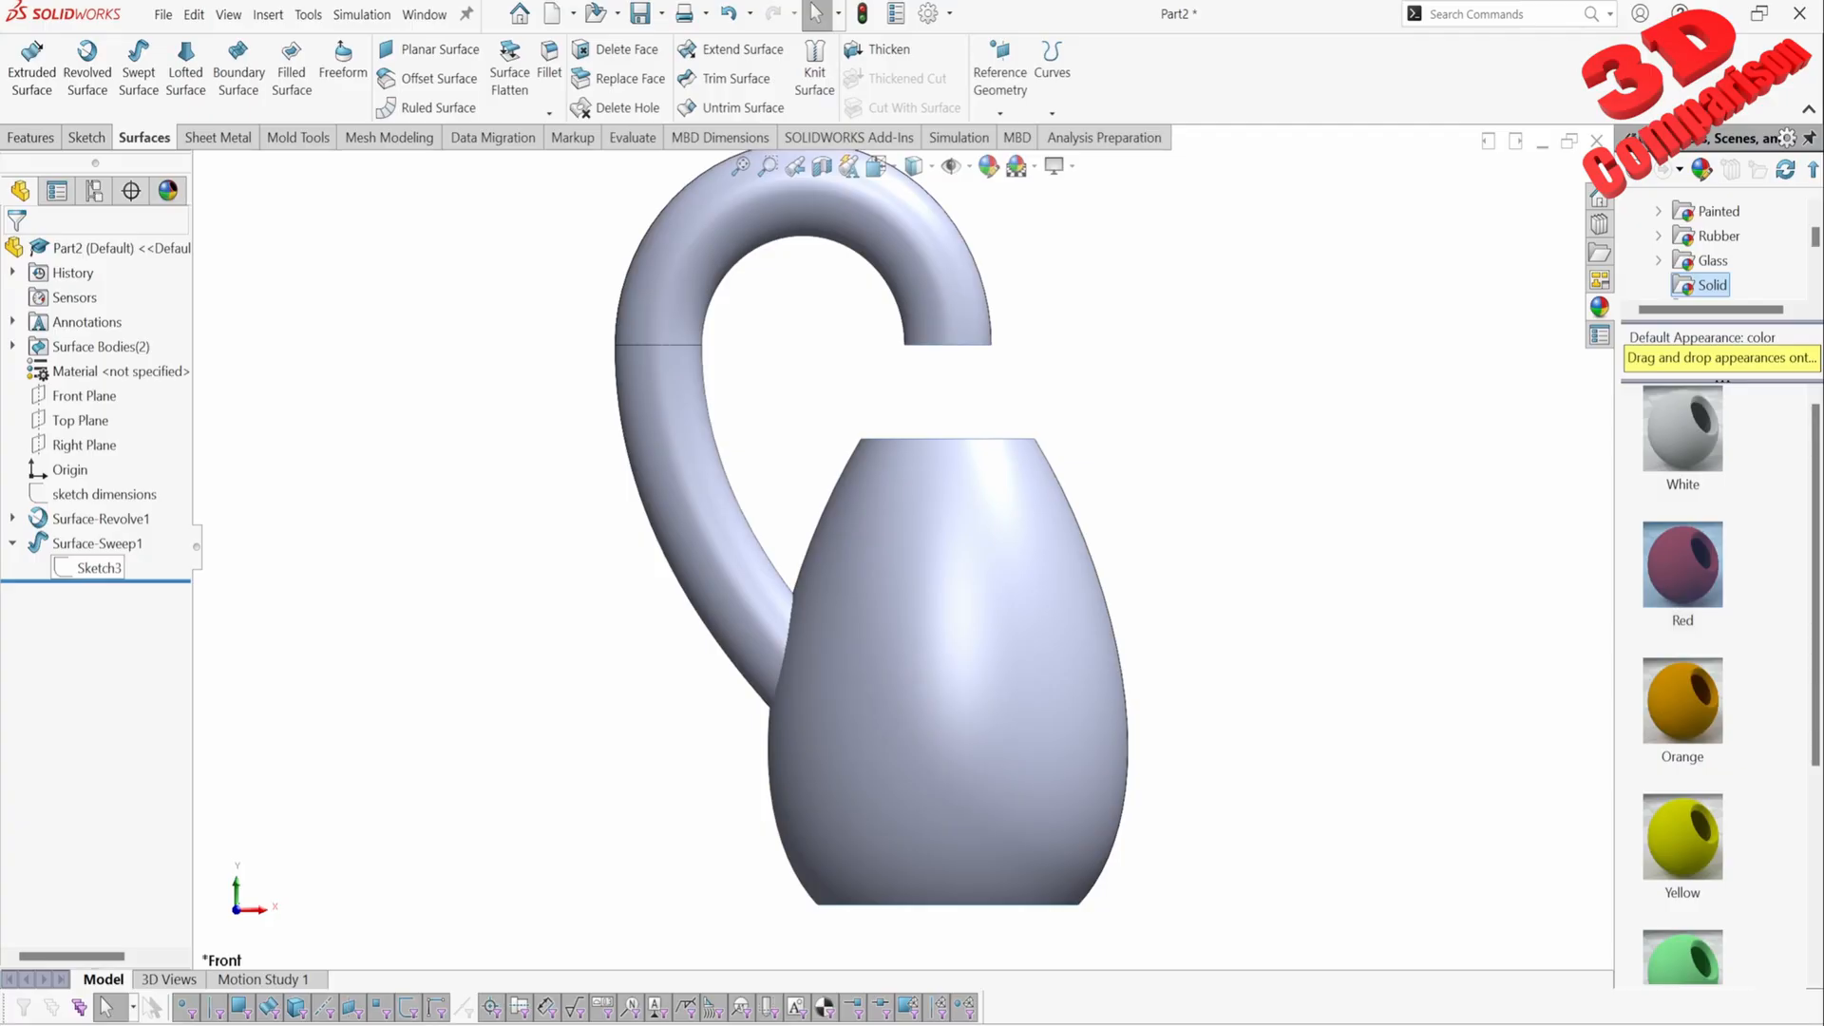
# Step: Reopen the sweep's path sketch and stretch the spline's lower tangent handle a little further towards the body's left wall
pyautogui.click(97, 543)
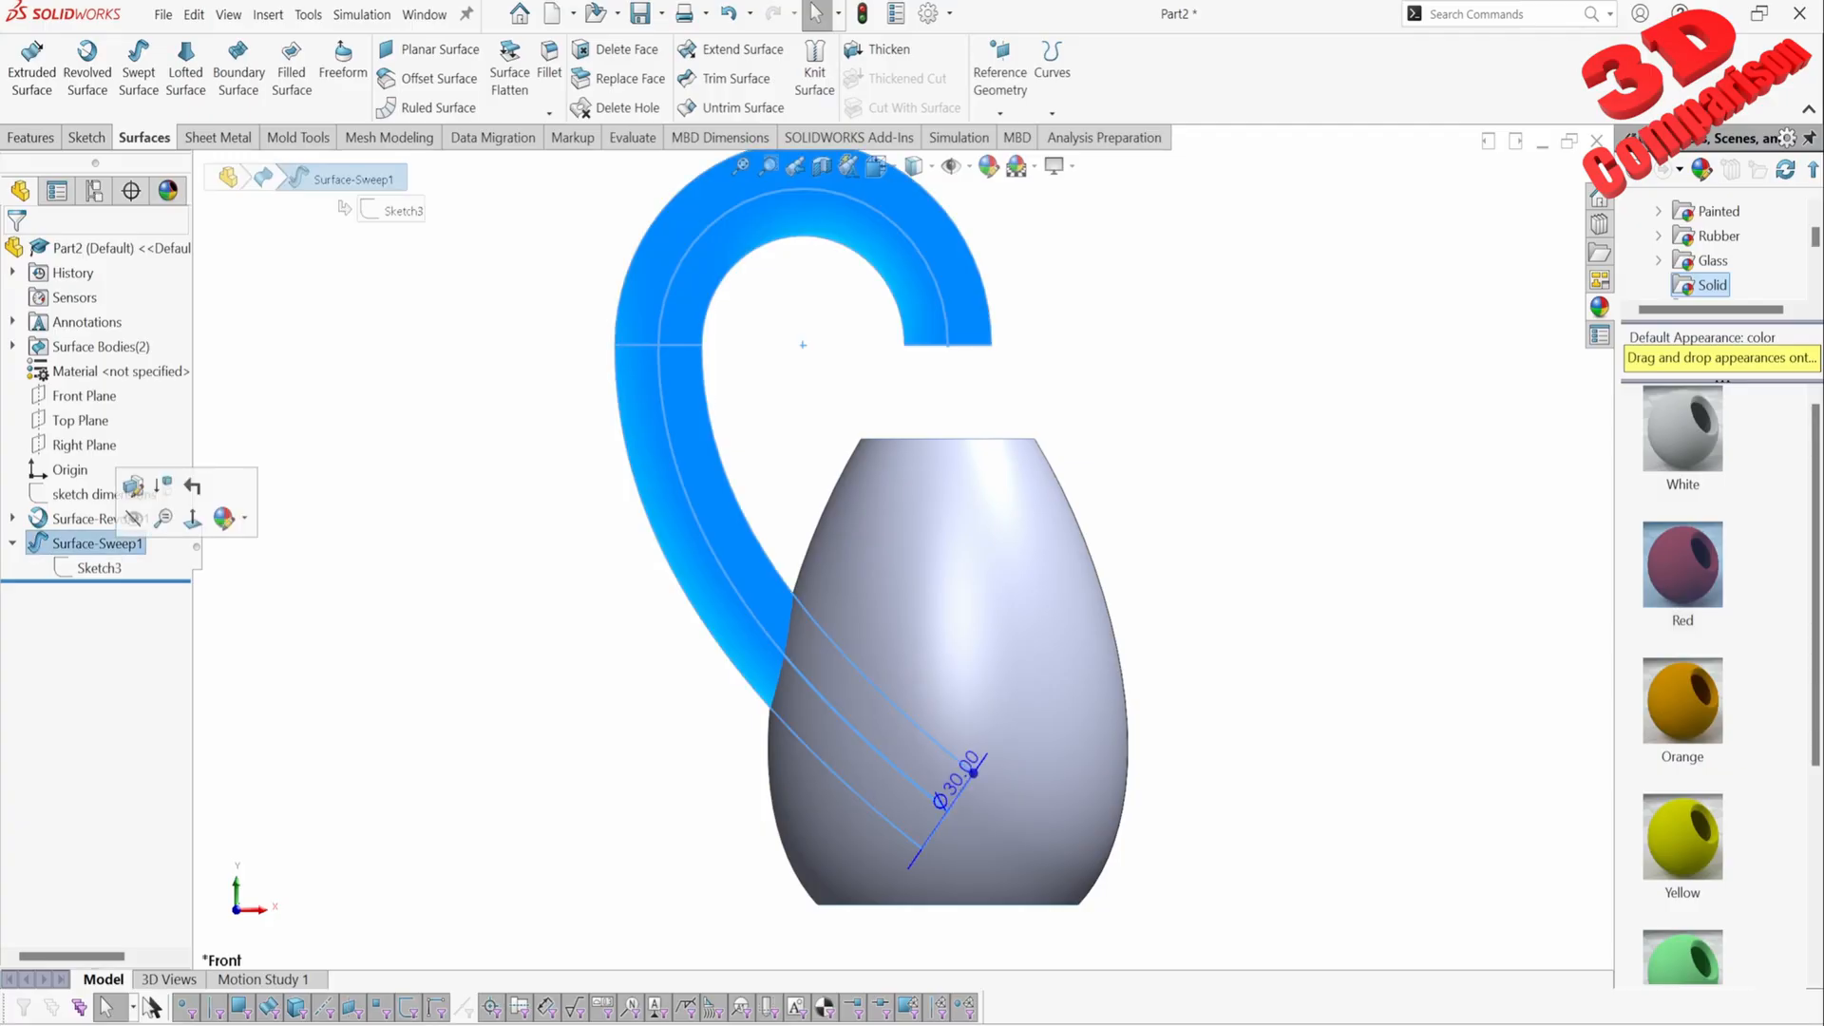
pyautogui.press('Escape')
pyautogui.click(99, 568)
pyautogui.click(134, 510)
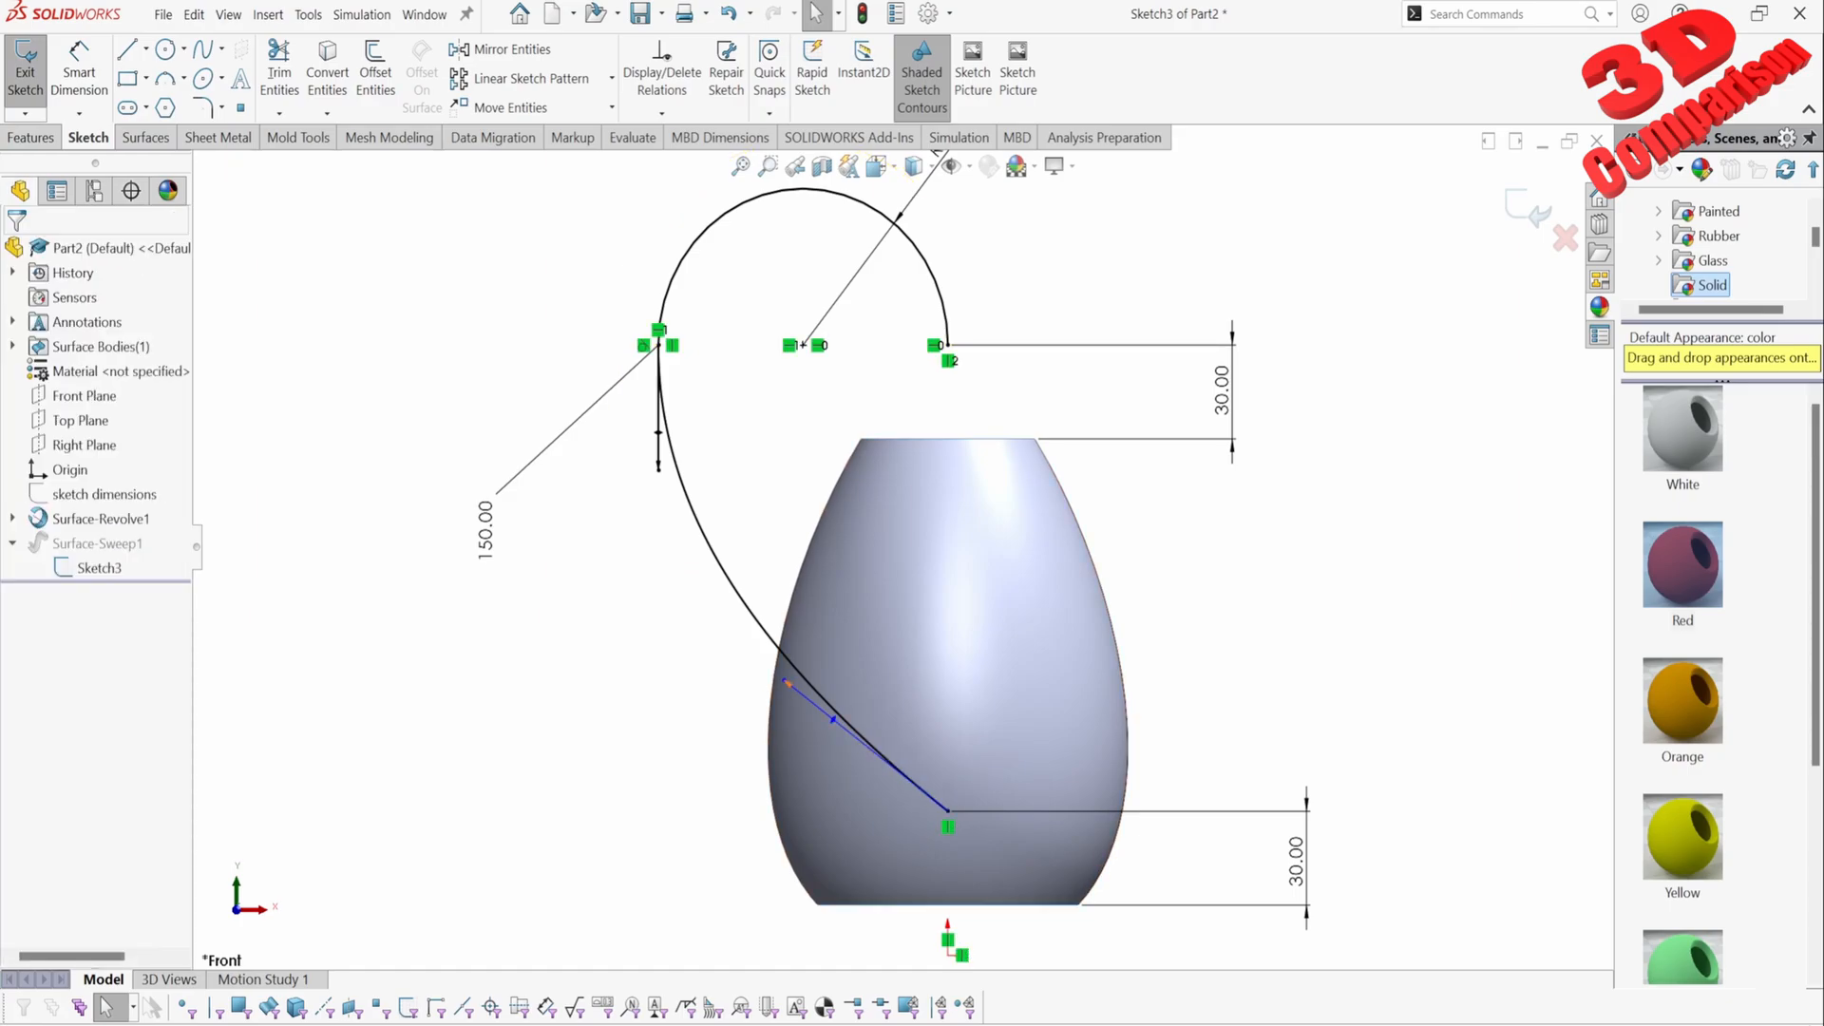
pyautogui.click(786, 681)
pyautogui.moveTo(785, 681)
pyautogui.mouseDown()
pyautogui.moveTo(917, 785)
pyautogui.moveTo(766, 665)
pyautogui.mouseUp()
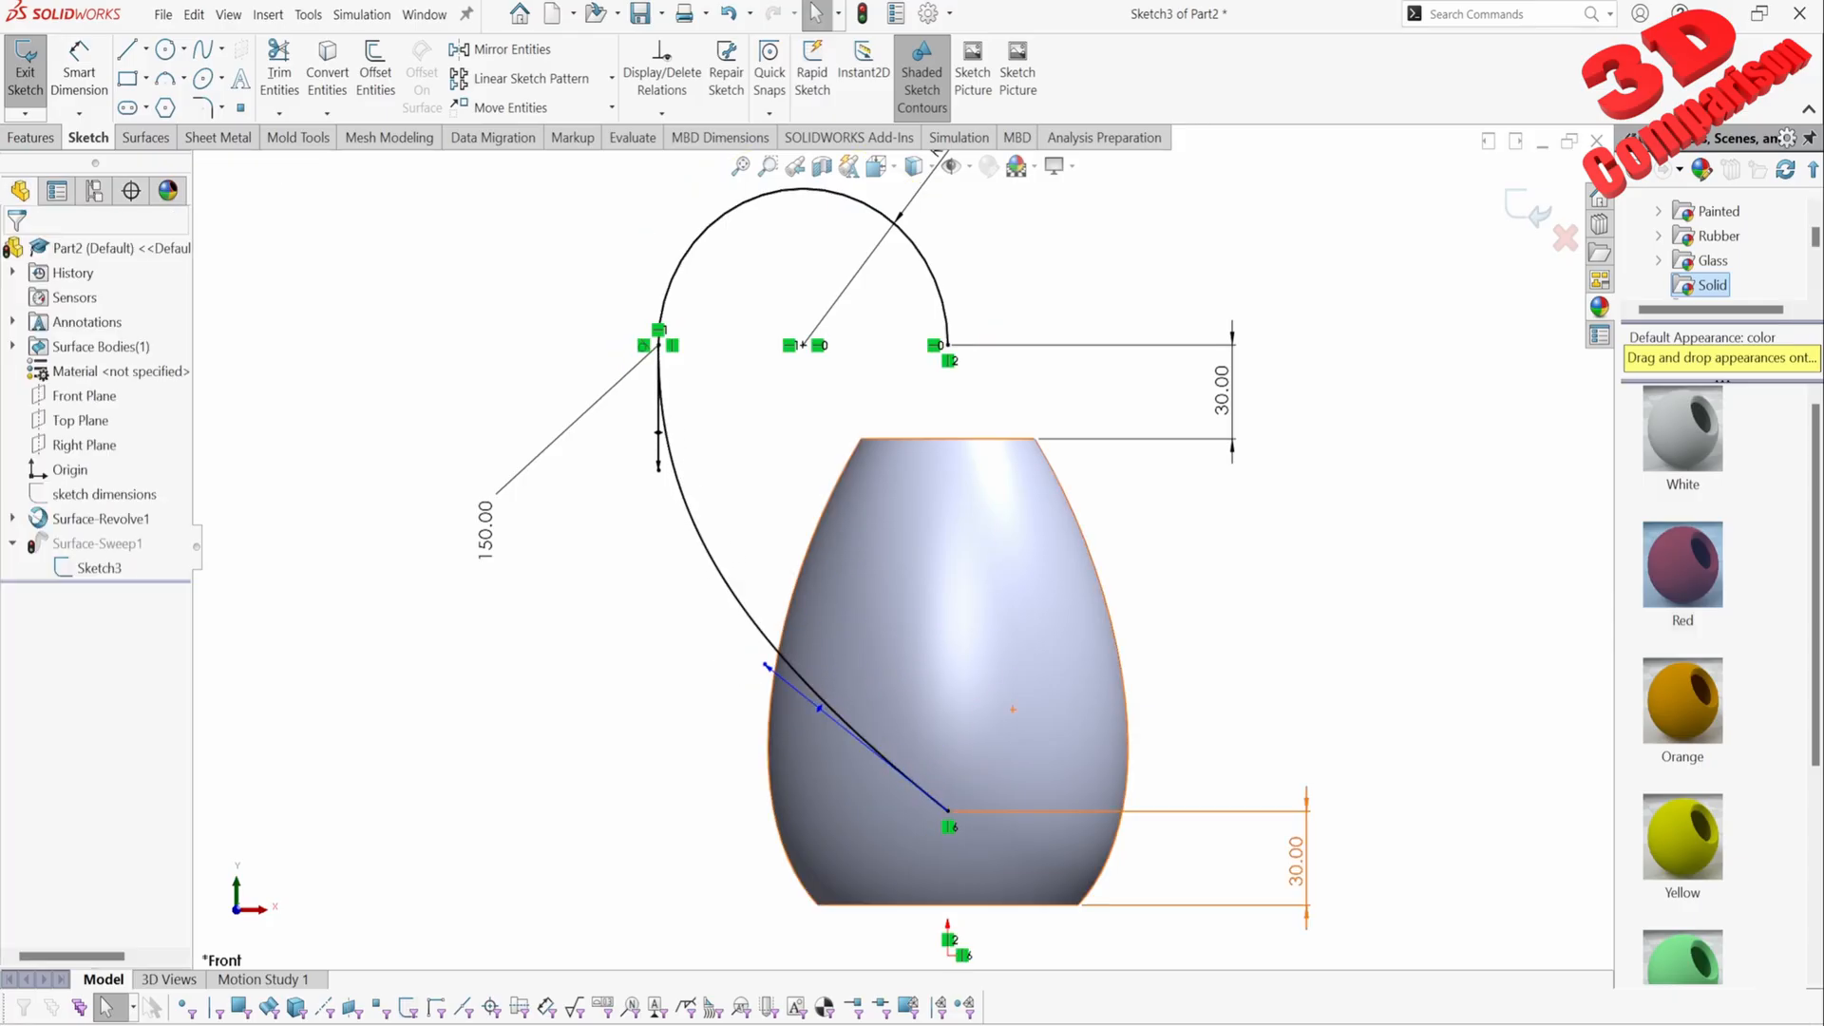
# Step: Delete the lower endpoint's 30 mm dimension, pull the spline's lower handle well outside the body to the left, and exit the sketch
pyautogui.click(1296, 863)
pyautogui.press('Delete')
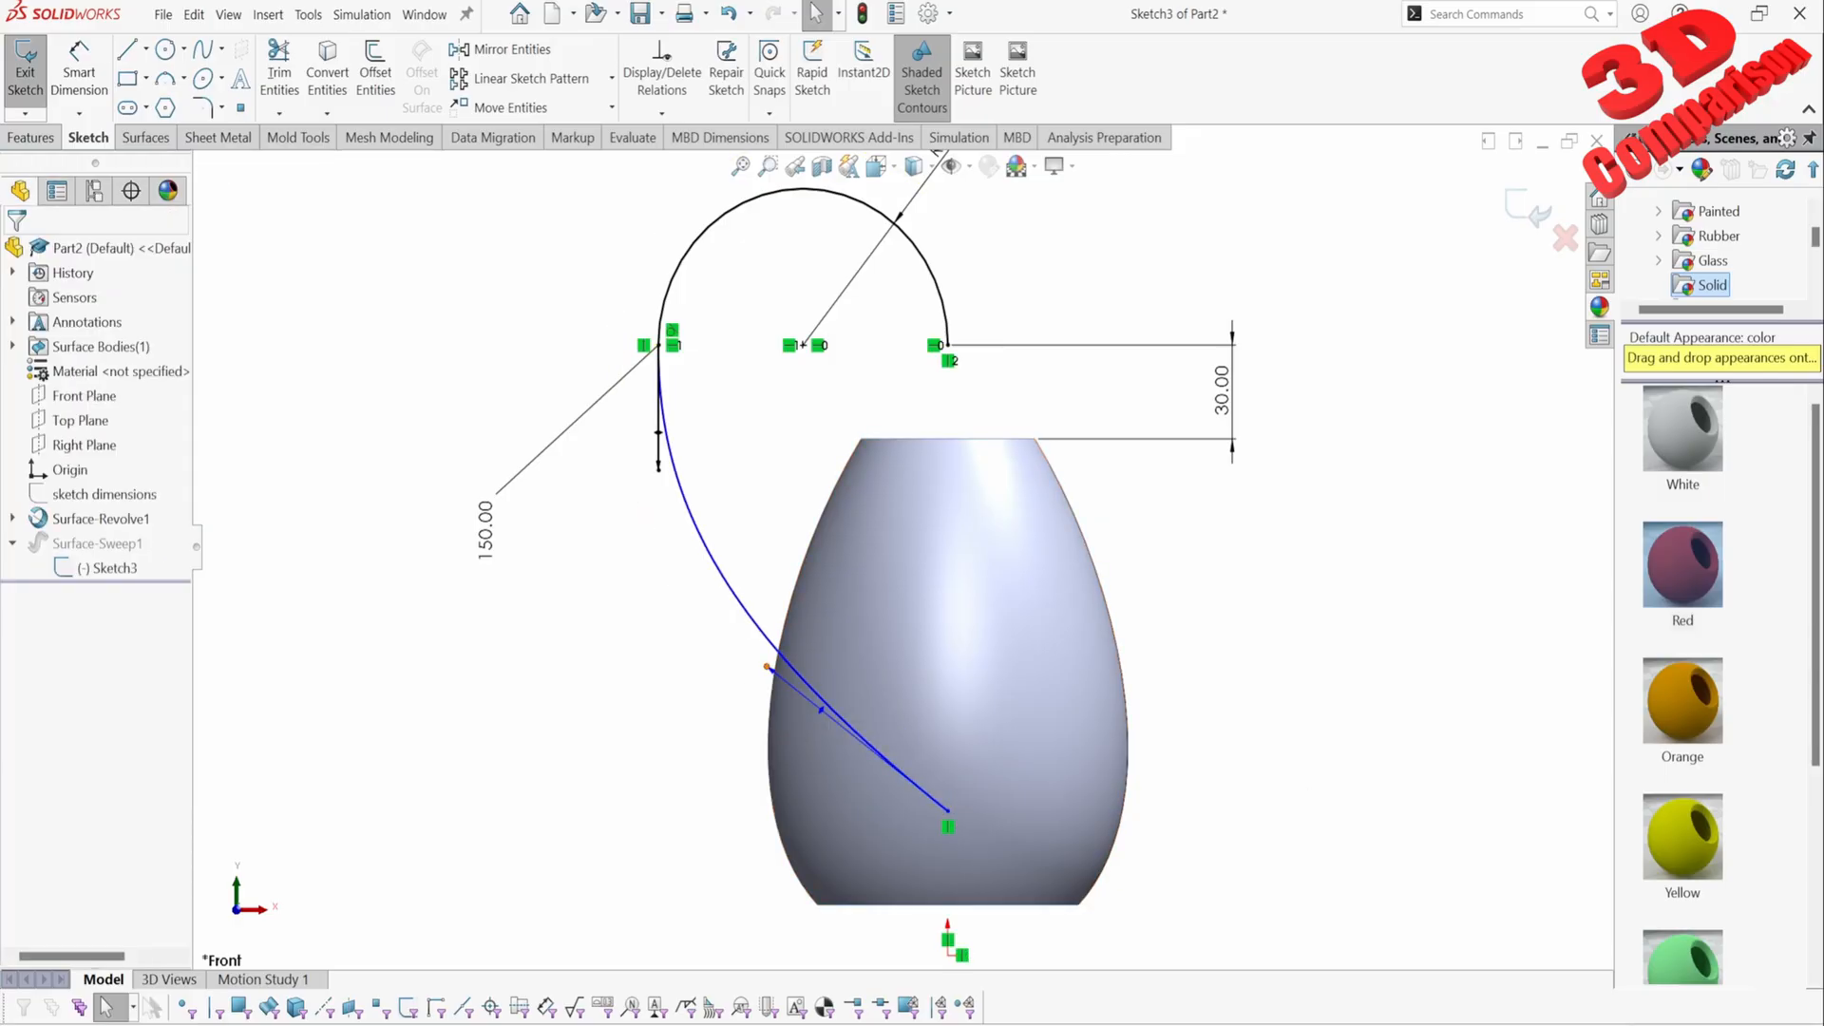
pyautogui.moveTo(767, 668); pyautogui.dragTo(636, 648)
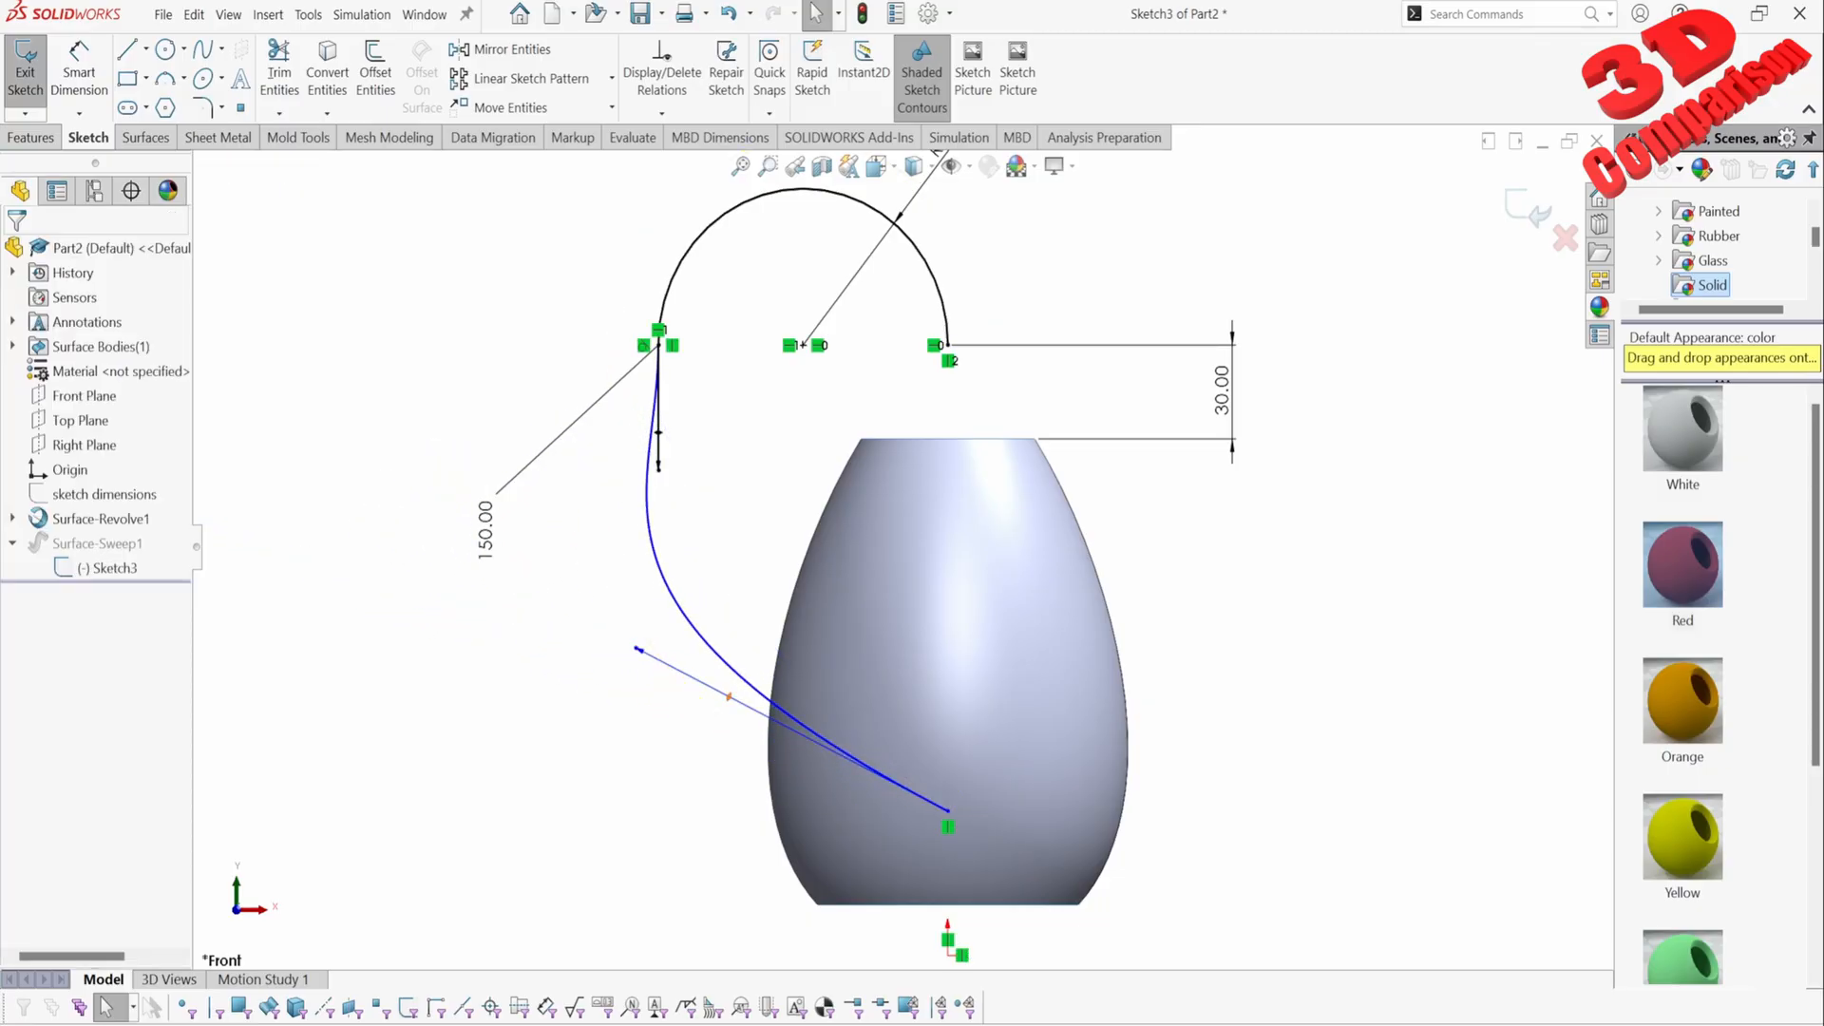
pyautogui.rightClick(730, 696)
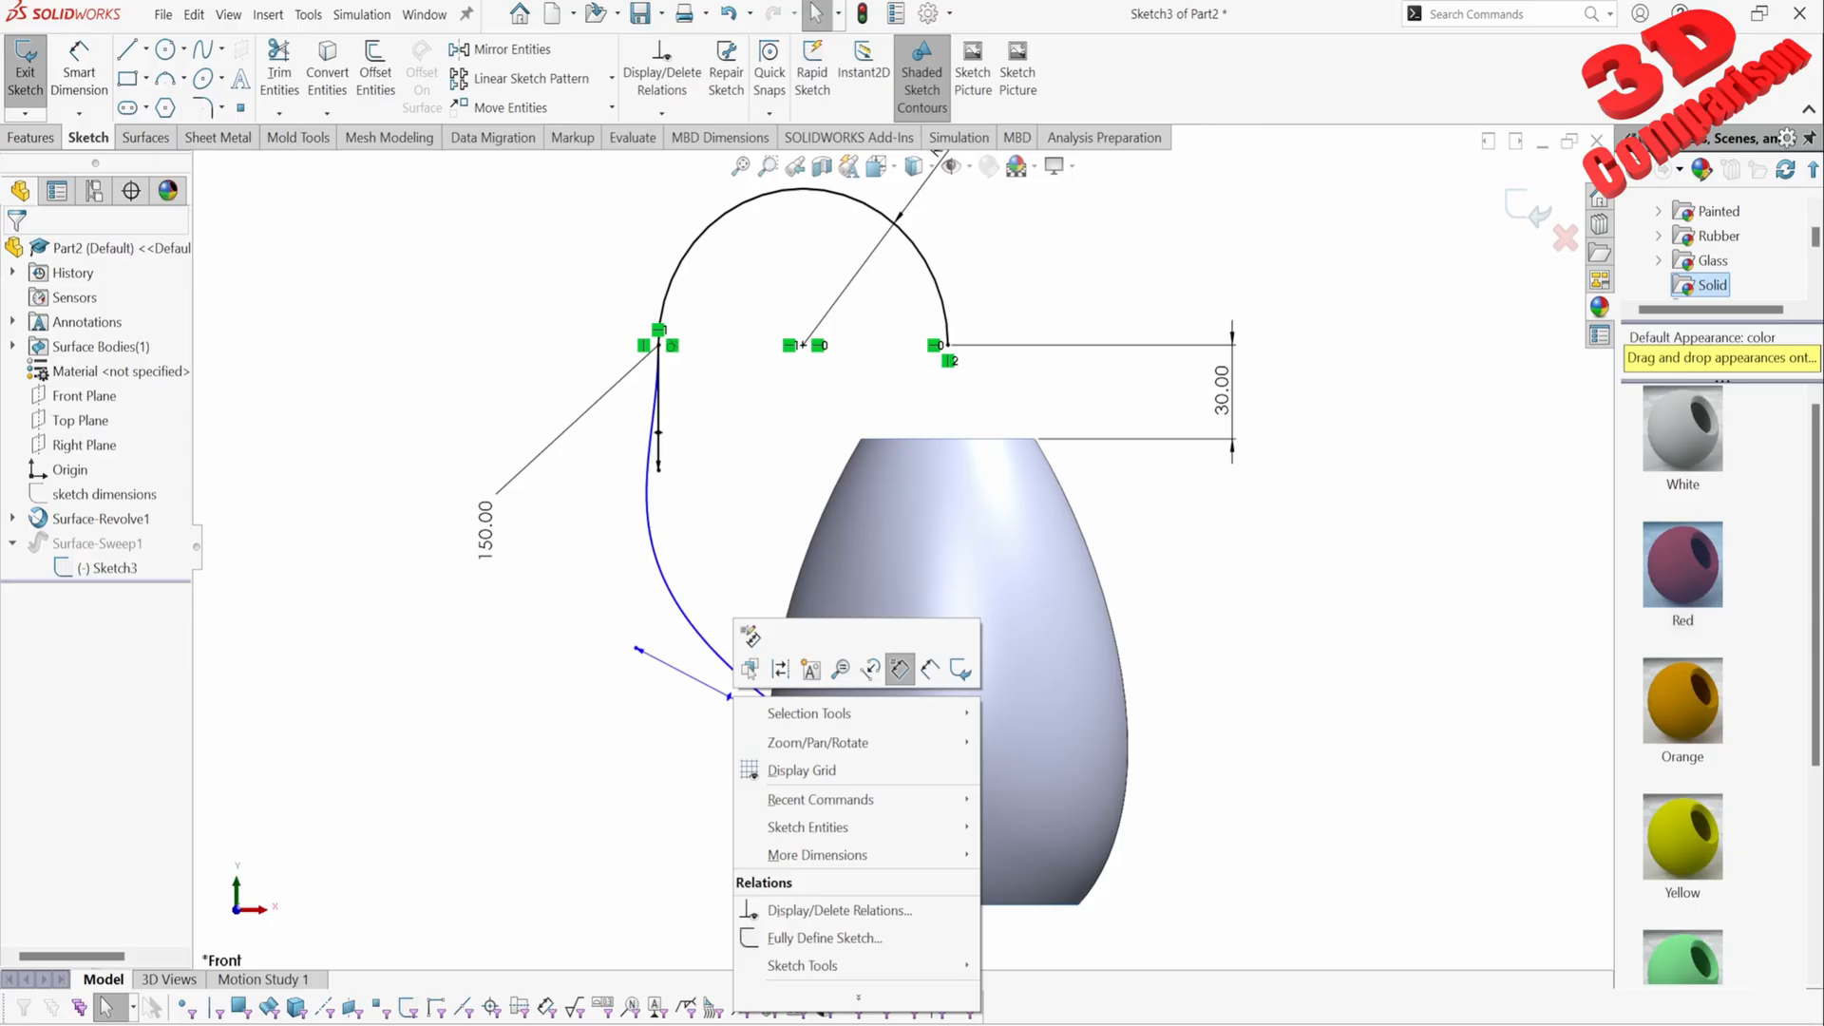
pyautogui.press('Escape')
pyautogui.rightClick(640, 647)
pyautogui.press('Escape')
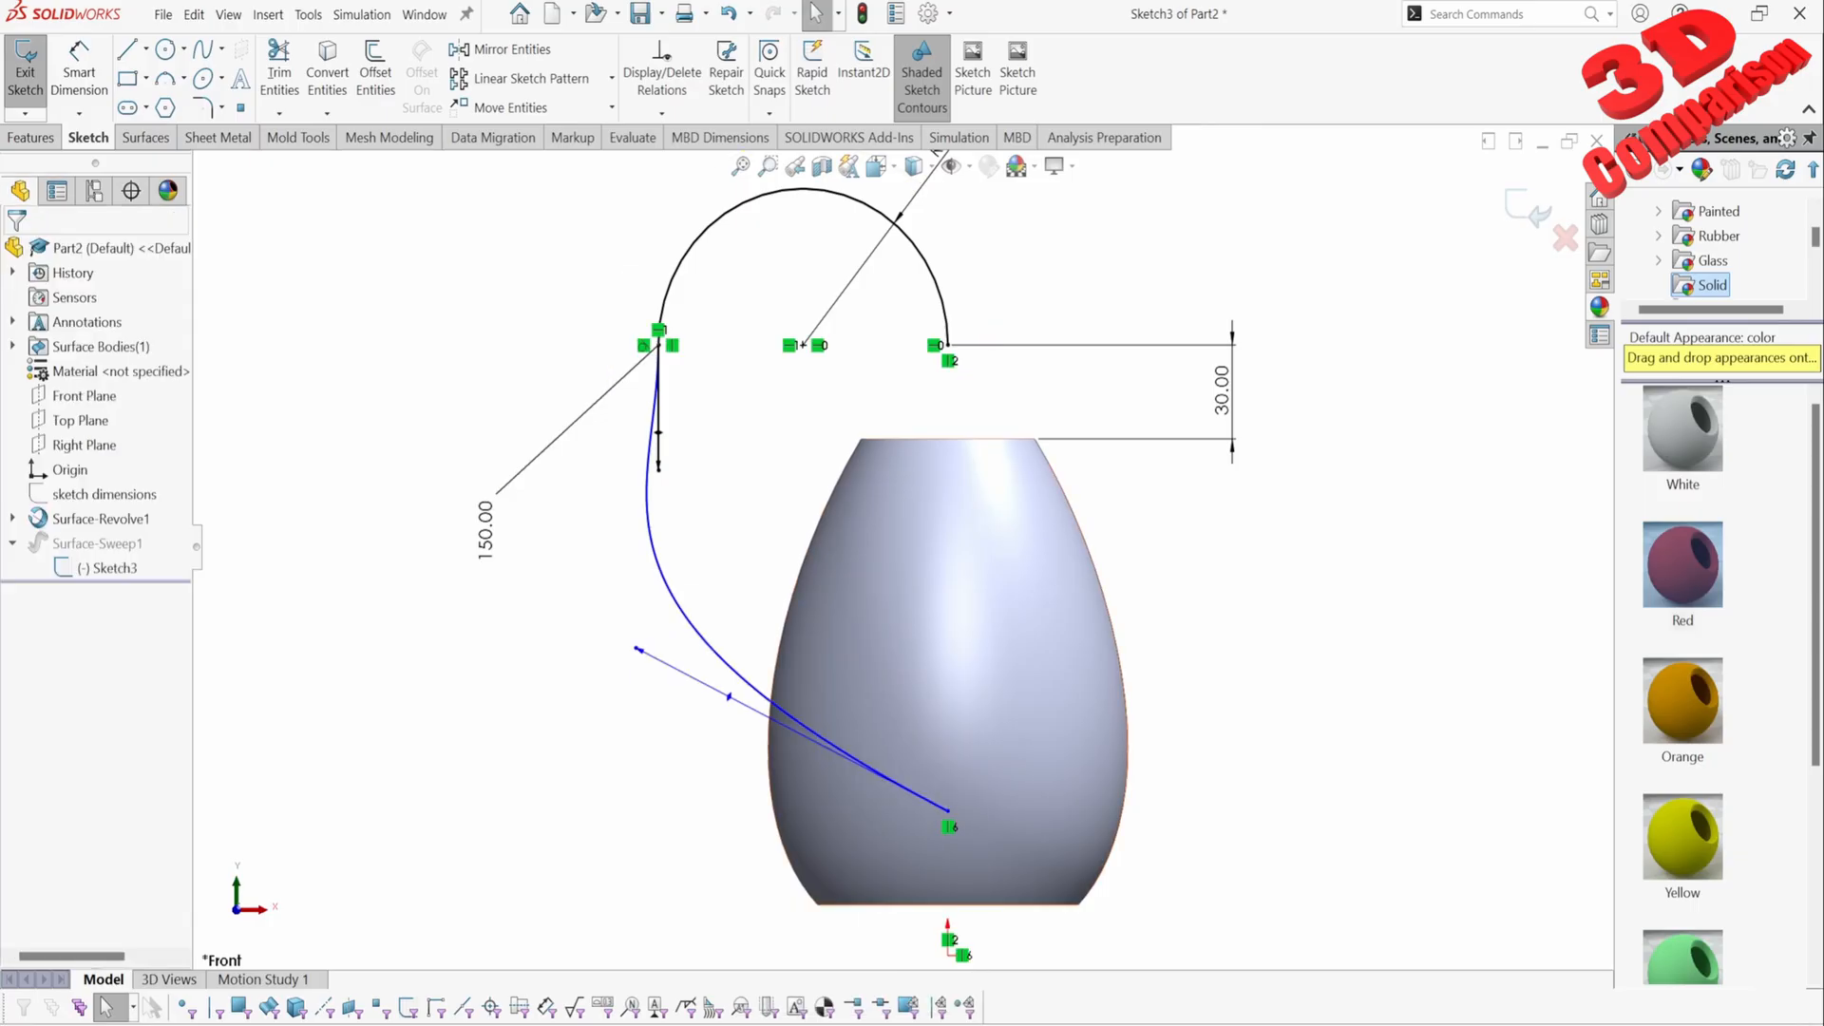
pyautogui.click(1528, 209)
# Step: Suppress the neck's surface sweep and reopen its path sketch for editing
pyautogui.click(95, 543)
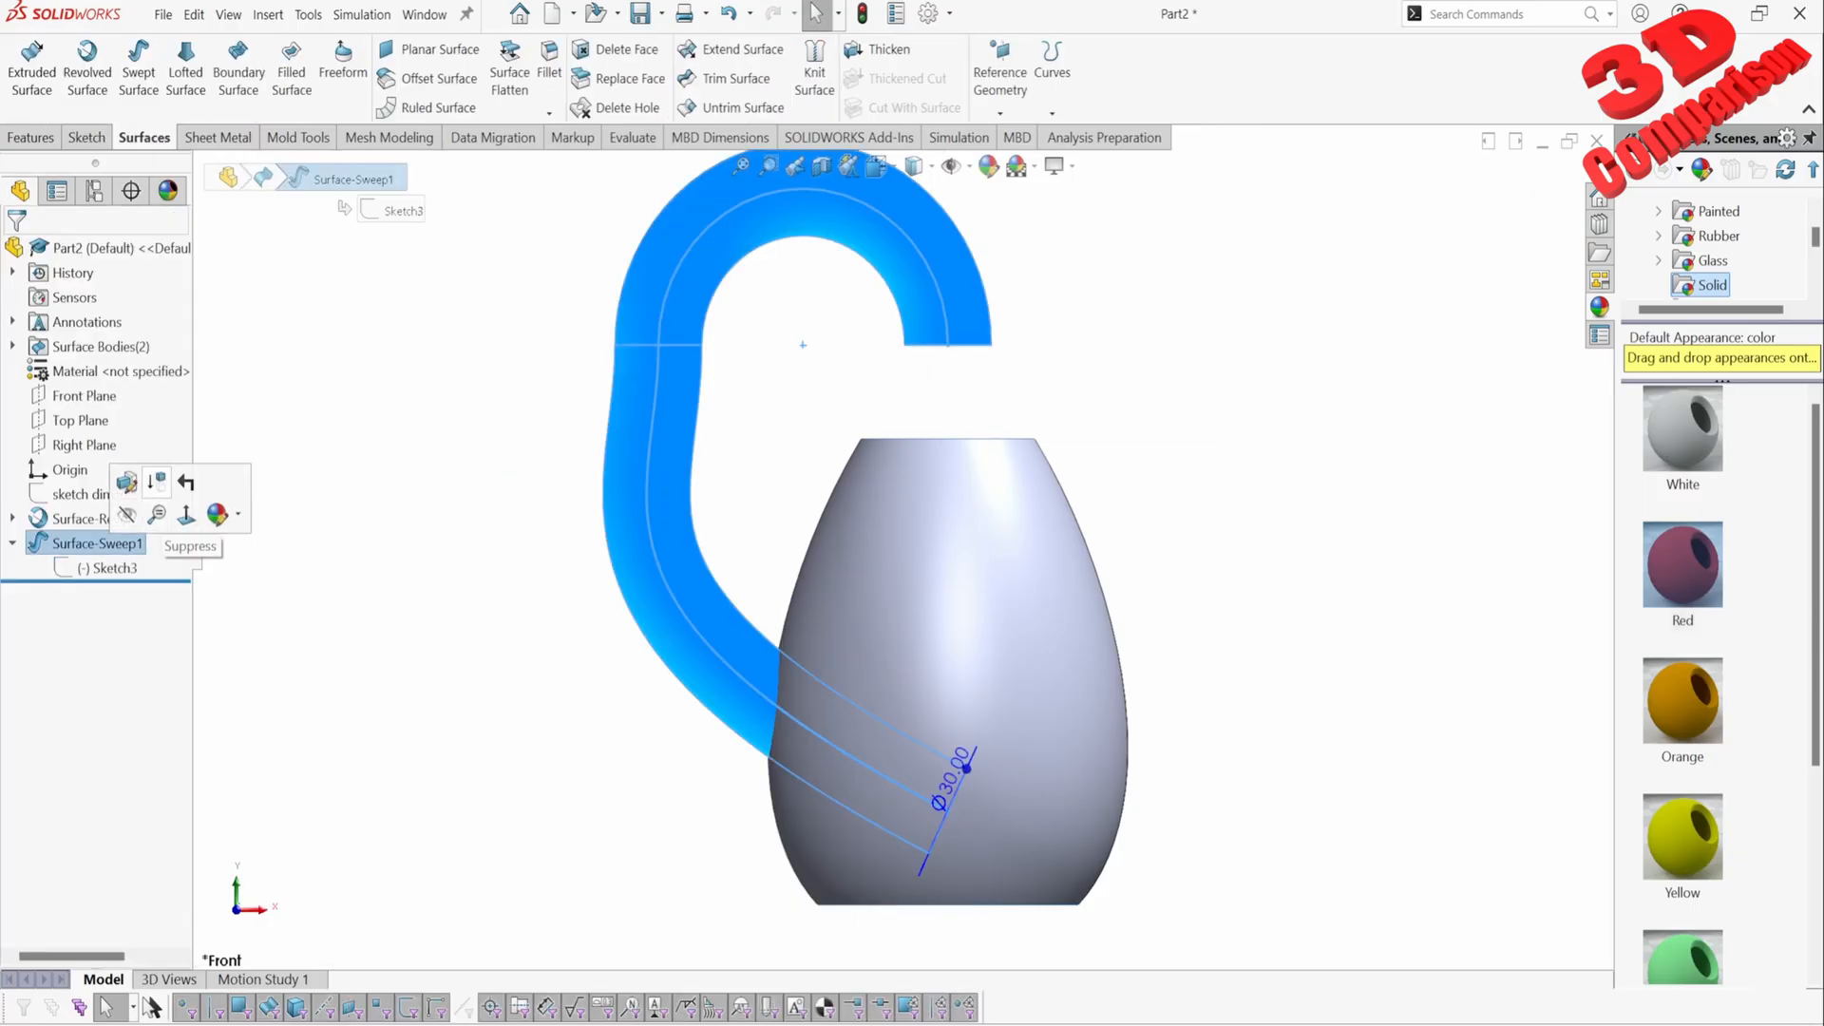
pyautogui.click(156, 481)
pyautogui.click(110, 568)
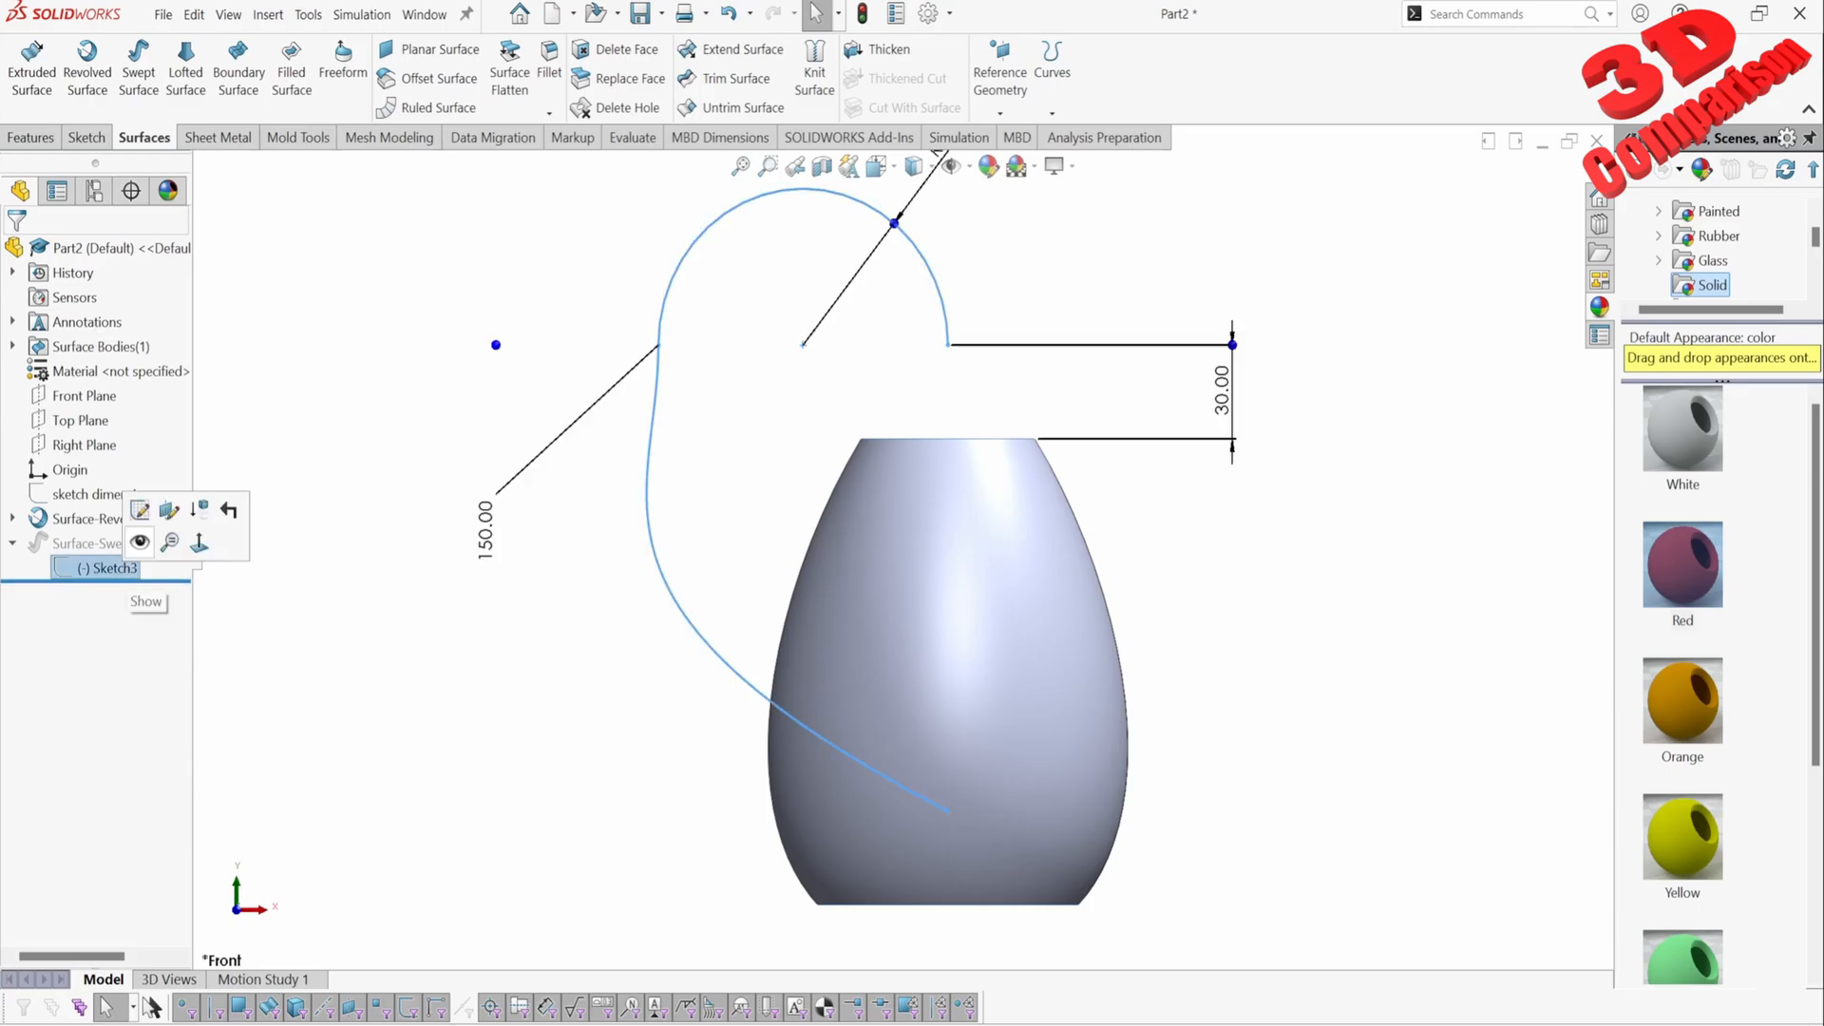
pyautogui.click(140, 511)
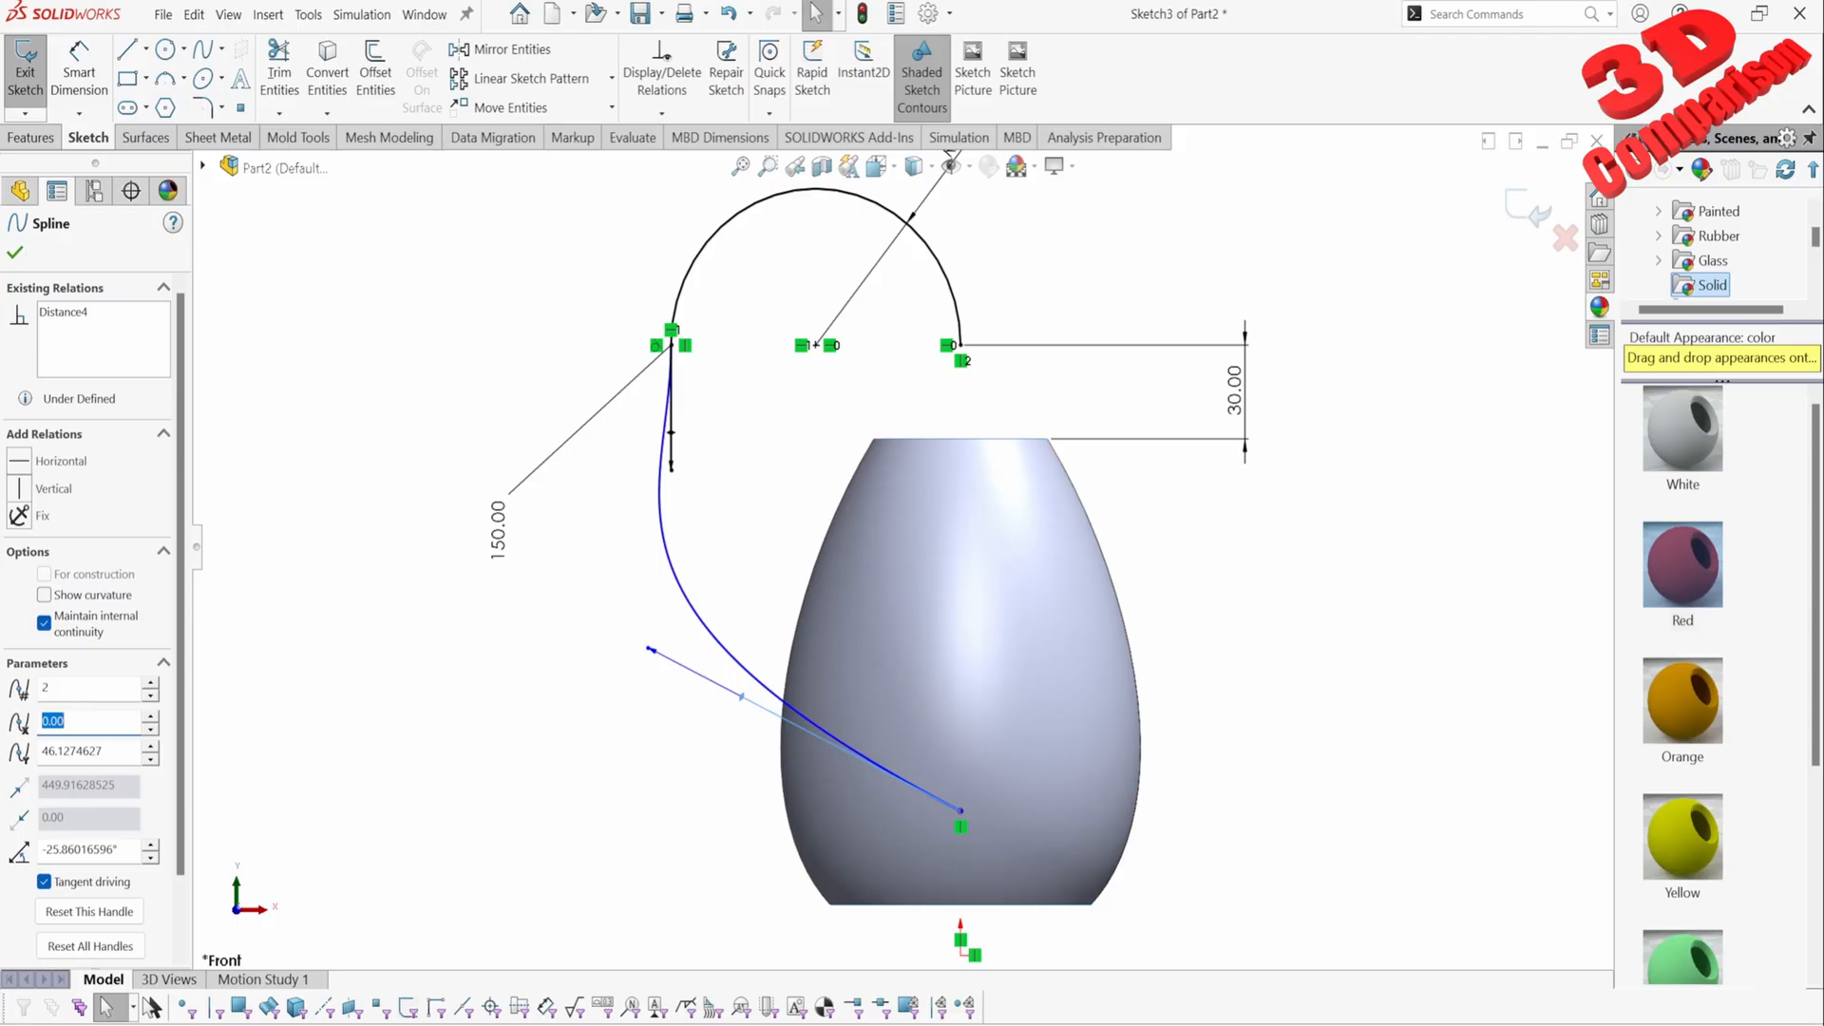
# Step: Add a Vertical relation to the tangent handle at the spline's lower endpoint
pyautogui.click(19, 489)
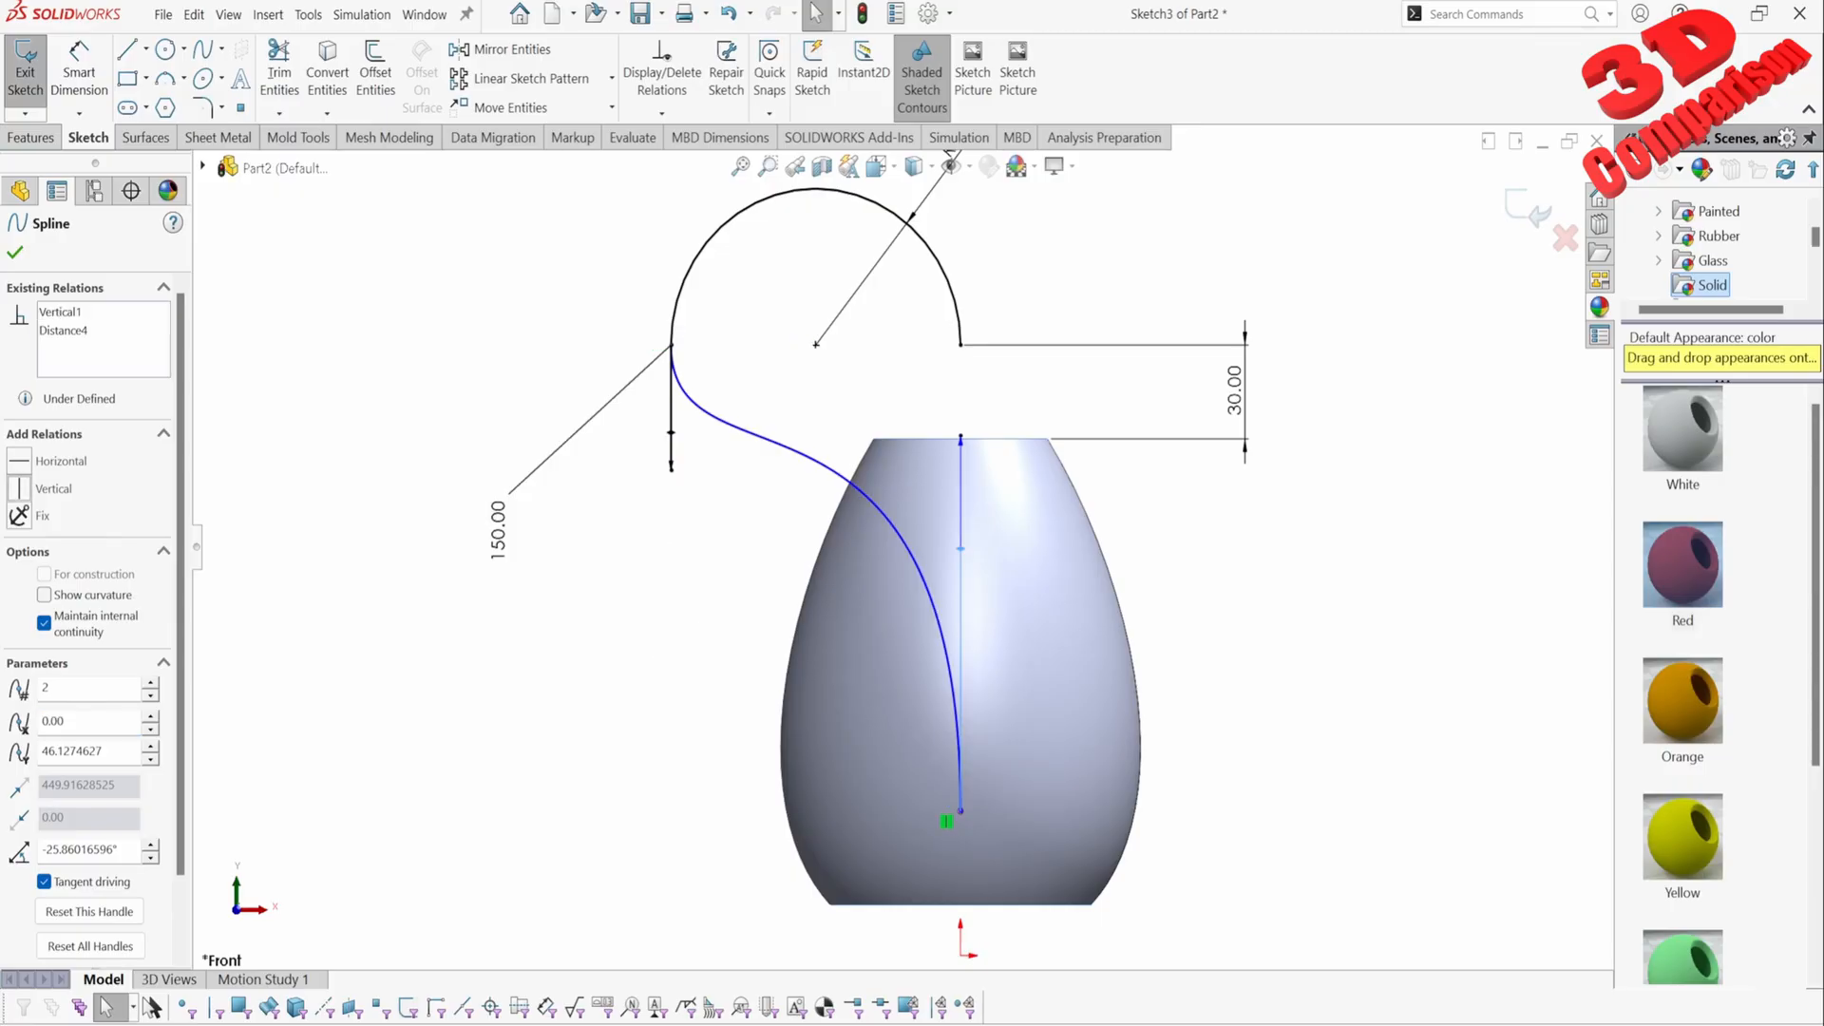
pyautogui.press('Escape')
pyautogui.scroll(1, 903, 548)
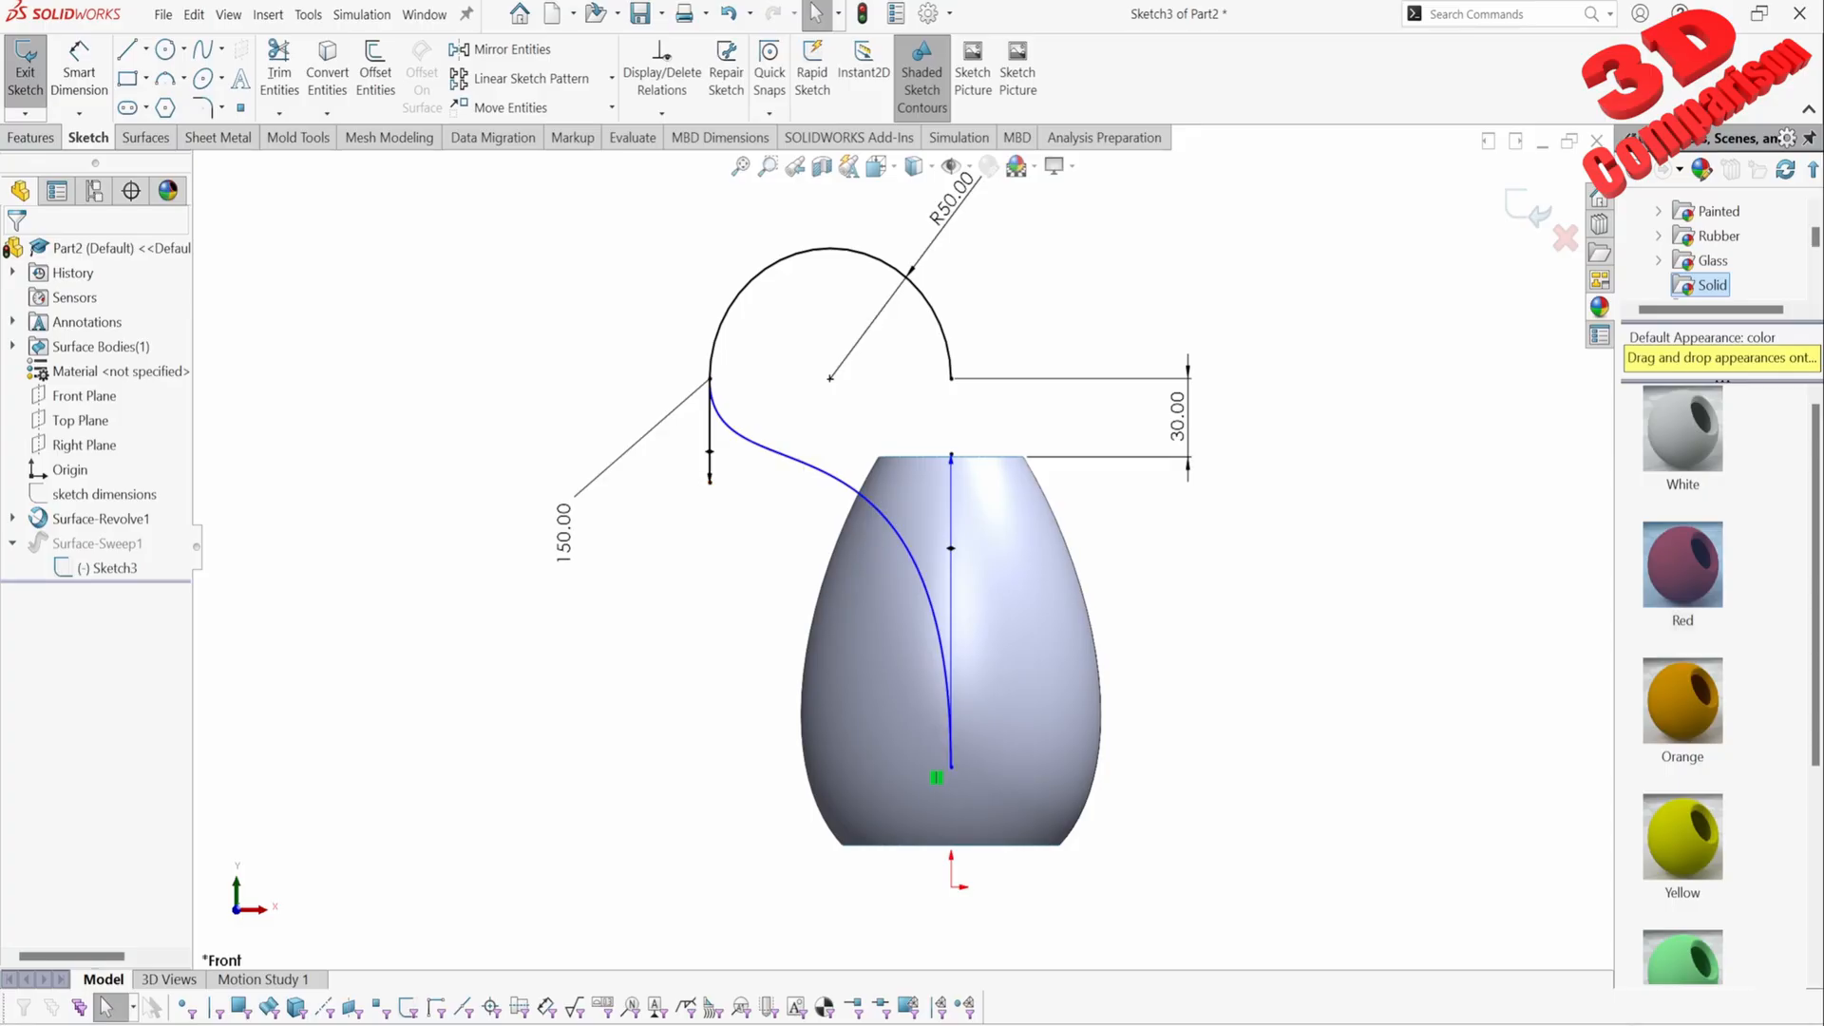
# Step: Shorten the vertical tangent handle at the spline's lower endpoint and dimension its tangent magnitude to 200
pyautogui.moveTo(951, 456); pyautogui.dragTo(952, 622)
pyautogui.press('Escape')
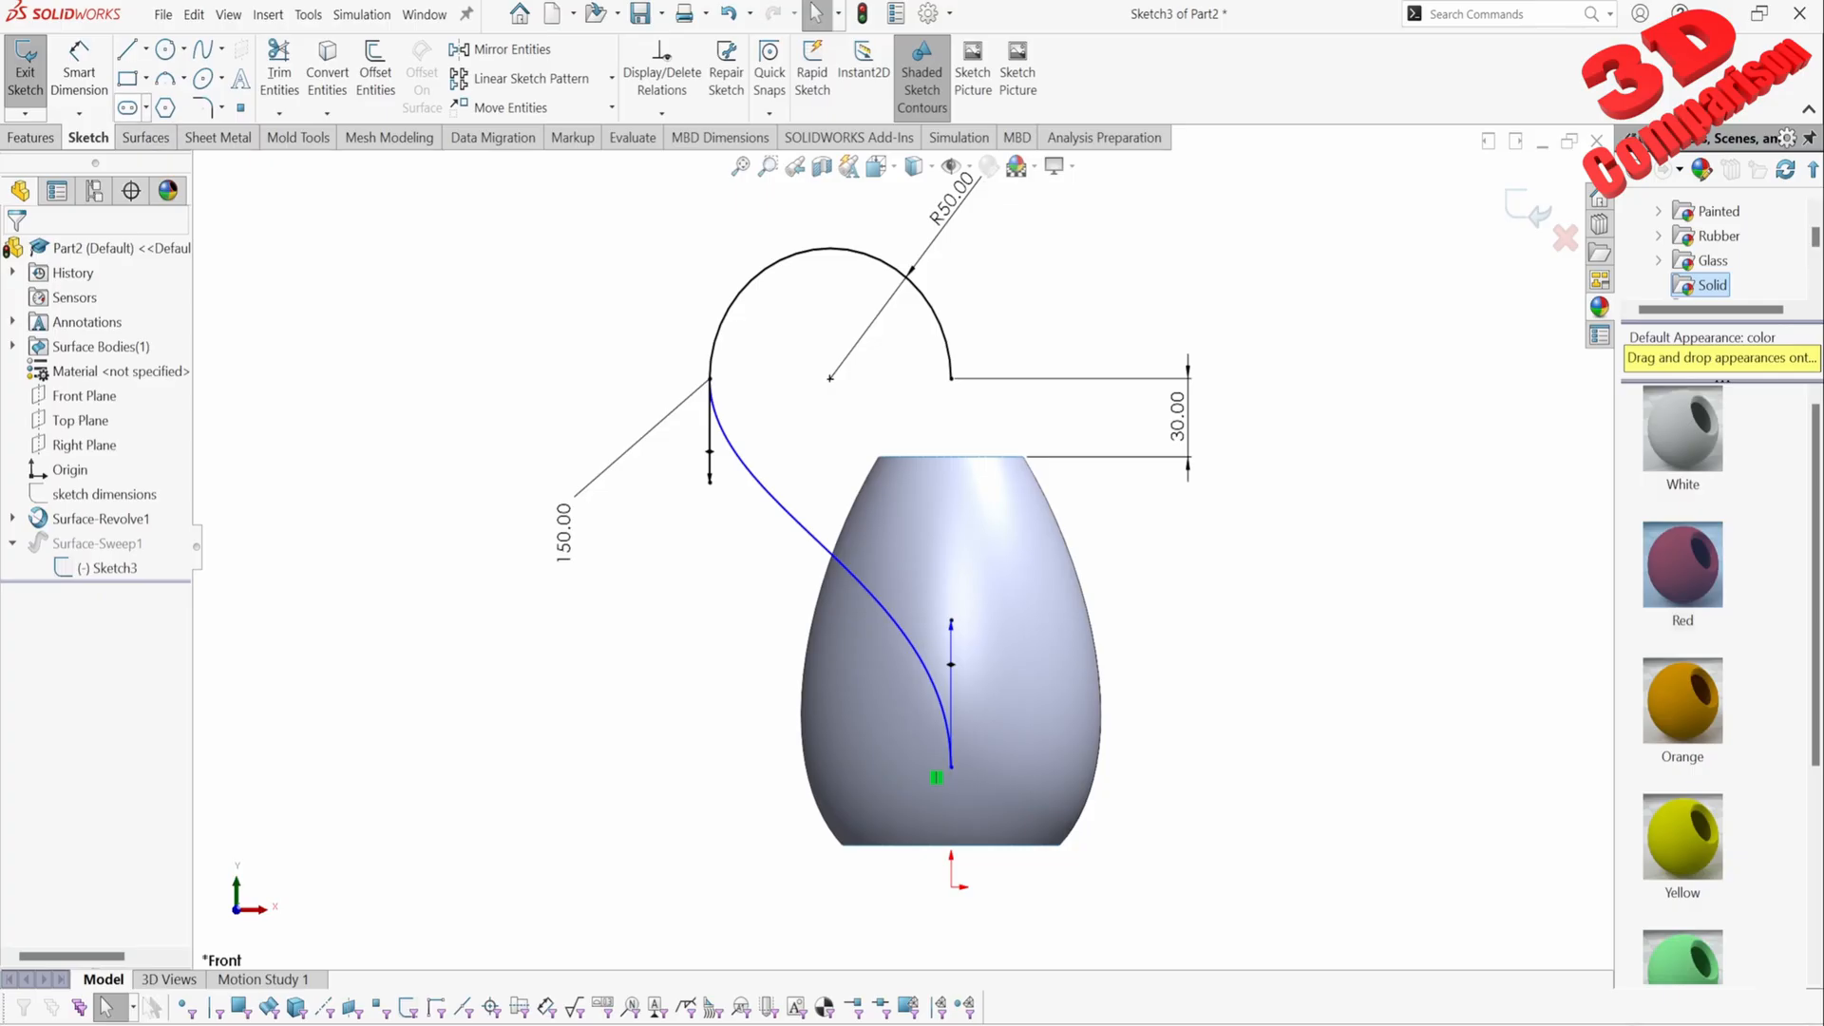
pyautogui.click(951, 622)
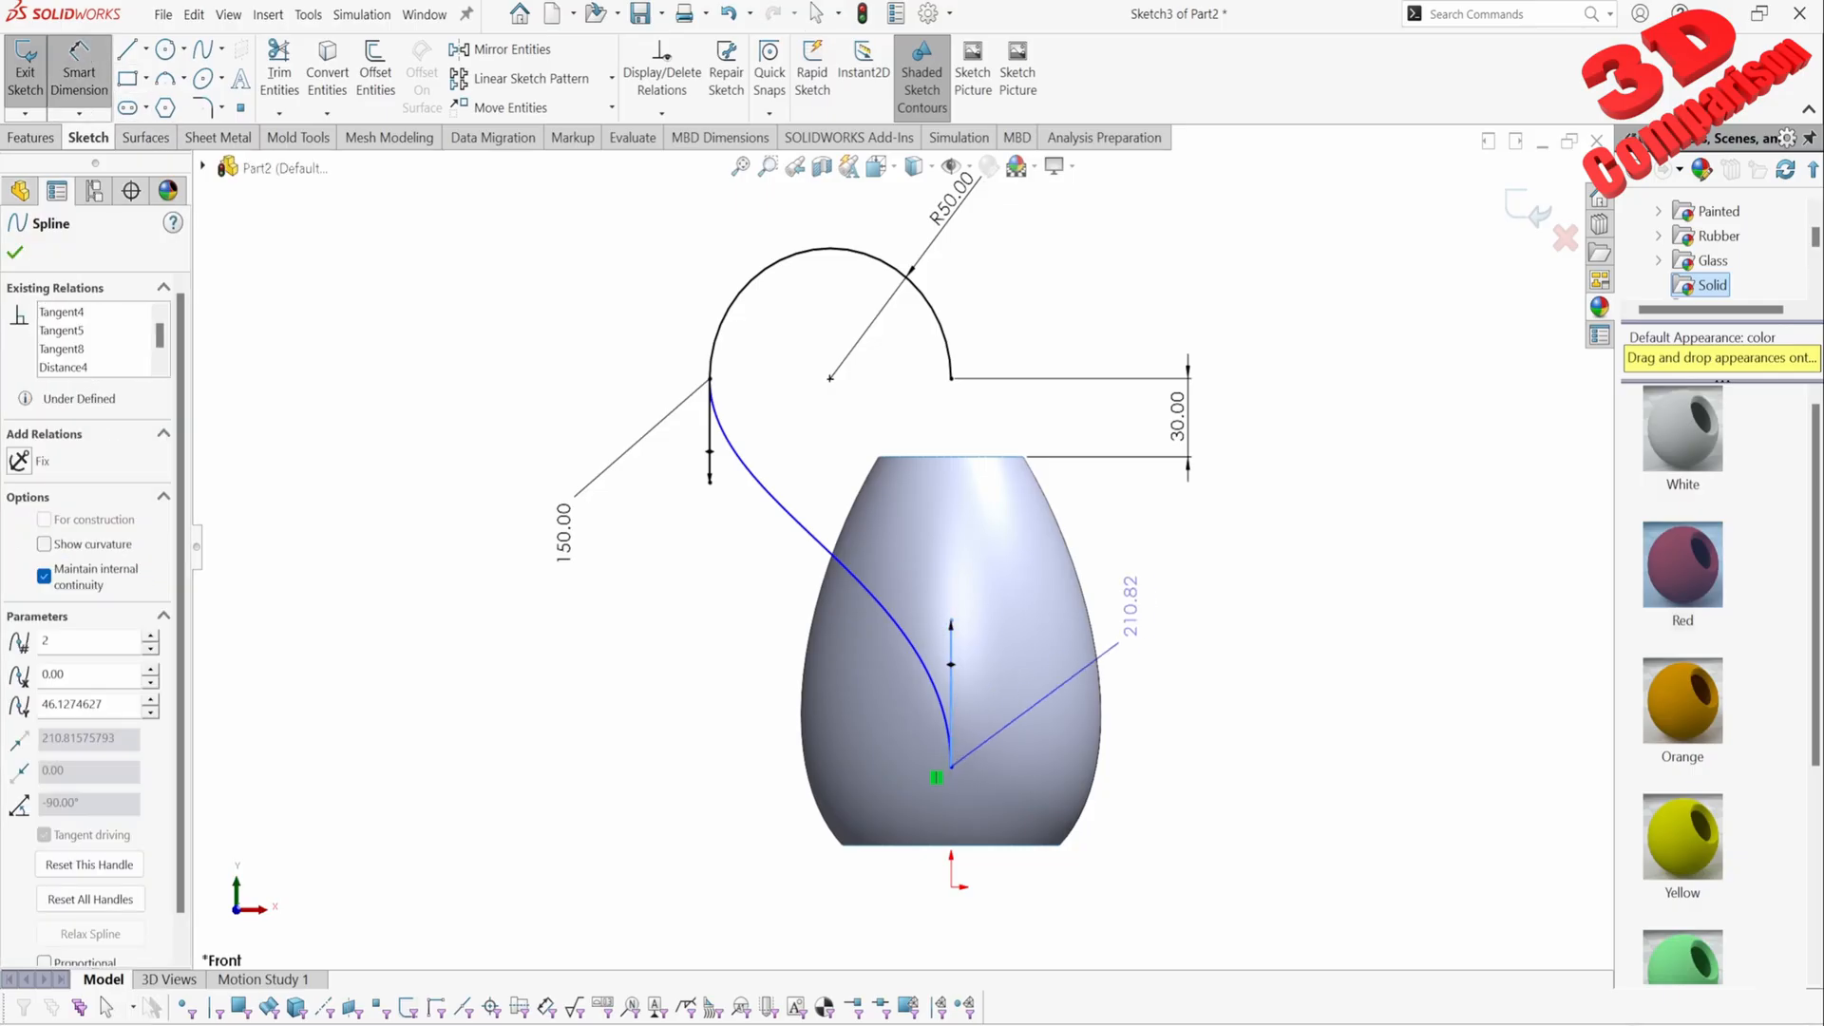
pyautogui.click(1078, 679)
pyautogui.write('200')
pyautogui.press('Return')
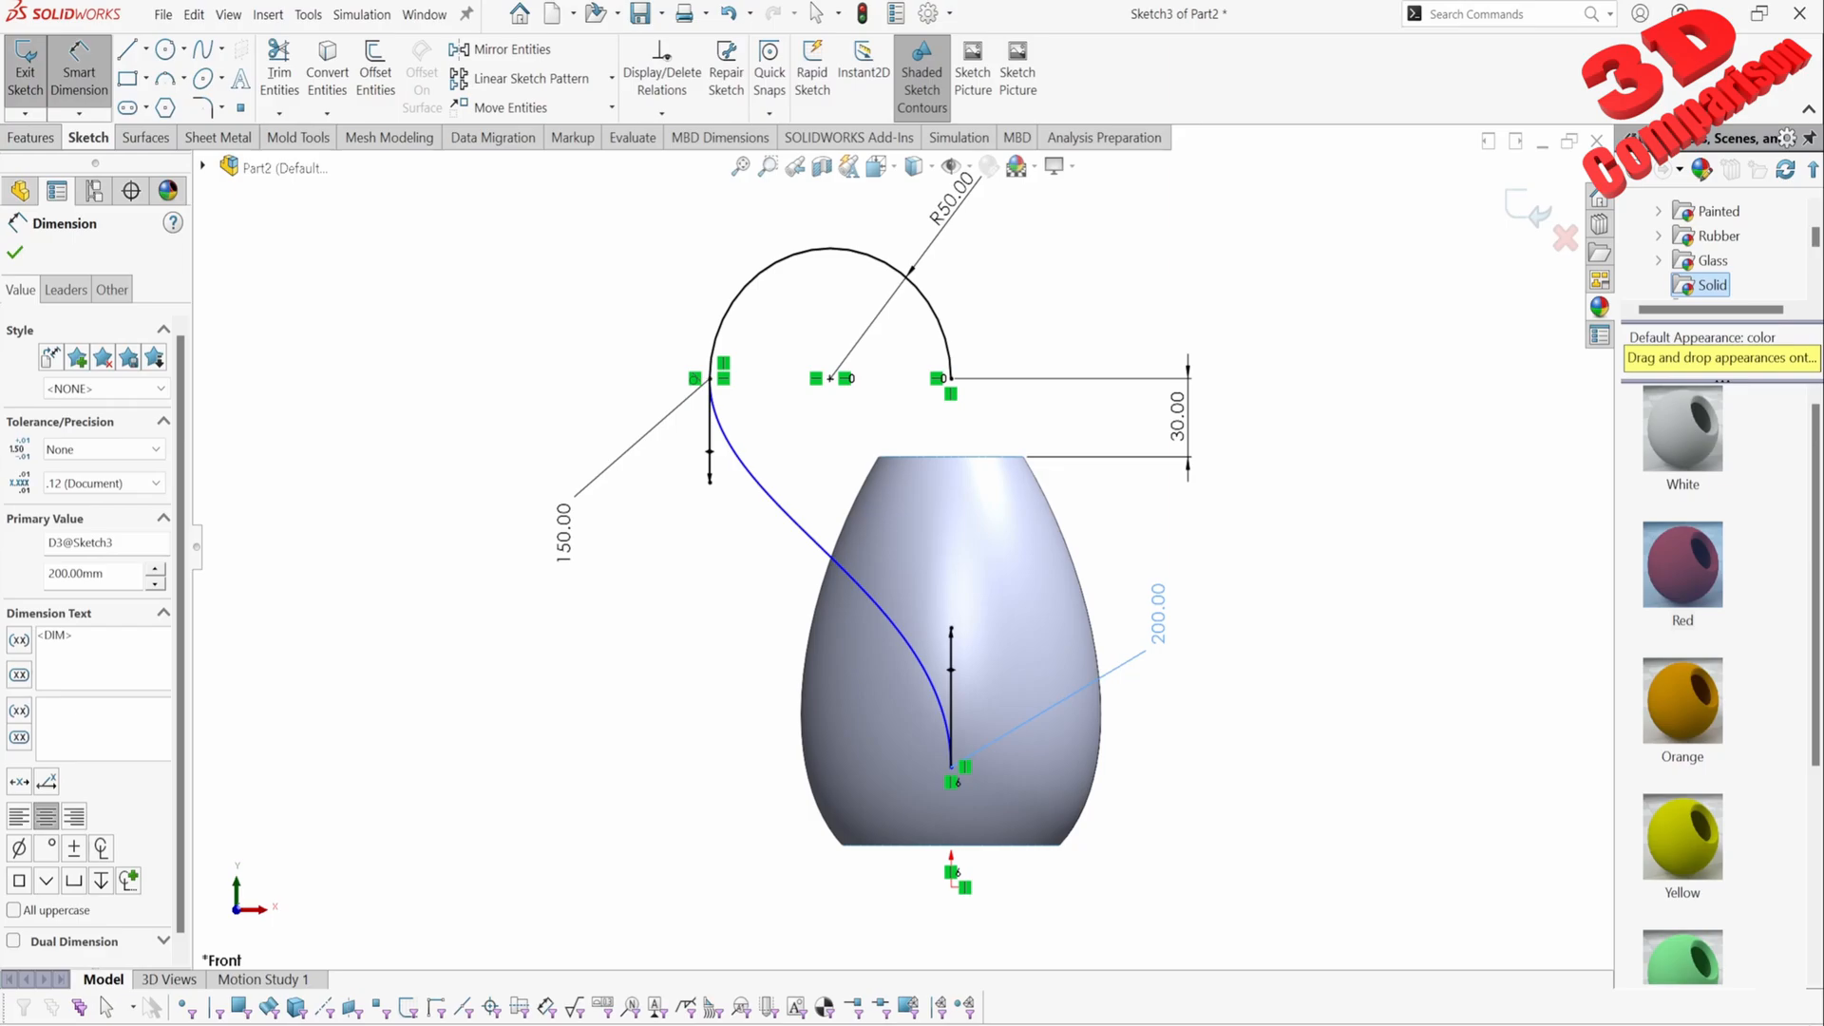
# Step: Dimension the spline's lower endpoint 30 mm above the body's bottom edge and exit the path sketch
pyautogui.click(951, 766)
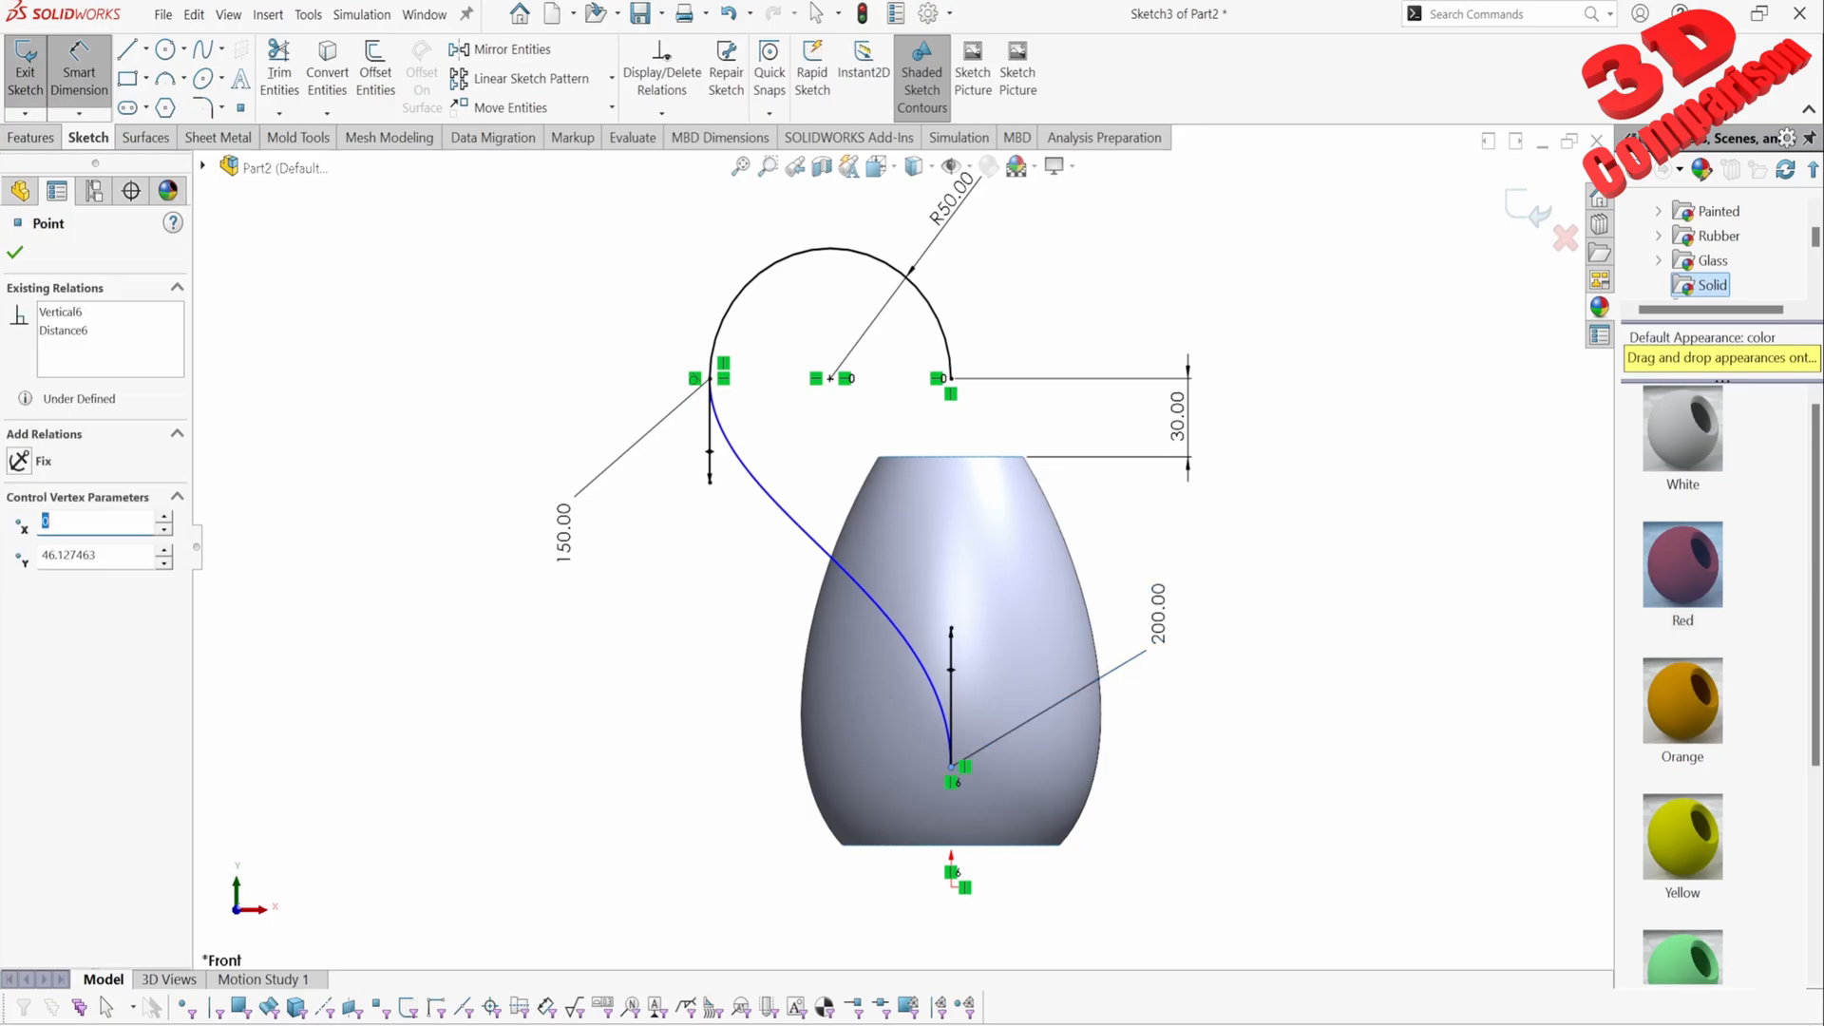
pyautogui.click(1040, 843)
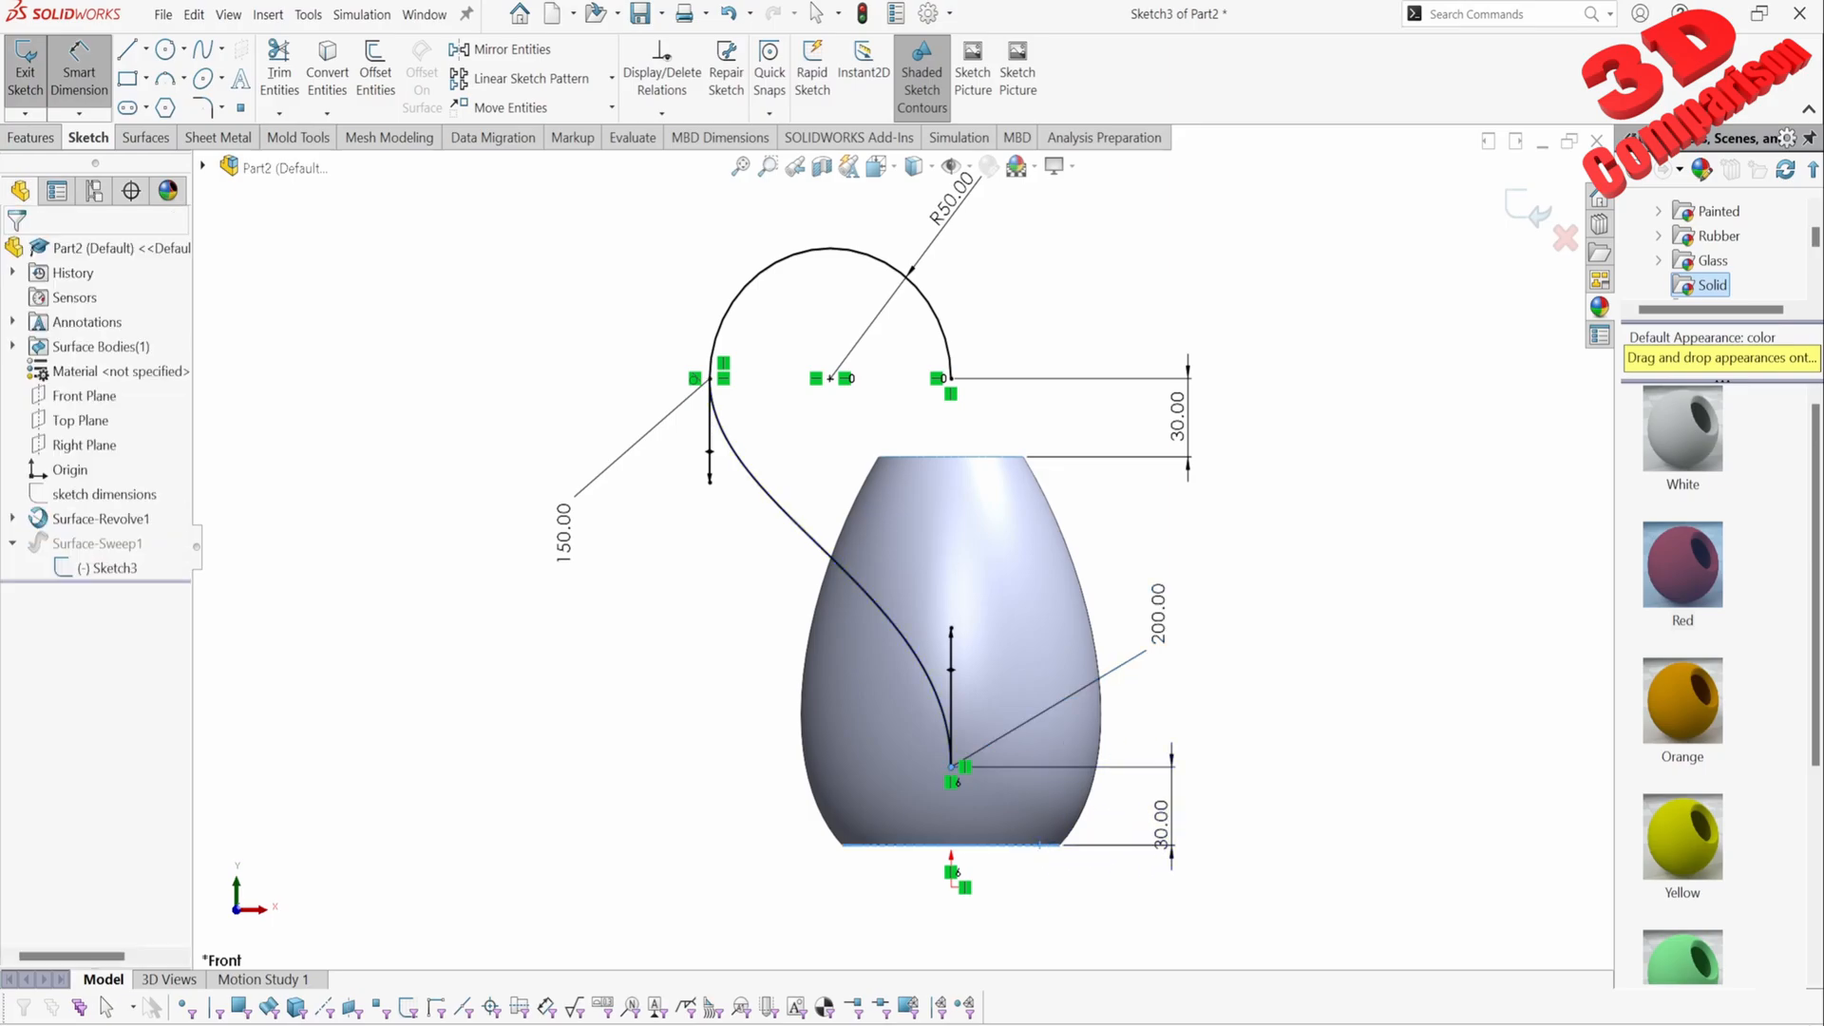
pyautogui.click(1064, 844)
pyautogui.press('Return')
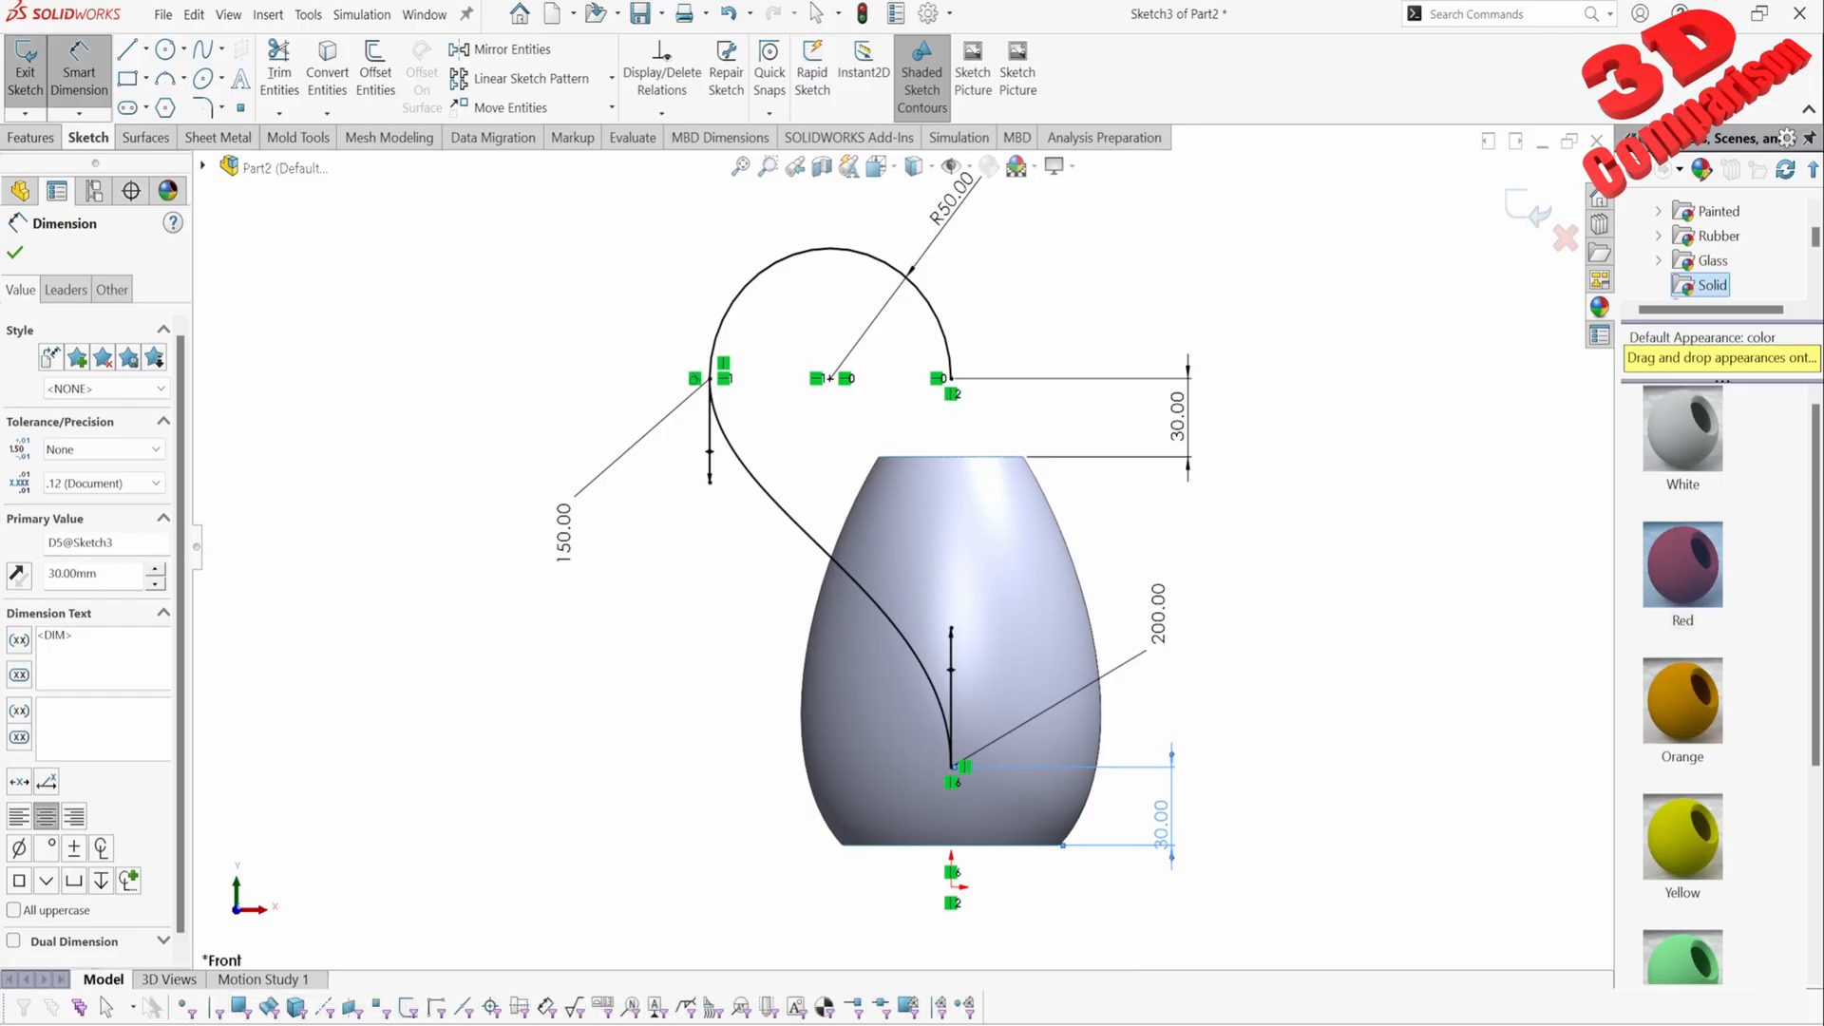
pyautogui.press('Escape')
pyautogui.click(1527, 207)
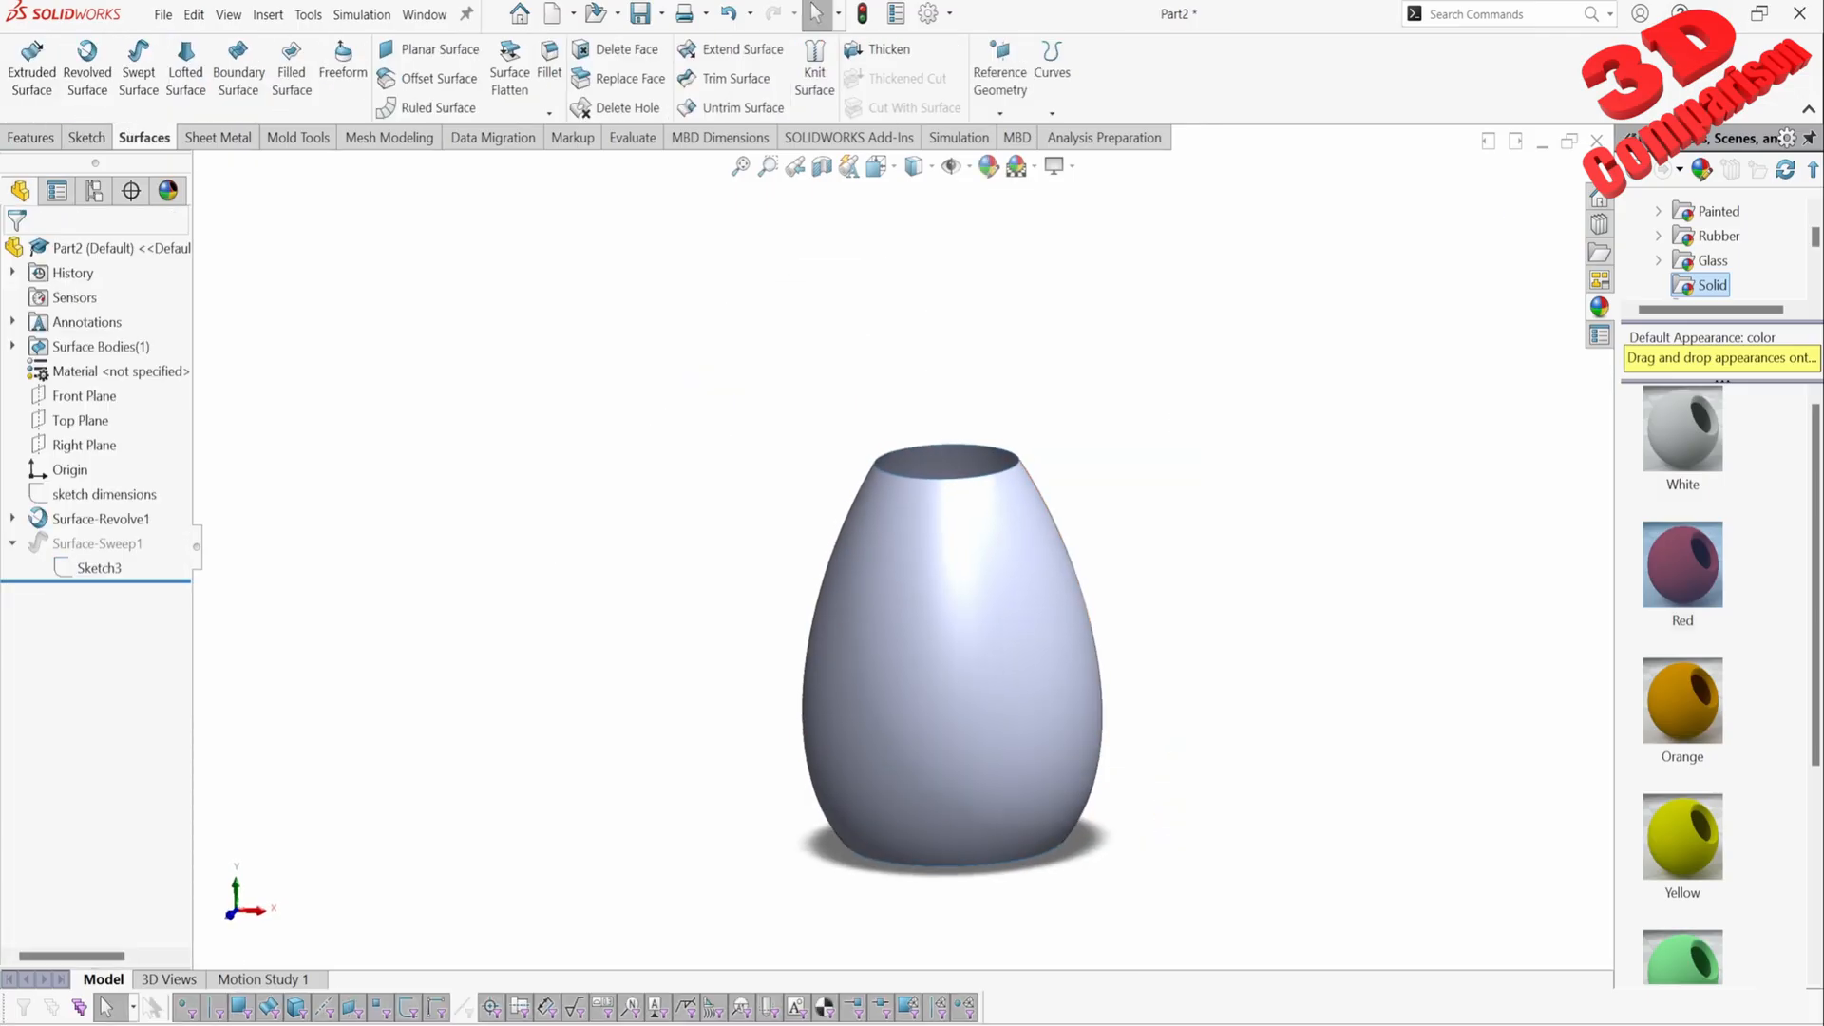
# Step: Unsuppress the neck's surface sweep and check where its end sits inside the body's open base
pyautogui.rightClick(91, 543)
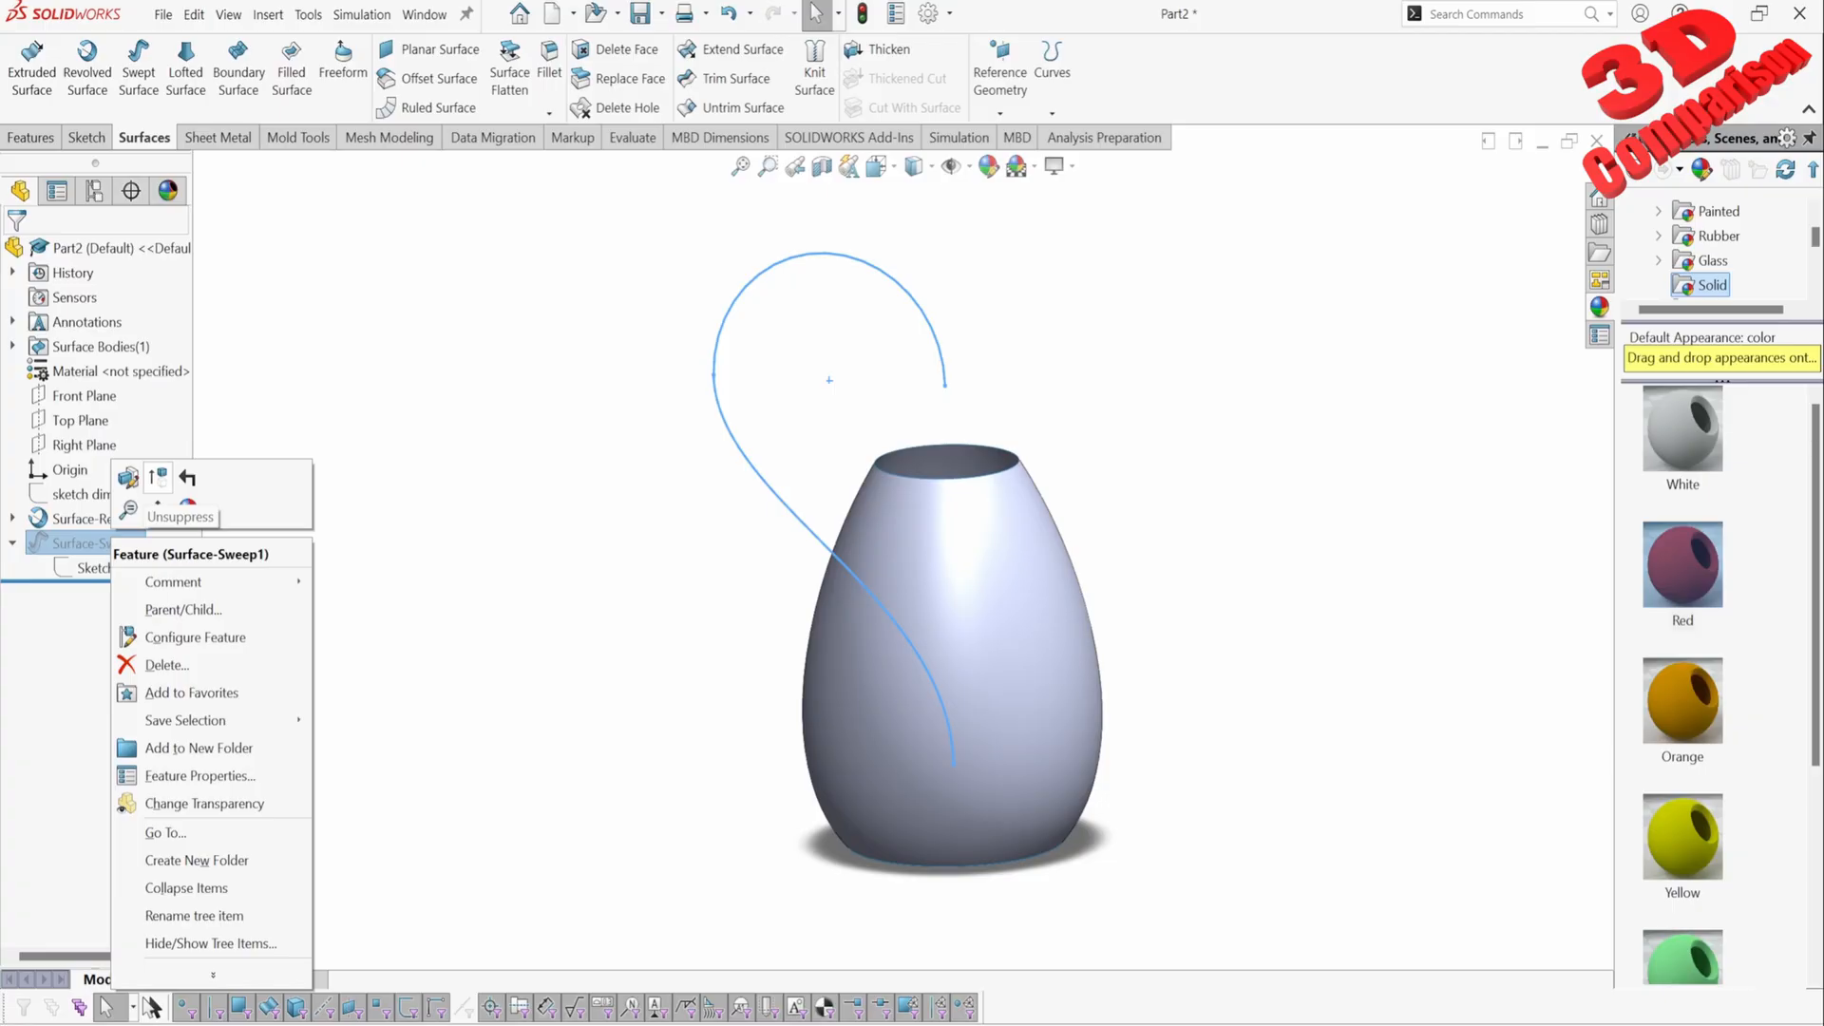
pyautogui.click(157, 478)
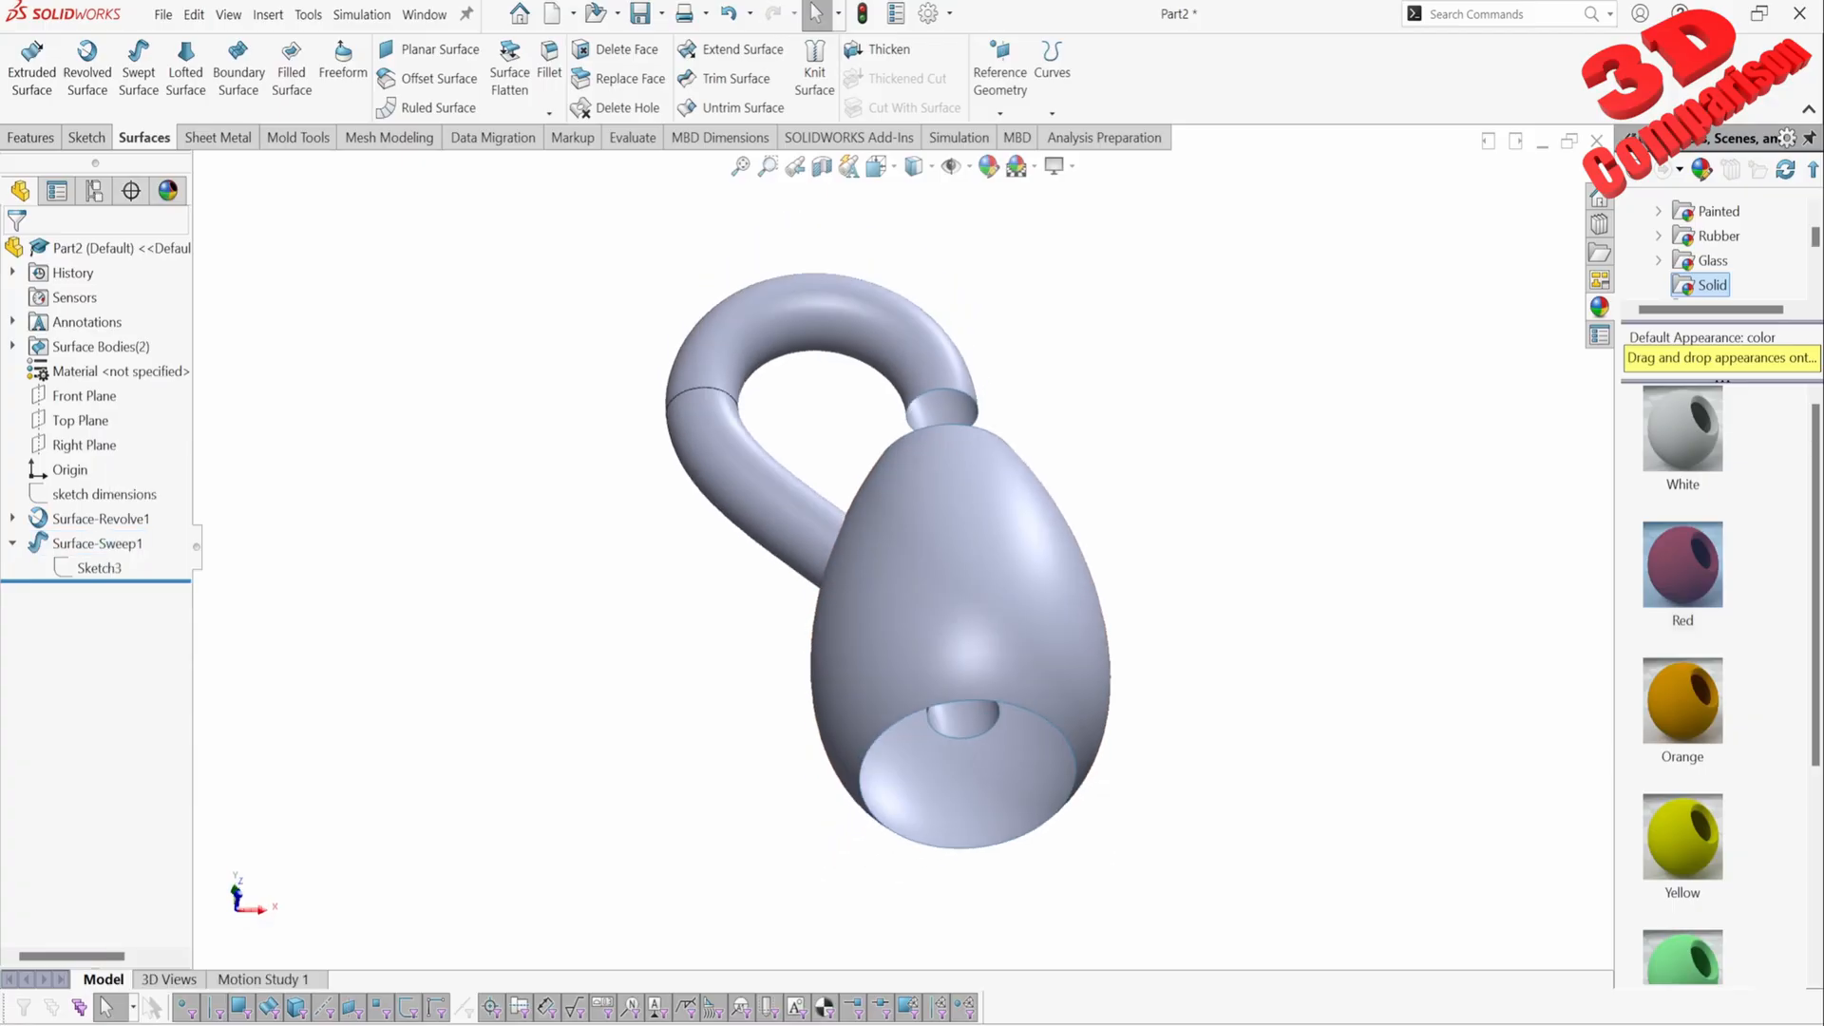
pyautogui.scroll(-5, 1028, 656)
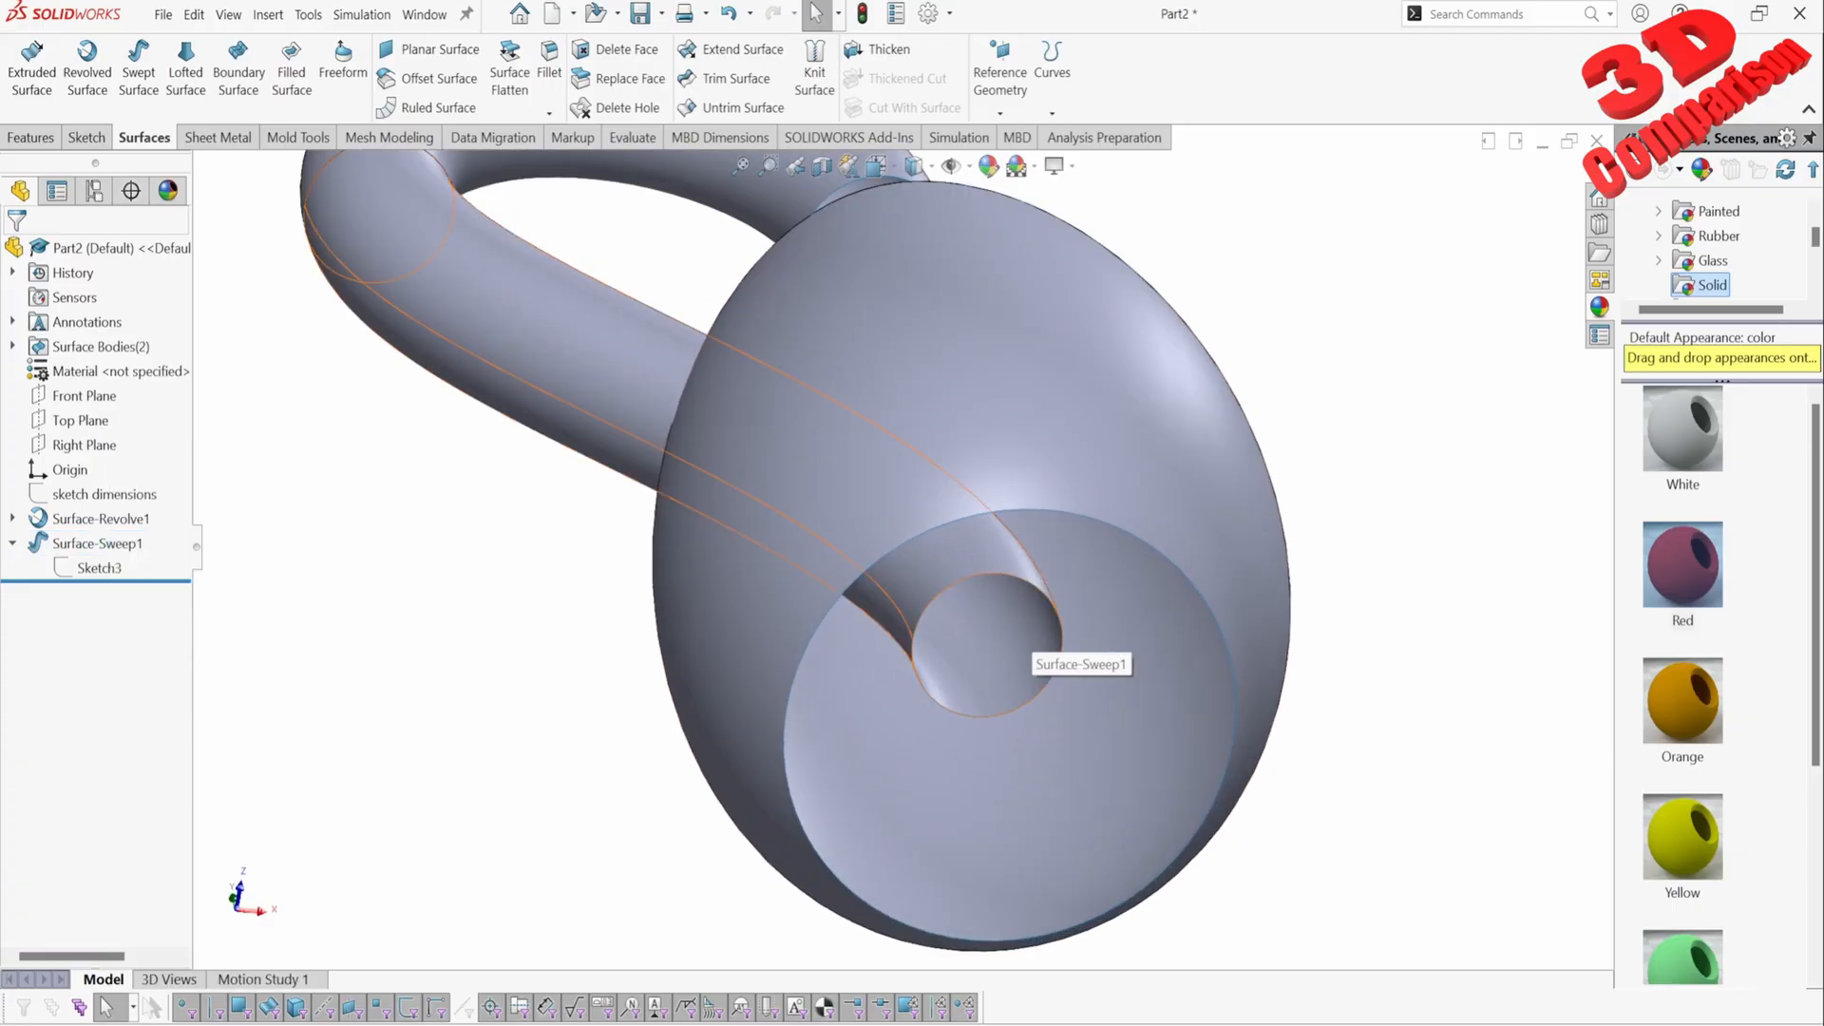
pyautogui.scroll(5, 1088, 560)
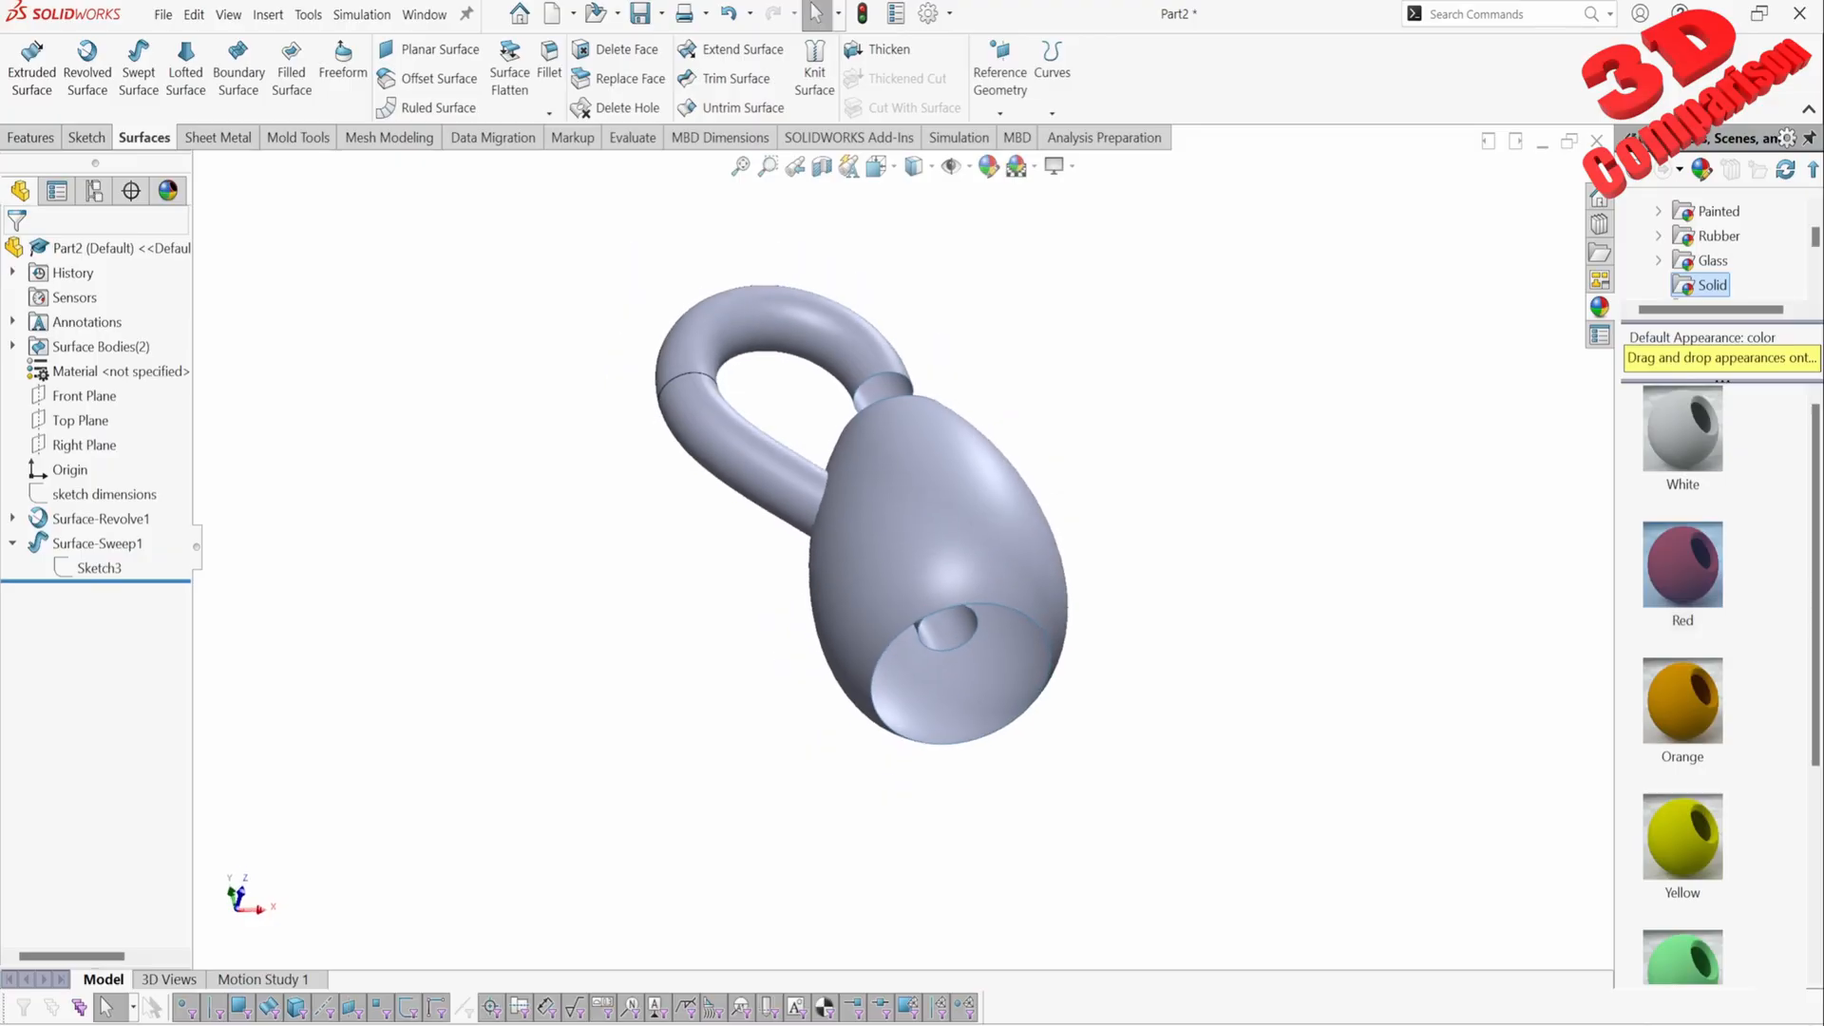
# Step: Start a Lofted Surface between the neck's open end edge and the body's top rim
pyautogui.hotkey('ctrl', '1')
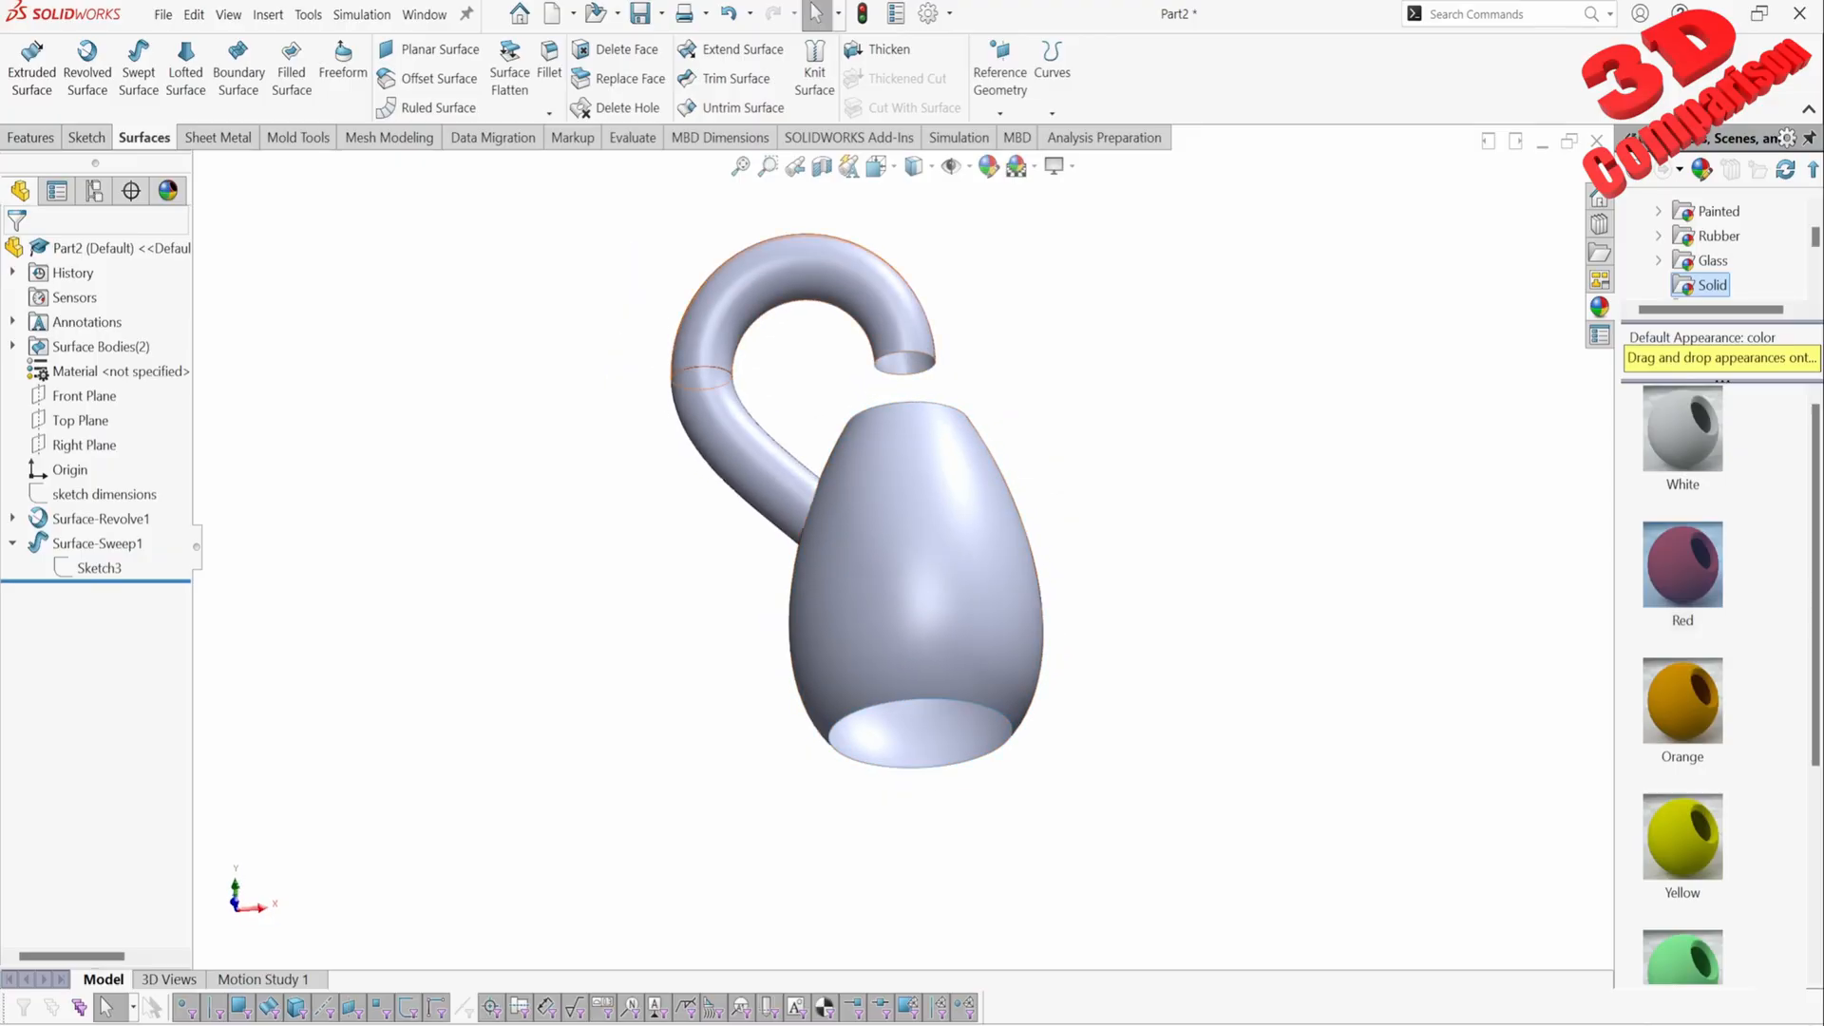
pyautogui.scroll(-3, 917, 408)
pyautogui.scroll(-2, 898, 375)
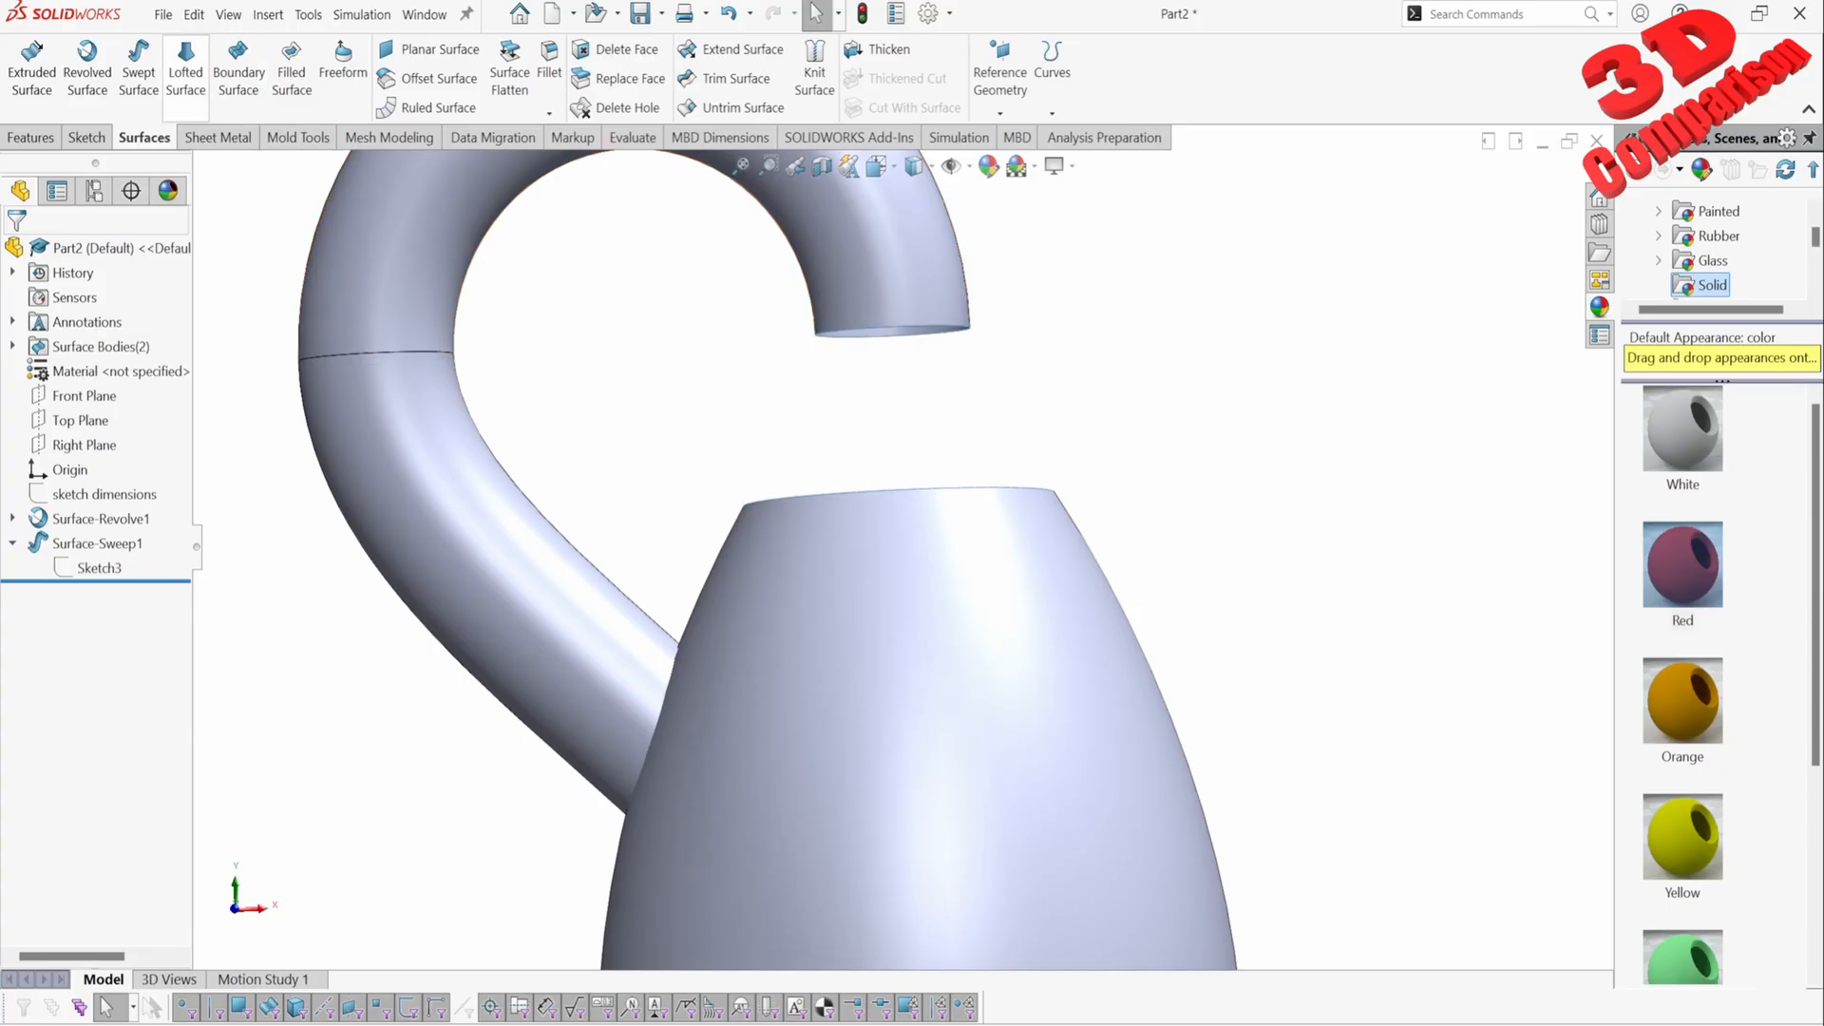
pyautogui.click(186, 66)
pyautogui.scroll(3, 855, 532)
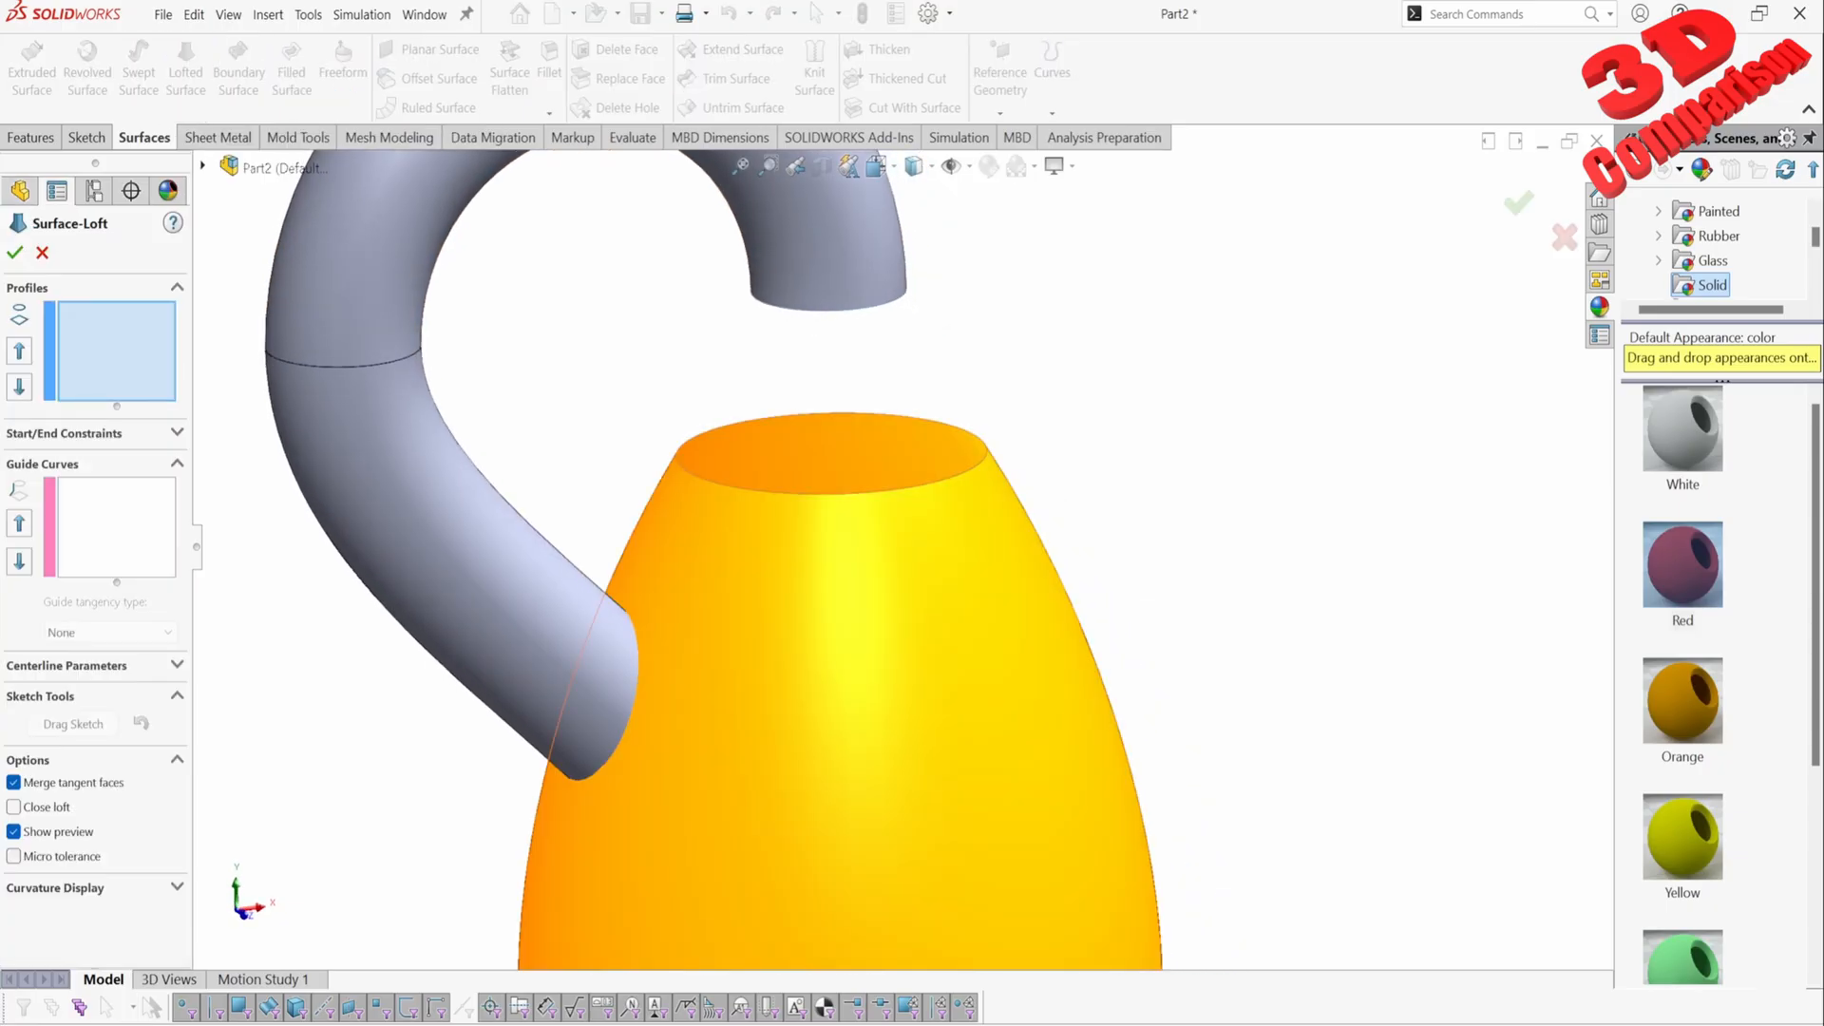
pyautogui.scroll(-2, 794, 406)
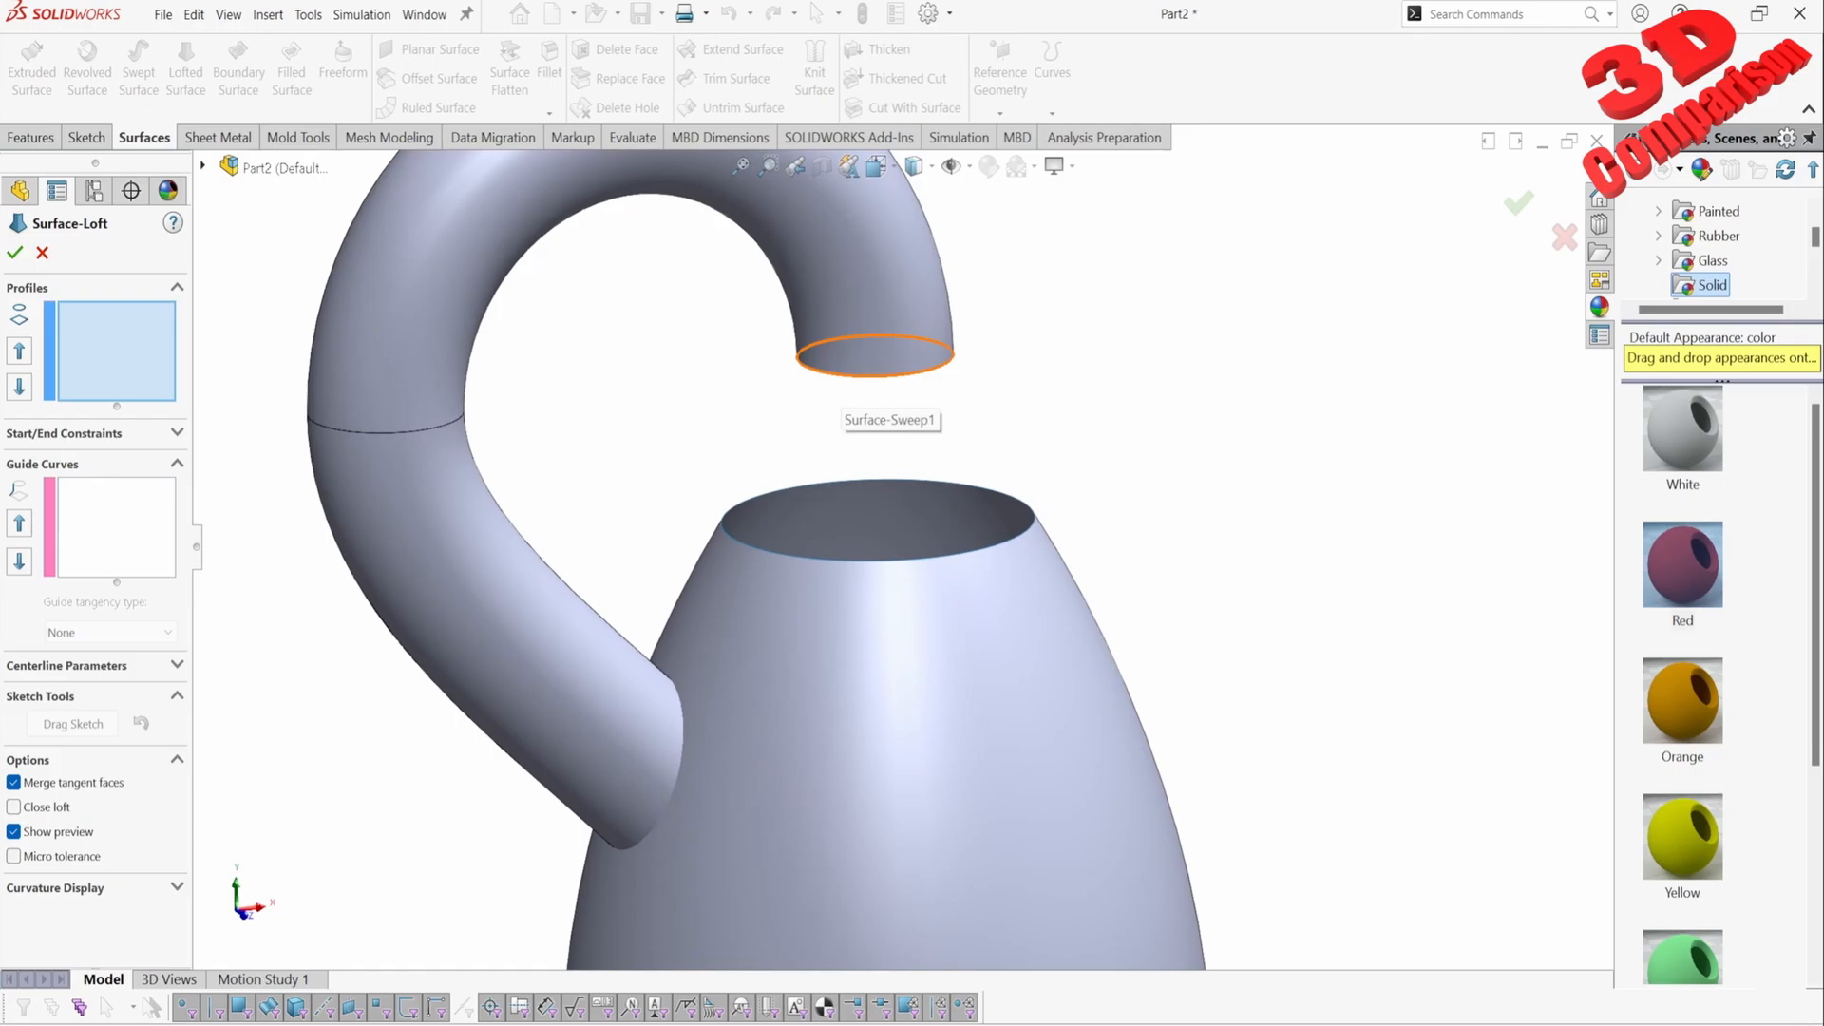
pyautogui.click(838, 374)
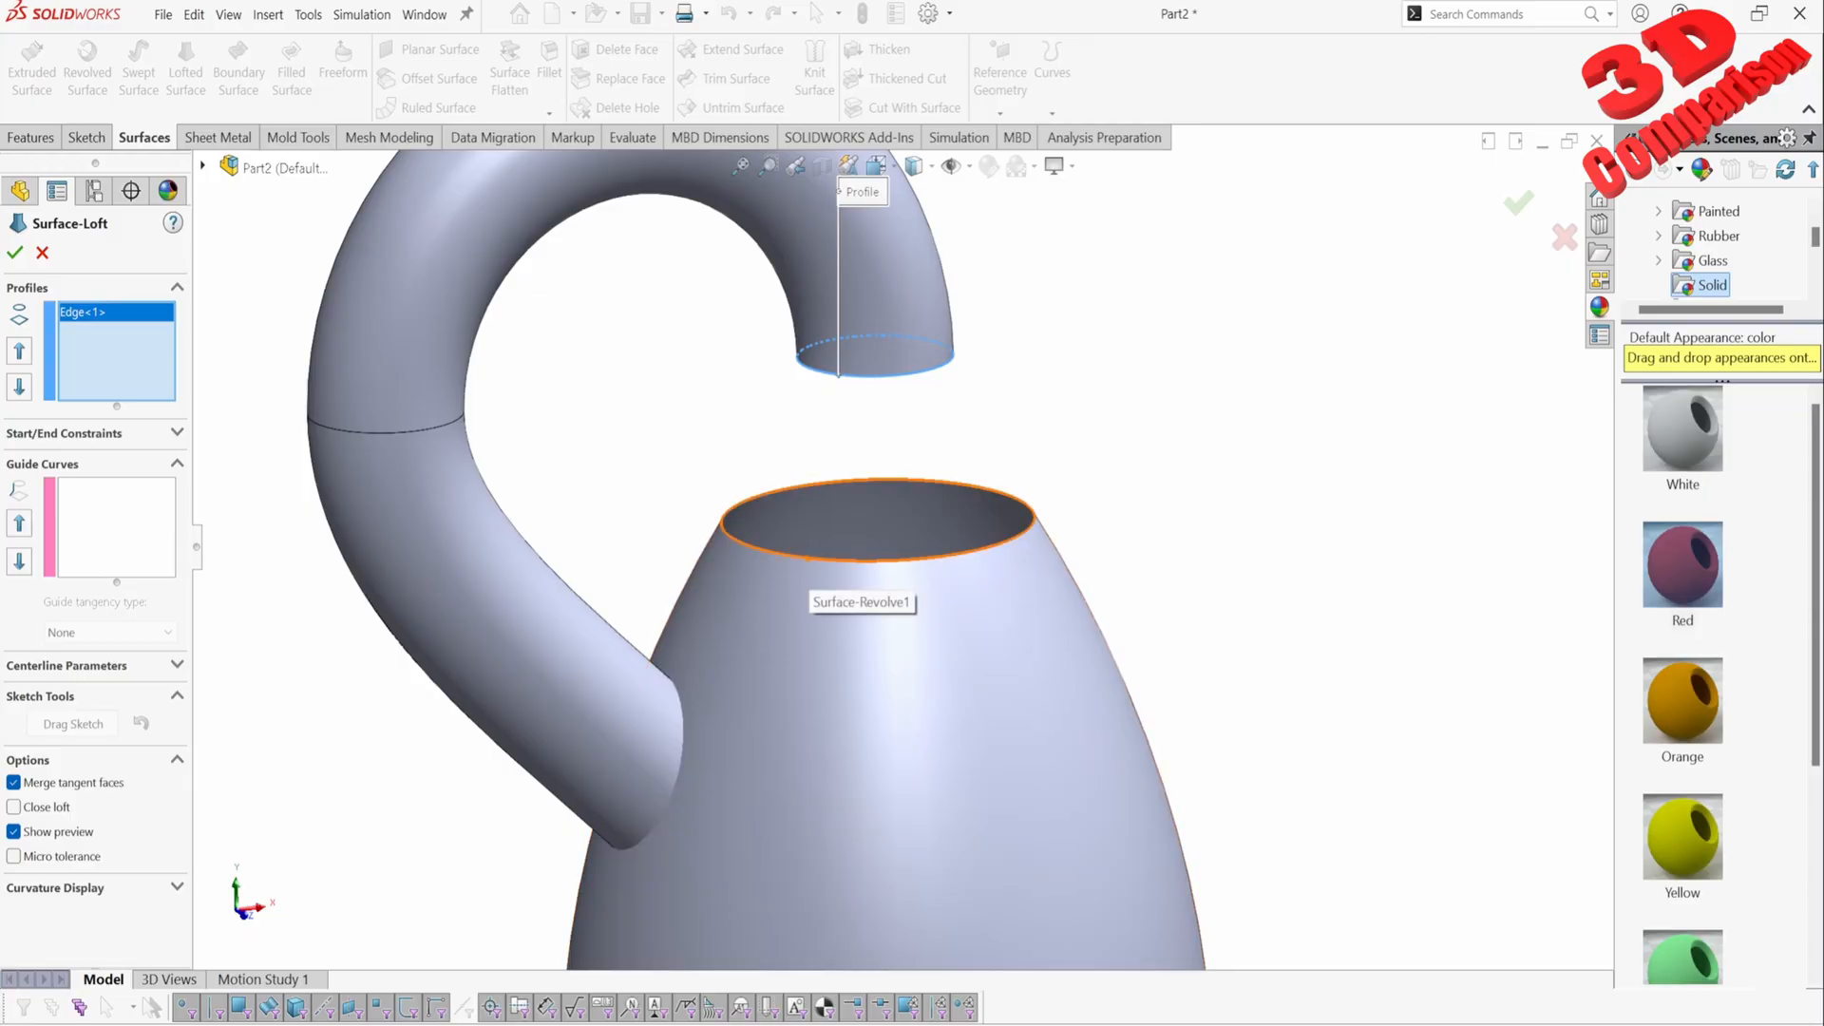
pyautogui.click(809, 559)
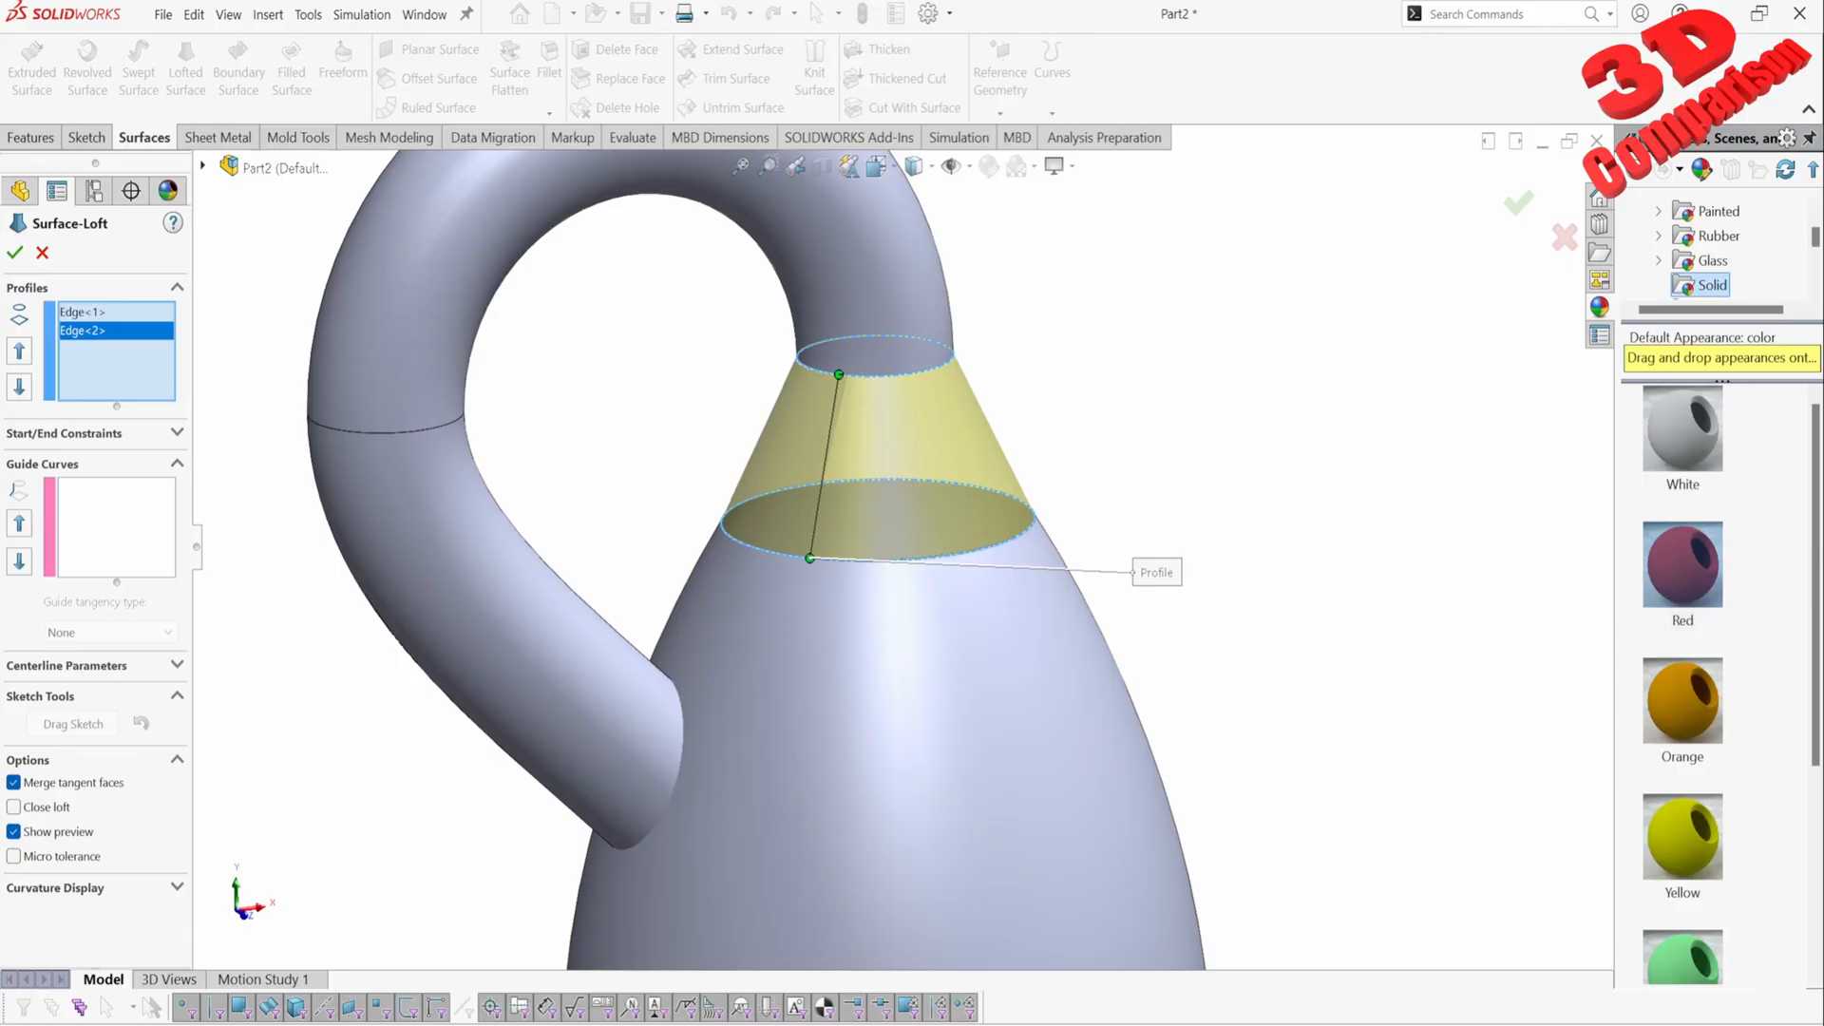
# Step: Try different positions for the loft connector, line it up between the two edges without twist, and accept the loft with no end constraints
pyautogui.moveTo(810, 558); pyautogui.dragTo(1030, 526)
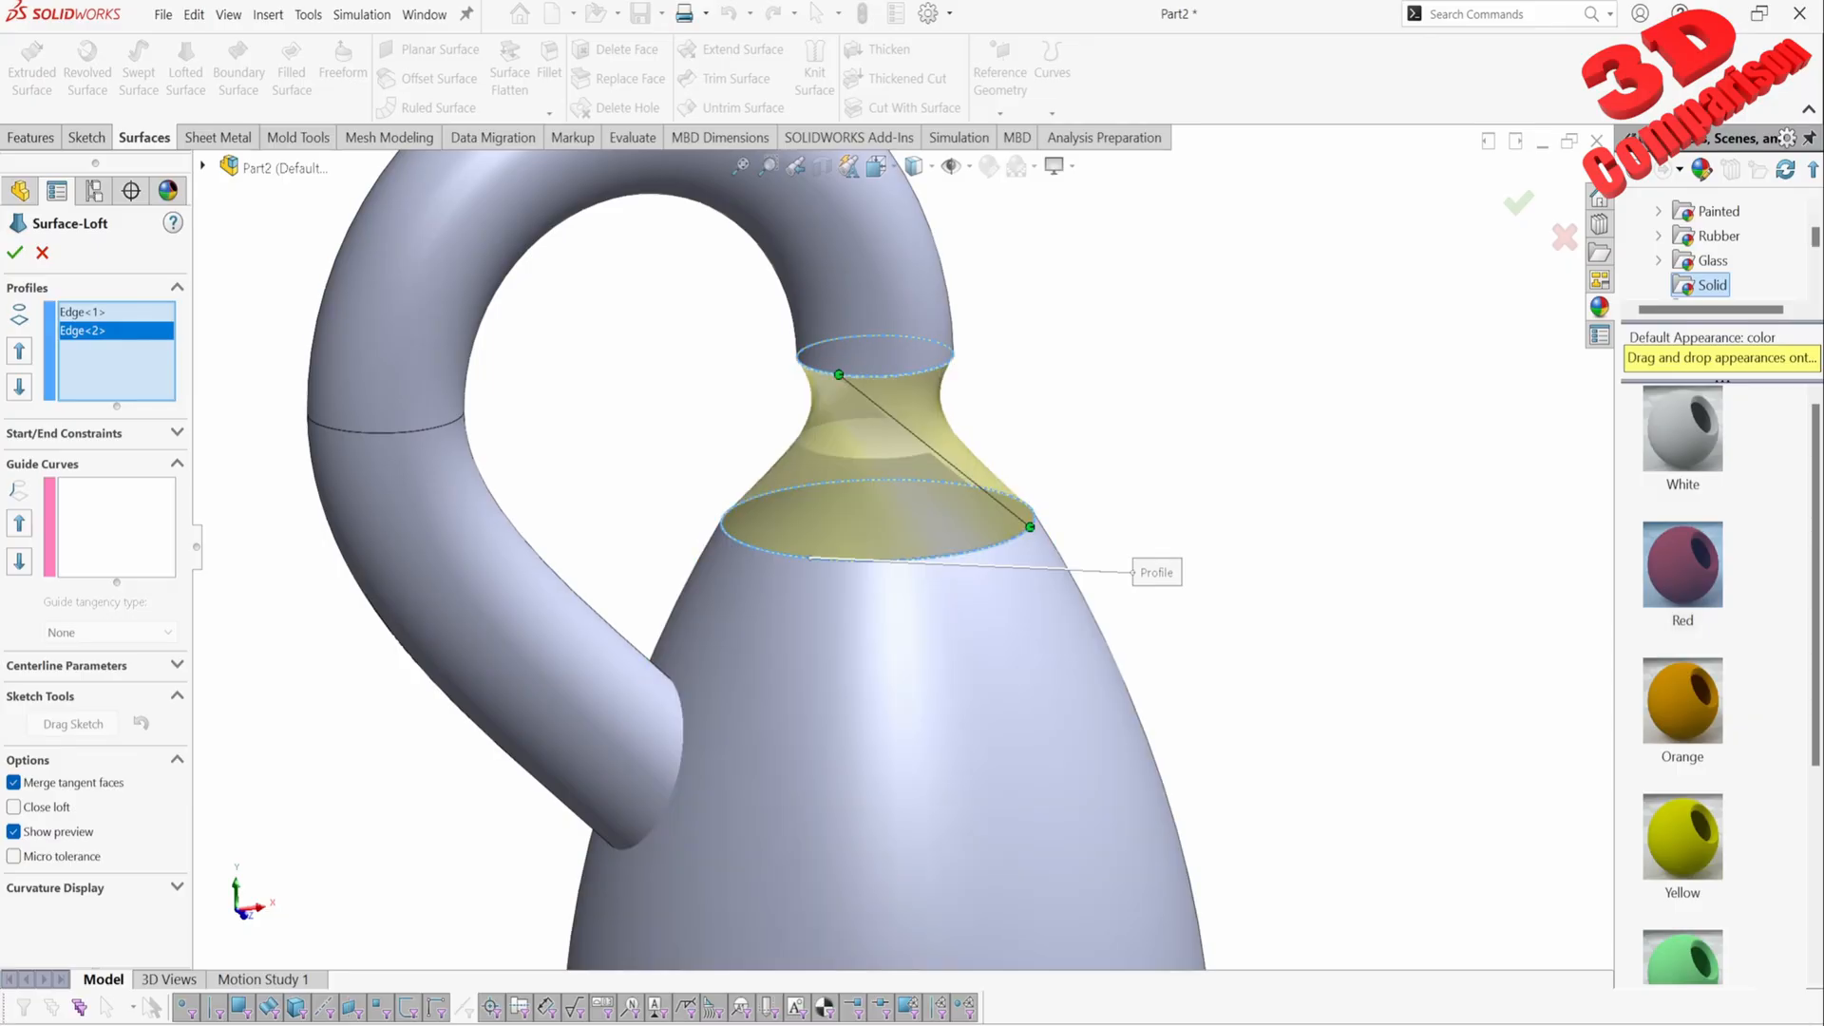
pyautogui.moveTo(923, 480); pyautogui.dragTo(889, 464, button='middle')
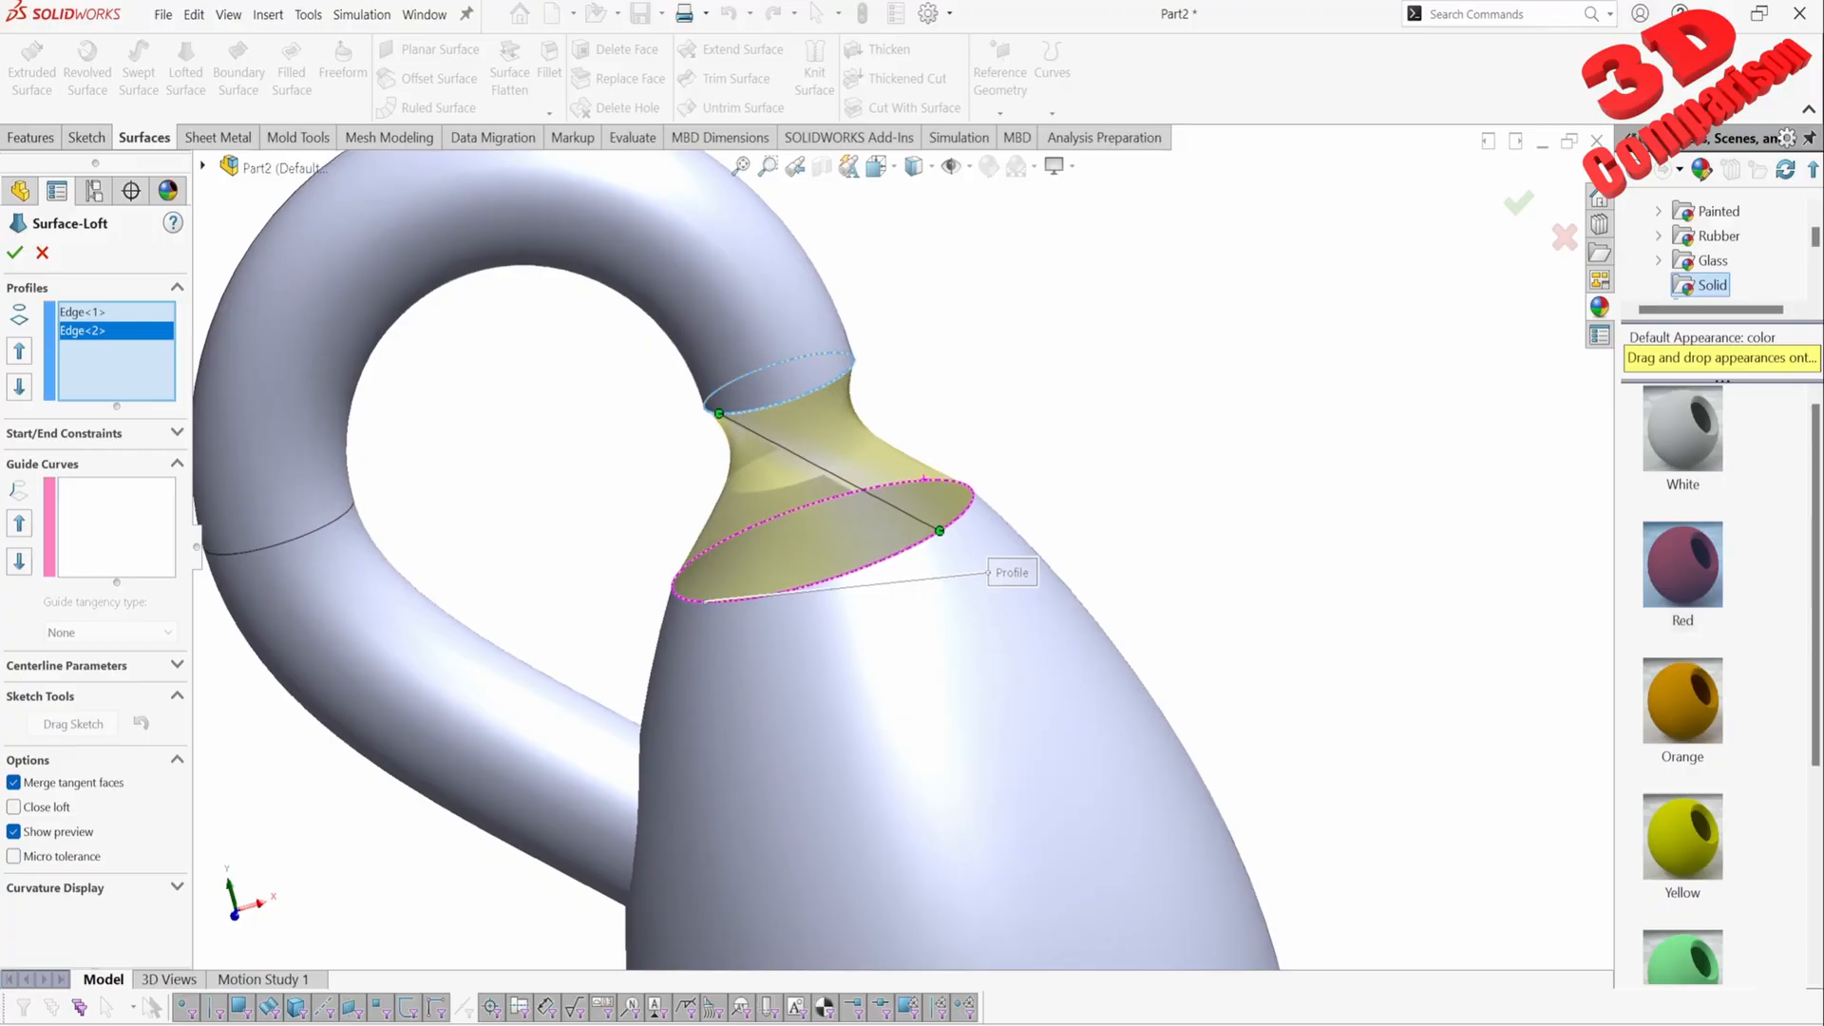
pyautogui.moveTo(940, 530); pyautogui.dragTo(709, 598)
pyautogui.moveTo(808, 365); pyautogui.dragTo(826, 347, button='middle')
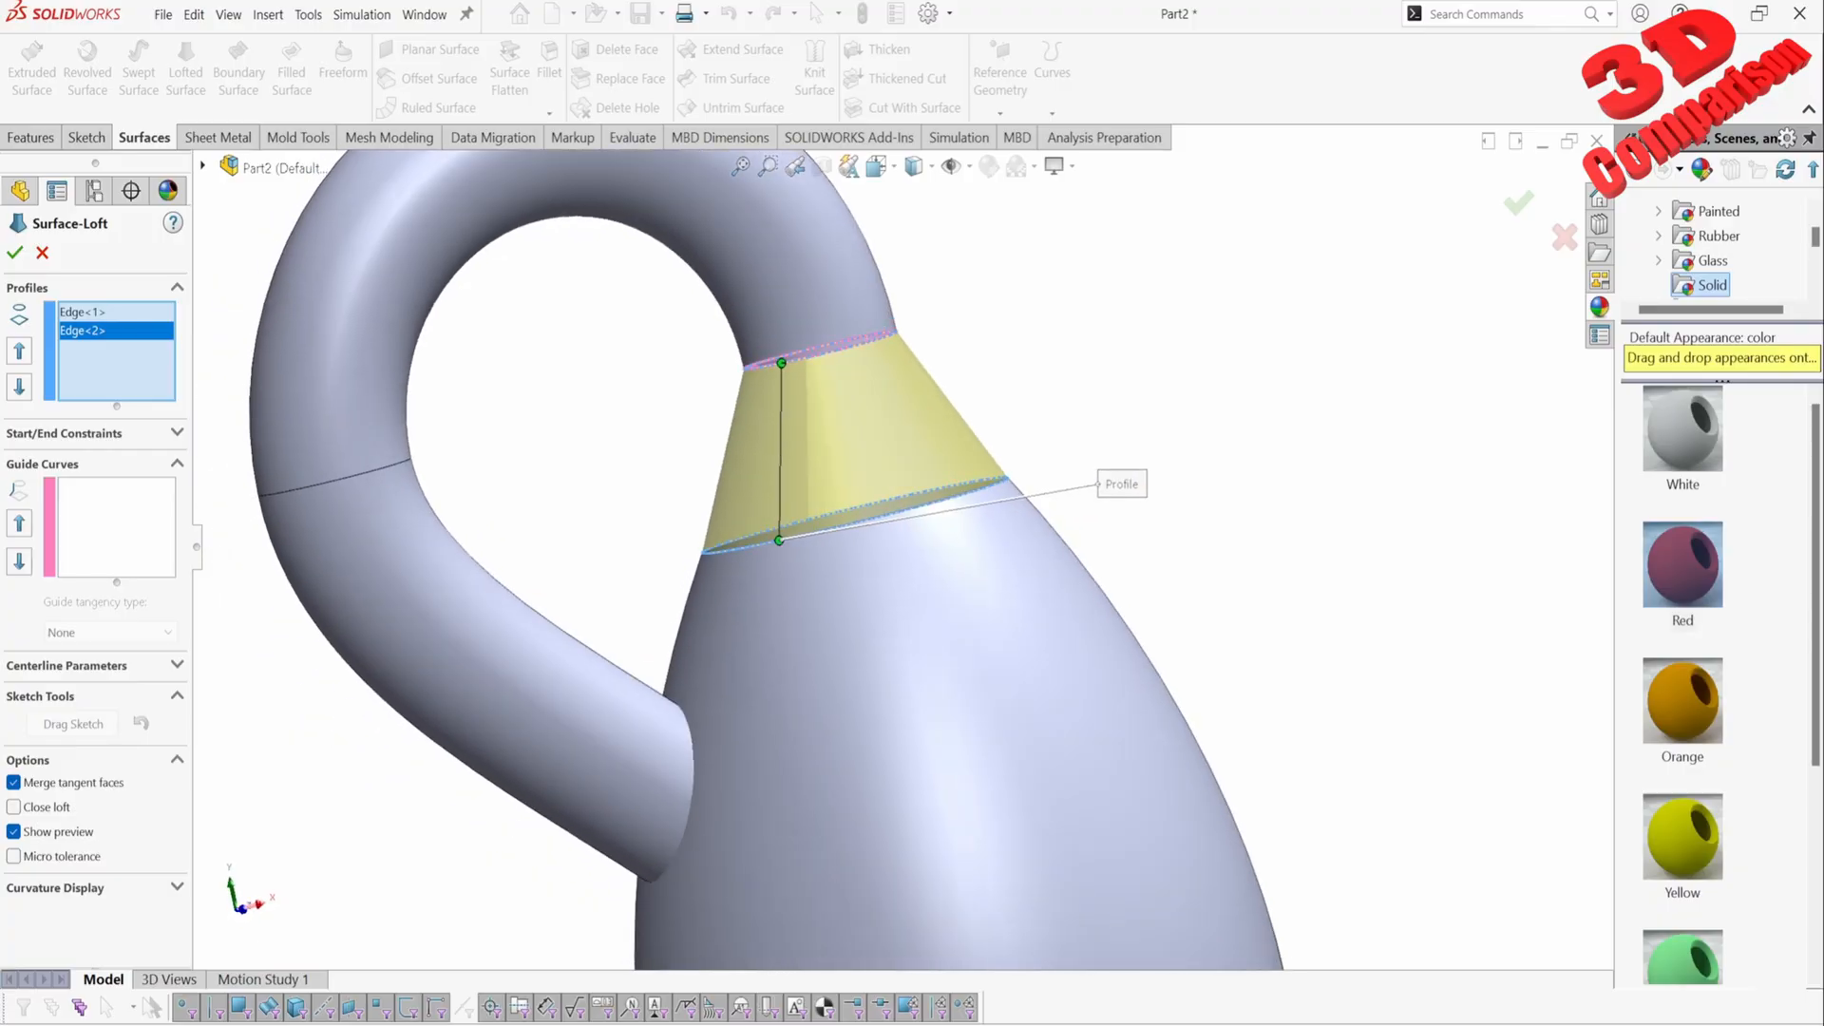
pyautogui.moveTo(855, 608); pyautogui.dragTo(865, 565, button='middle')
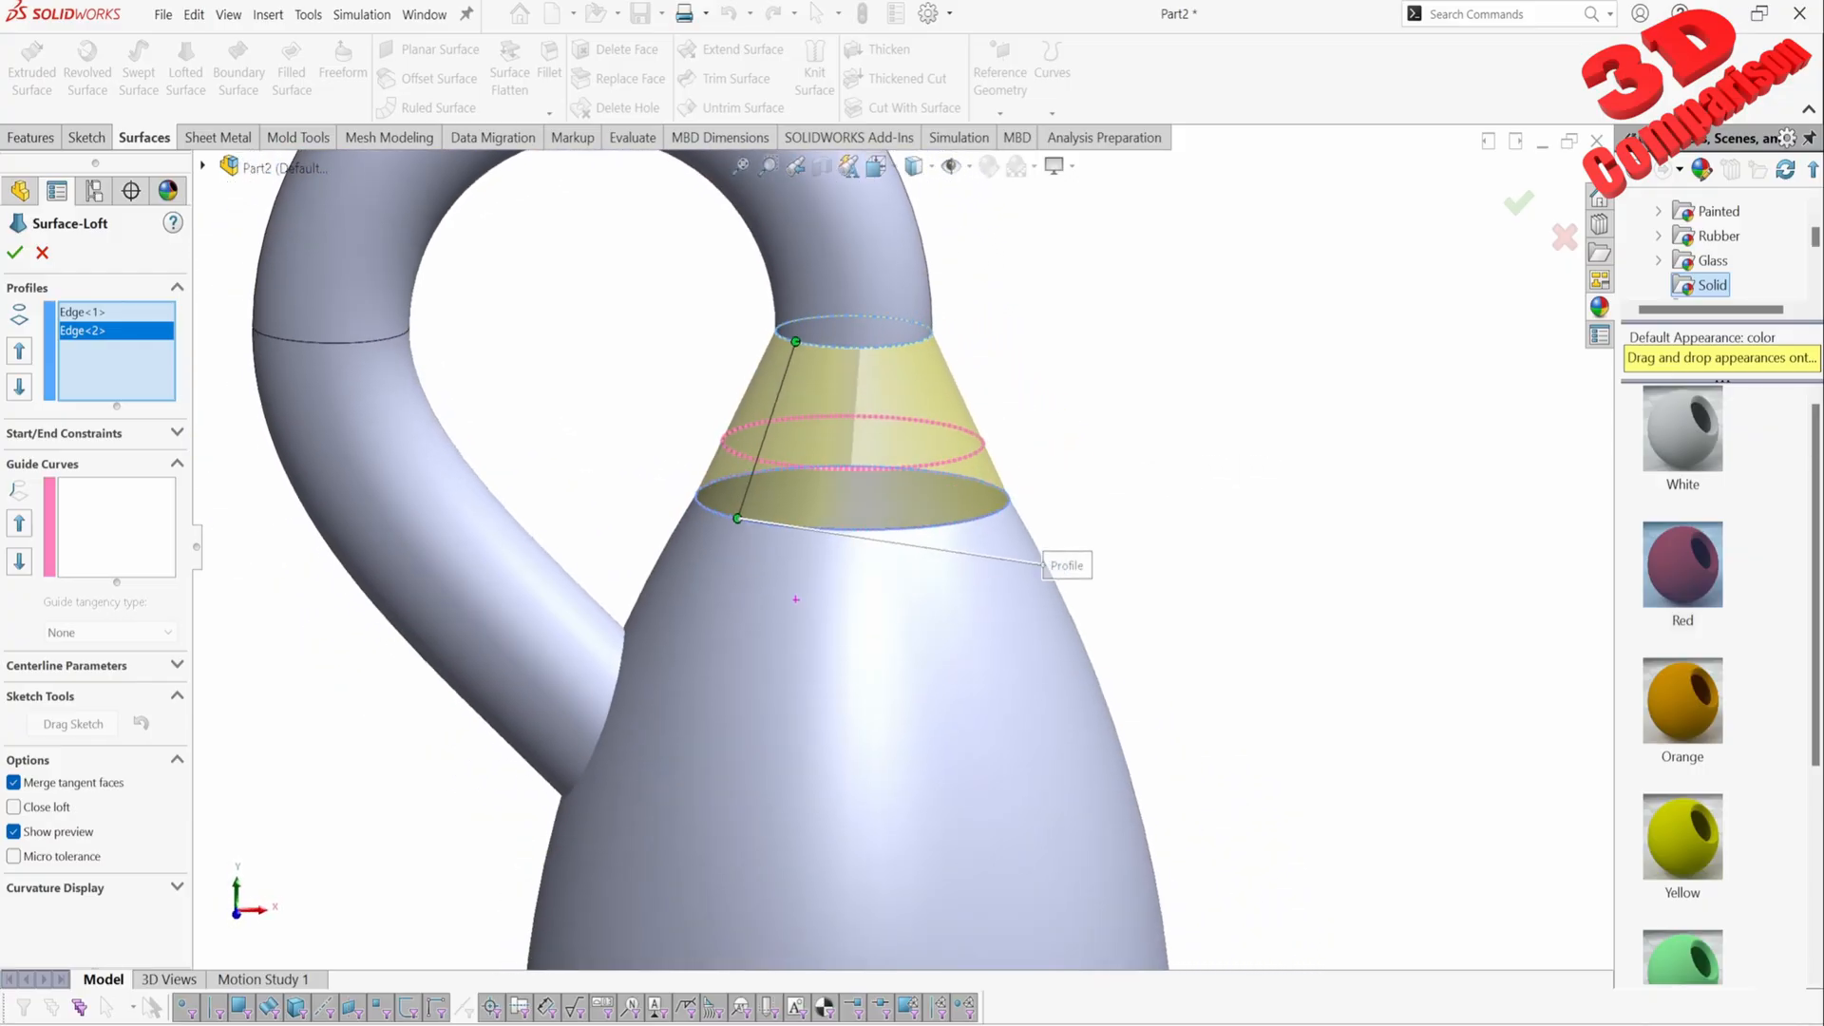
pyautogui.click(177, 433)
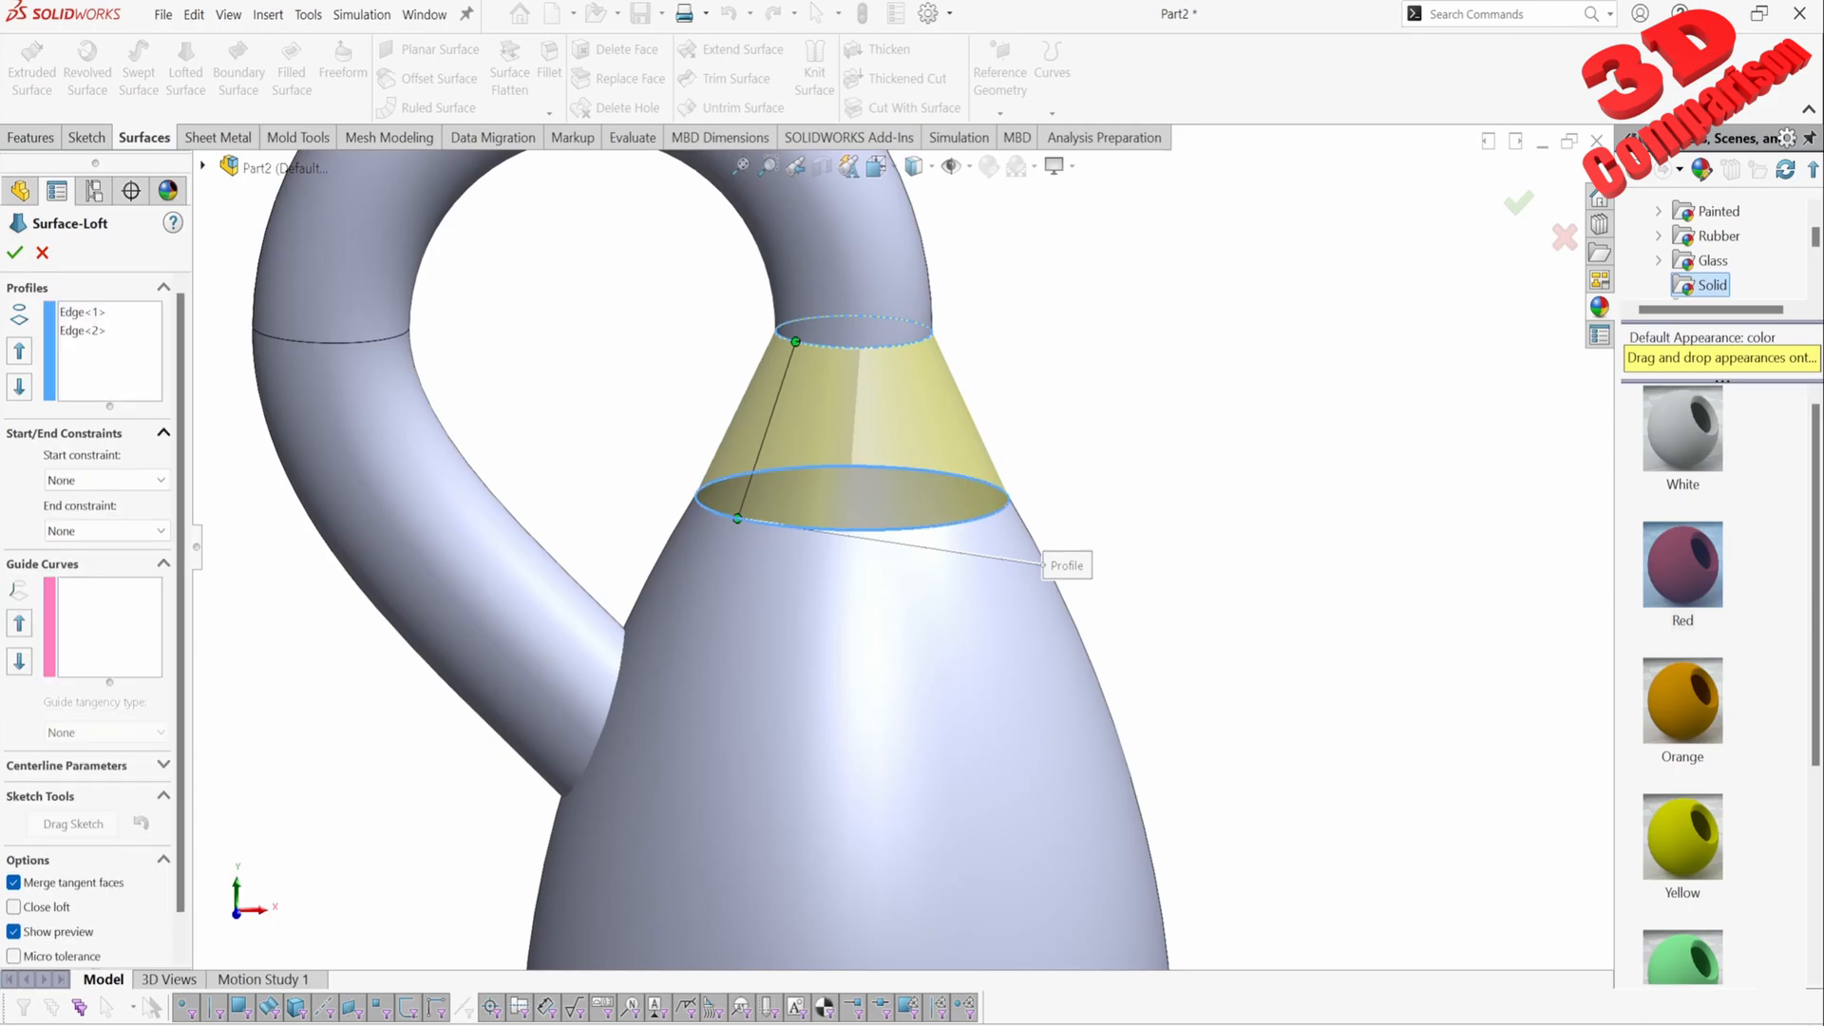
pyautogui.scroll(2, 903, 548)
pyautogui.click(14, 251)
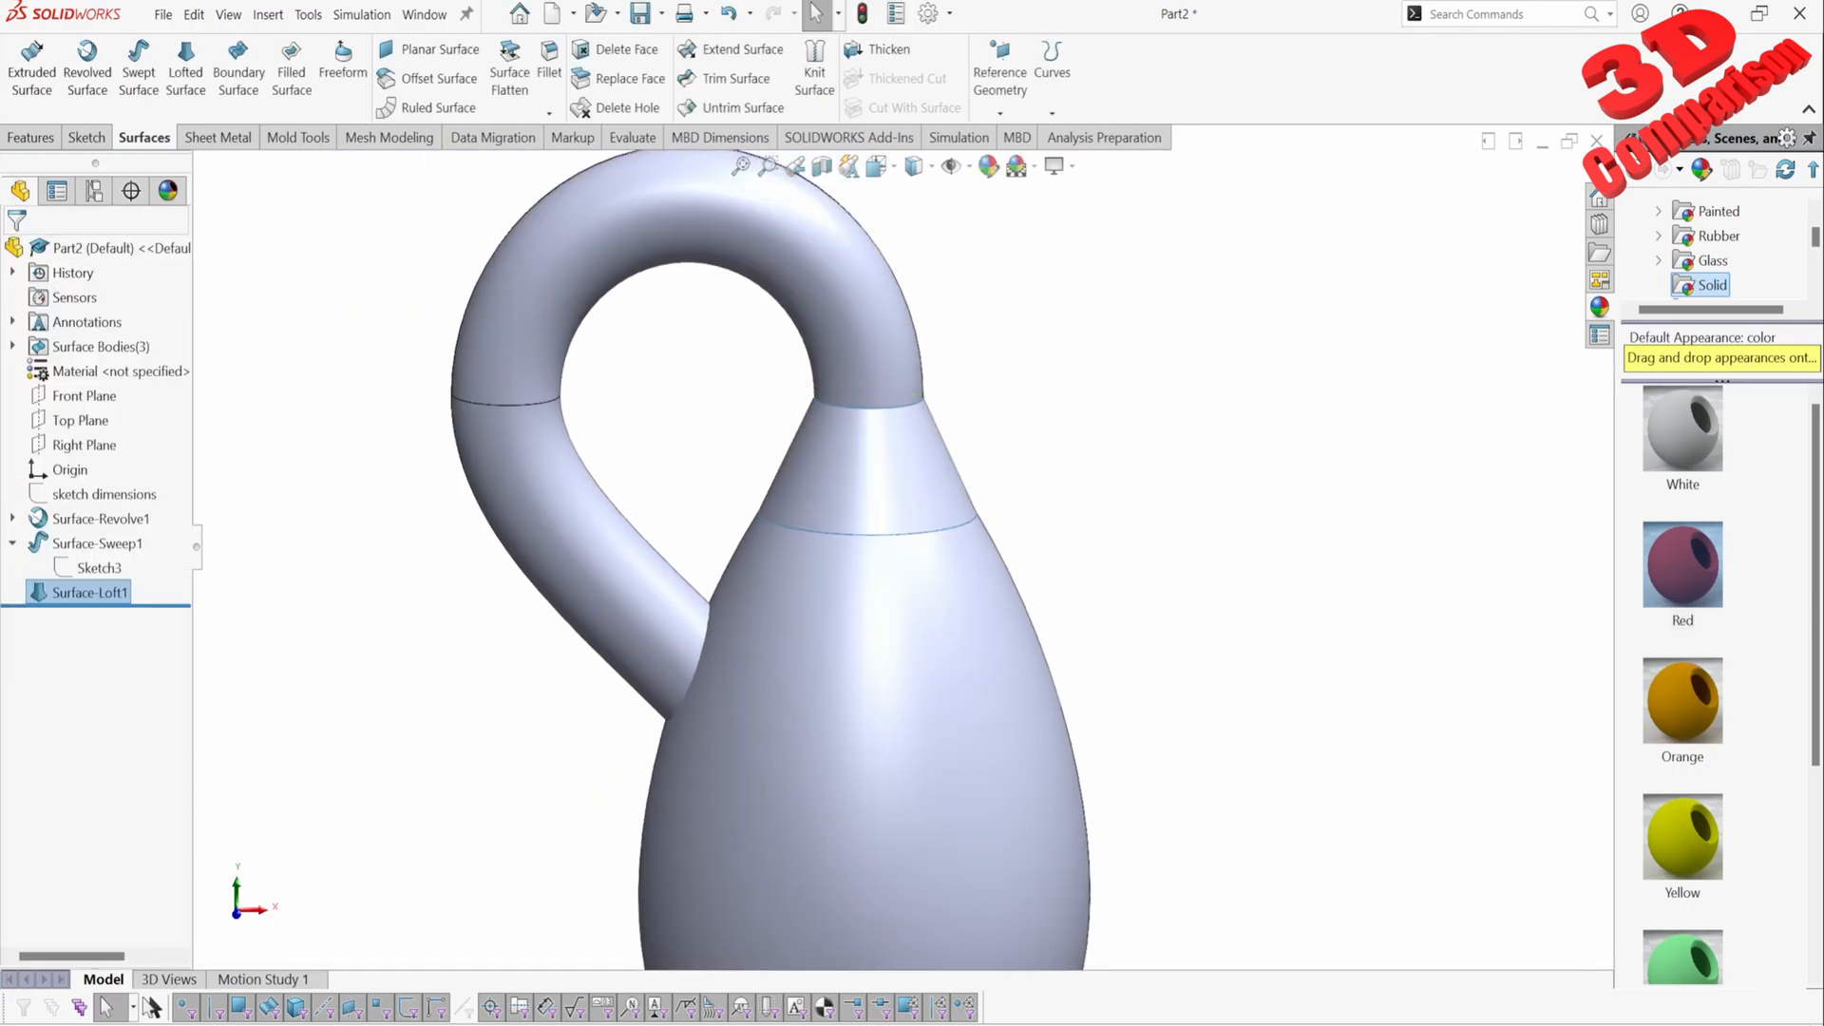
# Step: Examine the loft's junctions with the neck and body using a section view on the Front Plane
pyautogui.scroll(-2, 893, 418)
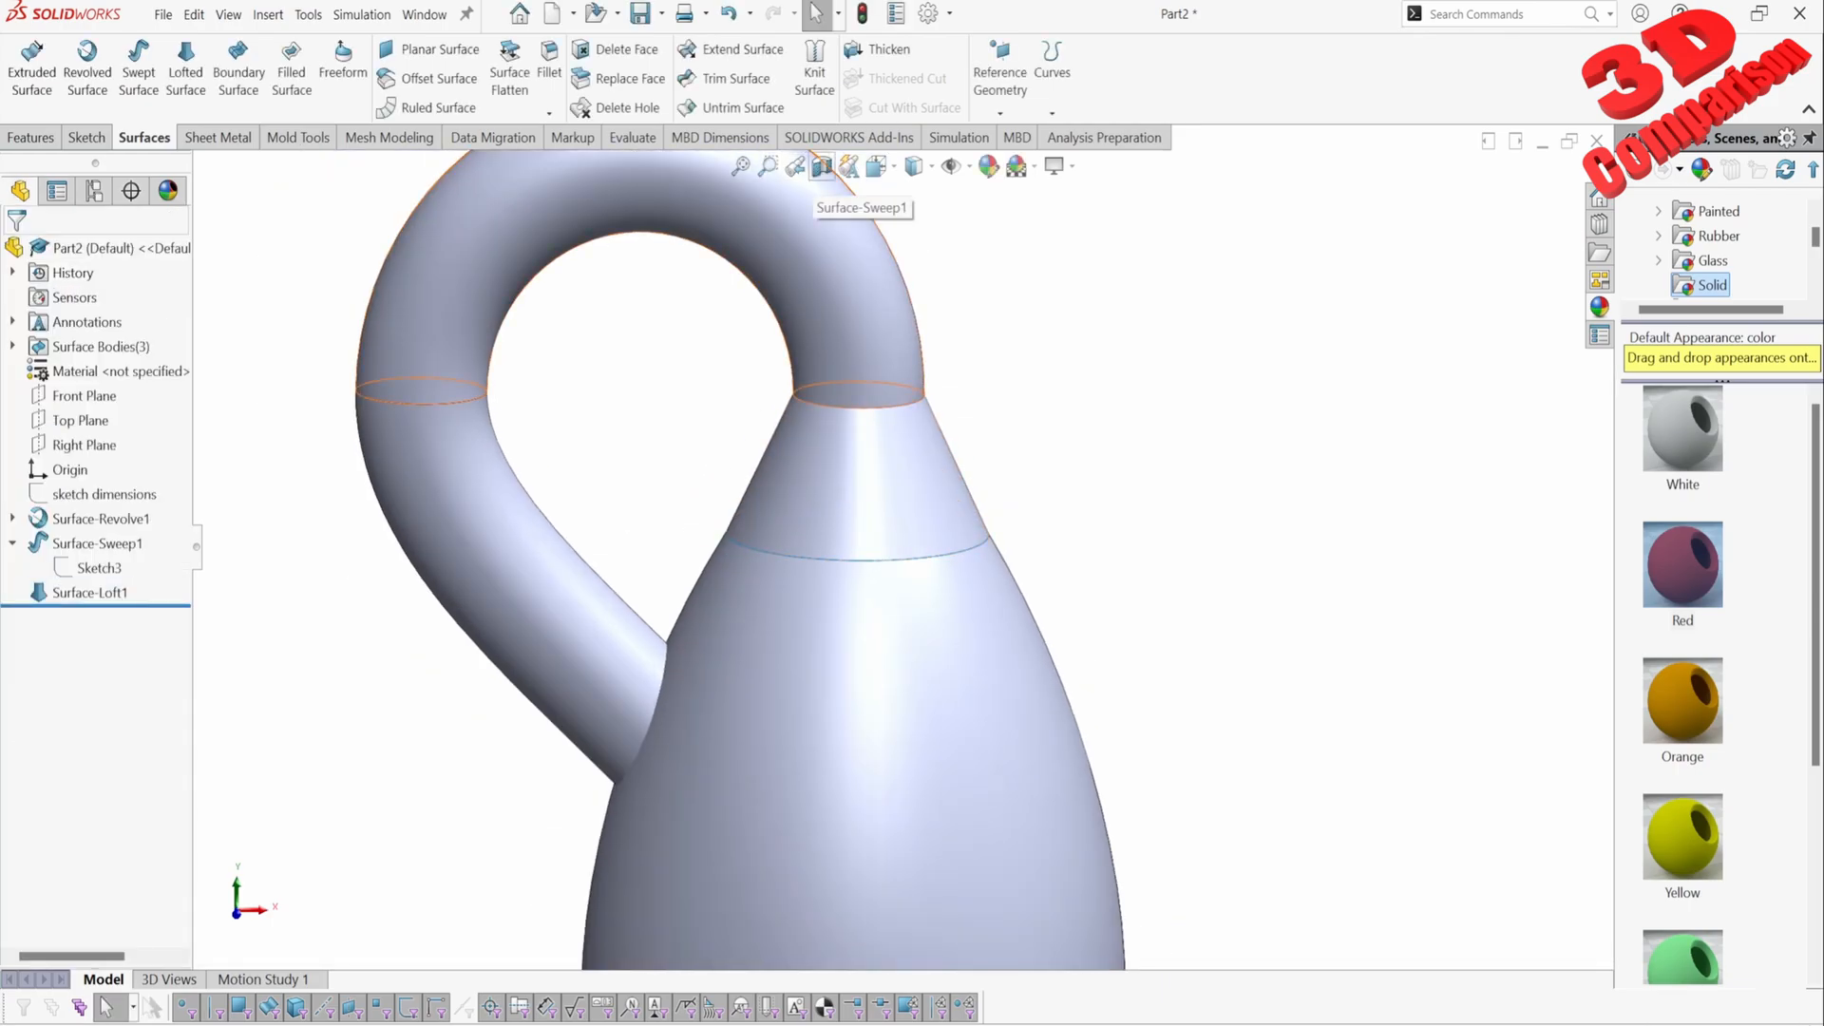
pyautogui.click(823, 166)
pyautogui.click(79, 634)
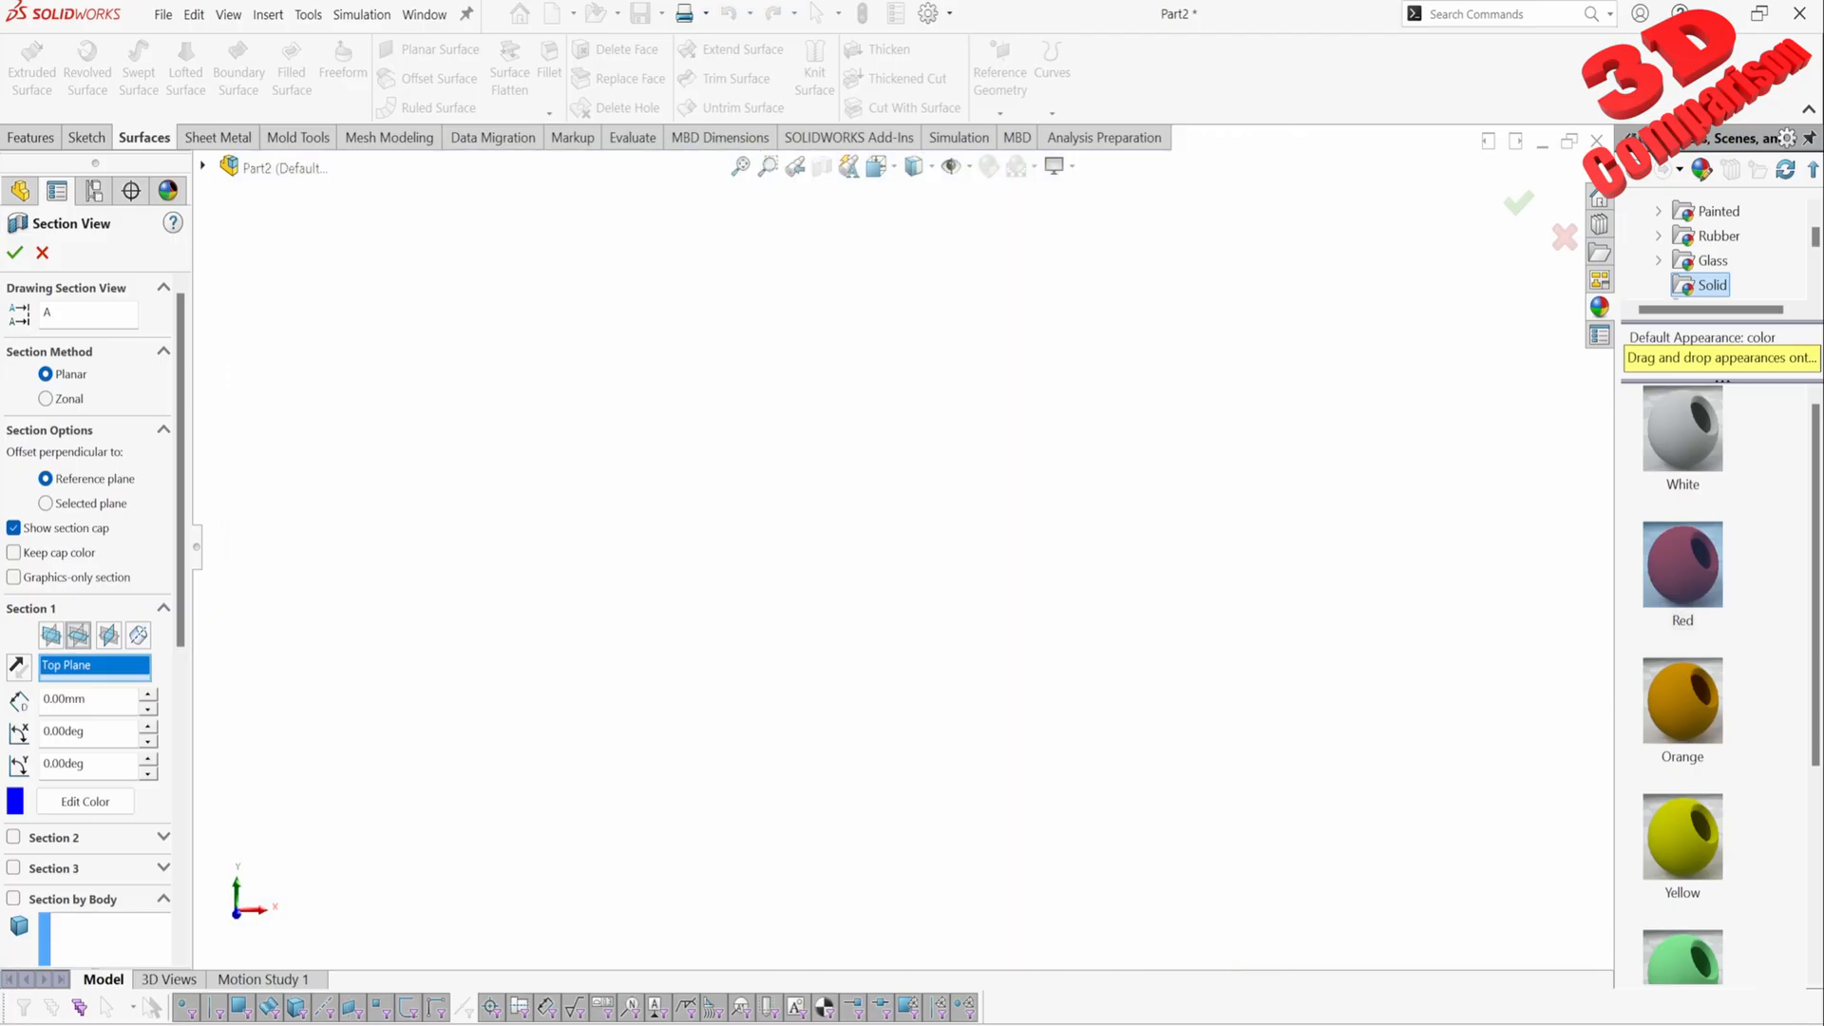
pyautogui.click(51, 635)
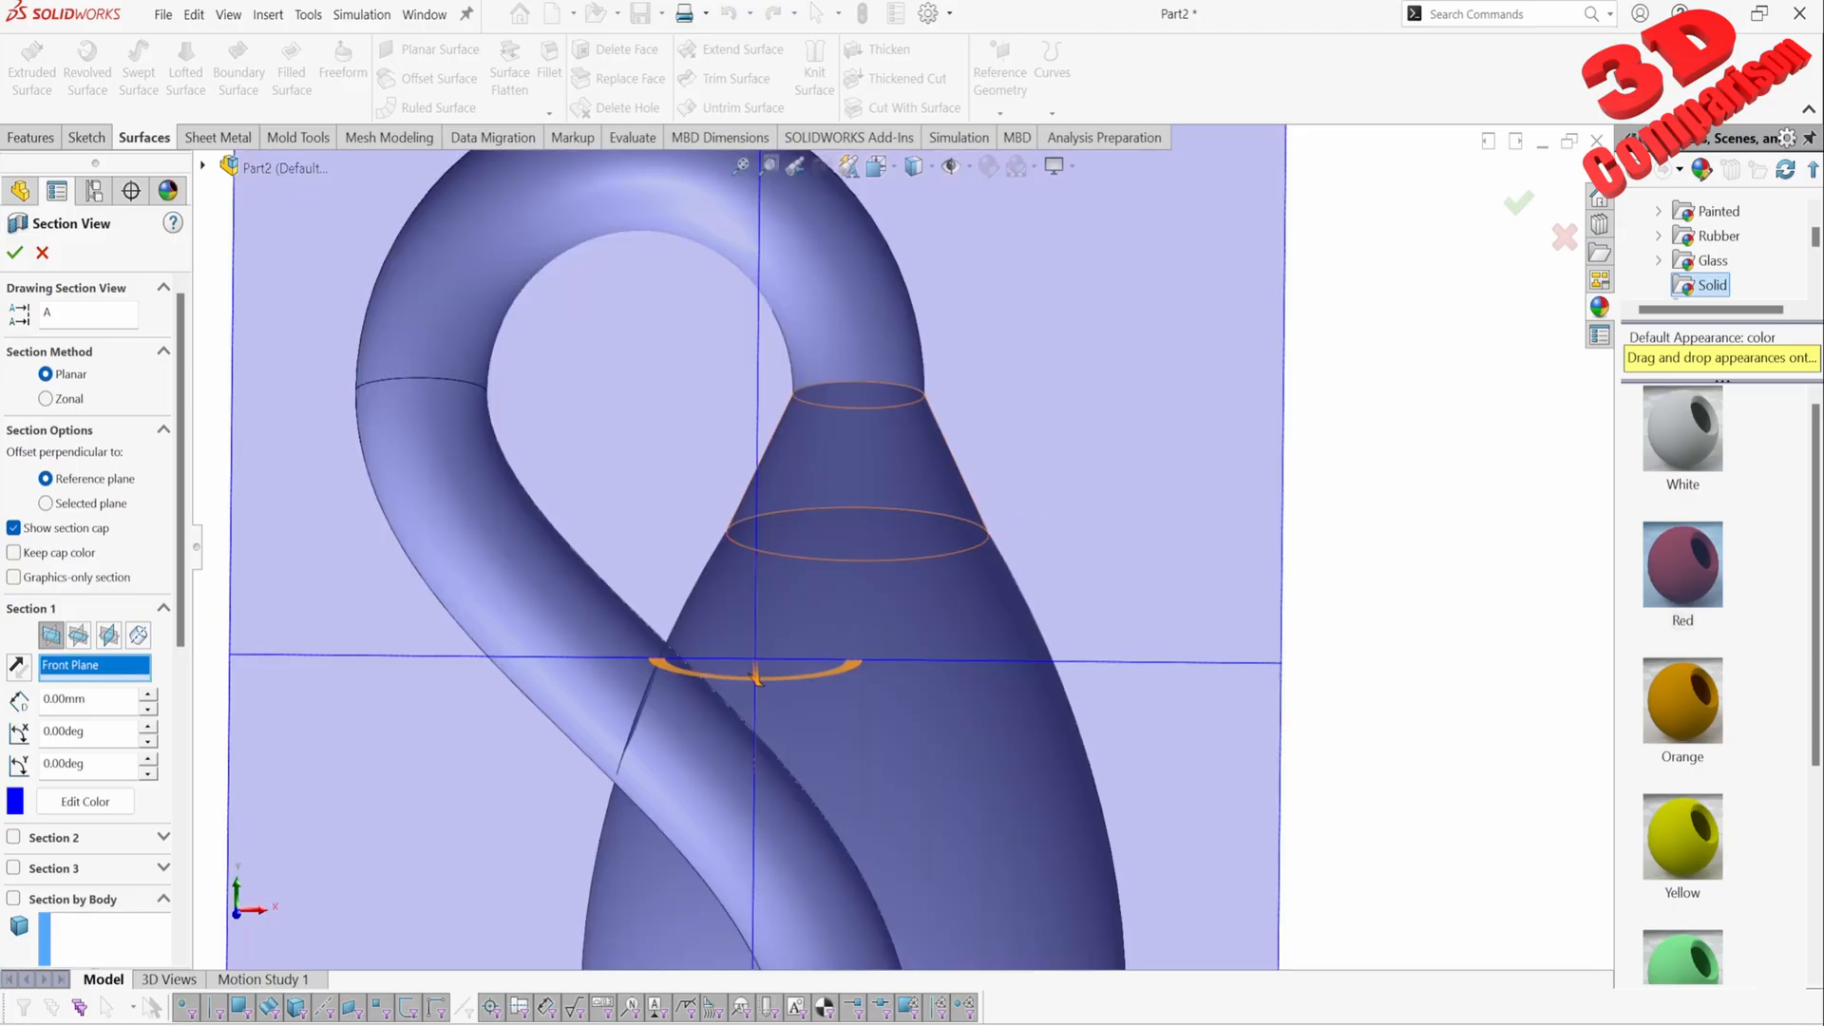
pyautogui.scroll(-5, 774, 410)
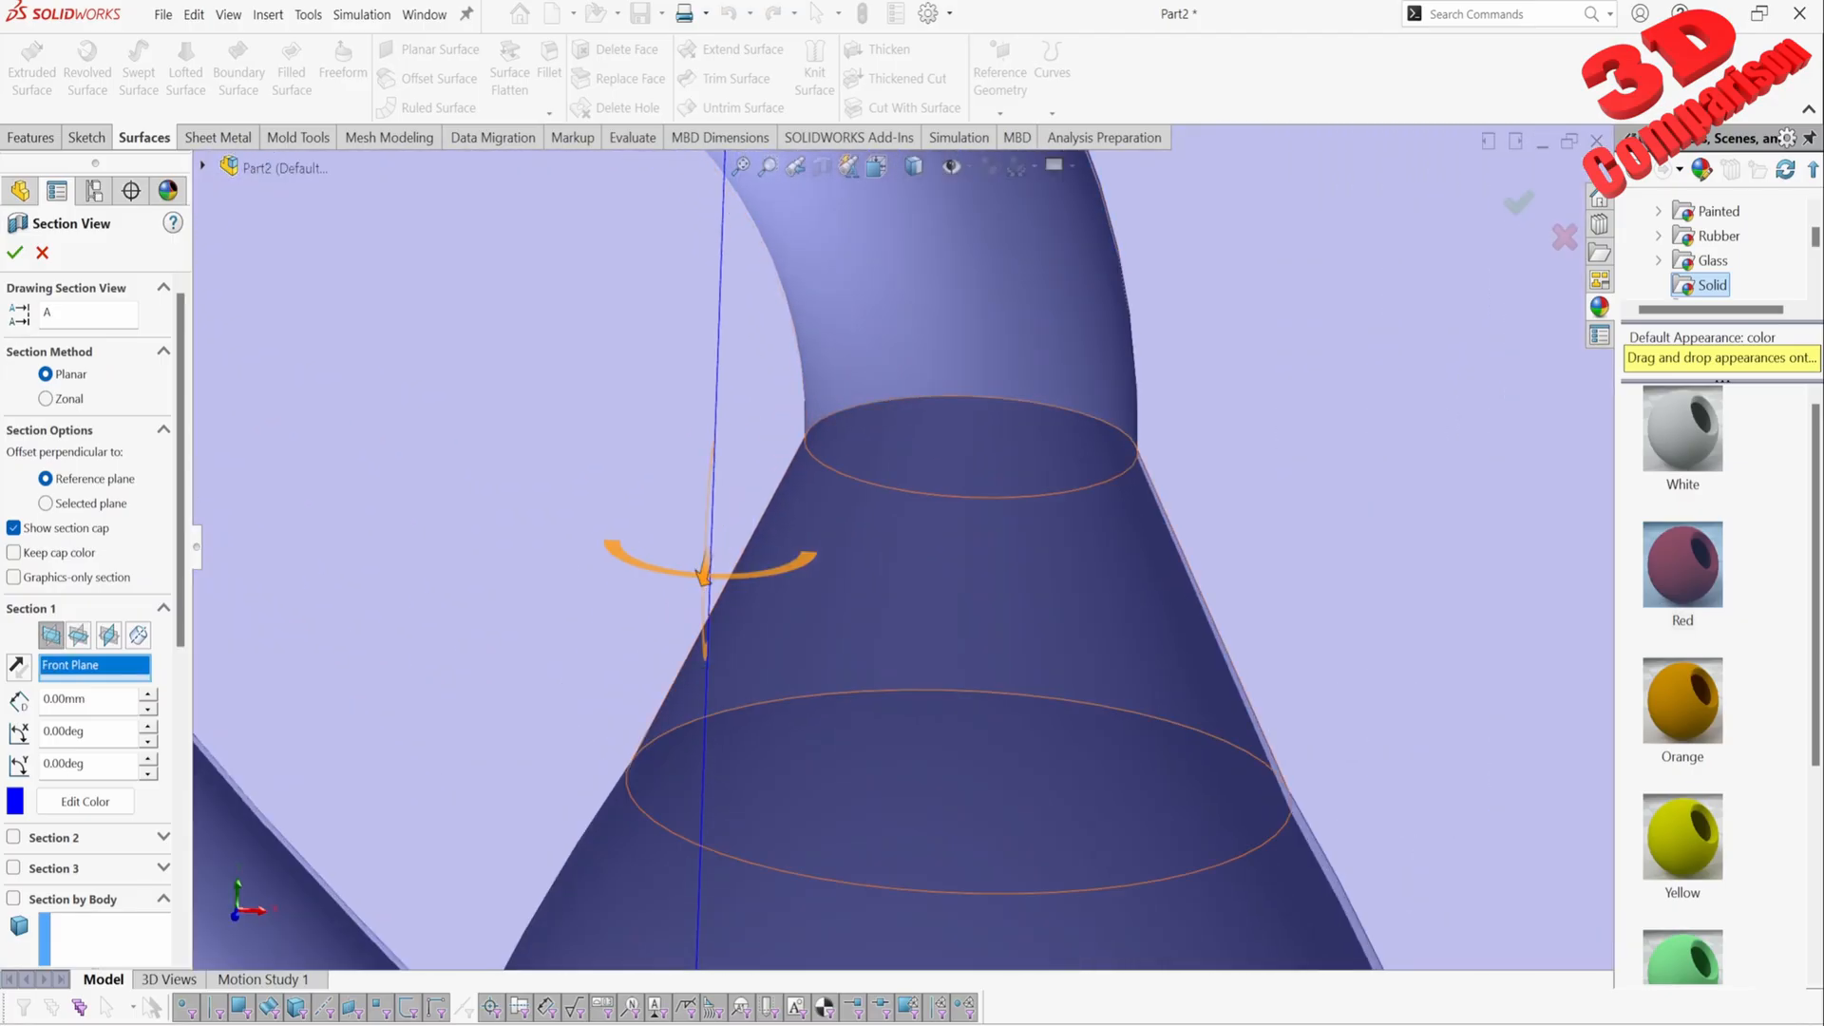
pyautogui.click(14, 251)
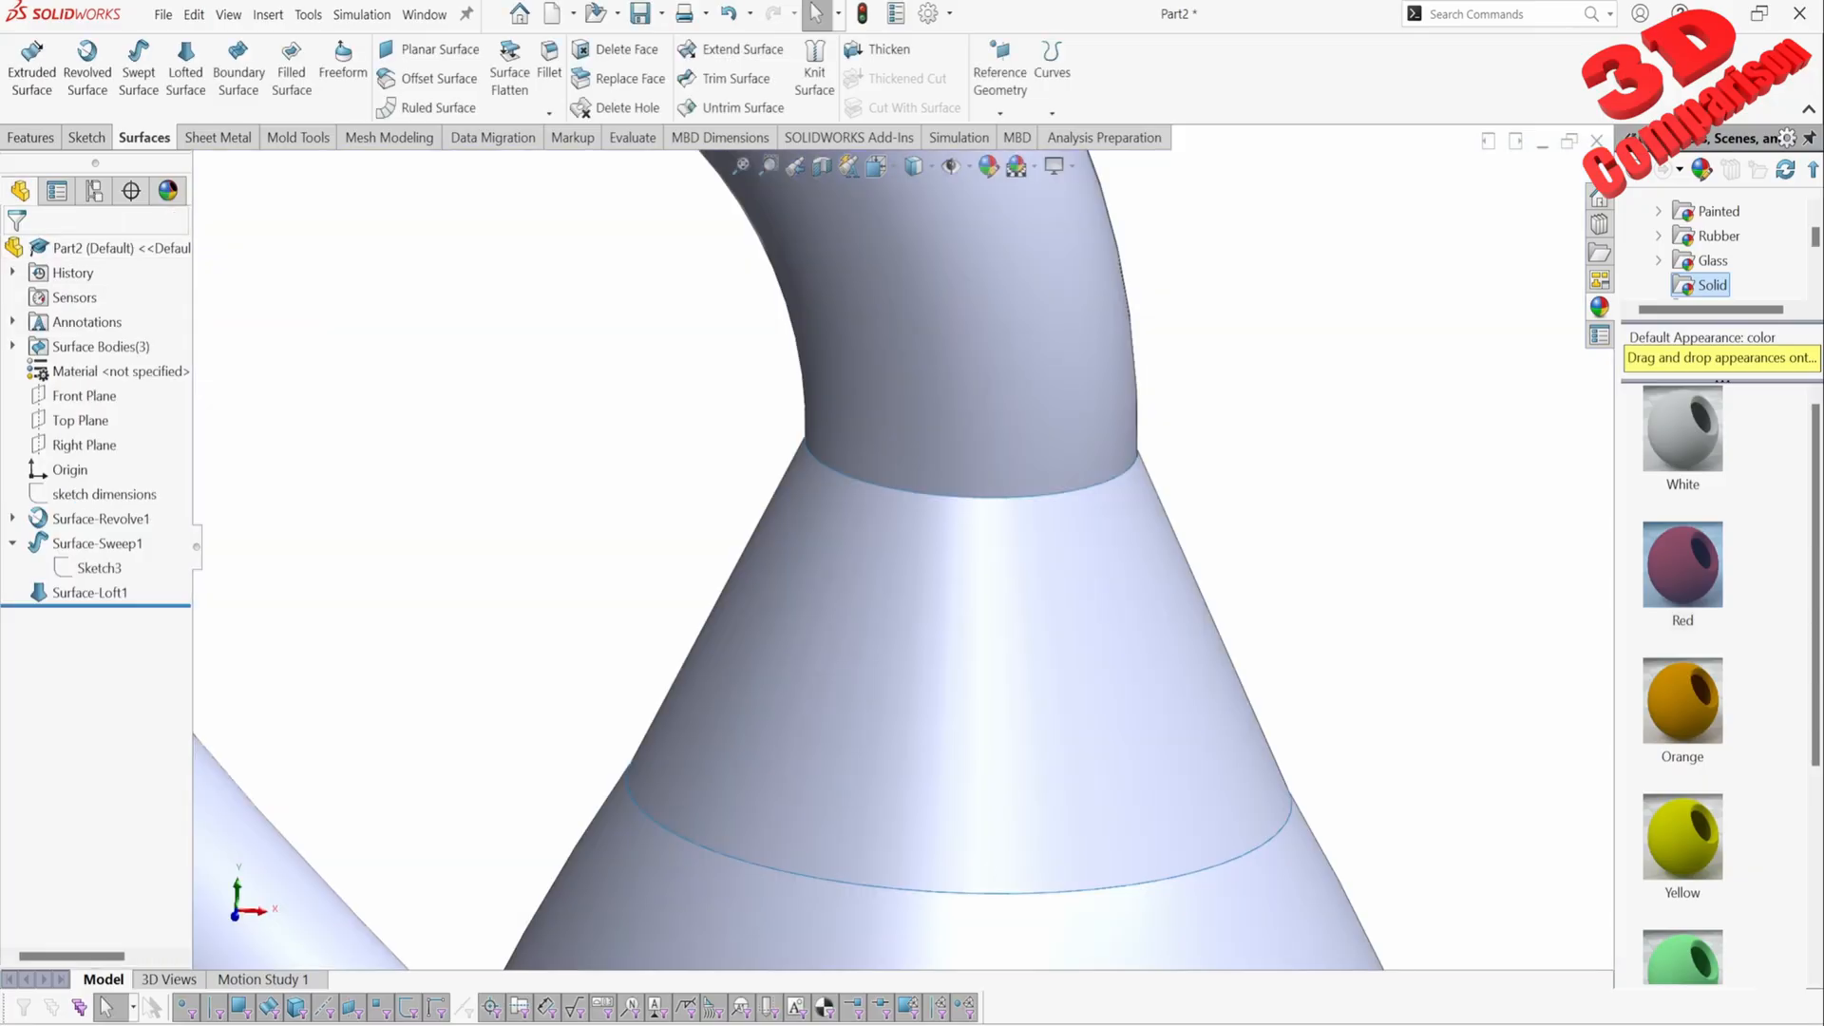
# Step: Edit the surface loft and set its start constraint to Tangency To Face with a tangent length of 2
pyautogui.click(81, 592)
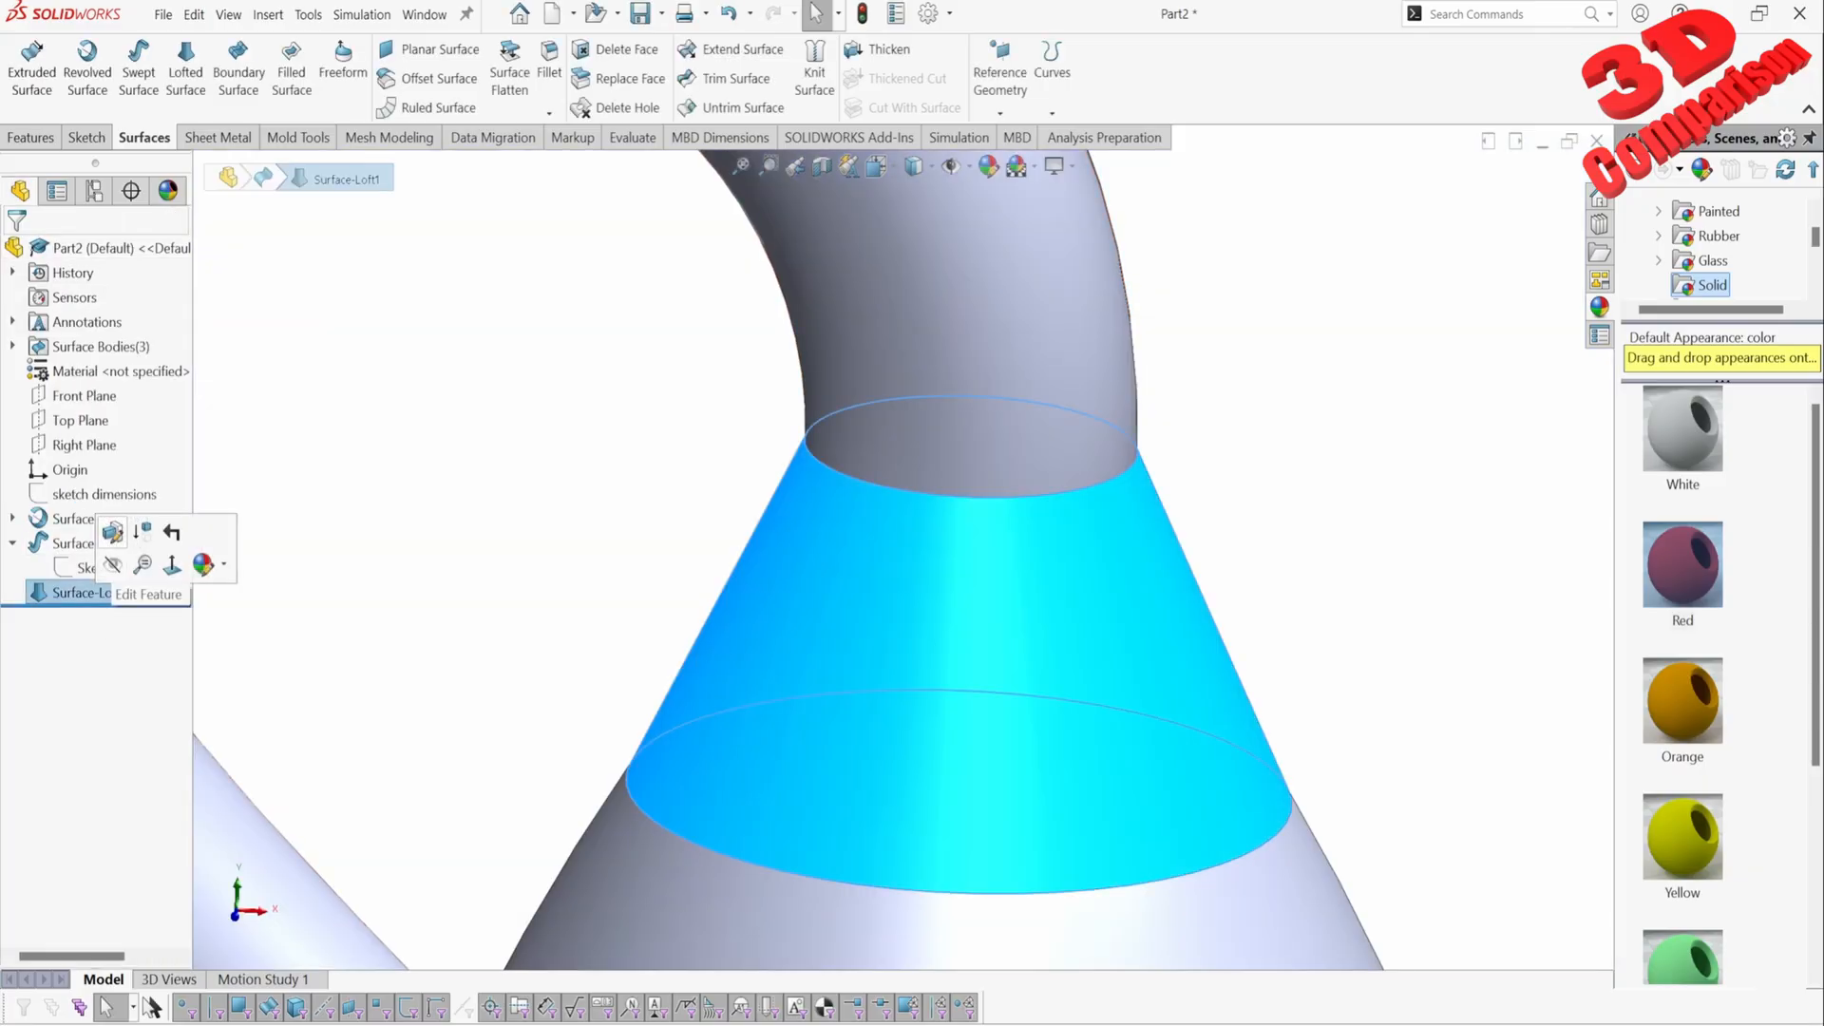
pyautogui.click(112, 532)
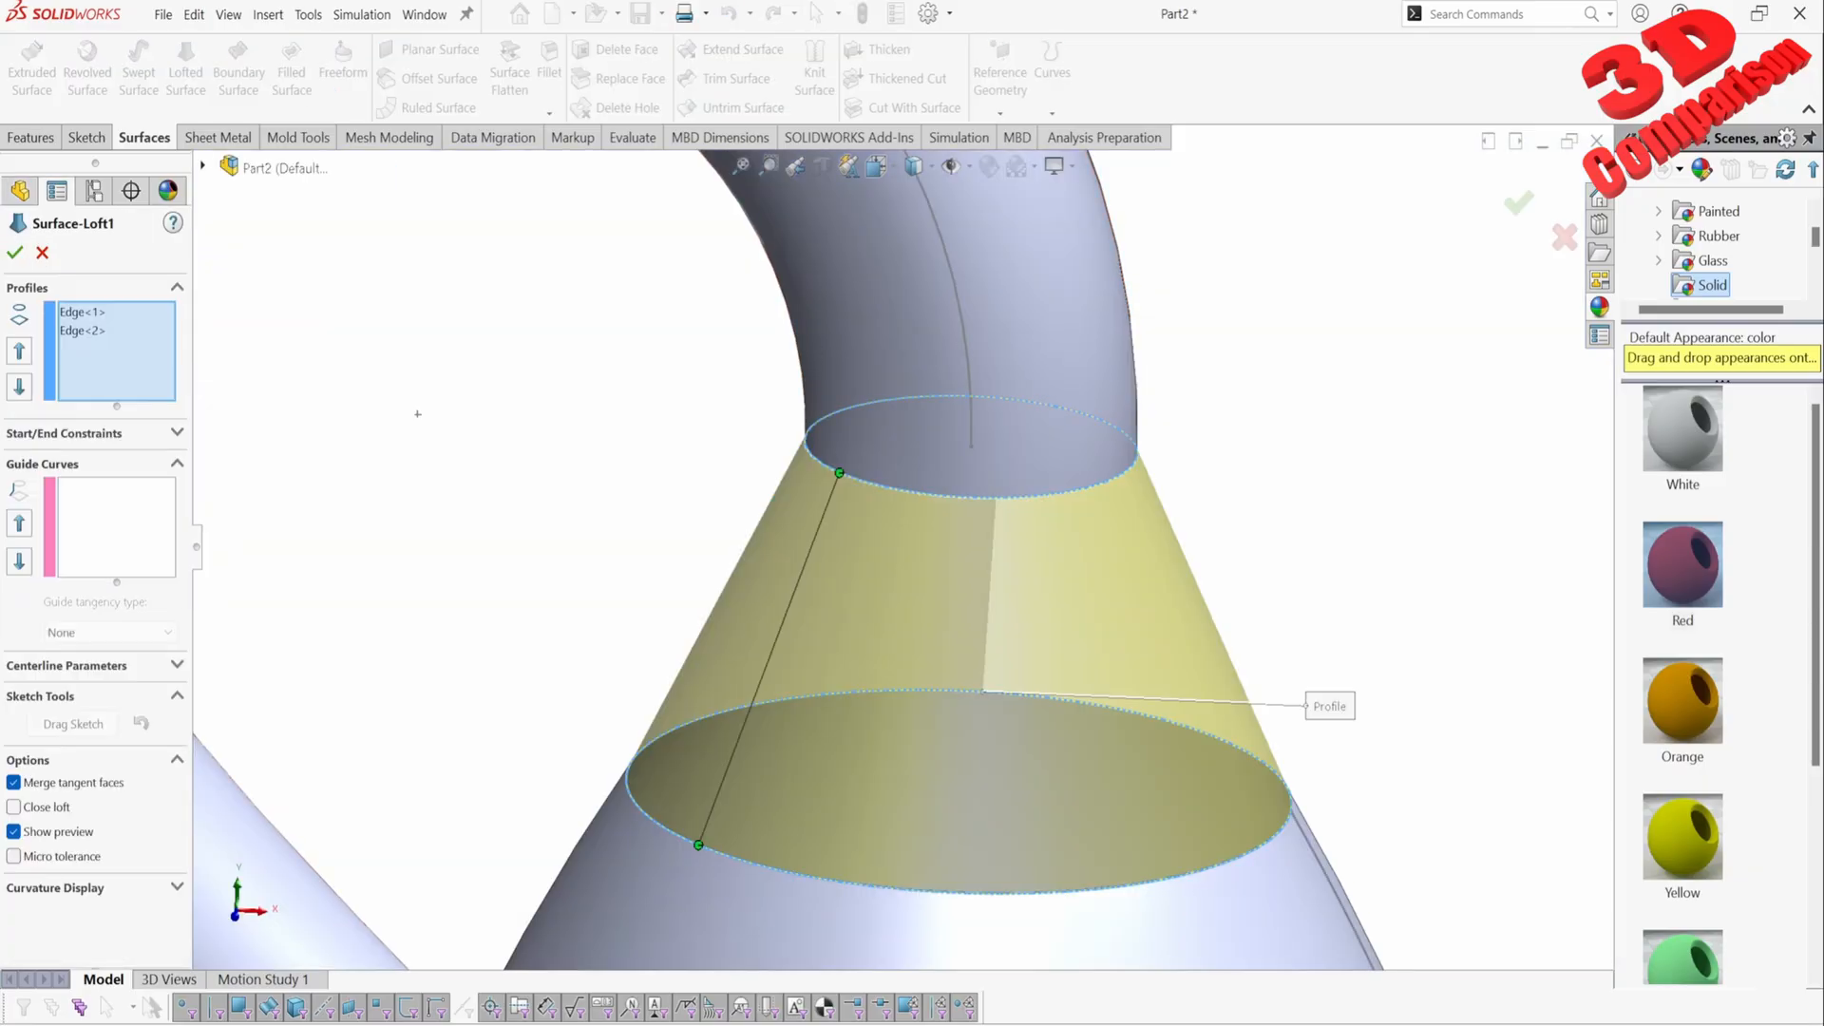
pyautogui.click(176, 433)
pyautogui.click(108, 479)
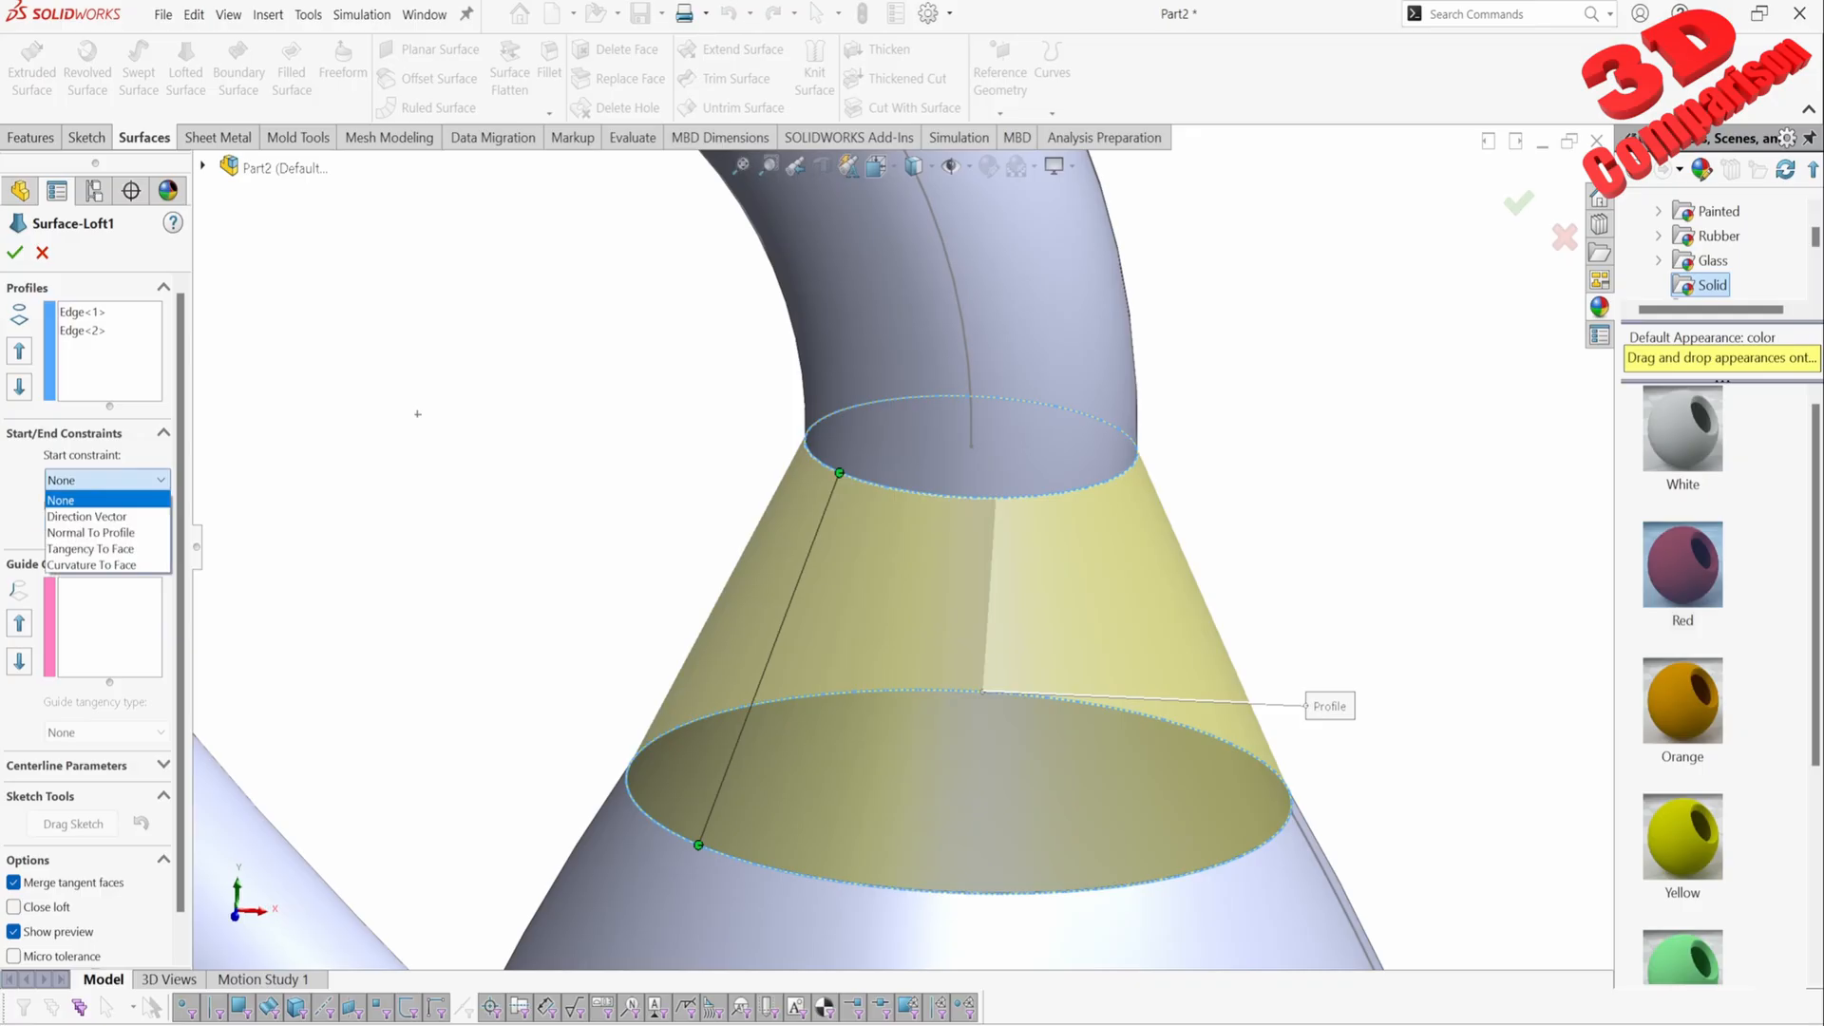
pyautogui.click(91, 549)
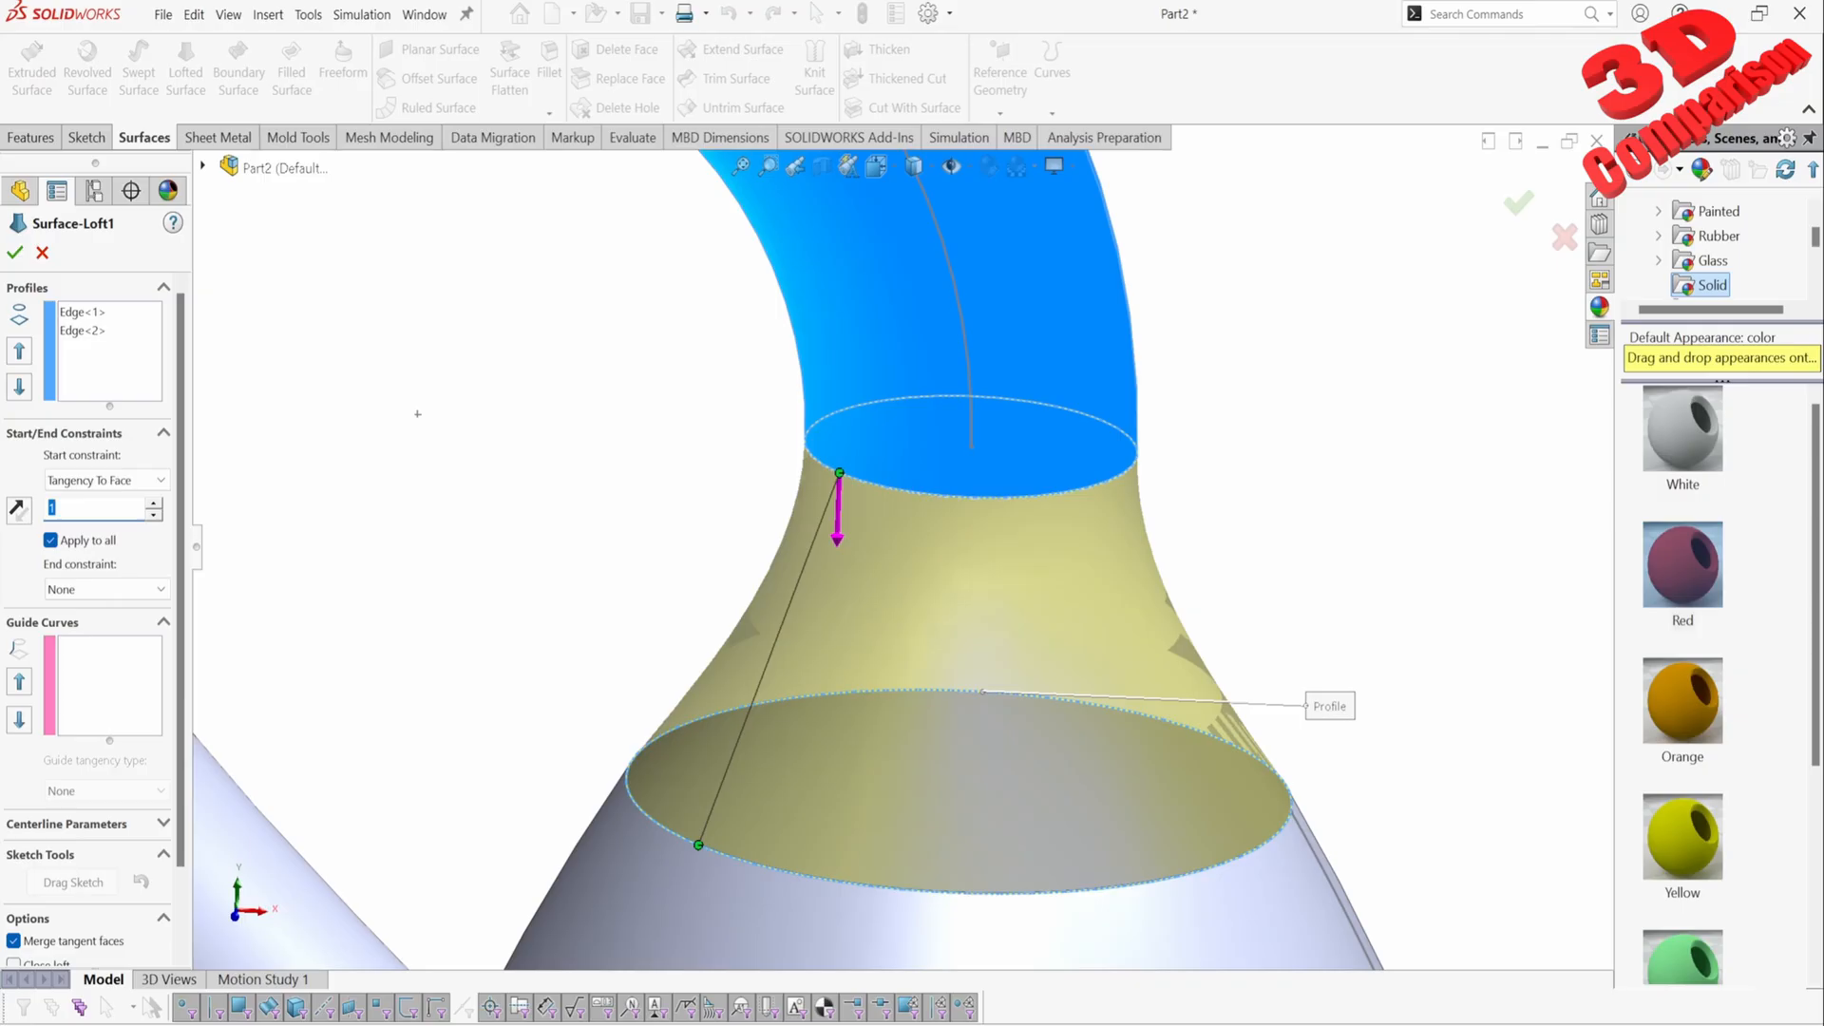
pyautogui.write('2')
pyautogui.press('Tab')
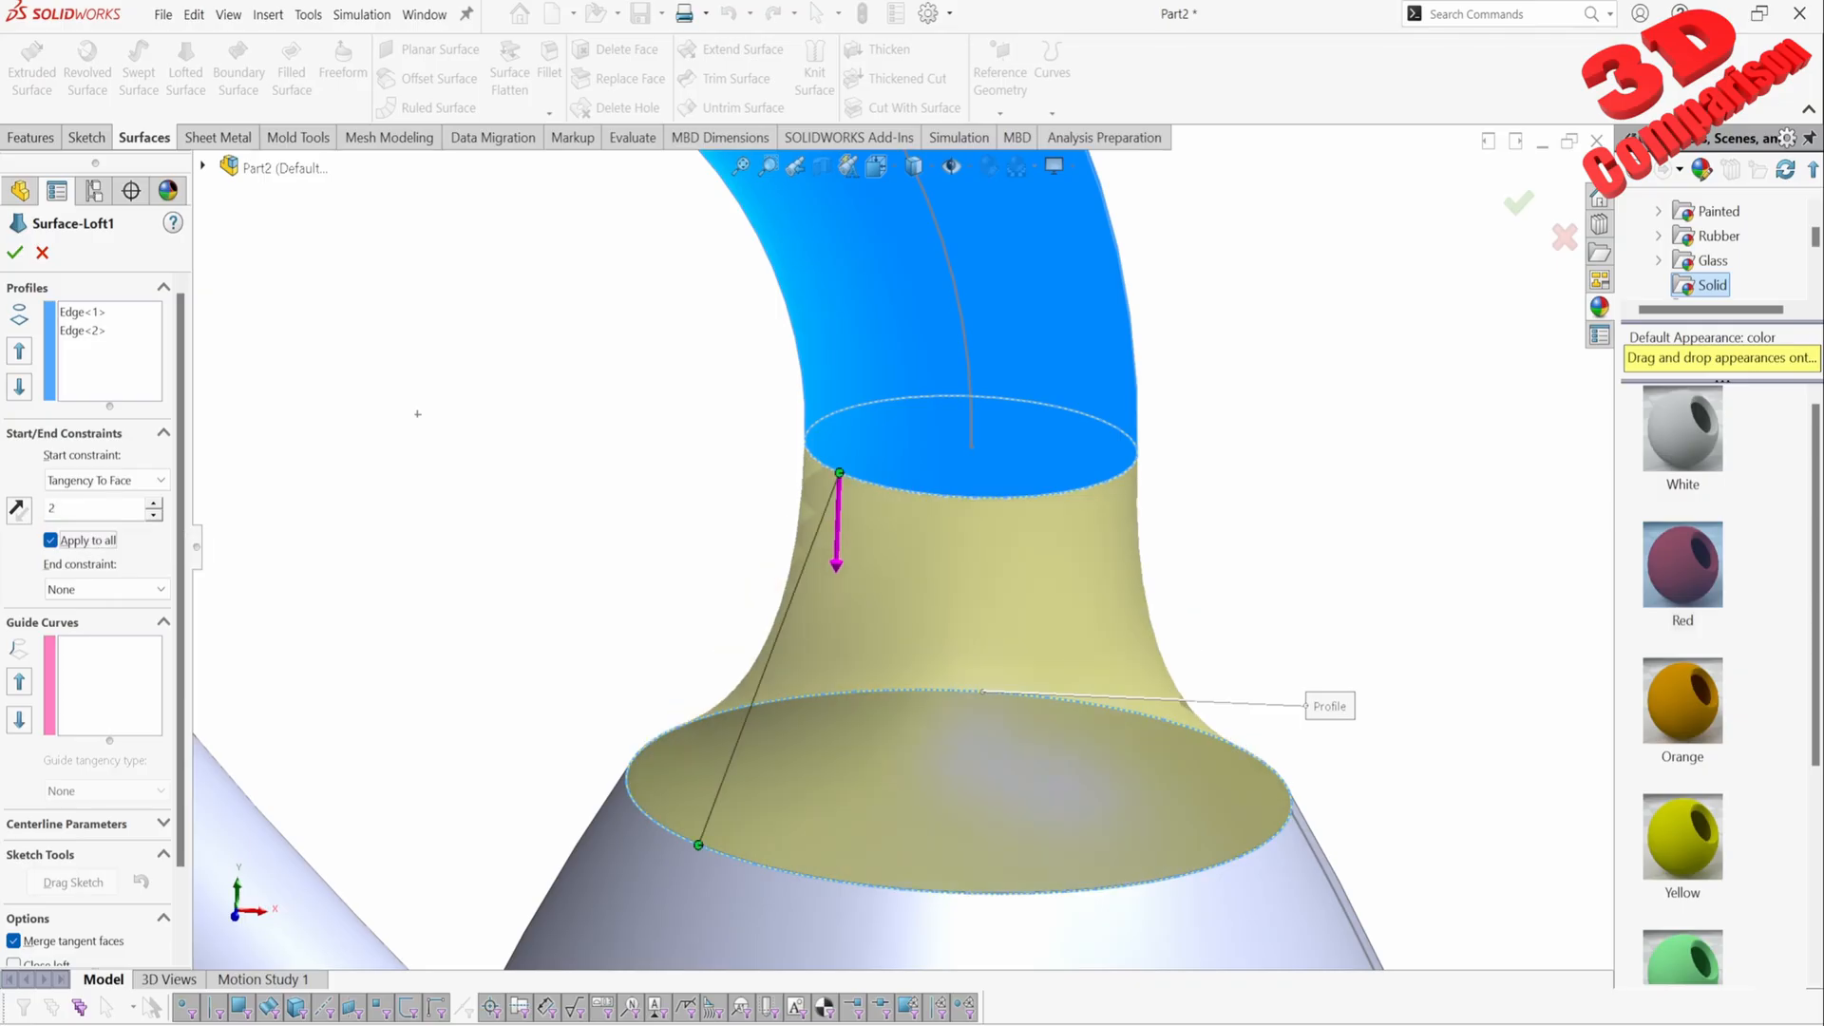
# Step: Set the start tangent length of the neck-to-body surface loft to 0.5
pyautogui.scroll(-3, 909, 549)
pyautogui.moveTo(909, 549); pyautogui.dragTo(907, 467, button='middle')
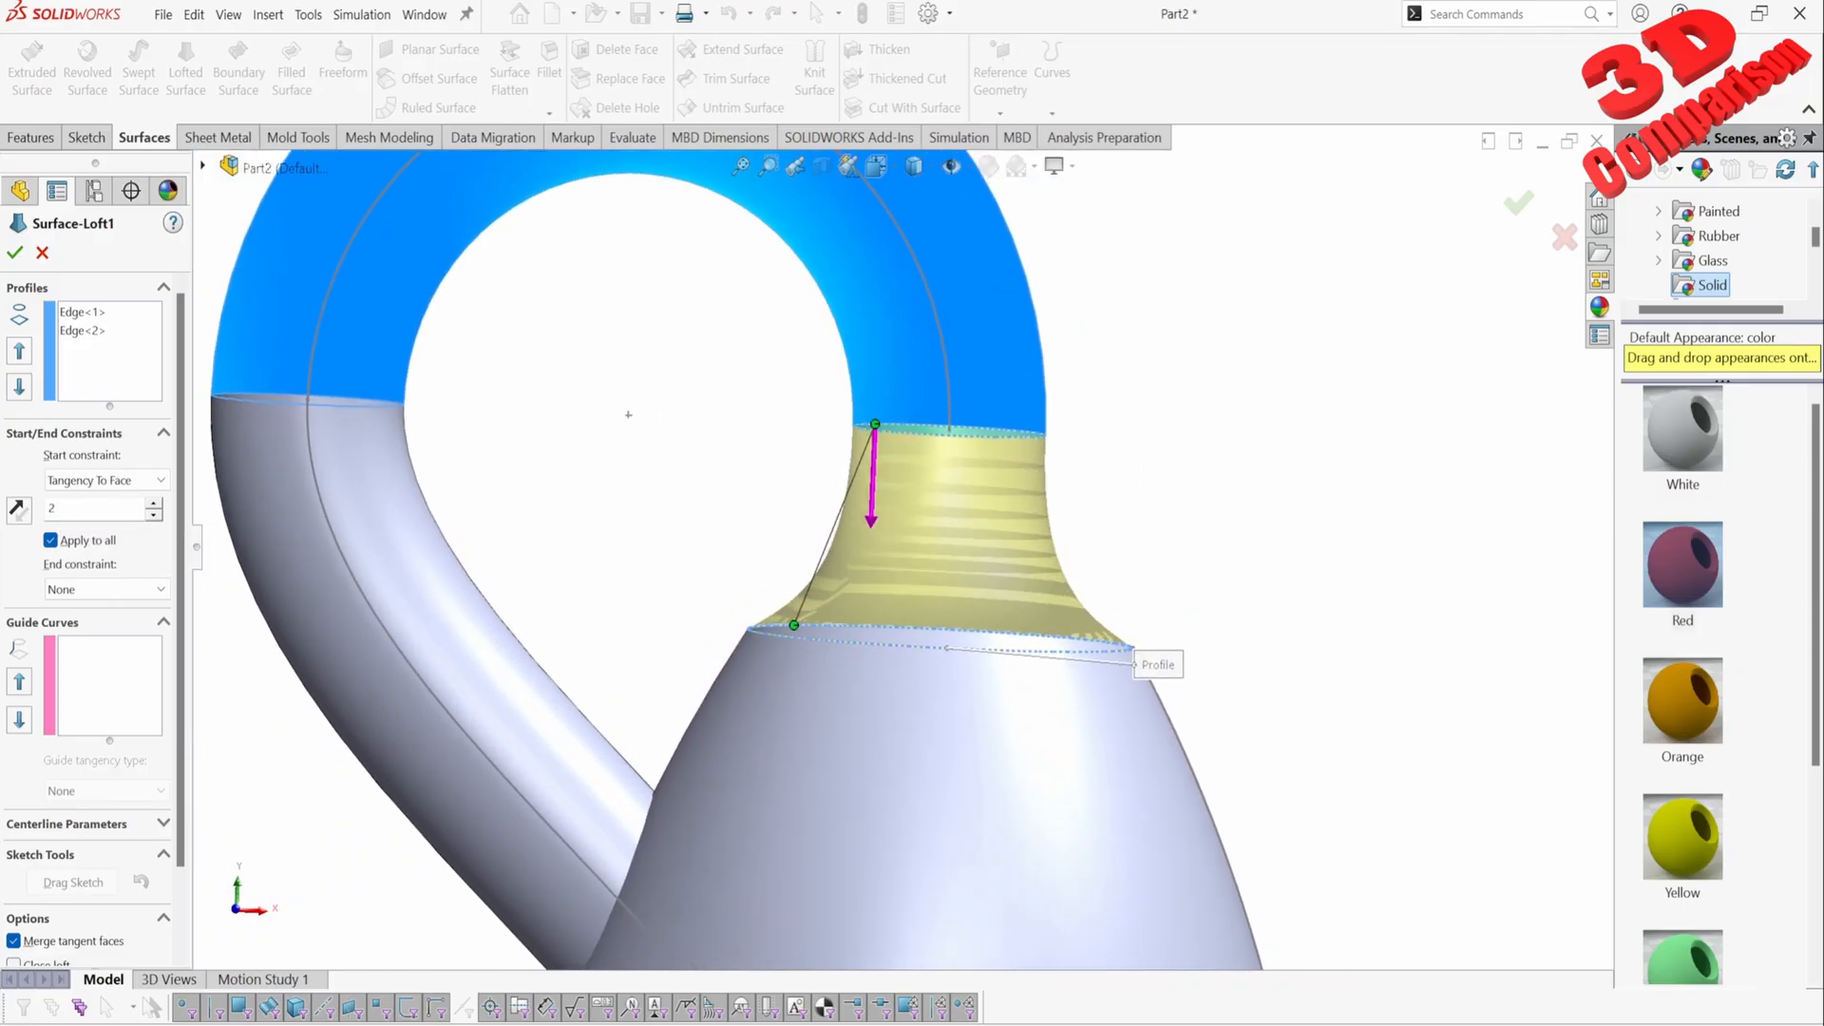
pyautogui.doubleClick(80, 509)
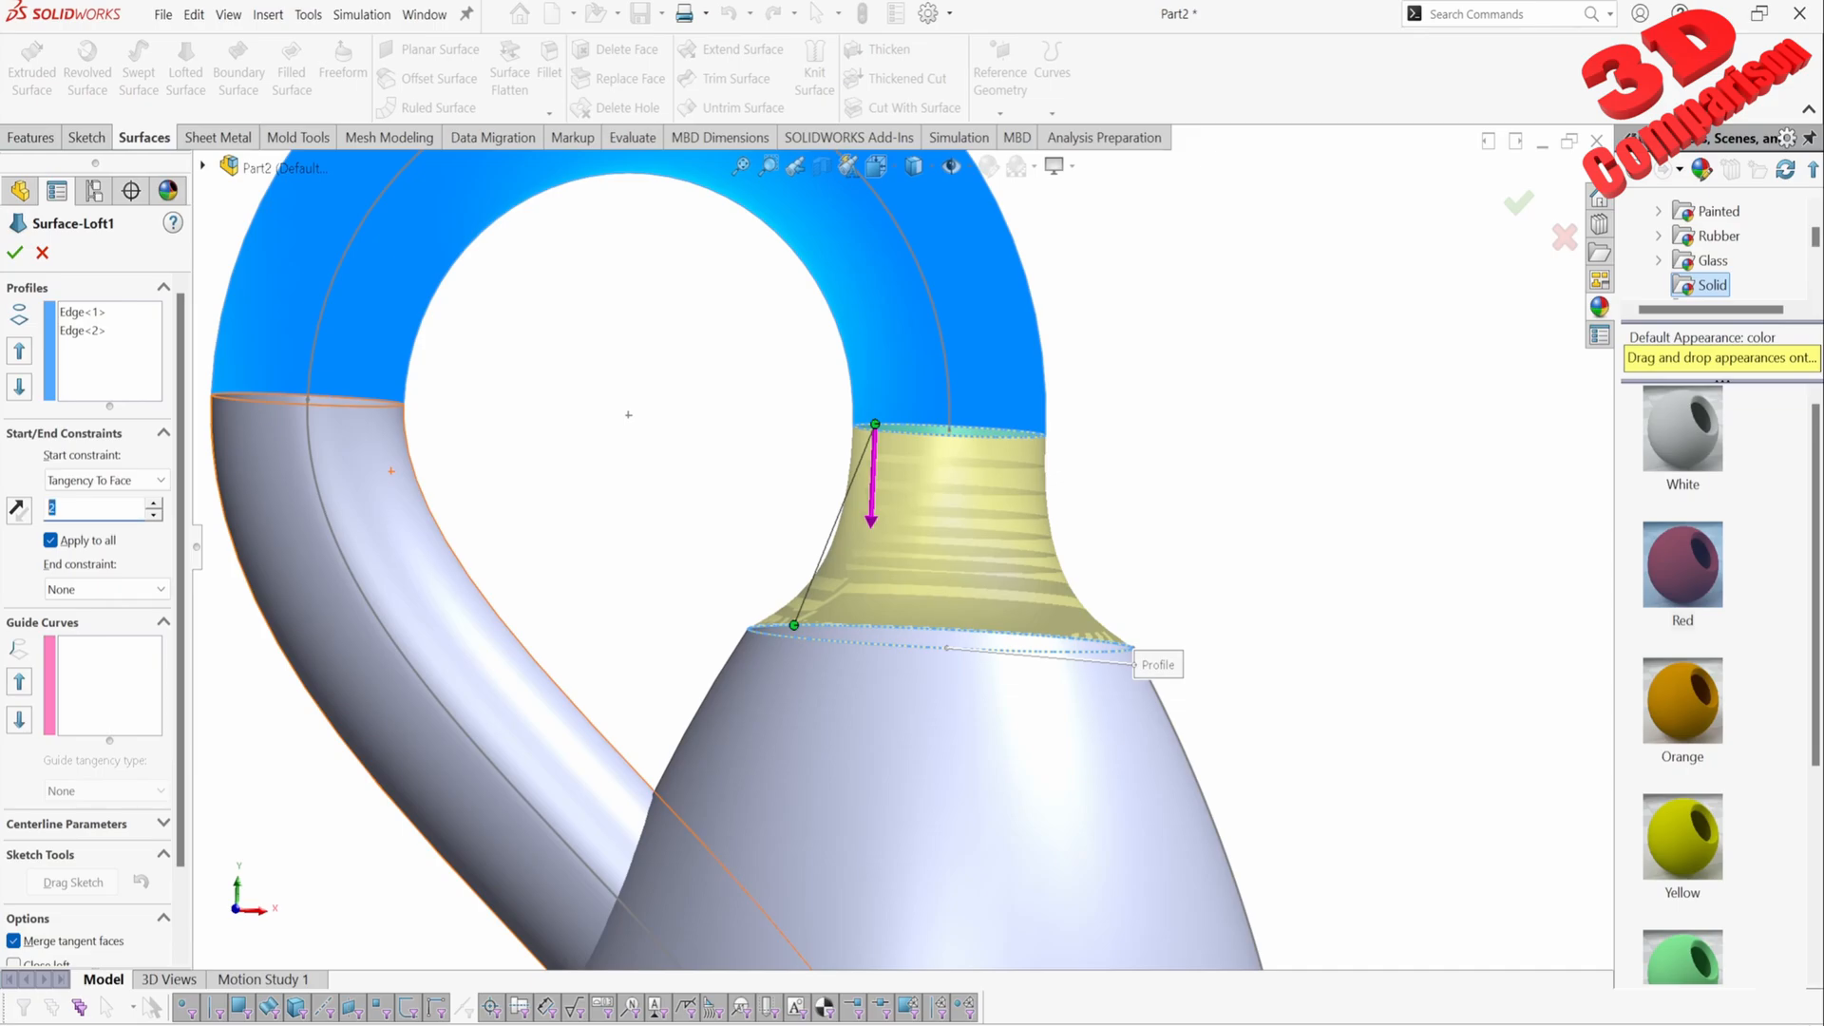
pyautogui.write('0.5')
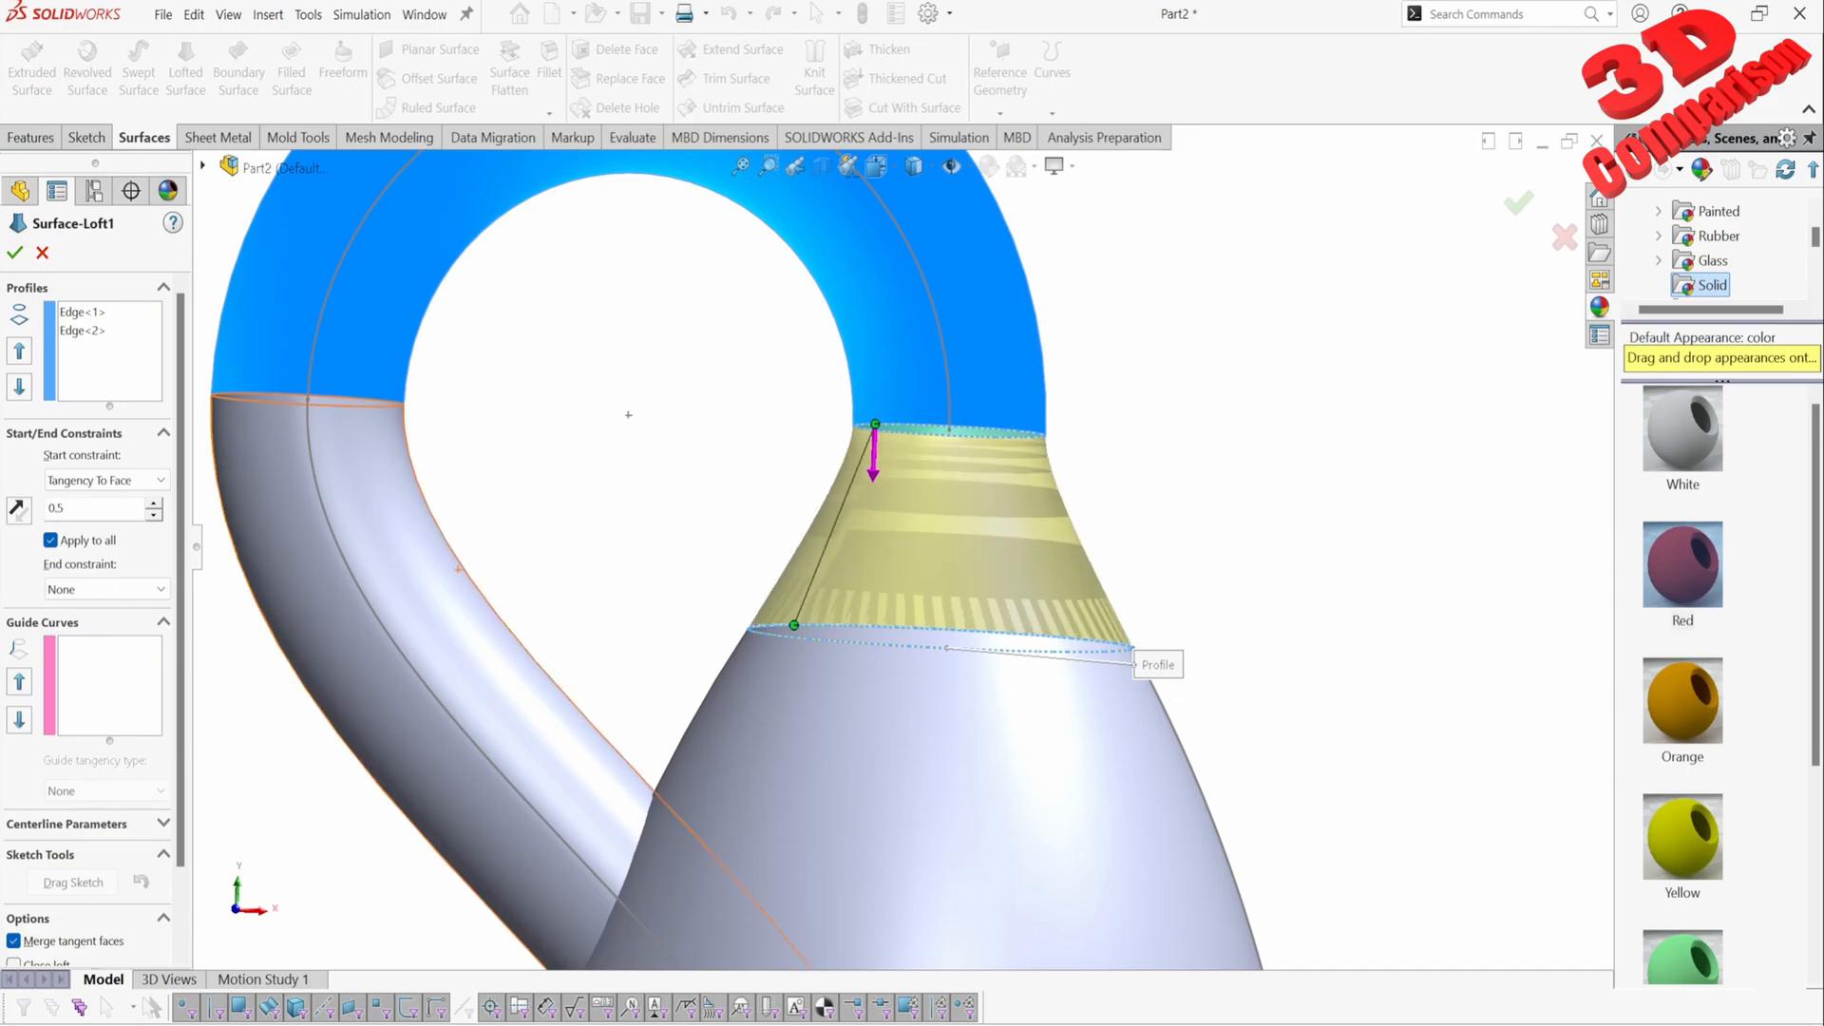
# Step: Set the loft's end constraint to Curvature To Face with a length of 2 and accept the loft
pyautogui.click(107, 589)
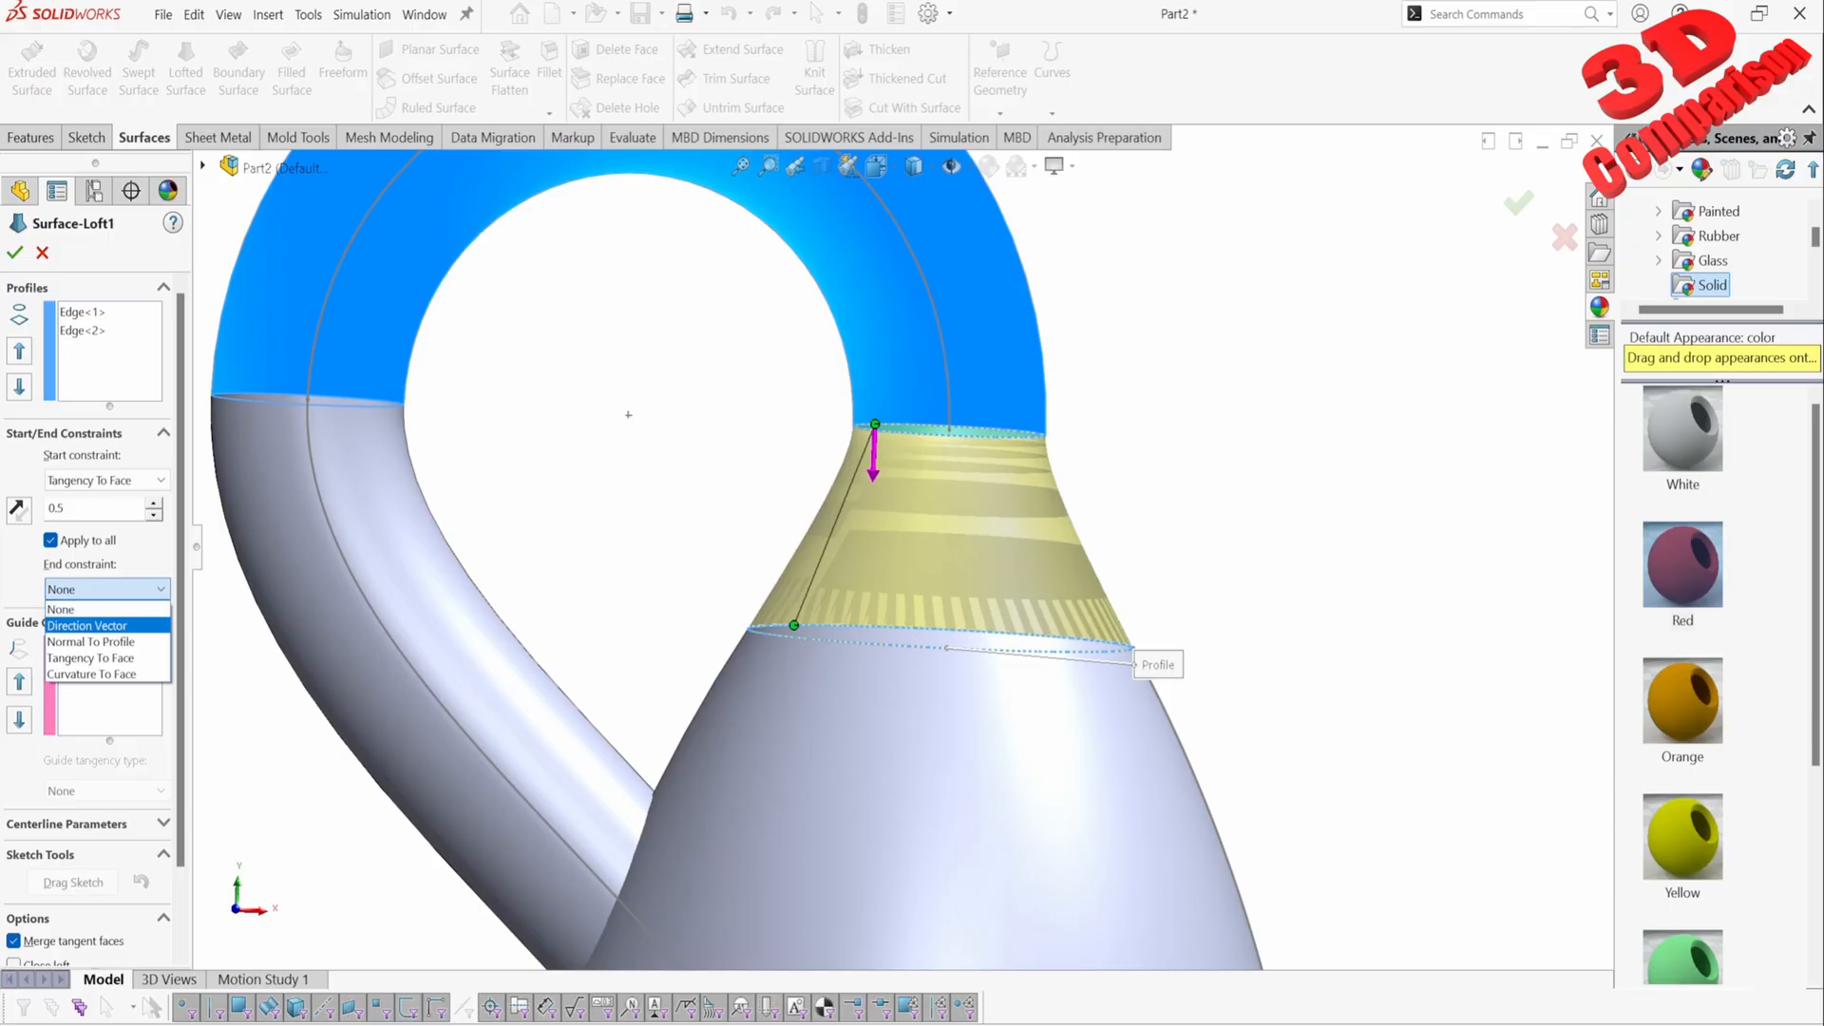
pyautogui.click(91, 673)
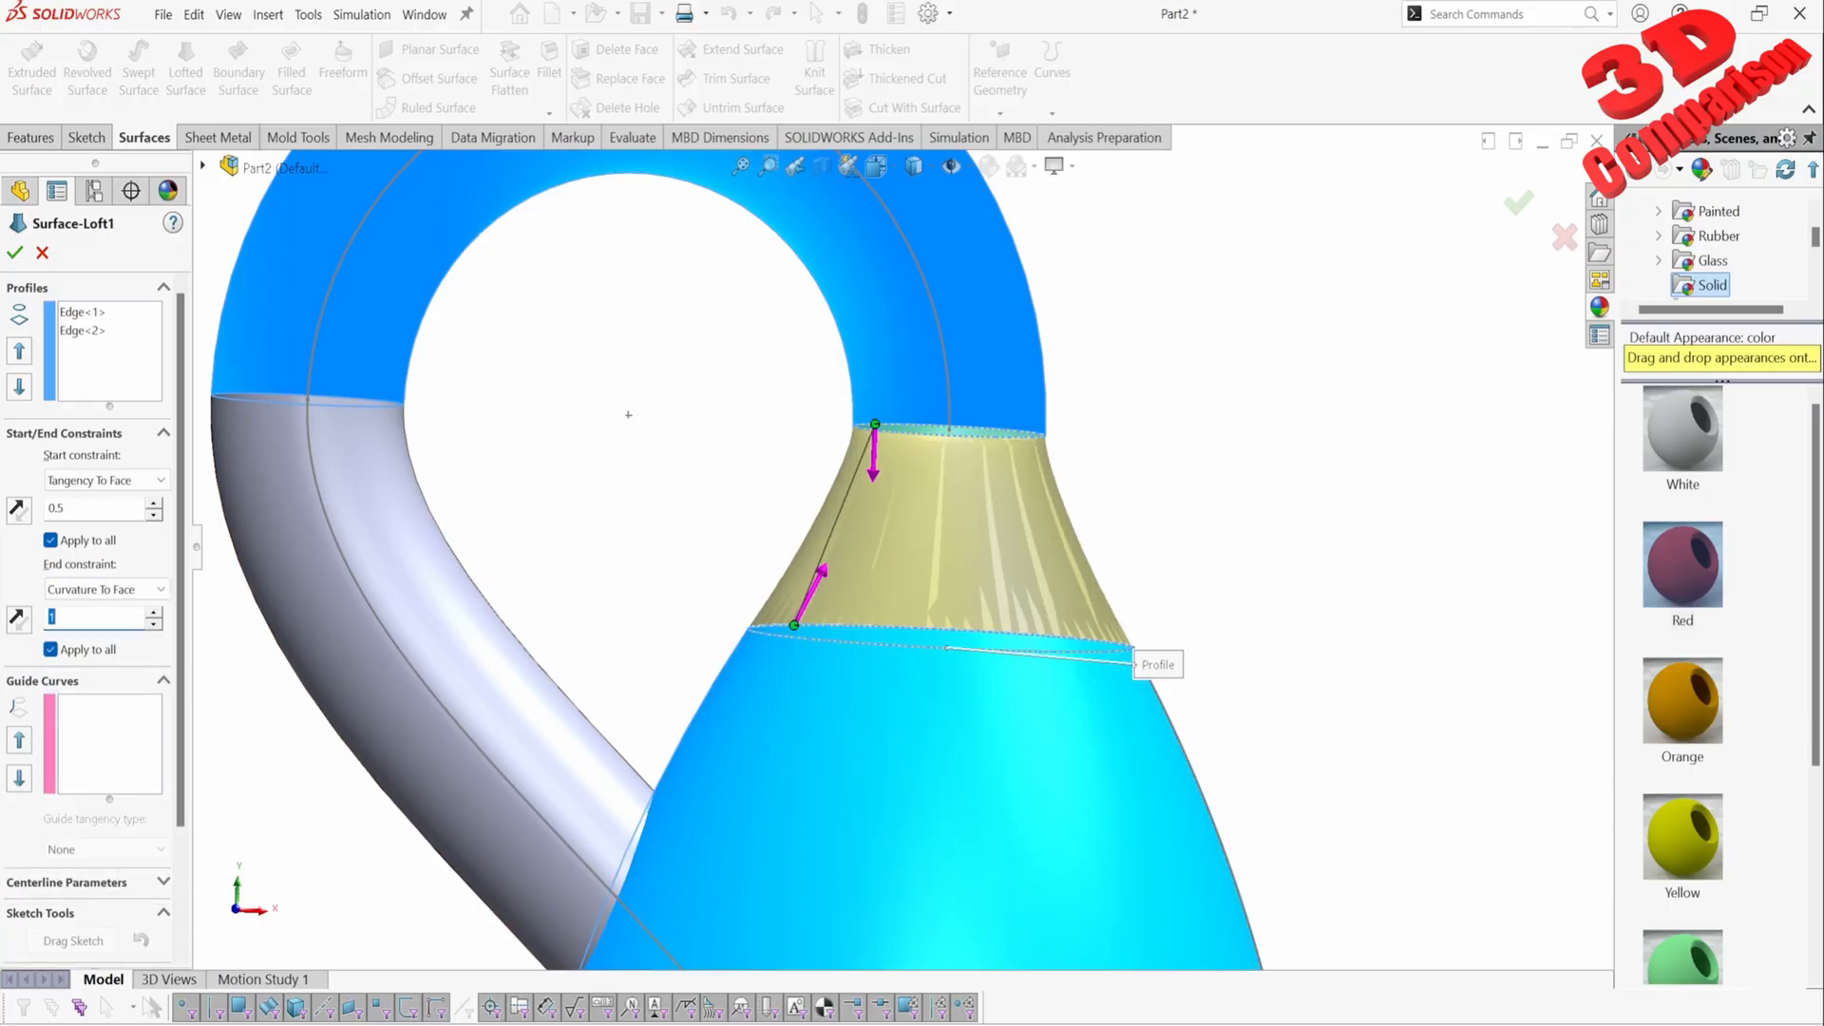
pyautogui.doubleClick(76, 618)
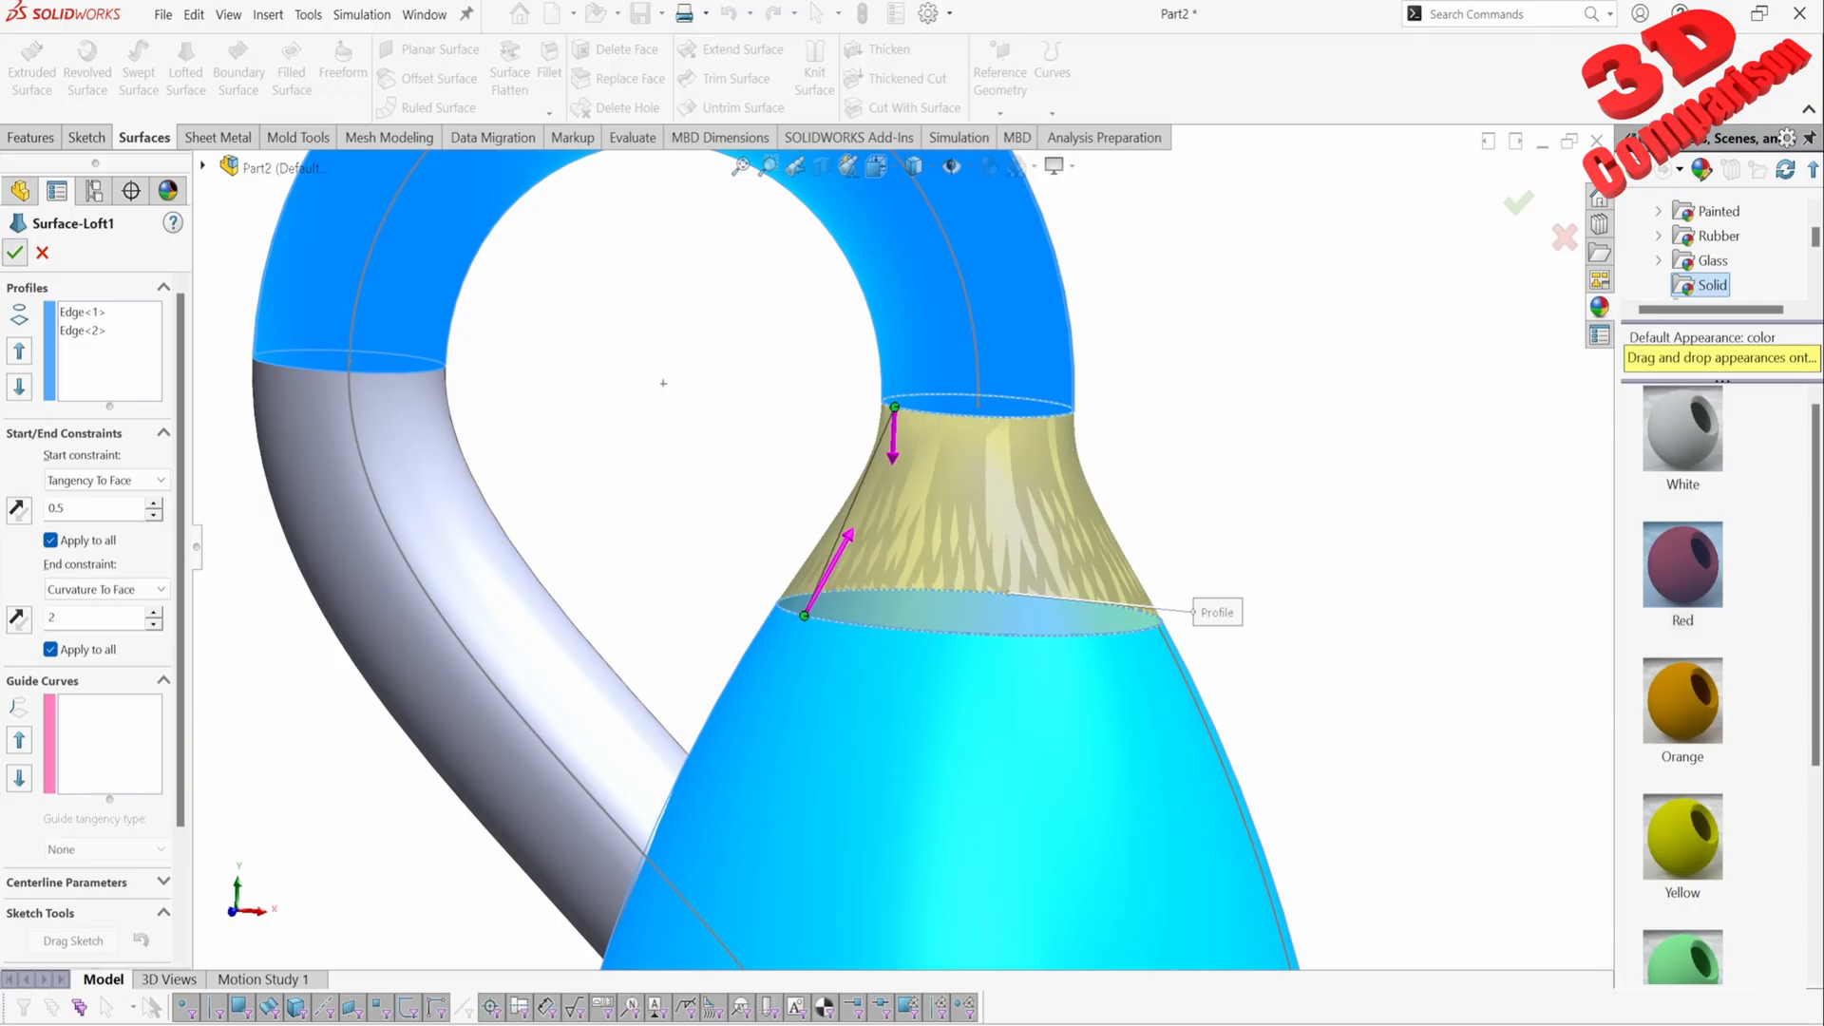
pyautogui.click(14, 252)
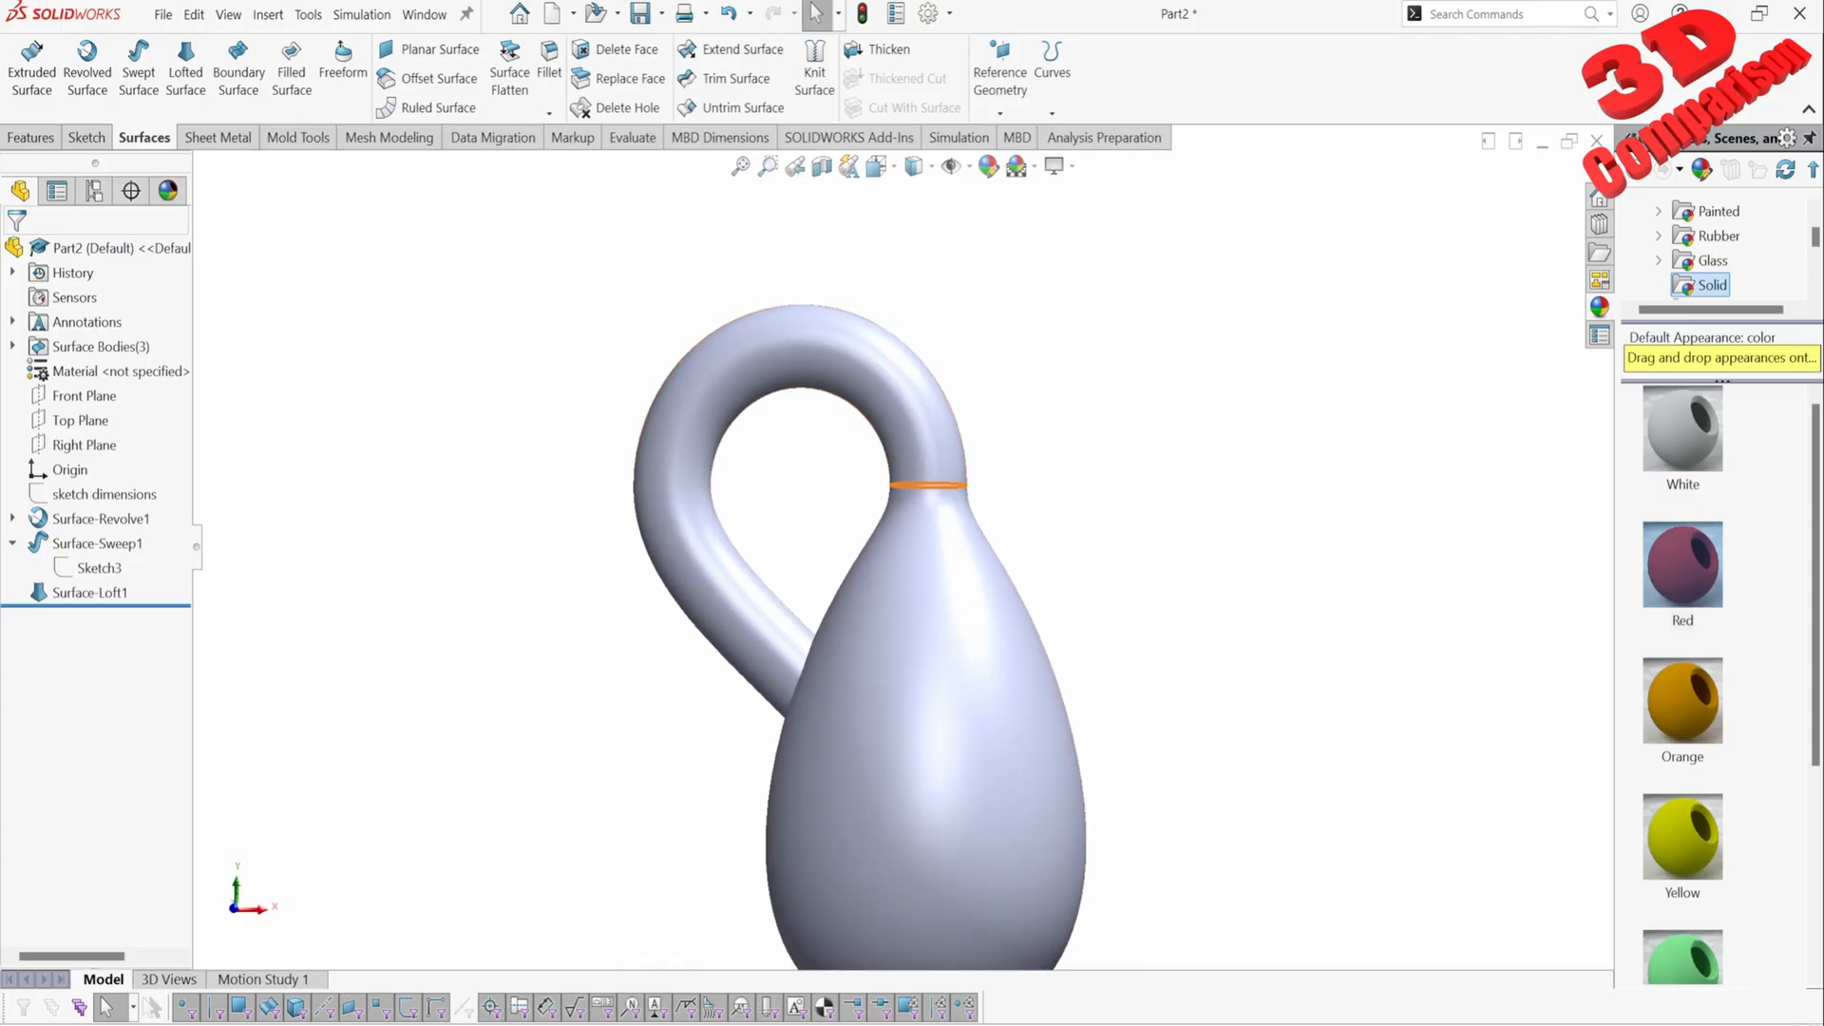
# Step: Edit the neck-to-body surface loft, change its end constraint to Tangency To Face, and accept the change
pyautogui.scroll(-4, 895, 561)
pyautogui.click(88, 593)
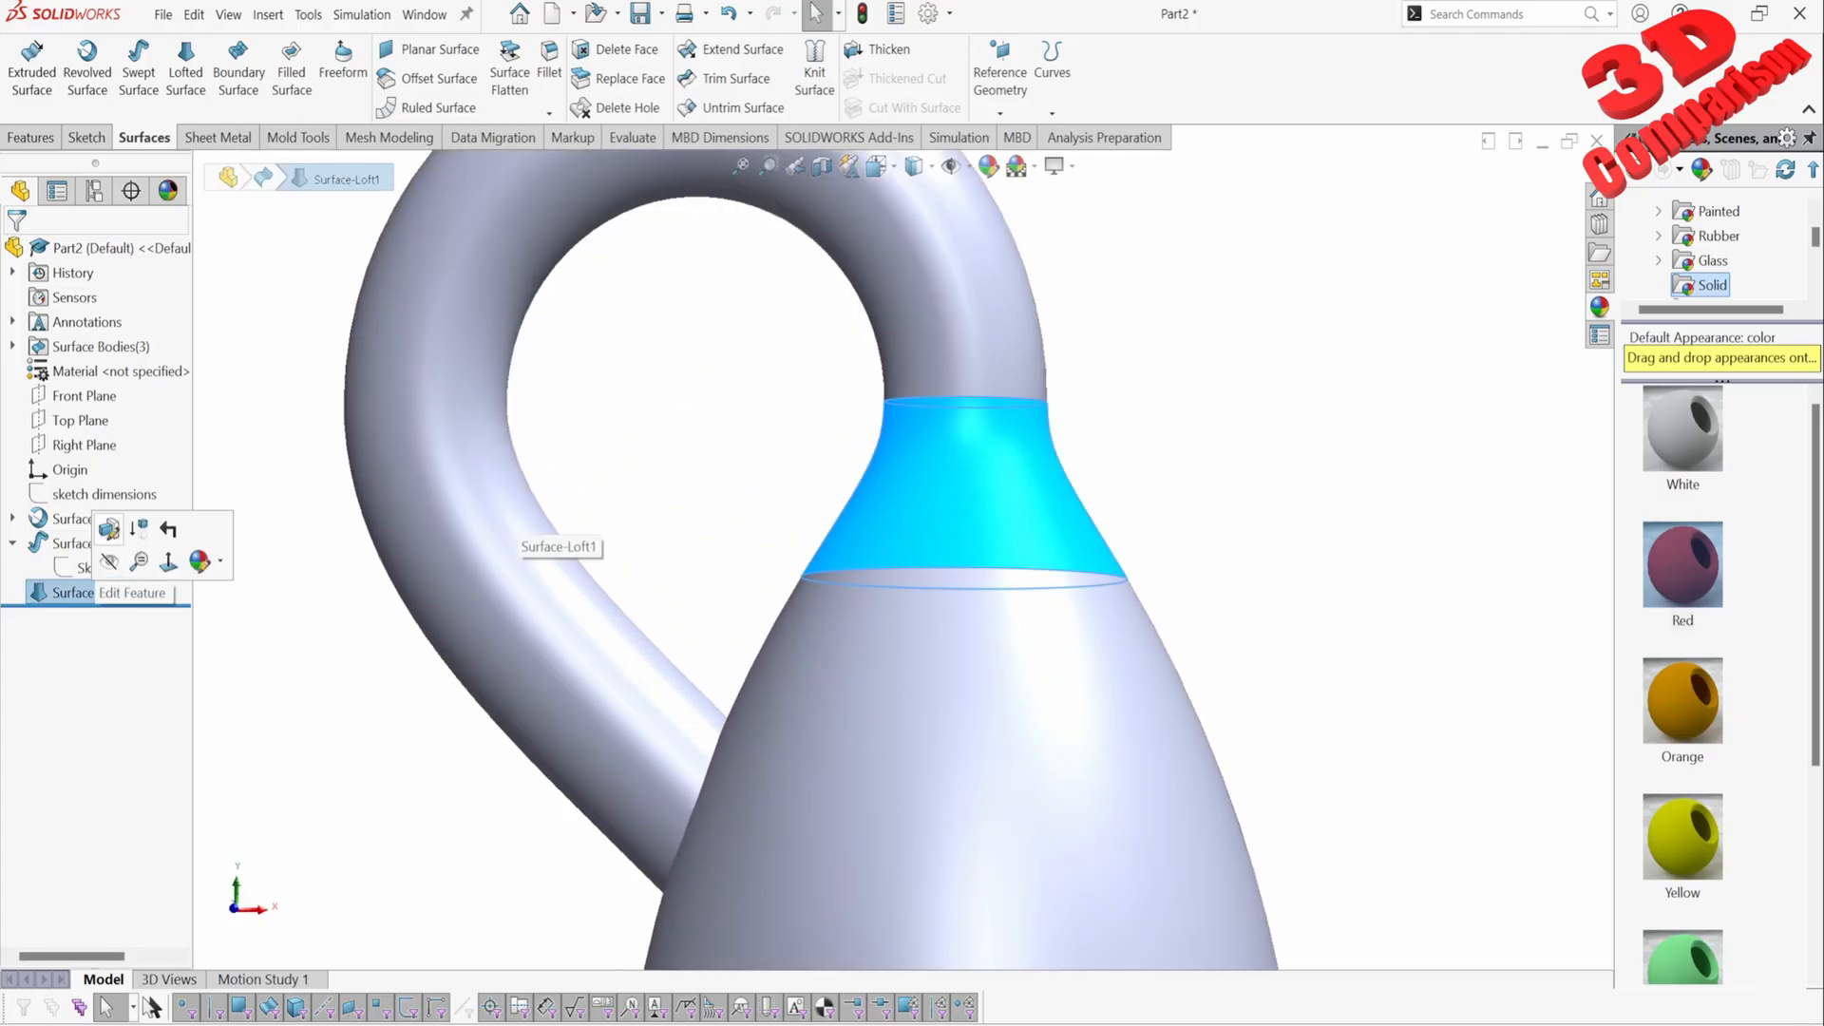
pyautogui.click(115, 529)
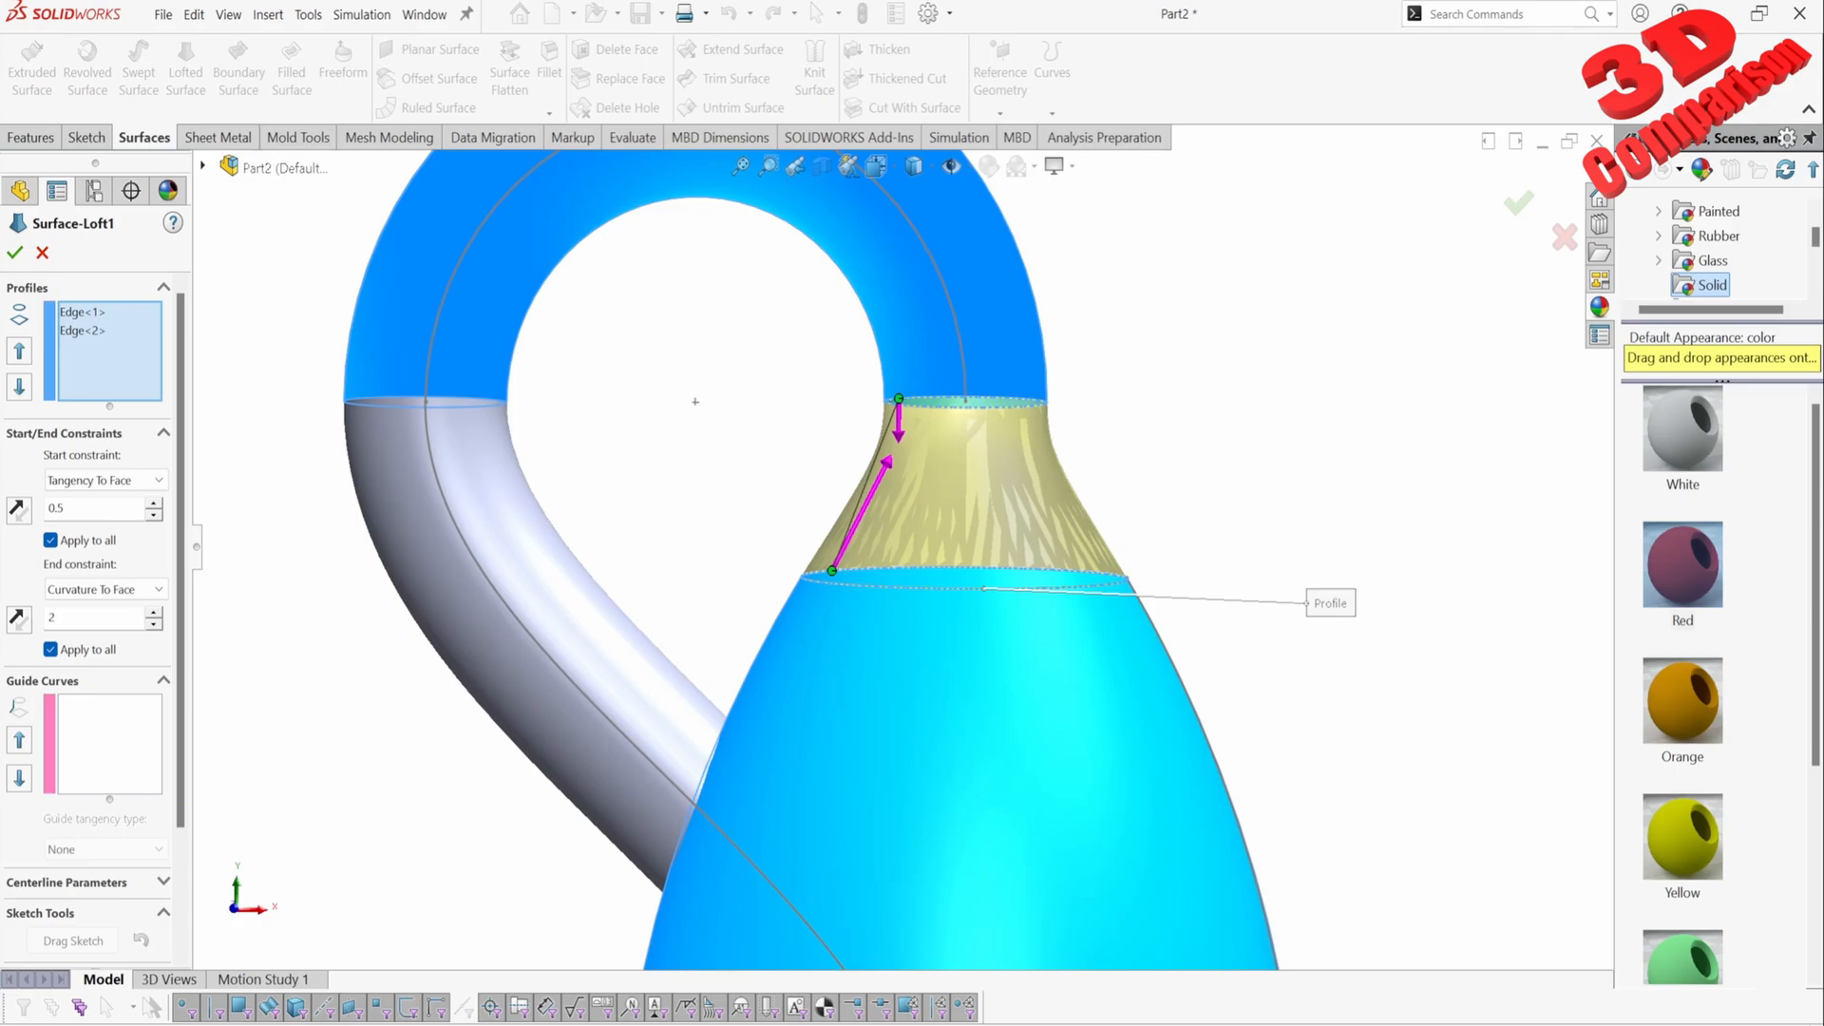
pyautogui.doubleClick(57, 508)
pyautogui.click(105, 589)
pyautogui.click(87, 657)
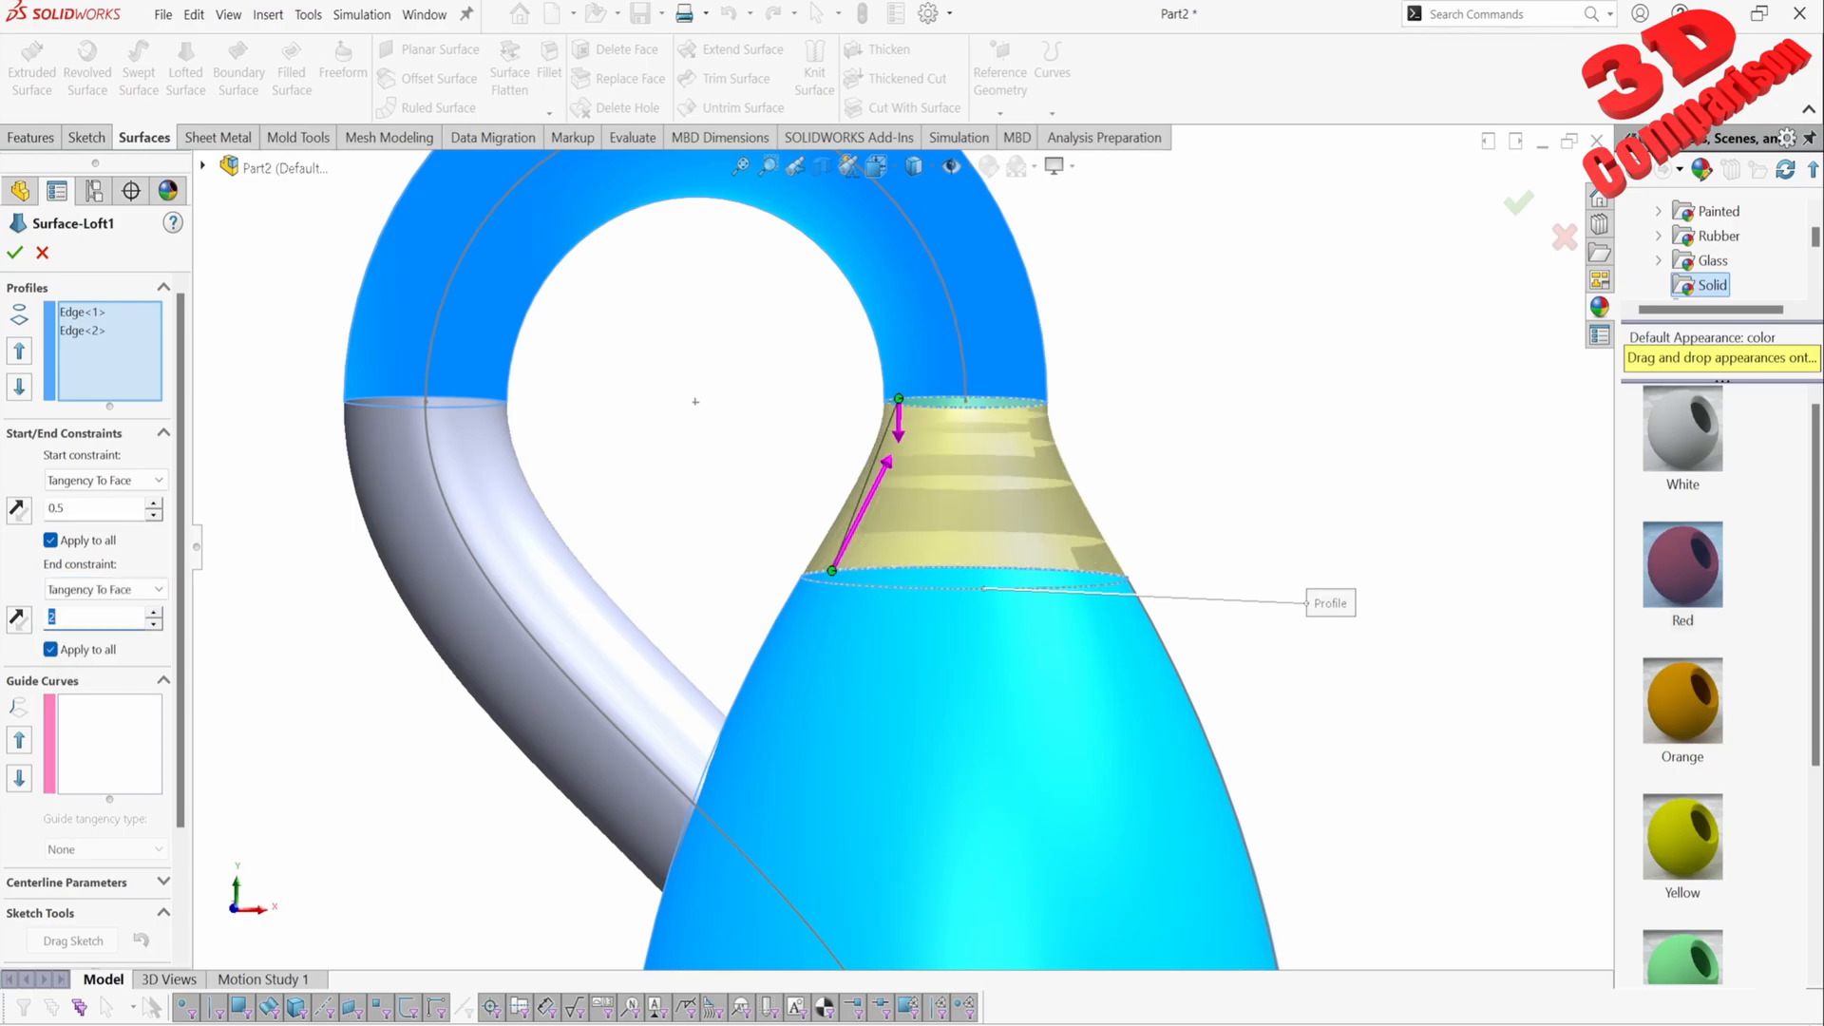
pyautogui.click(14, 253)
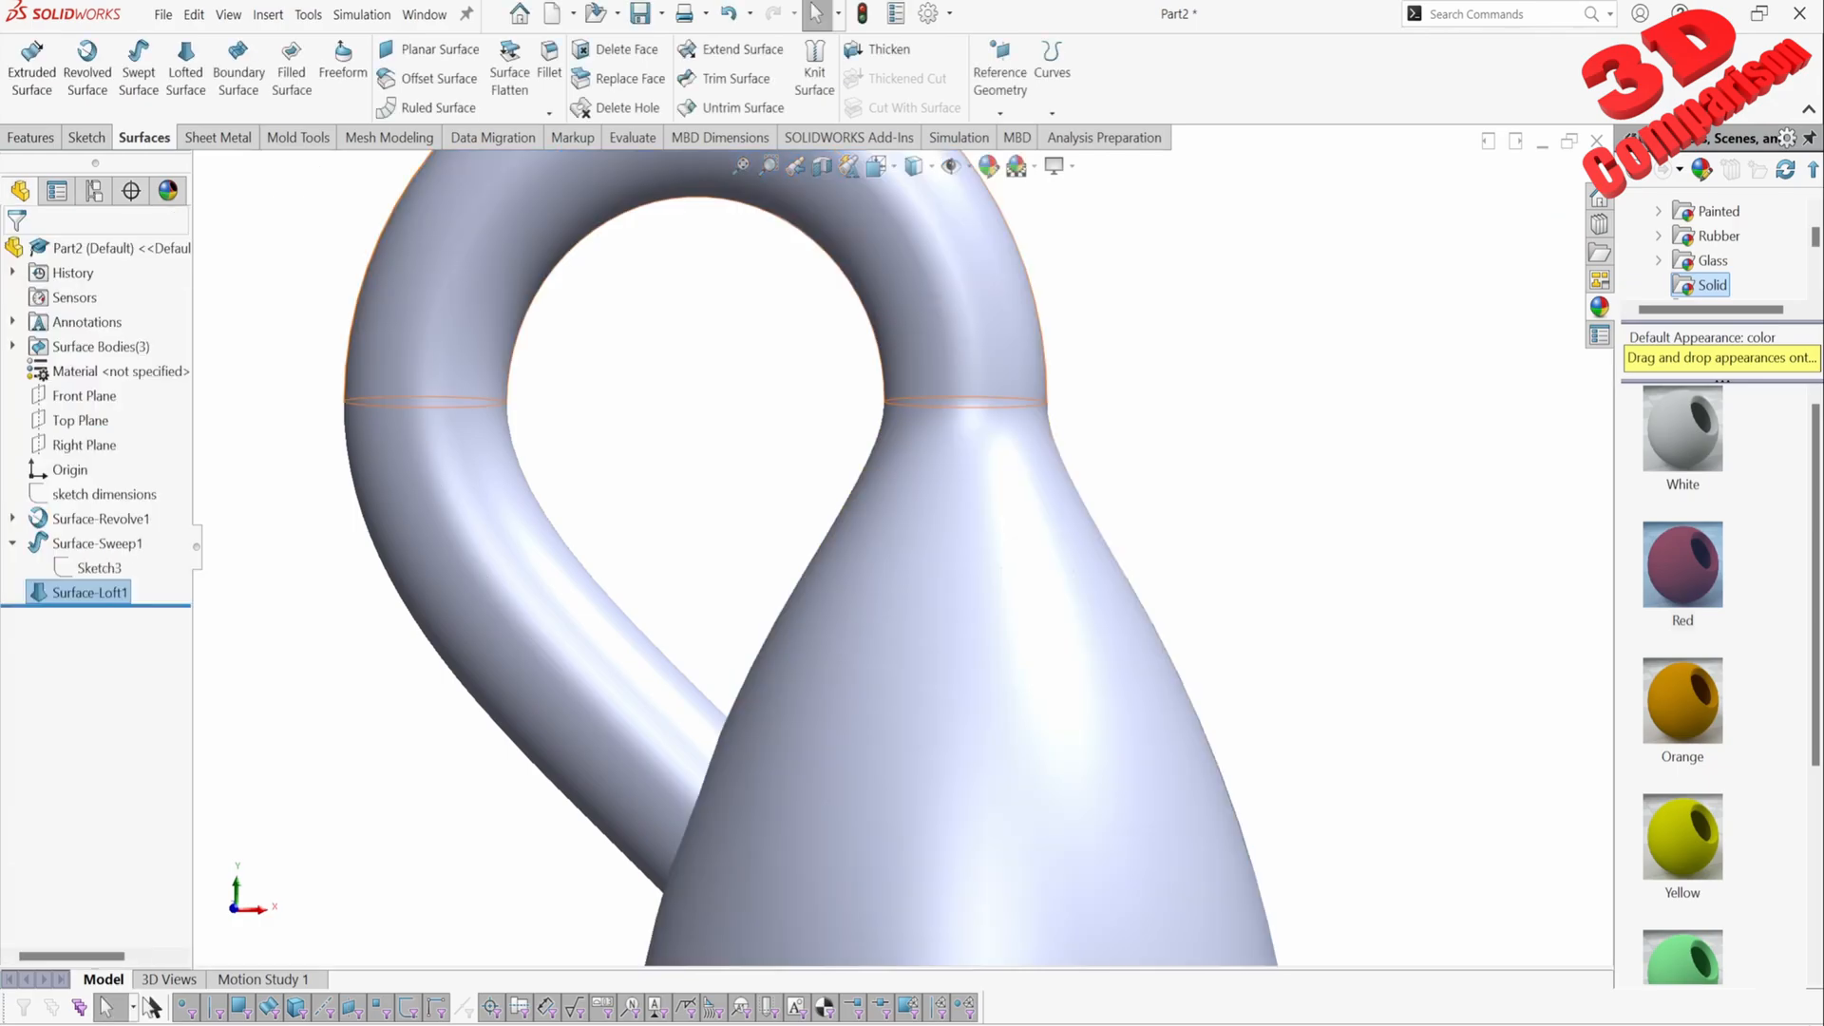
# Step: Start a Lofted Surface at the open base, selecting the neck tube's end edge inside the body as the first profile
pyautogui.scroll(4, 1164, 617)
pyautogui.click(1164, 617)
pyautogui.moveTo(1164, 618); pyautogui.dragTo(1148, 629, button='middle')
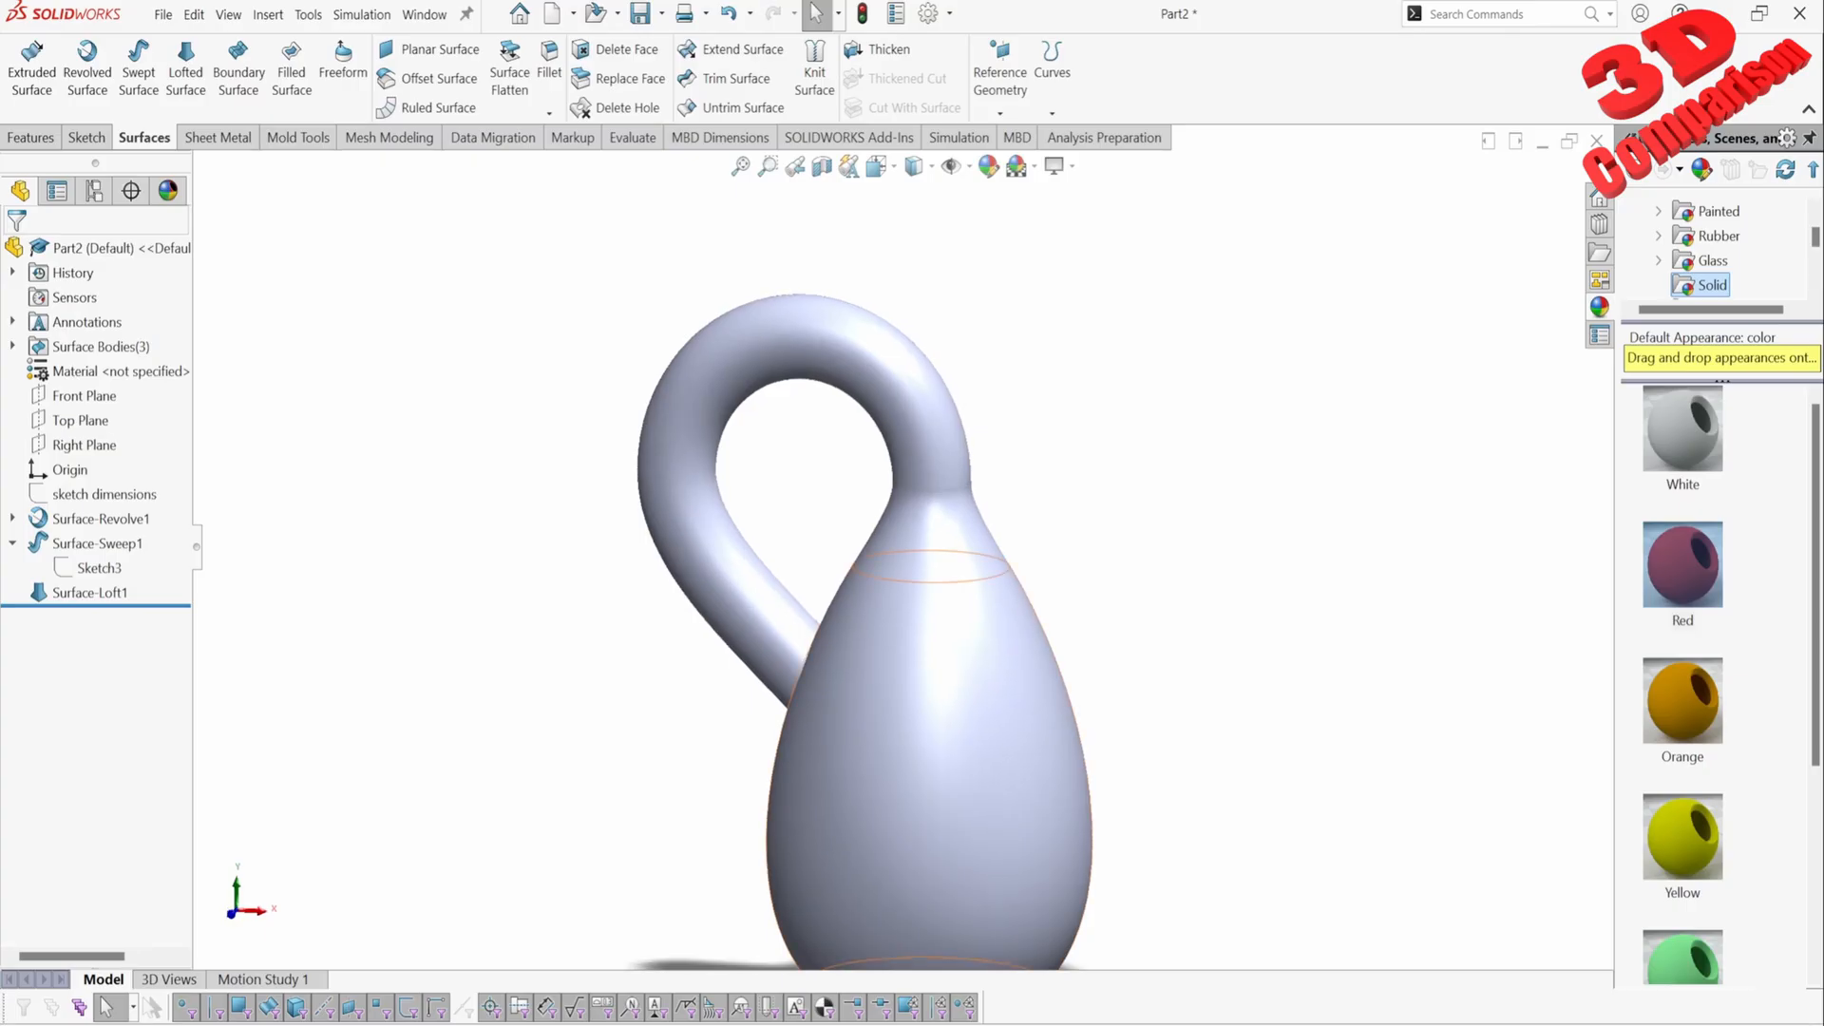
pyautogui.scroll(4, 959, 789)
pyautogui.scroll(-6, 959, 789)
pyautogui.moveTo(856, 707); pyautogui.dragTo(902, 483, button='middle')
pyautogui.scroll(3, 898, 523)
pyautogui.scroll(-1, 903, 482)
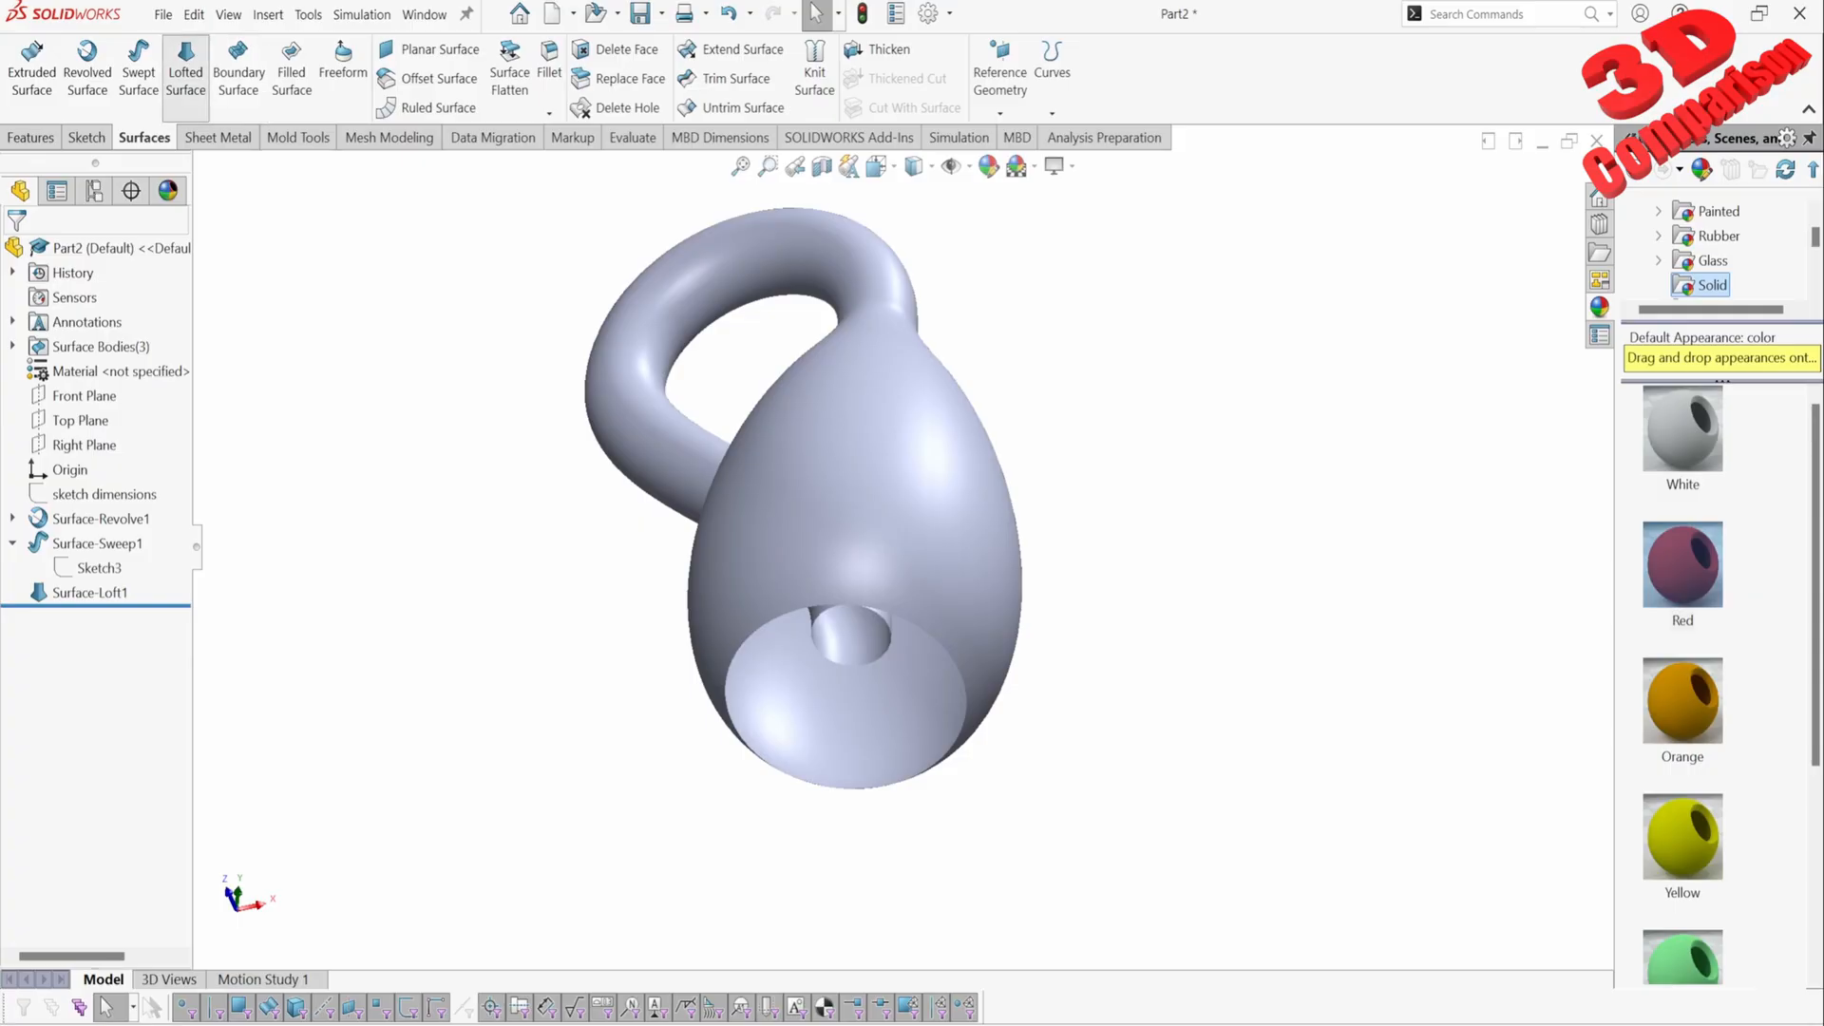
pyautogui.click(186, 71)
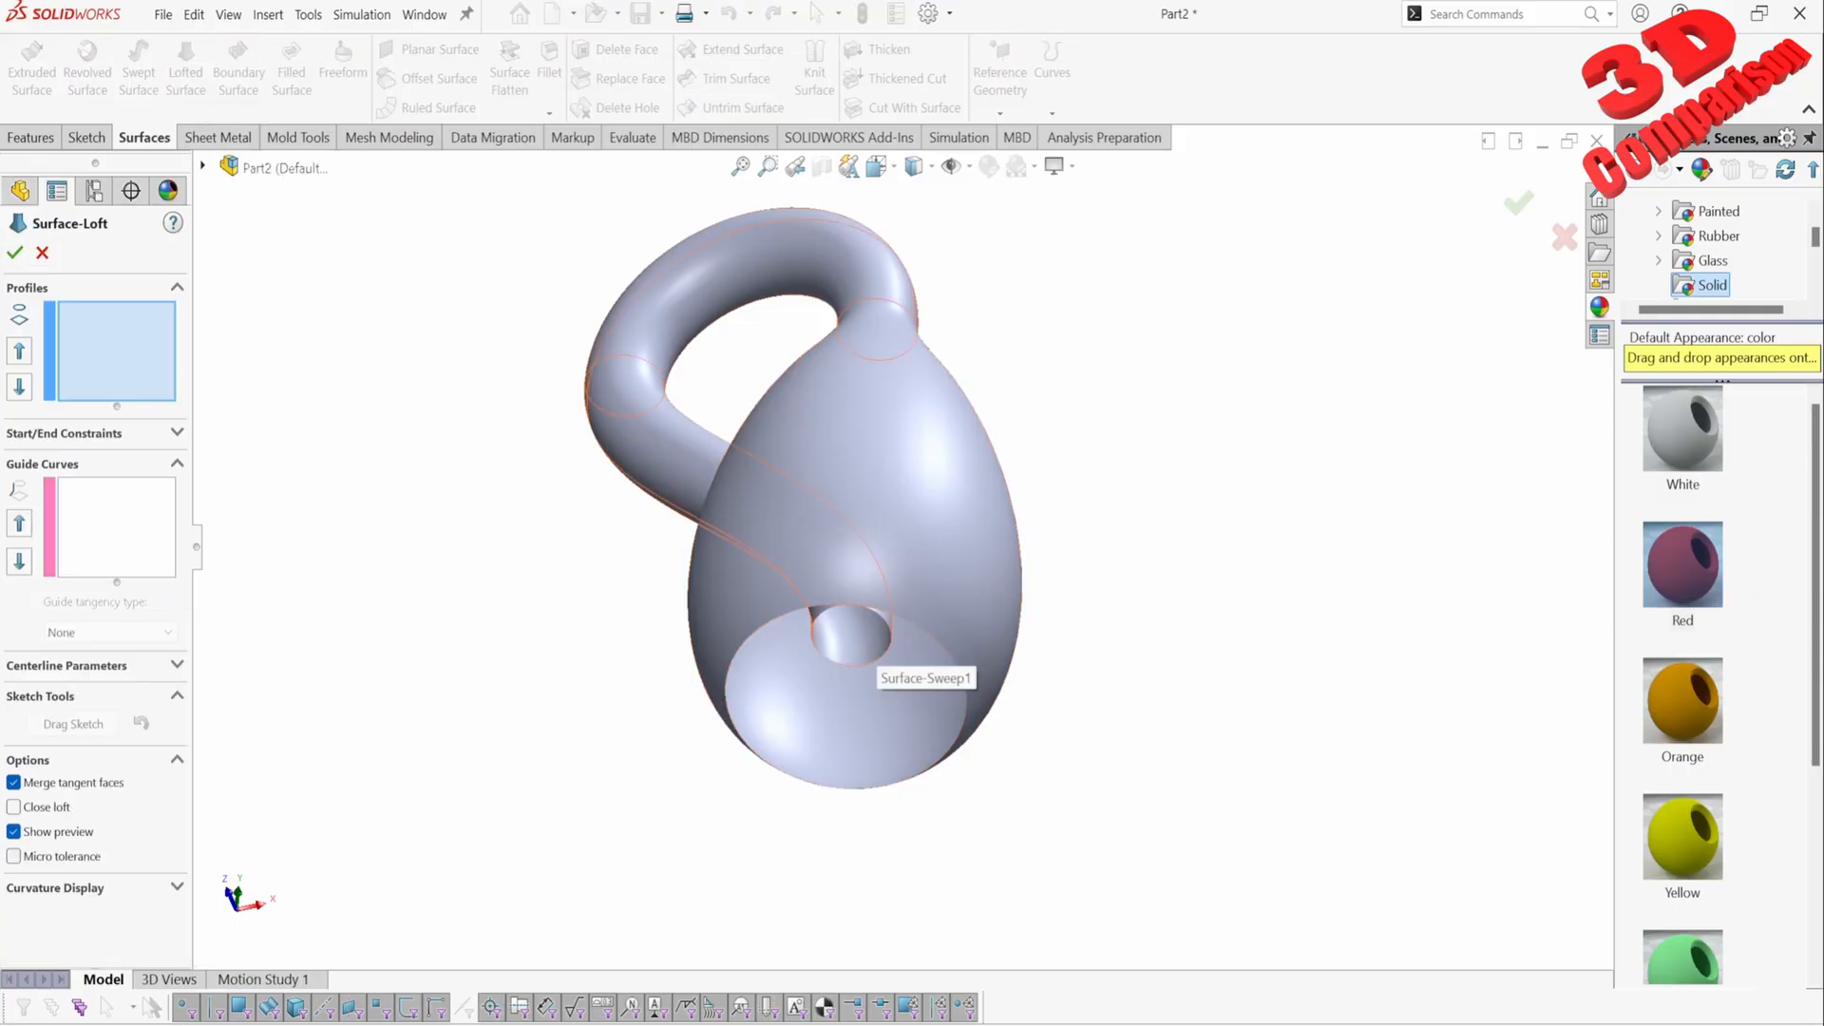
pyautogui.click(864, 660)
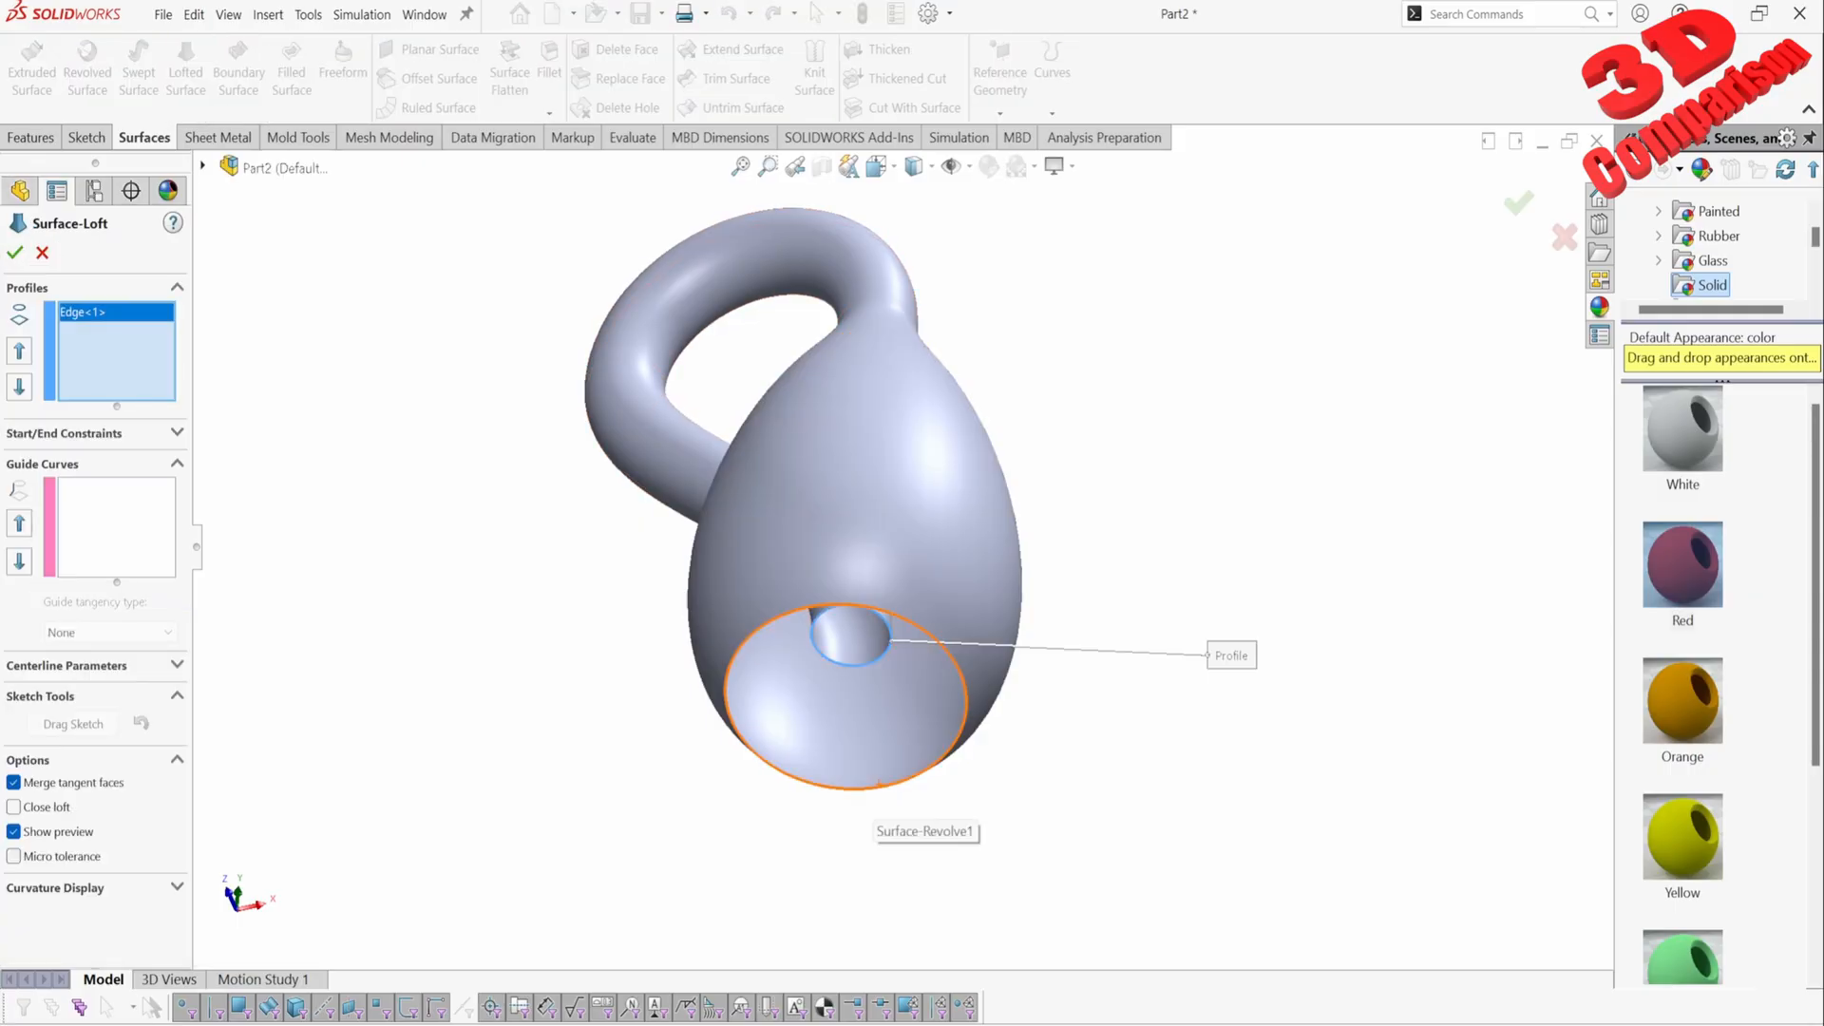
# Step: Add the bottle body's bottom opening edge as the second loft profile and adjust its connector point to line up with the tube end's connector
pyautogui.click(879, 786)
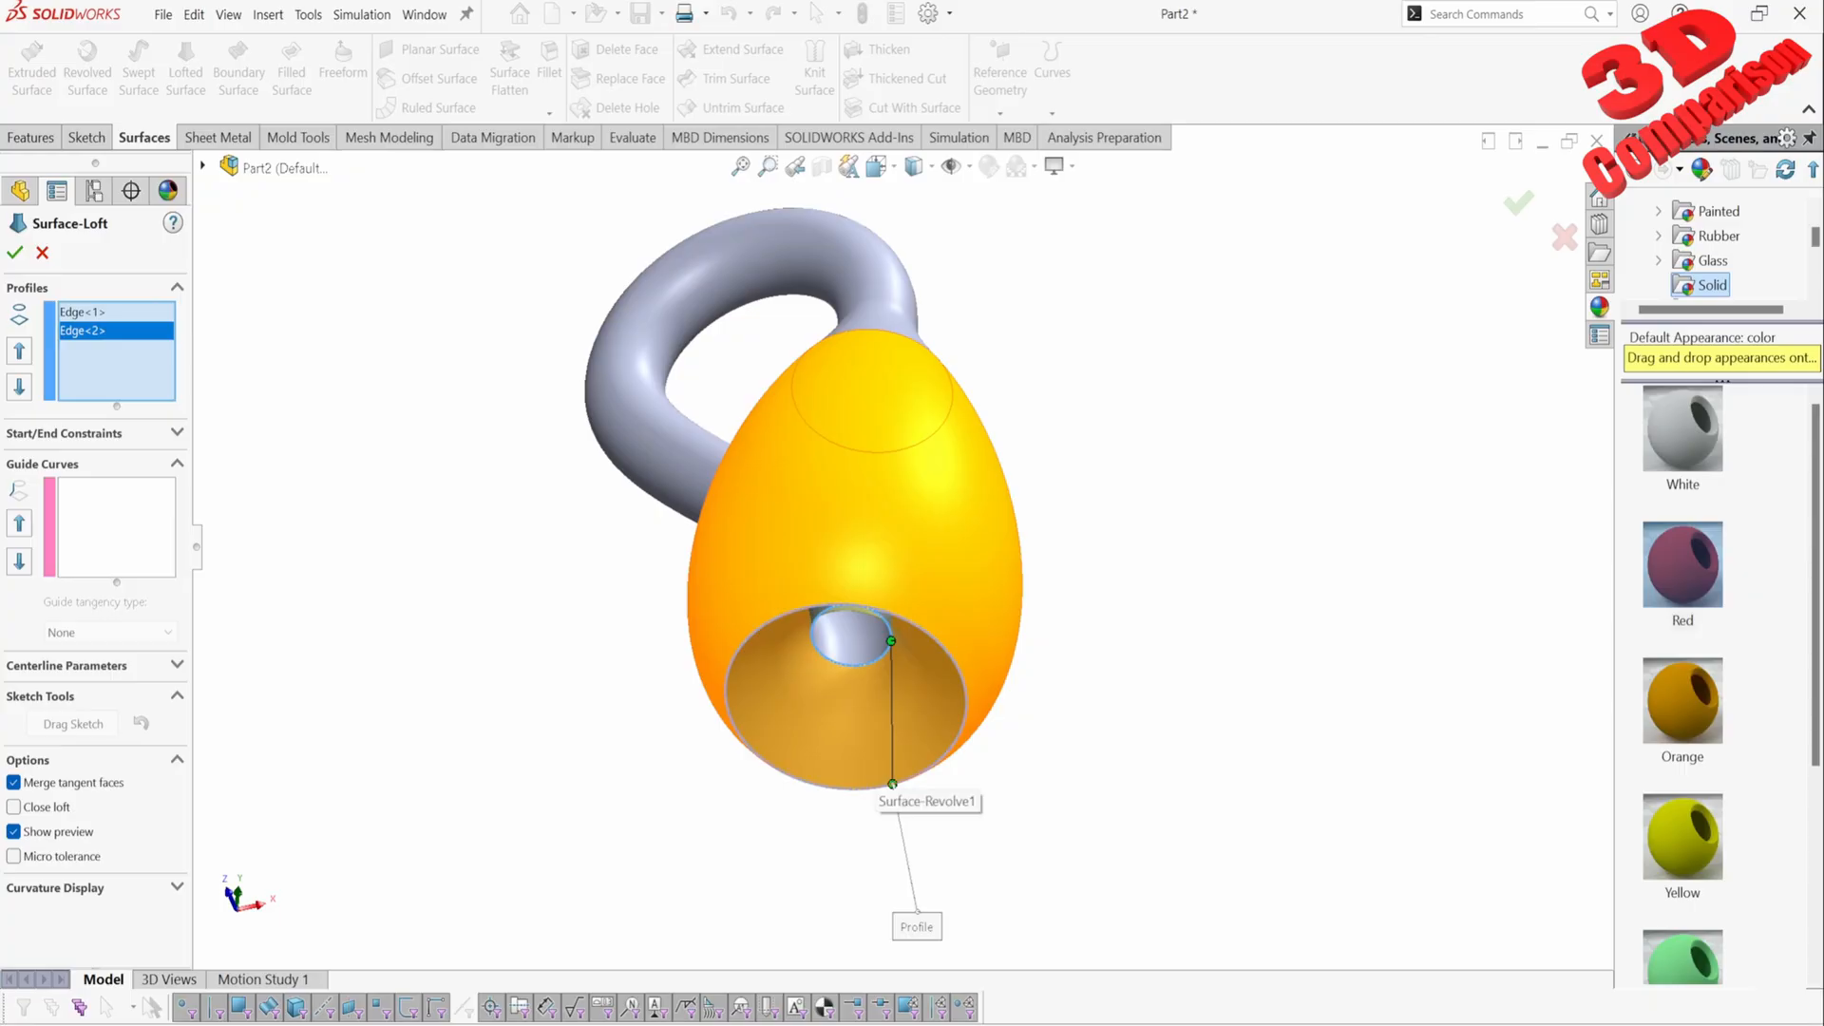
pyautogui.moveTo(892, 784); pyautogui.dragTo(927, 769)
pyautogui.moveTo(931, 766)
pyautogui.mouseDown(button='middle')
pyautogui.moveTo(926, 532)
pyautogui.moveTo(960, 755)
pyautogui.moveTo(941, 758)
pyautogui.mouseUp(button='middle')
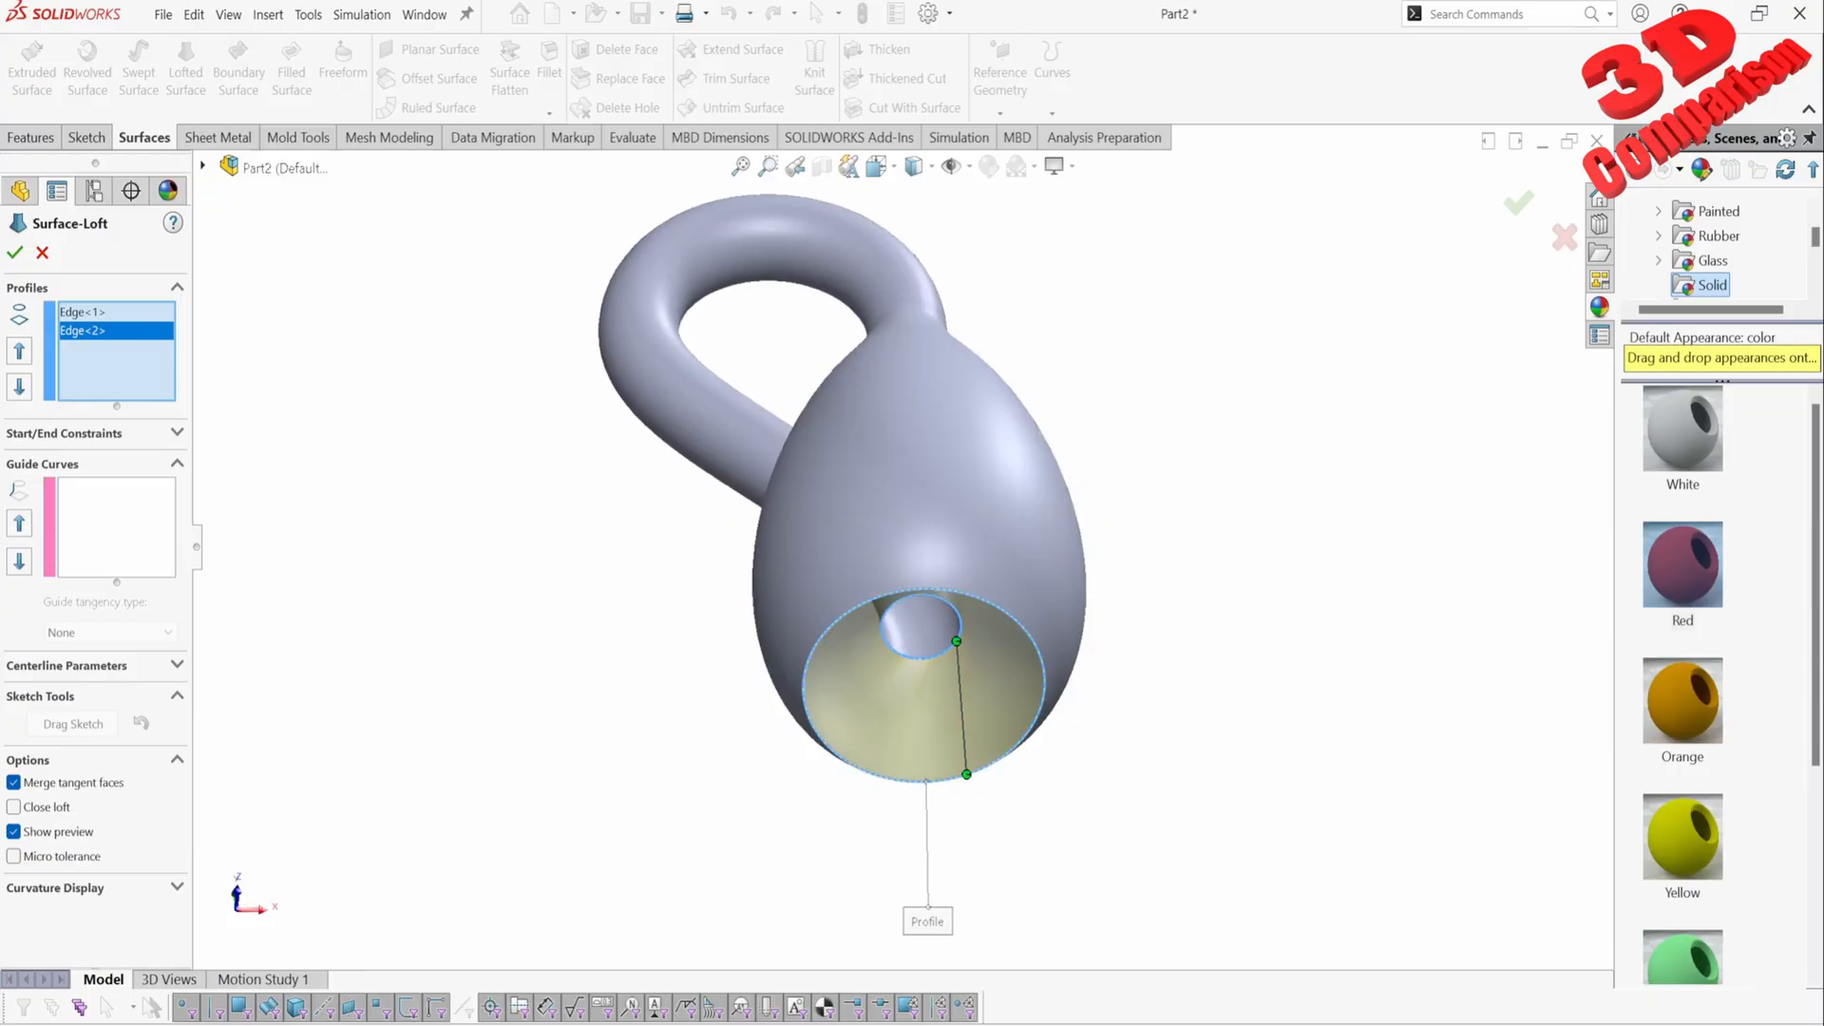
# Step: Display the model as a wireframe in the Front view to expose the loft preview between the tube end and the base
pyautogui.hotkey('ctrl', '1')
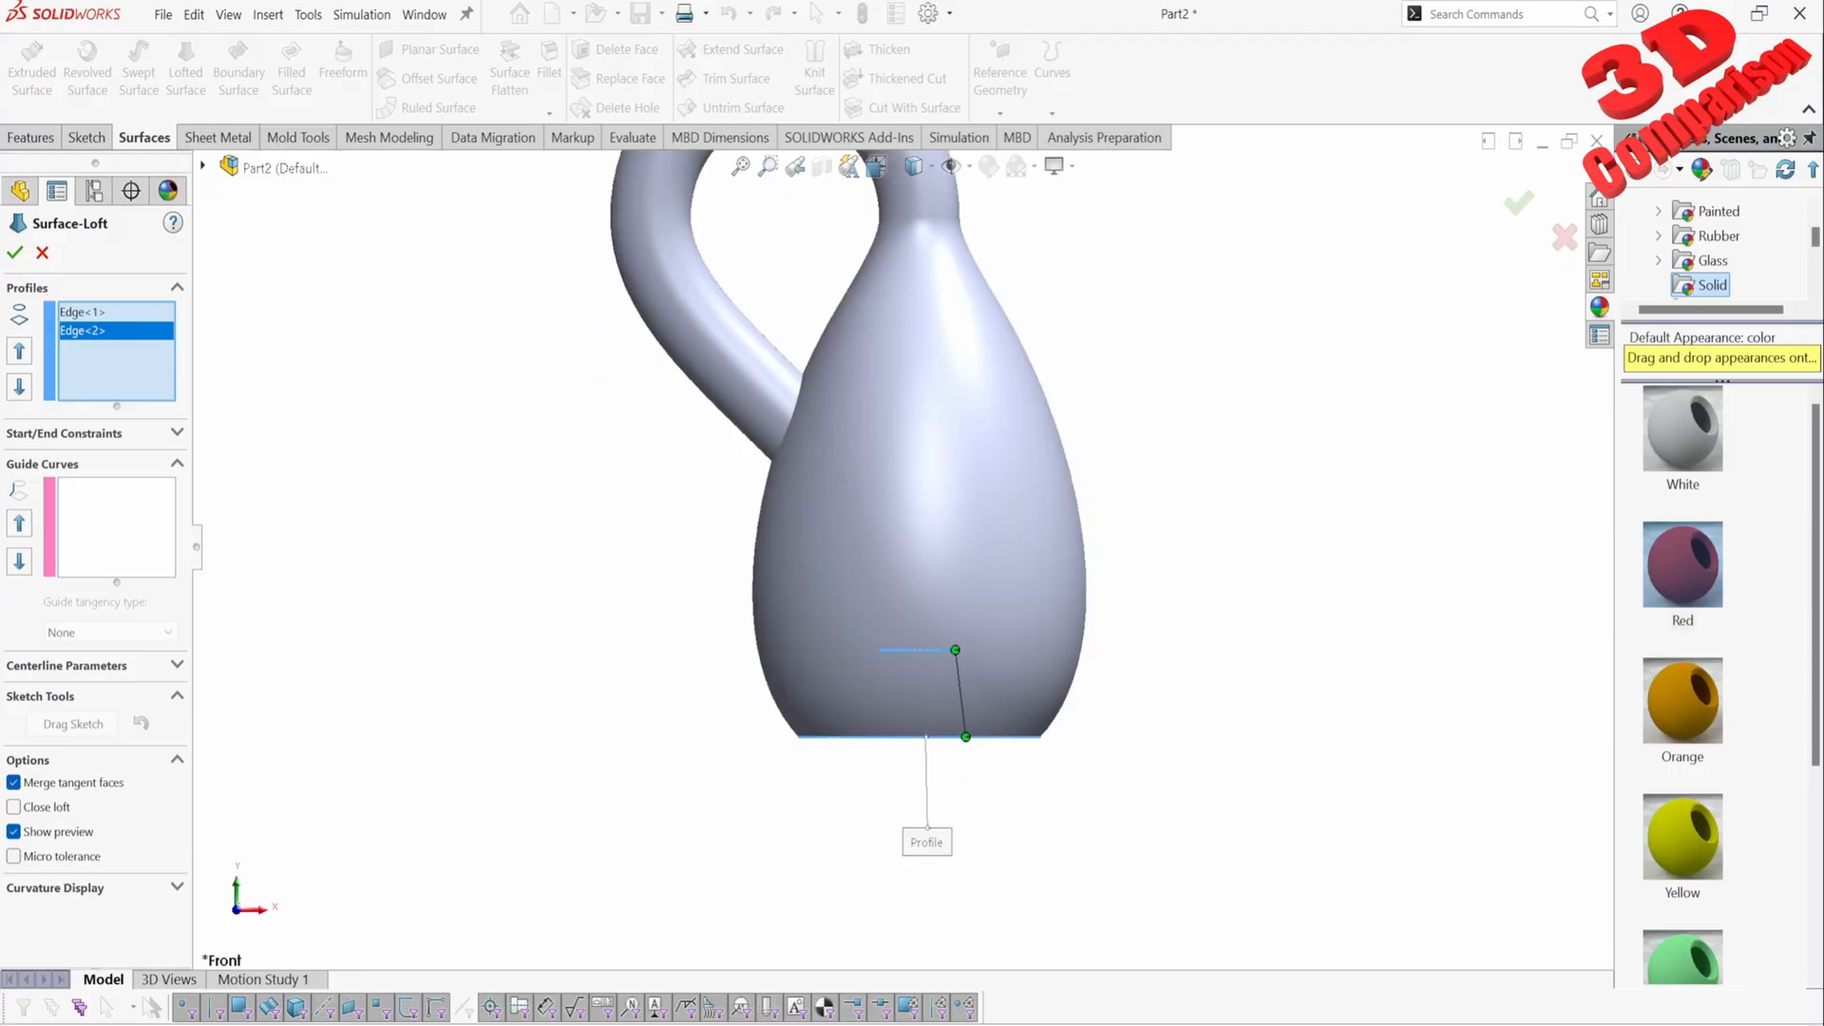
pyautogui.scroll(2, 936, 456)
pyautogui.scroll(-2, 955, 394)
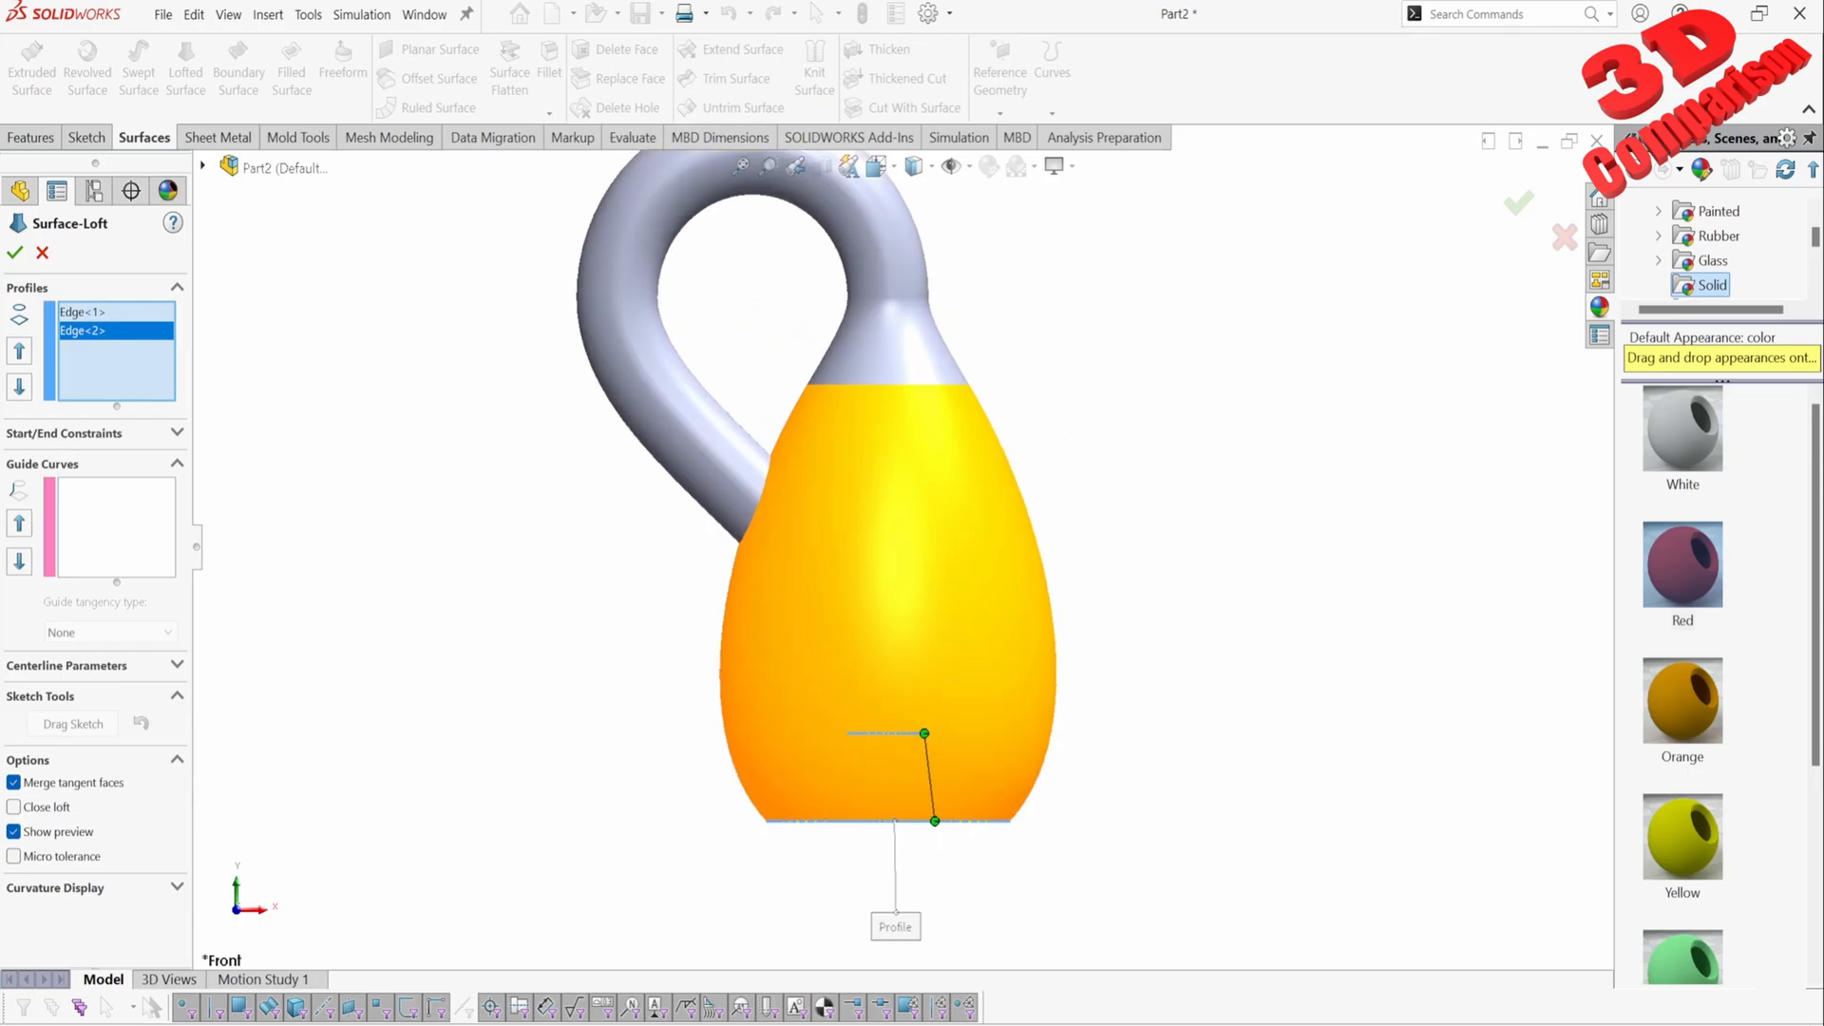
pyautogui.click(918, 166)
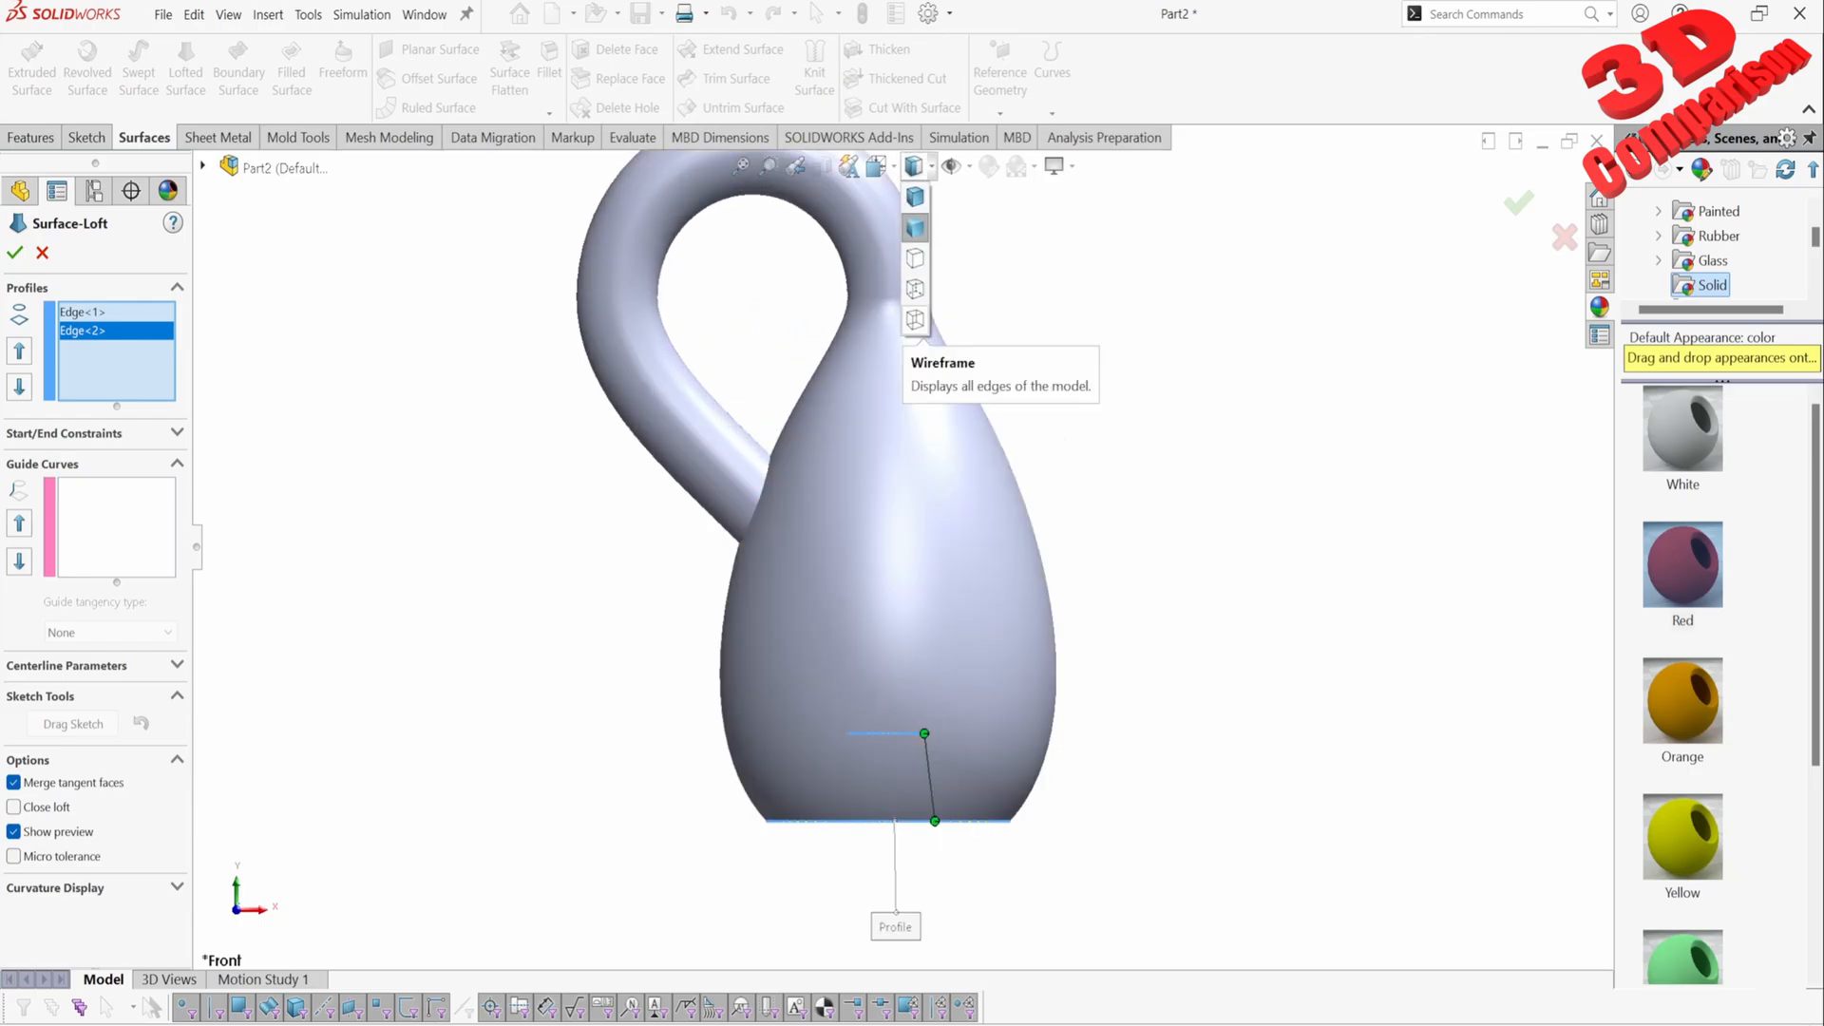
pyautogui.click(915, 289)
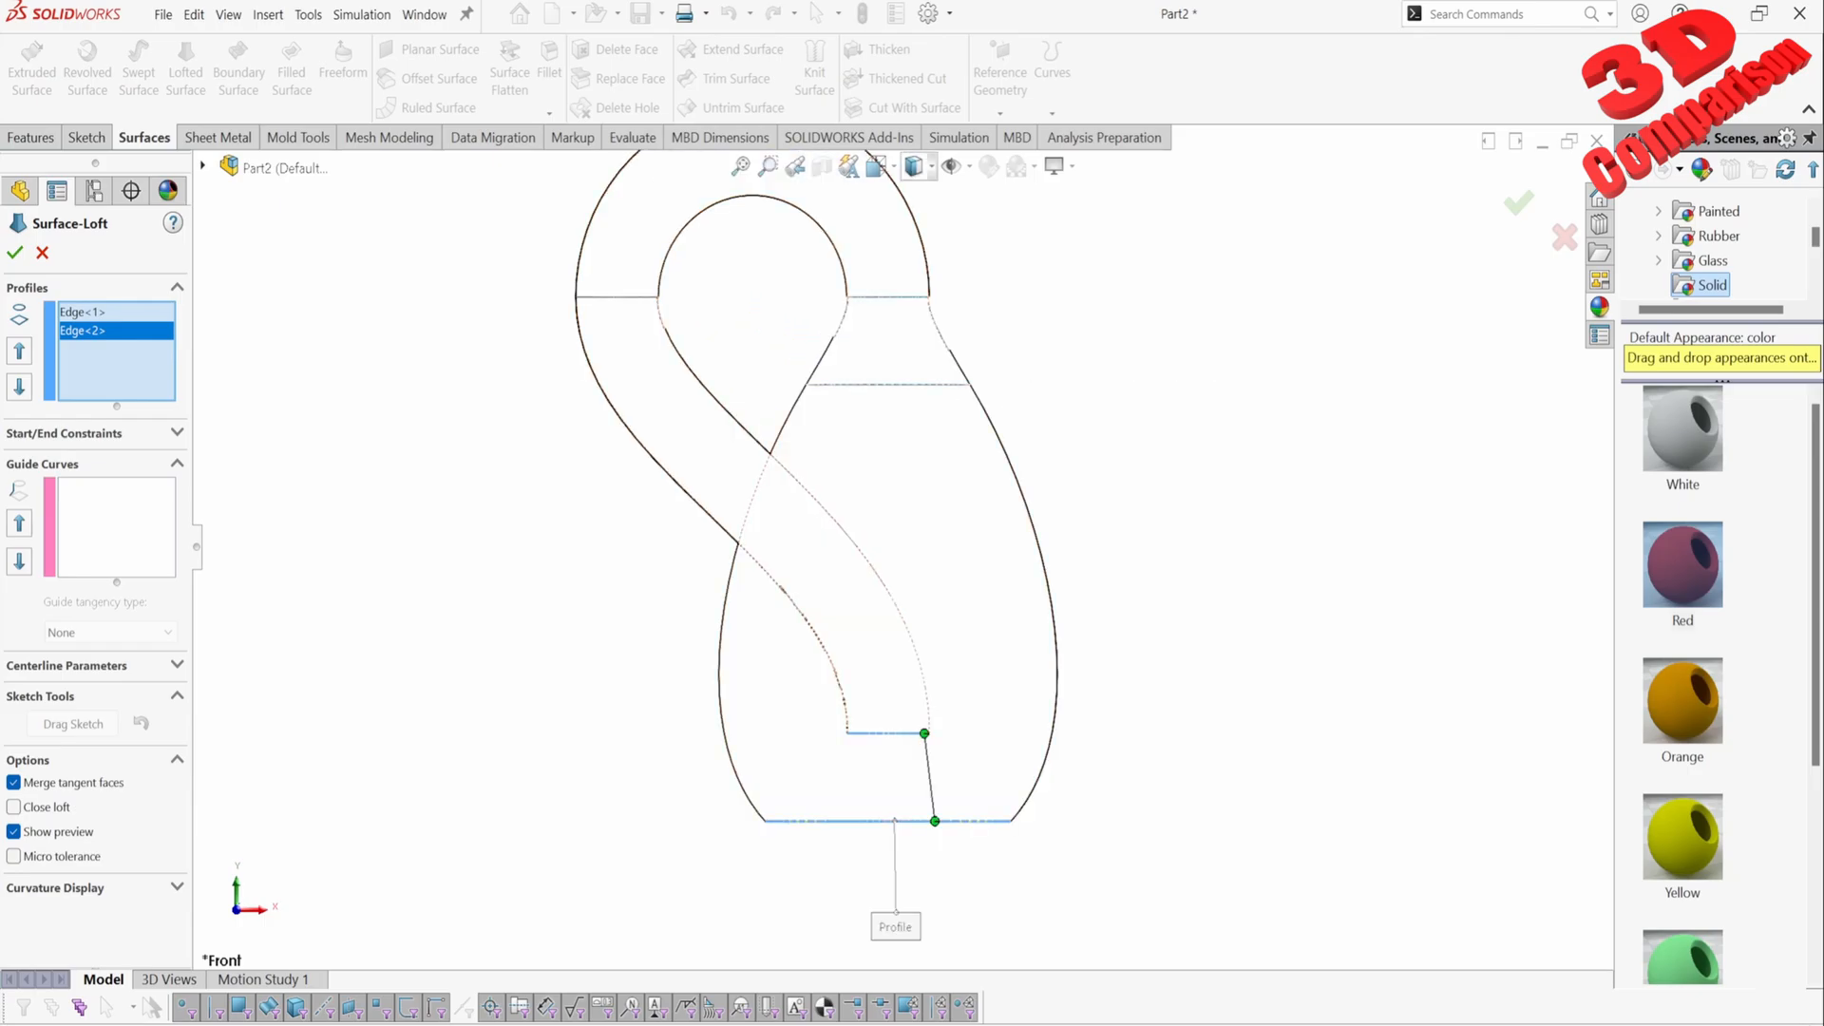
pyautogui.click(915, 168)
pyautogui.click(915, 321)
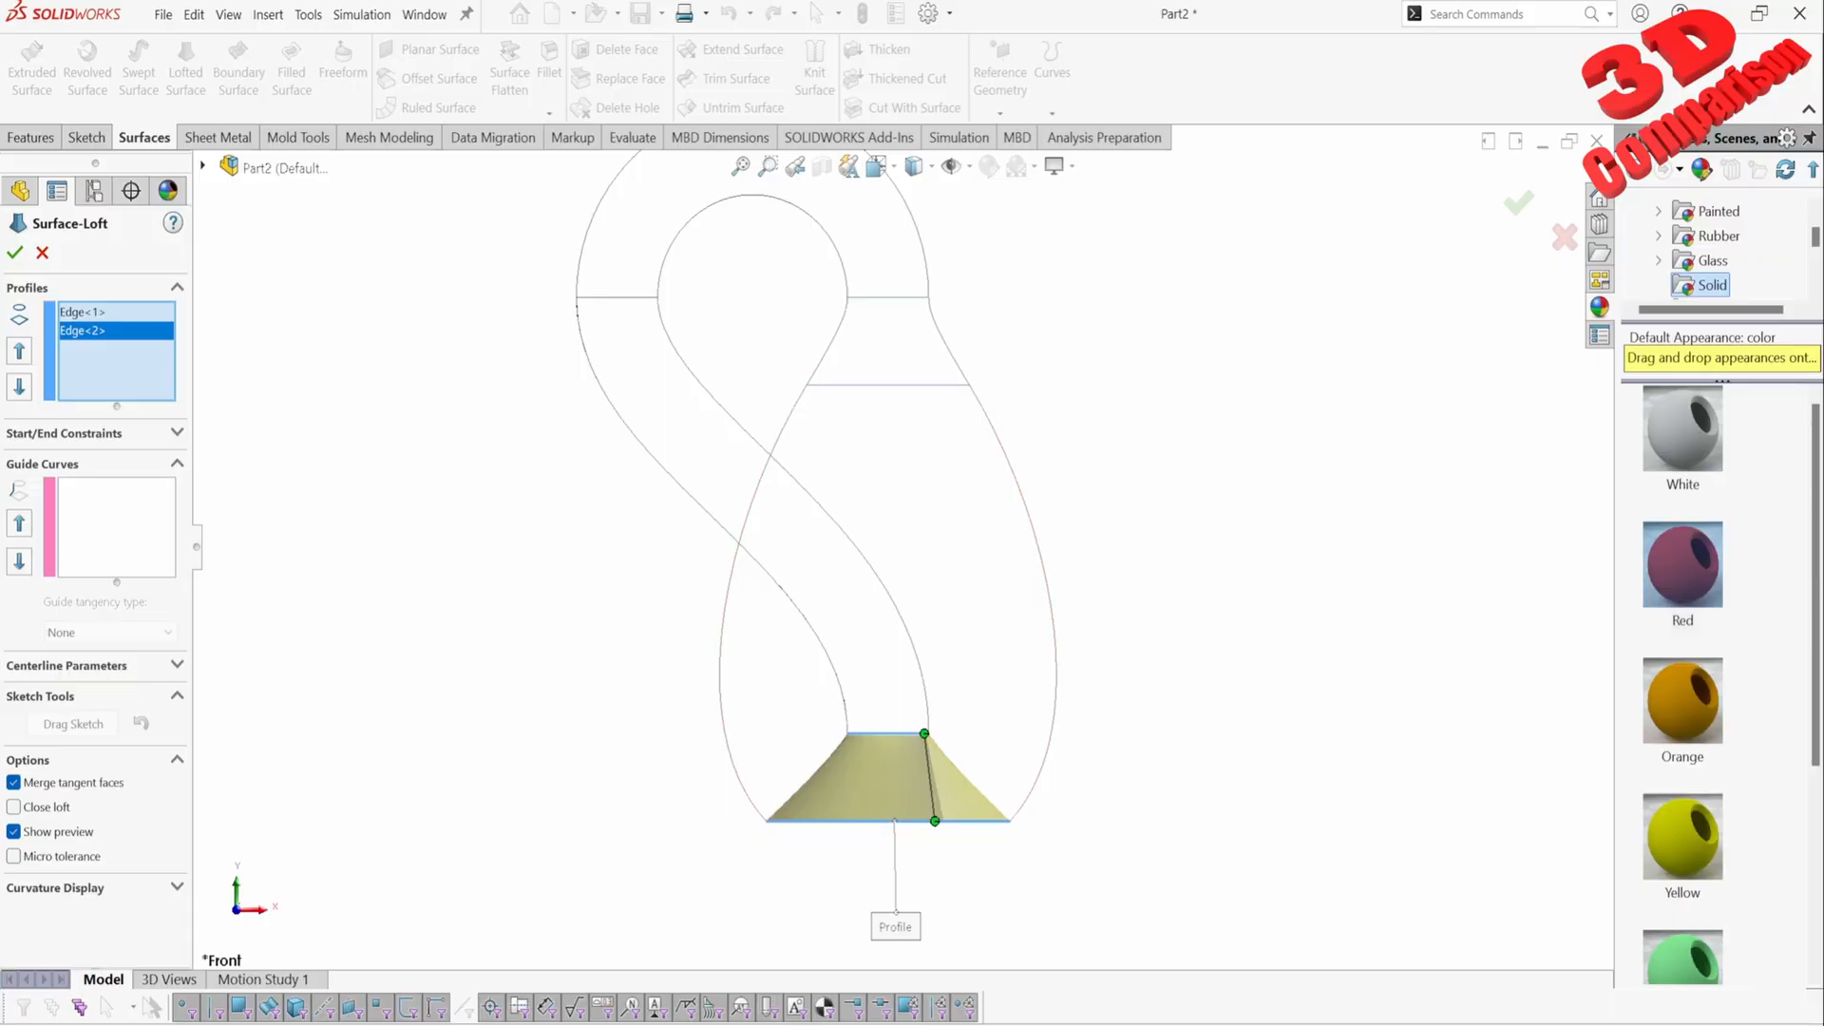
pyautogui.click(915, 167)
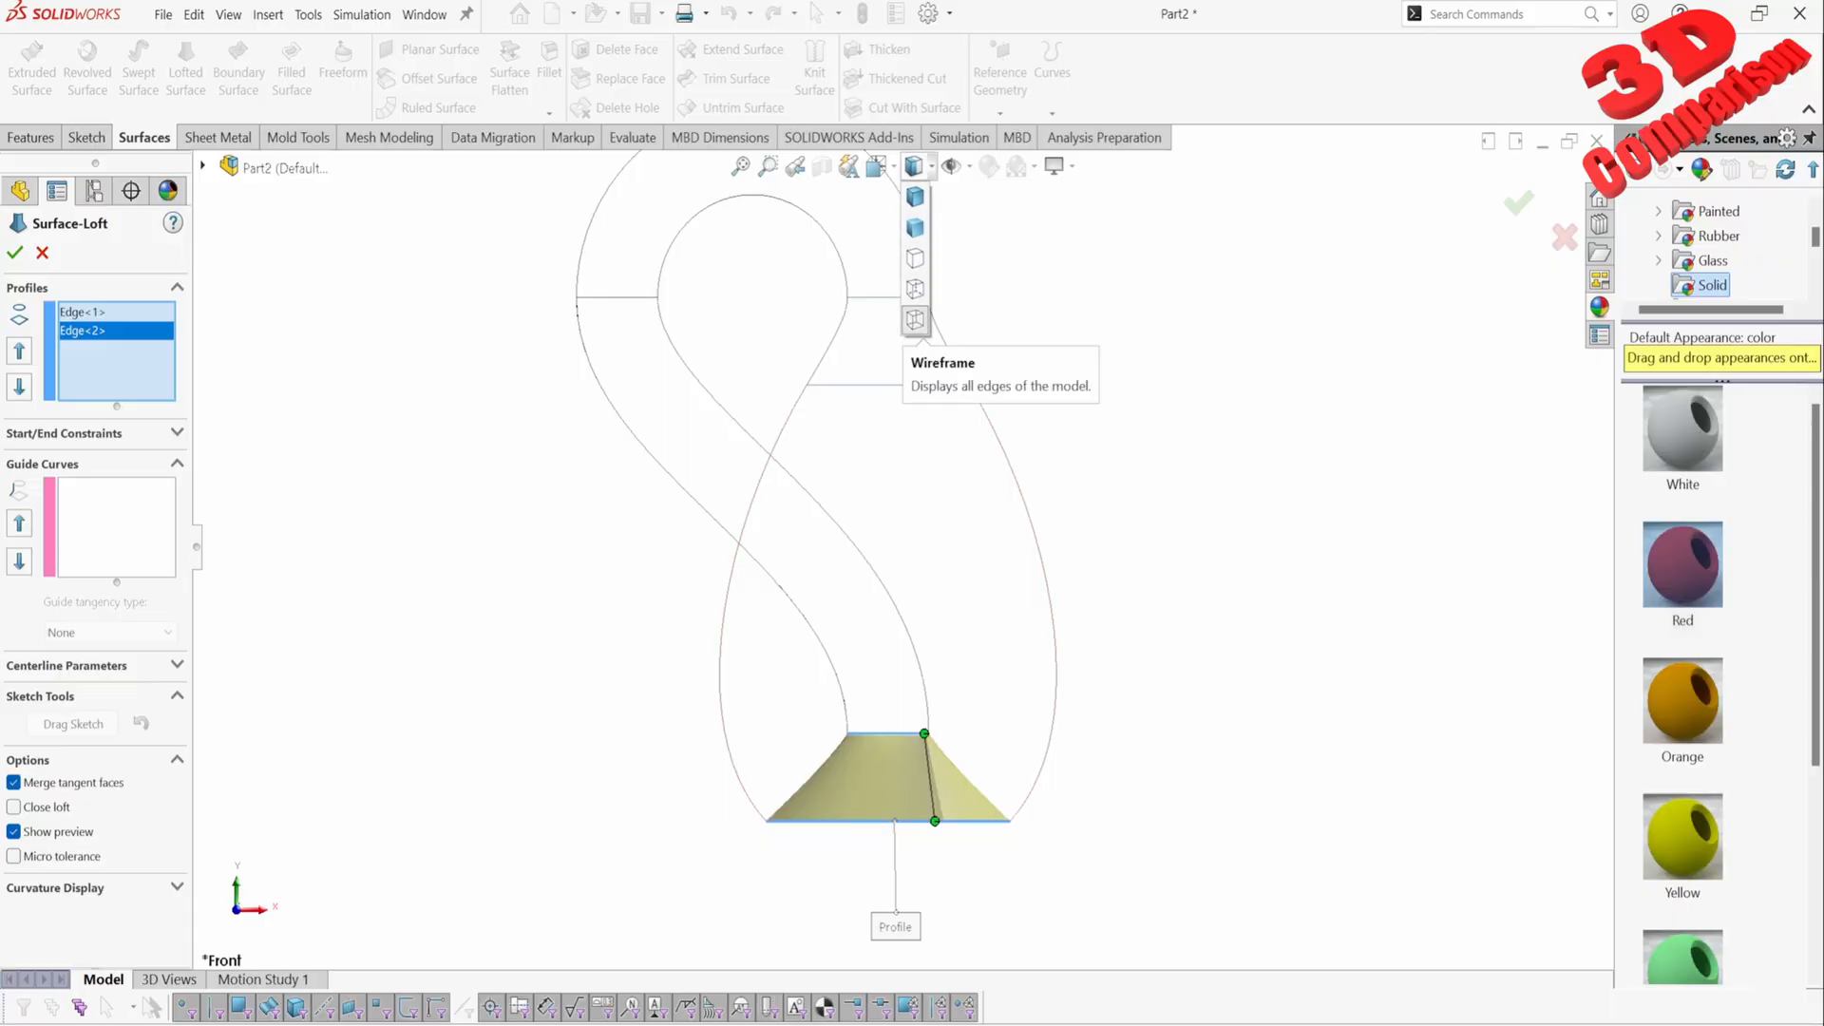
pyautogui.click(915, 320)
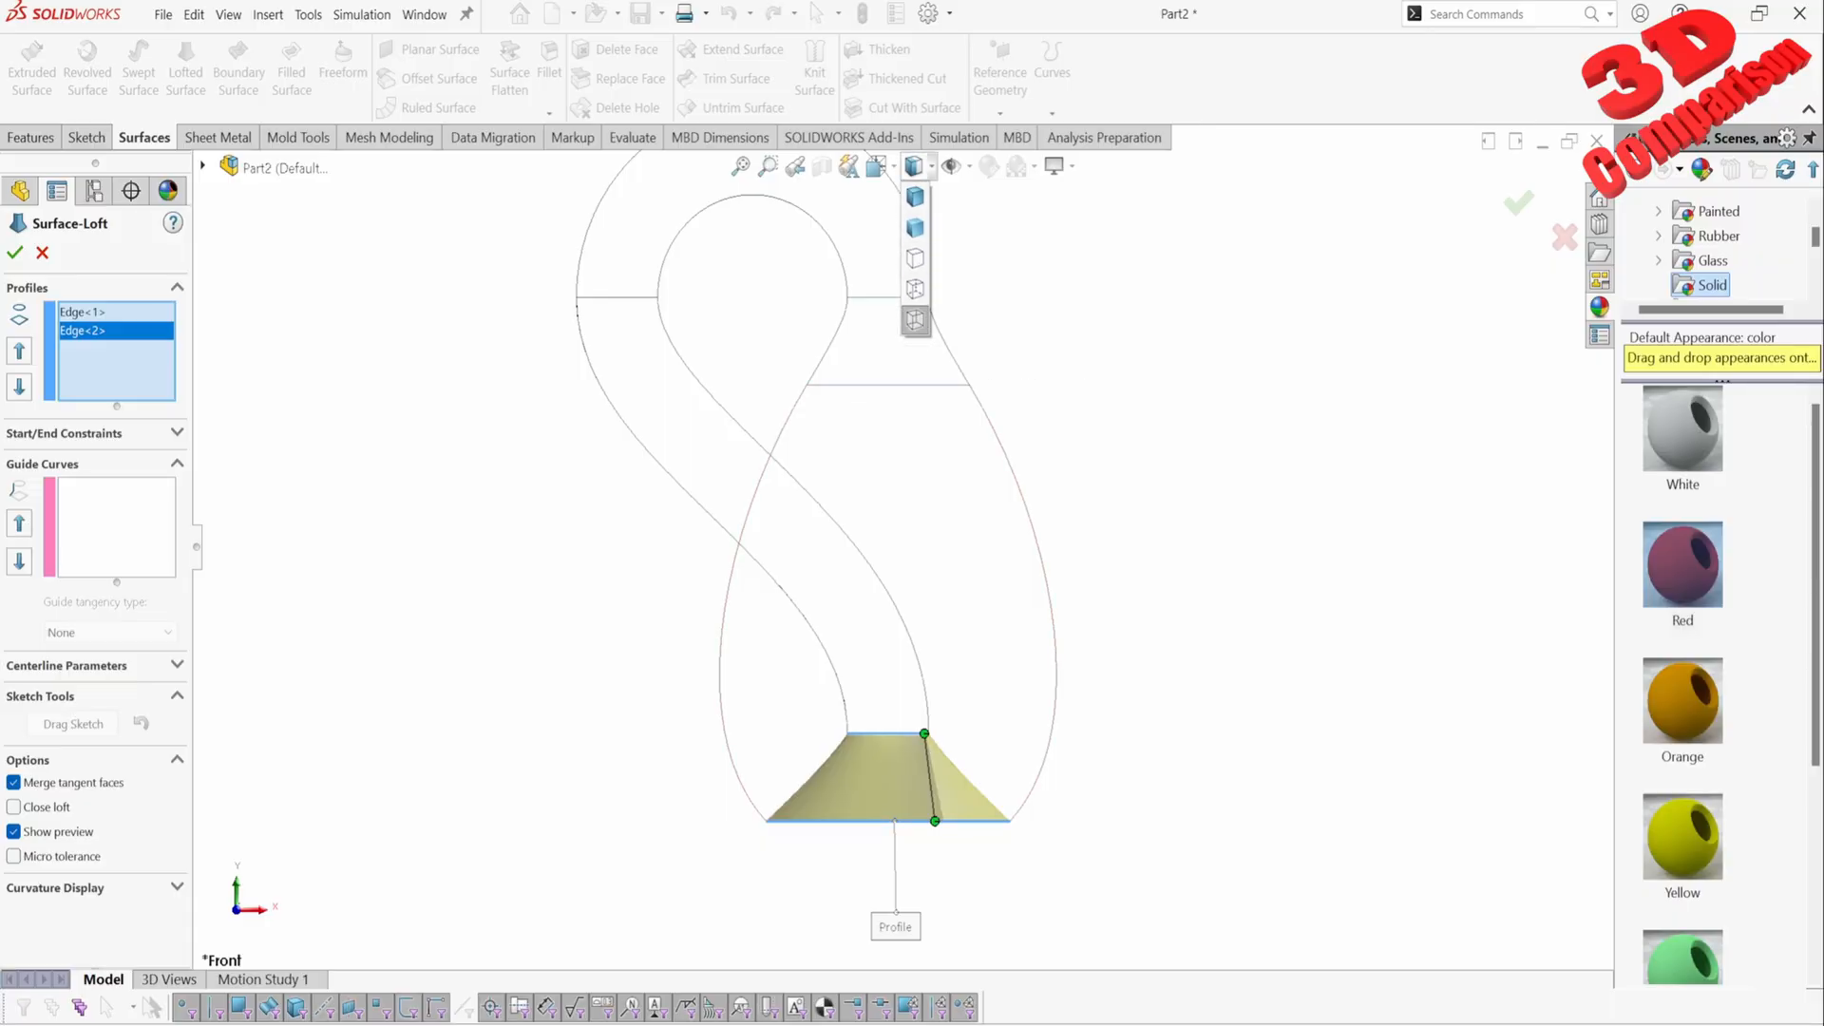
pyautogui.scroll(-5, 945, 816)
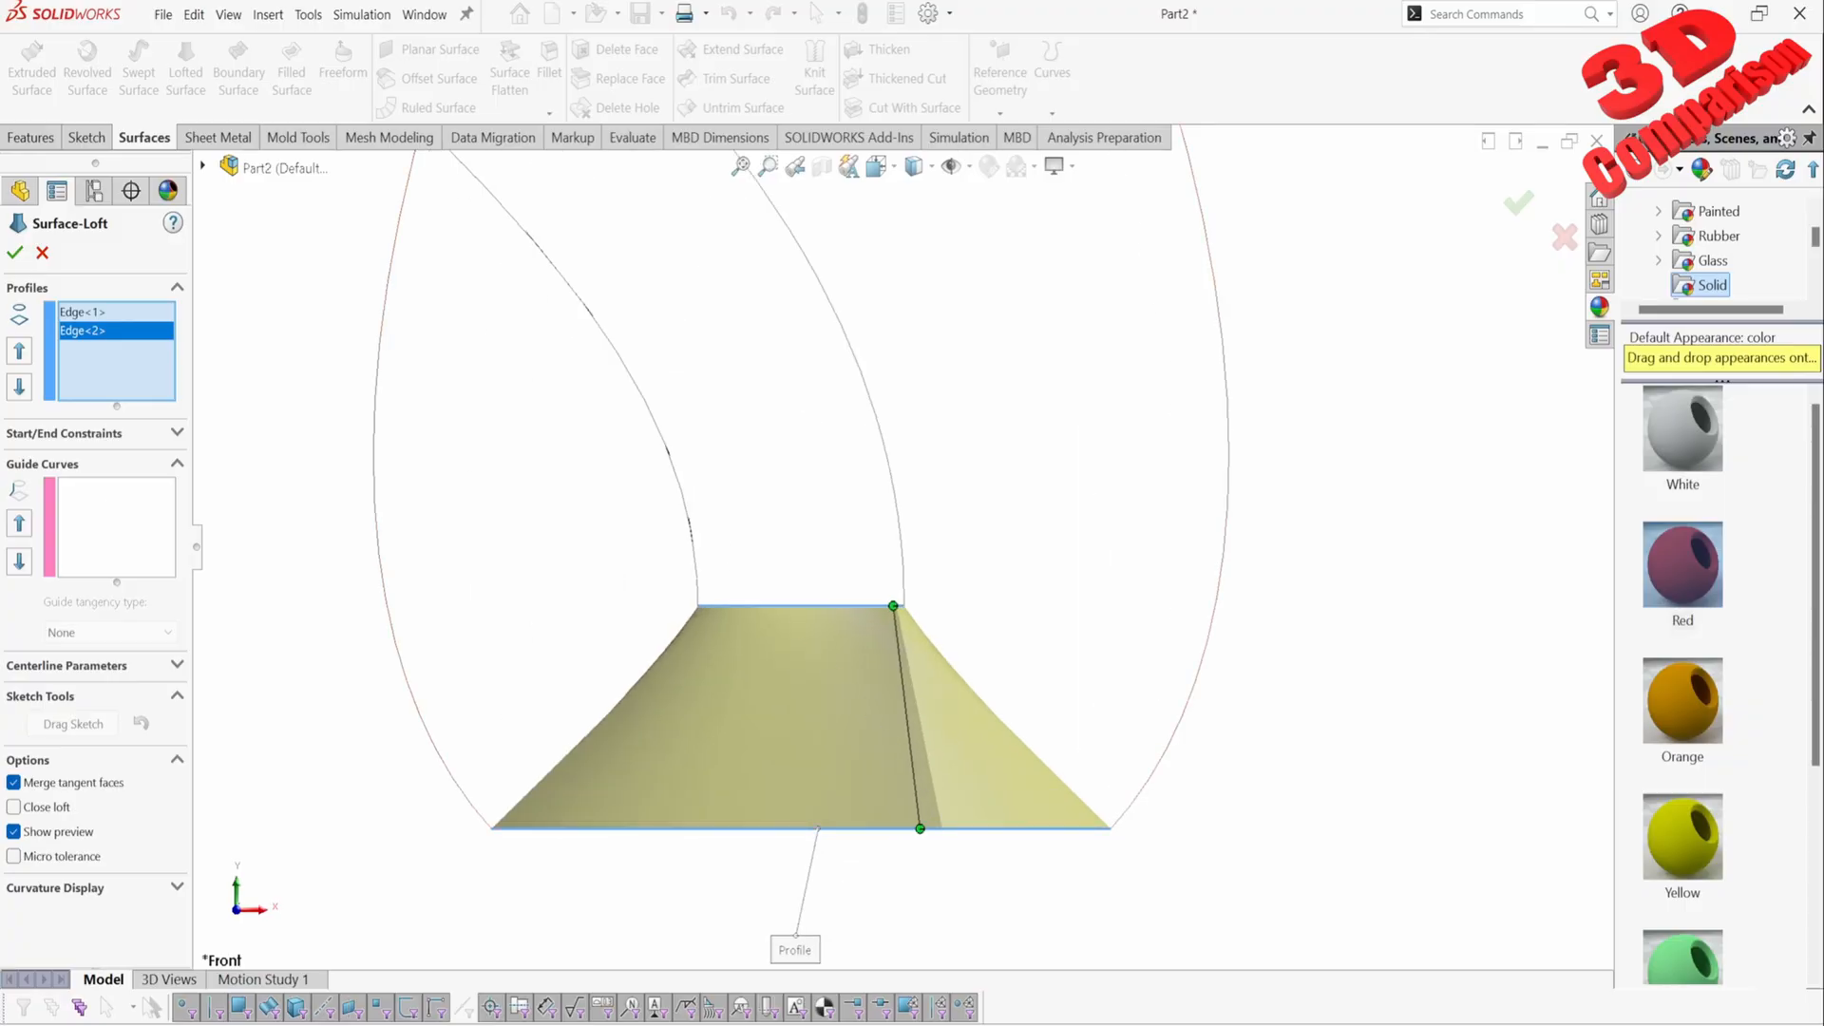
# Step: Set both the start and end constraints of the surface loft to Tangency To Face
pyautogui.click(64, 432)
pyautogui.click(105, 480)
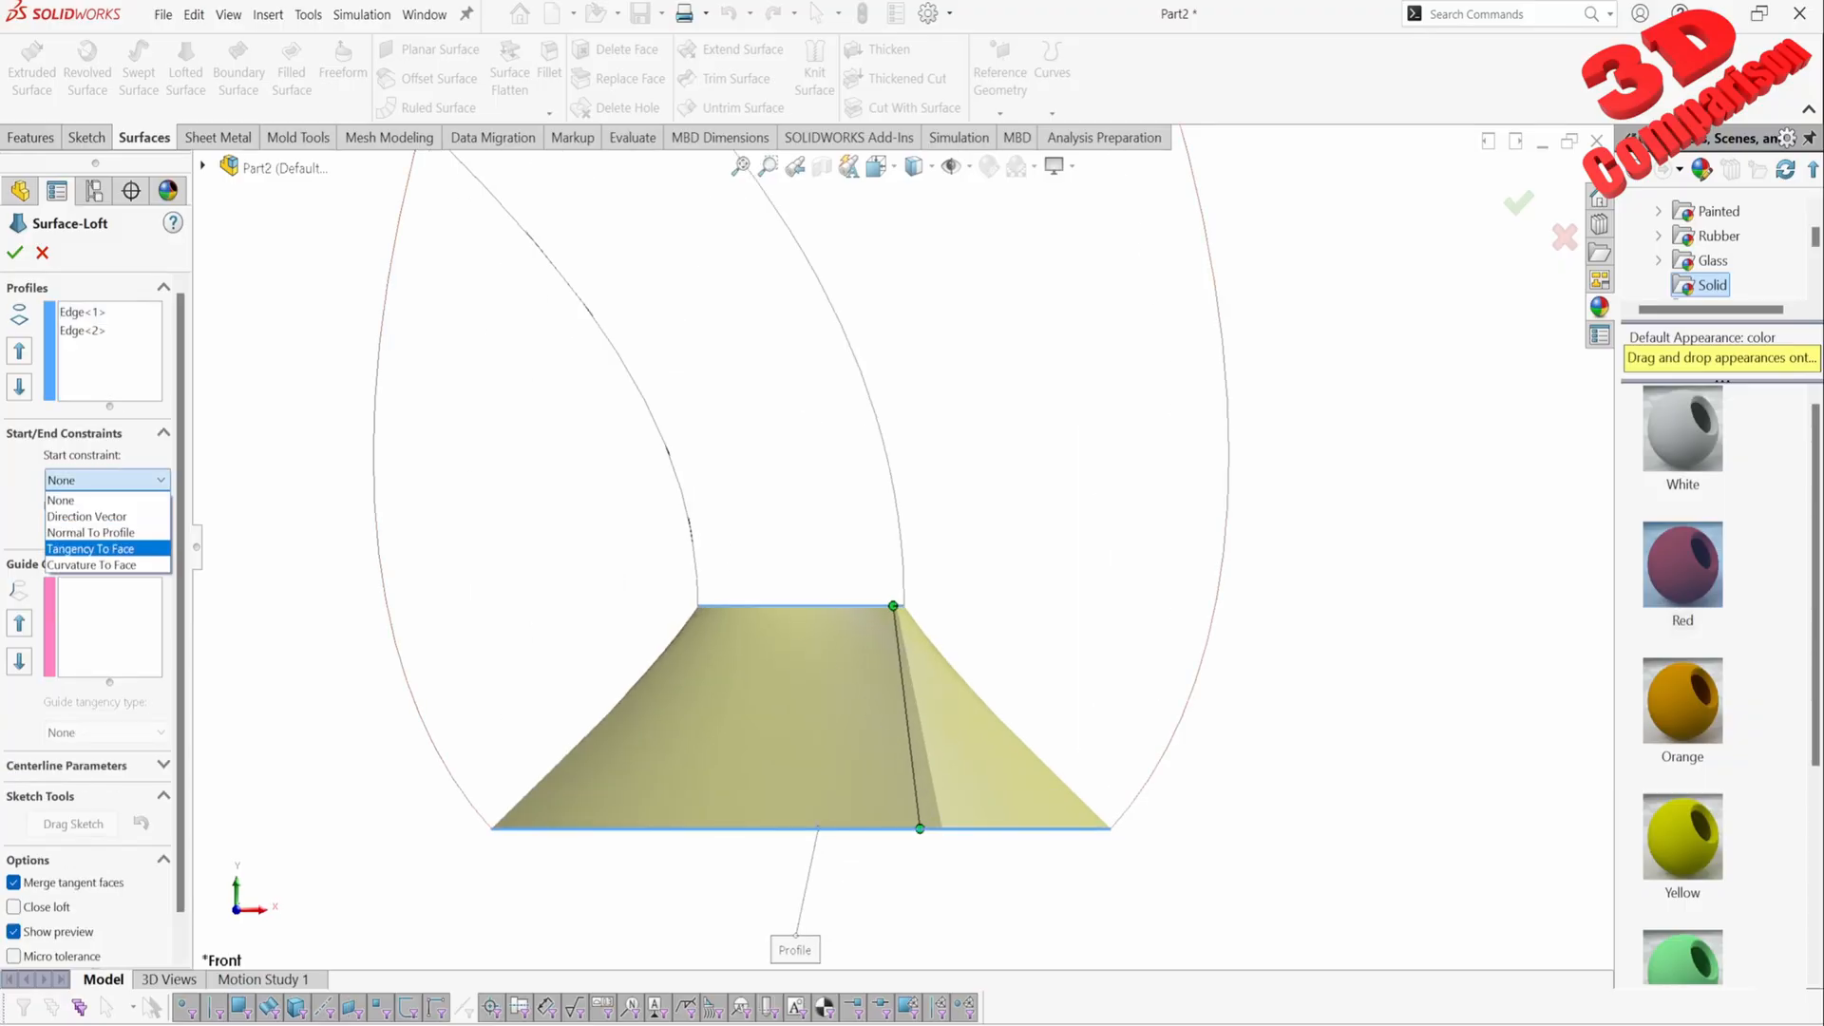
pyautogui.click(91, 565)
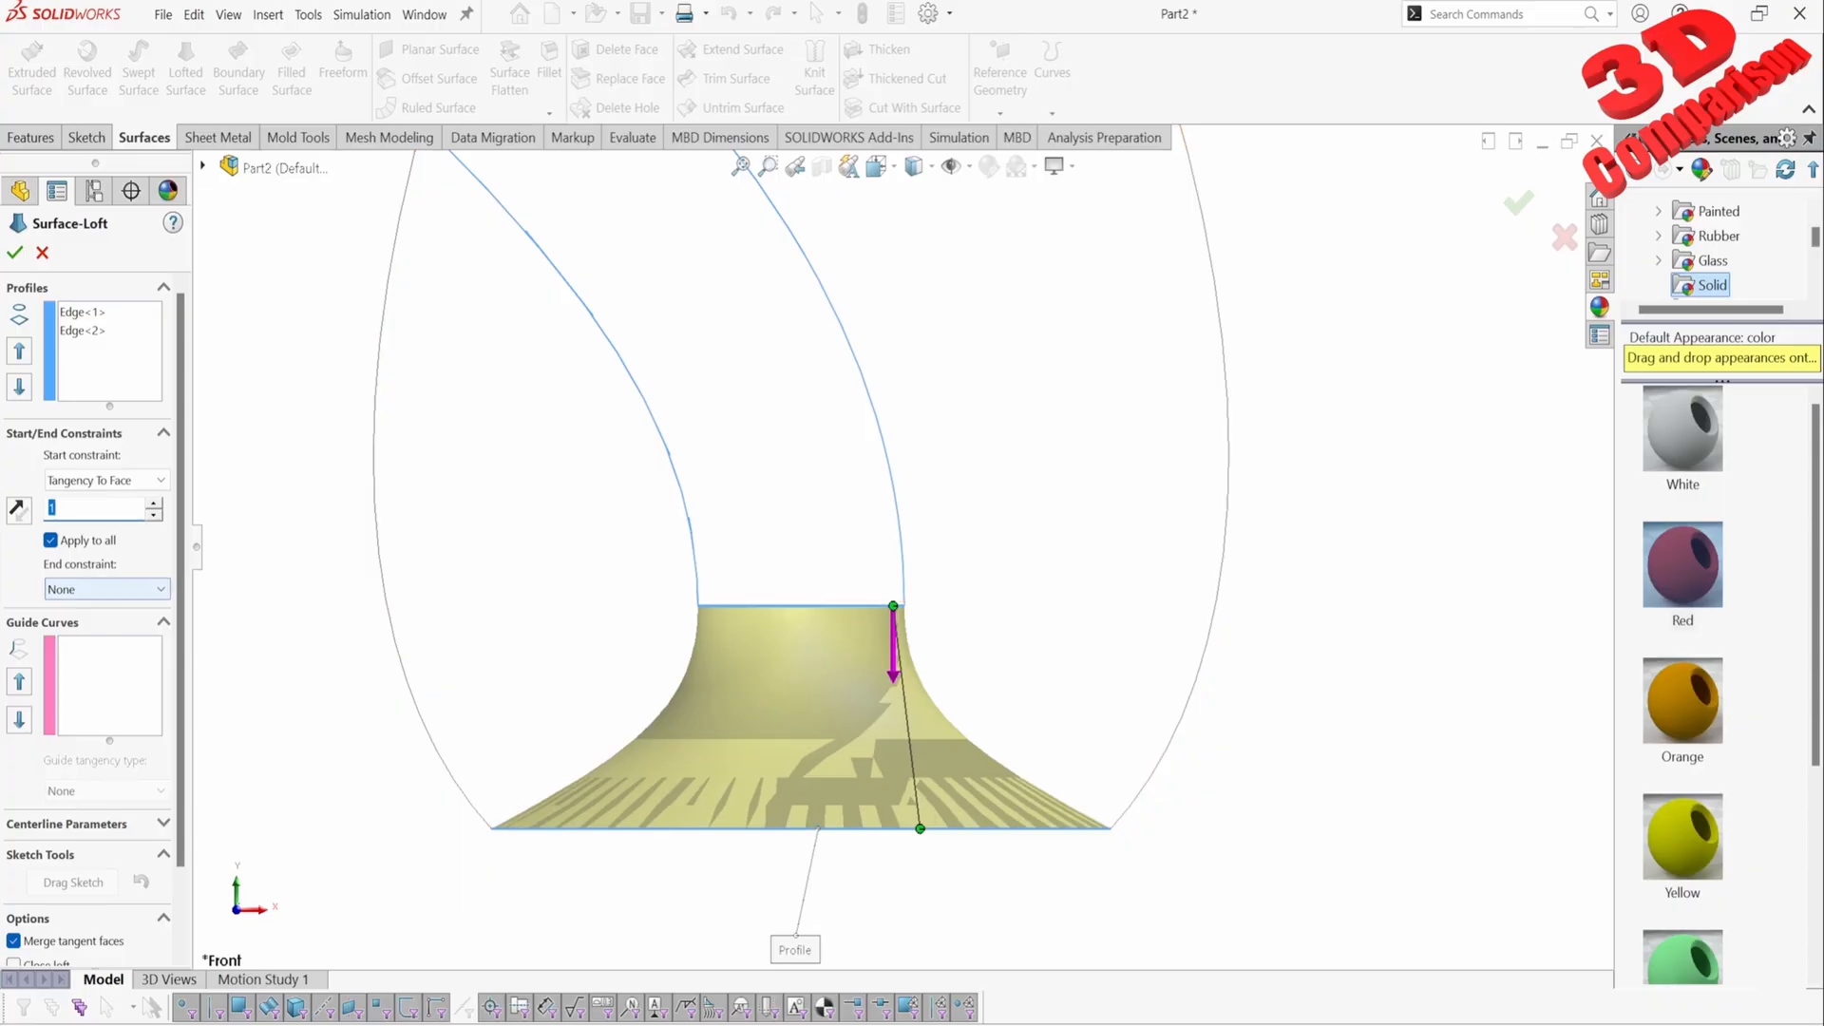
pyautogui.click(104, 589)
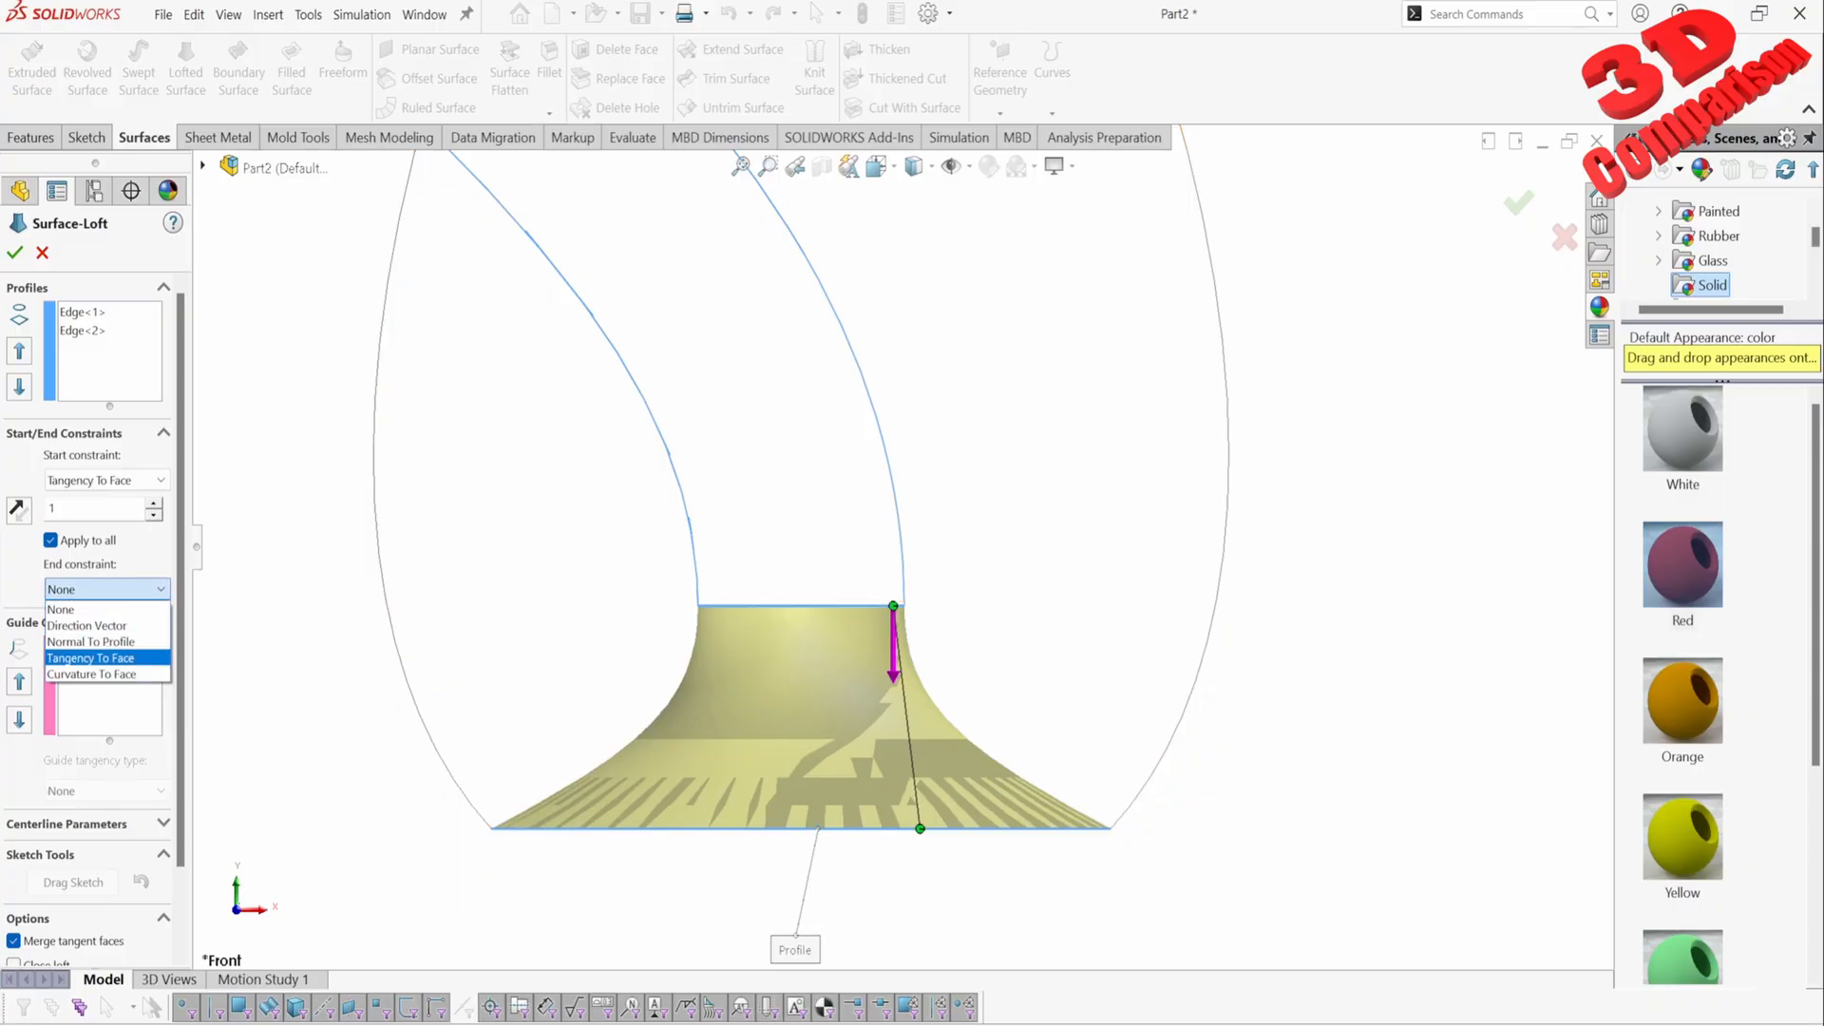
pyautogui.click(91, 657)
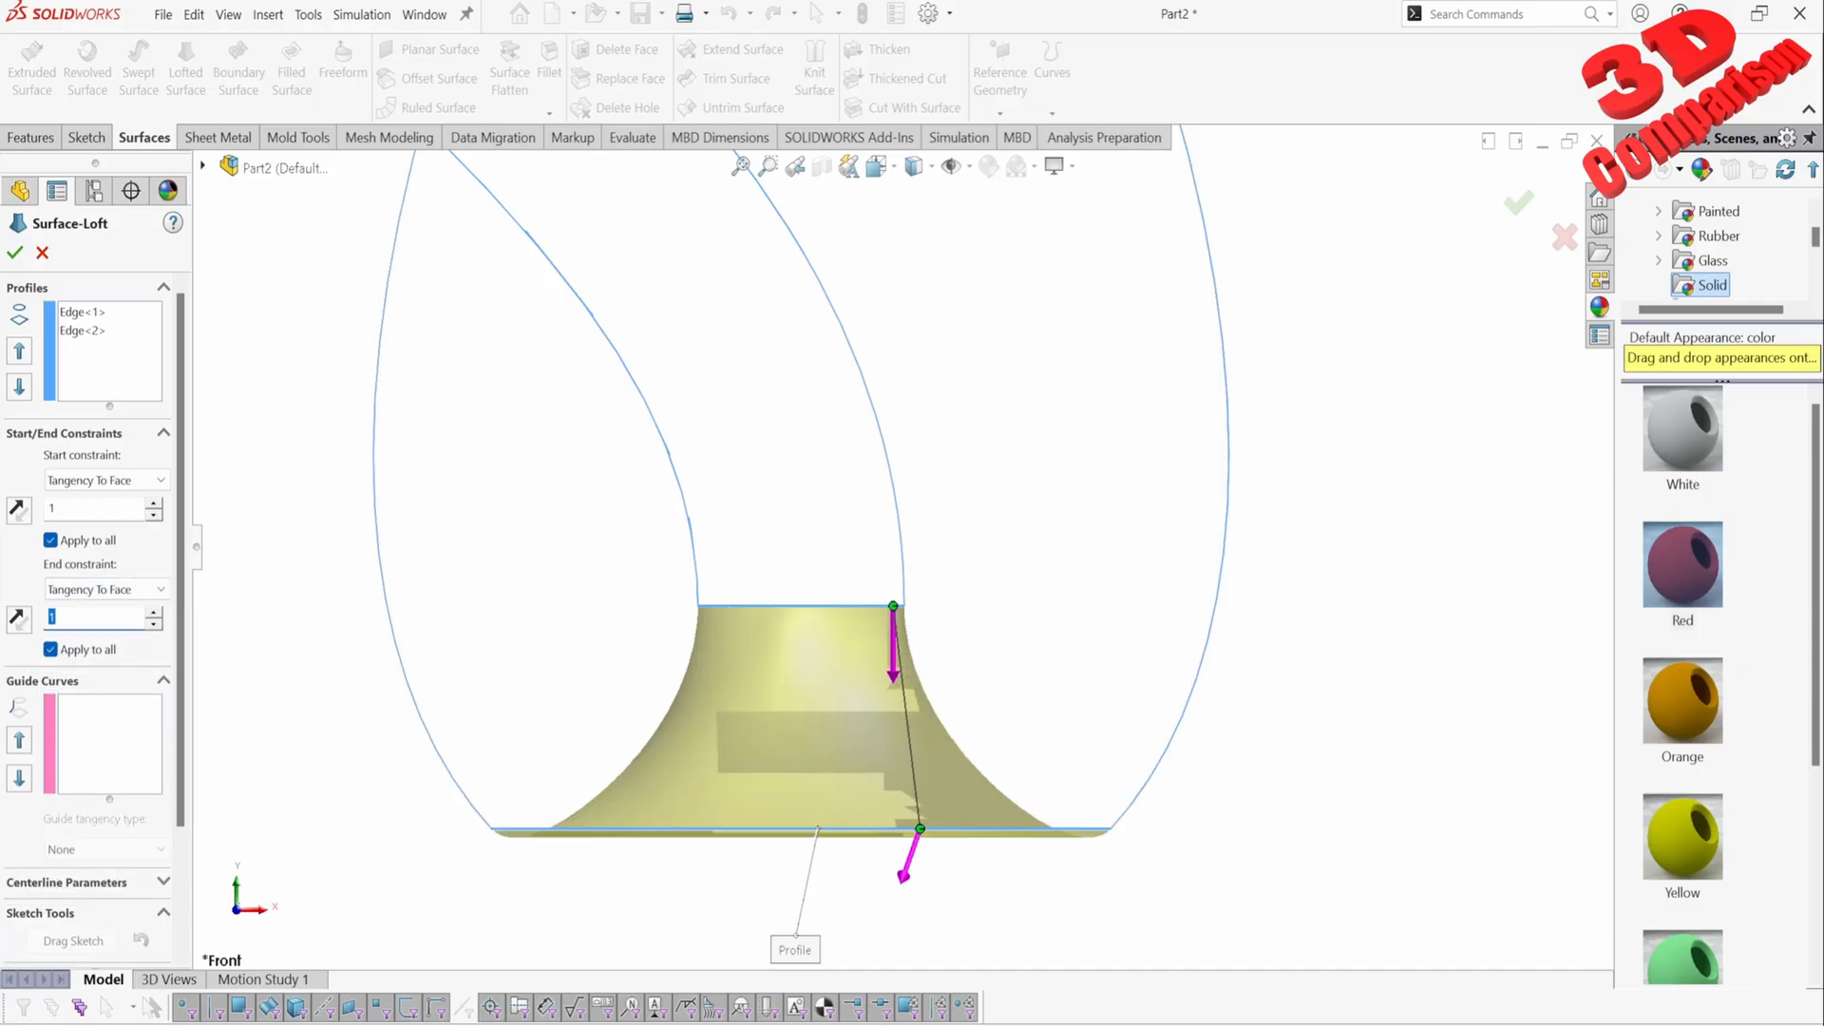
# Step: Set the start and end tangency lengths of the loft to 2
pyautogui.click(95, 508)
pyautogui.write('2')
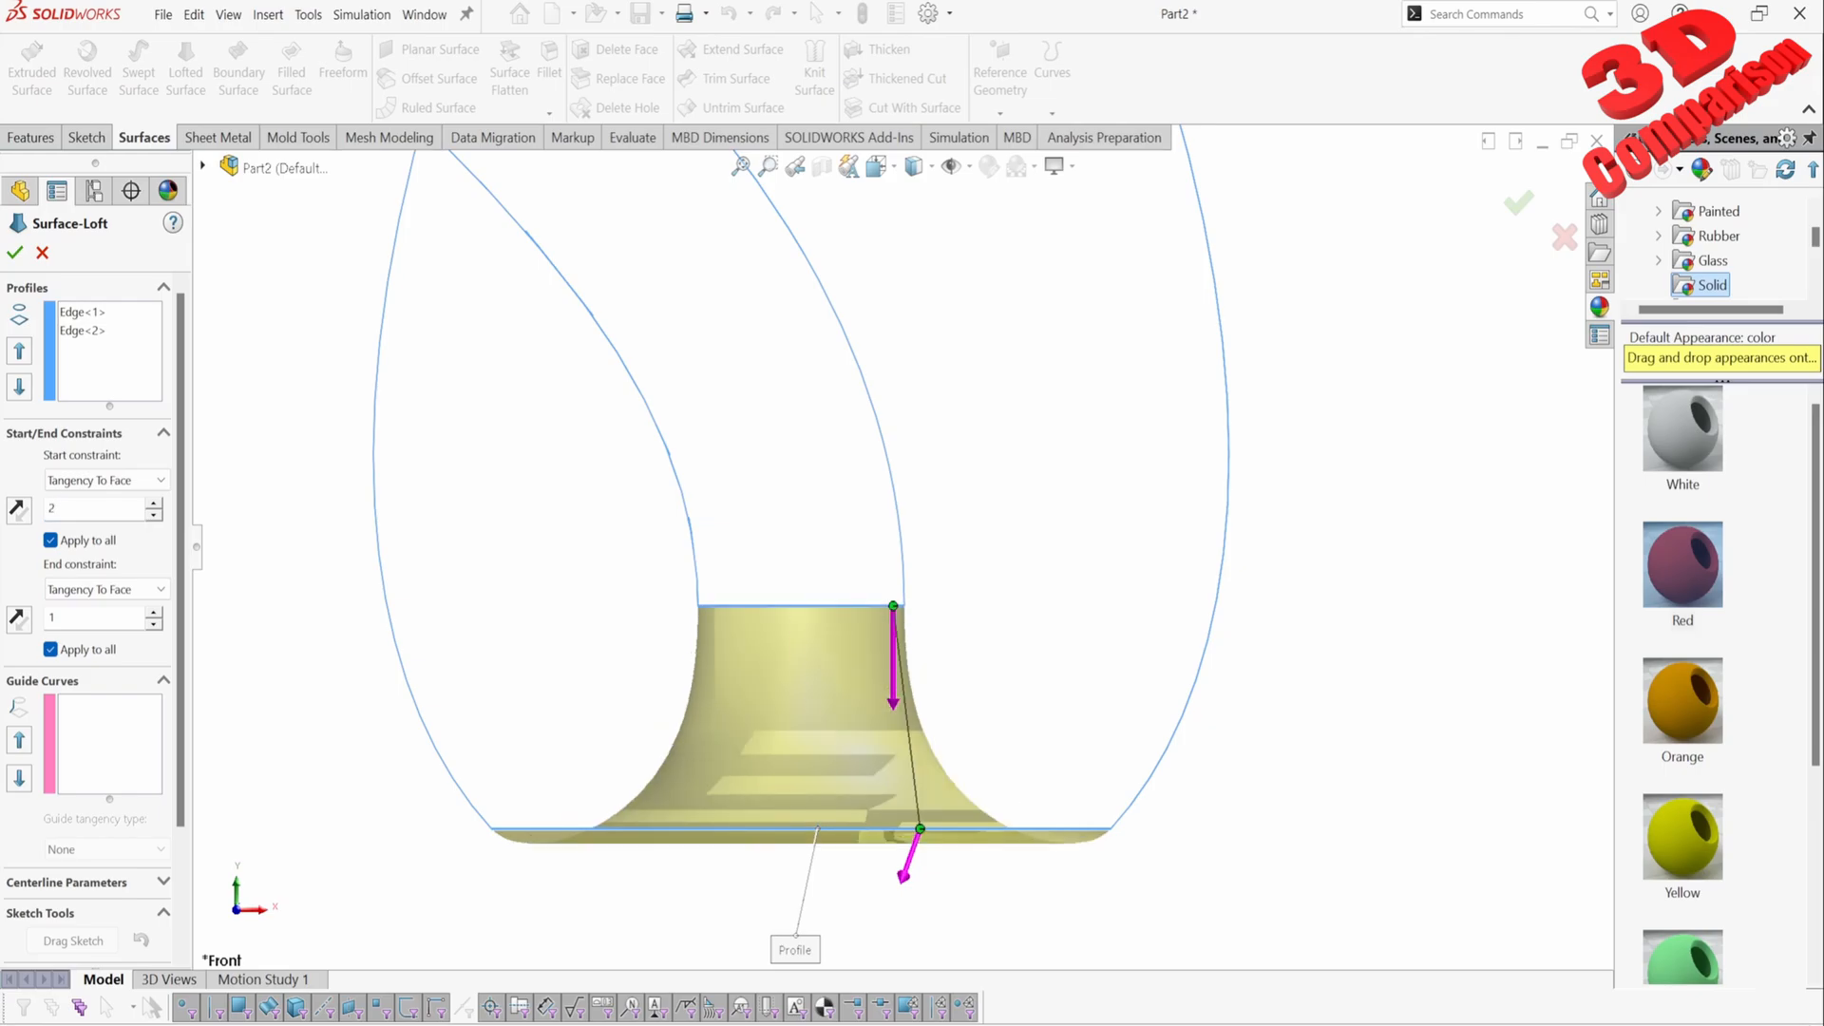
pyautogui.press('Tab')
pyautogui.press('Tab')
pyautogui.press('Tab')
pyautogui.write('2')
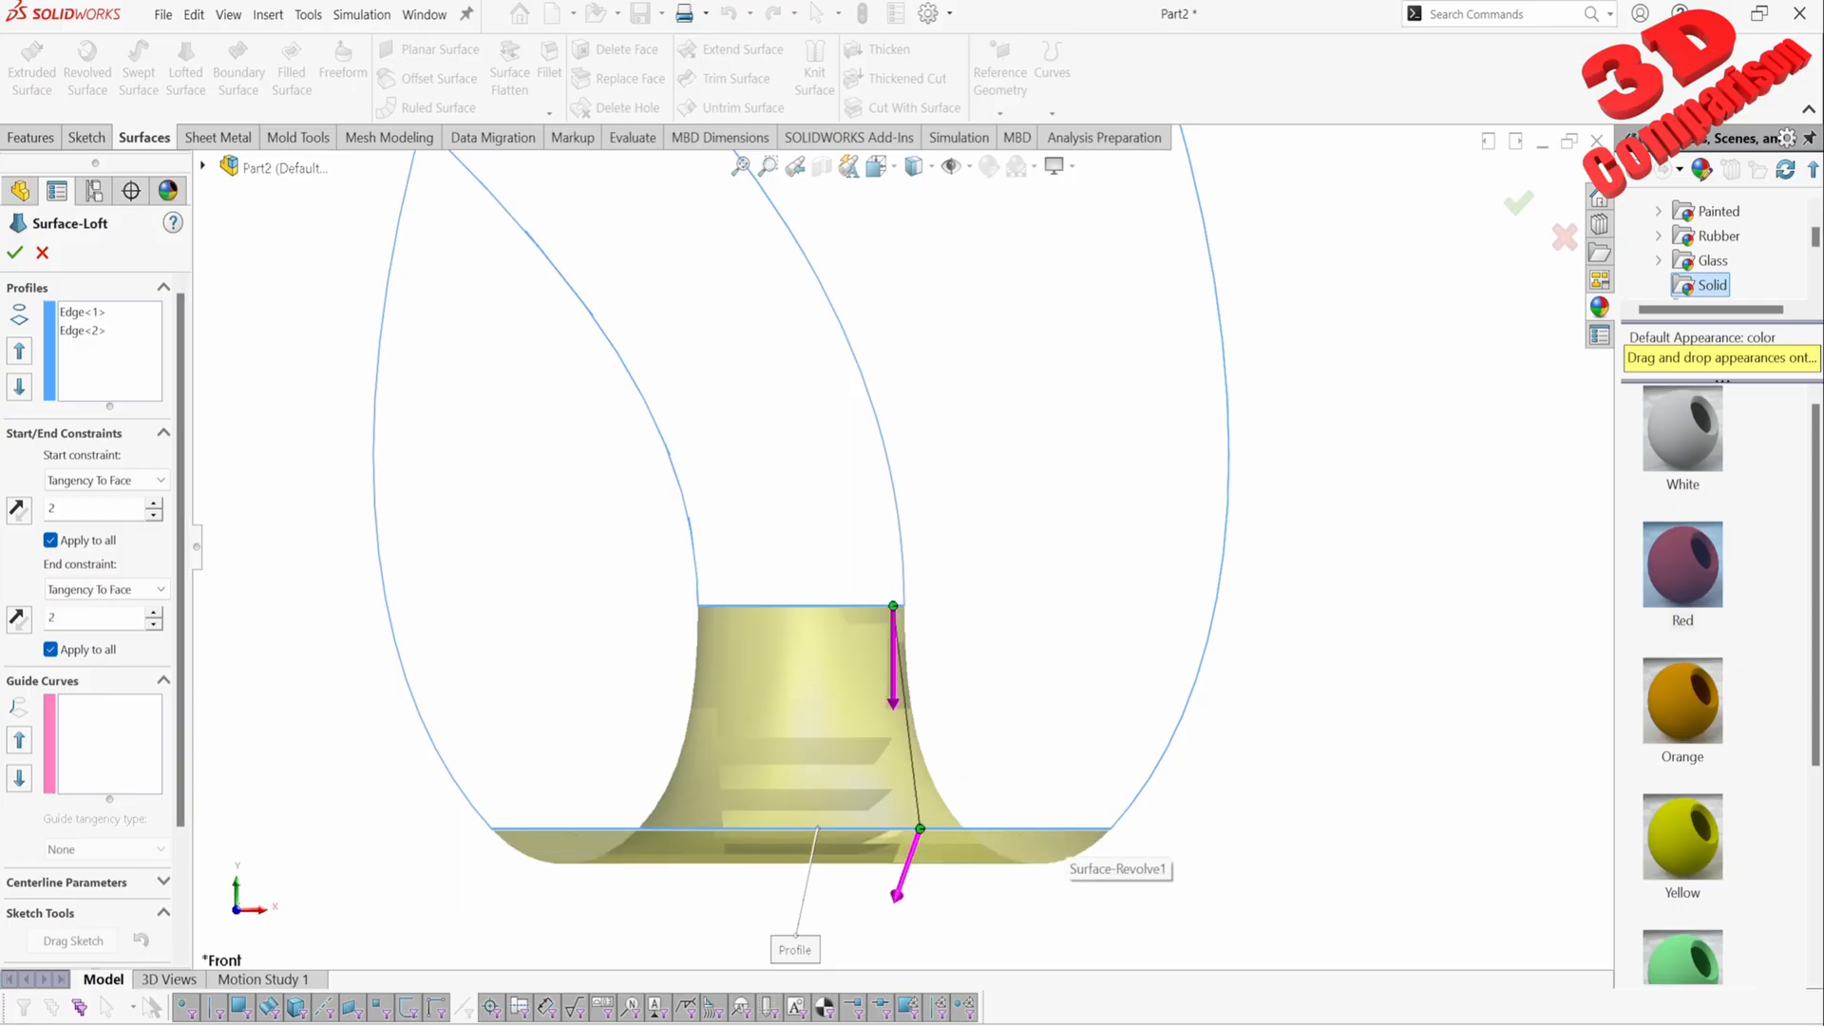
# Step: Set the end tangency length to 4 and accept the surface loft
pyautogui.doubleClick(76, 619)
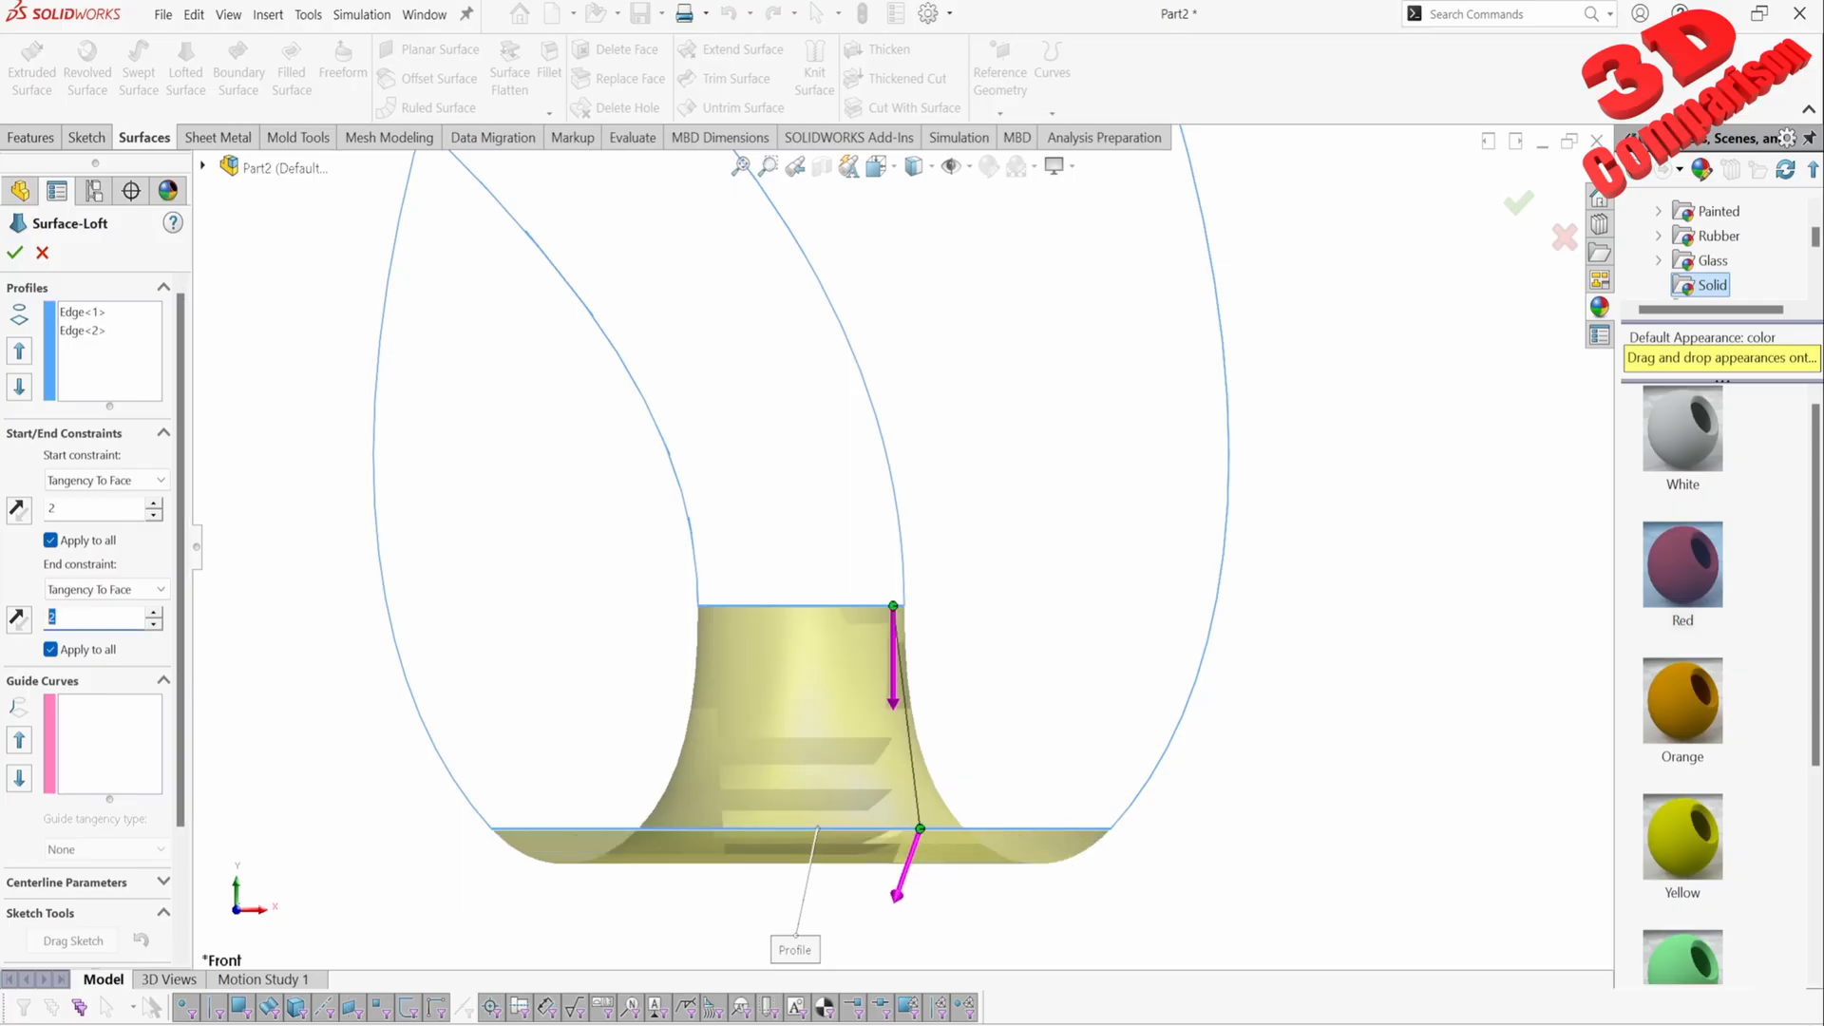
pyautogui.write('4')
pyautogui.scroll(2, 1009, 766)
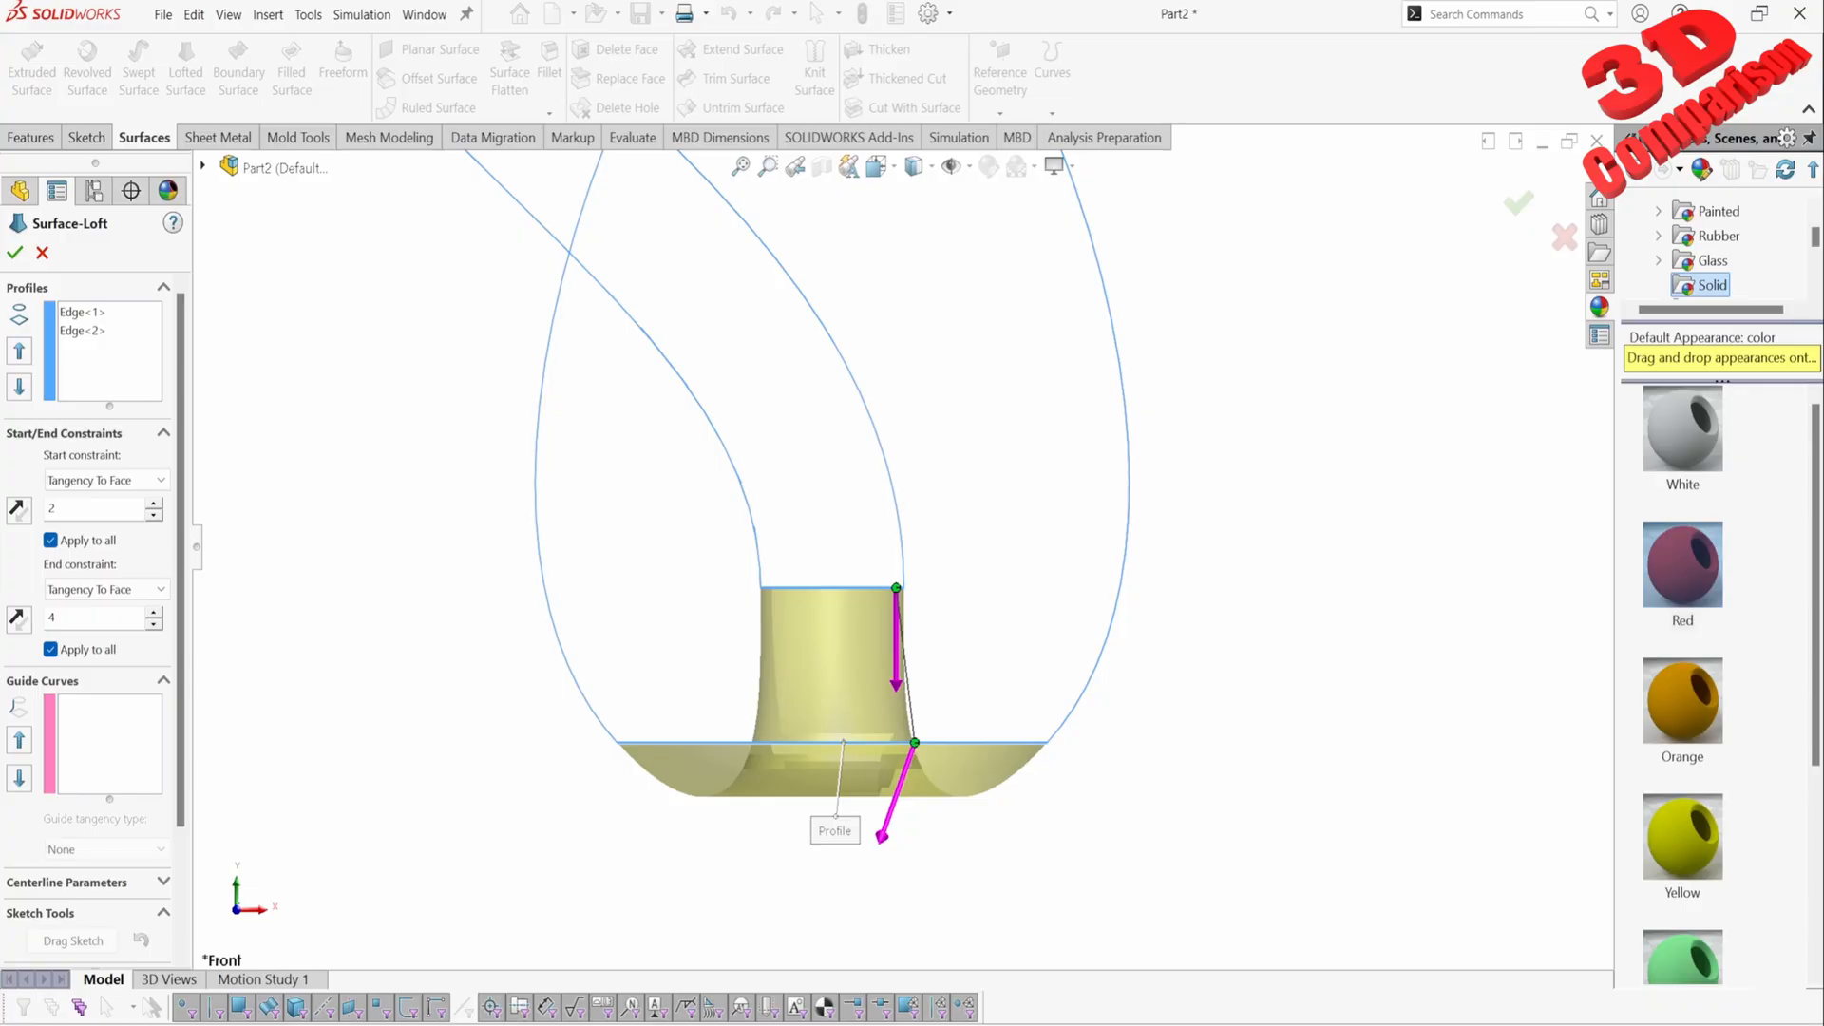
pyautogui.doubleClick(52, 509)
pyautogui.click(1518, 202)
# Step: Switch the display to Shaded With Edges and inspect the lofted base and the whole bottle
pyautogui.click(915, 167)
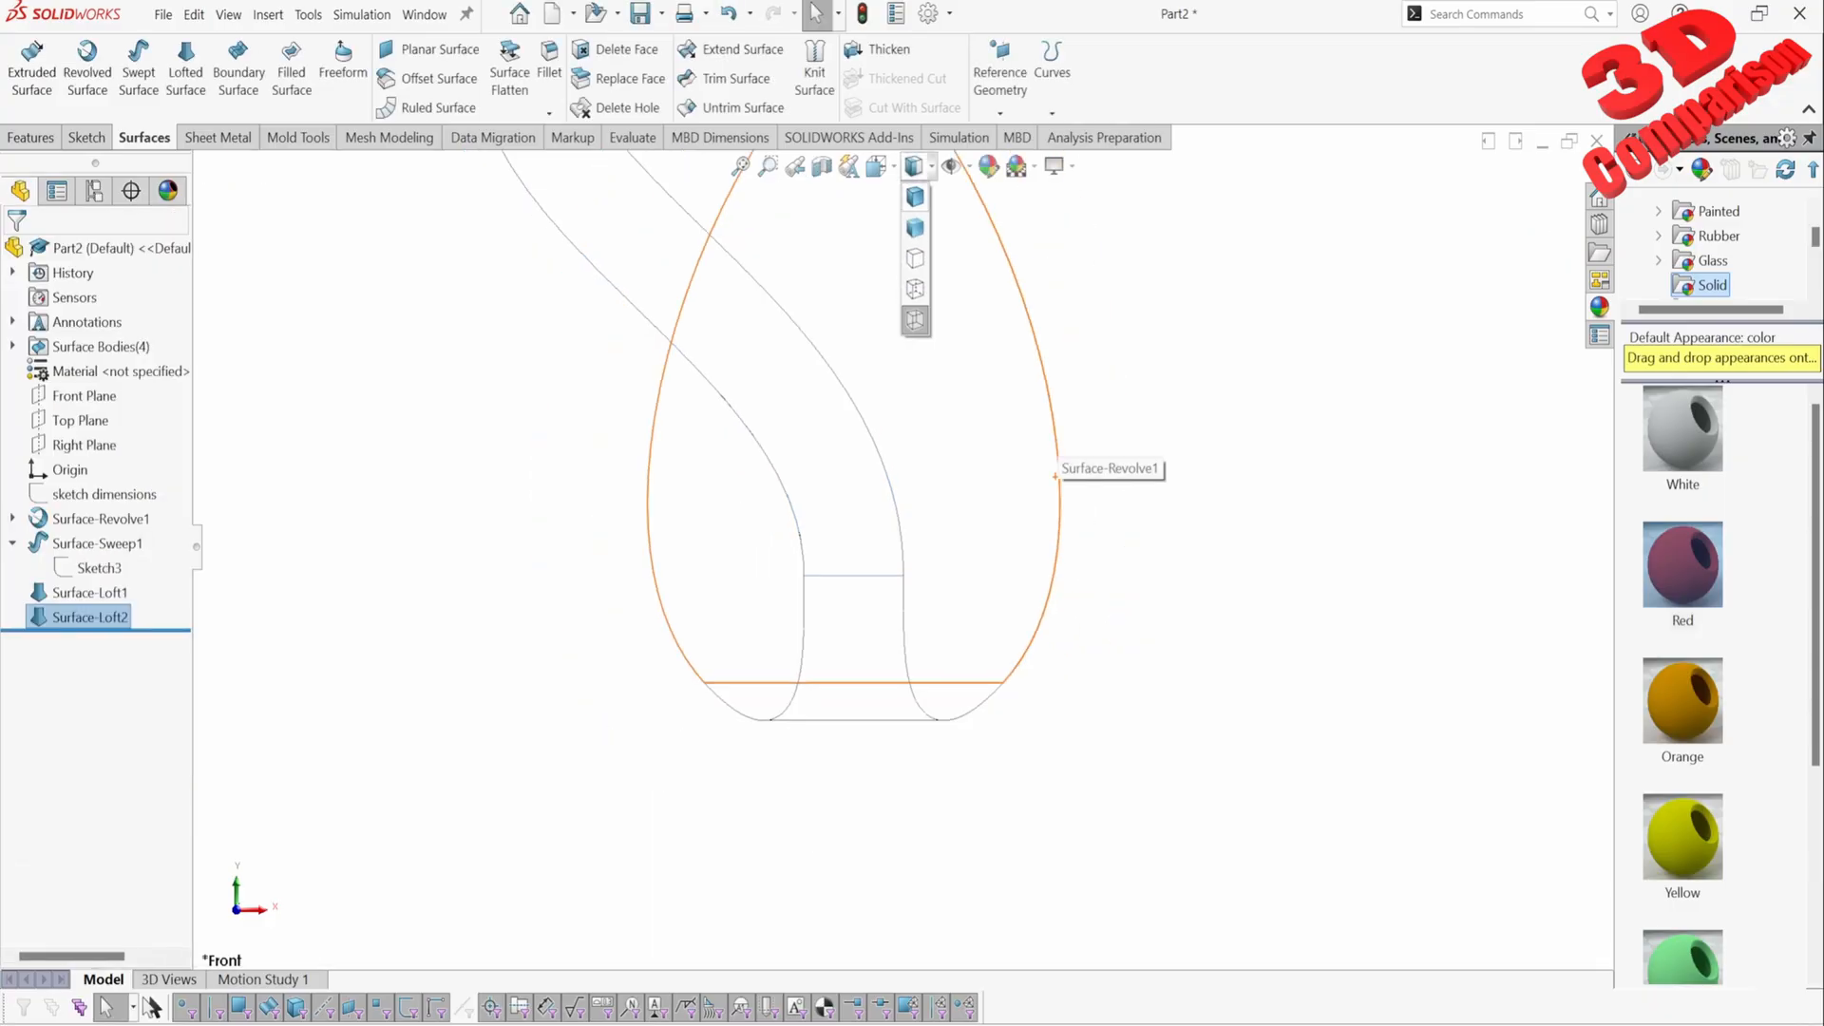
pyautogui.click(915, 197)
pyautogui.moveTo(1010, 641)
pyautogui.mouseDown(button='middle')
pyautogui.moveTo(1022, 352)
pyautogui.moveTo(941, 627)
pyautogui.moveTo(868, 601)
pyautogui.moveTo(960, 608)
pyautogui.moveTo(865, 638)
pyautogui.moveTo(853, 623)
pyautogui.mouseUp(button='middle')
pyautogui.scroll(-6, 868, 601)
pyautogui.hotkey('ctrl', '1')
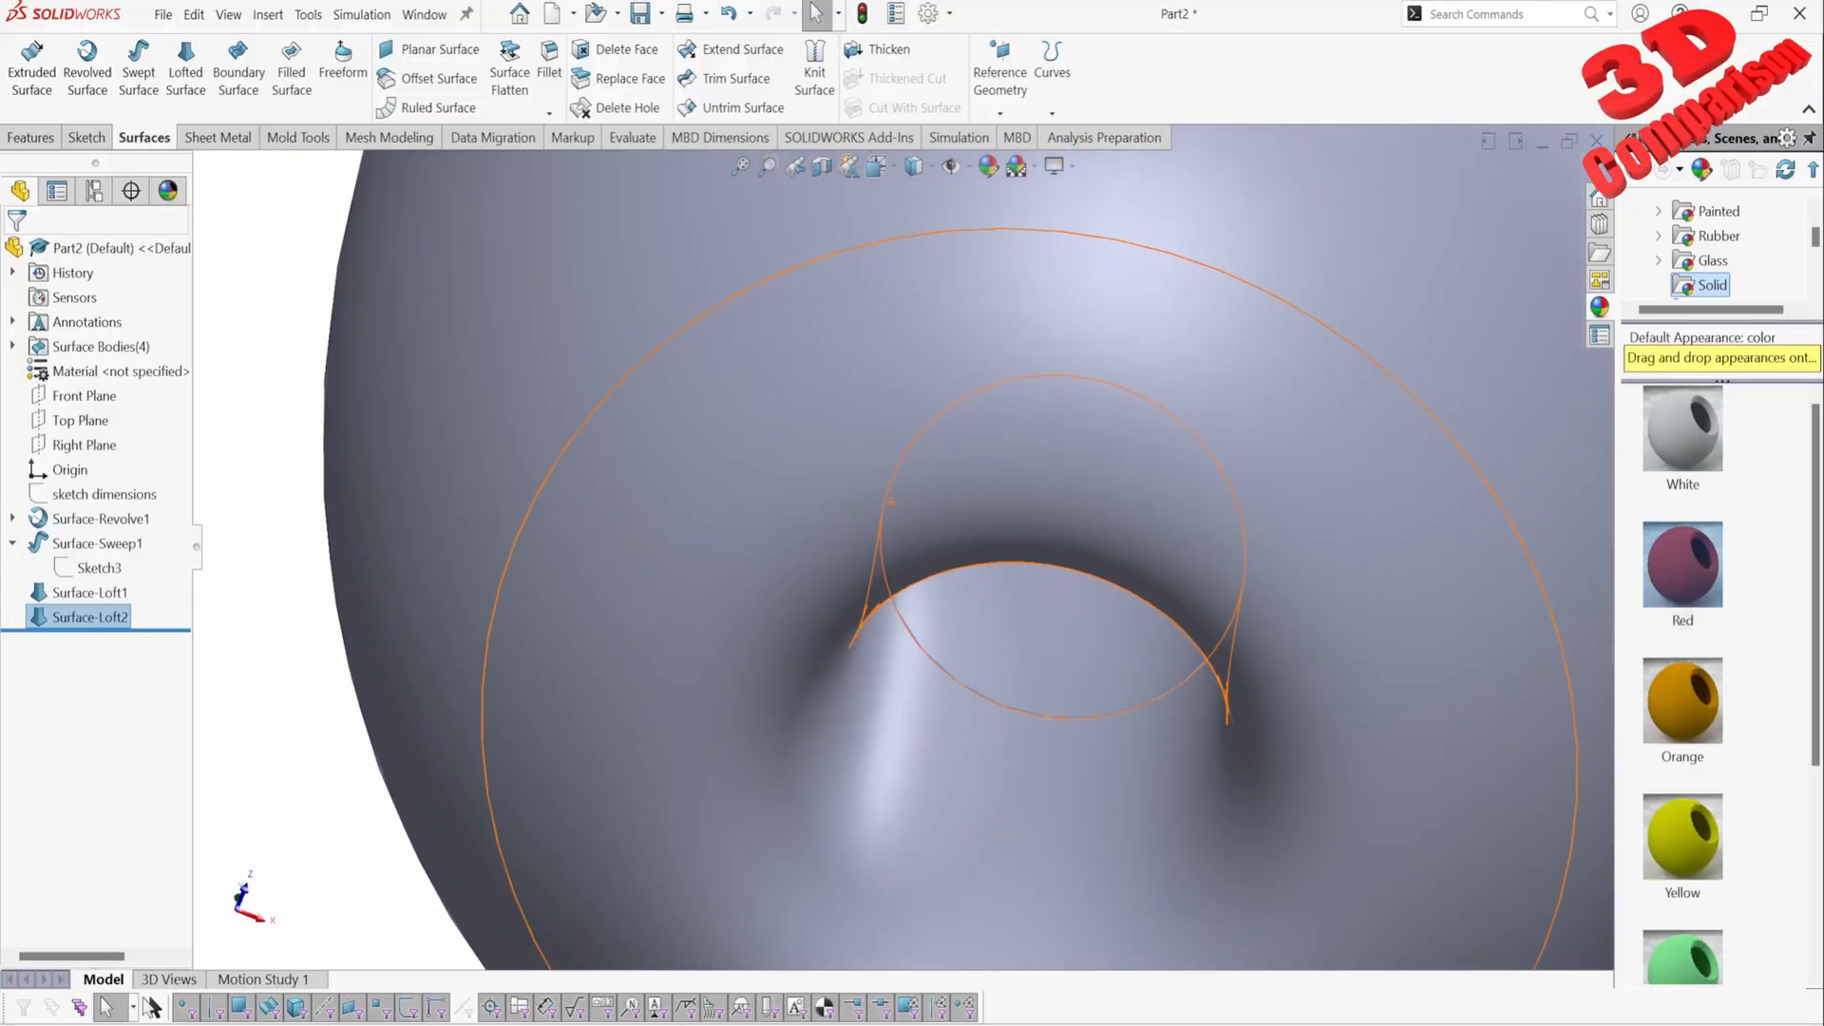
pyautogui.scroll(-3, 988, 375)
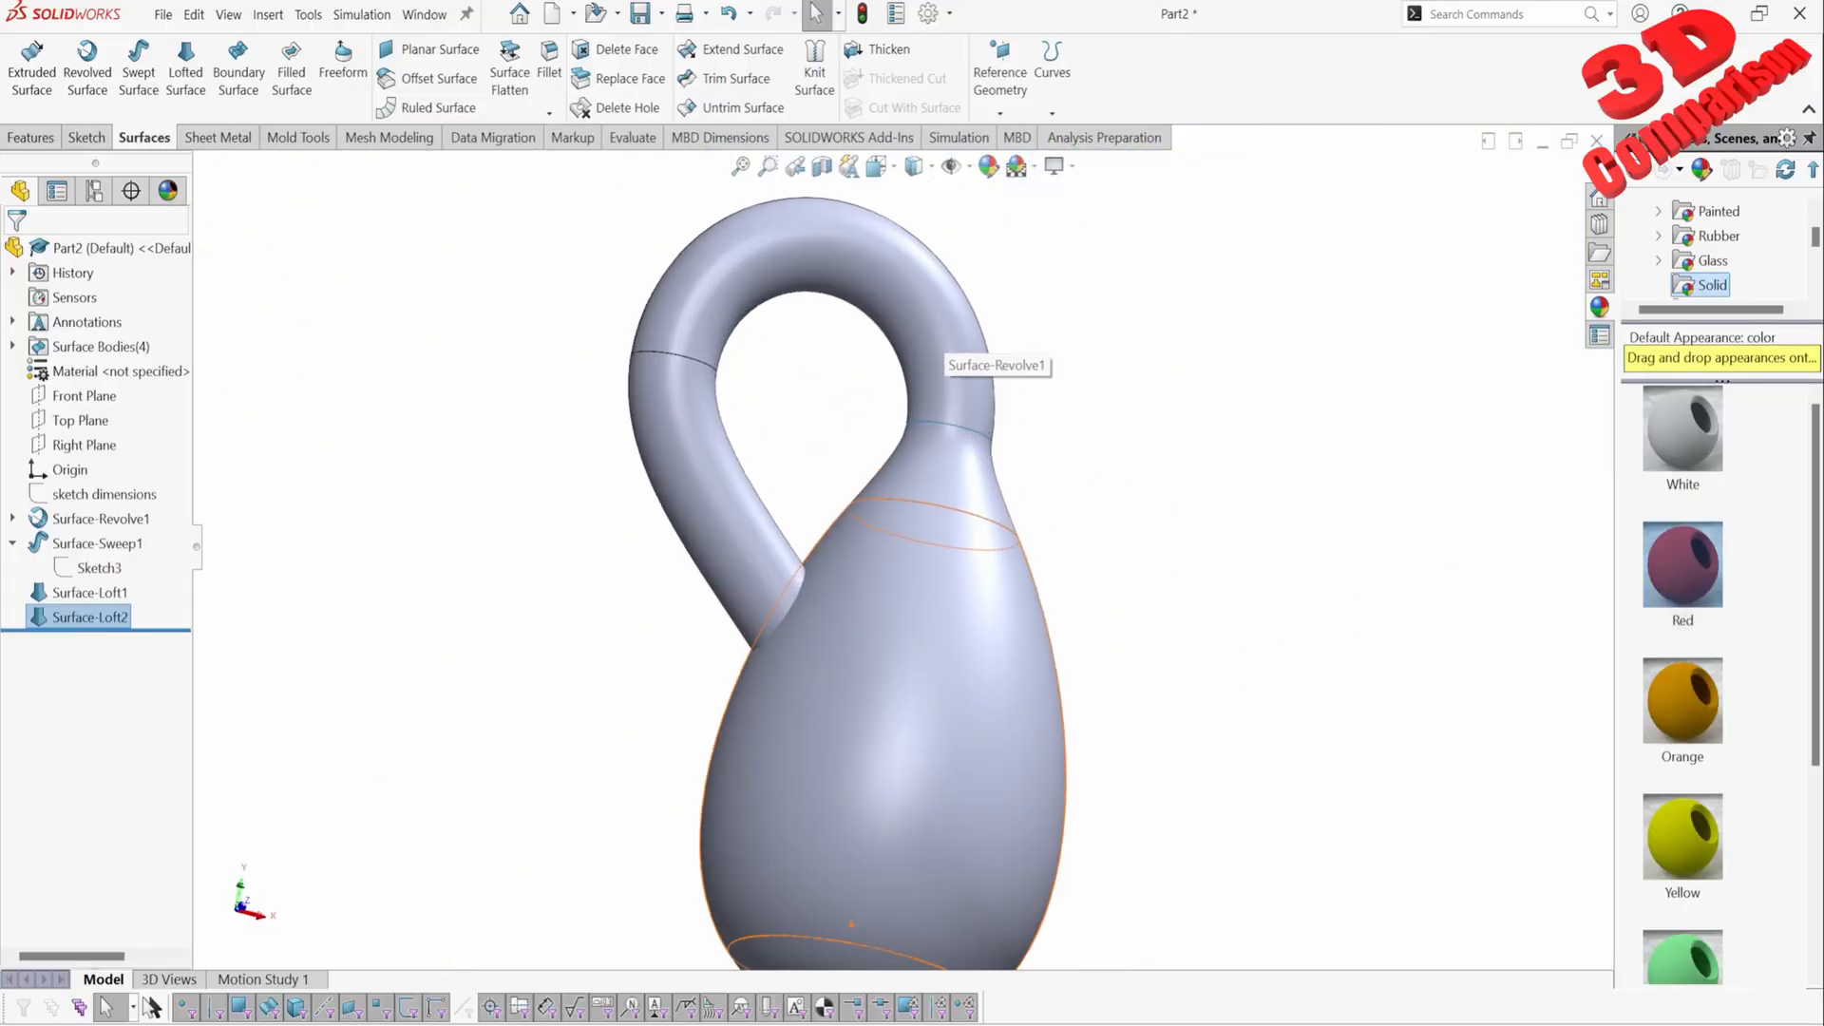
pyautogui.click(822, 166)
pyautogui.moveTo(876, 594); pyautogui.dragTo(955, 711, button='middle')
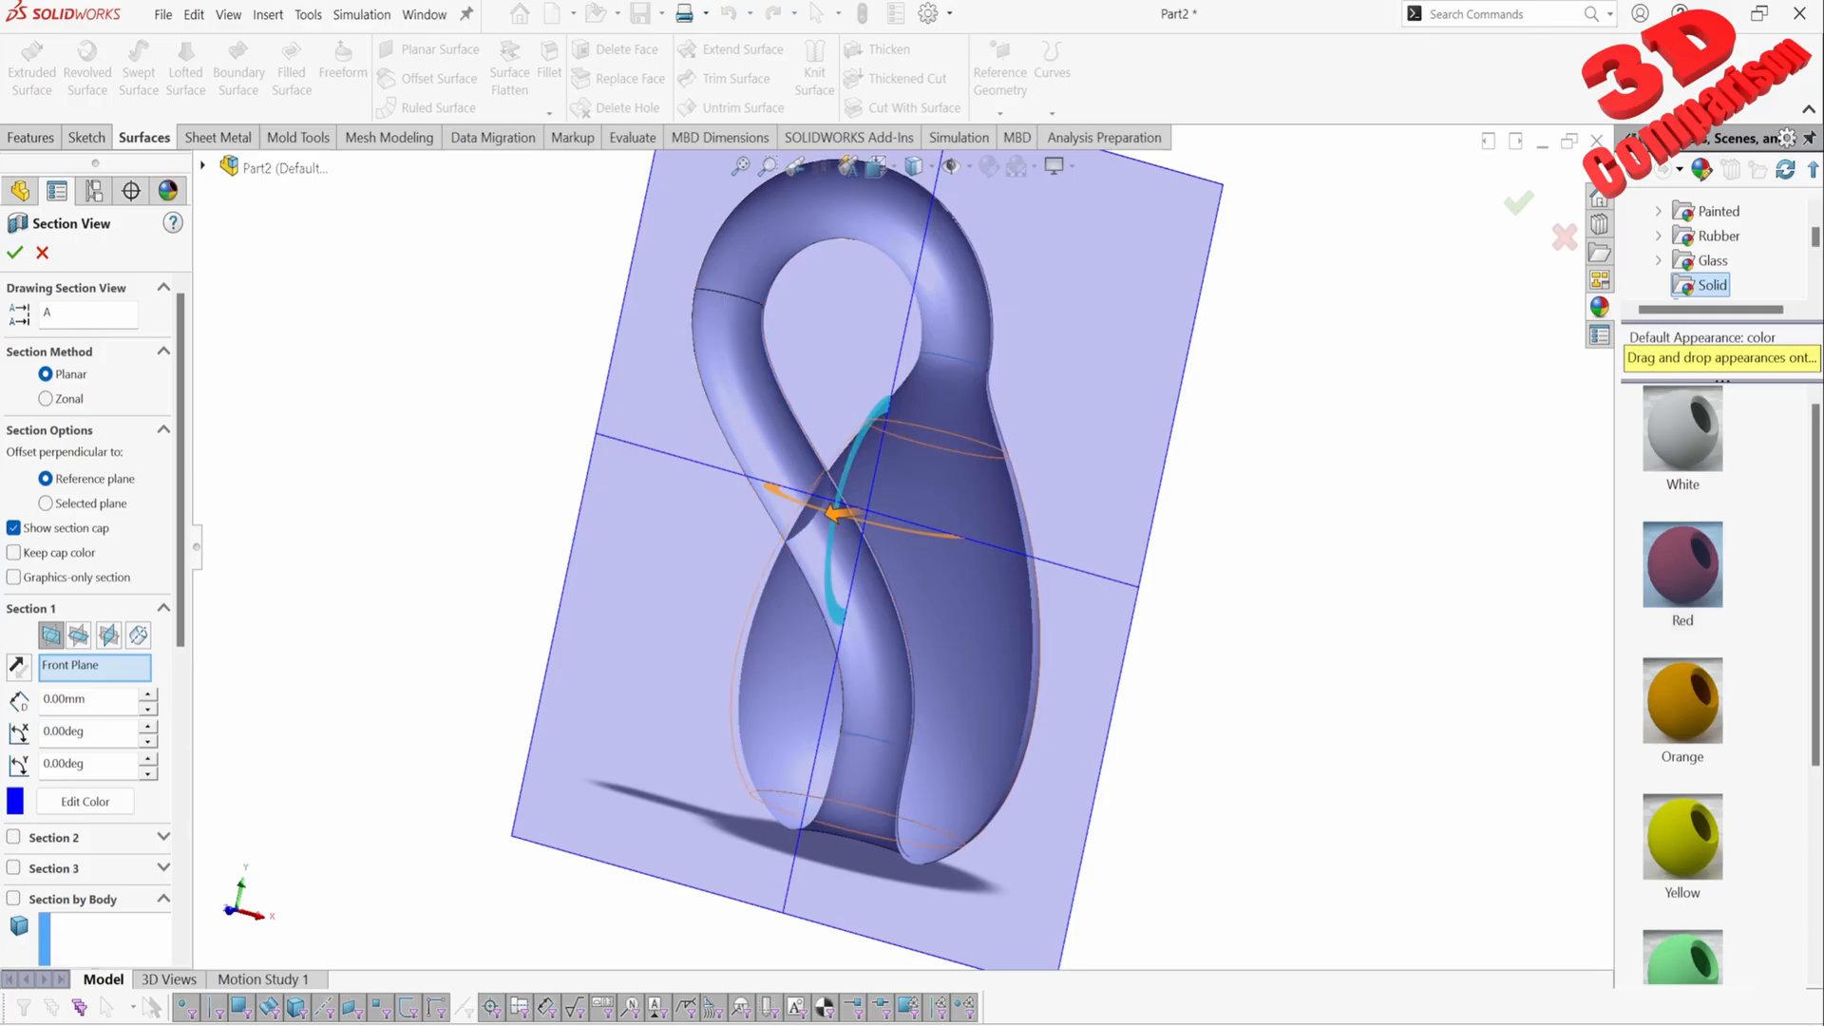
pyautogui.moveTo(750, 223); pyautogui.dragTo(803, 239, button='middle')
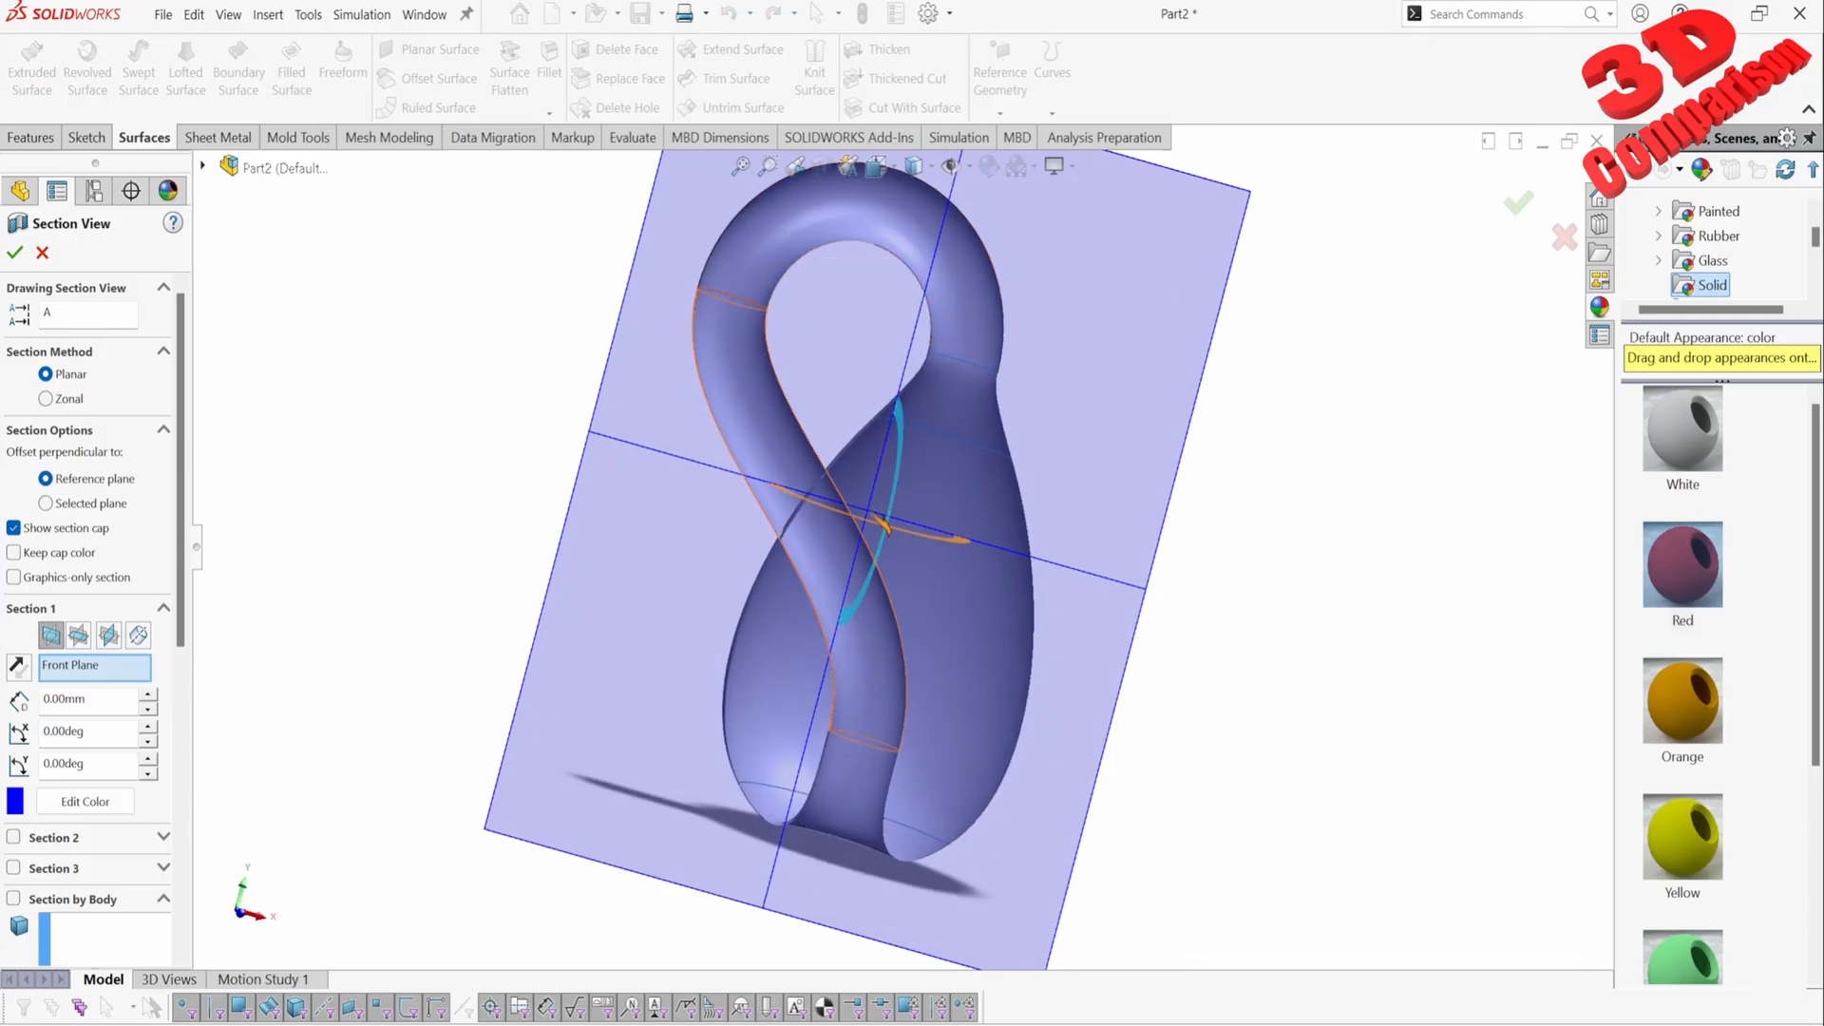
pyautogui.moveTo(803, 239); pyautogui.dragTo(903, 243, button='middle')
pyautogui.scroll(-6, 800, 513)
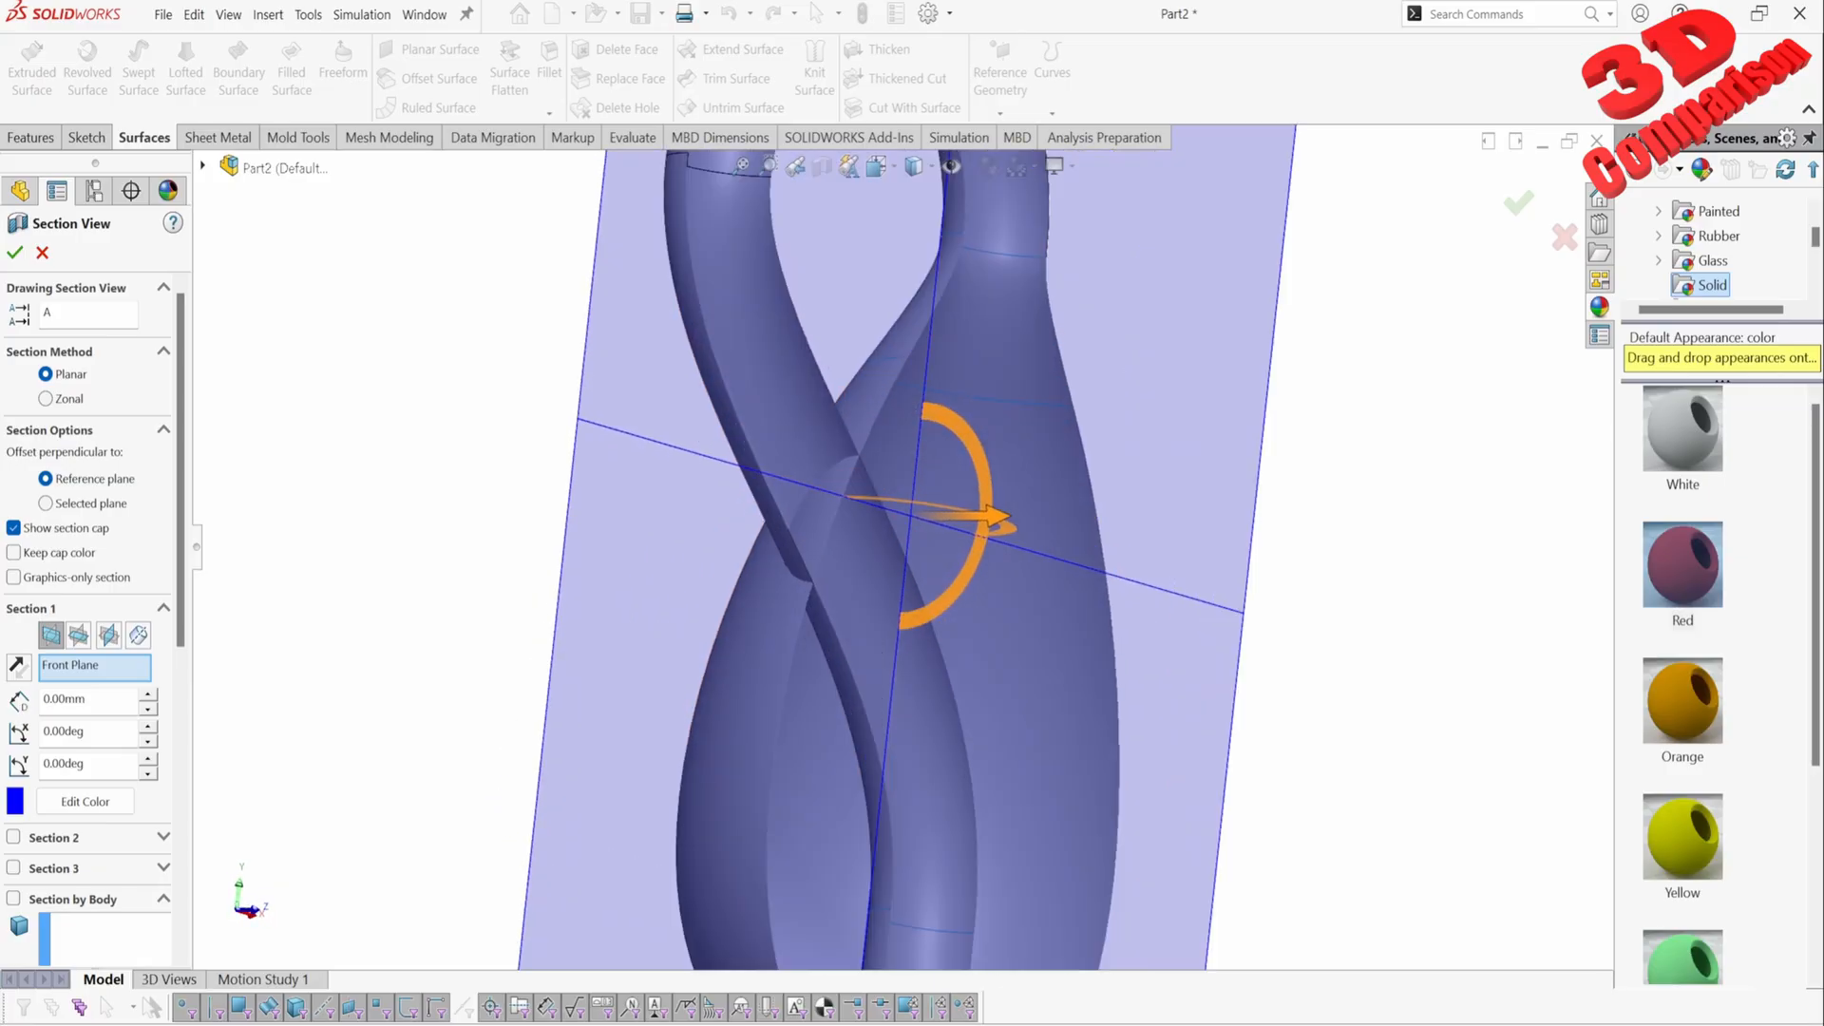
pyautogui.moveTo(800, 513); pyautogui.dragTo(804, 585, button='middle')
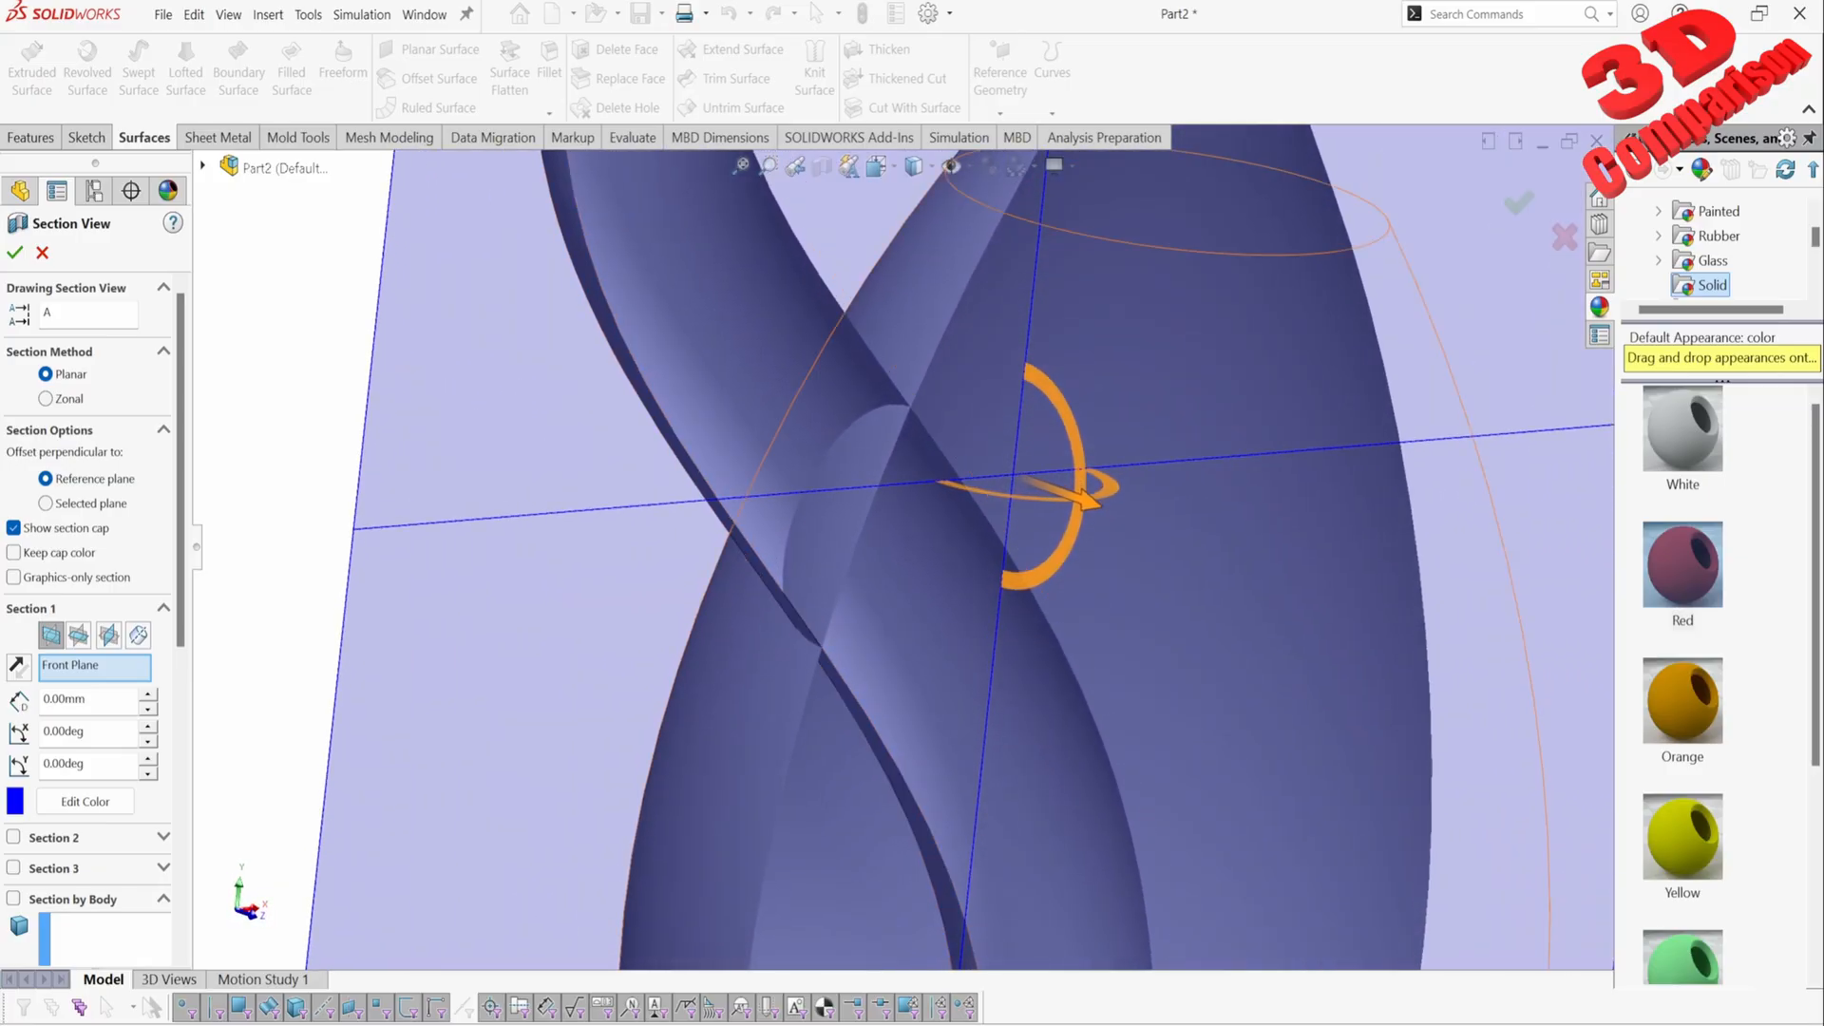
pyautogui.click(42, 252)
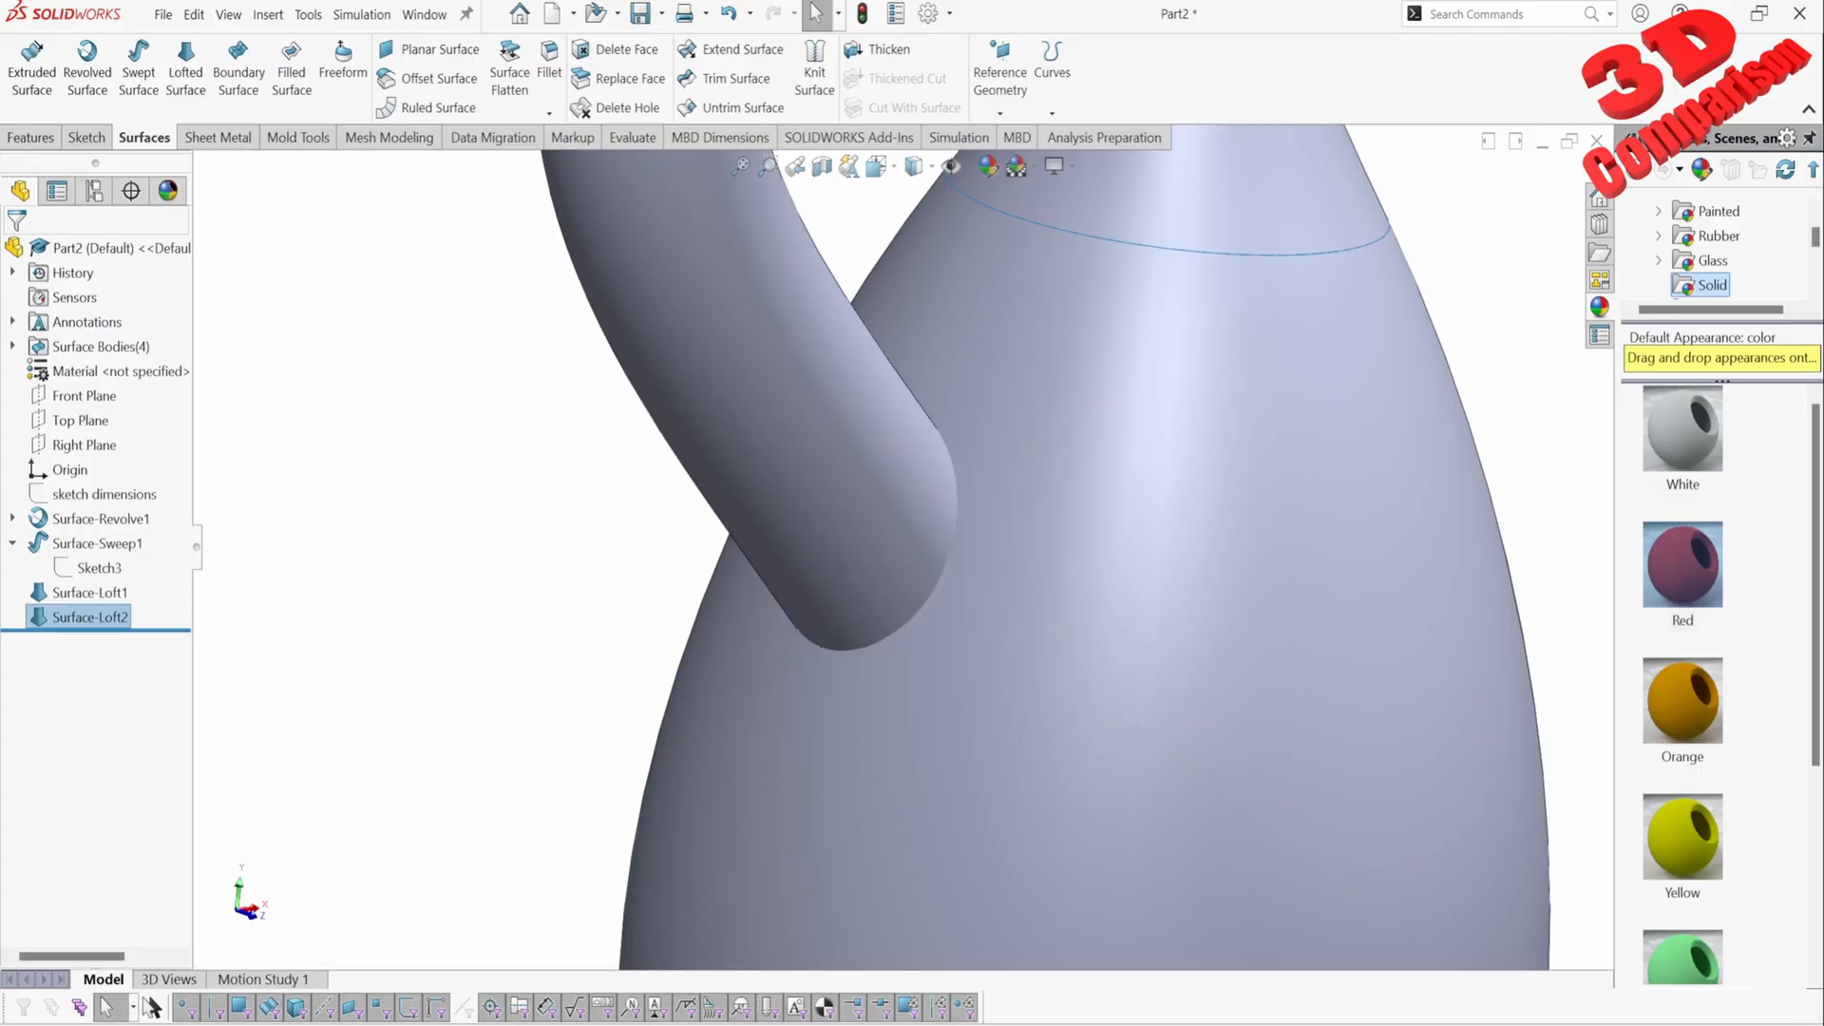
# Step: Apply a section view through the Front Plane with 0 mm offset to expose the bottle's interior
pyautogui.press('f')
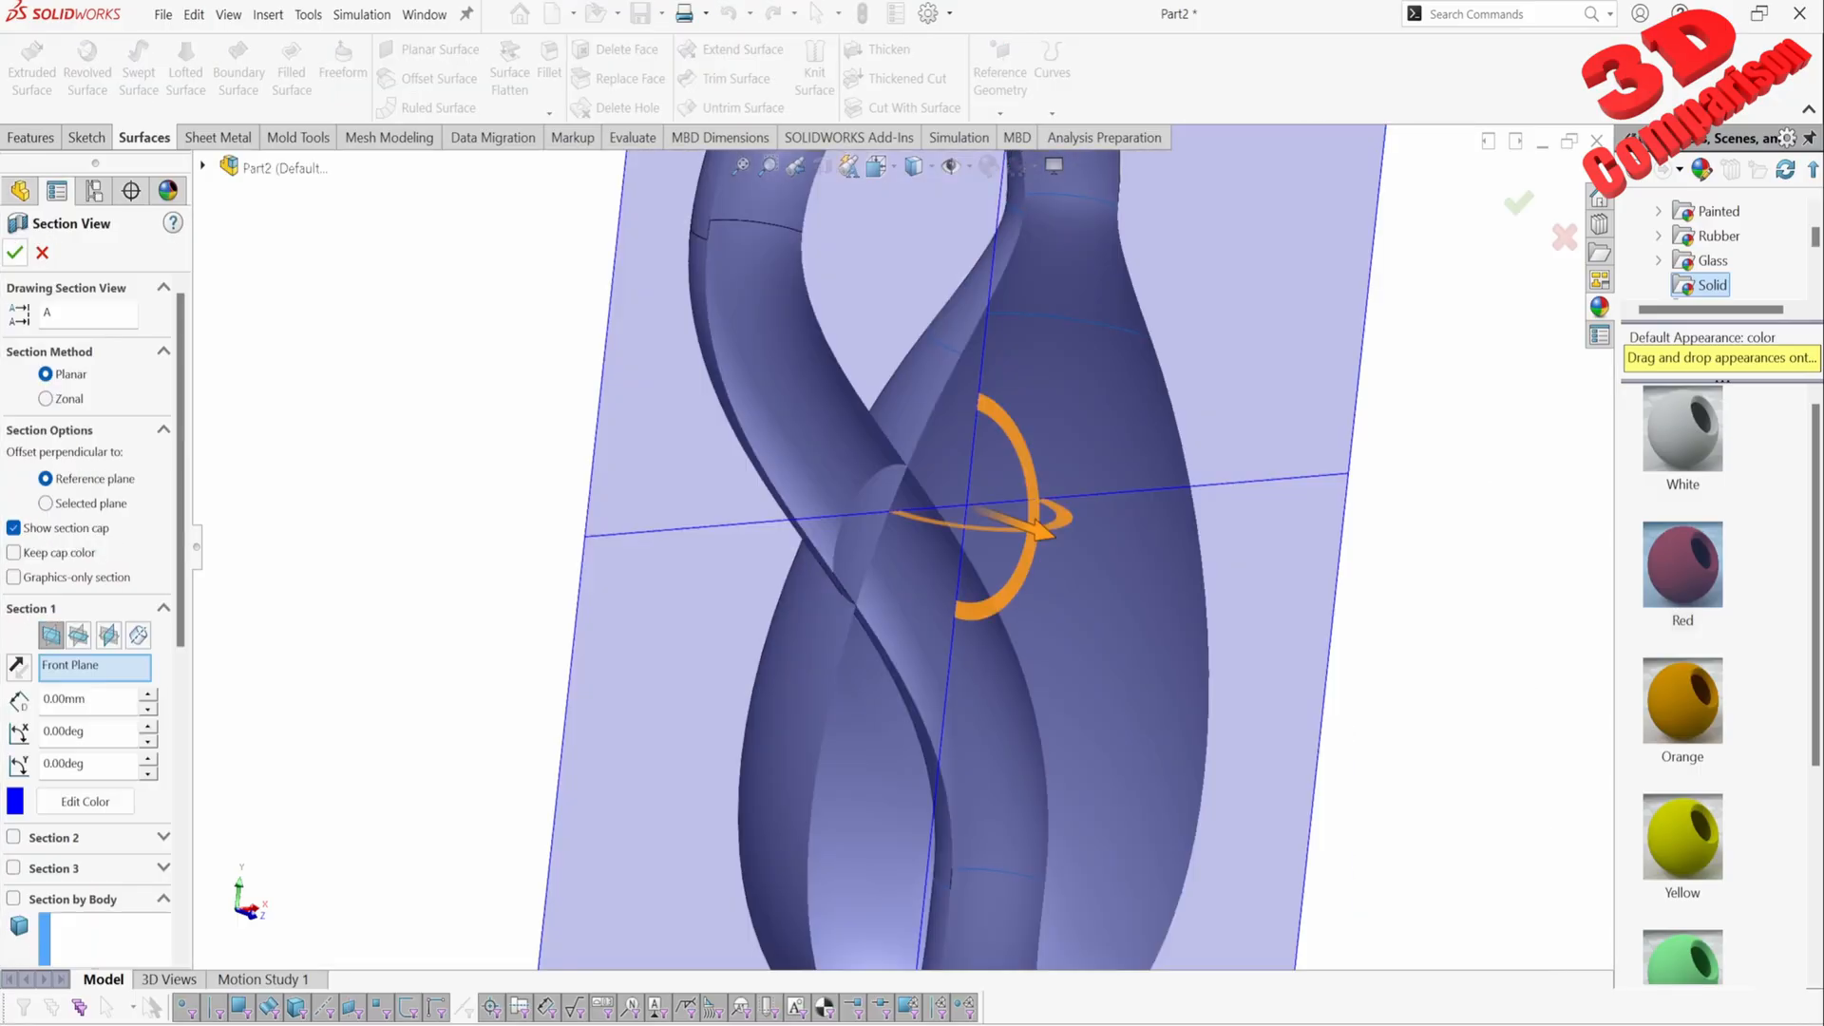
pyautogui.click(15, 252)
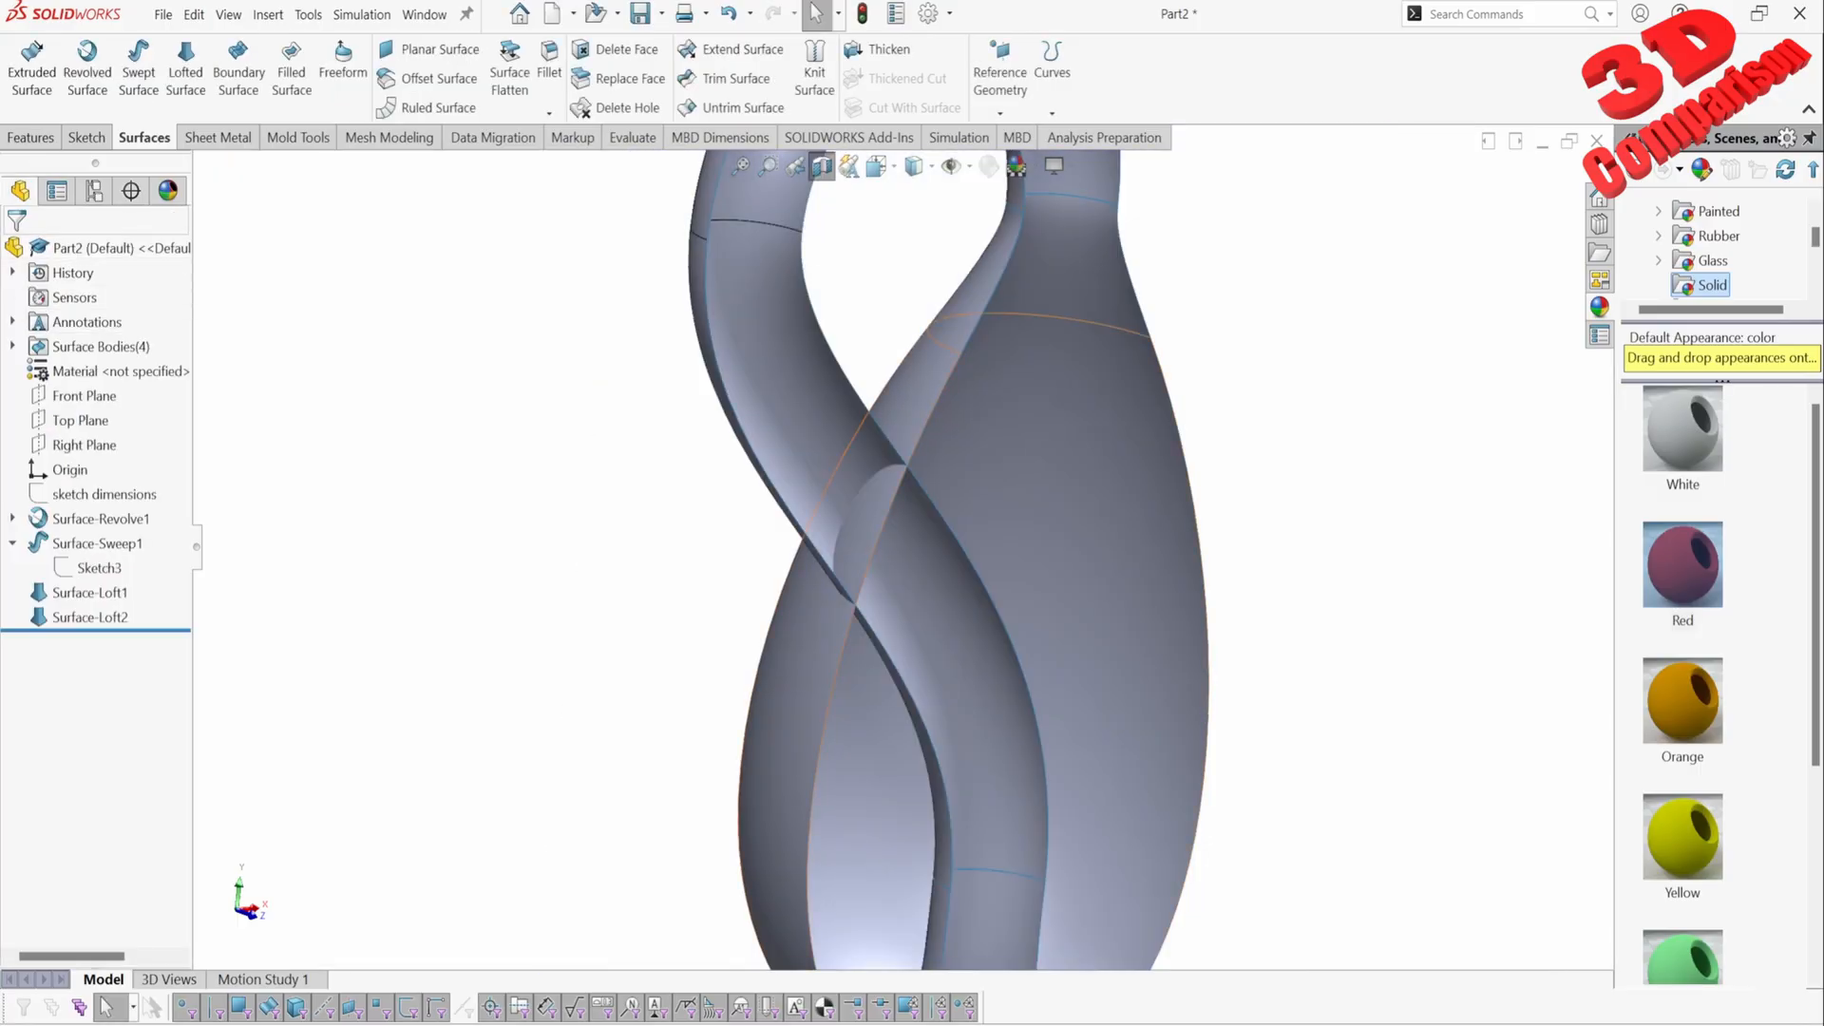
pyautogui.press('f')
pyautogui.moveTo(741, 489); pyautogui.dragTo(807, 494, button='middle')
pyautogui.scroll(-2, 807, 494)
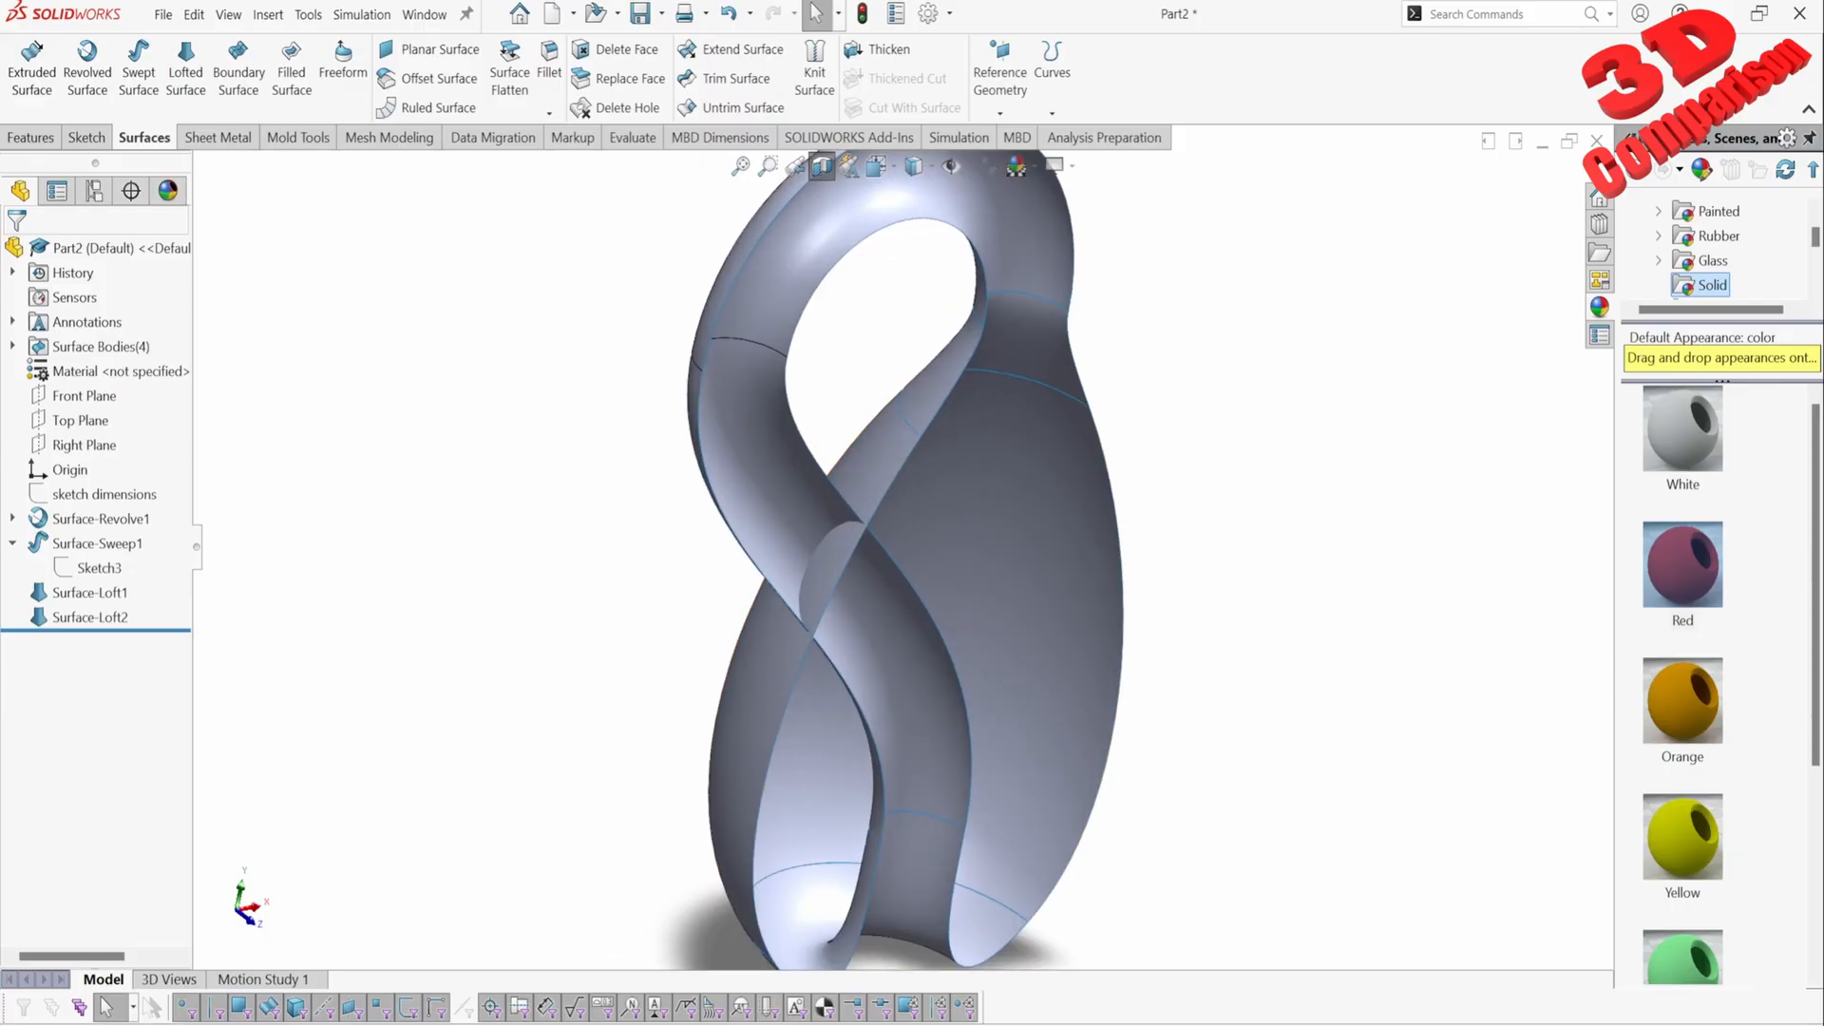
# Step: Trim away the patch of the bottle wall inside the tube, using the swept tube surface as the trim tool with Remove selections
pyautogui.click(732, 78)
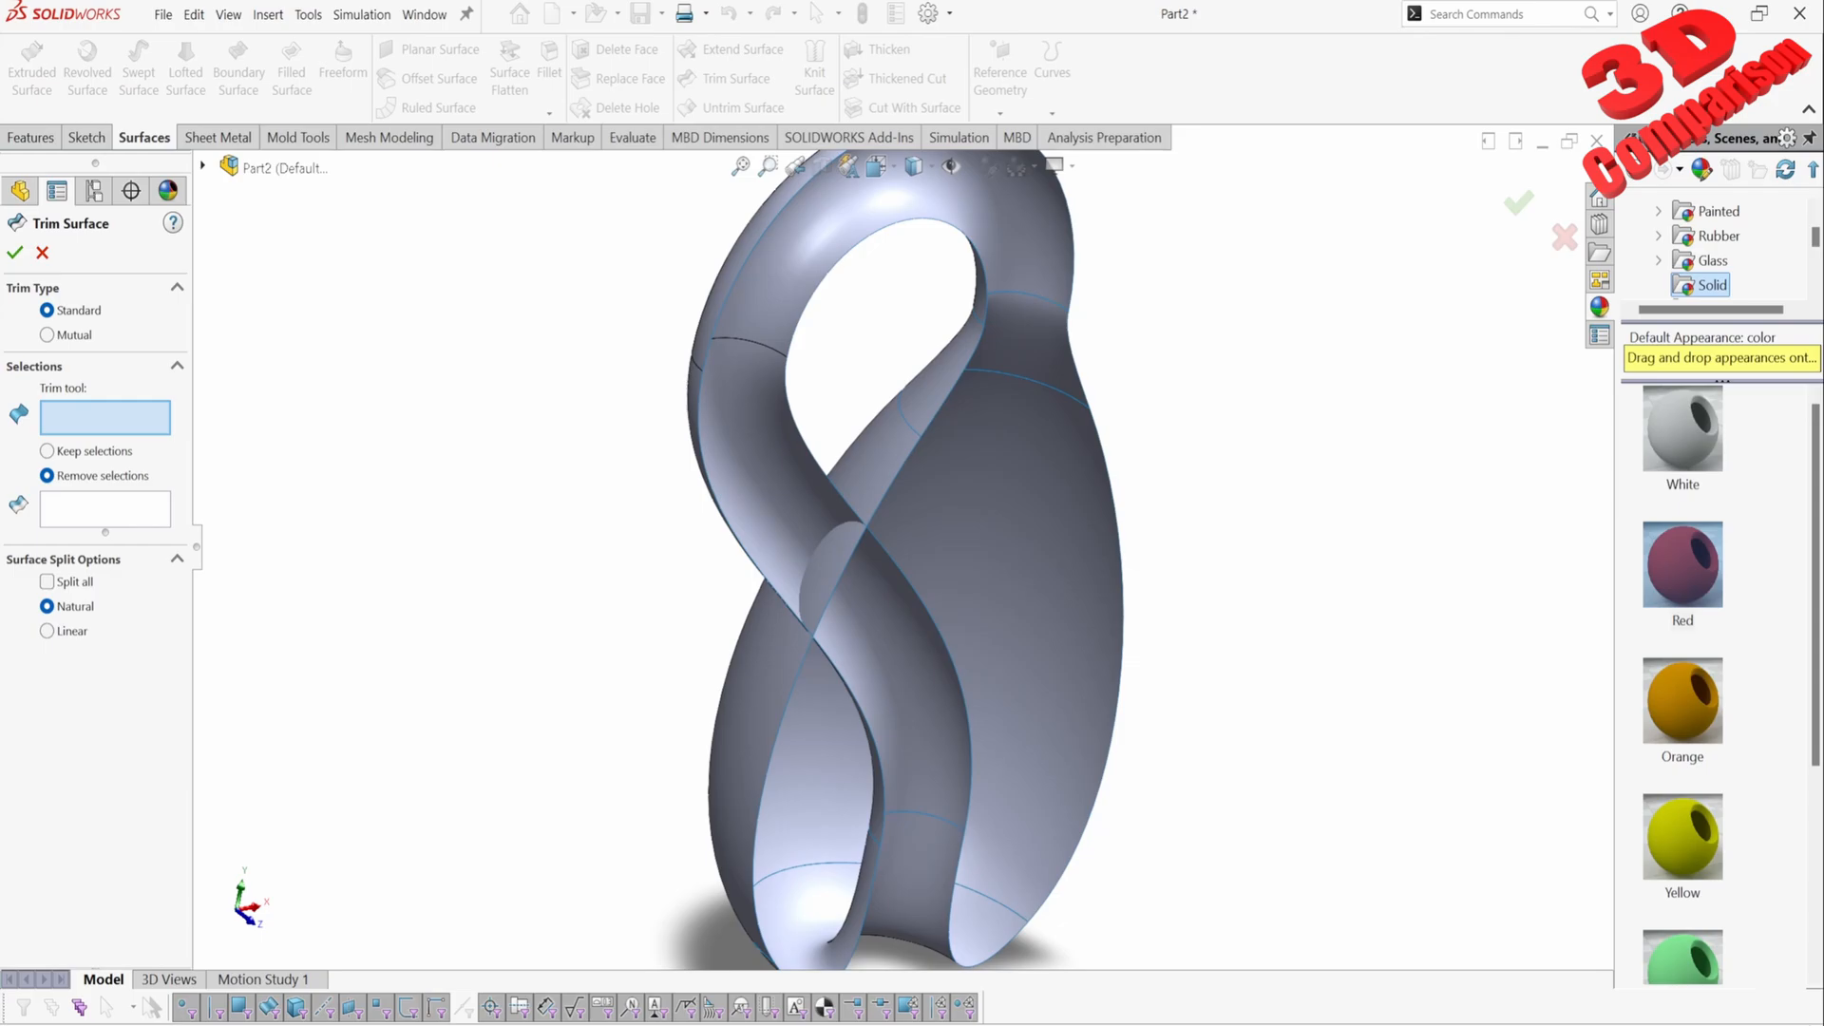
pyautogui.click(760, 432)
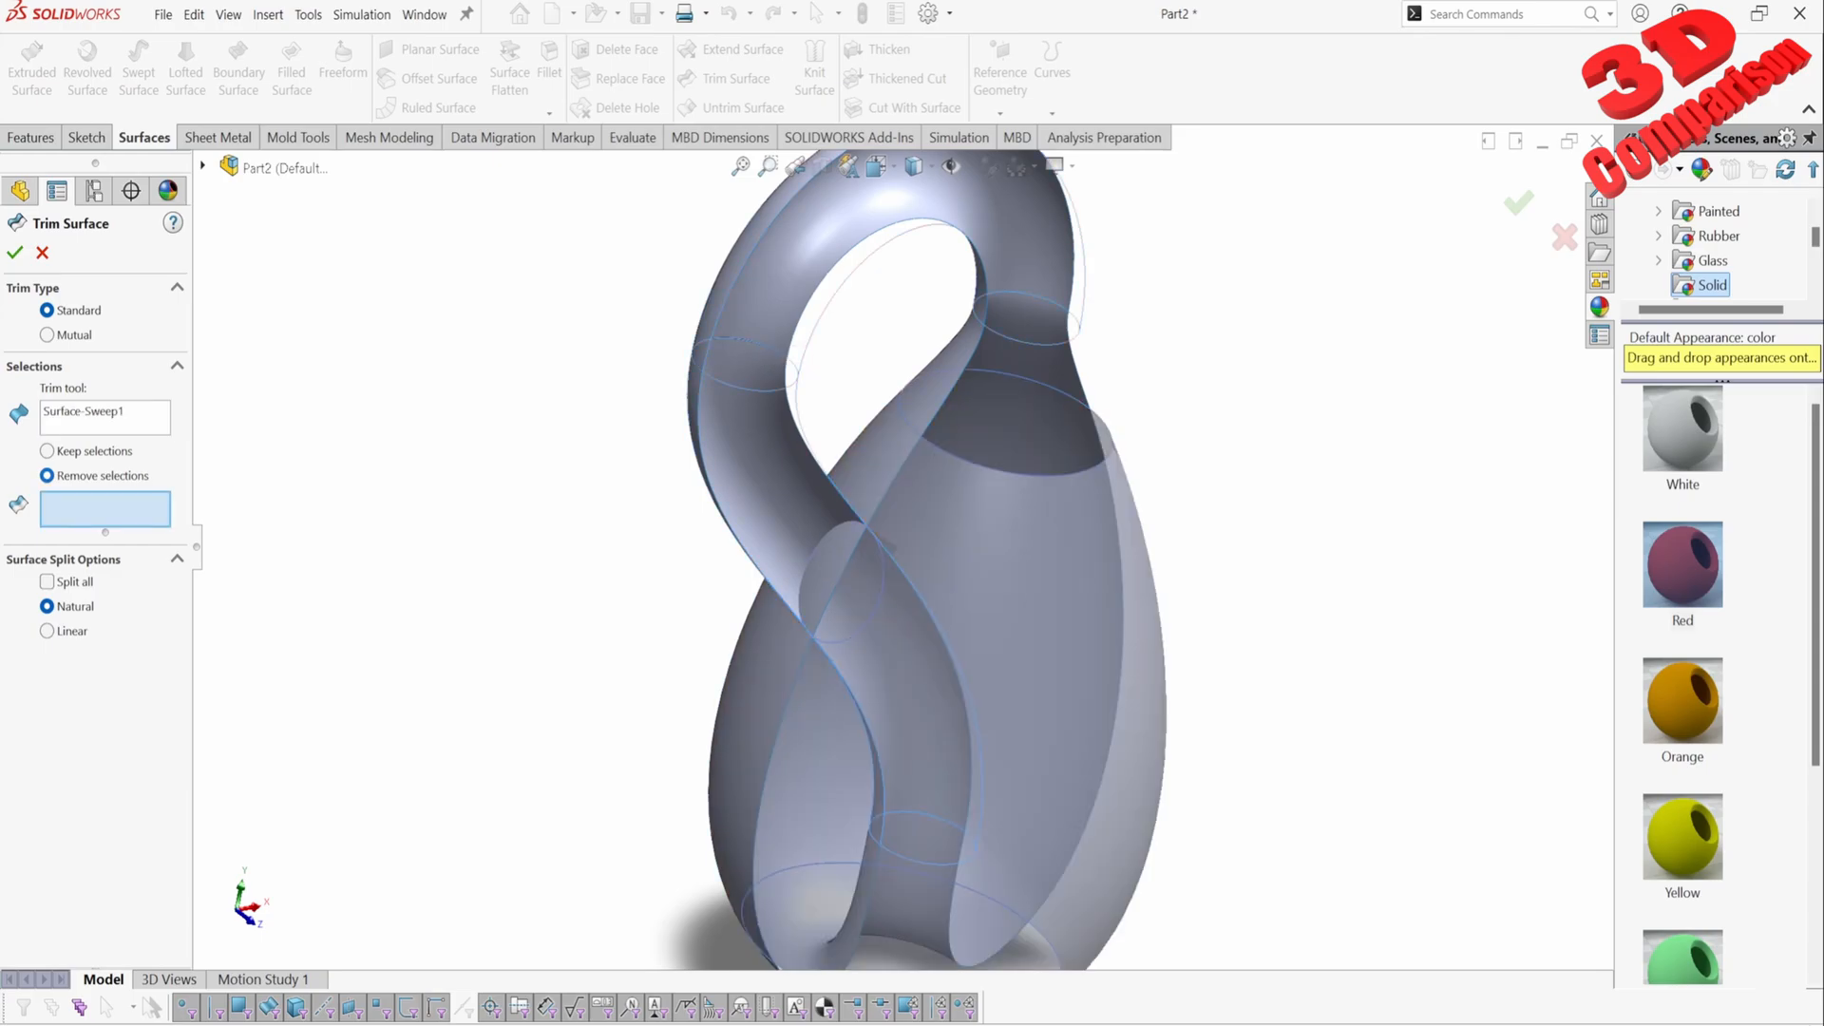
pyautogui.click(841, 579)
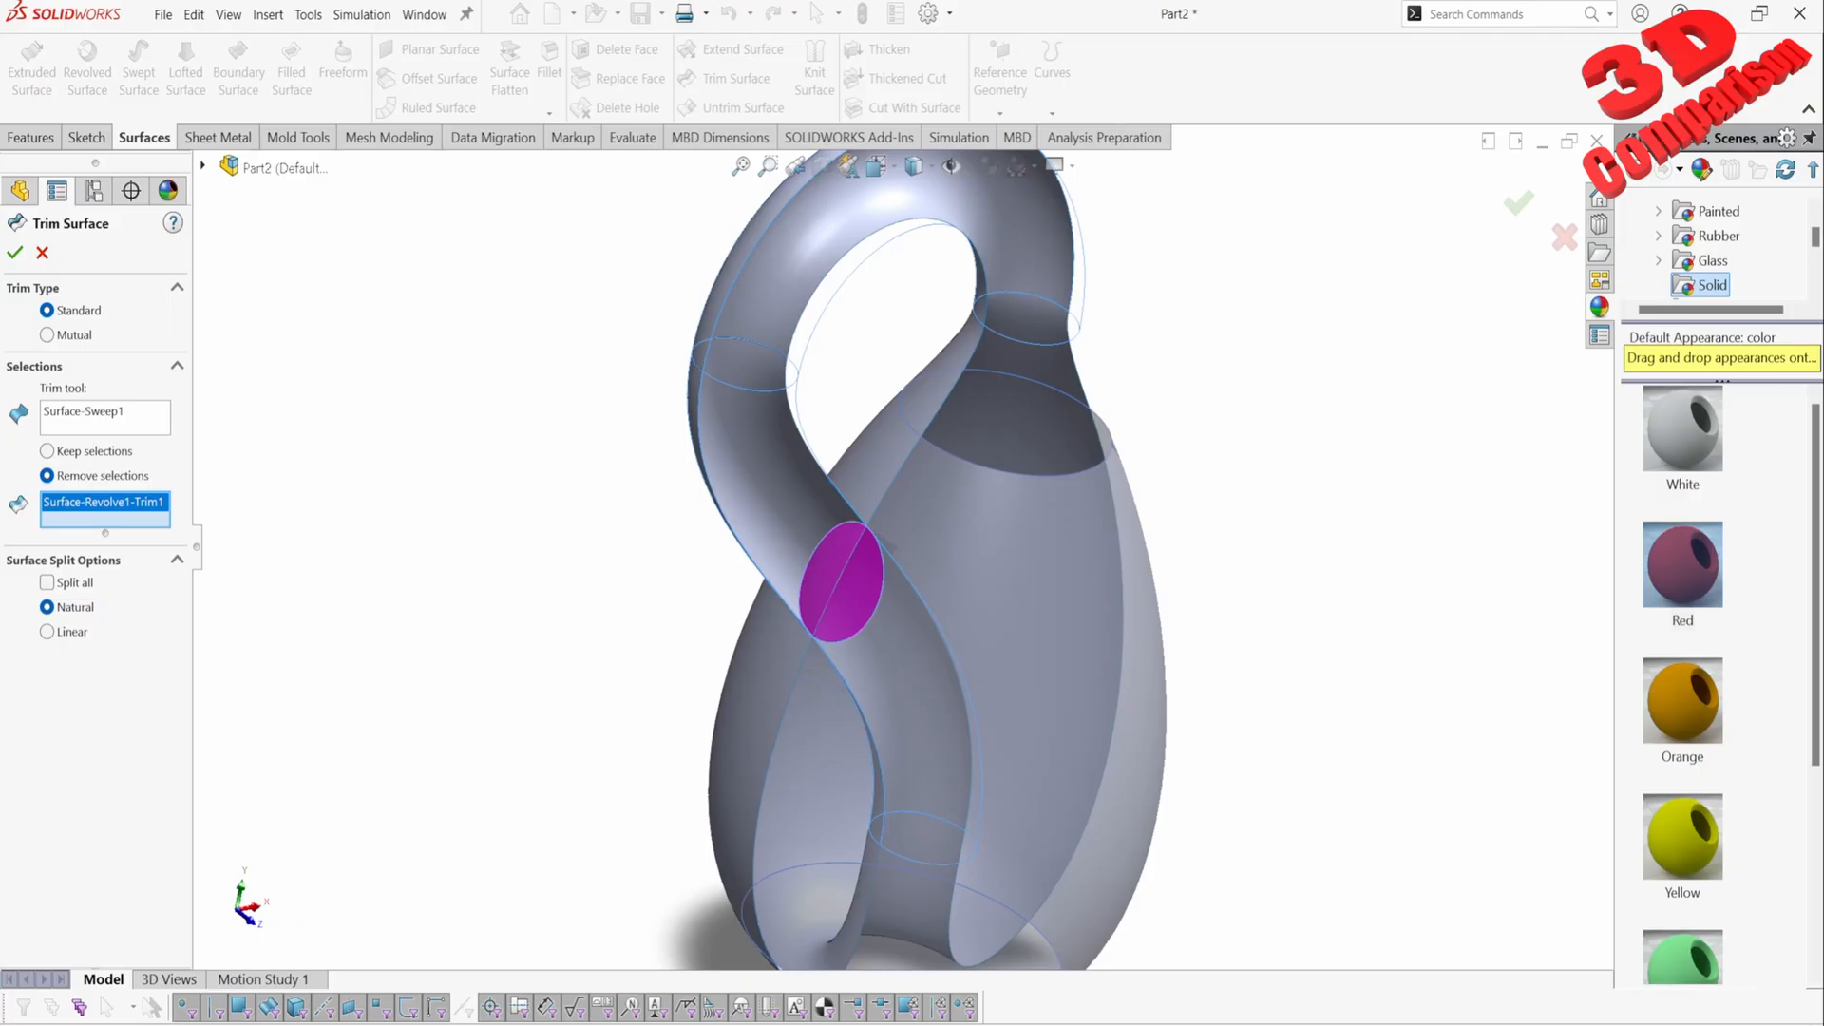
pyautogui.scroll(-4, 900, 645)
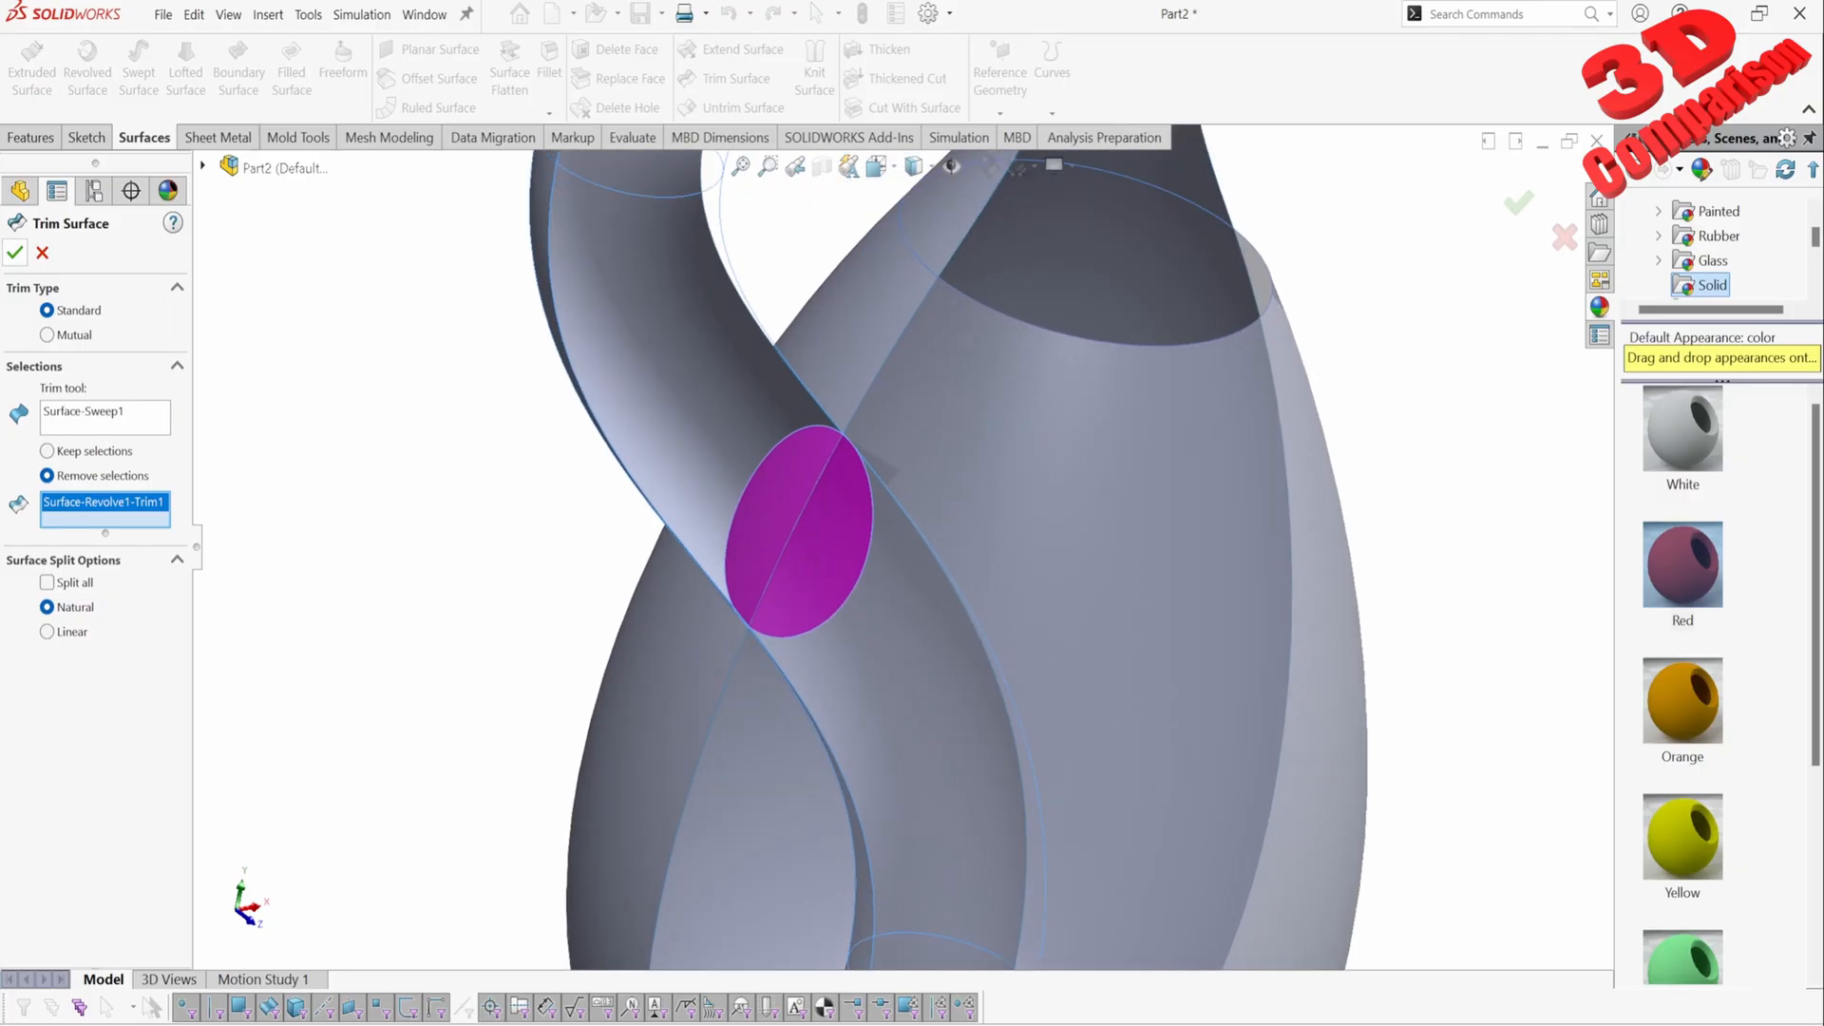
pyautogui.click(14, 252)
pyautogui.press('f')
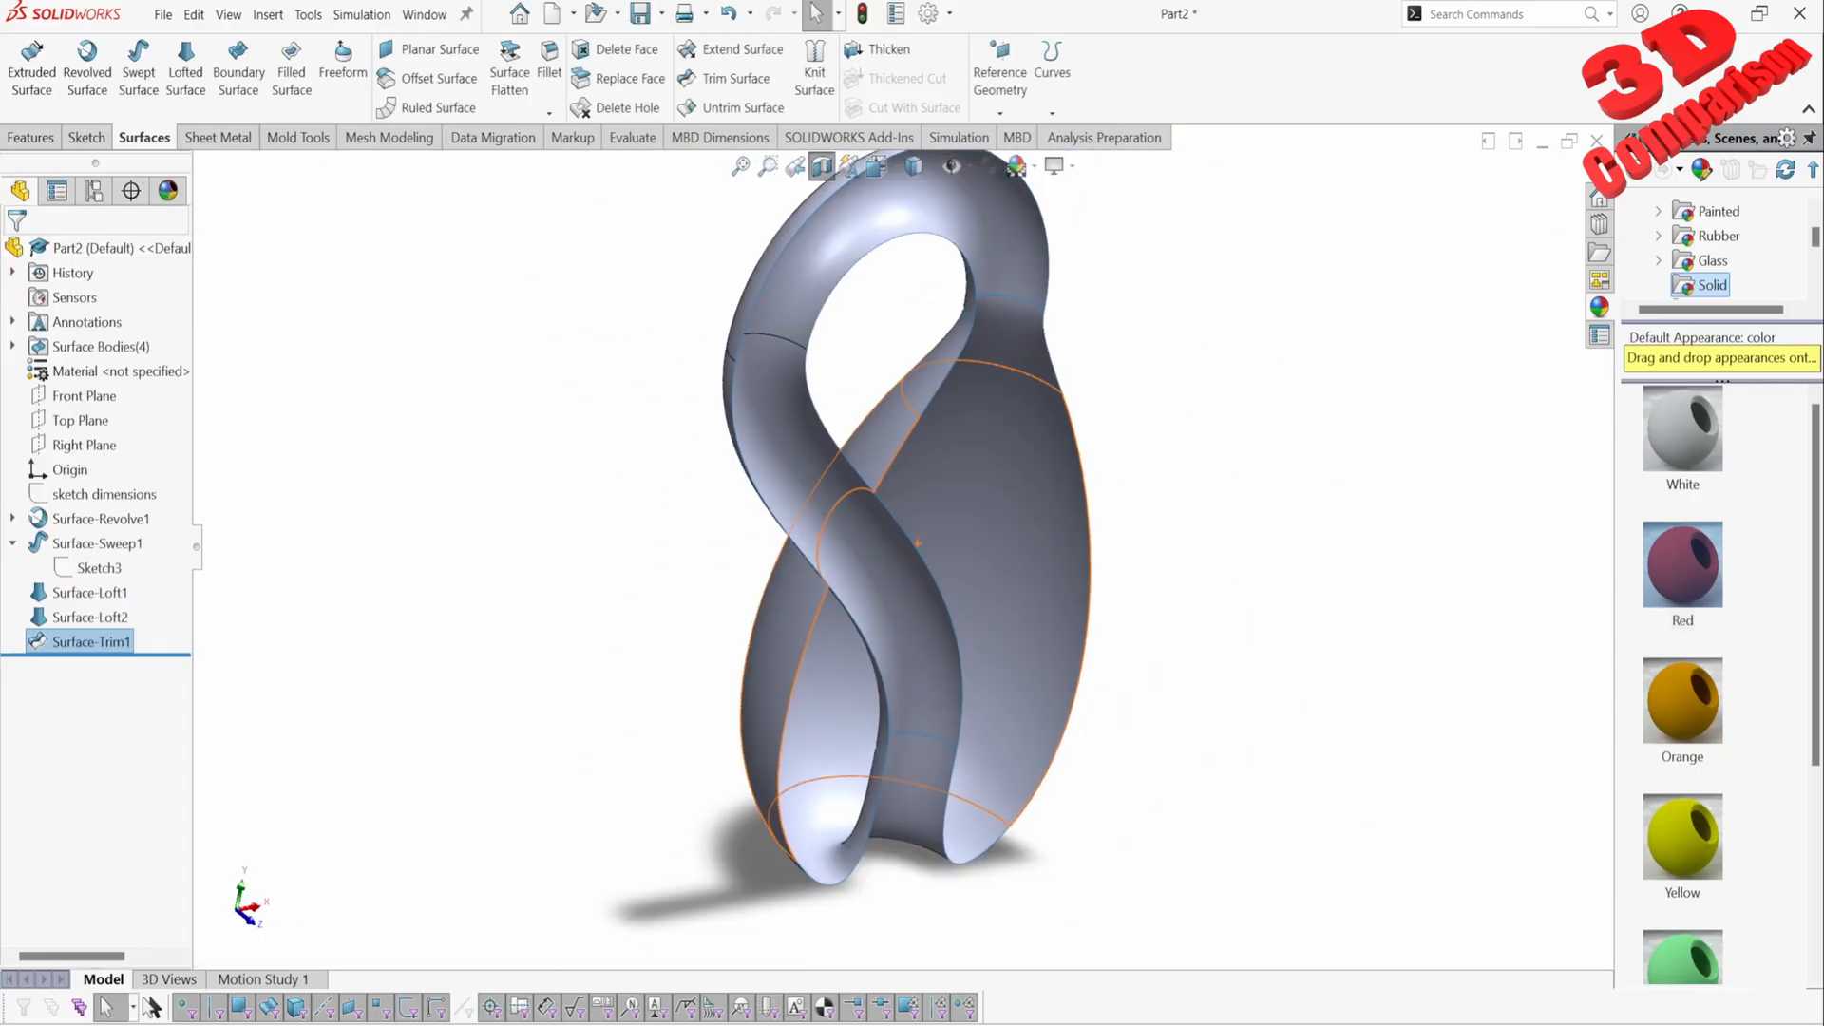
pyautogui.moveTo(1043, 569); pyautogui.dragTo(1084, 574, button='middle')
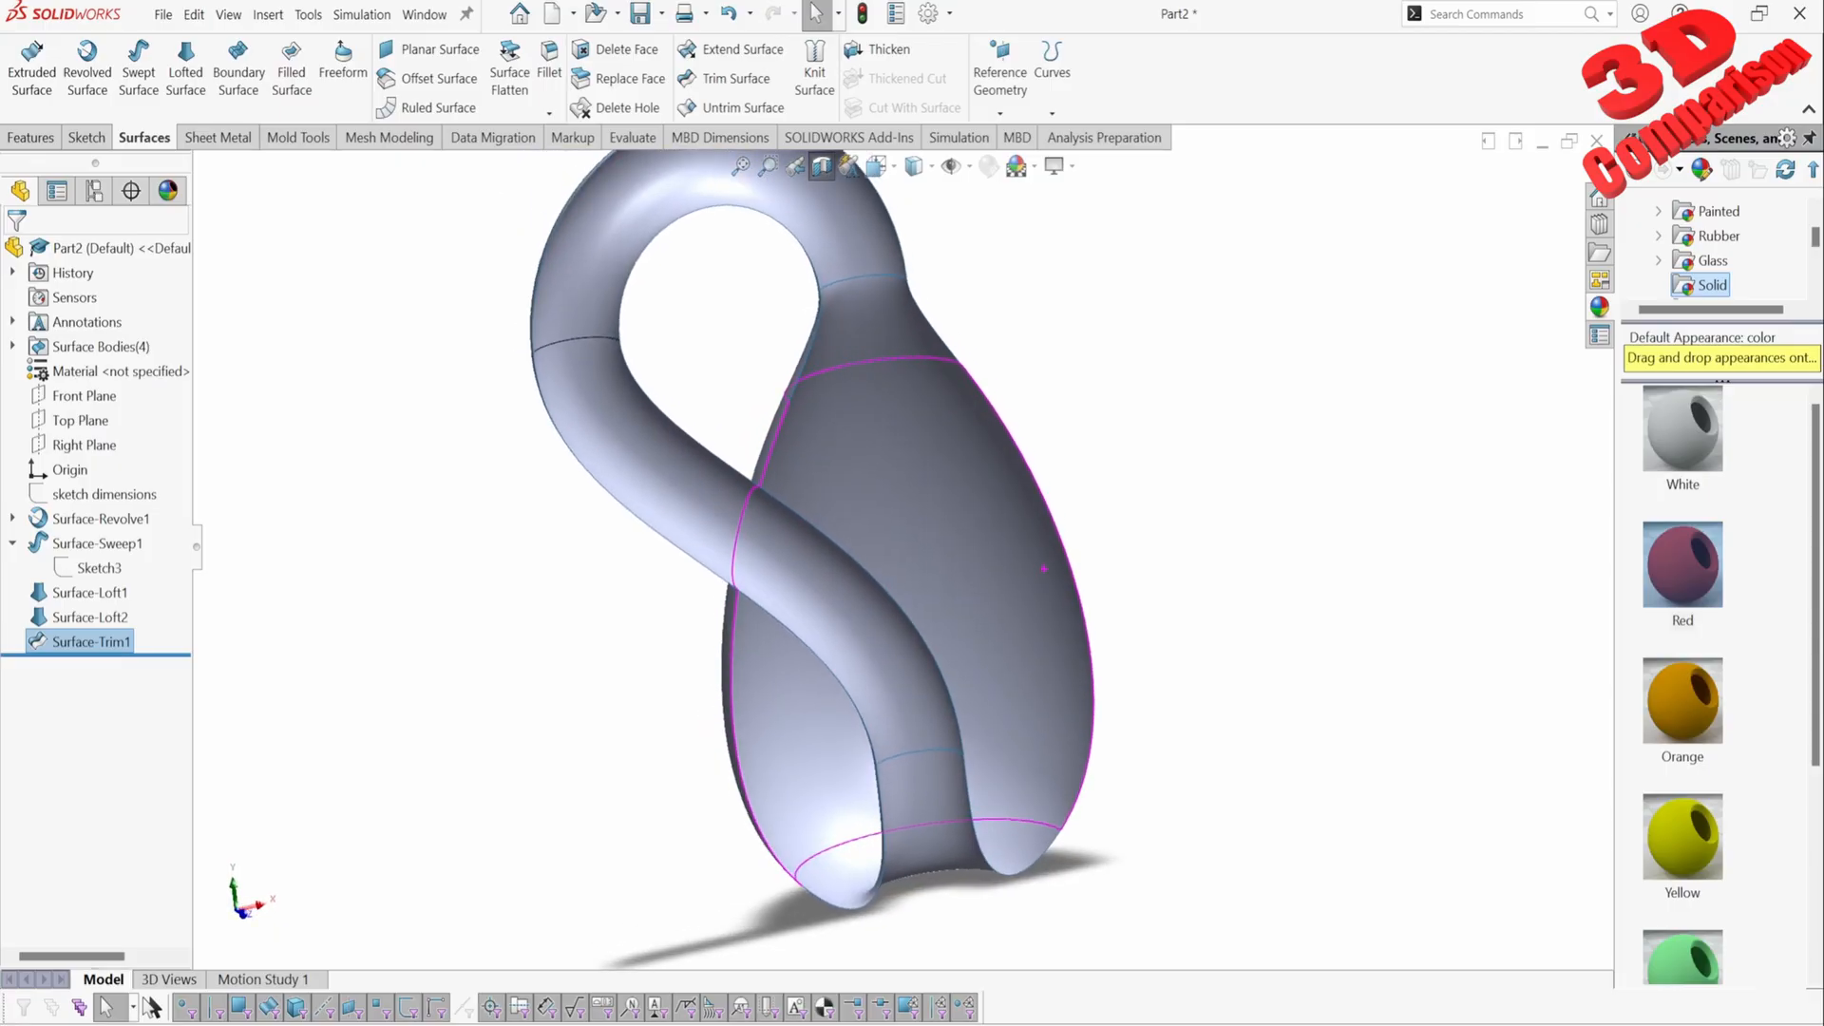
# Step: Inspect the trimmed interior of the sectioned bottle, dismiss the save reminder, and turn off the section view
pyautogui.scroll(1, 930, 573)
pyautogui.moveTo(1036, 518); pyautogui.dragTo(998, 484, button='middle')
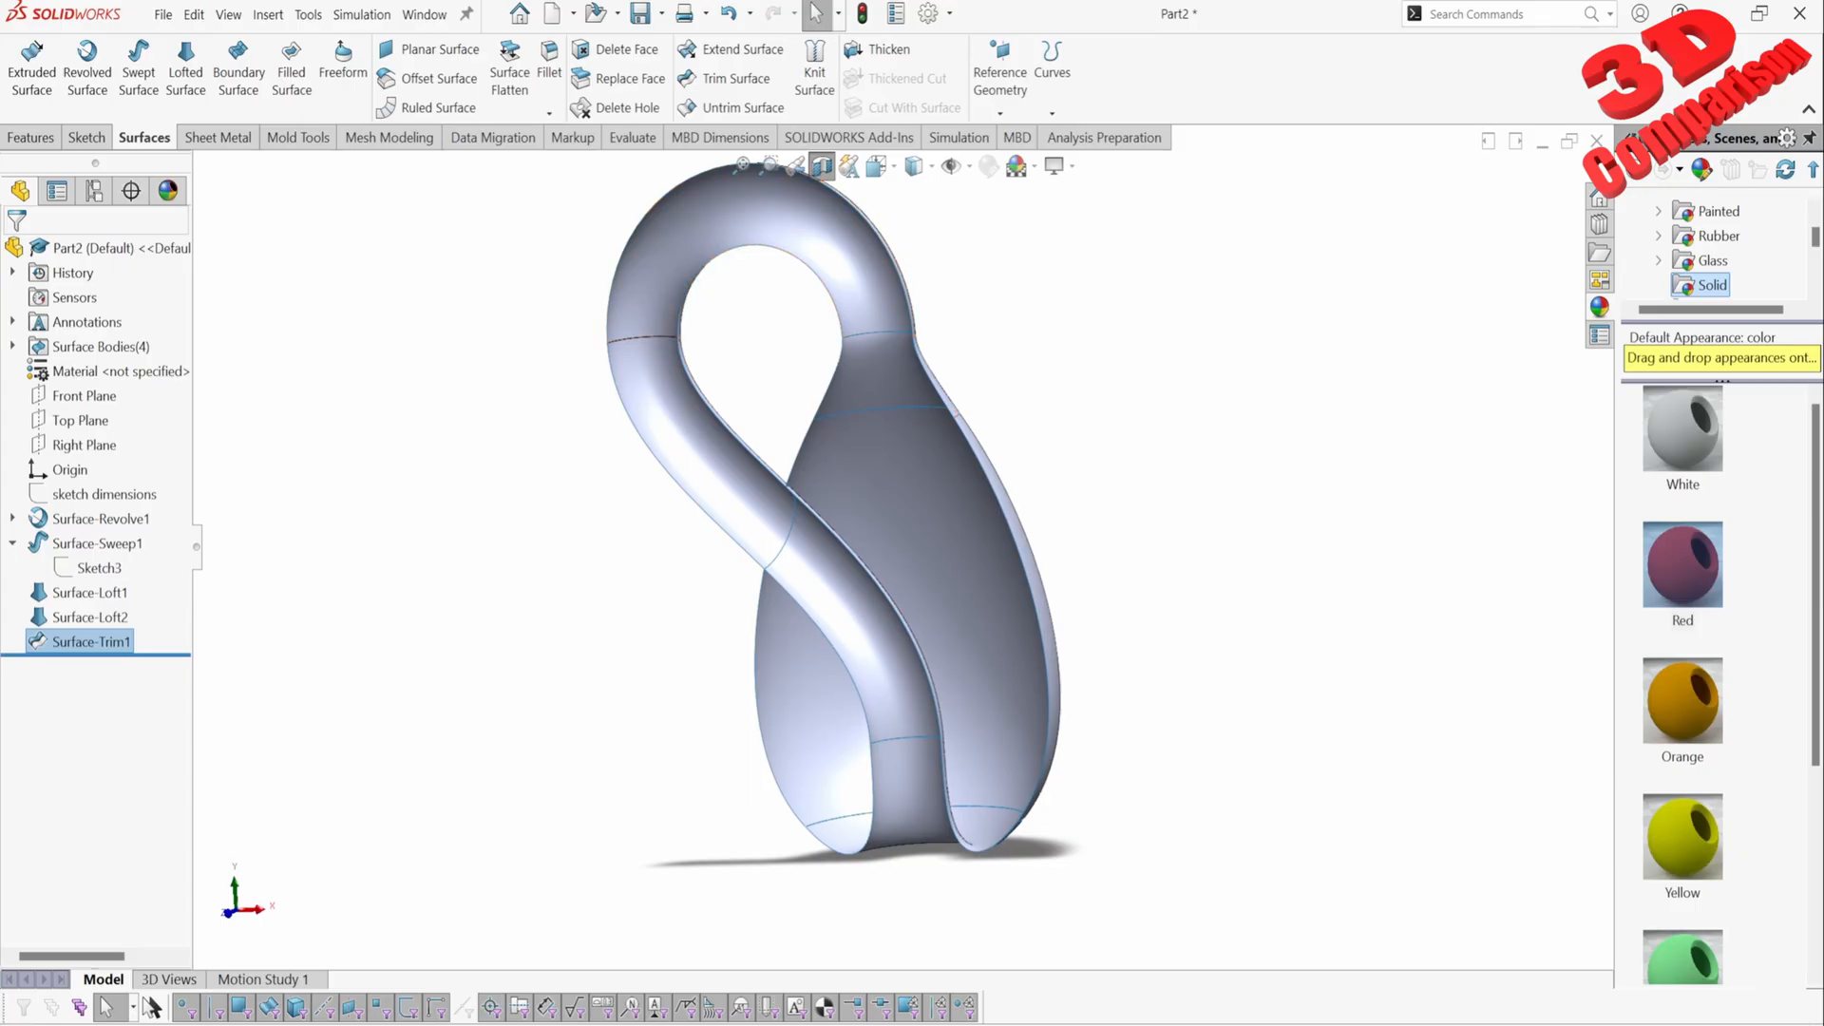
pyautogui.moveTo(950, 482); pyautogui.dragTo(993, 483, button='middle')
pyautogui.scroll(1, 904, 551)
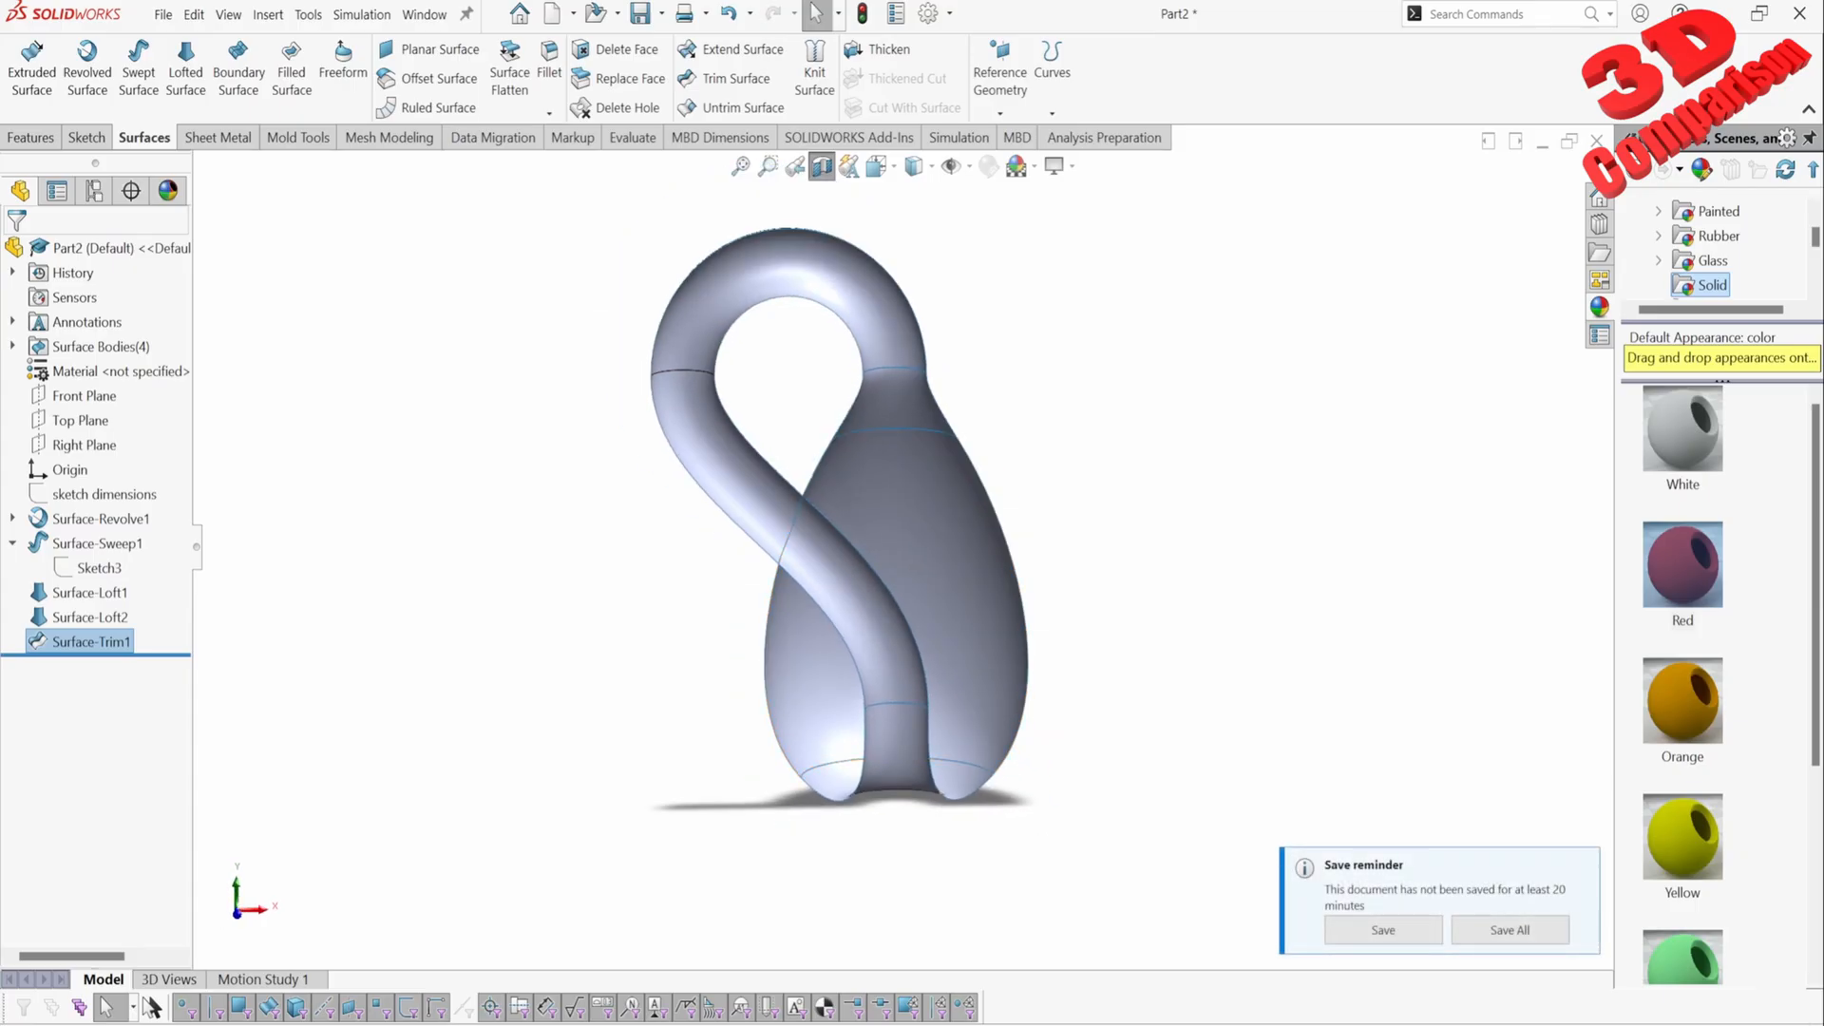
pyautogui.moveTo(1580, 869)
pyautogui.click(1580, 869)
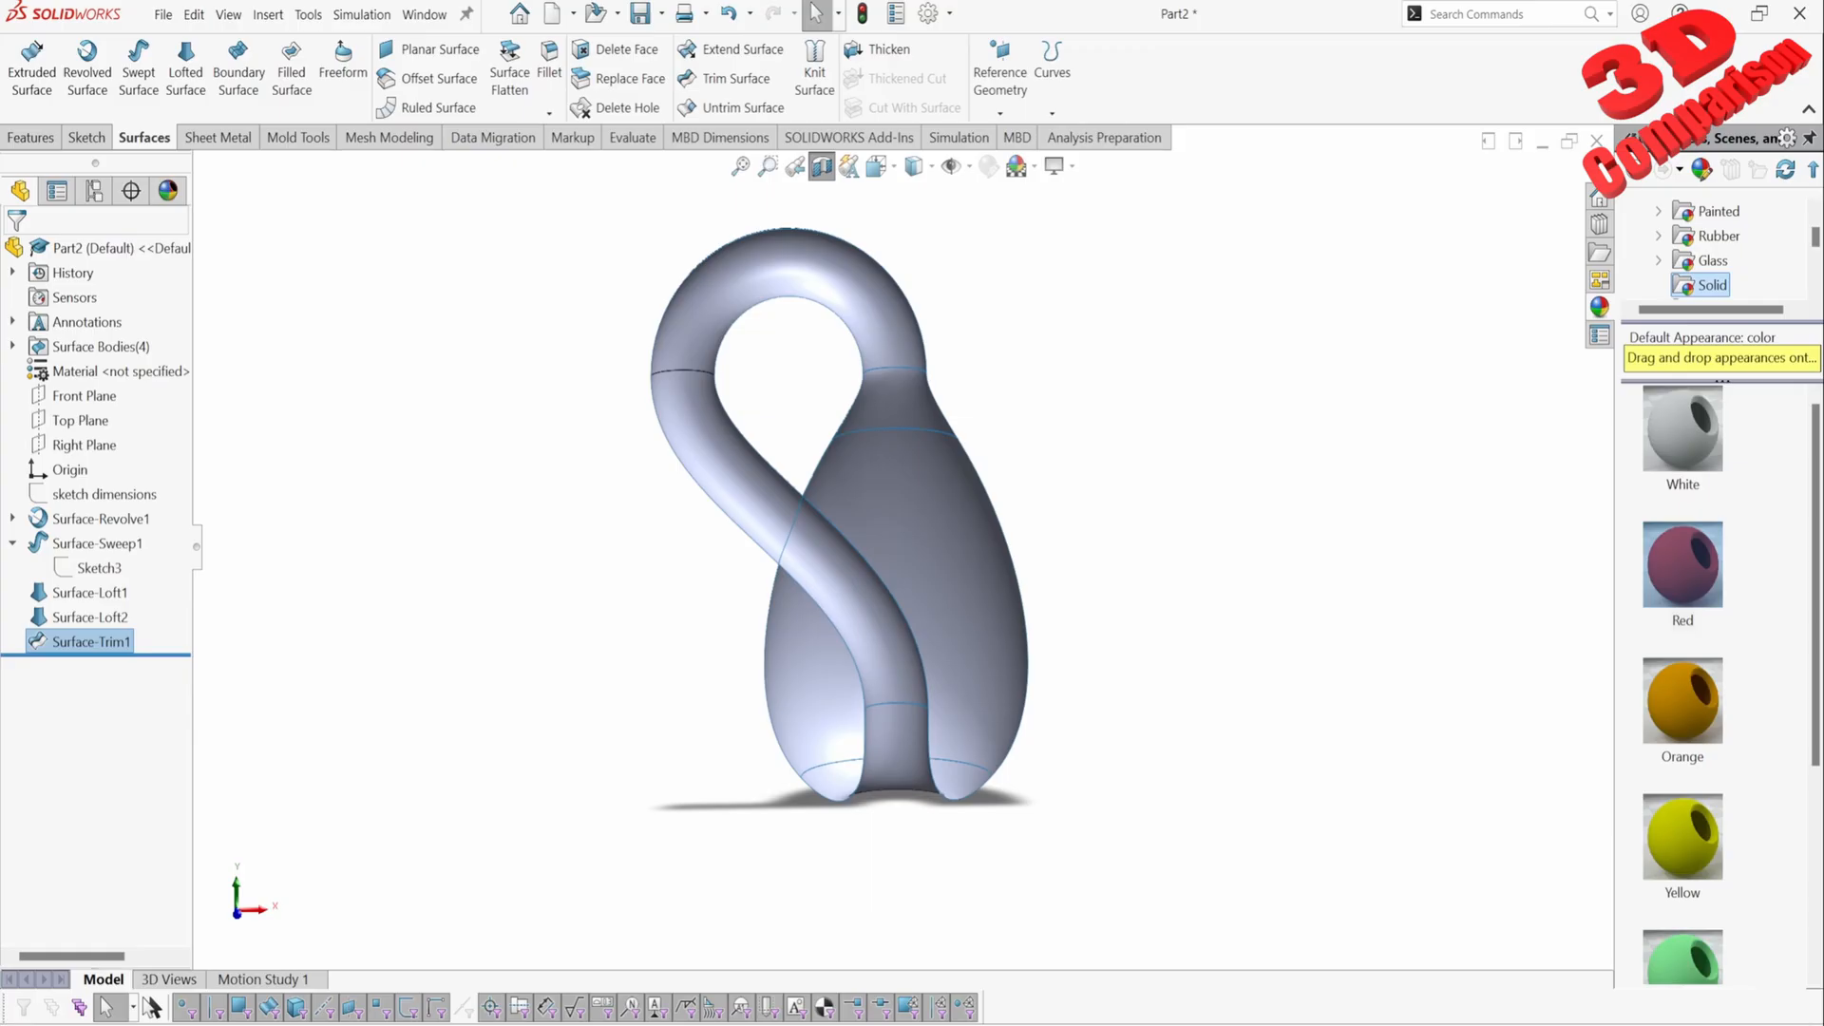
pyautogui.click(1330, 665)
pyautogui.scroll(-1, 907, 372)
pyautogui.moveTo(907, 380); pyautogui.dragTo(914, 403, button='middle')
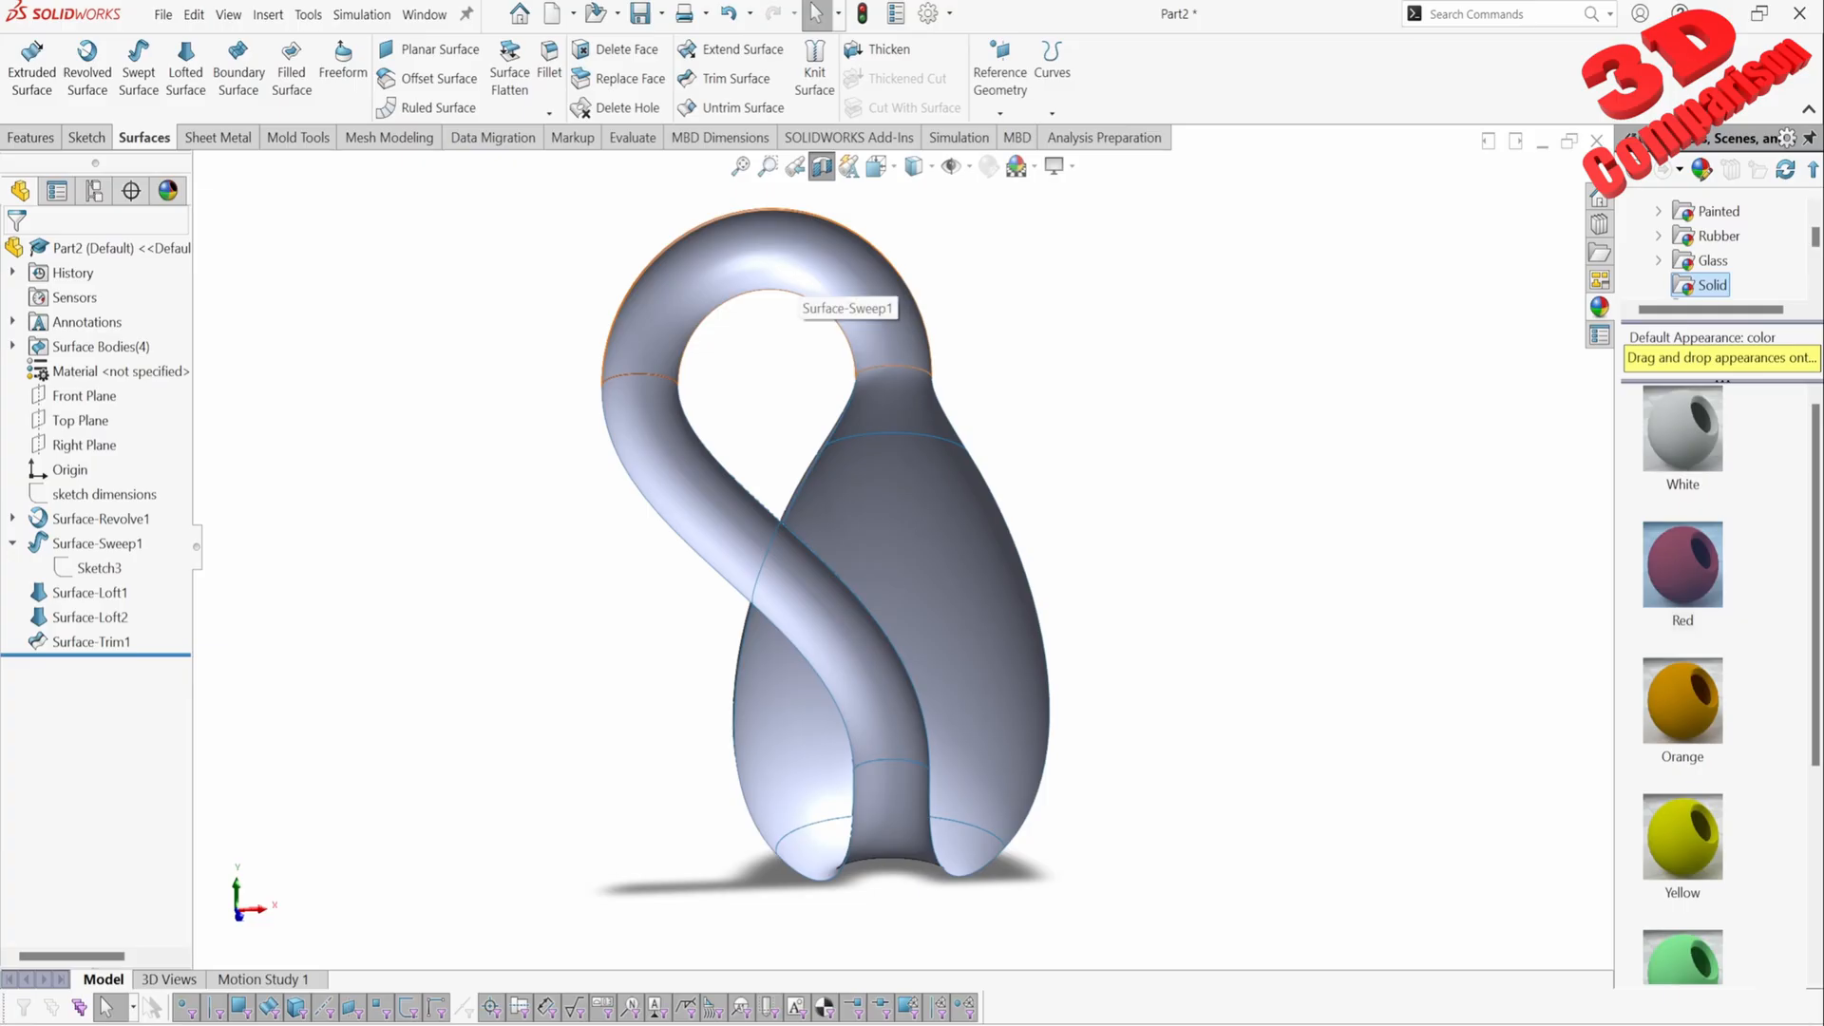
pyautogui.click(822, 167)
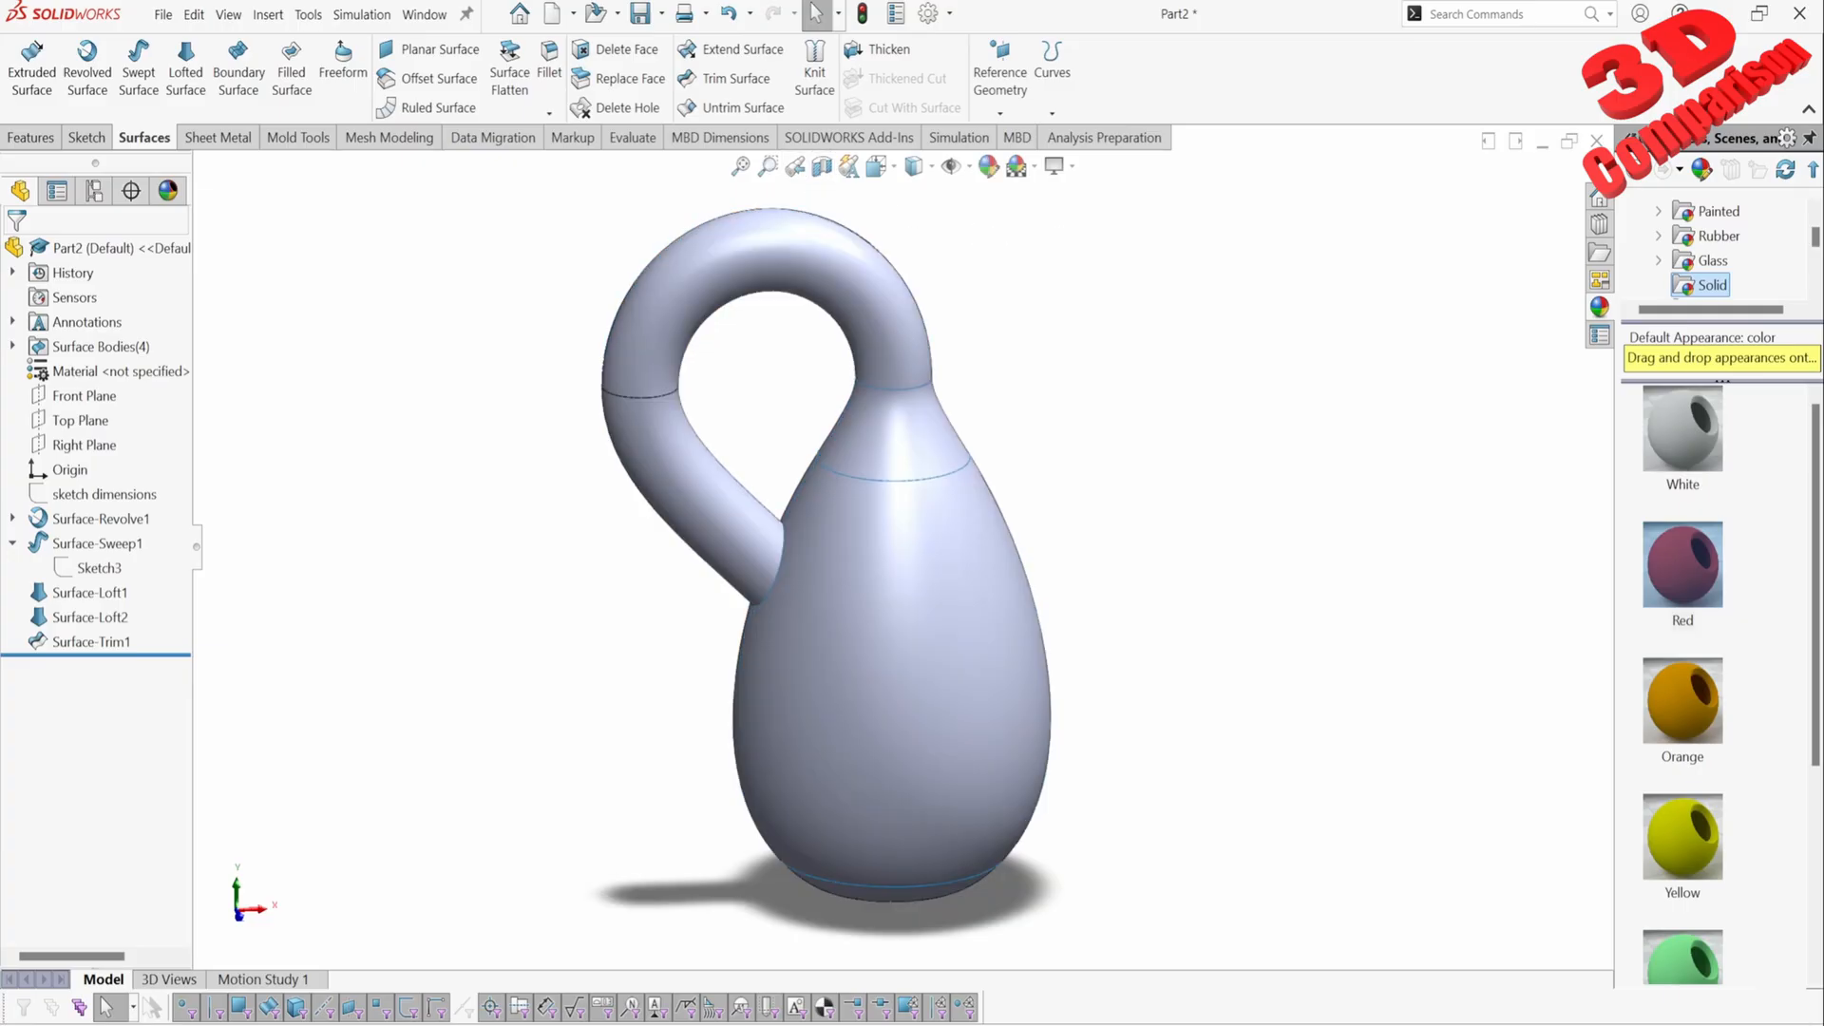
# Step: Knit the swept tube, neck loft, trimmed bottle wall and base loft into one surface, without creating a solid
pyautogui.click(814, 67)
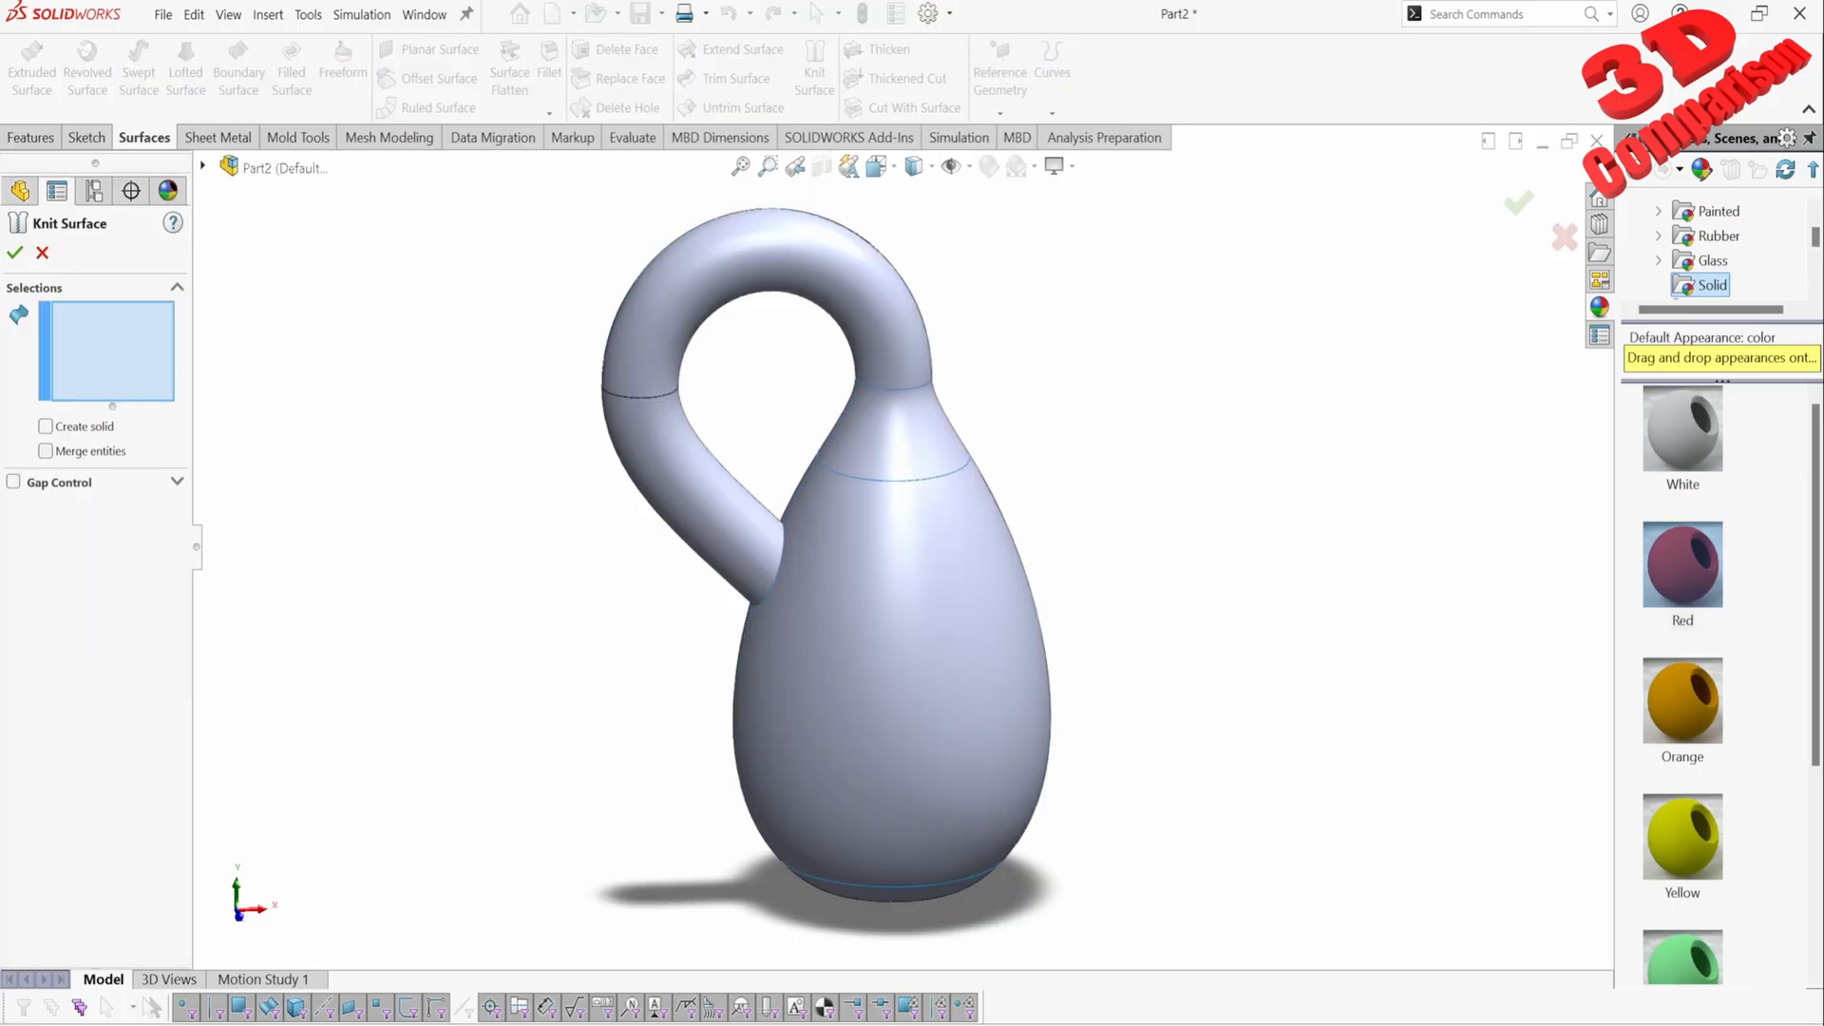
pyautogui.click(879, 309)
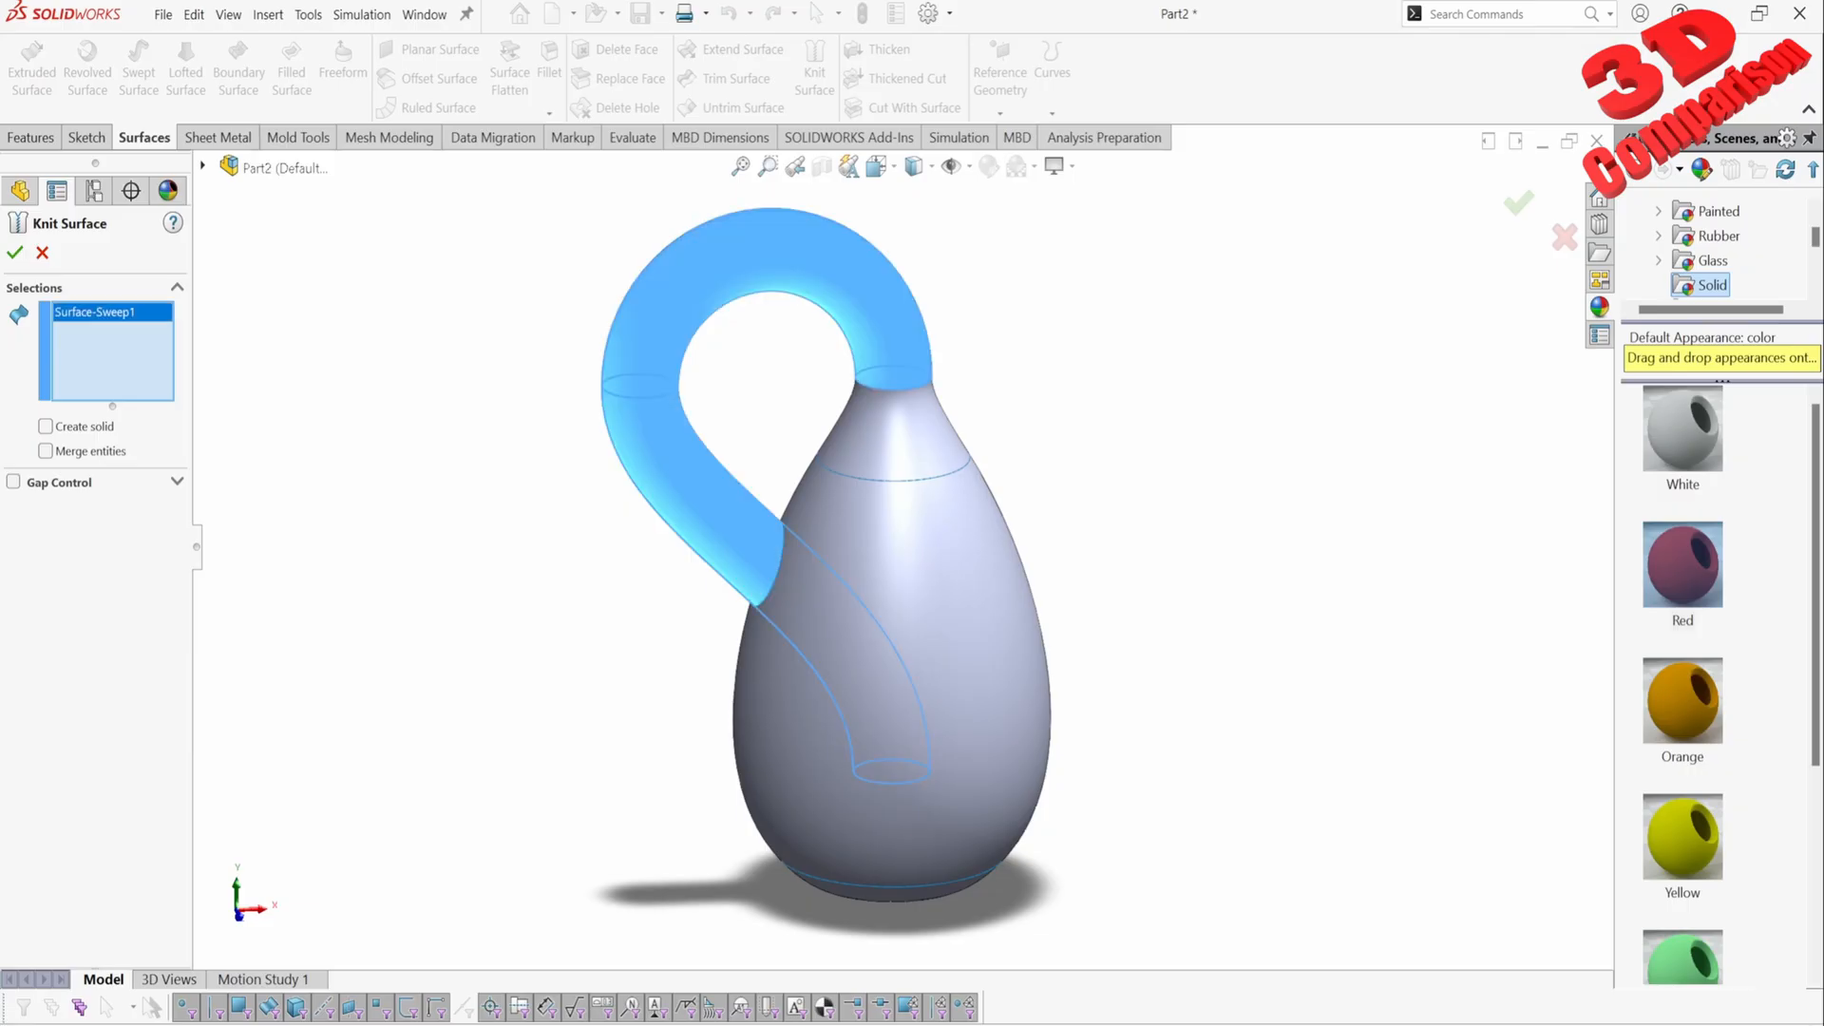
pyautogui.click(912, 450)
pyautogui.click(969, 599)
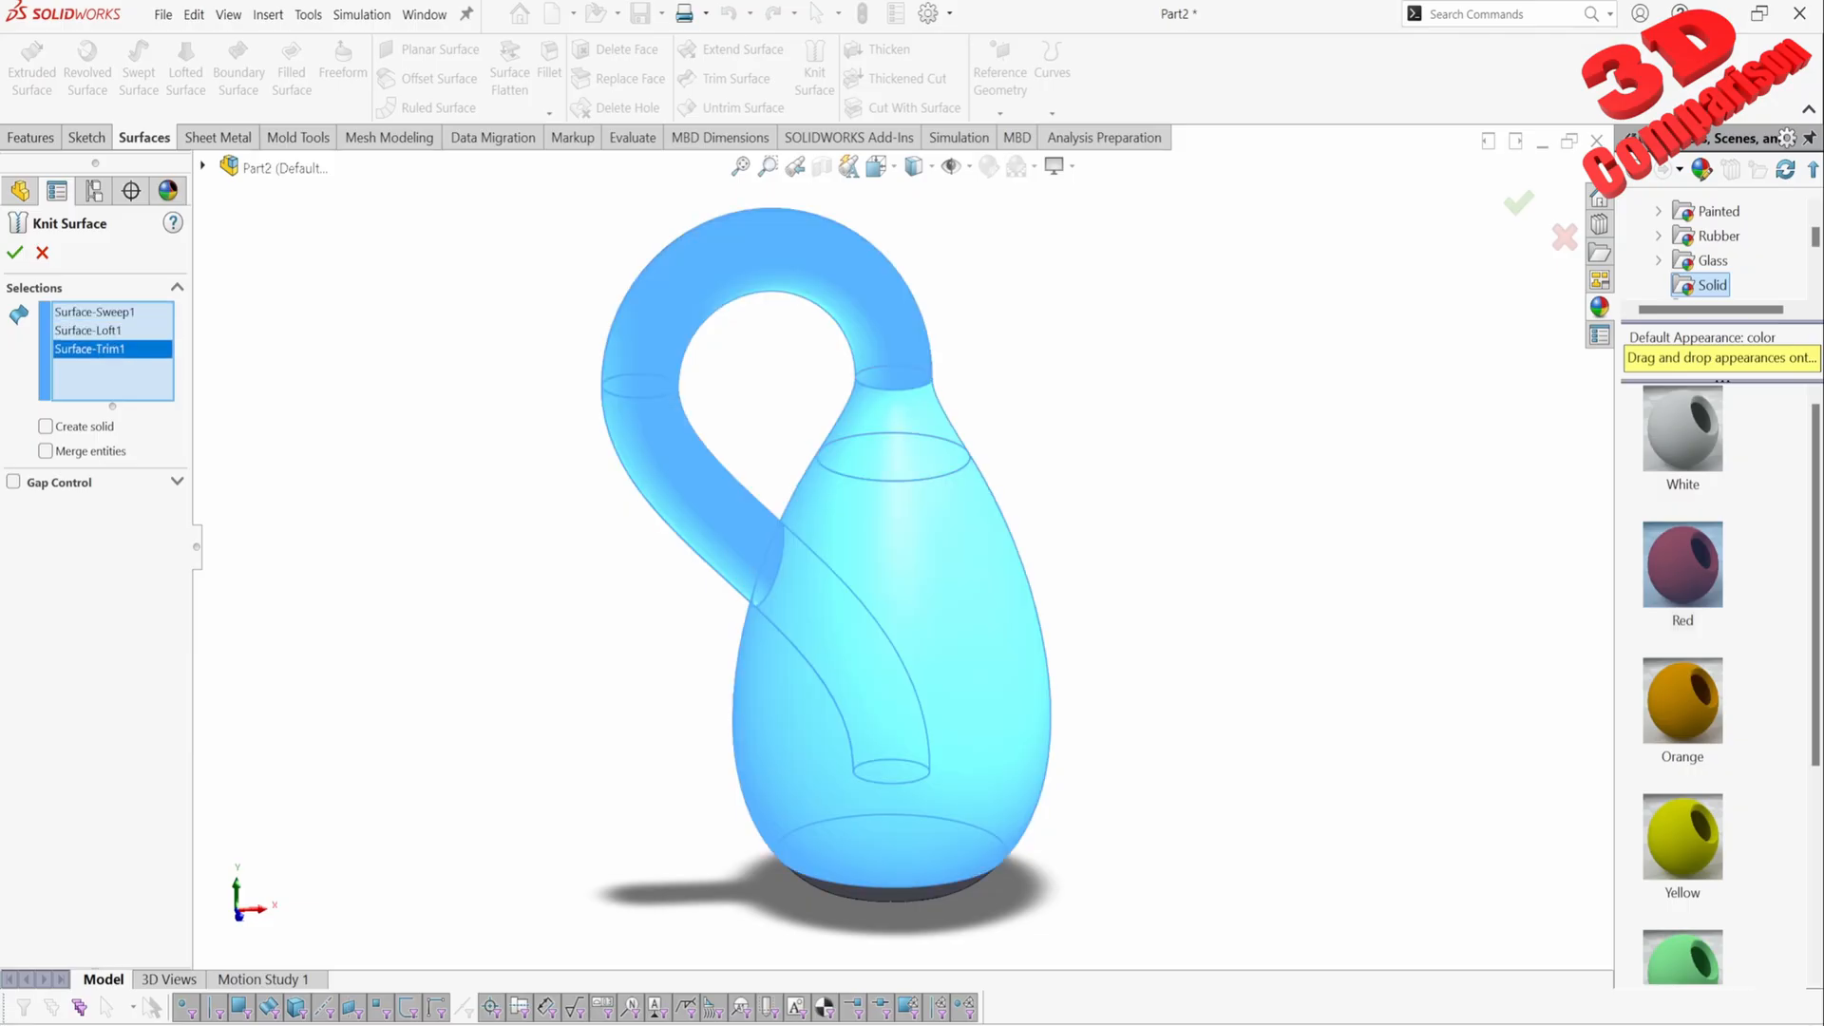
pyautogui.click(893, 883)
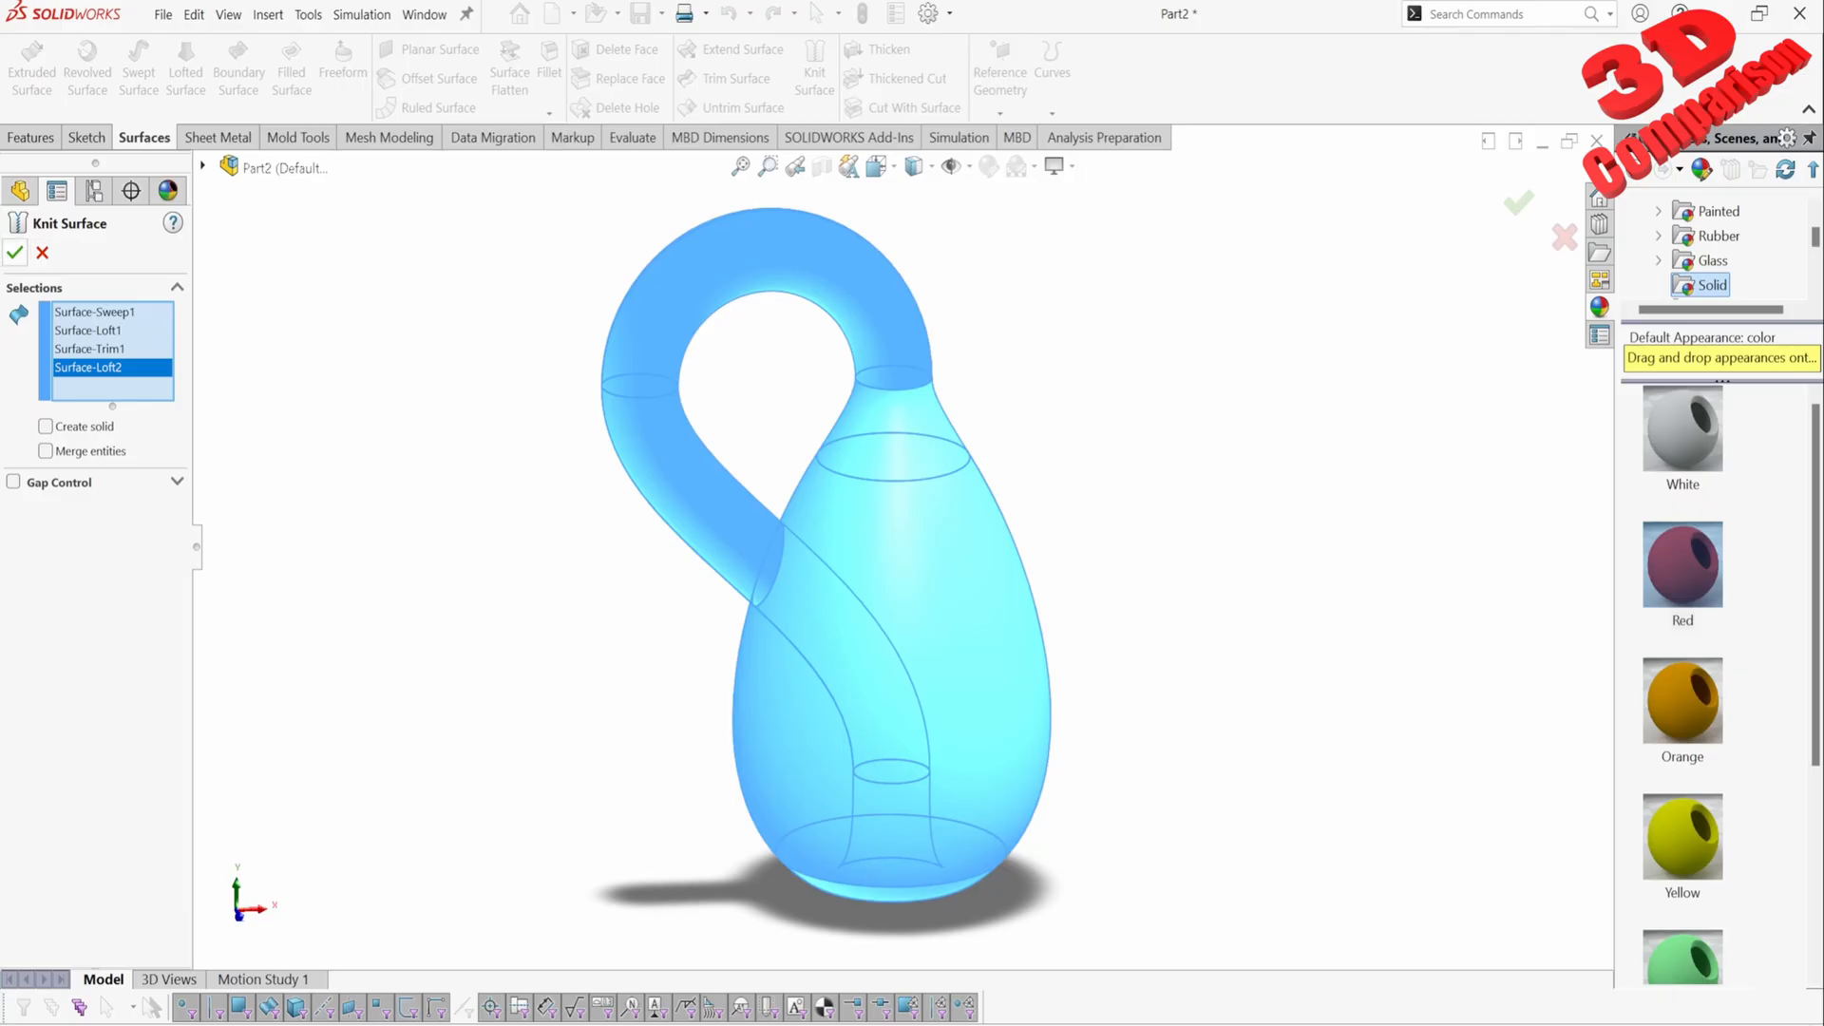
pyautogui.click(15, 252)
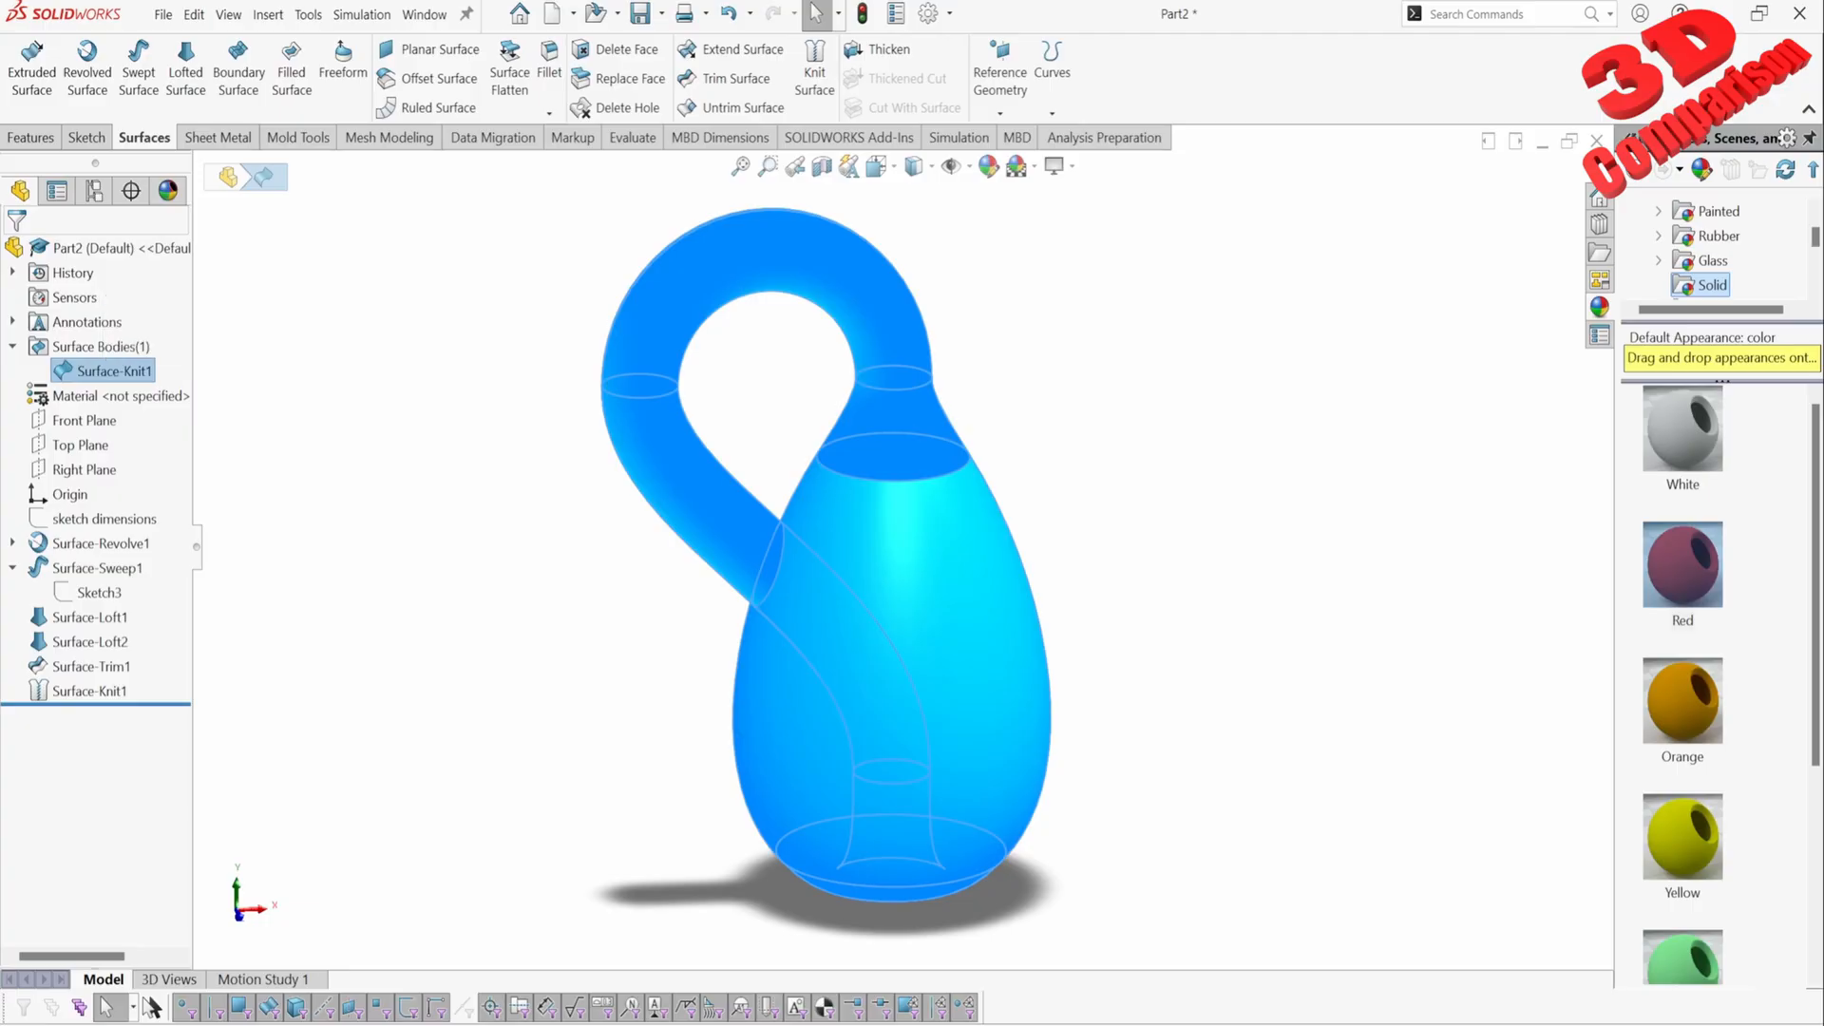
# Step: Try to make the knit feature create a solid, and switch the Create solid option back off
pyautogui.rightClick(90, 691)
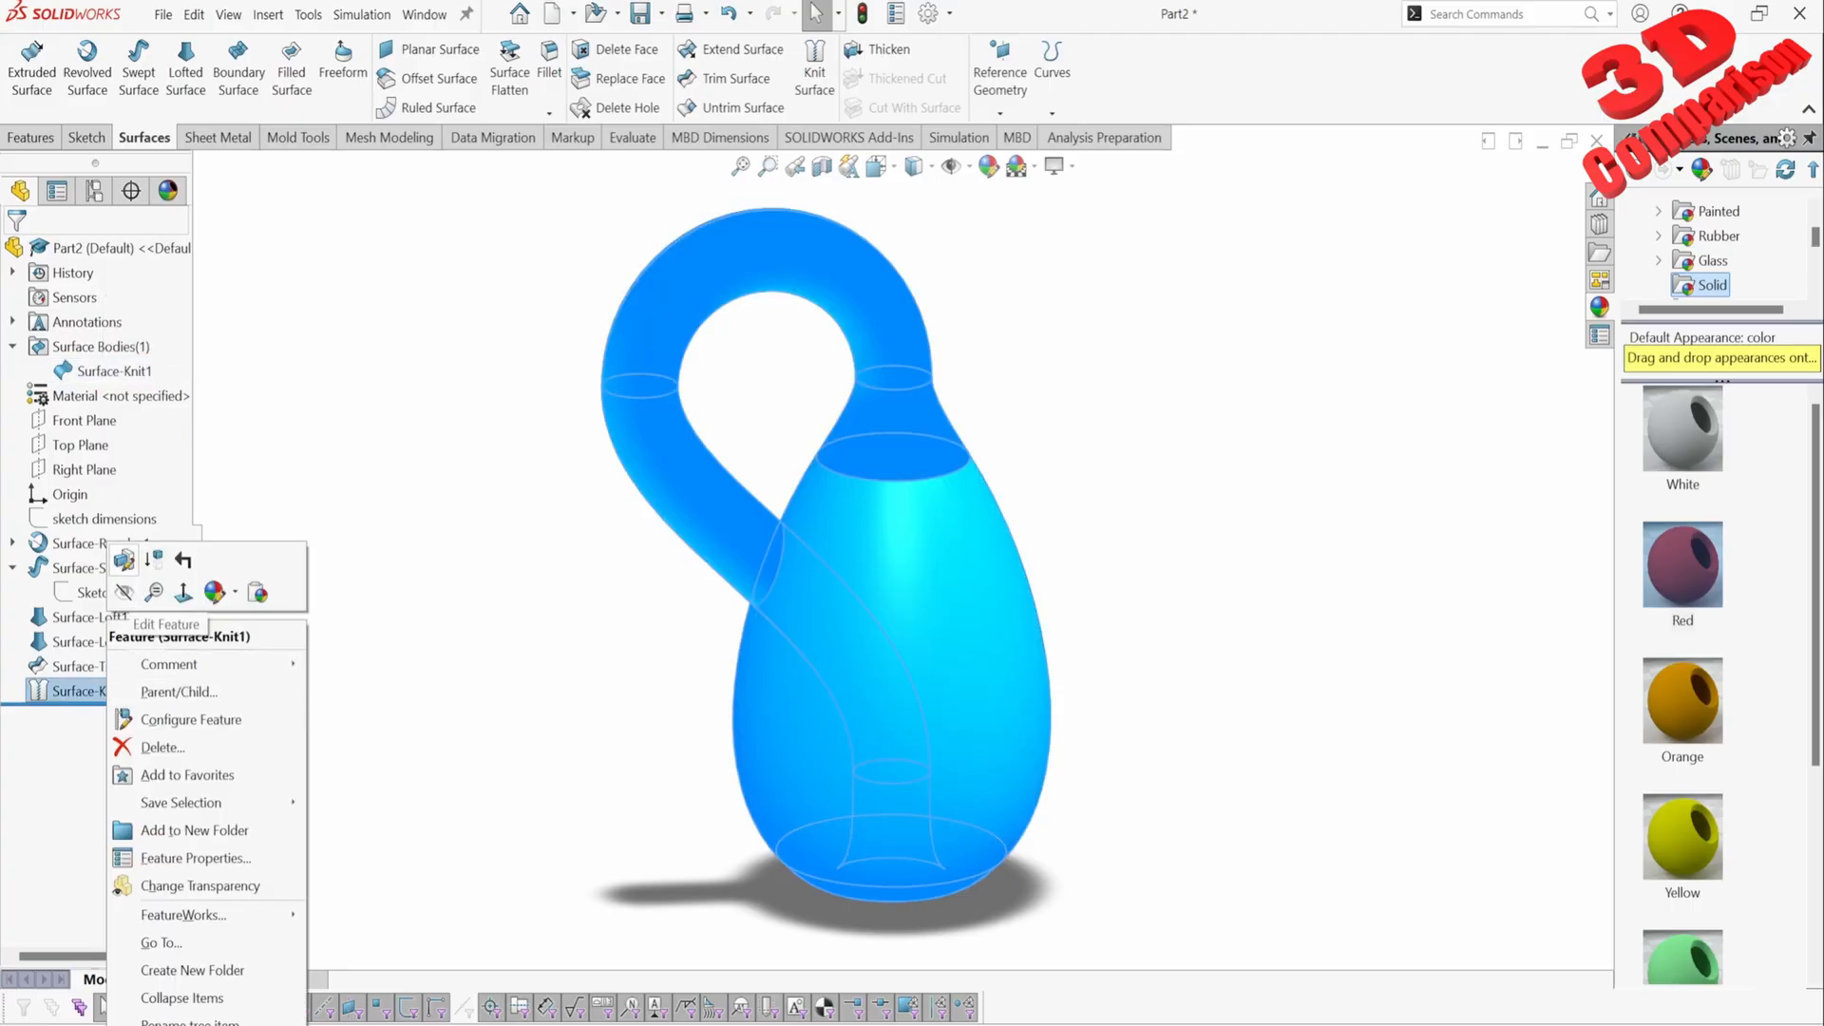
pyautogui.click(175, 558)
pyautogui.click(46, 426)
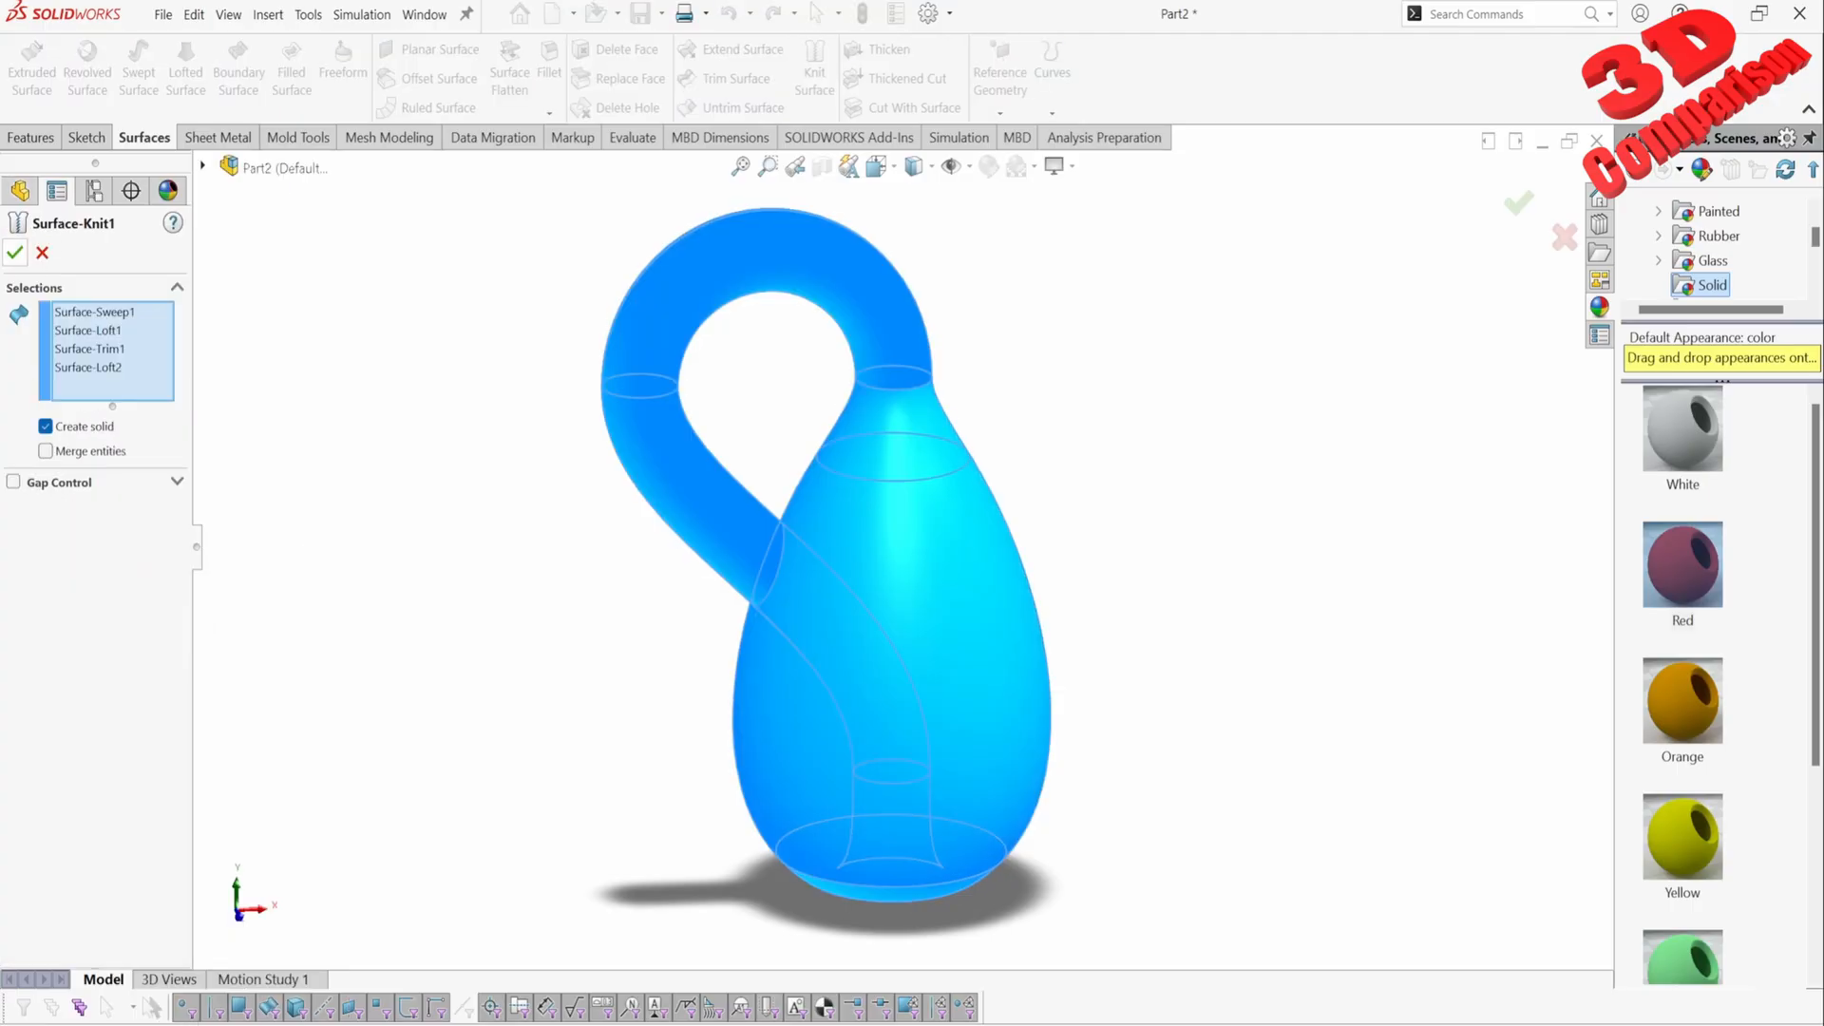
pyautogui.click(14, 253)
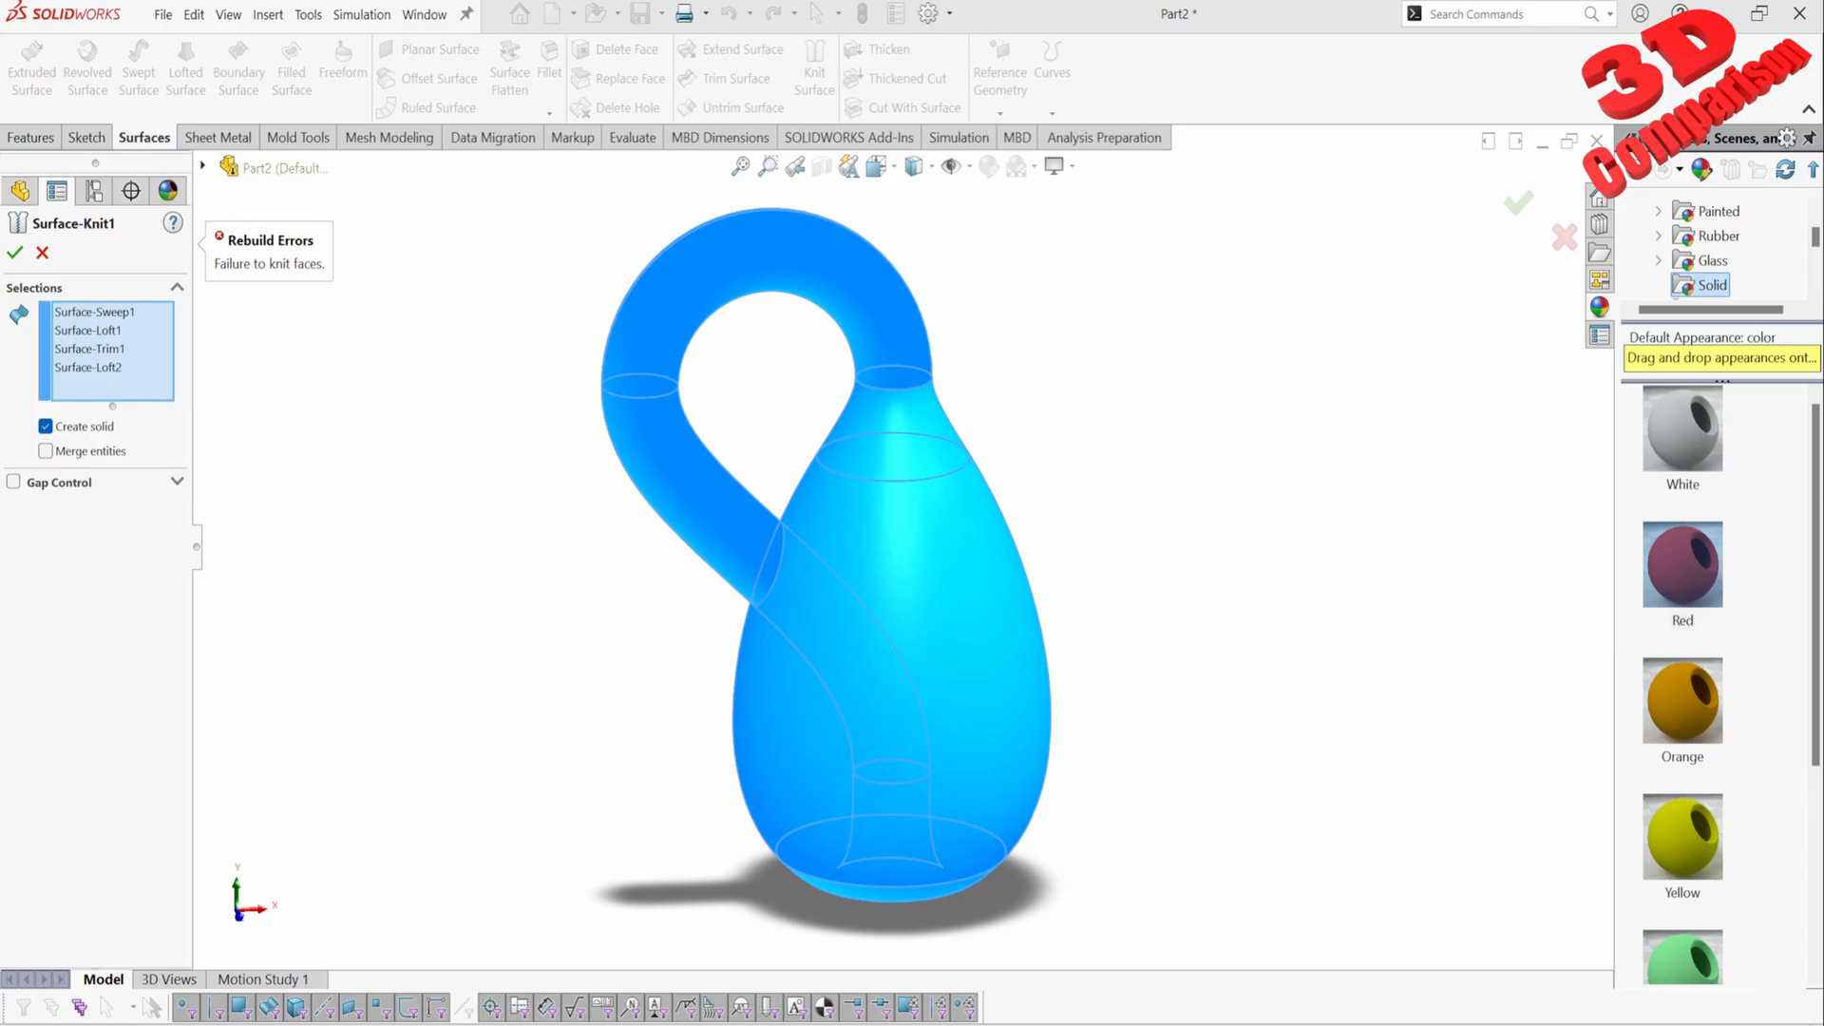
pyautogui.click(46, 427)
pyautogui.click(15, 253)
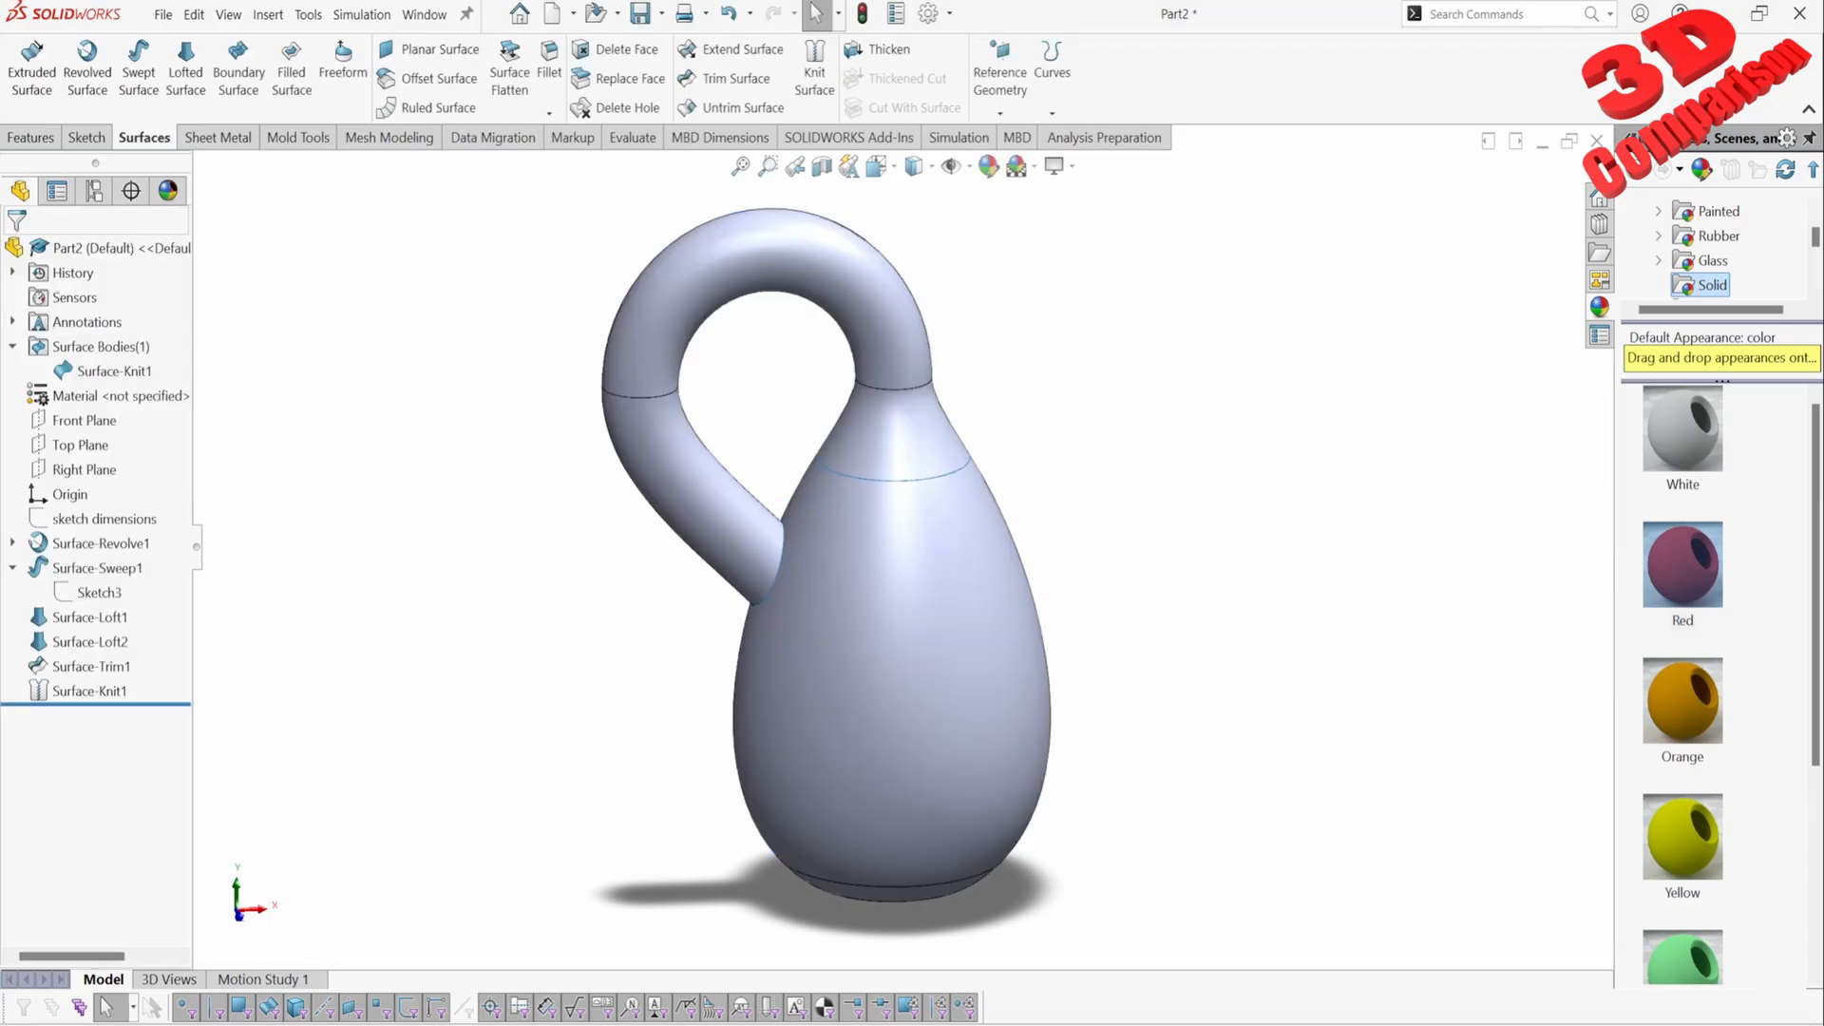
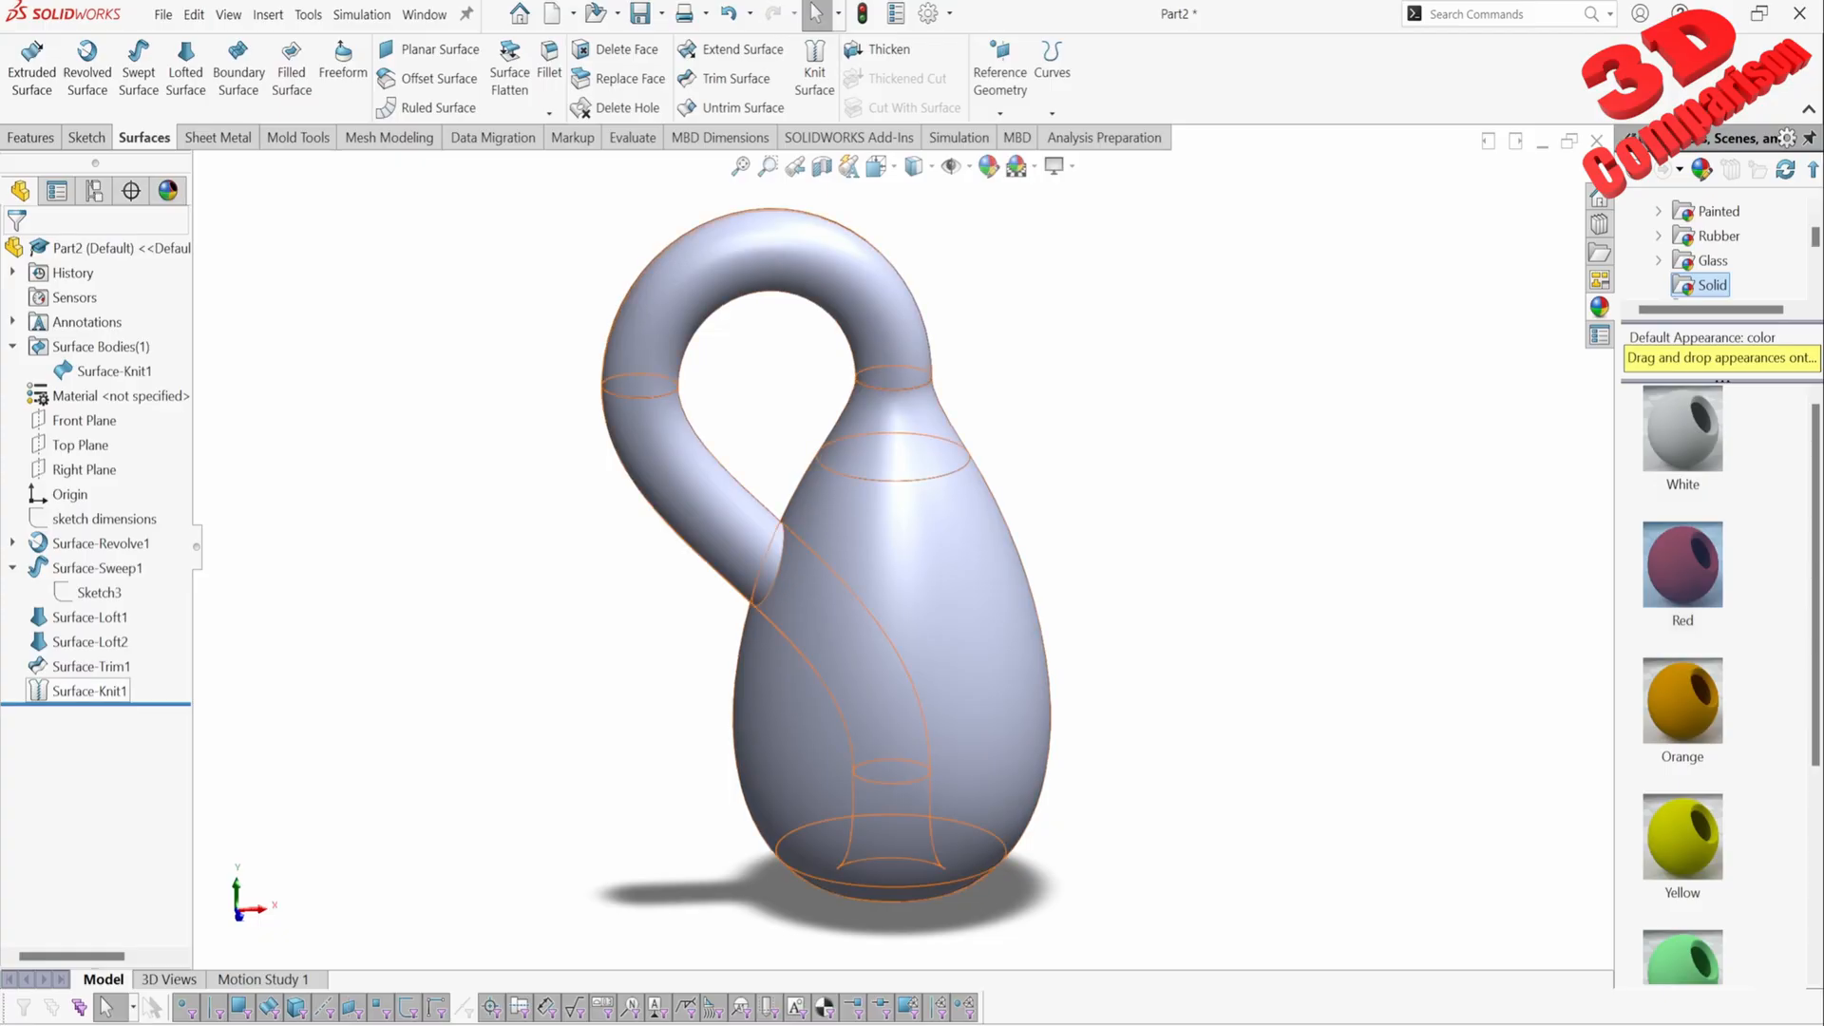
# Step: Try to thicken the whole knitted surface by 3 mm on Side 2 only
pyautogui.click(876, 49)
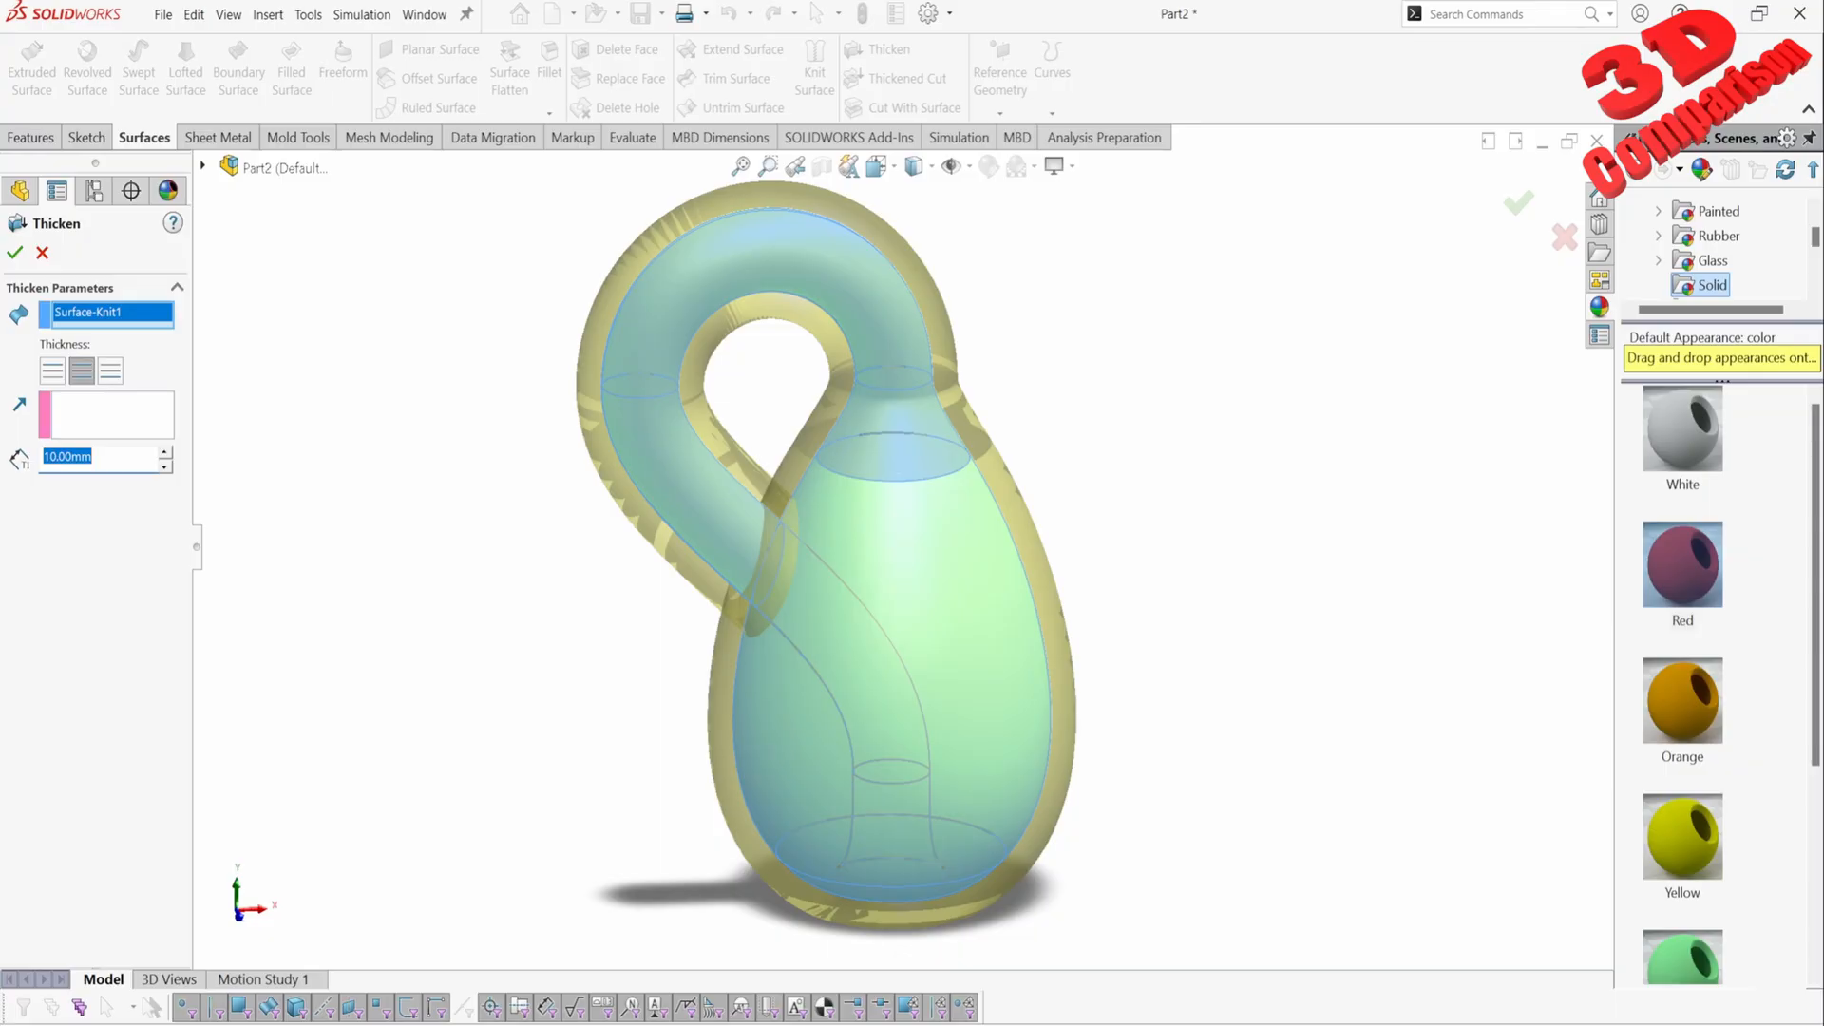
pyautogui.write('3')
pyautogui.press('Tab')
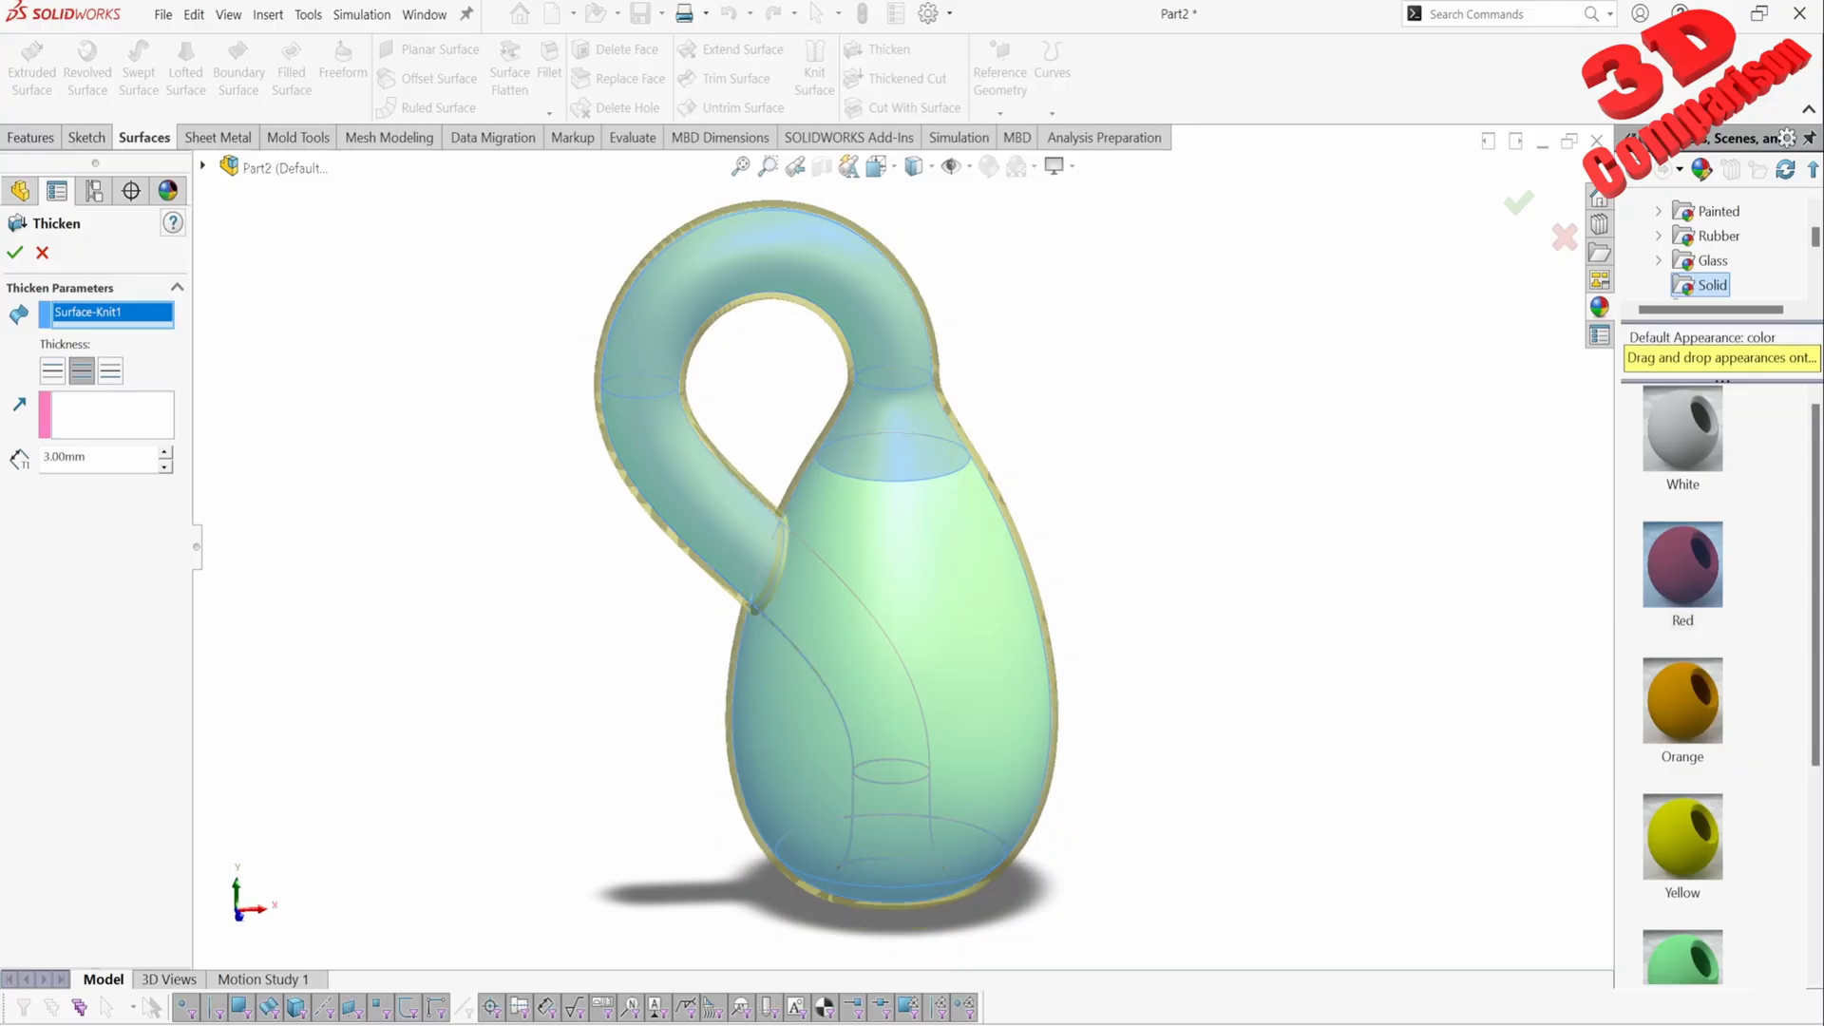
pyautogui.click(52, 371)
pyautogui.click(110, 370)
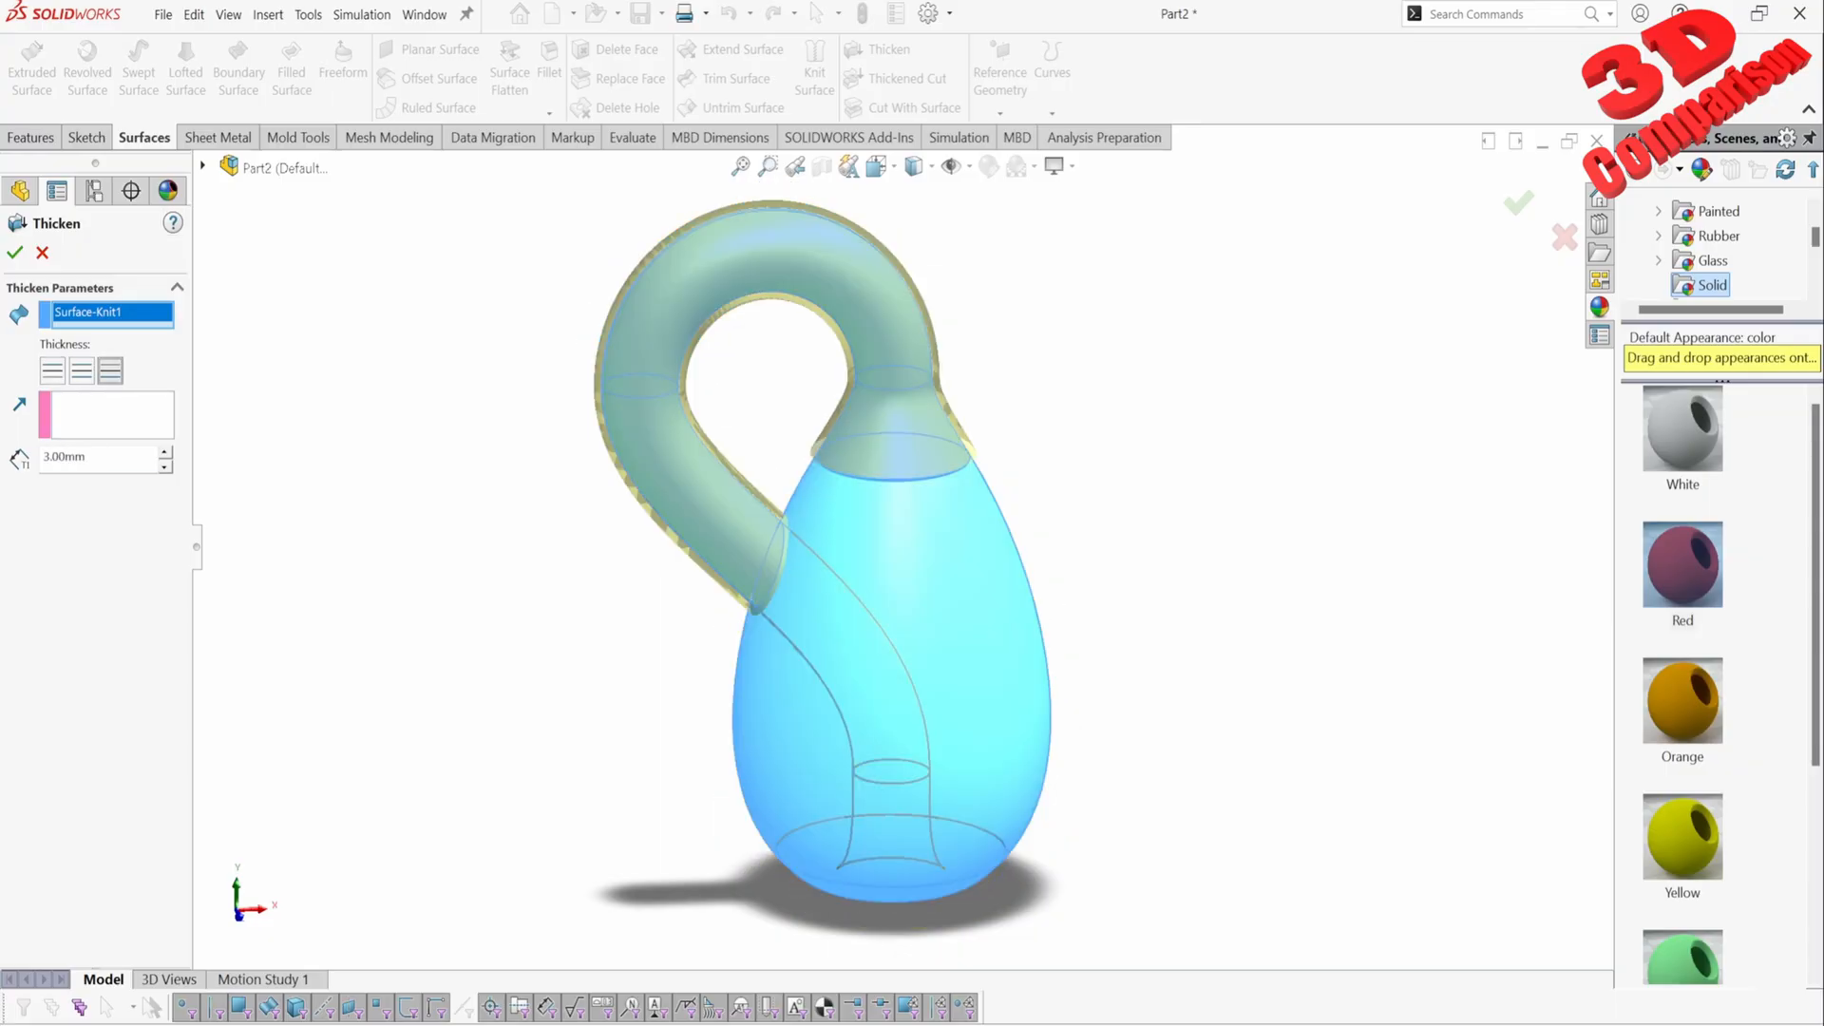
pyautogui.scroll(-3, 846, 563)
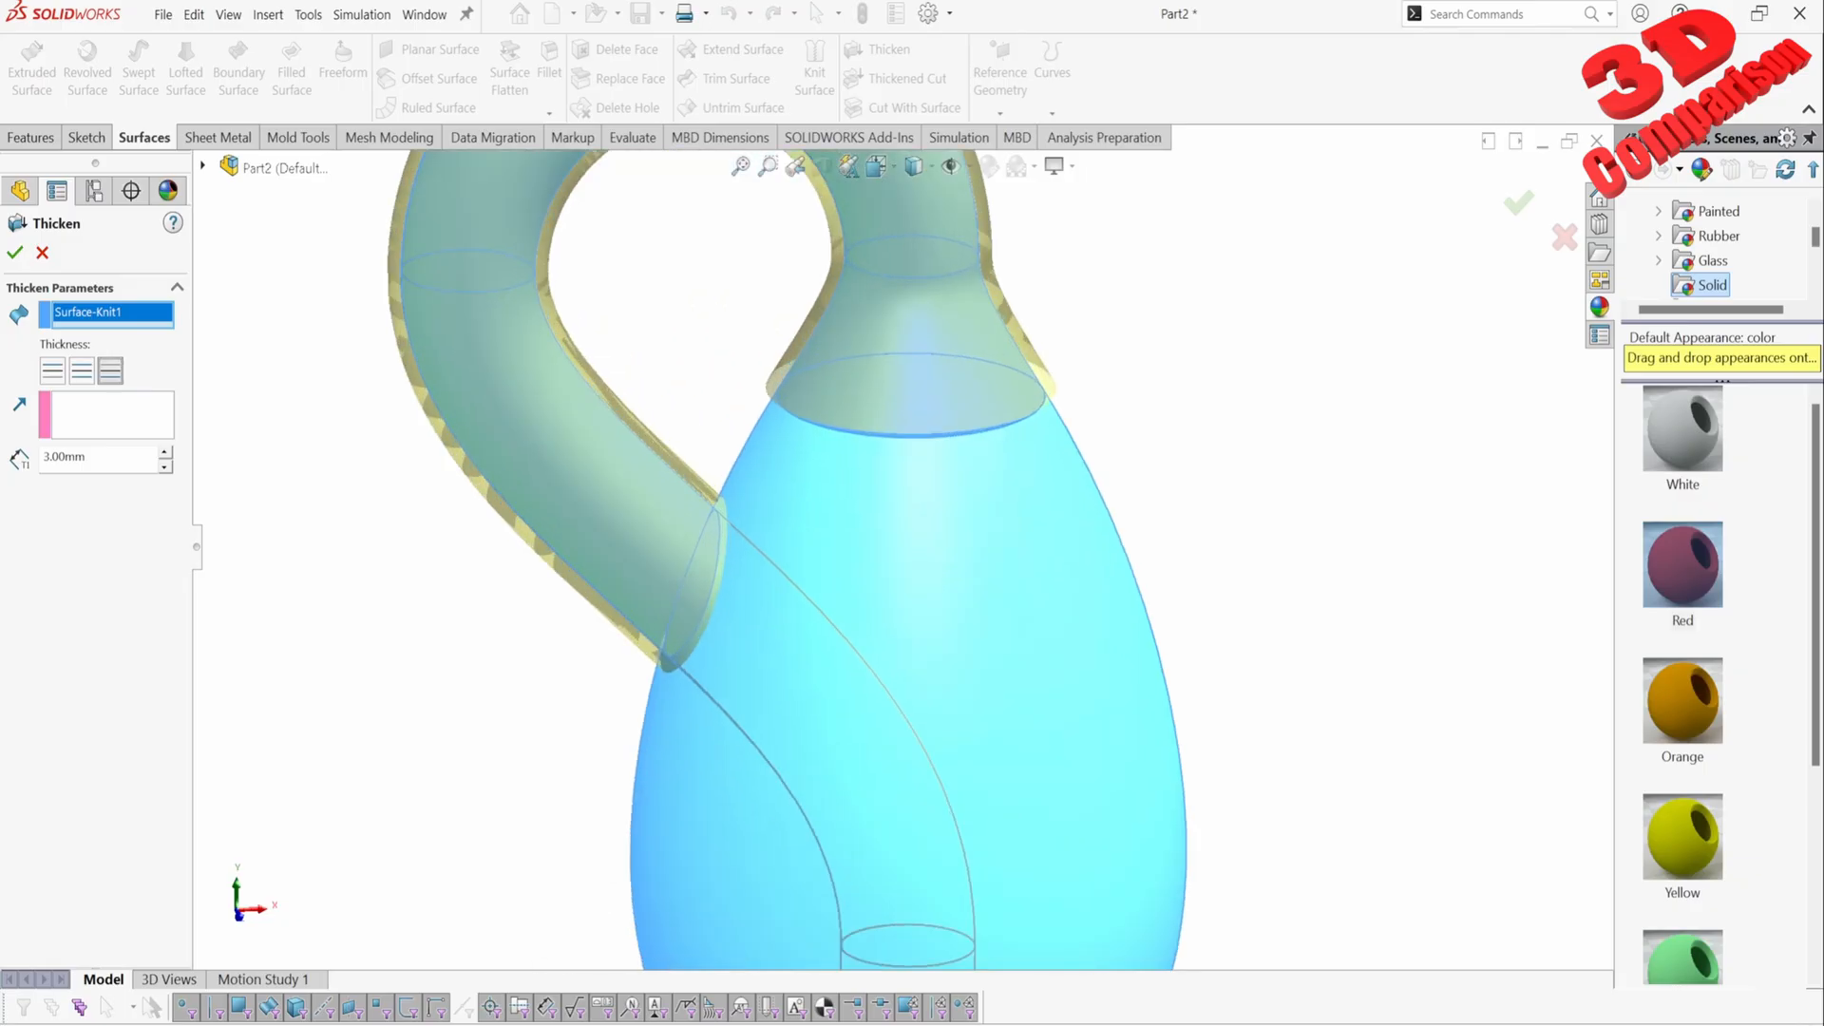
pyautogui.scroll(2, 903, 547)
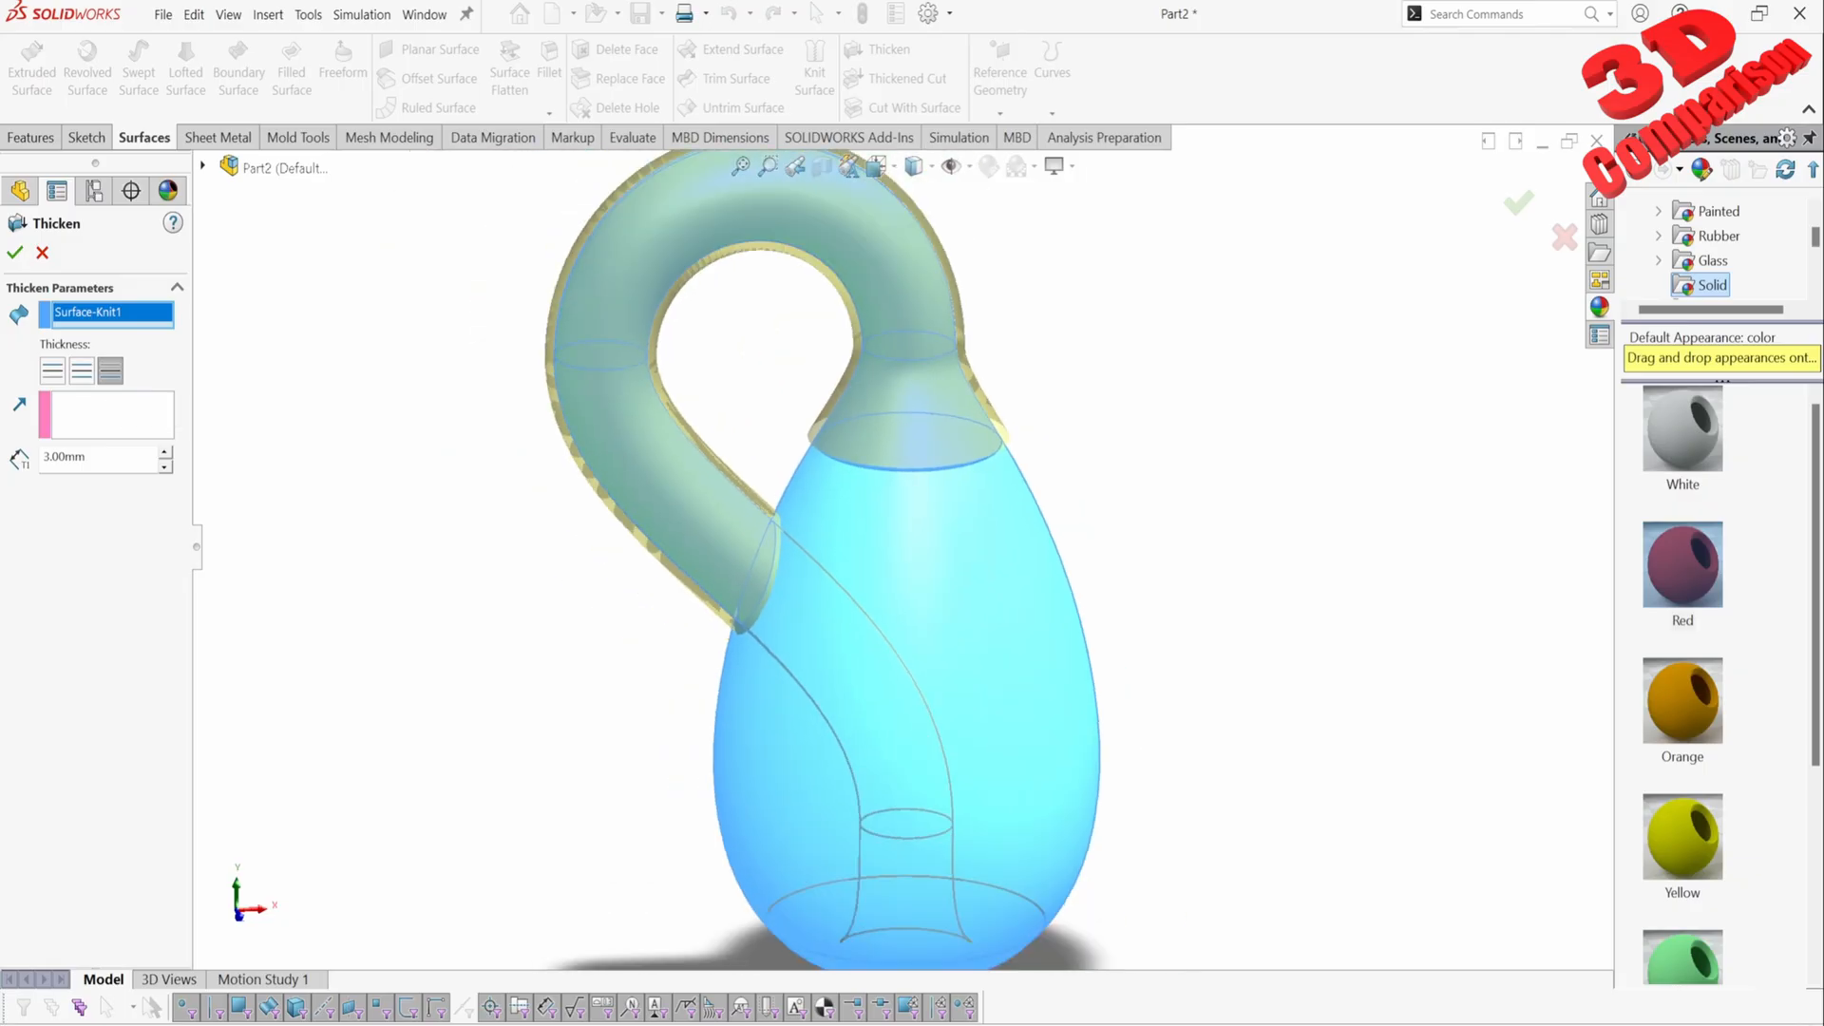
pyautogui.click(15, 253)
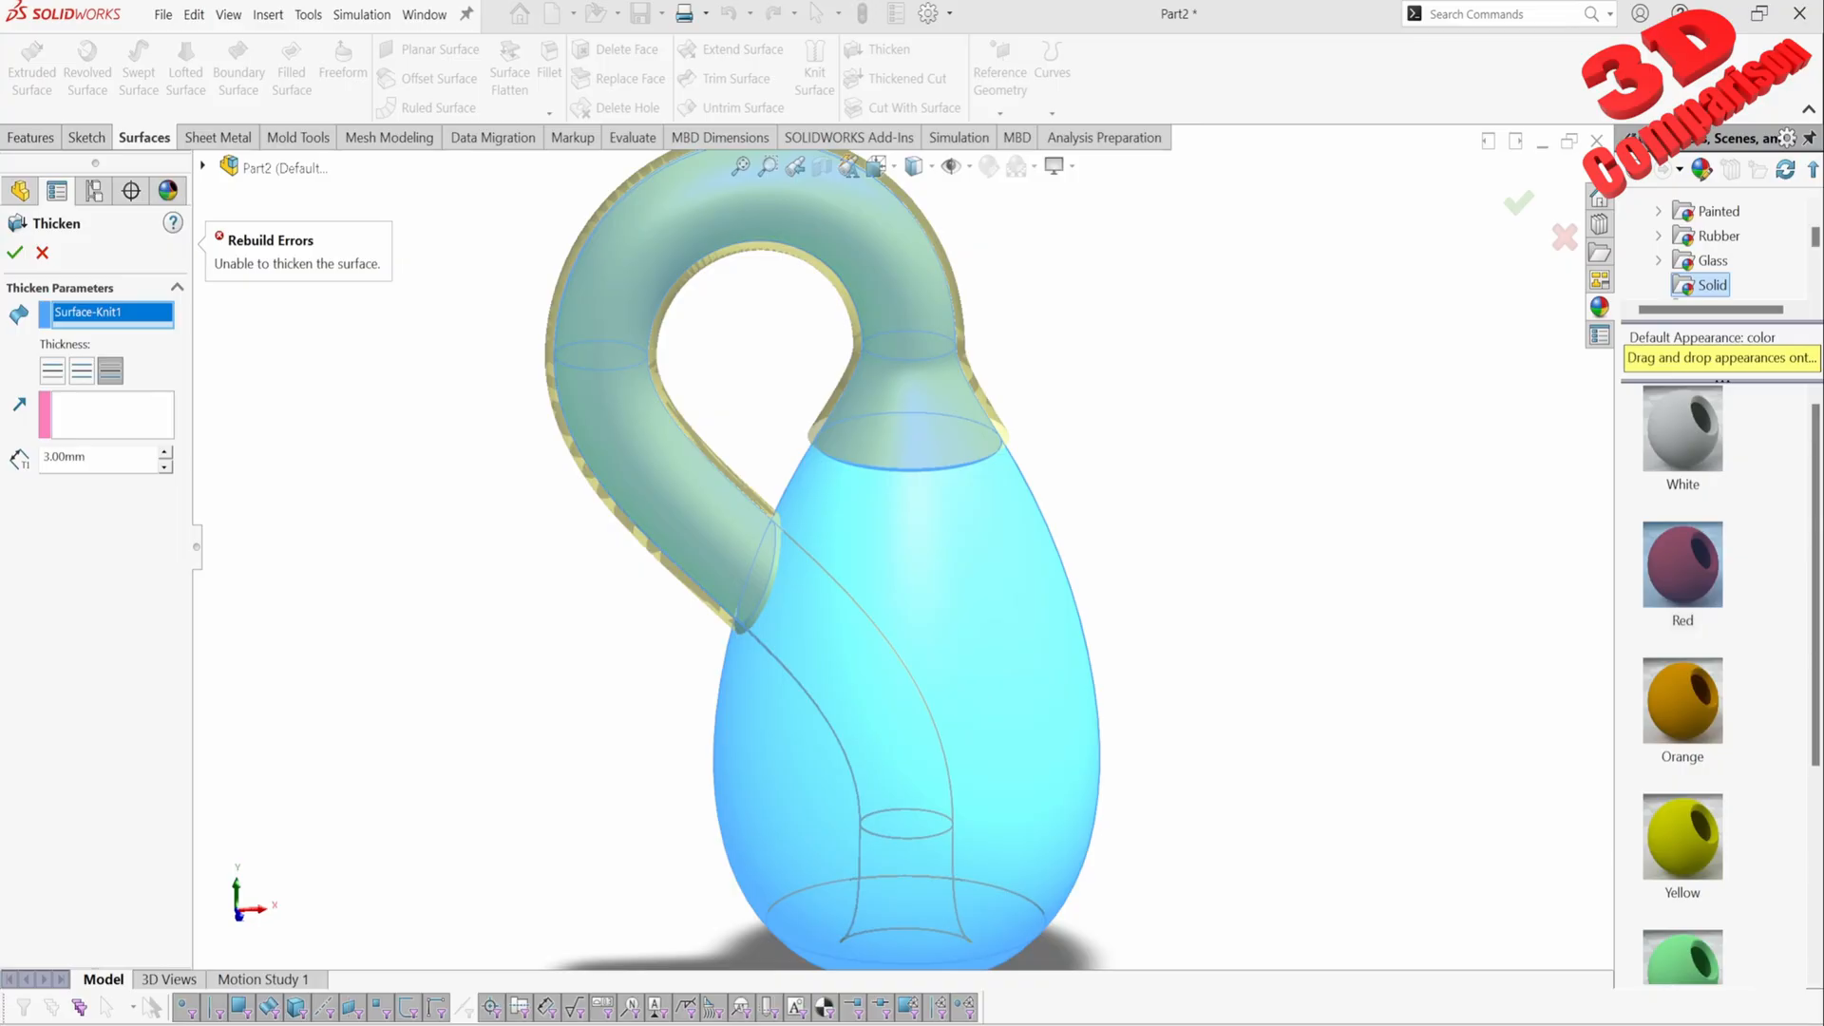
# Step: Preview the 3 mm thickening on Side 1 and on both sides, and cancel the Thicken command
pyautogui.click(52, 371)
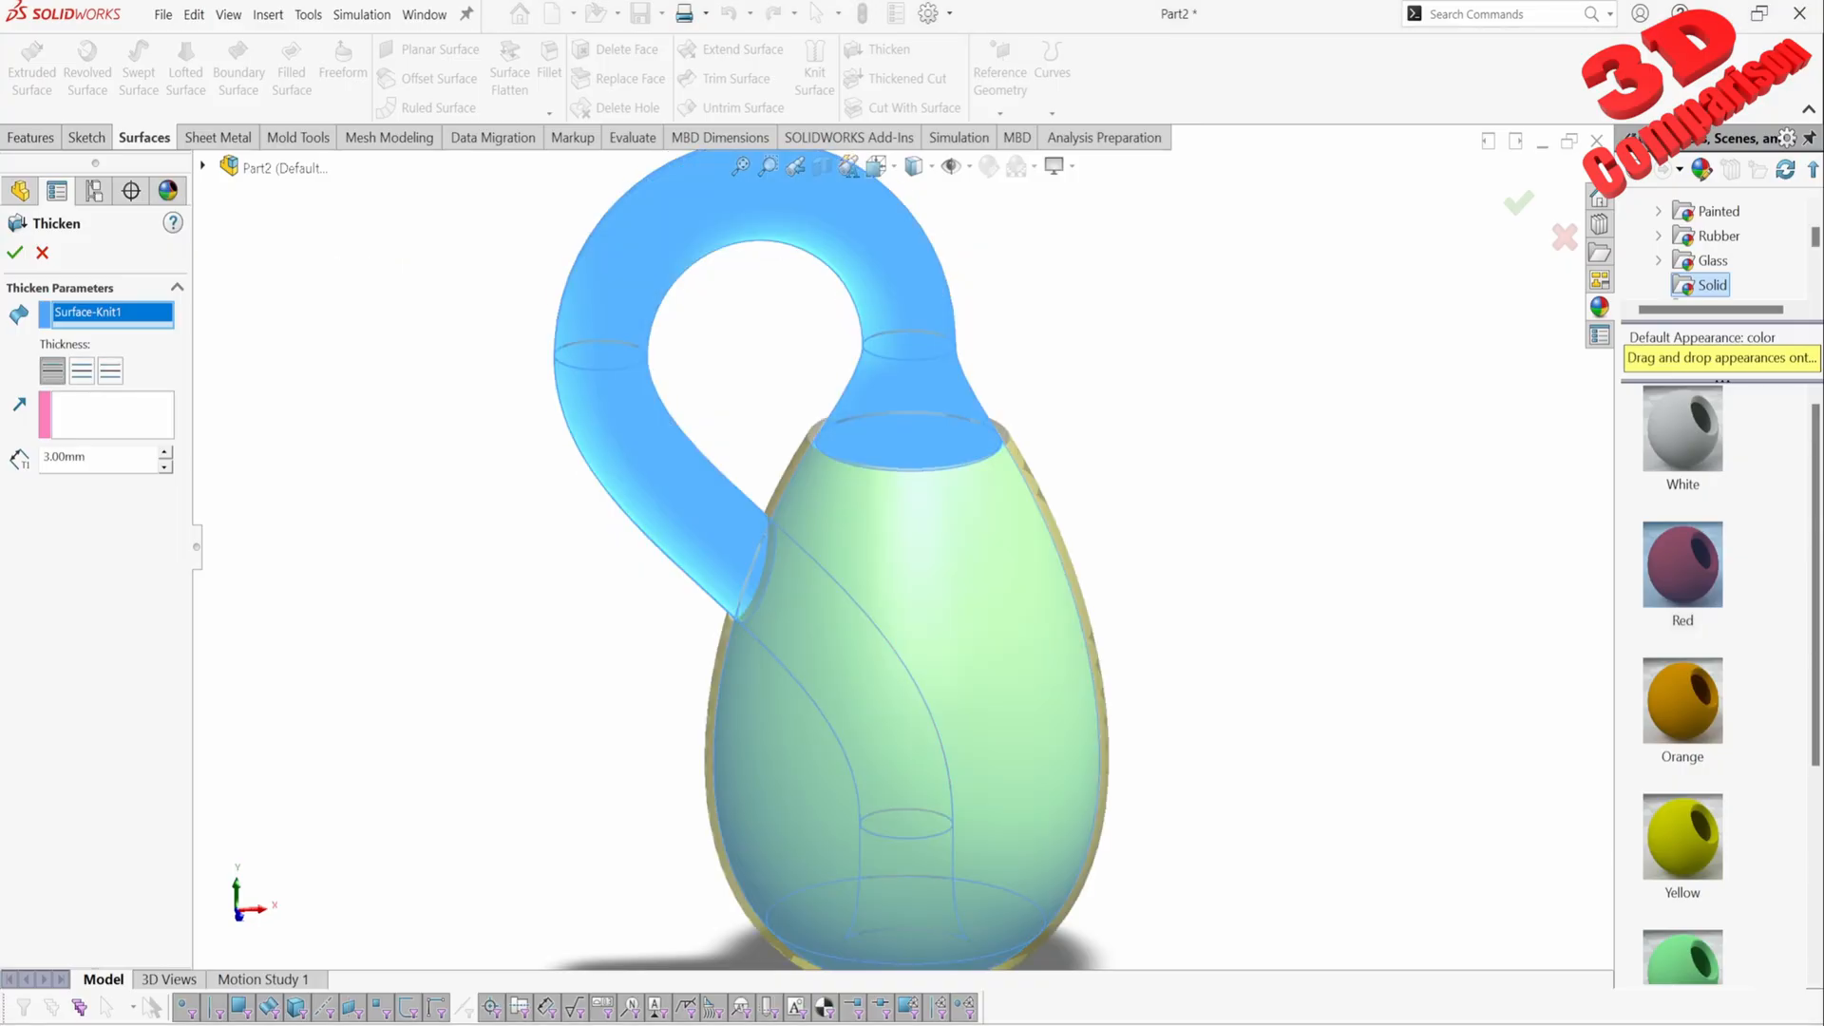
pyautogui.scroll(3, 912, 608)
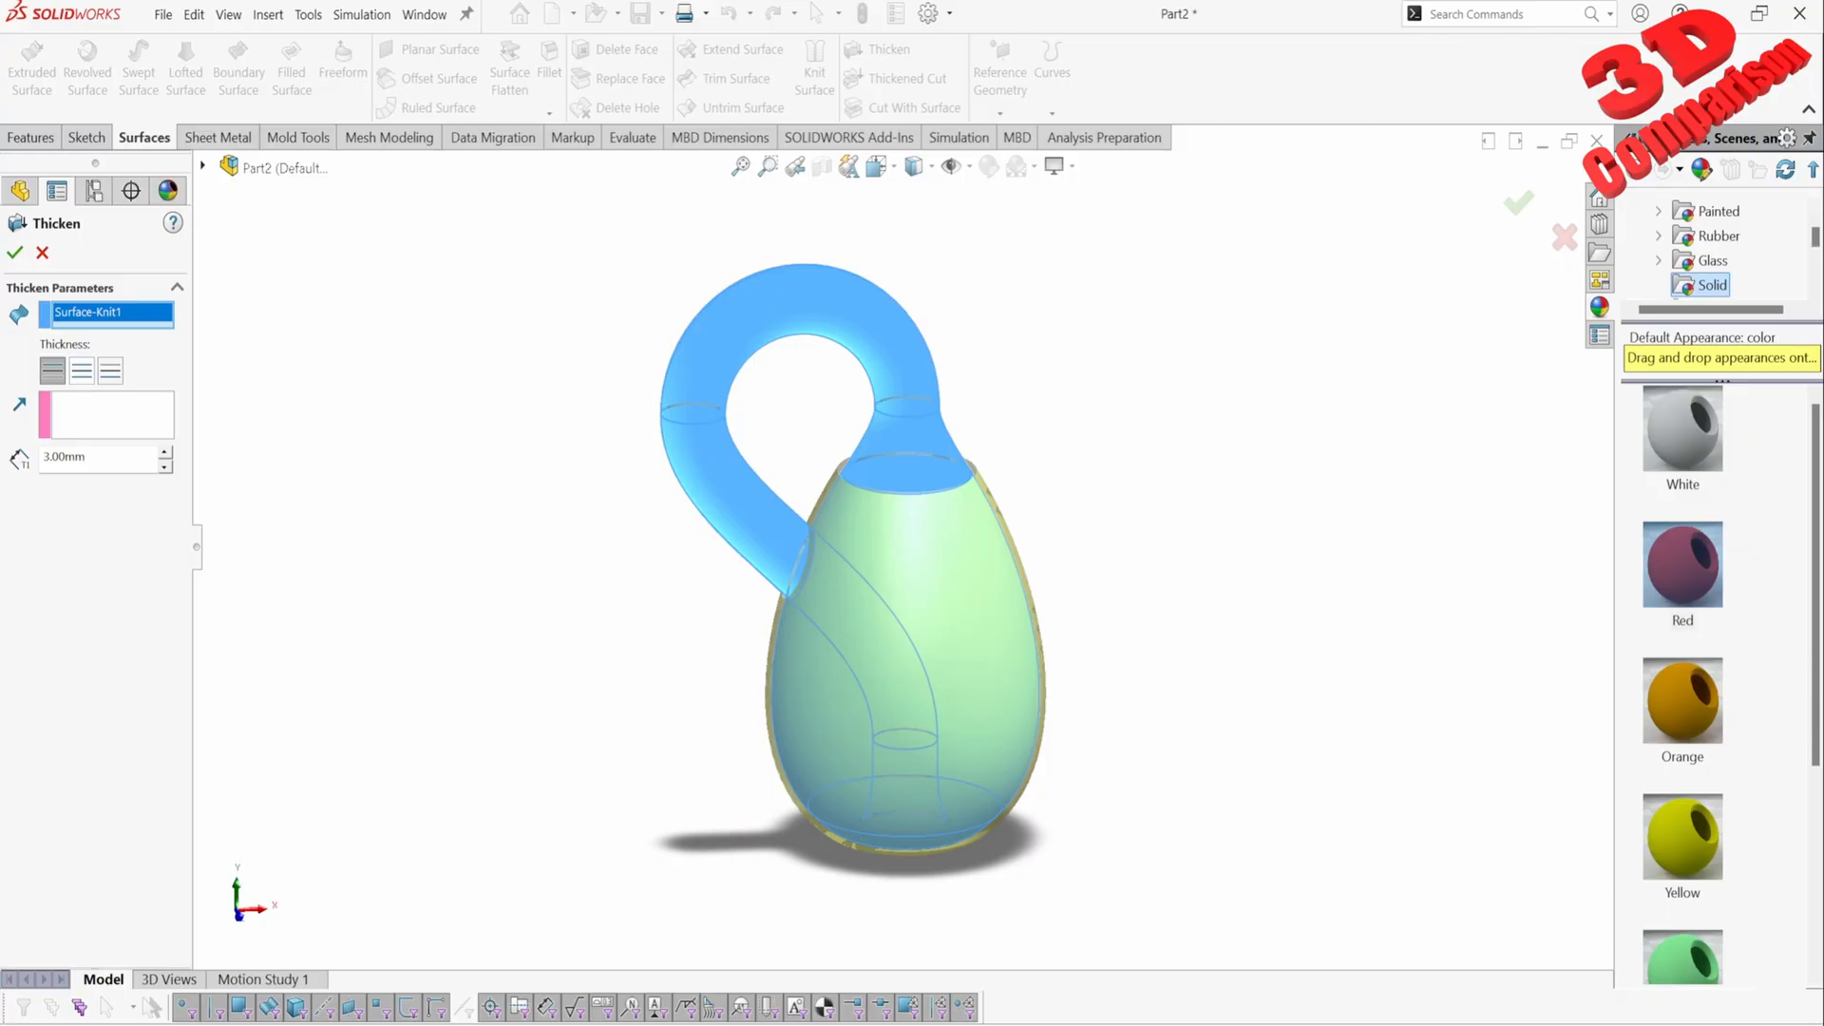
pyautogui.click(82, 371)
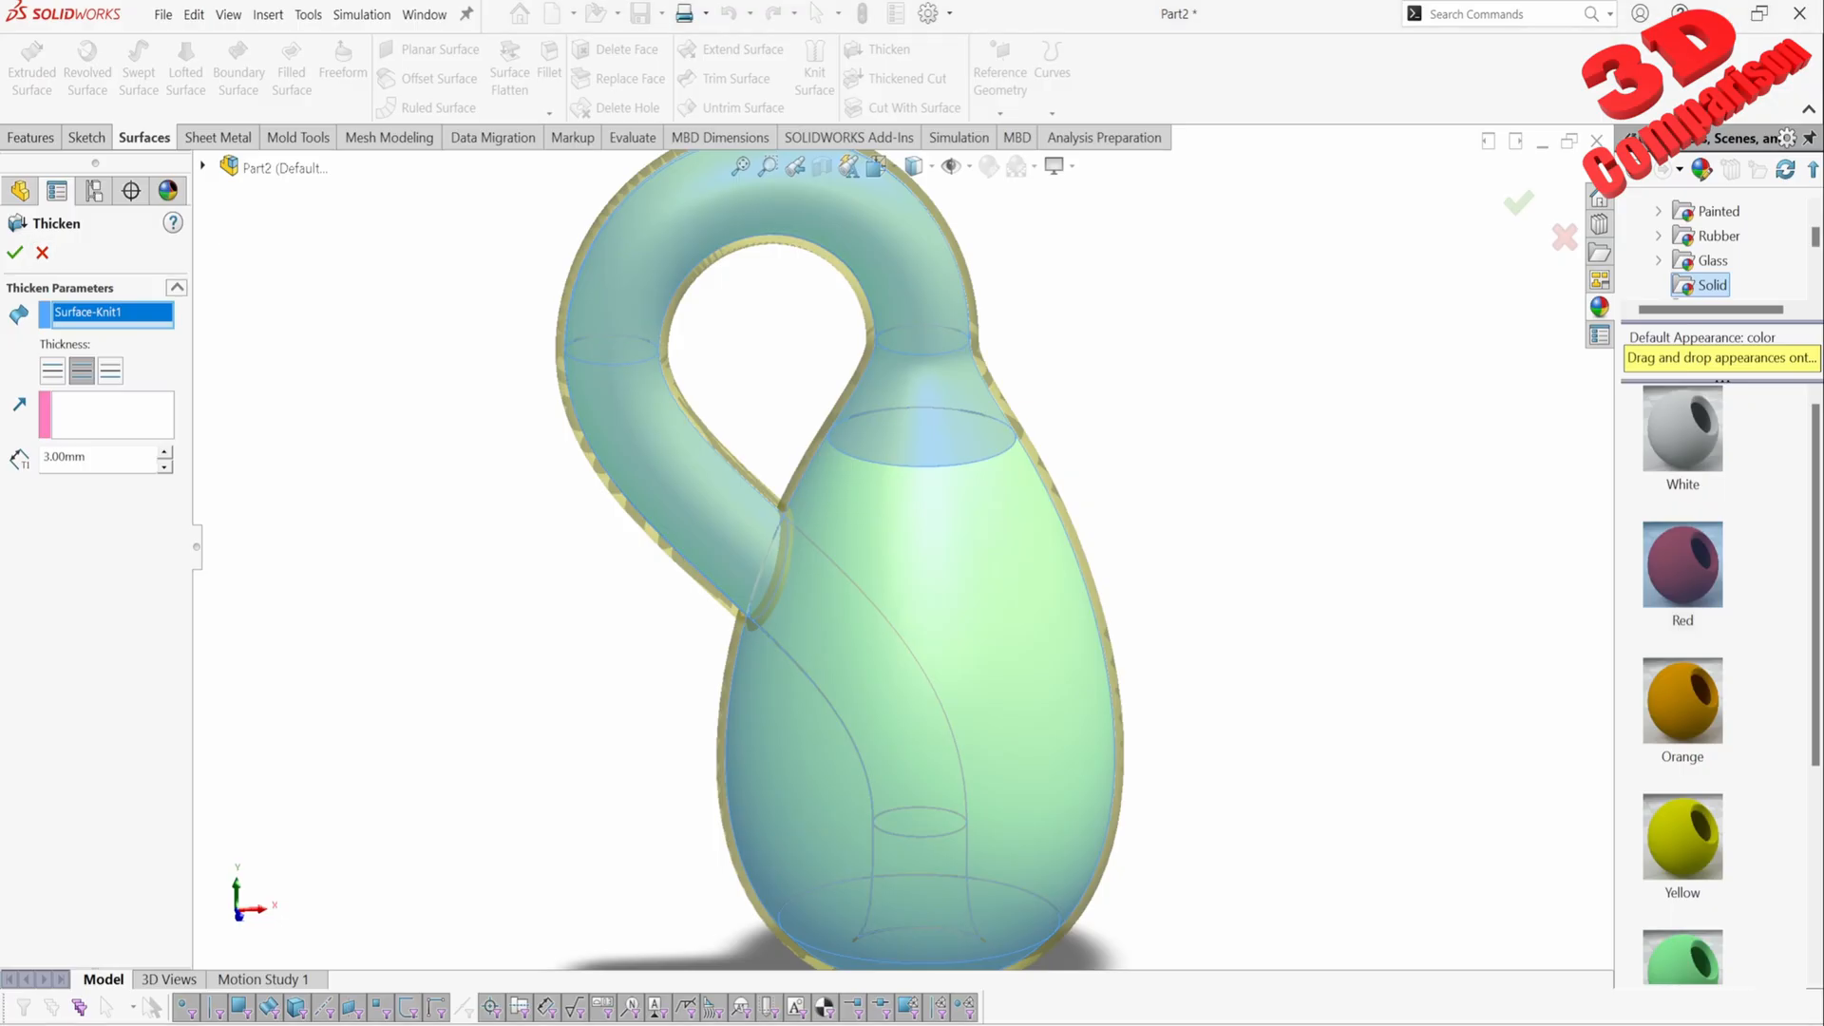
pyautogui.click(41, 253)
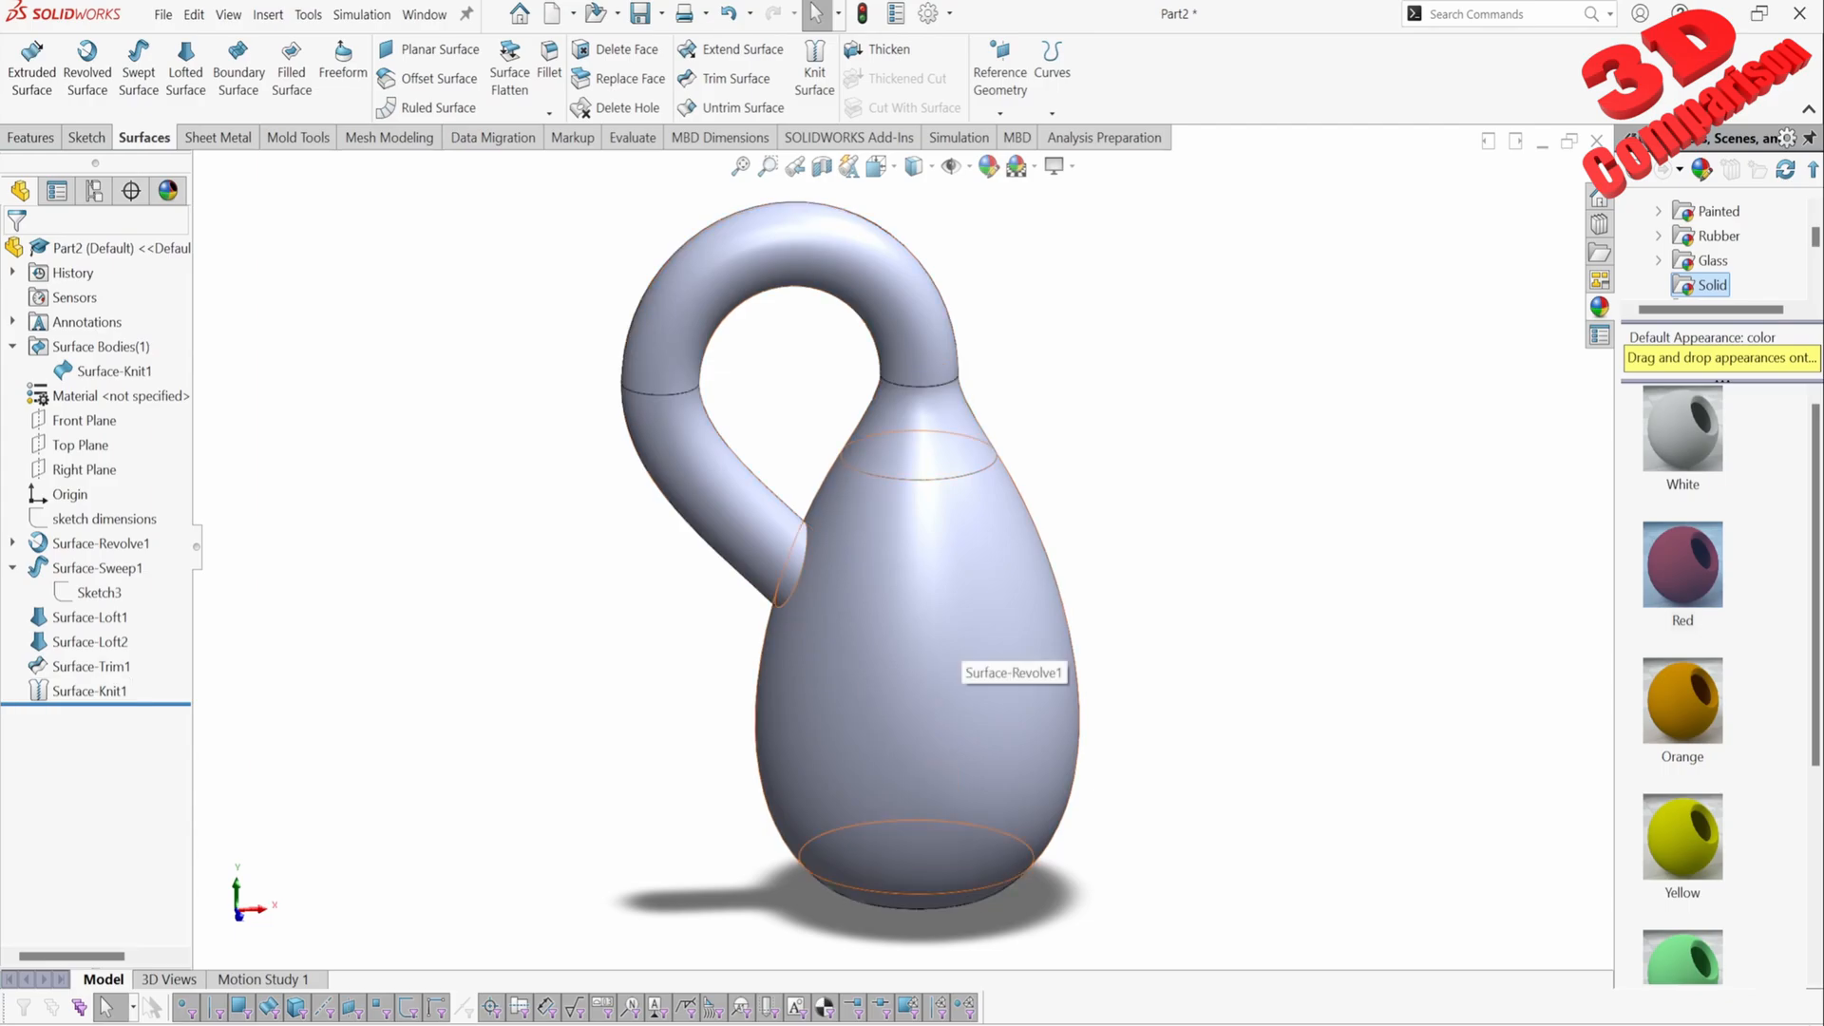
# Step: Edit the knit feature to remove Surface-Sweep1, keeping only the neck loft, trimmed wall and base loft
pyautogui.click(89, 690)
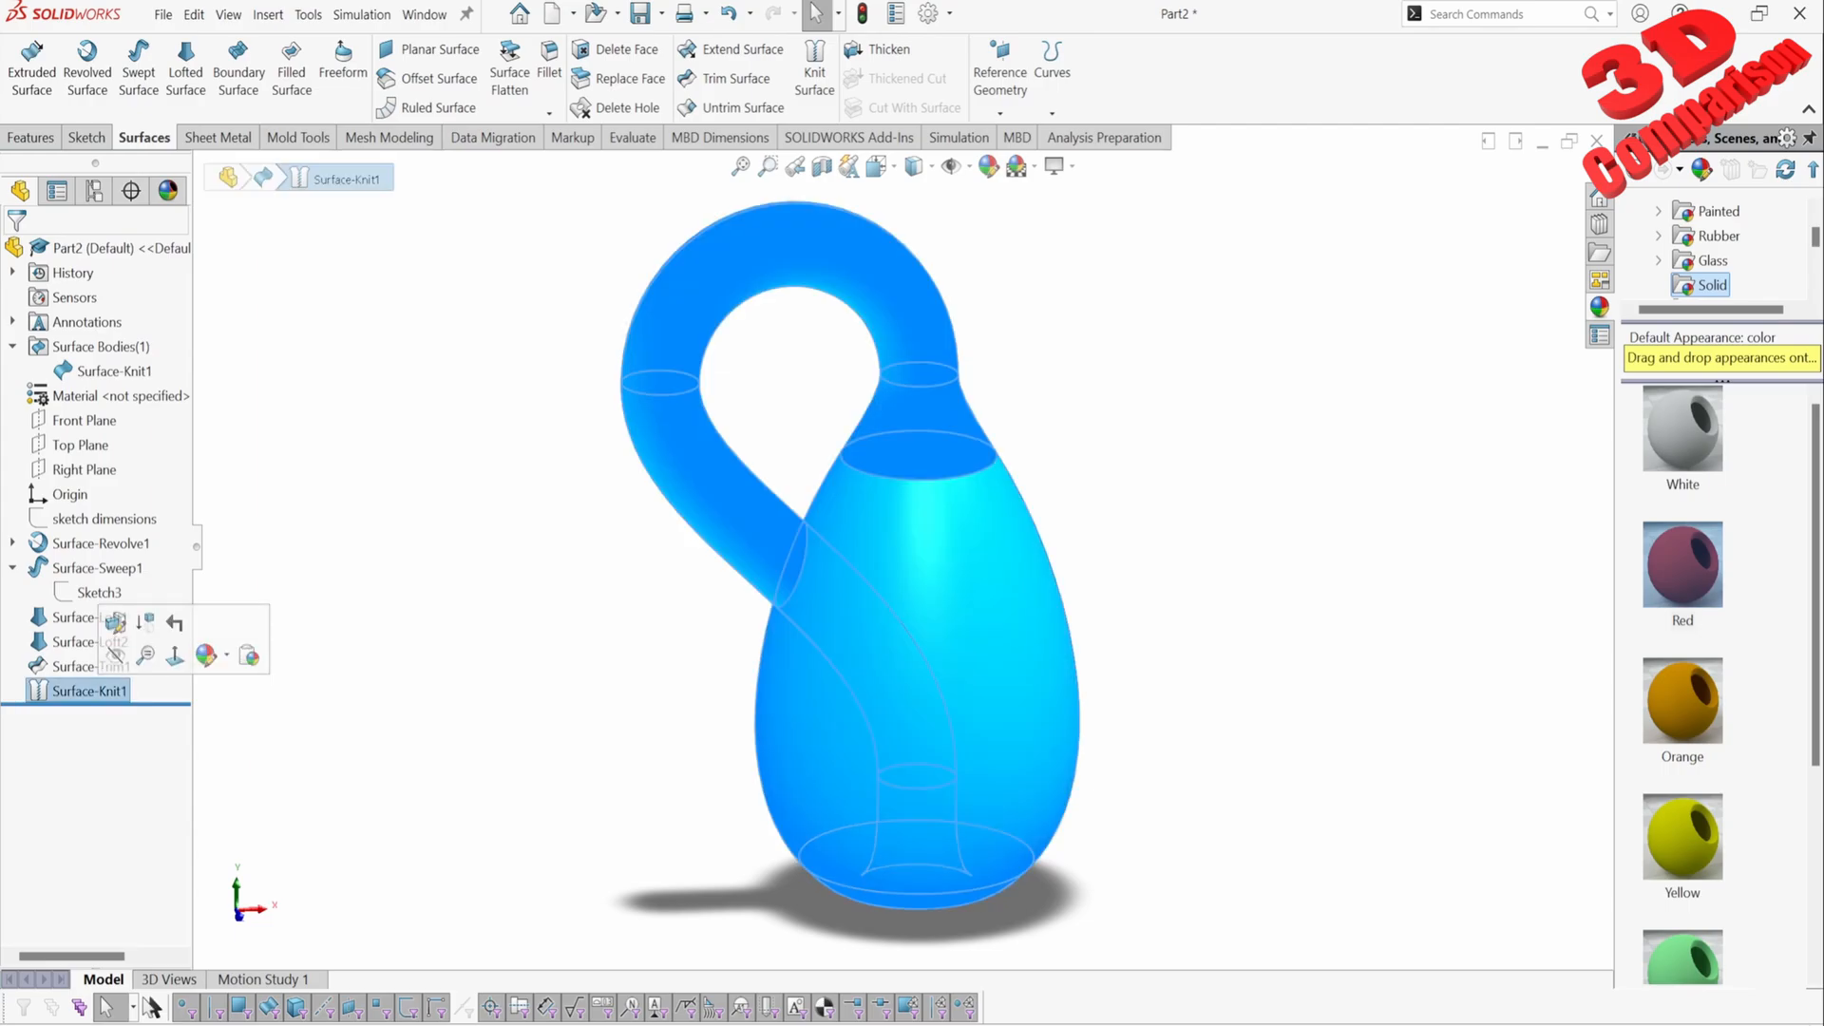
pyautogui.click(115, 622)
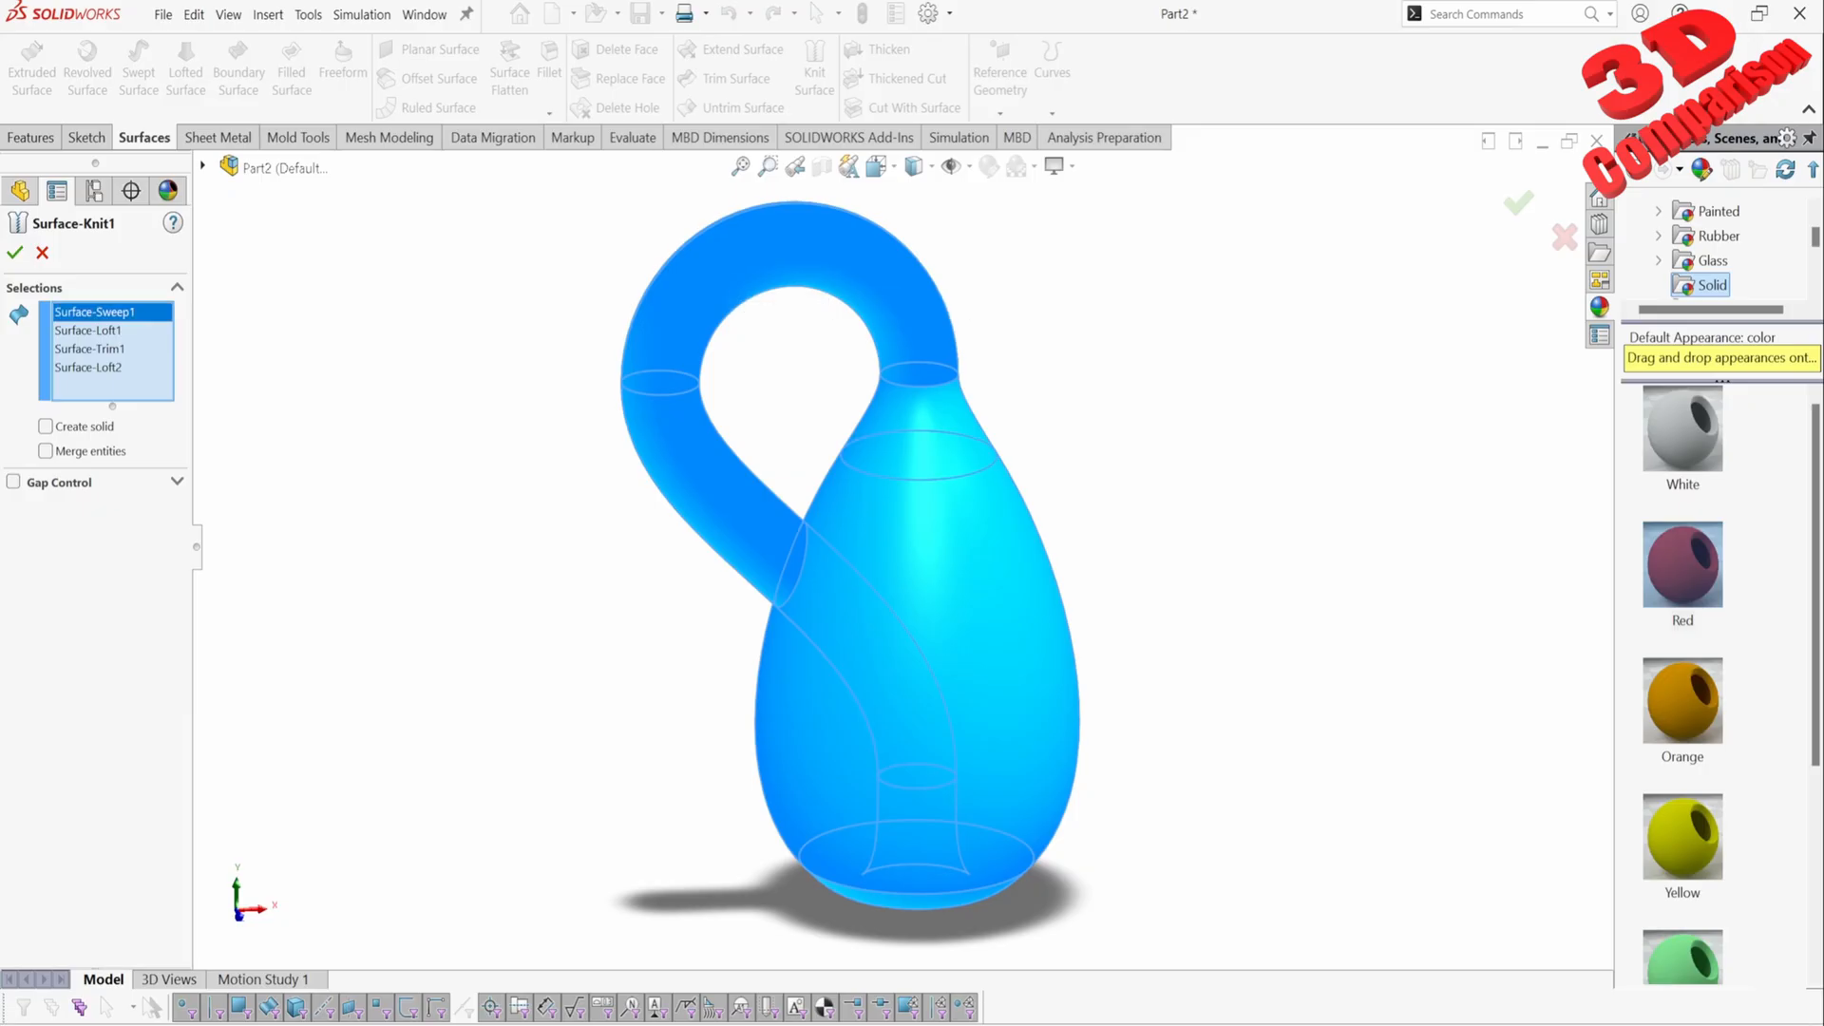
pyautogui.rightClick(104, 311)
pyautogui.click(158, 352)
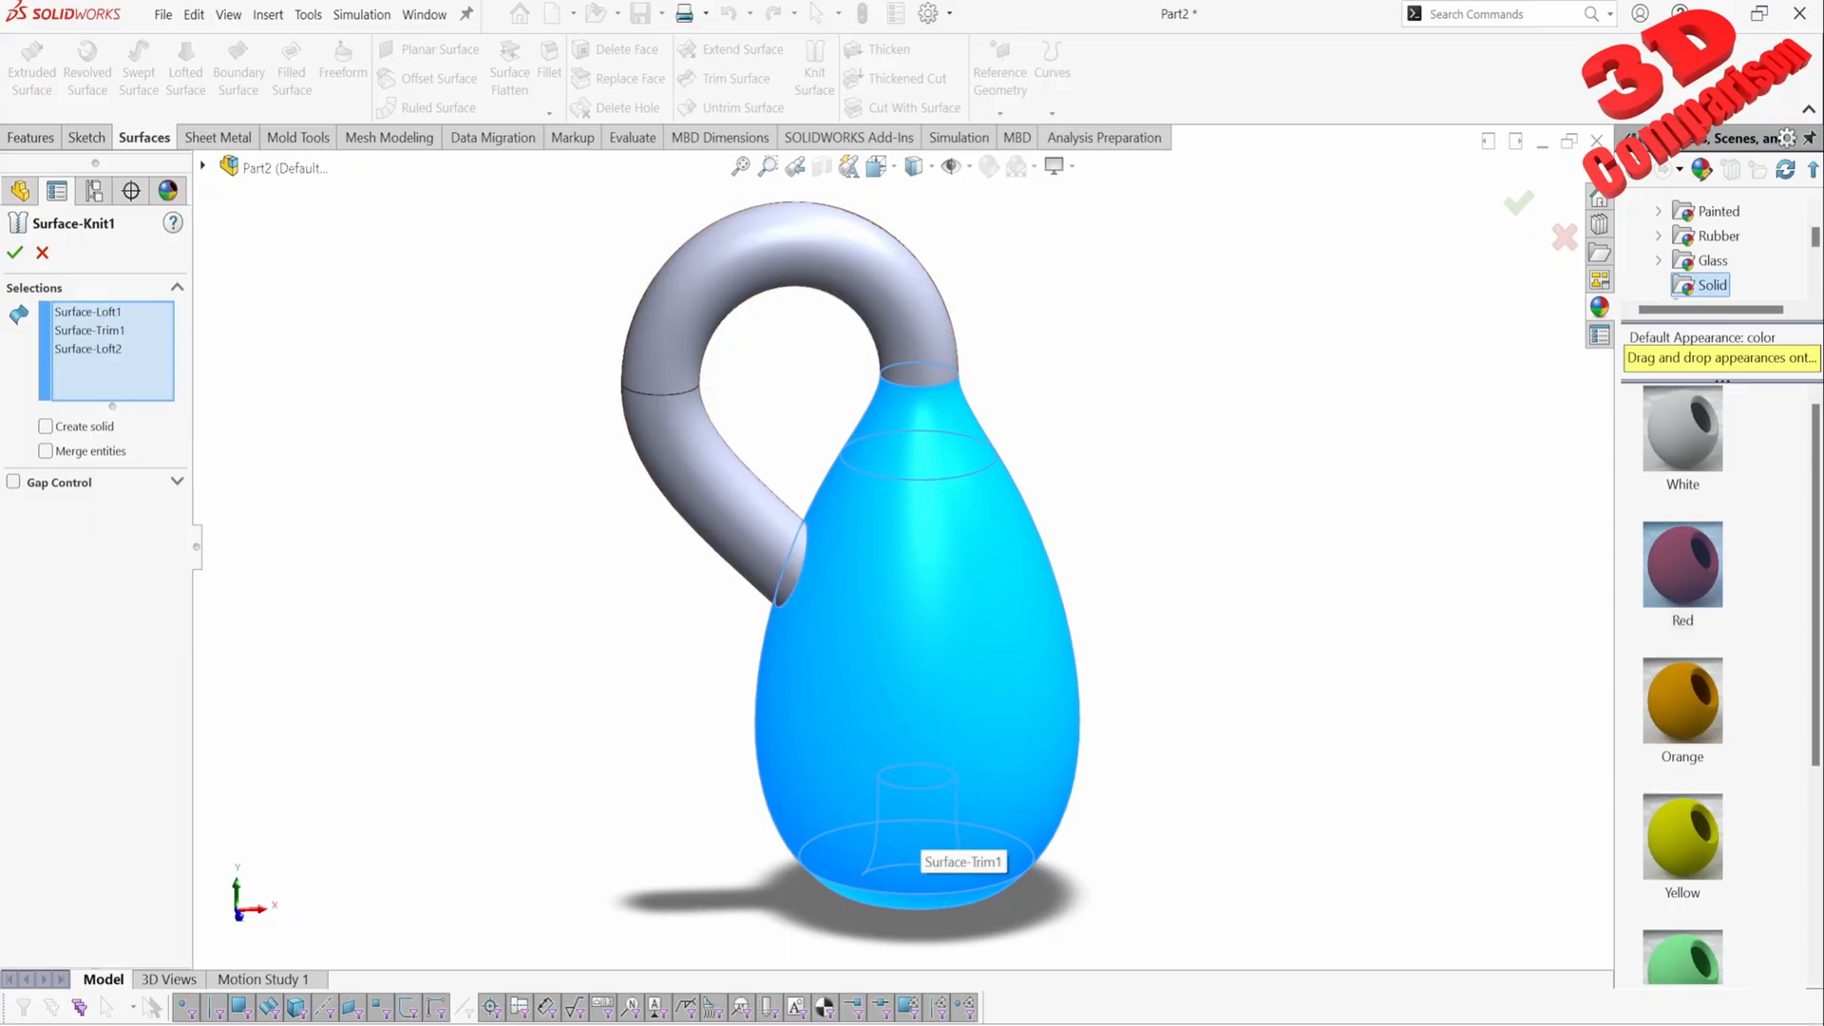
pyautogui.click(14, 251)
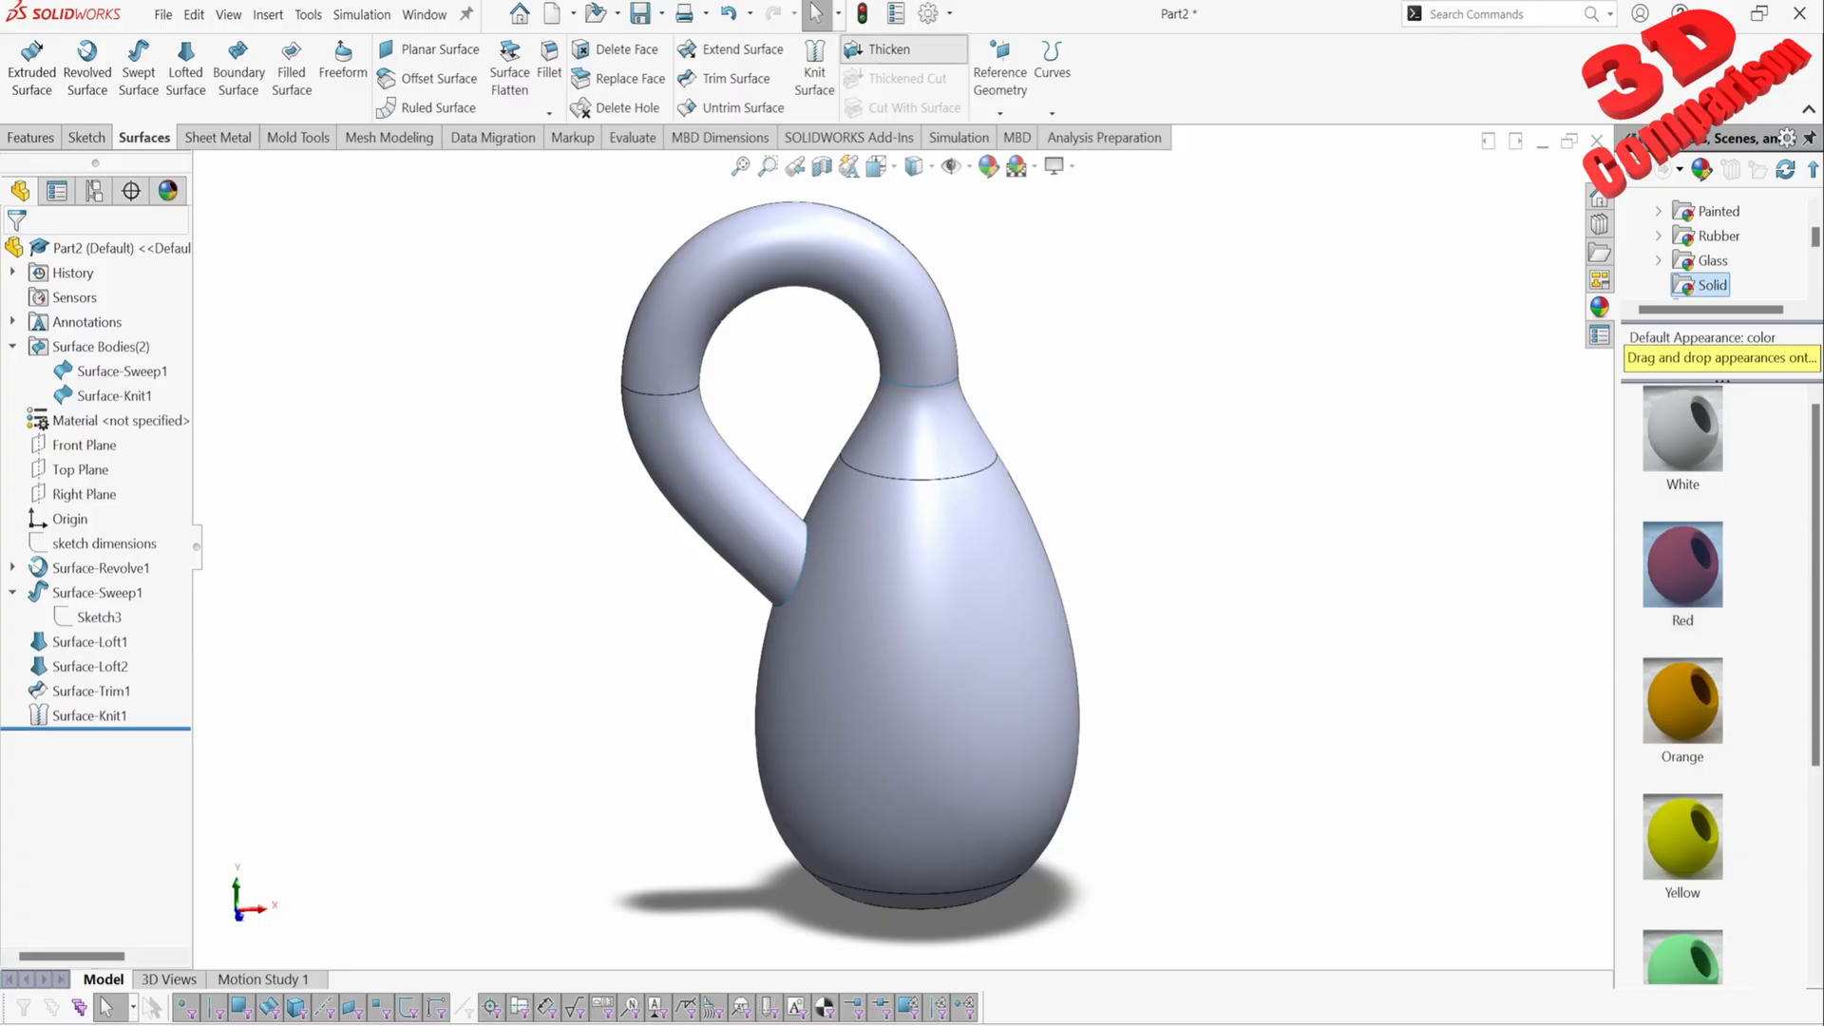
# Step: Thicken the knitted bottle wall by 3 mm on both sides
pyautogui.click(888, 49)
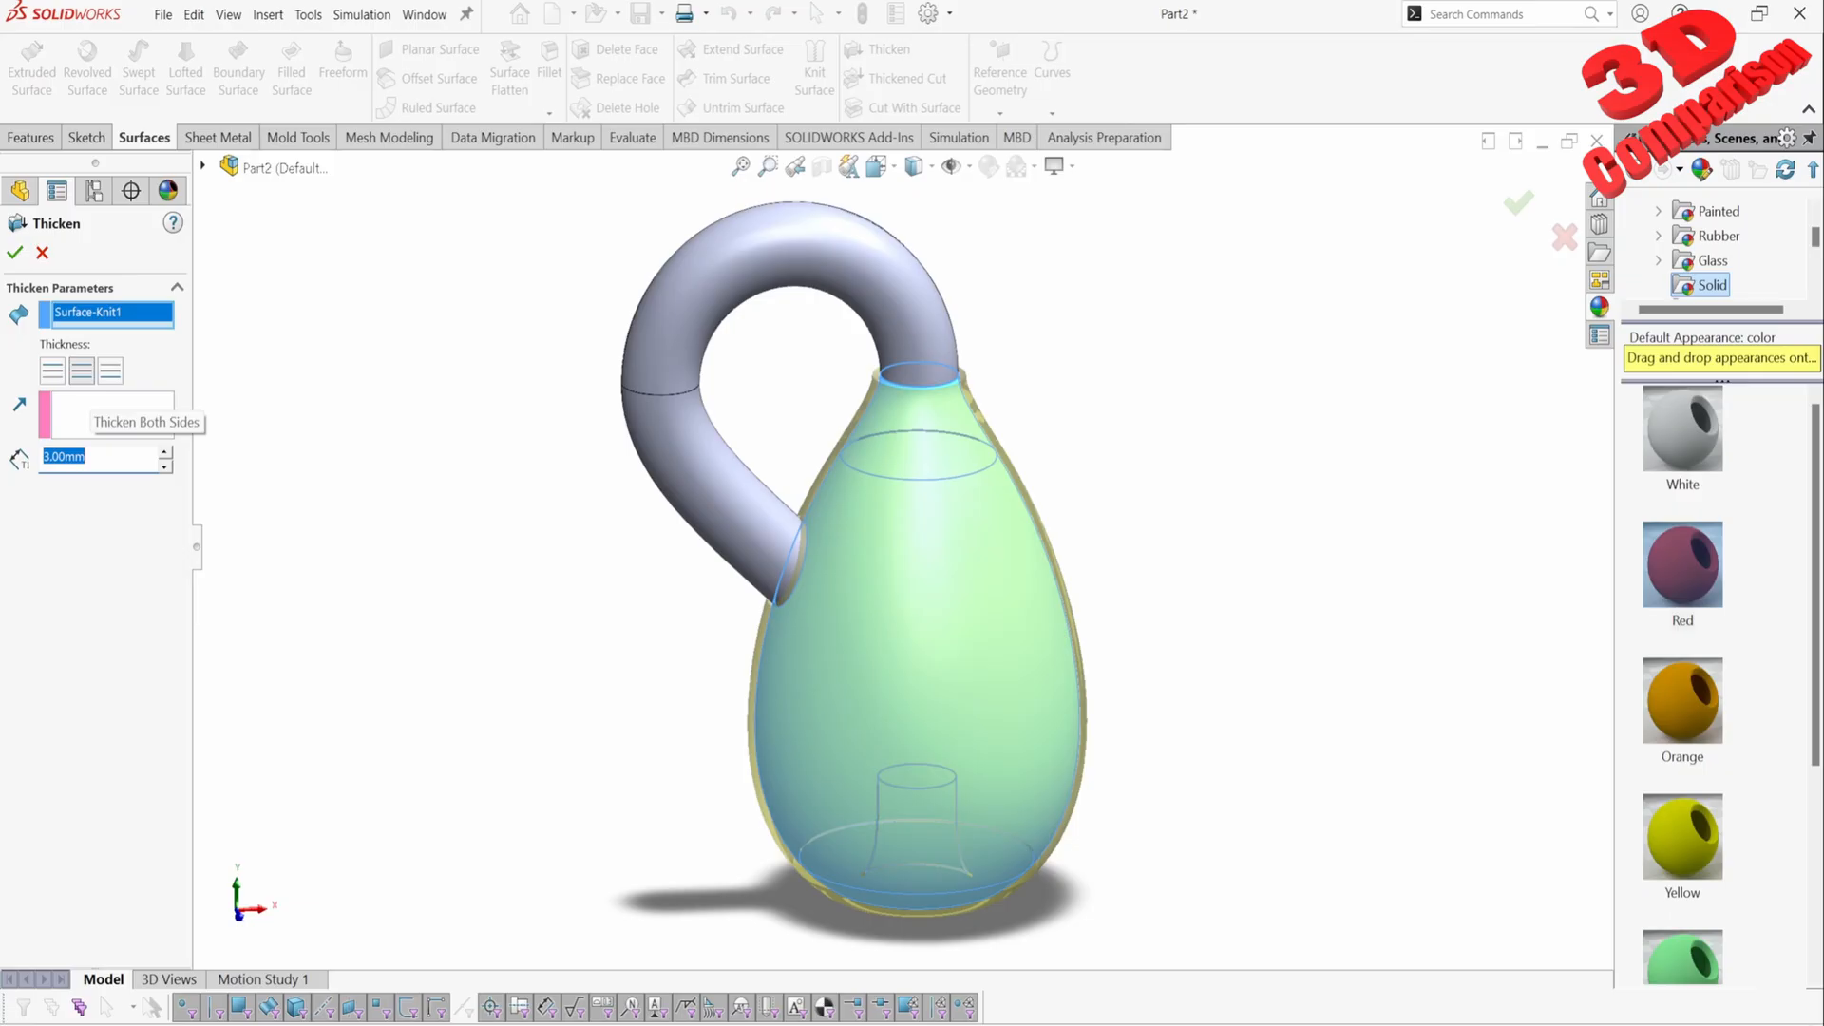
pyautogui.click(82, 370)
pyautogui.click(14, 252)
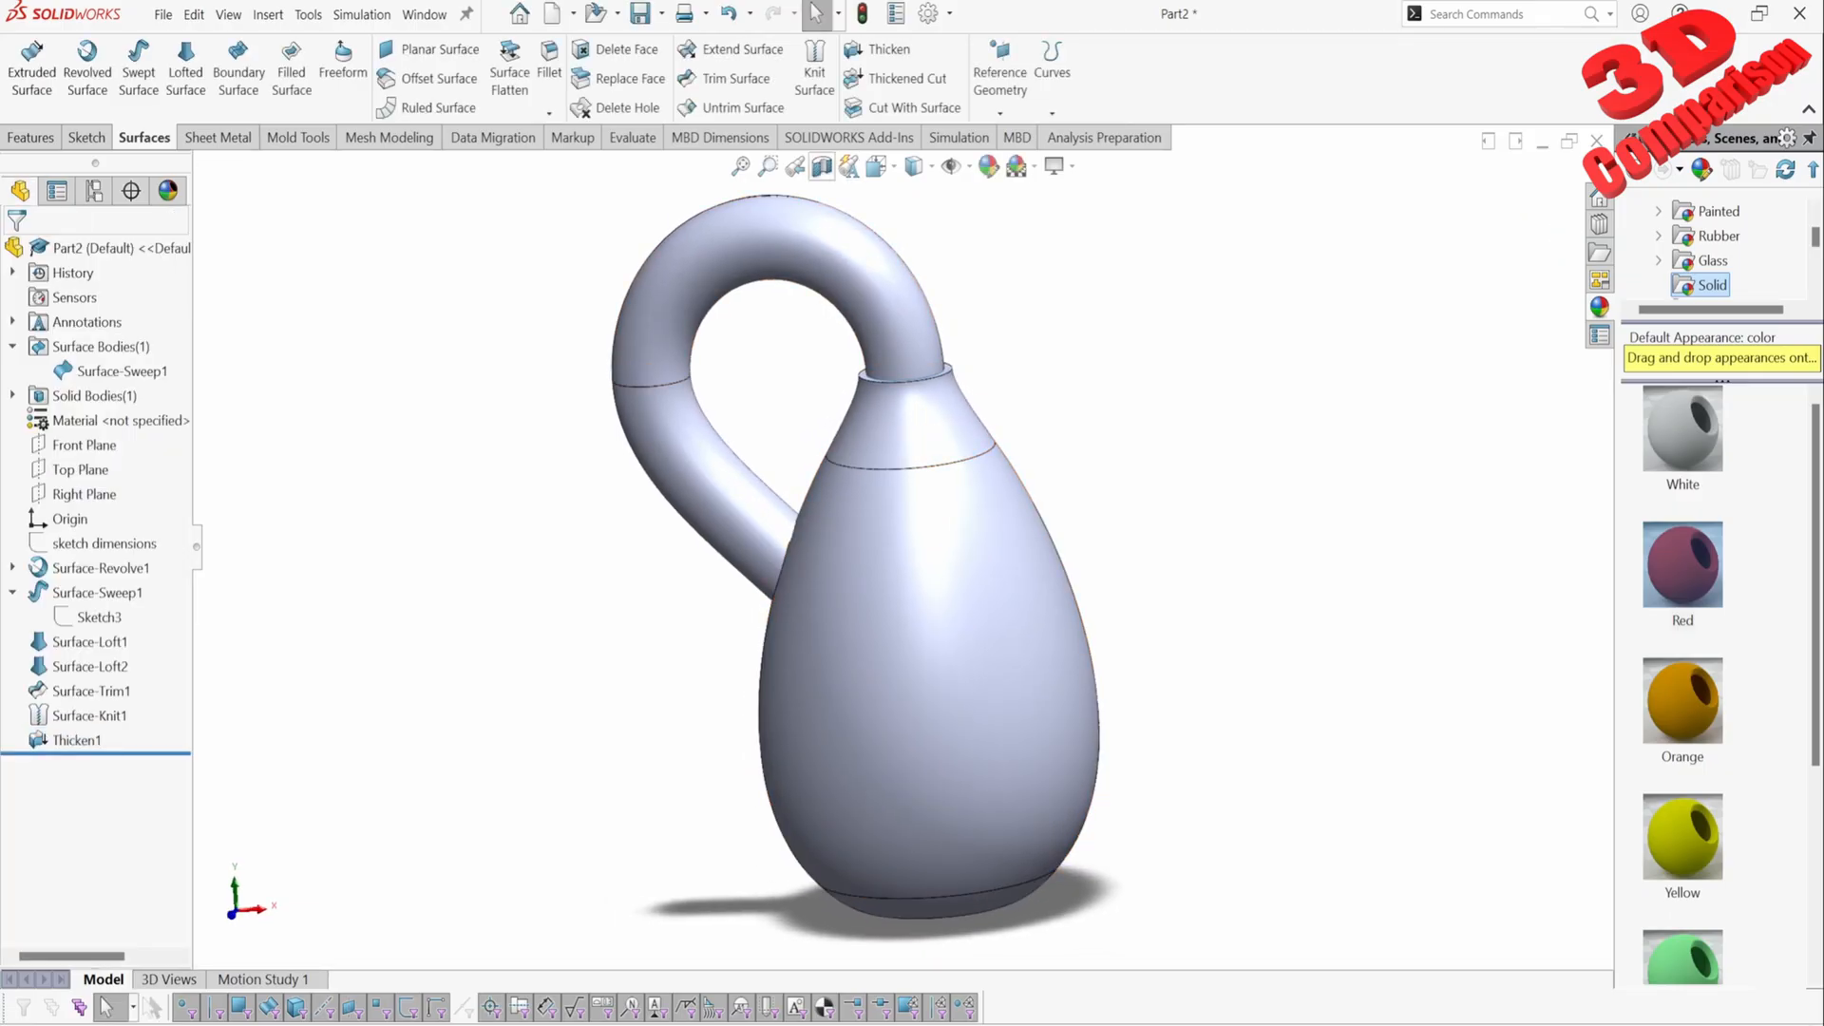
# Step: Examine where the tube passes through the thickened wall, using a Front Plane section view, and leave the section view
pyautogui.click(822, 166)
pyautogui.scroll(-5, 865, 556)
pyautogui.scroll(-5, 864, 556)
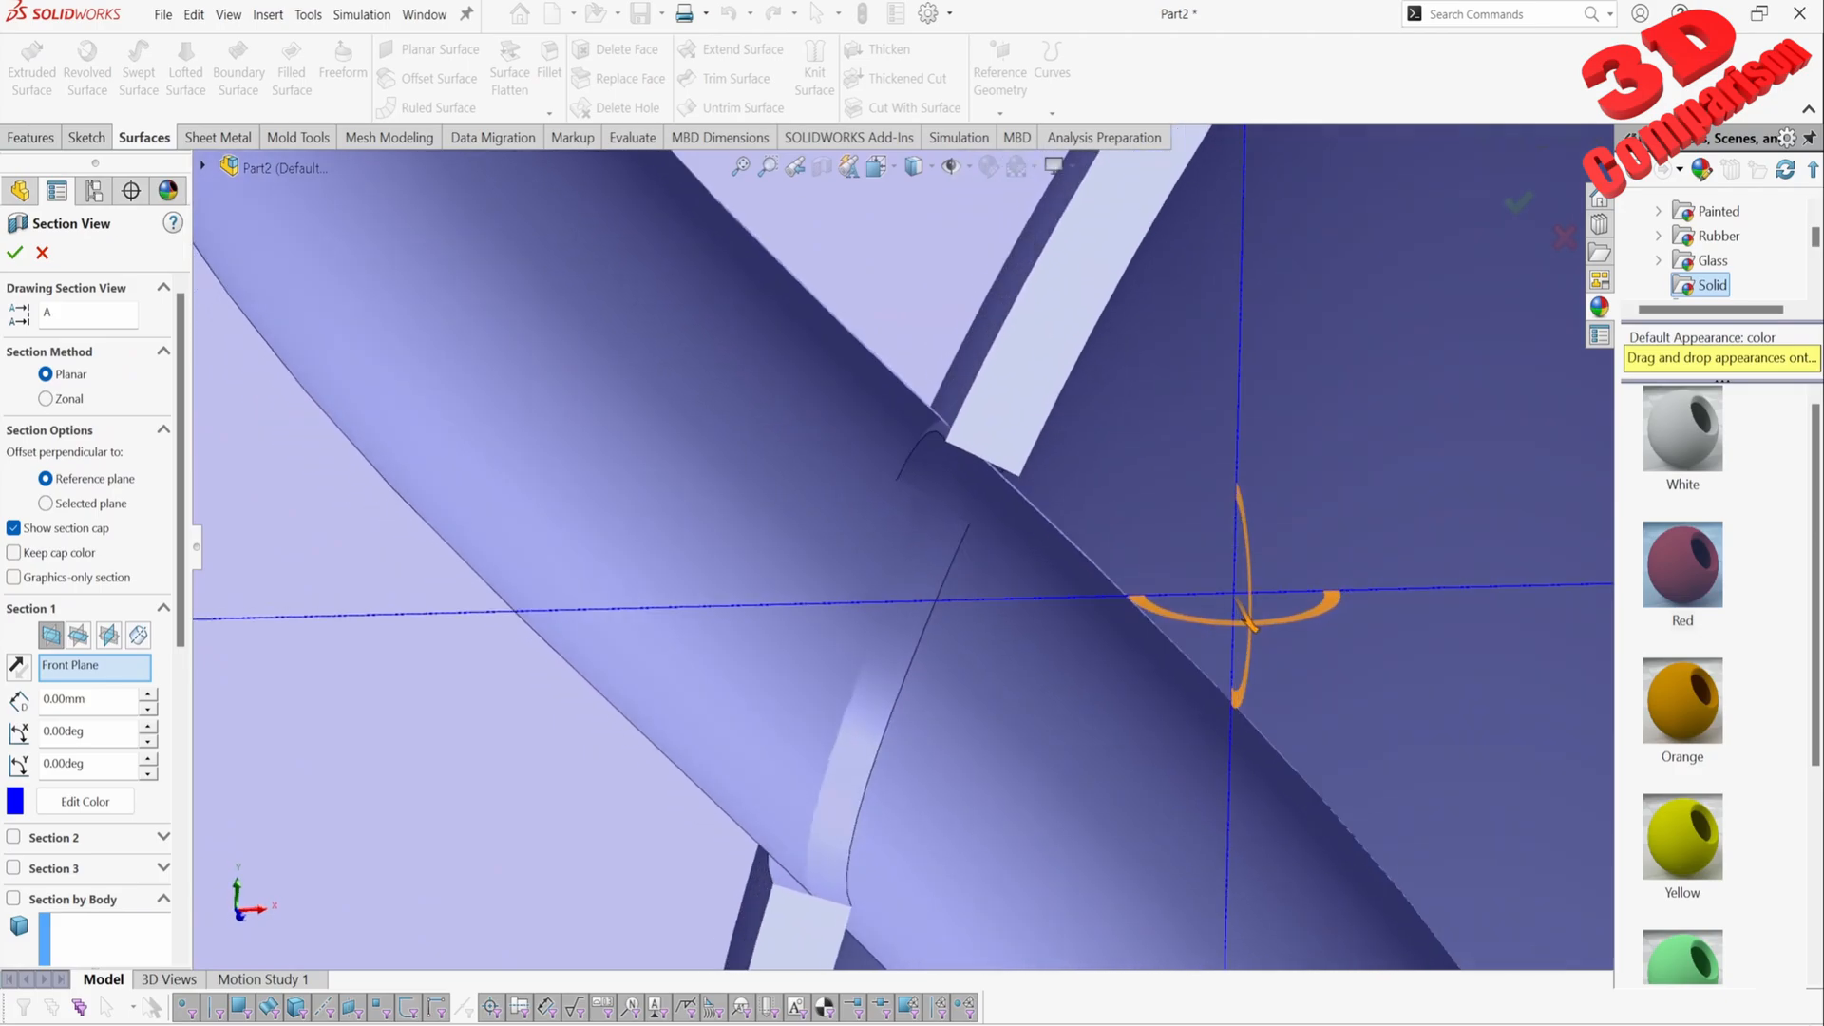
pyautogui.scroll(-5, 1174, 582)
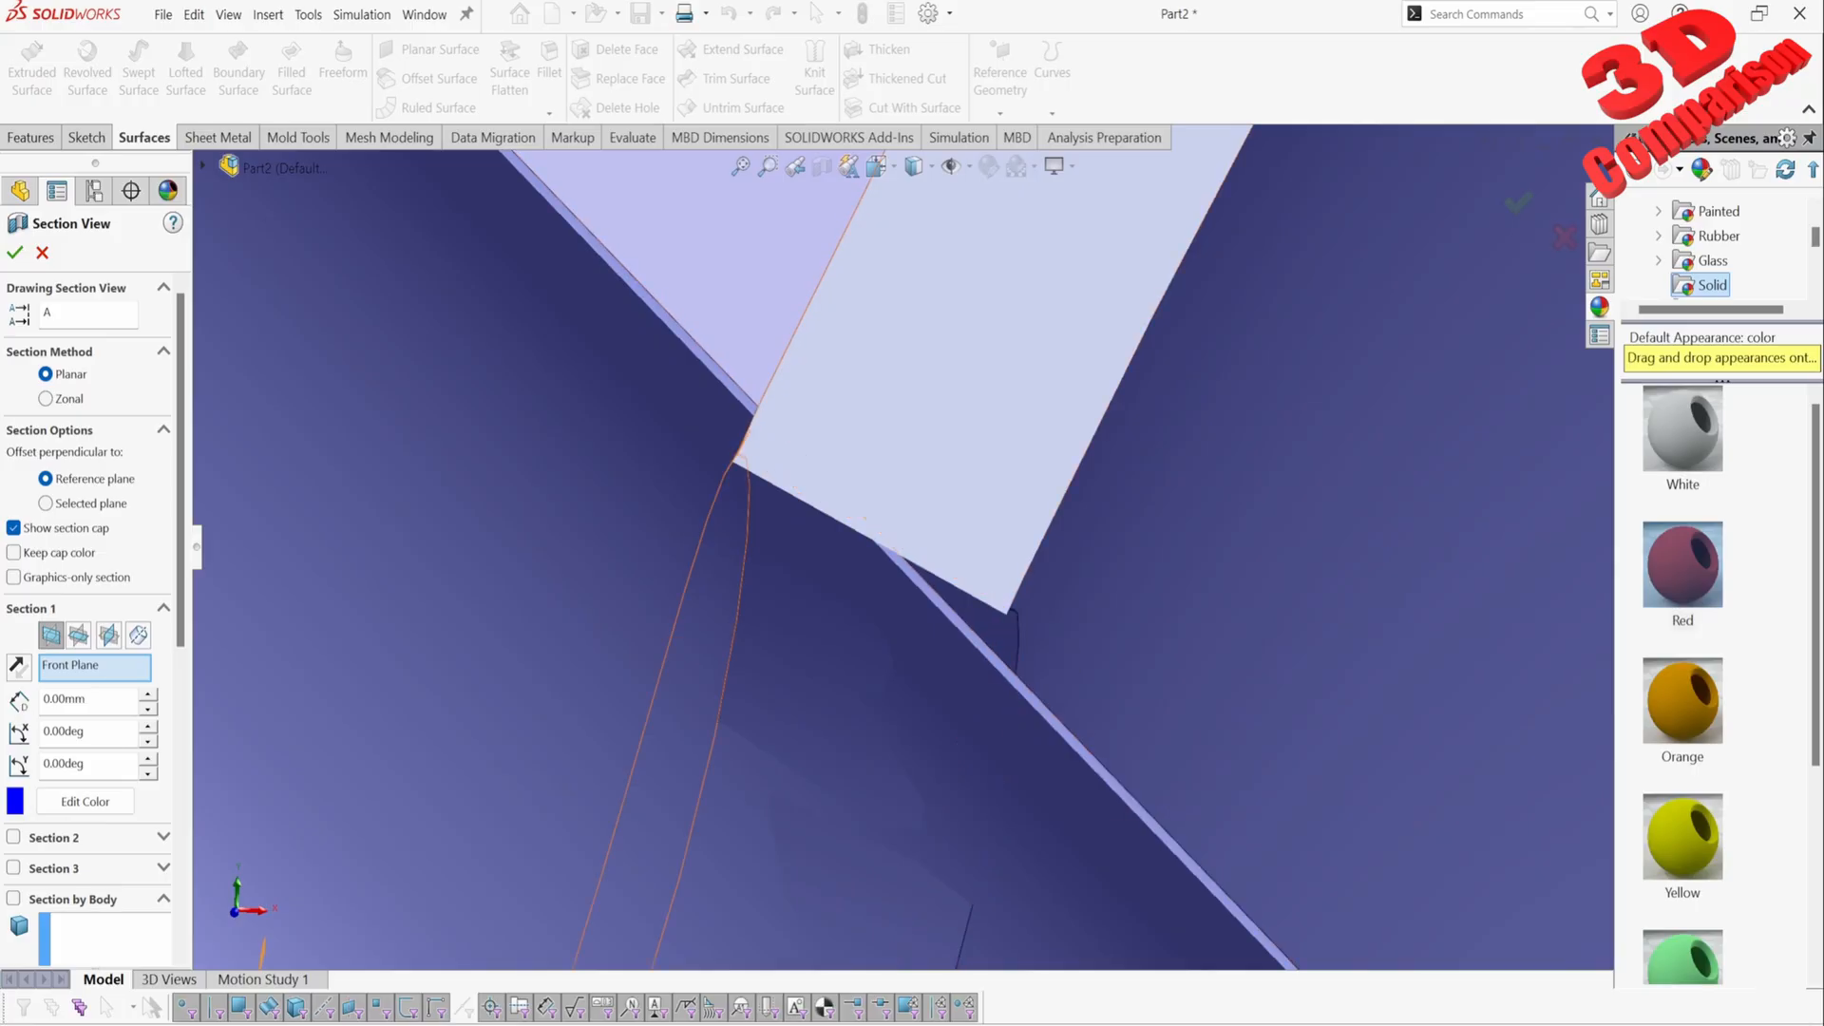
pyautogui.scroll(3, 1144, 714)
pyautogui.scroll(4, 1145, 715)
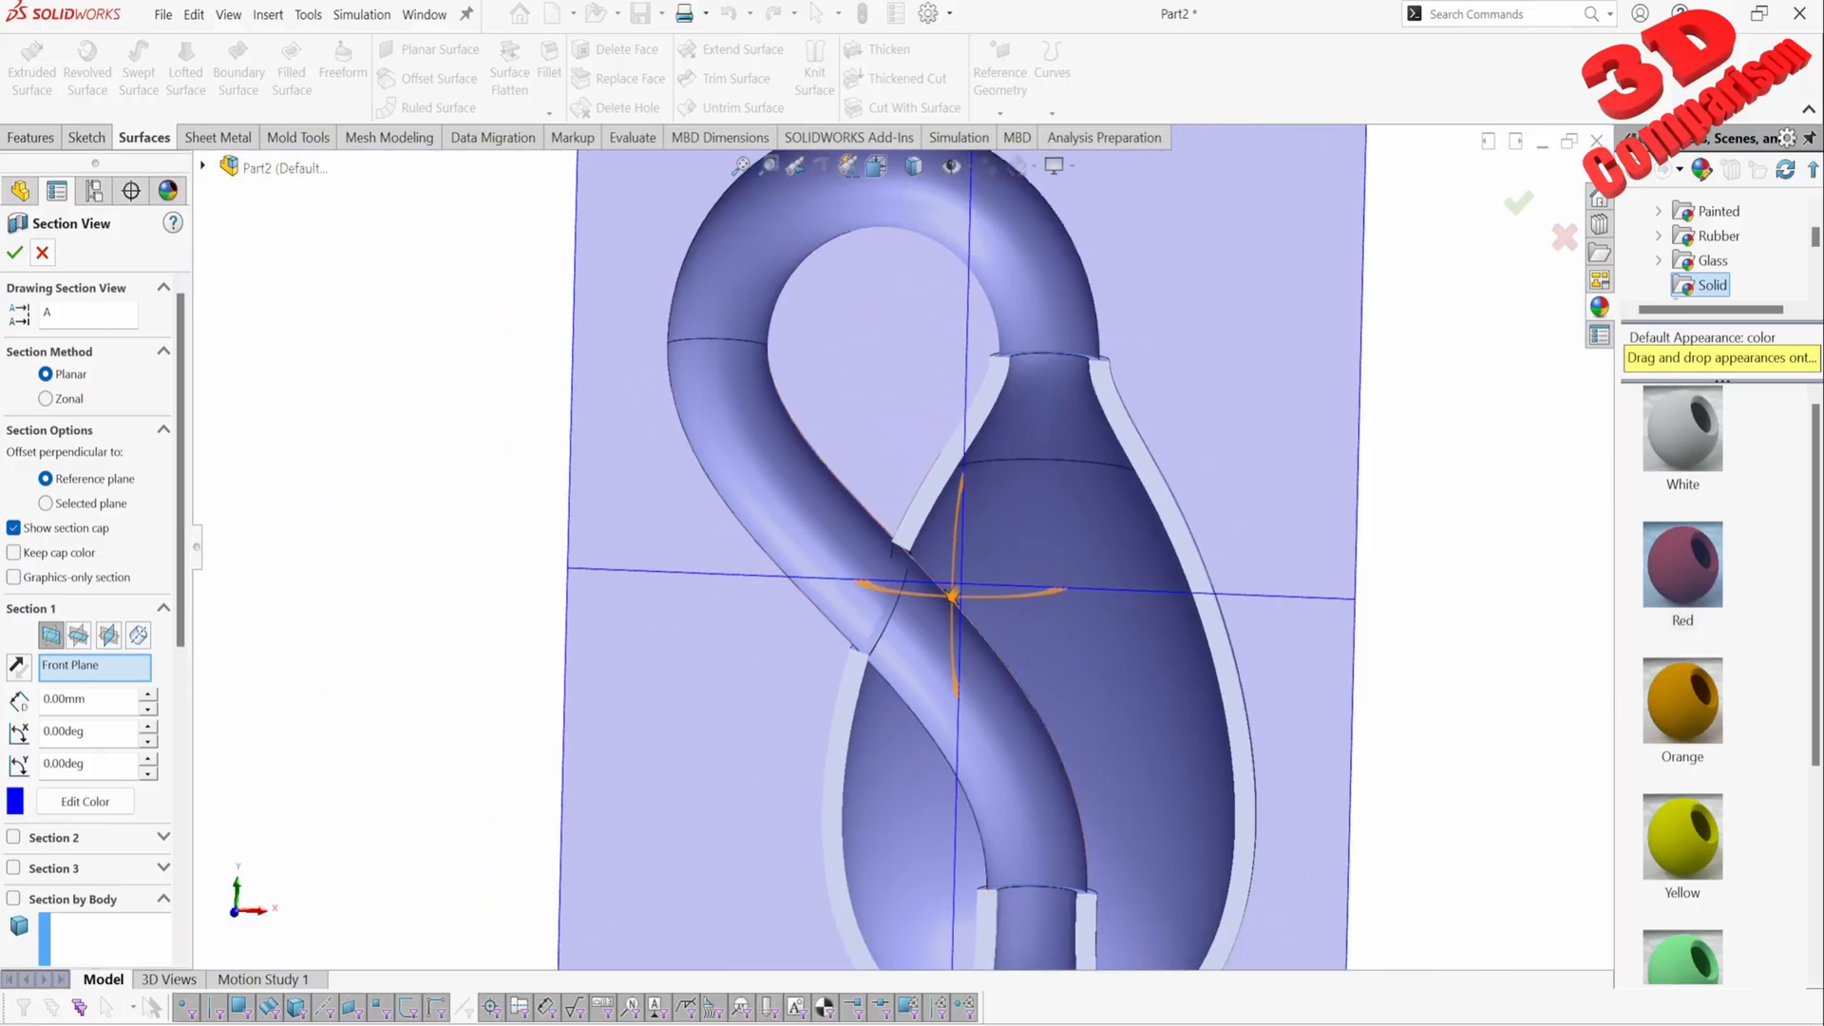
pyautogui.click(876, 166)
# Step: Try to thicken Surface-Sweep1 by 3 mm on both sides with the result merged
pyautogui.click(889, 49)
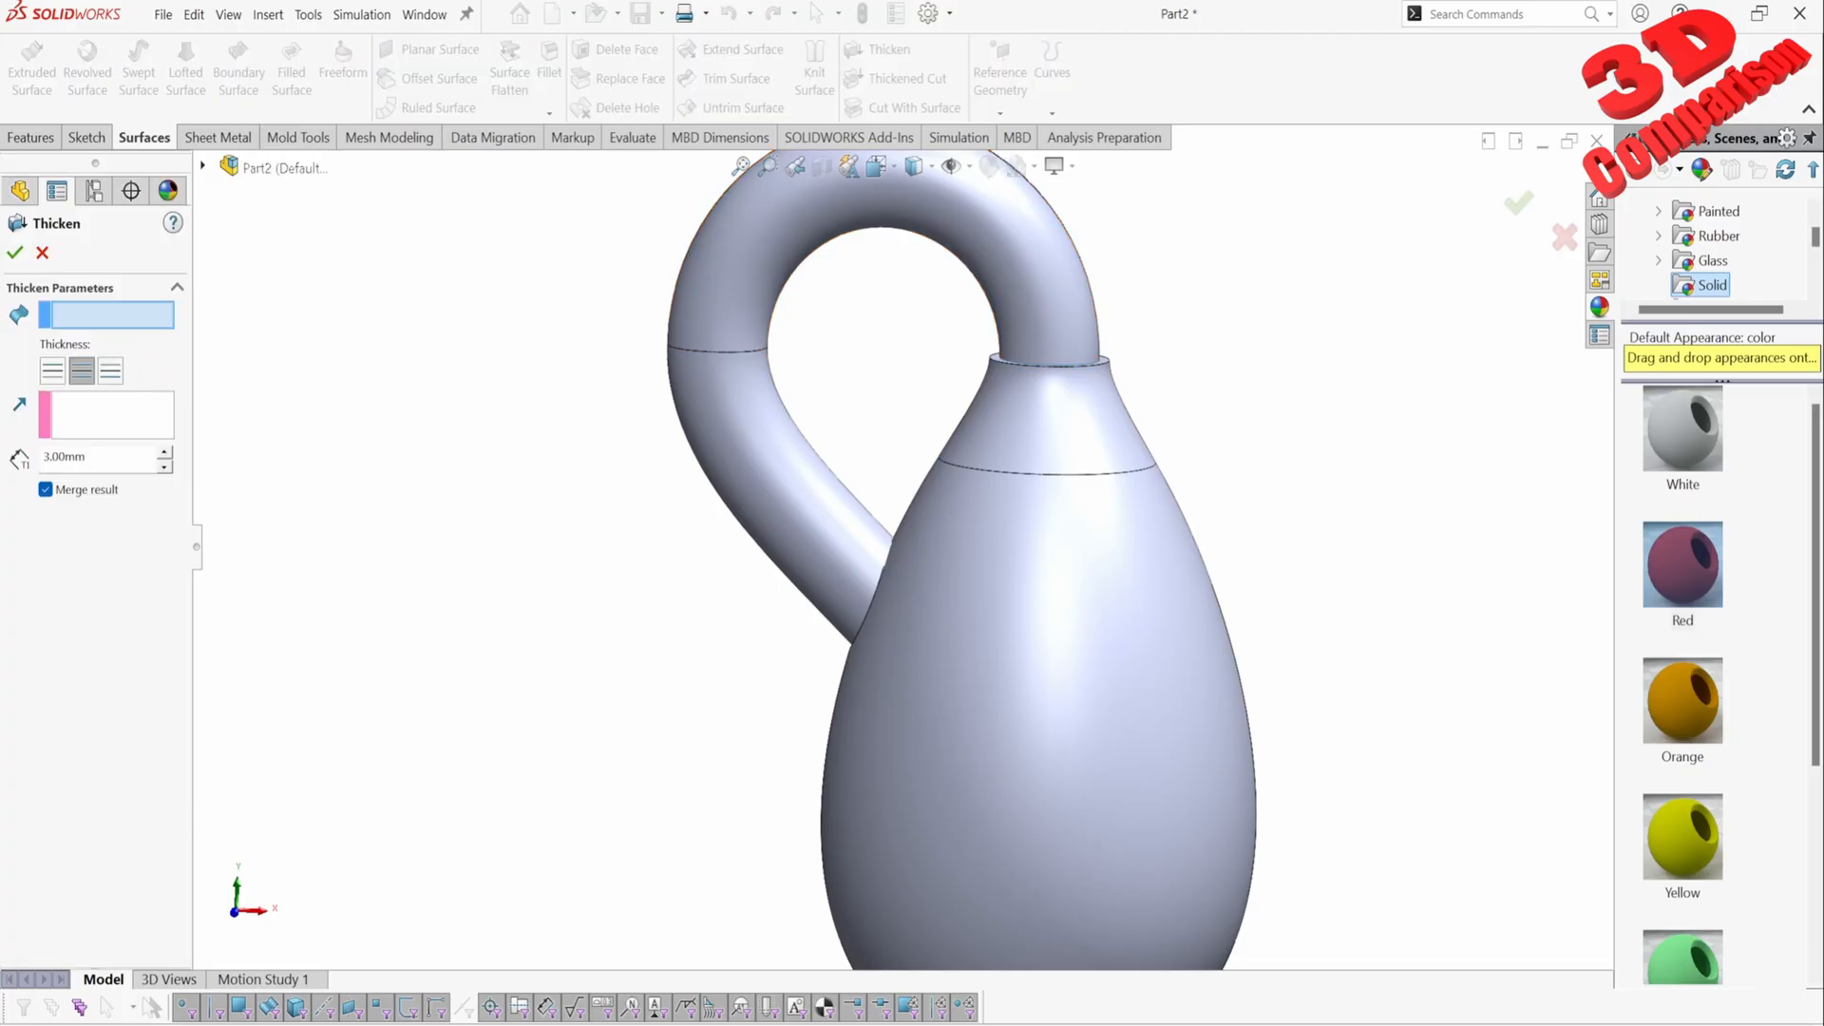
pyautogui.click(739, 432)
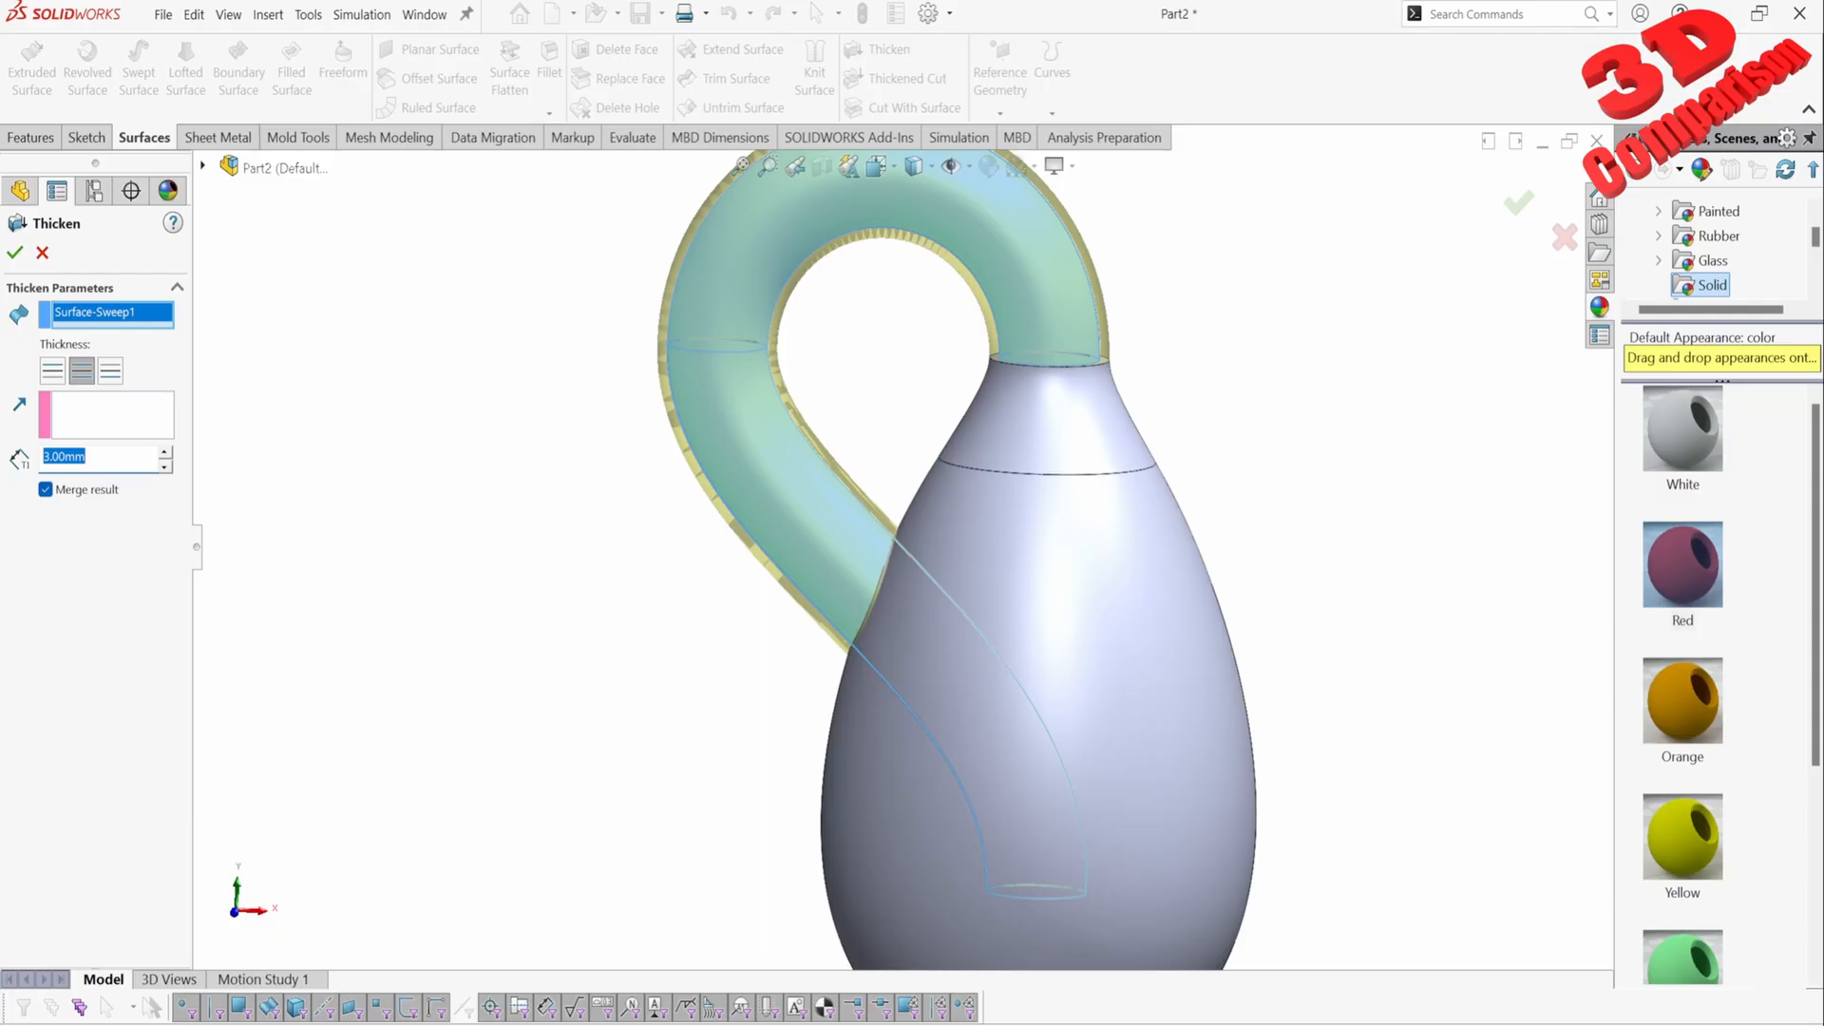
pyautogui.press('f')
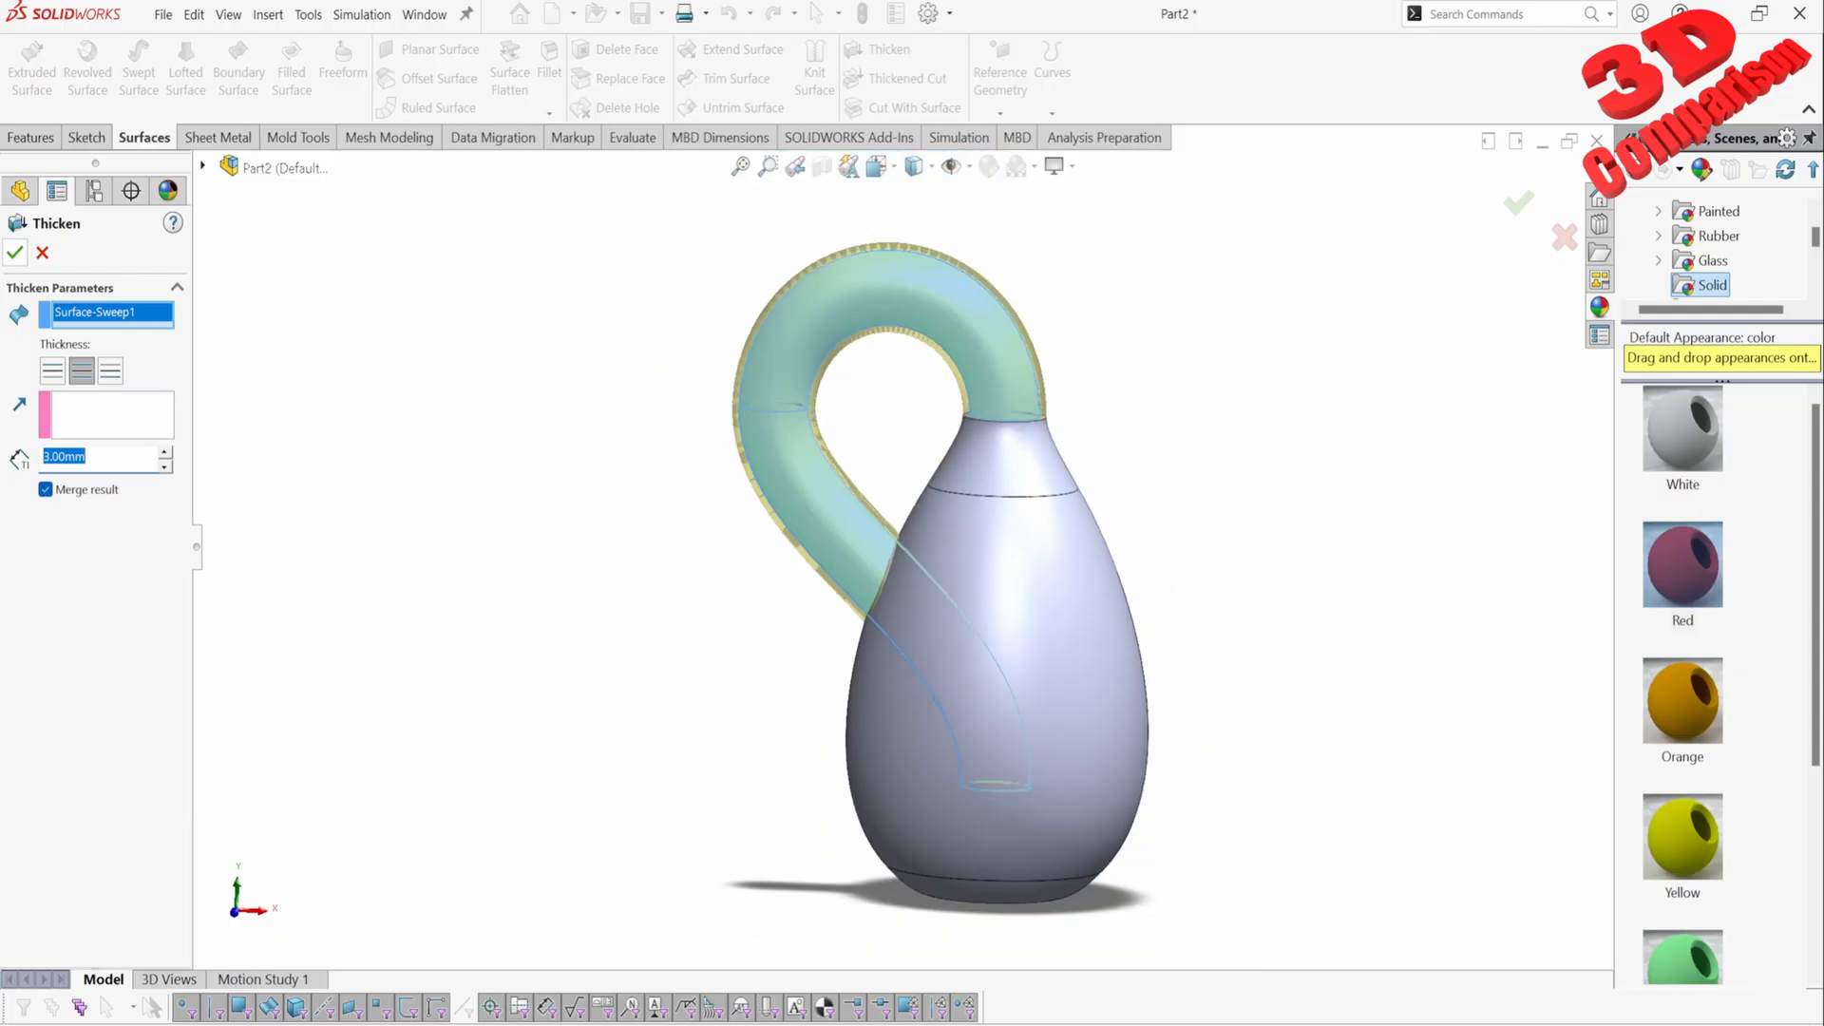
pyautogui.click(14, 252)
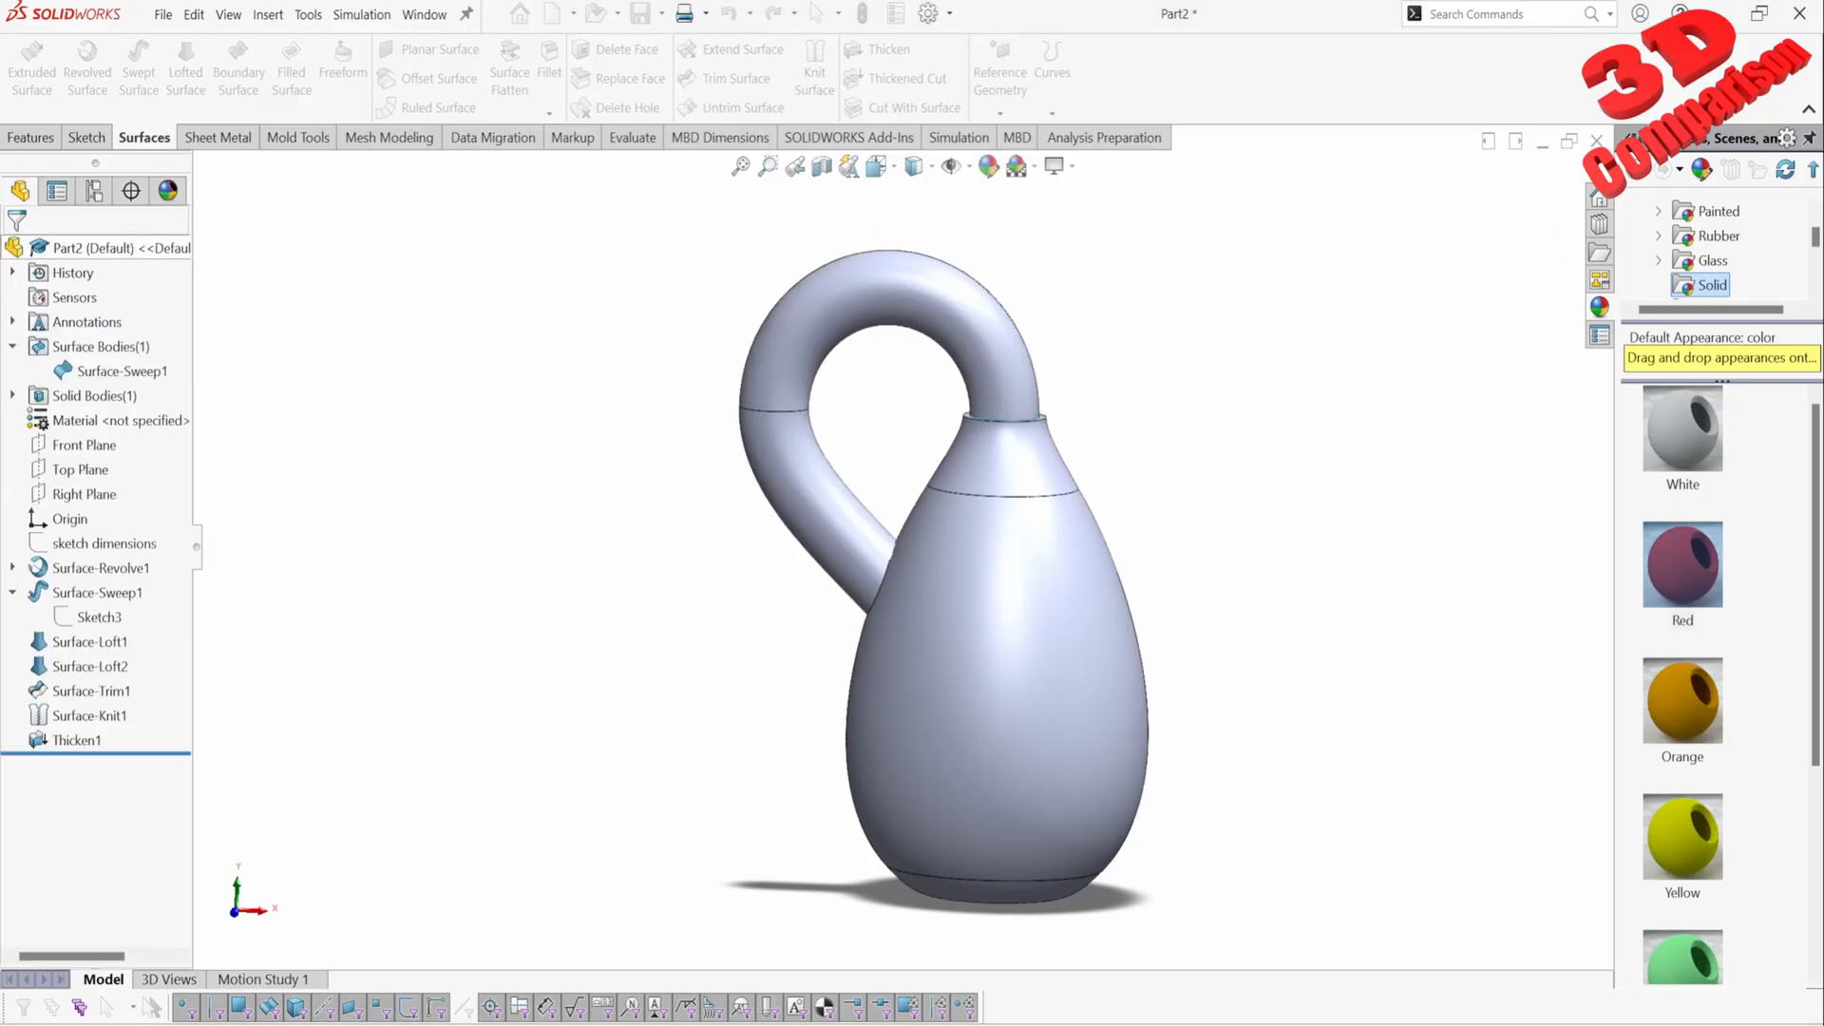
# Step: Try to thicken the swept tube surface by 3 mm on Side 1 only
pyautogui.click(83, 716)
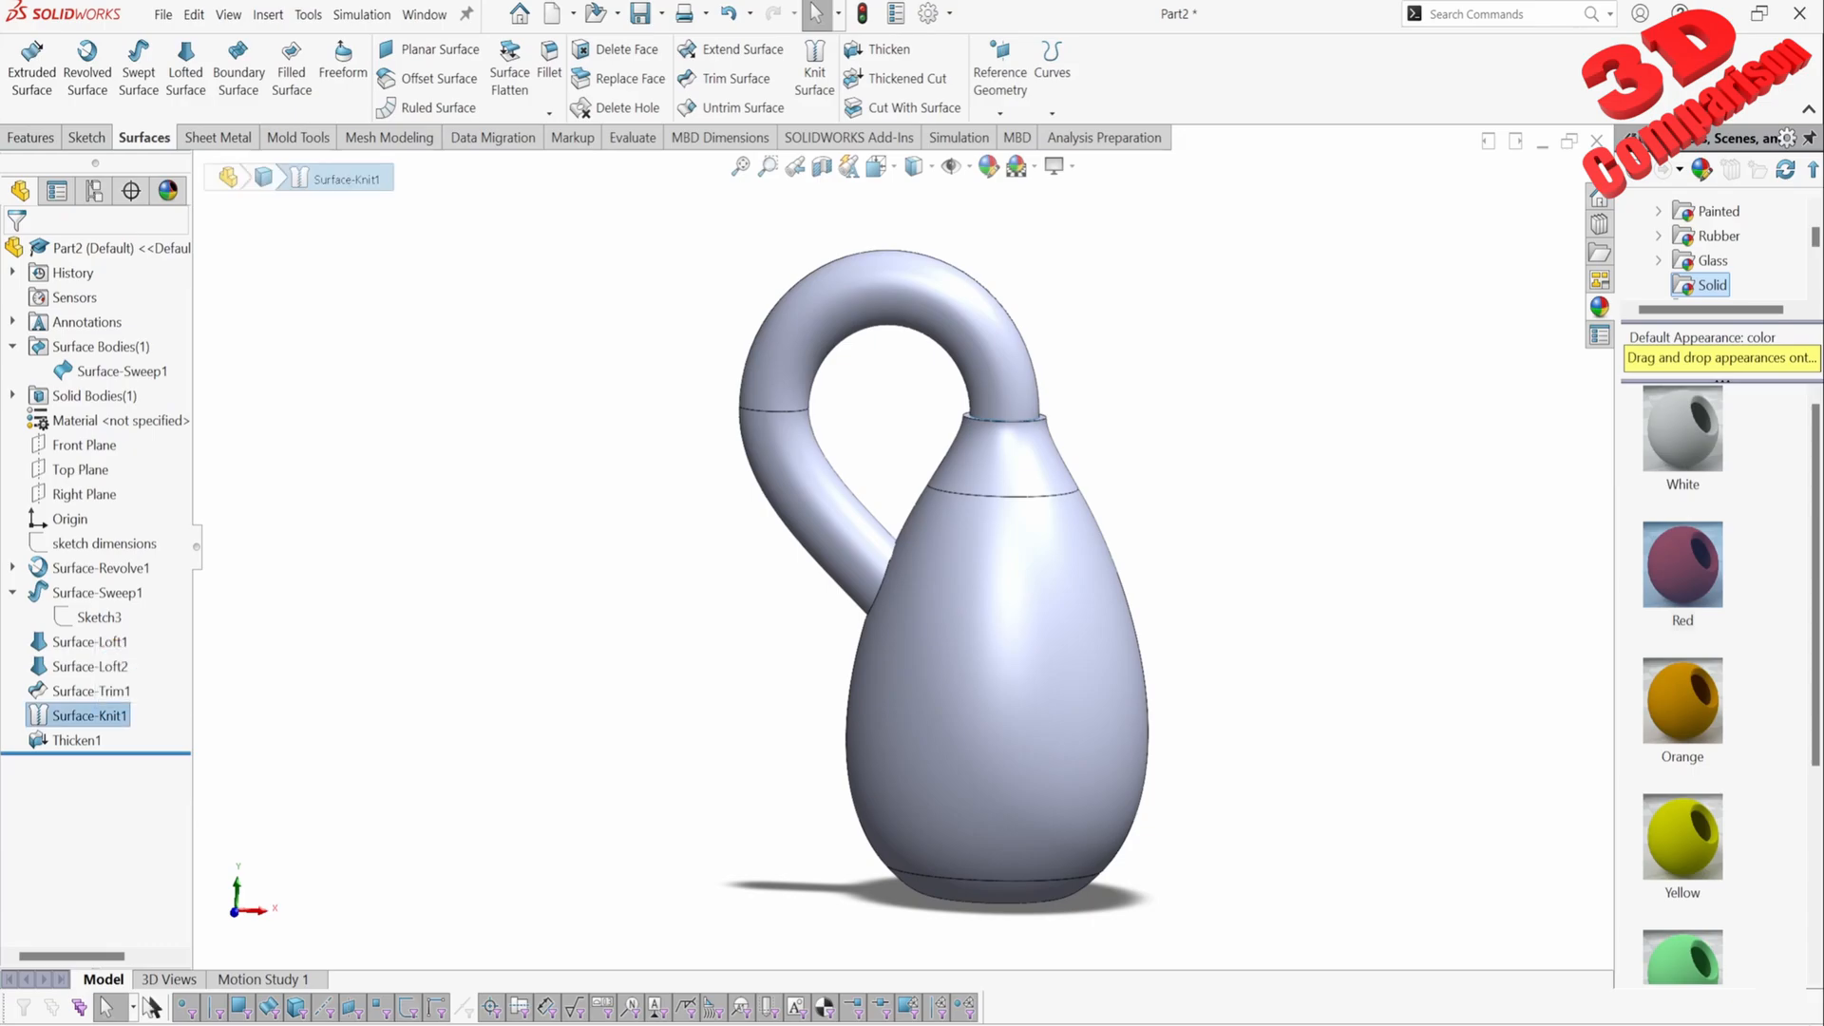
pyautogui.click(361, 685)
pyautogui.click(72, 740)
pyautogui.press('Escape')
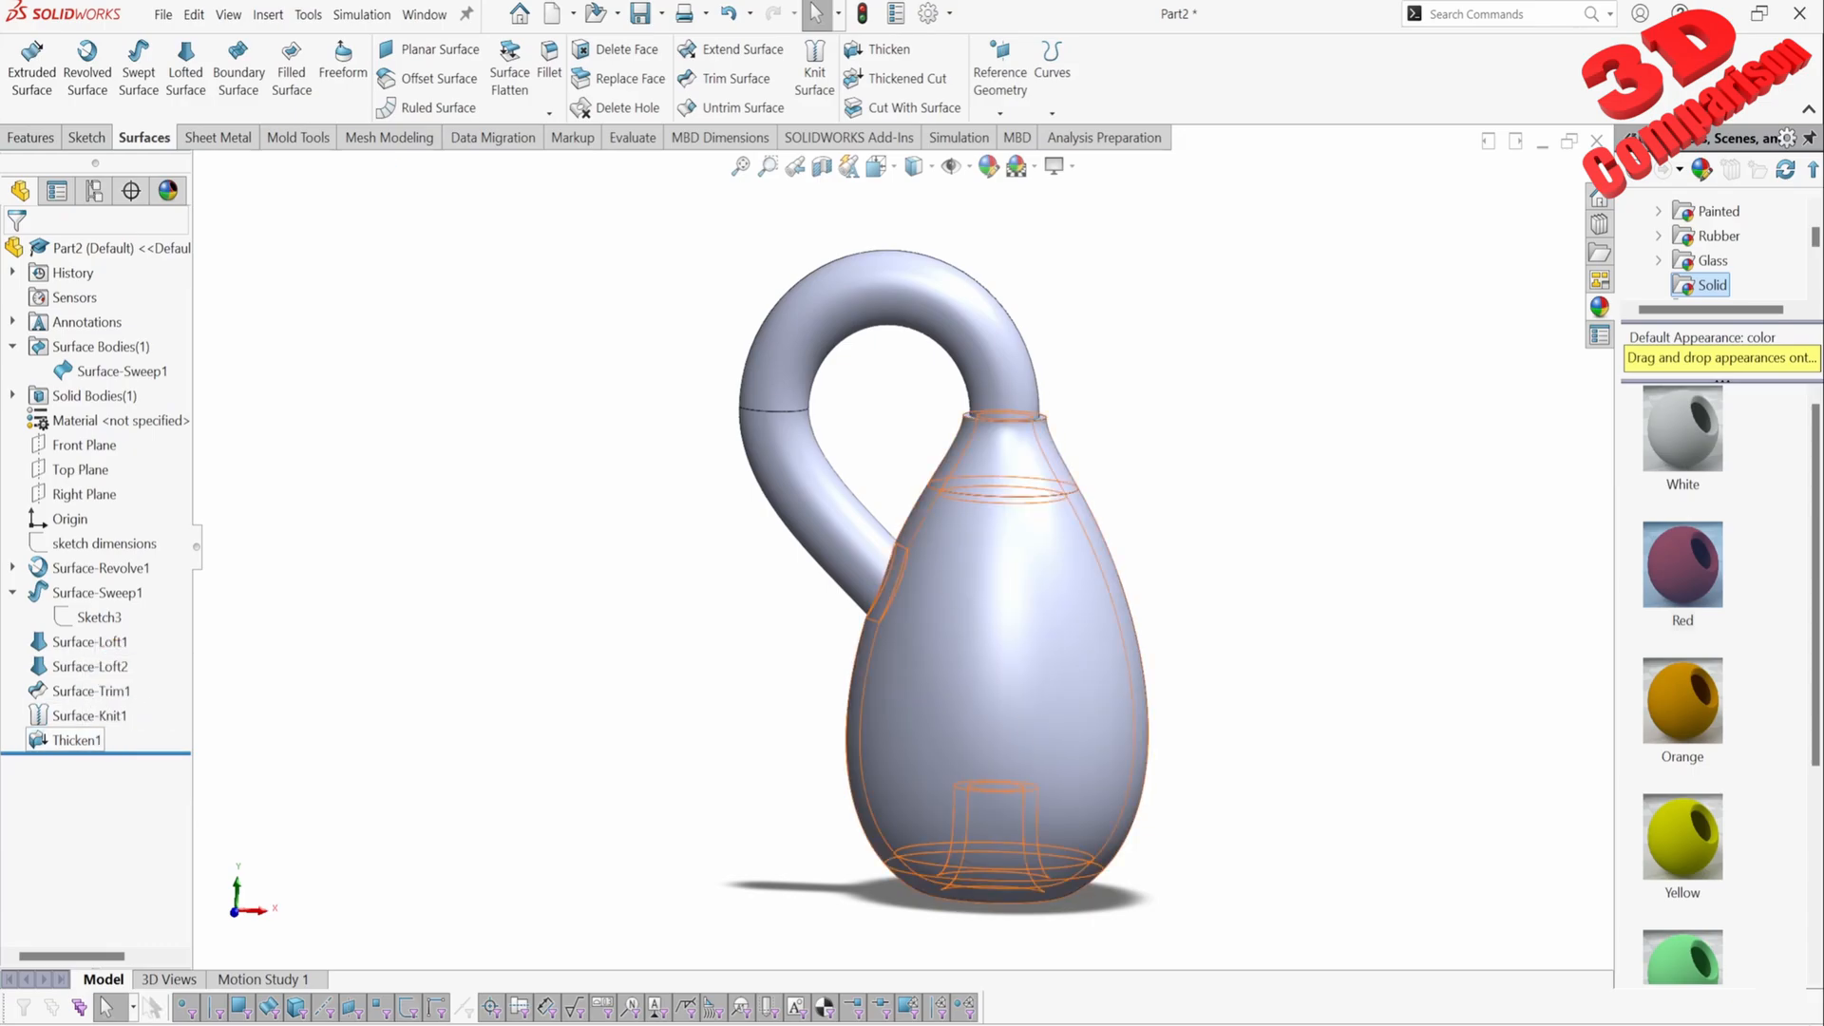
pyautogui.click(890, 50)
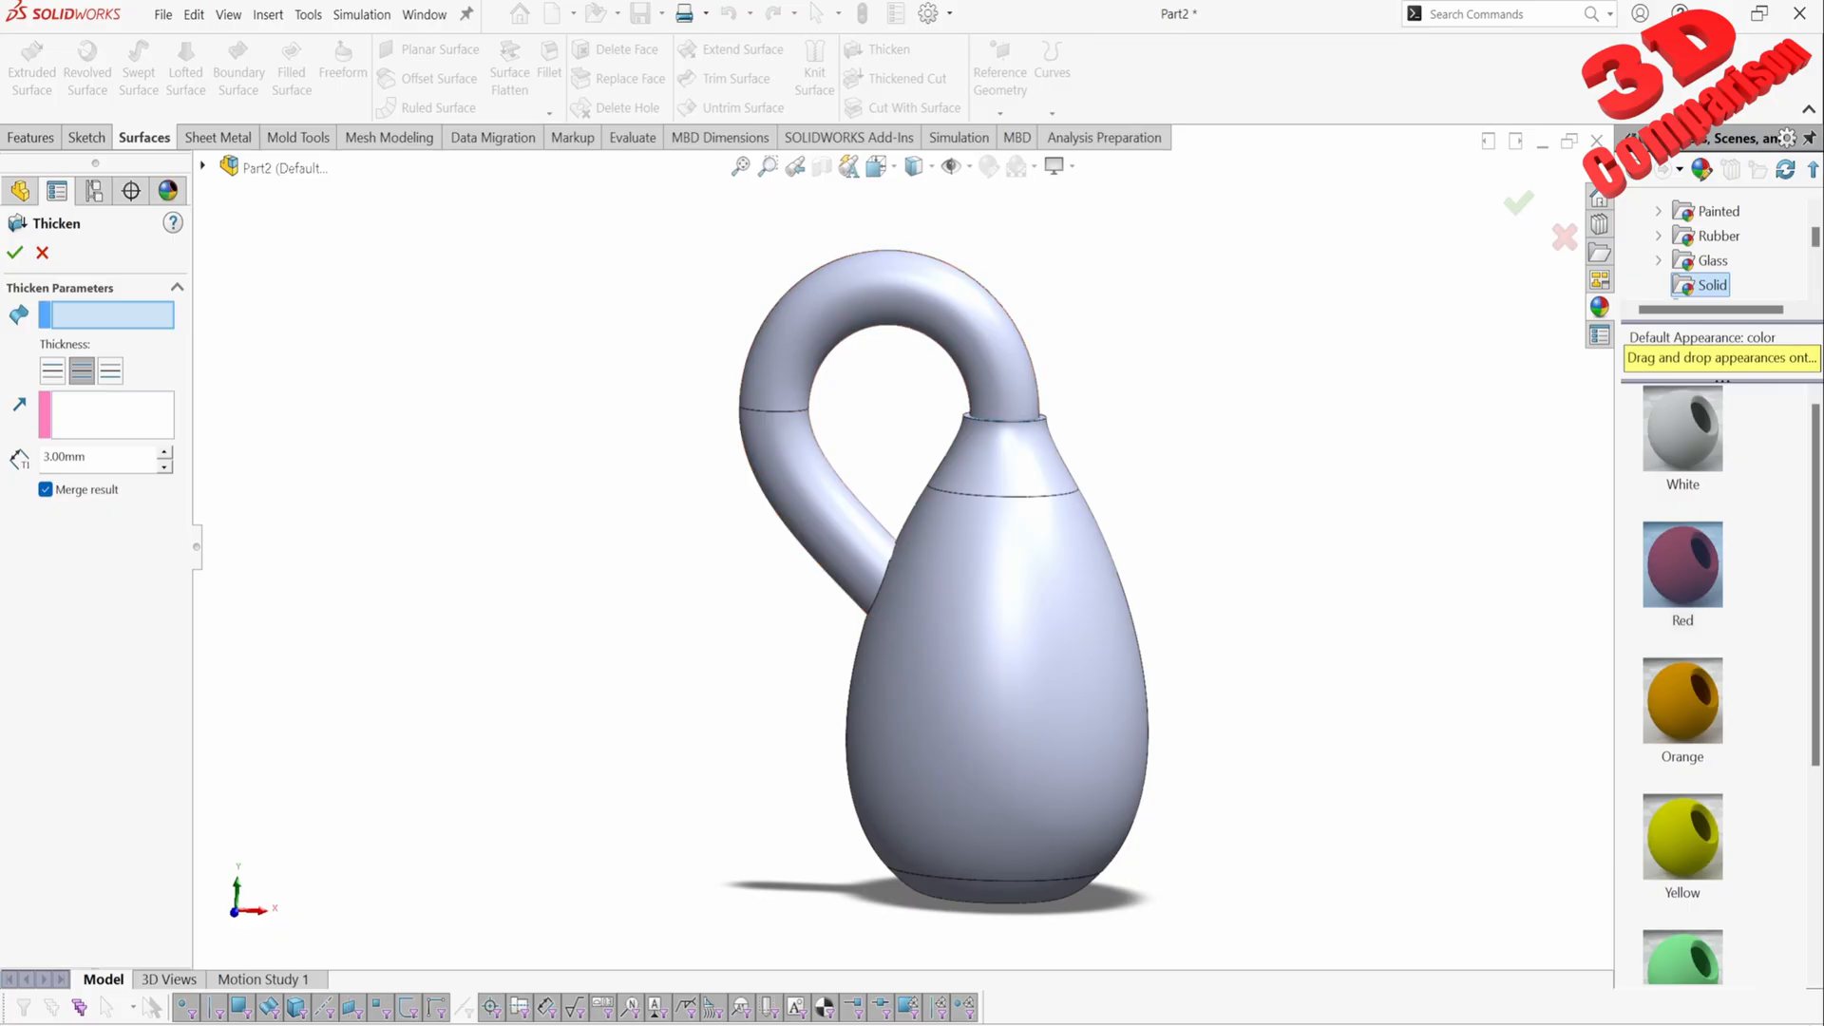
pyautogui.click(804, 499)
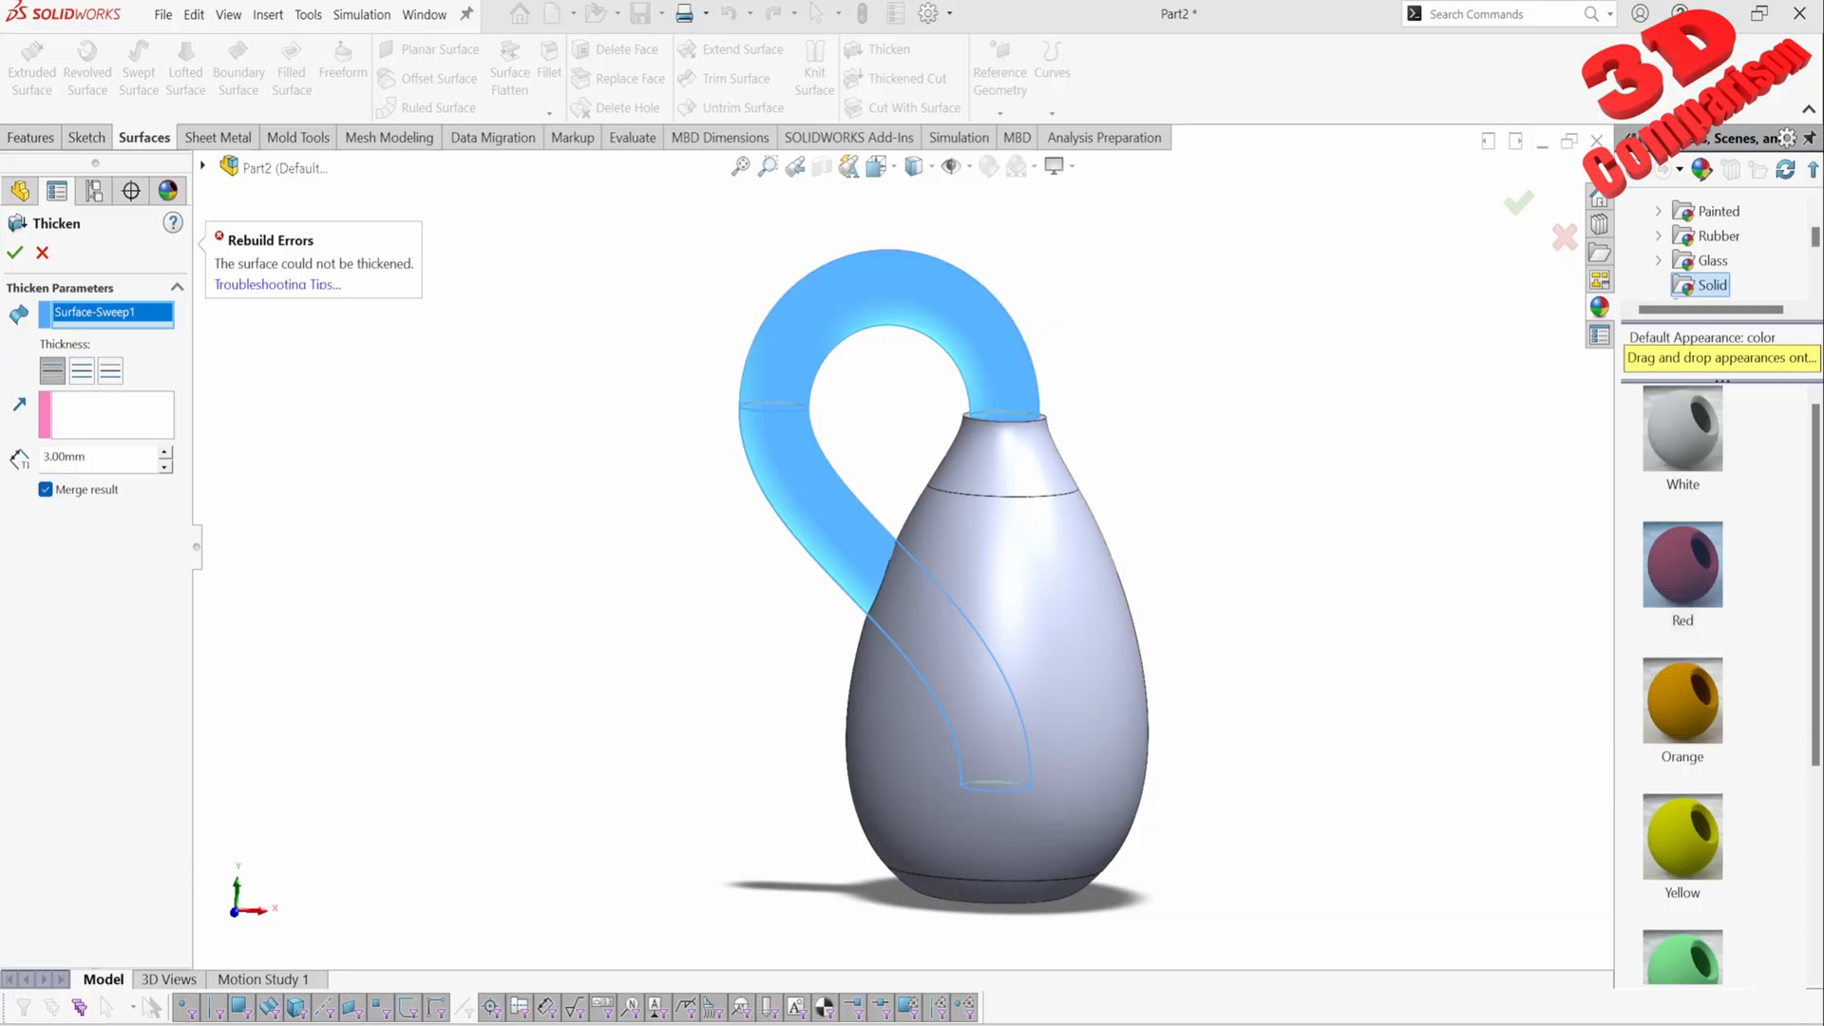
pyautogui.press('Return')
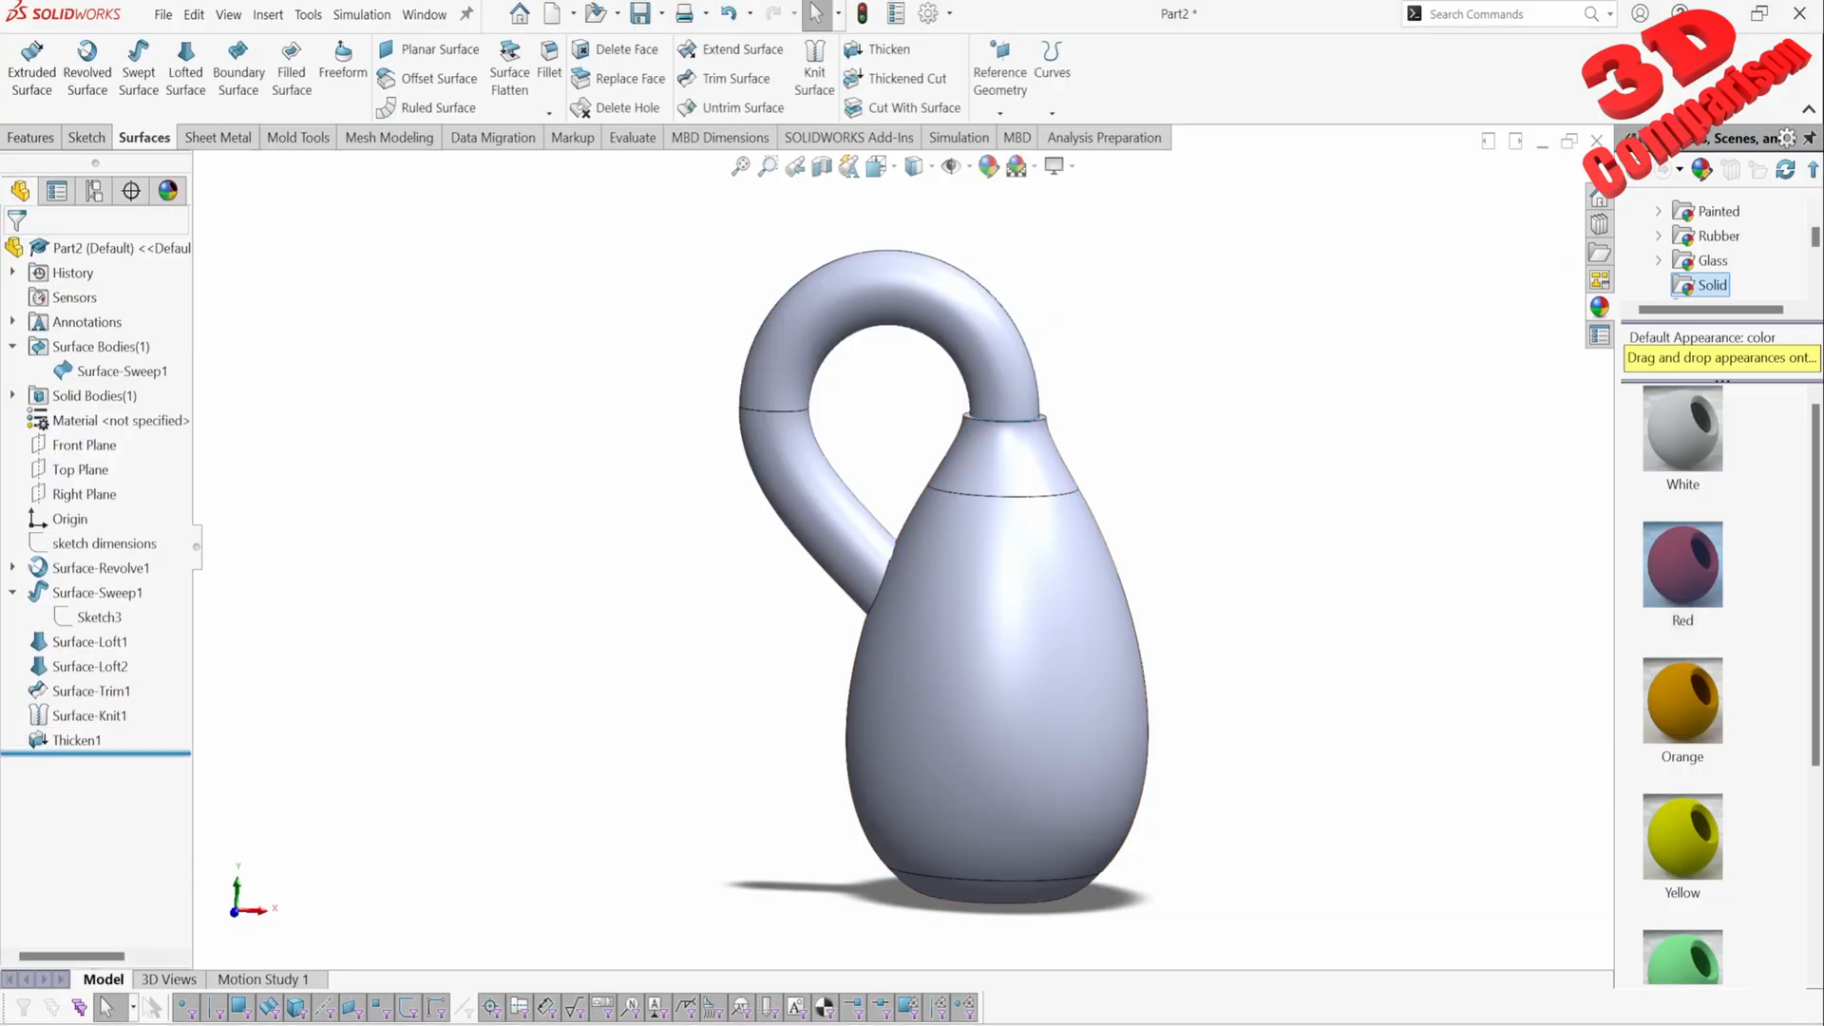
# Step: Examine how the swept tube meets the thickened wall near the base in a Front Plane section view, and leave the section view
pyautogui.click(822, 166)
pyautogui.scroll(-8, 988, 819)
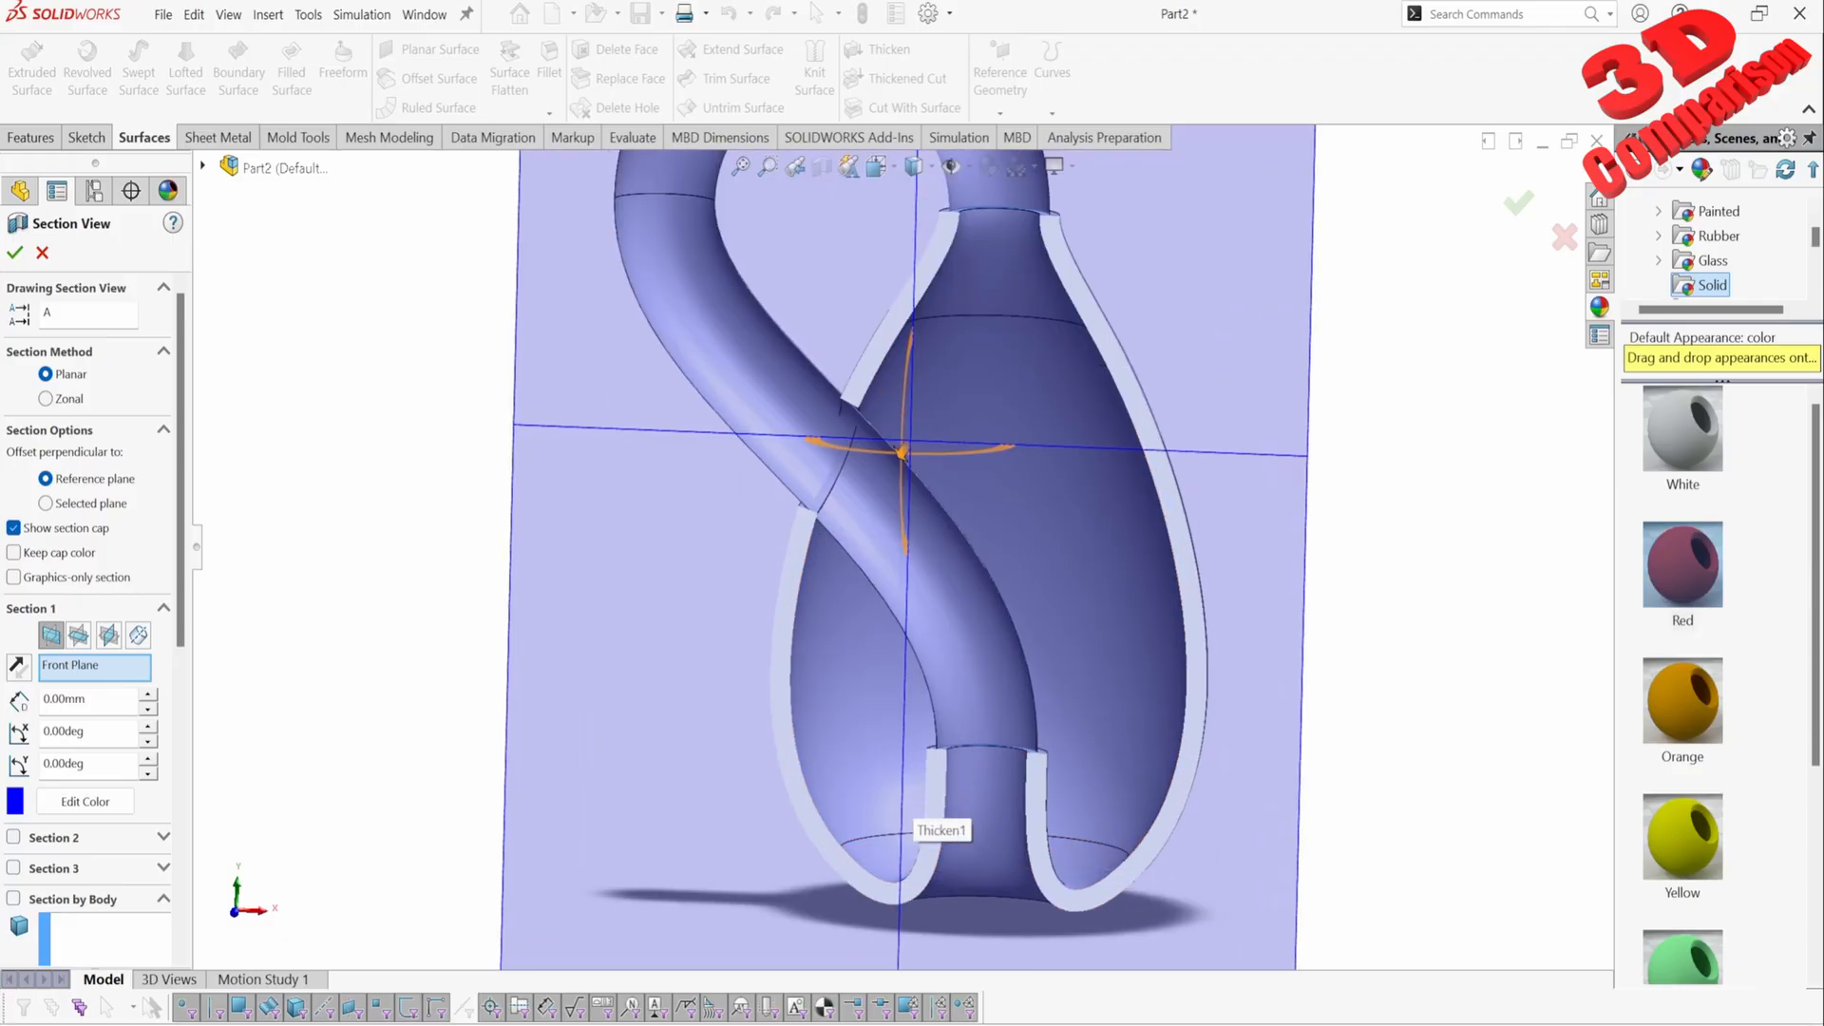
pyautogui.moveTo(912, 808)
pyautogui.mouseDown(button='middle')
pyautogui.moveTo(931, 898)
pyautogui.moveTo(917, 941)
pyautogui.moveTo(923, 822)
pyautogui.mouseUp(button='middle')
pyautogui.scroll(7, 904, 551)
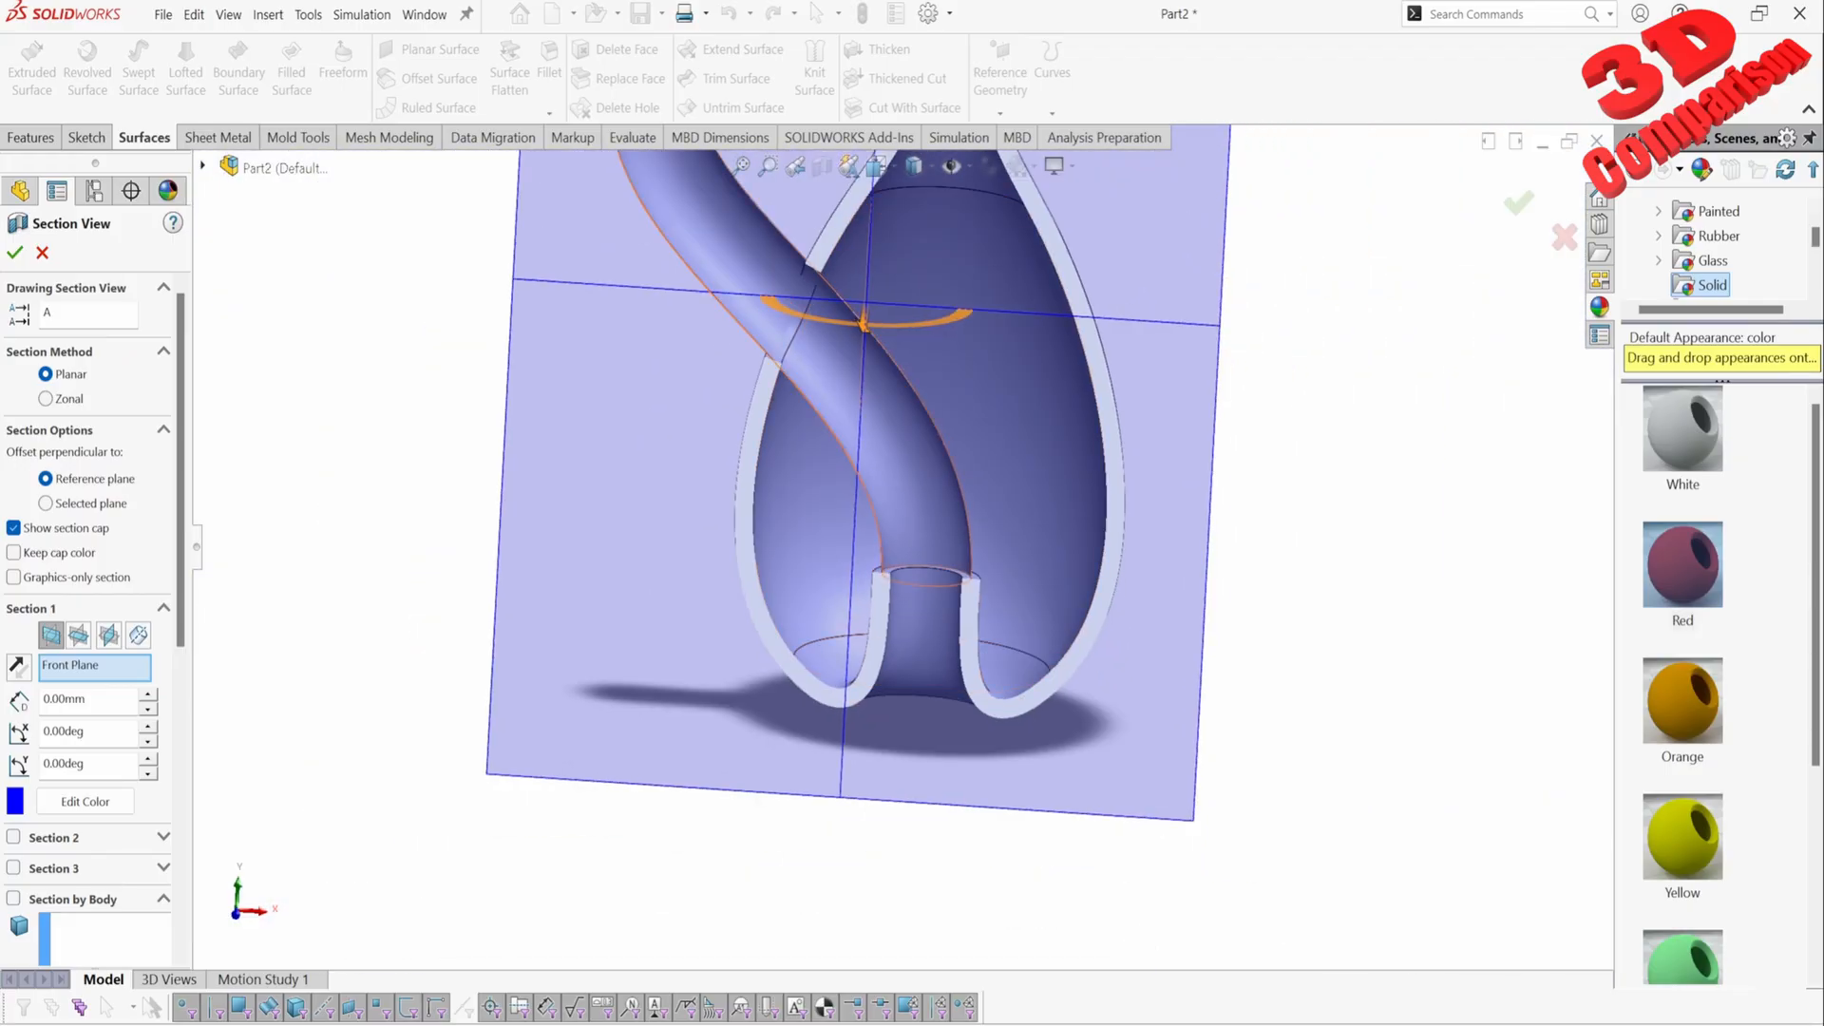
pyautogui.click(42, 253)
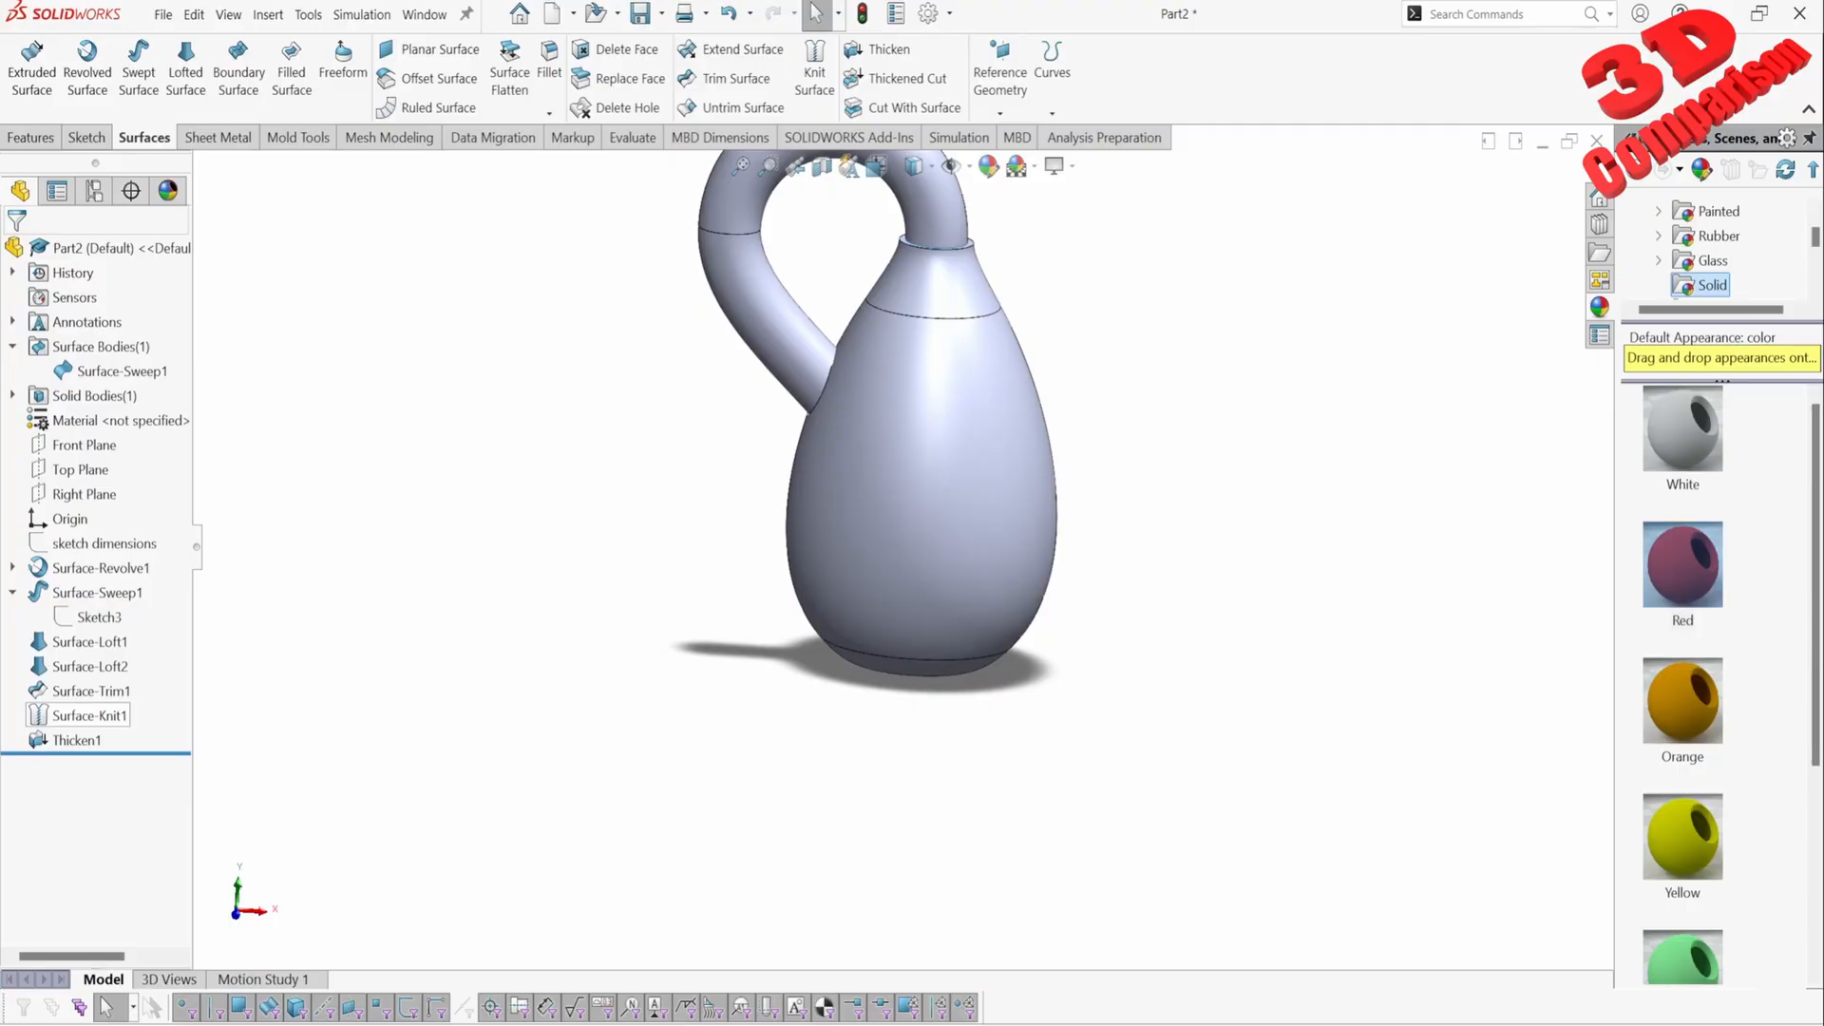
# Step: Check the surface body and solid body lists for the swept tube and the thickened bottle wall
pyautogui.click(91, 716)
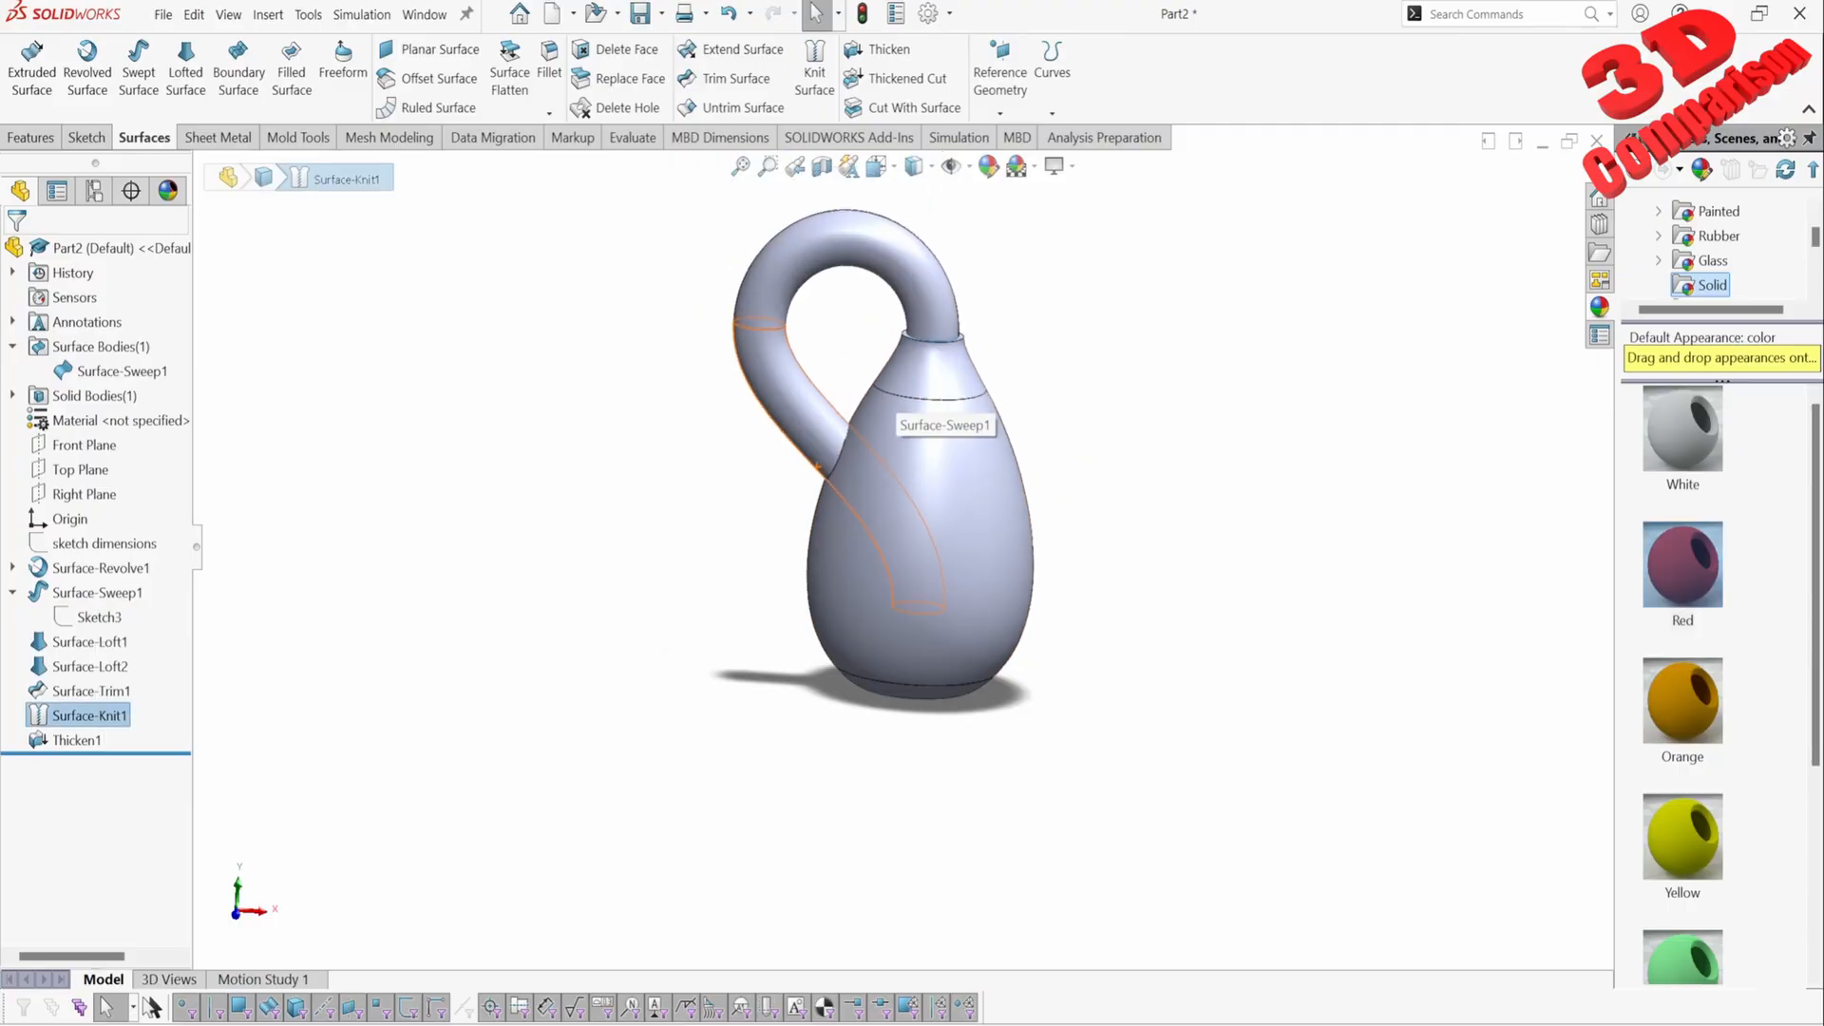
pyautogui.scroll(-2, 896, 352)
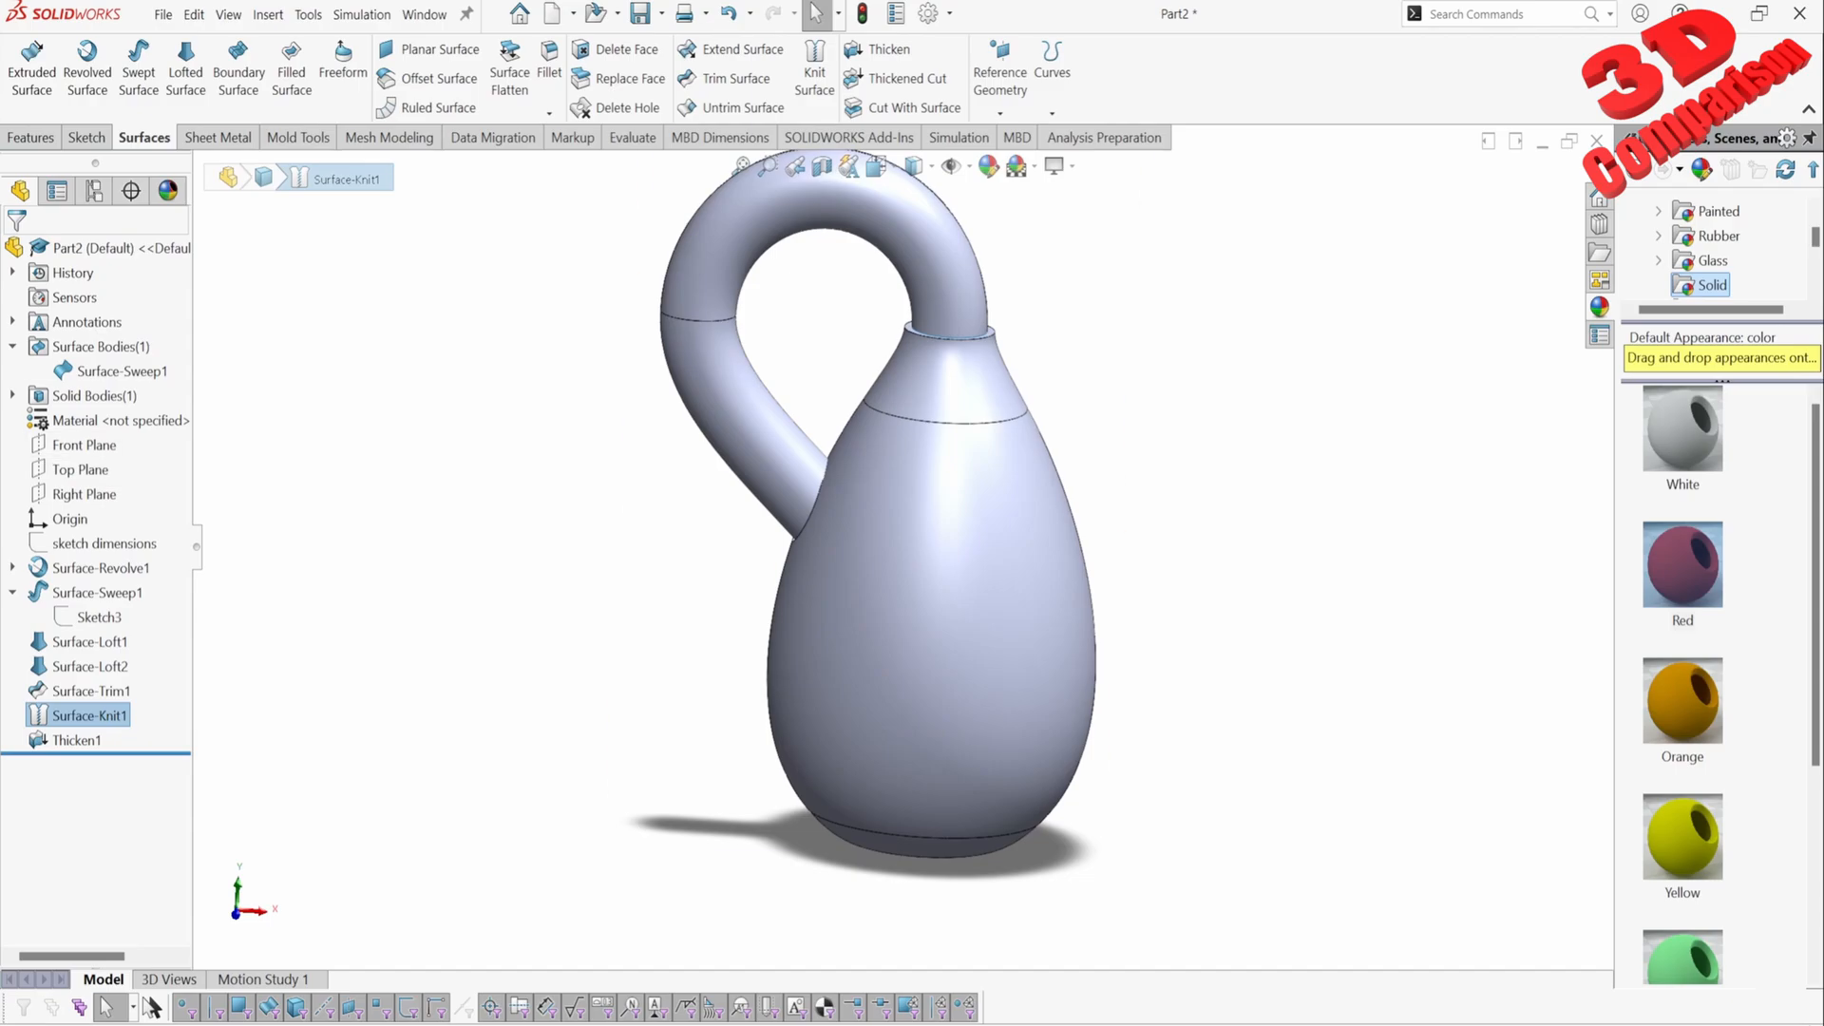
pyautogui.click(112, 371)
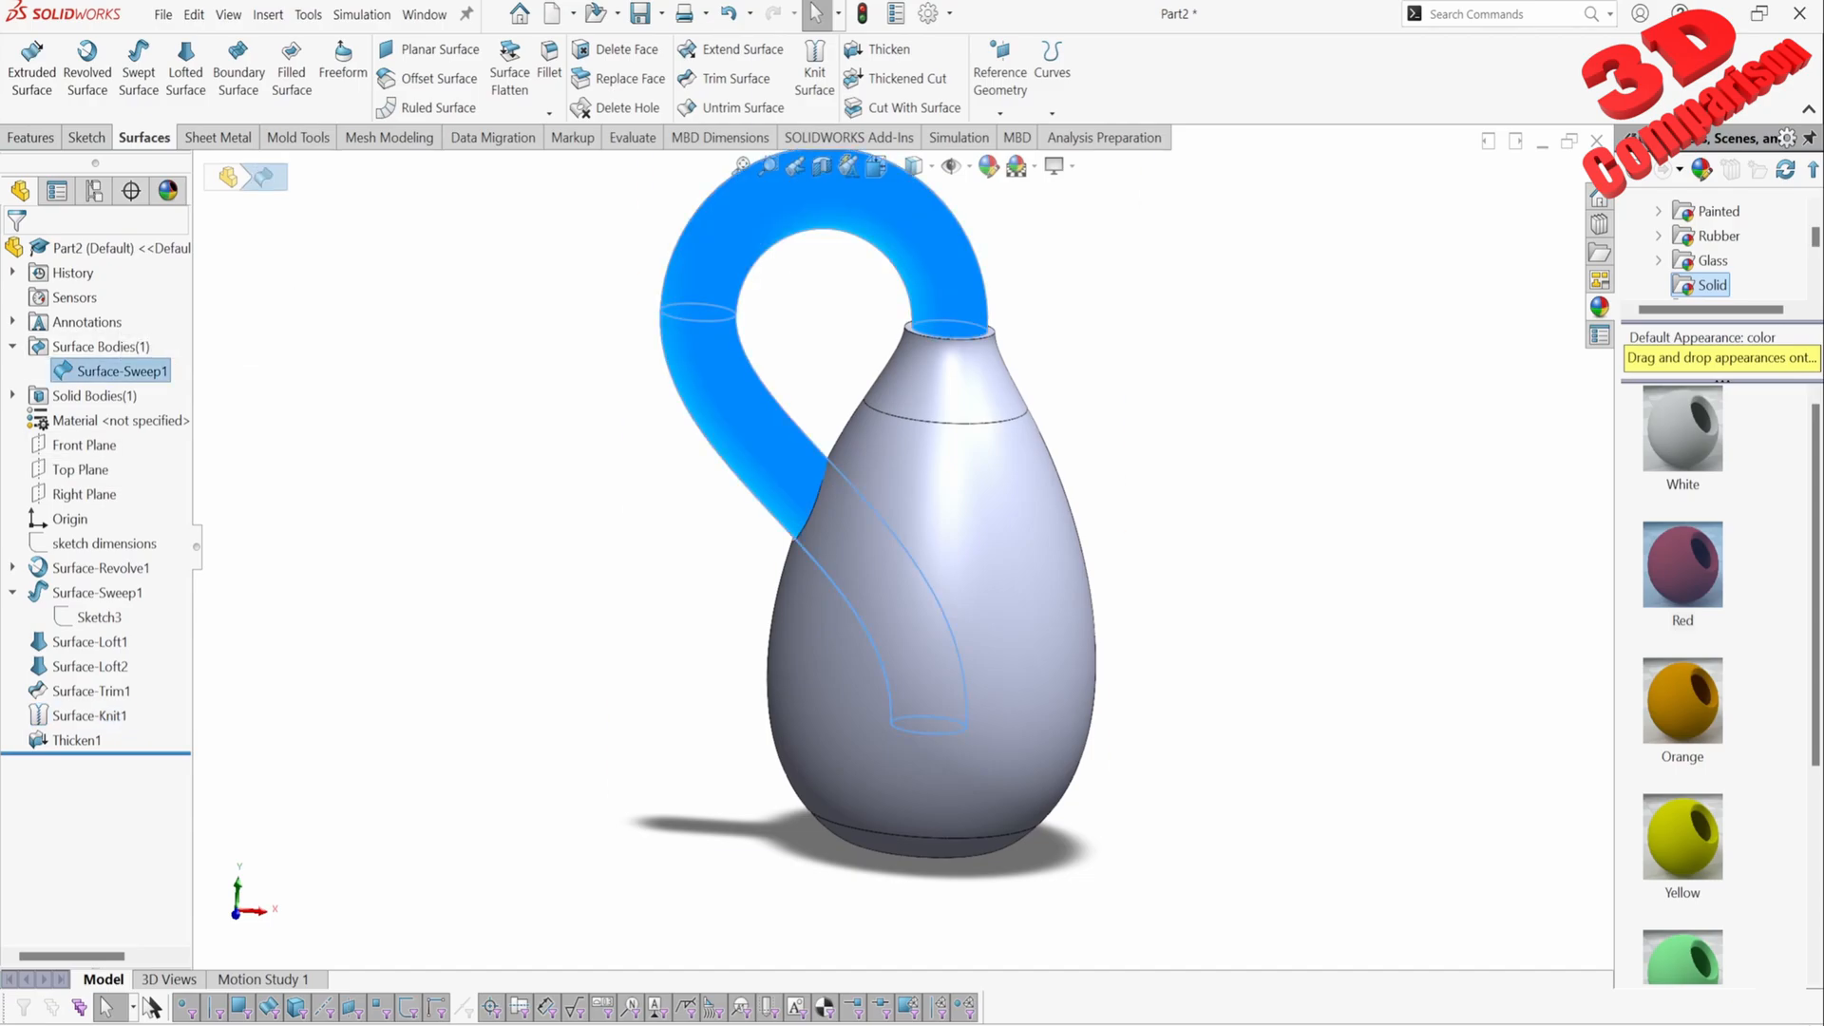
pyautogui.click(12, 395)
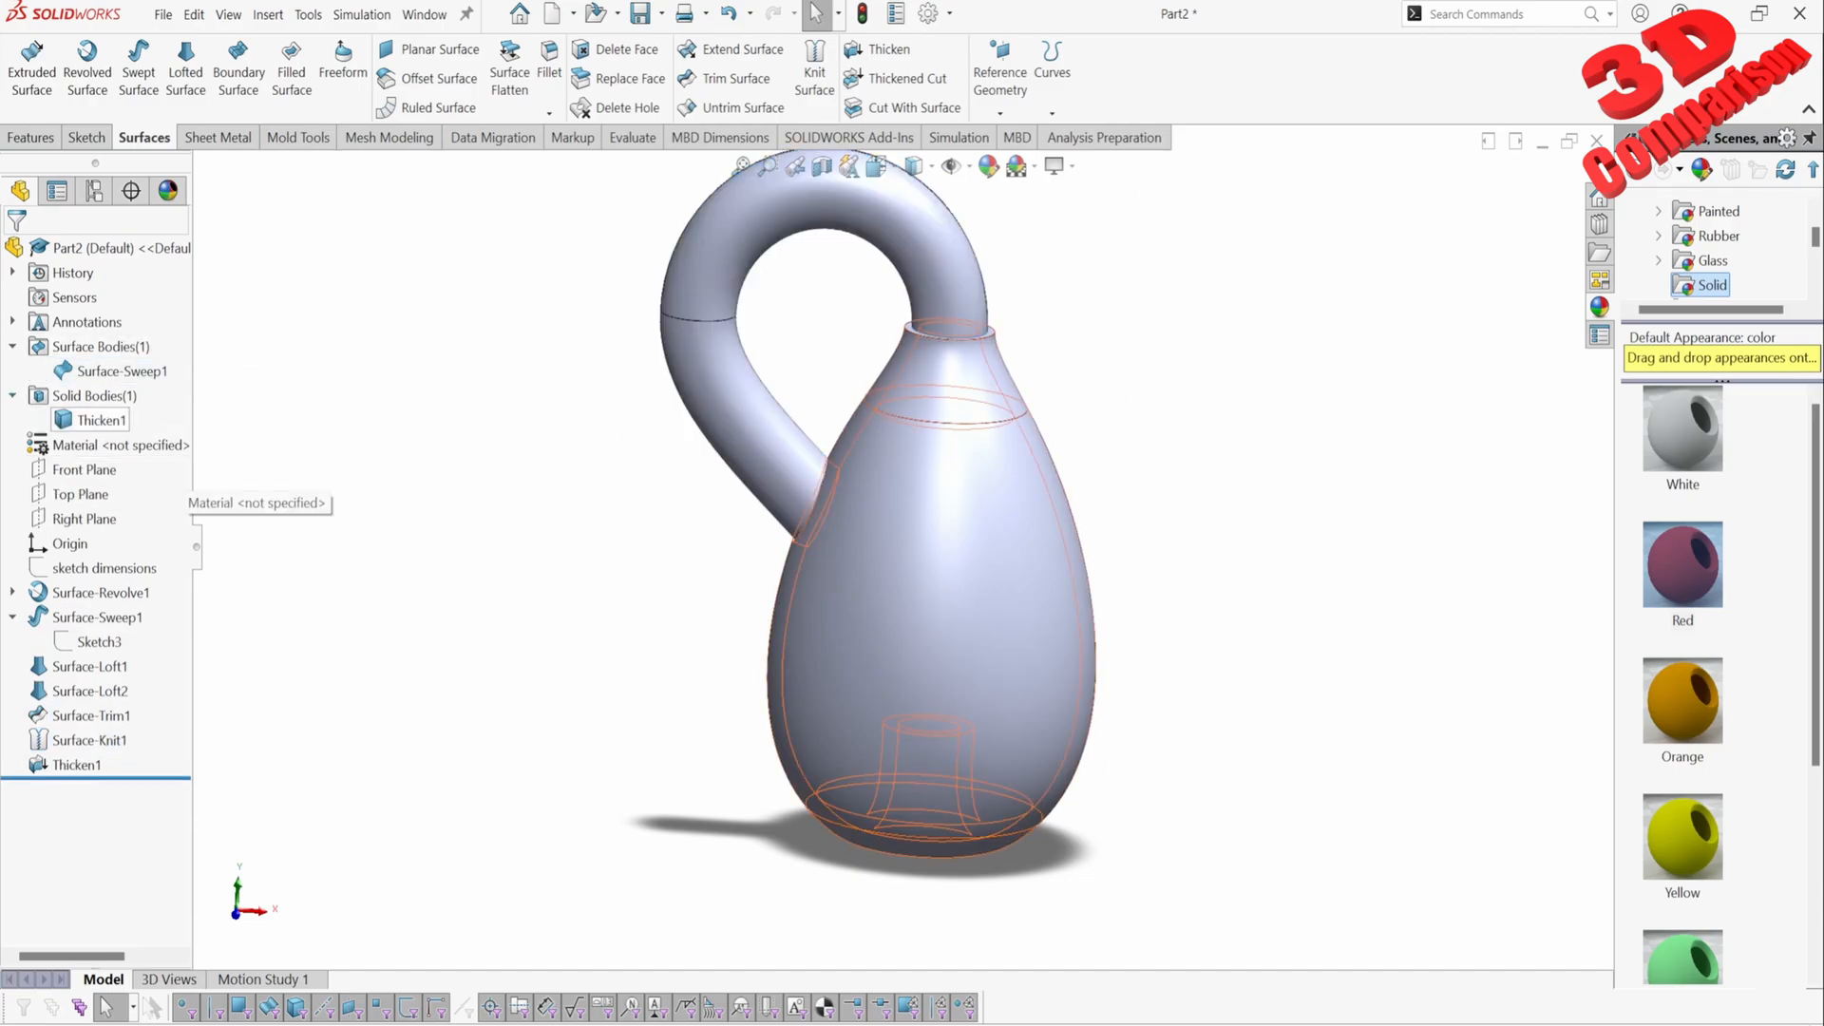
pyautogui.click(102, 419)
pyautogui.click(112, 371)
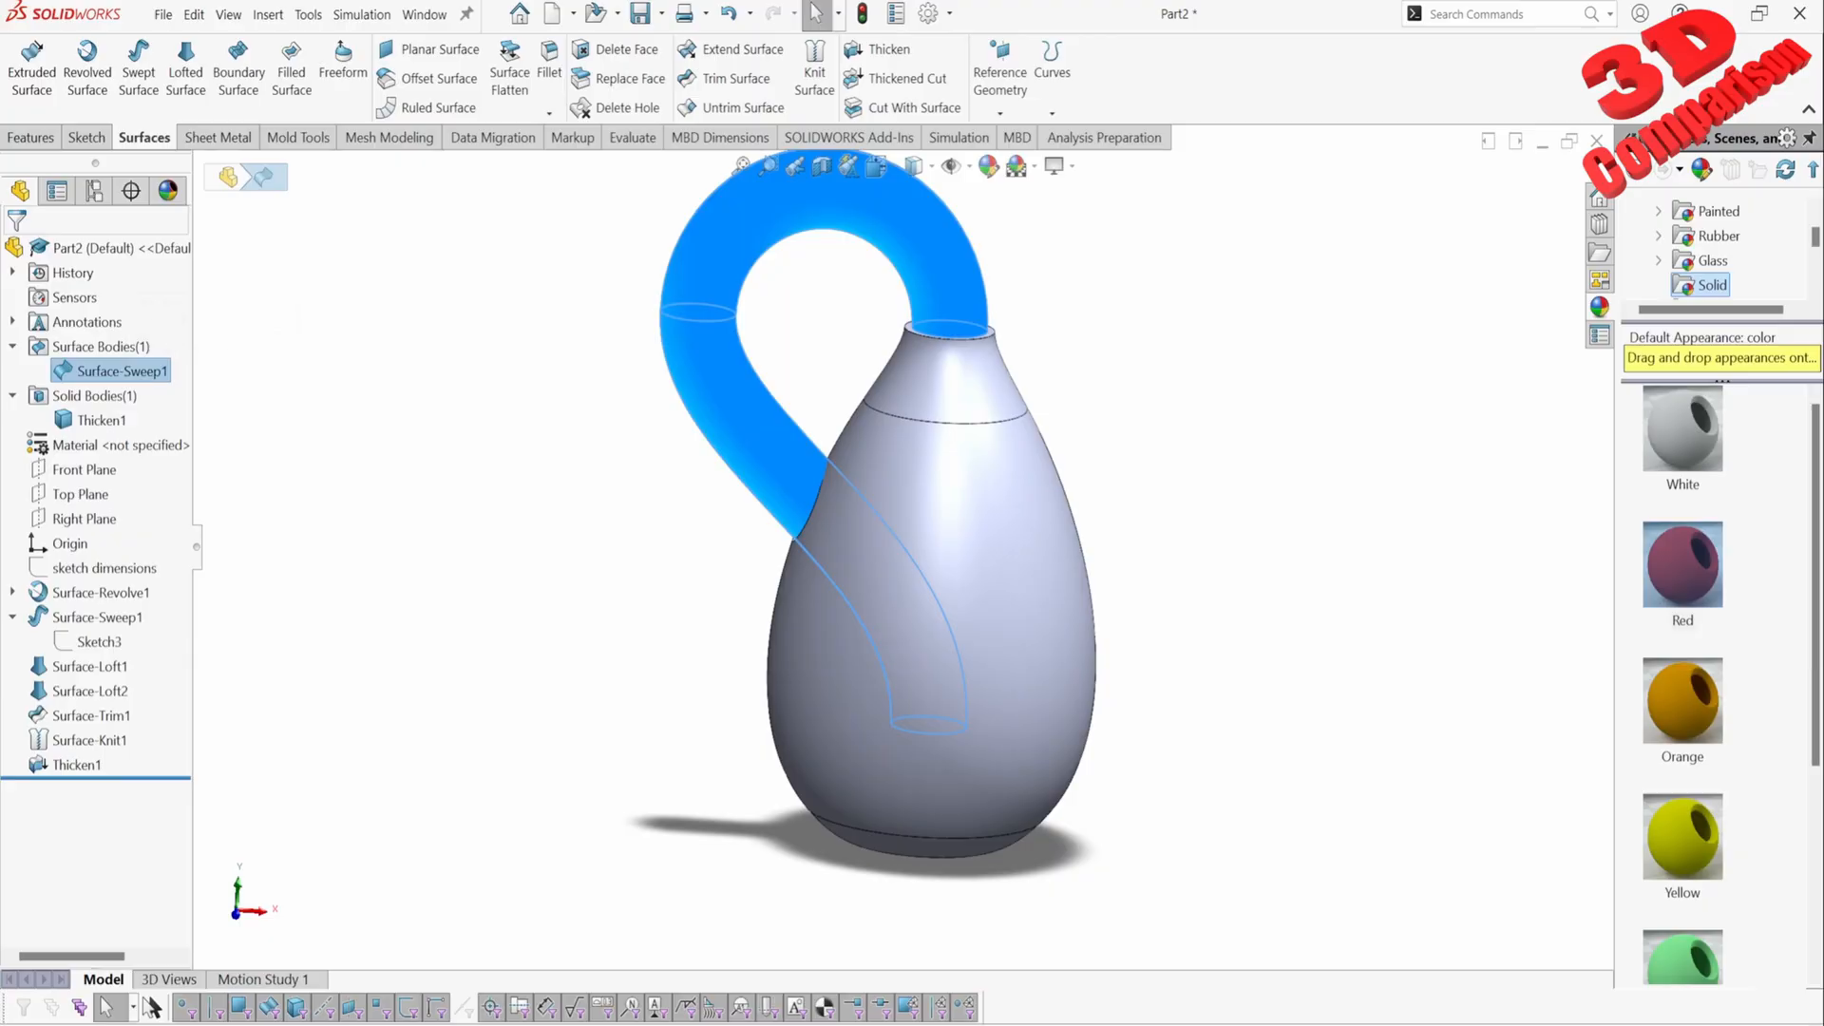
pyautogui.press('Escape')
# Step: Delete the Thicken1 feature of the bottle wall and thicken the swept tube surface by 3 mm on both sides
pyautogui.click(76, 765)
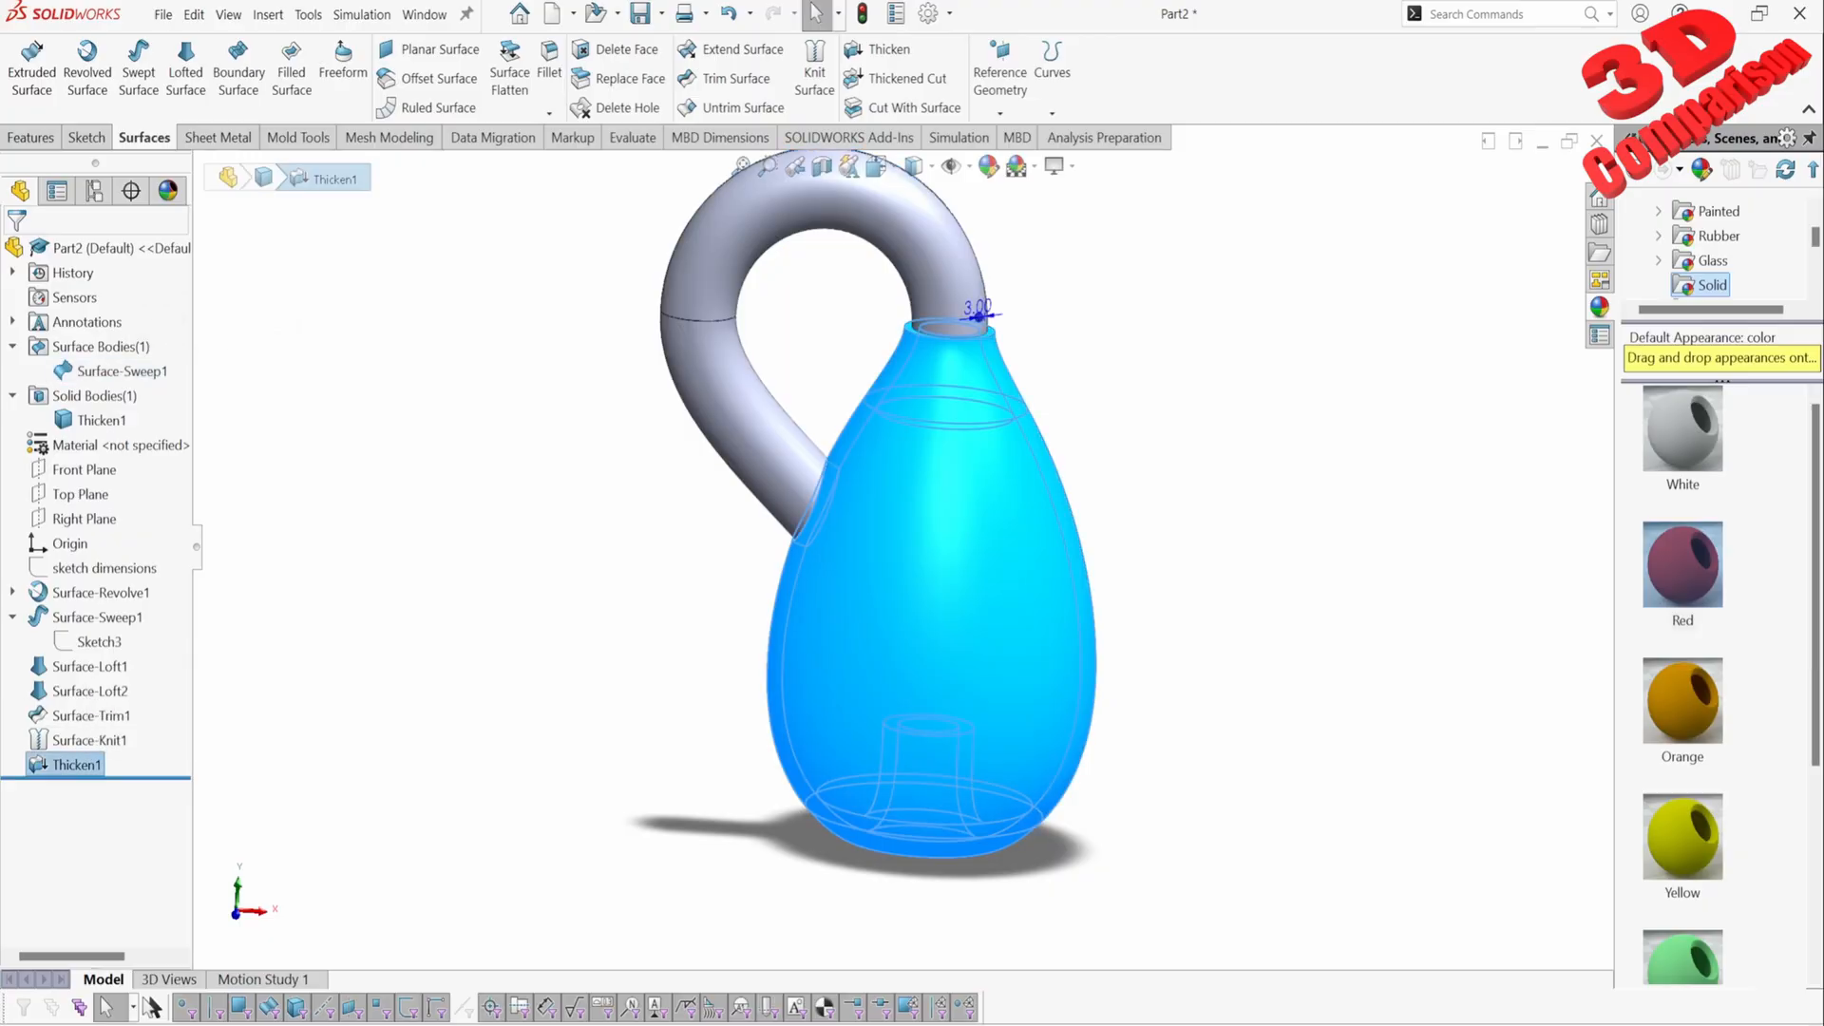
pyautogui.press('Delete')
pyautogui.click(1045, 467)
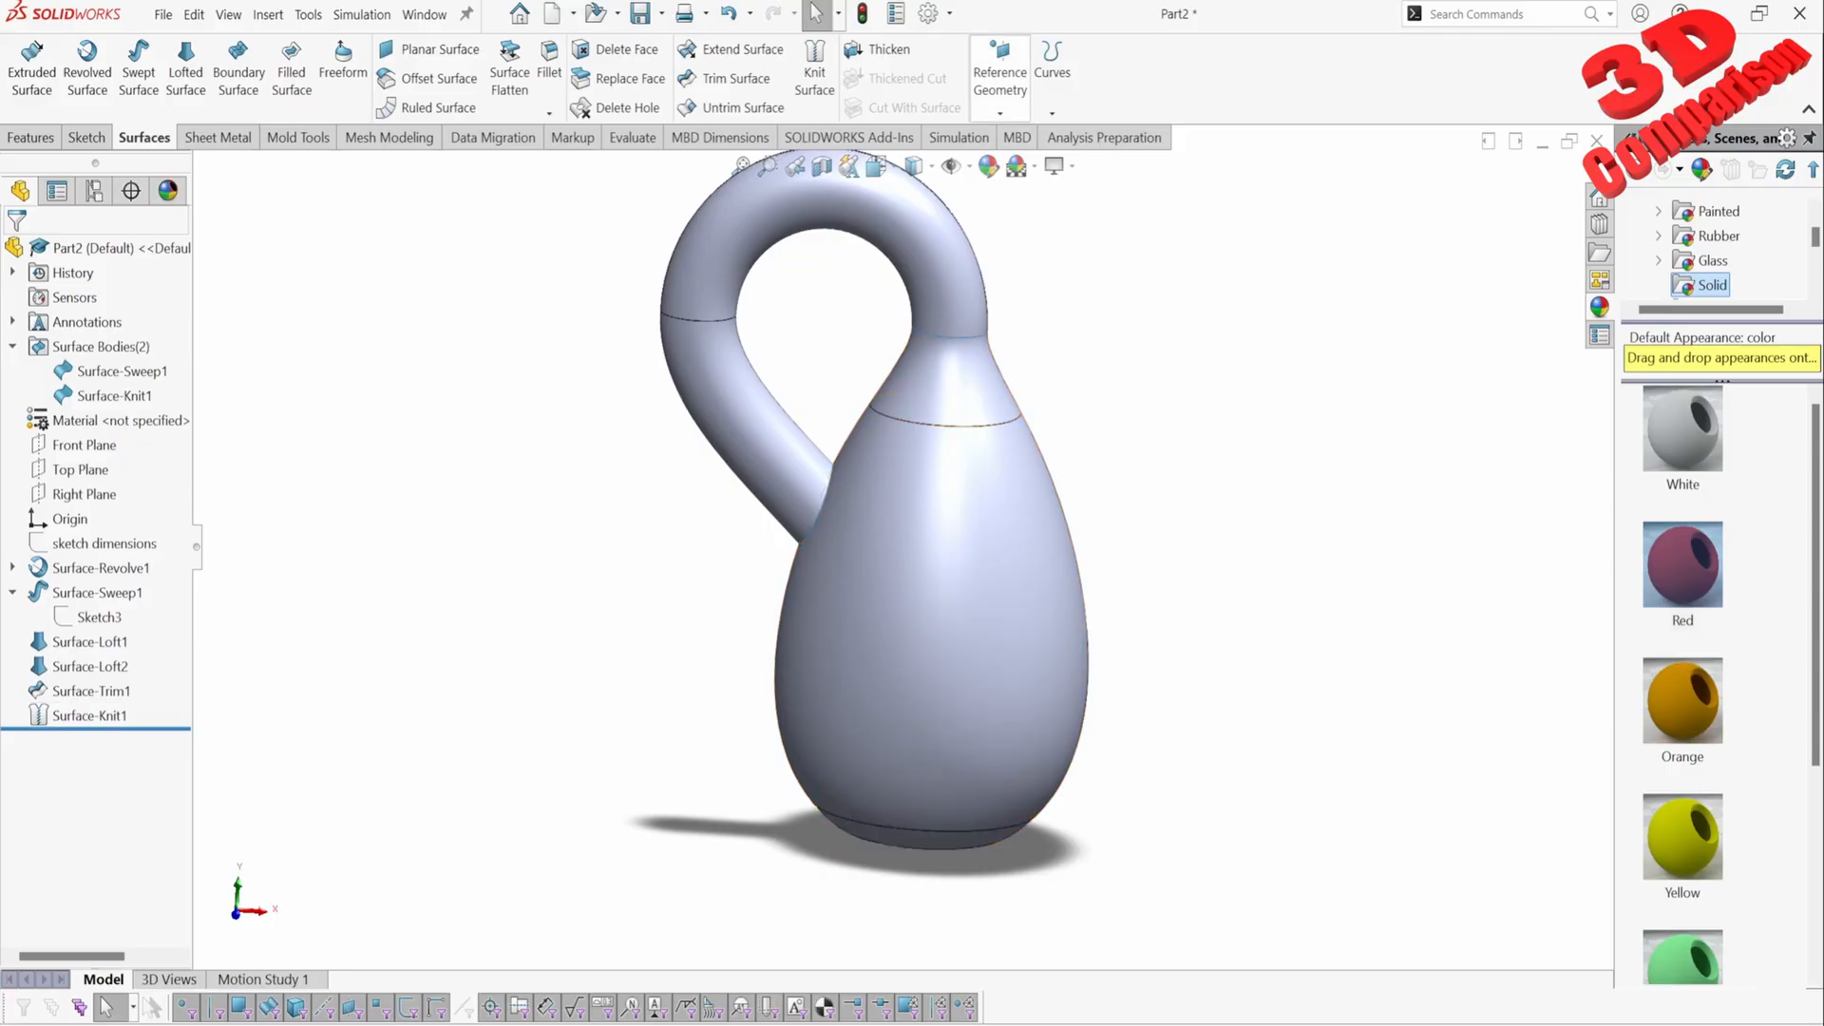
pyautogui.click(876, 50)
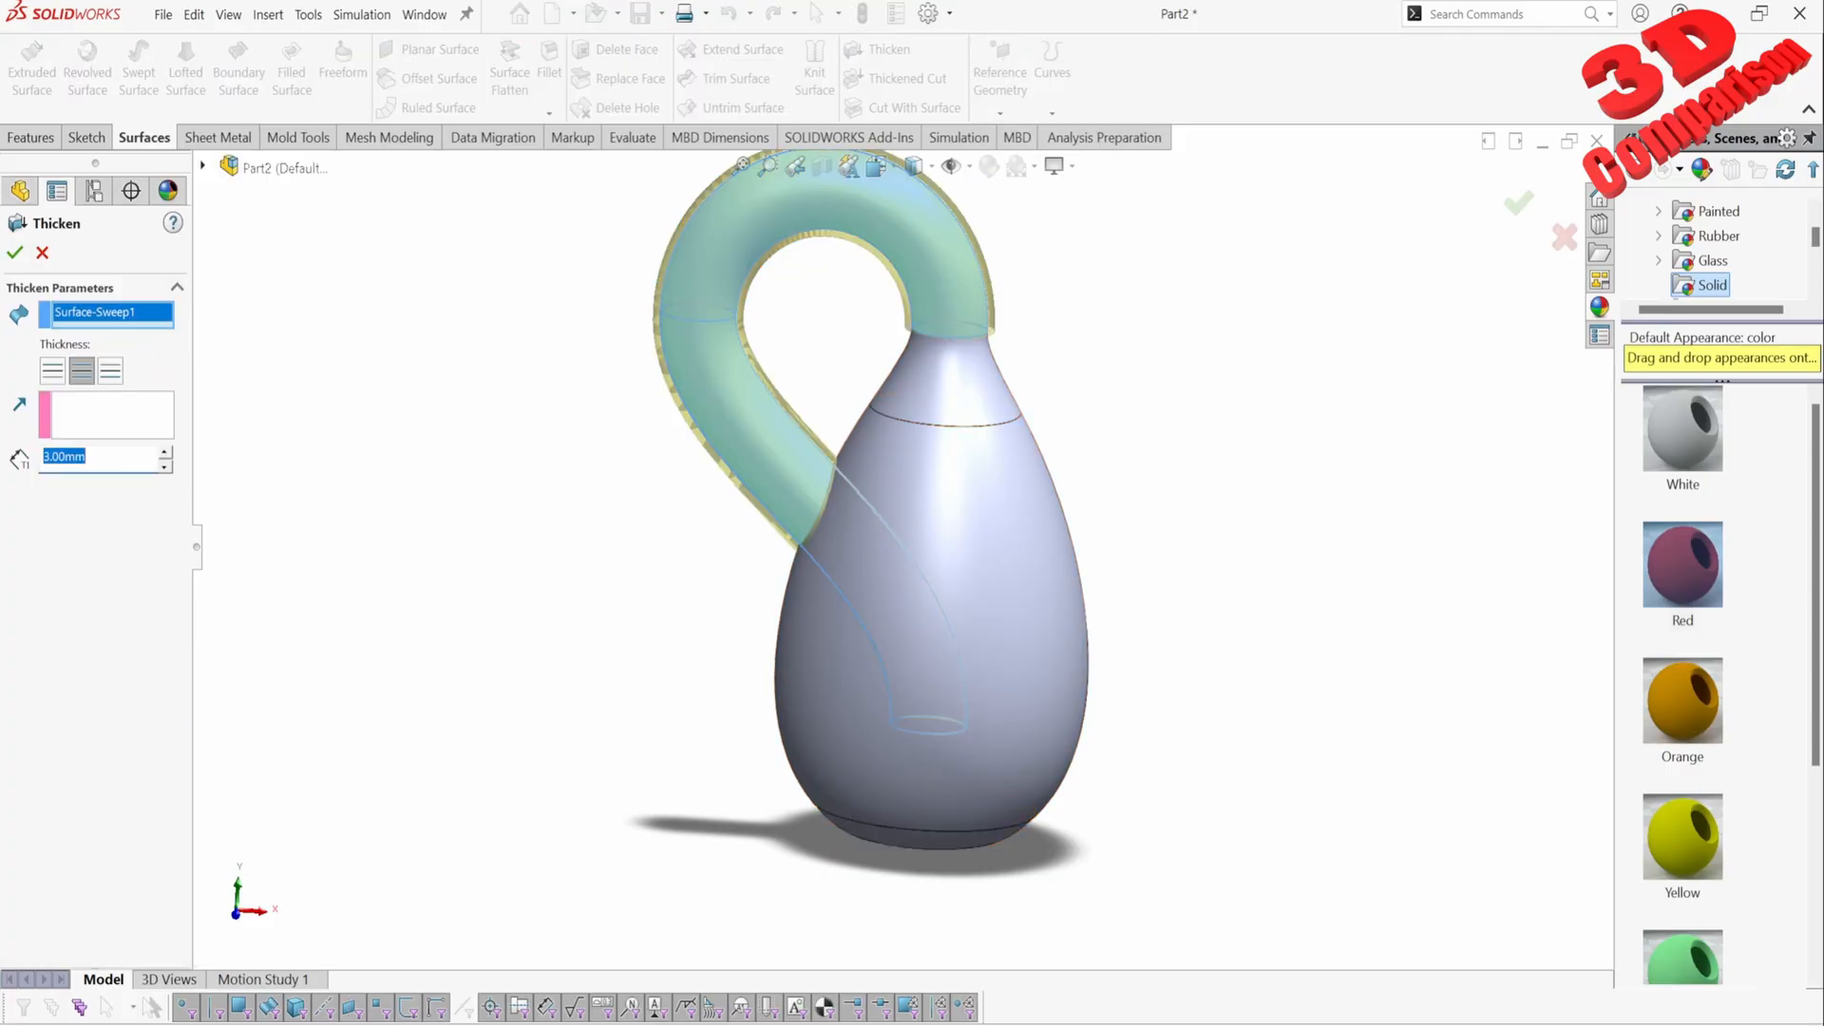
pyautogui.click(14, 253)
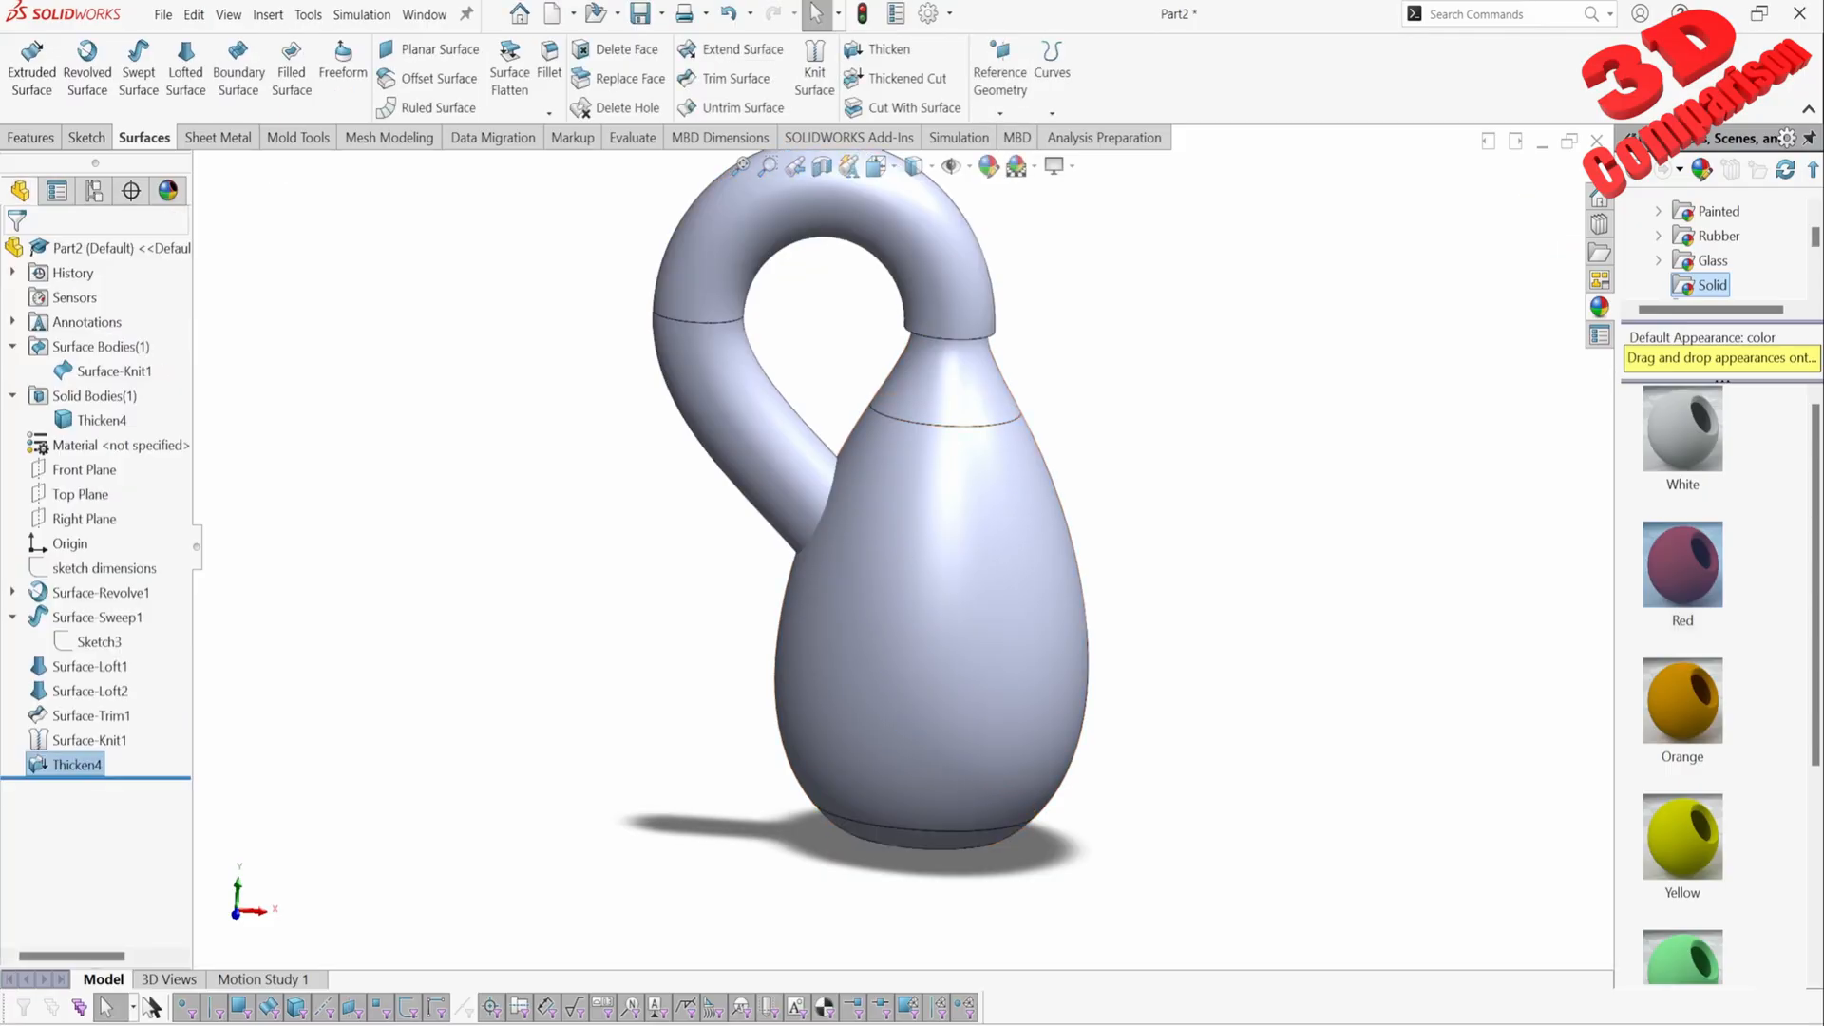
# Step: Thicken the knitted bottle wall by 3 mm on both sides as a separate body, without merging the result
pyautogui.click(876, 49)
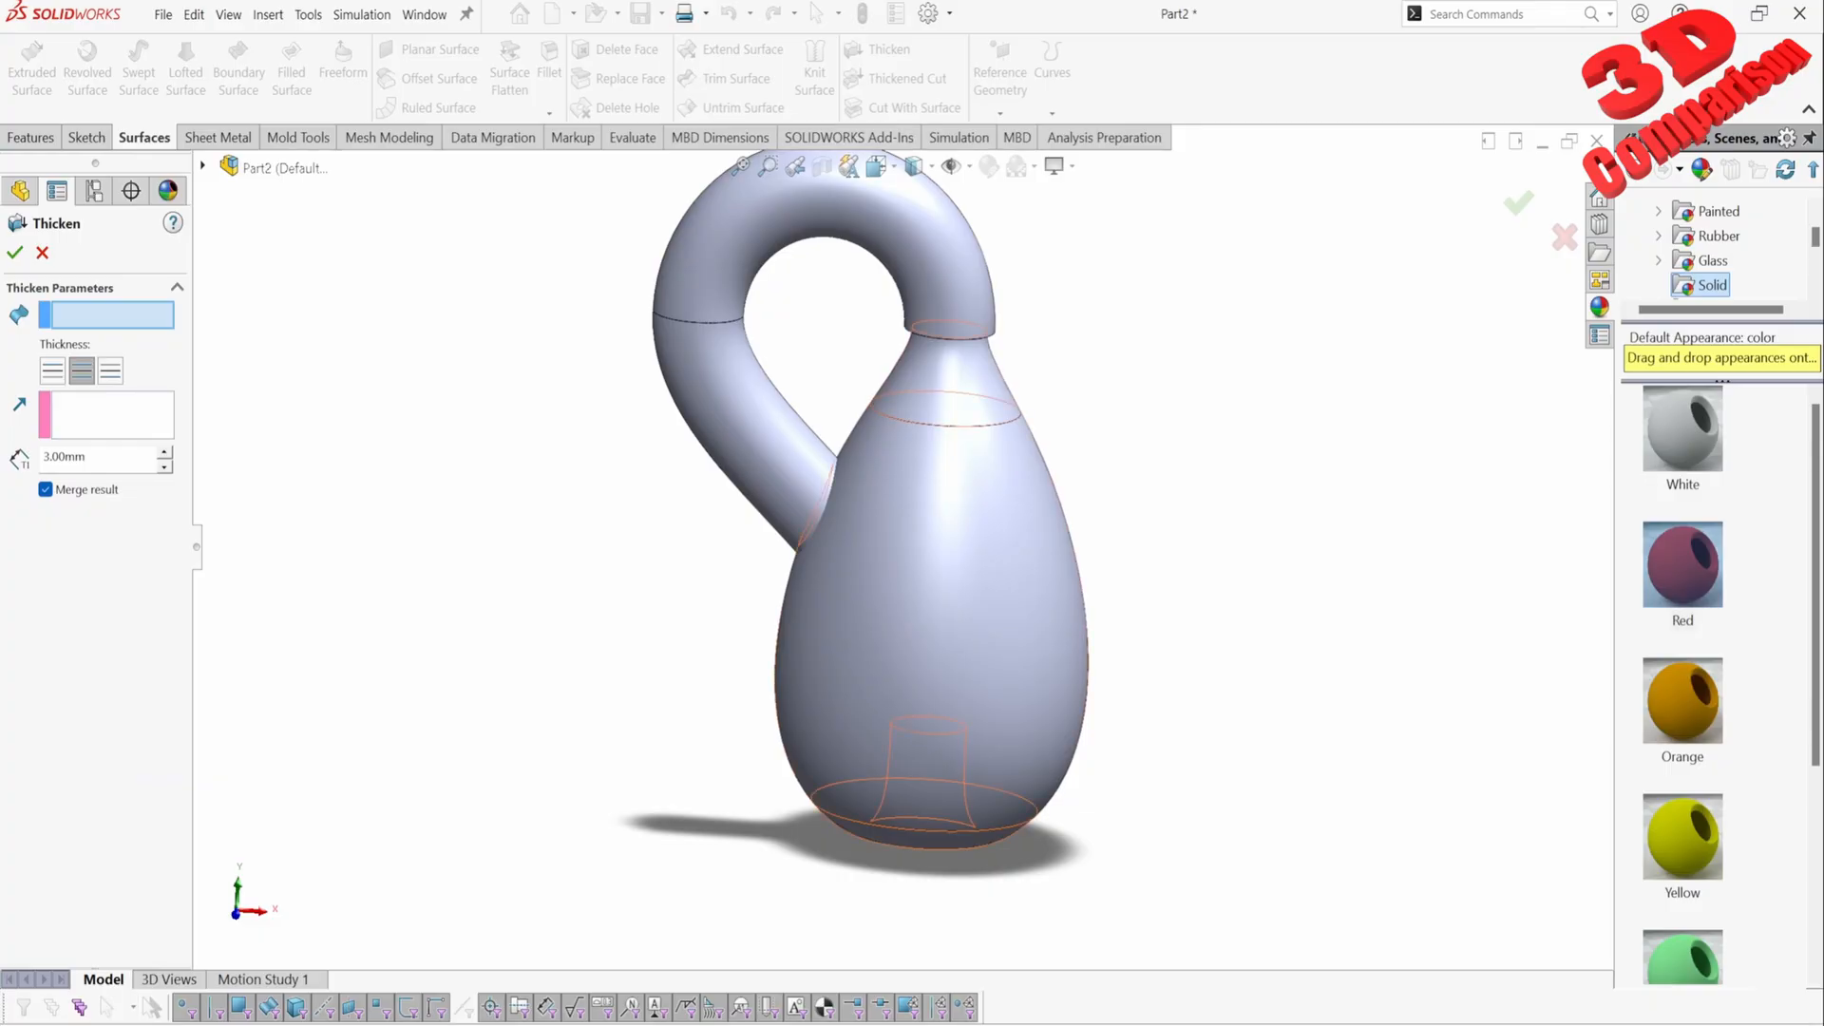
pyautogui.click(935, 561)
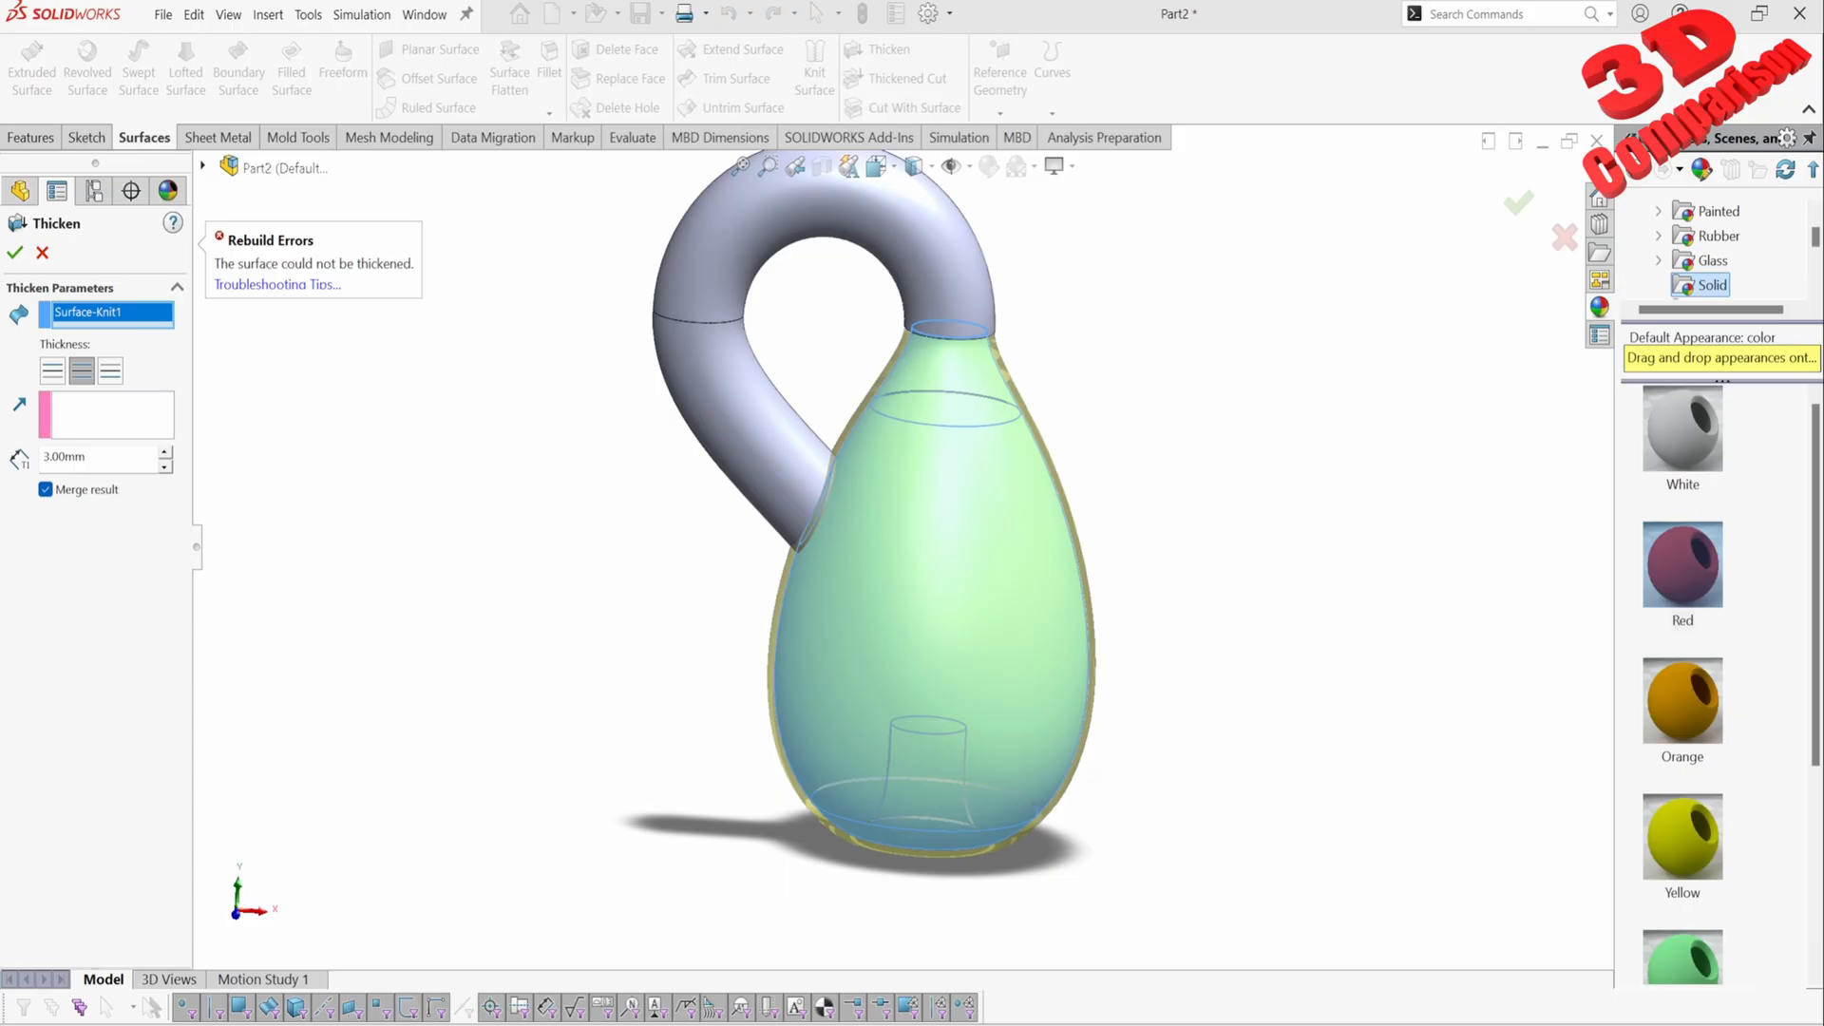
pyautogui.click(46, 489)
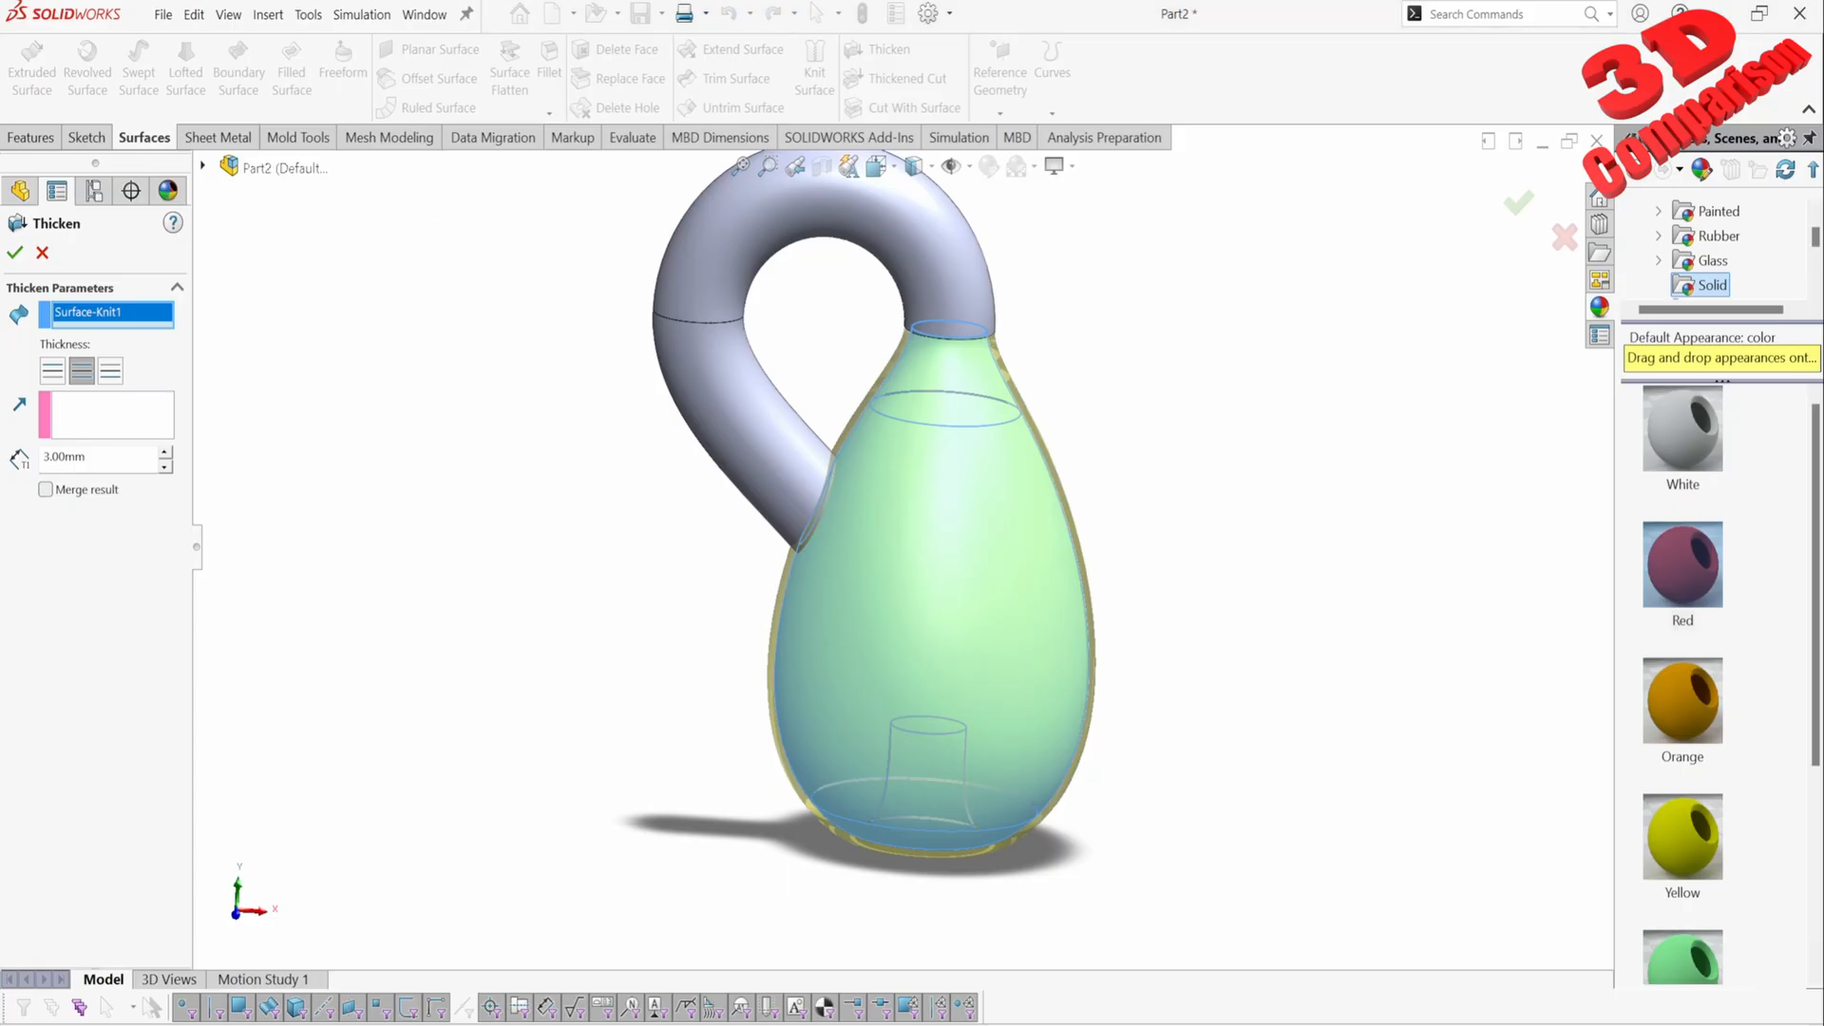
pyautogui.click(14, 253)
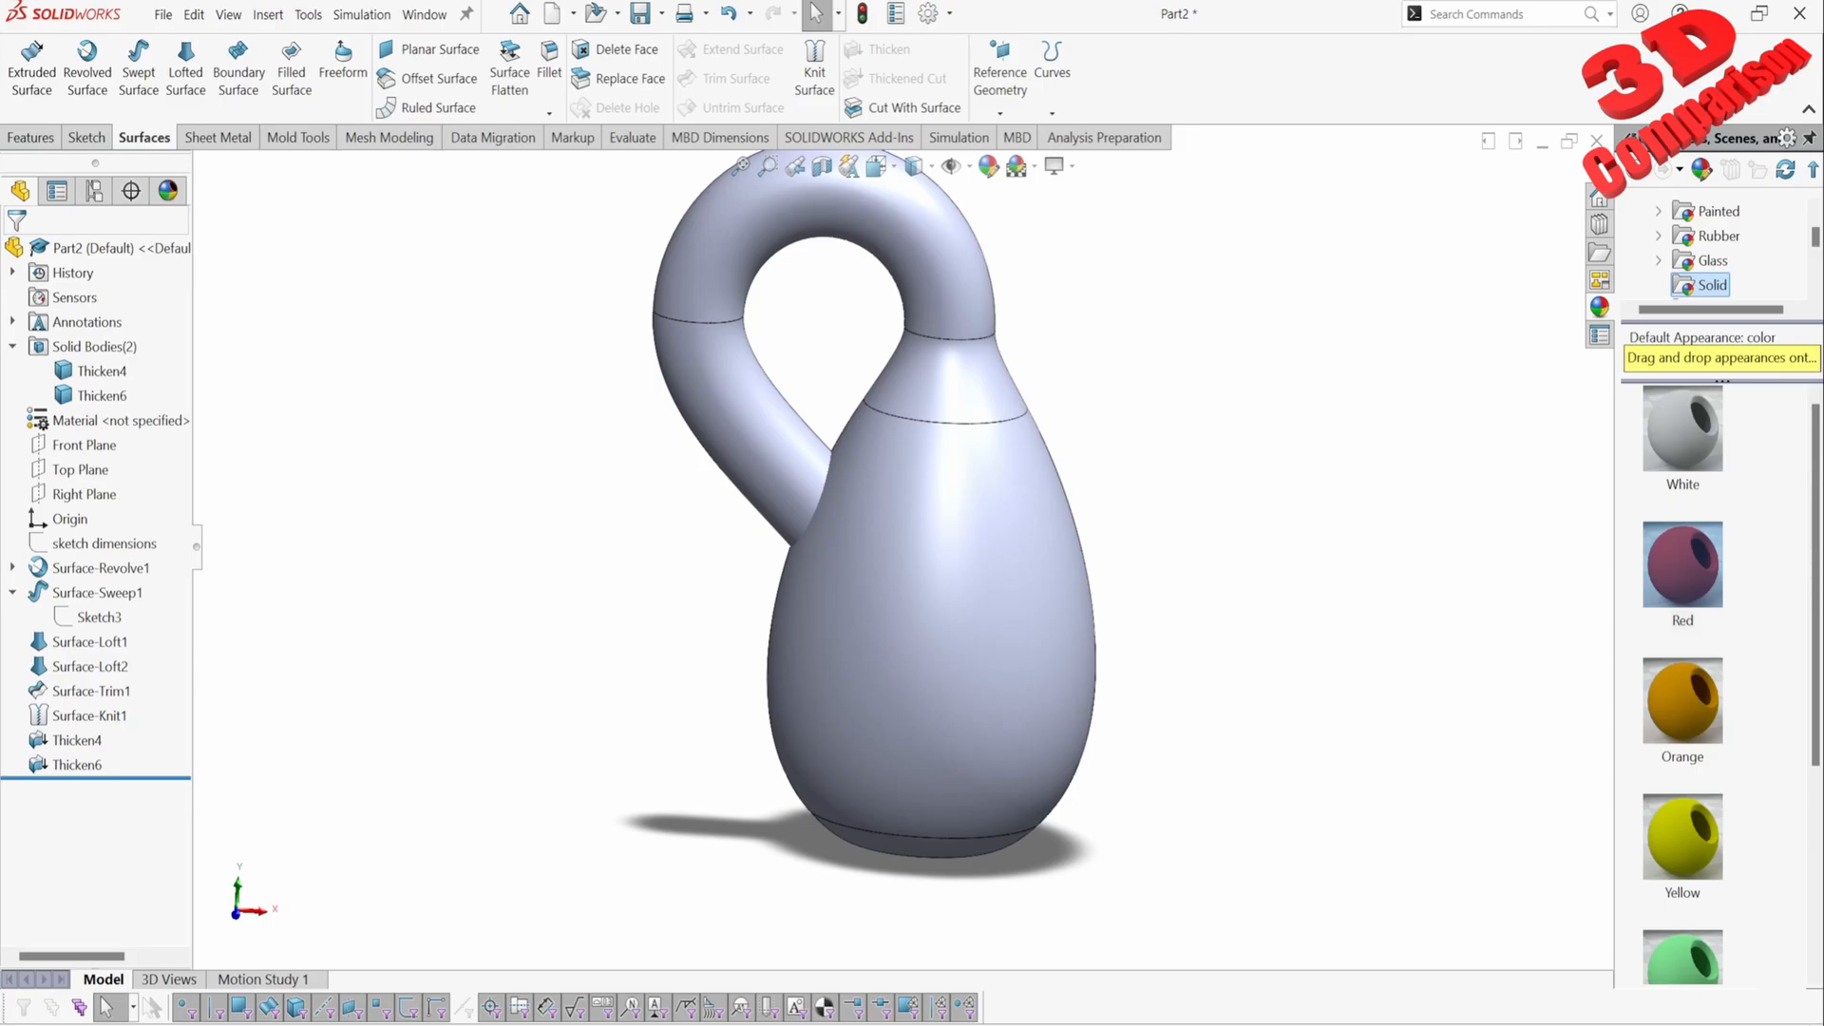
# Step: Examine both thickened features and the overlap where the tube crosses the bottle wall, using a Front Plane section view, and leave the section view
pyautogui.click(76, 740)
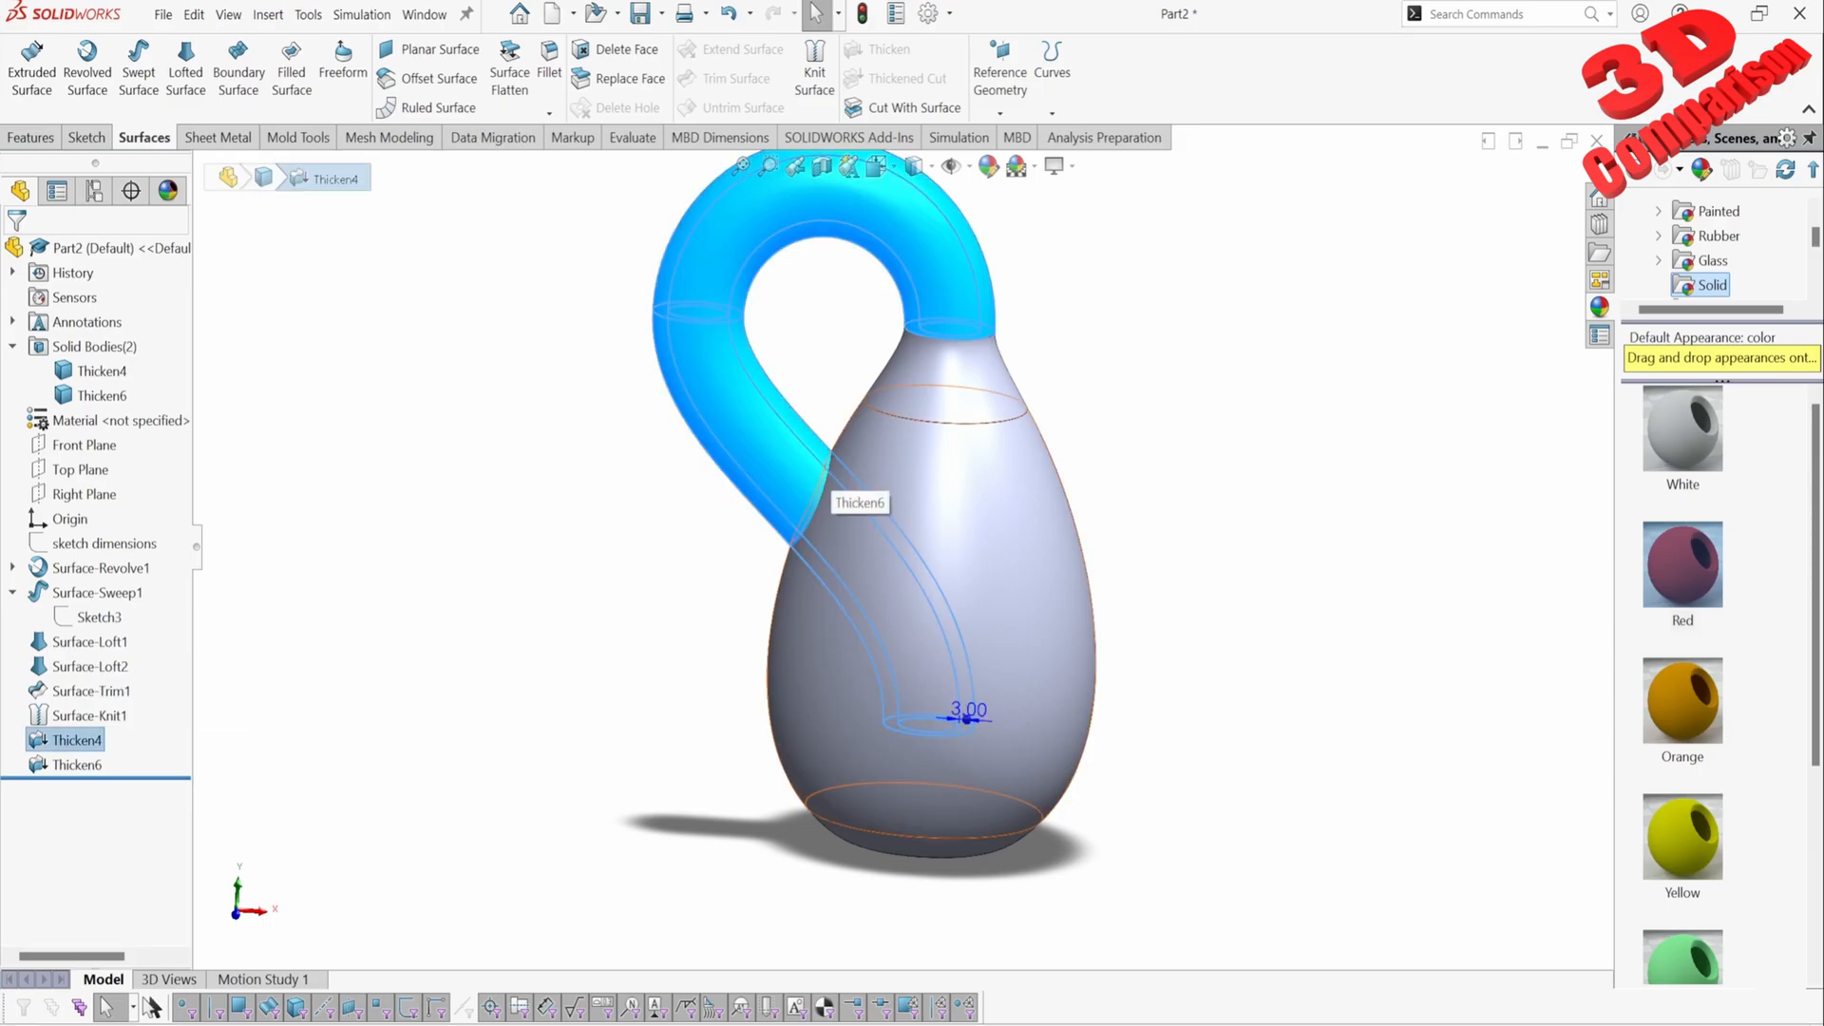
pyautogui.click(76, 765)
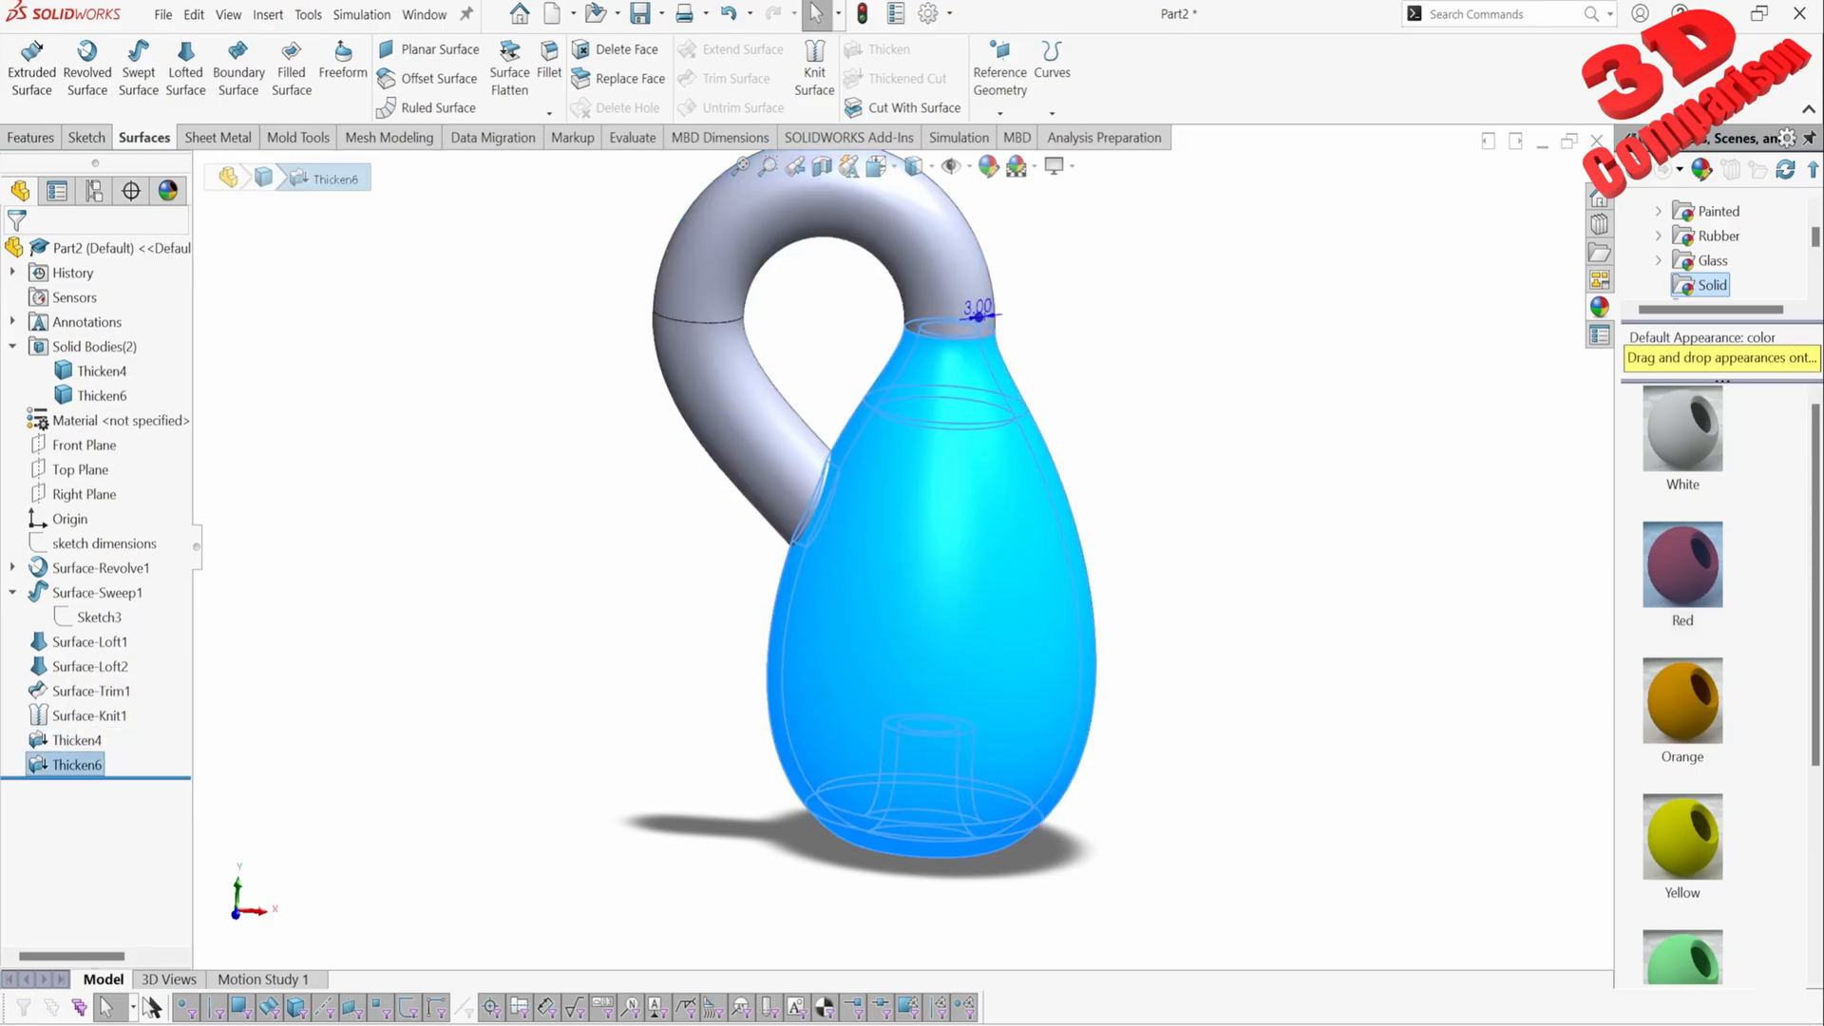
pyautogui.click(822, 167)
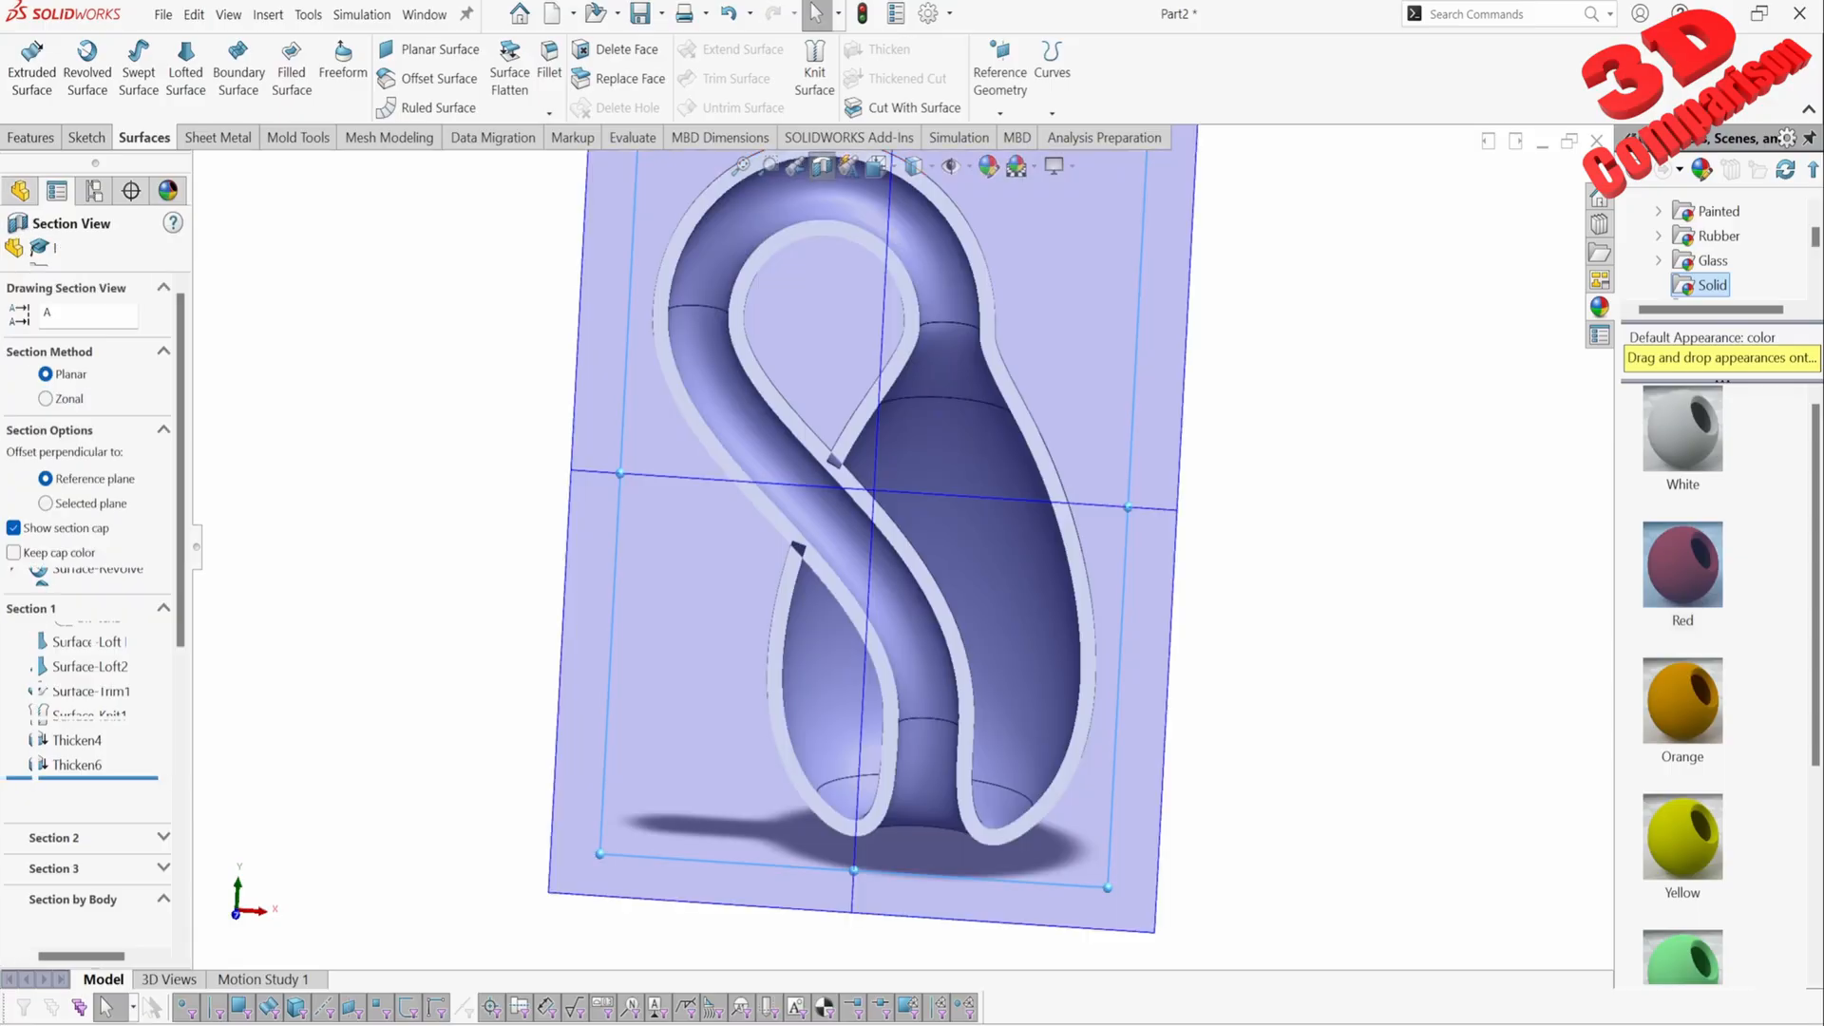
pyautogui.scroll(-10, 827, 442)
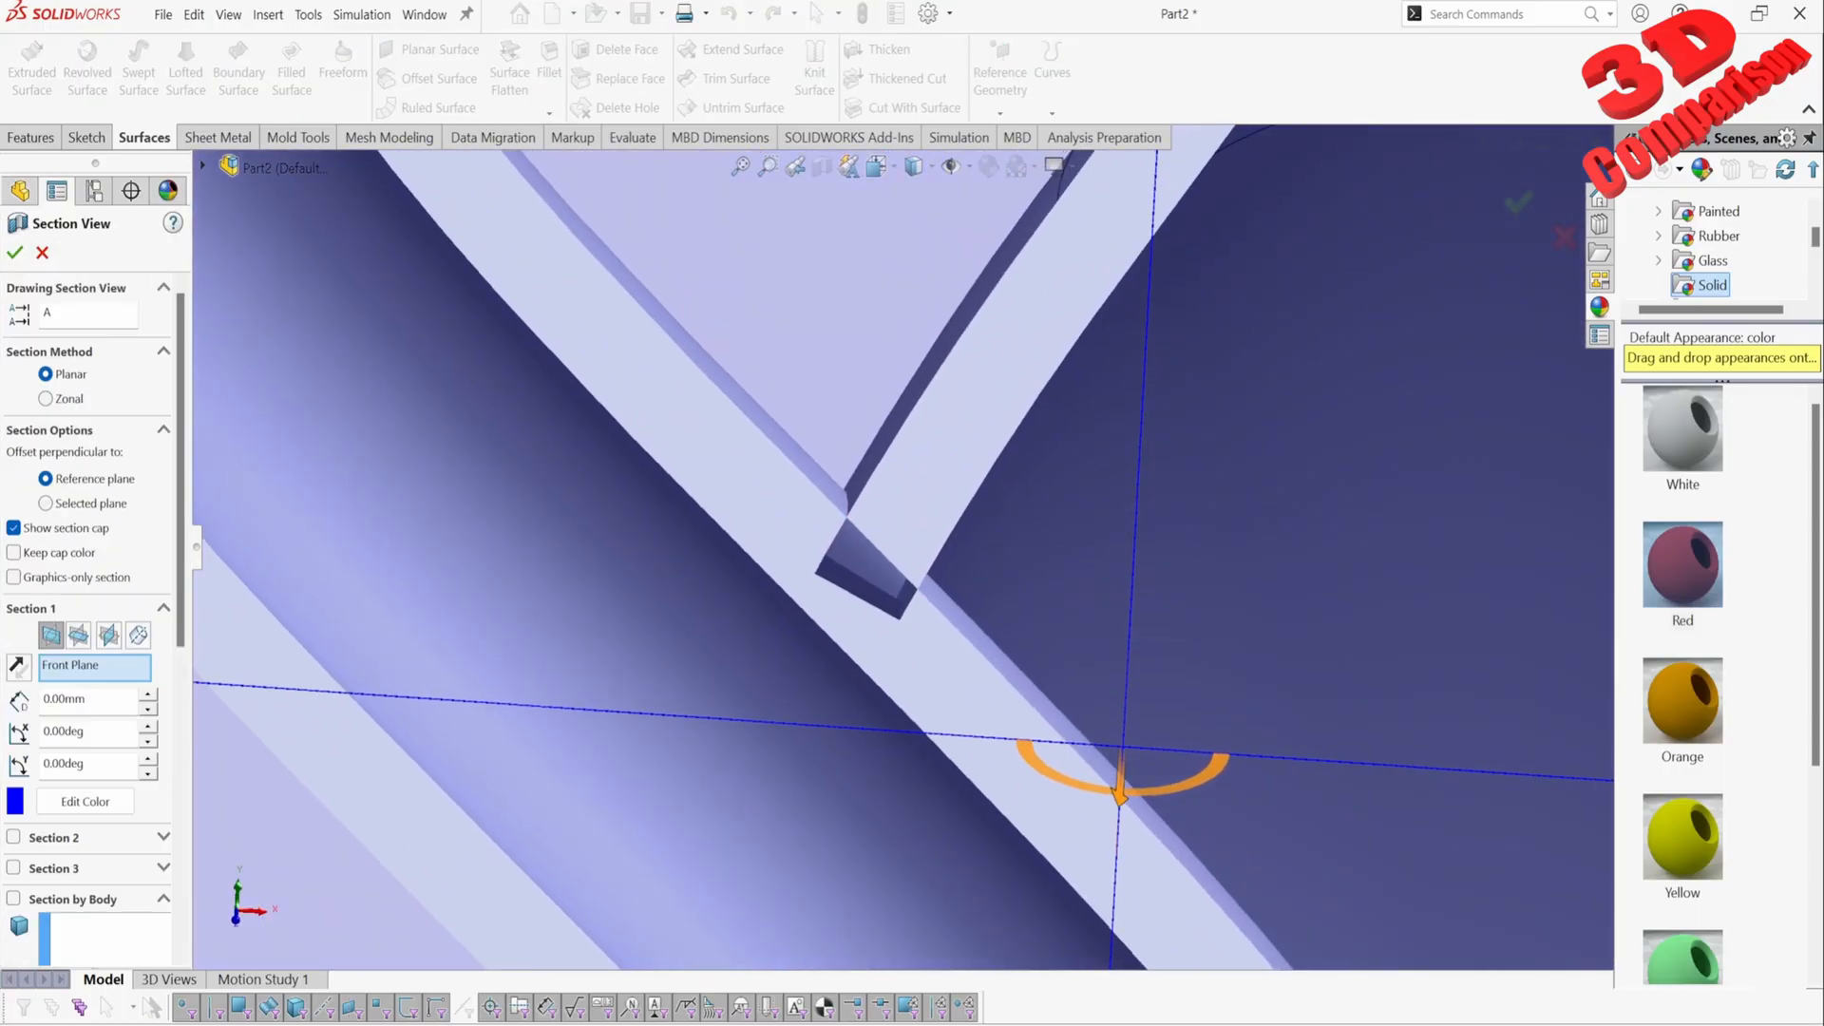
pyautogui.moveTo(826, 494); pyautogui.dragTo(793, 461, button='middle')
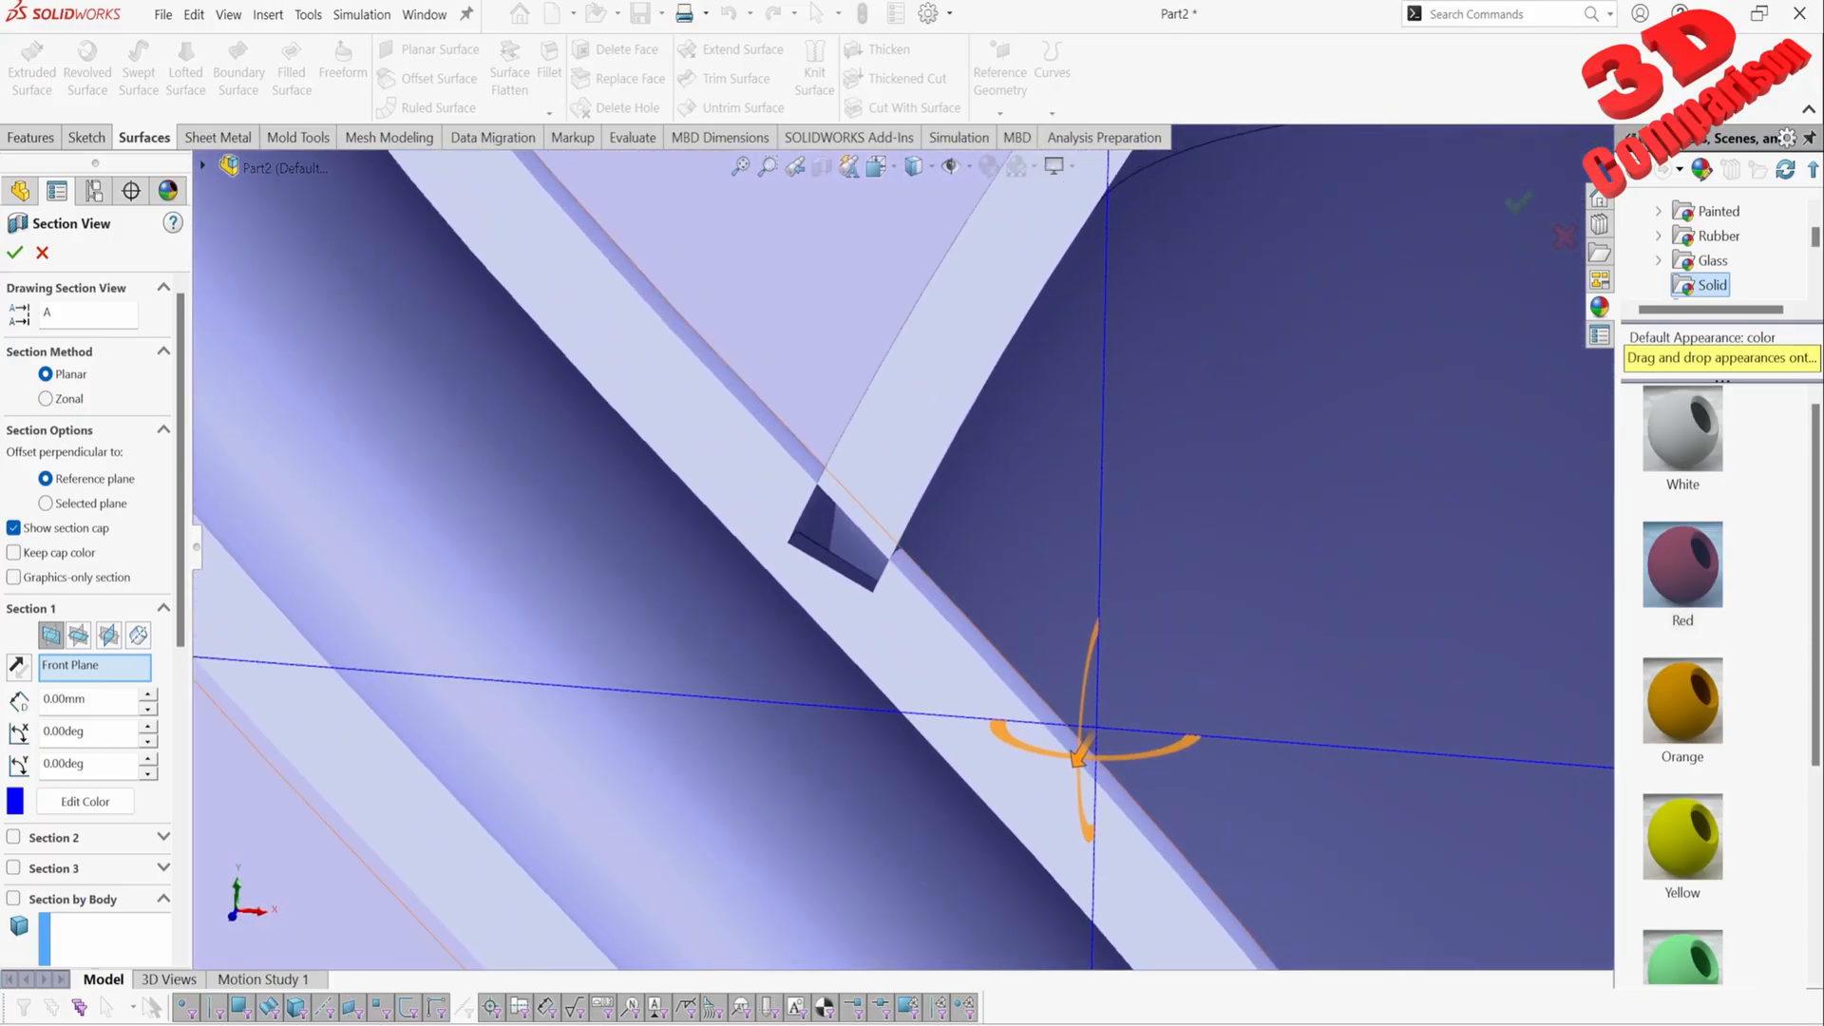
pyautogui.scroll(-4, 881, 540)
pyautogui.moveTo(882, 540); pyautogui.dragTo(912, 549, button='middle')
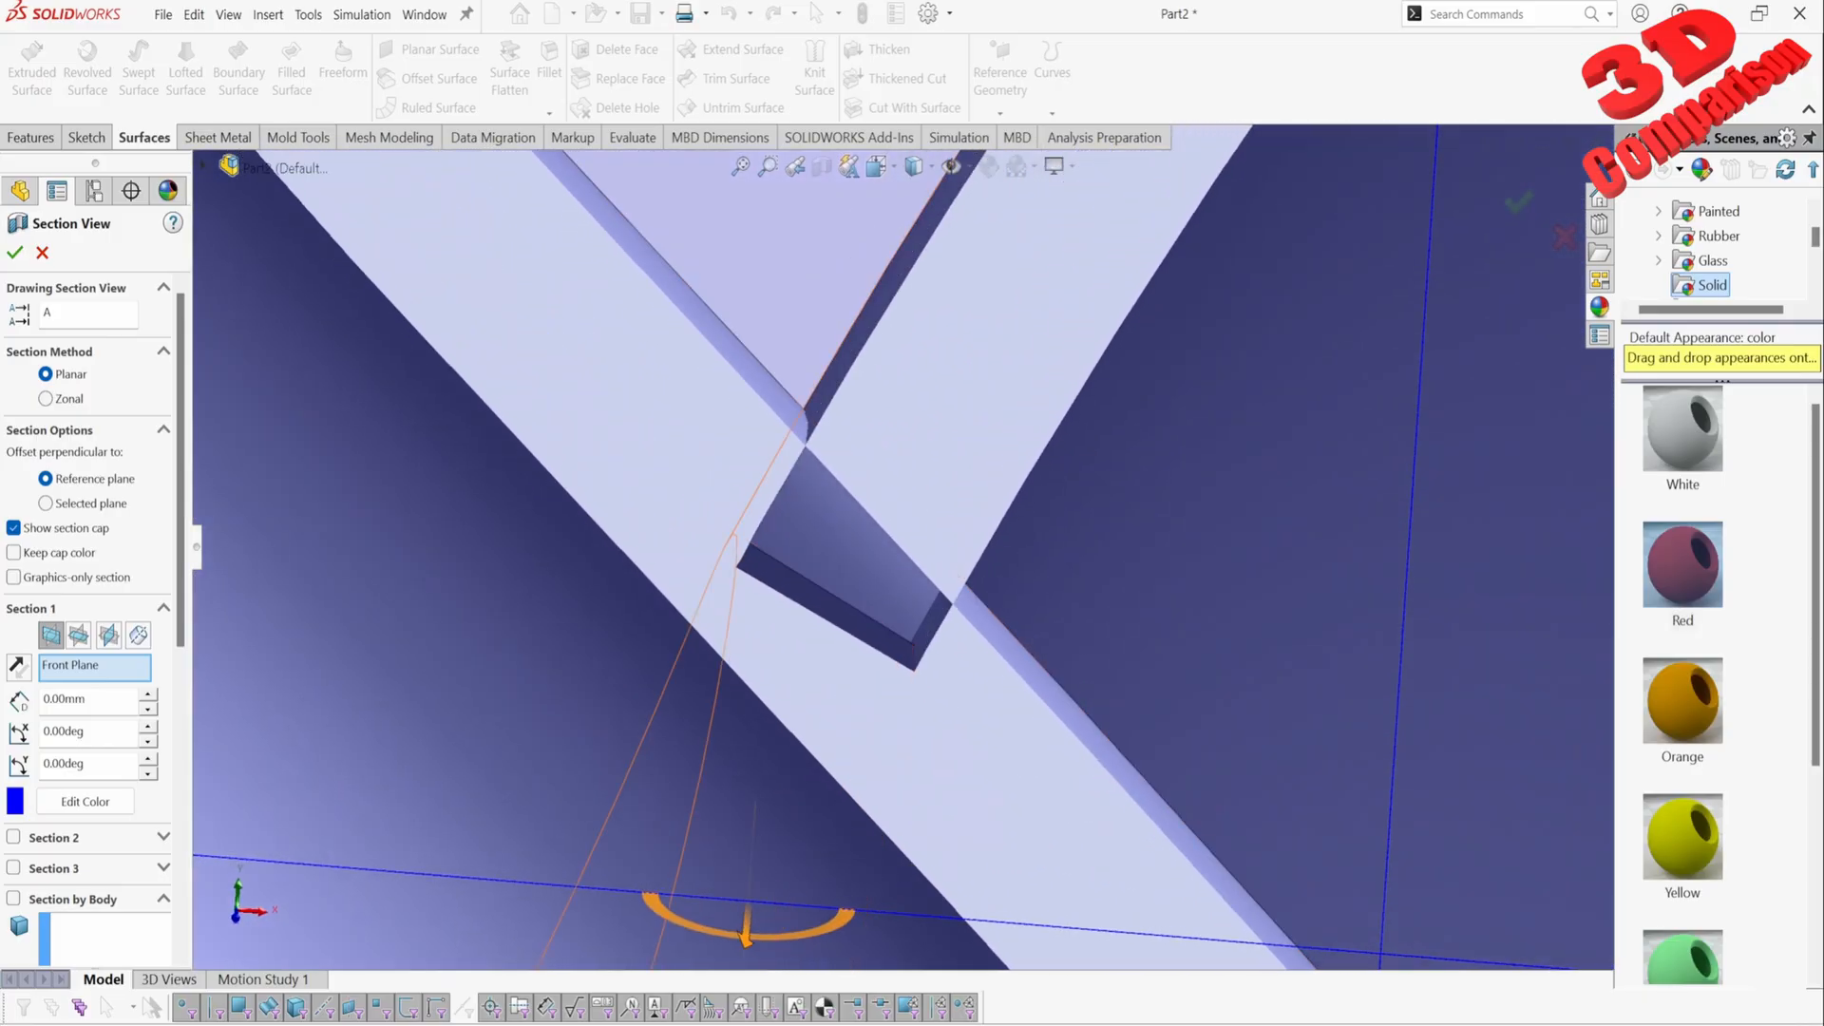
pyautogui.scroll(4, 912, 549)
pyautogui.scroll(5, 937, 470)
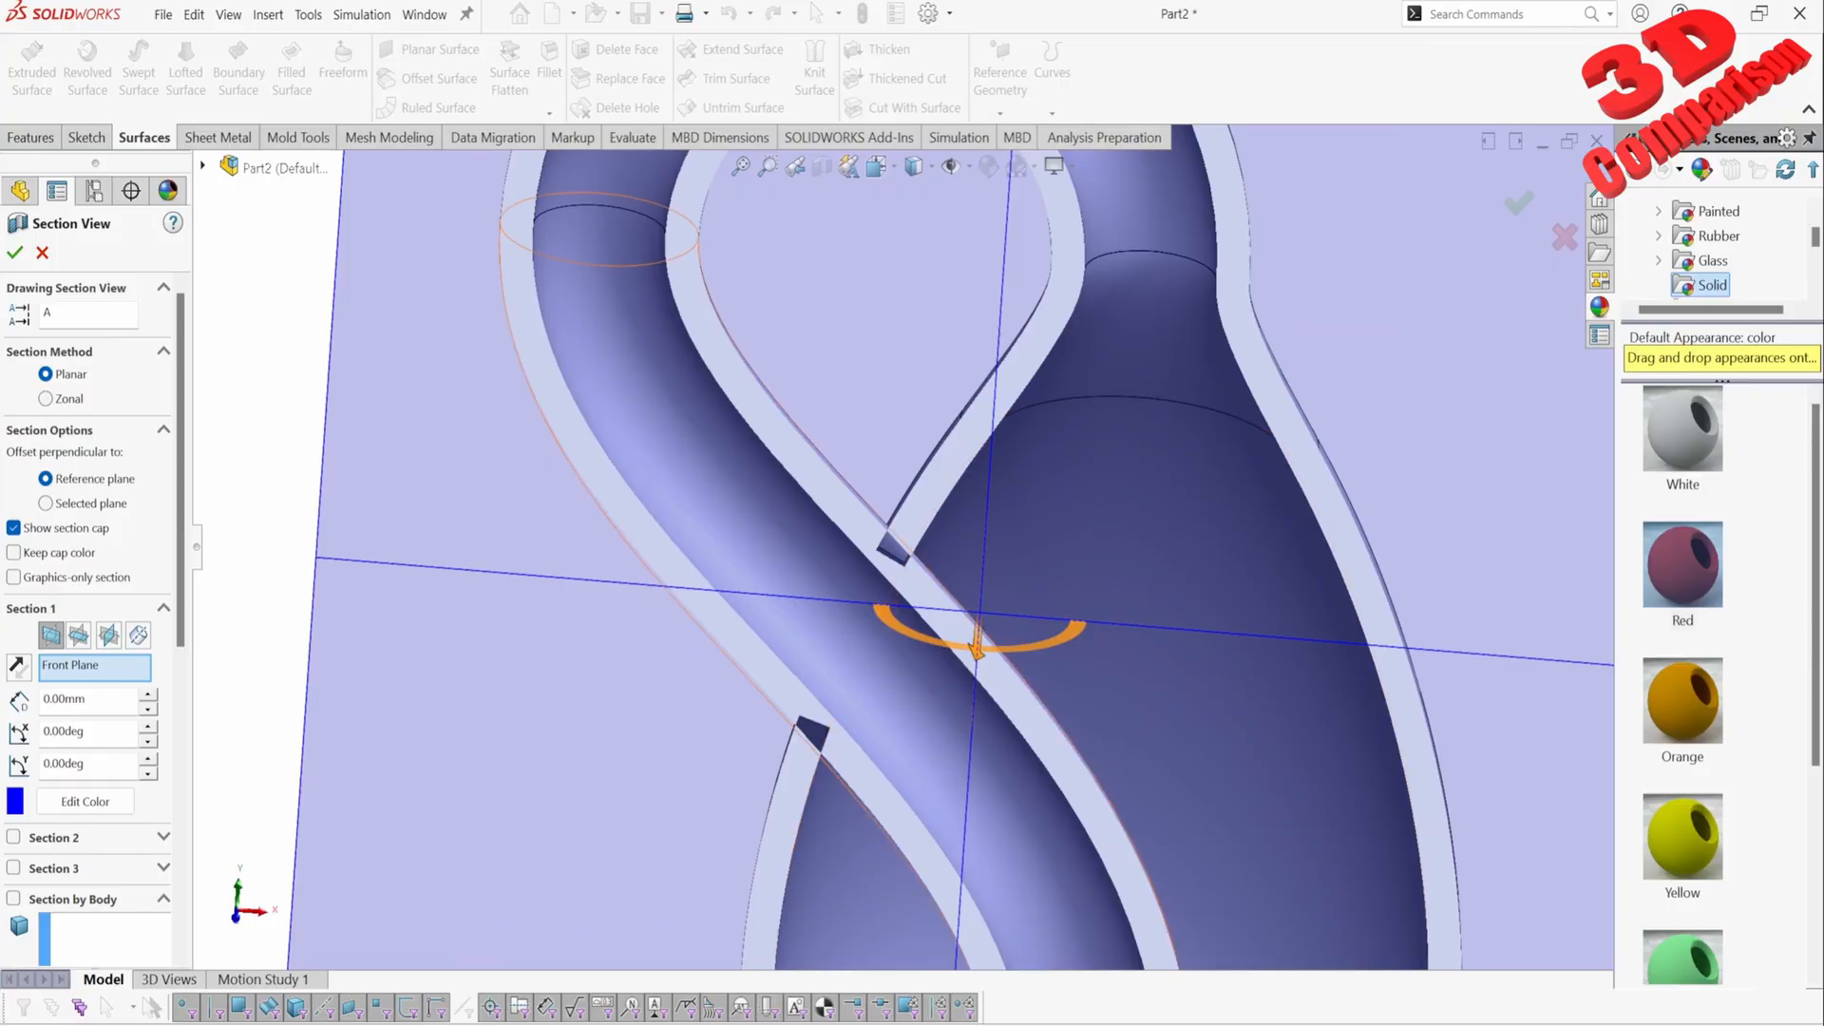
pyautogui.scroll(-3, 788, 771)
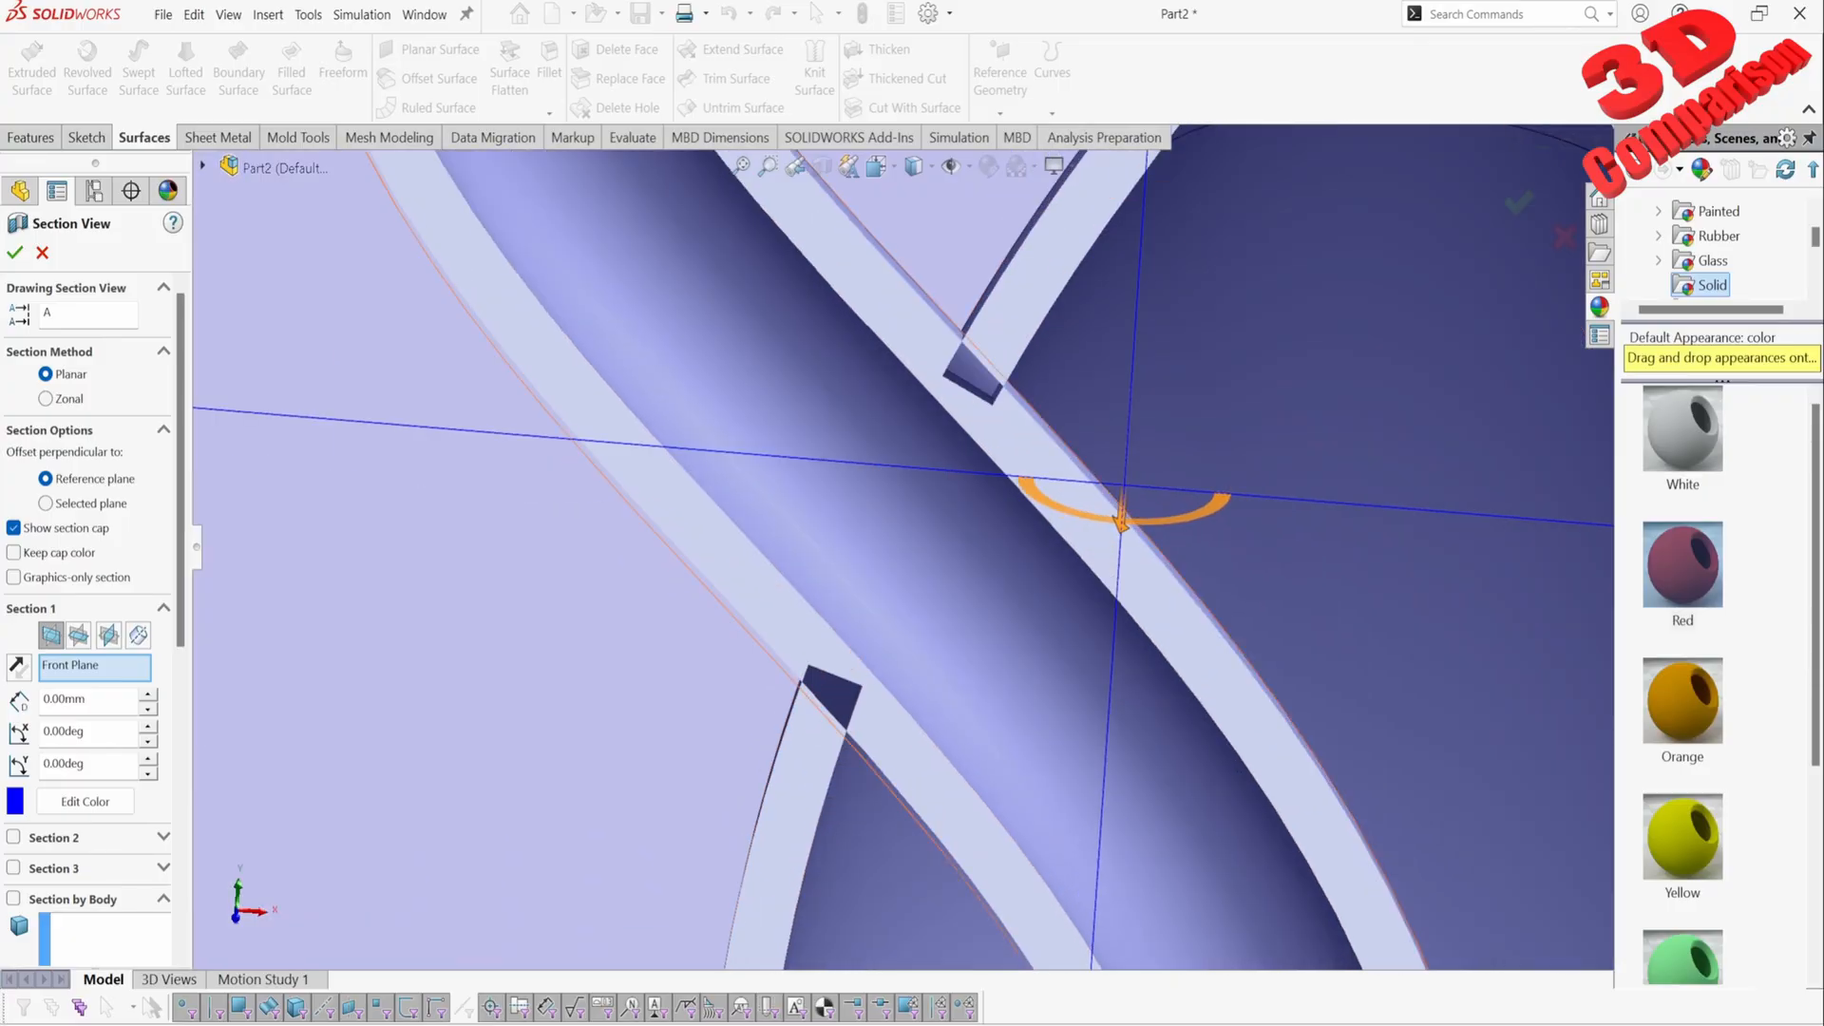
pyautogui.moveTo(836, 703)
pyautogui.mouseDown(button='middle')
pyautogui.moveTo(926, 699)
pyautogui.moveTo(822, 701)
pyautogui.mouseUp(button='middle')
pyautogui.scroll(4, 904, 545)
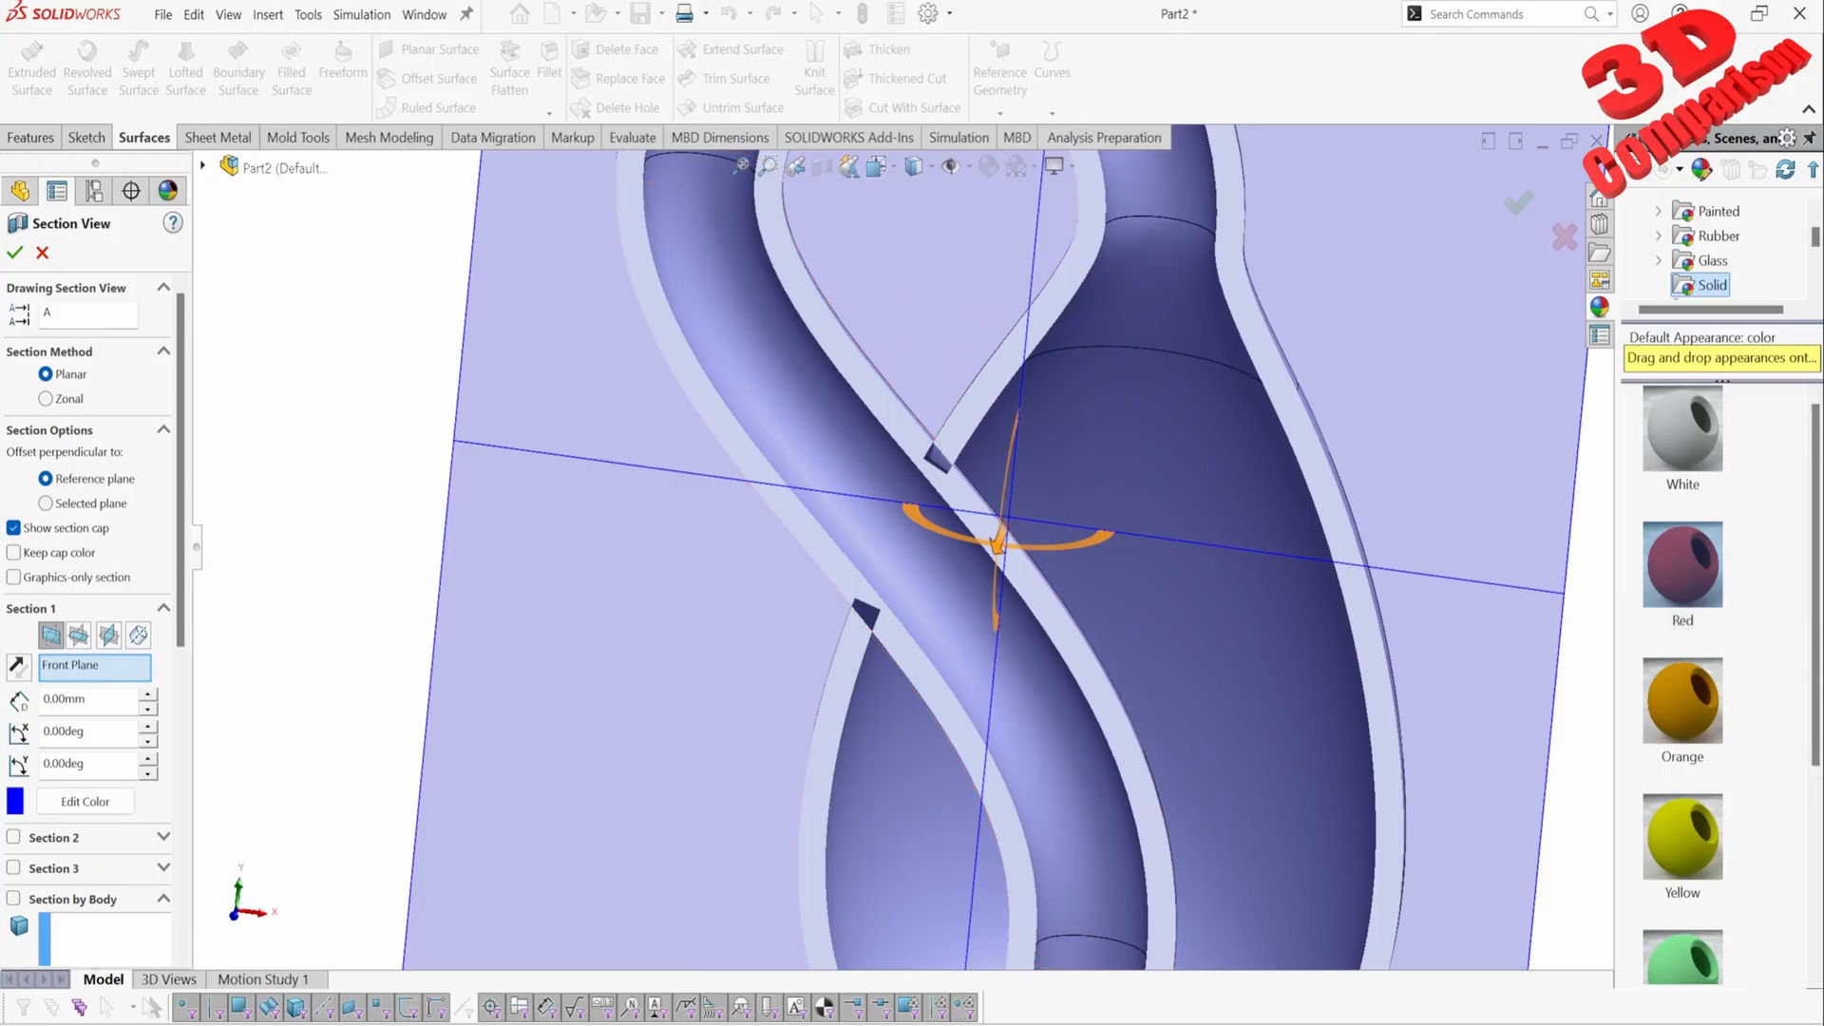
pyautogui.click(42, 252)
# Step: Hide the thickened tube body and section the remaining bottle wall body along the Front Plane
pyautogui.click(100, 370)
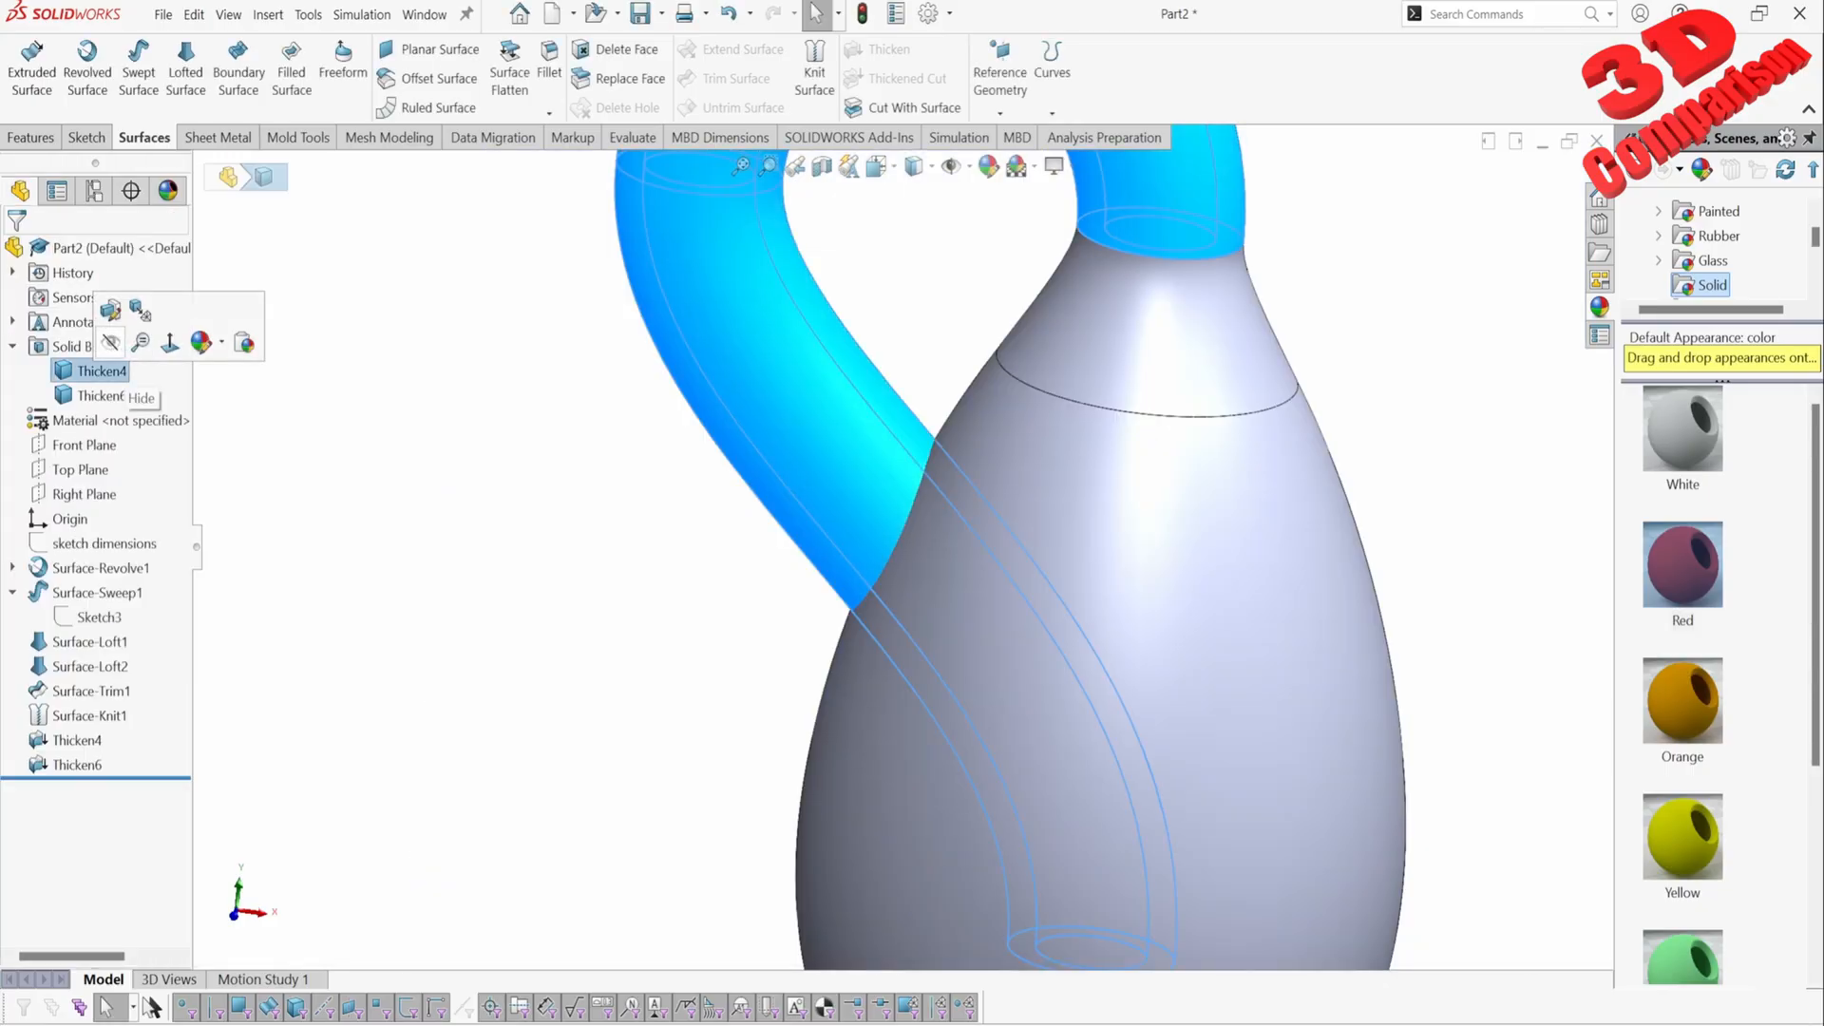
pyautogui.click(109, 313)
pyautogui.click(822, 166)
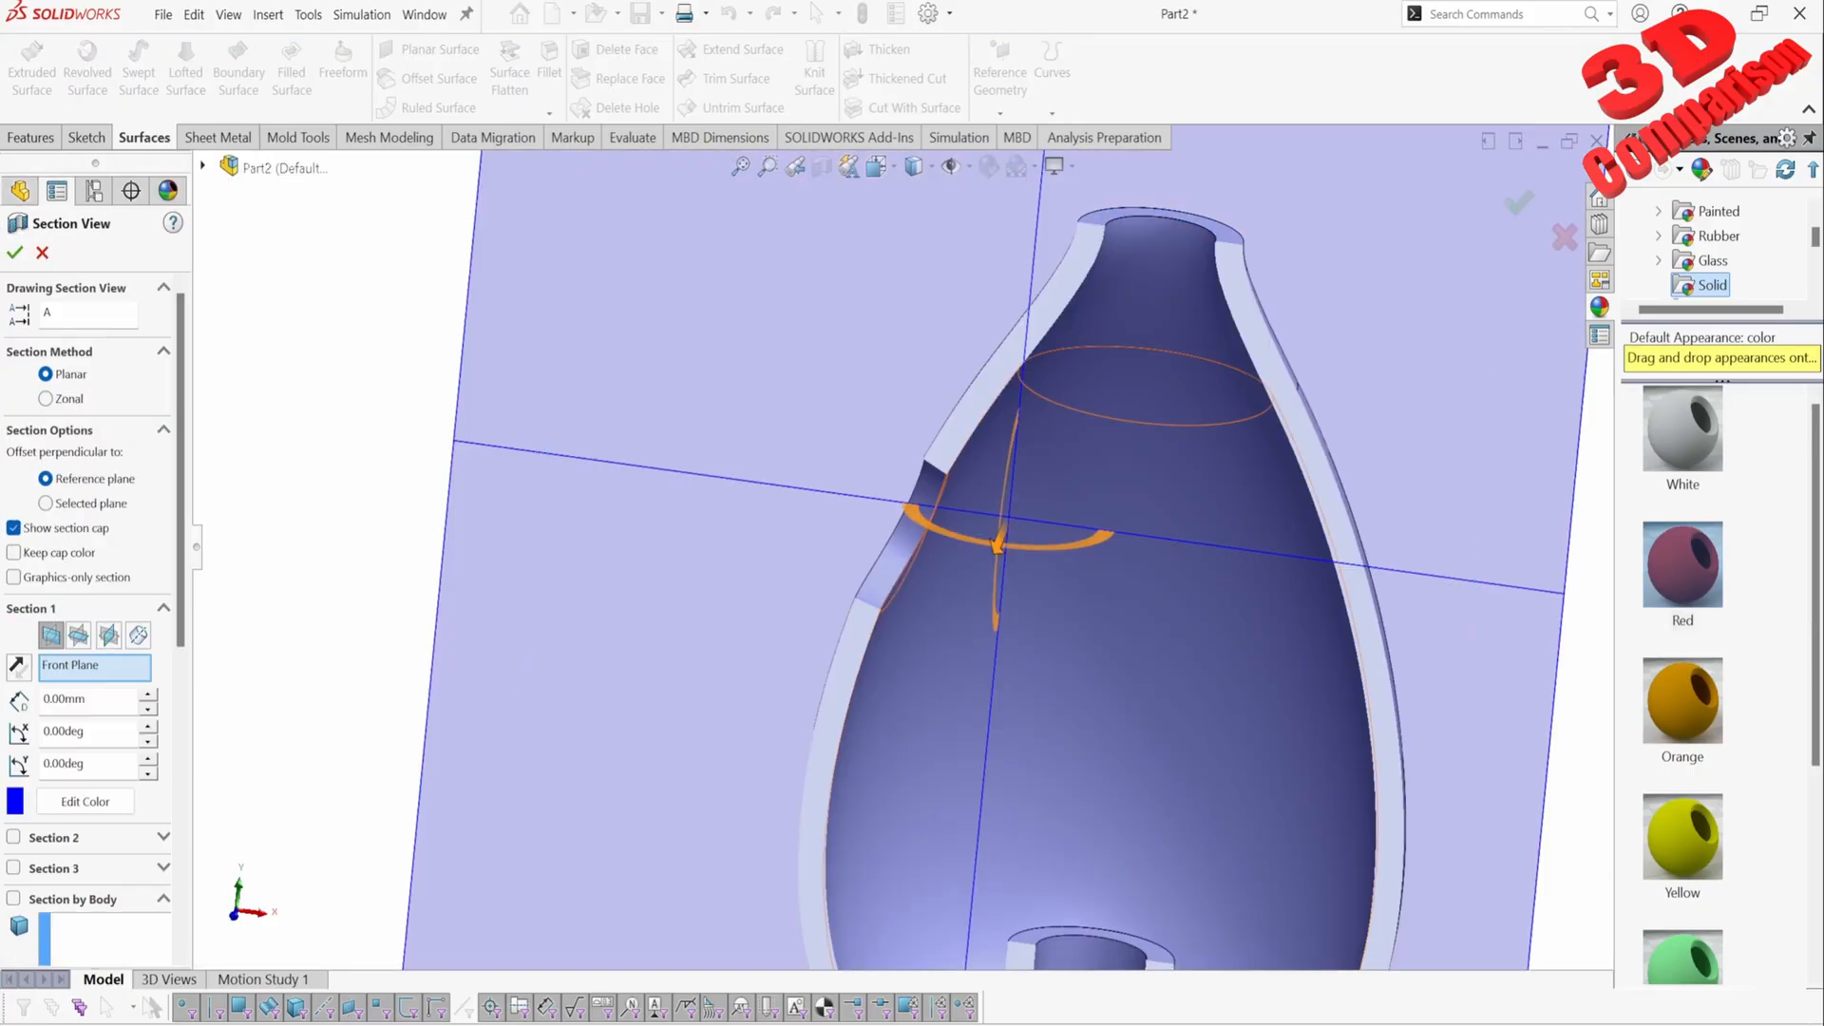
pyautogui.click(14, 252)
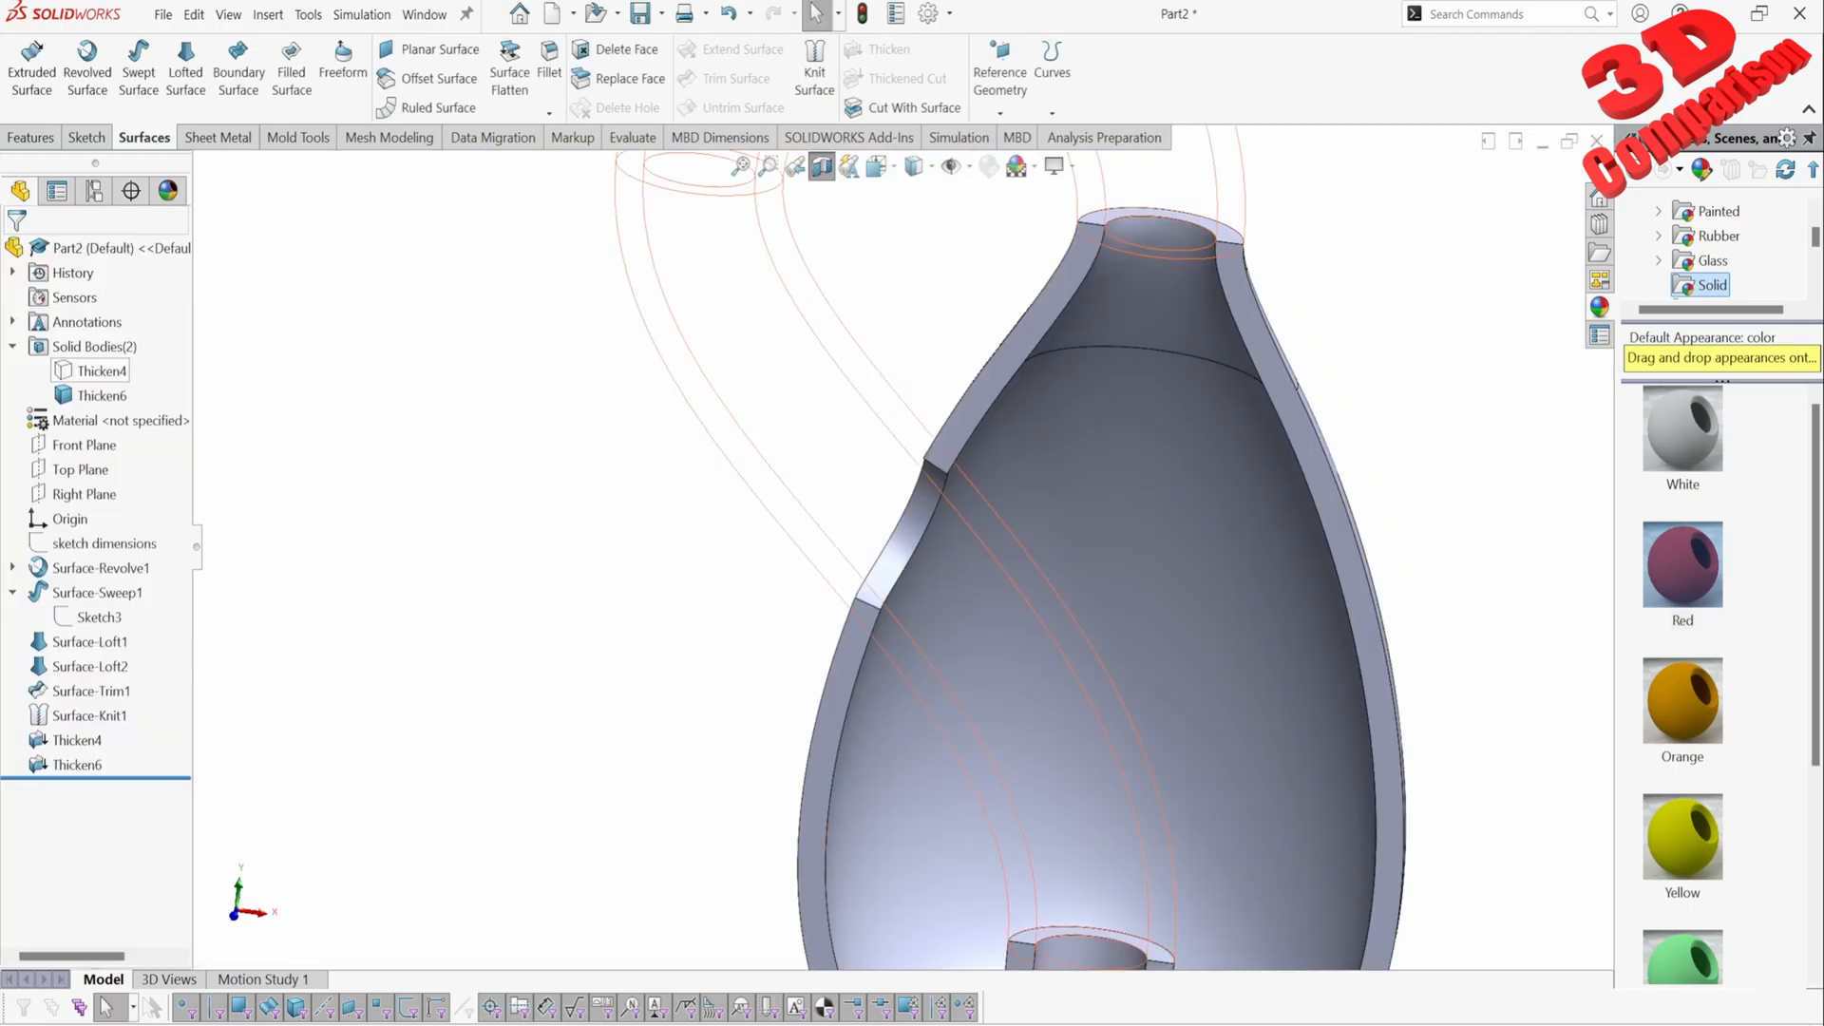
# Step: Inspect the tube and bottle wall bodies separately in the section by swapping which one is shown, ending with the bottle wall alone
pyautogui.click(102, 396)
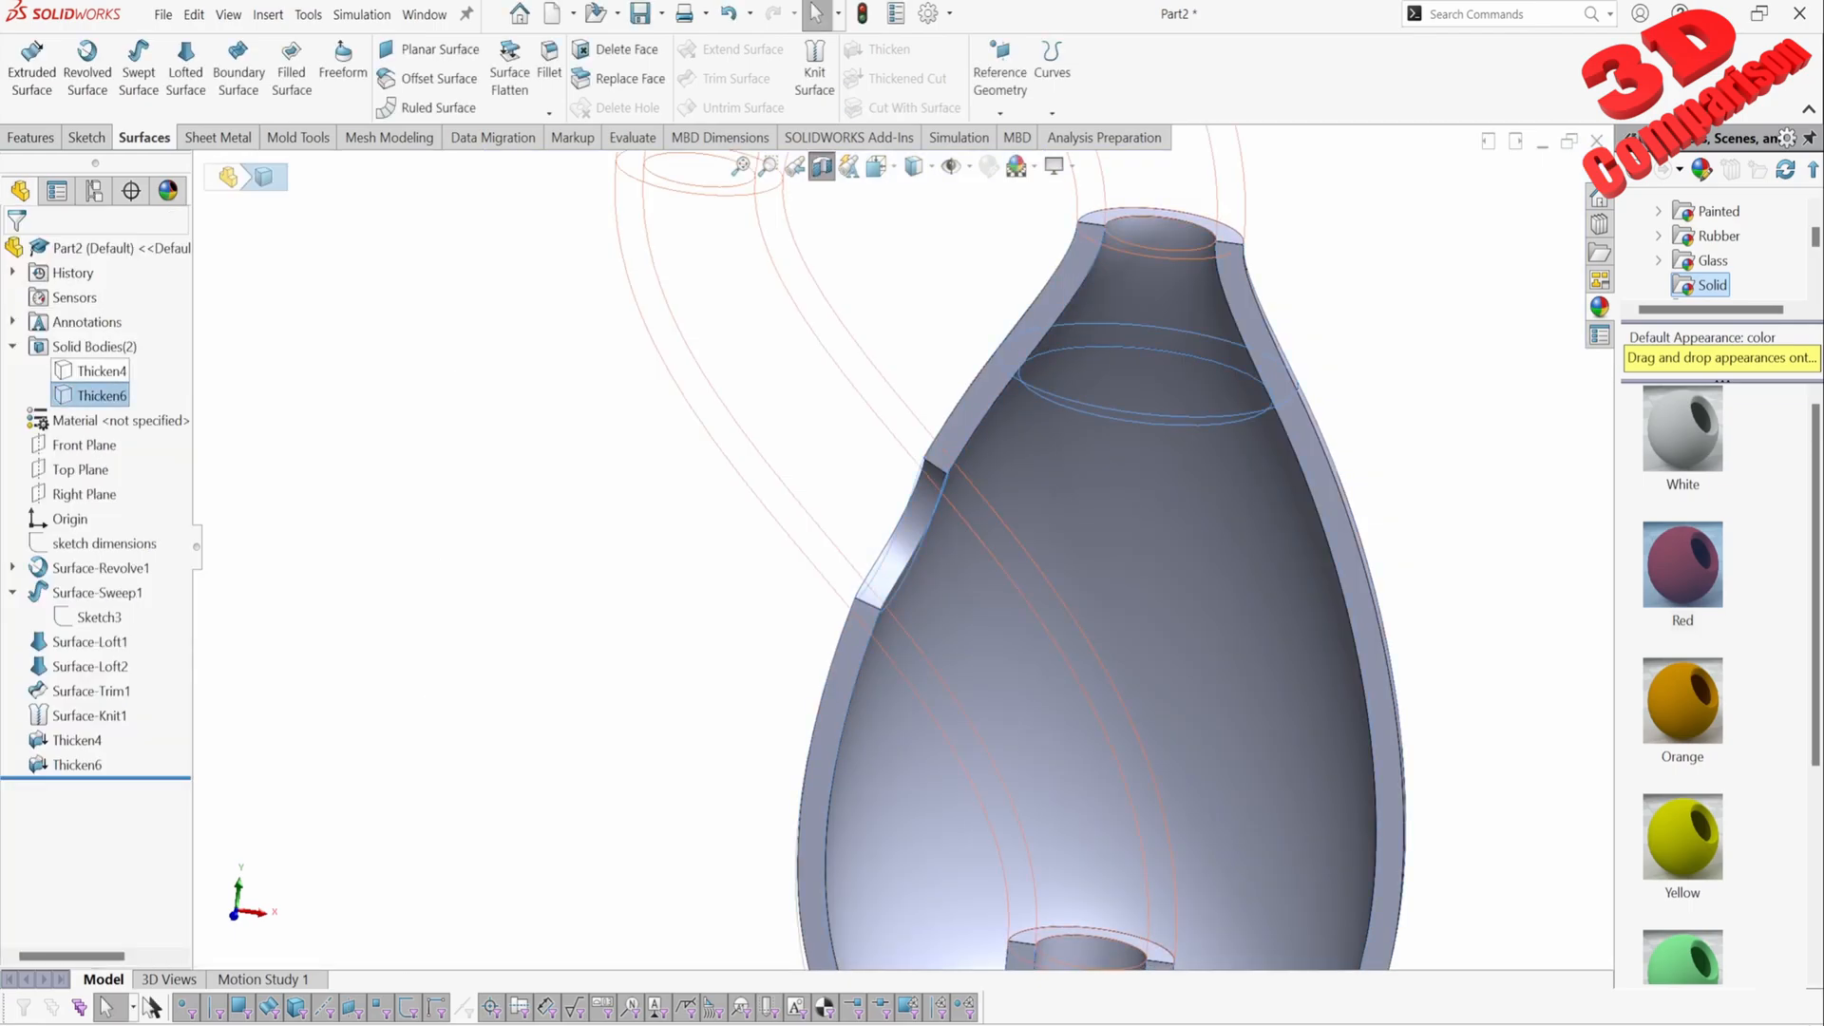
pyautogui.click(101, 371)
pyautogui.click(107, 315)
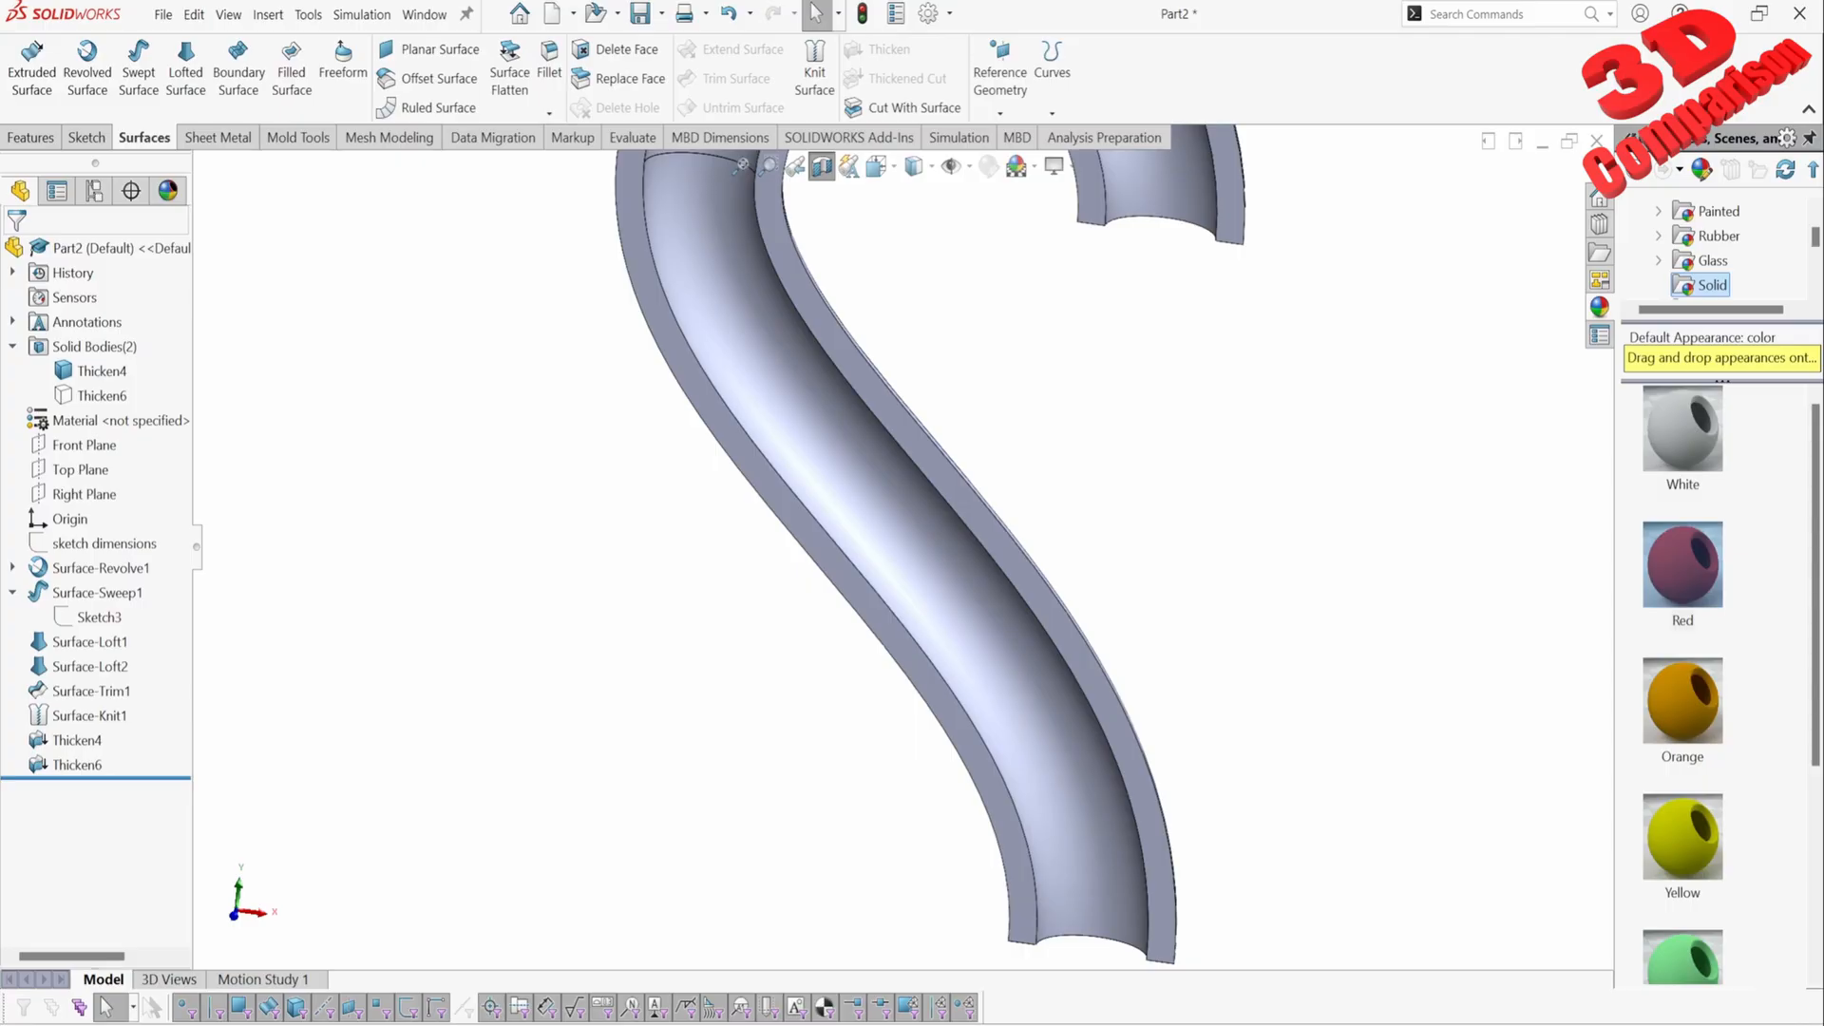
pyautogui.click(102, 370)
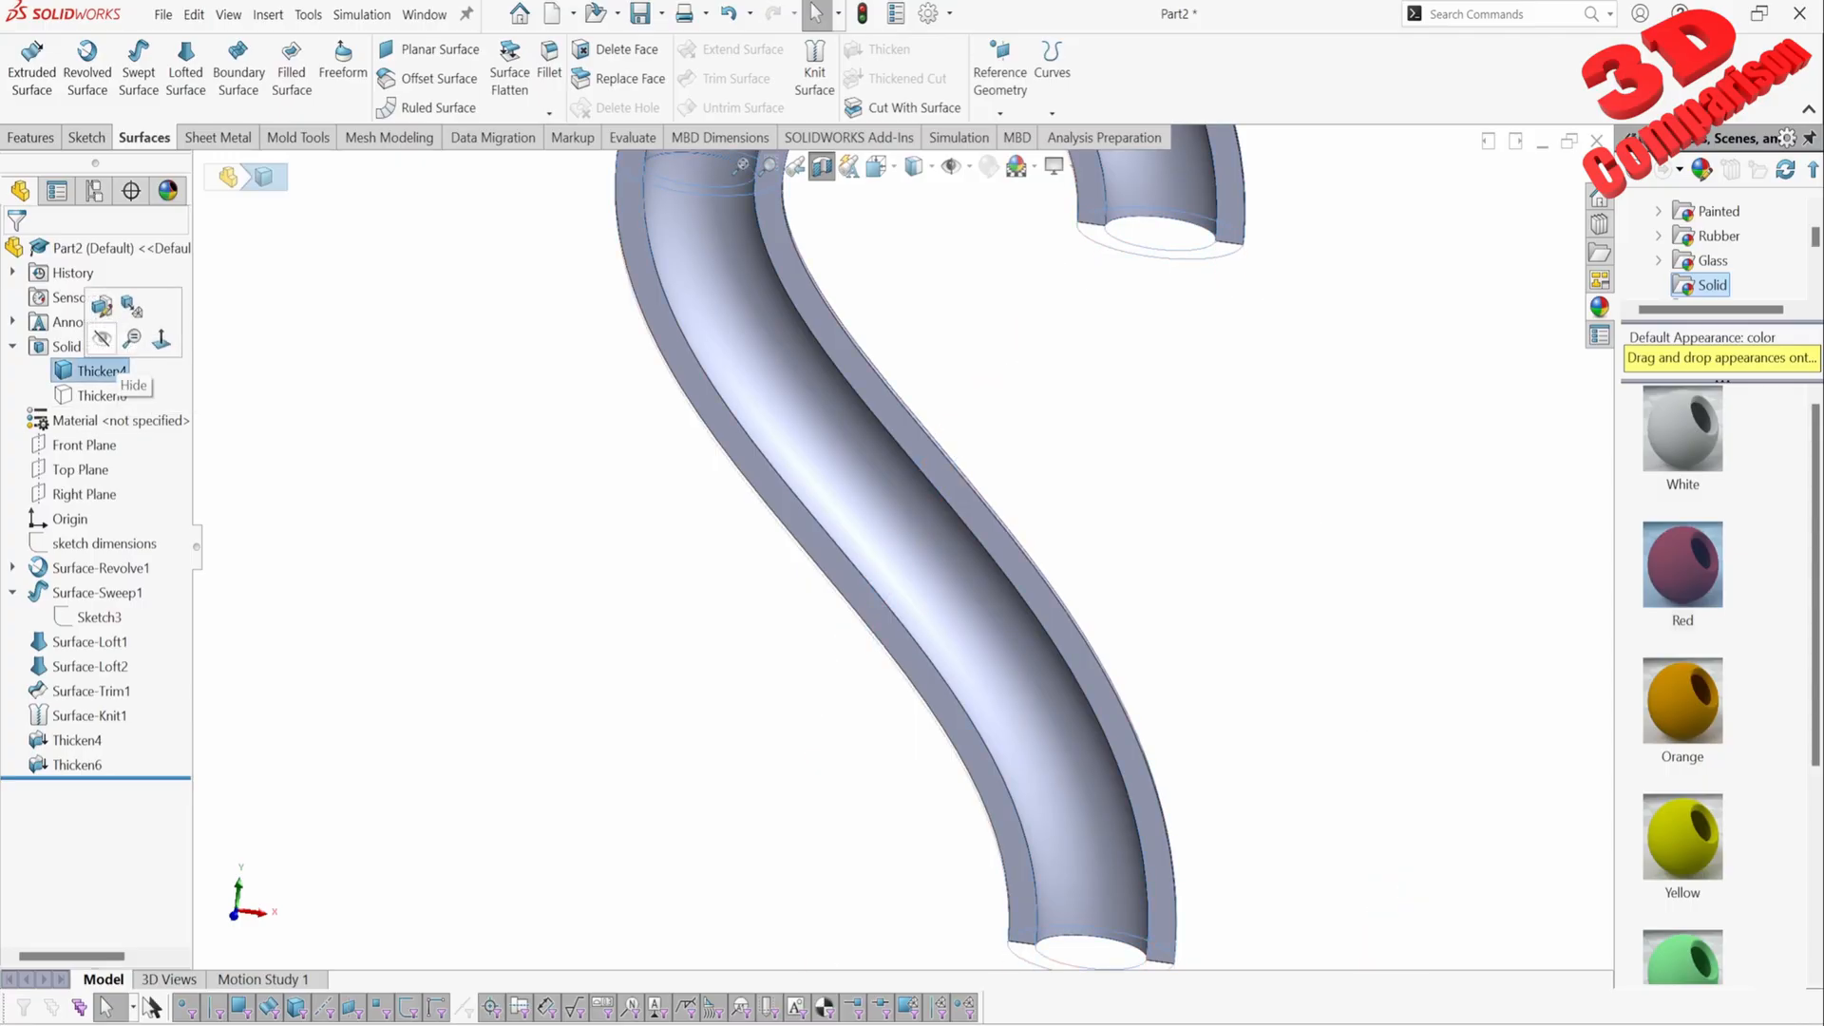
pyautogui.keyDown('ctrl'); pyautogui.click(101, 395); pyautogui.keyUp('ctrl')
pyautogui.click(118, 361)
pyautogui.moveTo(1009, 651); pyautogui.dragTo(1026, 705, button='middle')
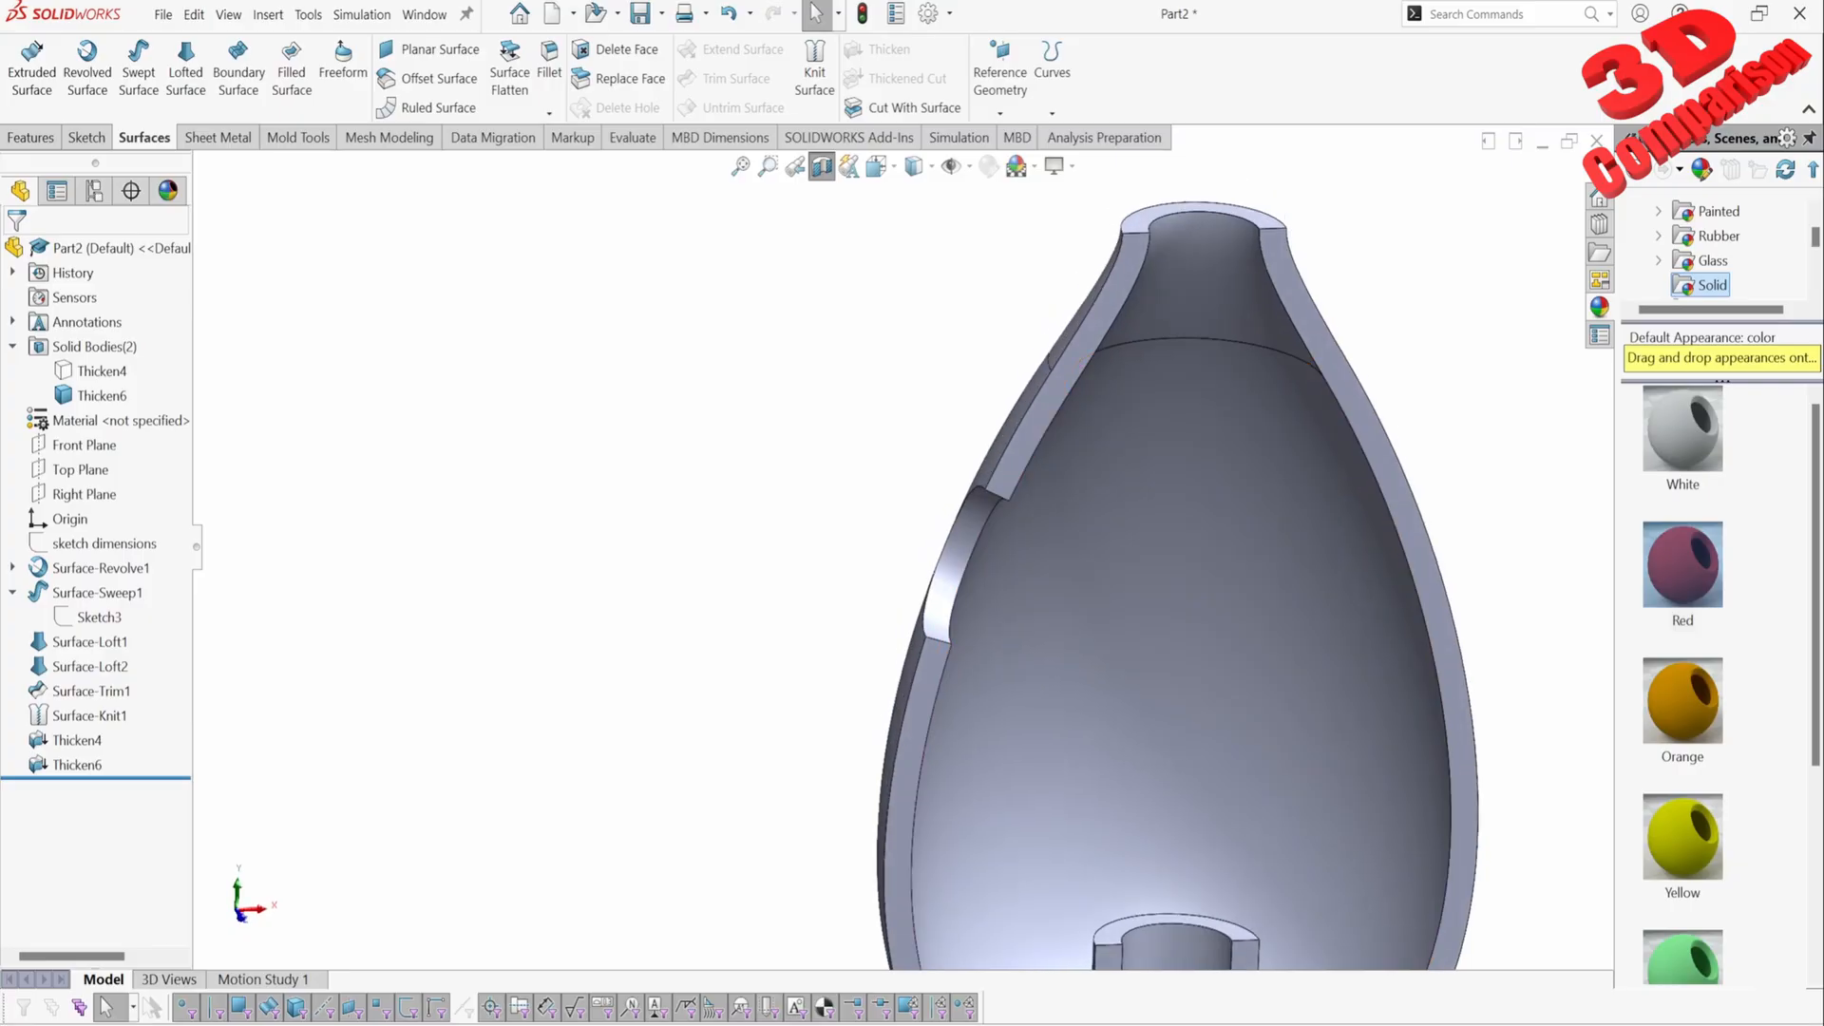
# Step: Show the tube body together with the bottle wall and examine up close where their sectioned walls overlap
pyautogui.click(102, 372)
pyautogui.click(135, 348)
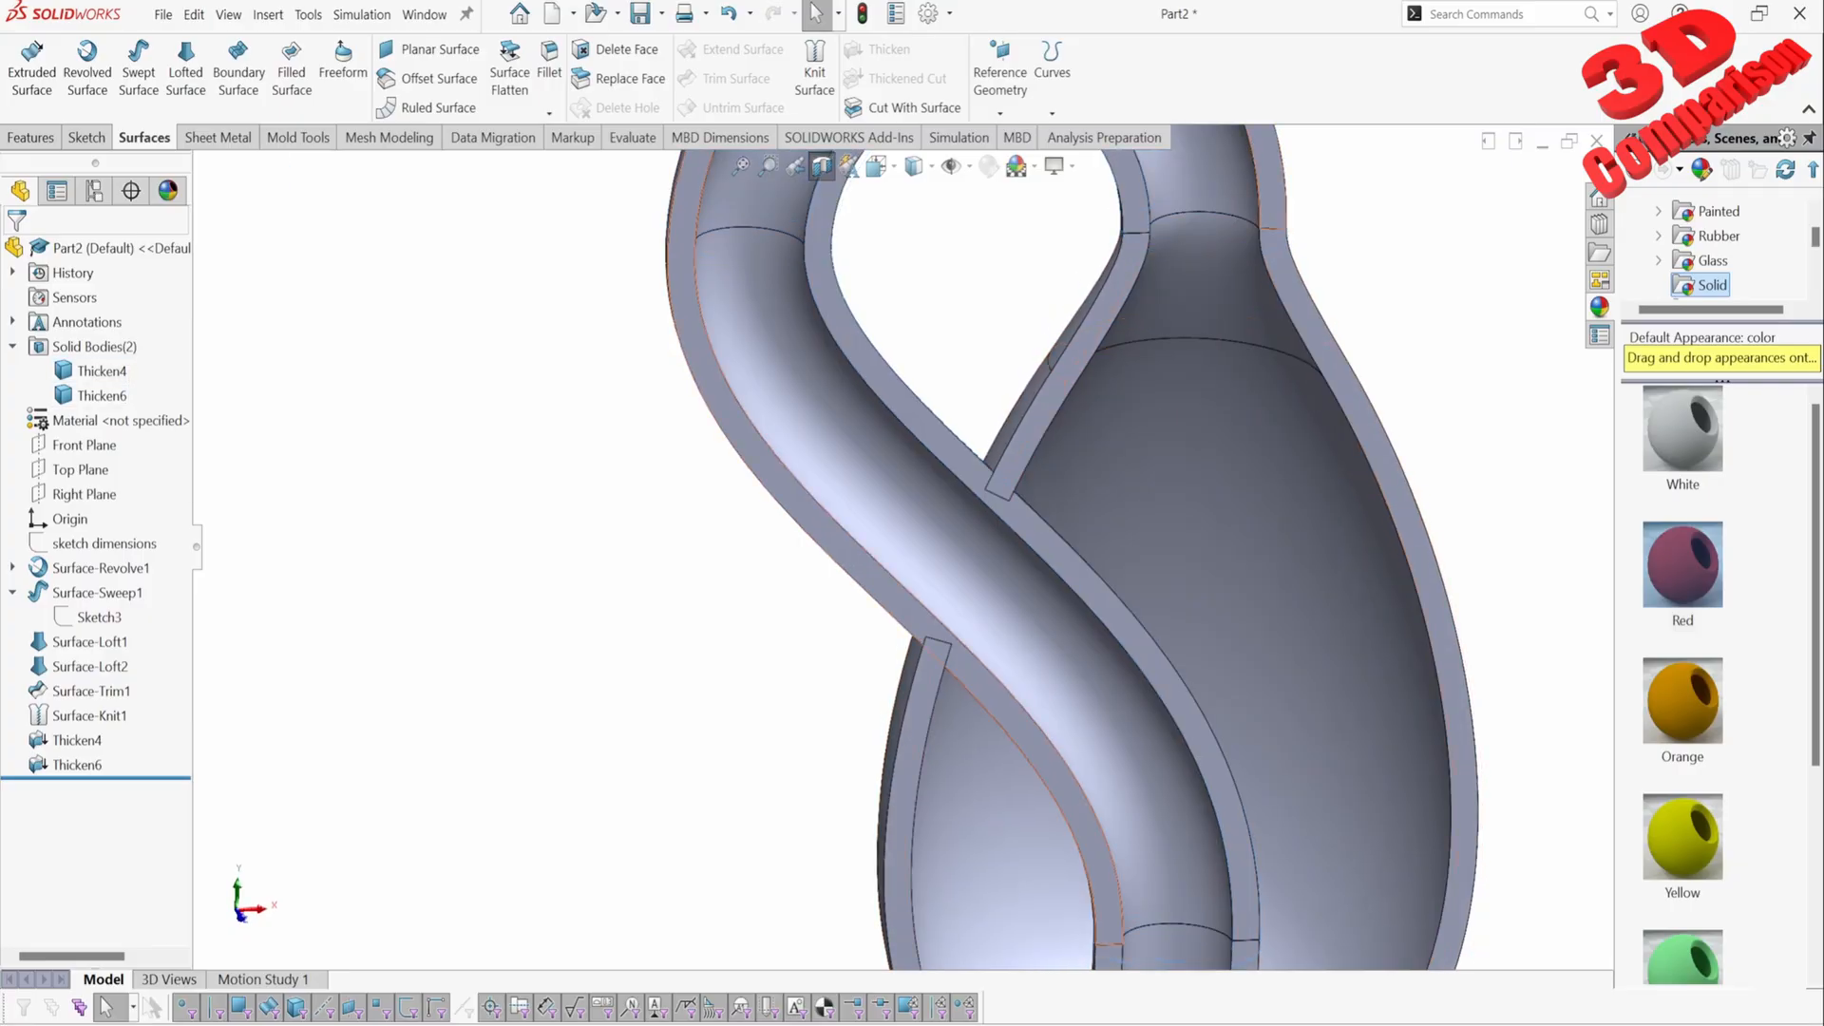
pyautogui.moveTo(1026, 607)
pyautogui.mouseDown(button='middle')
pyautogui.moveTo(1071, 576)
pyautogui.moveTo(1119, 579)
pyautogui.moveTo(1005, 605)
pyautogui.mouseUp(button='middle')
pyautogui.moveTo(1112, 631); pyautogui.dragTo(1086, 613, button='middle')
pyautogui.scroll(-3, 1086, 613)
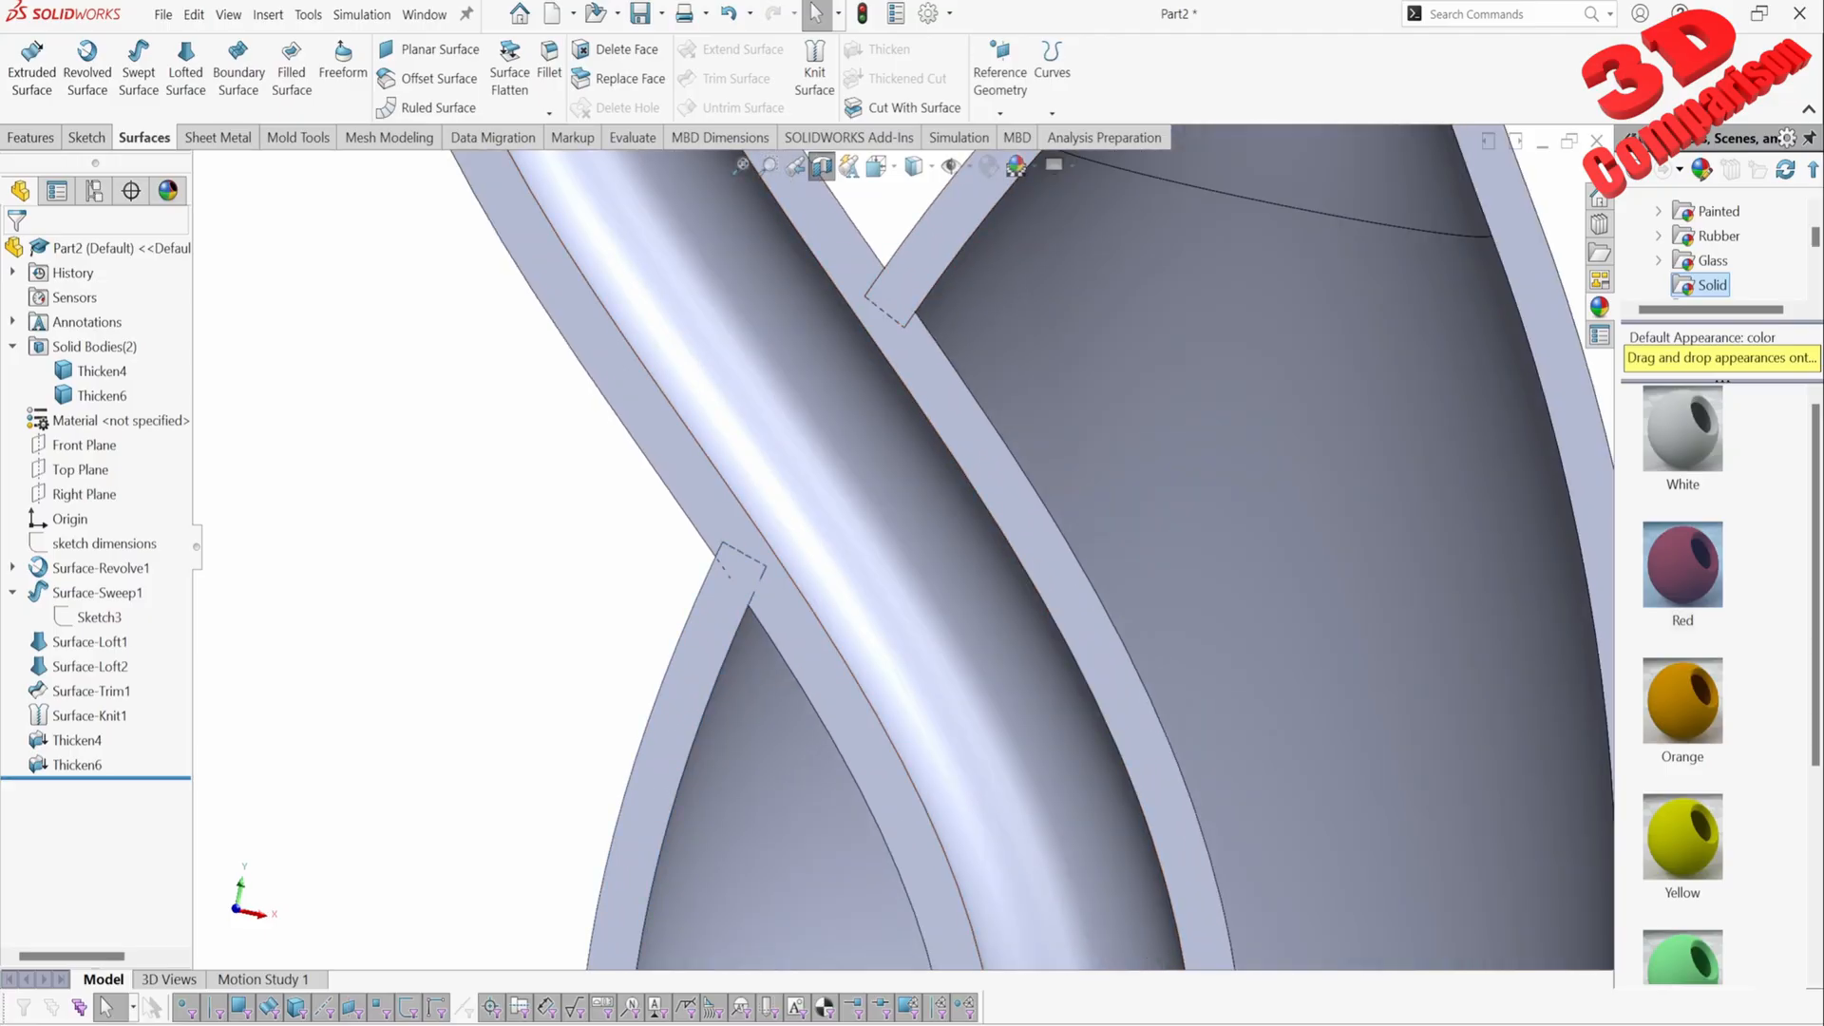
# Step: Try to merge the bottle wall's Thicken6 result with the tube body
pyautogui.click(78, 765)
pyautogui.click(103, 711)
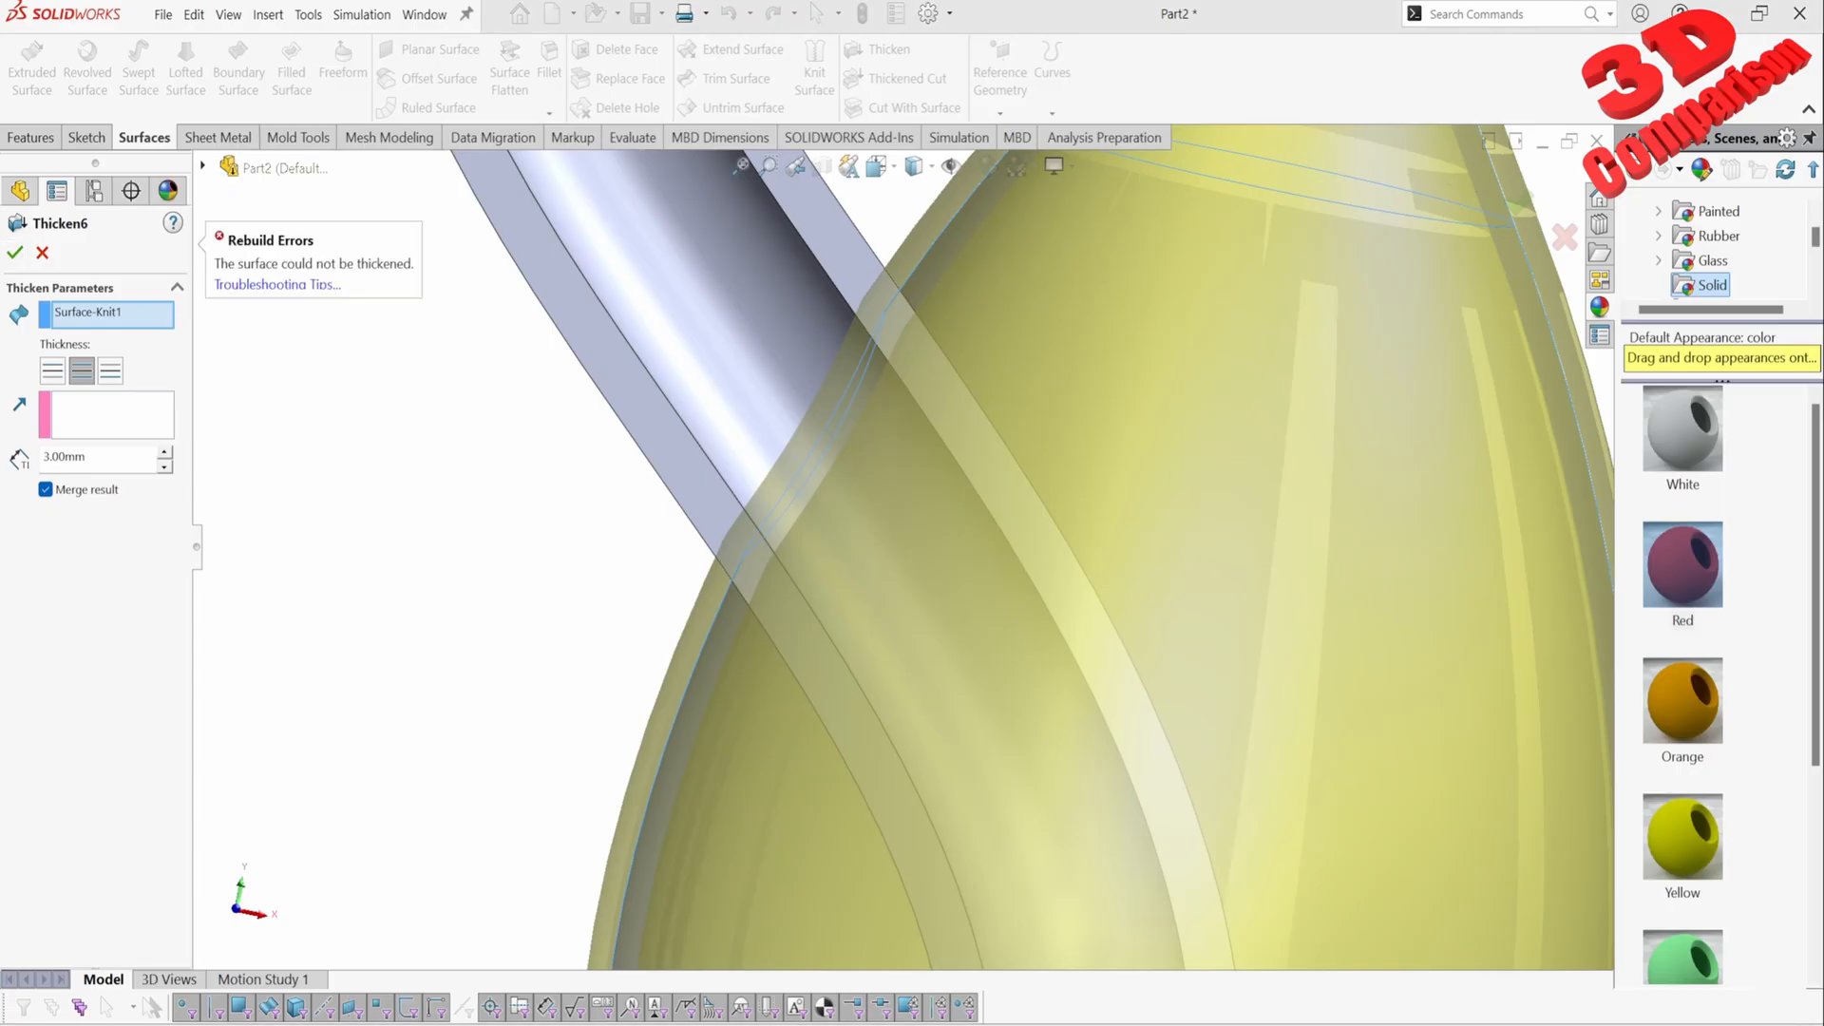
pyautogui.click(42, 252)
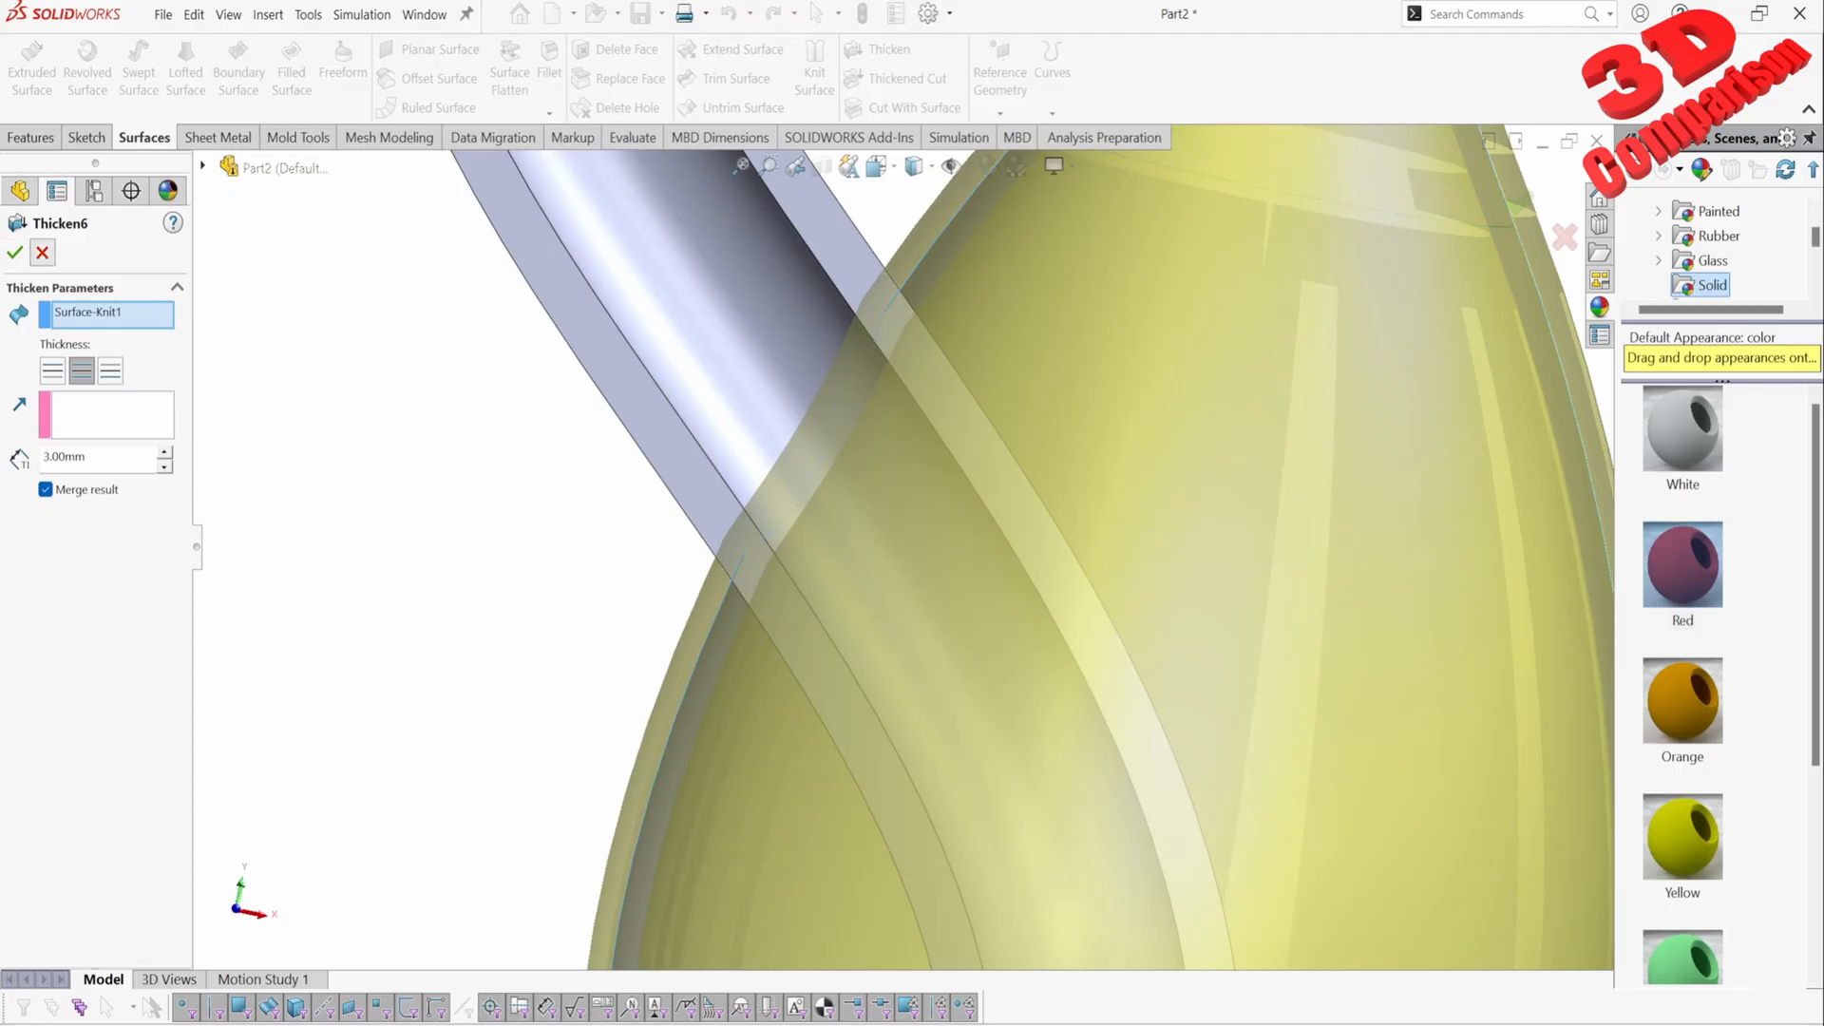
pyautogui.scroll(7, 854, 526)
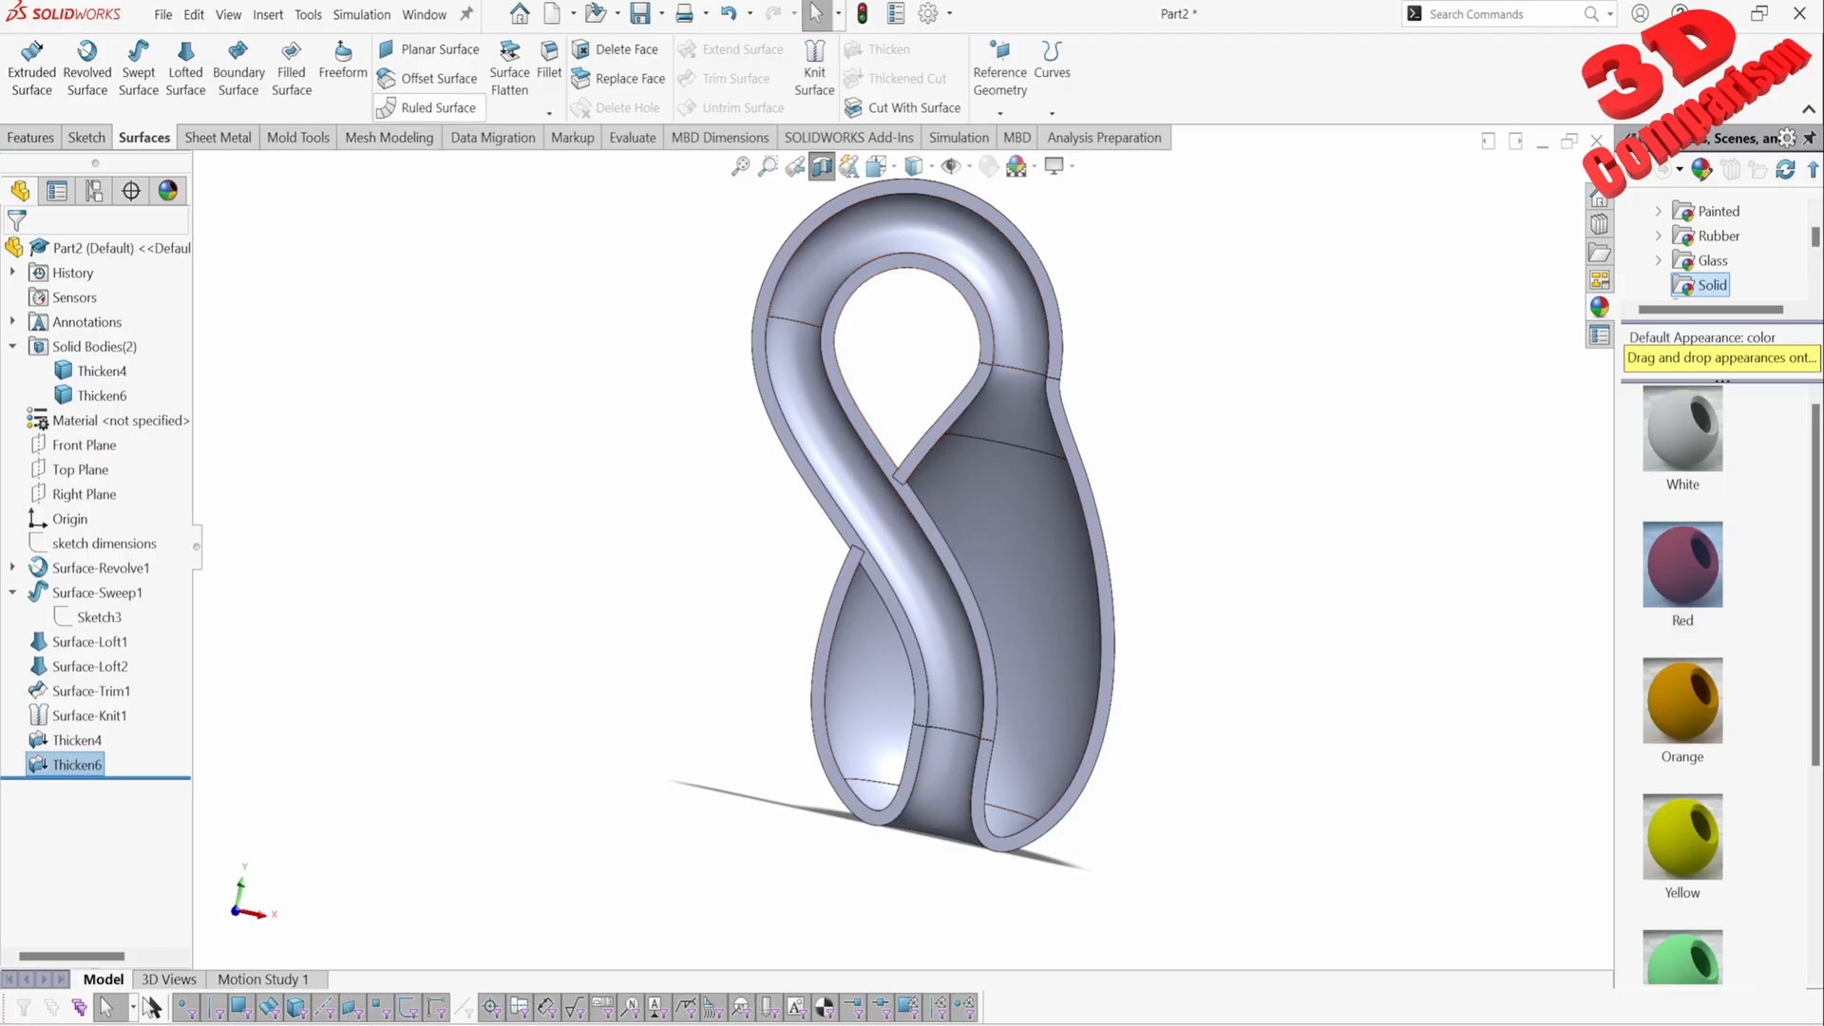
# Step: Switch to the Klein bottle design part and review the thickness and merge settings of its Thicken1 and Thicken2 features
pyautogui.click(423, 15)
pyautogui.click(465, 254)
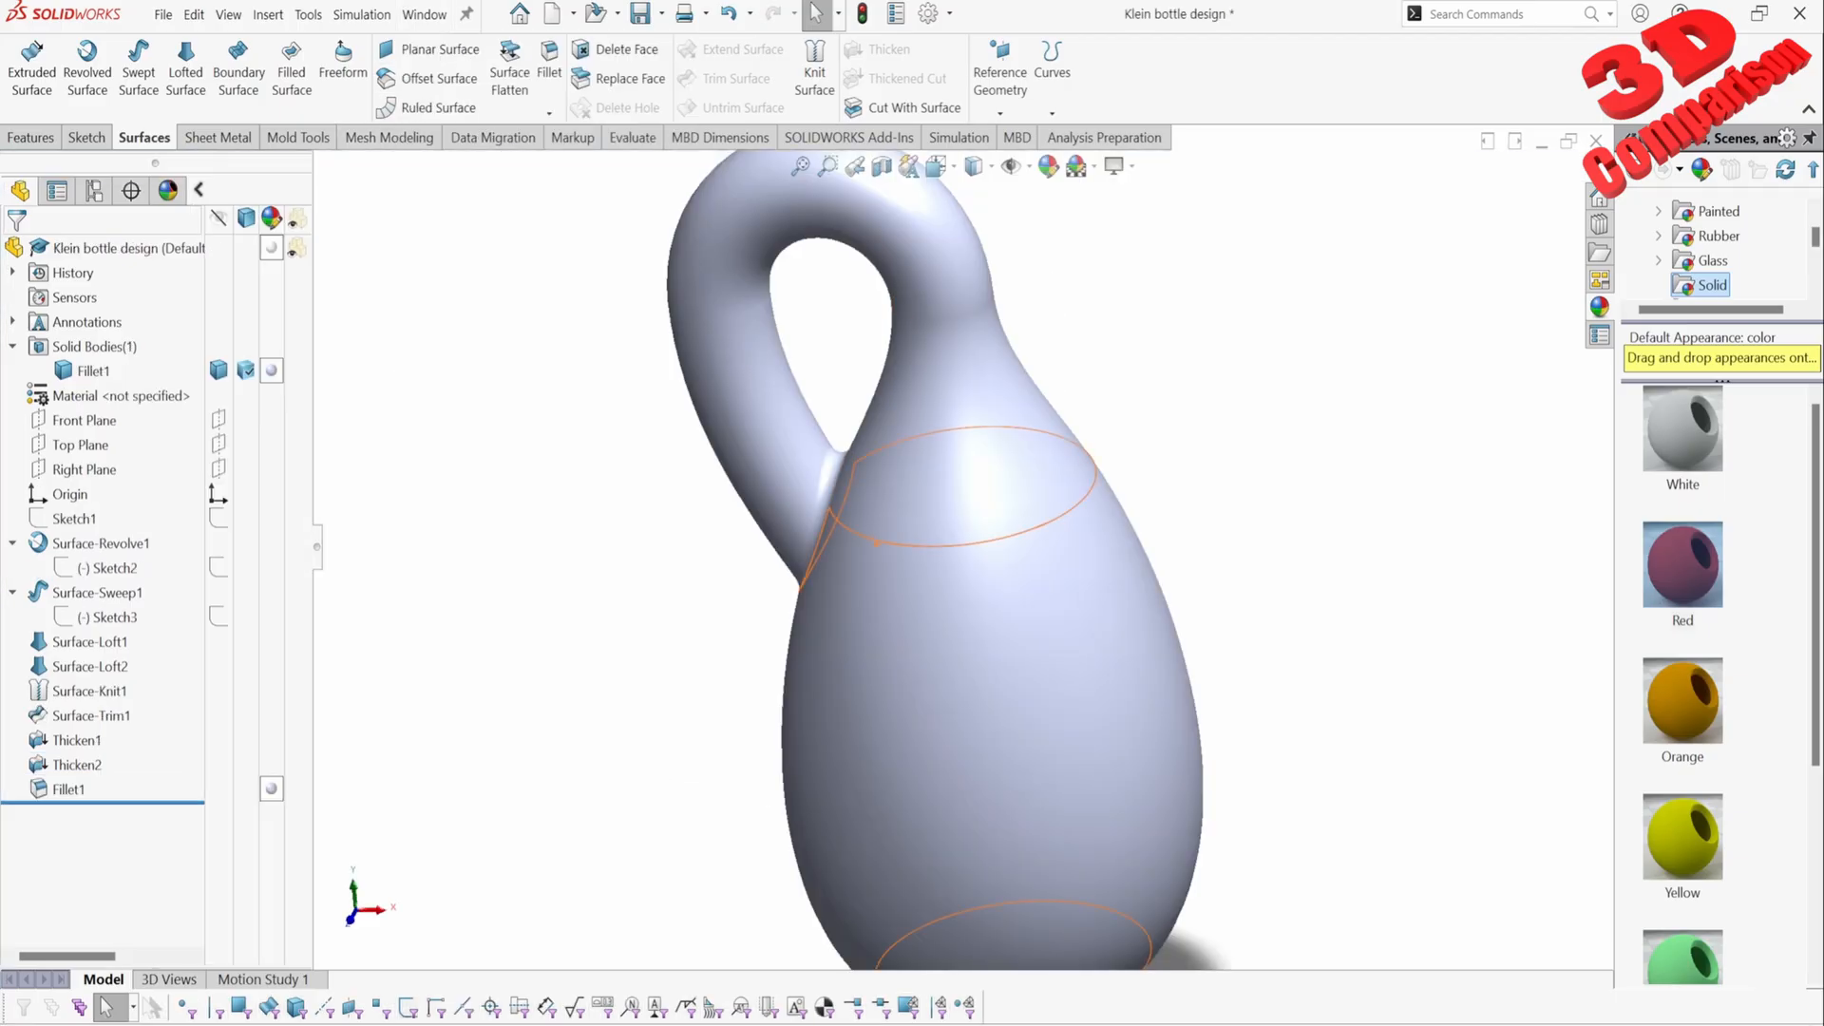
pyautogui.moveTo(910, 597); pyautogui.dragTo(932, 539, button='middle')
pyautogui.moveTo(912, 589); pyautogui.dragTo(953, 578, button='middle')
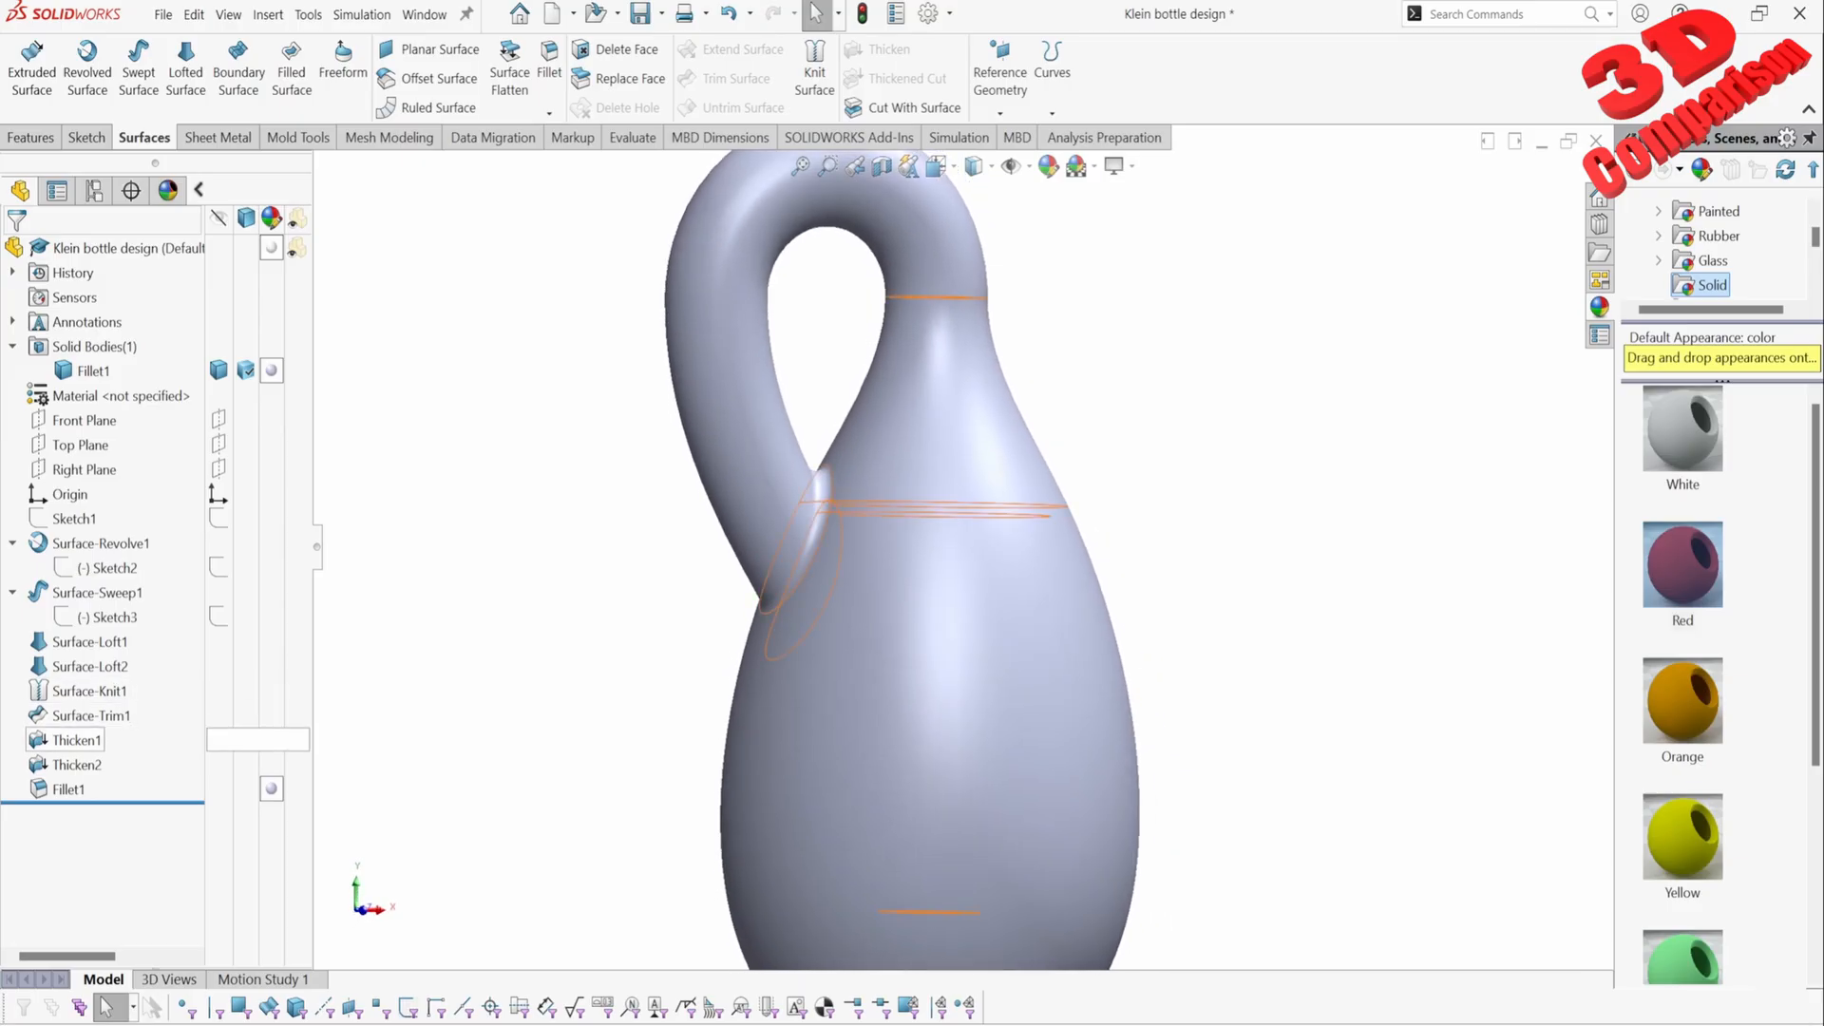
pyautogui.click(76, 740)
pyautogui.click(98, 708)
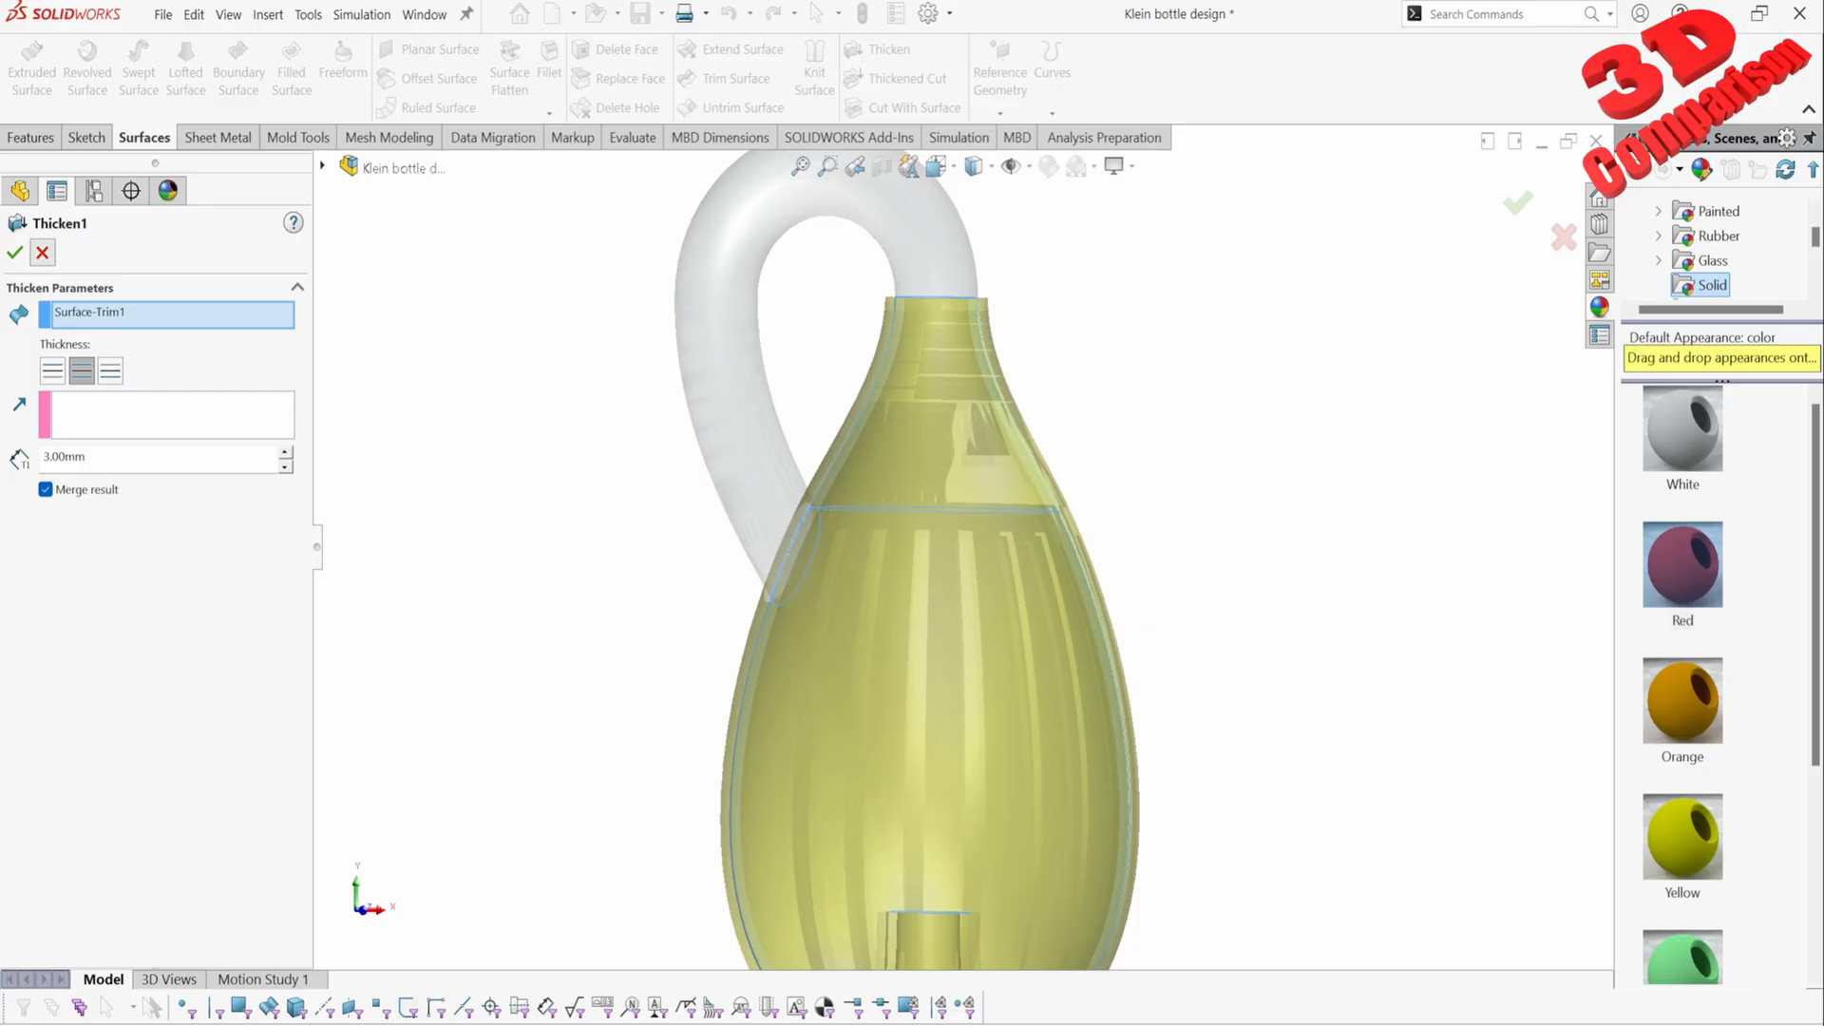
pyautogui.click(42, 253)
pyautogui.click(76, 765)
pyautogui.click(94, 705)
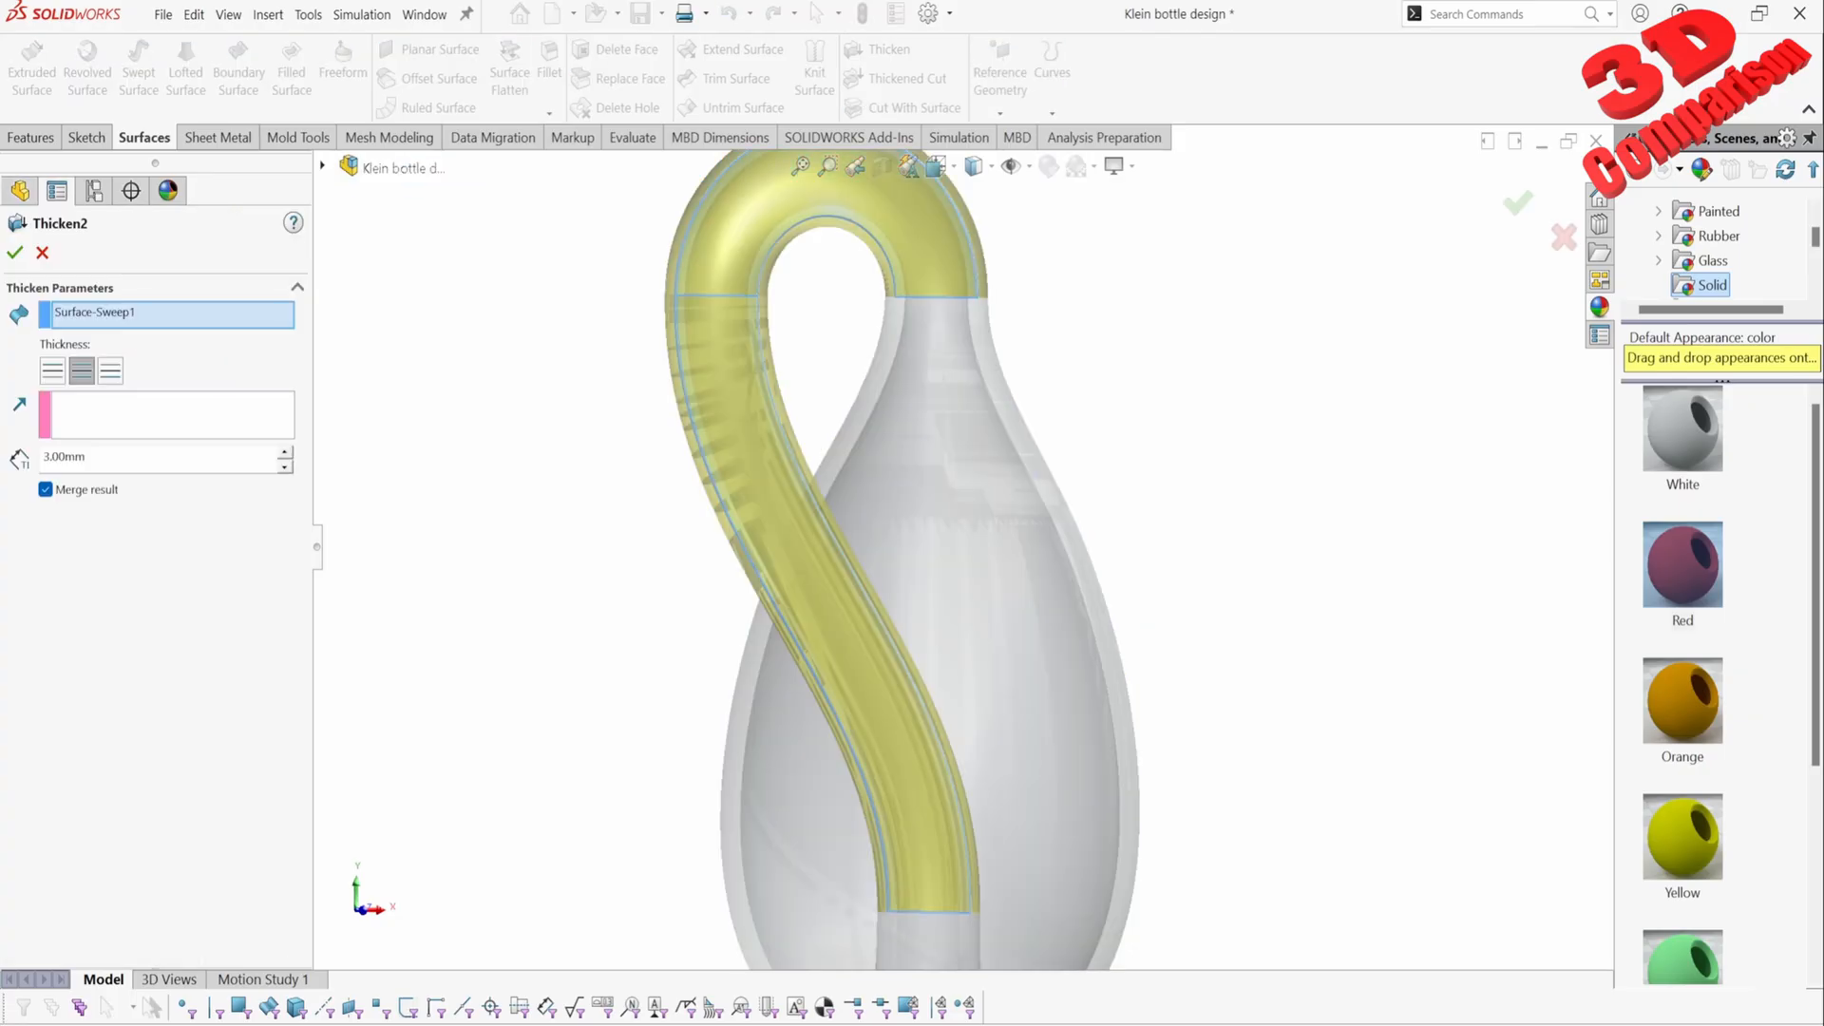
pyautogui.click(42, 253)
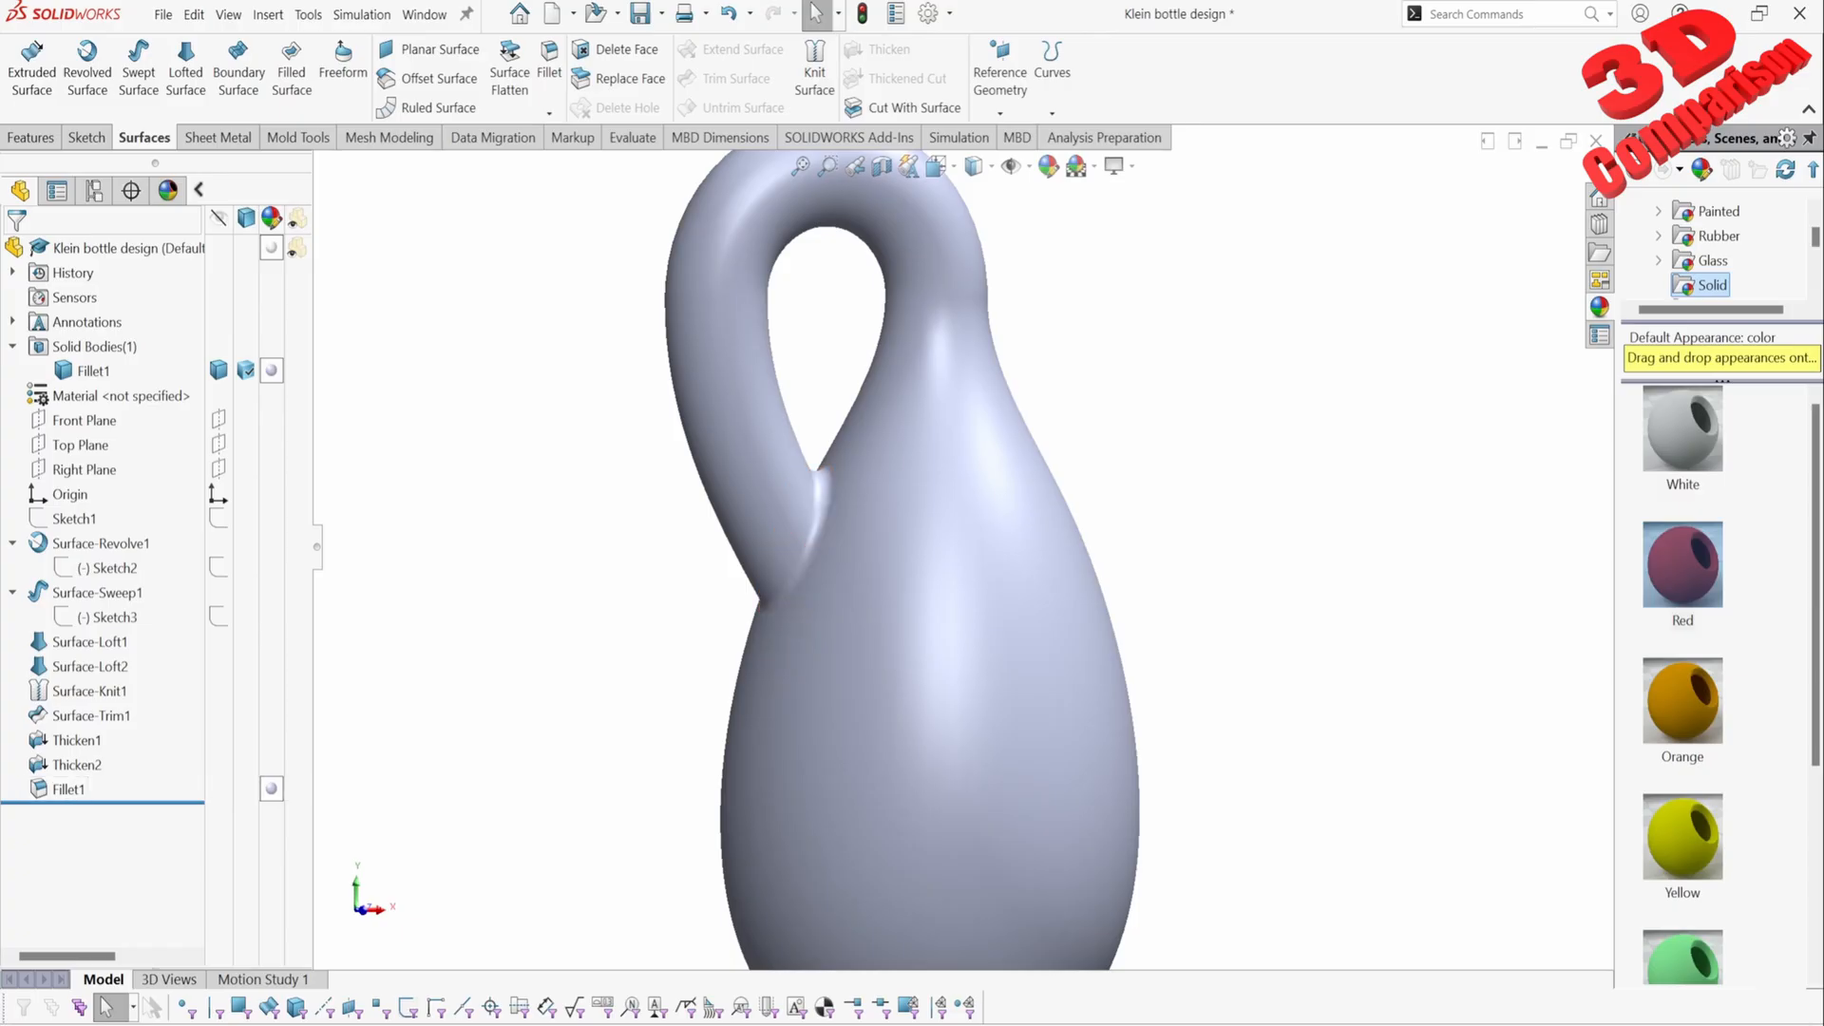
# Step: Roll the Klein bottle design back to before Fillet1 and examine the tube-to-wall junction in a Front Plane section view
pyautogui.moveTo(72, 803); pyautogui.dragTo(72, 777)
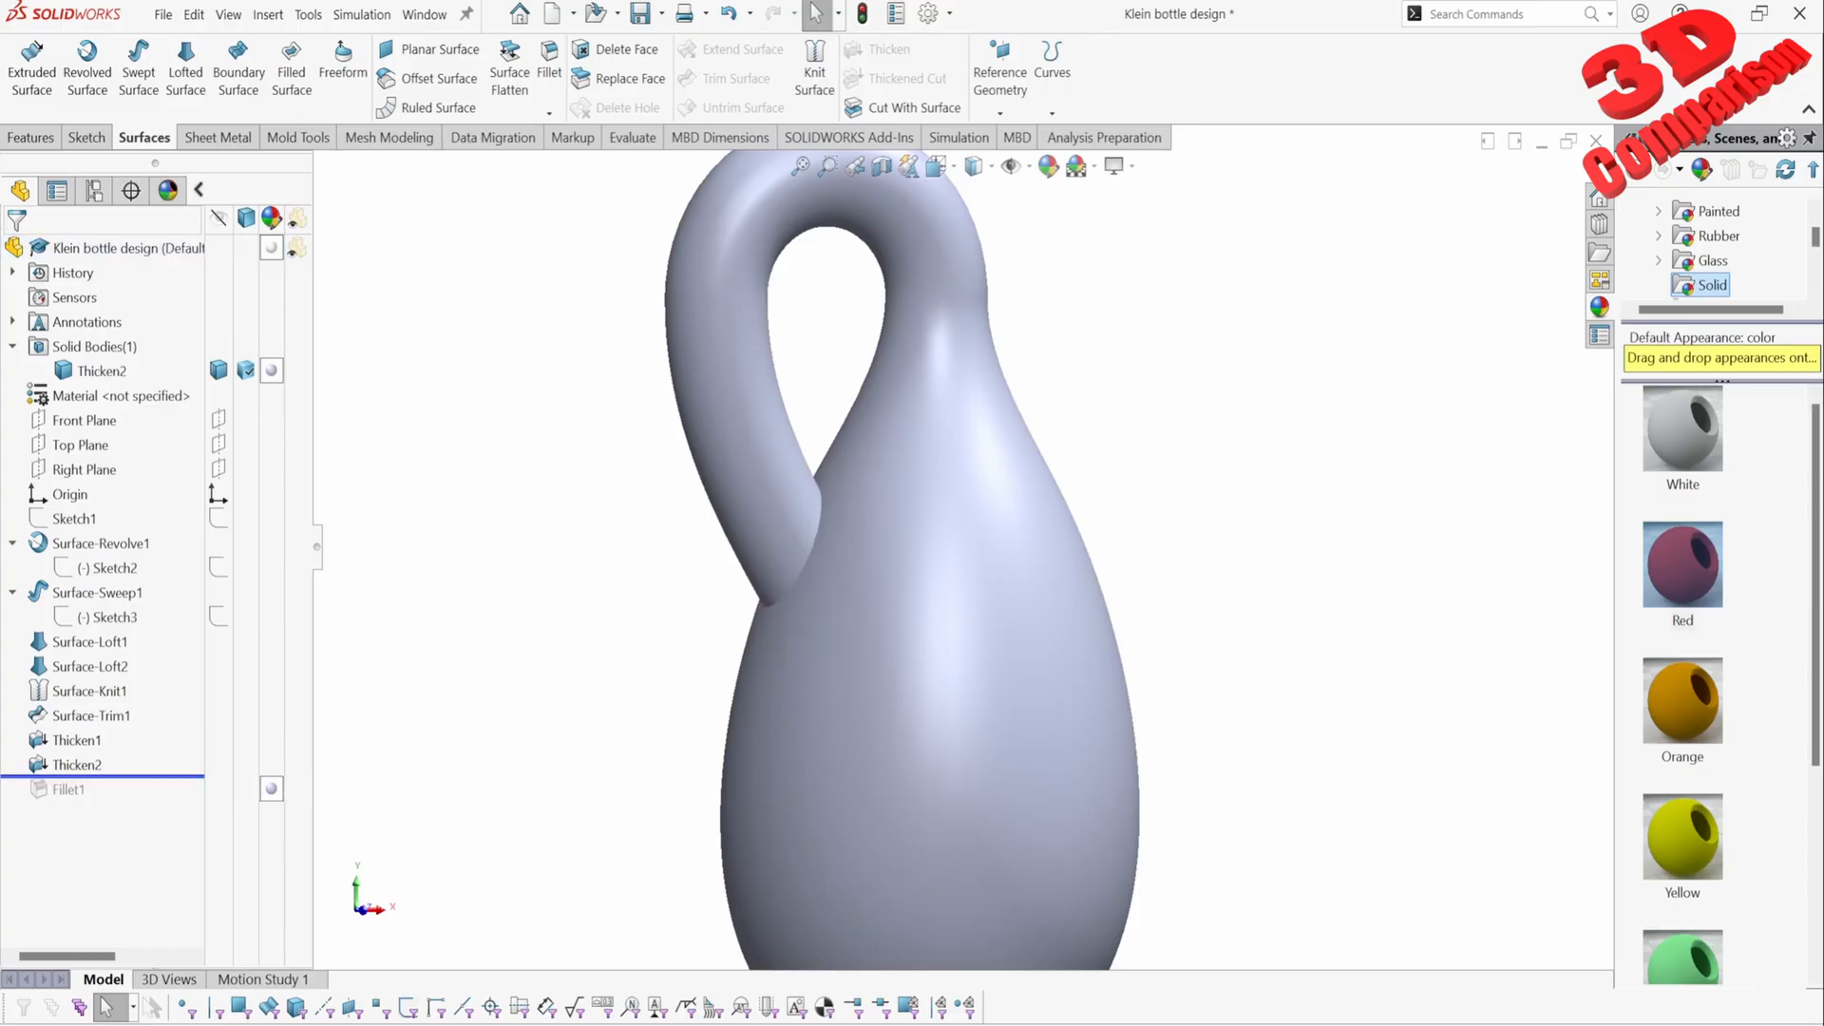
pyautogui.click(881, 167)
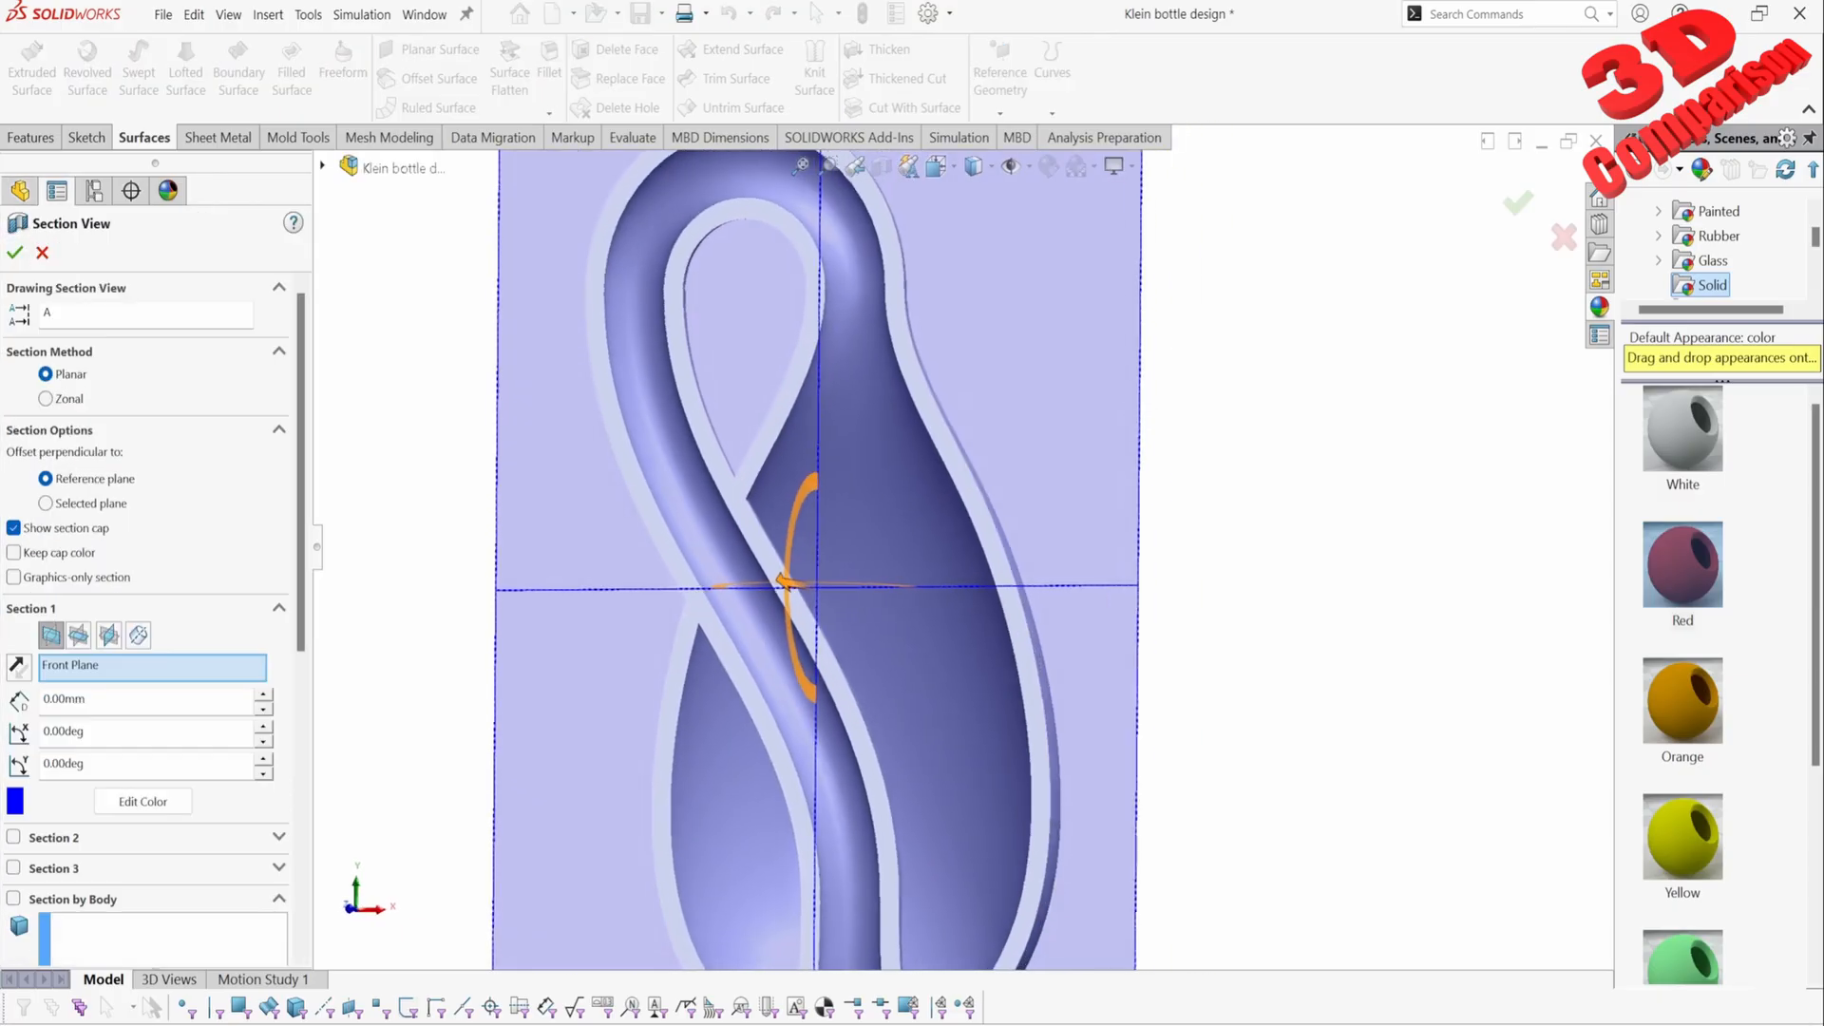
pyautogui.scroll(-4, 603, 380)
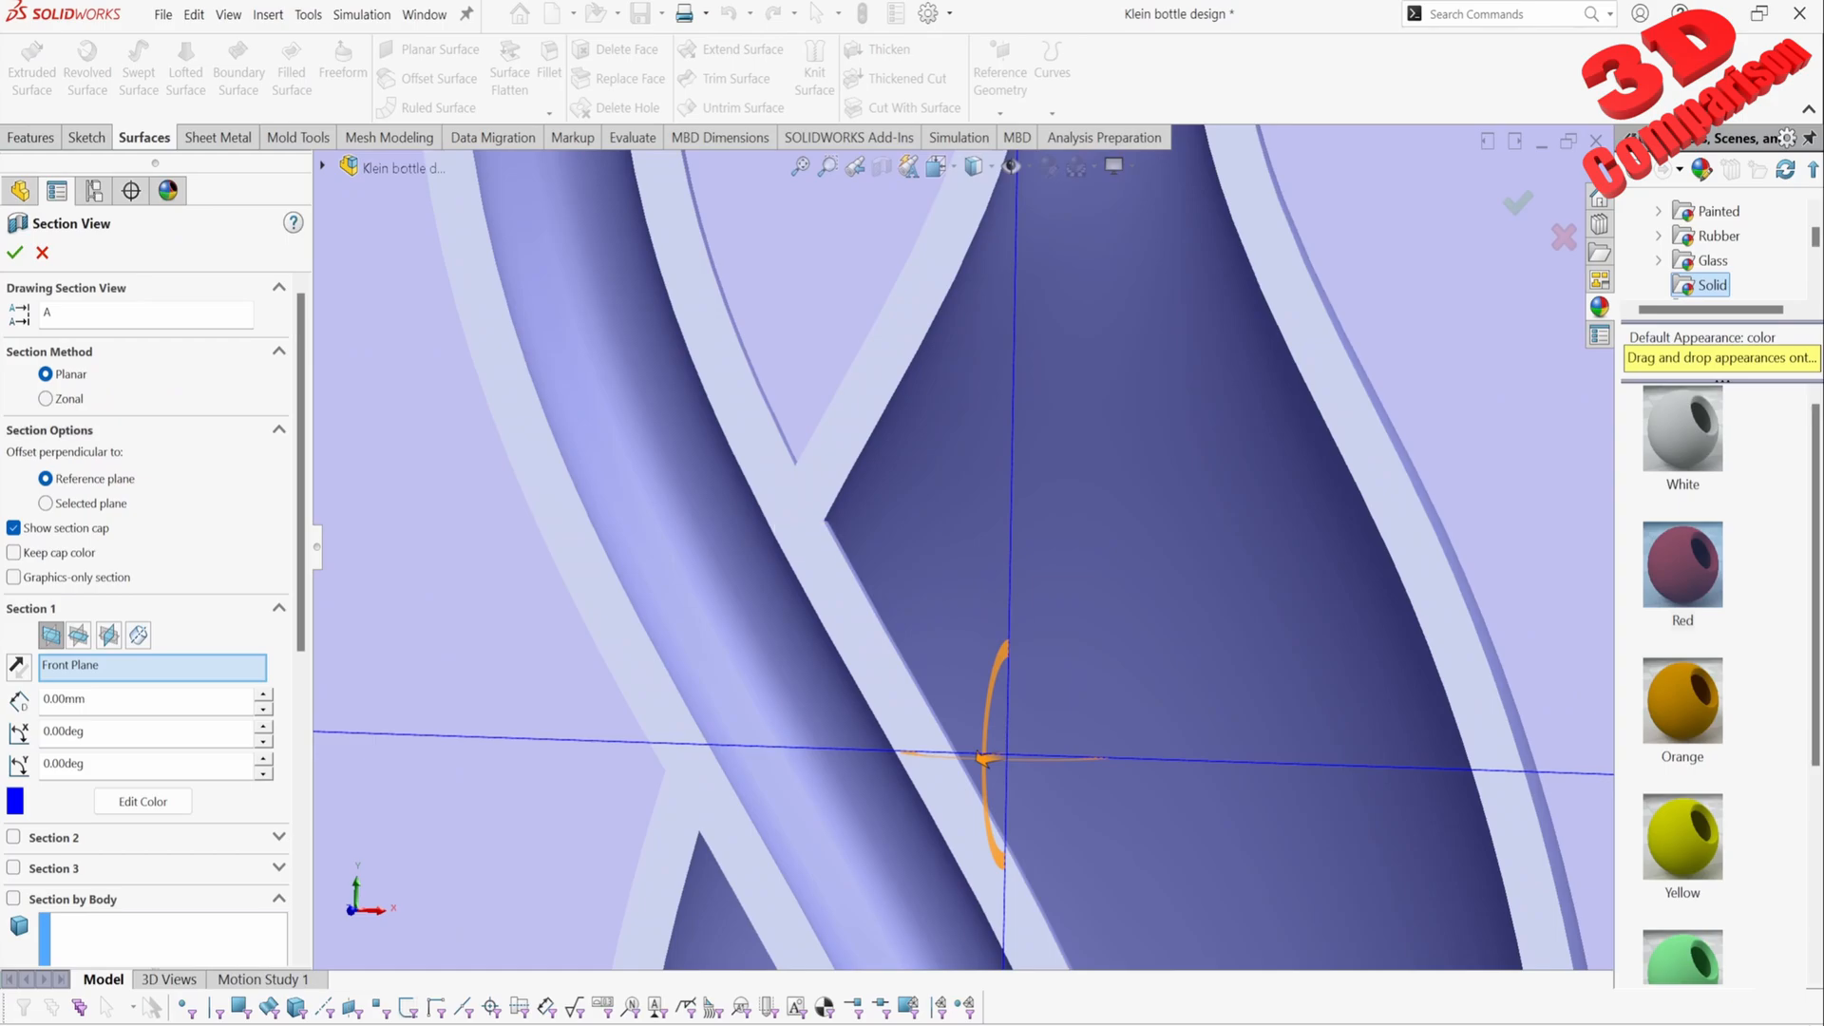
pyautogui.click(42, 252)
pyautogui.scroll(5, 570, 513)
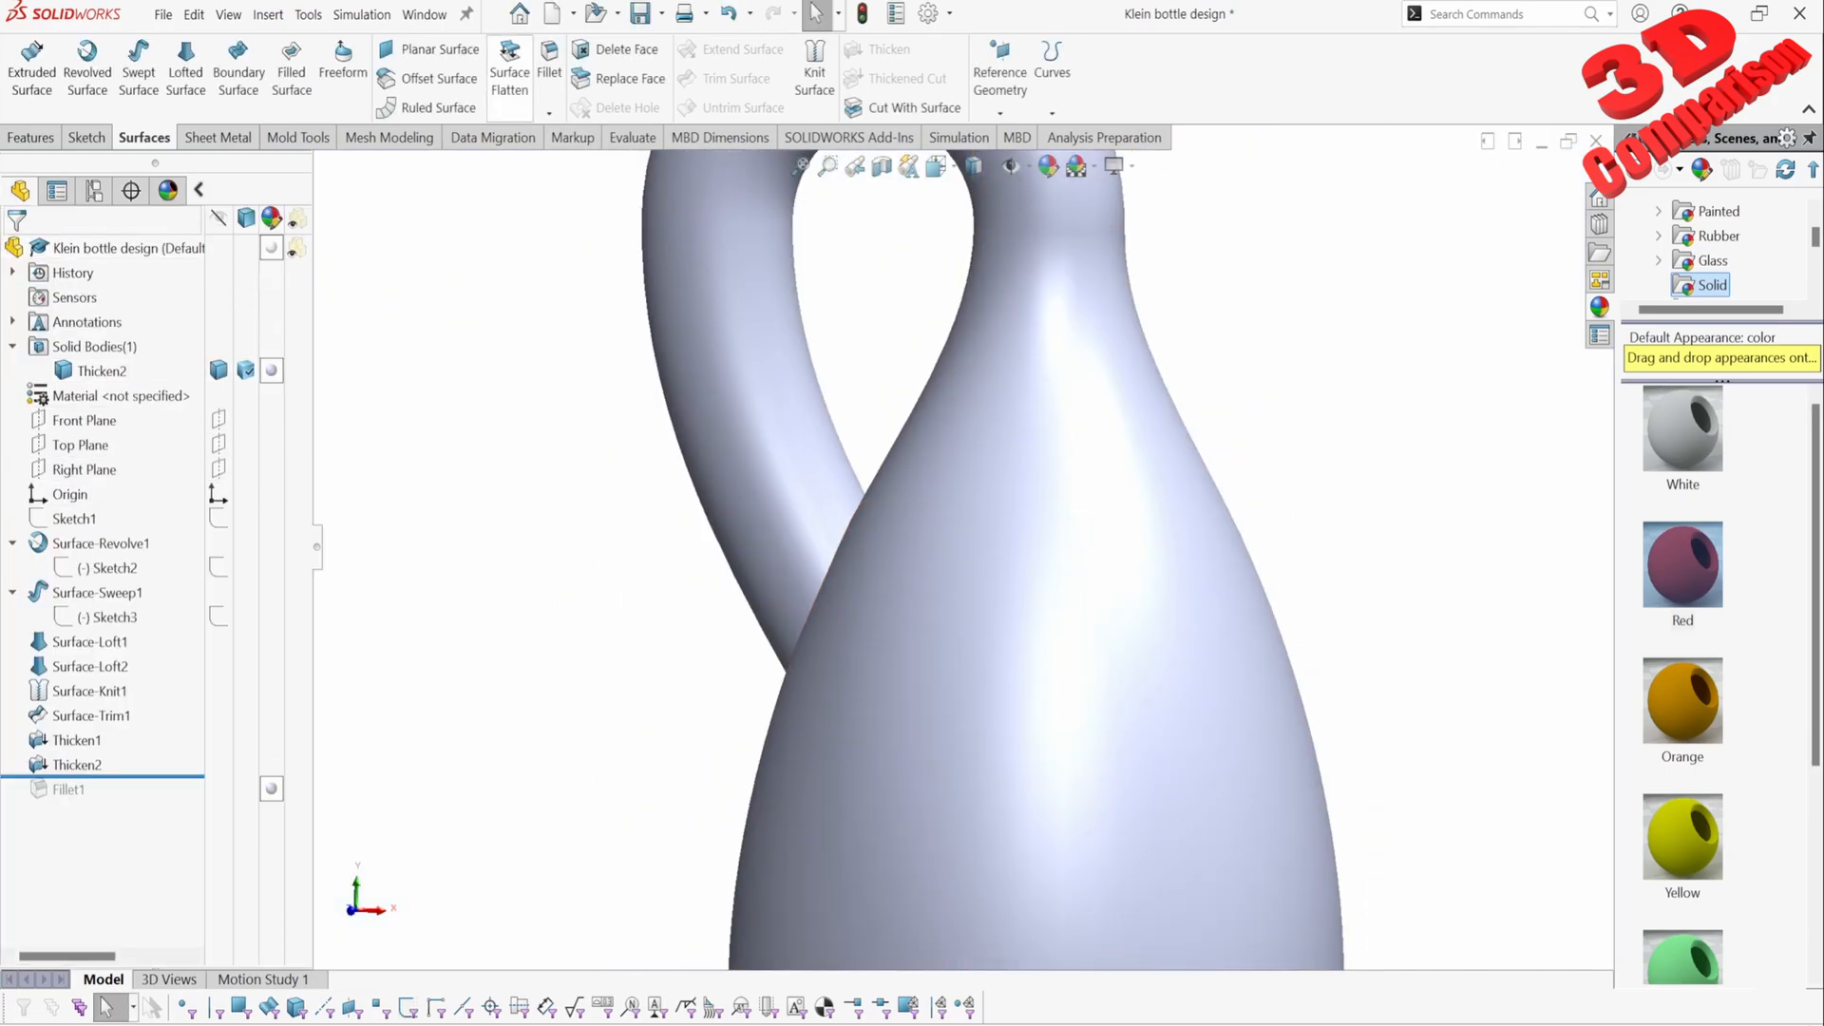
# Step: Return to Part2 and set the dimension of the spline's upper tangent handle in Sketch3 to 250 mm, then exit the sketch
pyautogui.click(423, 15)
pyautogui.click(456, 285)
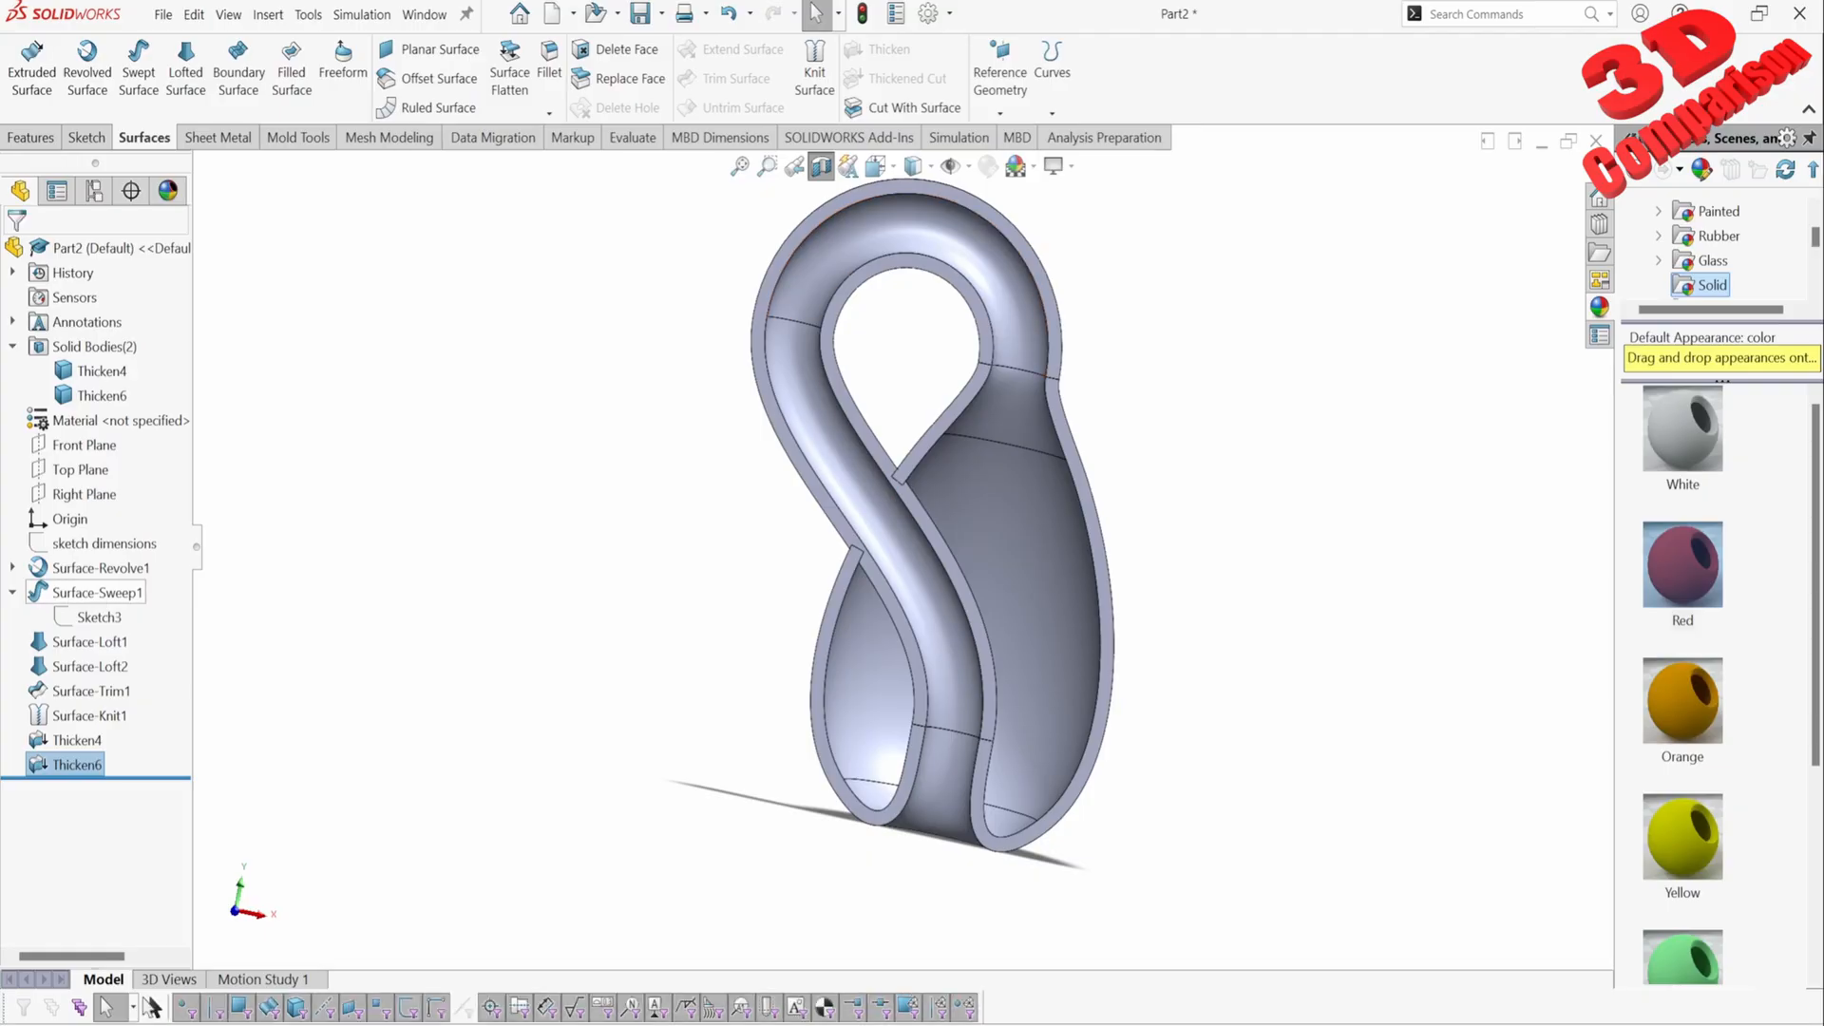
pyautogui.click(99, 617)
pyautogui.click(116, 552)
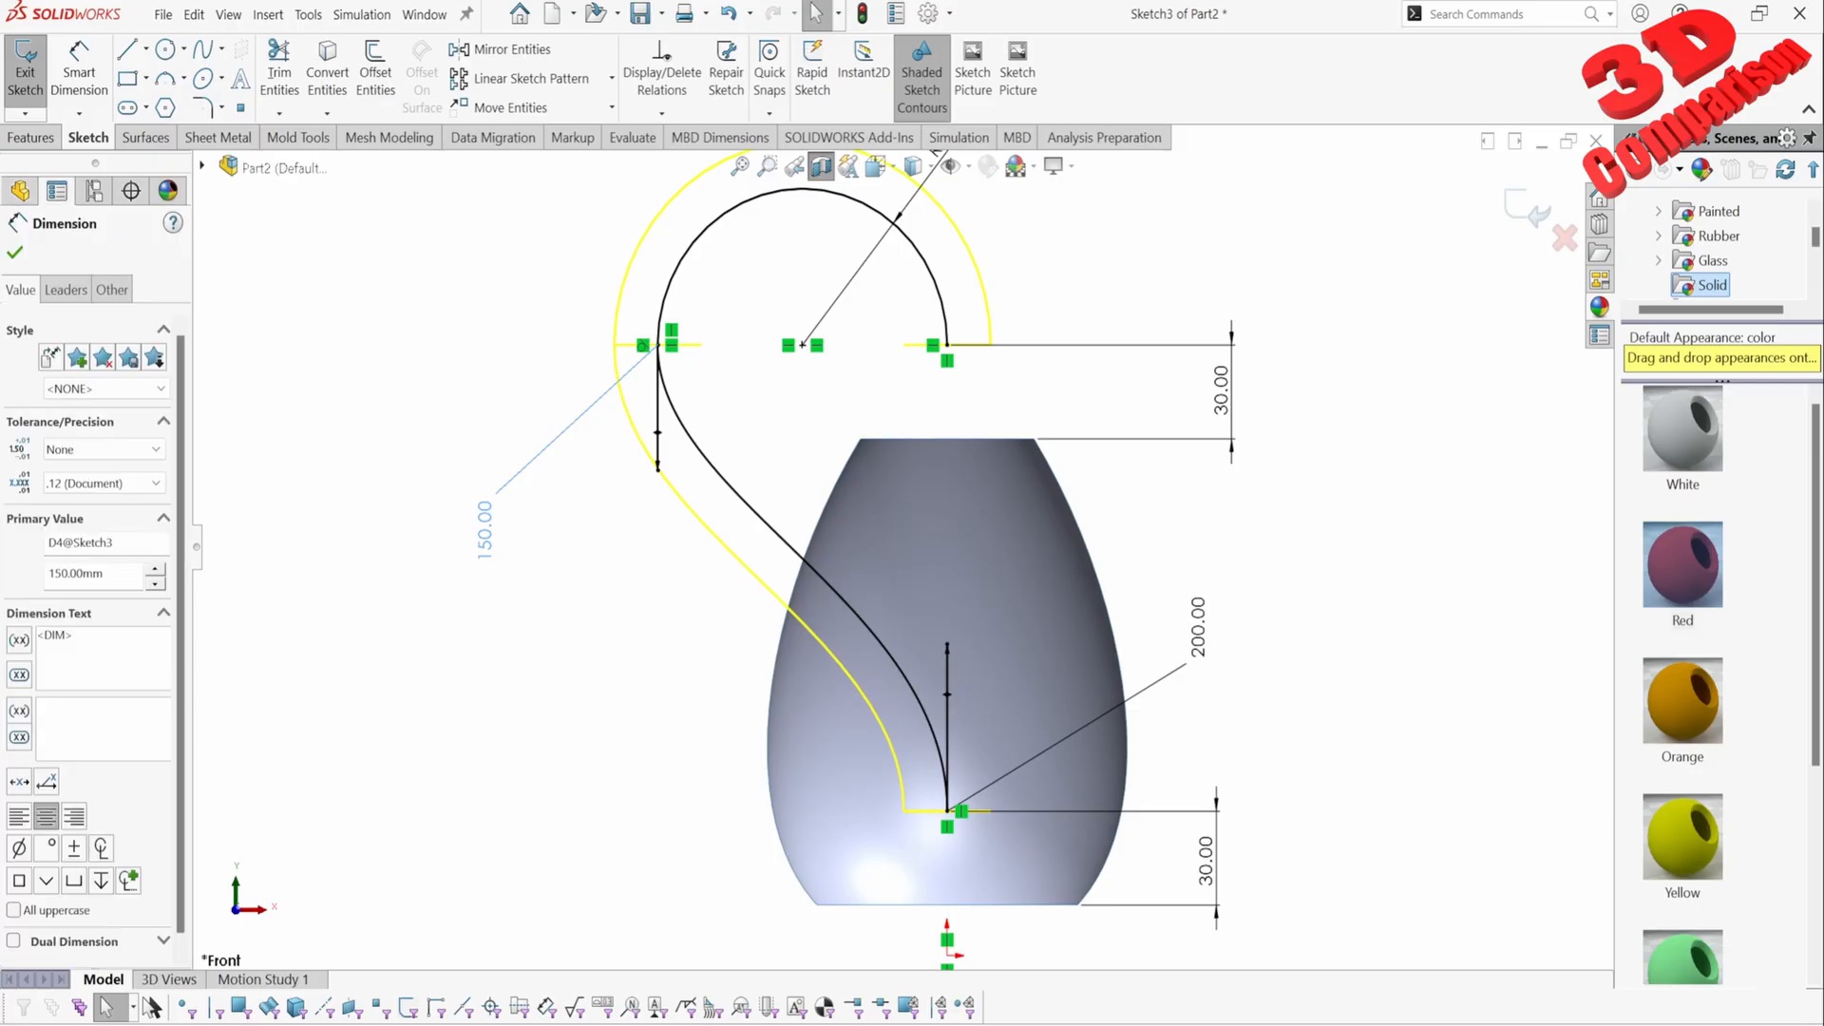
pyautogui.press('Delete')
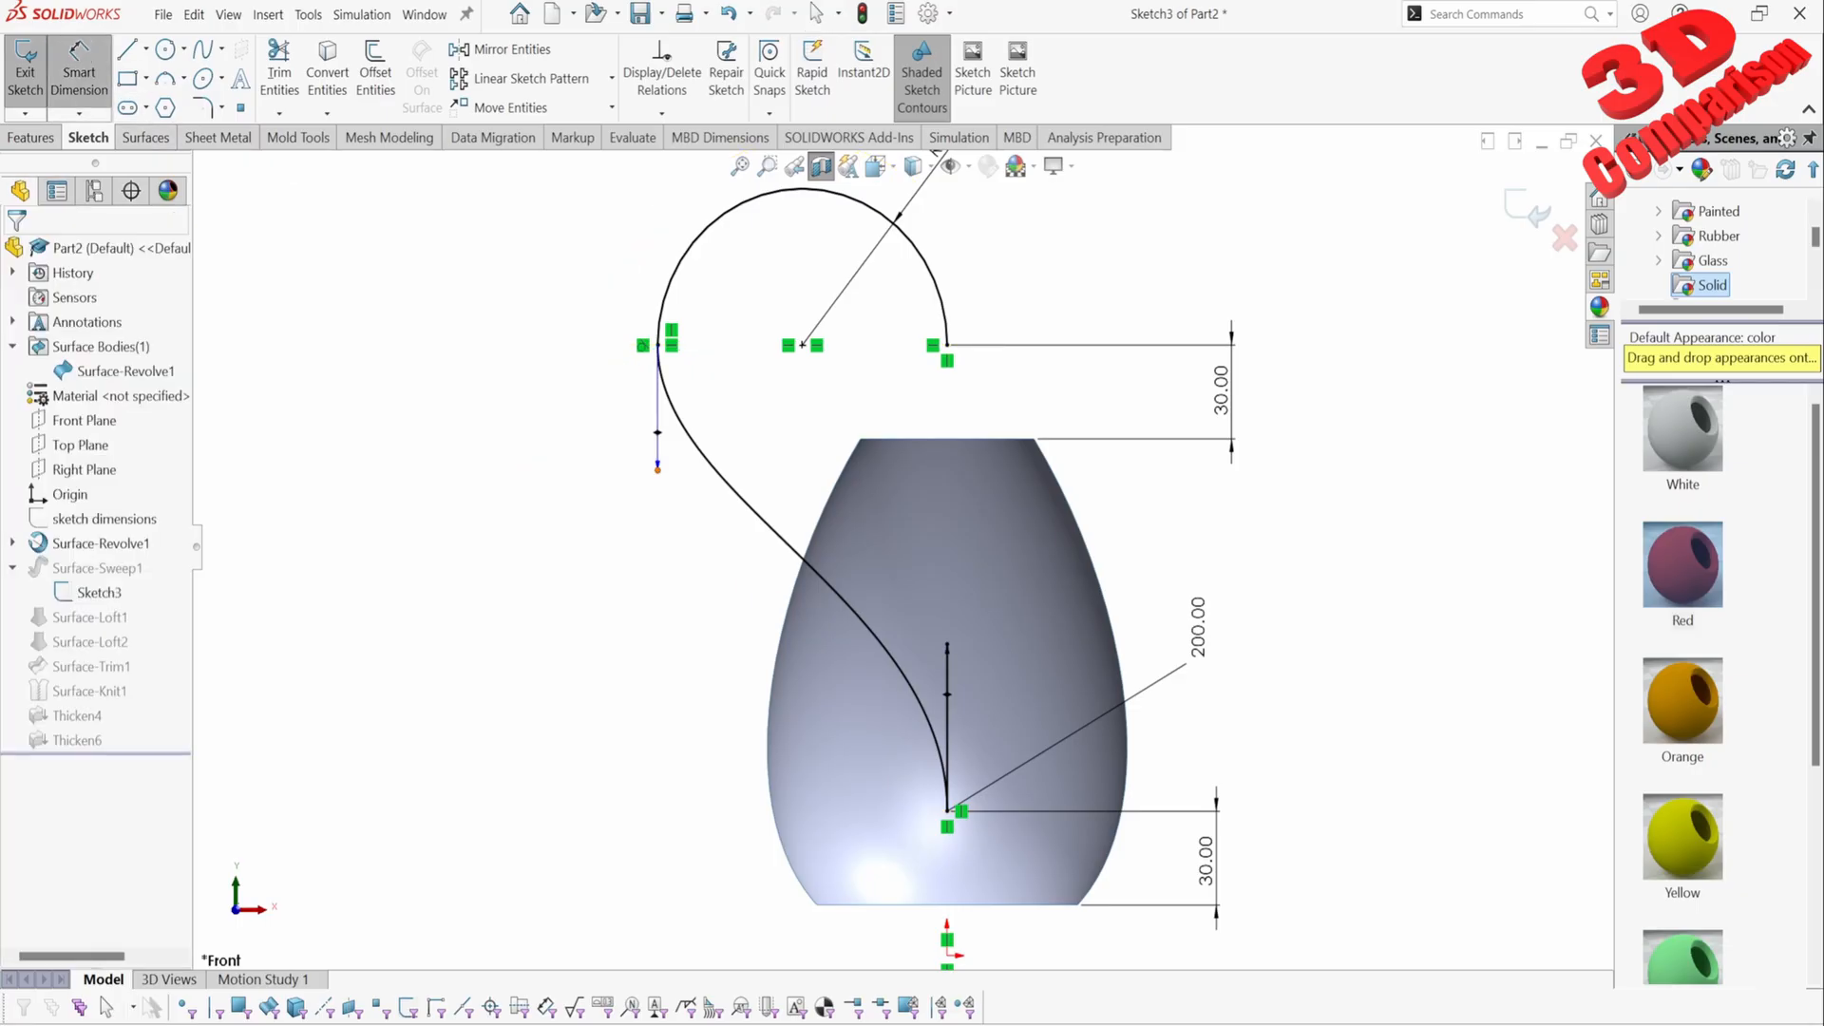
pyautogui.hotkey('ctrl', 'z')
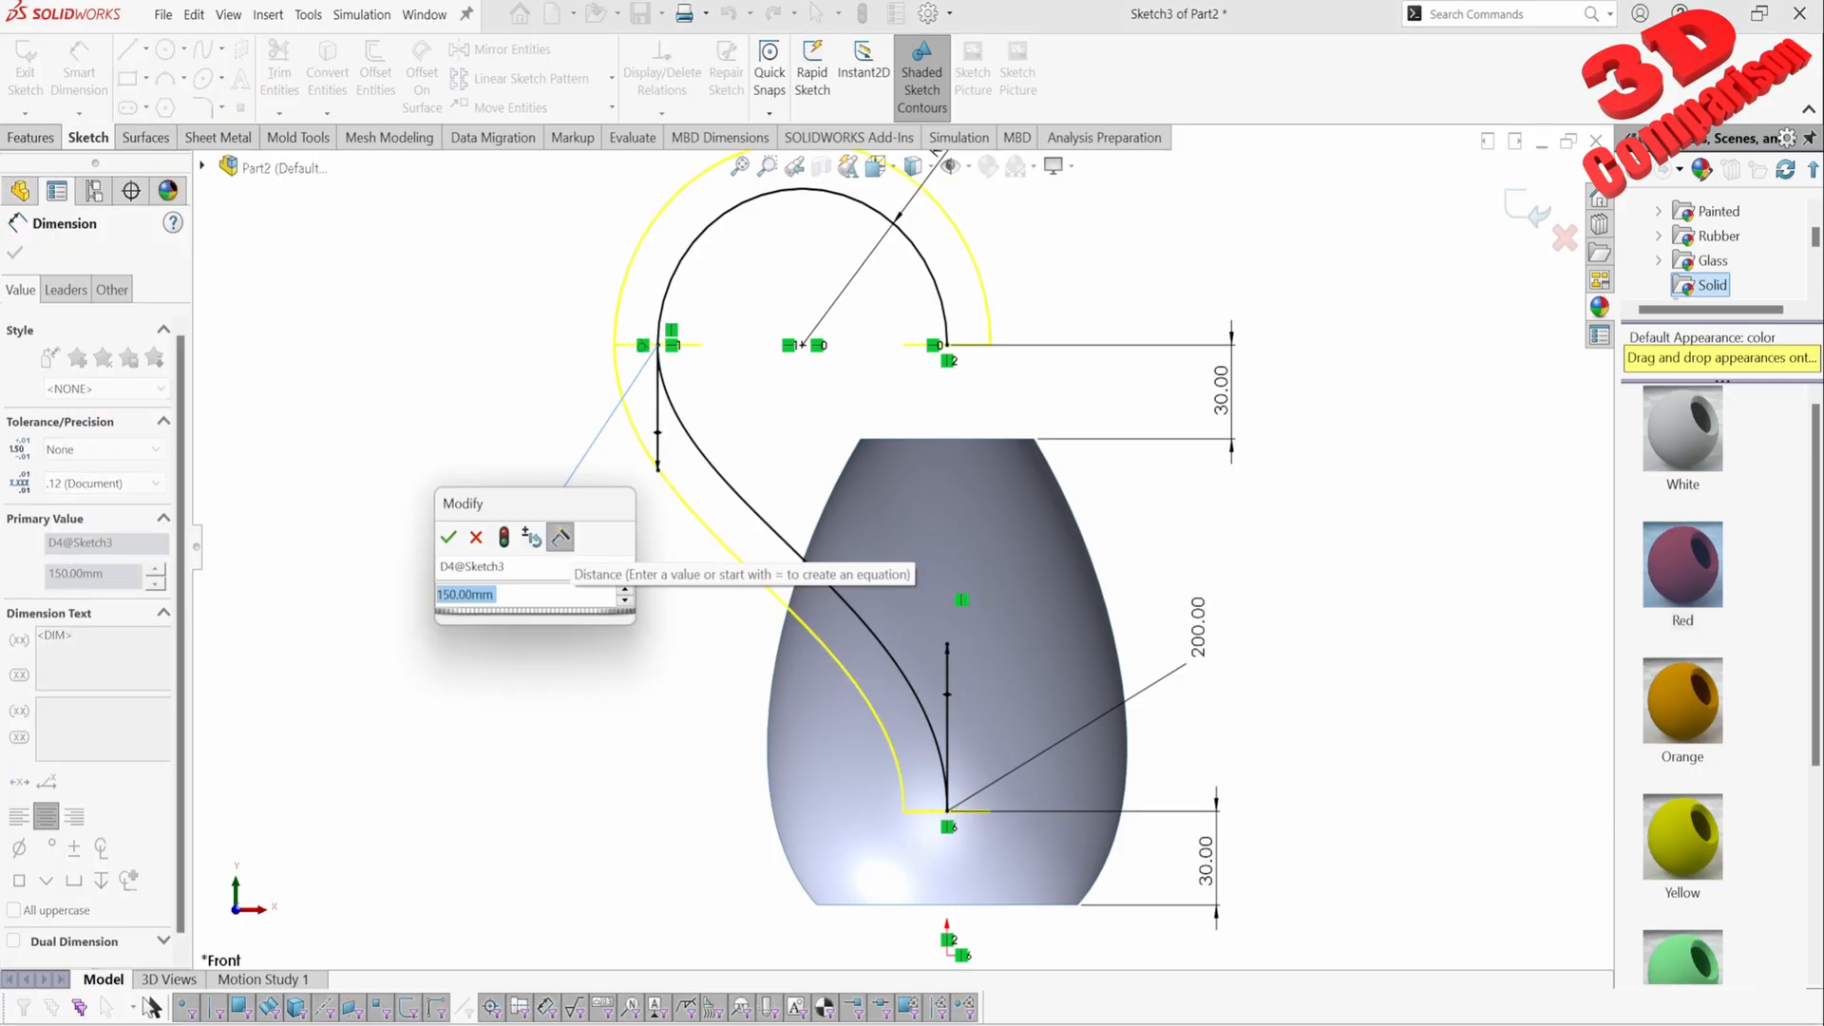
pyautogui.write('250')
pyautogui.press('Return')
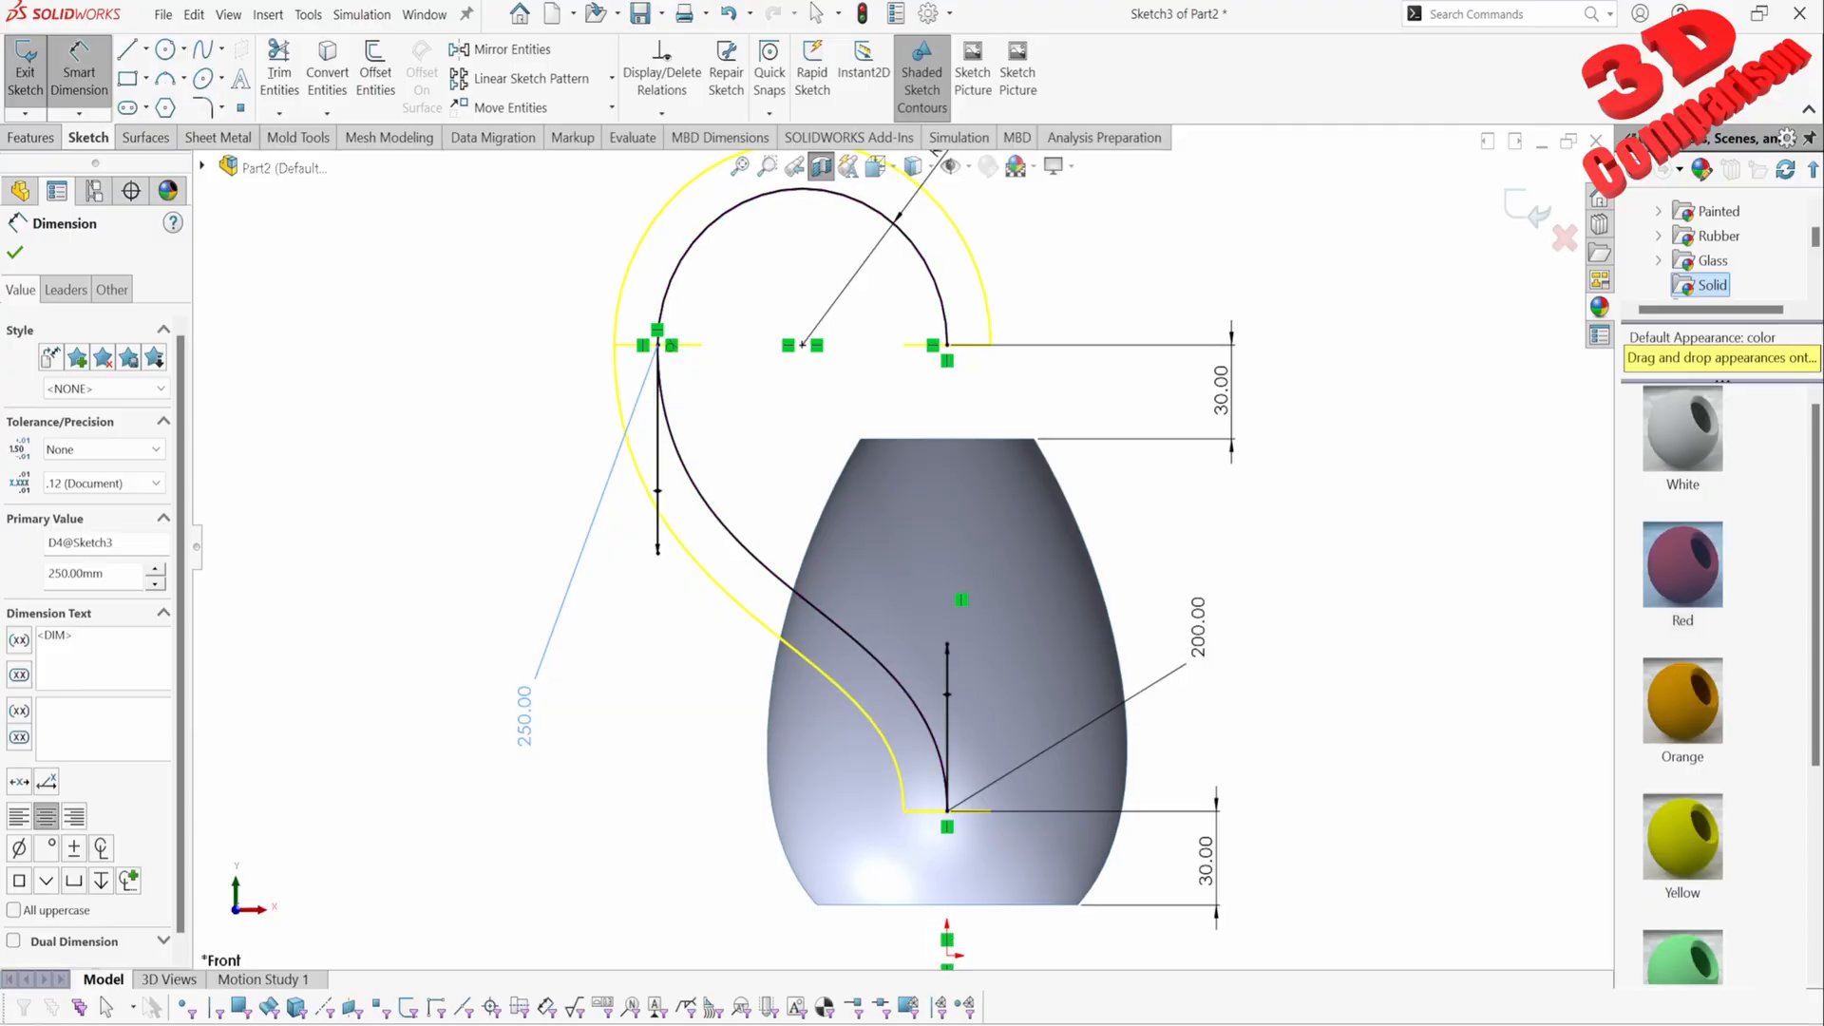
pyautogui.click(1528, 209)
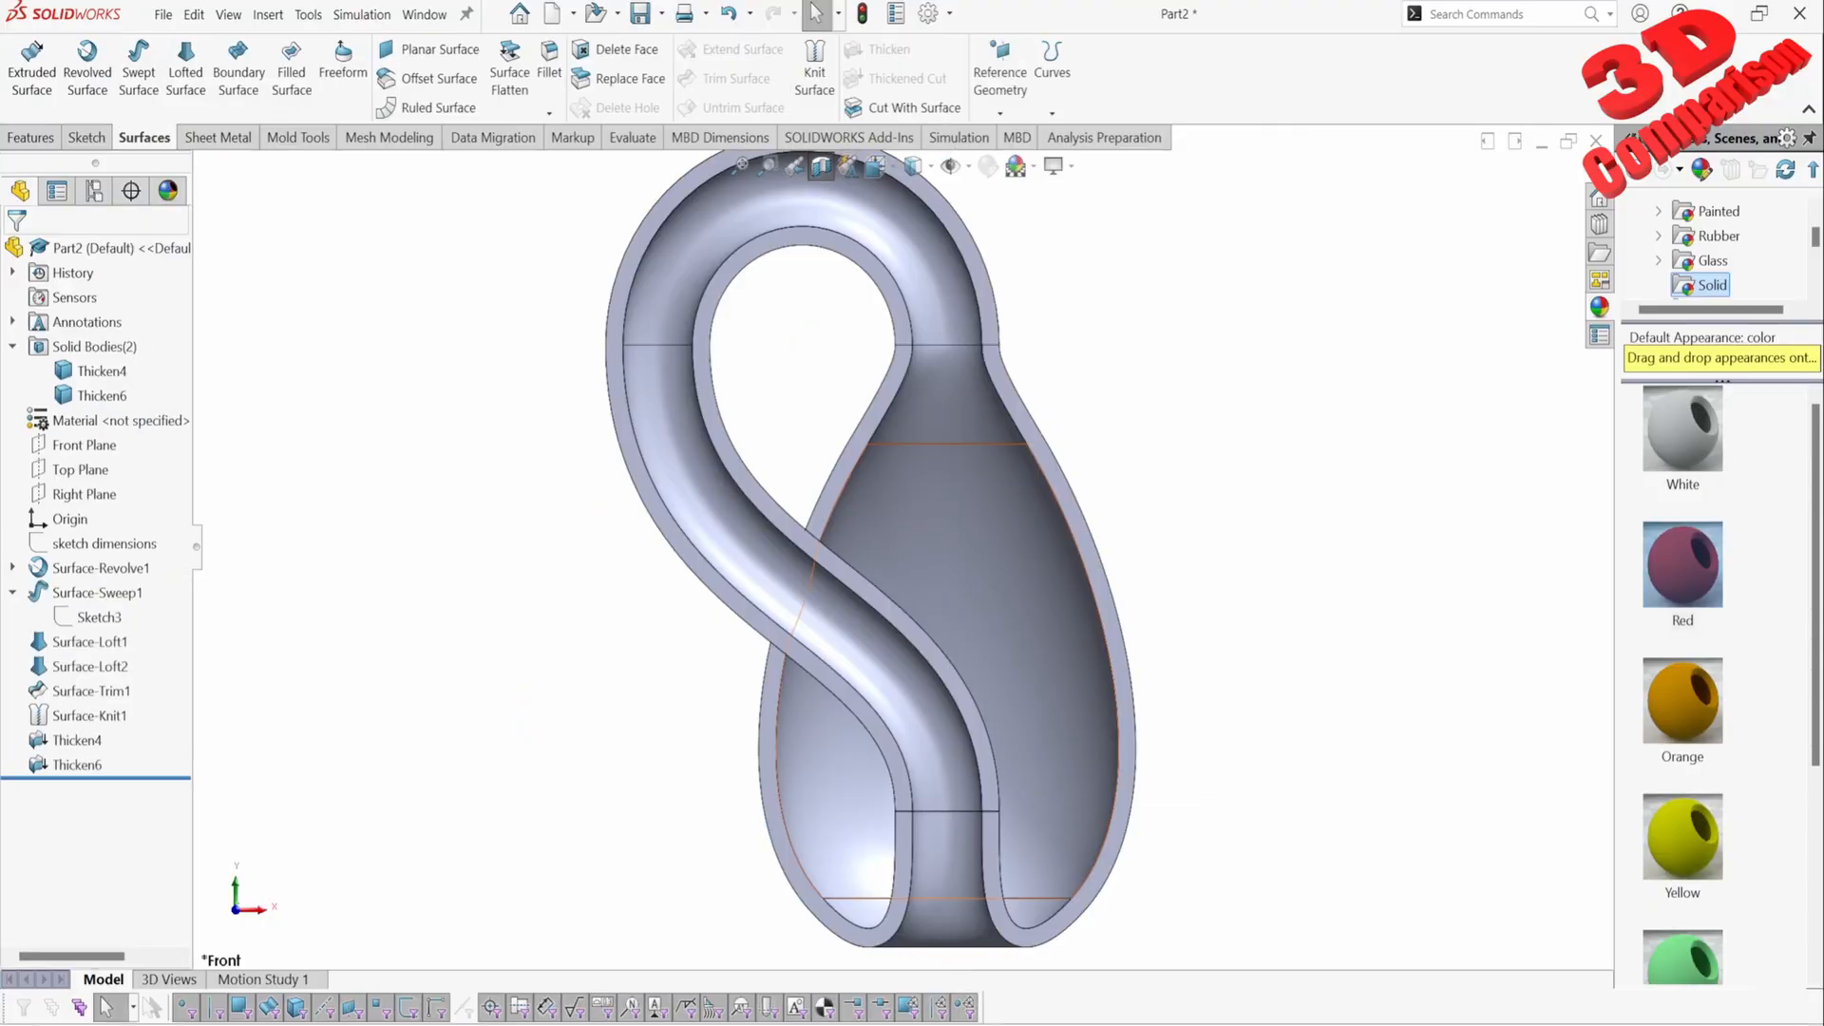
# Step: Retry merging the bottle wall's thickening with the tube after the sweep path change, then cancel the feature edit
pyautogui.scroll(2, 963, 594)
pyautogui.click(77, 765)
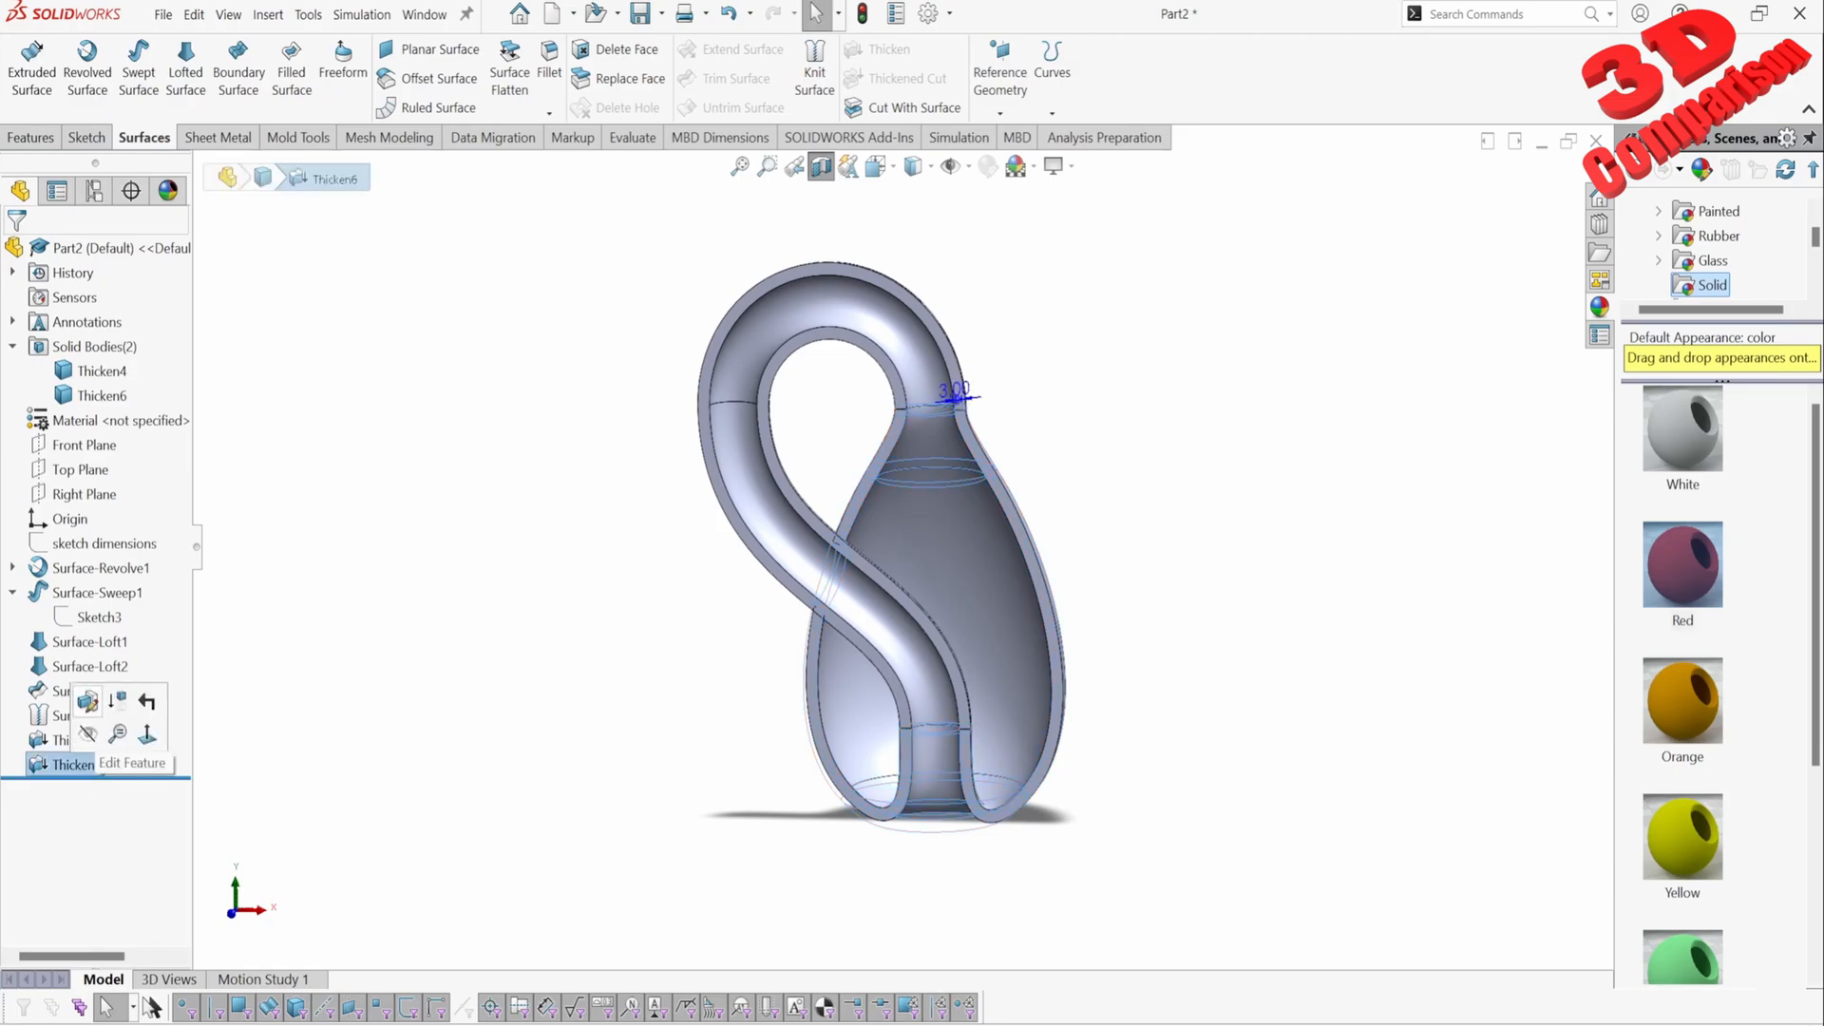
pyautogui.click(133, 762)
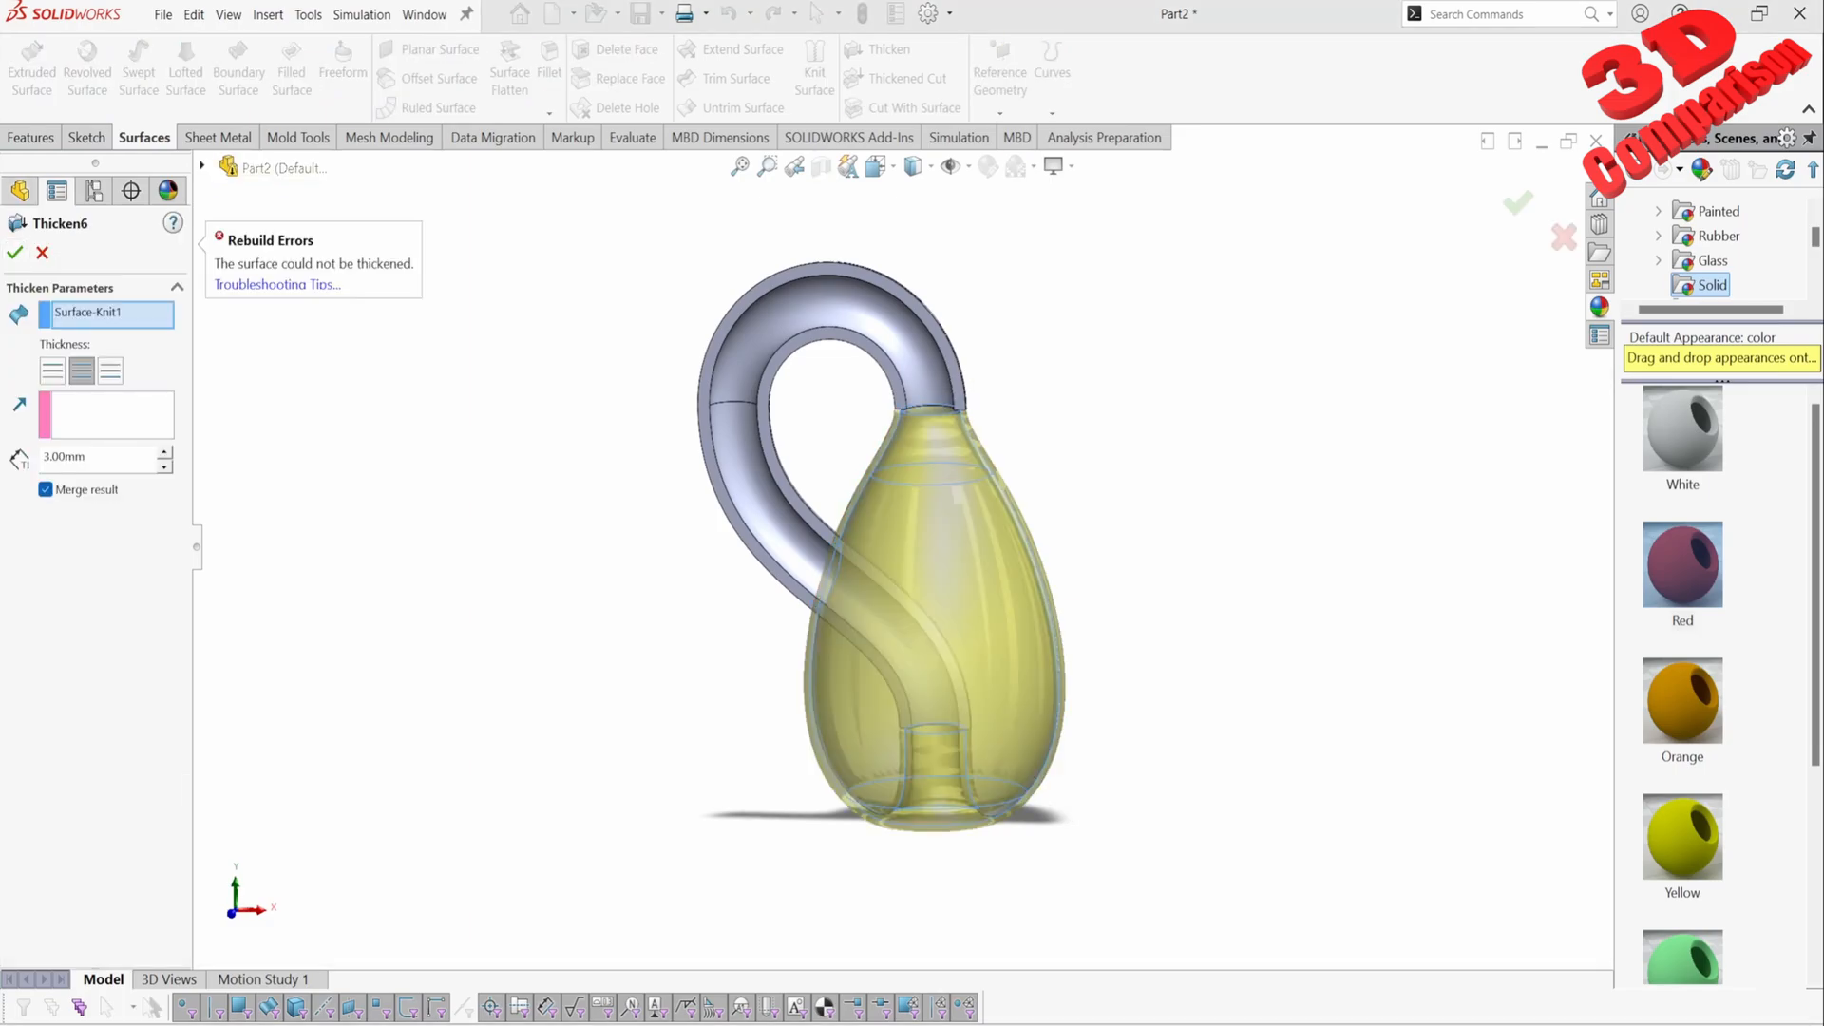
pyautogui.click(41, 253)
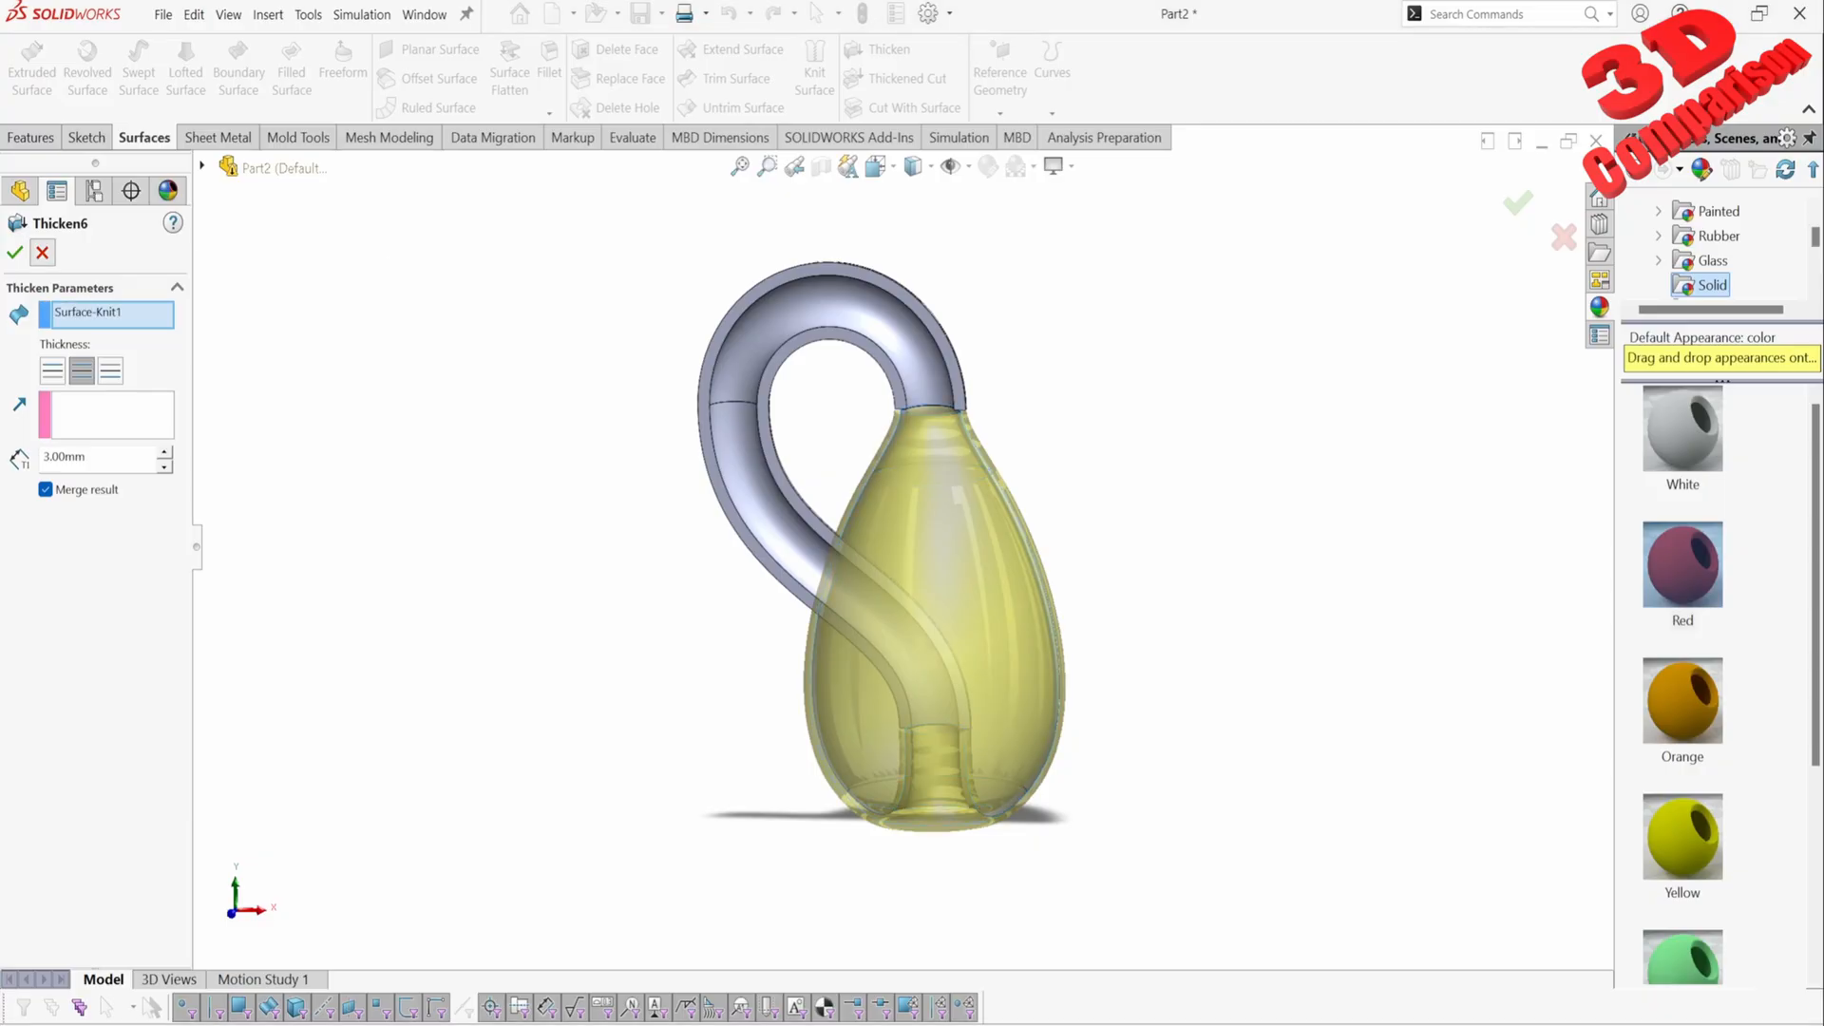
pyautogui.scroll(-8, 934, 403)
pyautogui.press('f')
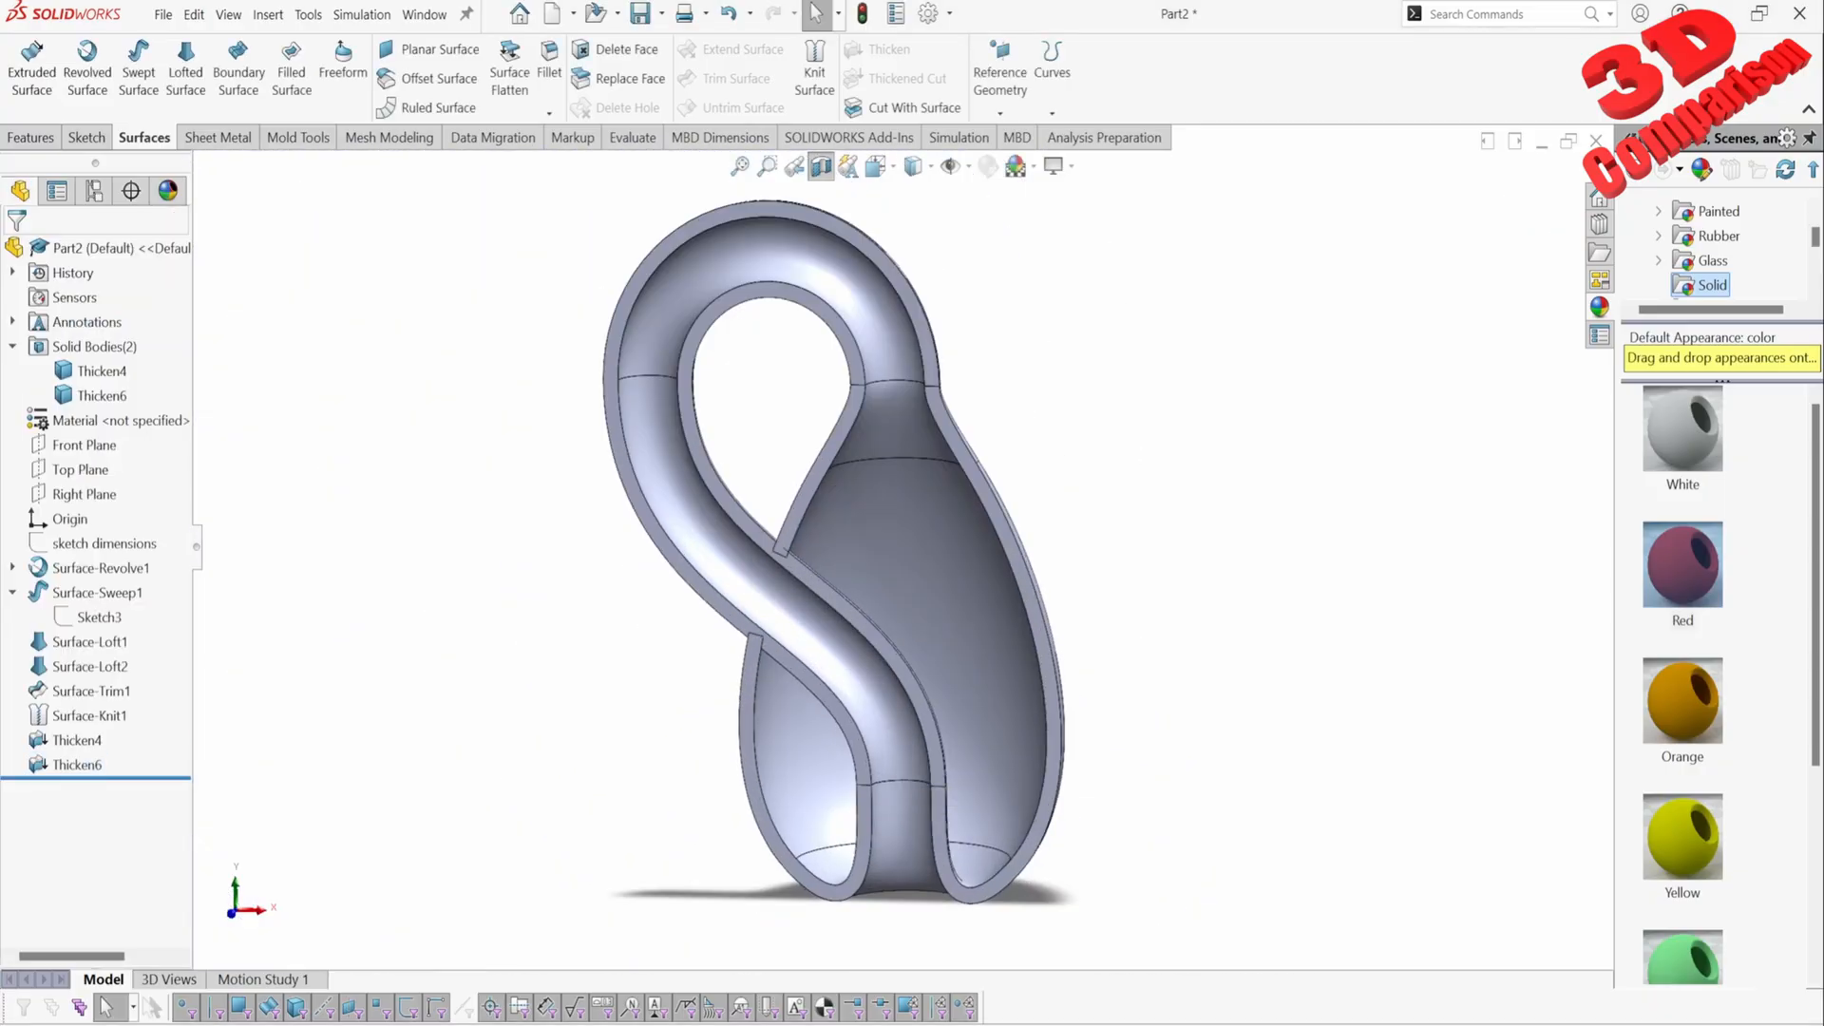
# Step: Turn off the section view and delete the Thicken6, Thicken4 and Surface-Knit1 features
pyautogui.click(821, 166)
pyautogui.click(76, 765)
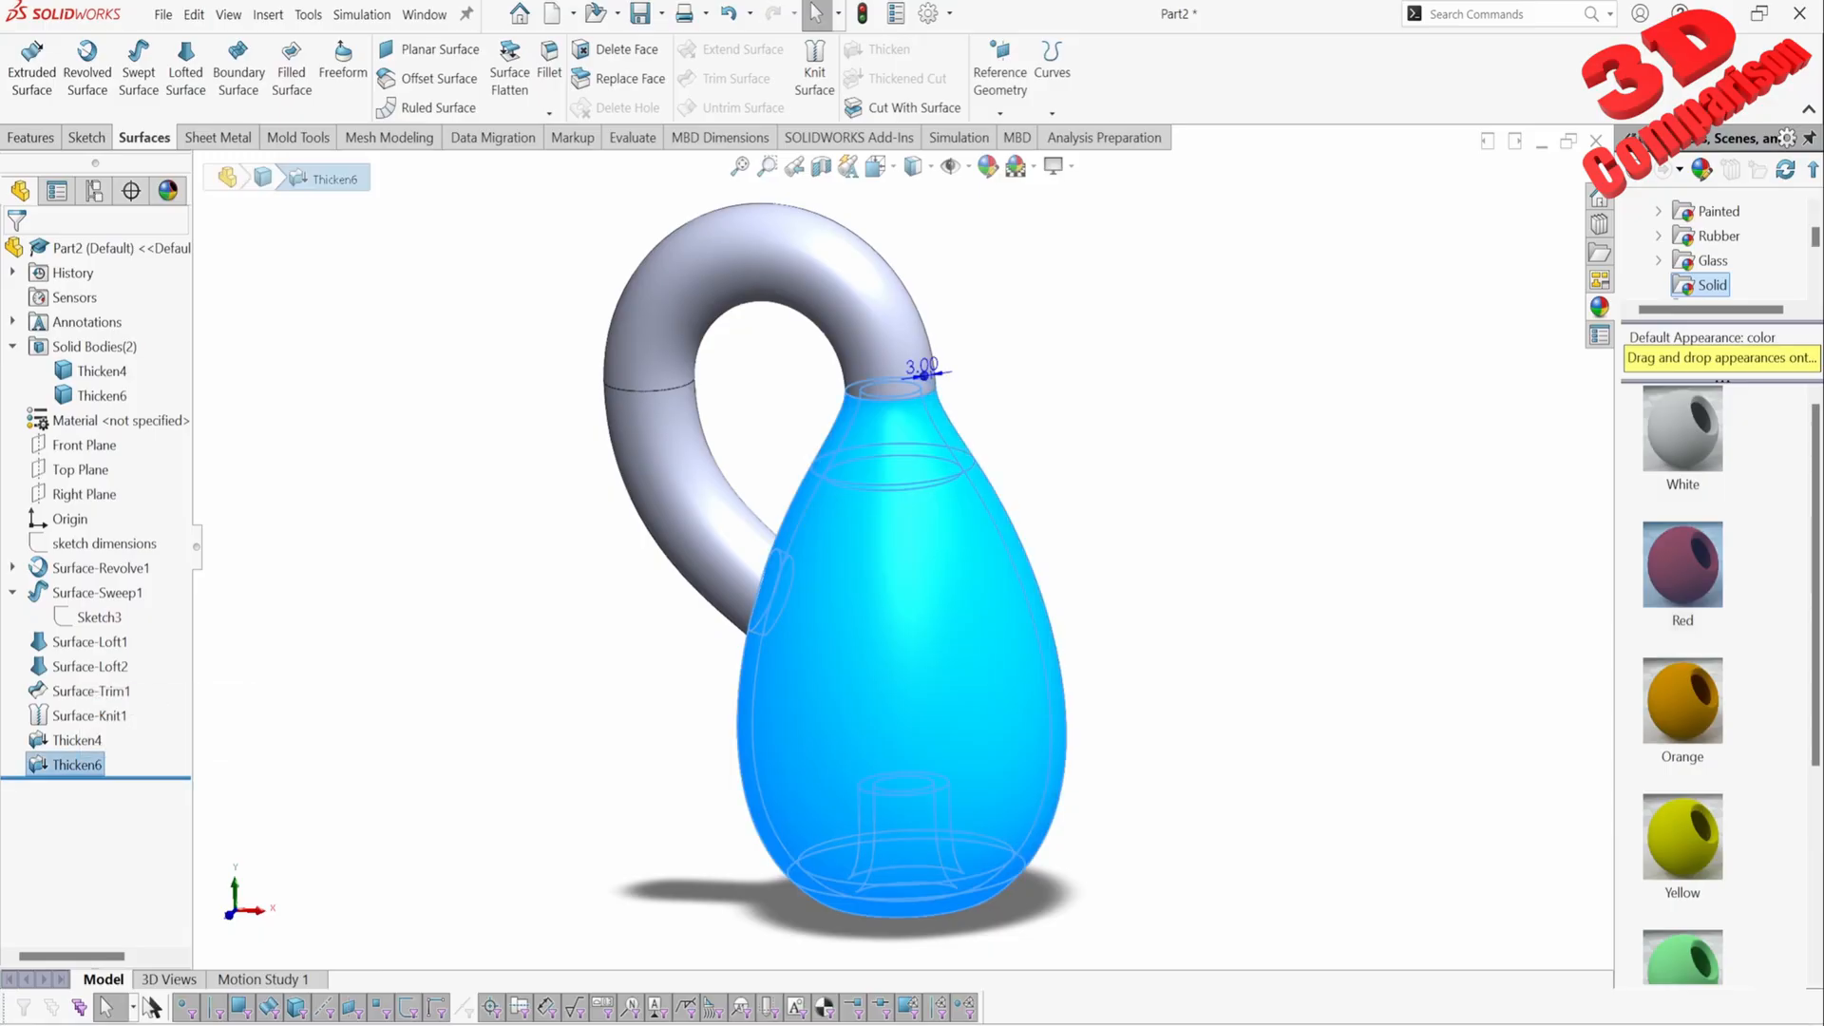
pyautogui.press('Delete')
pyautogui.press('Return')
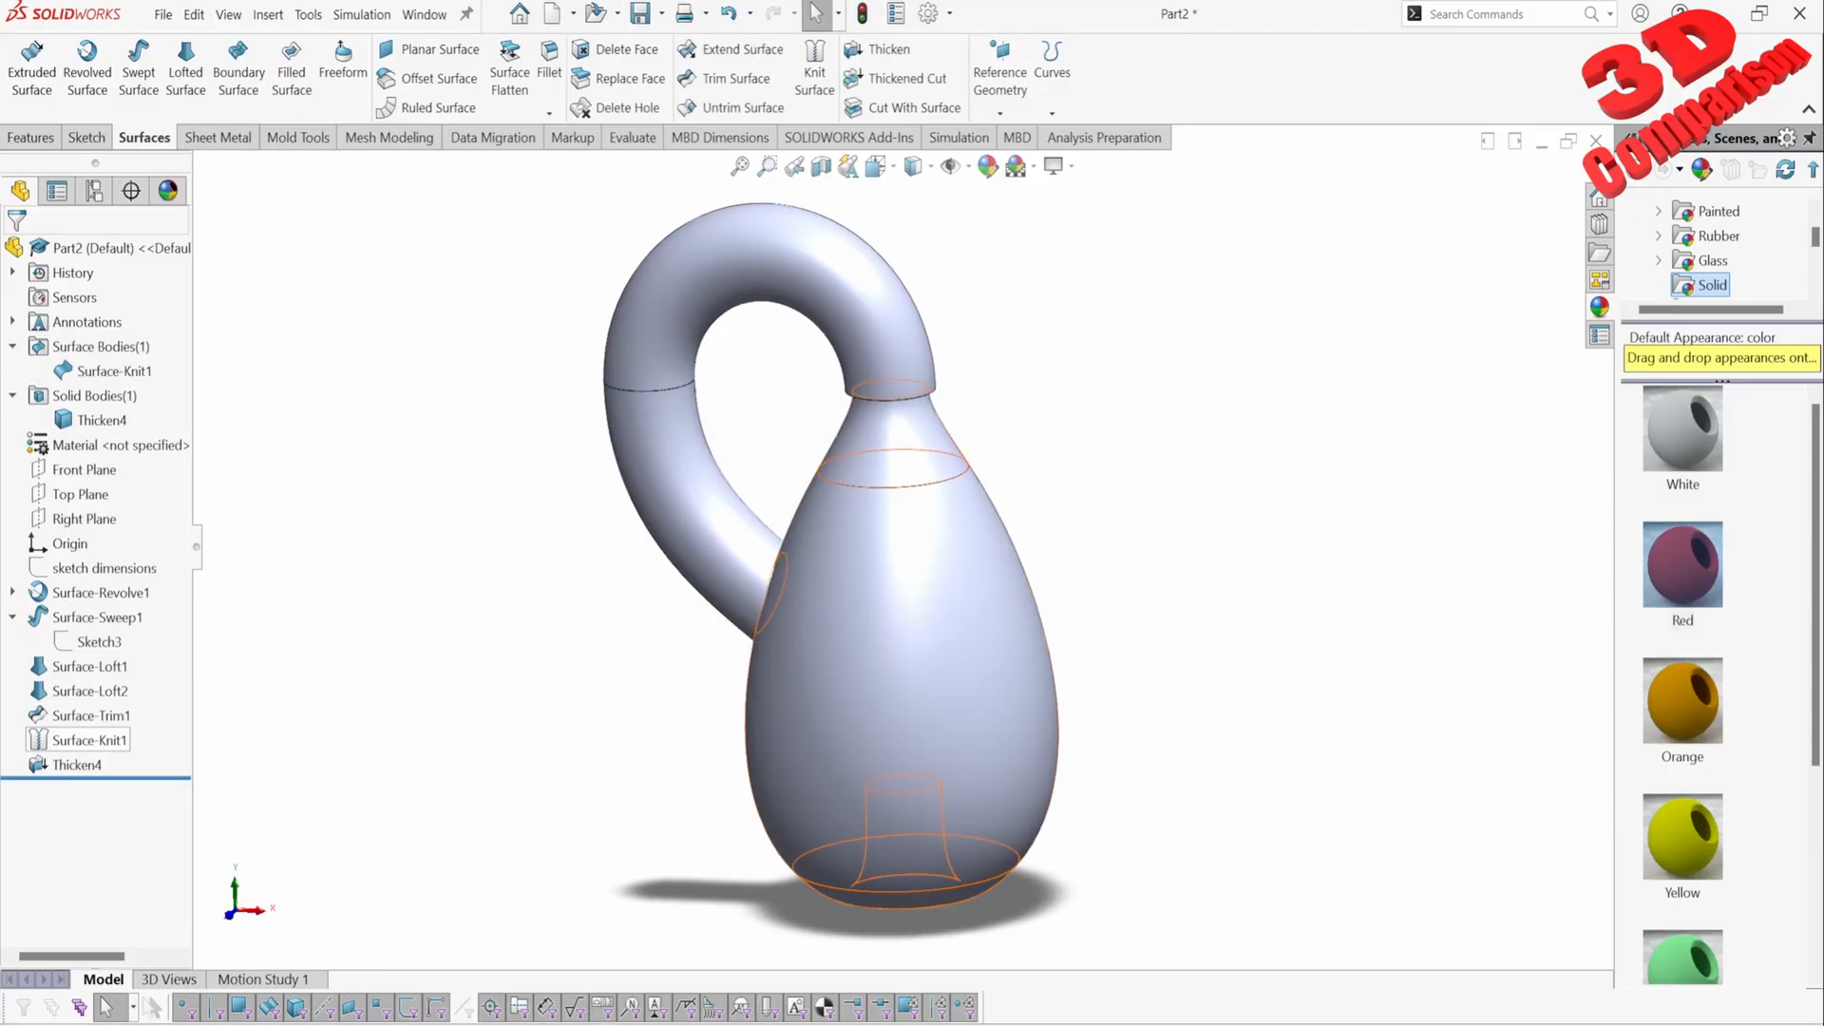
pyautogui.click(76, 765)
pyautogui.press('Delete')
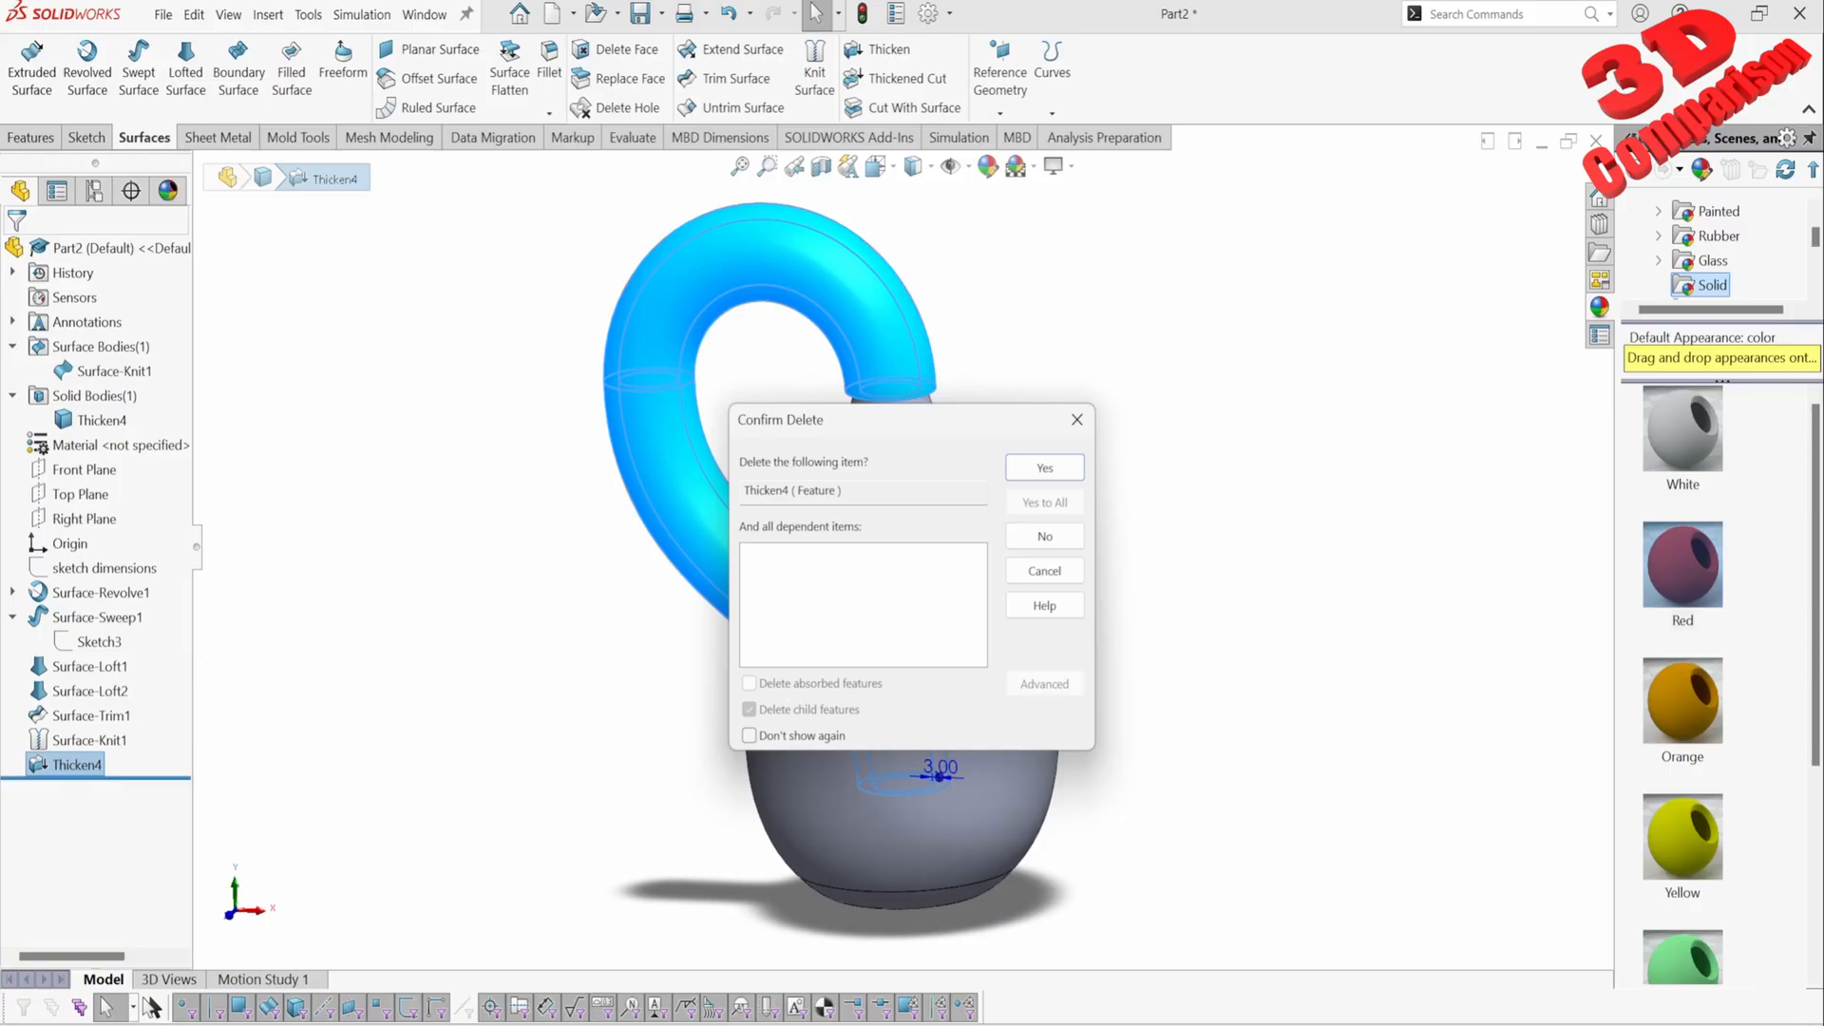
pyautogui.press('Return')
pyautogui.click(87, 717)
pyautogui.press('Delete')
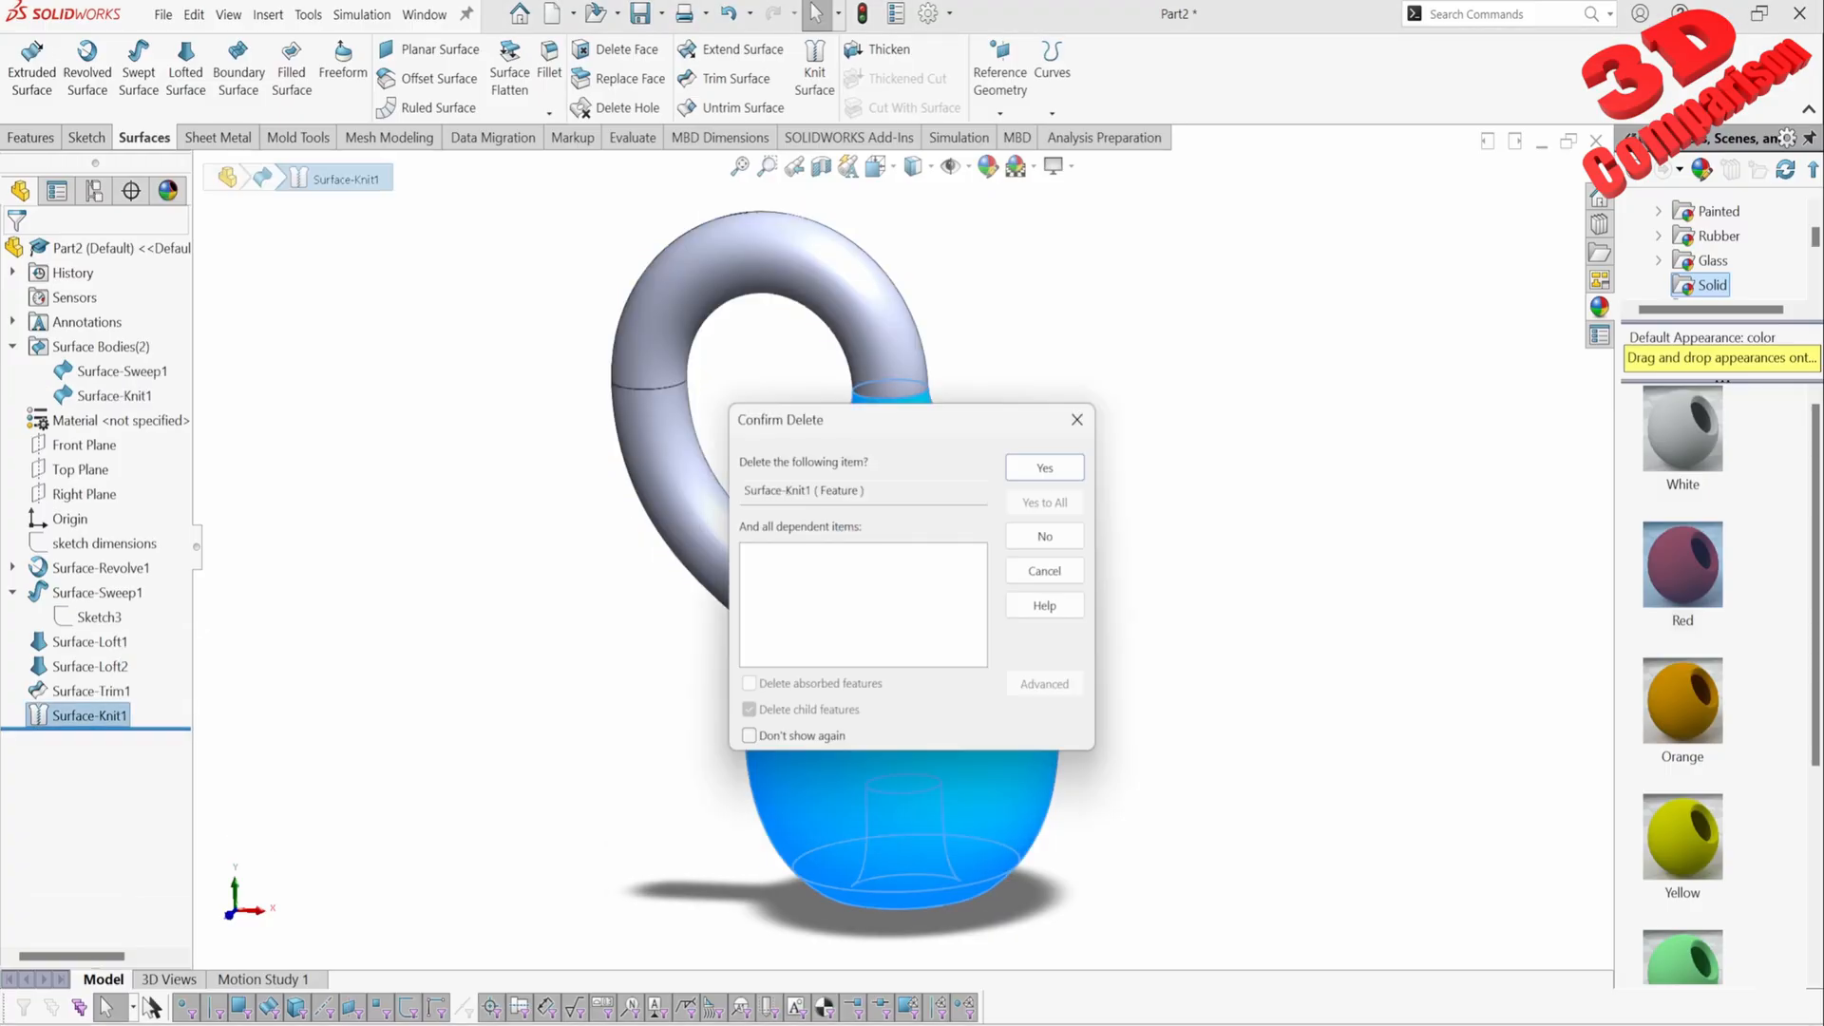
pyautogui.press('Return')
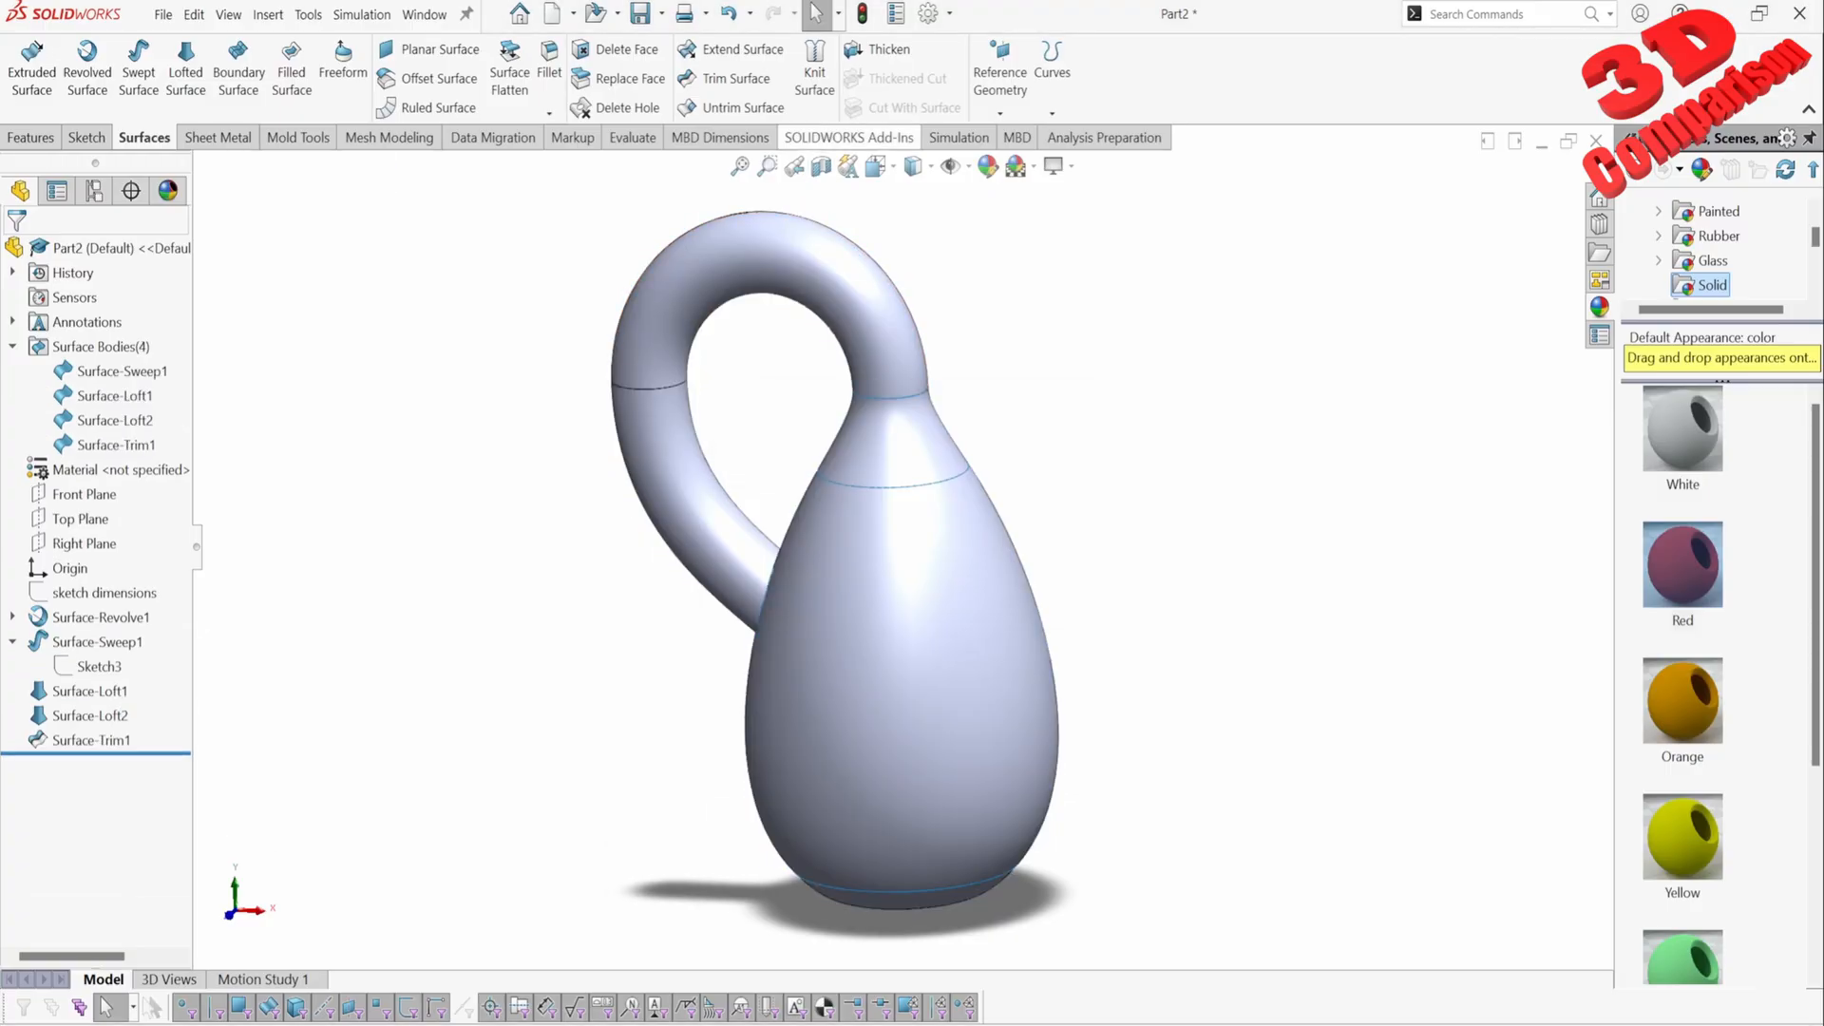
# Step: Knit Surface-Loft2, Surface-Trim1 and Surface-Loft1 into one bottle surface without creating a solid
pyautogui.click(814, 66)
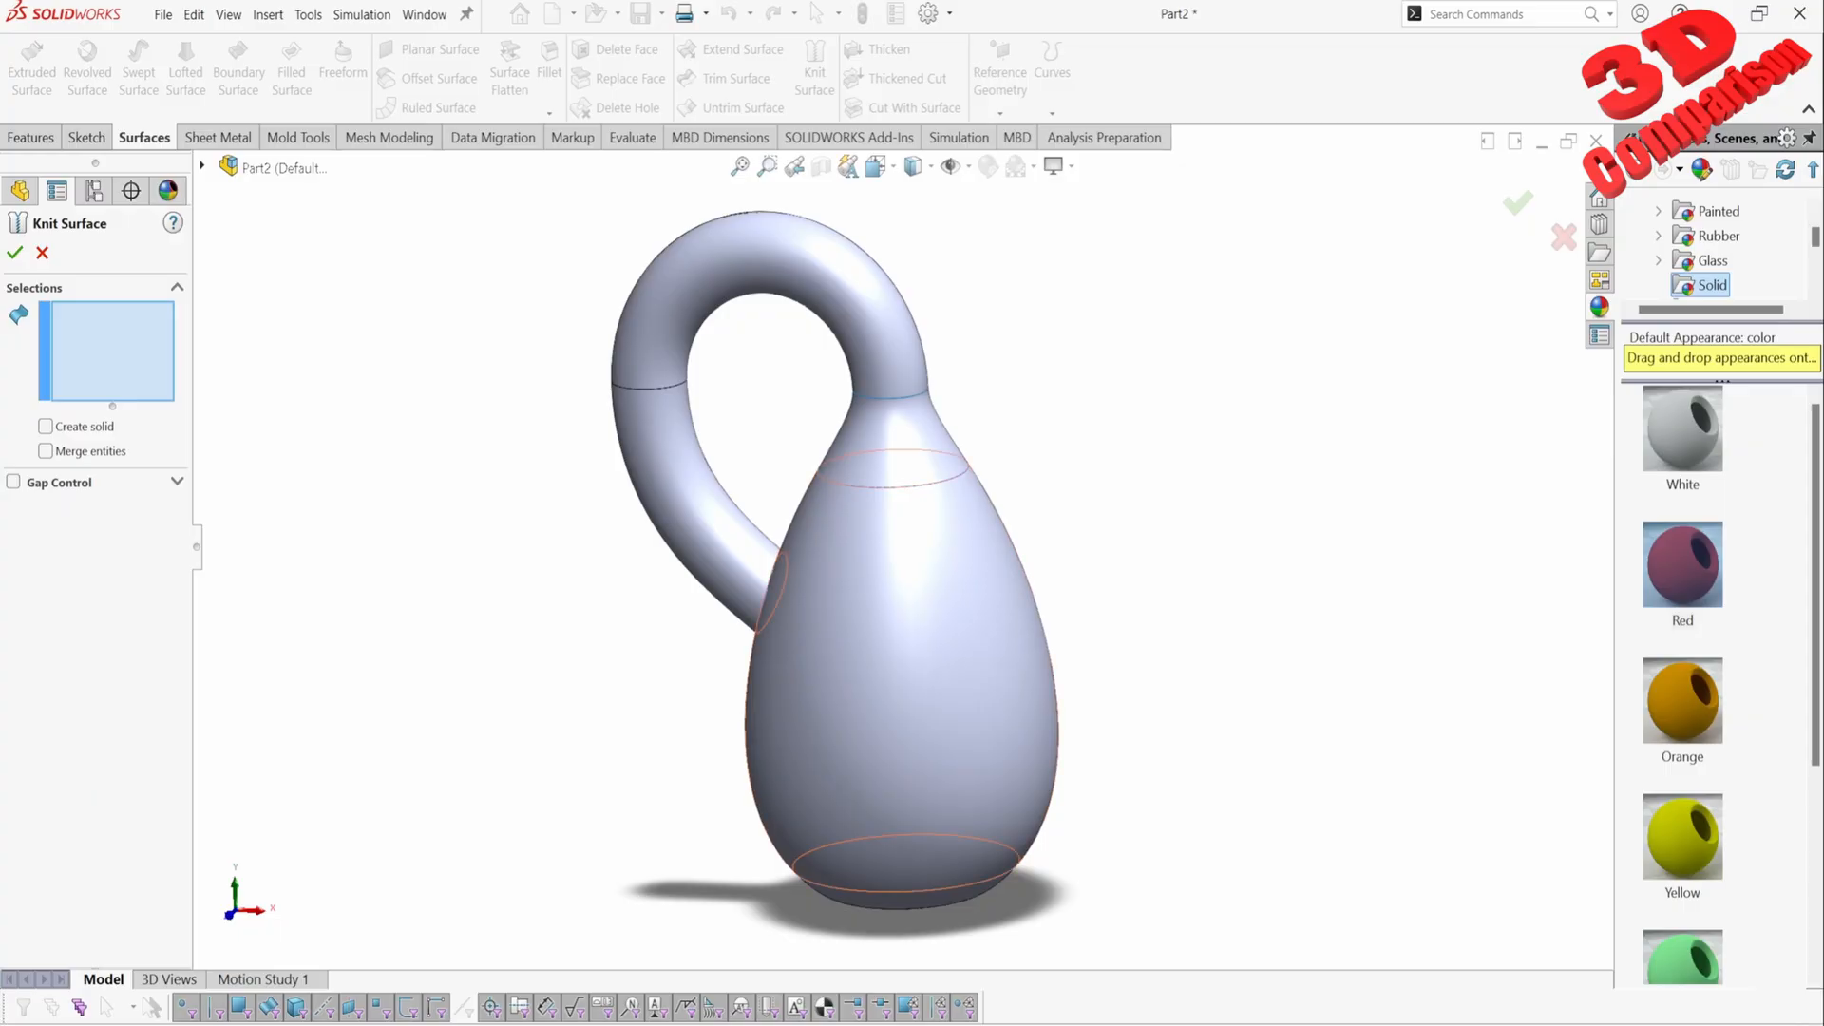
pyautogui.click(902, 889)
pyautogui.click(912, 589)
pyautogui.click(893, 419)
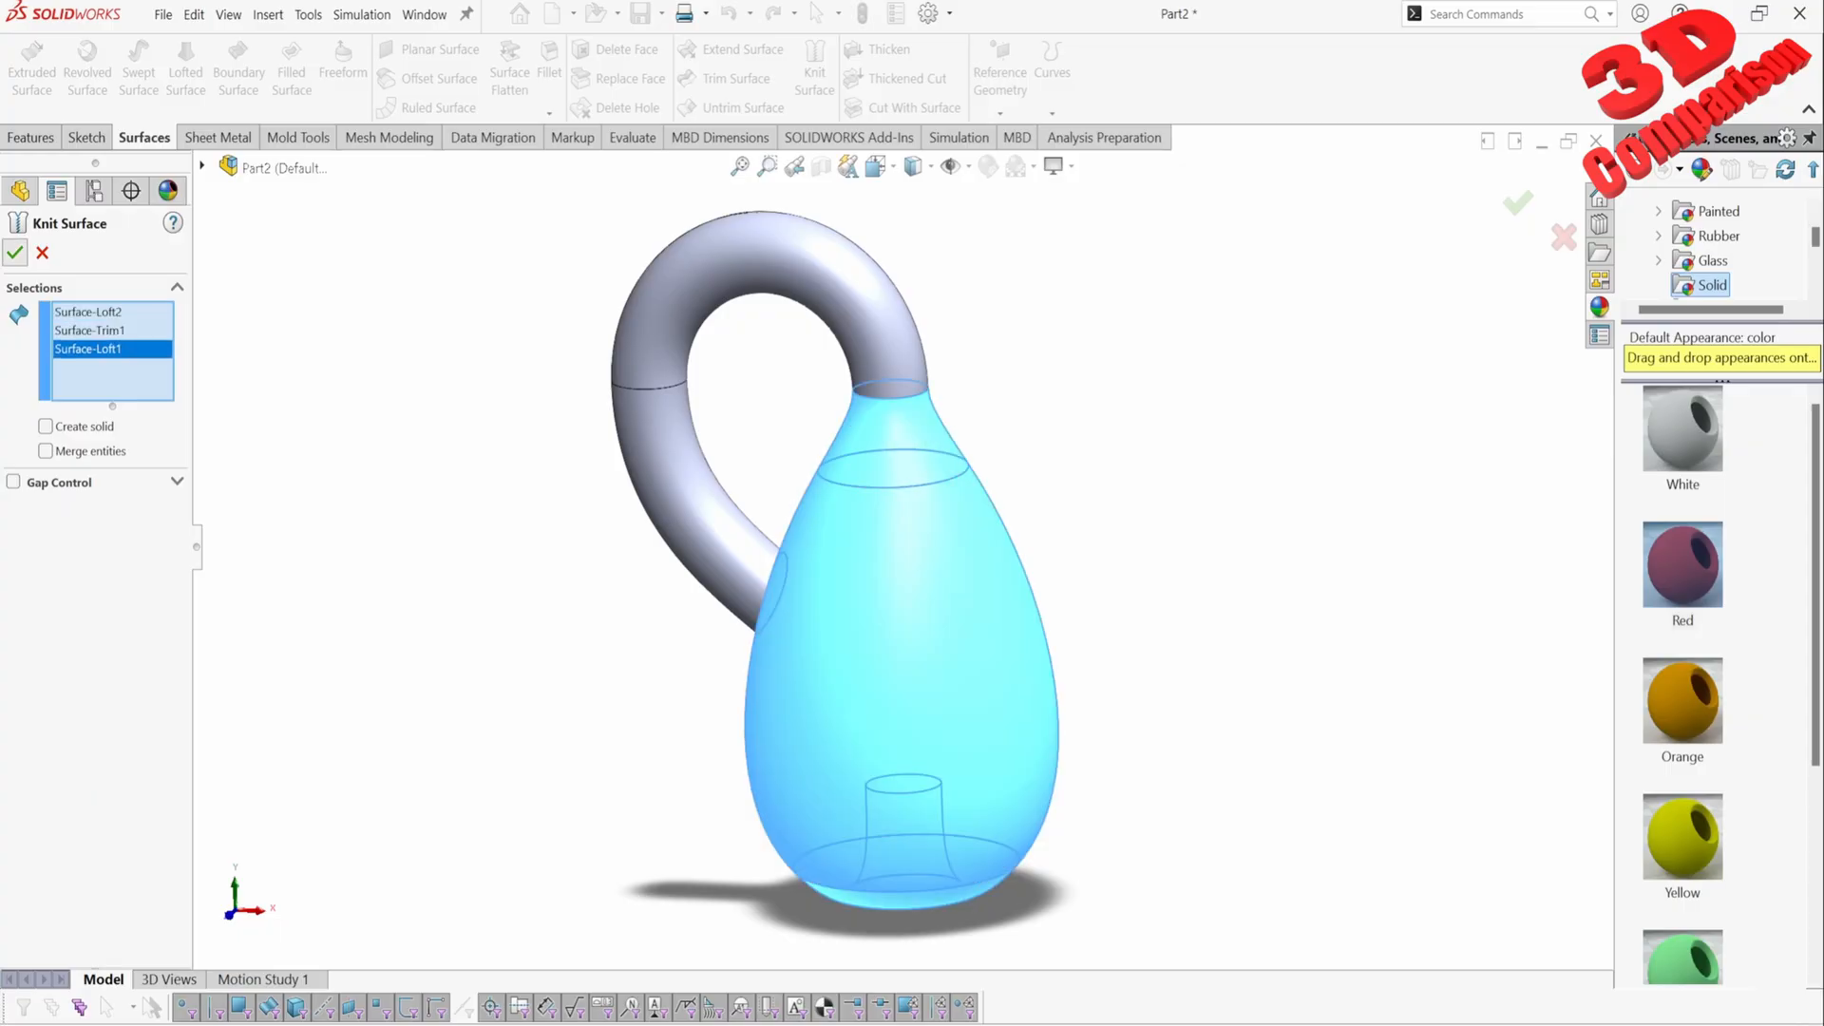
pyautogui.click(14, 252)
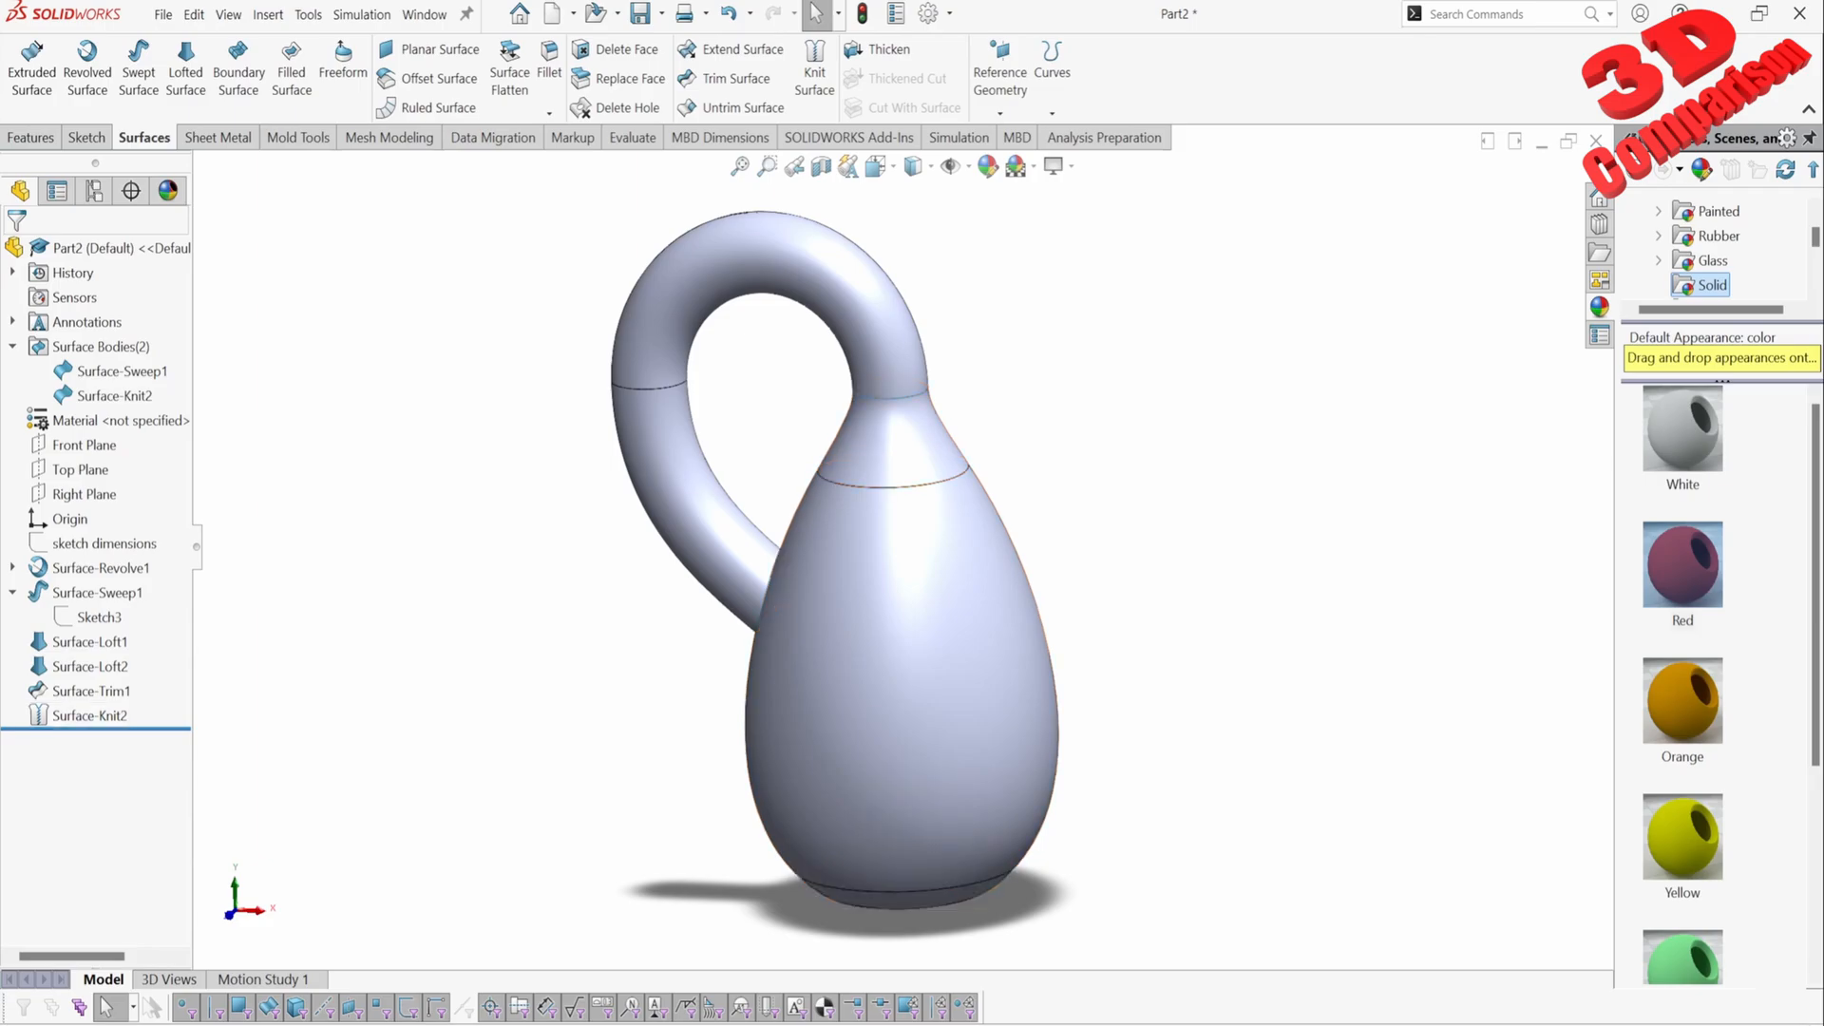
# Step: Thicken the knitted bottle surface on both sides with a thickness of 2 mm
pyautogui.click(876, 50)
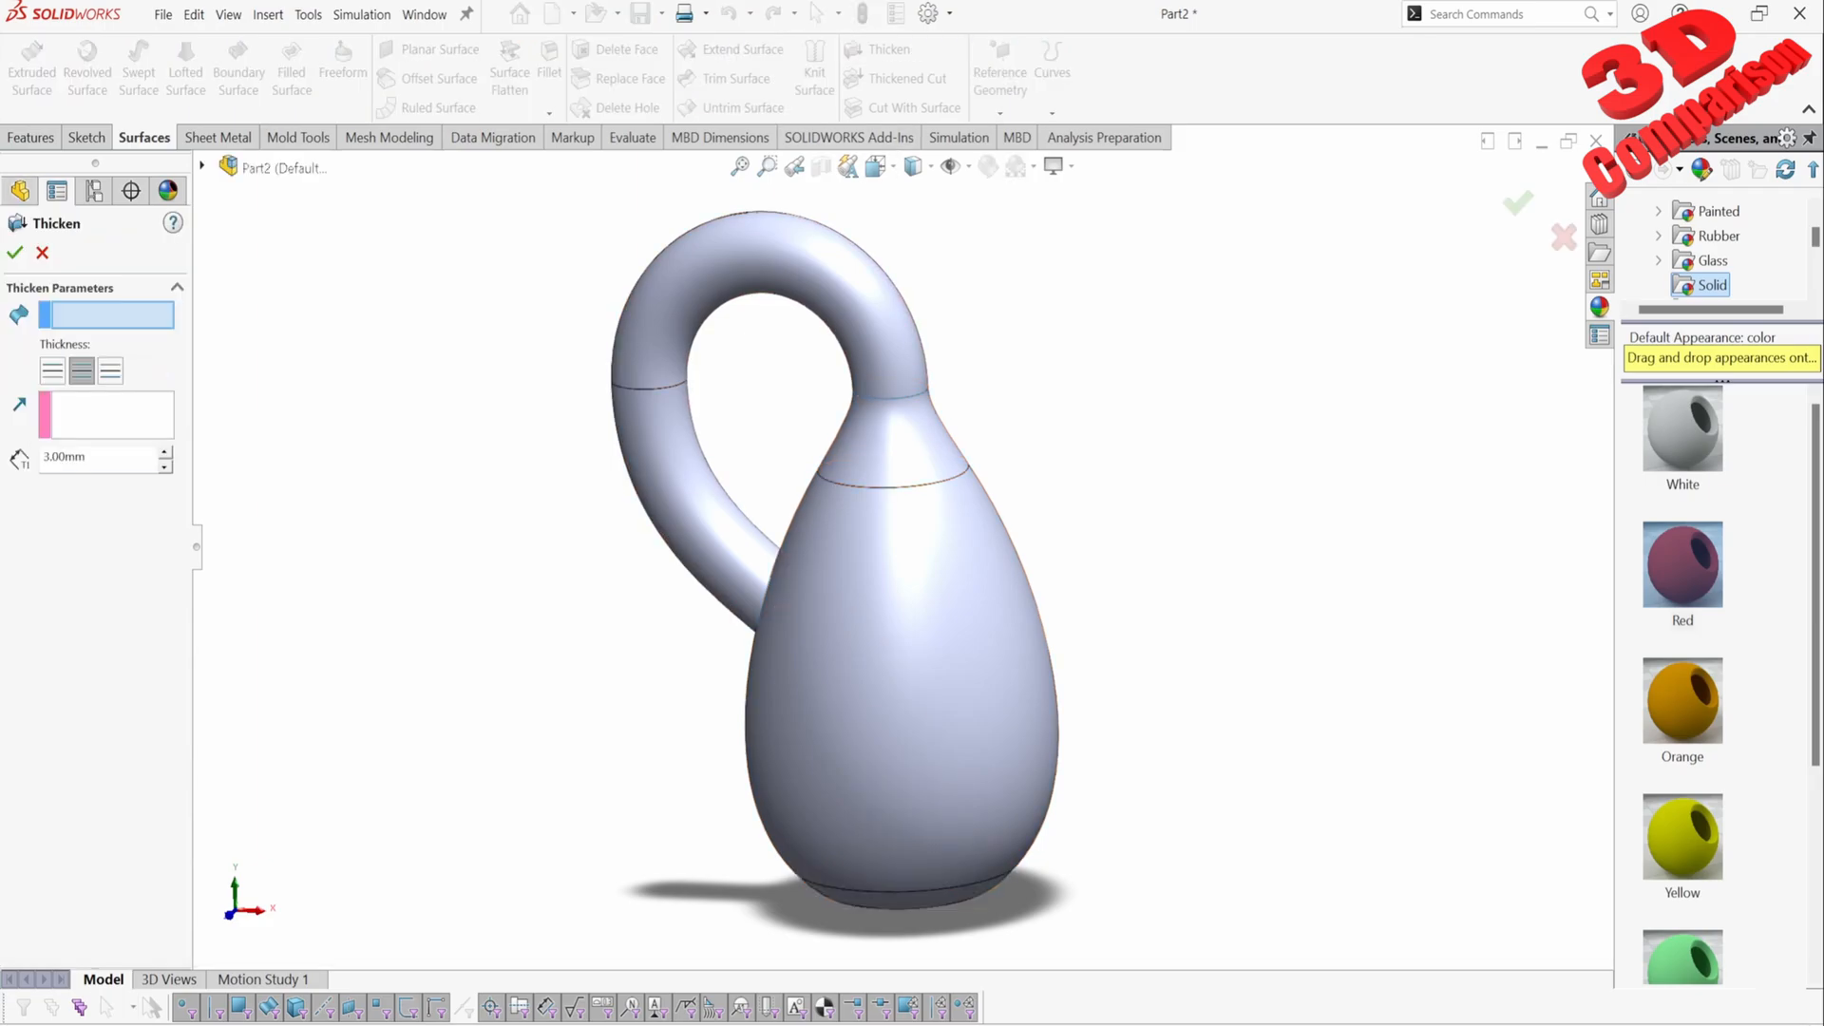
pyautogui.doubleClick(66, 457)
pyautogui.write('2')
pyautogui.press('Return')
pyautogui.doubleClick(67, 457)
pyautogui.click(884, 646)
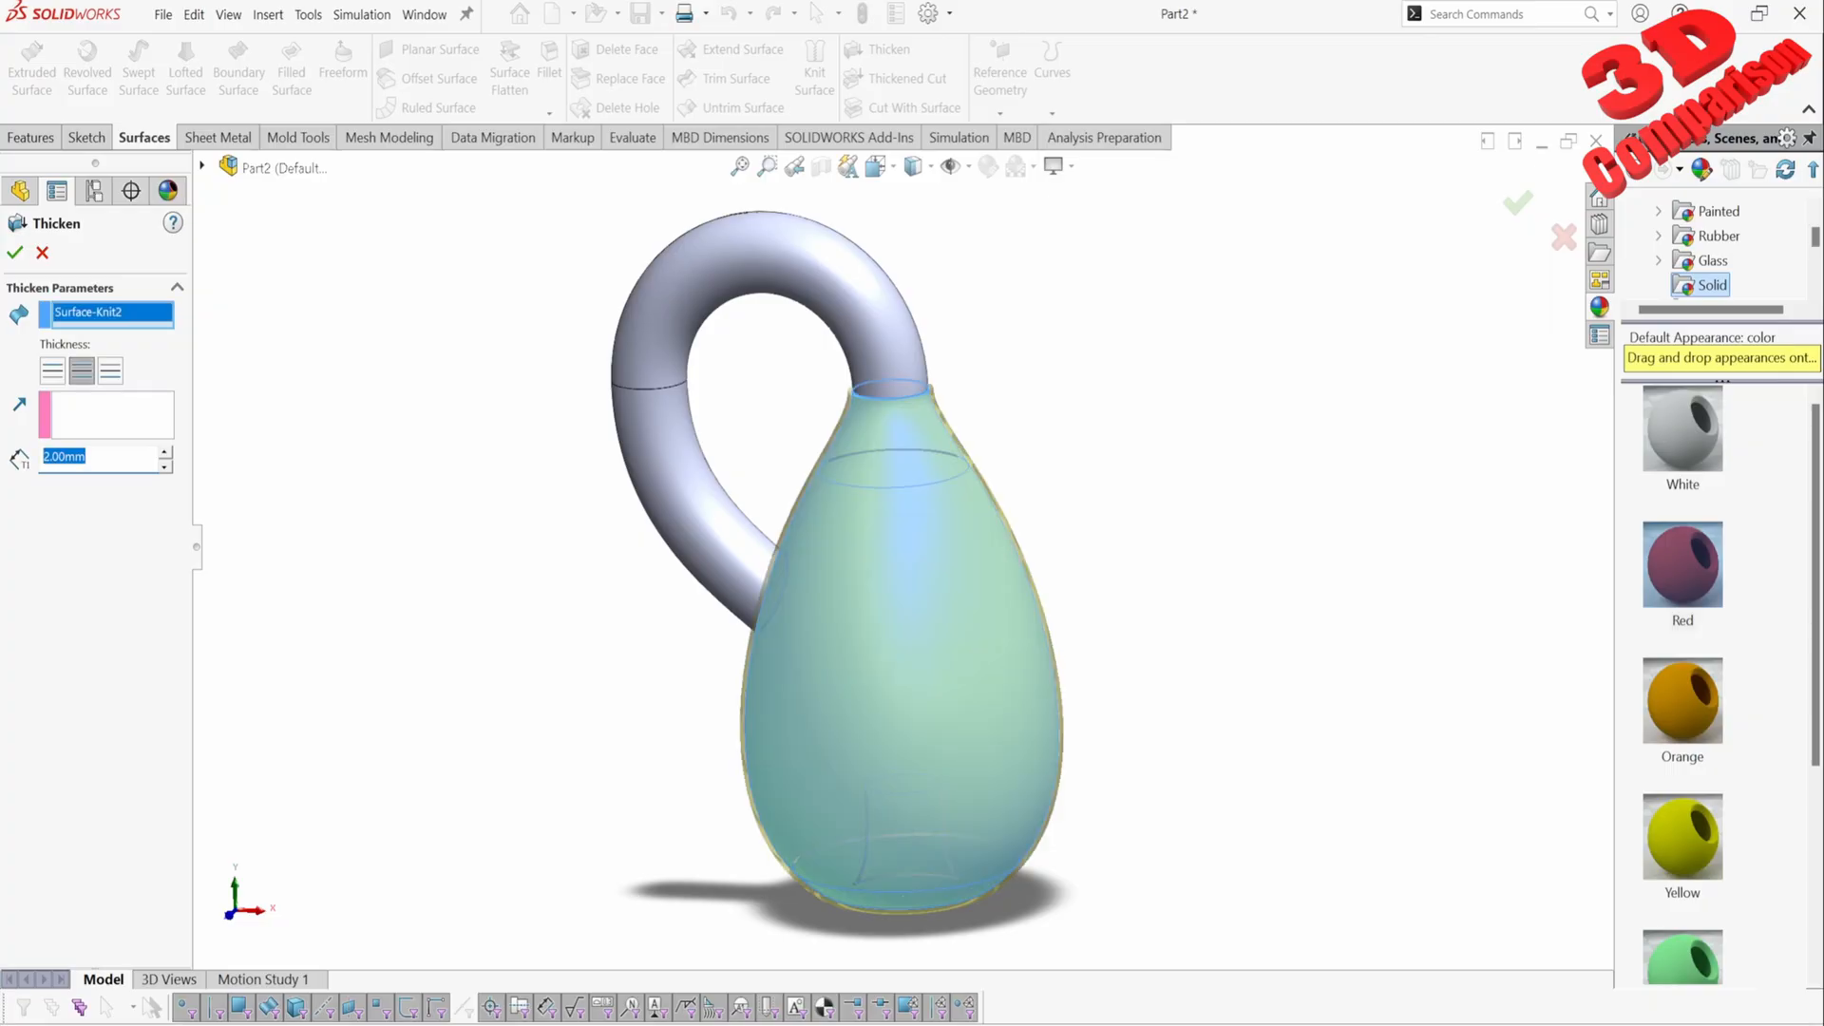
pyautogui.press('Return')
# Step: Thicken the swept tube surface by 2 mm on both sides and merge the result with the bottle wall
pyautogui.click(889, 49)
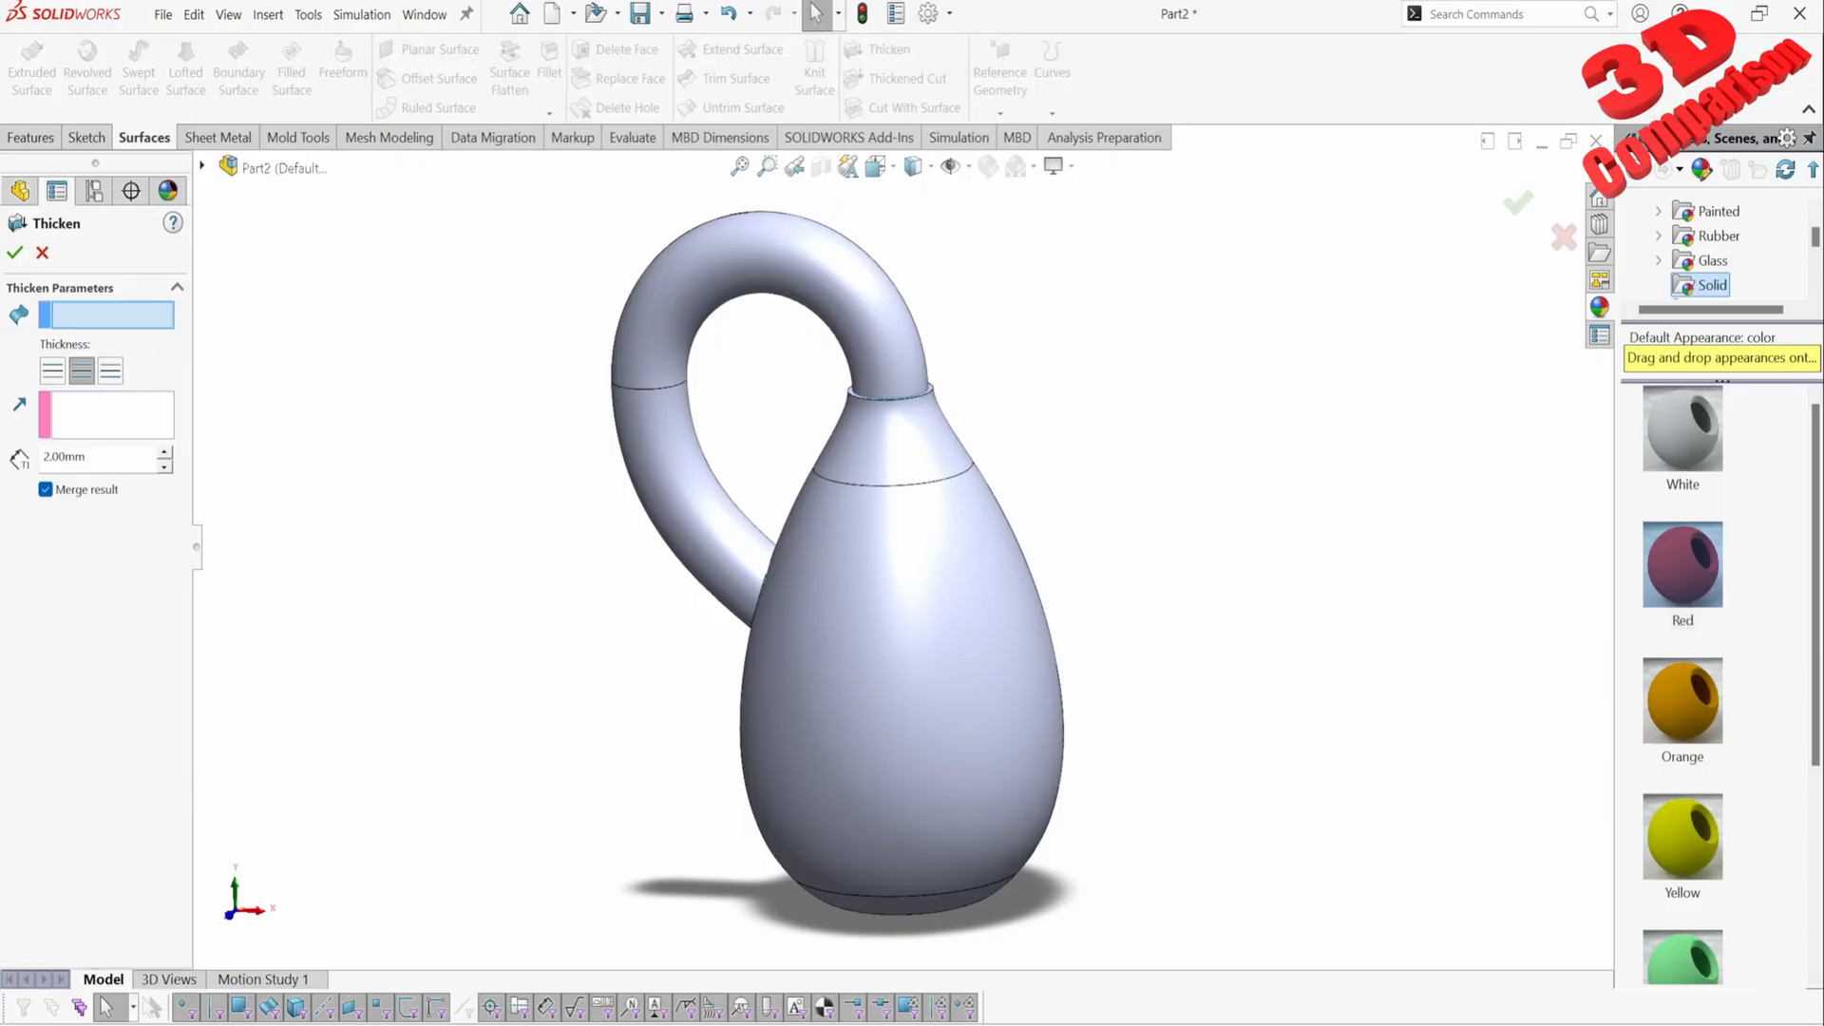
pyautogui.click(668, 447)
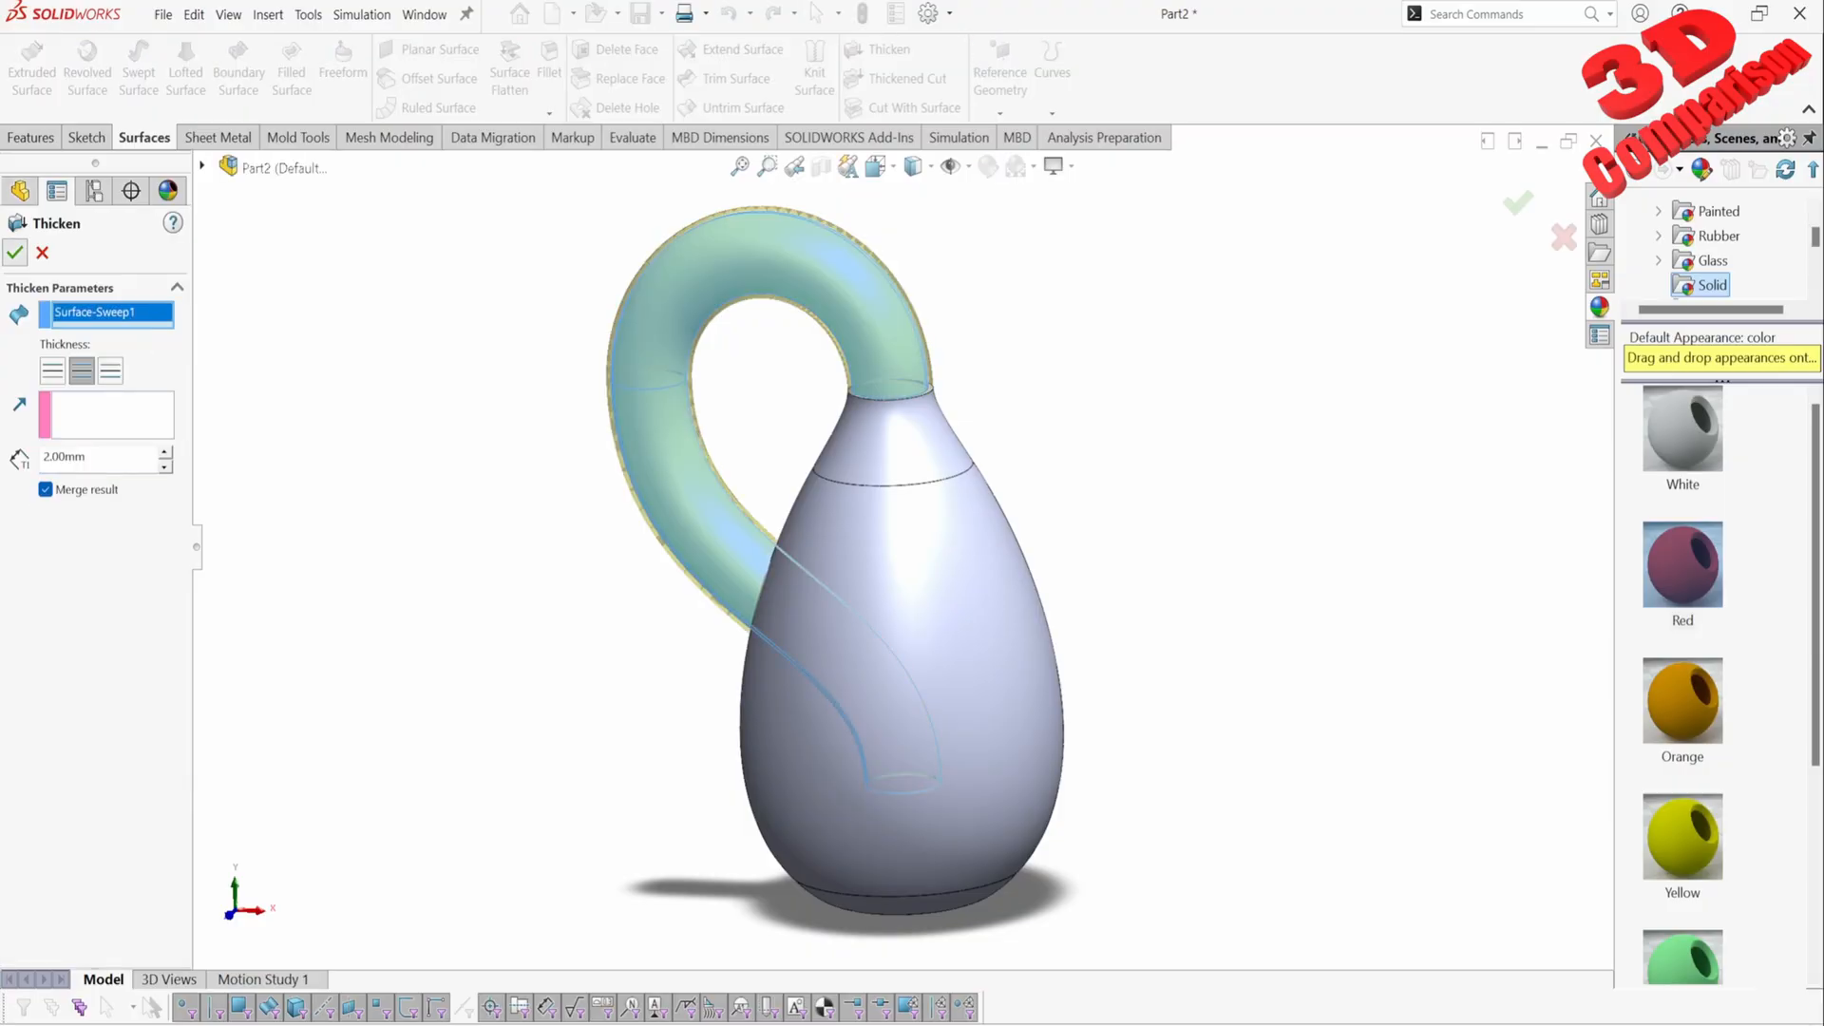
pyautogui.click(14, 252)
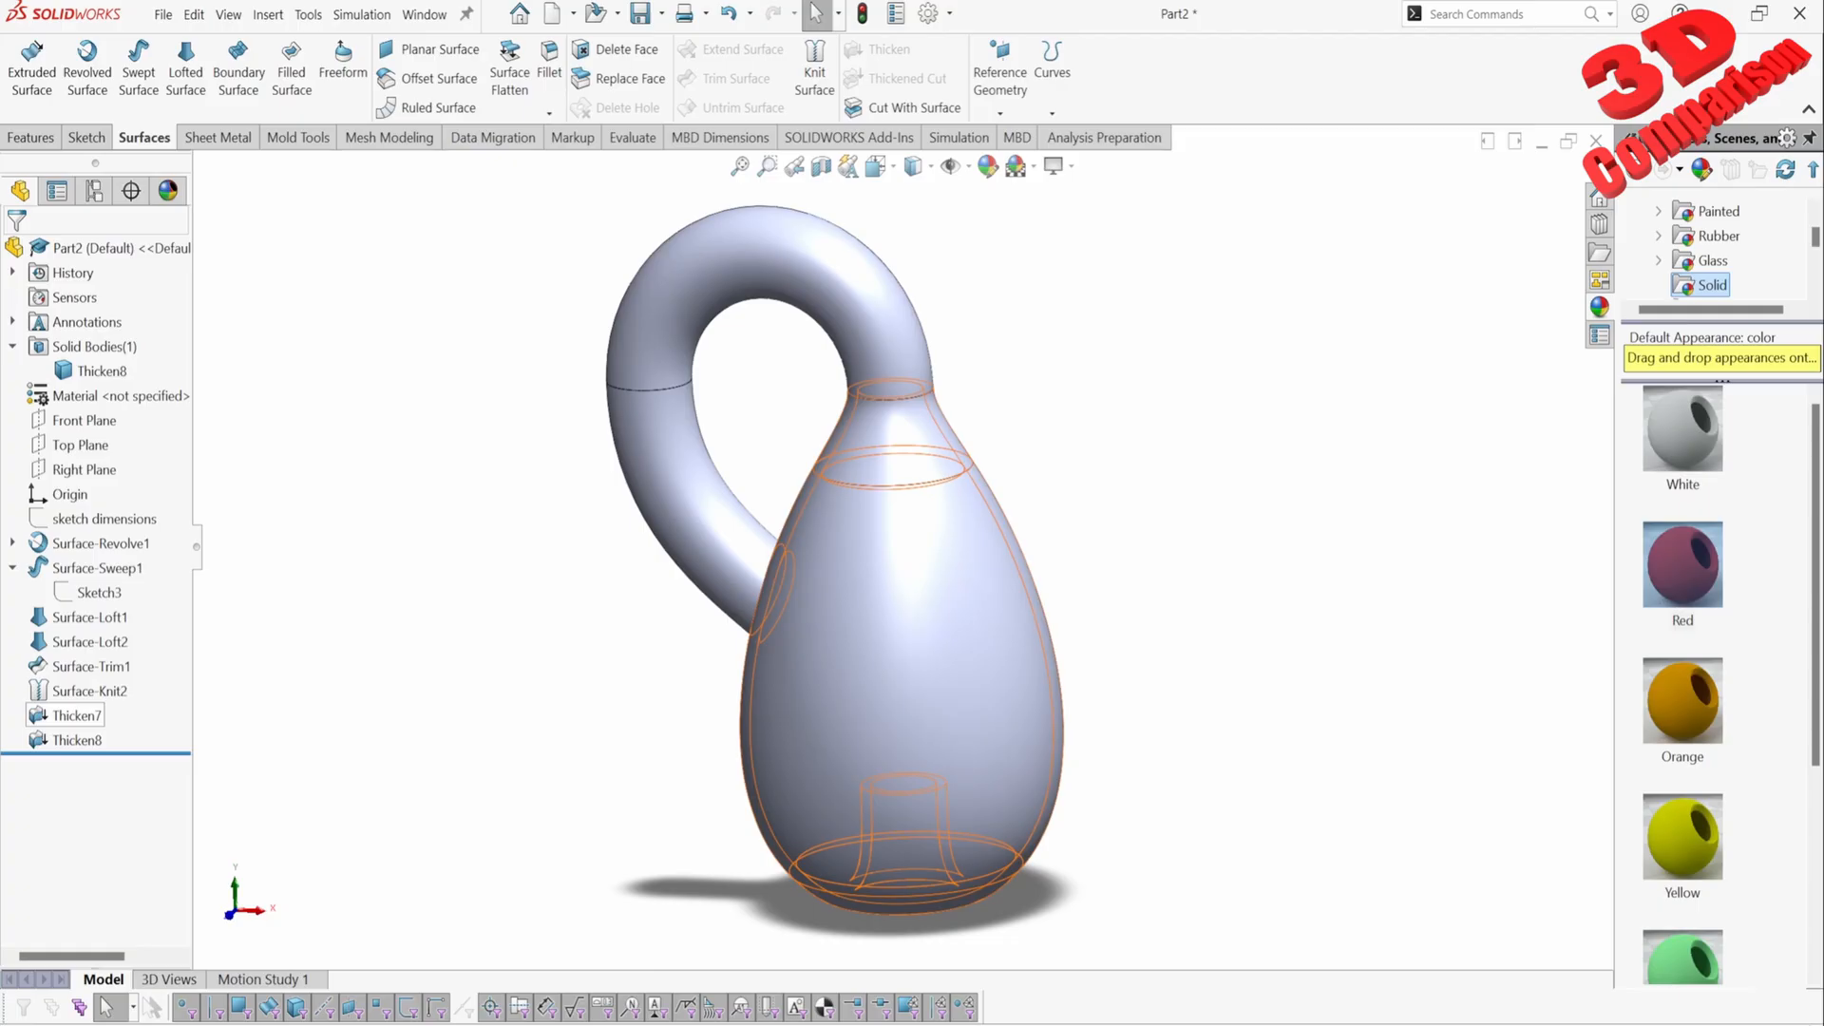
# Step: Set the thickness of the bottle wall's Thicken7 feature to 3 mm
pyautogui.rightClick(67, 715)
pyautogui.click(112, 556)
pyautogui.write('3.00mm')
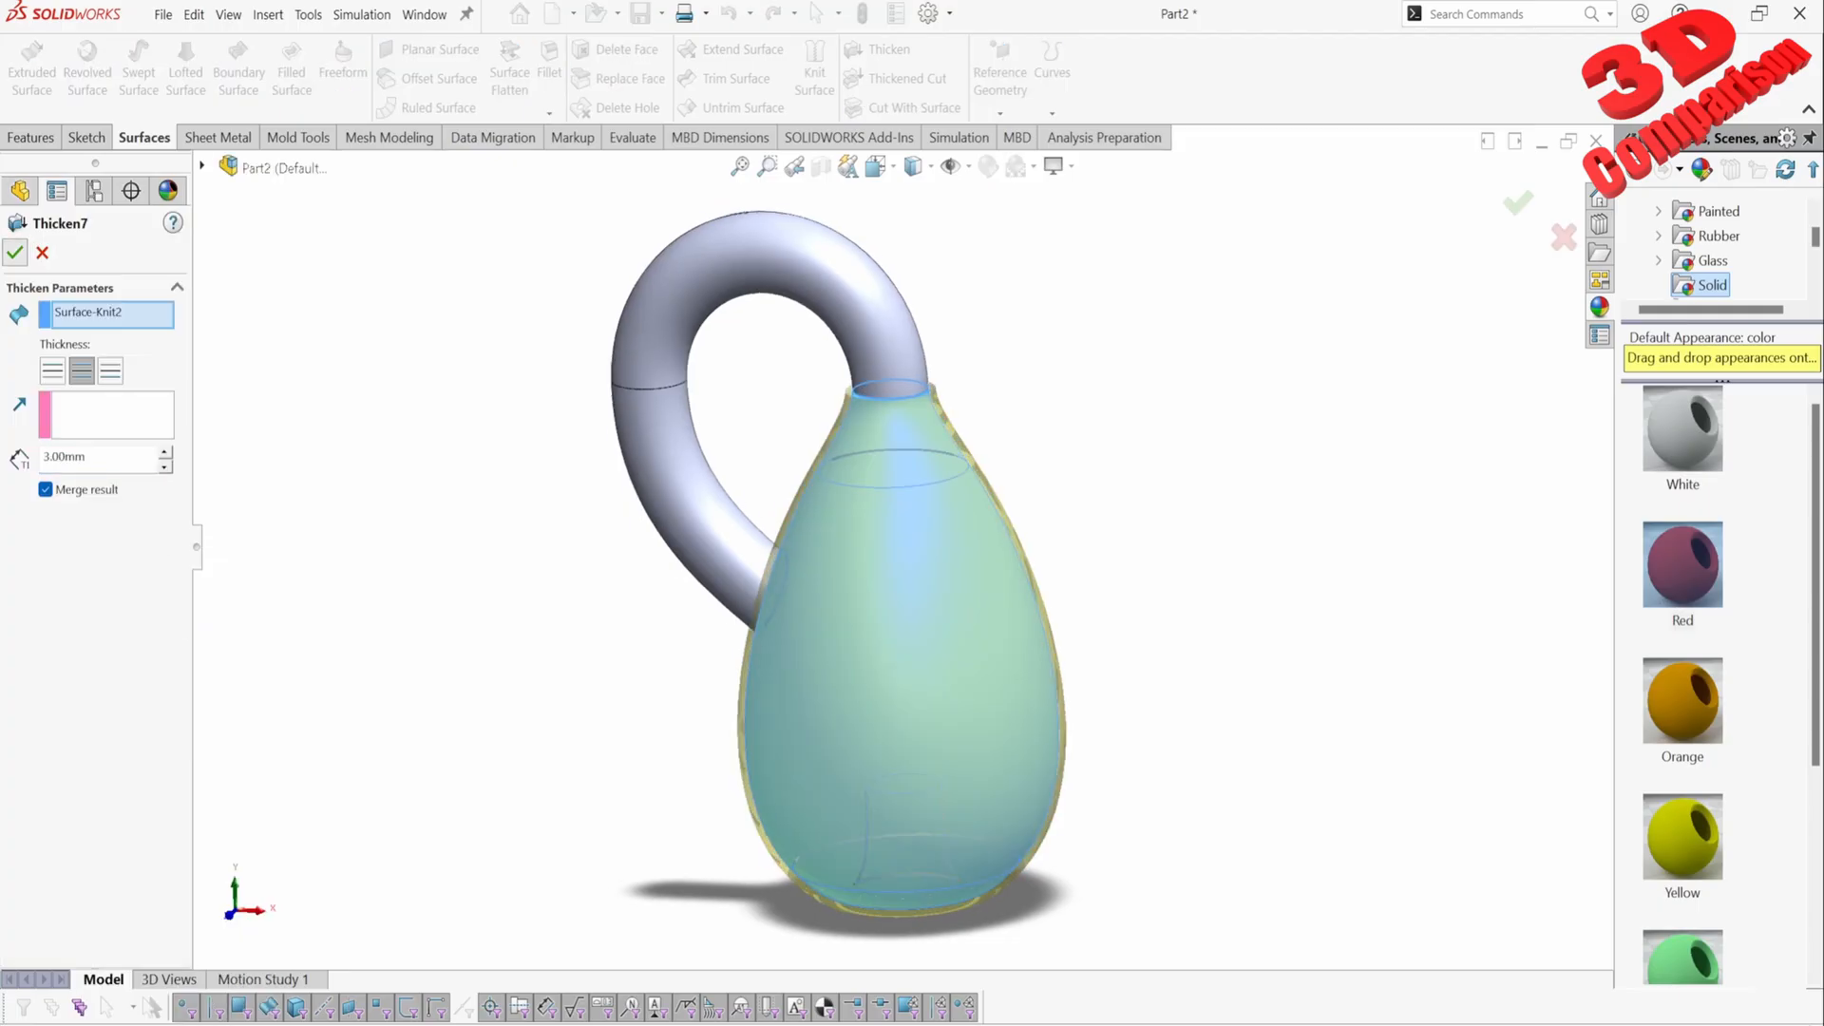
pyautogui.click(14, 252)
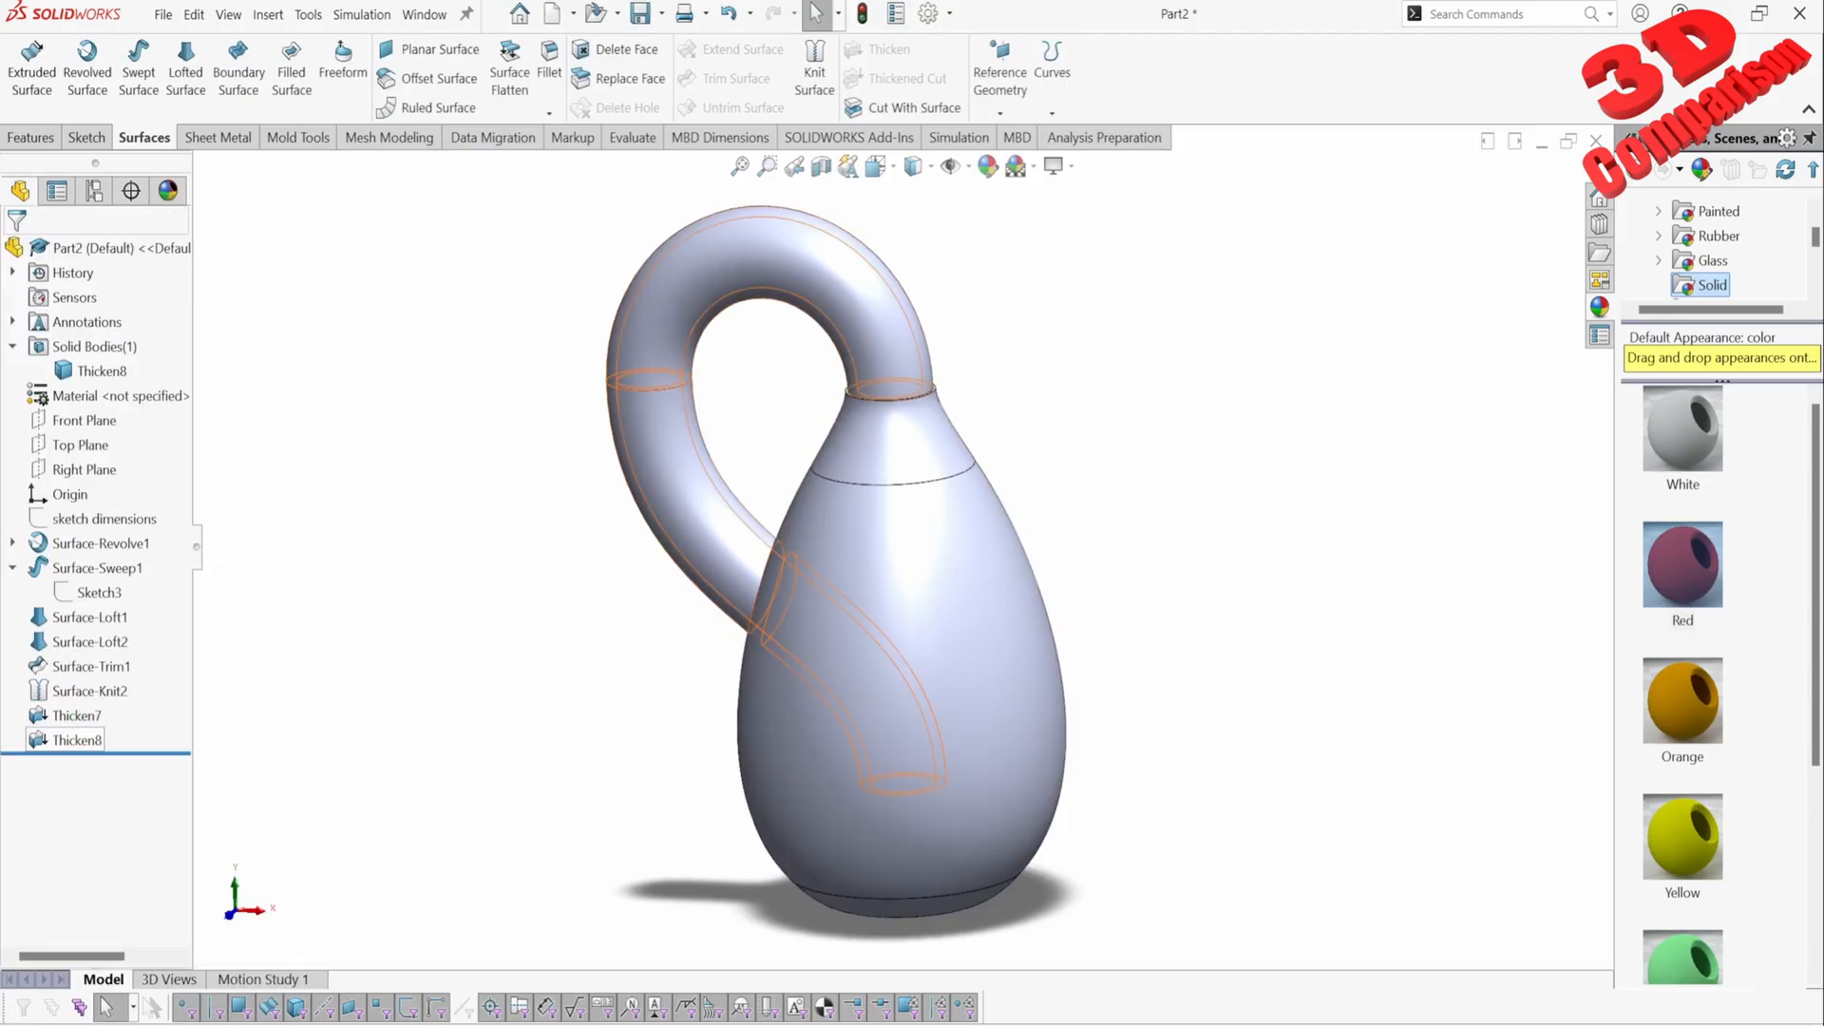
# Step: Try a 3 mm thickness on the tube's merged Thicken8 feature, and set it to 2.5 mm instead
pyautogui.rightClick(76, 740)
pyautogui.click(112, 555)
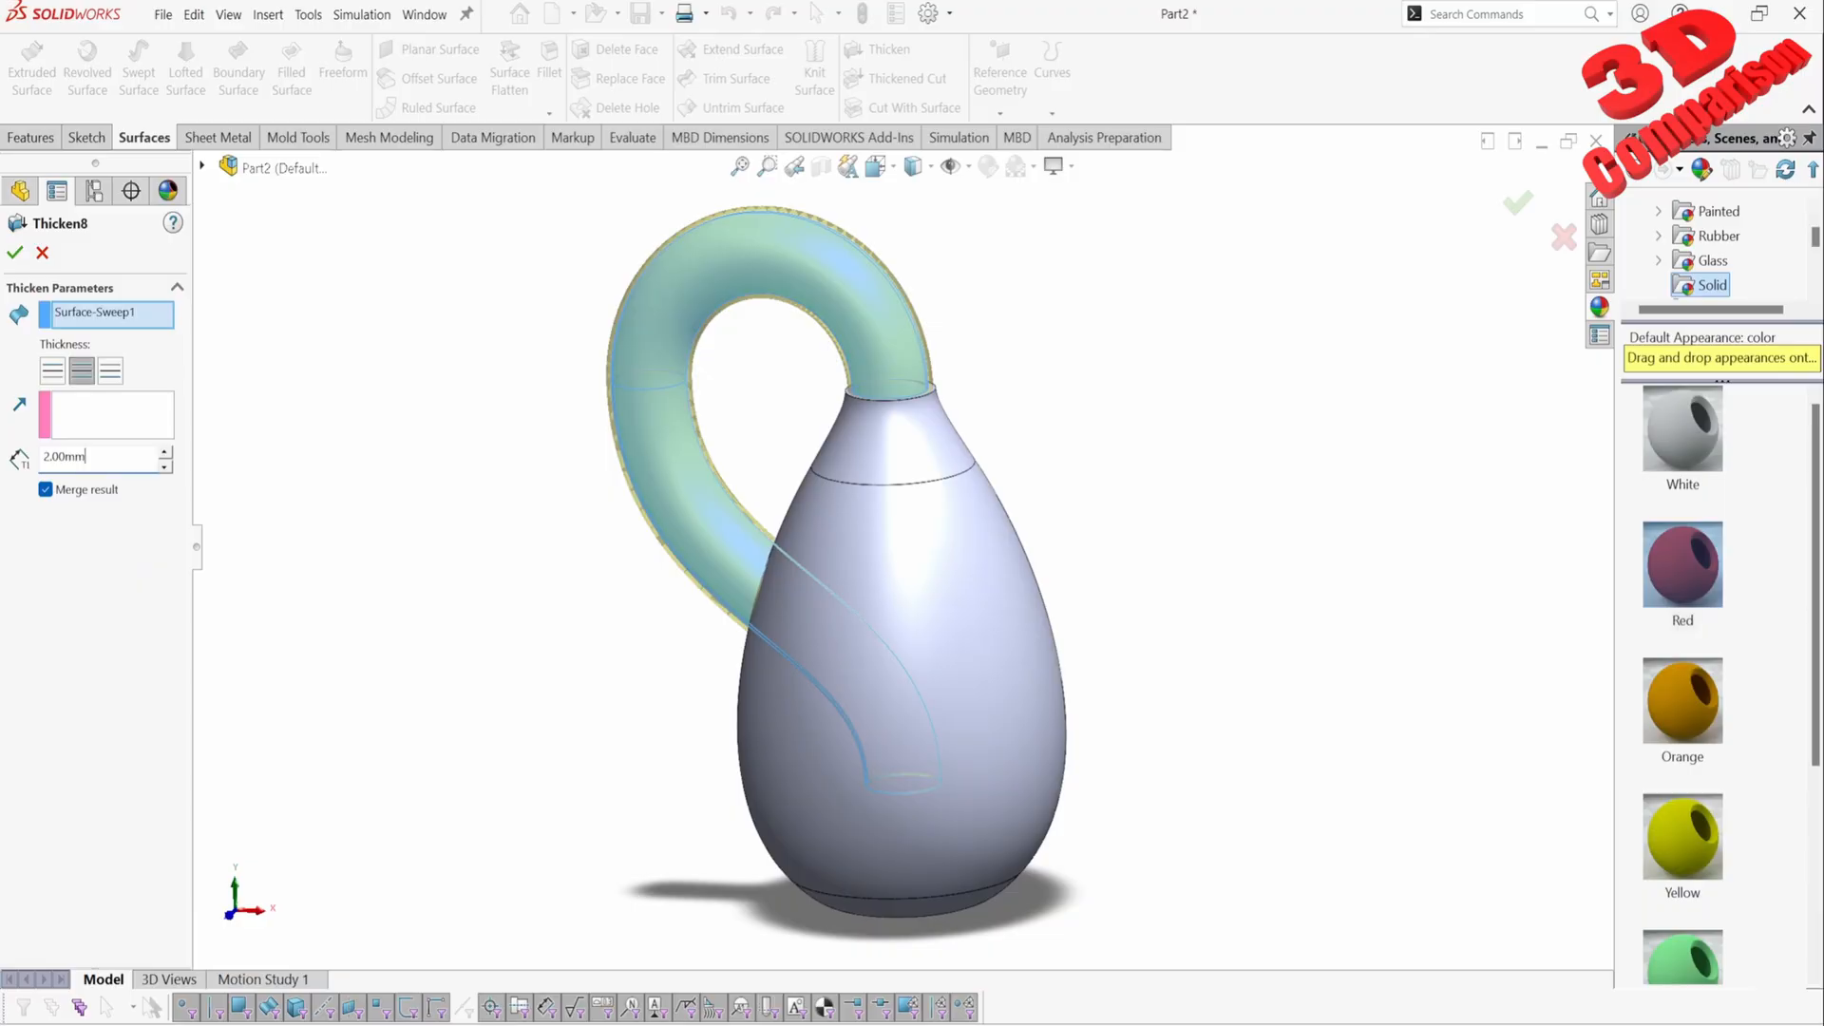
pyautogui.hotkey('ctrl', 'a')
pyautogui.write('3')
pyautogui.press('Return')
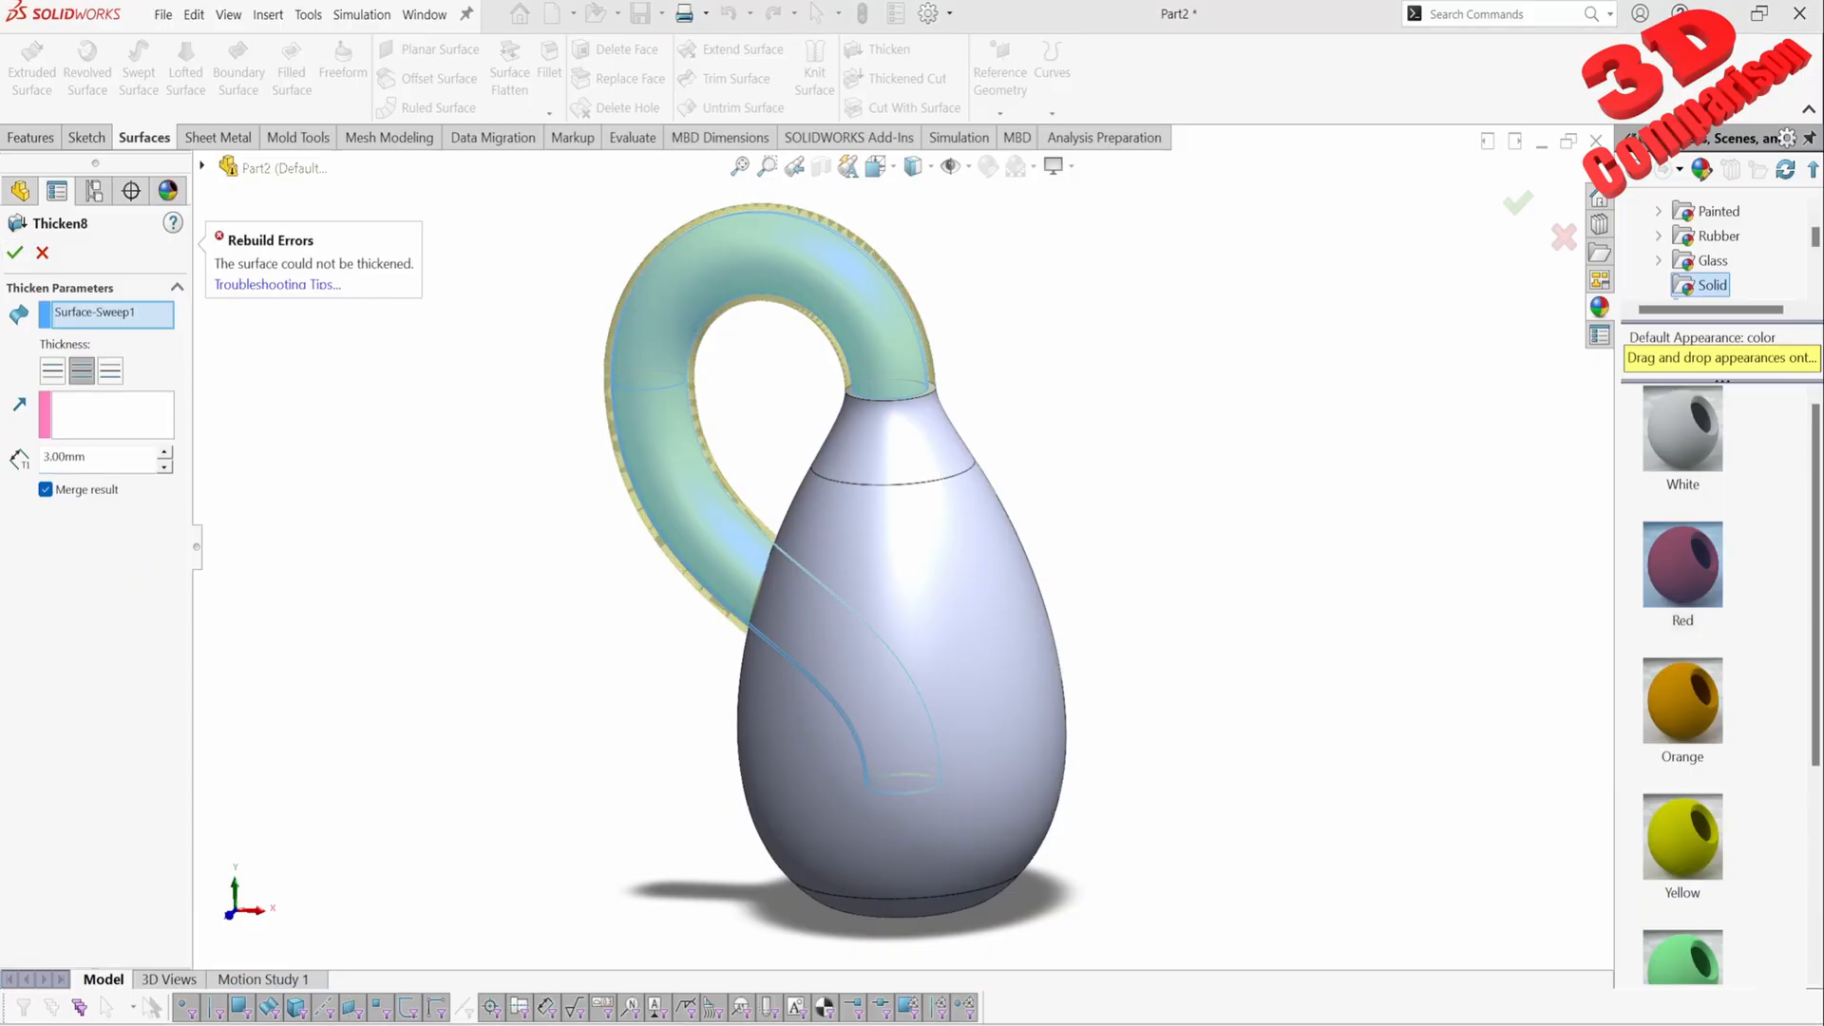
pyautogui.scroll(-5, 855, 352)
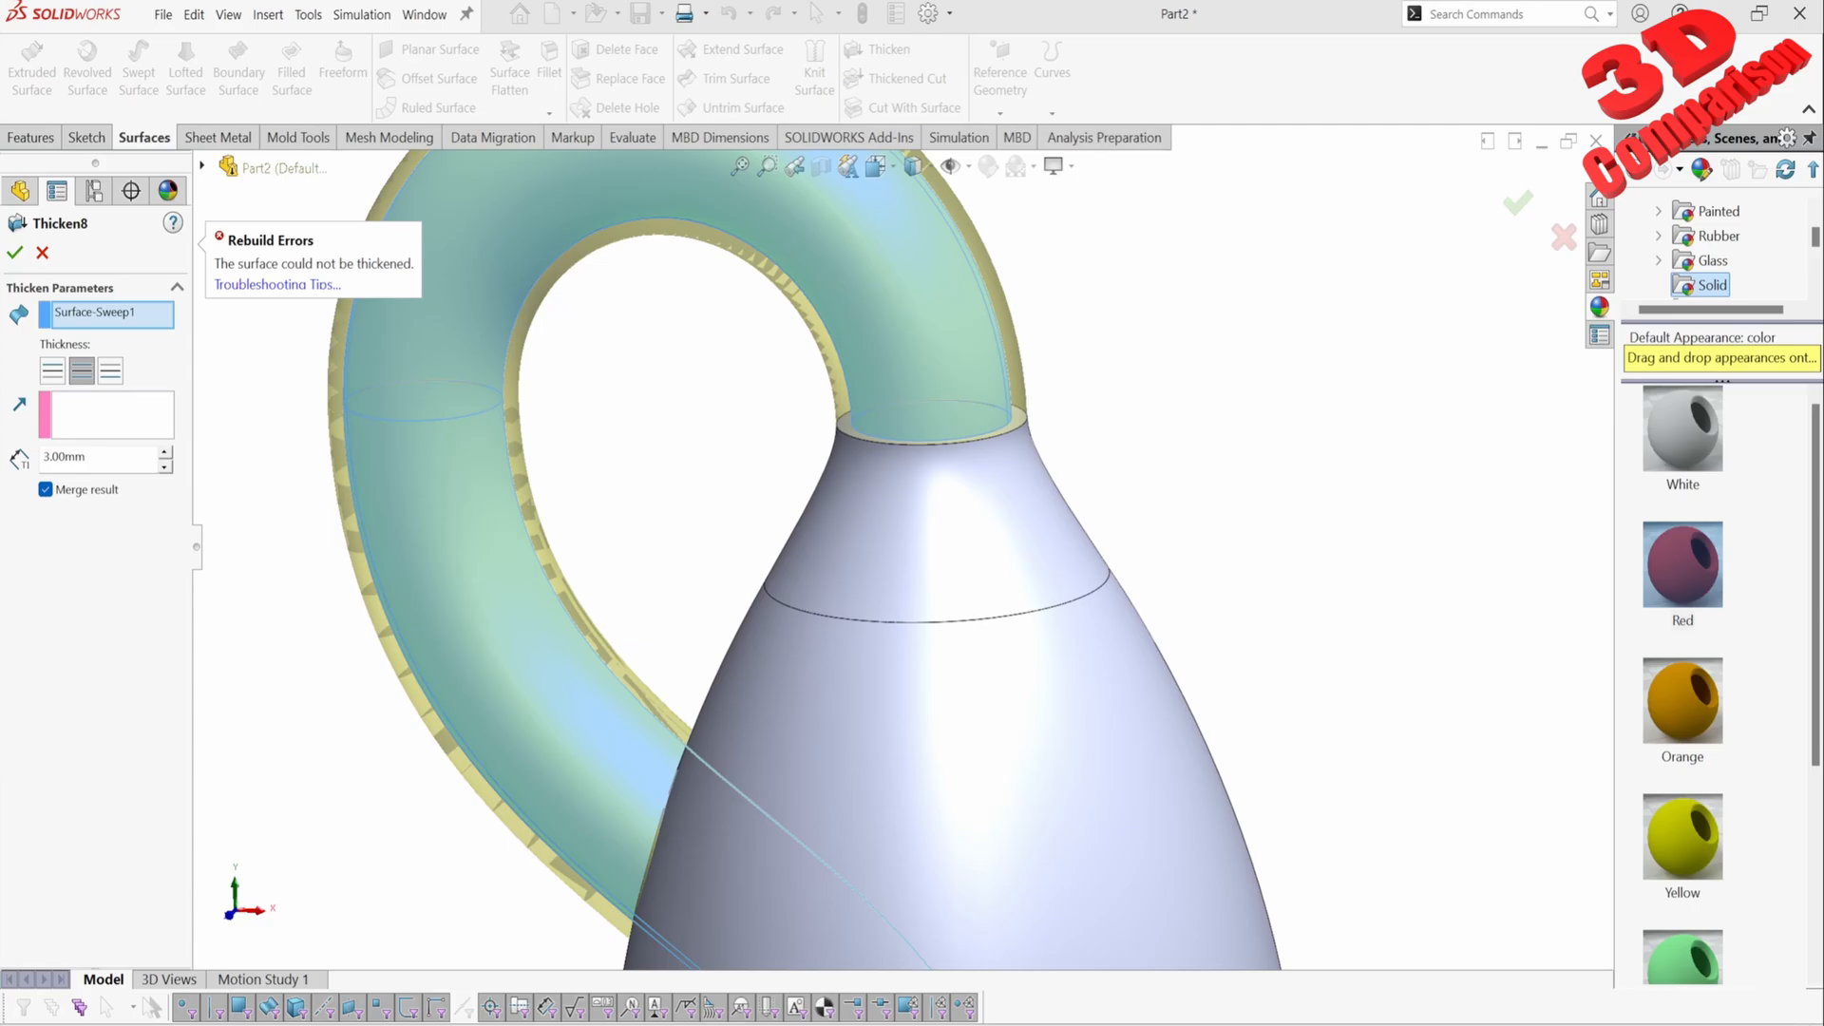
pyautogui.hotkey('ctrl', 'a')
pyautogui.write('20')
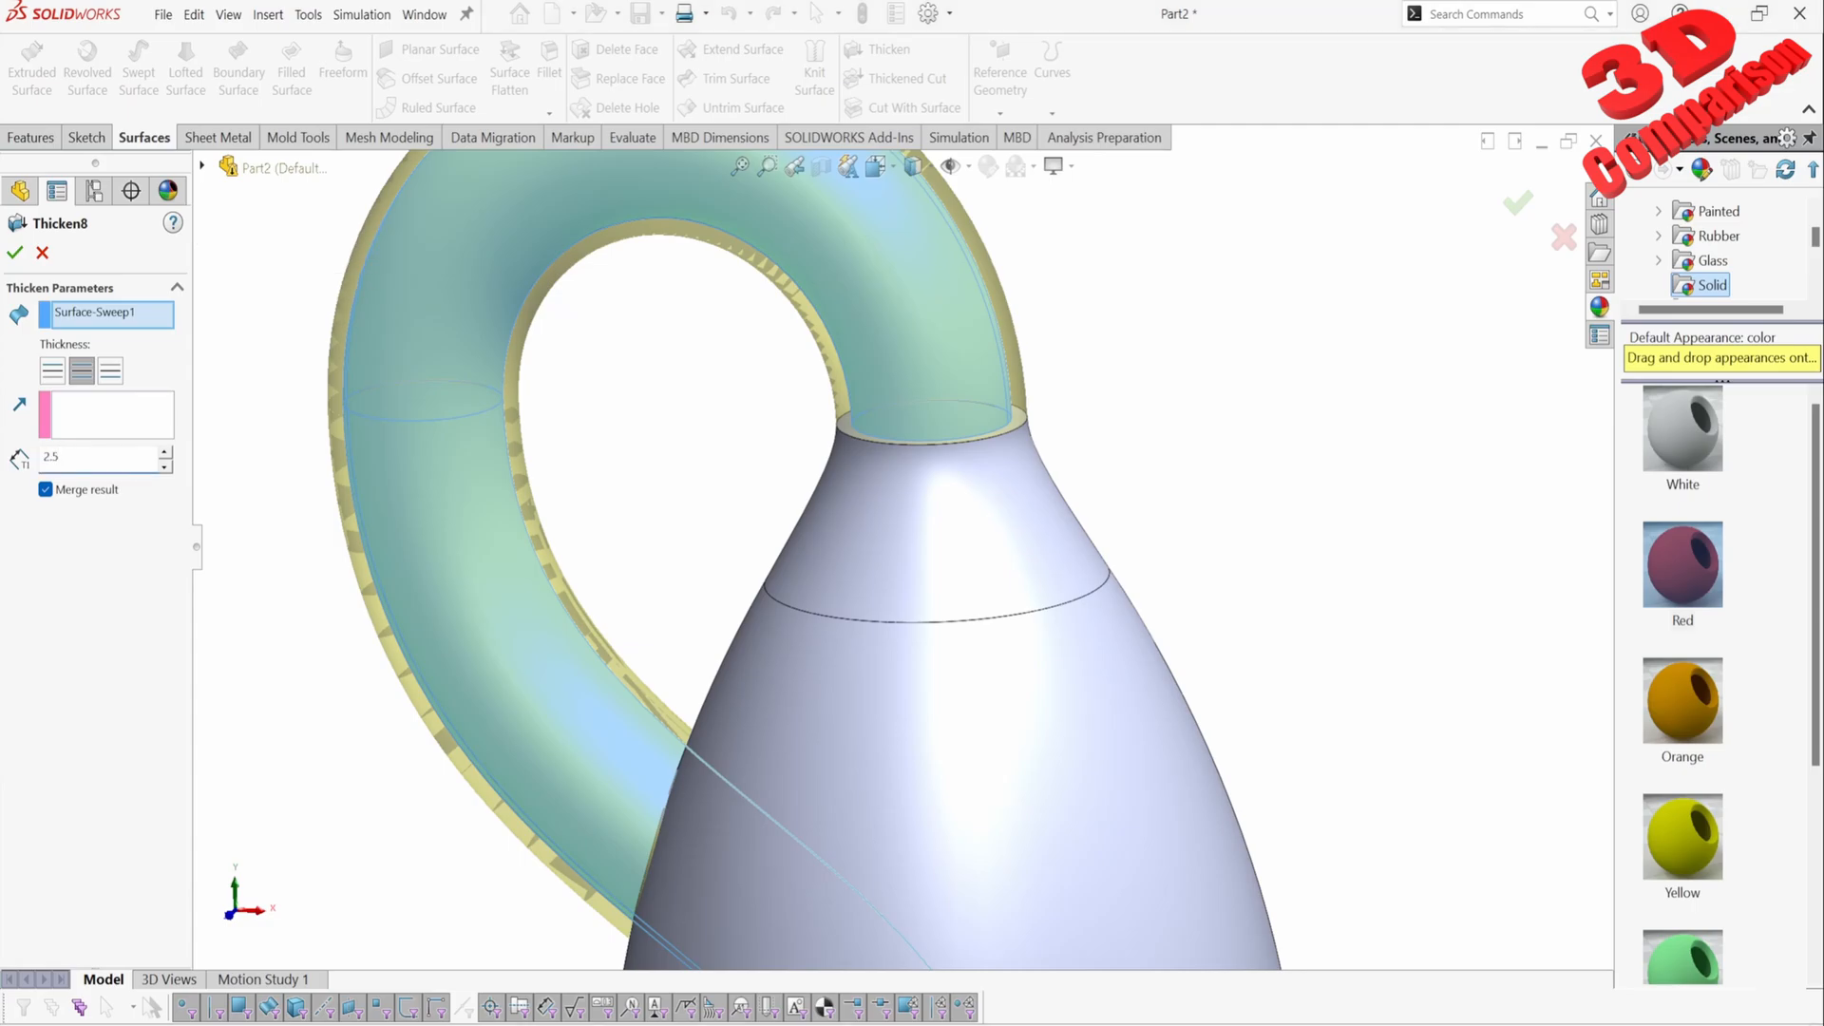
pyautogui.click(14, 251)
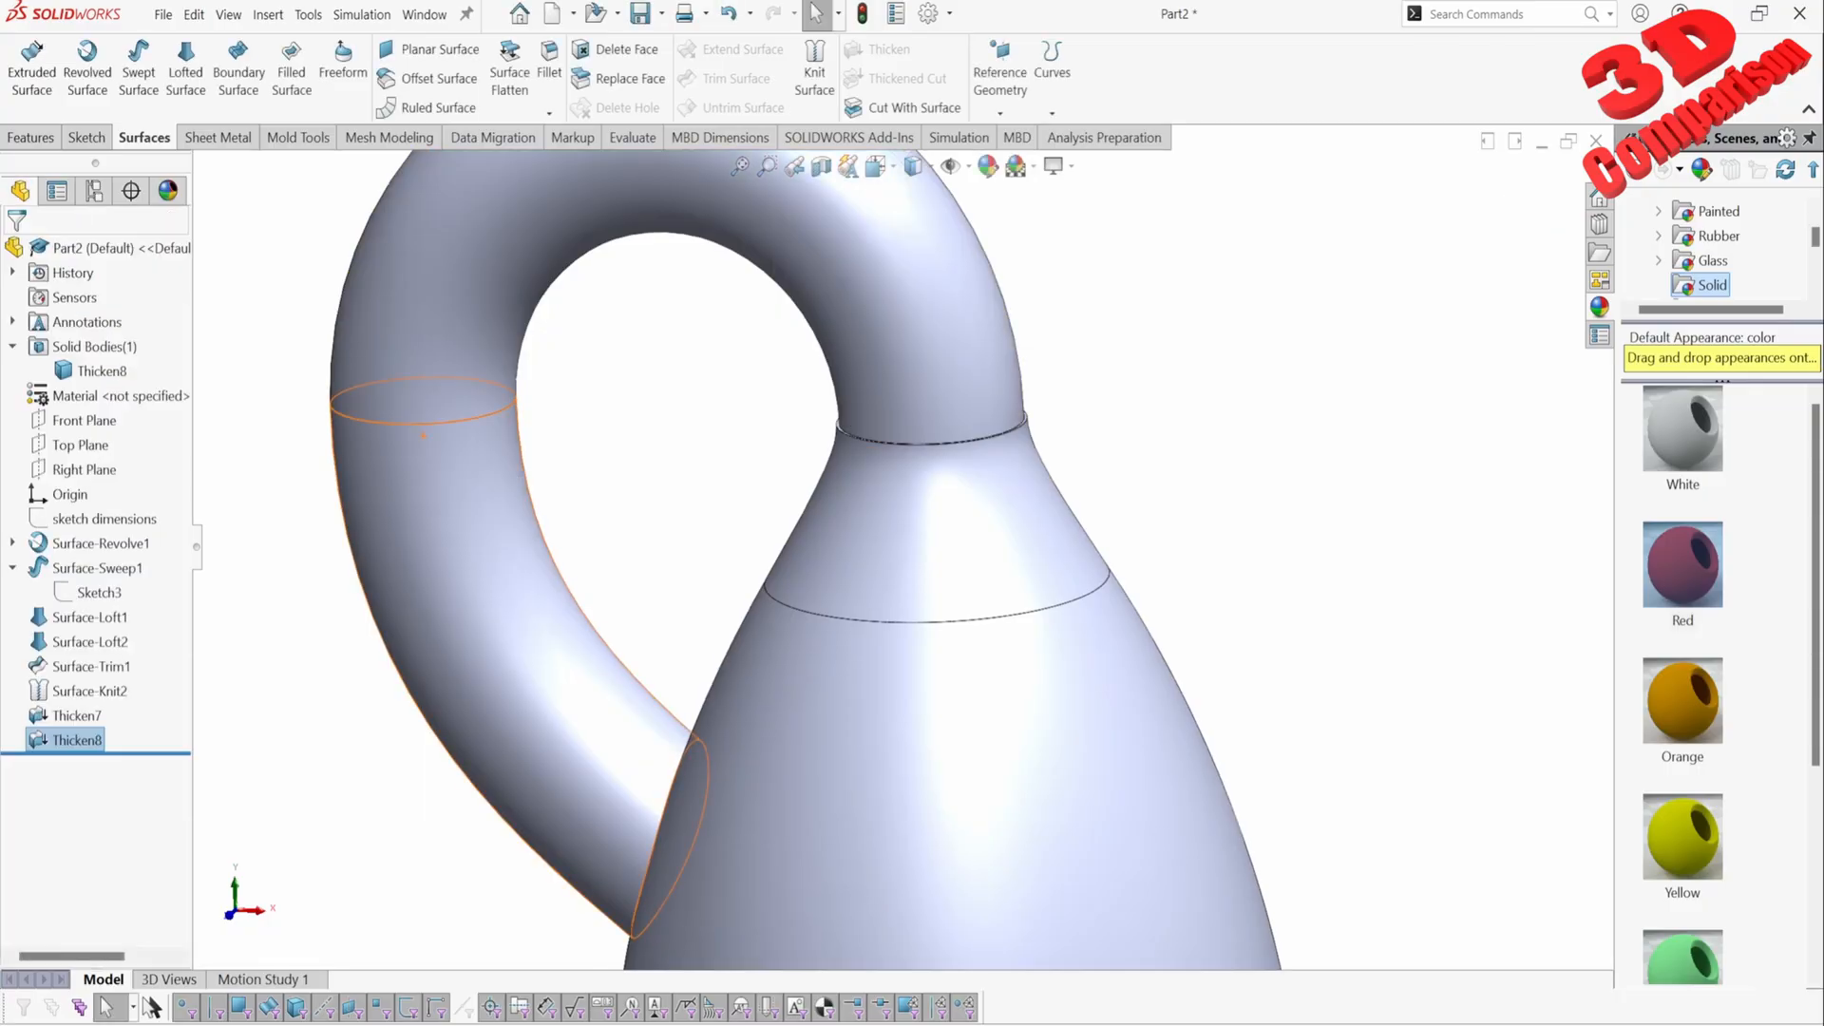
# Step: Set the thickness of the bottle wall's Thicken7 feature to 2.5 mm
pyautogui.click(76, 714)
pyautogui.click(99, 651)
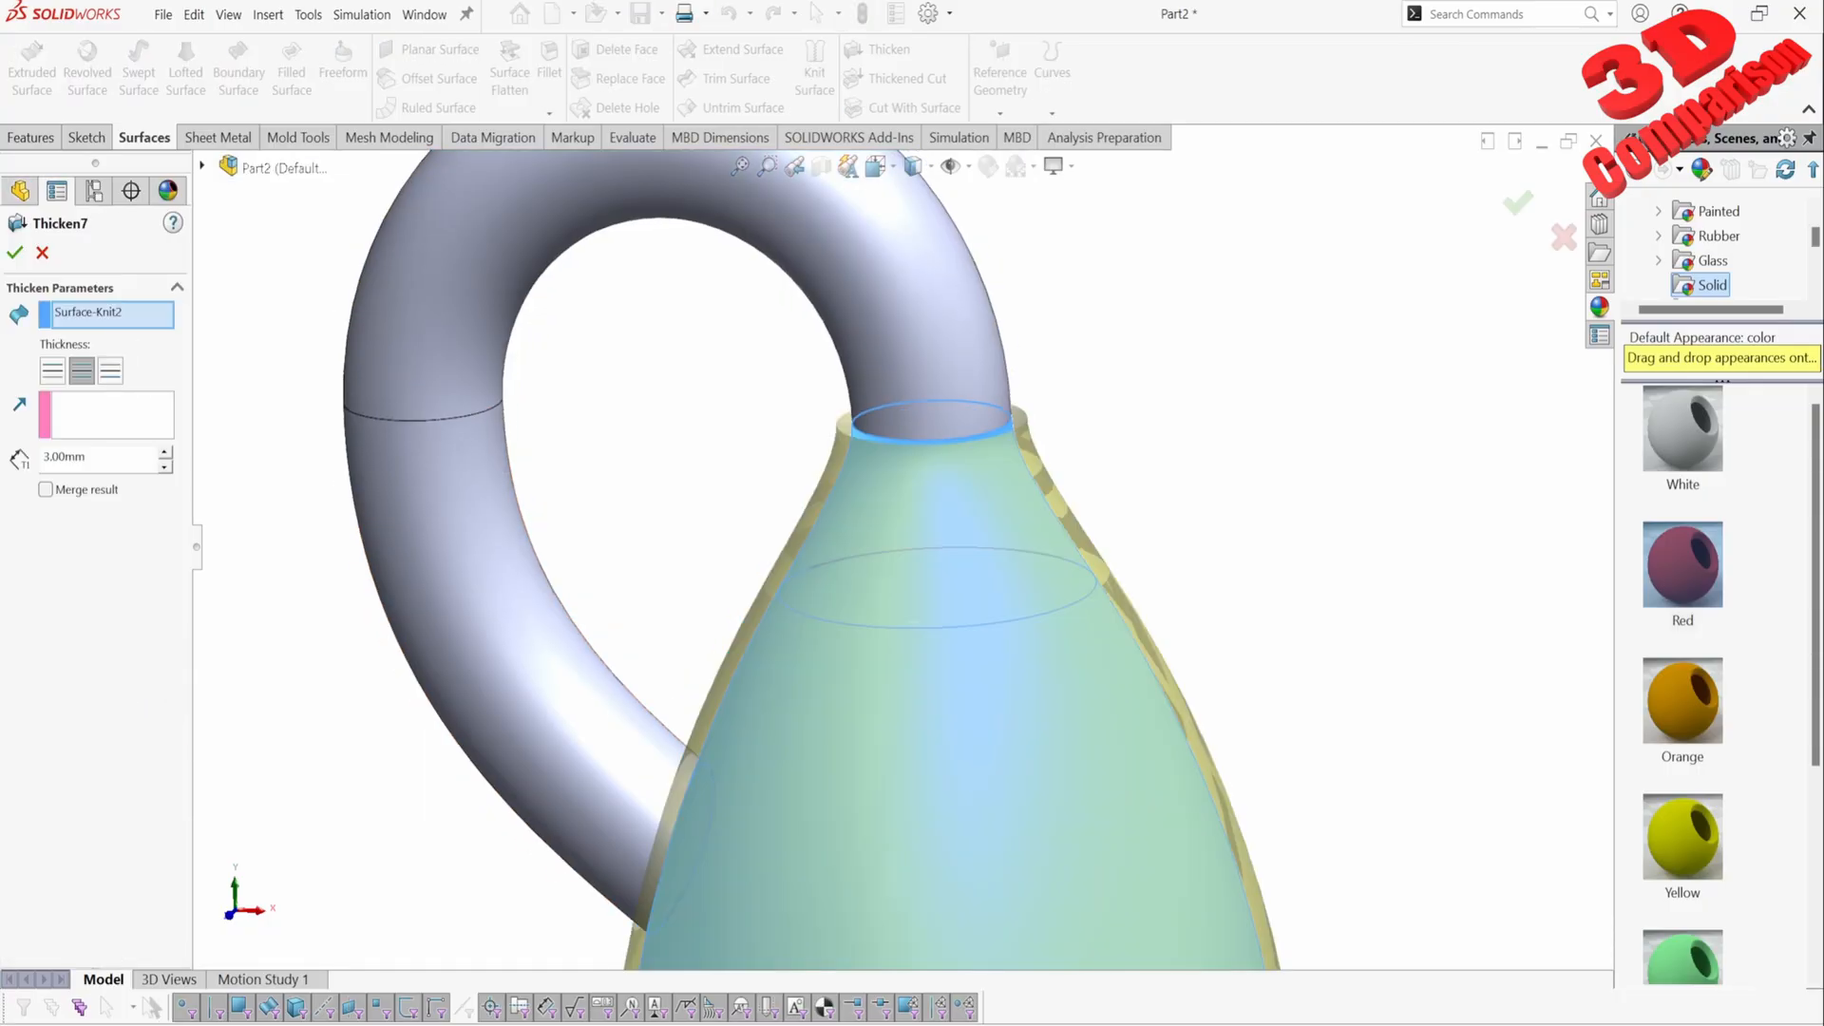
pyautogui.hotkey('ctrl', 'a')
pyautogui.write('2.5')
pyautogui.press('Return')
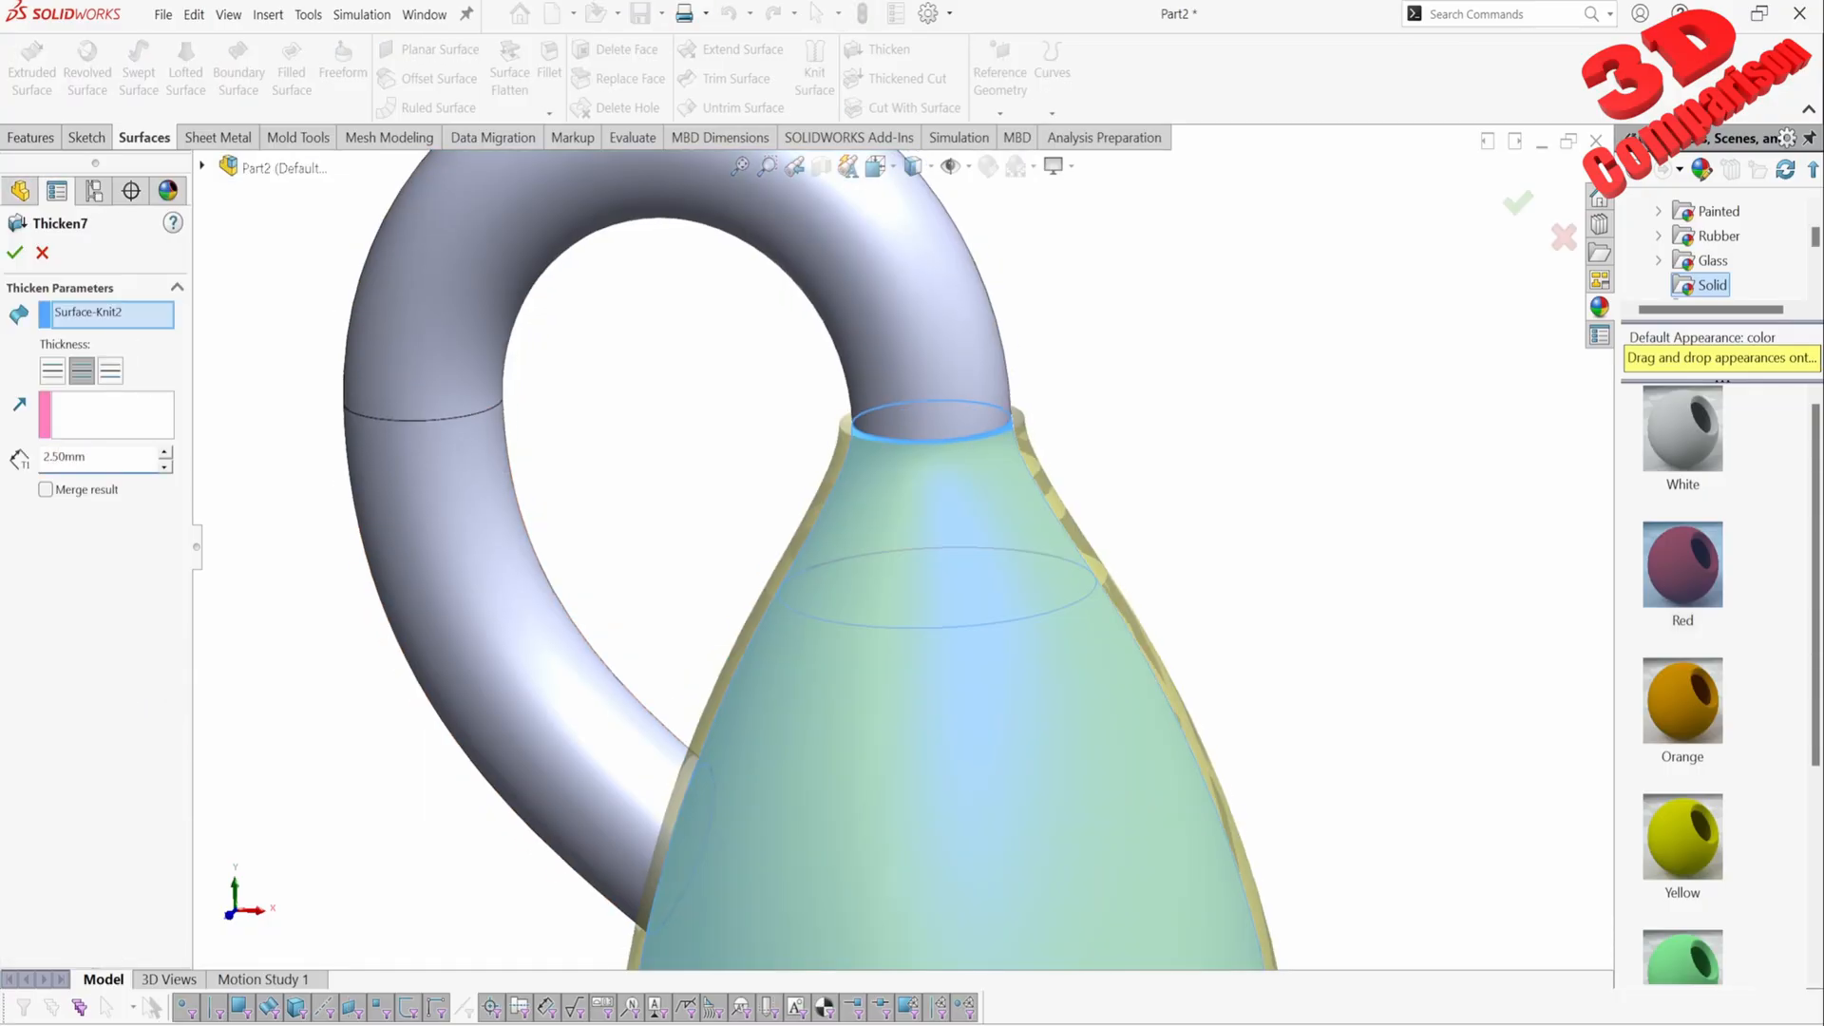
pyautogui.click(14, 252)
# Step: Section the model on the Front Plane and examine the junction between the tube and the bottle wall
pyautogui.scroll(4, 903, 547)
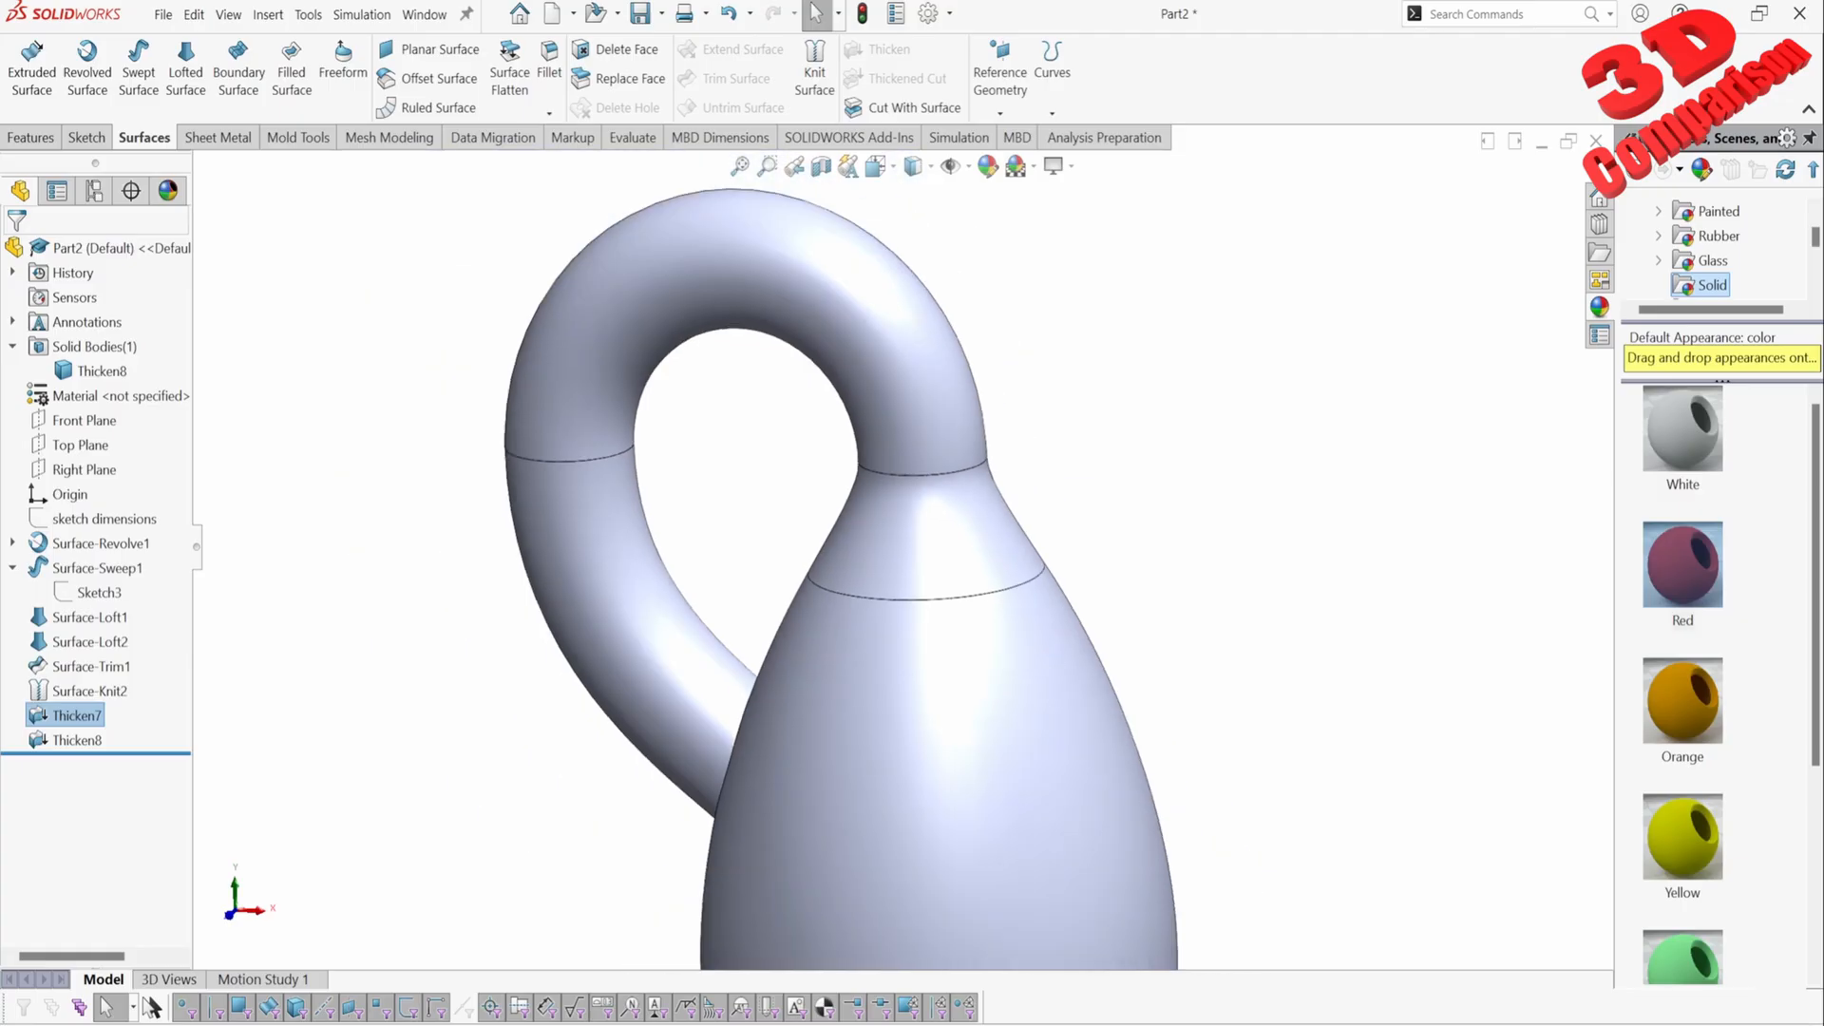
pyautogui.scroll(2, 902, 589)
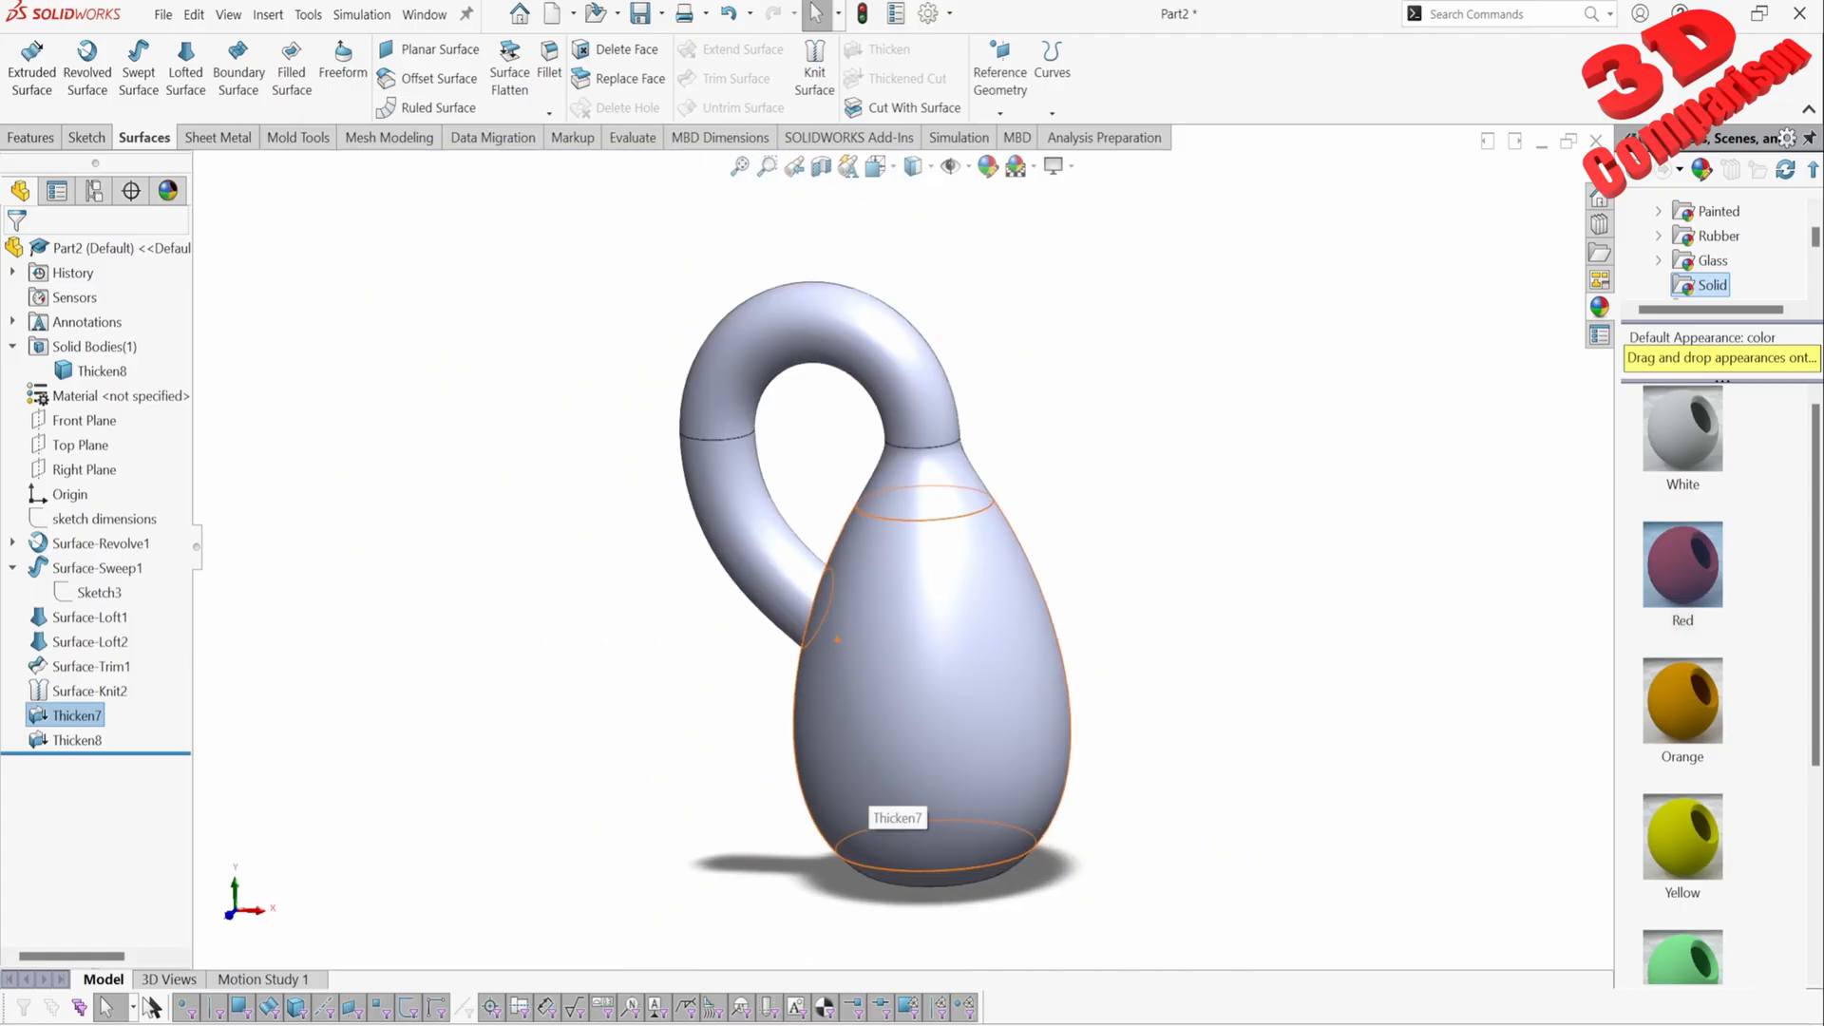
pyautogui.moveTo(853, 796); pyautogui.dragTo(850, 768, button='middle')
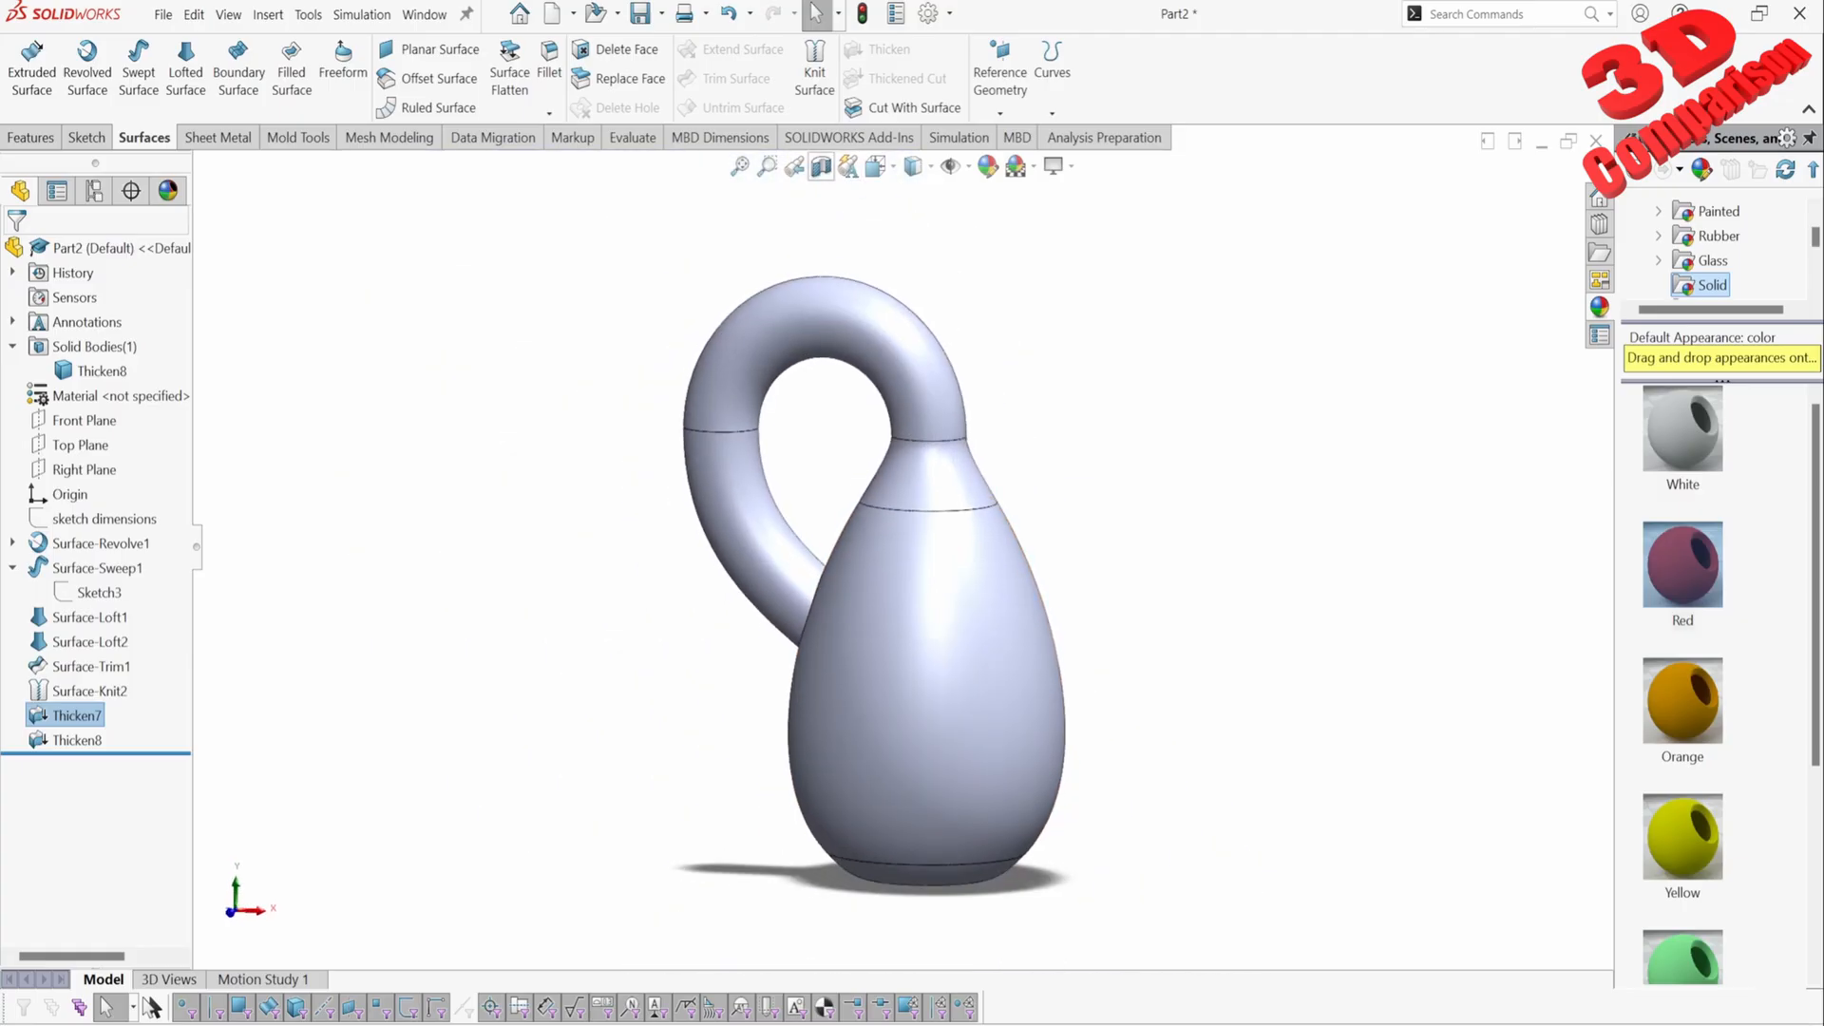
pyautogui.click(821, 166)
pyautogui.scroll(-10, 940, 425)
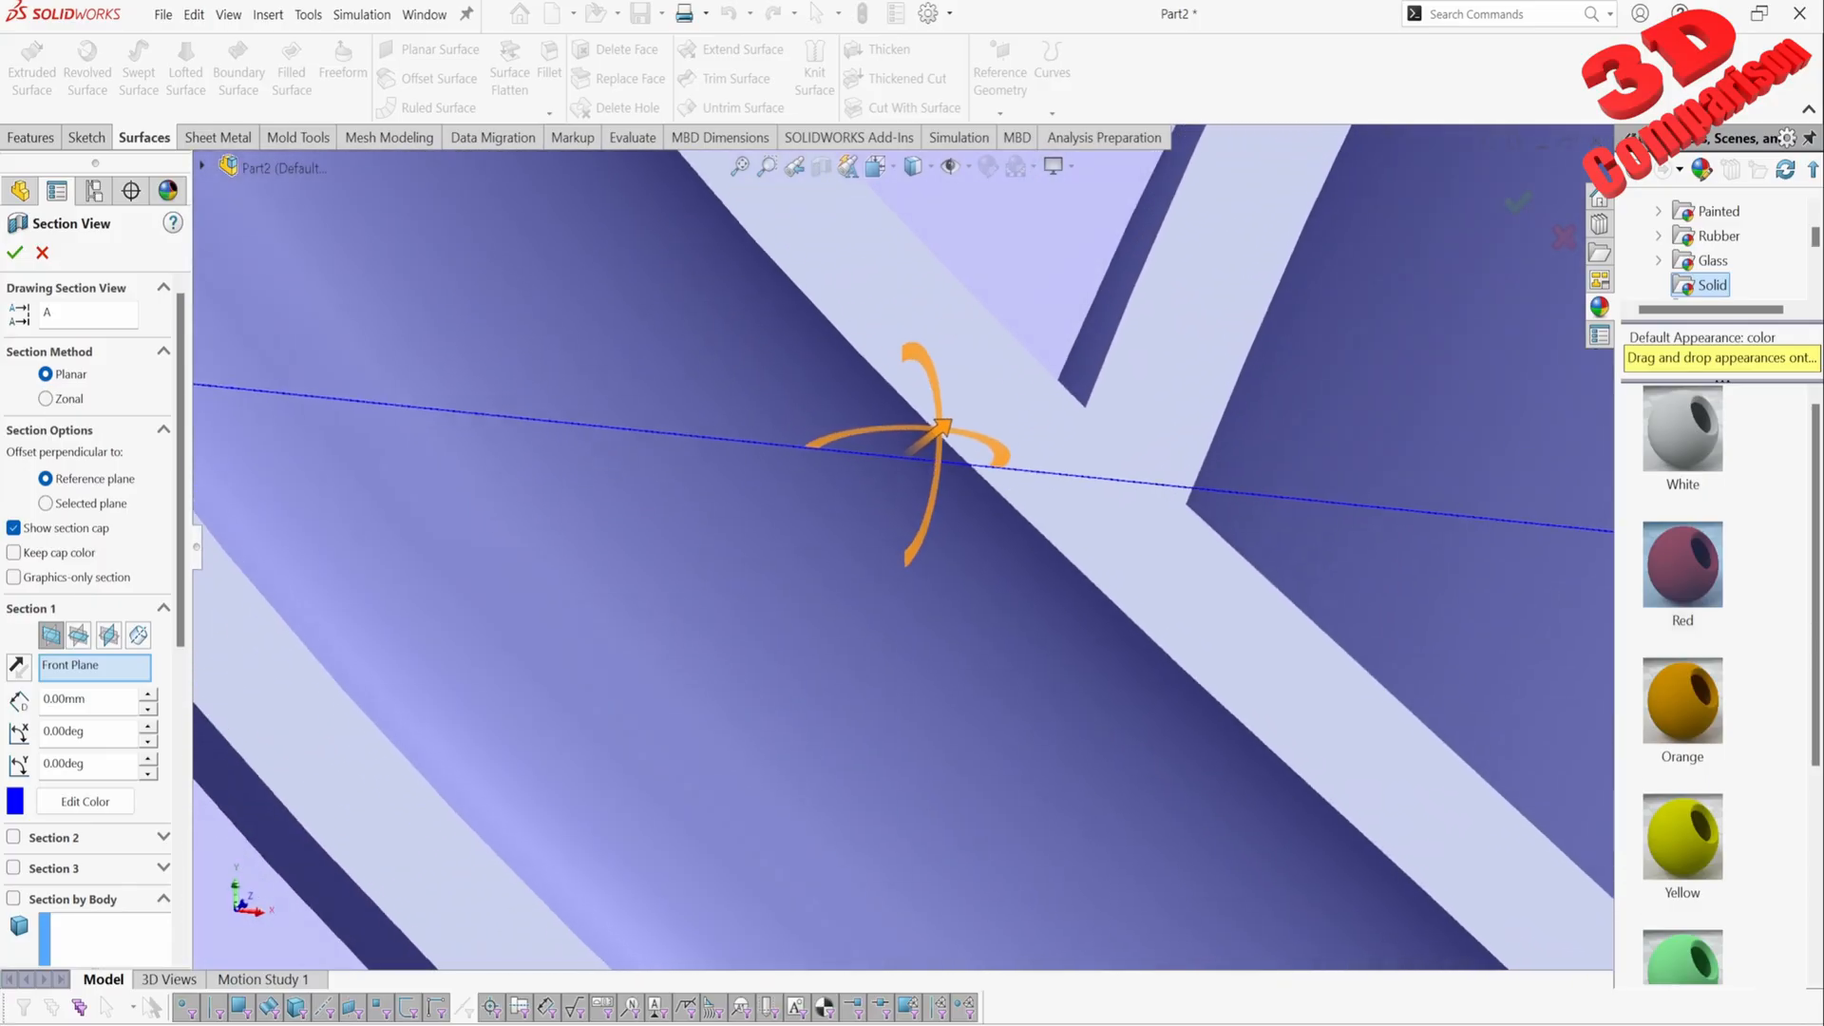
pyautogui.moveTo(940, 425); pyautogui.dragTo(898, 584, button='middle')
pyautogui.press('Escape')
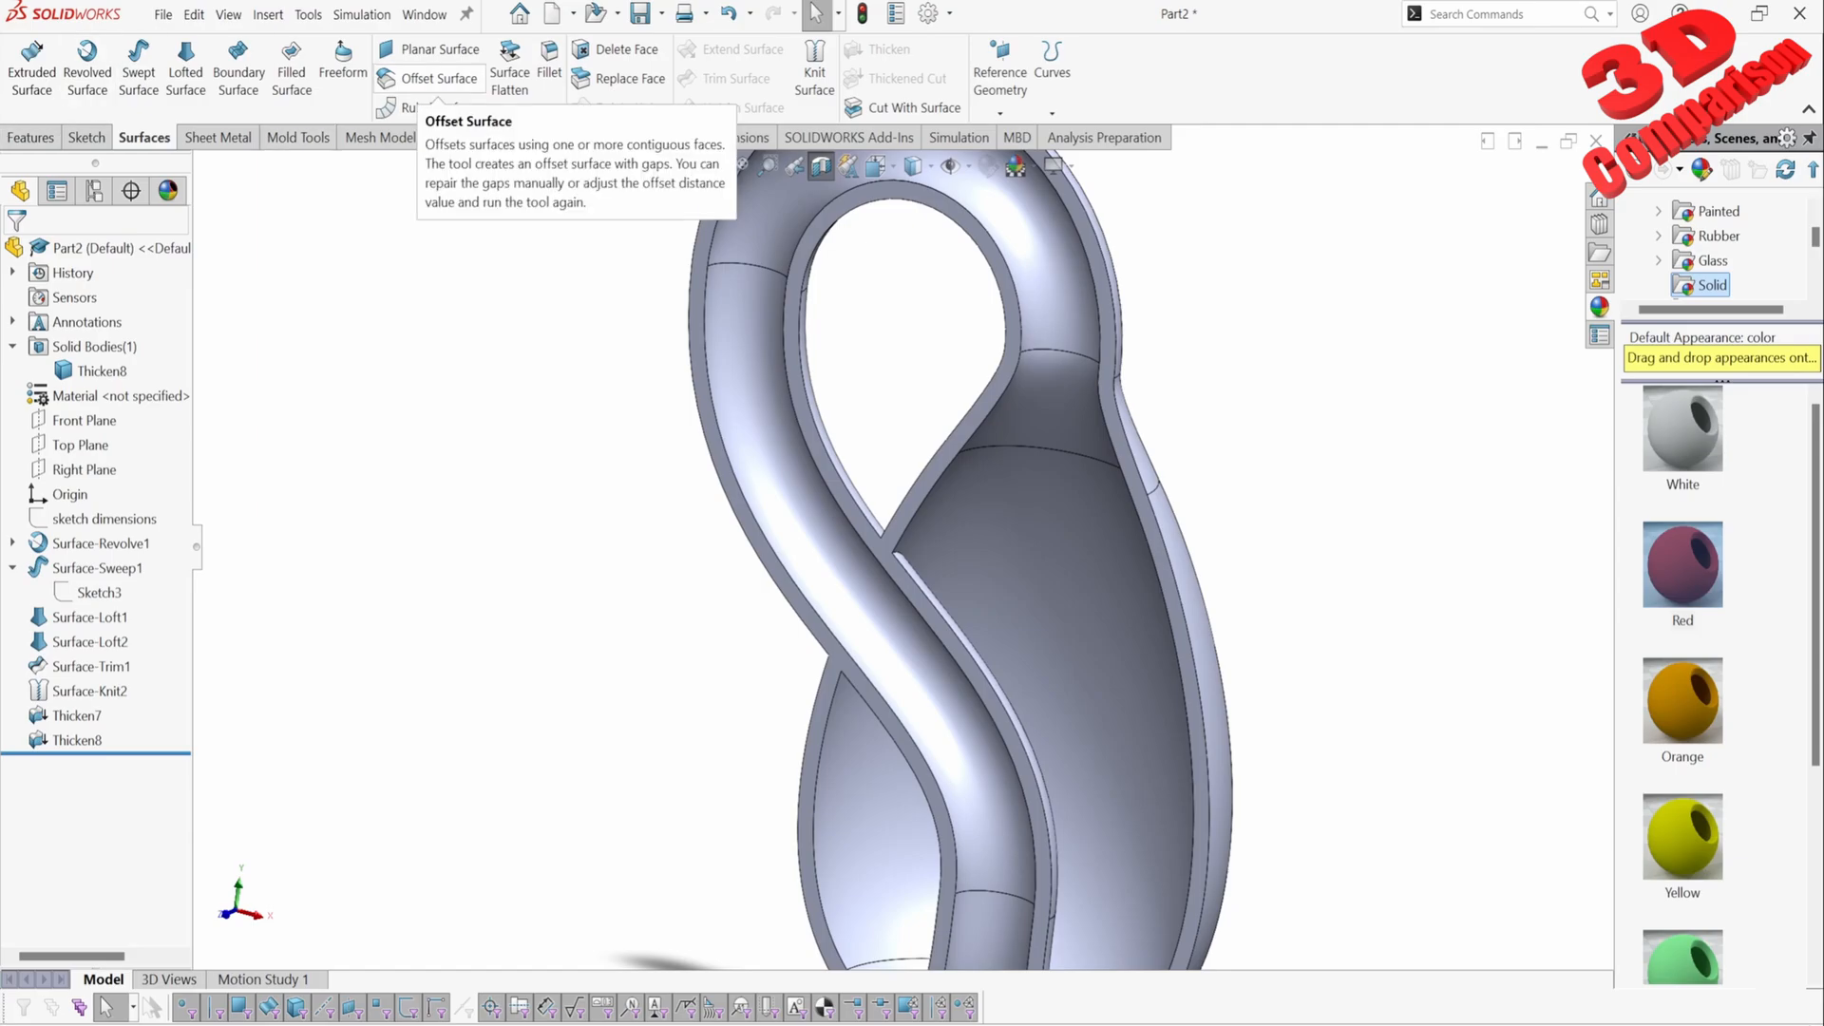
# Step: Fillet the outer and inner edges where the tube passes through the bottle wall with a 2 mm radius
pyautogui.click(549, 66)
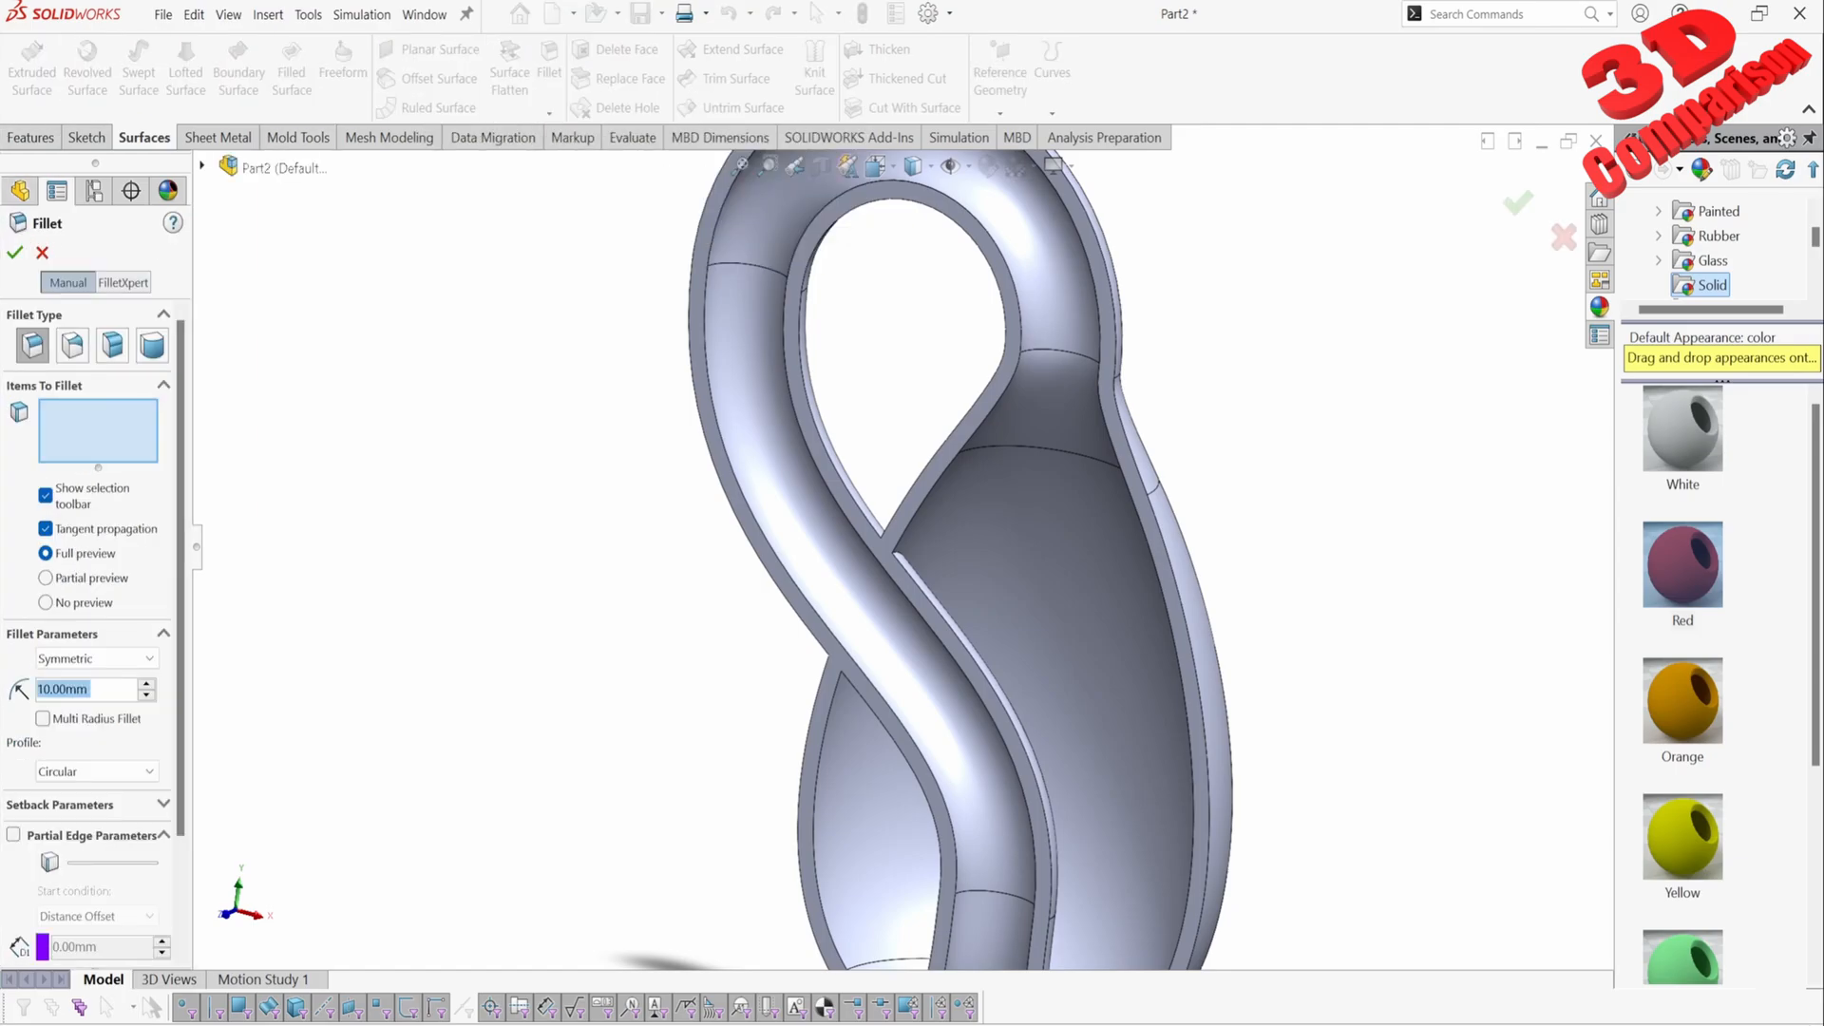
pyautogui.write('2')
pyautogui.scroll(-4, 927, 570)
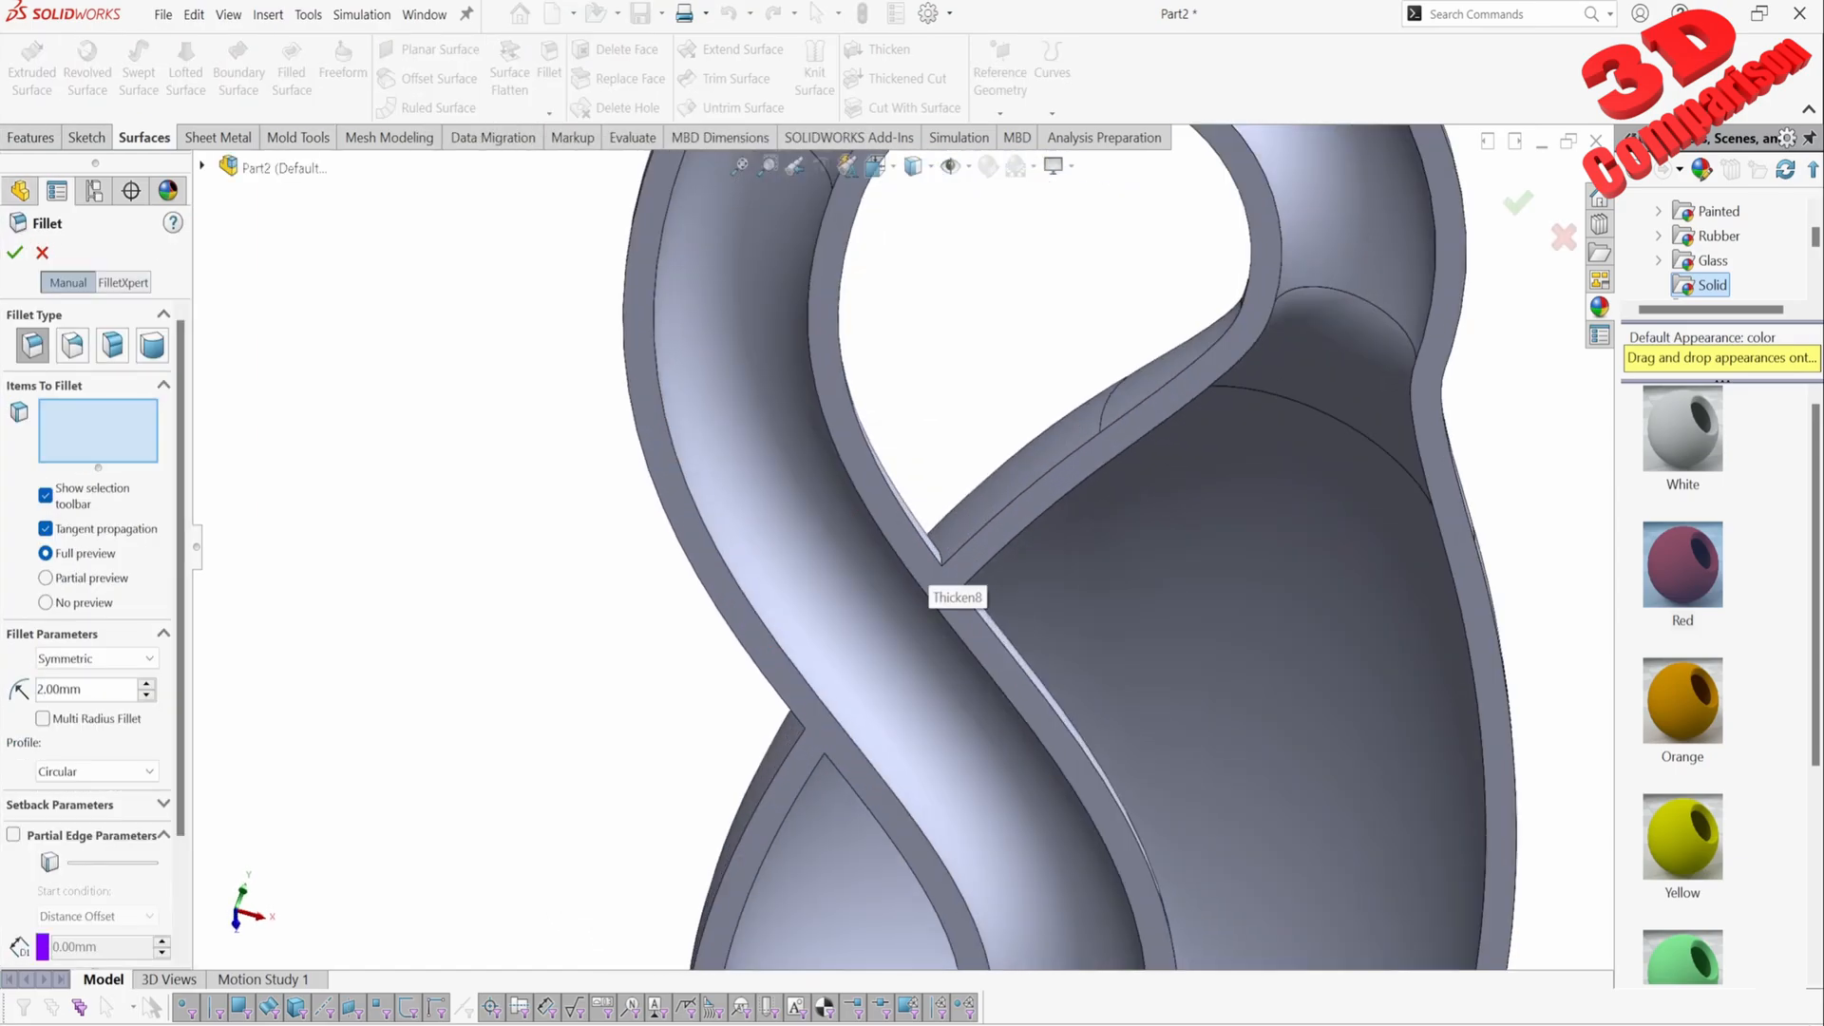
pyautogui.click(940, 556)
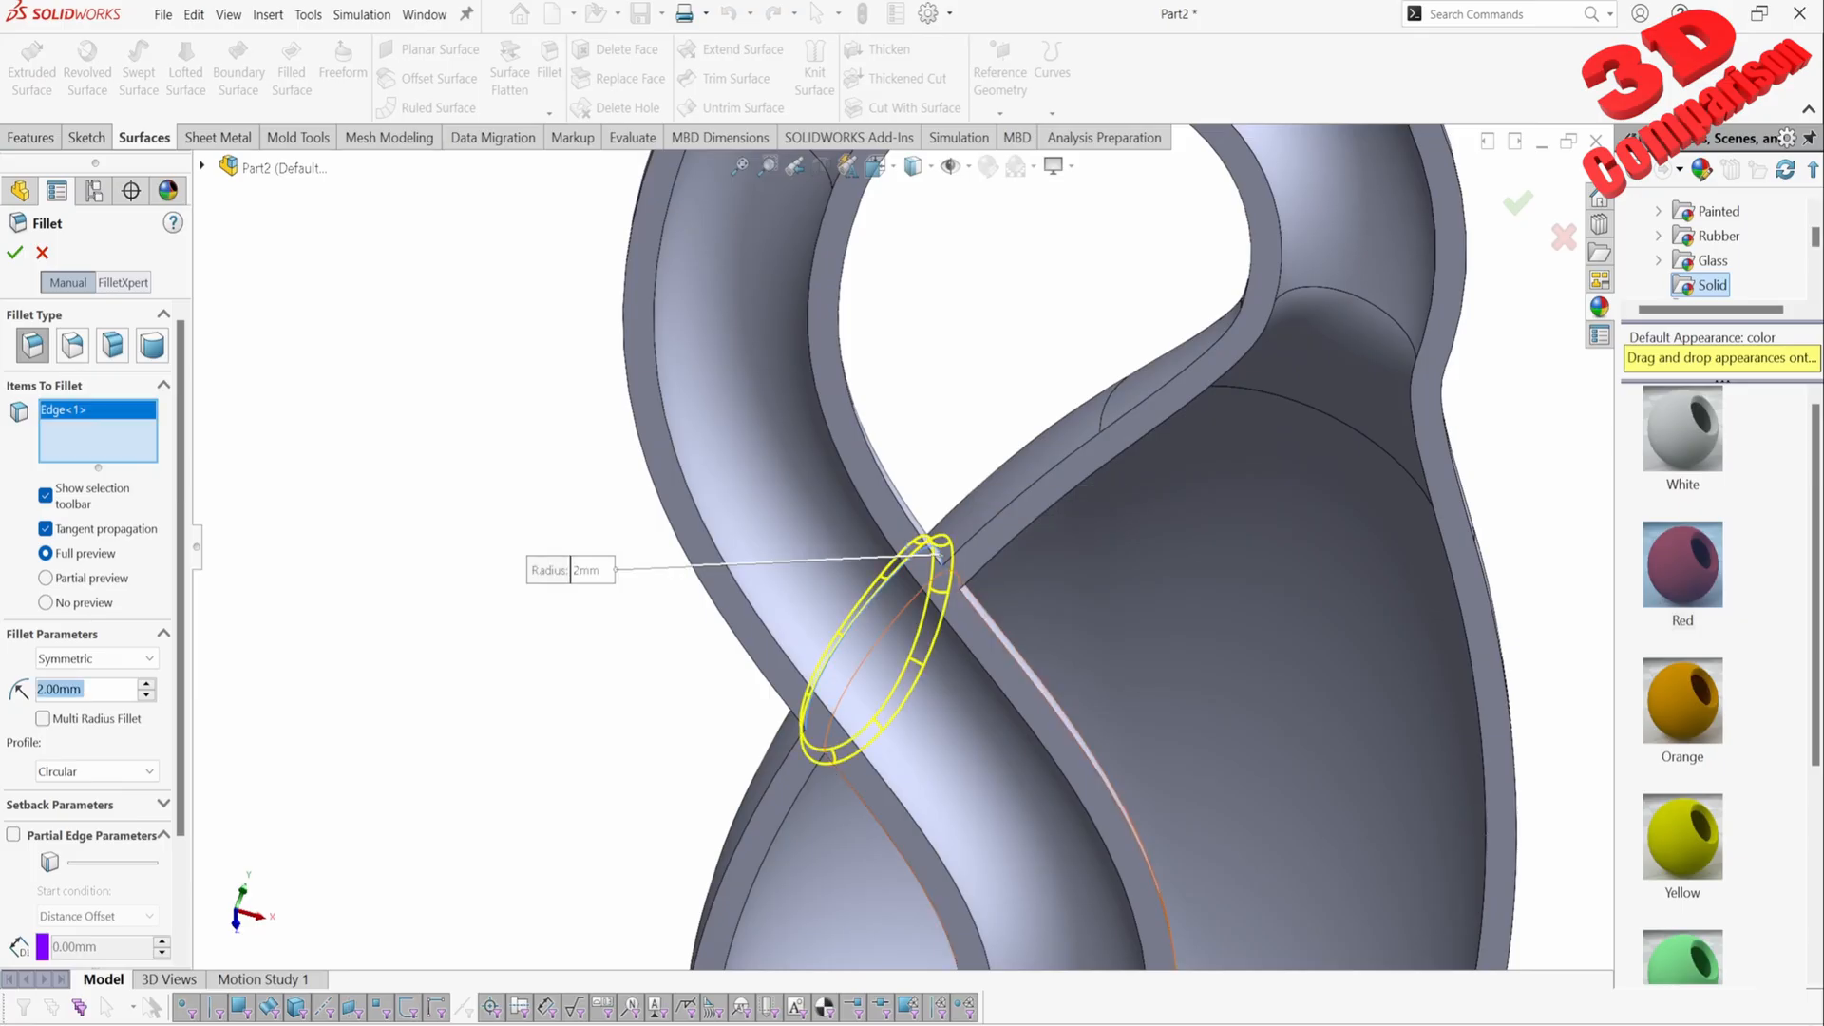
pyautogui.moveTo(1055, 623); pyautogui.dragTo(983, 612, button='middle')
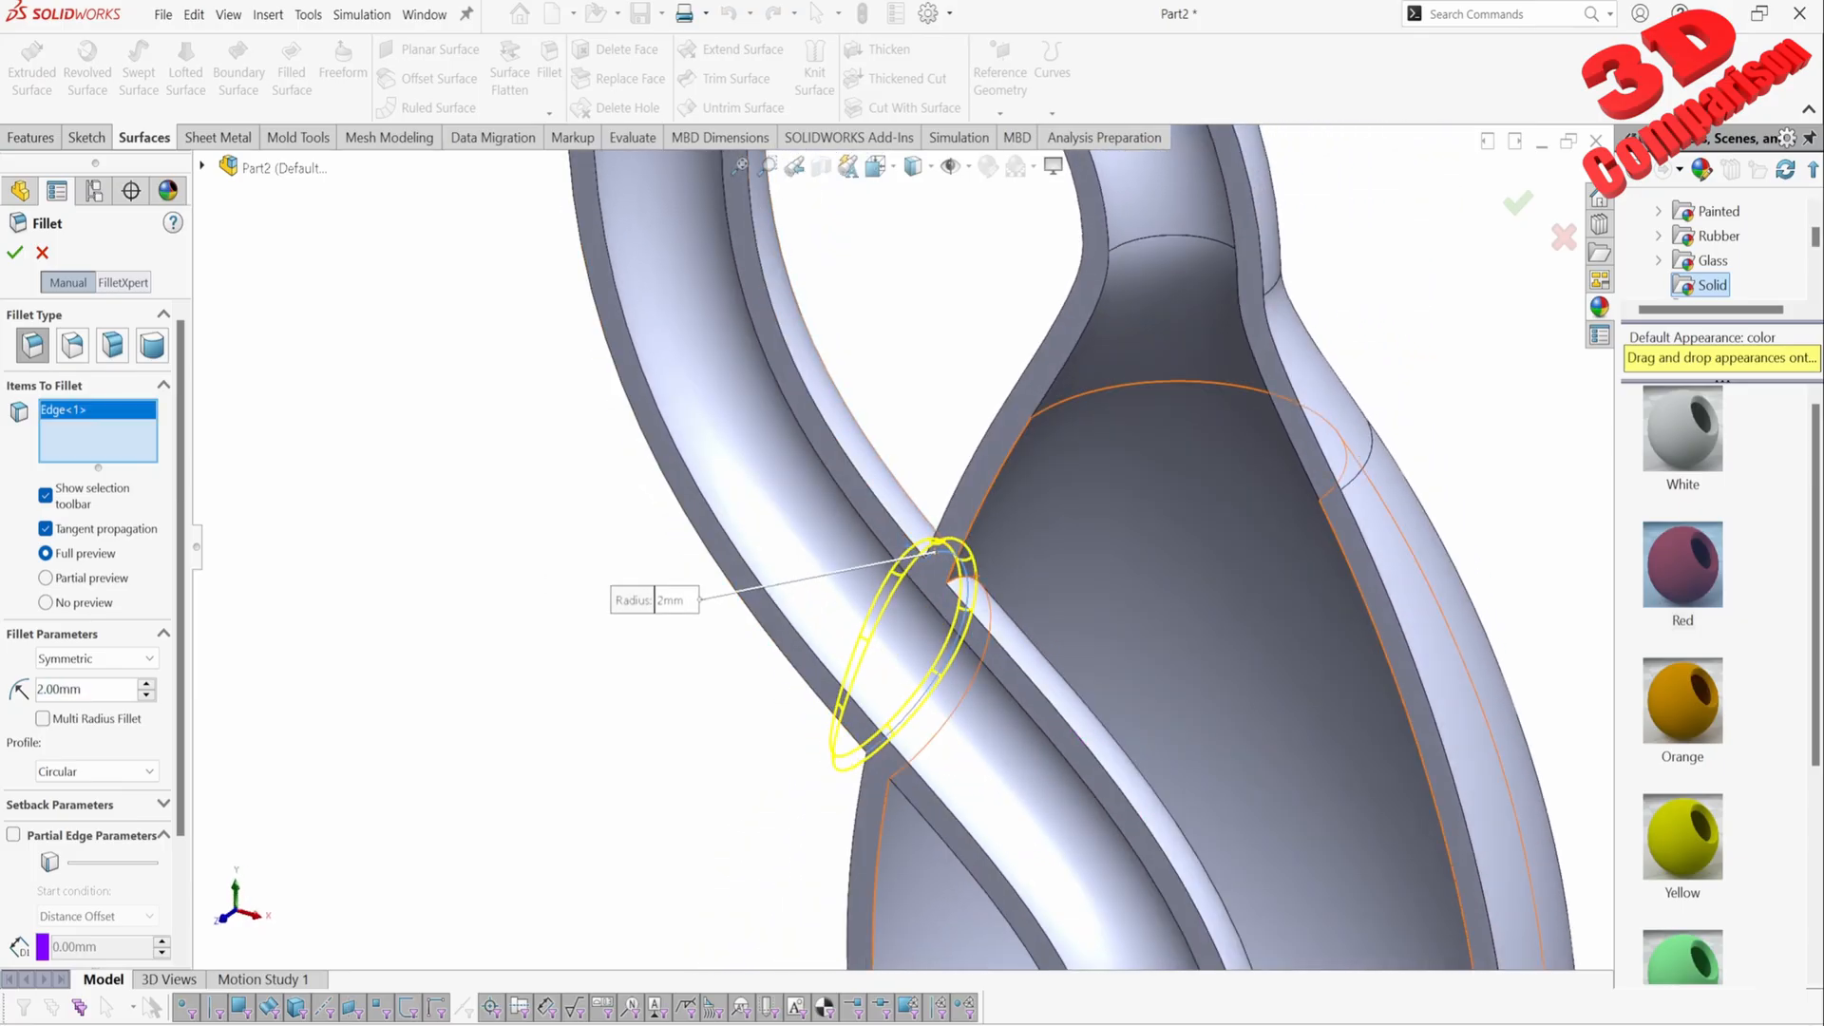
pyautogui.click(987, 604)
pyautogui.scroll(3, 901, 548)
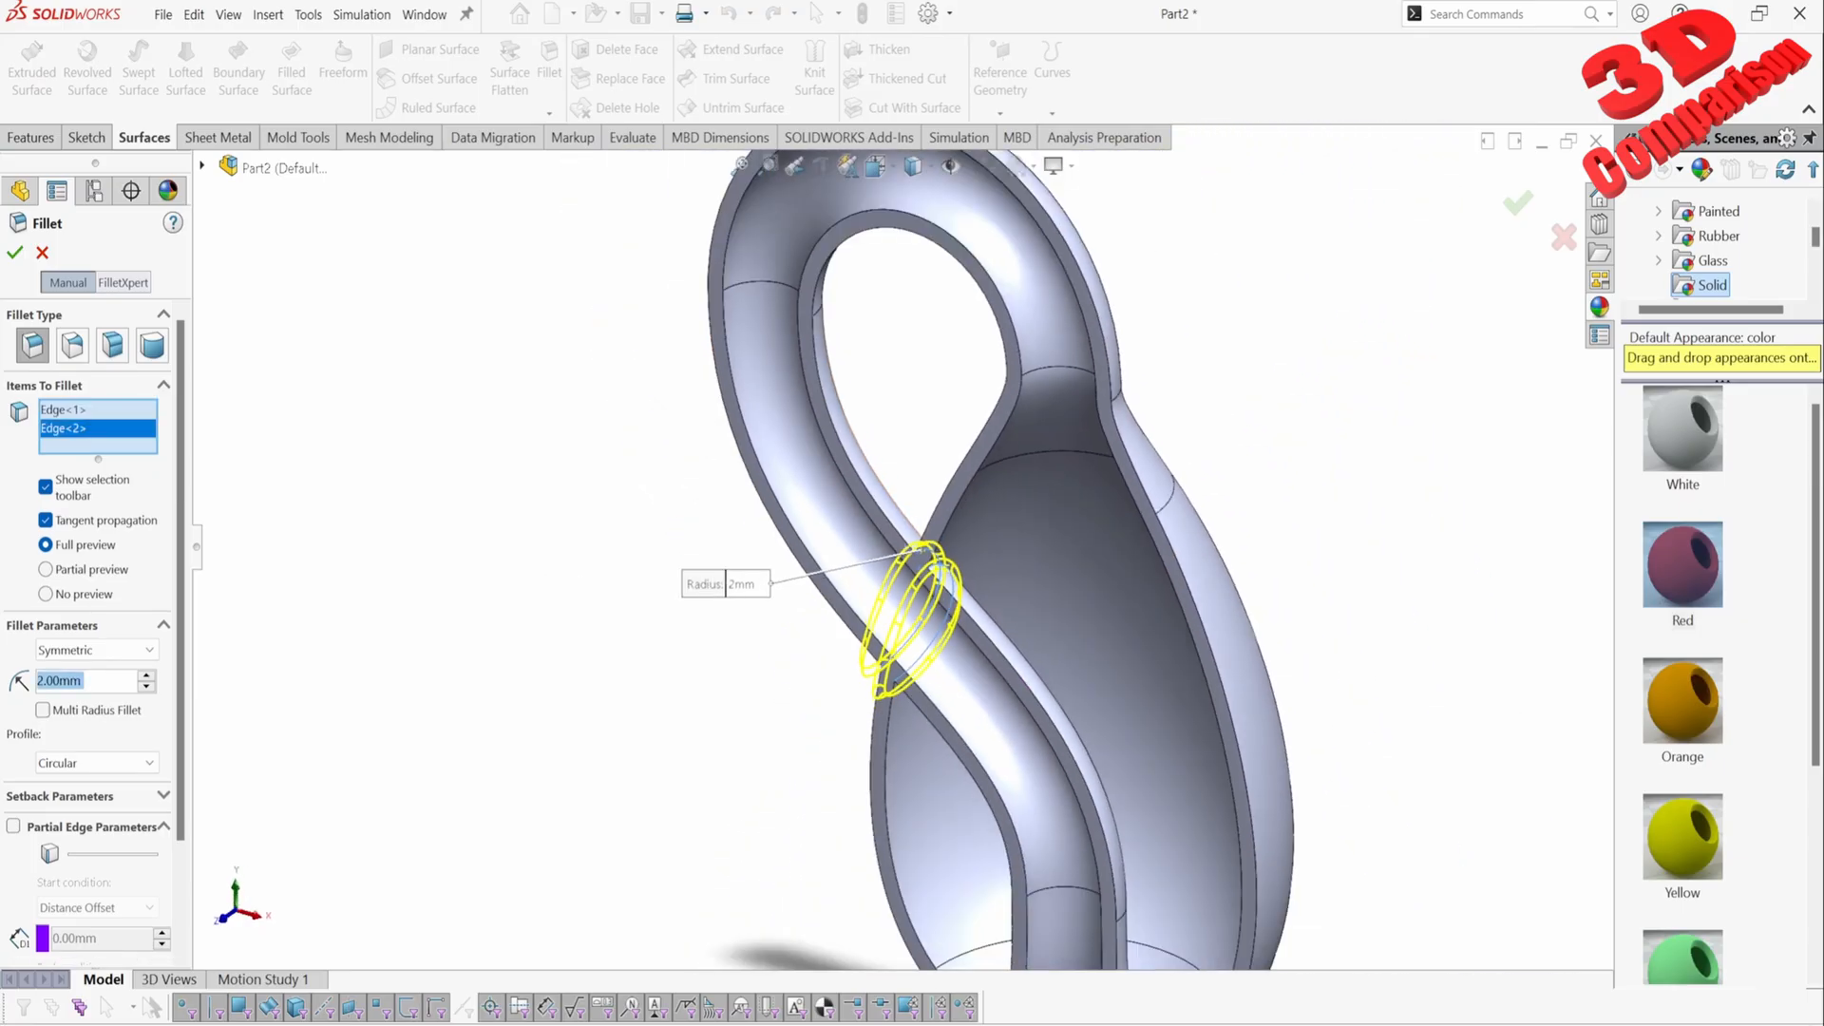
pyautogui.click(14, 253)
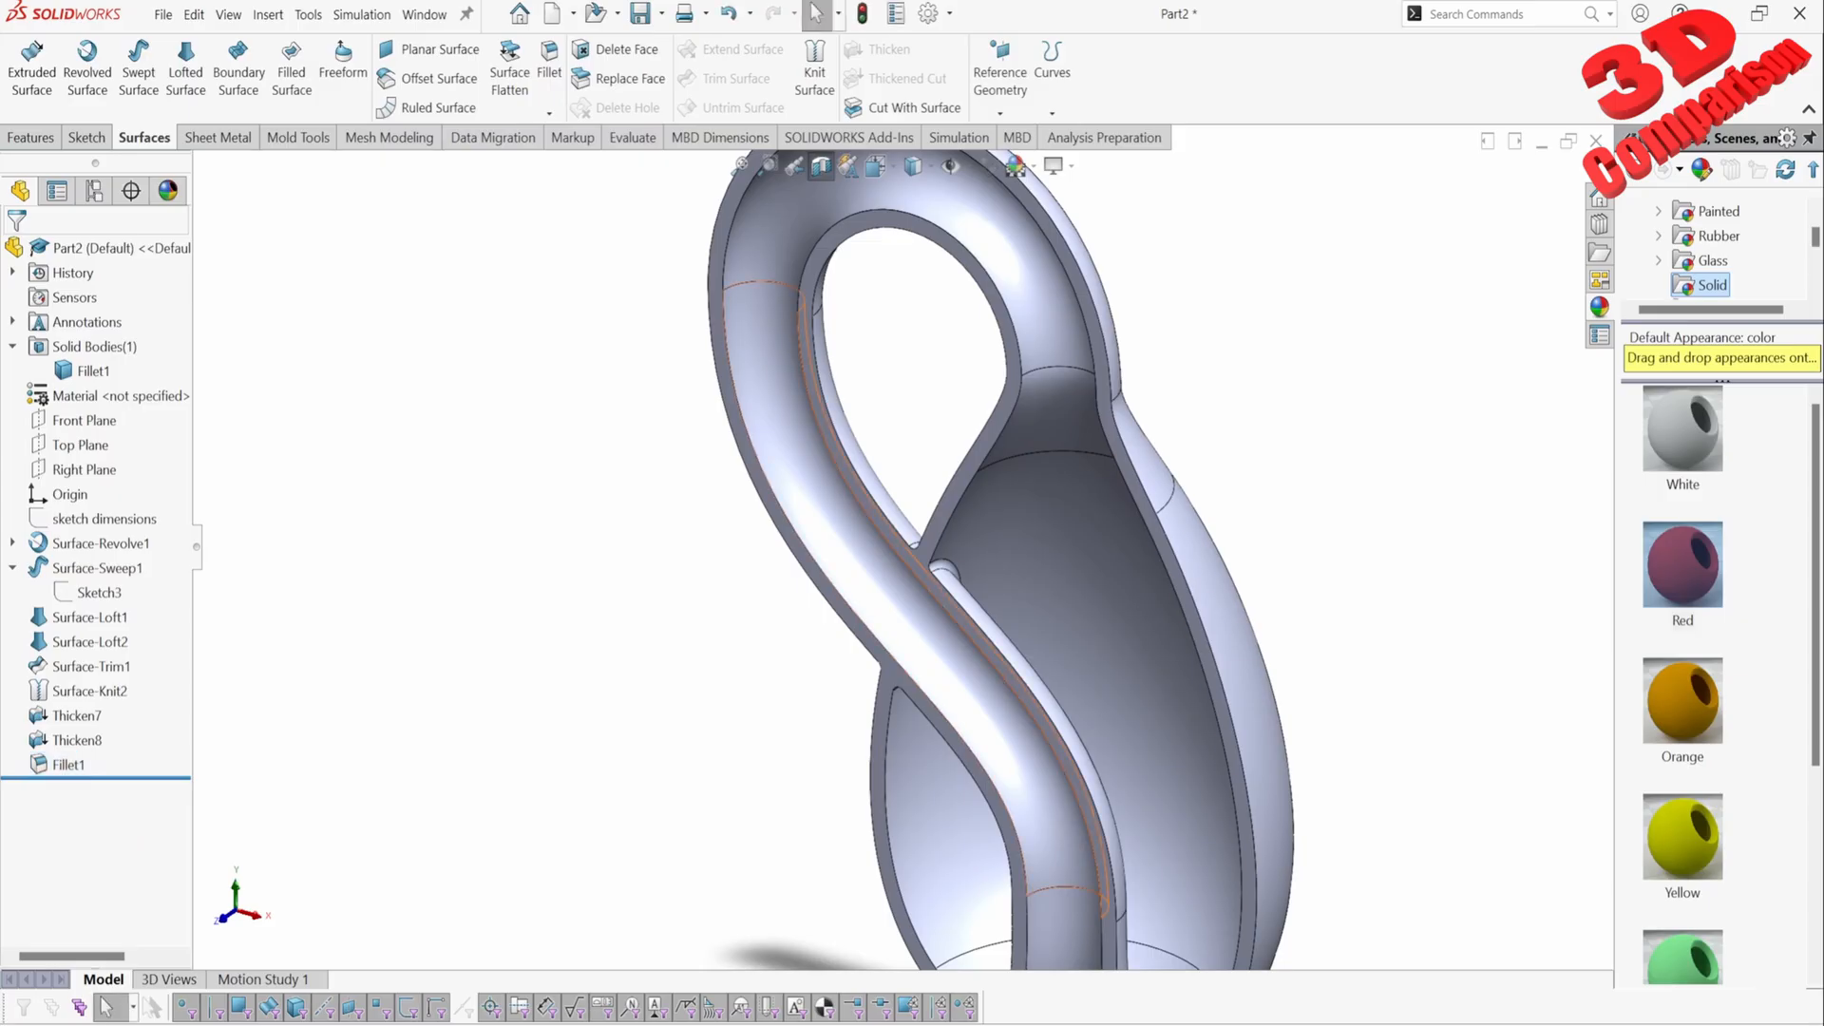
# Step: Check the filleted junction in the section view, and turn the section off to show the whole bottle
pyautogui.moveTo(1006, 722); pyautogui.dragTo(1074, 689, button='middle')
pyautogui.scroll(3, 1015, 601)
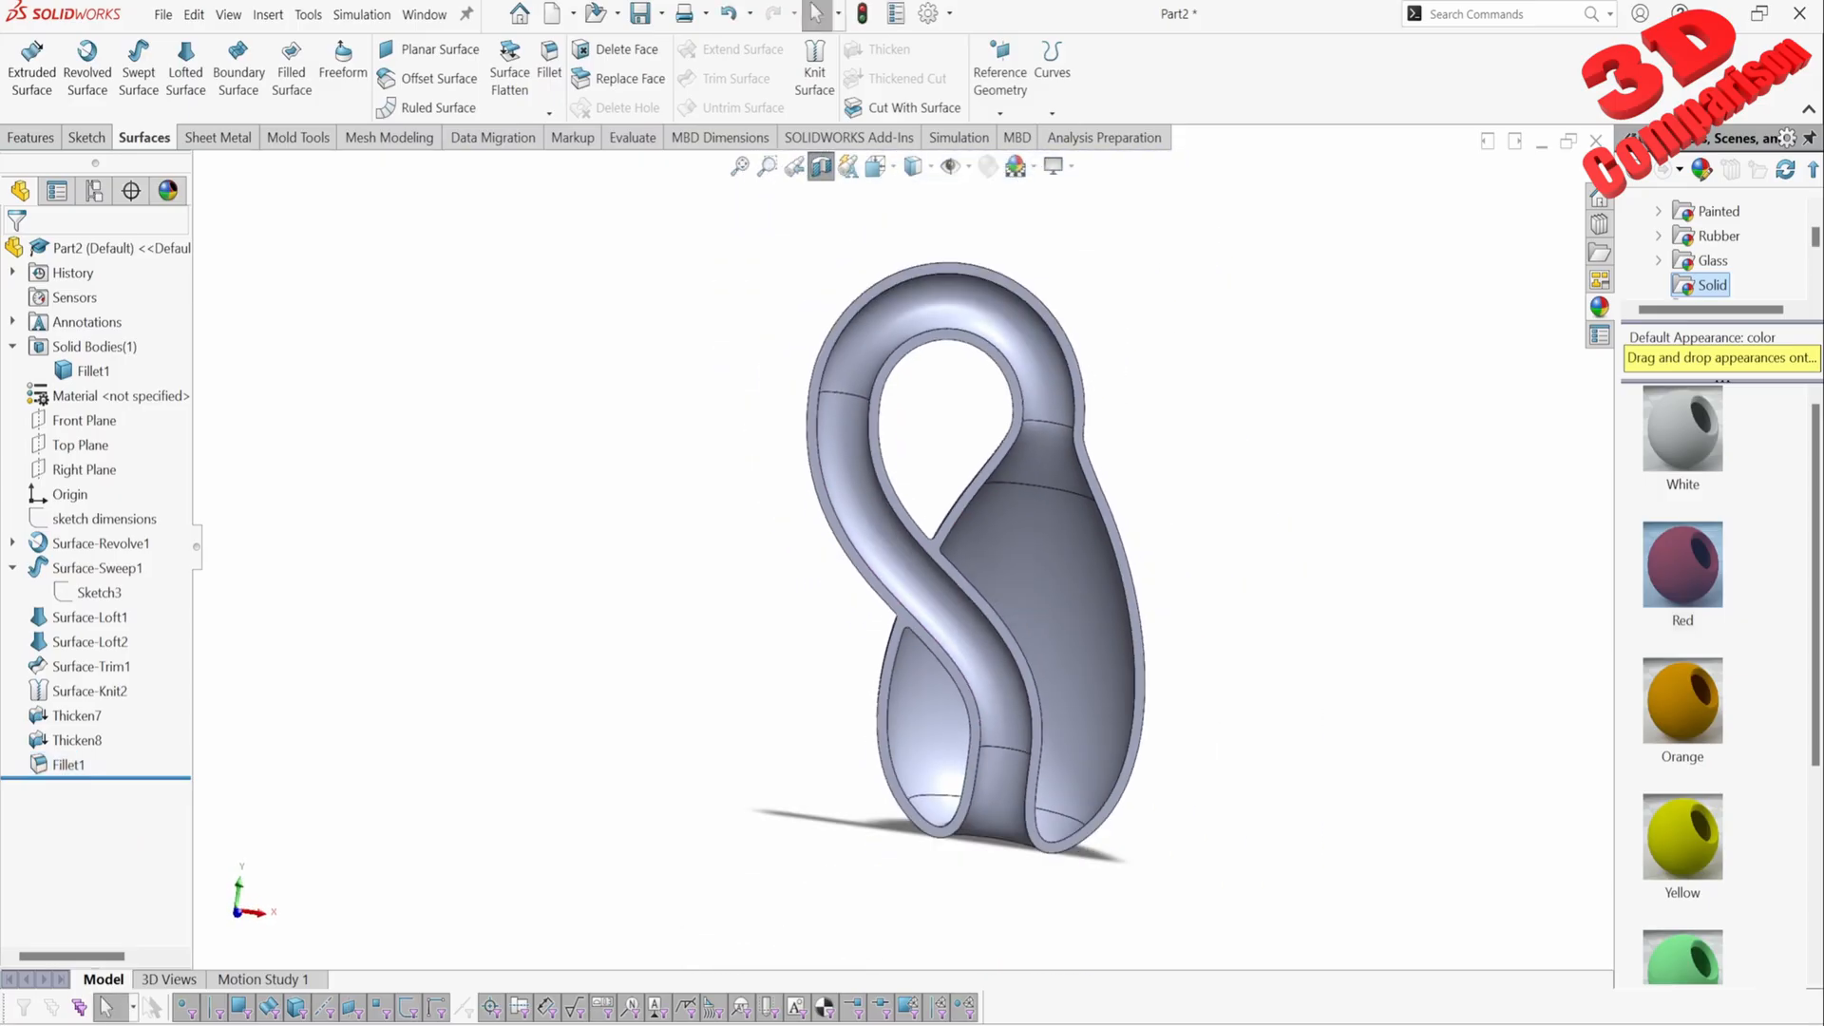
pyautogui.click(821, 167)
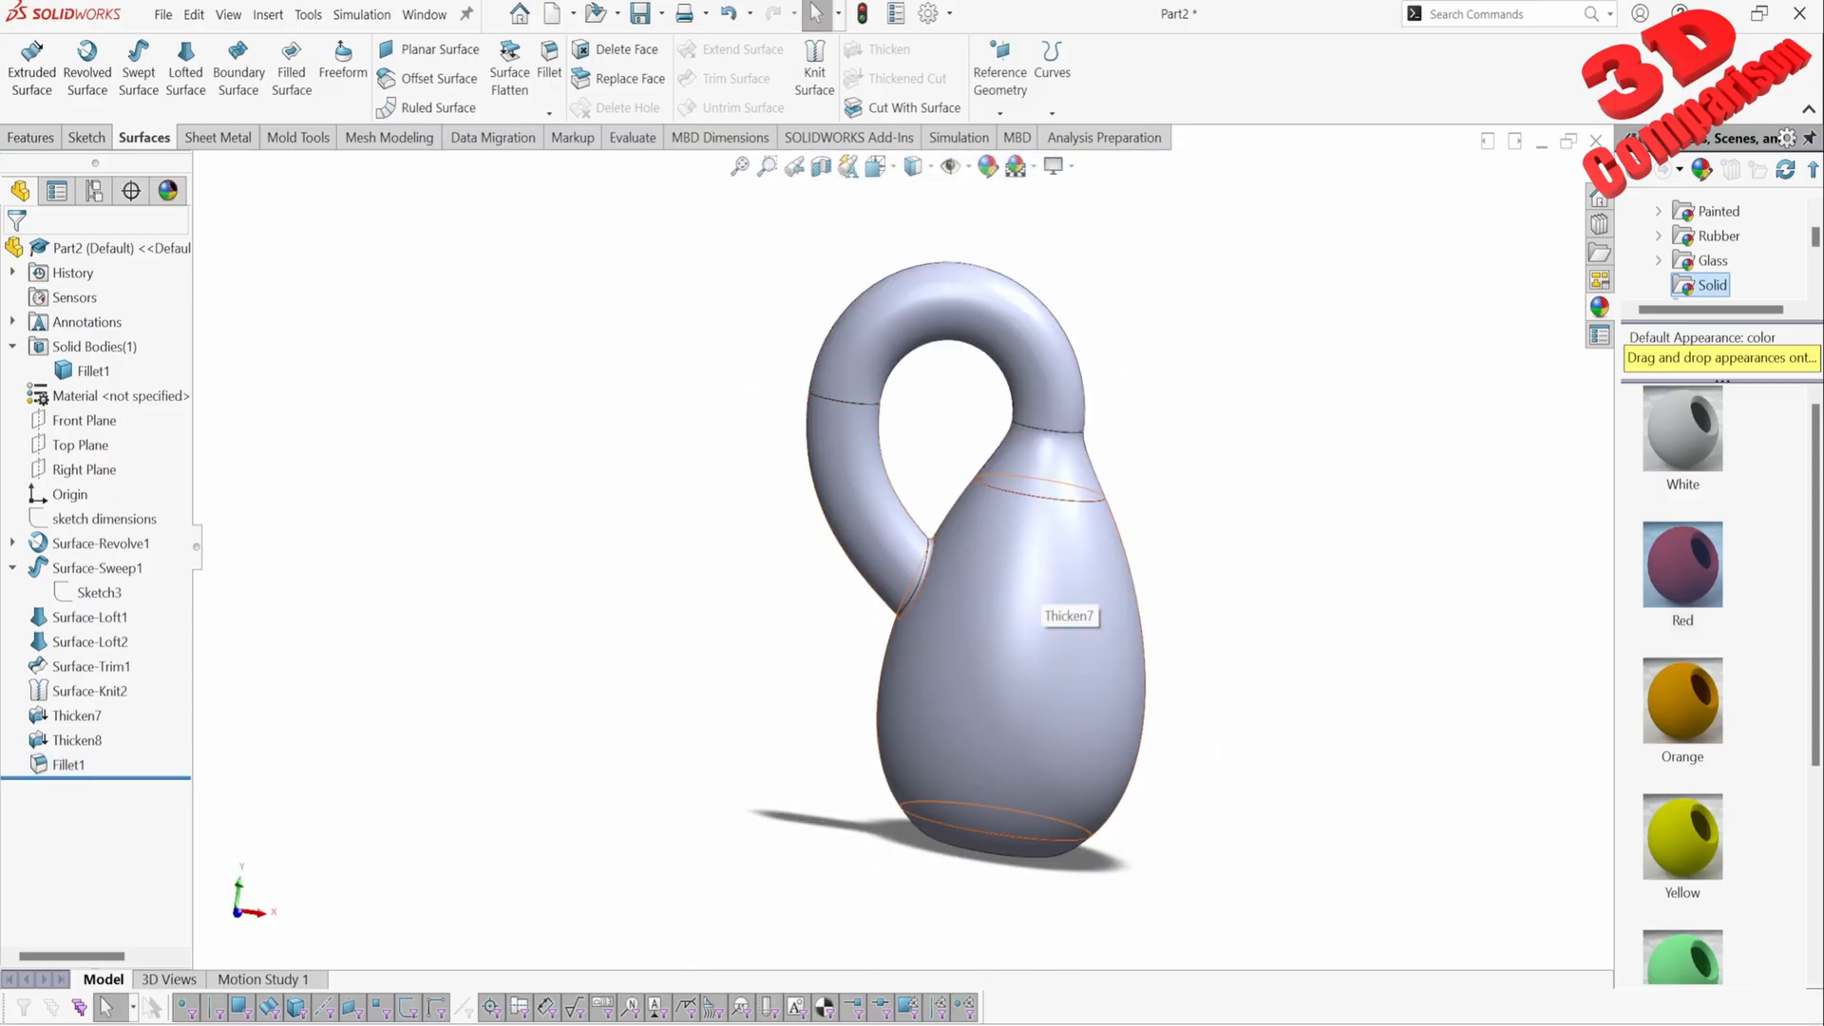
# Step: Apply the red solid appearance to the whole Klein bottle part
pyautogui.scroll(-2, 1030, 595)
pyautogui.scroll(2, 1030, 595)
pyautogui.moveTo(1030, 595); pyautogui.dragTo(1003, 627, button='middle')
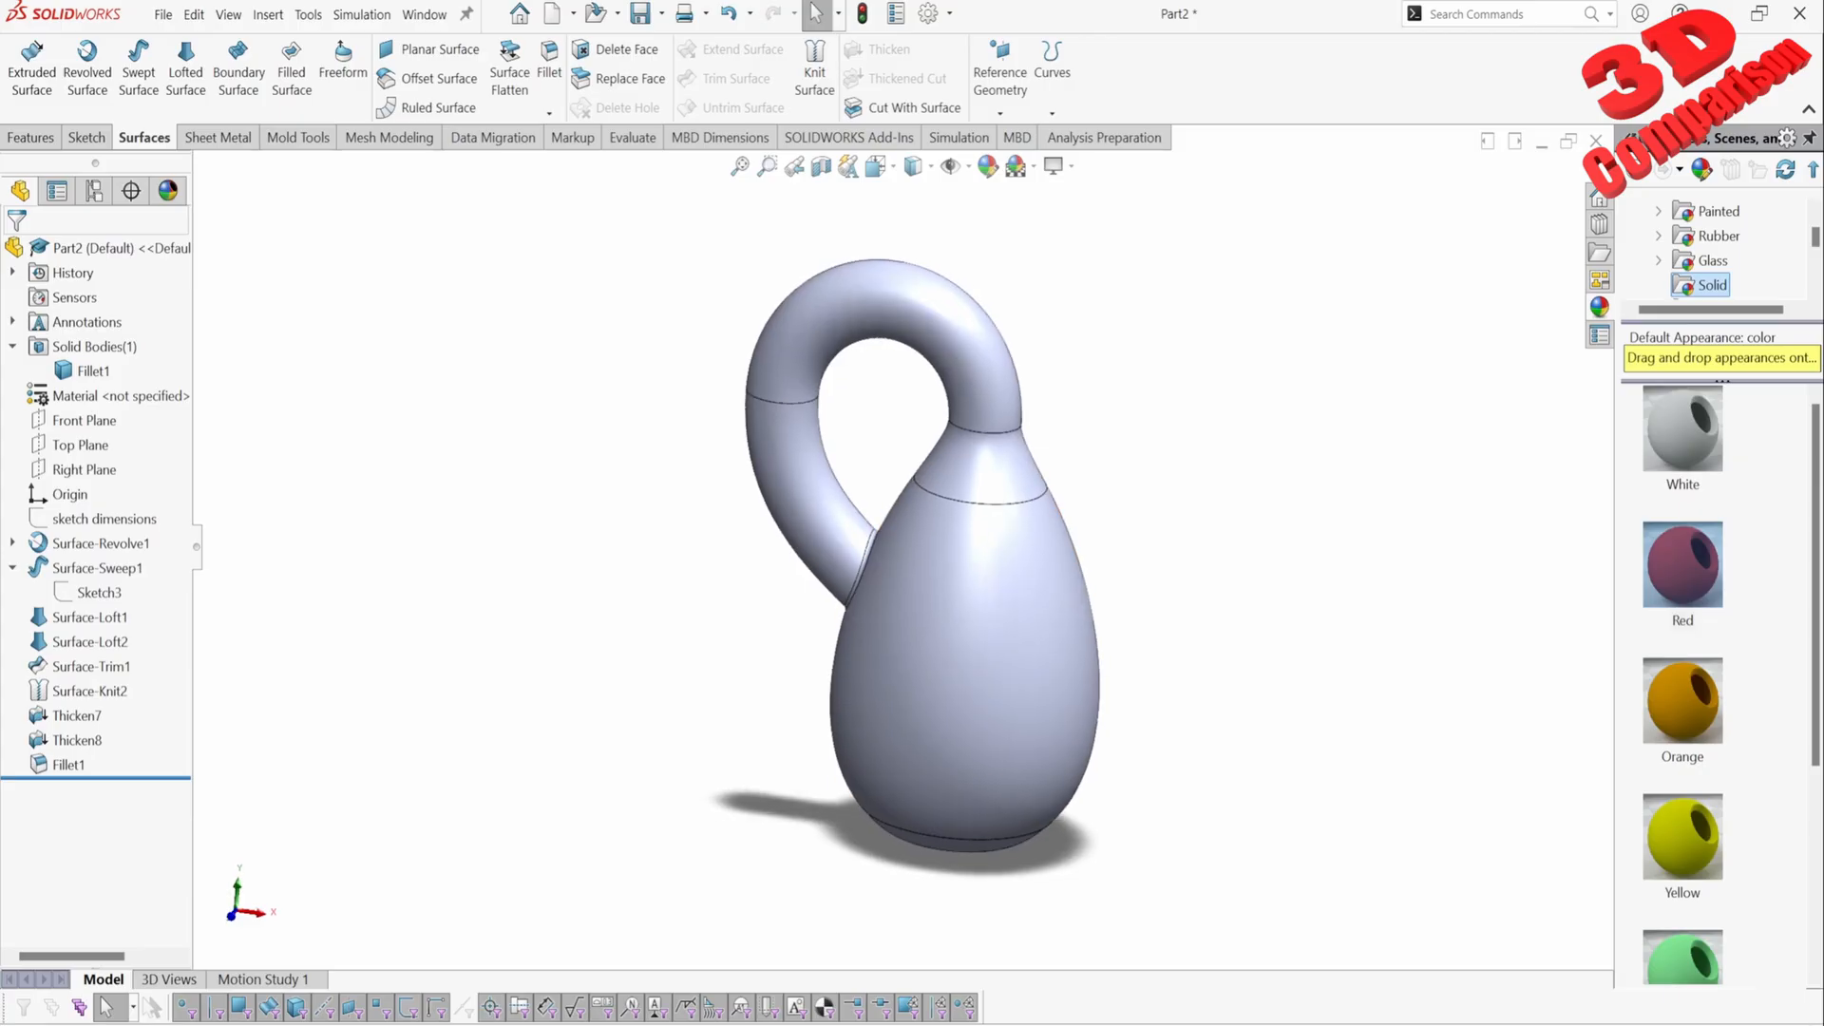
pyautogui.moveTo(1683, 565); pyautogui.dragTo(1010, 598)
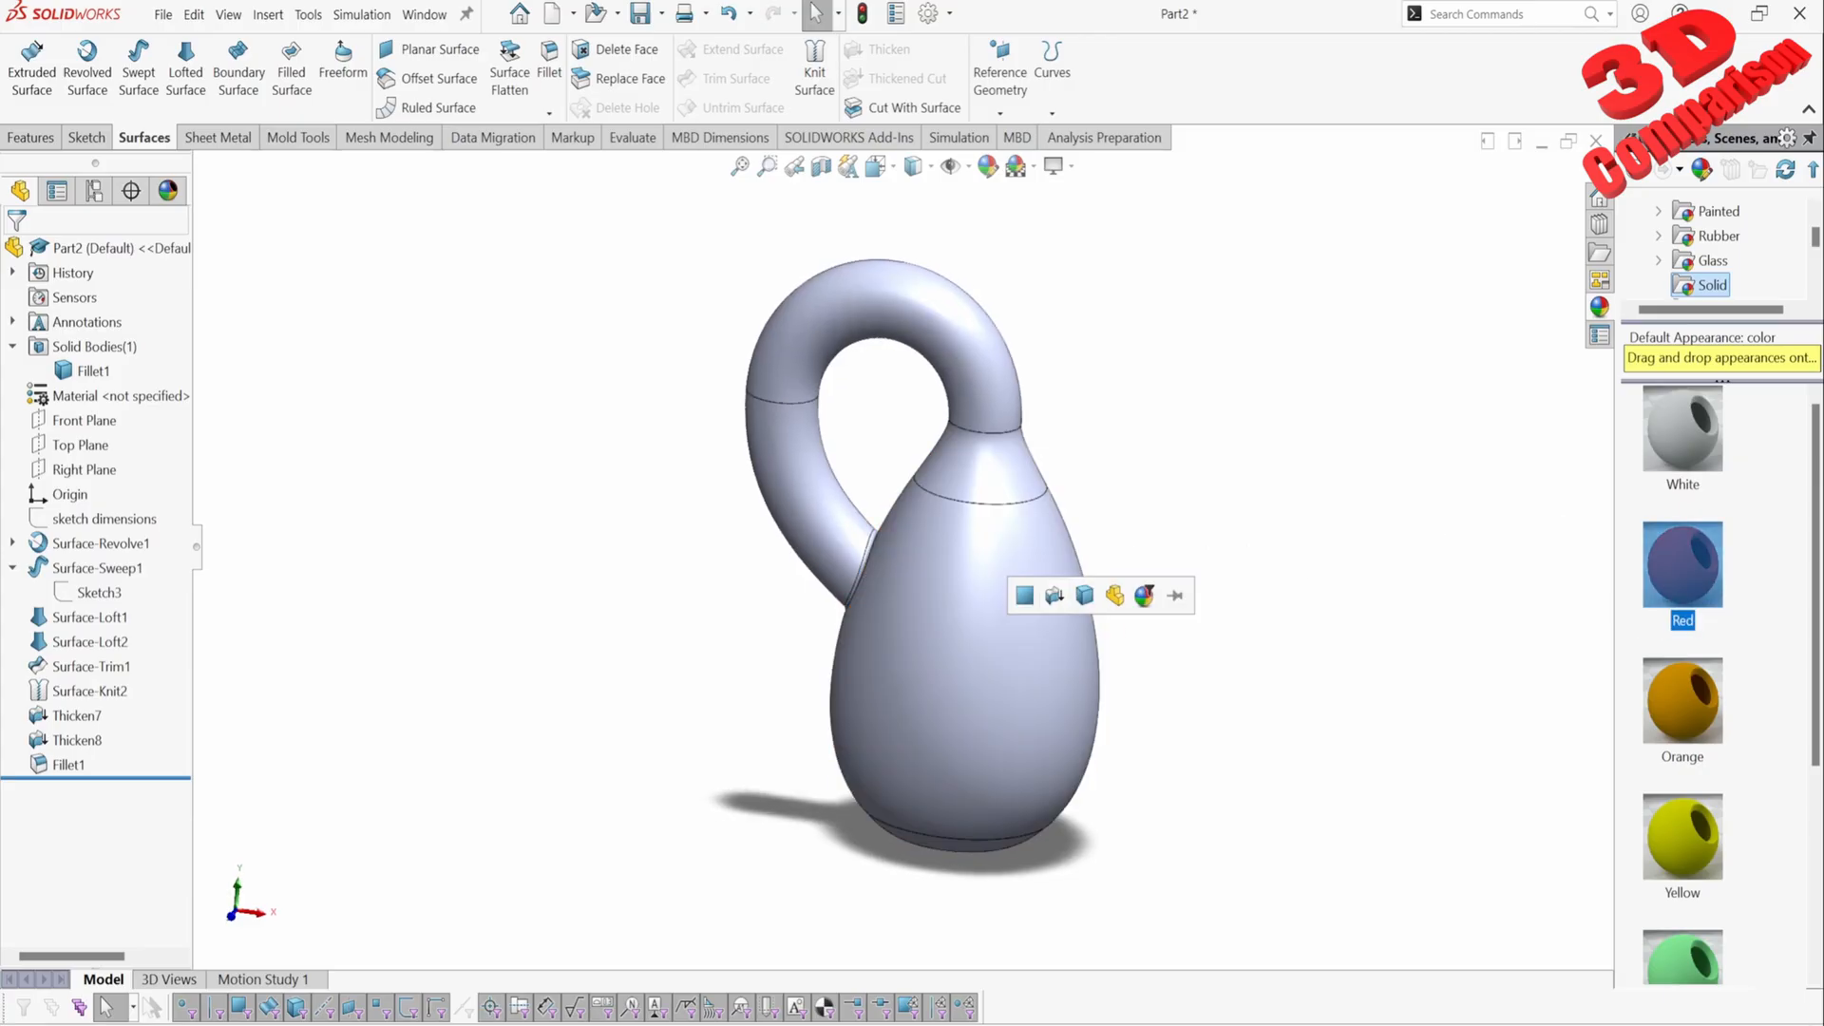
pyautogui.click(1115, 595)
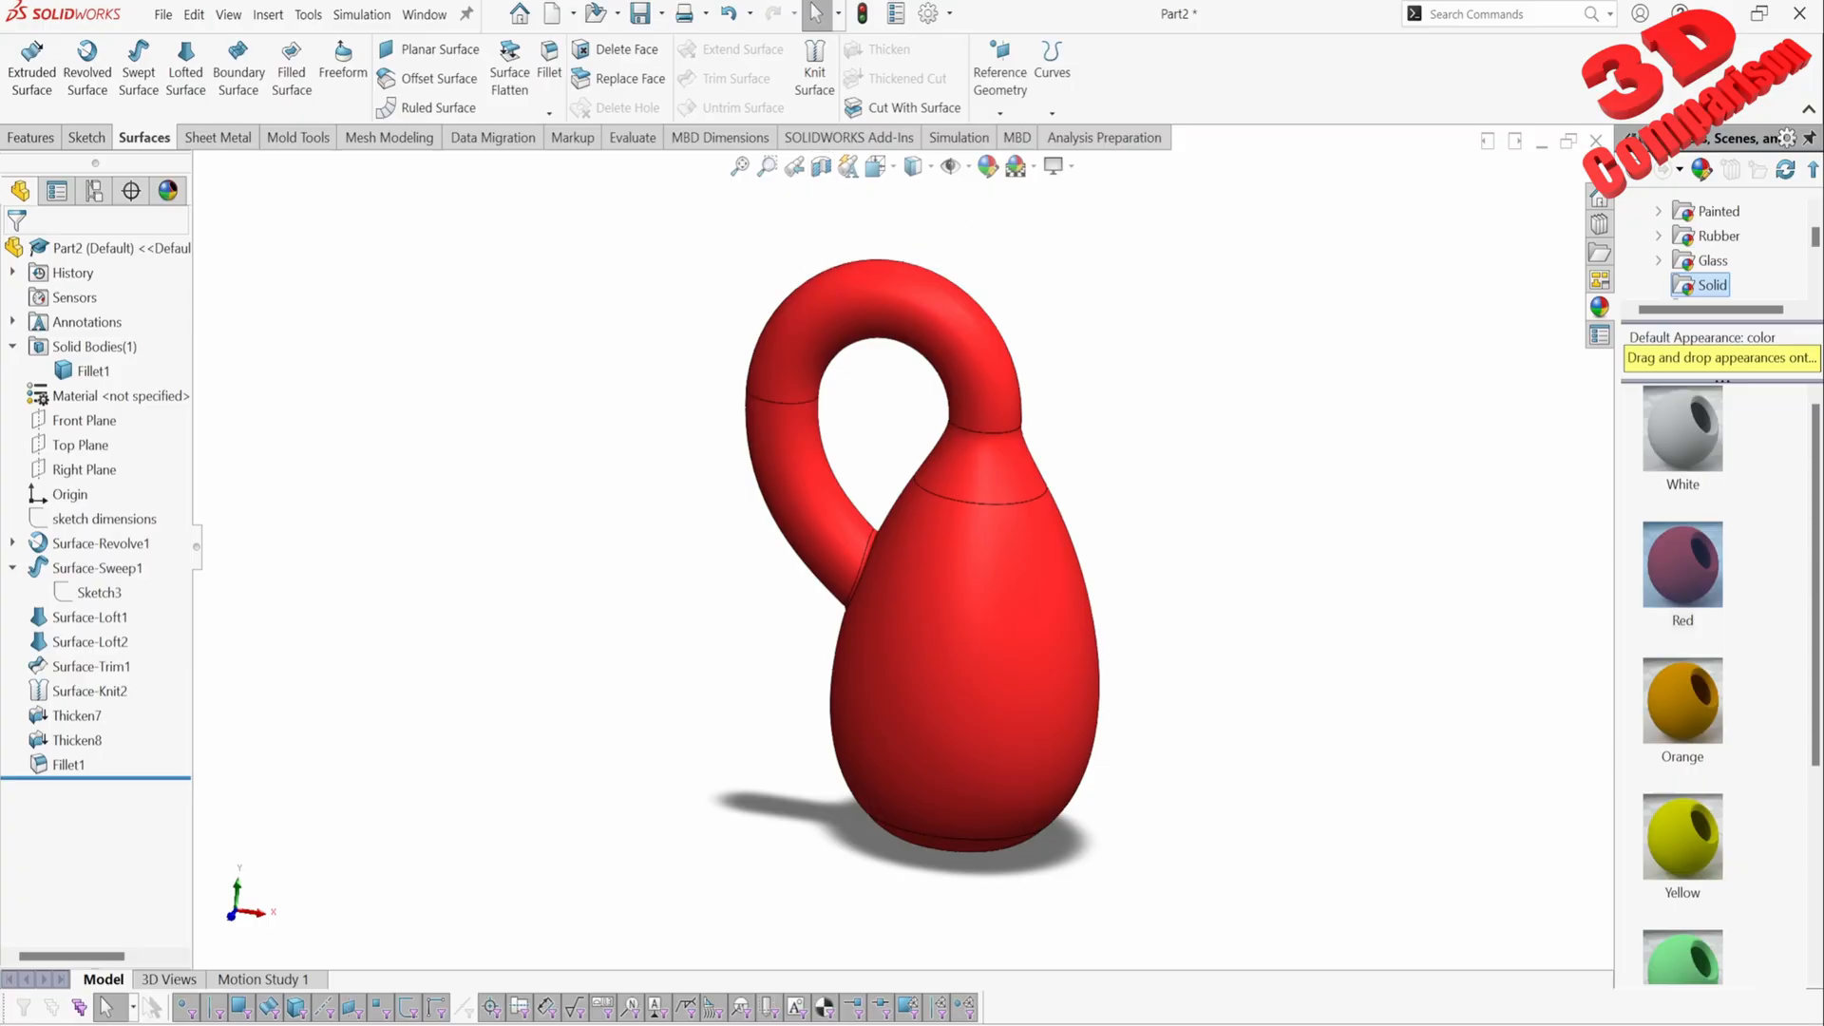
# Step: Show the display states beside the feature tree, make the Fillet1 solid body transparent to examine the inner tube, and turn the transparency off
pyautogui.moveTo(193, 627); pyautogui.dragTo(274, 628)
pyautogui.click(259, 189)
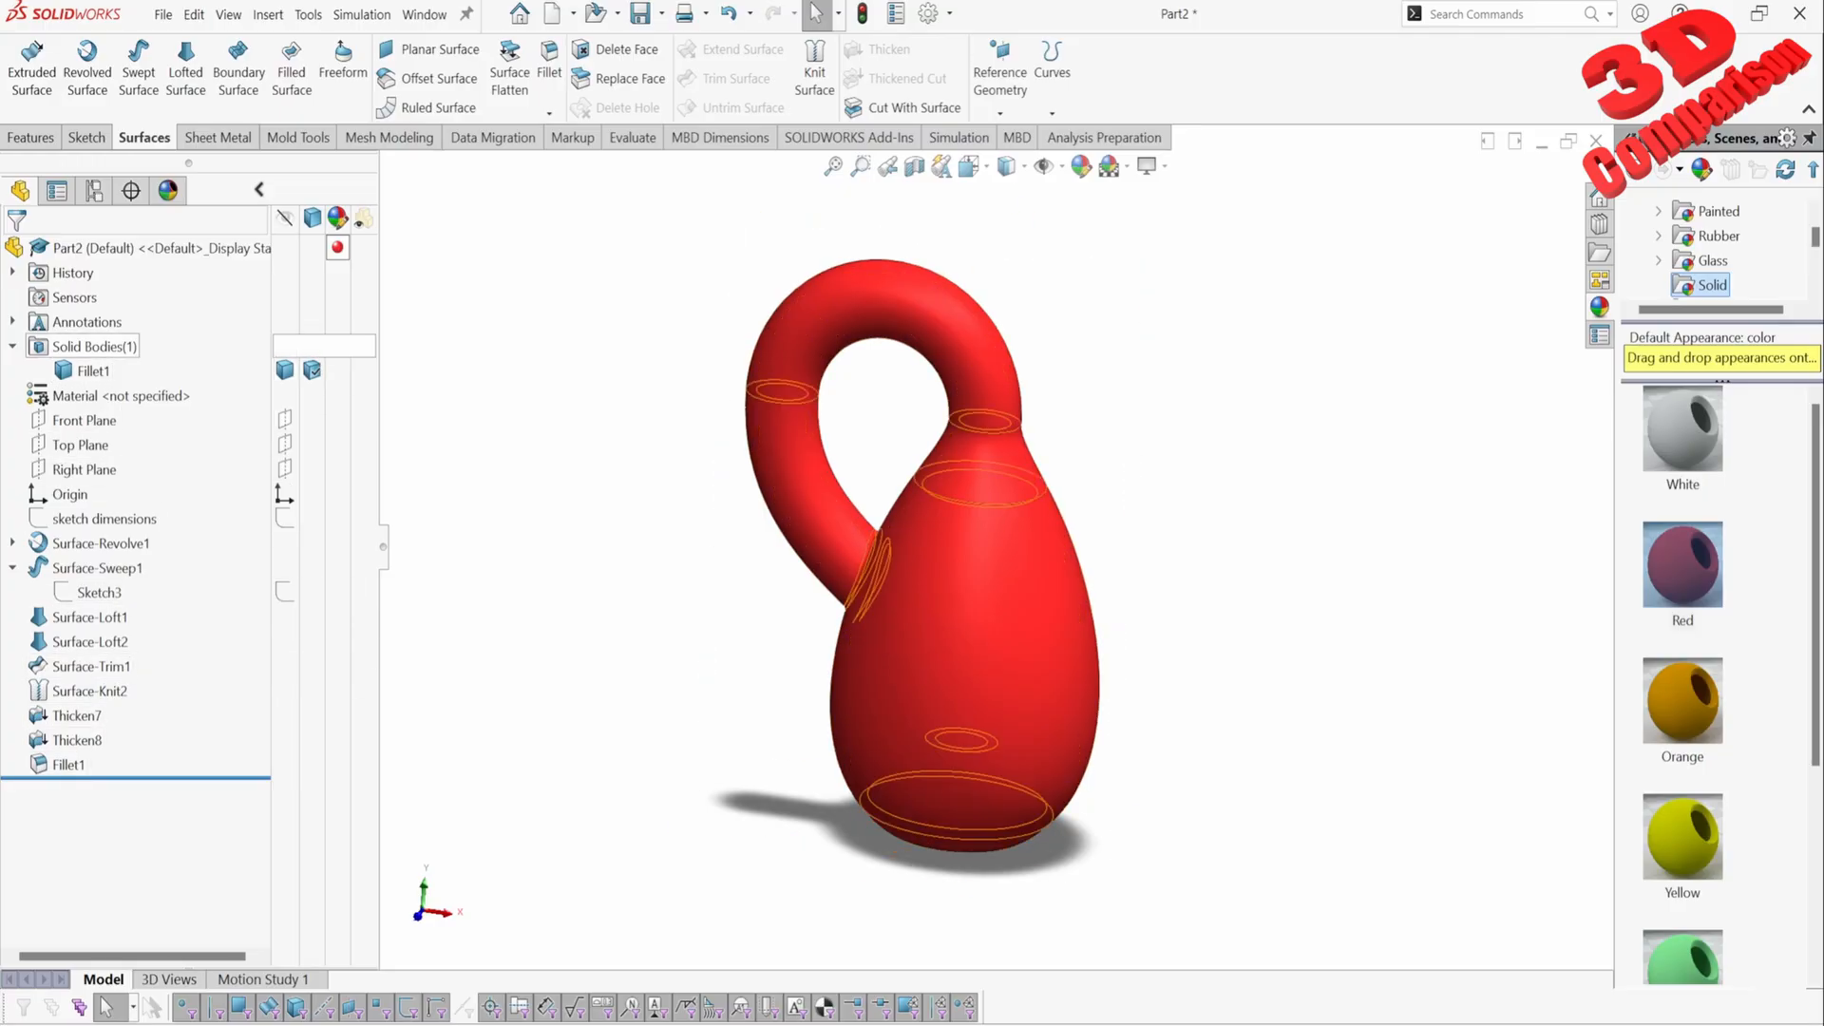
pyautogui.click(362, 372)
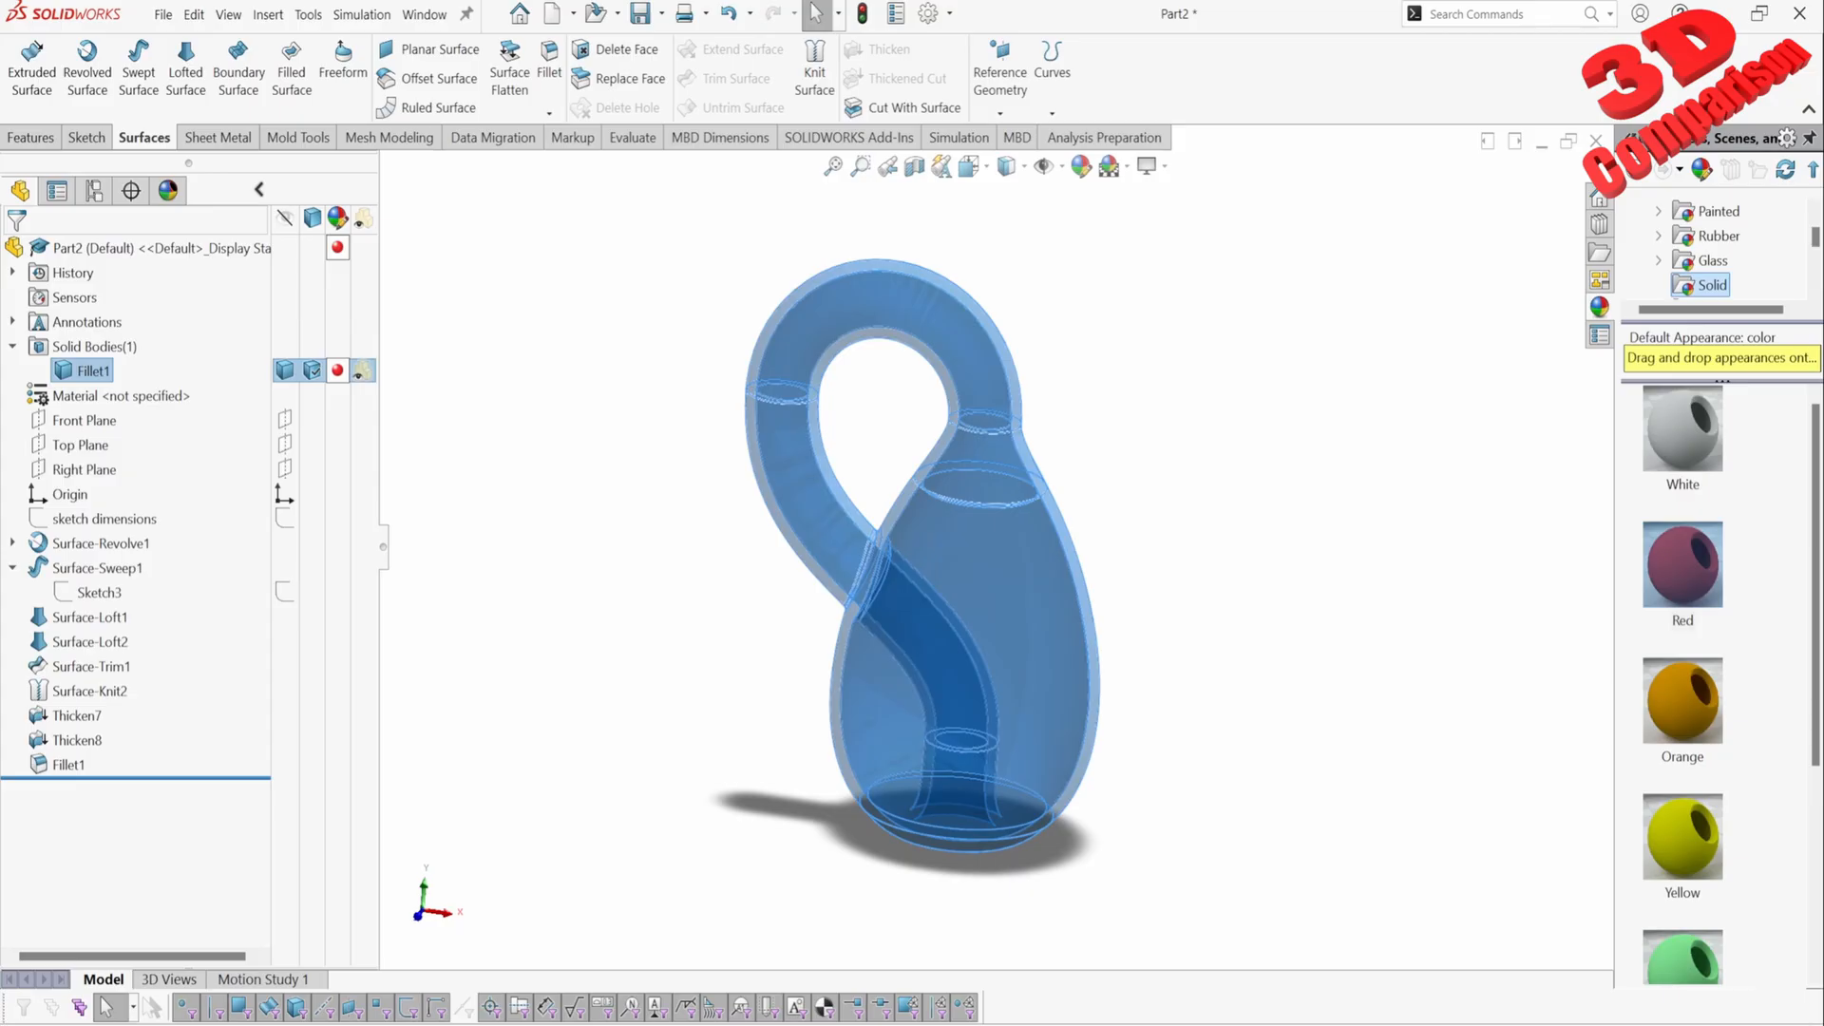
pyautogui.press('Escape')
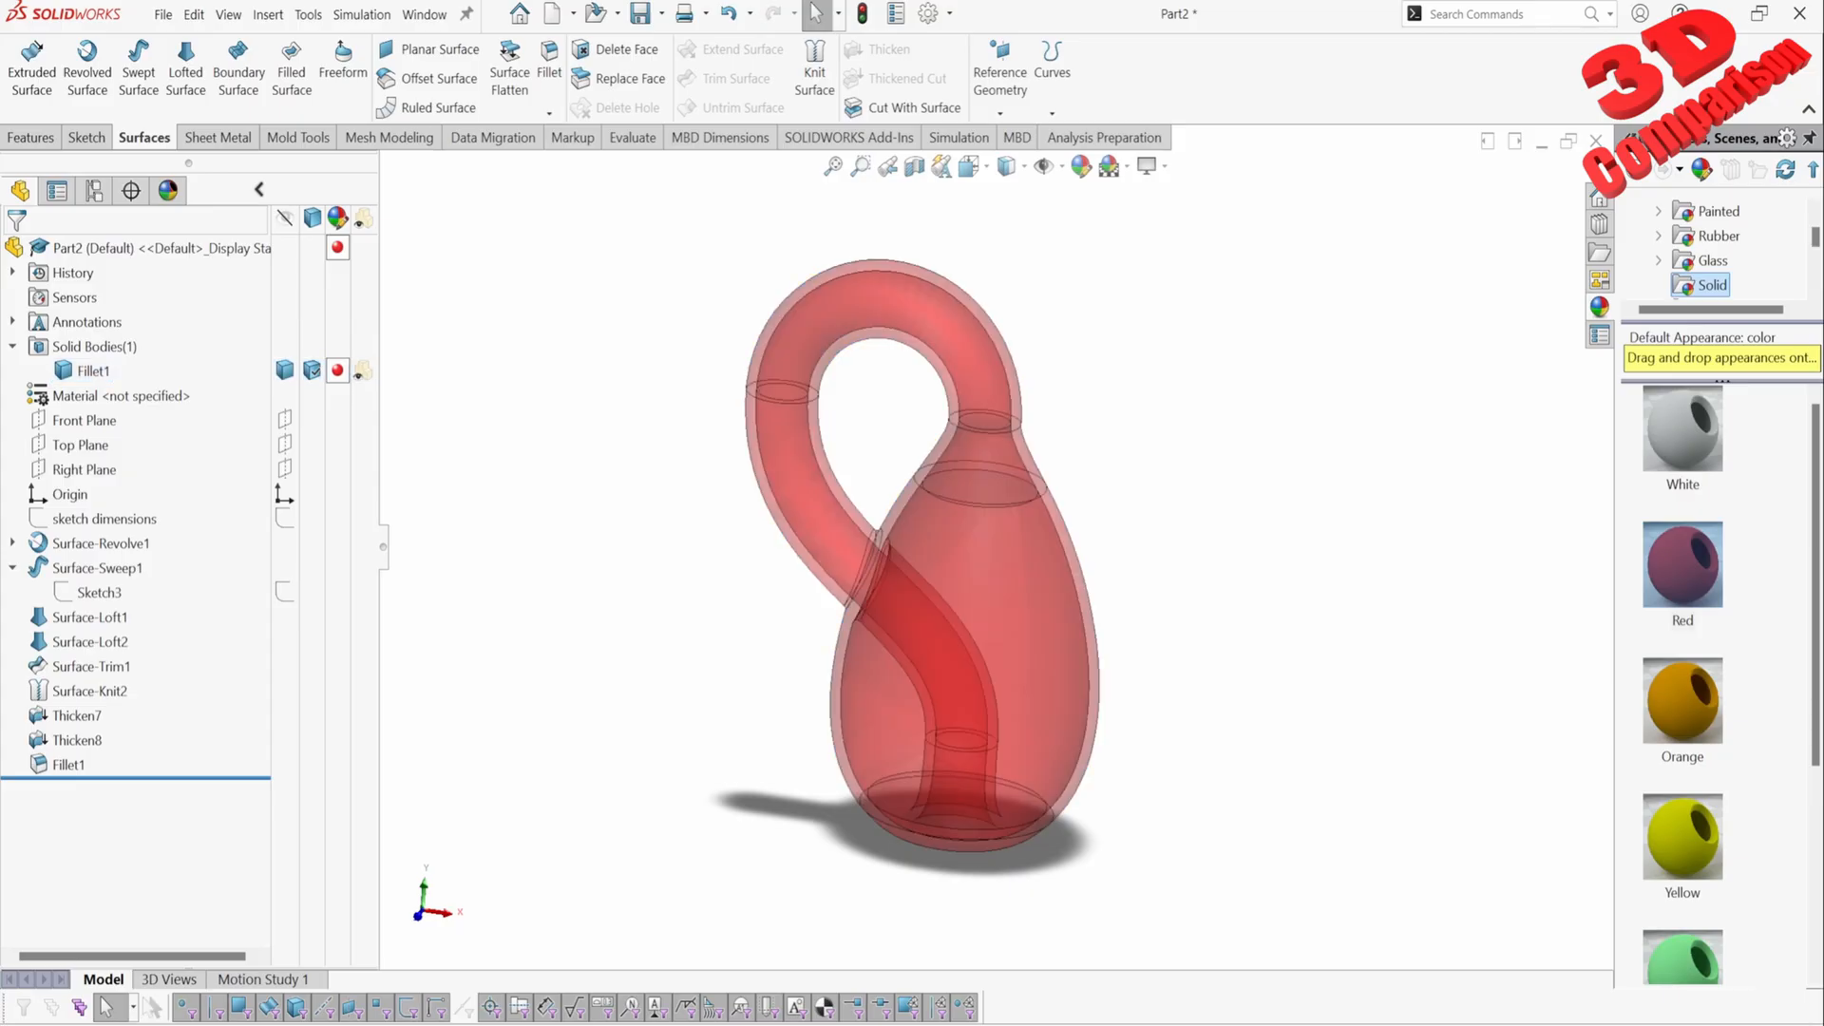
pyautogui.scroll(-8, 877, 547)
pyautogui.moveTo(992, 549)
pyautogui.mouseDown(button='middle')
pyautogui.moveTo(1031, 503)
pyautogui.moveTo(992, 548)
pyautogui.mouseUp(button='middle')
pyautogui.scroll(7, 992, 548)
pyautogui.click(362, 371)
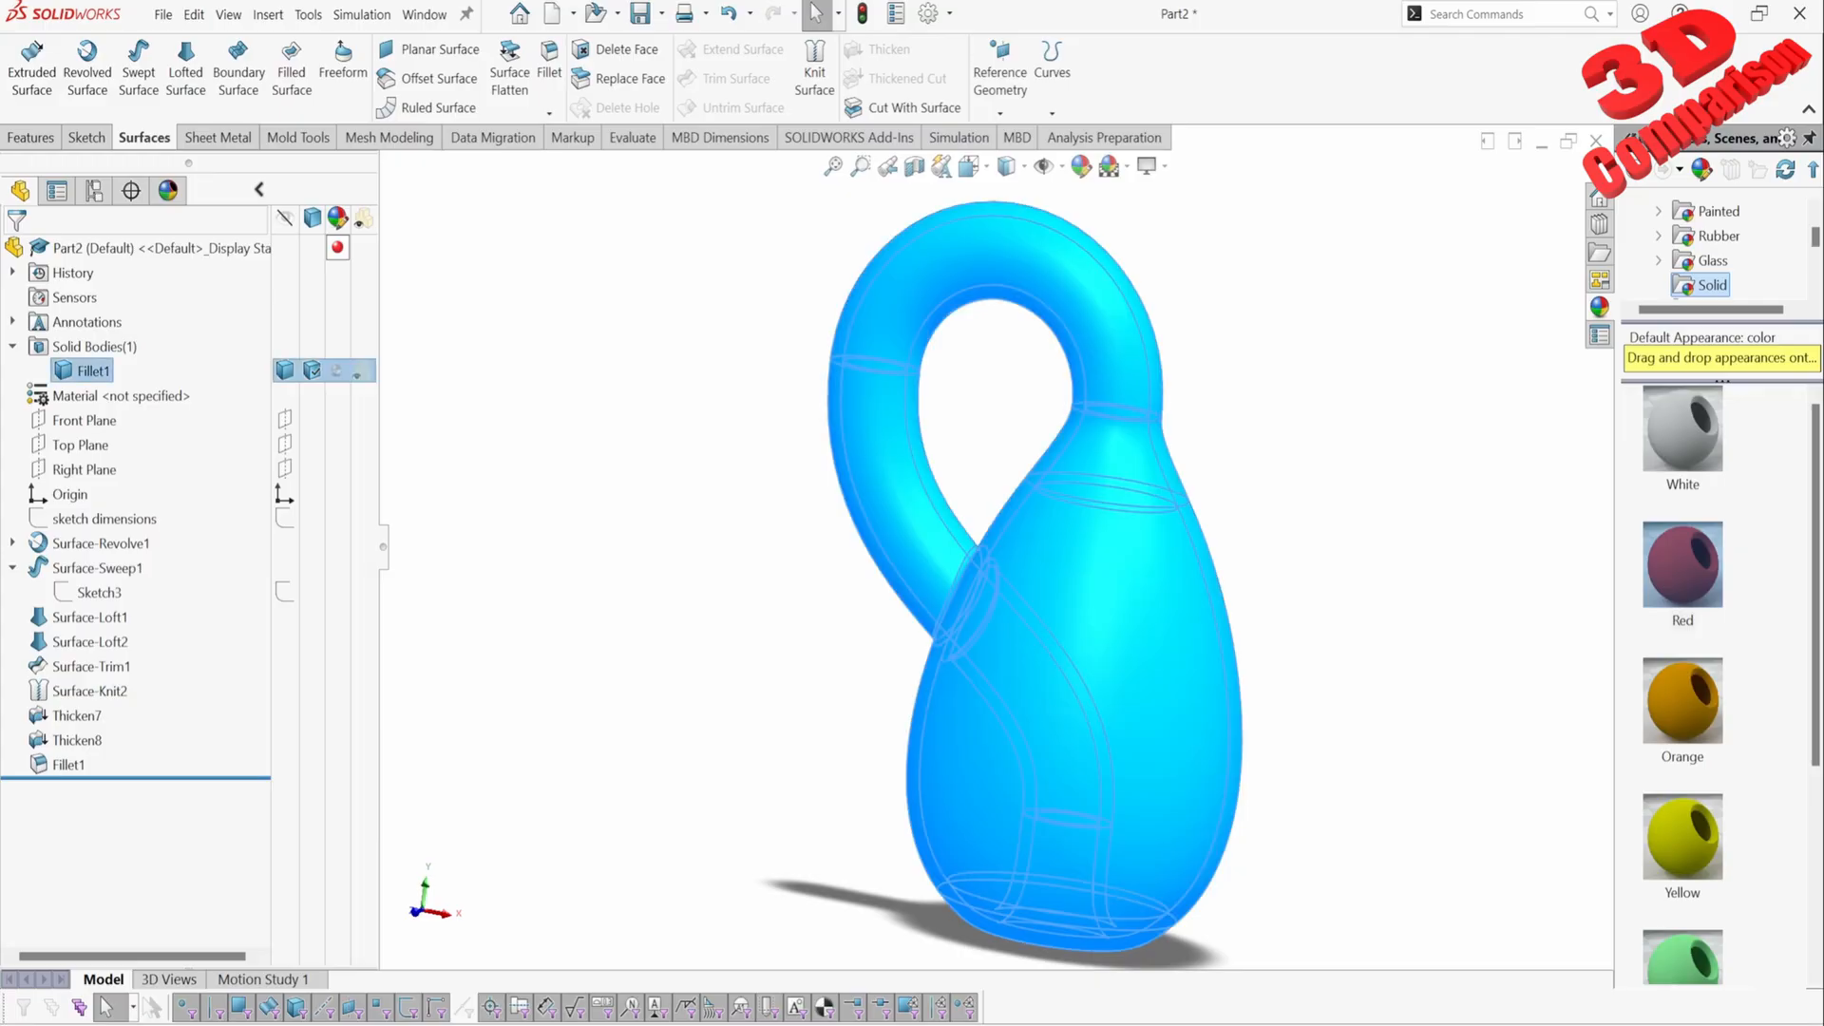
# Step: Make the Fillet1 feature's faces transparent to examine the junction between tube and wall, and restore their opaque display
pyautogui.moveTo(608, 551); pyautogui.dragTo(646, 561, button='middle')
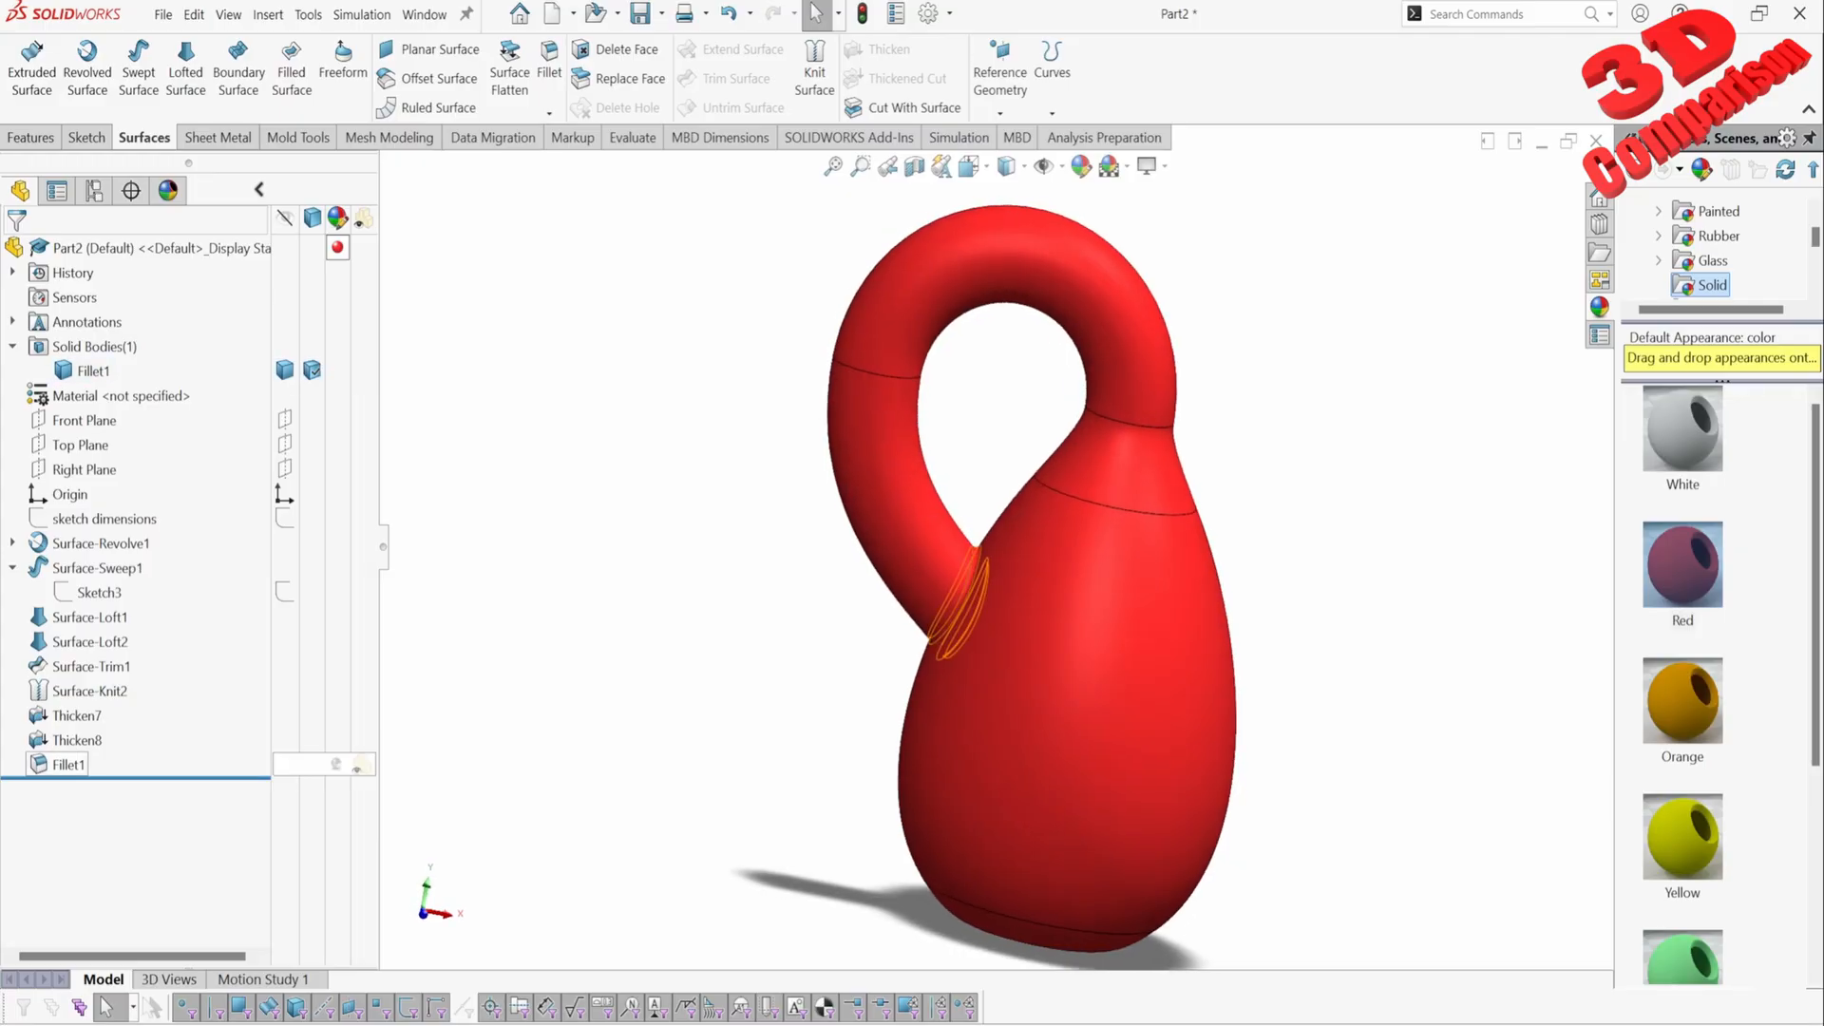
pyautogui.scroll(-6, 990, 610)
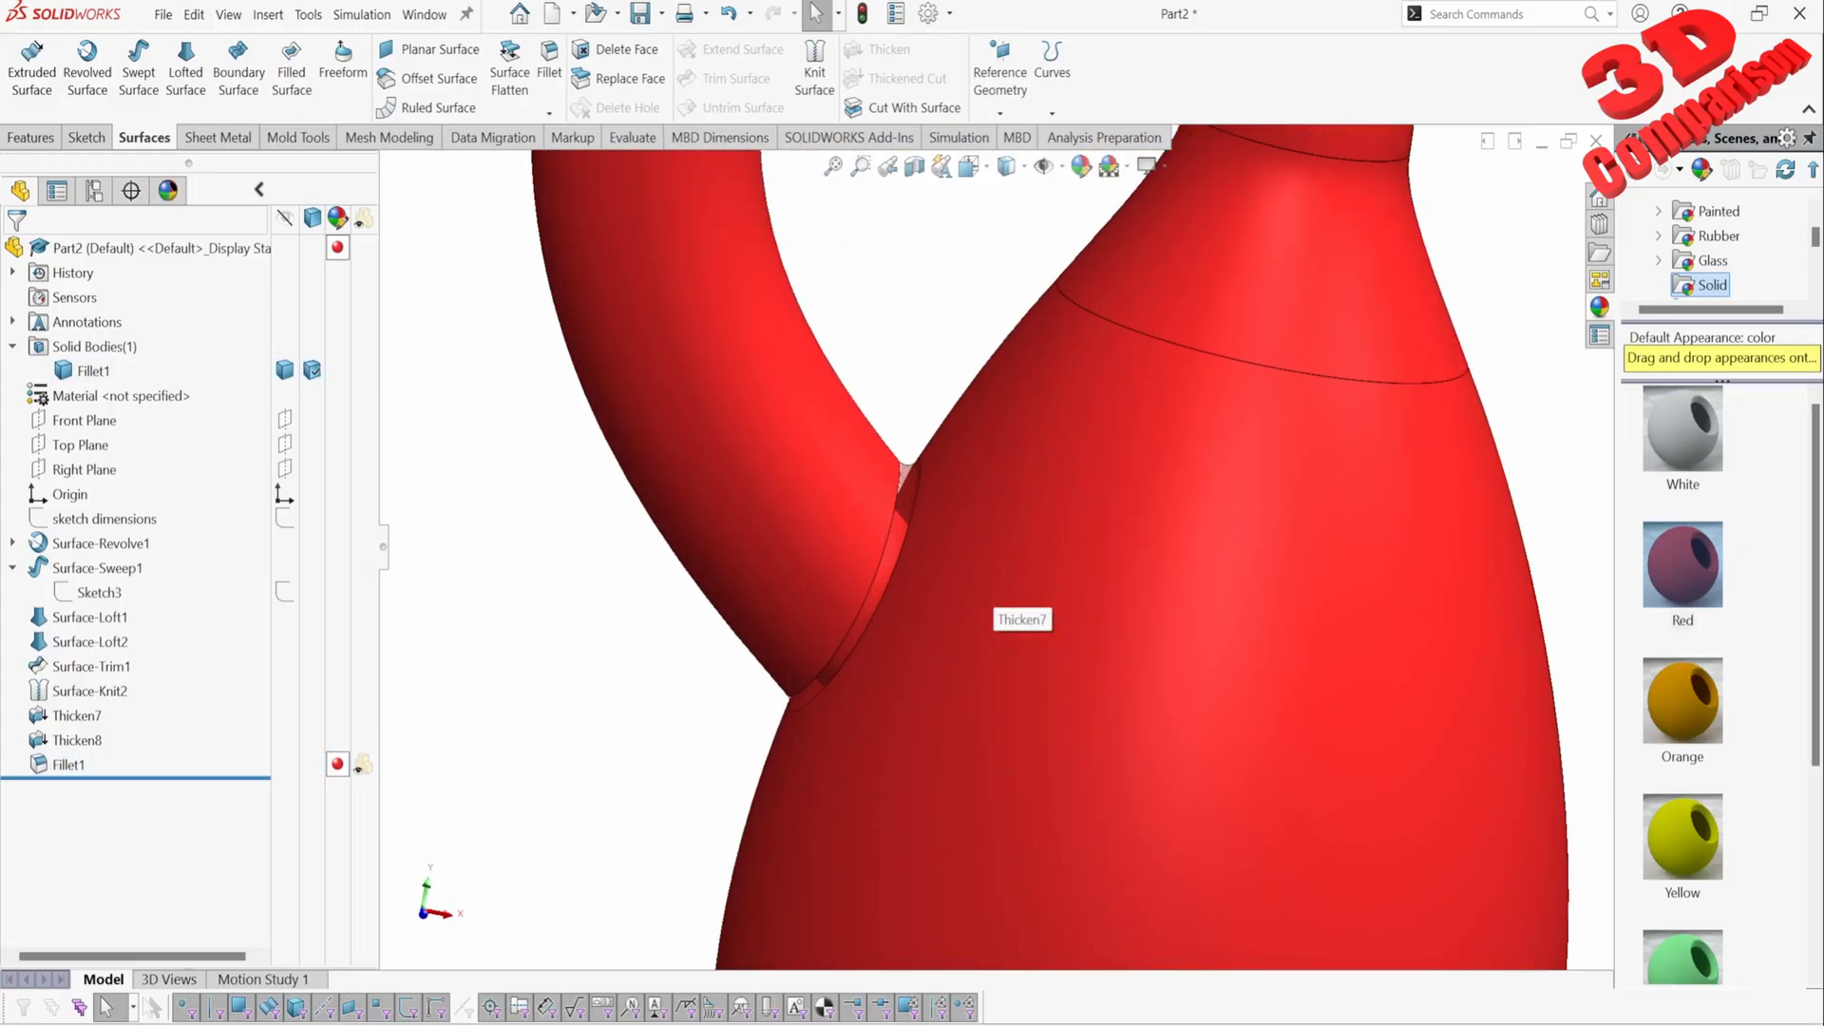
pyautogui.moveTo(990, 610)
pyautogui.mouseDown(button='middle')
pyautogui.moveTo(1005, 541)
pyautogui.moveTo(955, 527)
pyautogui.moveTo(975, 573)
pyautogui.moveTo(1027, 499)
pyautogui.moveTo(1039, 544)
pyautogui.mouseUp(button='middle')
pyautogui.click(68, 765)
pyautogui.scroll(9, 997, 560)
pyautogui.press('Escape')
pyautogui.scroll(-1, 1130, 534)
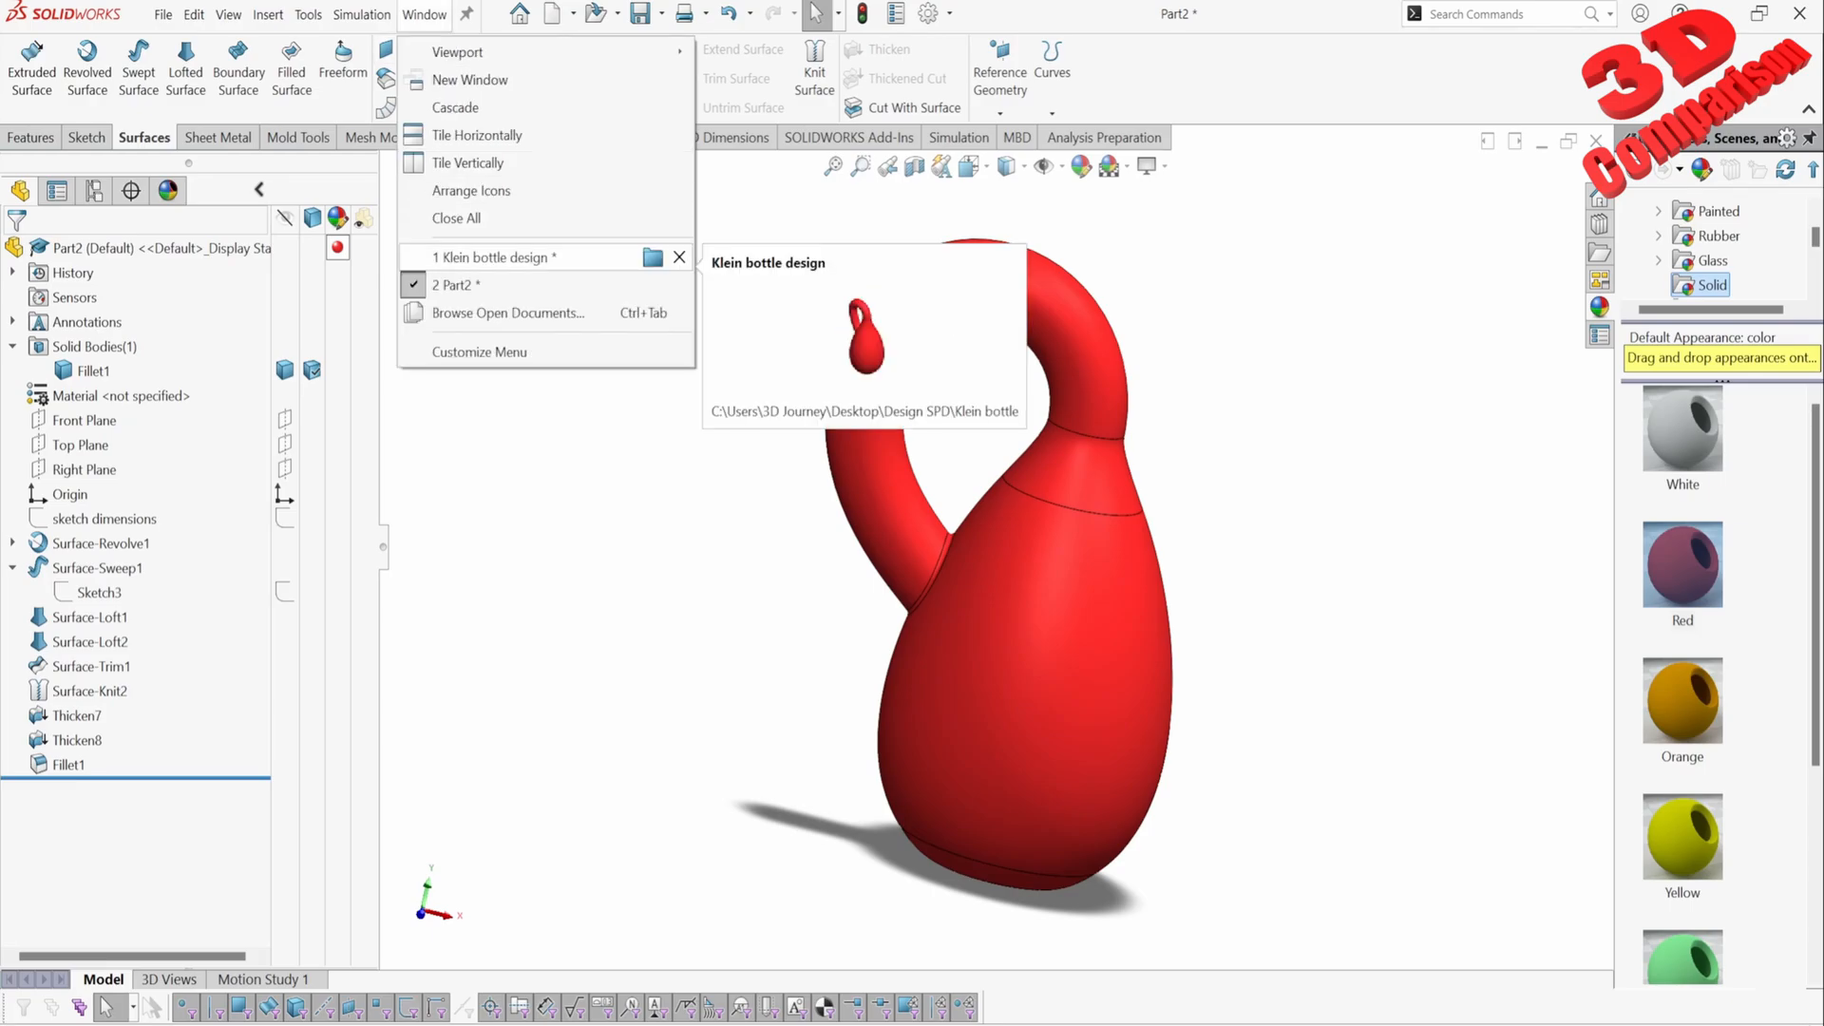
# Step: Switch to the open Klein bottle design part to view its shape for comparison, and return to Part2
pyautogui.click(494, 256)
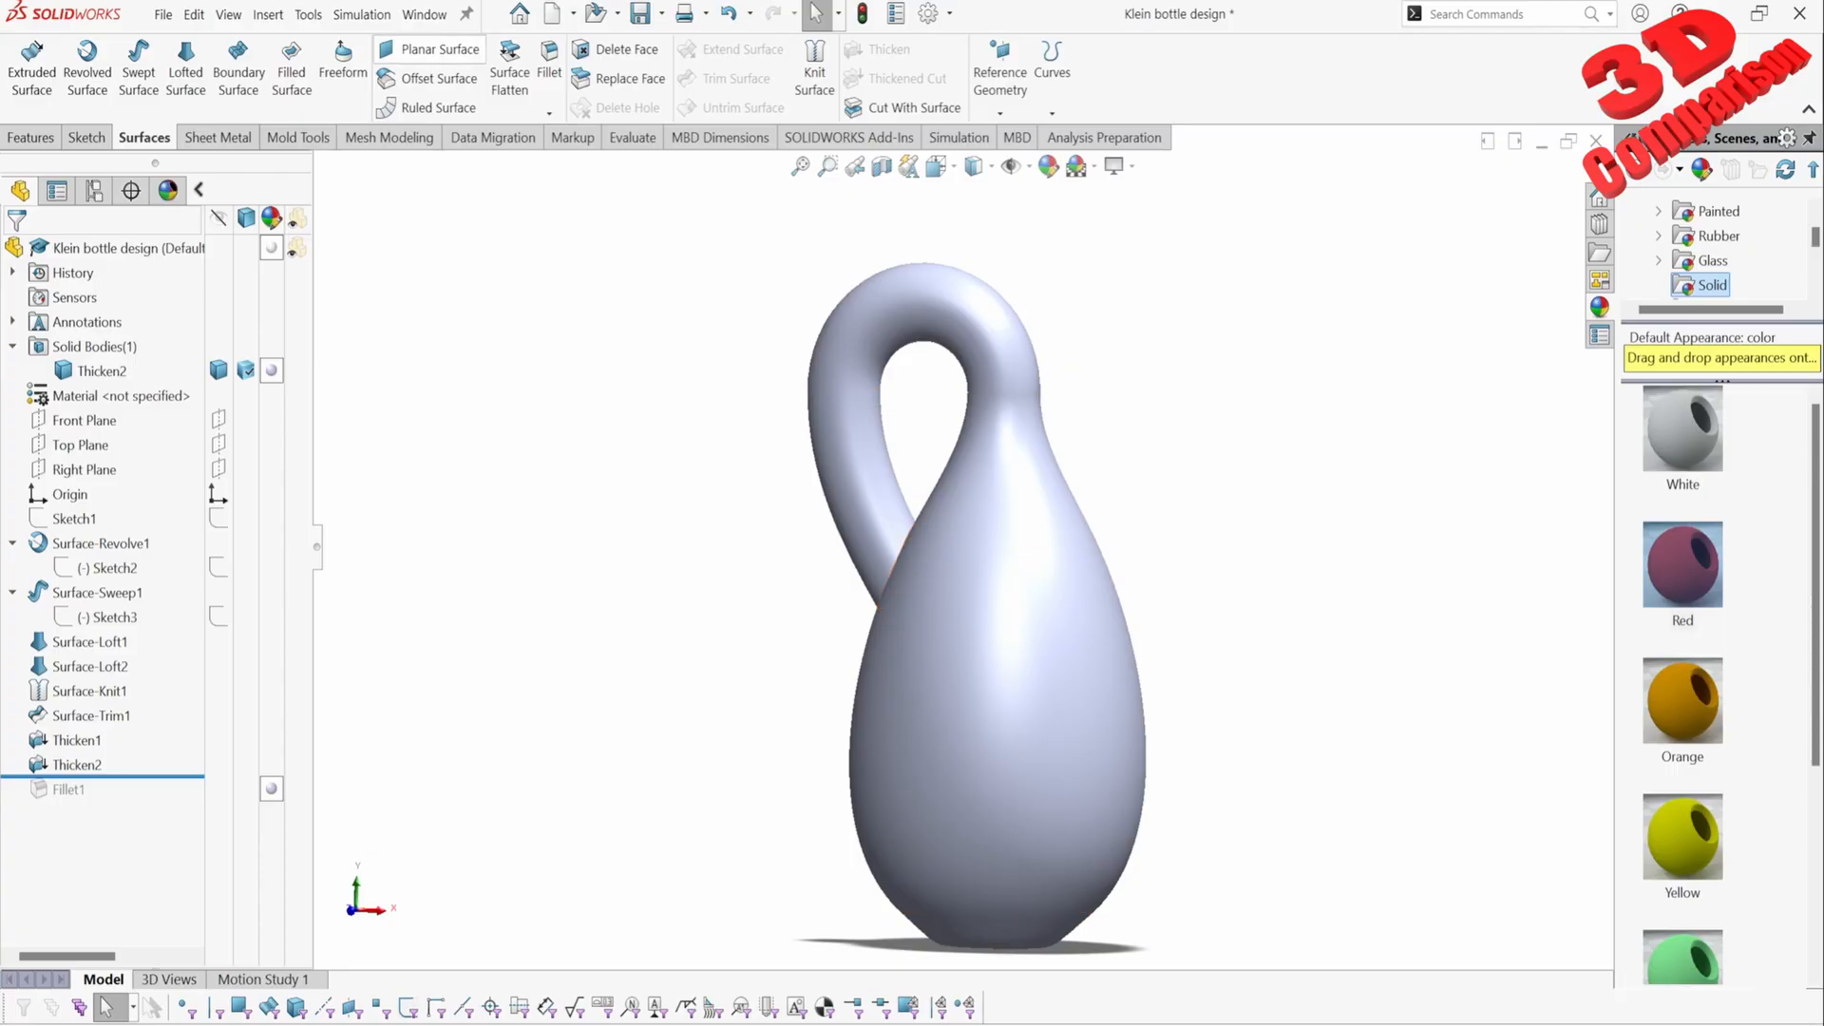
pyautogui.click(424, 14)
pyautogui.click(494, 280)
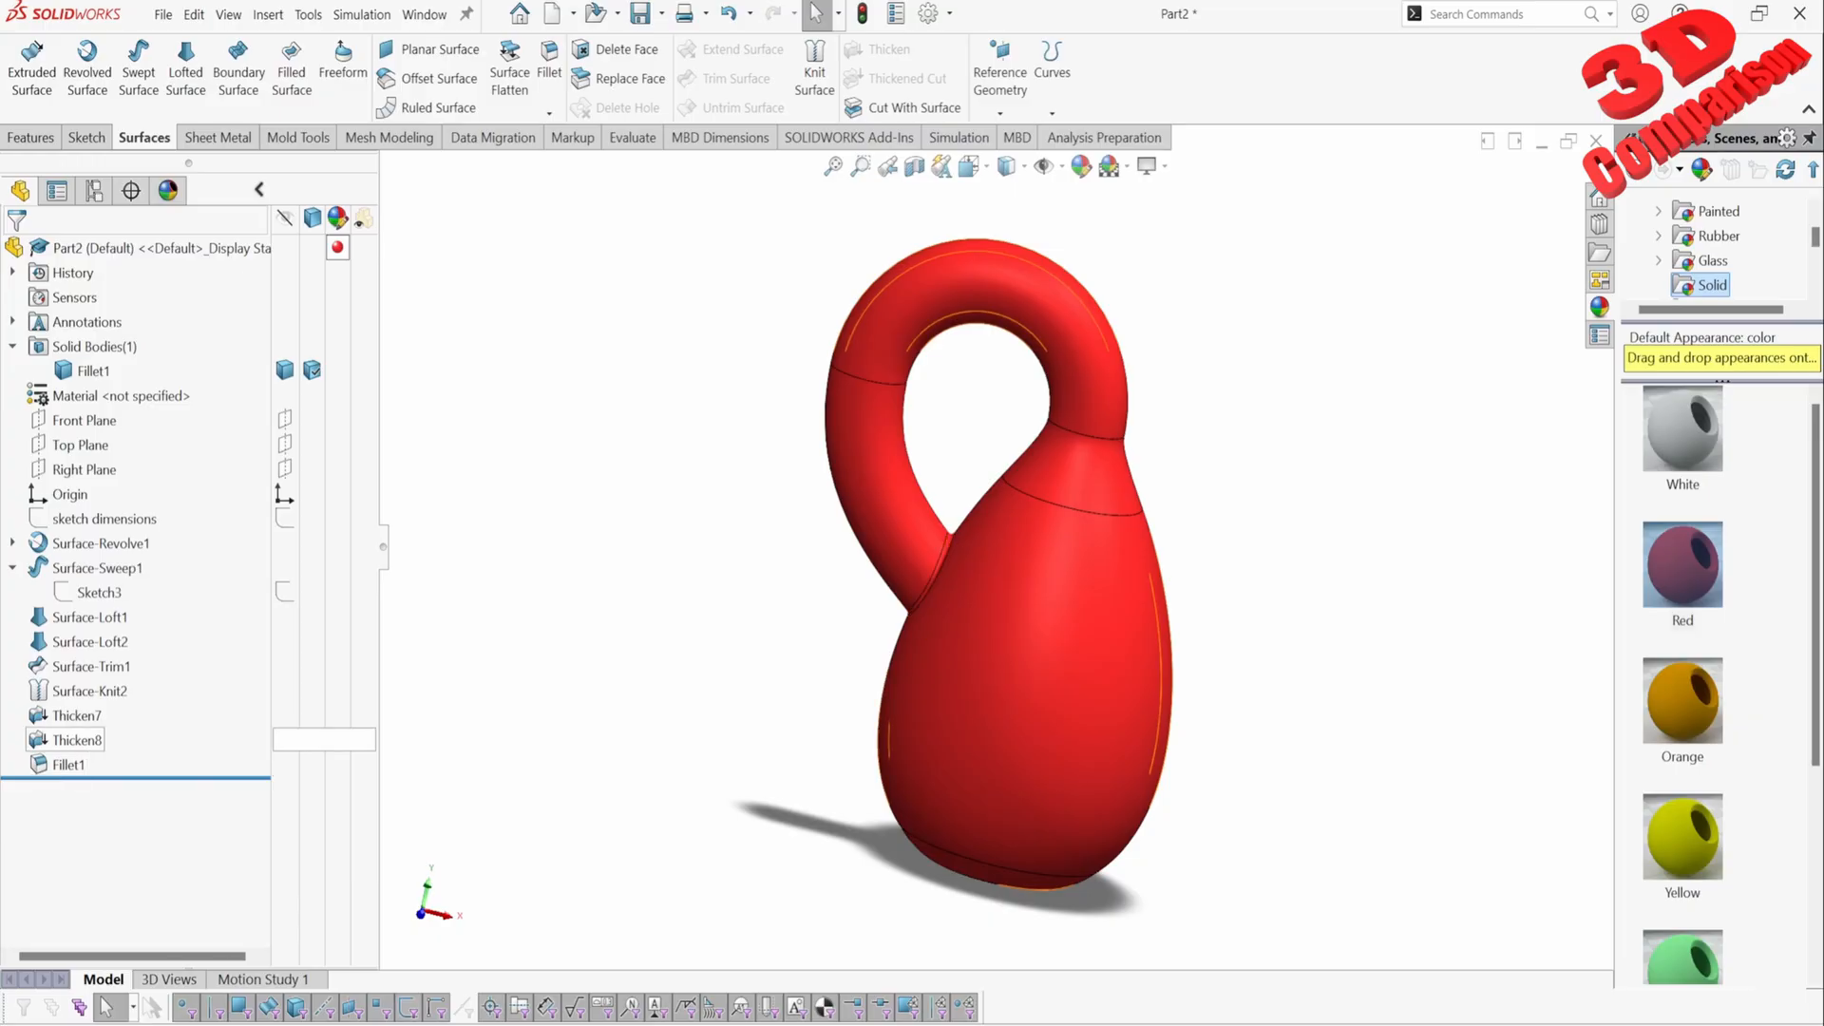
# Step: Edit the sketch named sketch dimensions and set the angle of the spline's upper tangent handle to 60°
pyautogui.click(100, 542)
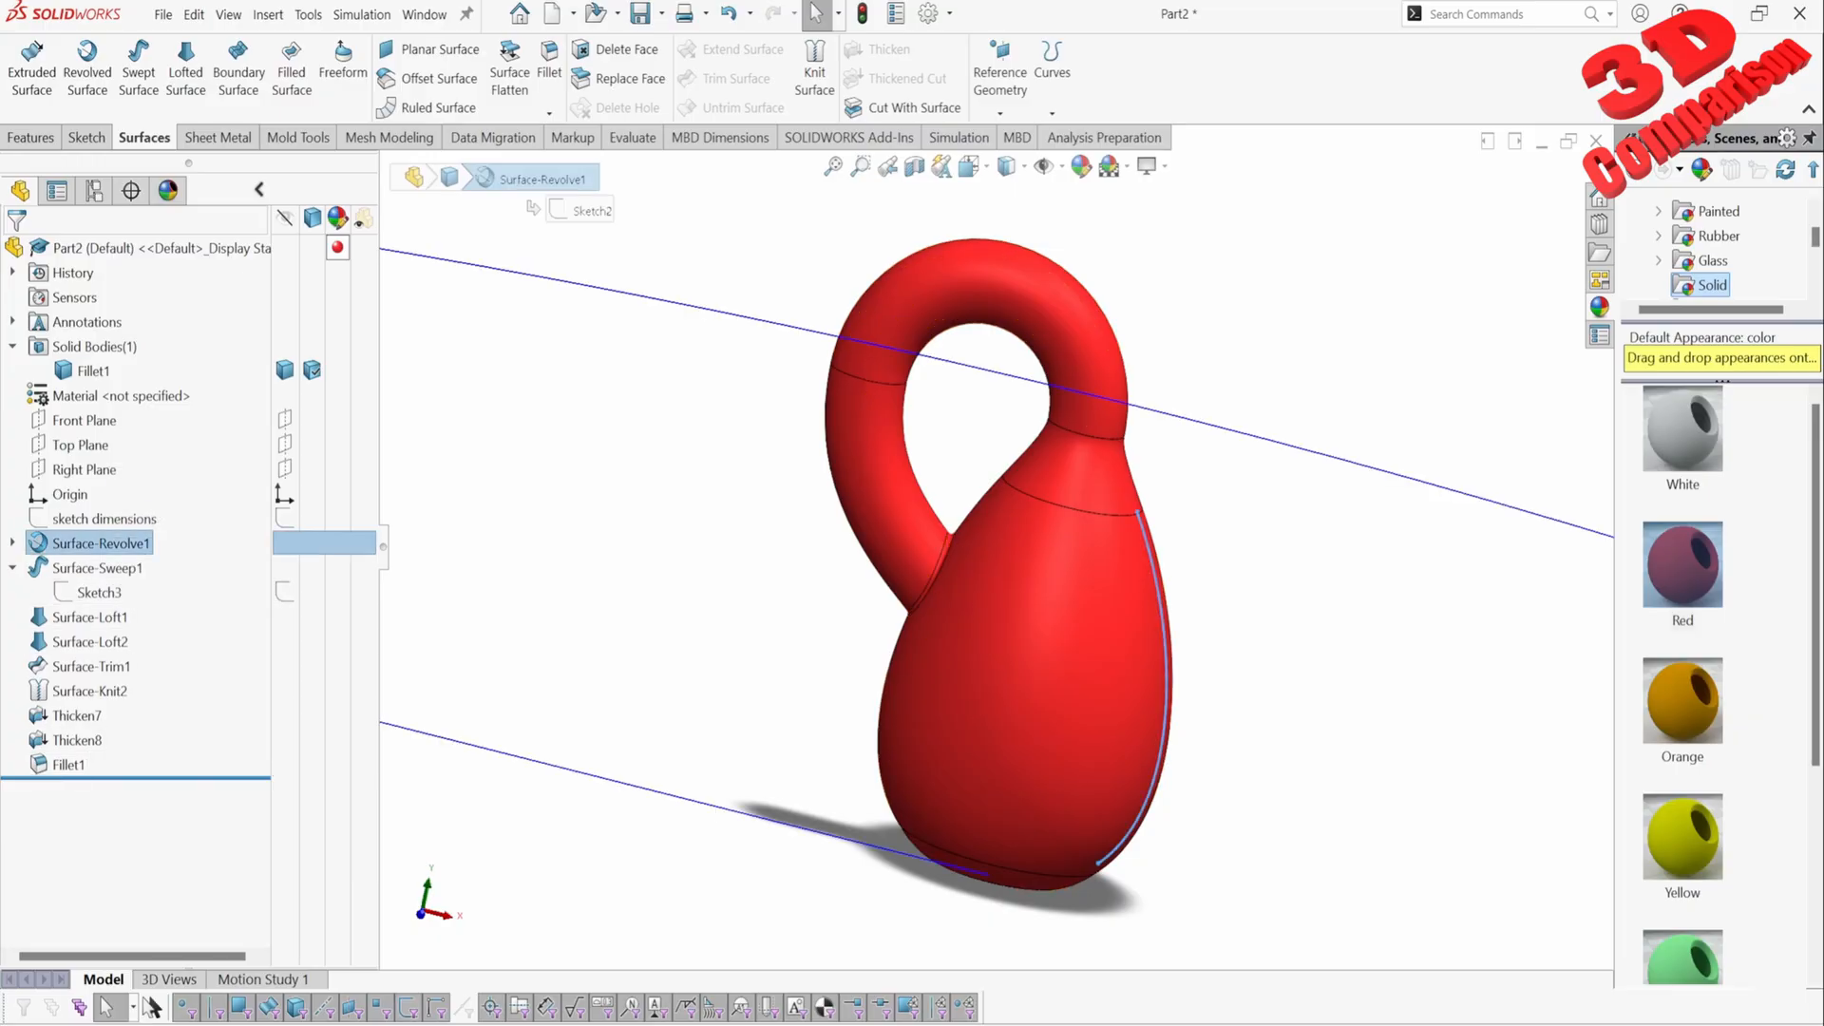
pyautogui.scroll(4, 1019, 528)
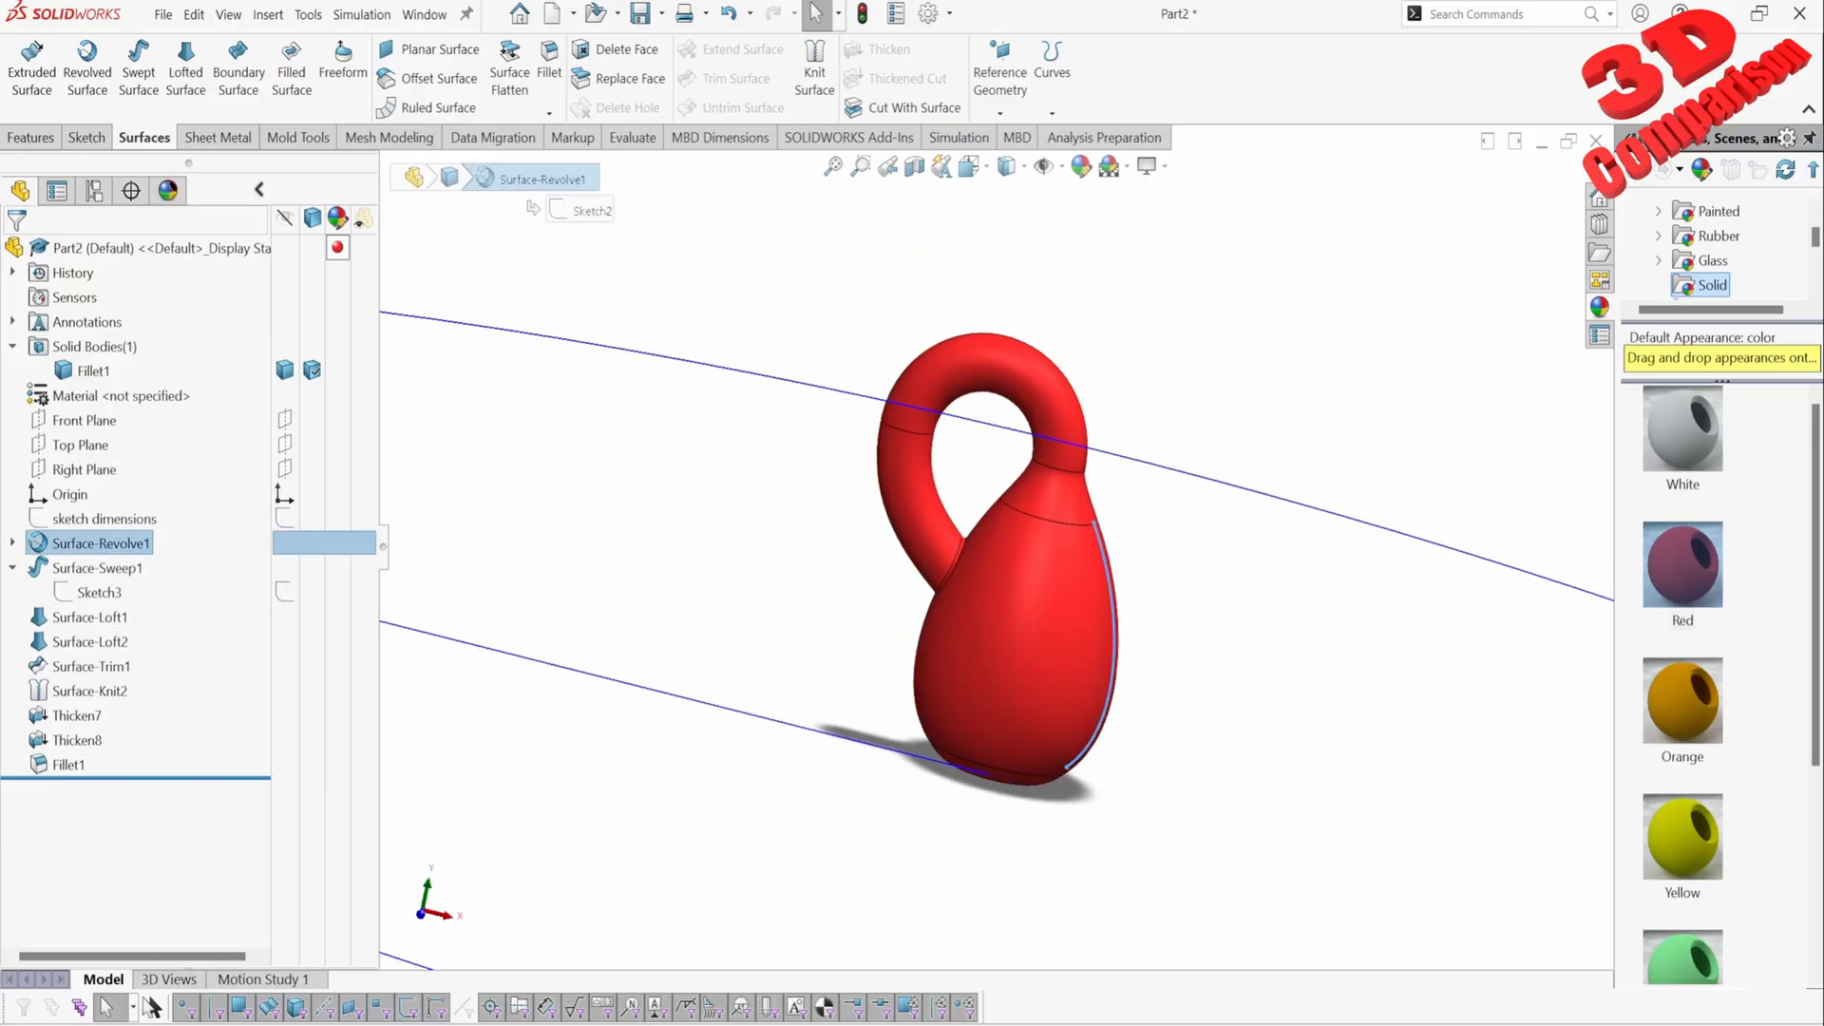
pyautogui.scroll(-4, 1019, 528)
pyautogui.press('Escape')
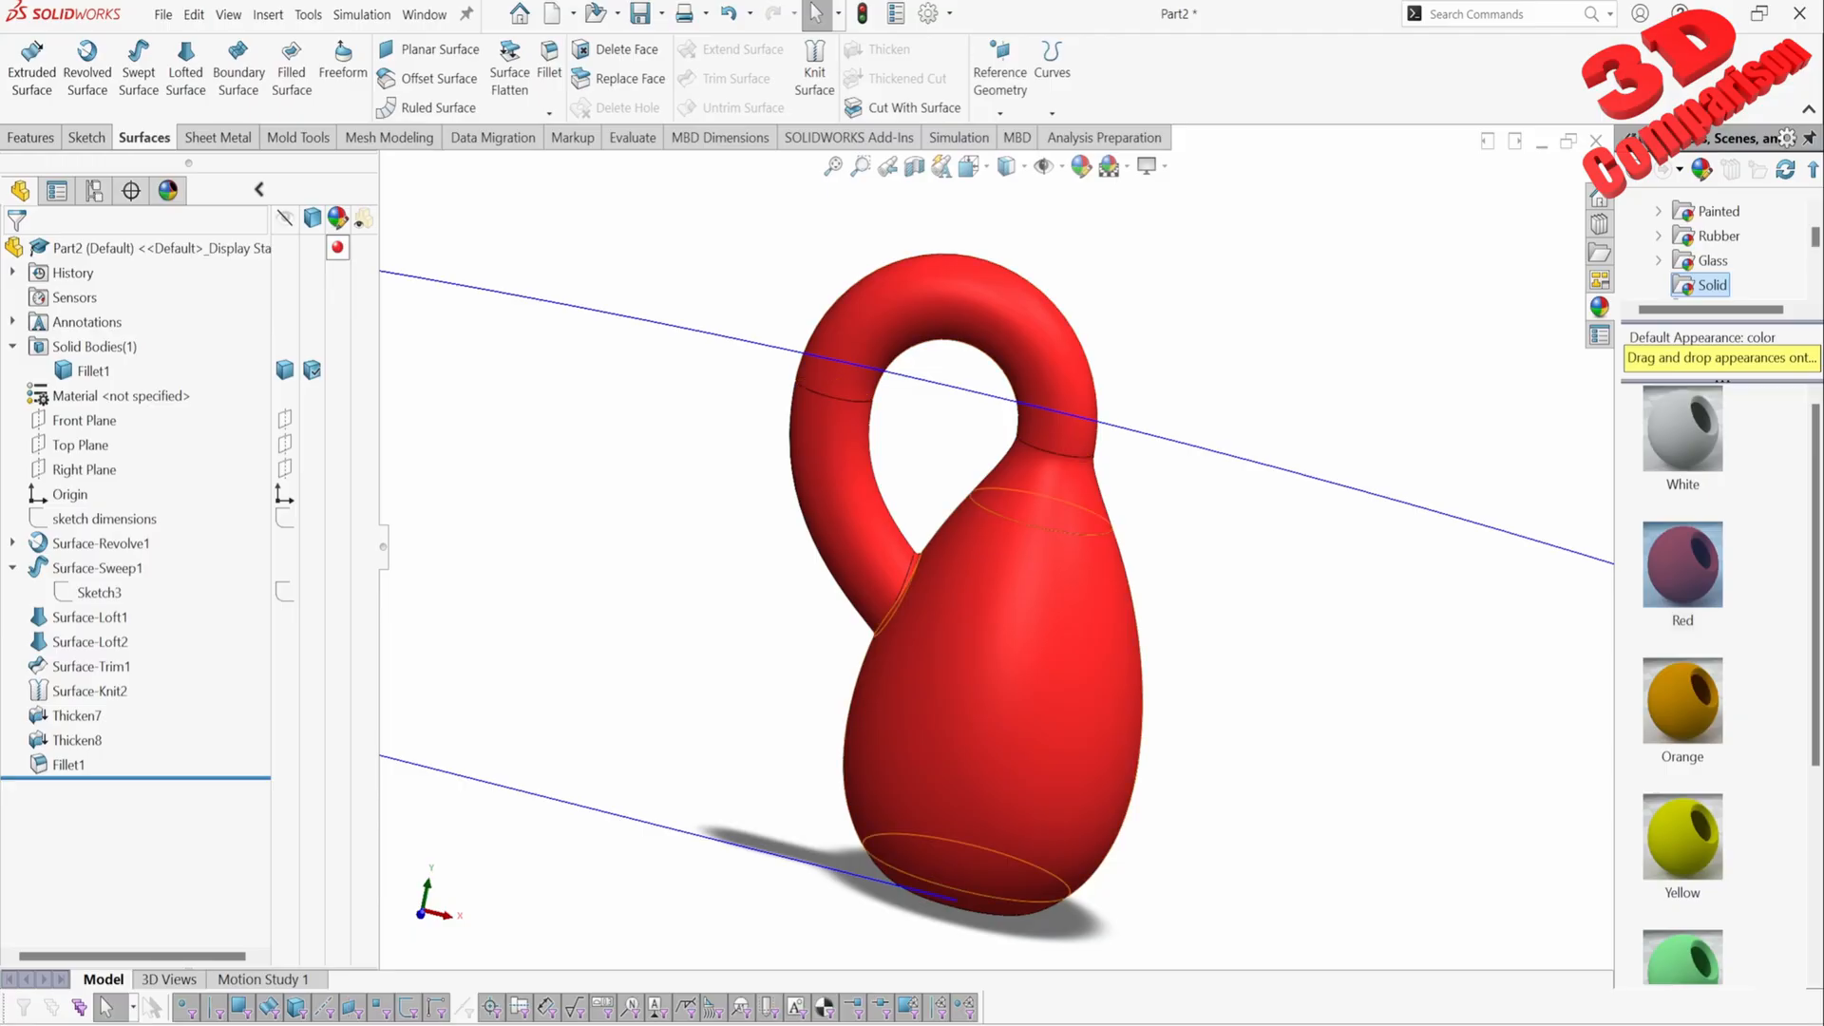
pyautogui.click(106, 519)
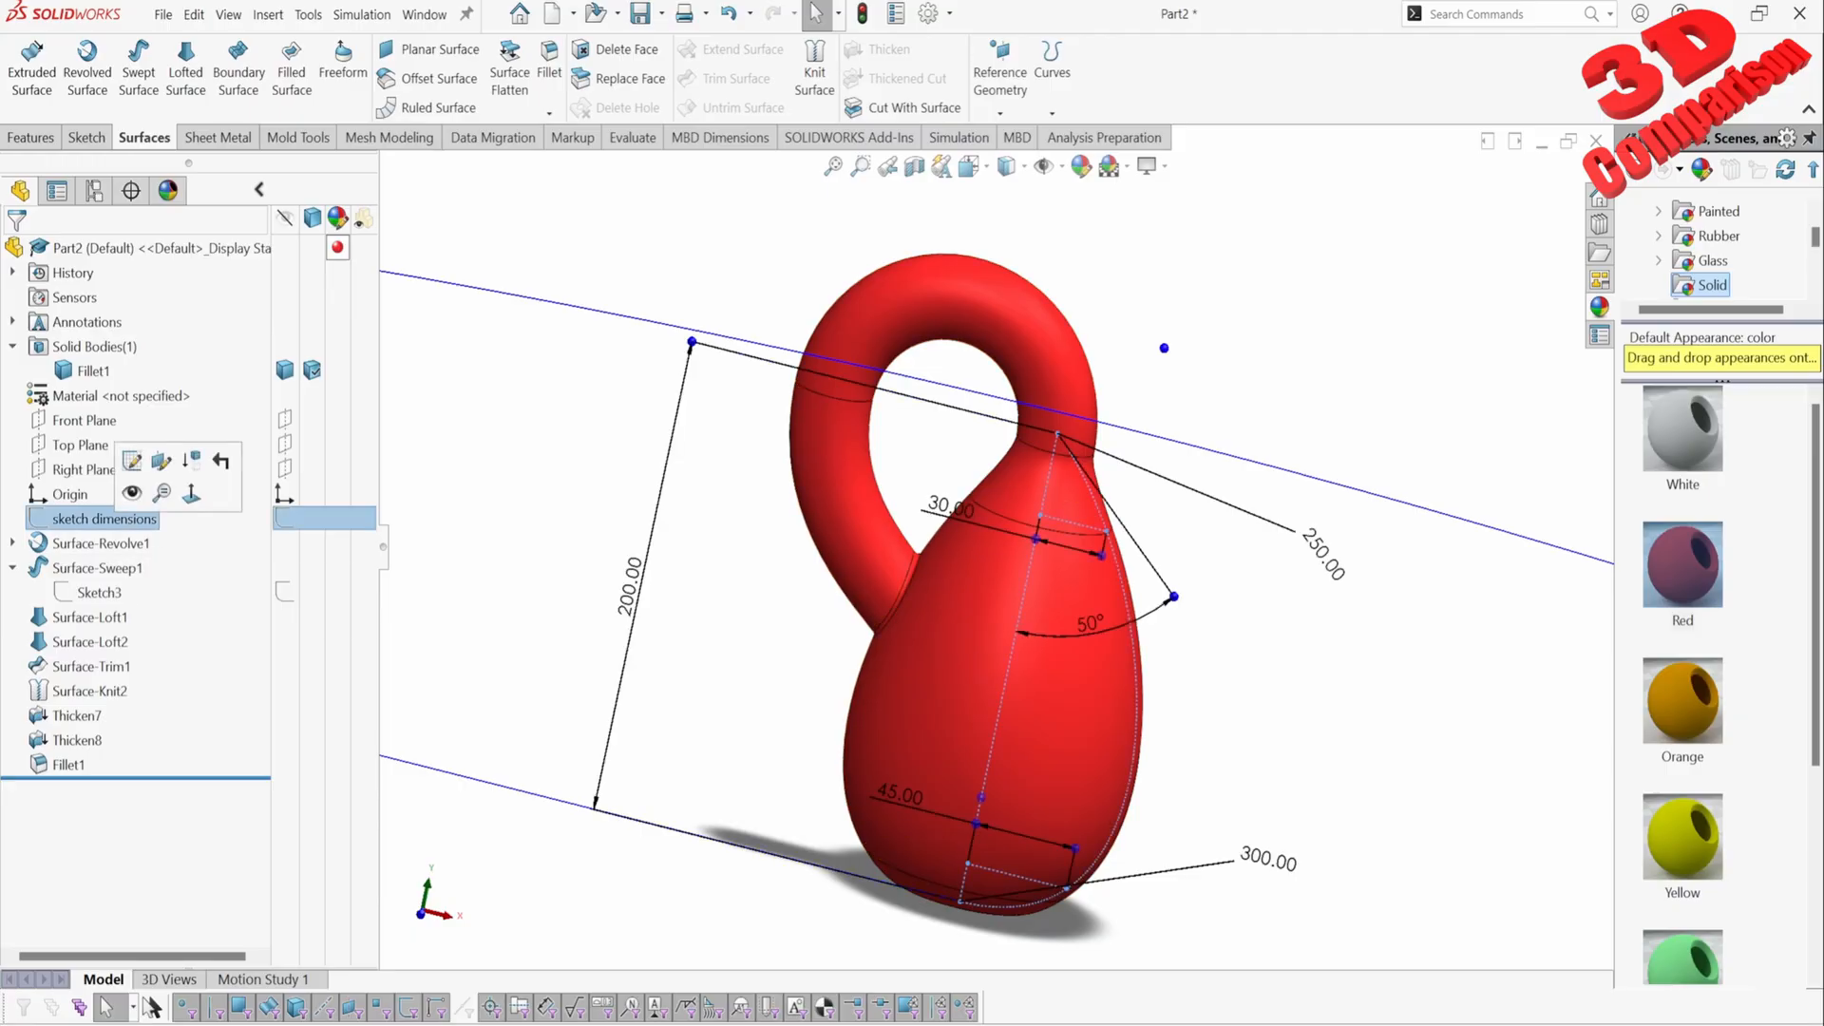
pyautogui.click(105, 518)
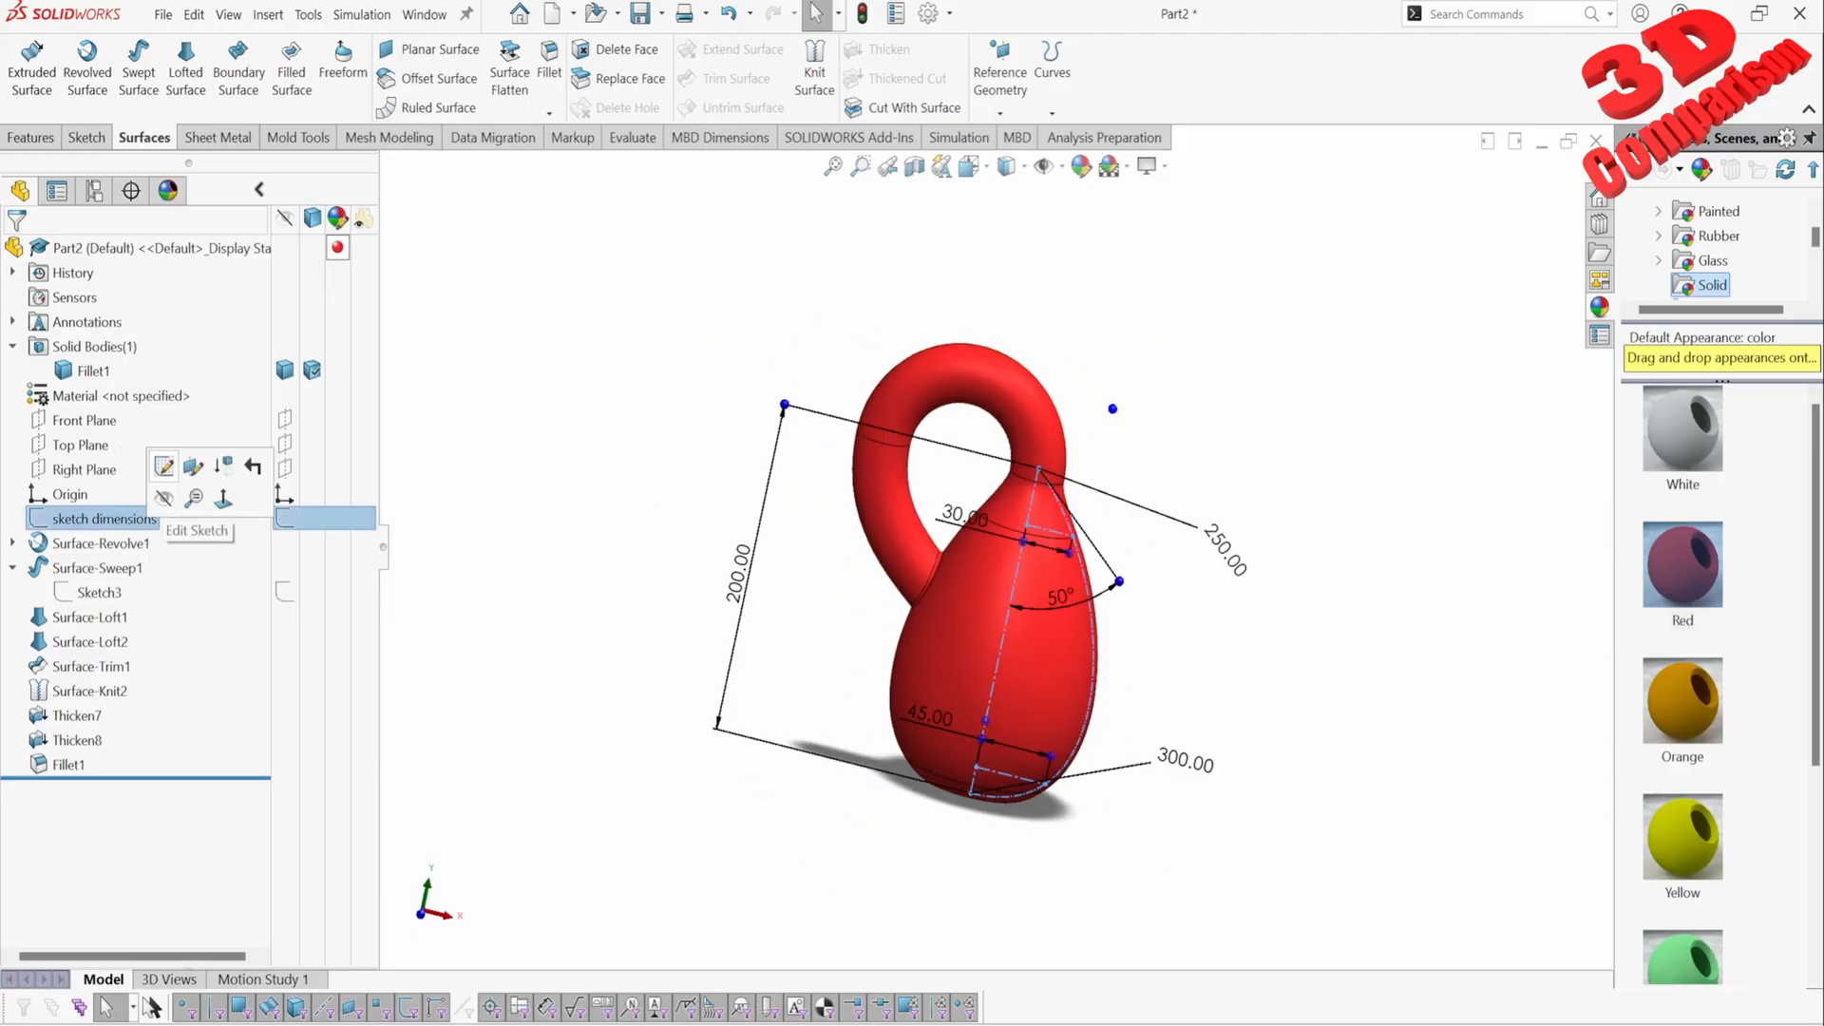
pyautogui.click(285, 478)
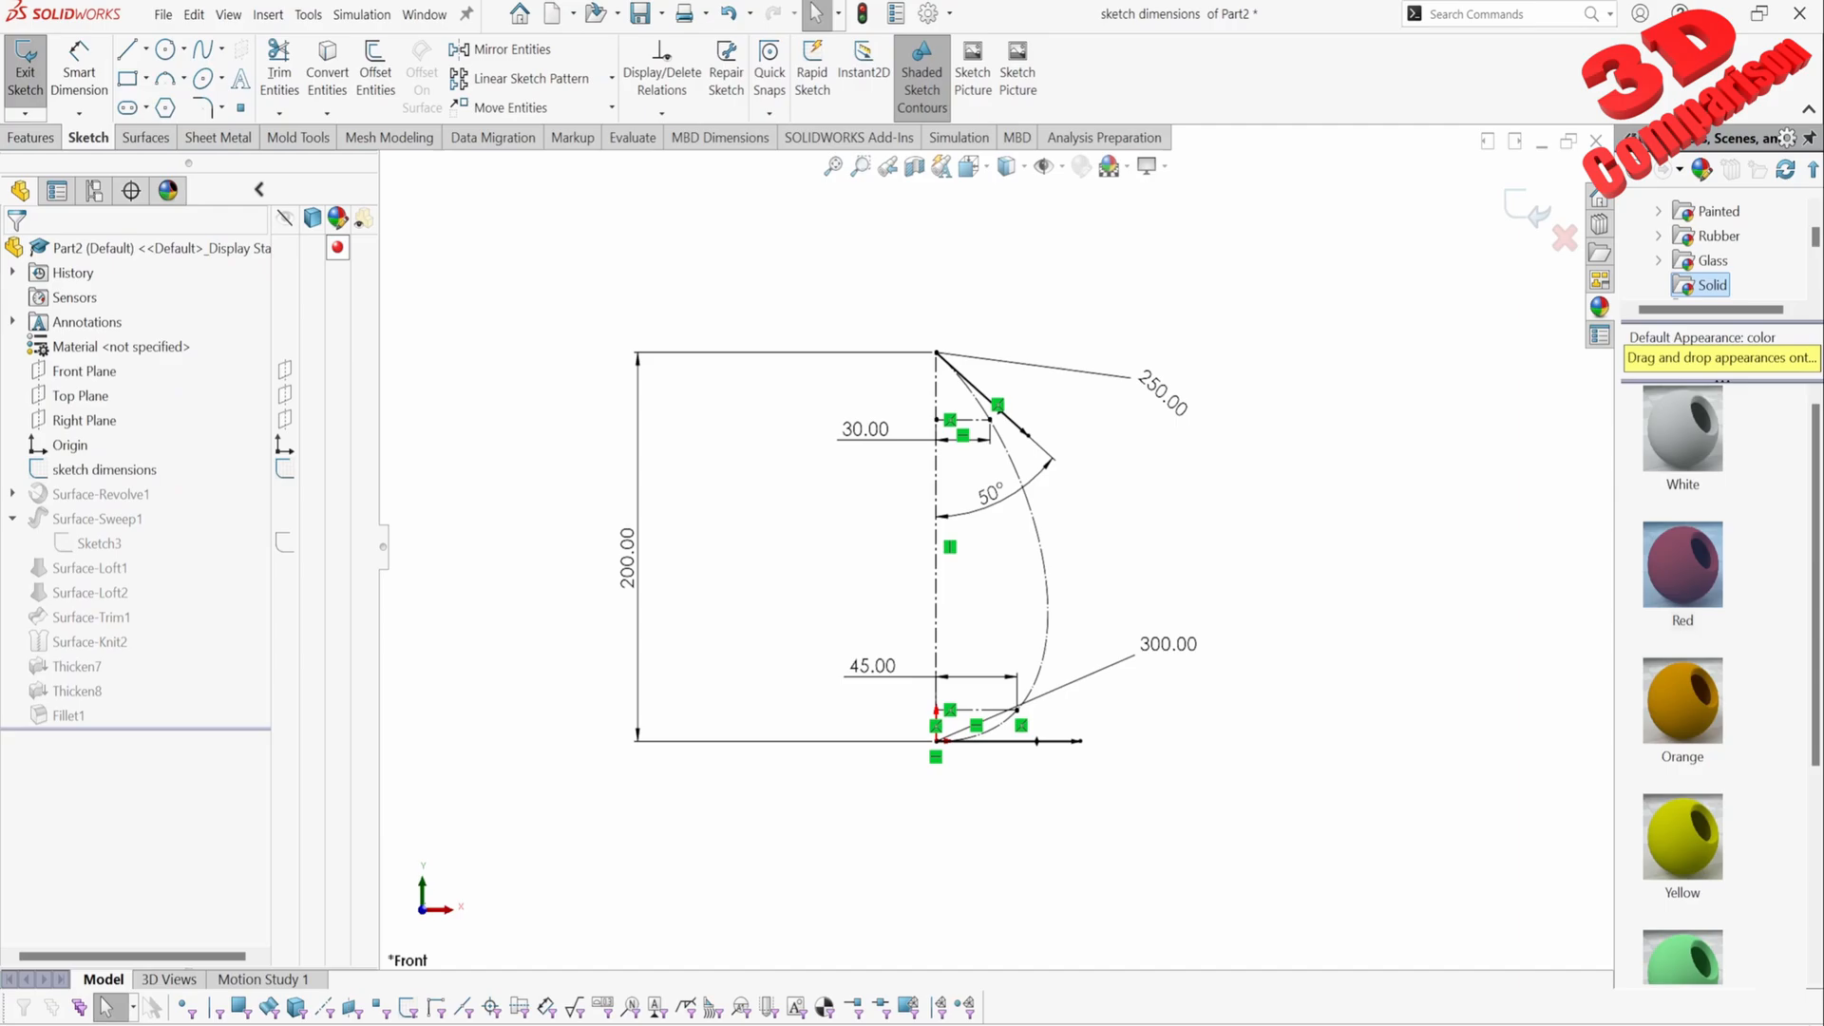
pyautogui.scroll(-2, 773, 482)
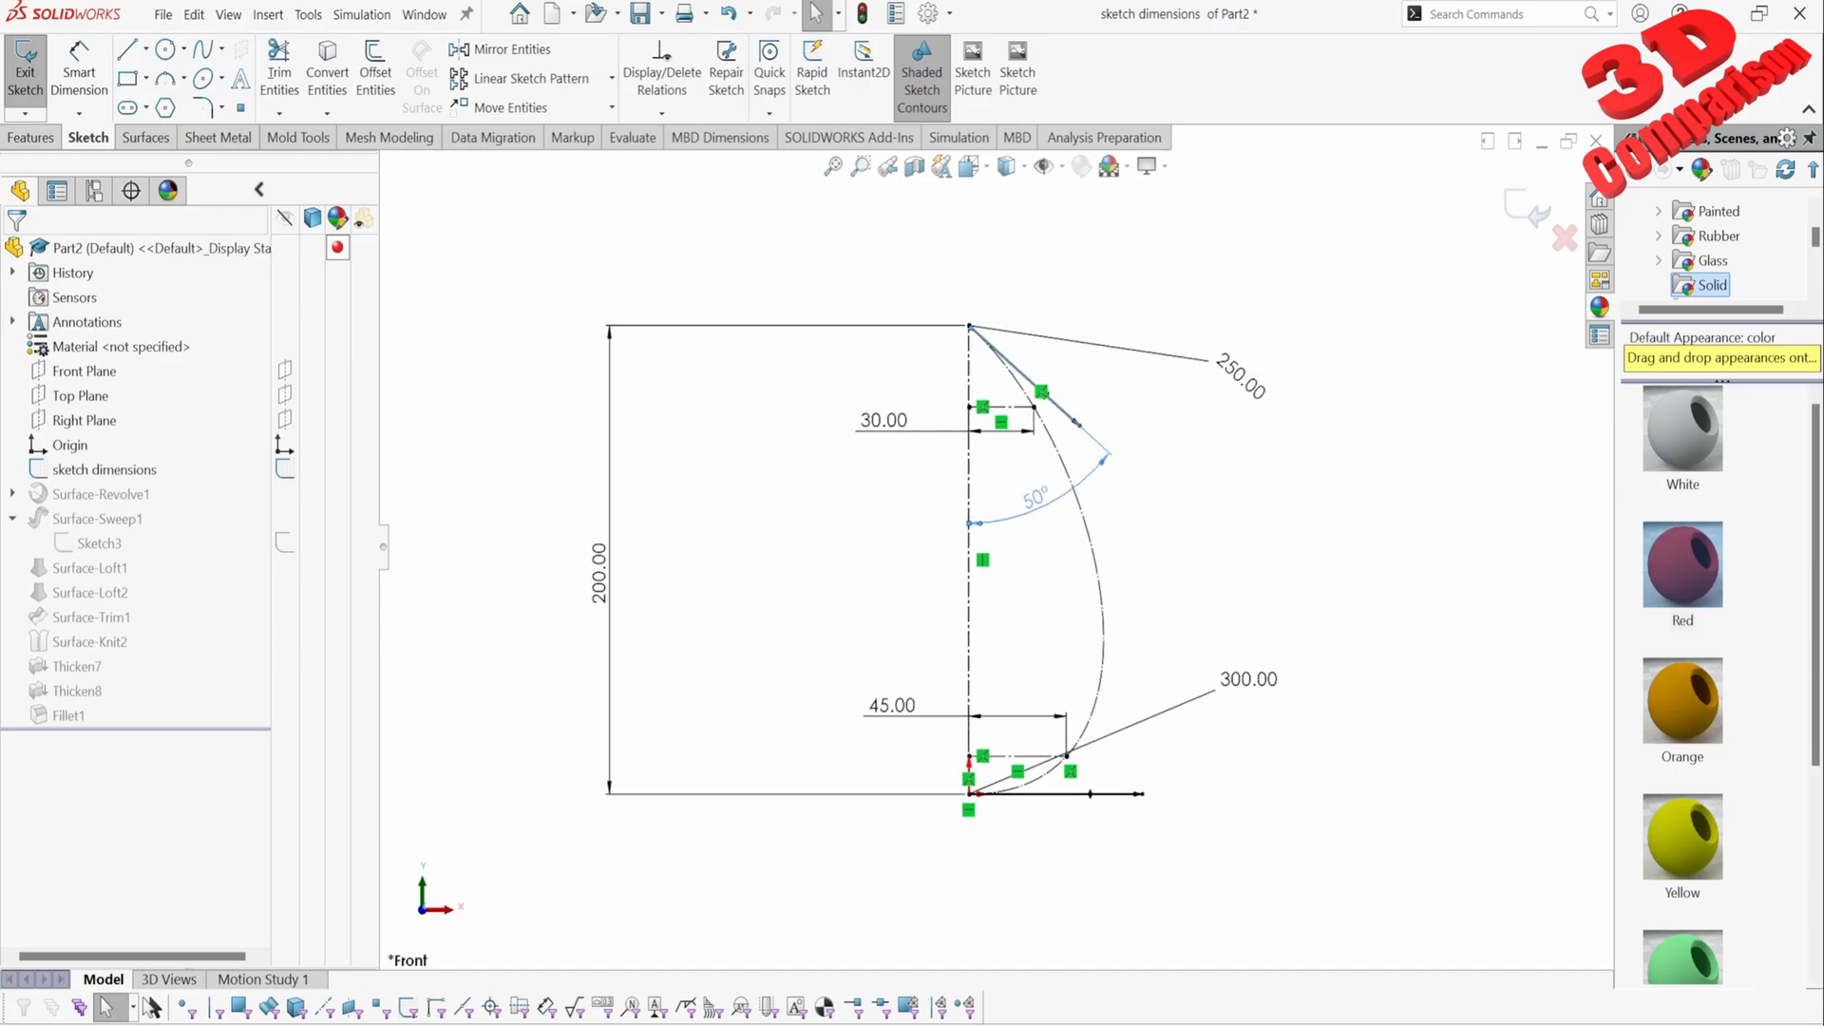
pyautogui.doubleClick(1033, 504)
pyautogui.write('60')
pyautogui.press('Return')
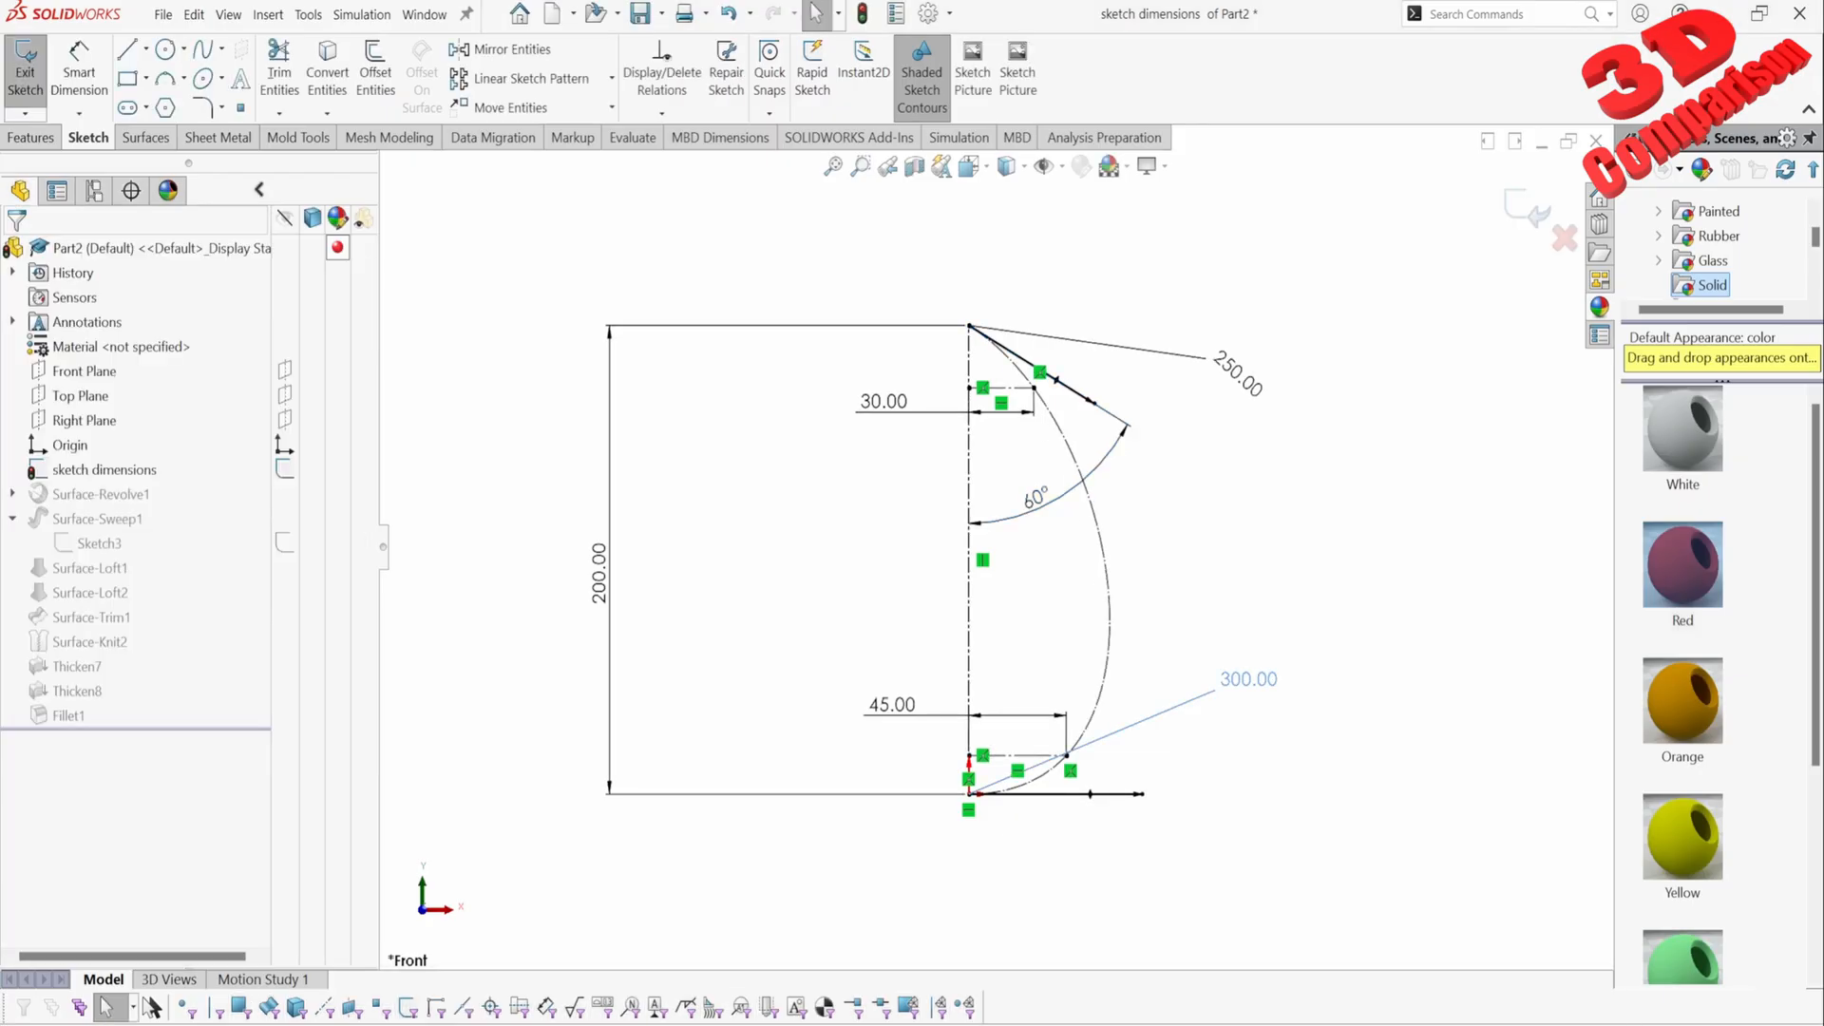
# Step: Set the spline's lower tangency dimension to 250 mm and exit the sketch to rebuild the bottle
pyautogui.doubleClick(1248, 680)
pyautogui.write('250')
pyautogui.press('Return')
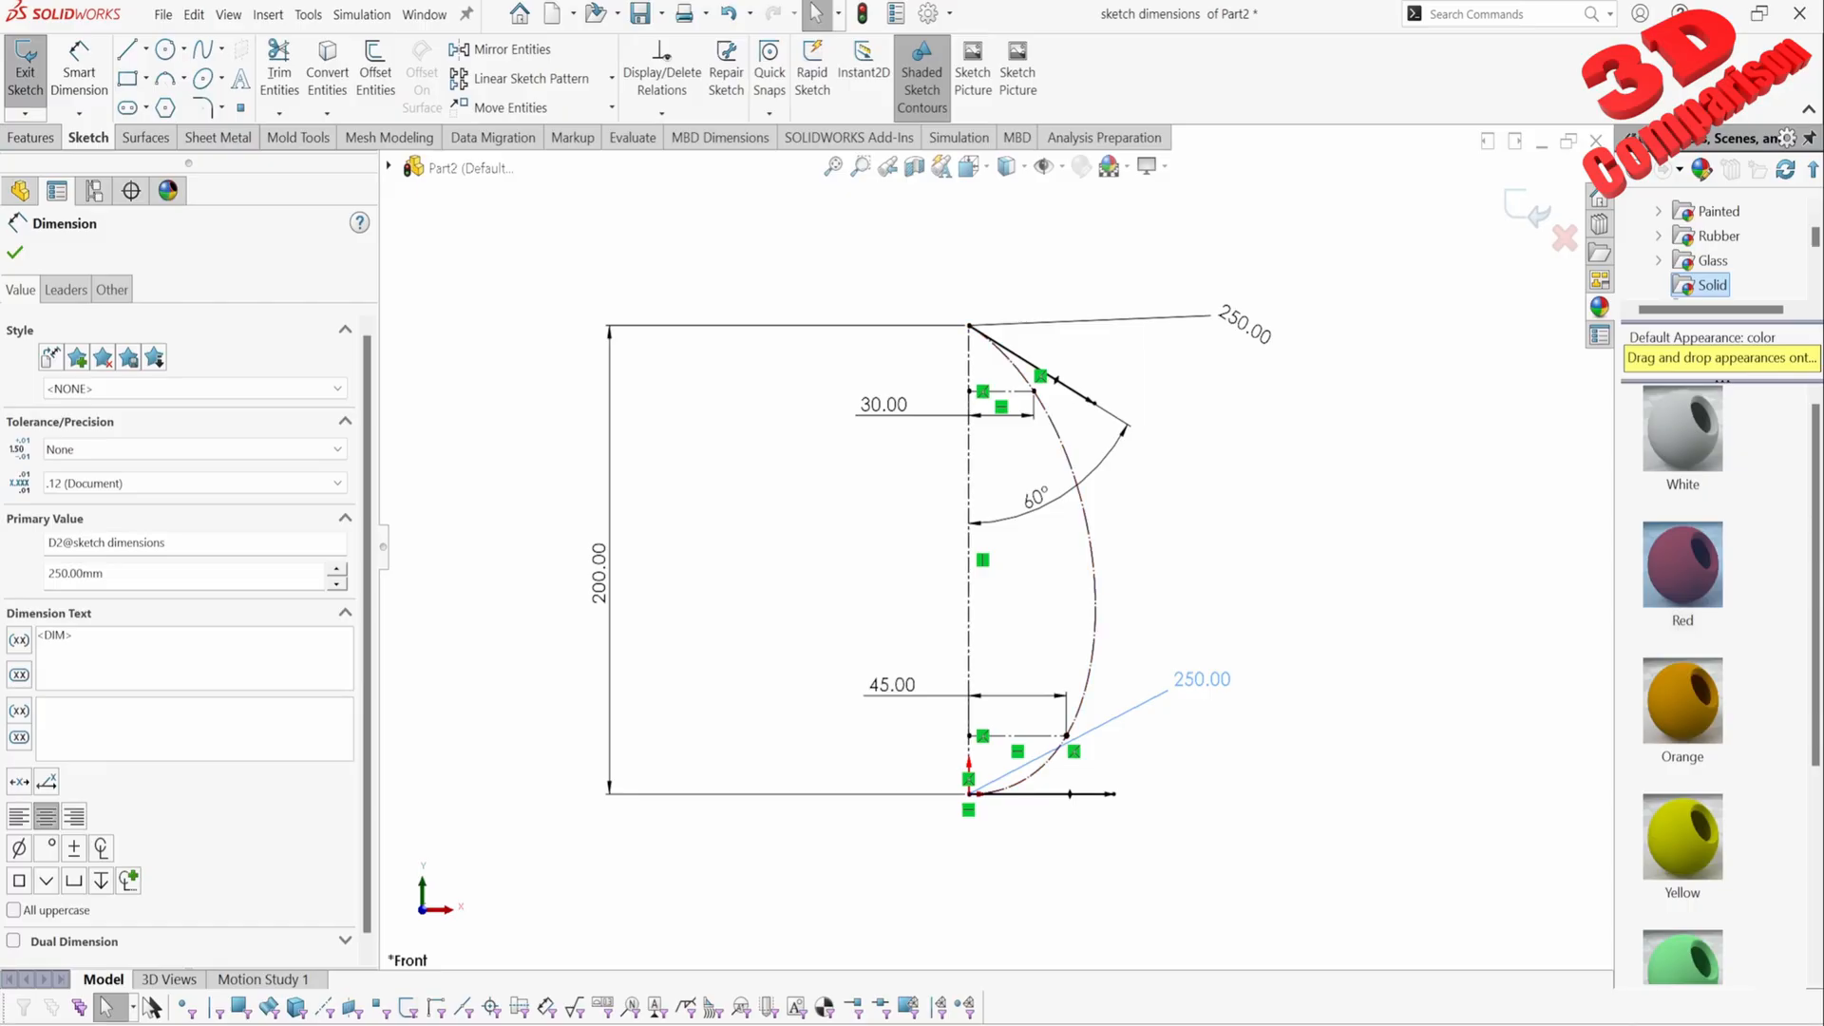
pyautogui.click(1528, 208)
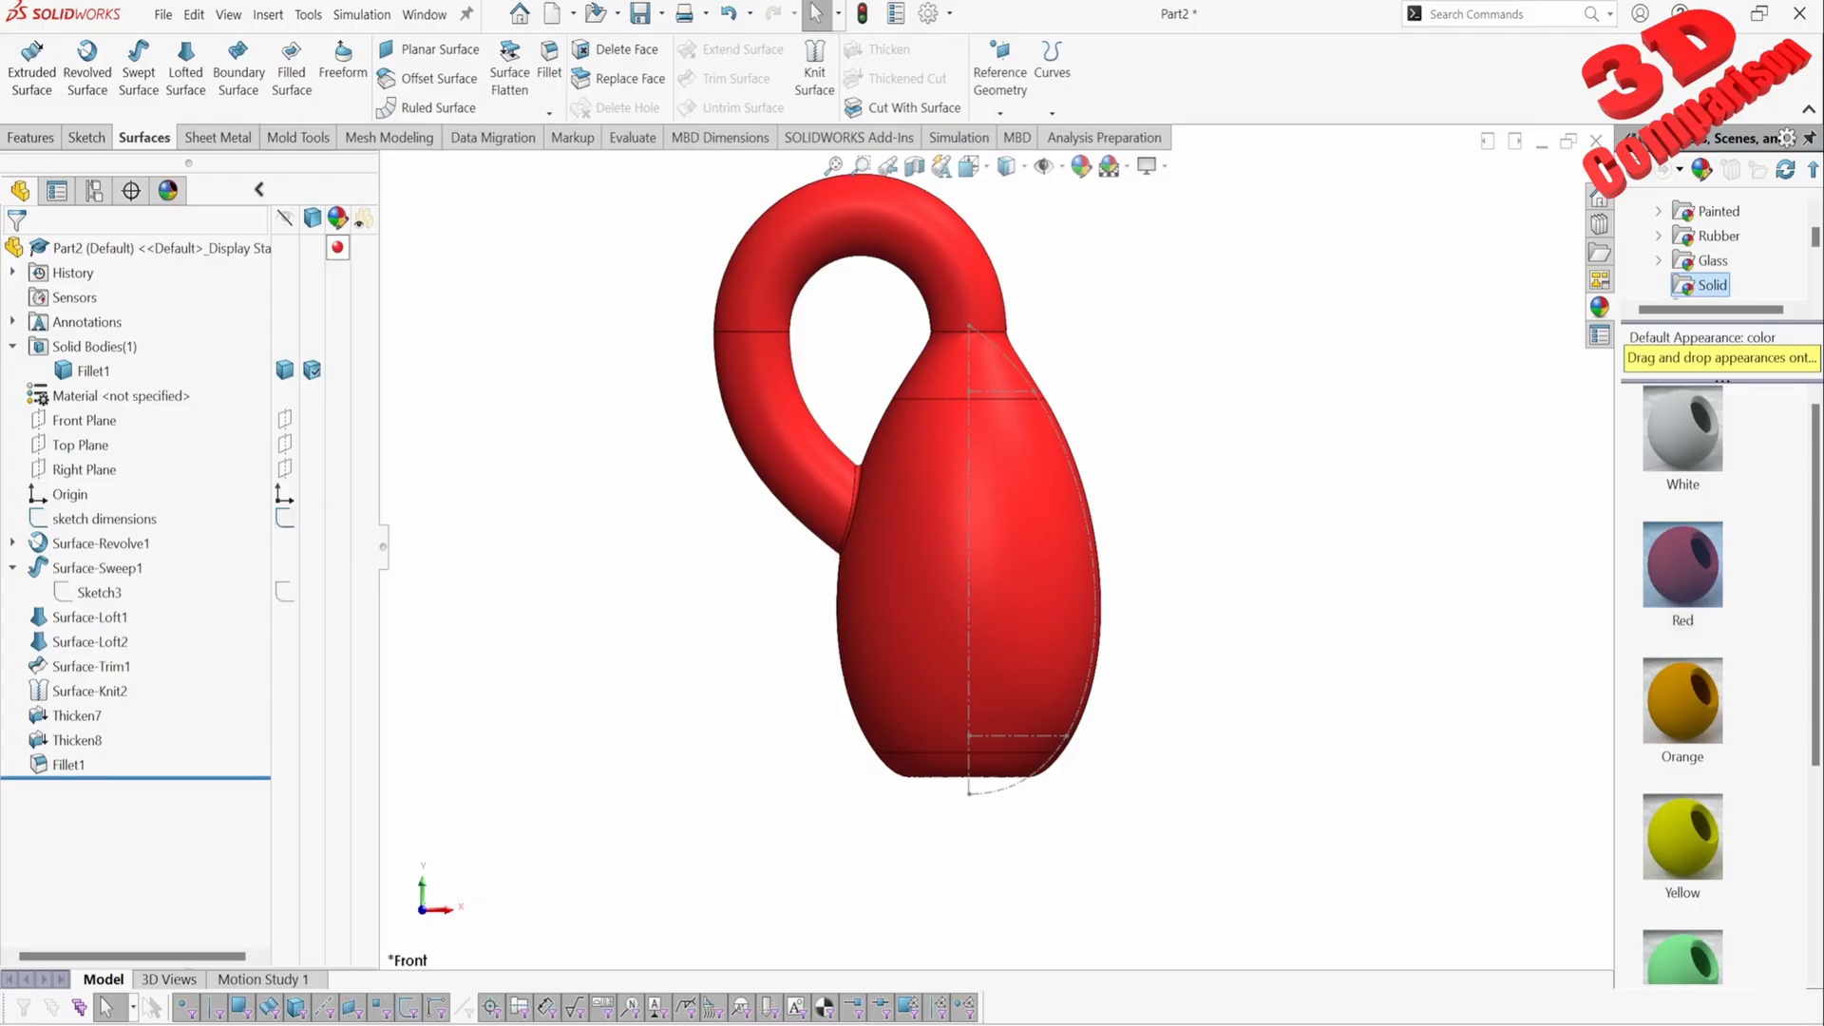
# Step: Examine how the Surface-Revolve1 profile meets the spline near the bottle's base, opening and closing the sketch dimensions sketch to check
pyautogui.click(100, 543)
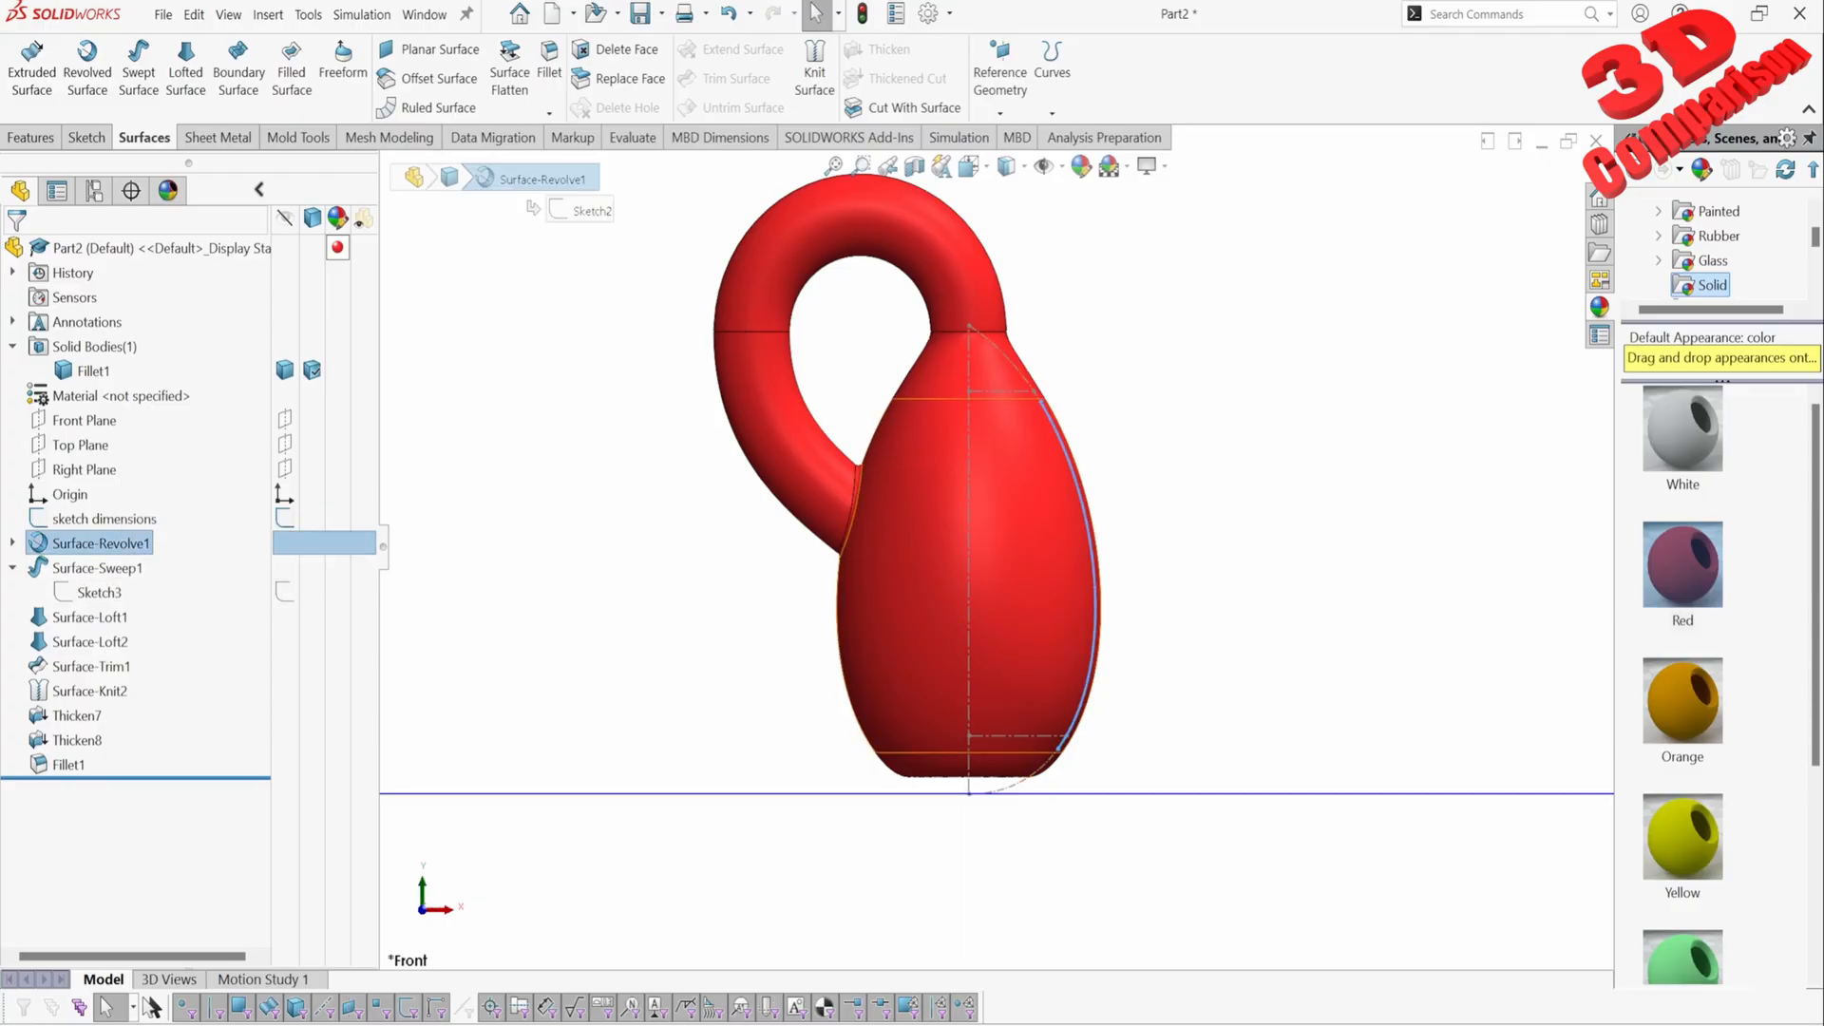
pyautogui.moveTo(969, 570)
pyautogui.mouseDown(button='middle')
pyautogui.moveTo(975, 618)
pyautogui.moveTo(979, 530)
pyautogui.moveTo(975, 567)
pyautogui.mouseUp(button='middle')
pyautogui.scroll(-6, 1072, 765)
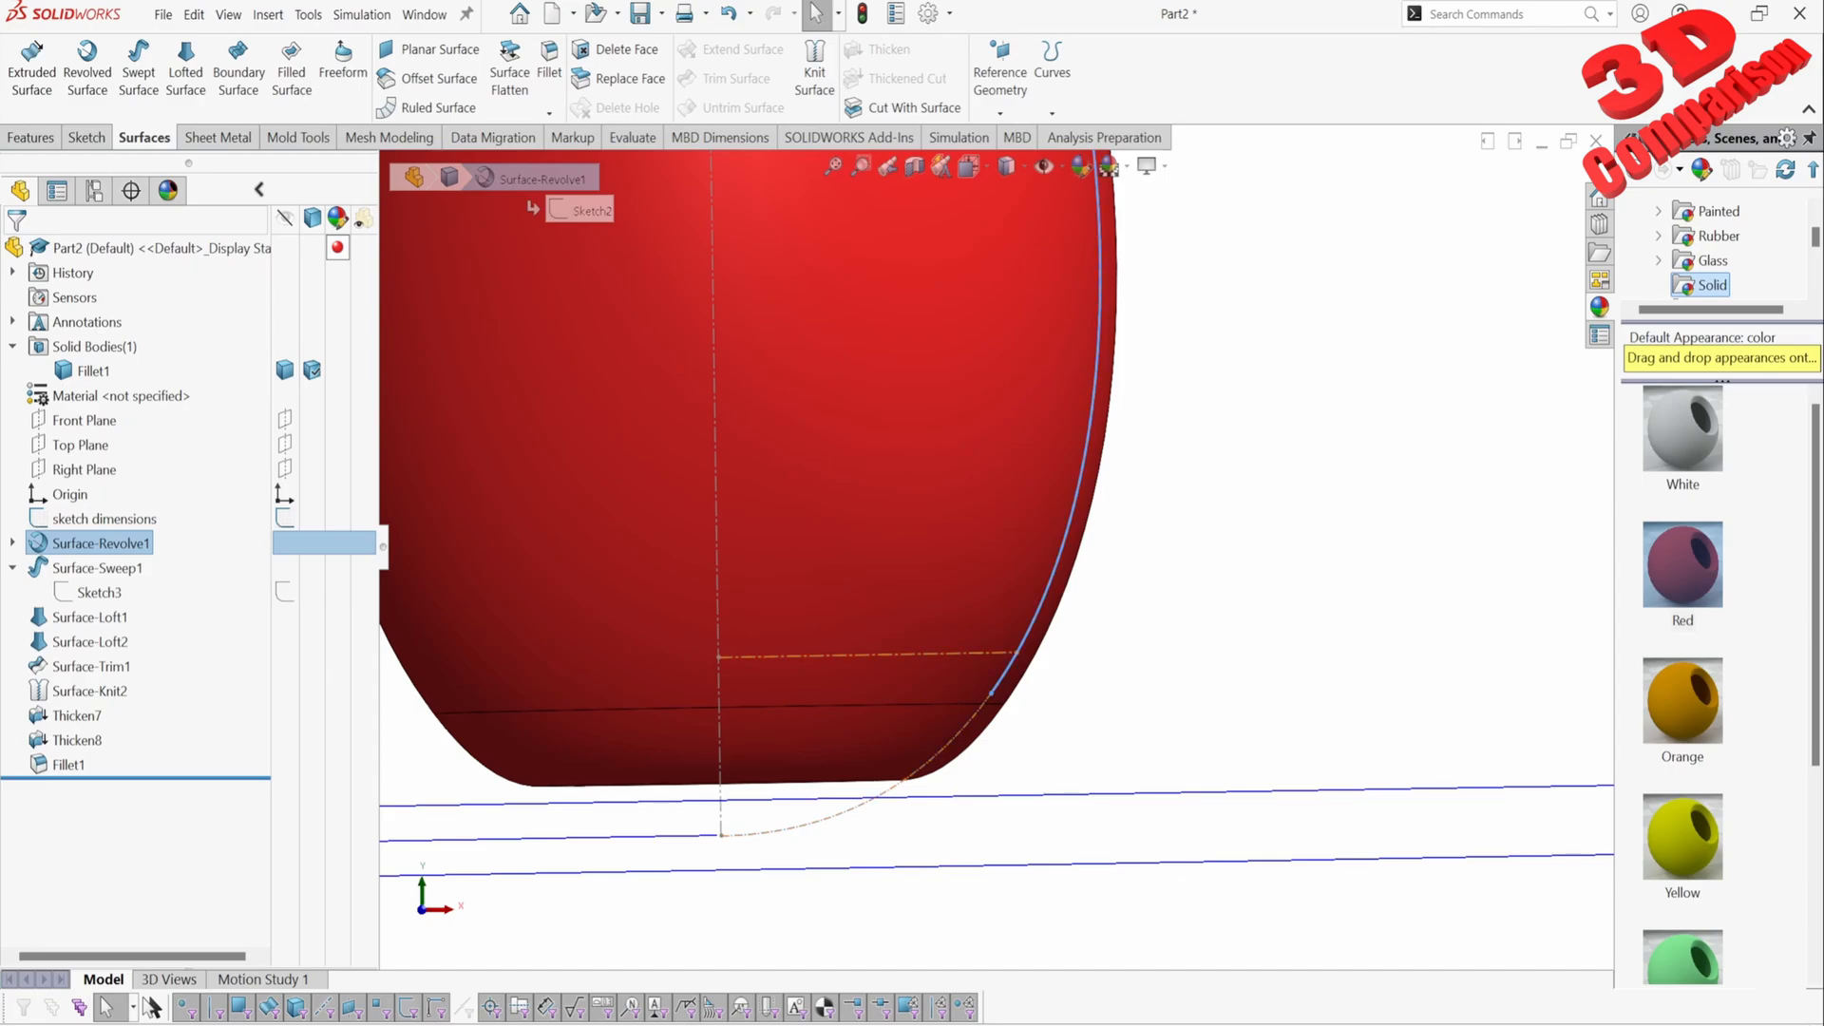
pyautogui.click(130, 520)
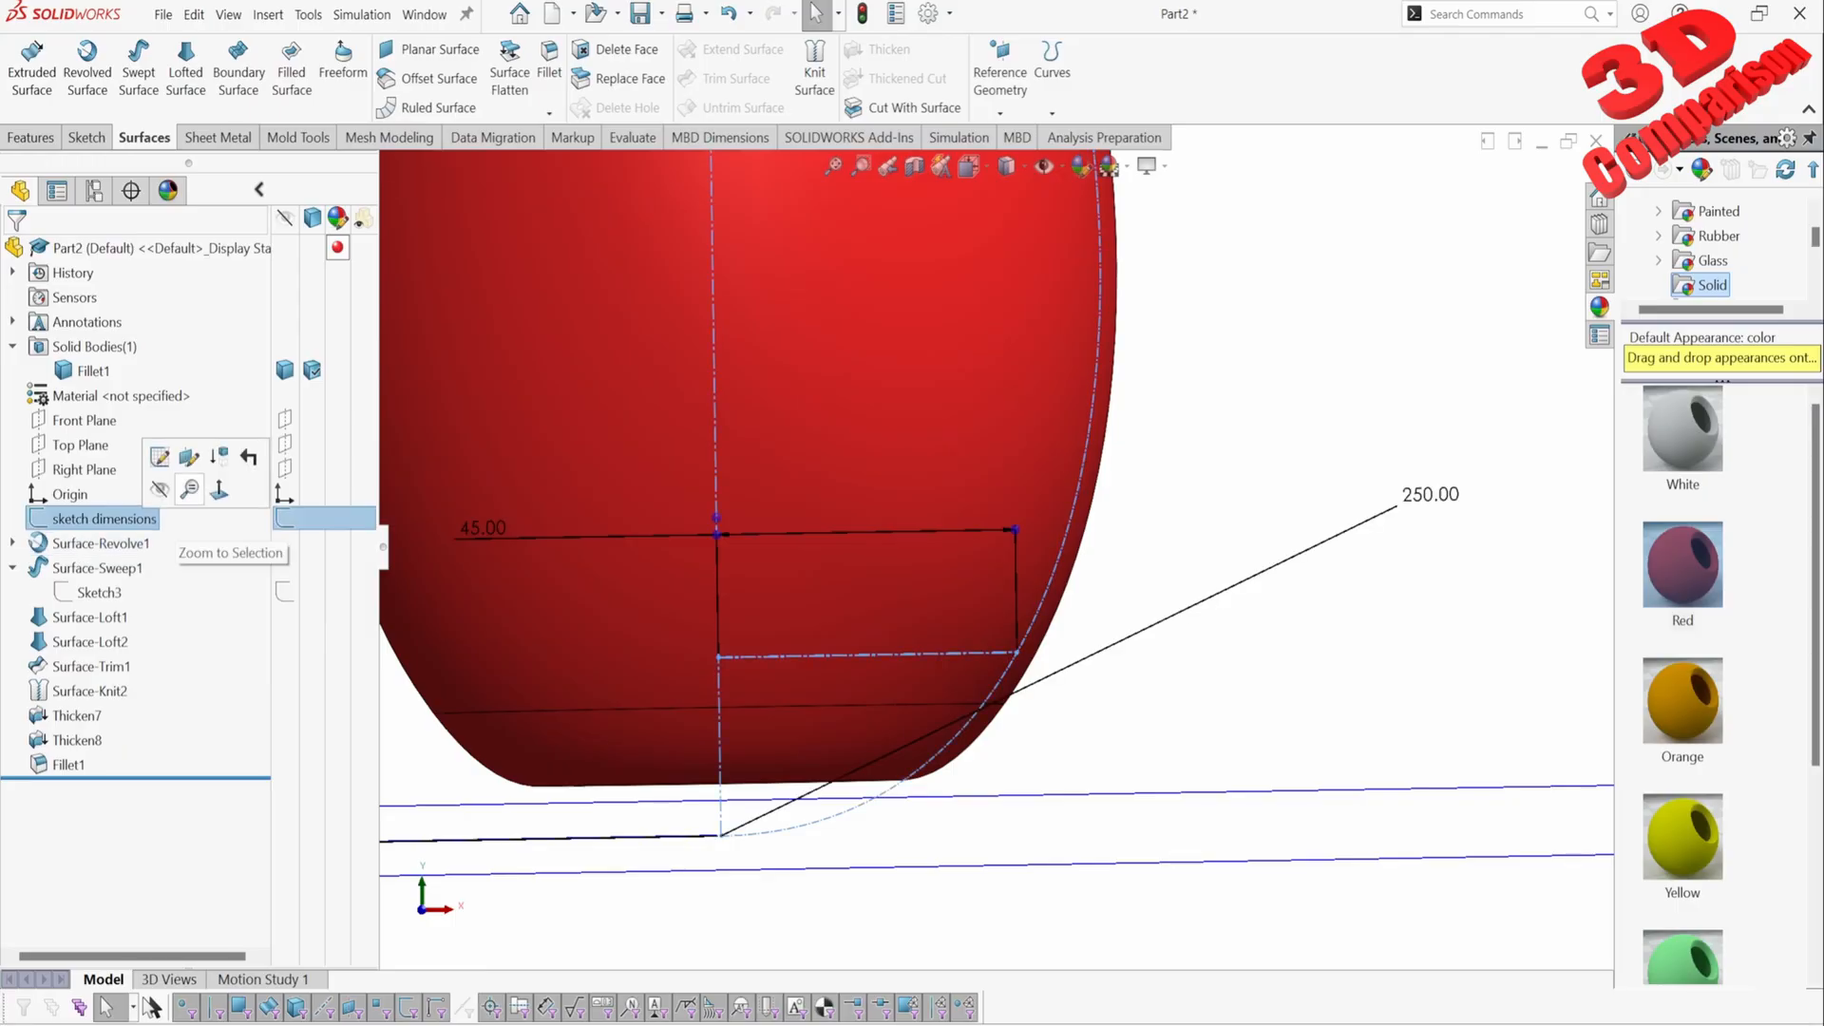
pyautogui.click(162, 457)
pyautogui.scroll(-2, 1046, 898)
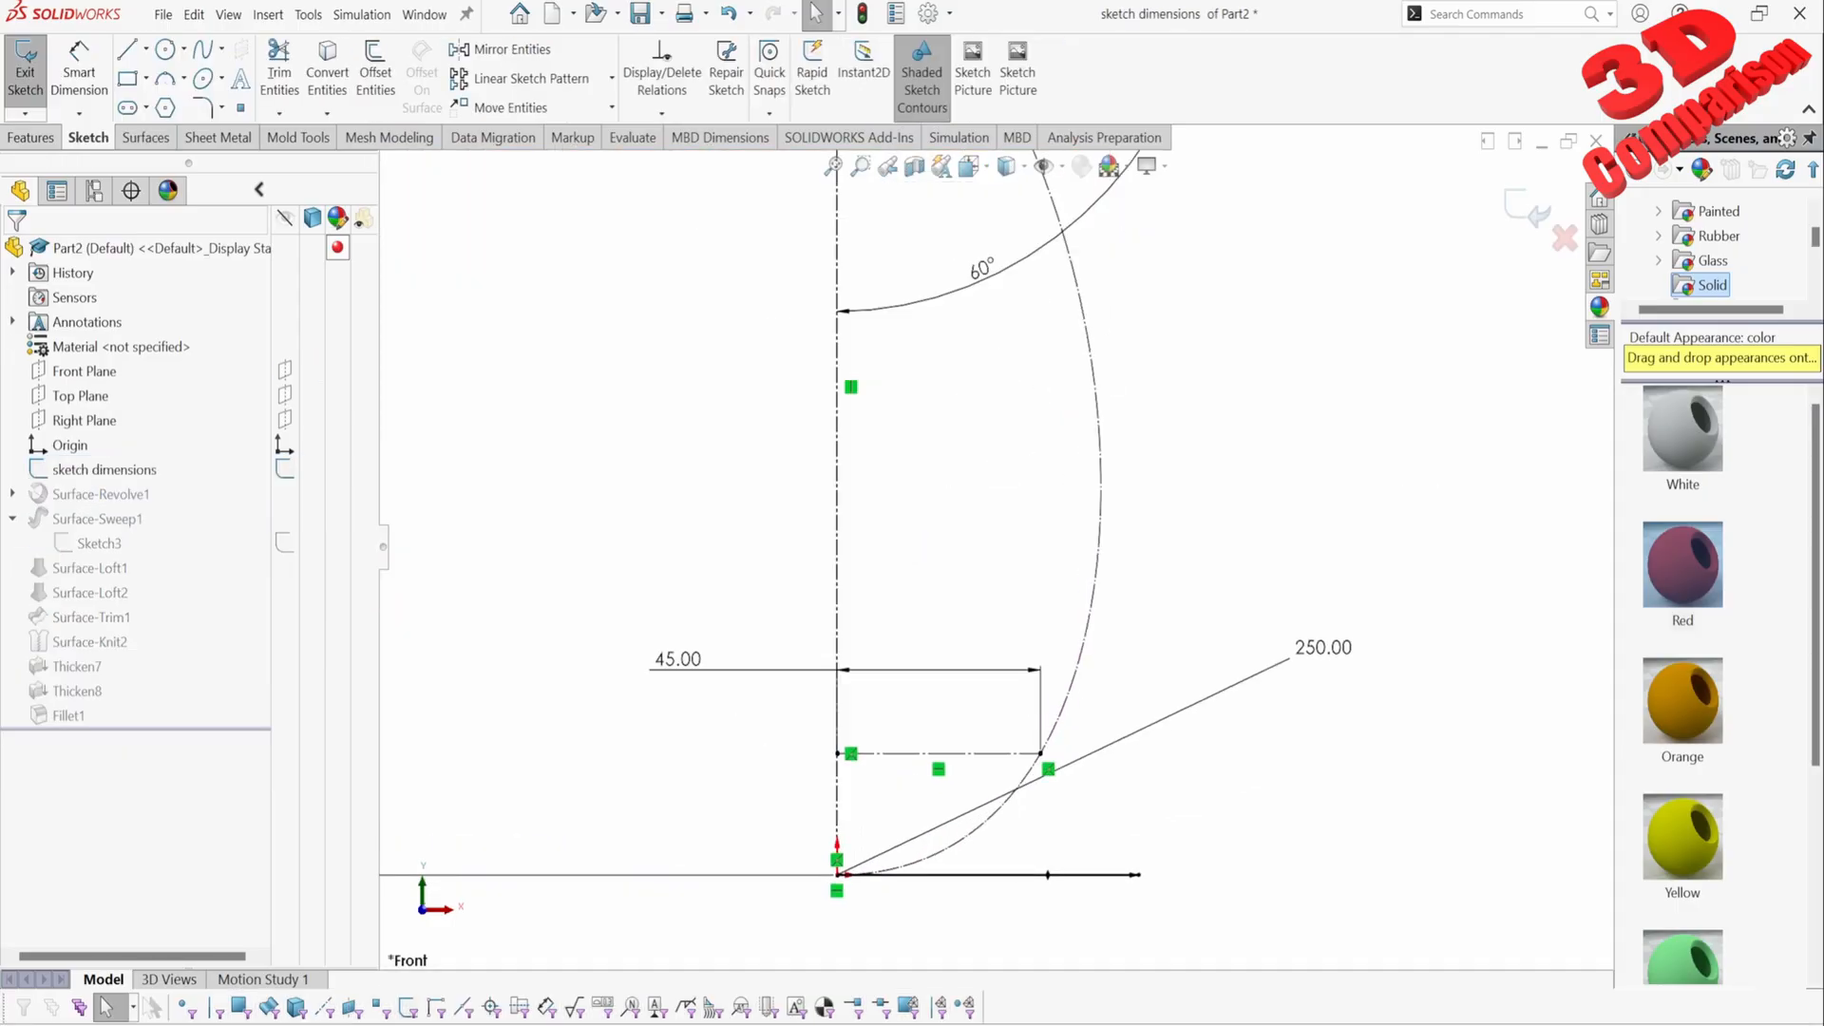
pyautogui.click(1527, 209)
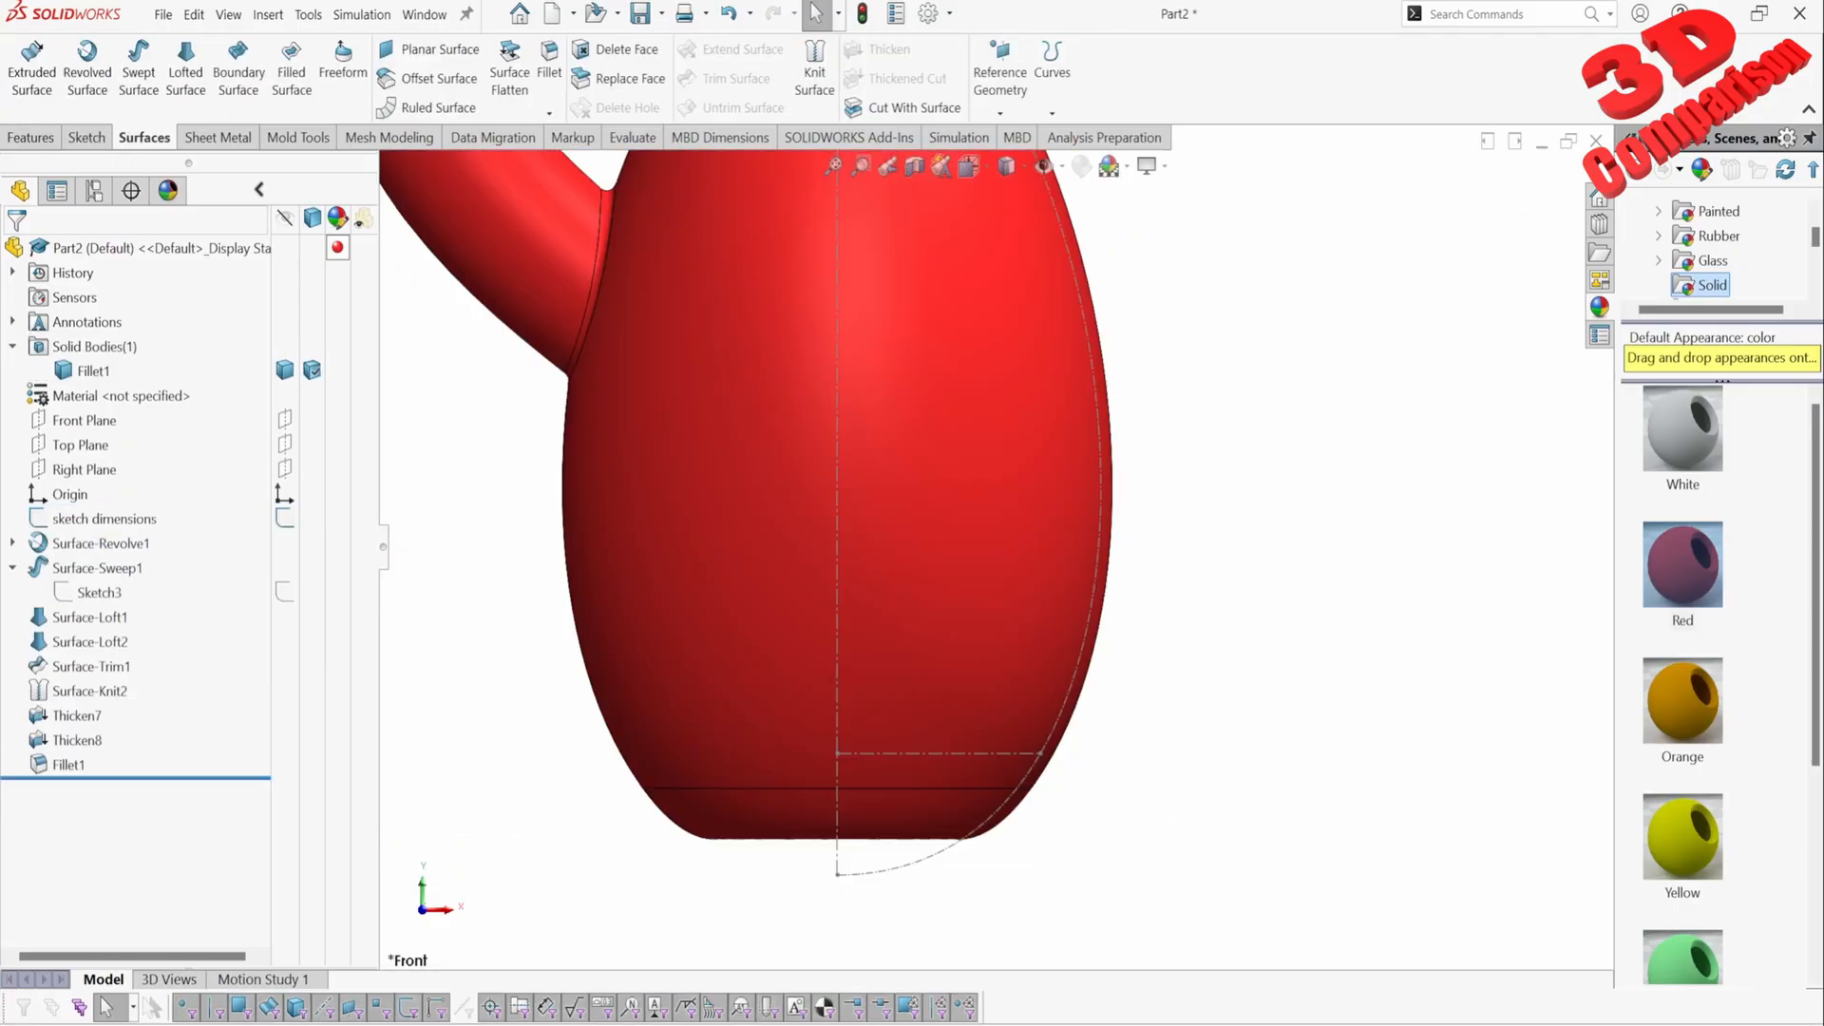
# Step: Open Sketch3, the sweep path of Surface-Sweep1, to check the tube's path dimensions against the bottle, and close it
pyautogui.scroll(2, 998, 542)
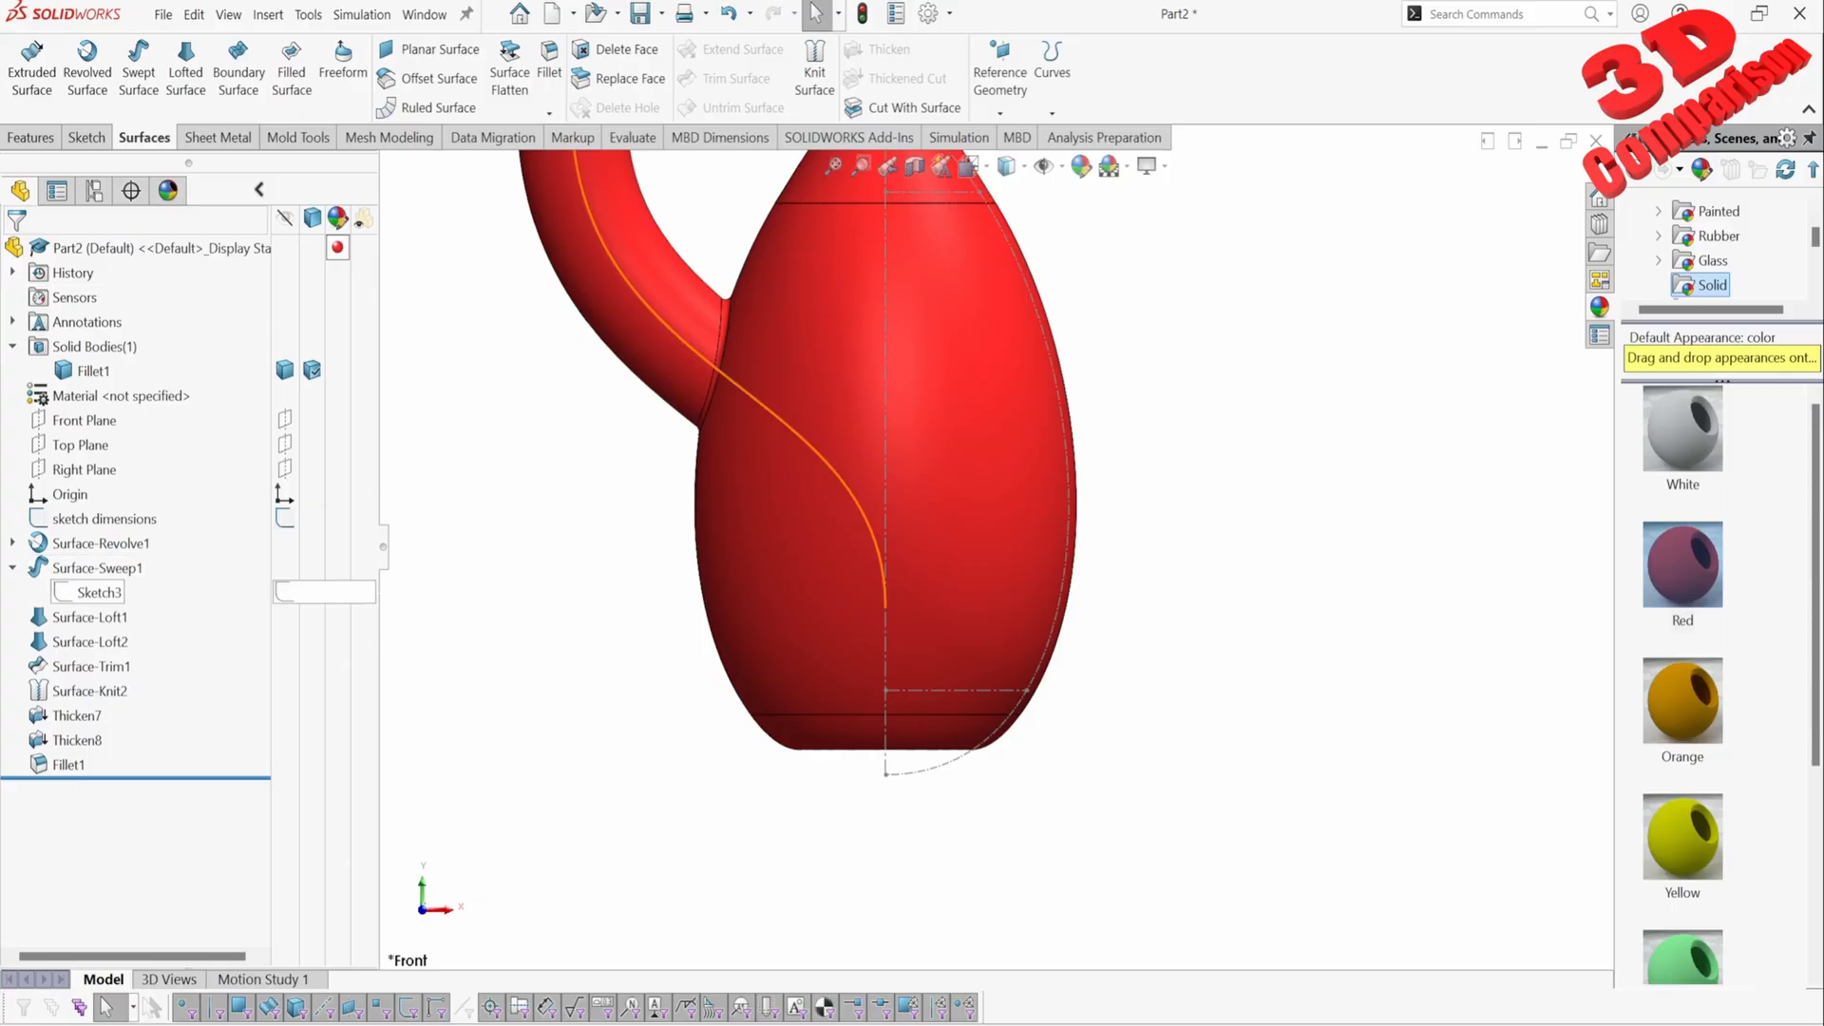
pyautogui.scroll(2, 998, 542)
pyautogui.scroll(-2, 1031, 427)
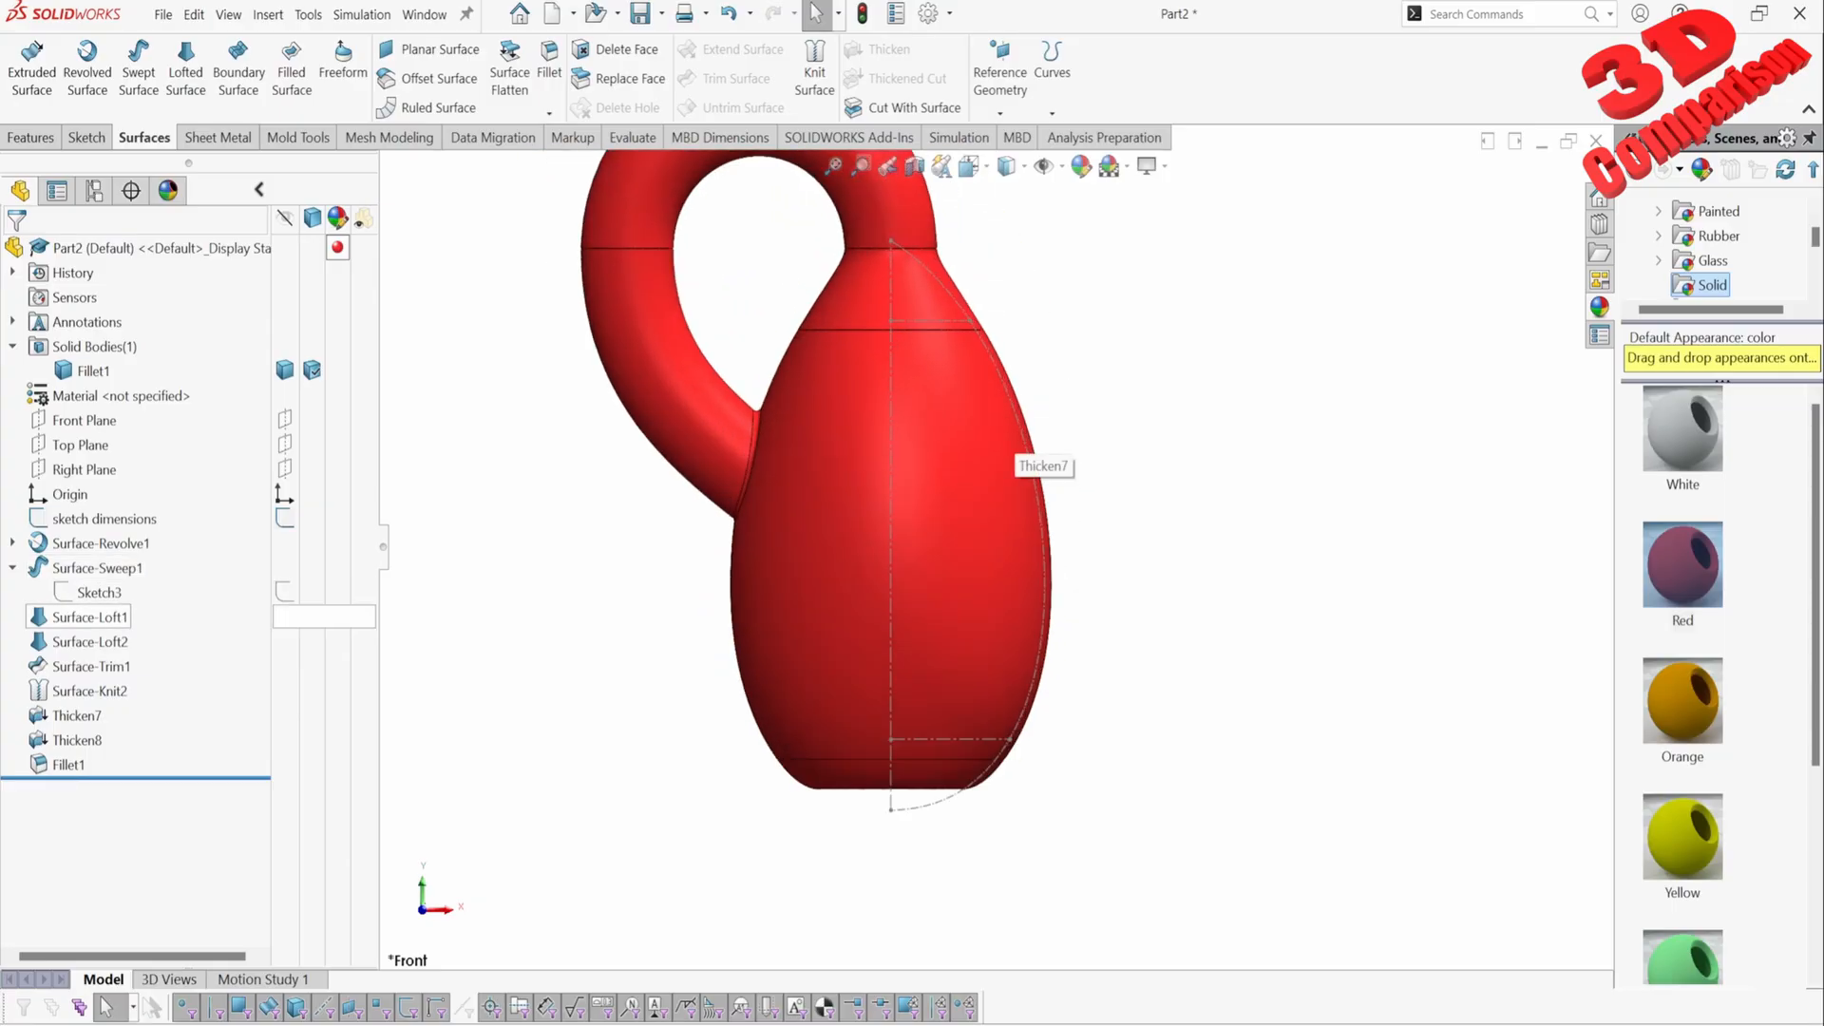
pyautogui.click(99, 591)
pyautogui.click(80, 568)
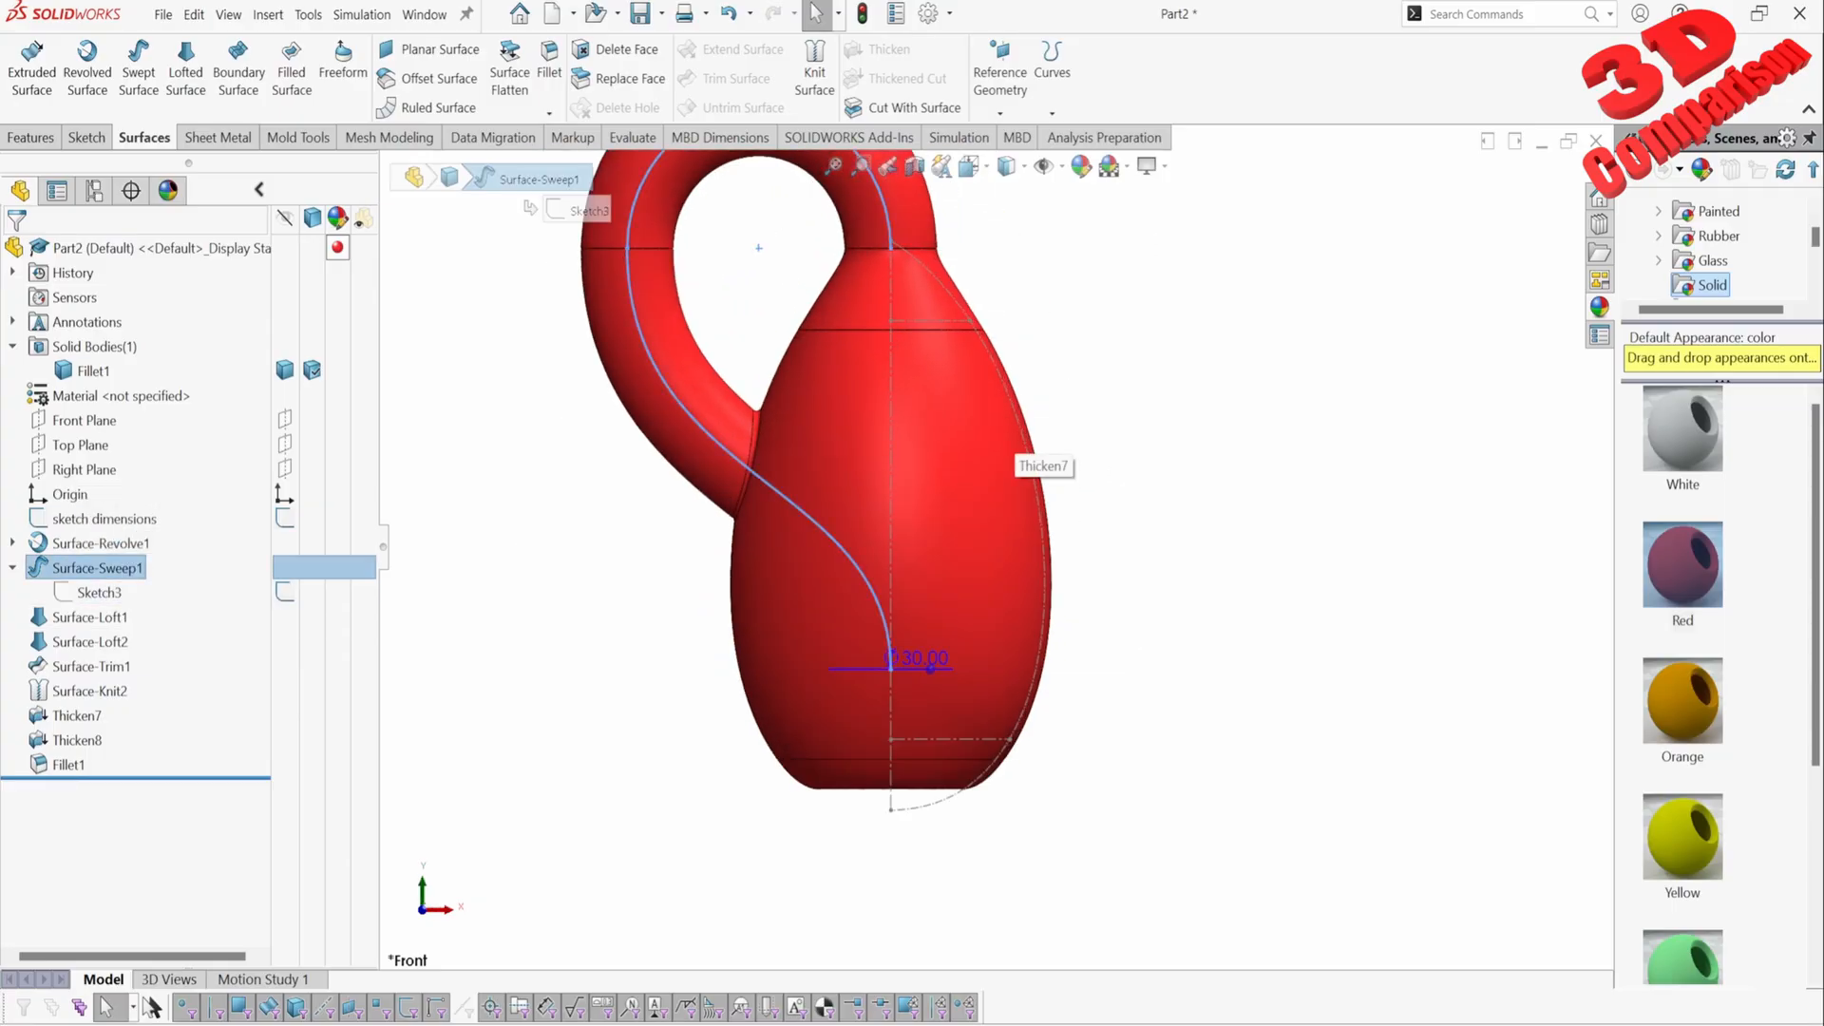
pyautogui.click(99, 592)
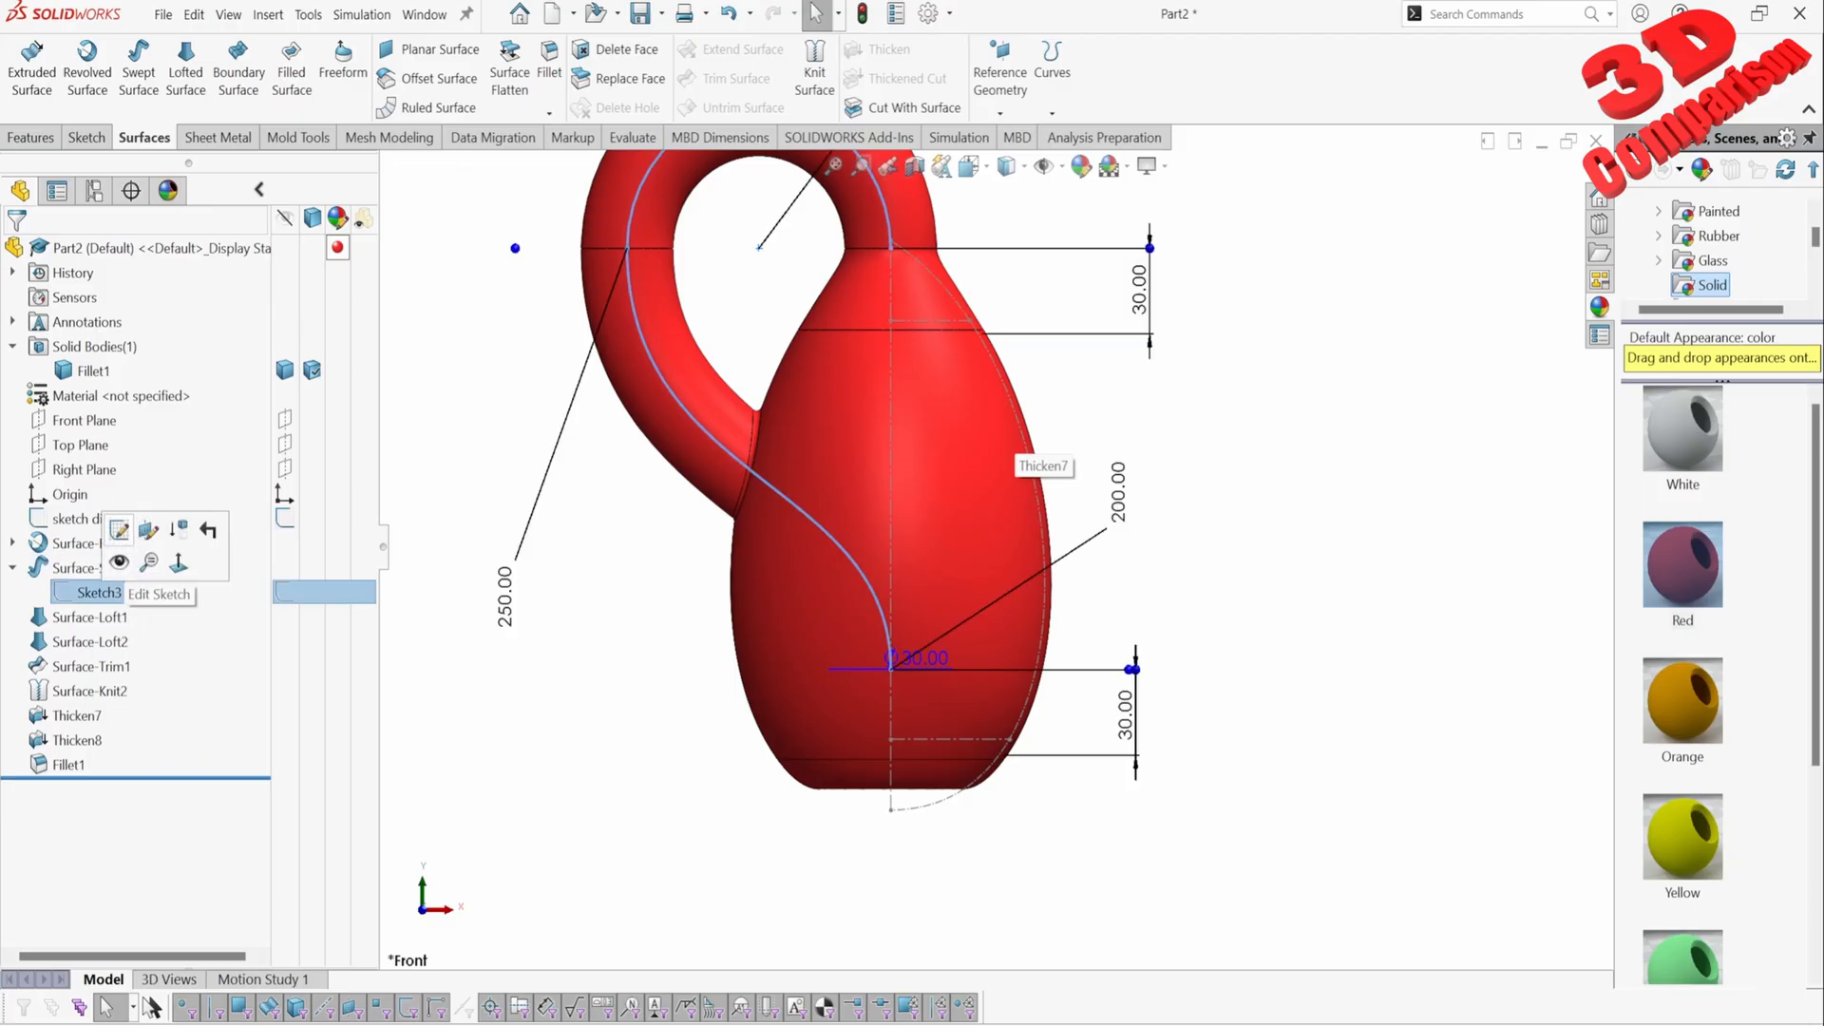
pyautogui.click(122, 530)
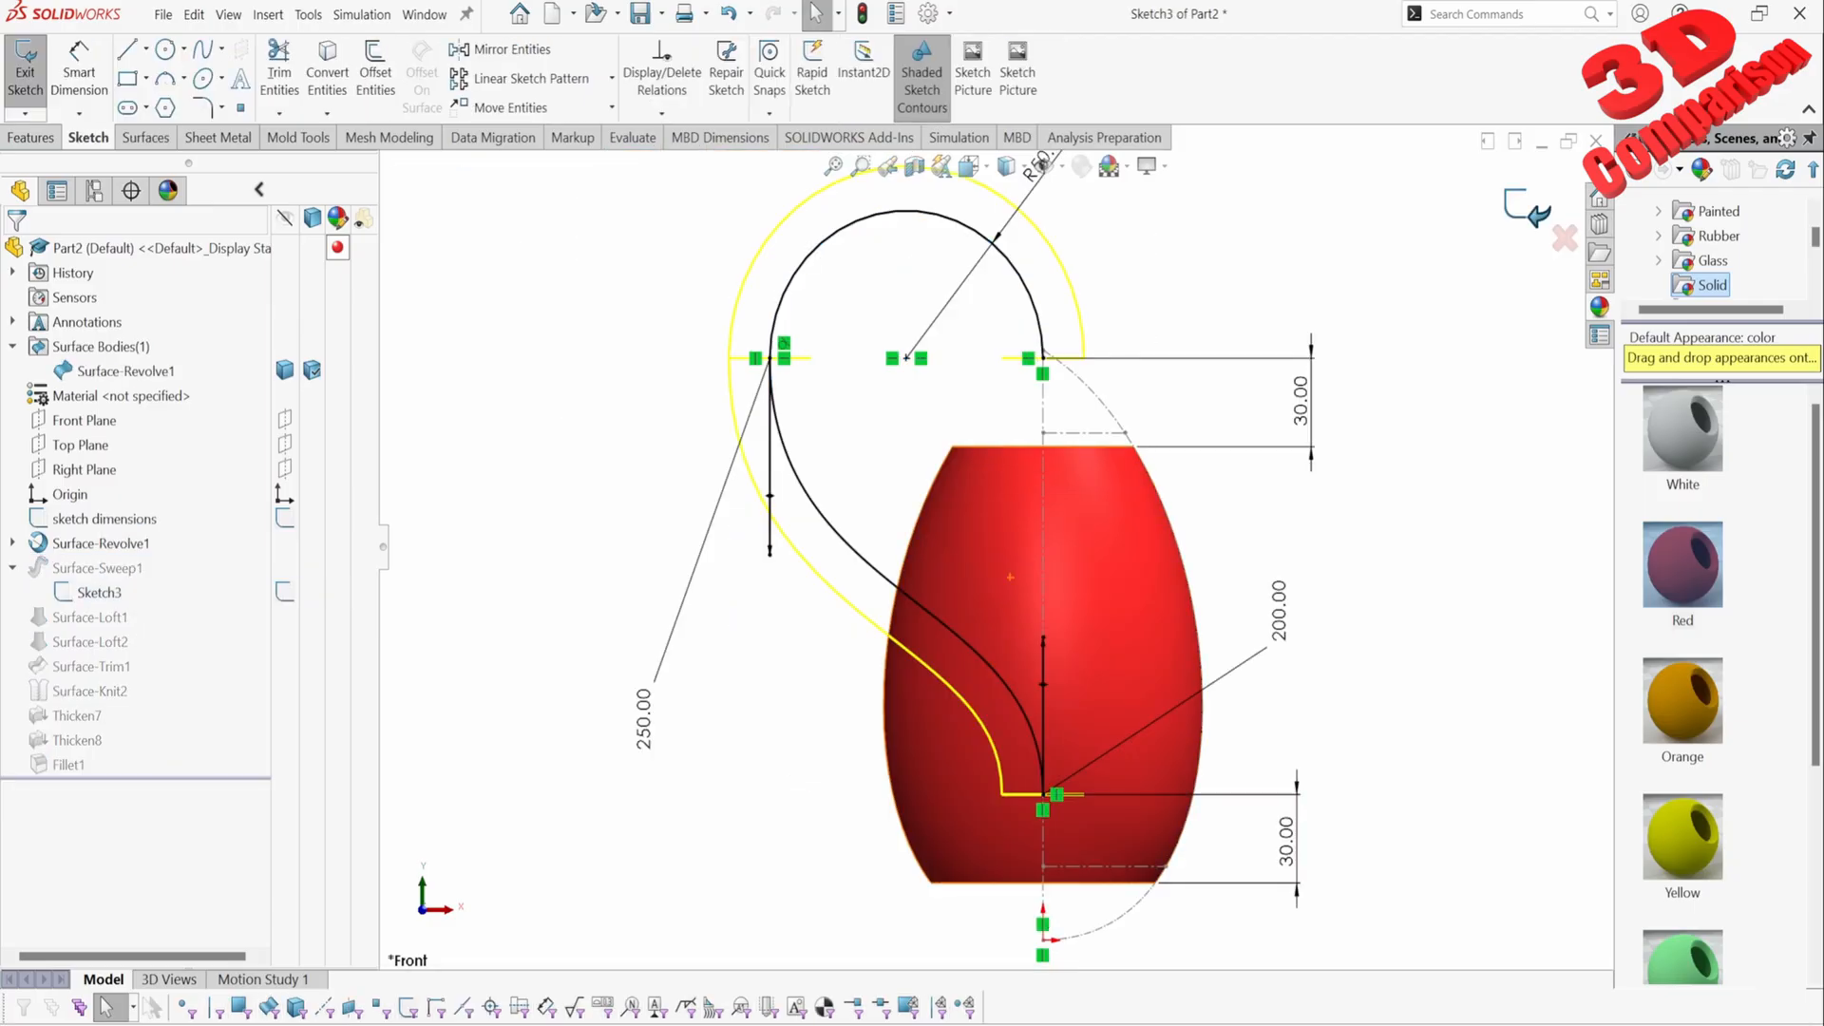
pyautogui.click(1524, 209)
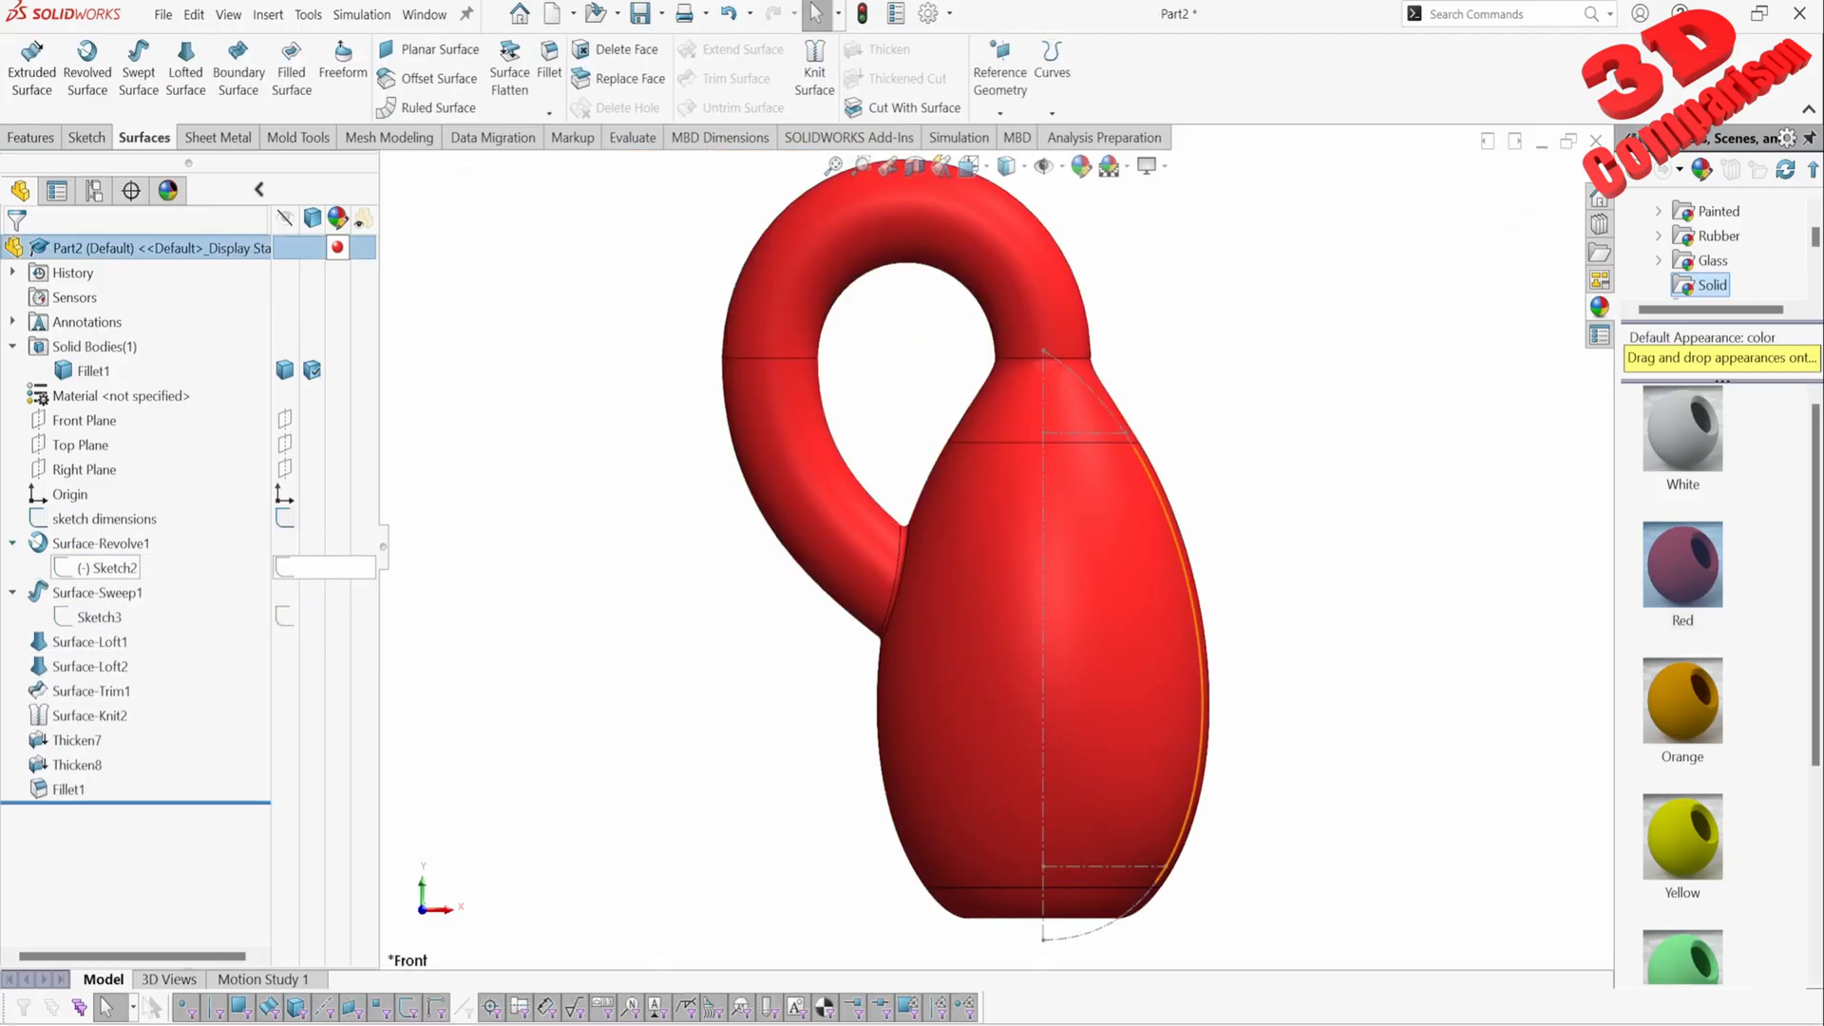
# Step: Edit Sketch2 and make the profile curve's upper endpoint coincident with the outer end of the upper construction line in sketch dimensions
pyautogui.click(114, 567)
pyautogui.click(121, 506)
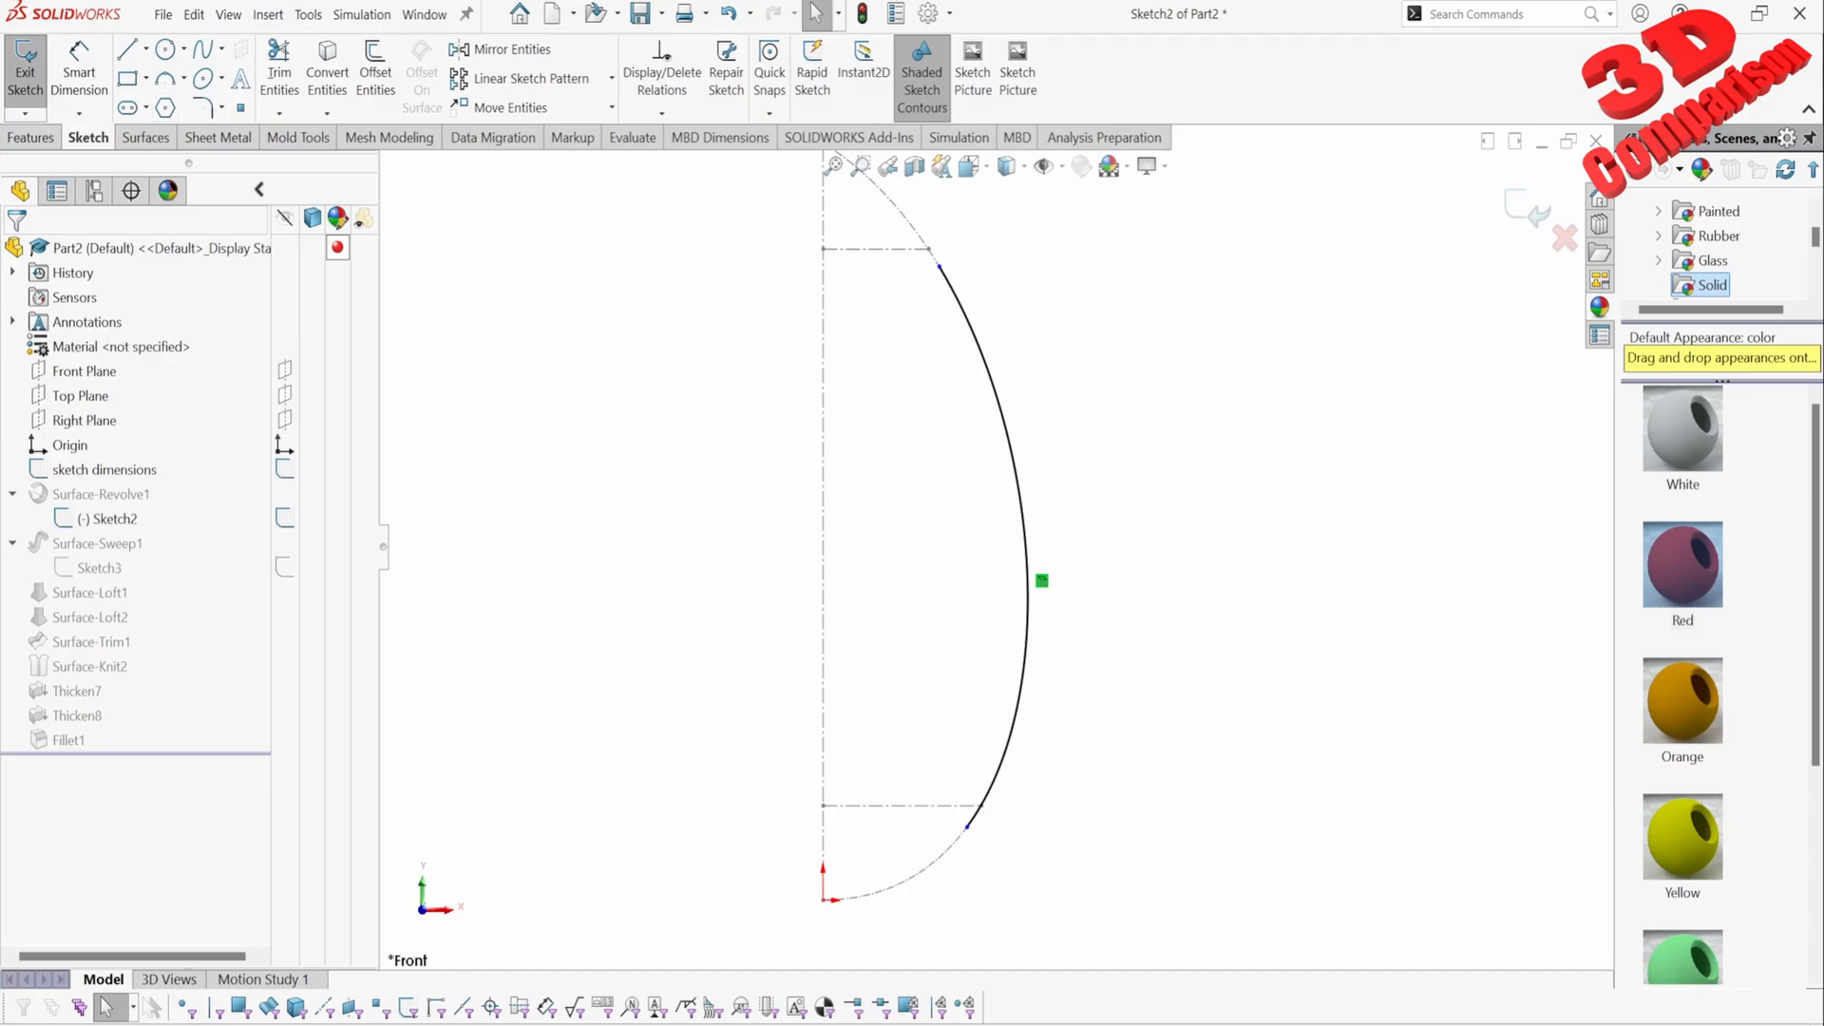
pyautogui.click(939, 267)
pyautogui.keyDown('ctrl'); pyautogui.click(928, 249); pyautogui.keyUp('ctrl')
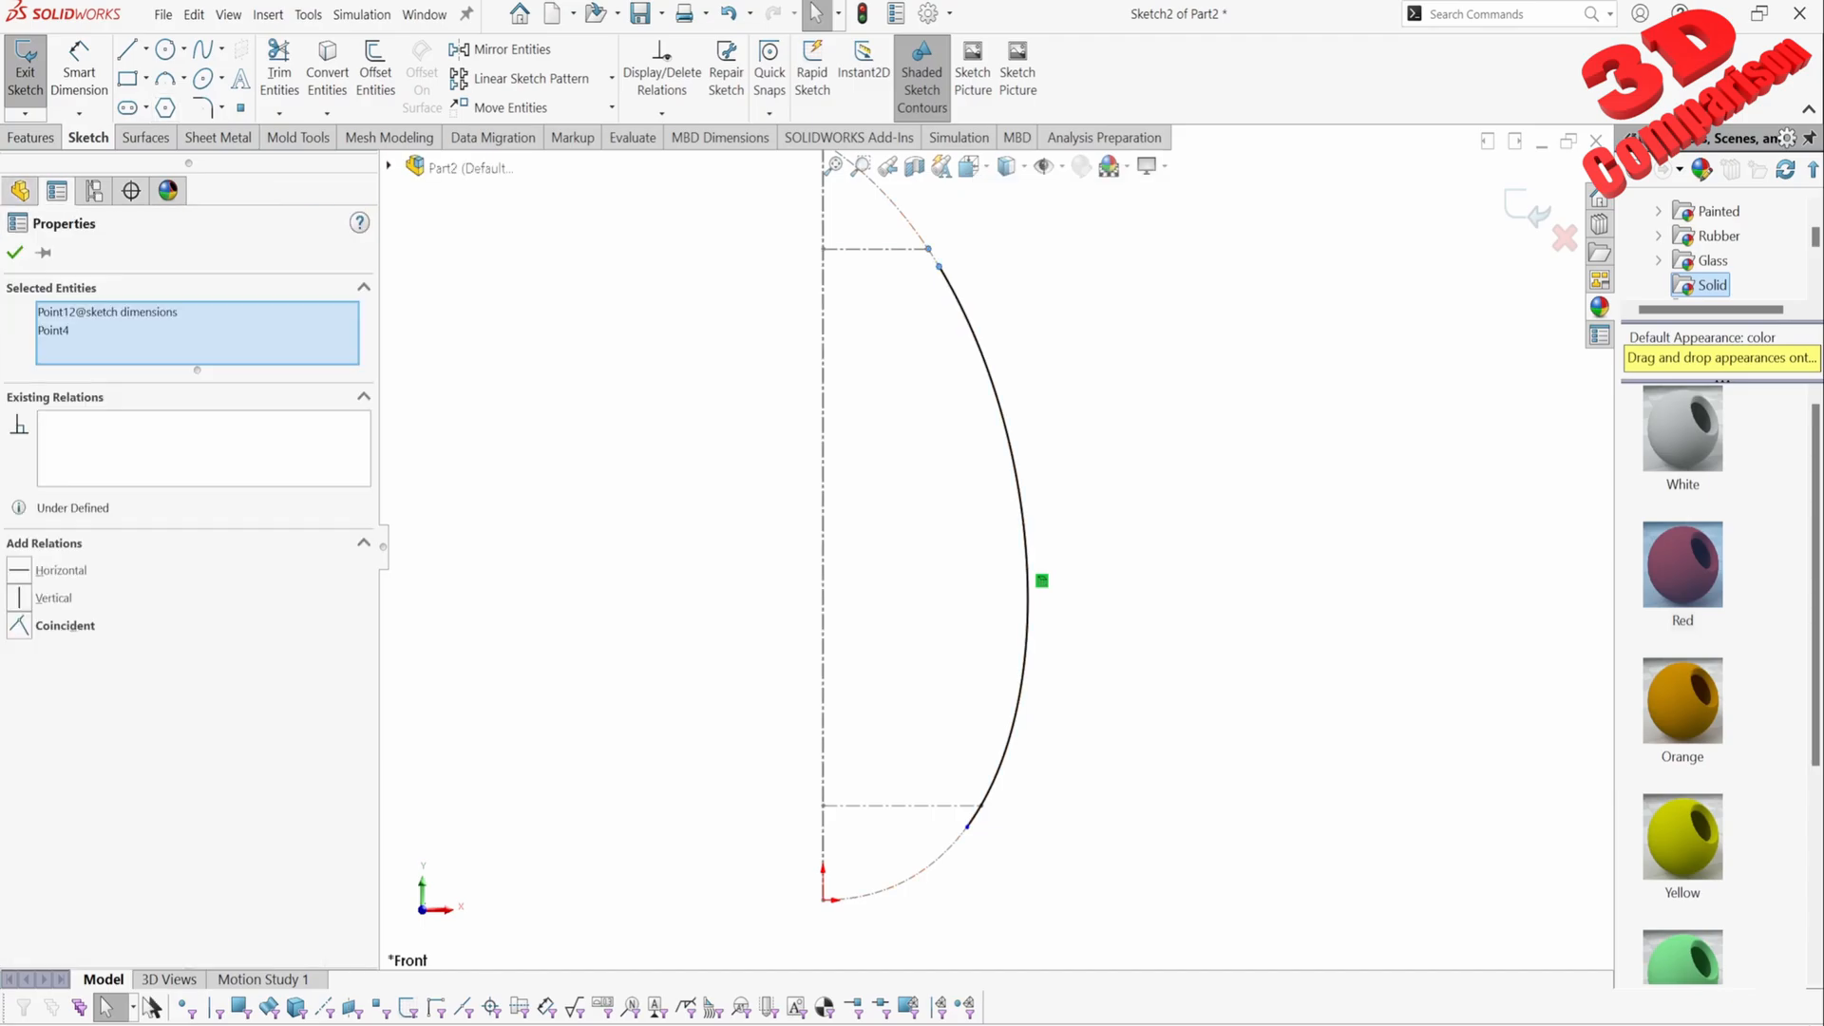
pyautogui.click(21, 625)
pyautogui.press('Escape')
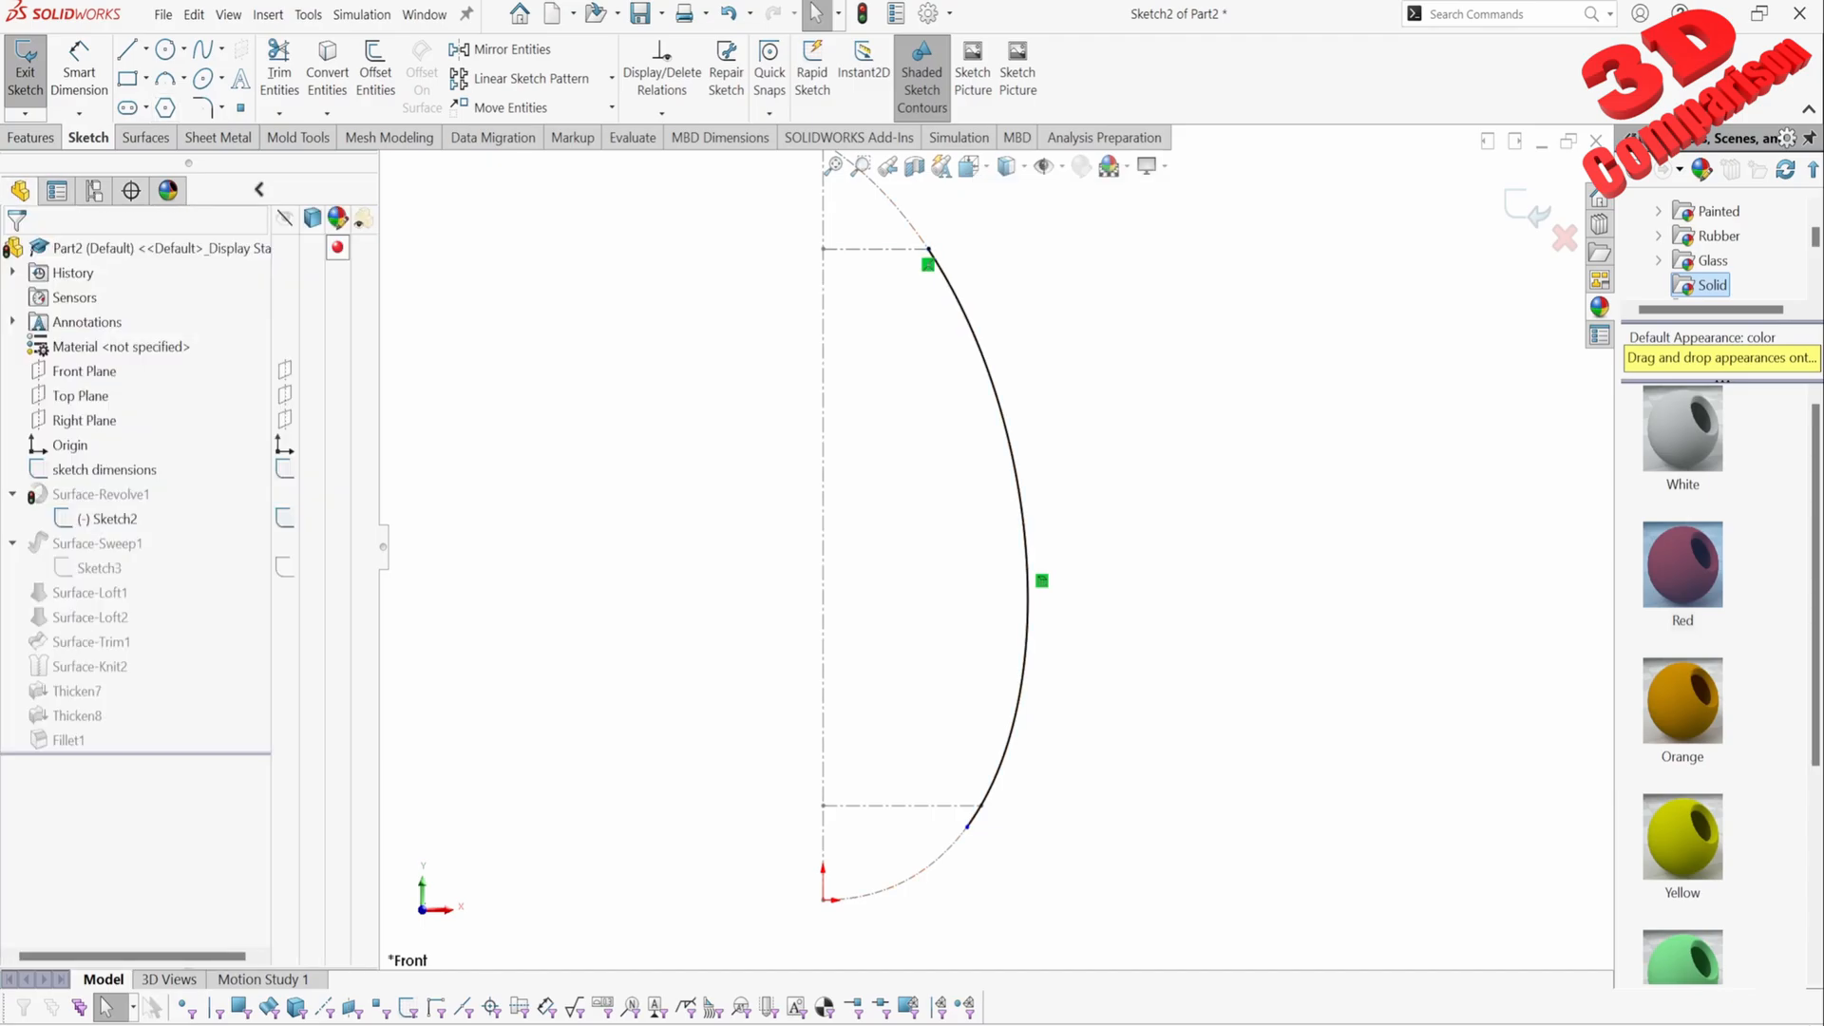
# Step: Make the profile curve's lower endpoint coincident with the lower construction line's outer end, and exit Sketch2 to rebuild the bottle
pyautogui.click(968, 827)
pyautogui.keyDown('ctrl'); pyautogui.click(981, 805); pyautogui.keyUp('ctrl')
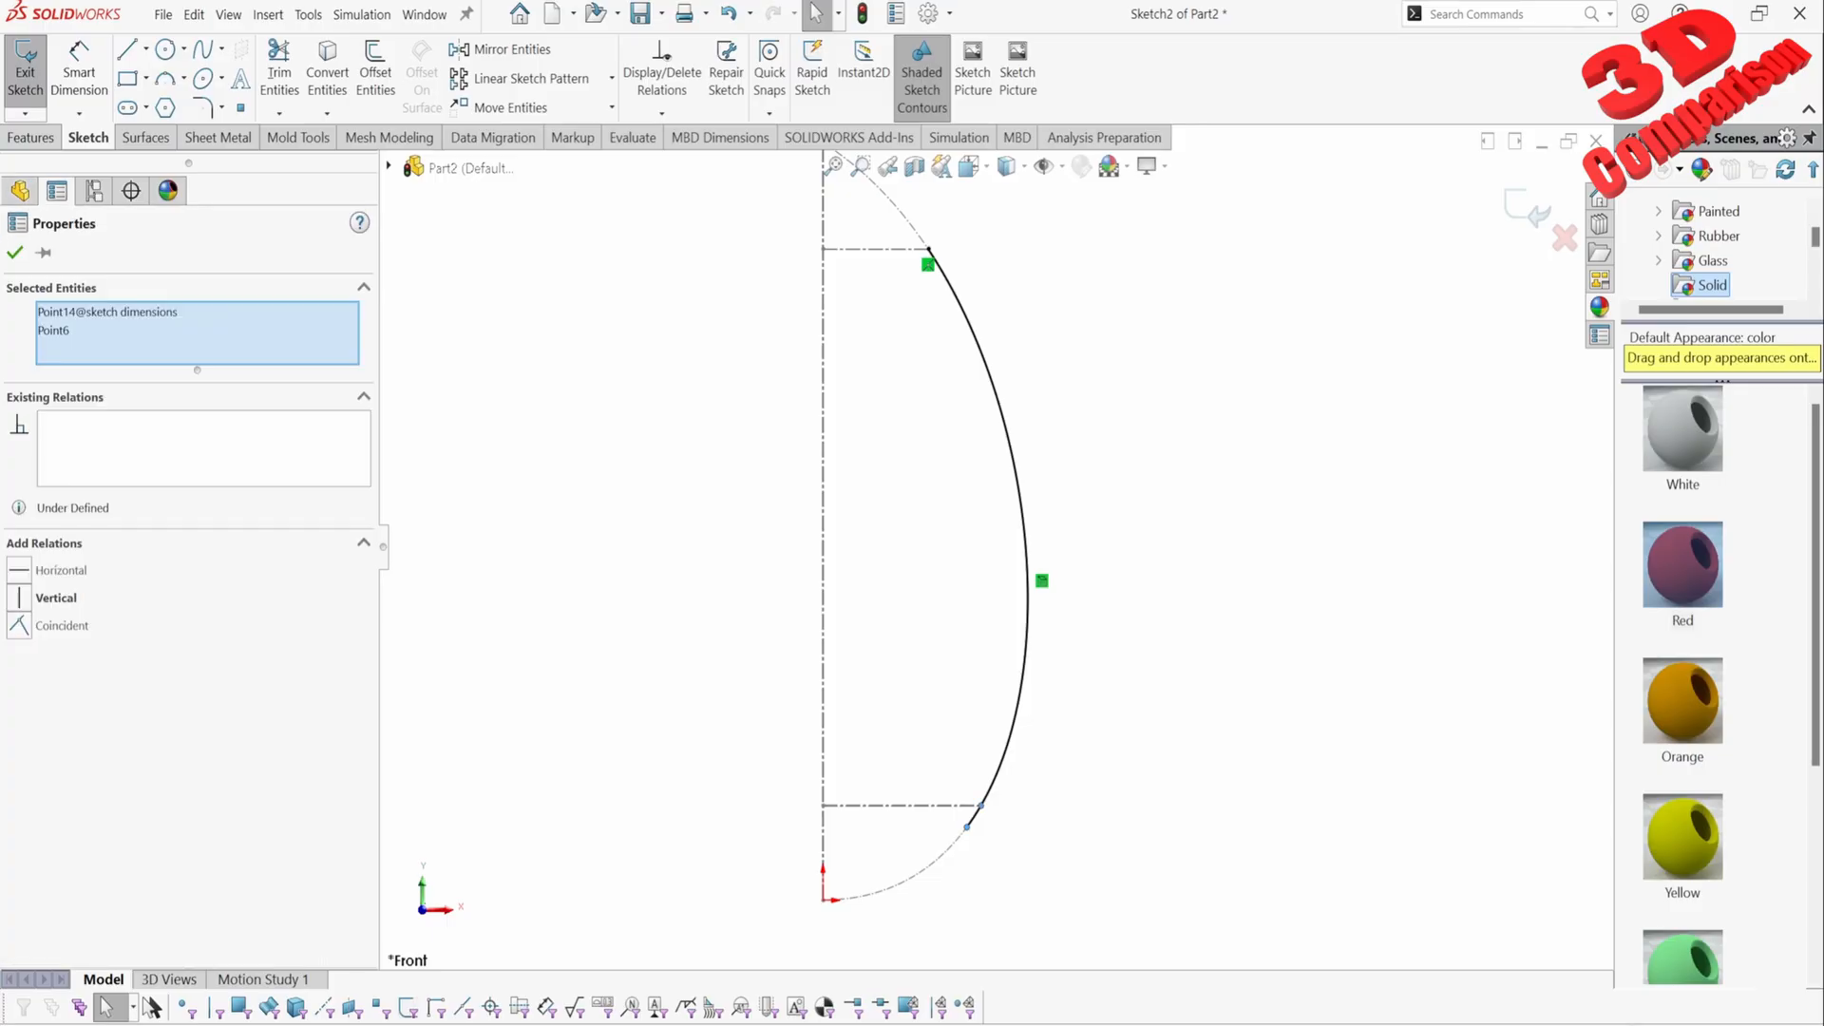
pyautogui.click(20, 625)
pyautogui.click(1528, 208)
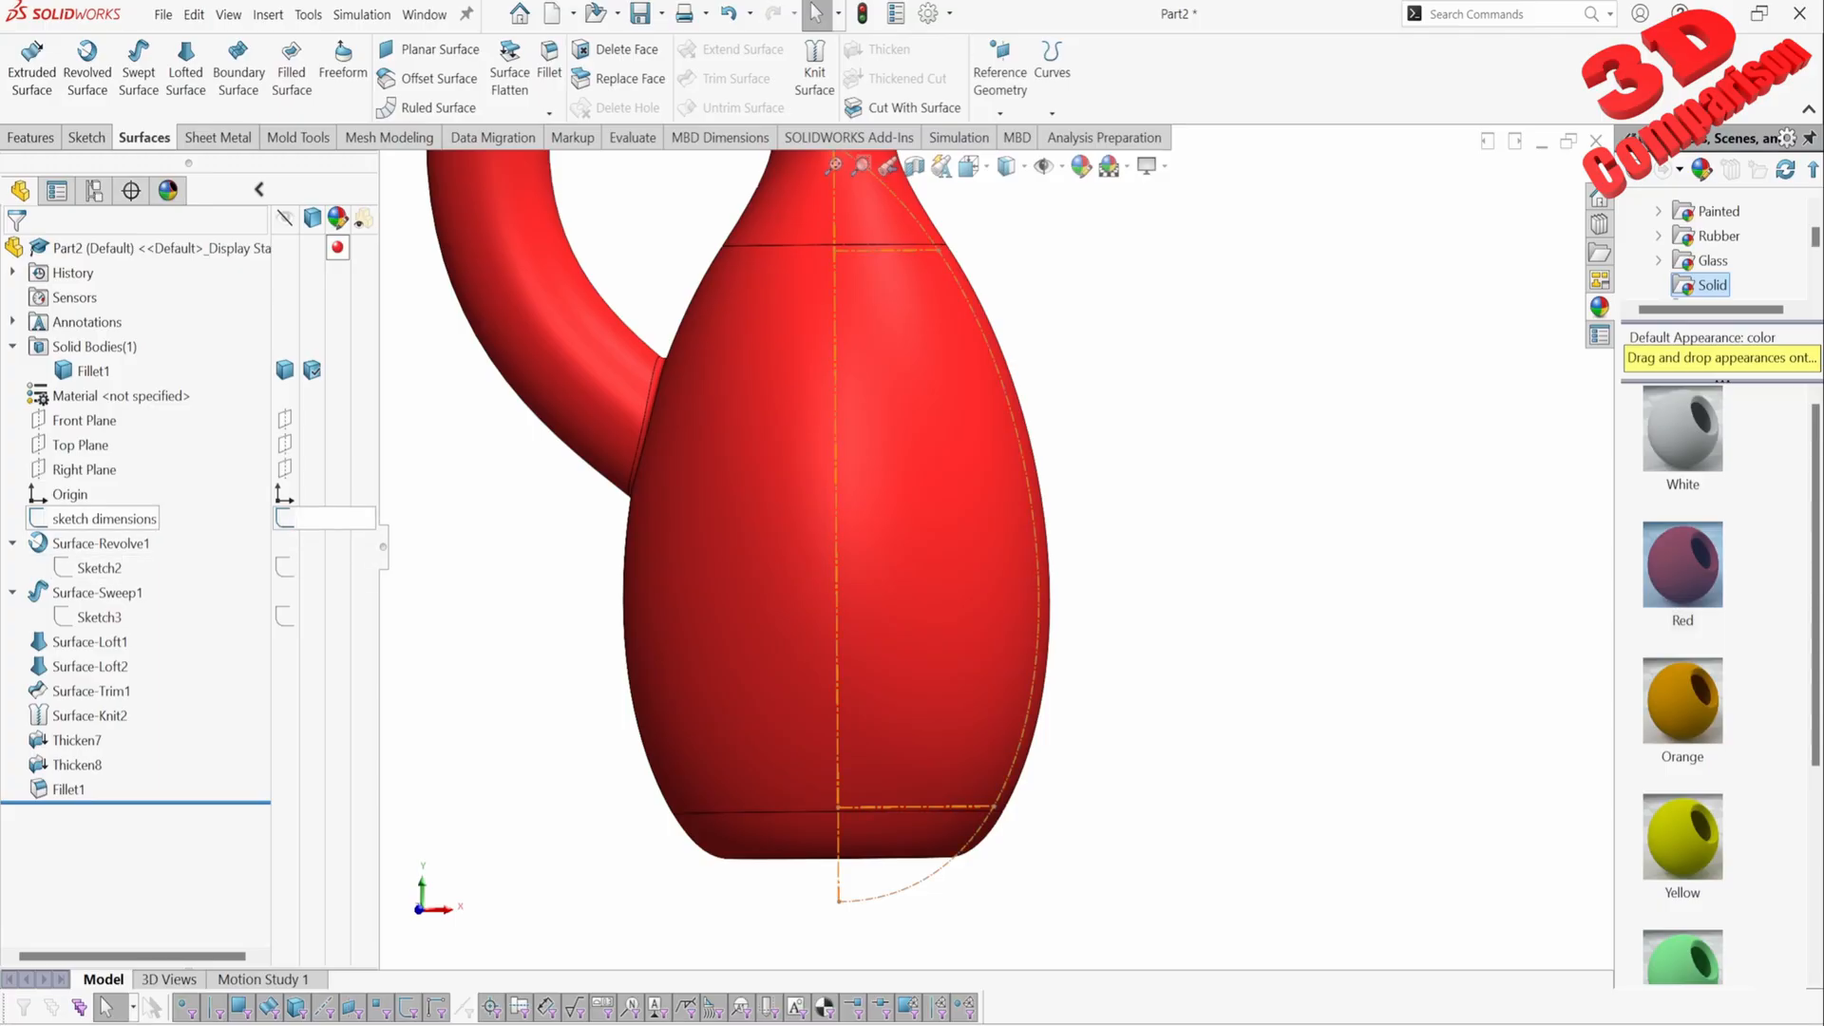
# Step: Examine the sketch dimensions sketch and the Sketch2 profile against the rebuilt bottle, checking where the profile starts near the neck
pyautogui.click(104, 519)
pyautogui.scroll(4, 994, 545)
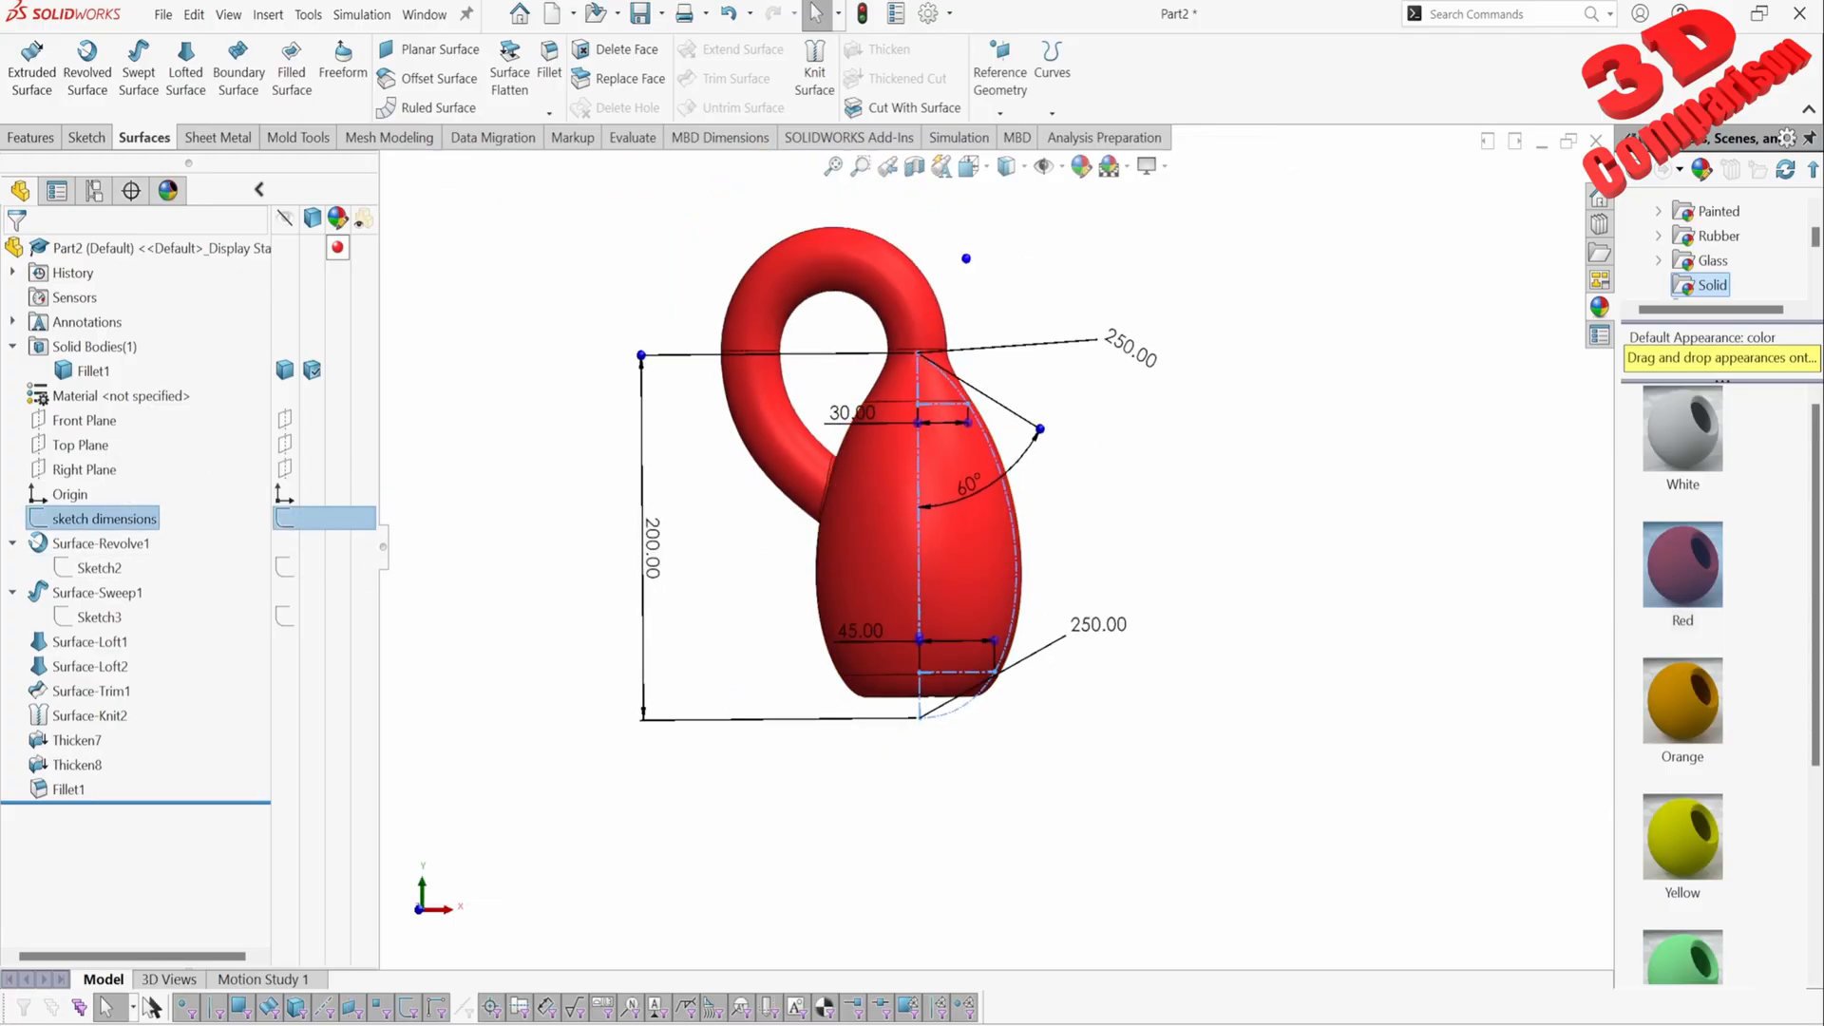
pyautogui.scroll(-1, 942, 319)
pyautogui.moveTo(939, 376); pyautogui.dragTo(936, 403, button='middle')
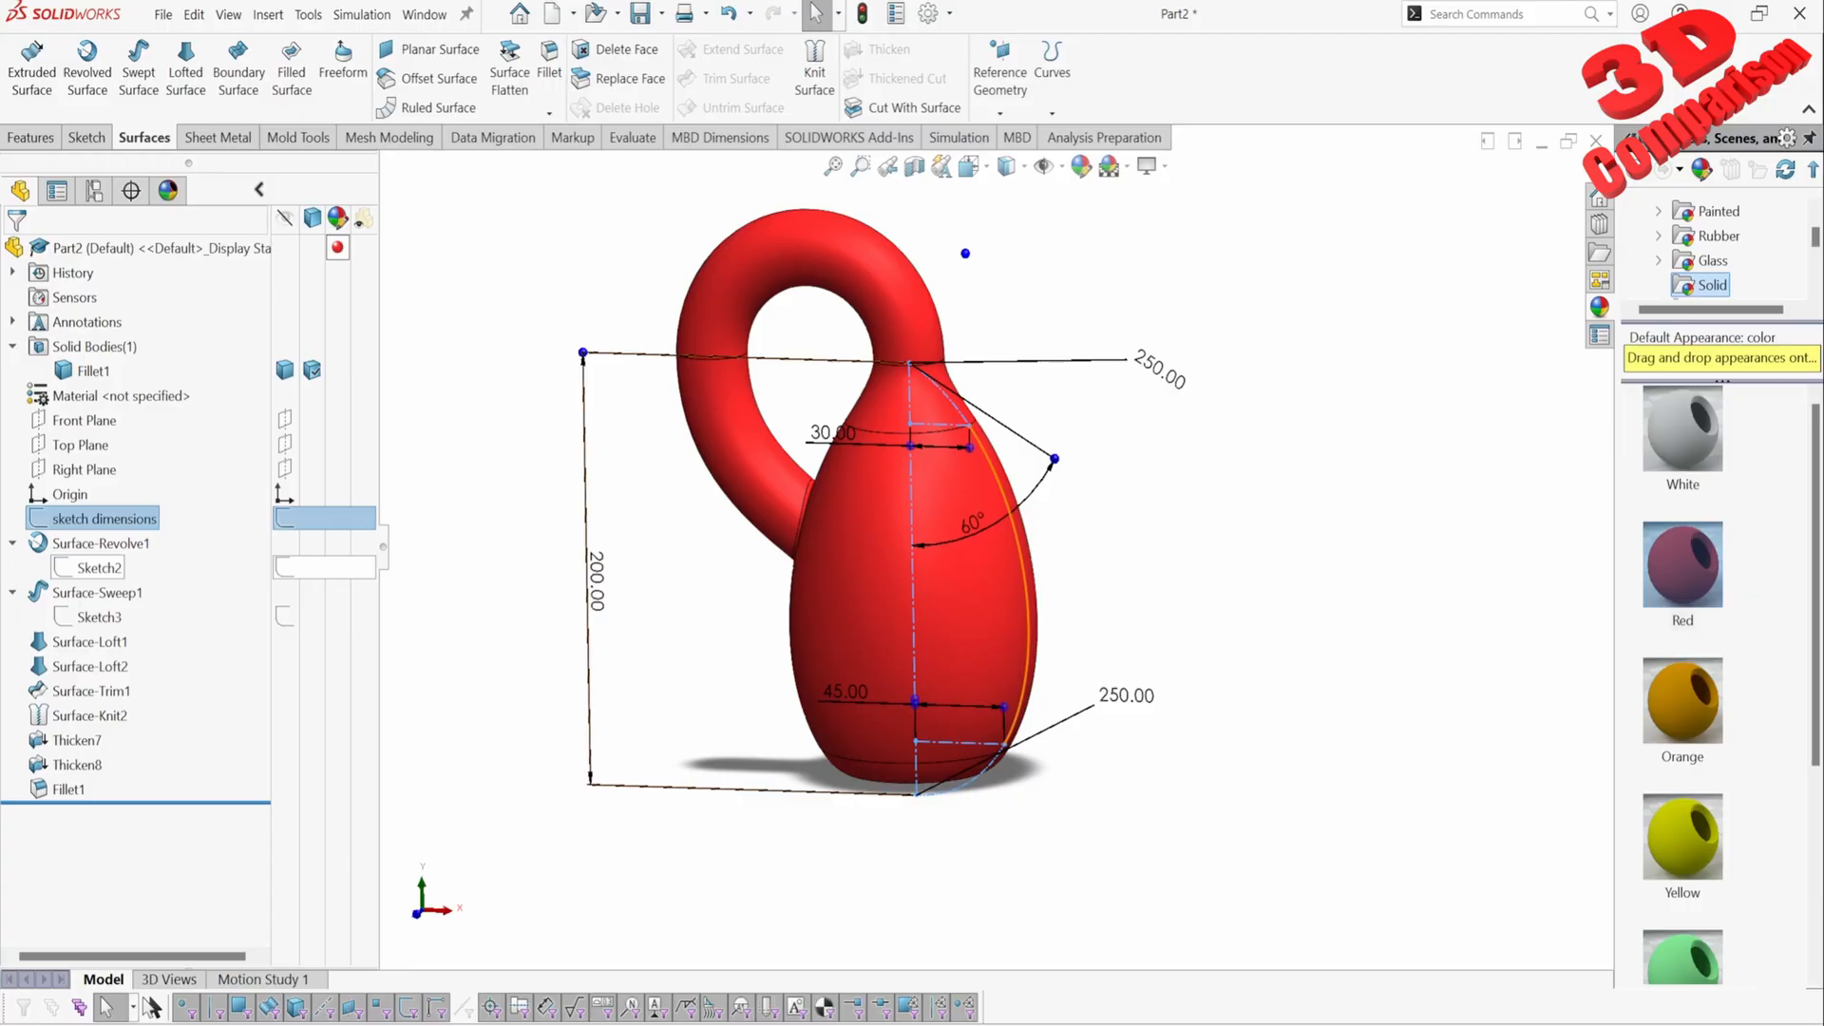
pyautogui.click(98, 568)
pyautogui.scroll(-8, 972, 422)
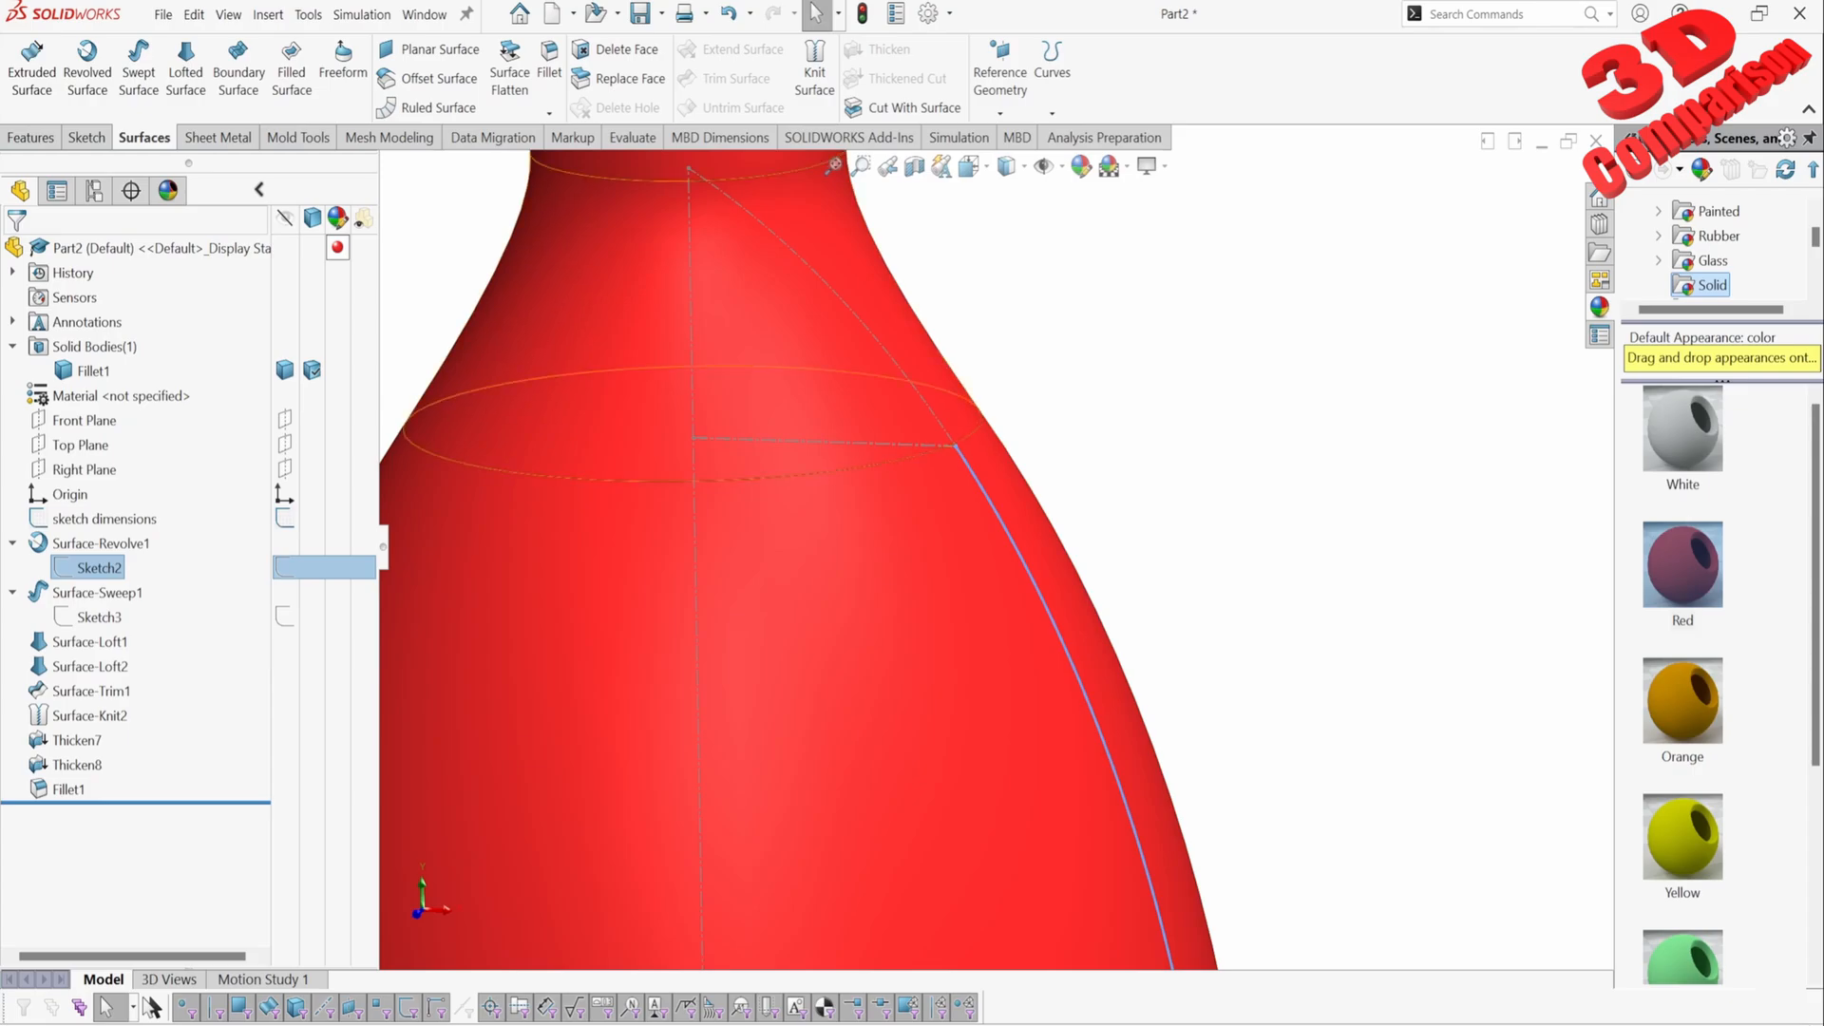
pyautogui.scroll(8, 990, 551)
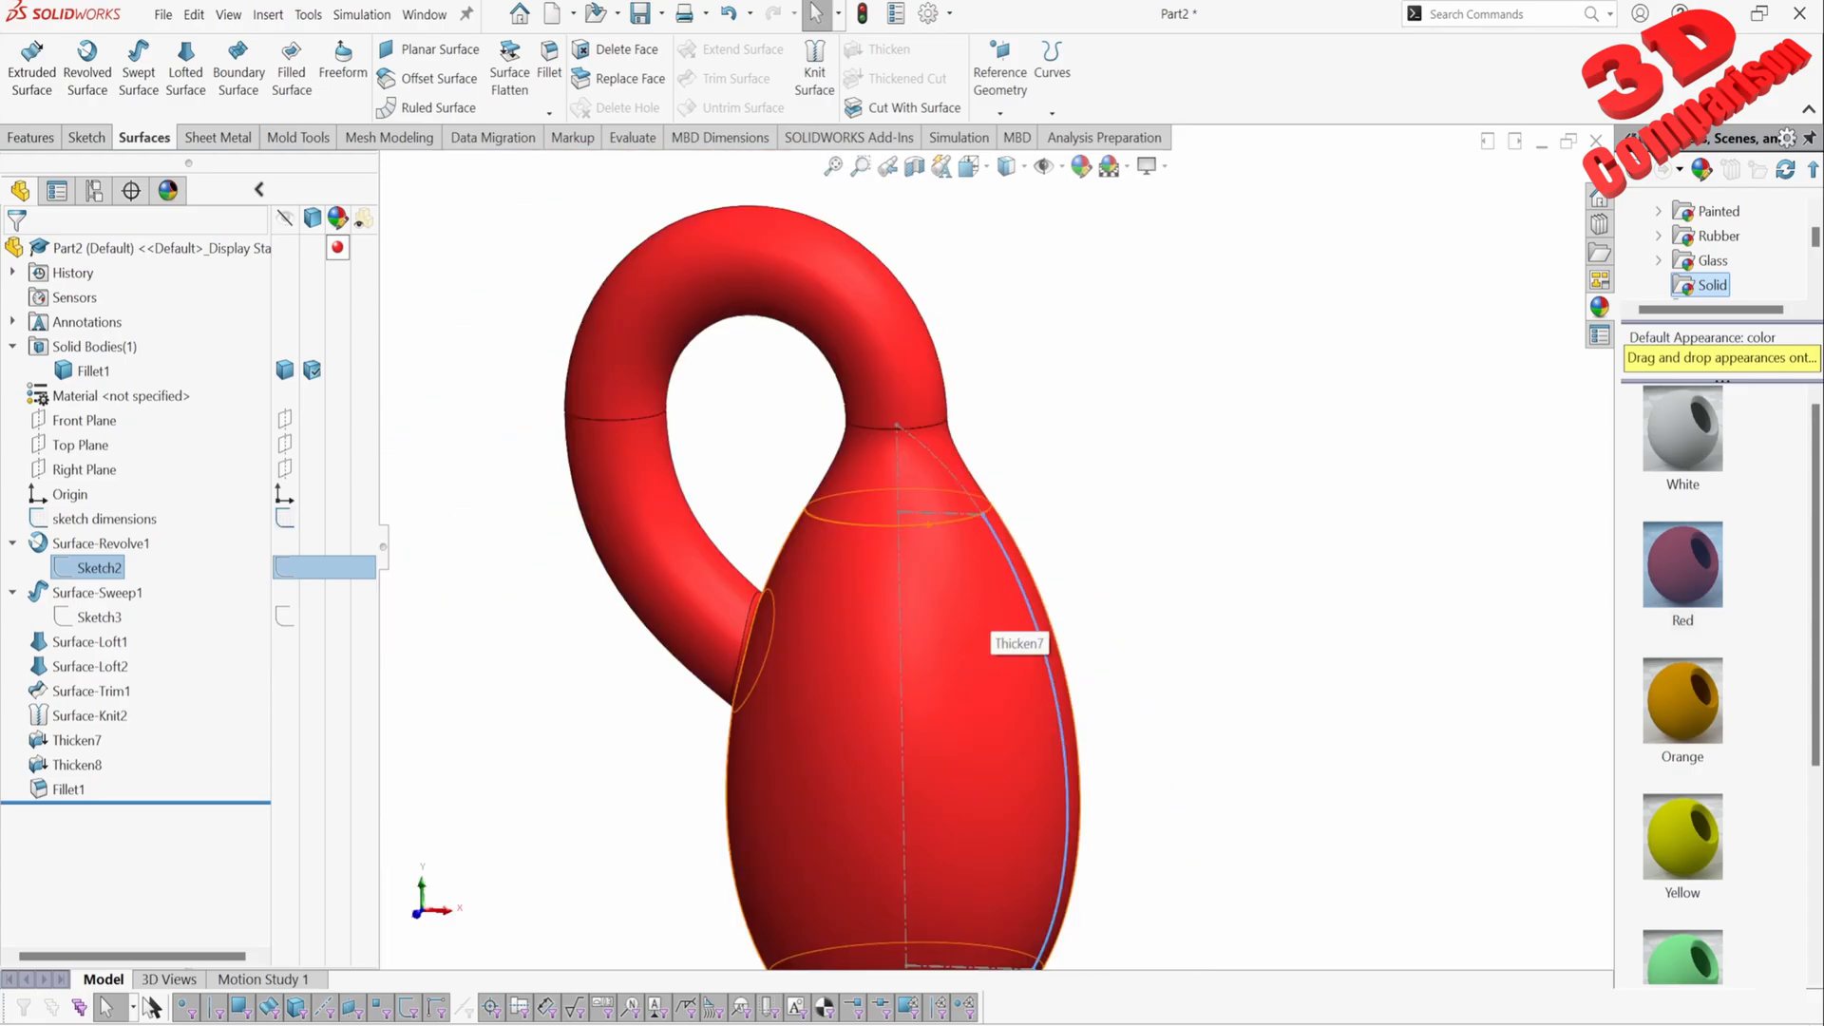
pyautogui.press('Escape')
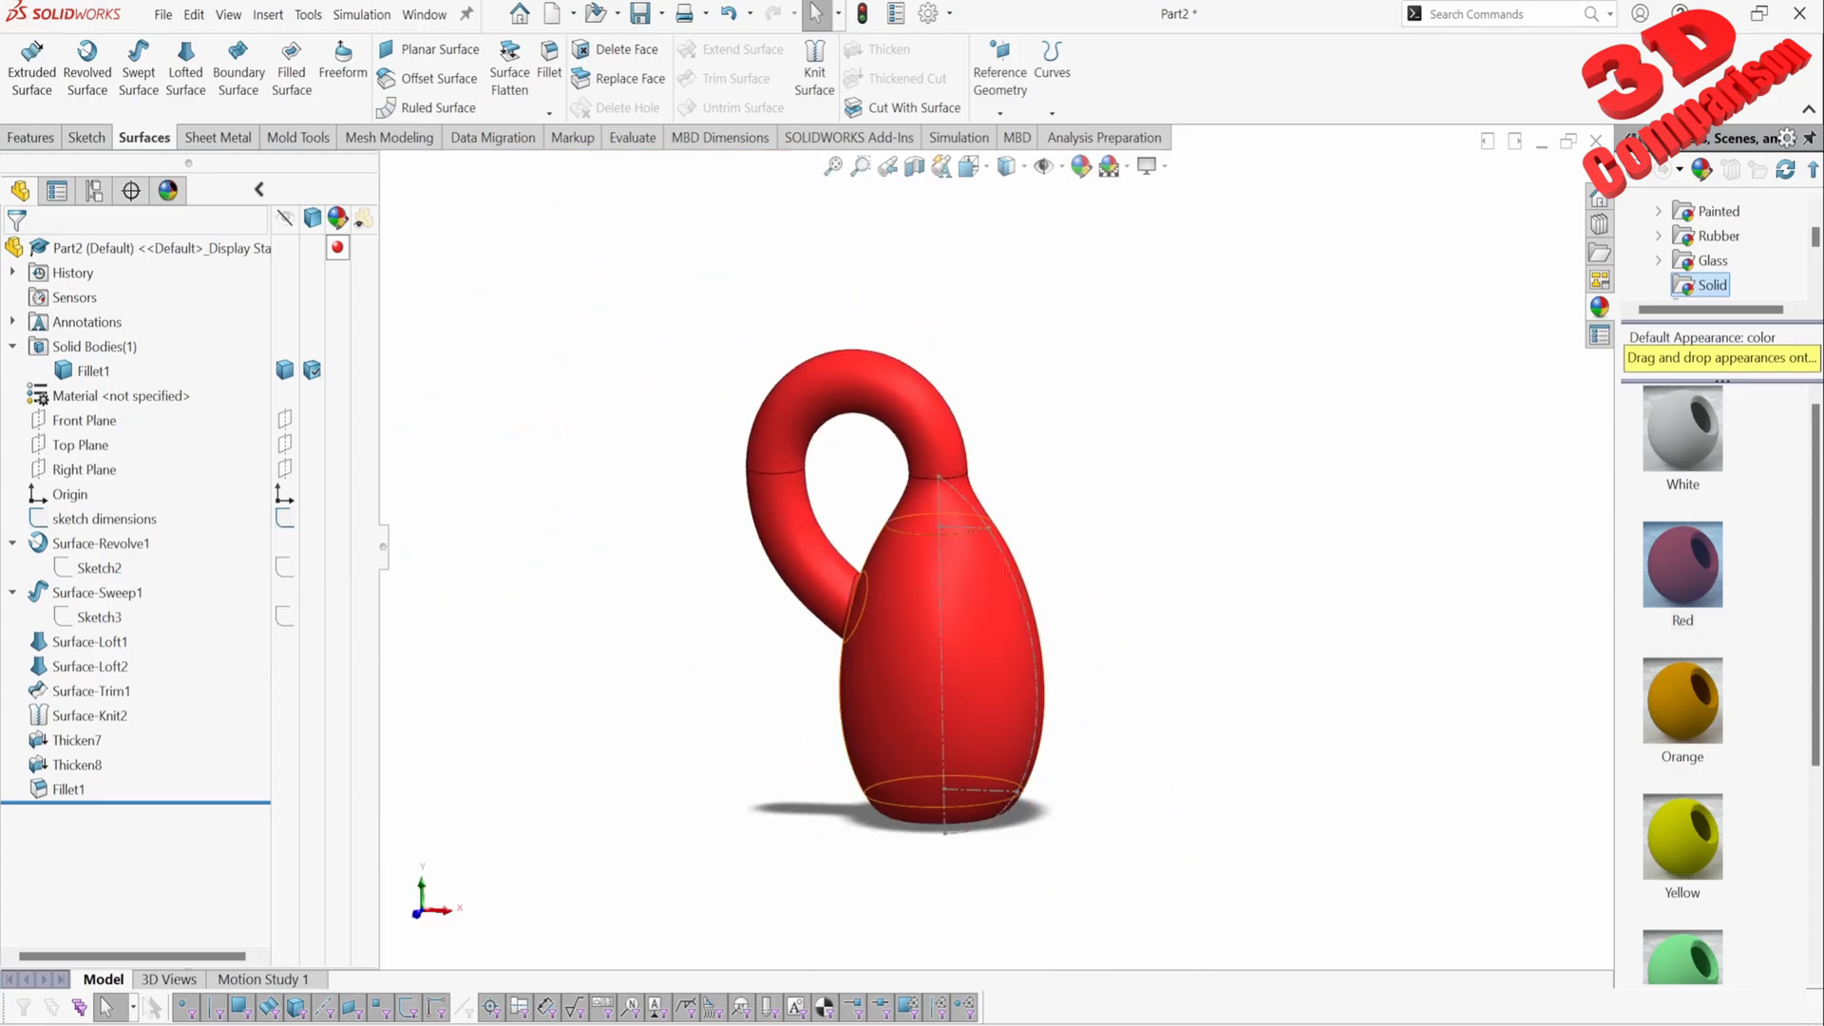
# Step: Switch to Chrome to view the Wikipedia Klein bottle article and both CATIA V5 Klein bottle videos in YouTube Studio, and return to SOLIDWORKS
pyautogui.moveTo(984, 1024)
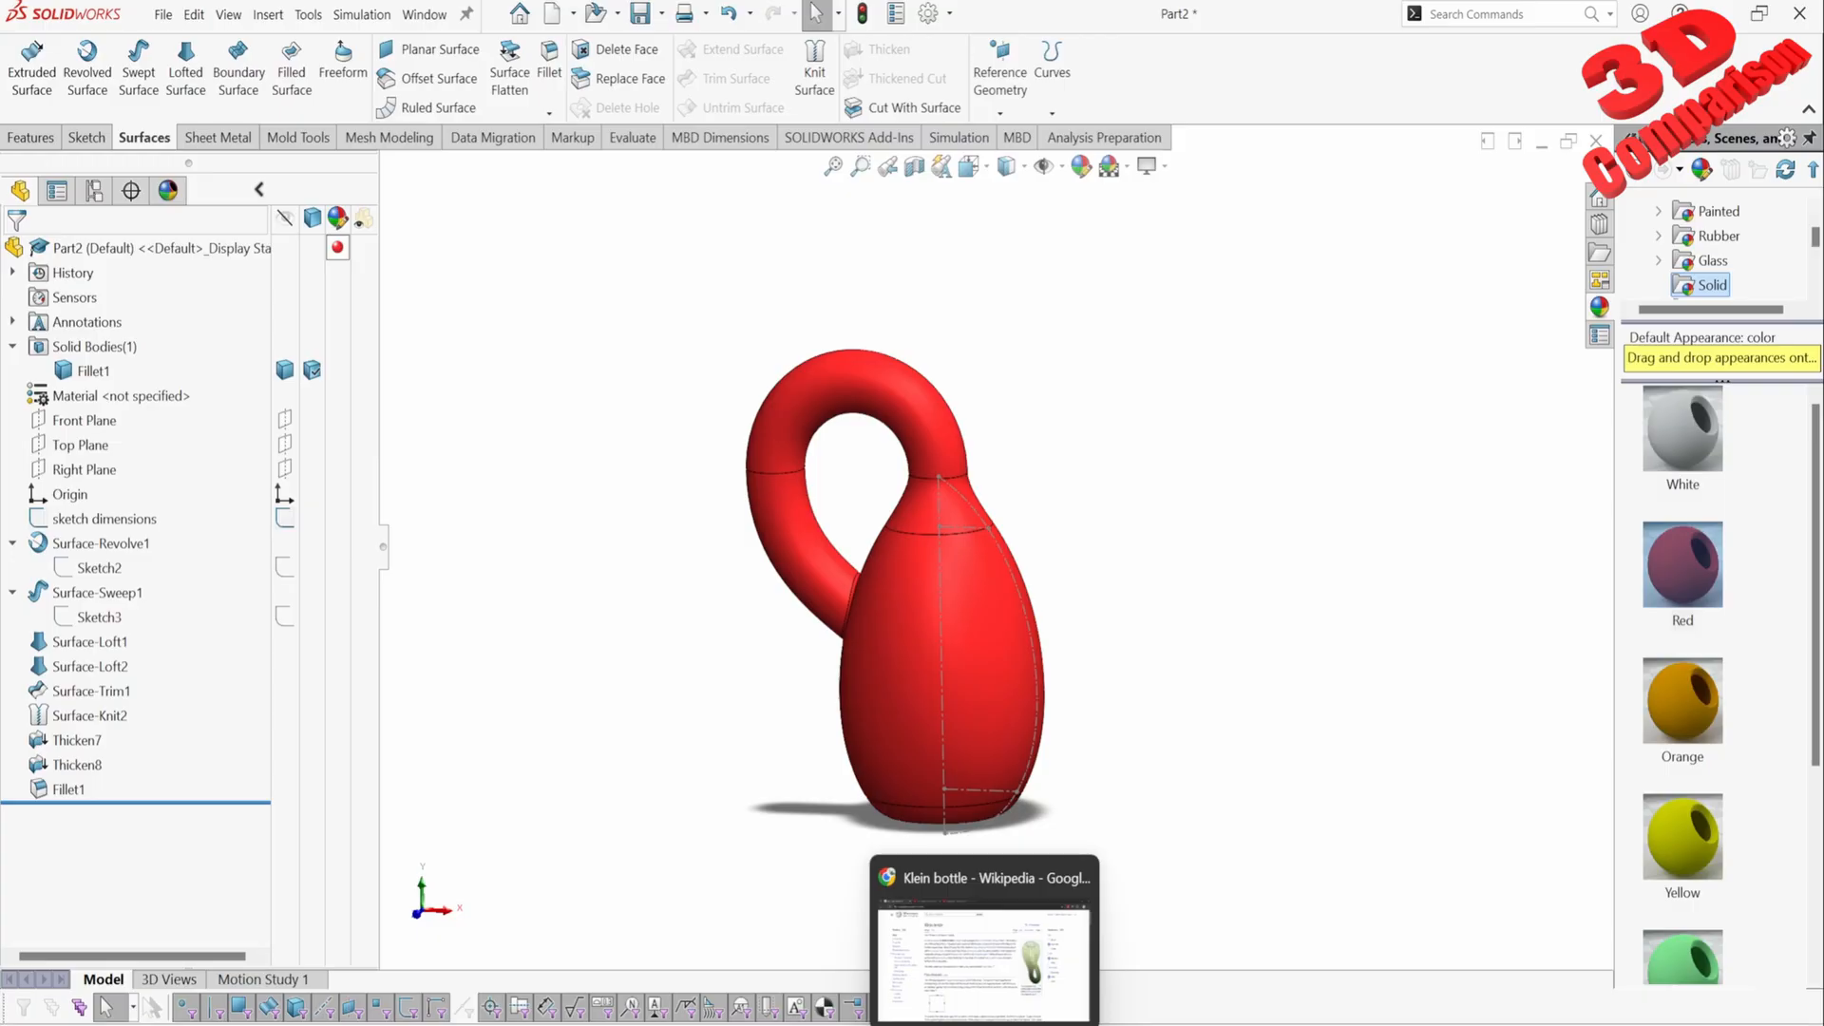
pyautogui.click(985, 960)
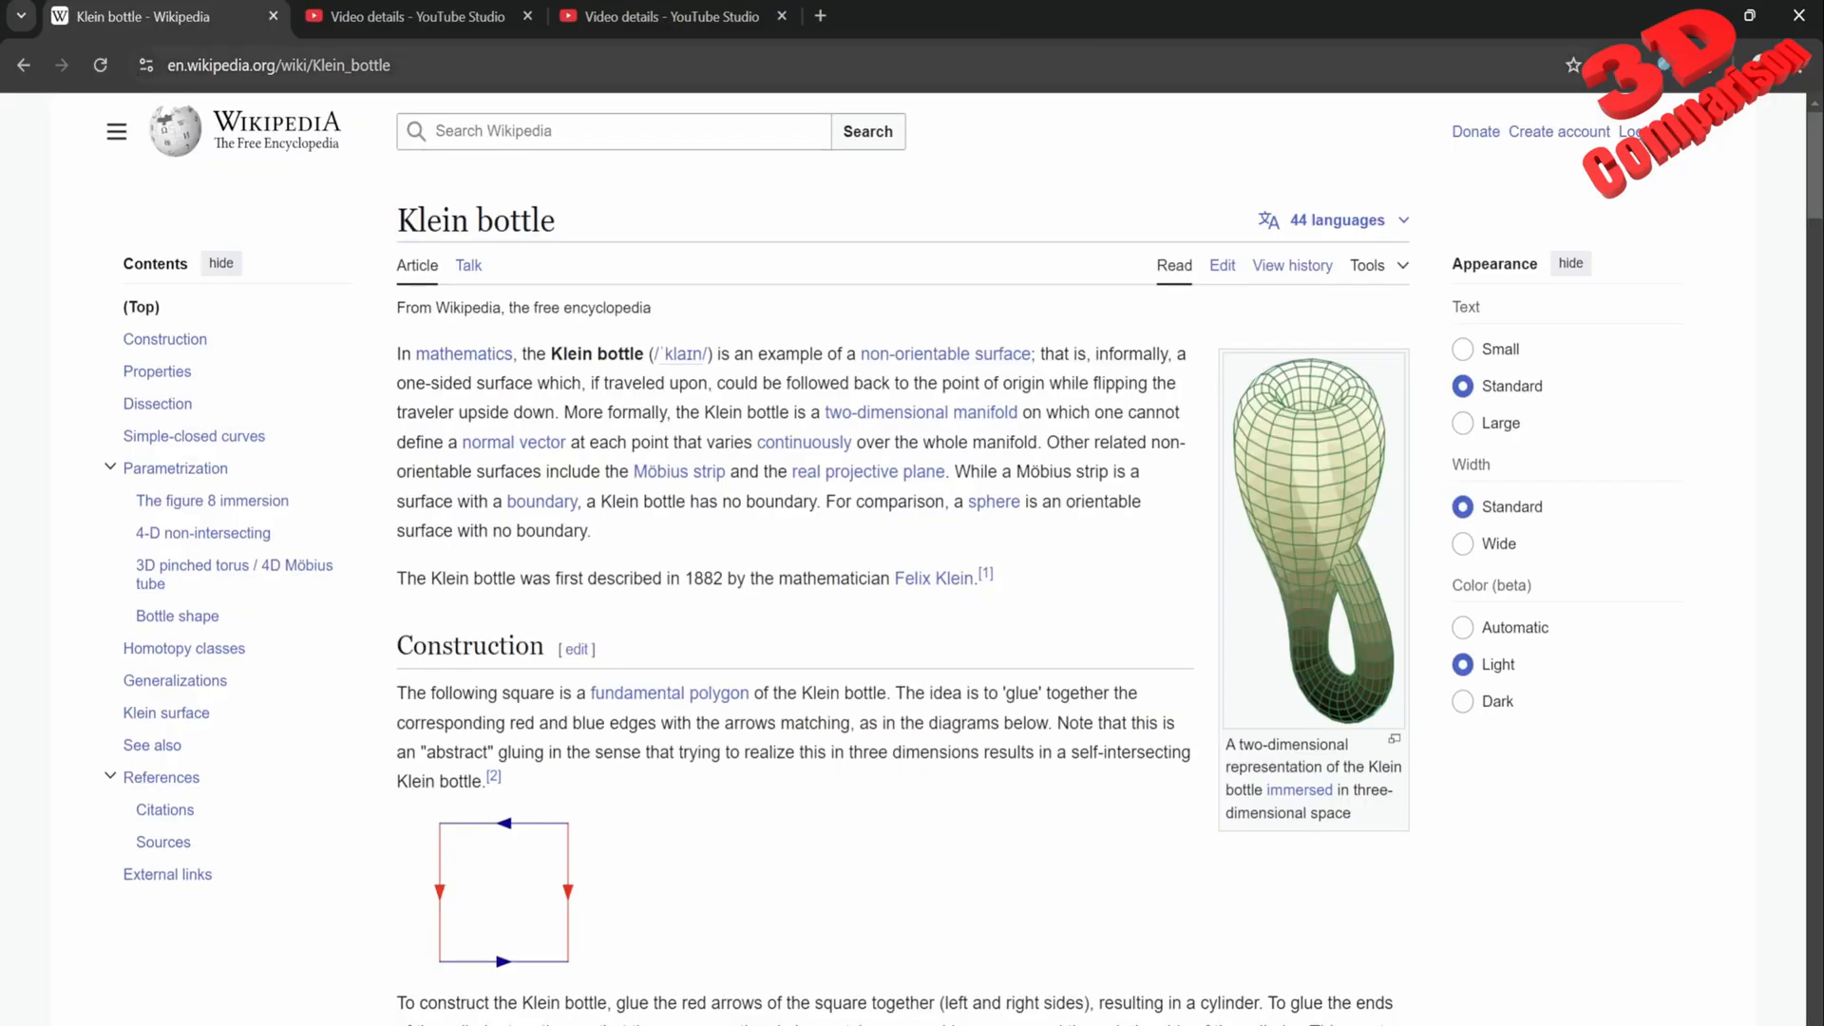
pyautogui.hotkey('ctrl', 'Tab')
pyautogui.hotkey('shift', 'Tab')
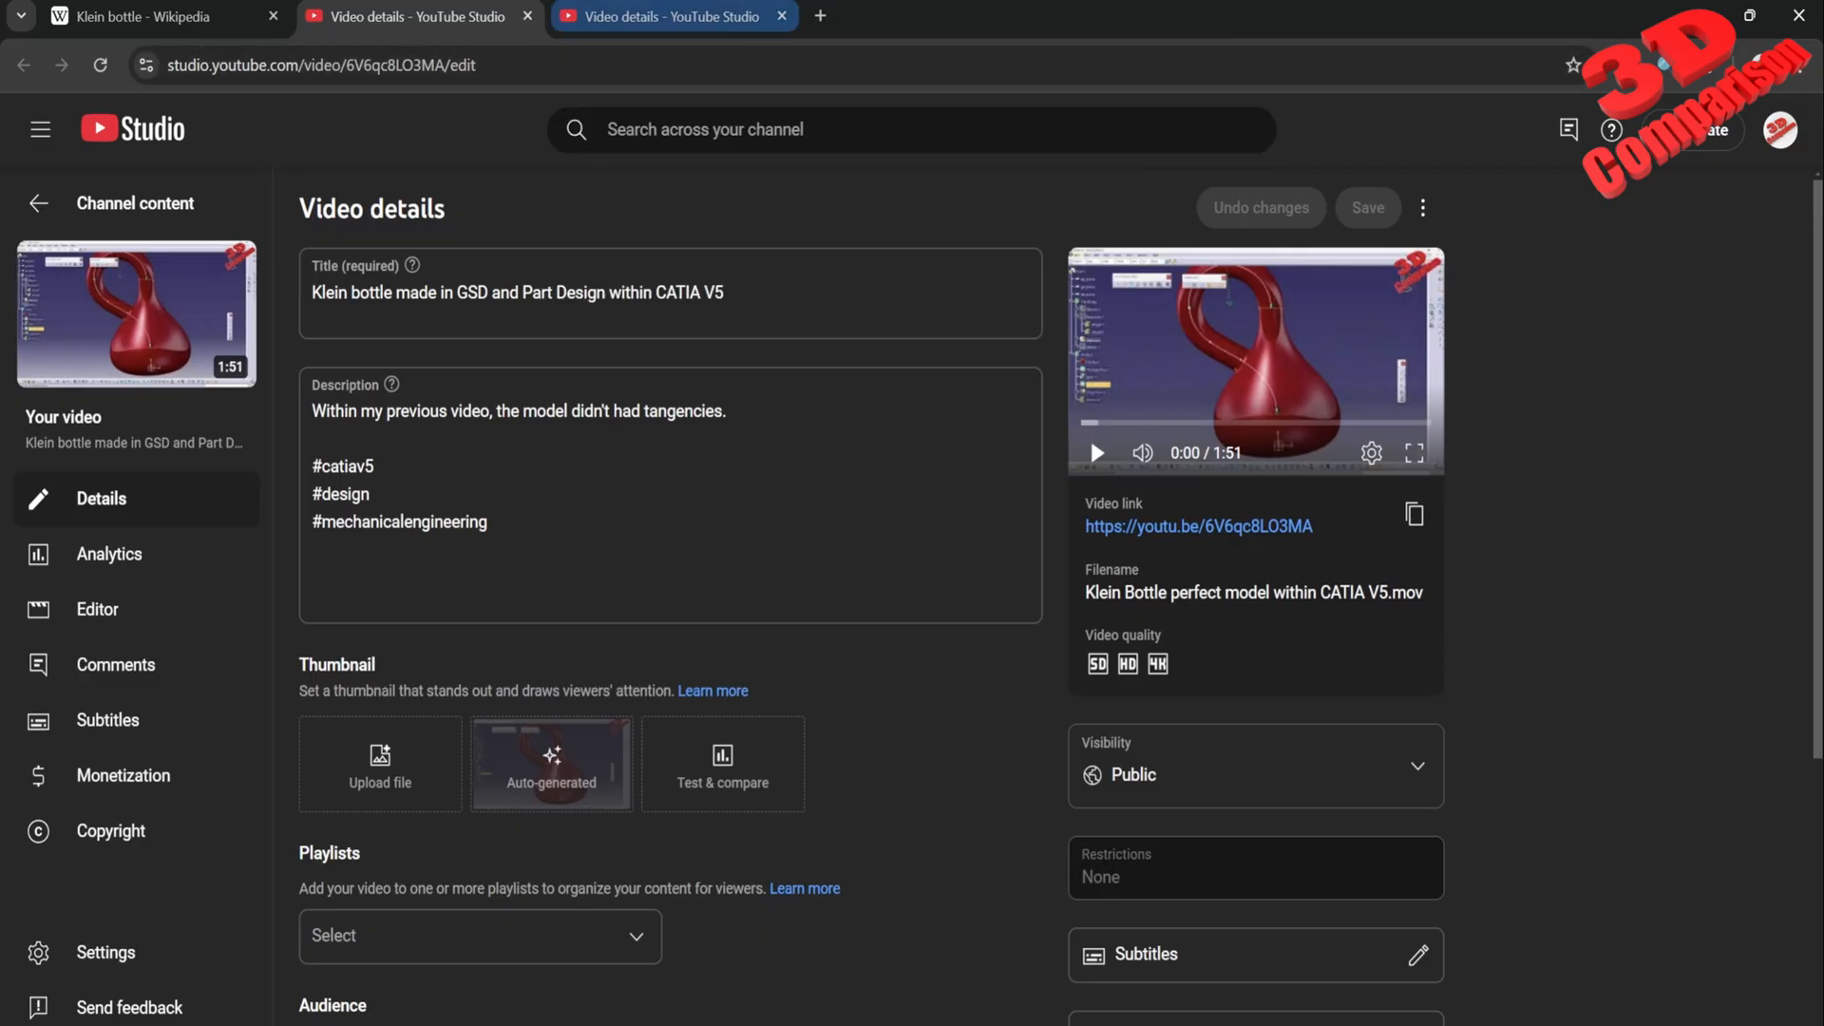
pyautogui.click(672, 16)
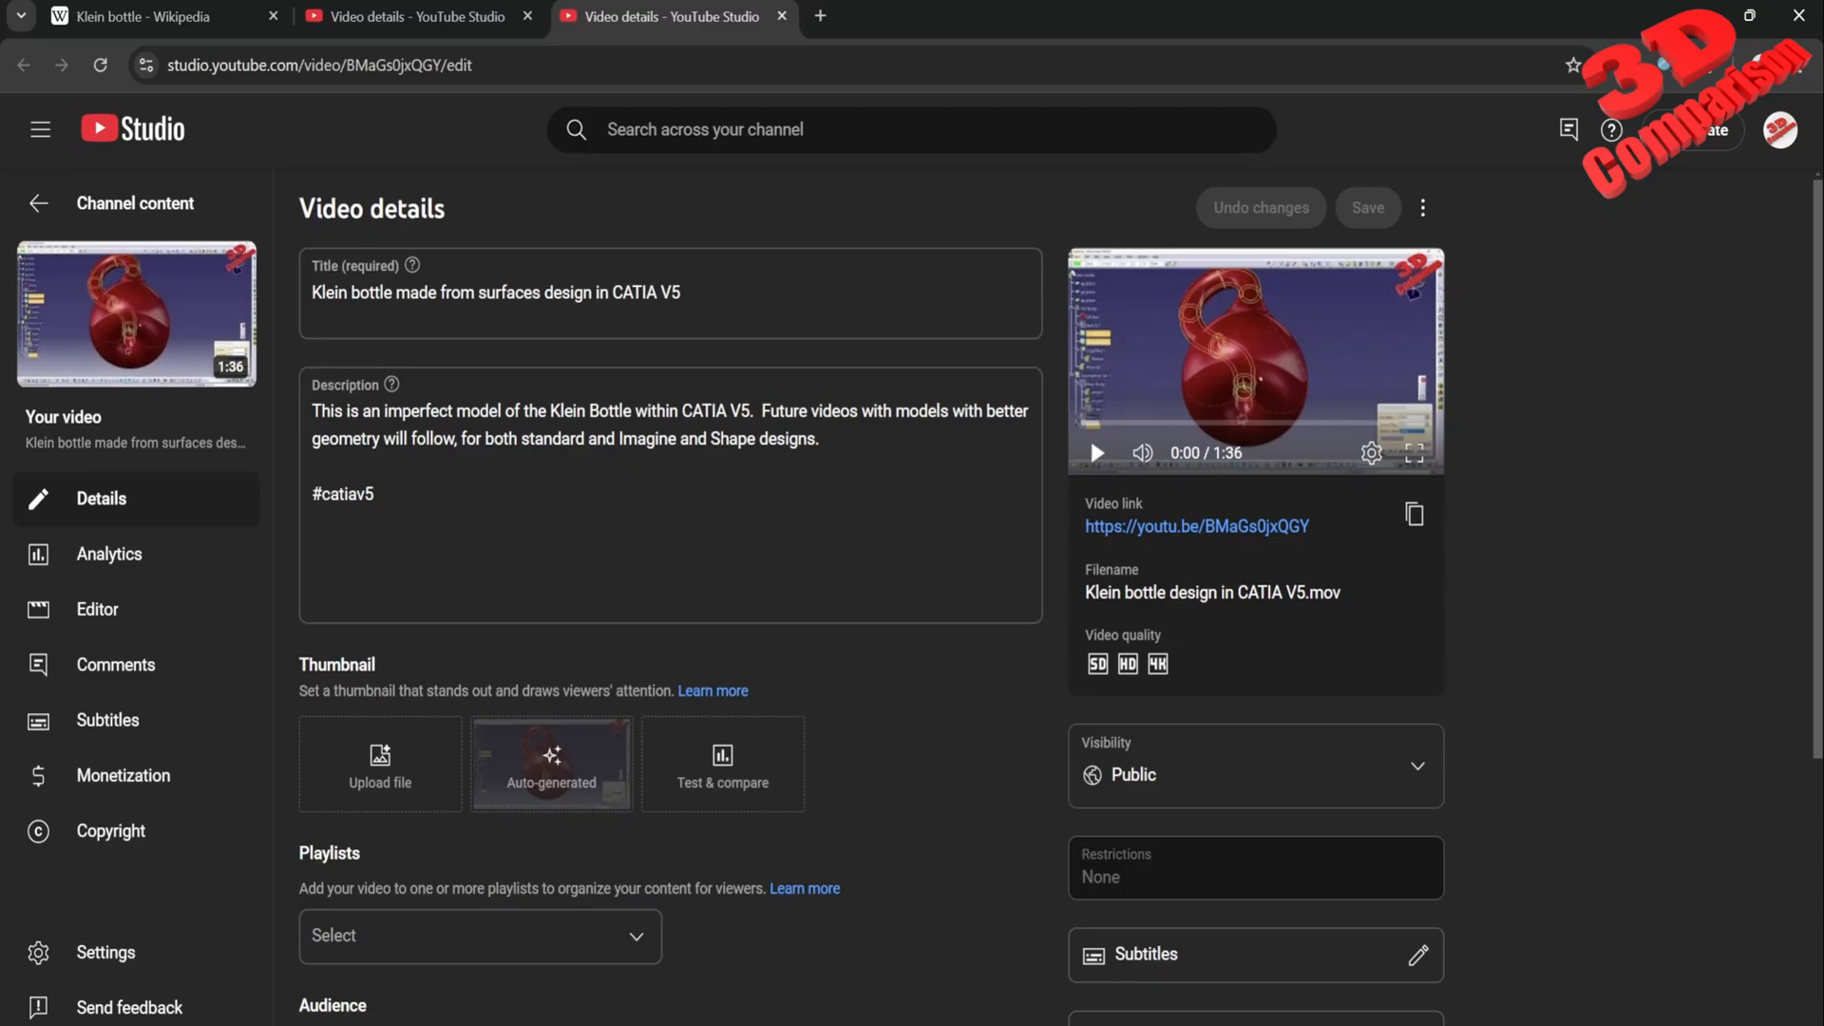
pyautogui.click(1220, 1025)
pyautogui.click(1335, 954)
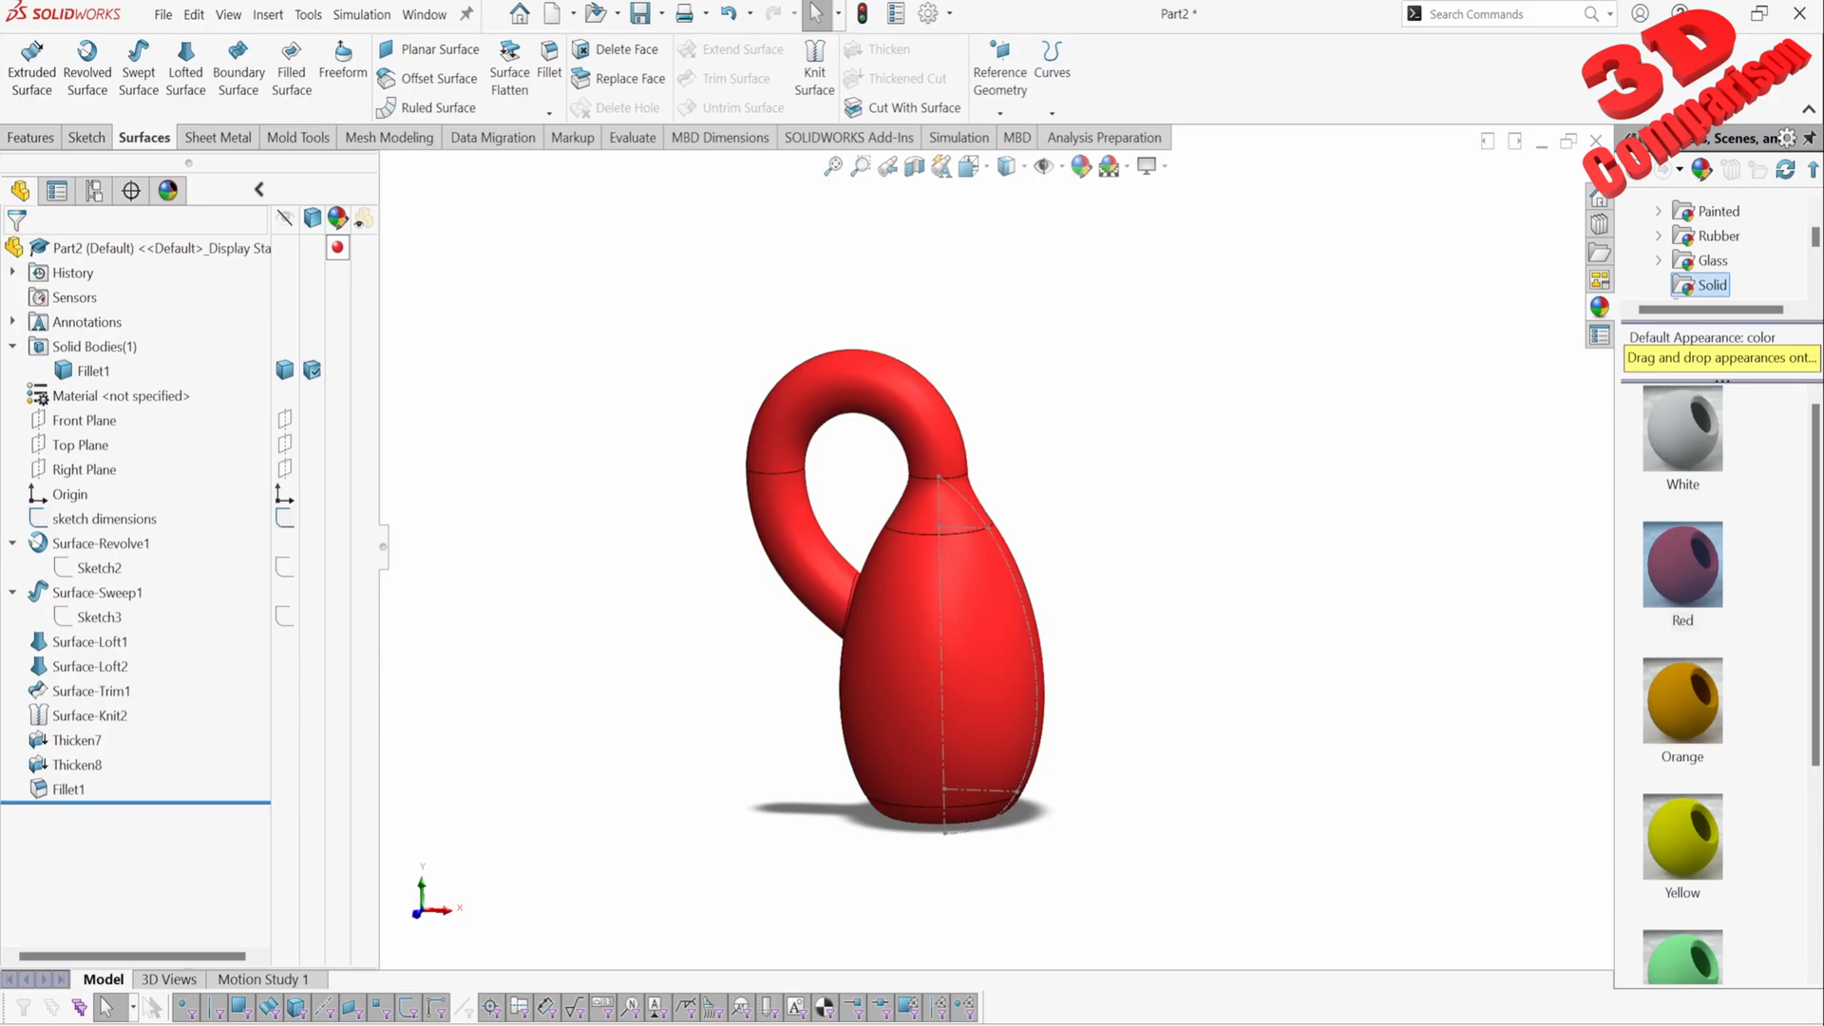